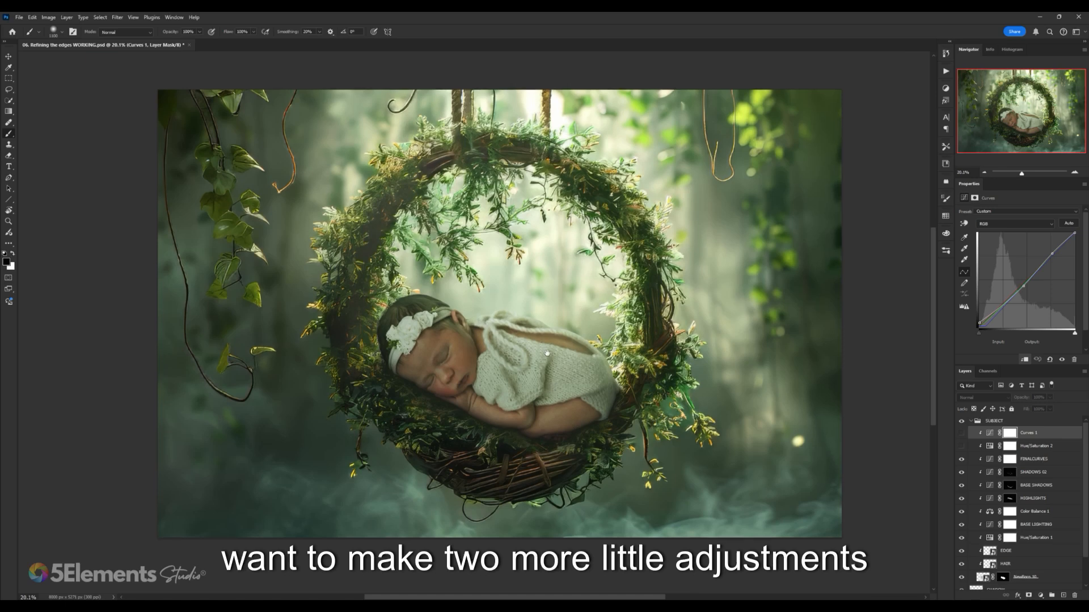
scroll(556, 346, "up", 1)
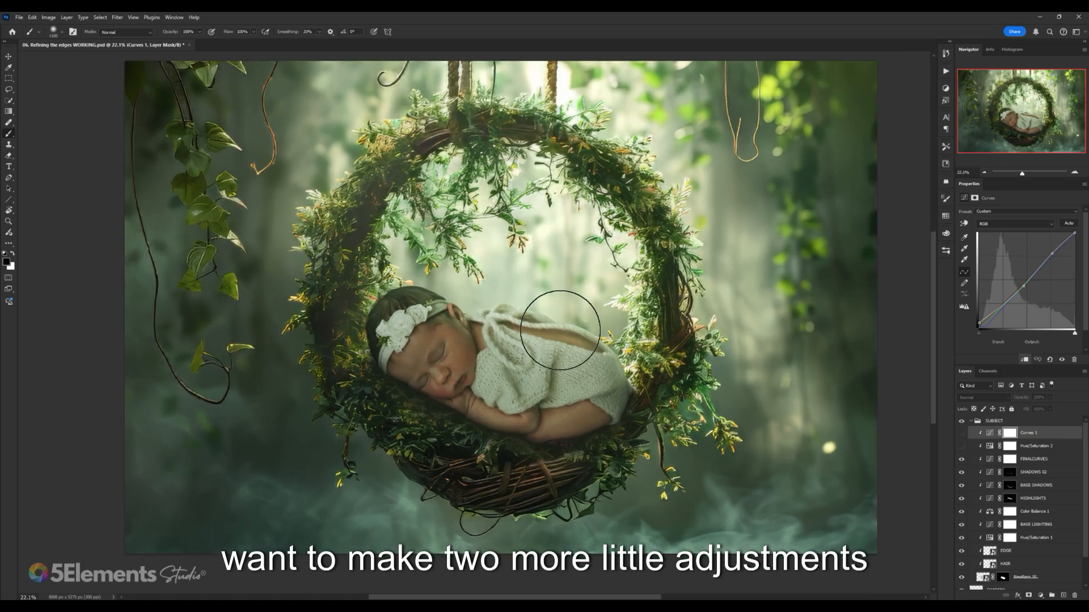
scroll(551, 338, "up", 1)
scroll(508, 382, "down", 3)
scroll(508, 382, "up", 2)
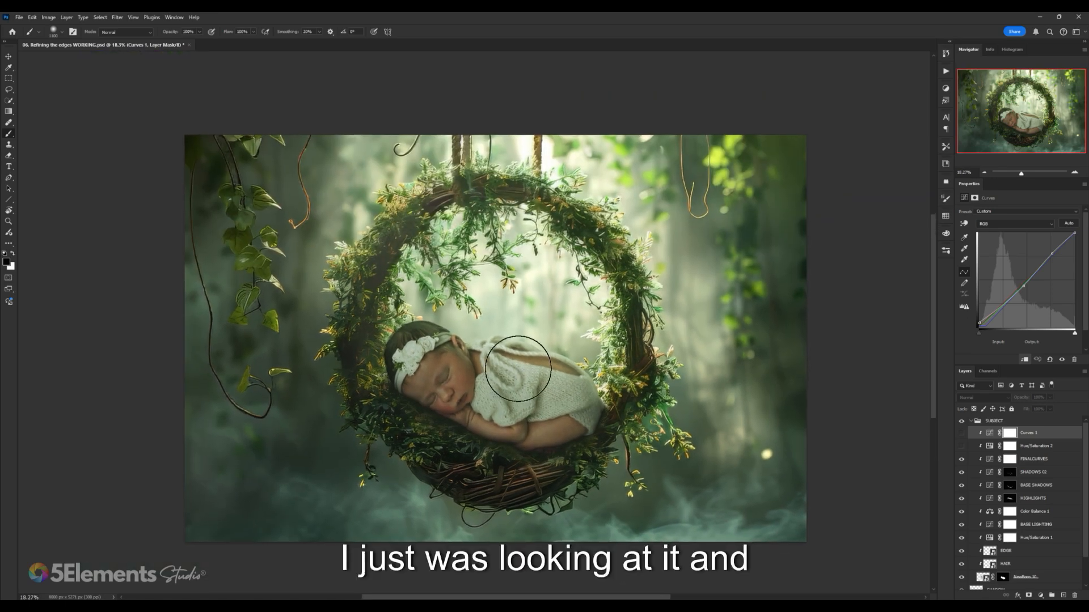
scroll(559, 339, "up", 1)
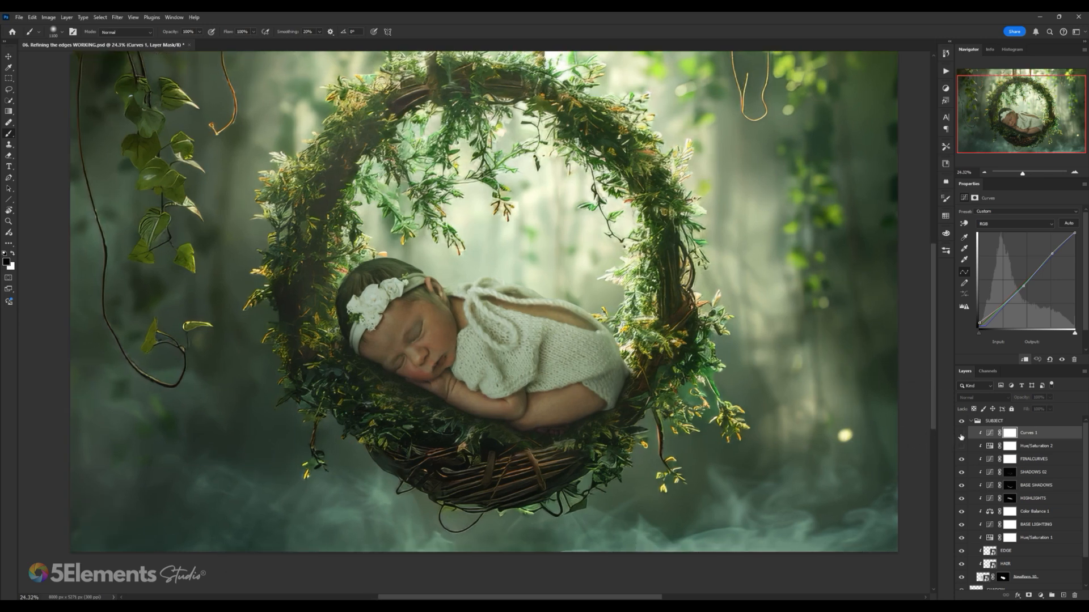
- Rename the topmost curves adjustment layer in the SUBJECT group to FINAL CURVES 02 and make it visible
left_click(988, 459)
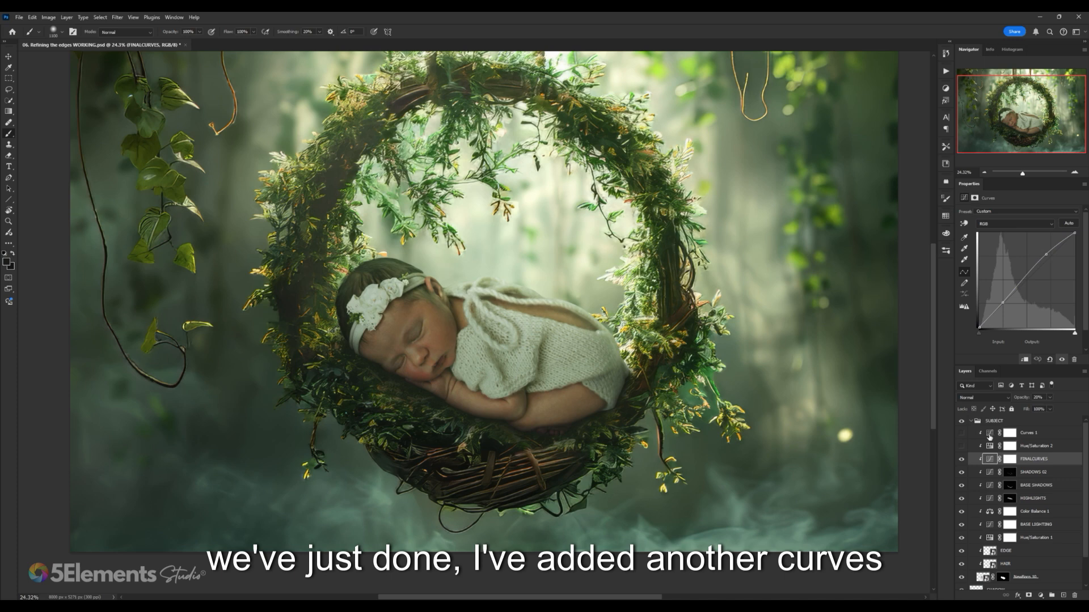
left_click(990, 434)
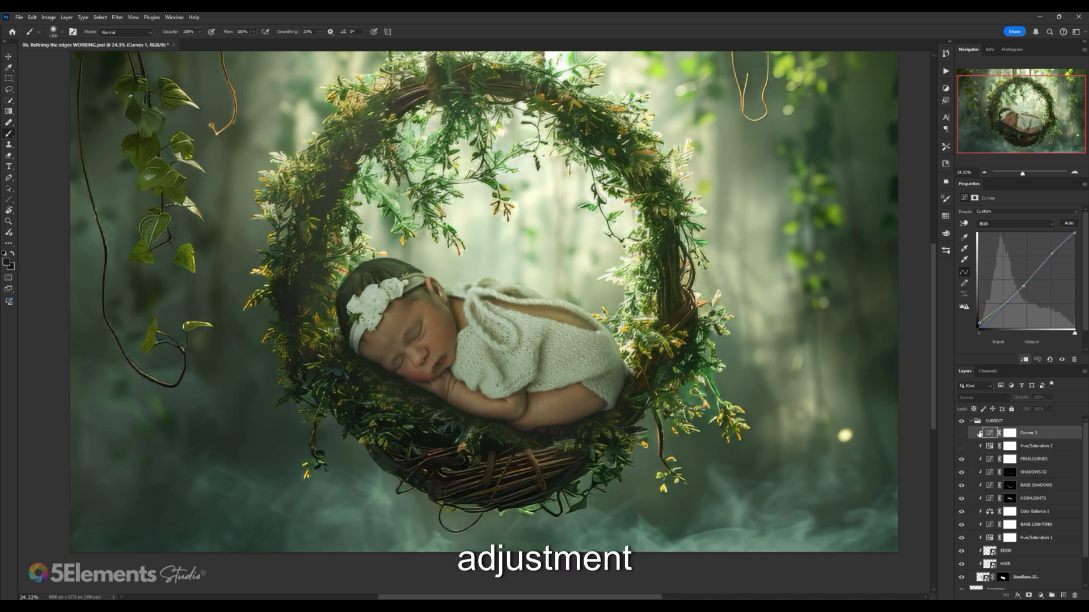
double_click(1028, 433)
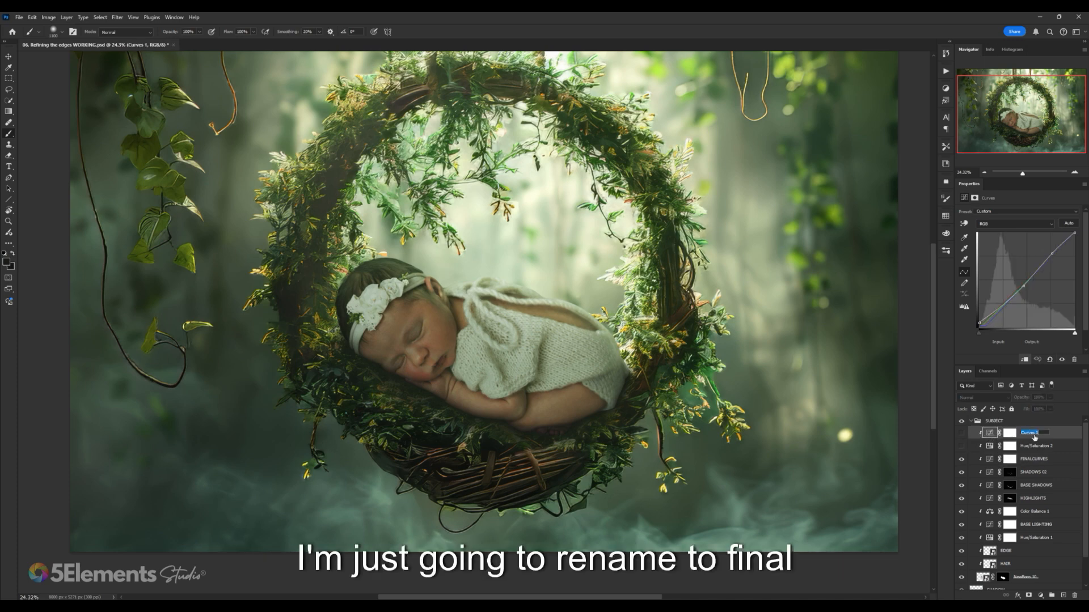
type("FINAL")
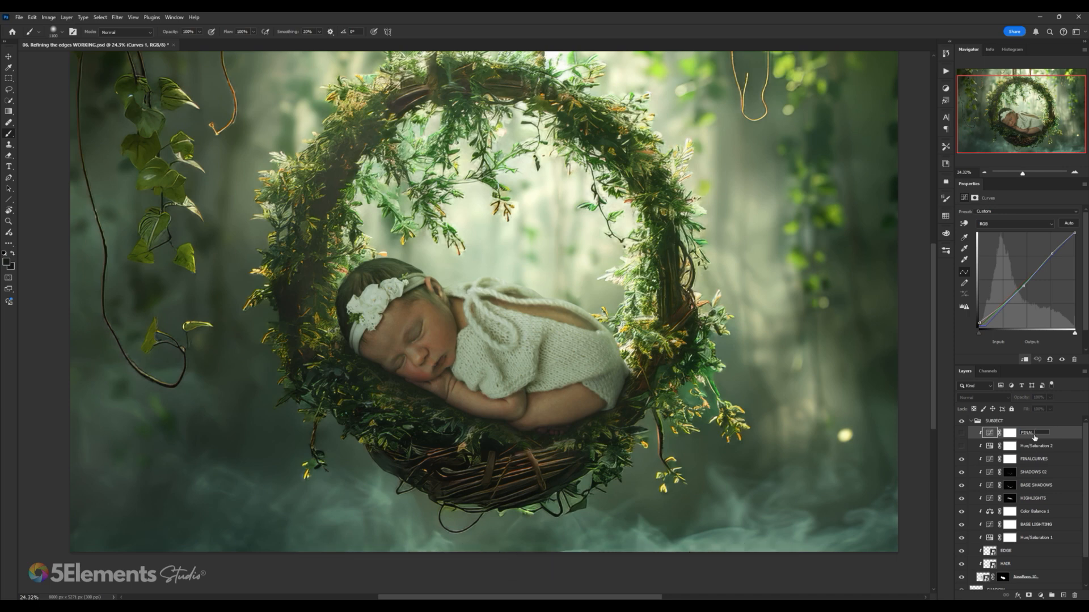
type(" CURVES 02")
key("Return")
left_click(962, 434)
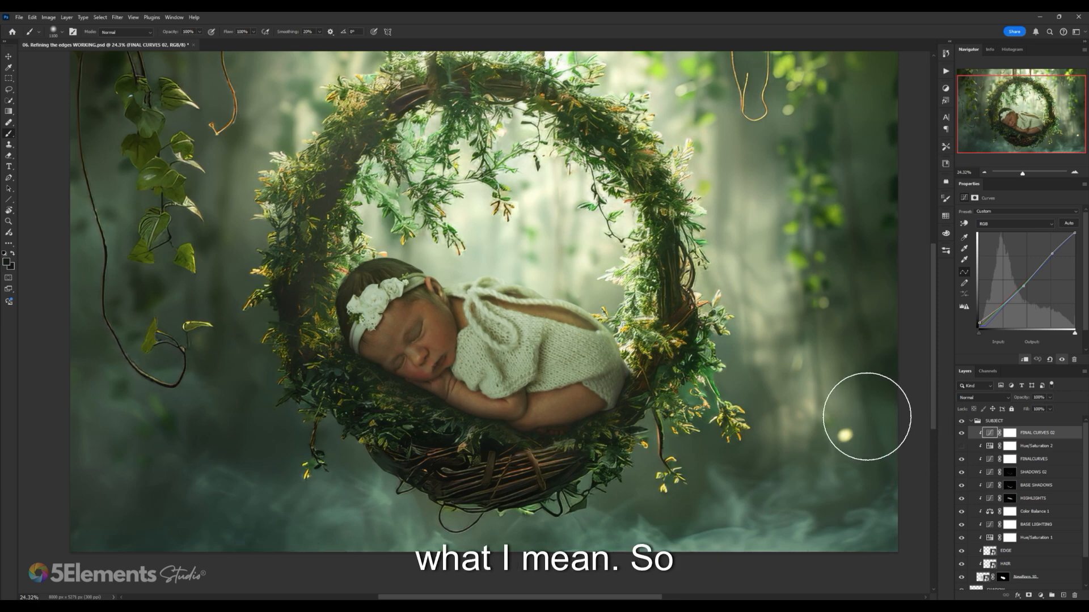
- Switch to the Move tool and compare the image with and without the FINAL CURVES 02 layer by toggling its visibility repeatedly
key("v")
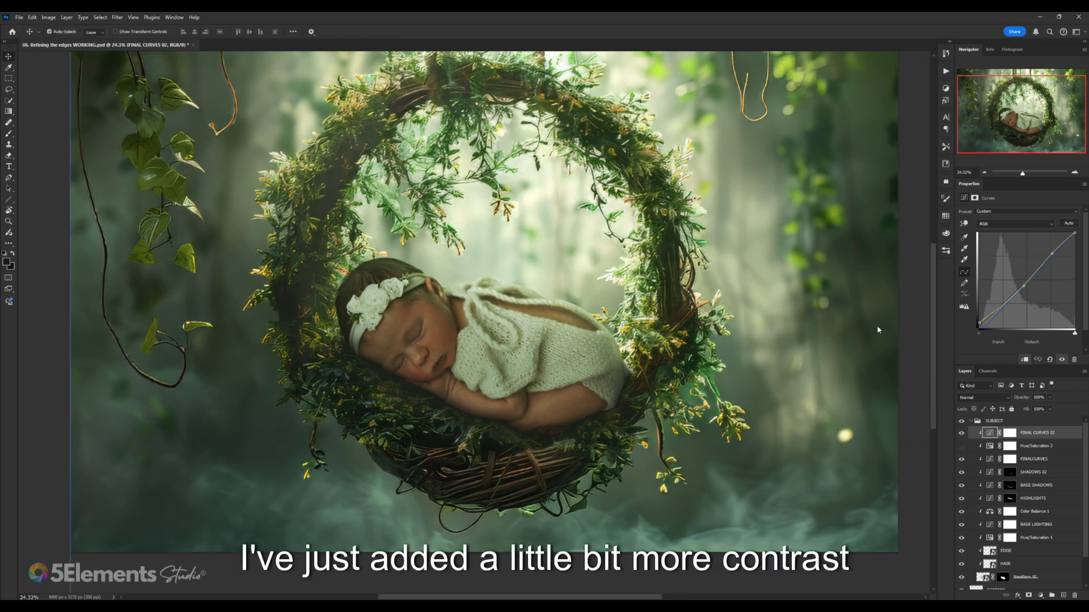
left_click(962, 434)
left_click(961, 433)
left_click(962, 434)
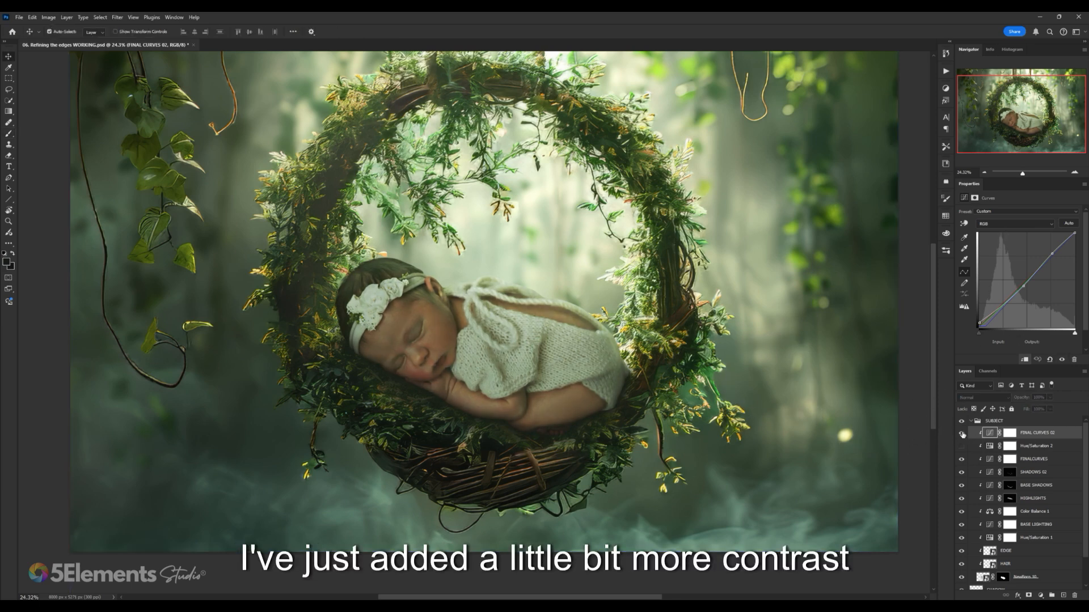
left_click(962, 433)
left_click(962, 434)
left_click(962, 434)
left_click(962, 434)
left_click(962, 434)
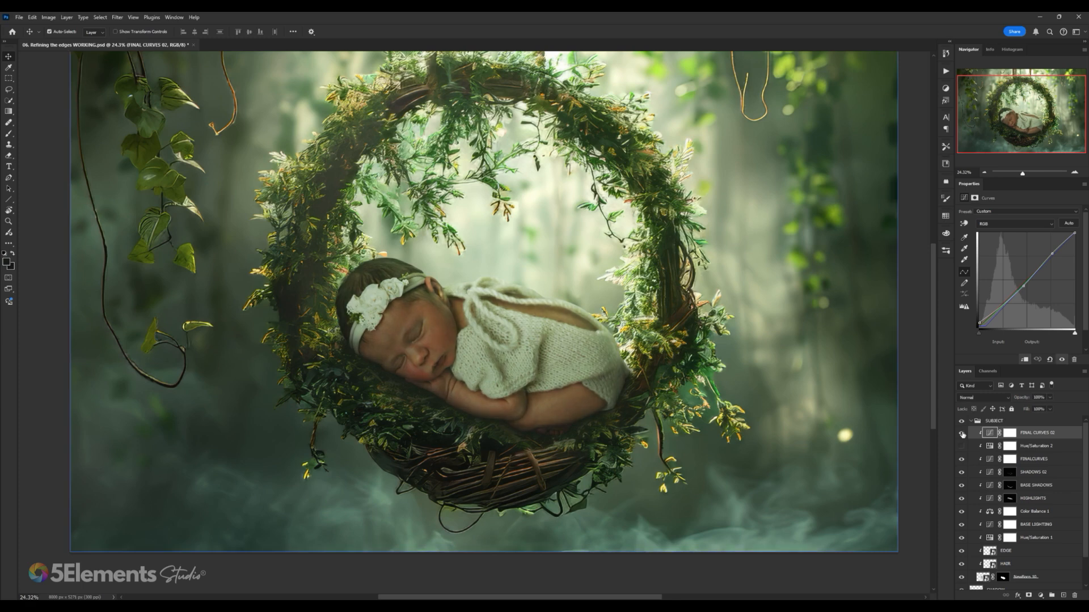
left_click(962, 434)
left_click(961, 434)
left_click(962, 434)
left_click(962, 434)
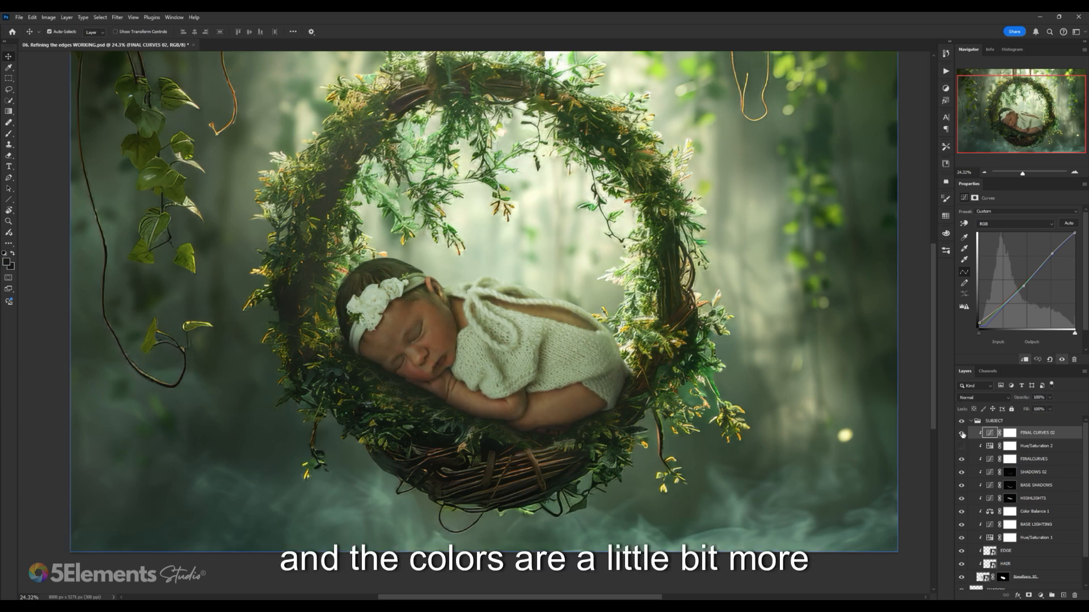
left_click(962, 434)
left_click(962, 434)
left_click(962, 434)
left_click(961, 434)
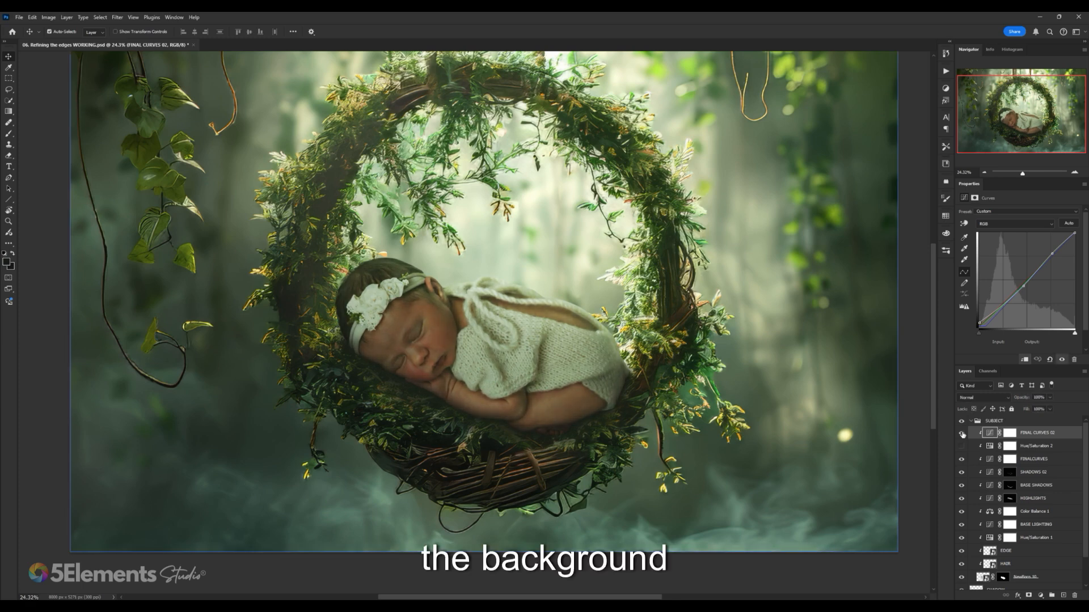
left_click(961, 434)
left_click(961, 434)
left_click(962, 433)
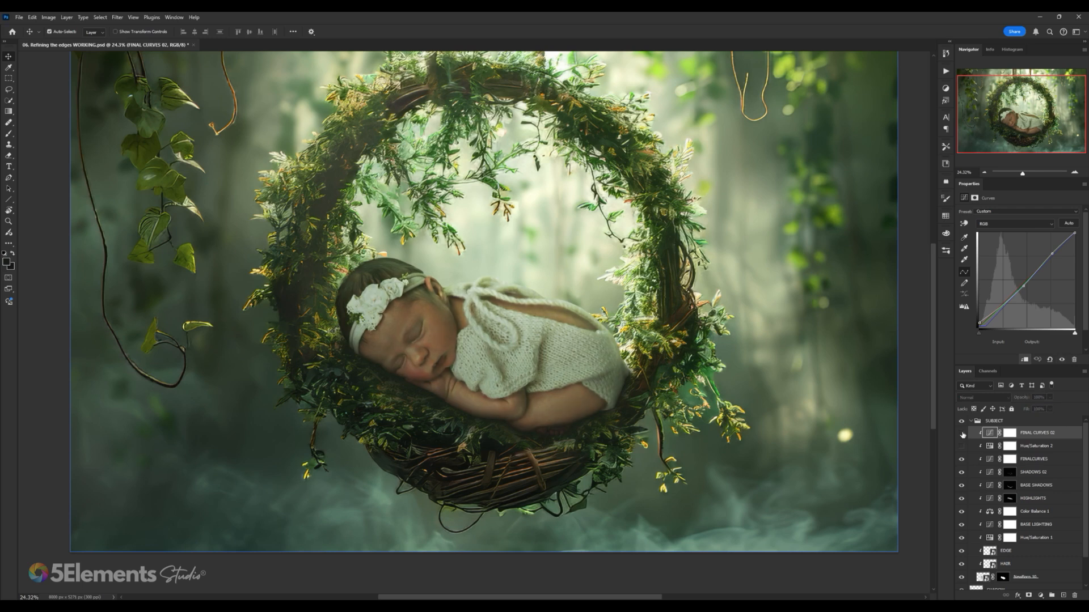
left_click(962, 434)
- Lower the black point of the FINAL CURVES 02 layer's RGB curve to output 0 to compare the shadows, and raise it back to 13
left_click(1019, 224)
left_click(1015, 232)
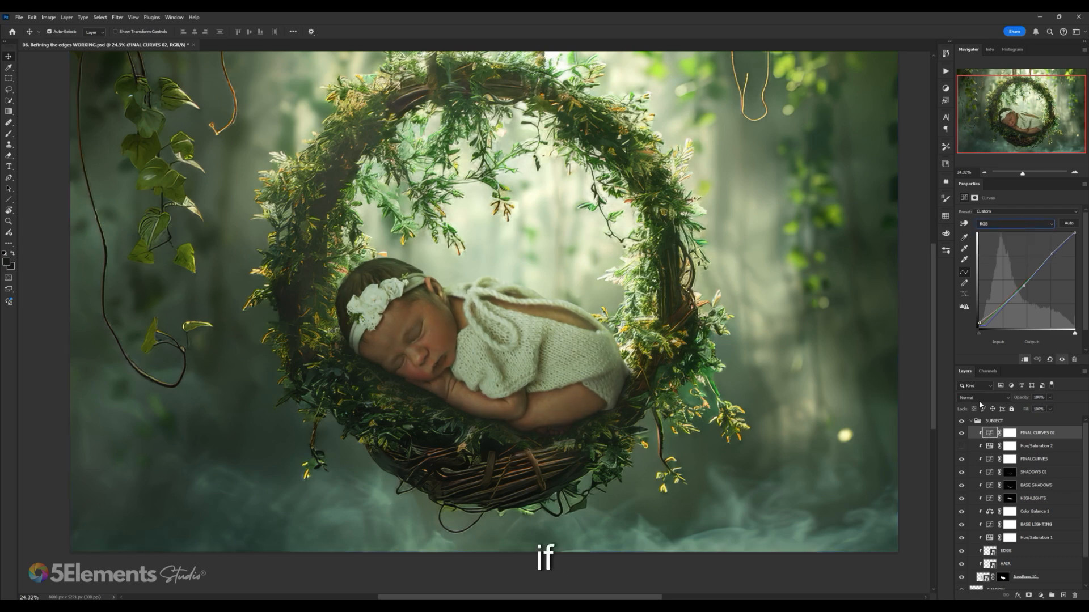
left_click(990, 447)
left_click(990, 436)
left_click(989, 434)
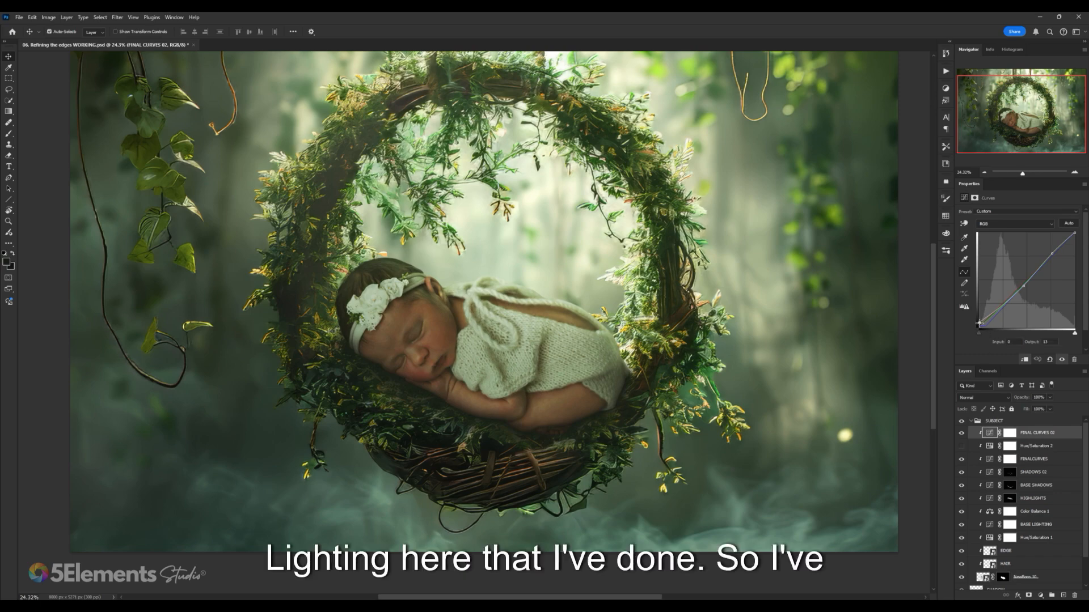
left_click_drag(979, 323, 977, 327)
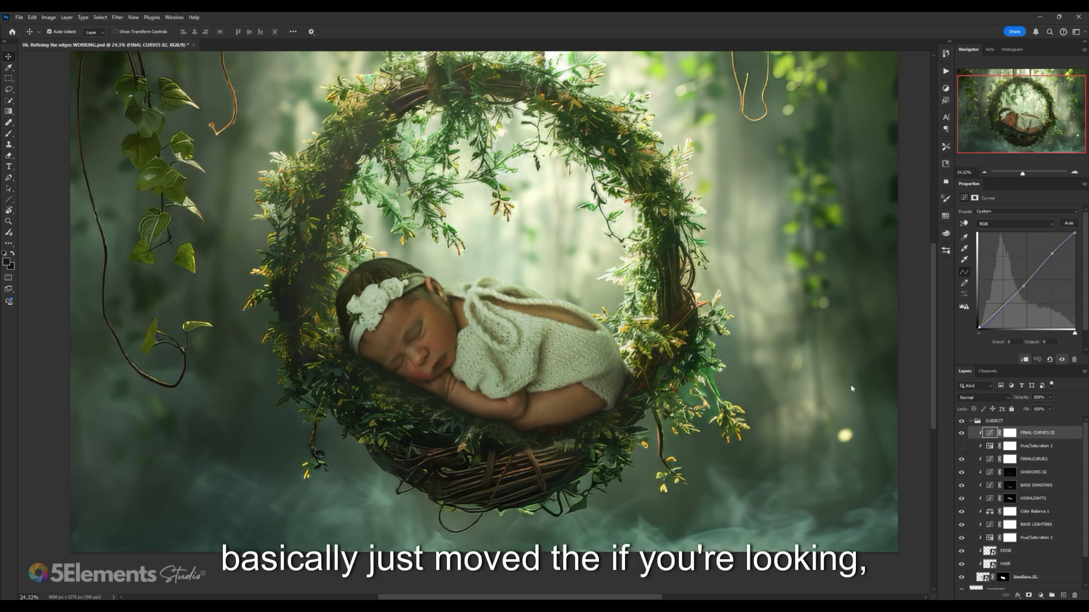
scroll(572, 423, "up", 5)
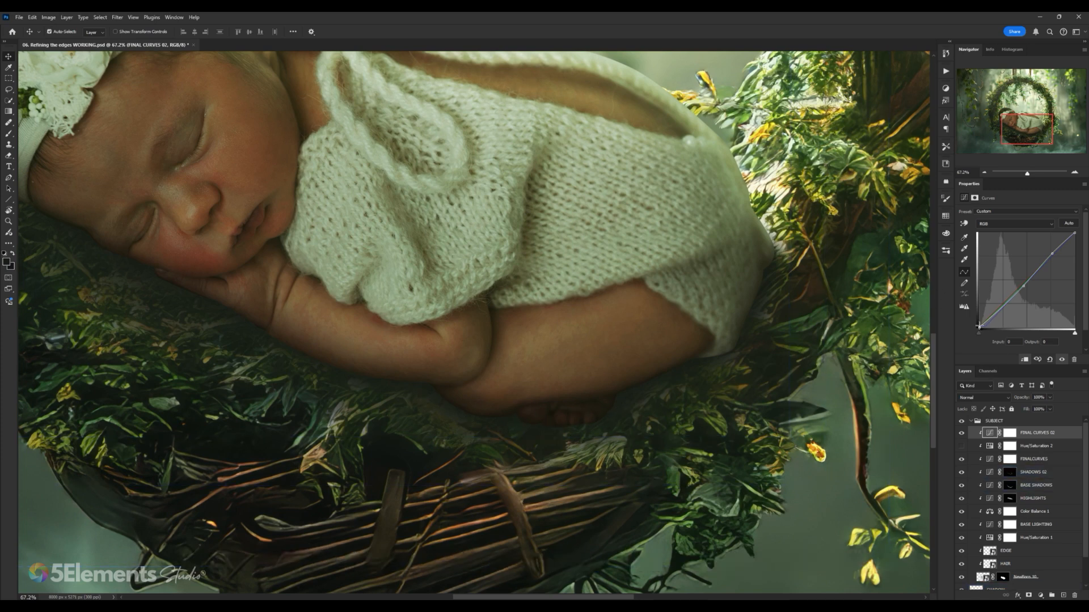
mouse_move(978, 327)
left_mouse_down()
mouse_move(969, 323)
mouse_move(975, 329)
left_mouse_up()
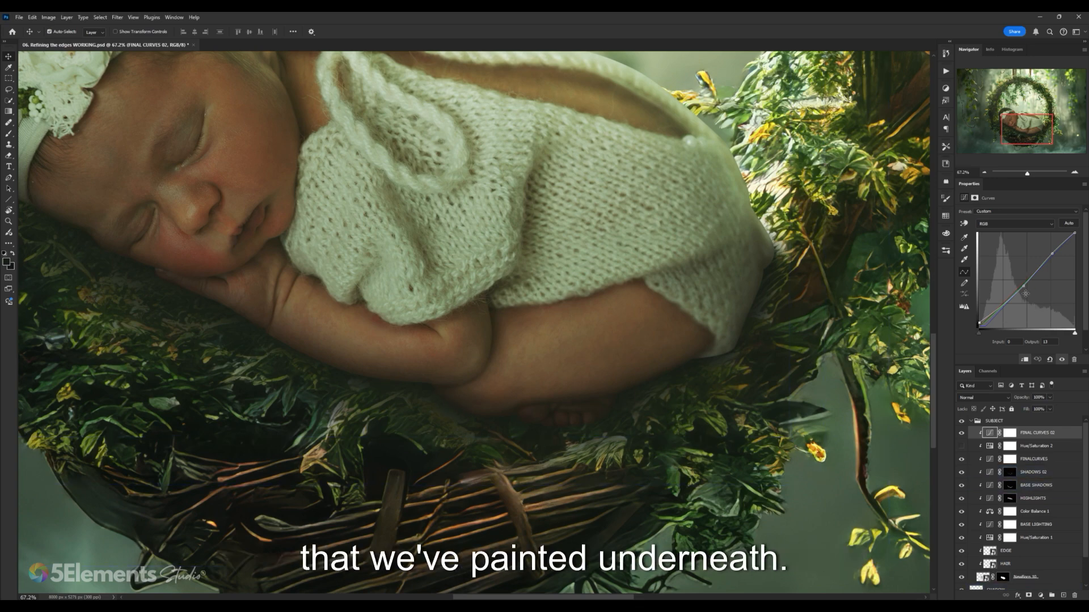
- Examine the shadows and highlights on the baby, the knitted outfit and the surrounding nest, both close up and from farther out
scroll(680, 284, "down", 4)
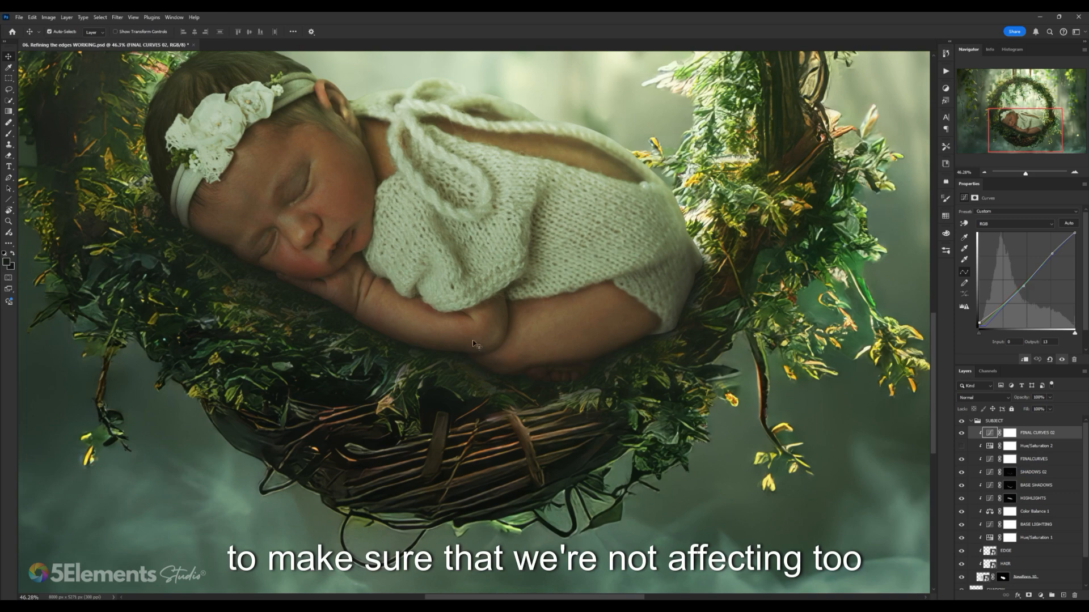
scroll(474, 343, "down", 2)
scroll(563, 336, "up", 2)
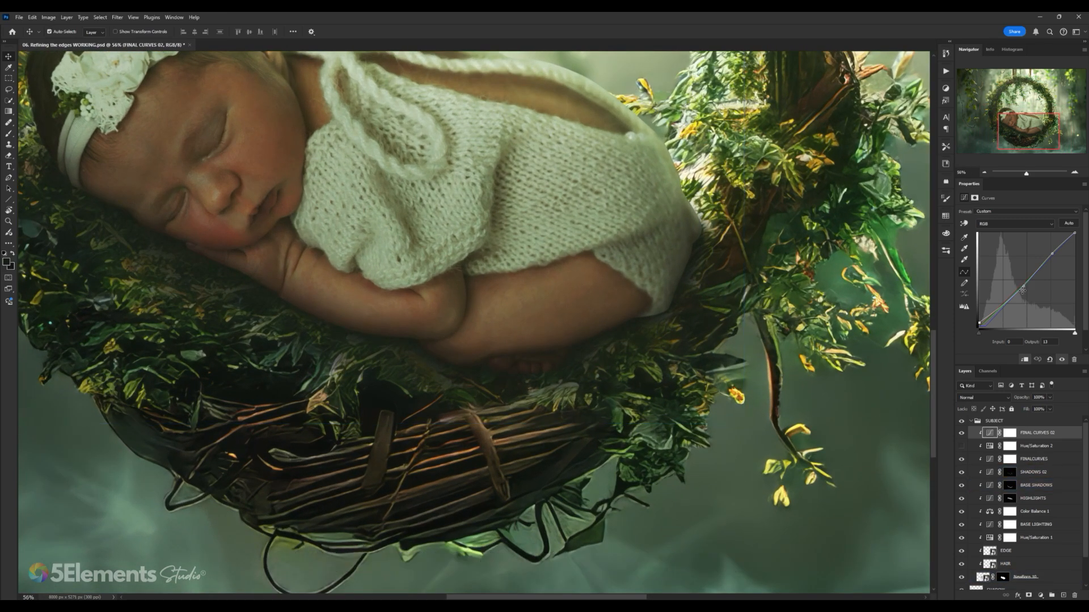
scroll(573, 264, "down", 3)
left_click_drag(555, 250, 614, 311)
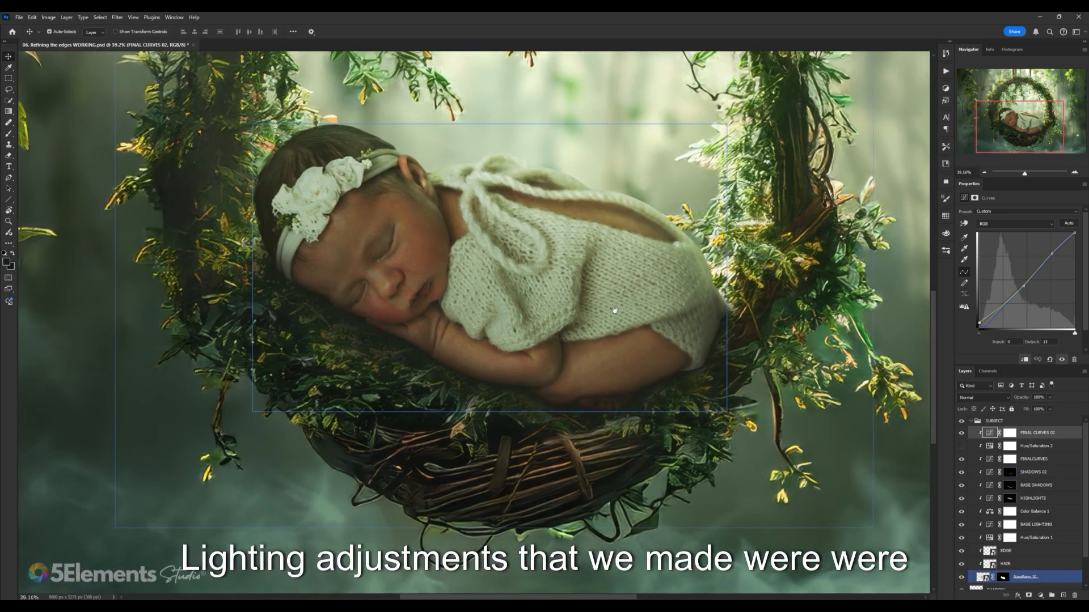
scroll(607, 305, "up", 2)
scroll(545, 292, "up", 2)
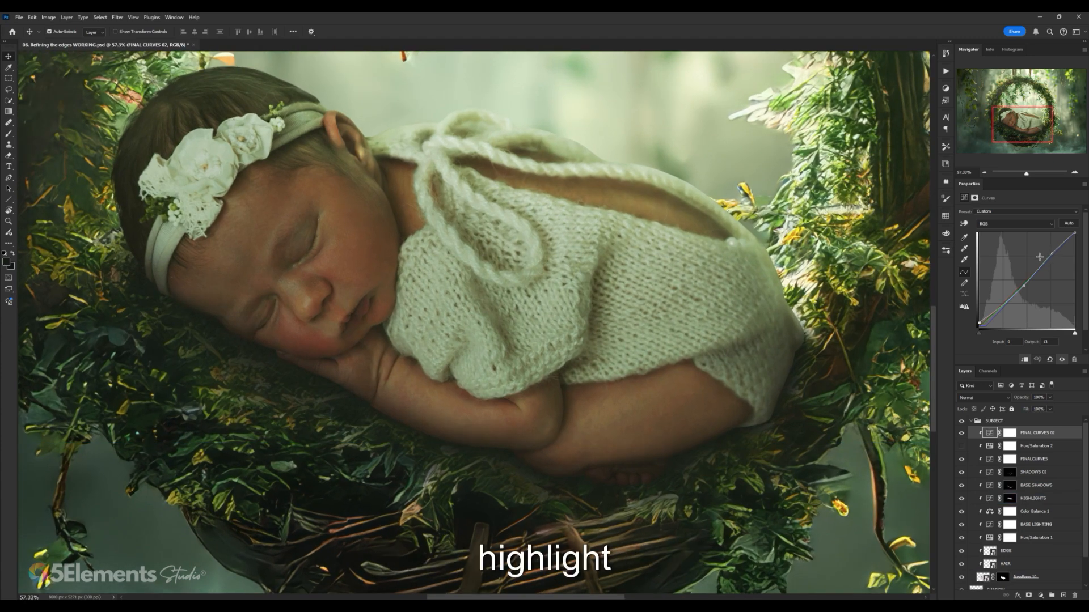
scroll(681, 266, "down", 4)
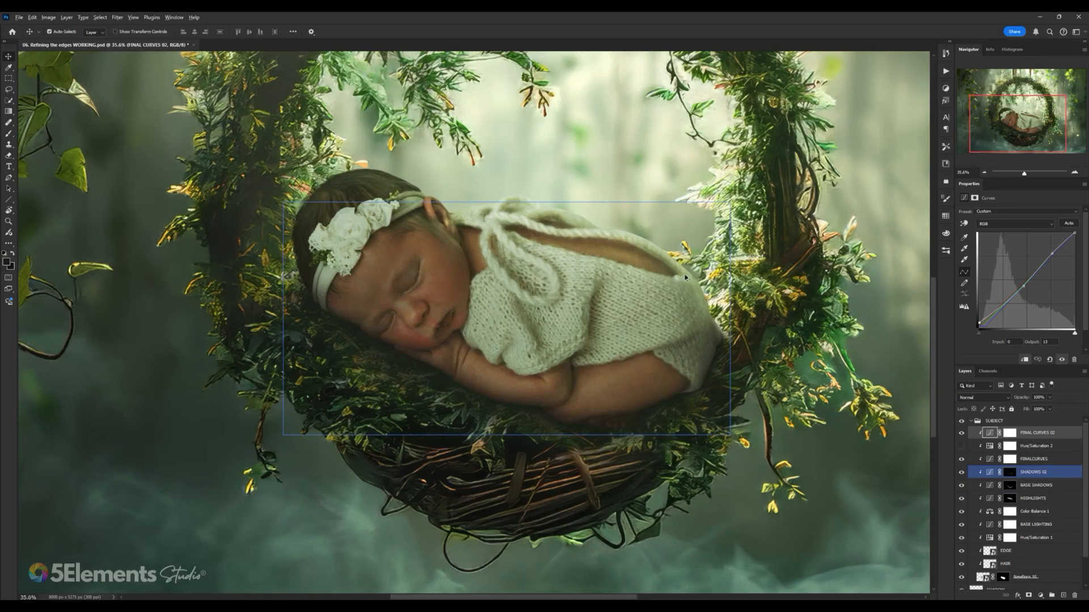
scroll(685, 278, "up", 1)
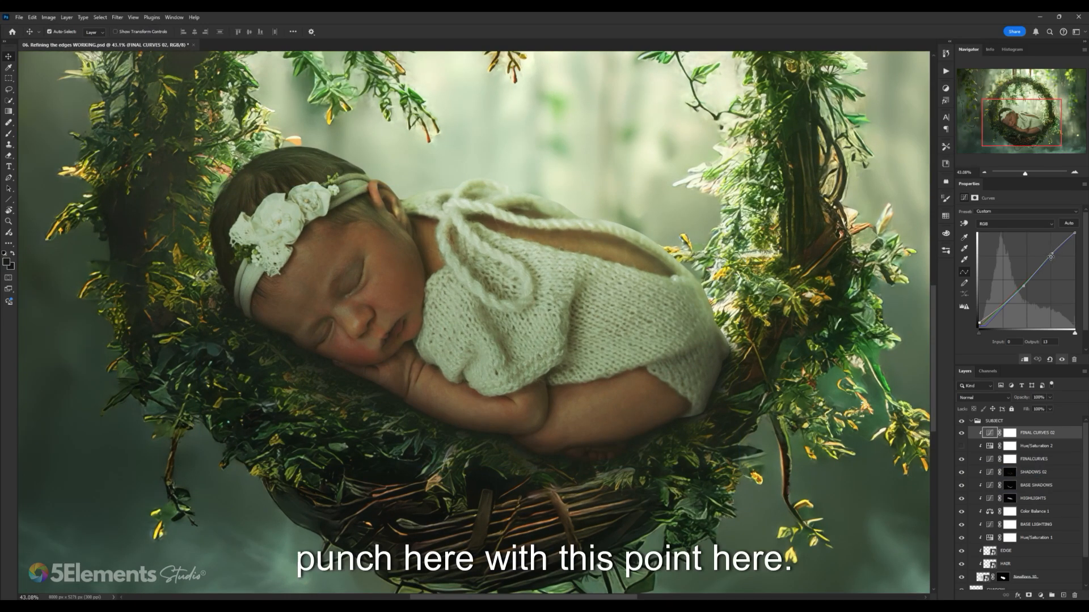
- Display the Blue channel curve of the FINAL CURVES 02 layer
left_click(1017, 224)
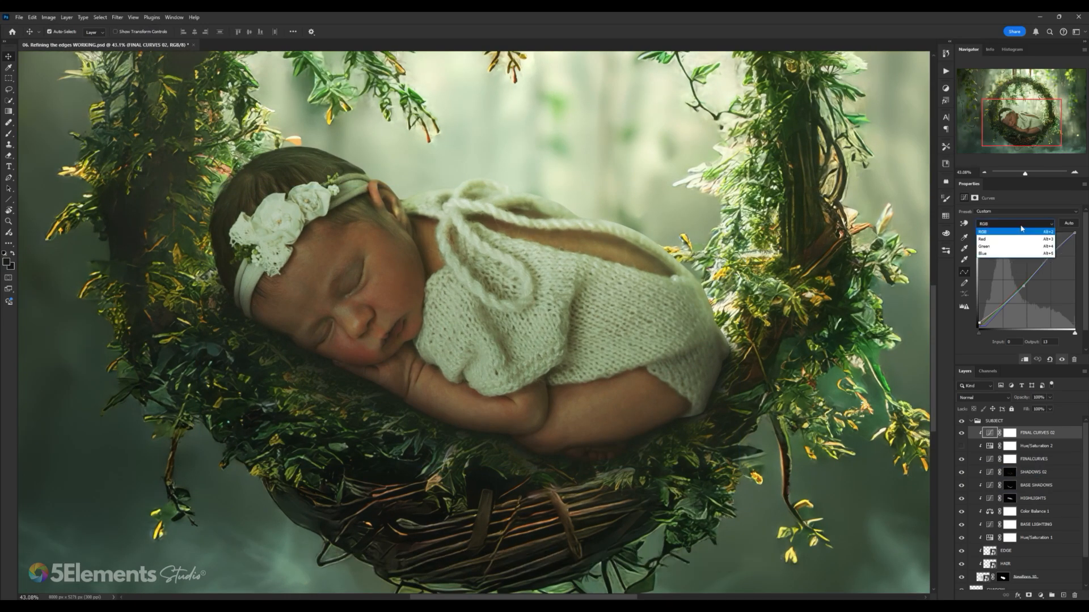
left_click(1018, 233)
left_click(1018, 224)
left_click(1013, 253)
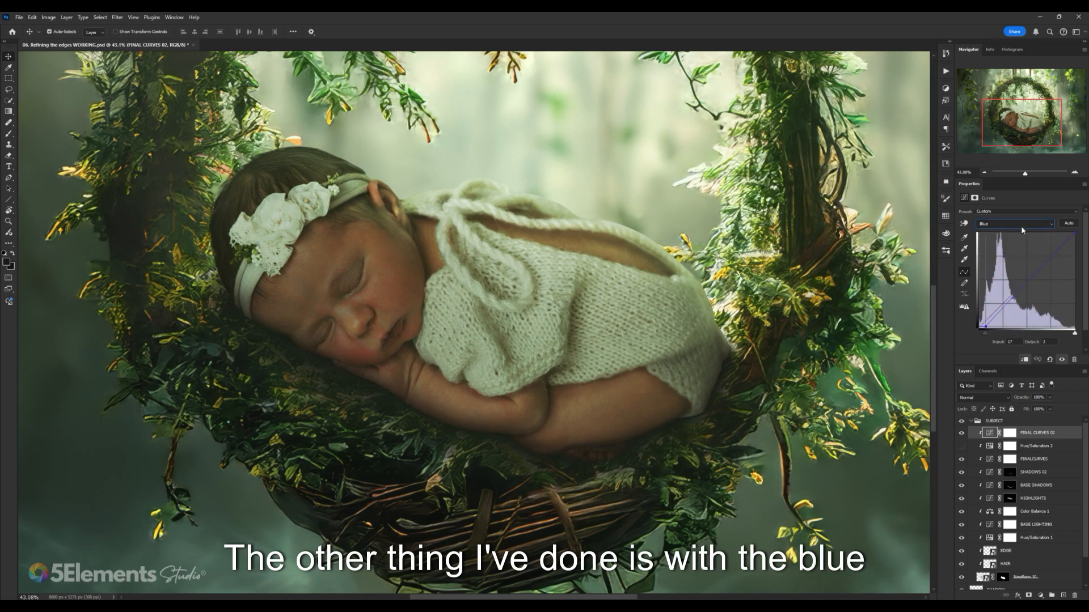
left_click(1014, 224)
left_click(1012, 255)
scroll(726, 270, "down", 3)
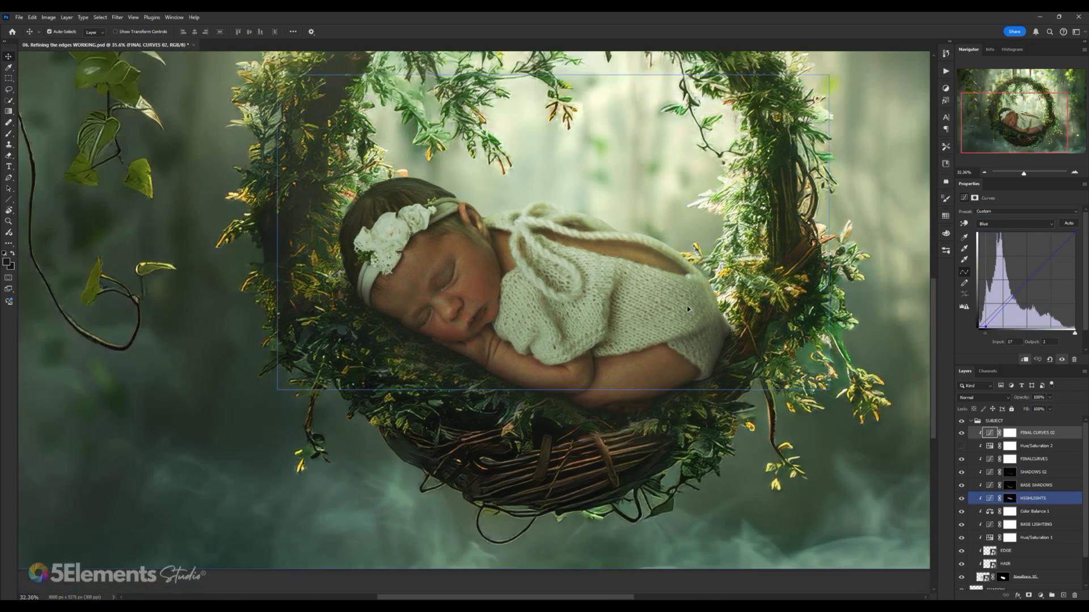
scroll(638, 331, "up", 3)
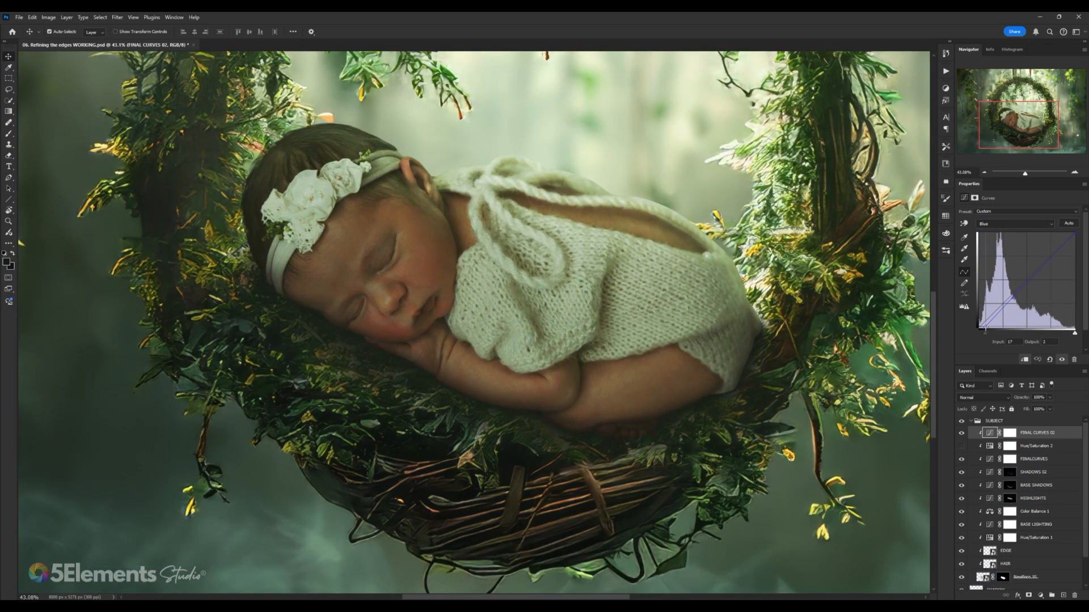
- Reset the Blue curve's black point to input 0 and output 0 for comparison, and move it to about input 18, output 0
left_click_drag(987, 332, 977, 333)
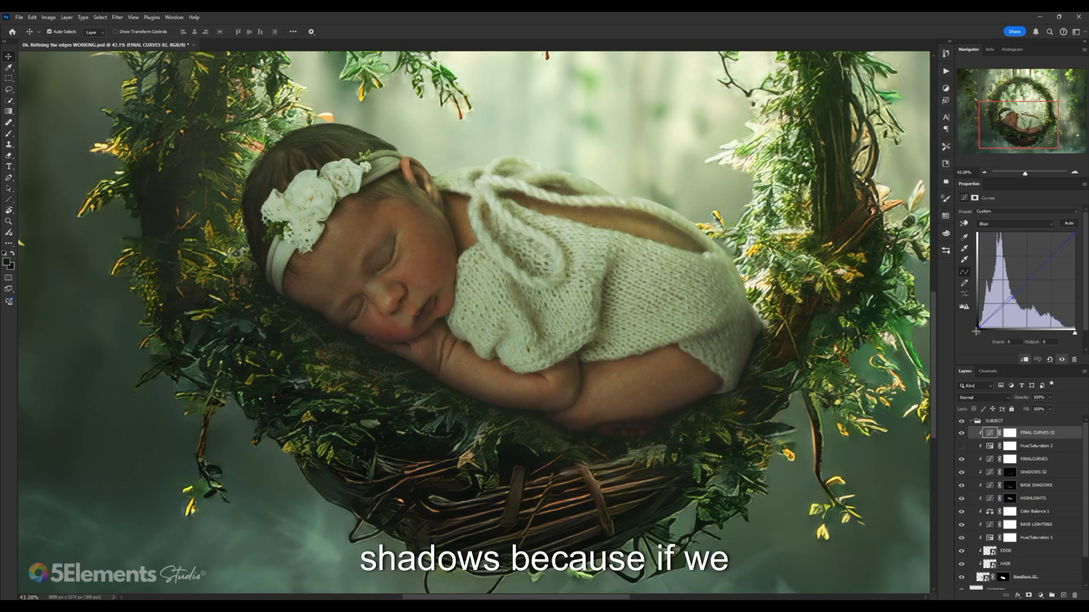
scroll(658, 291, "down", 5)
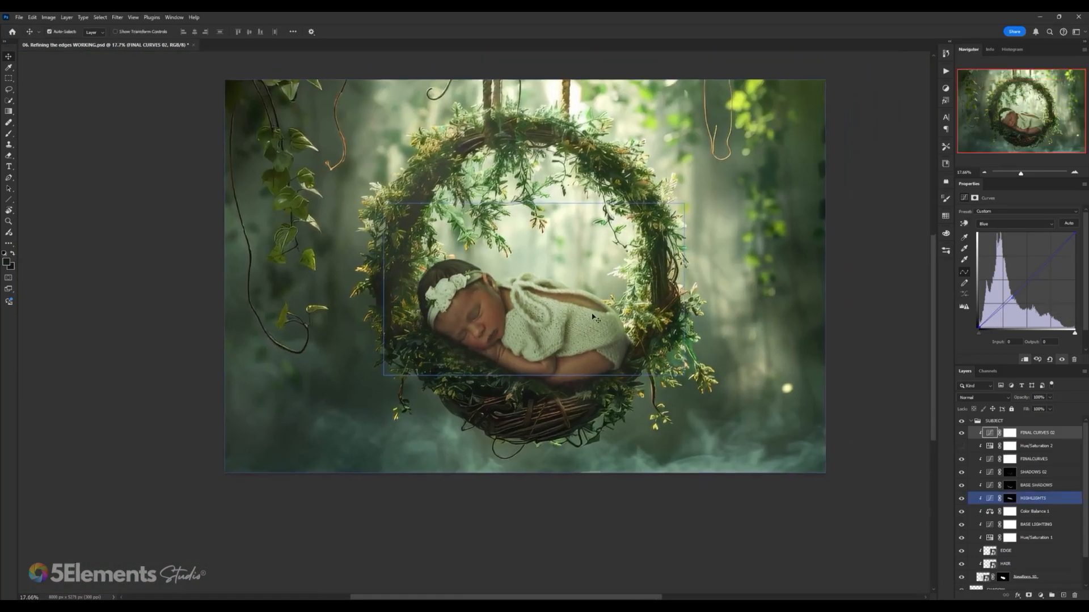
scroll(593, 317, "up", 2)
mouse_move(978, 332)
left_mouse_down()
mouse_move(971, 319)
mouse_move(983, 328)
mouse_move(967, 336)
left_mouse_up()
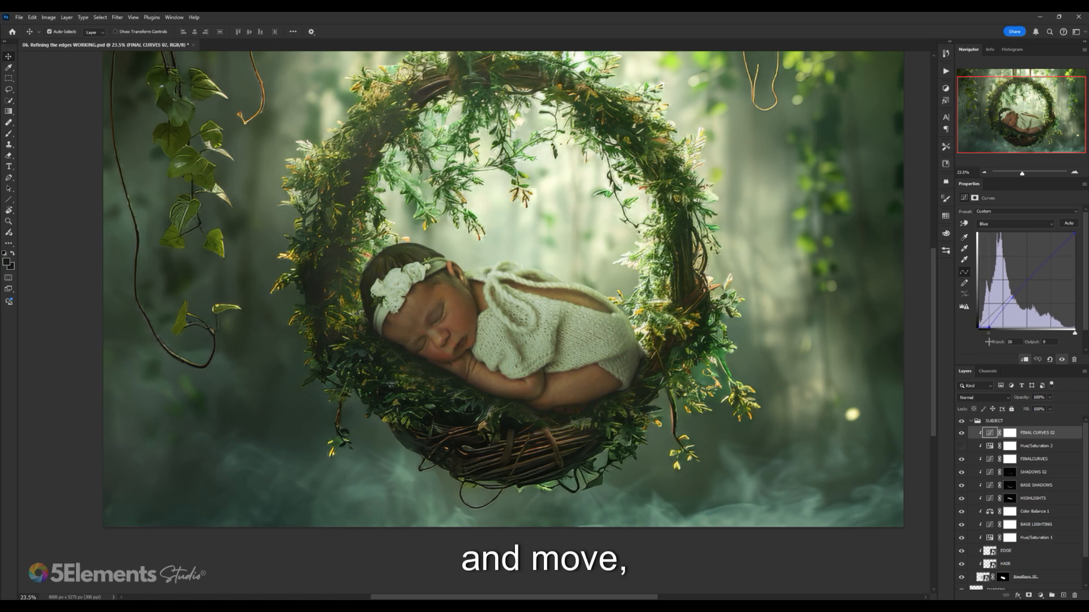
mouse_move(975, 342)
left_mouse_down()
mouse_move(988, 351)
mouse_move(970, 356)
mouse_move(984, 333)
mouse_move(978, 342)
left_mouse_up()
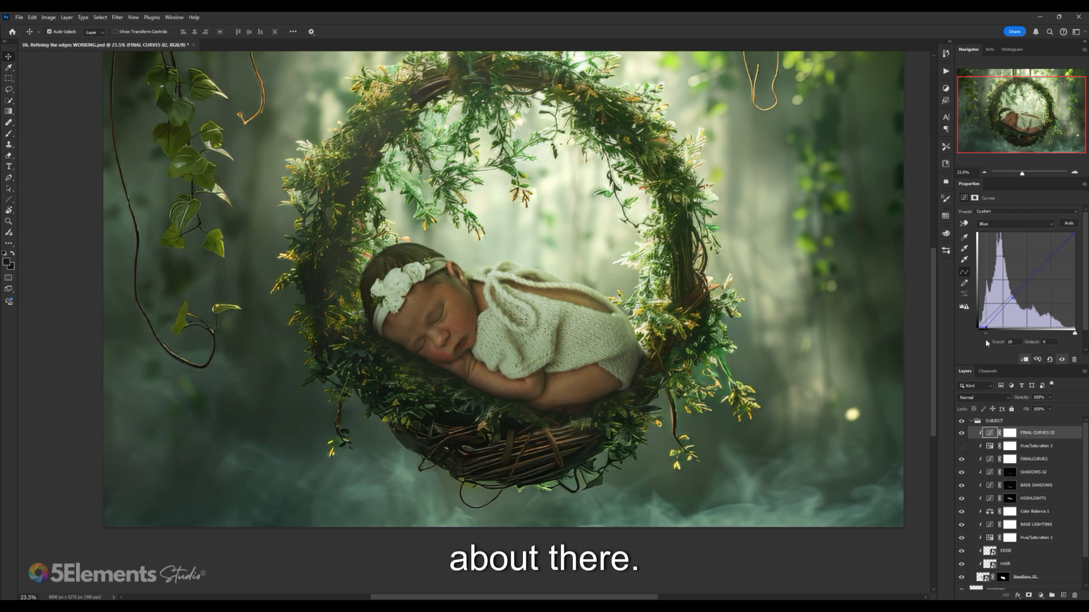
scroll(707, 321, "down", 3)
scroll(707, 321, "up", 3)
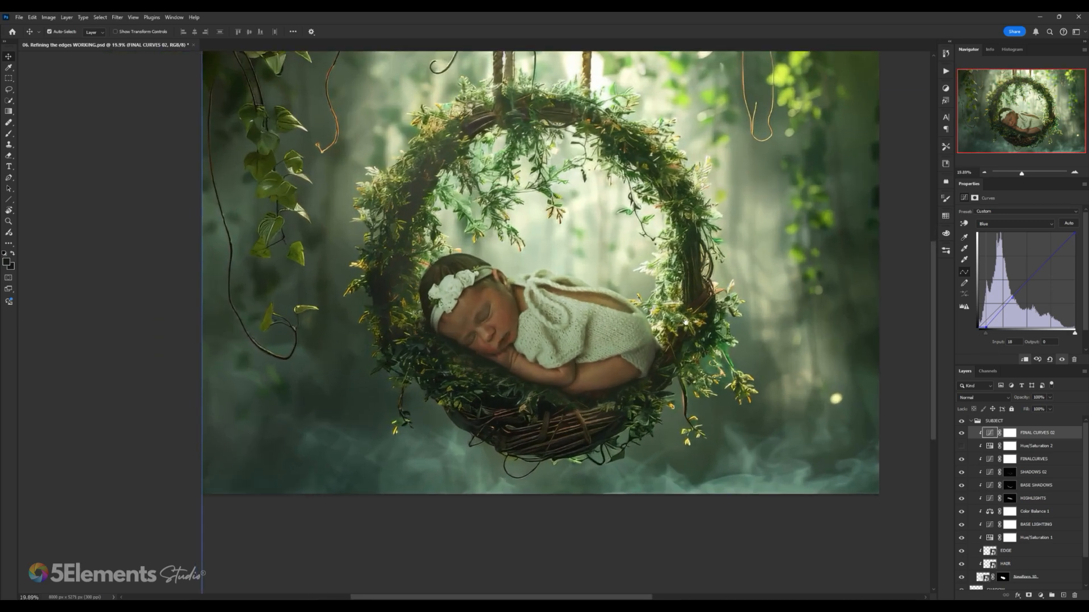
scroll(611, 335, "down", 4)
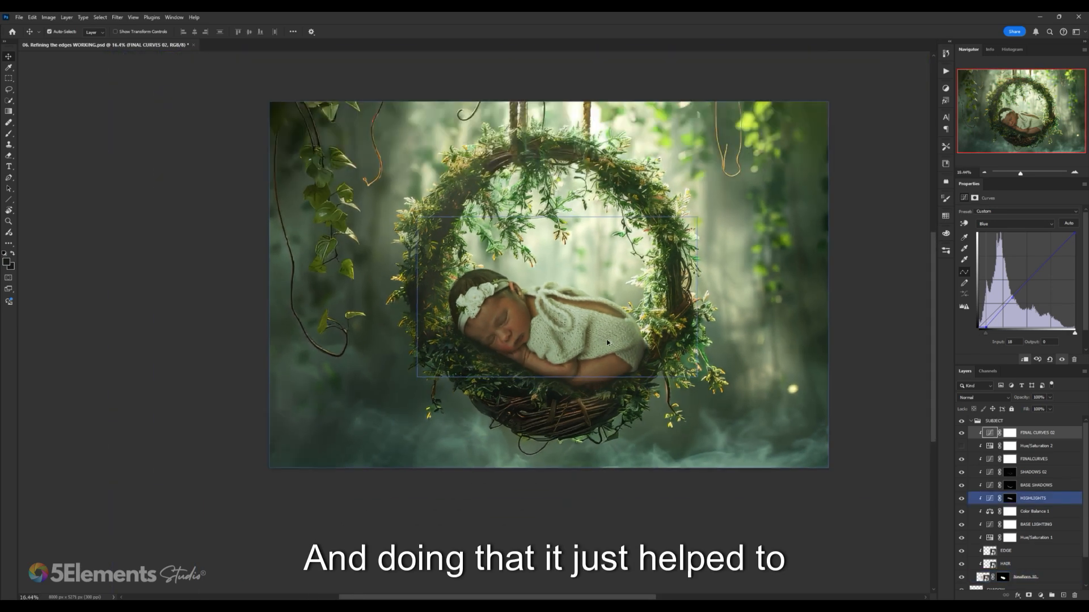
- Examine how the baby's colors blend with the nest and forest background, both close up and from farther out
scroll(611, 335, "up", 2)
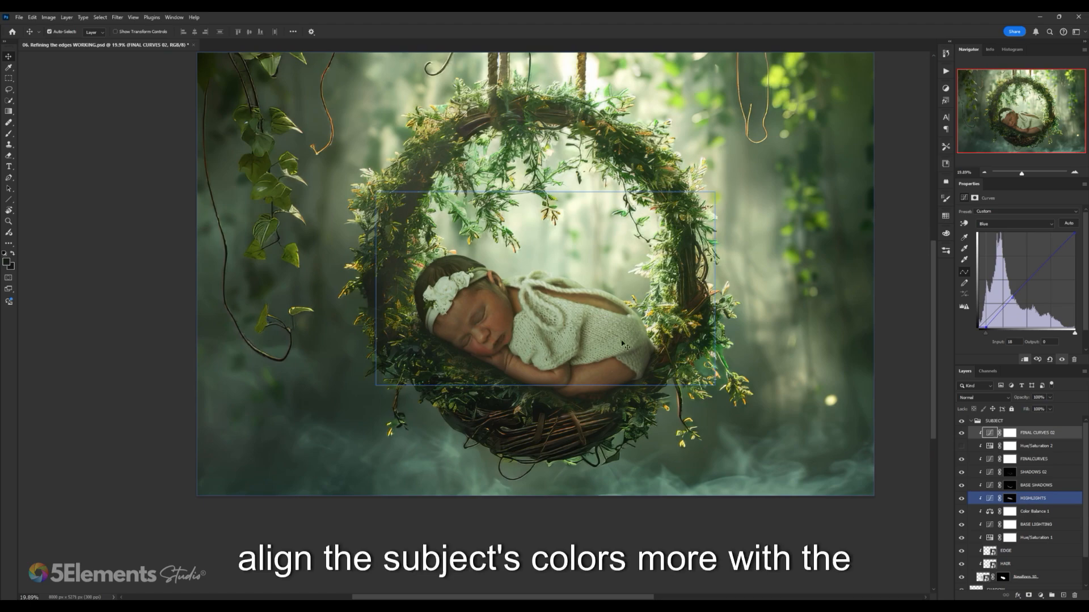
scroll(571, 344, "down", 1)
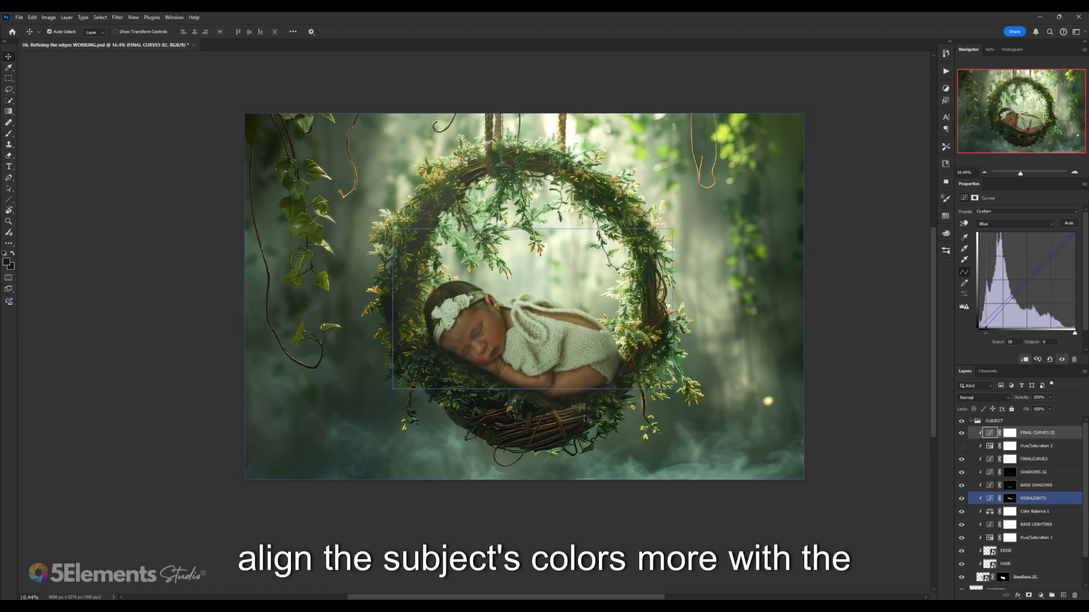
scroll(469, 313, "up", 1)
scroll(419, 317, "up", 6)
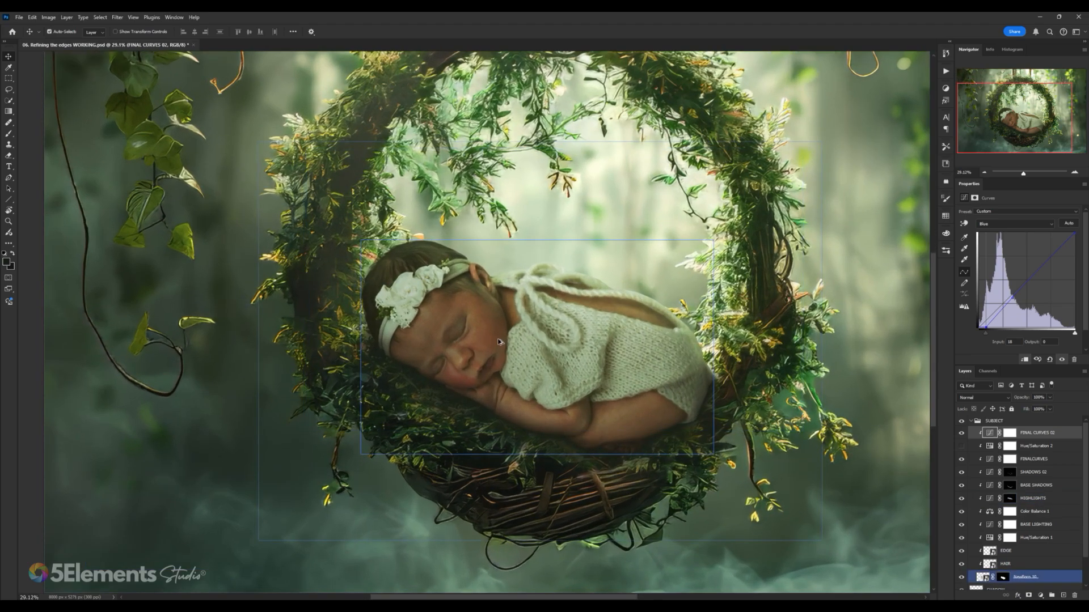
scroll(361, 321, "down", 4)
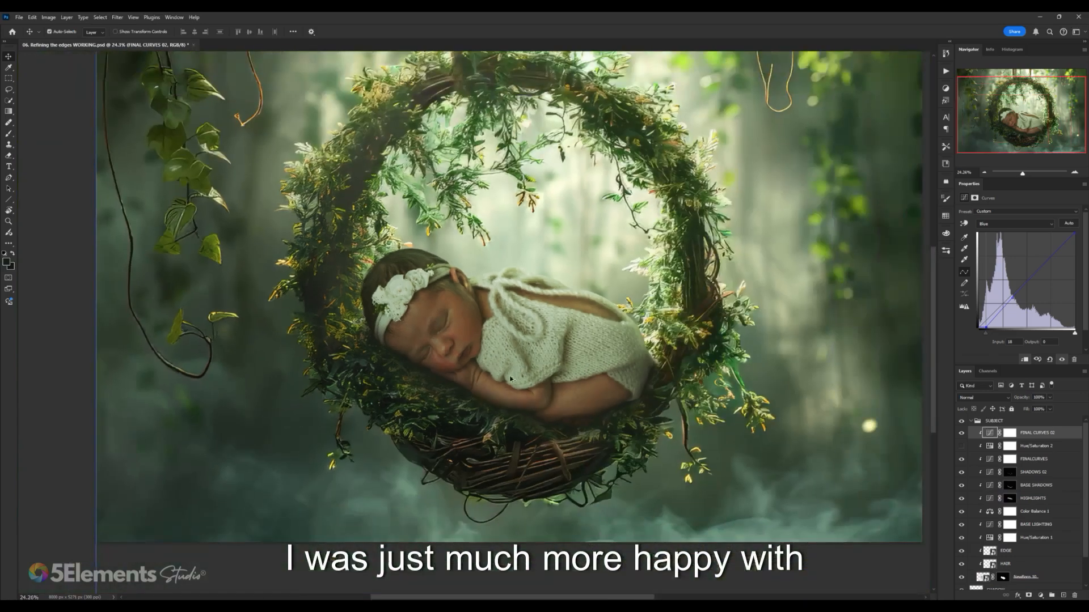
scroll(529, 395, "up", 2)
scroll(529, 395, "down", 4)
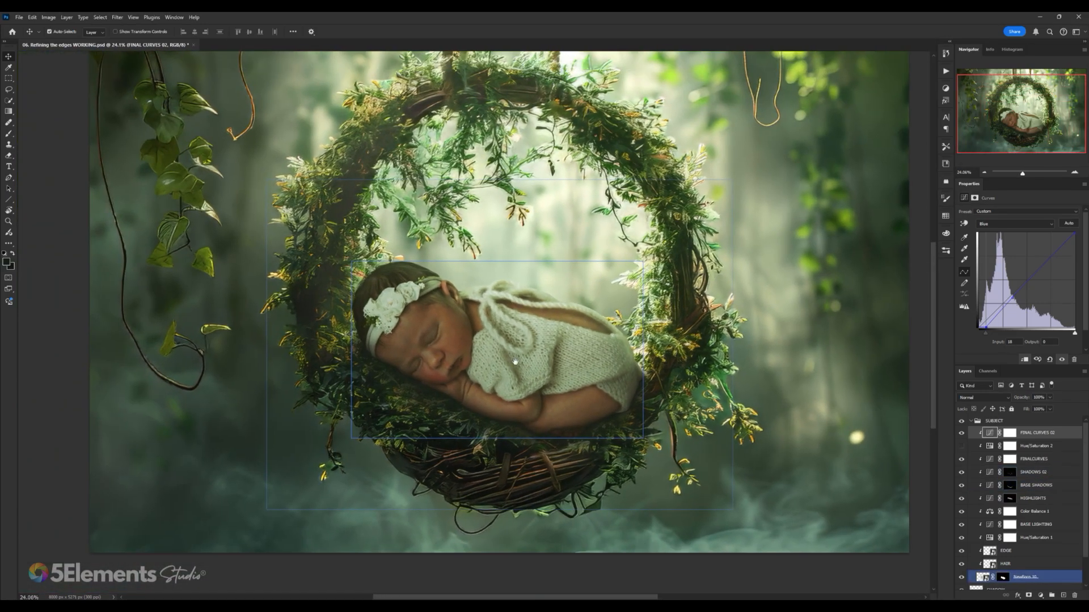
left_click(470, 356)
scroll(495, 335, "up", 2)
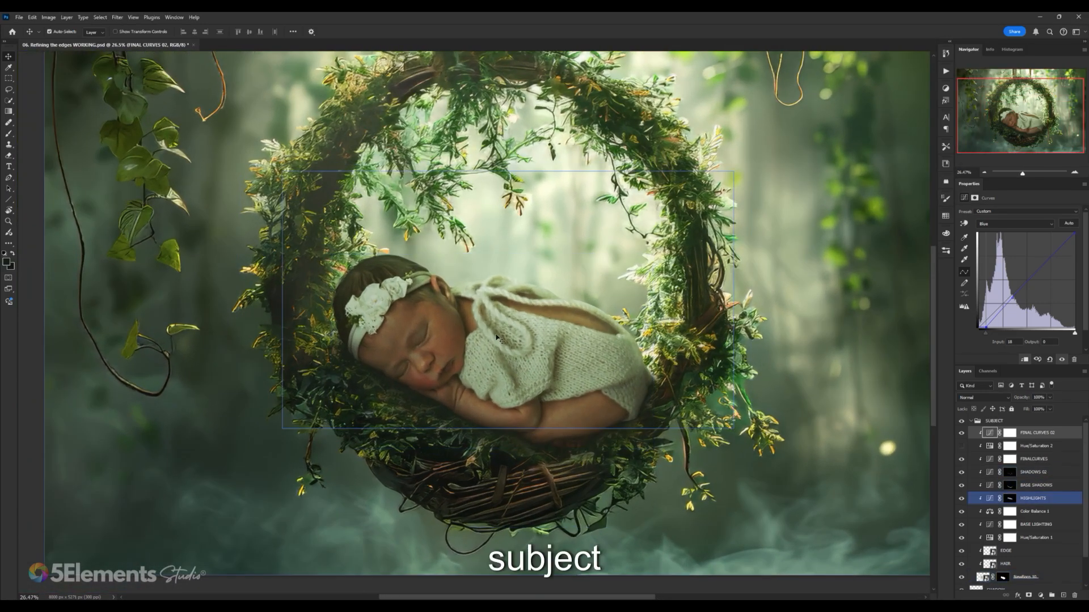
scroll(577, 352, "down", 2)
left_click_drag(641, 365, 632, 354)
scroll(584, 334, "up", 1)
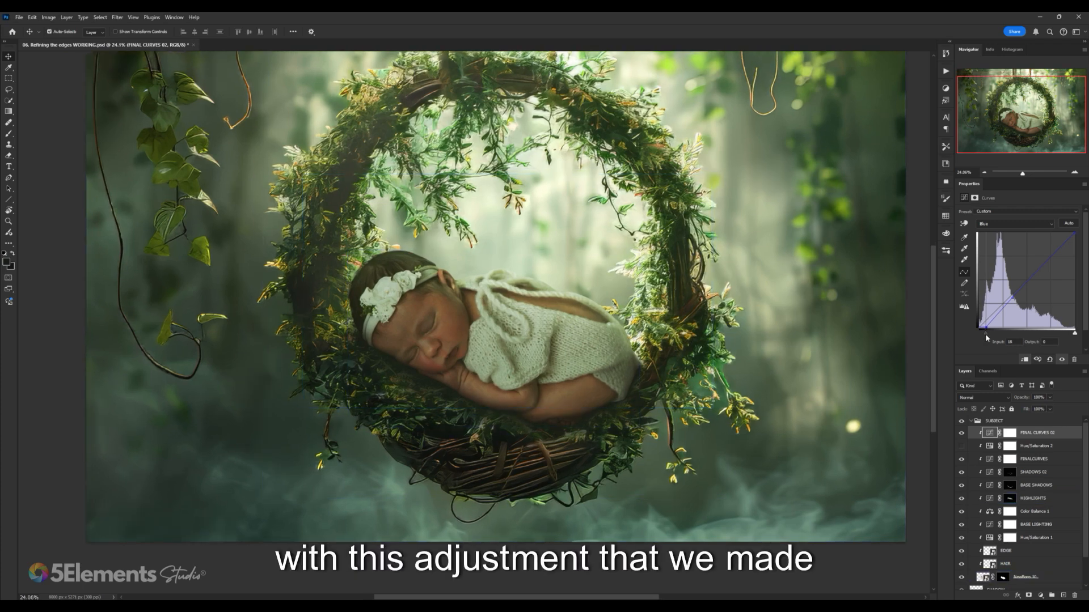
- Review the Green and Red channel curves of the FINAL CURVES 02 layer for any adjustments
left_click_drag(986, 338, 984, 339)
left_click(1016, 224)
left_click(1015, 246)
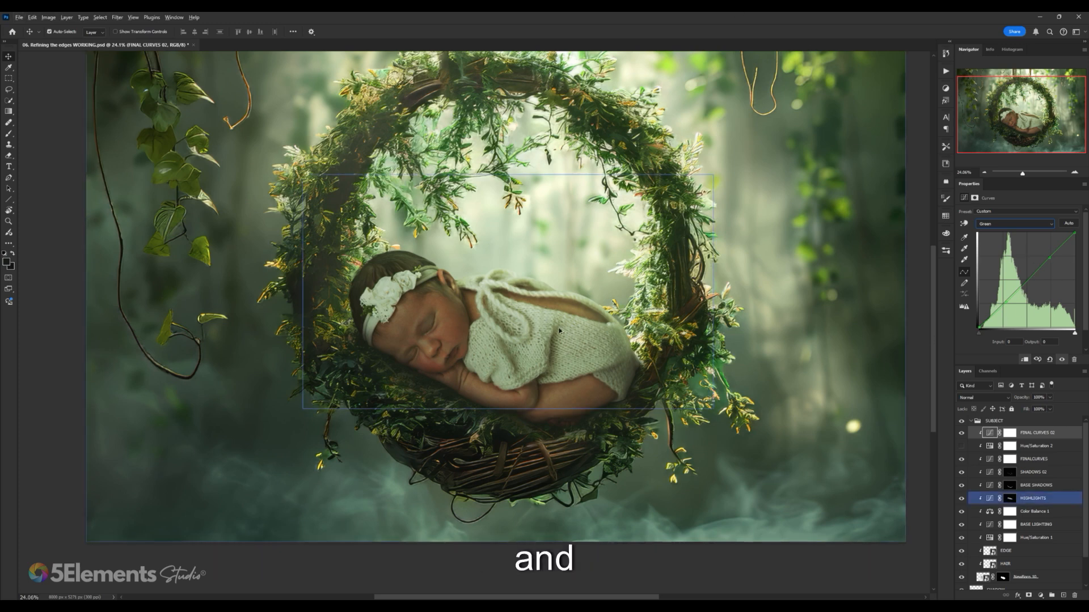
left_click(1015, 223)
left_click(1020, 236)
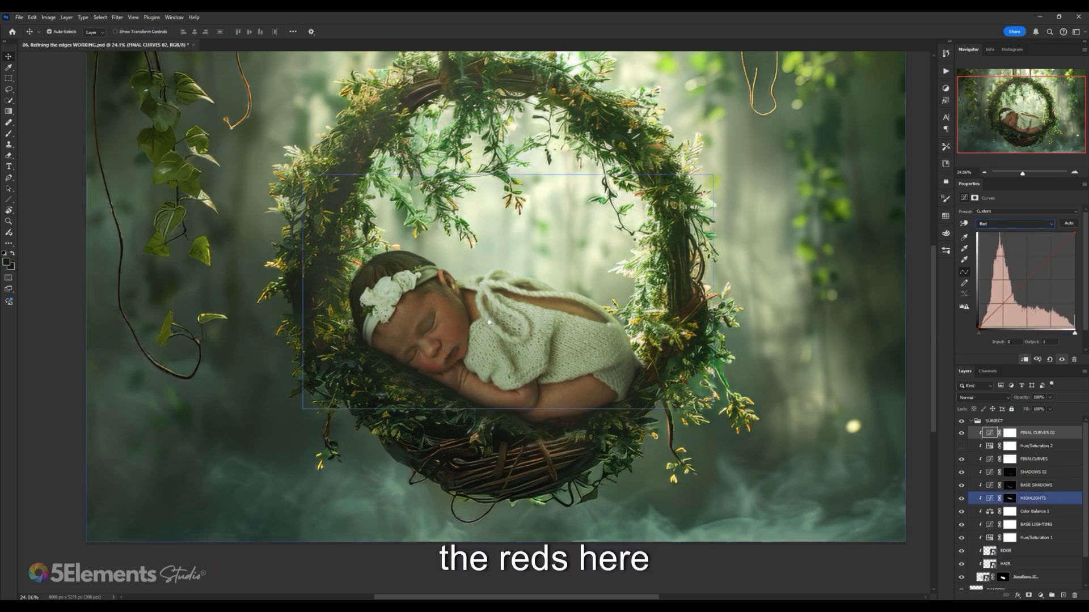
key("ctrl+0")
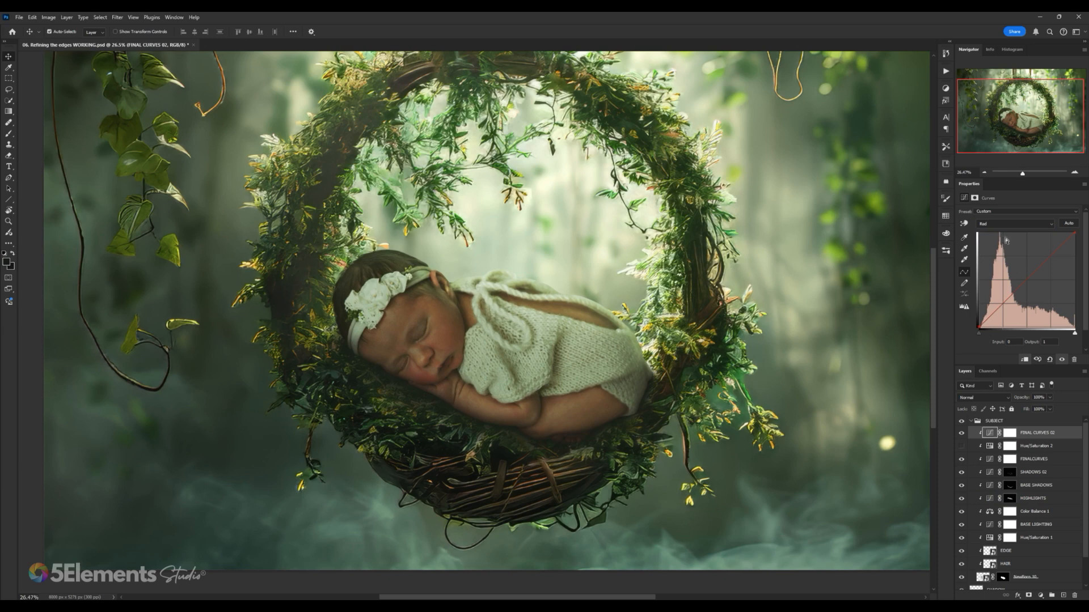
- Compare the RGB curve with the Red channel curve of FINAL CURVES 02, ending on the RGB curve
left_click(1015, 223)
left_click(1001, 232)
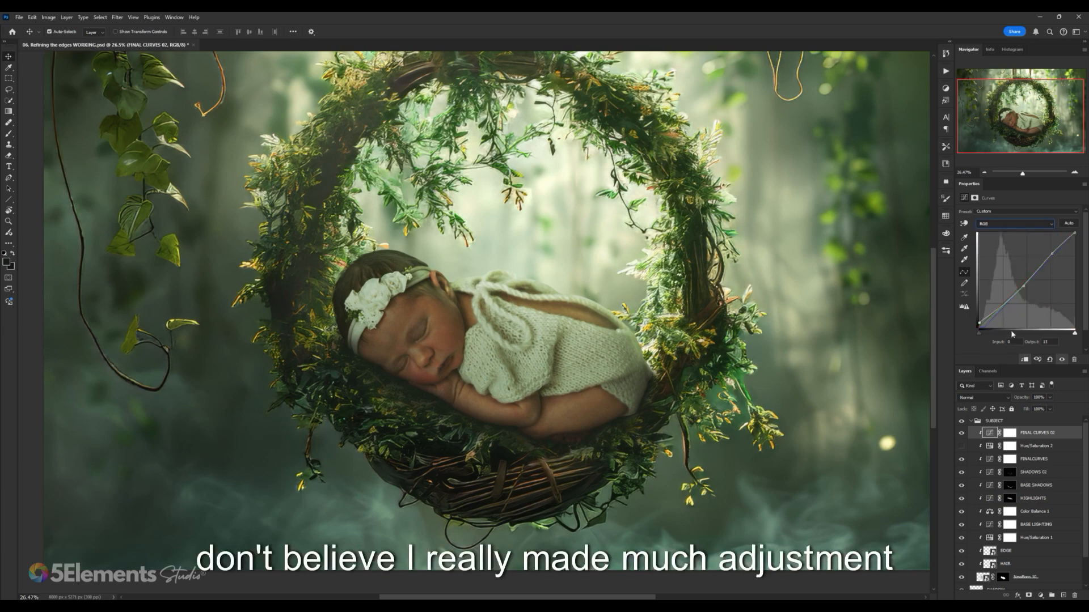
left_click(1015, 223)
left_click(1021, 236)
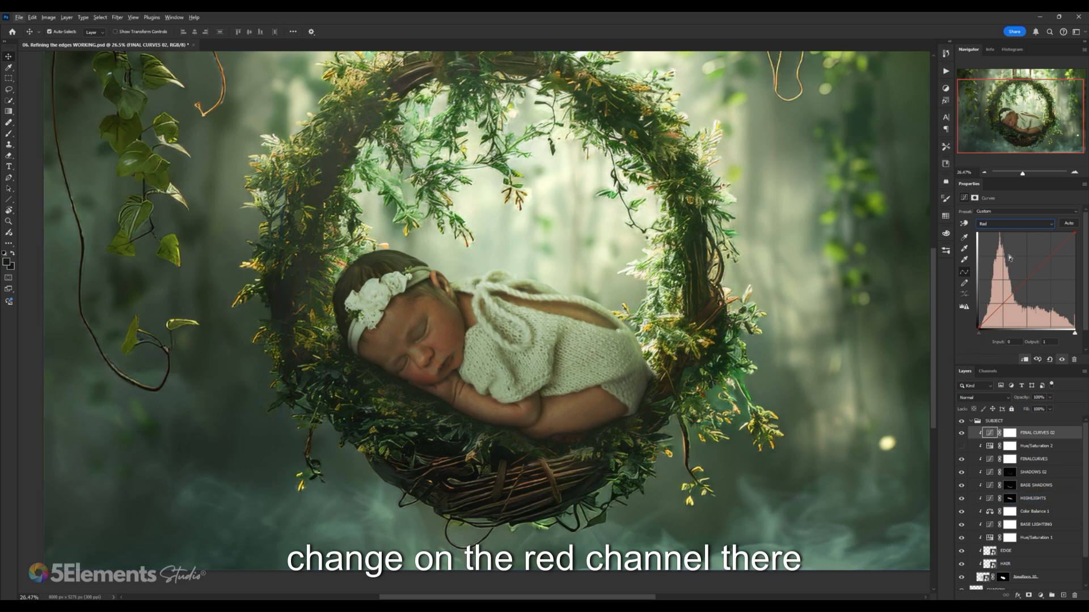
left_click(1014, 225)
left_click(1009, 232)
- Select the Hue/Saturation 2 layer and turn its visibility on, toggling it to compare the slight desaturation of the subject
scroll(657, 325, "down", 4)
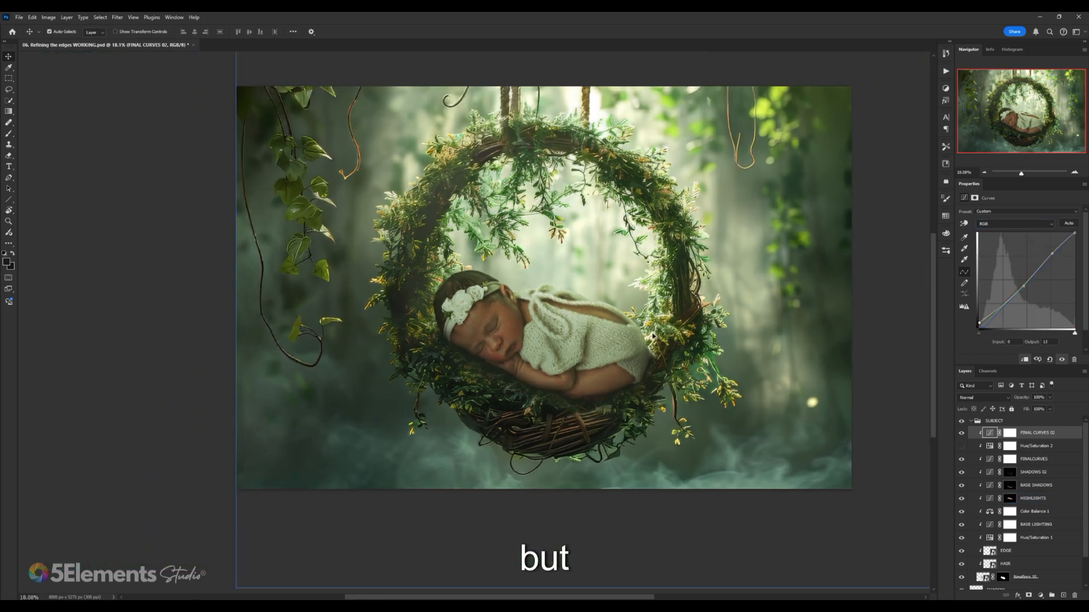
left_click_drag(657, 325, 632, 350)
scroll(632, 350, "up", 1)
scroll(633, 350, "up", 1)
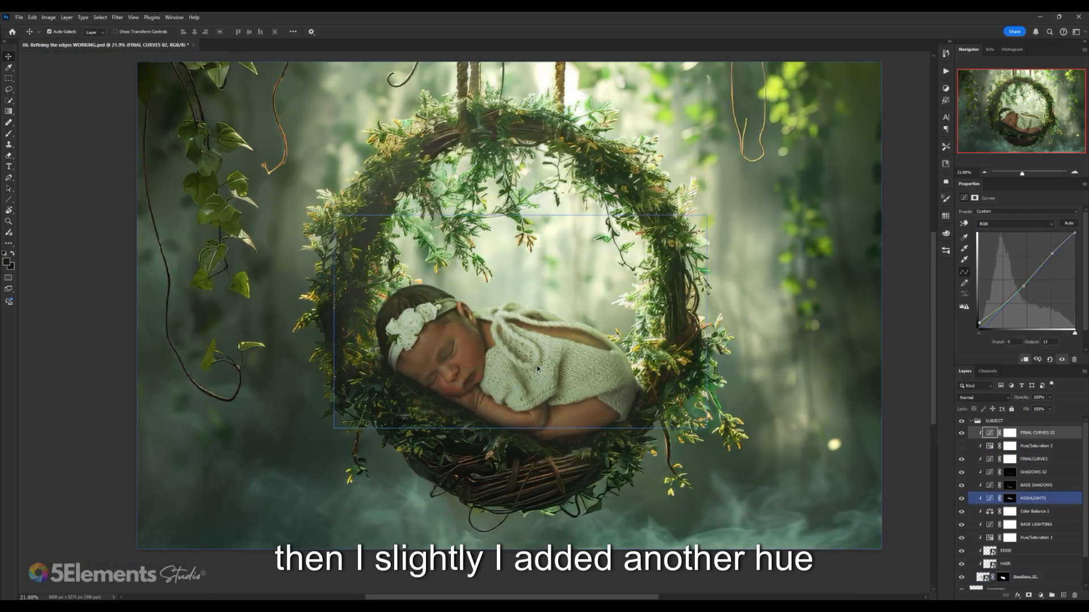
left_click(990, 445)
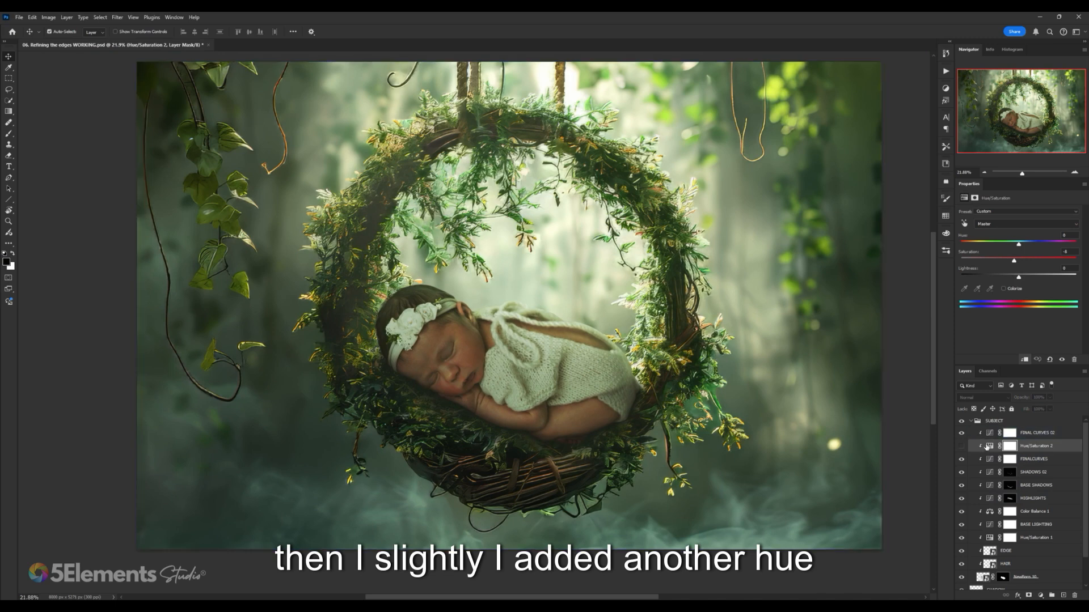
left_click(961, 445)
left_click(961, 446)
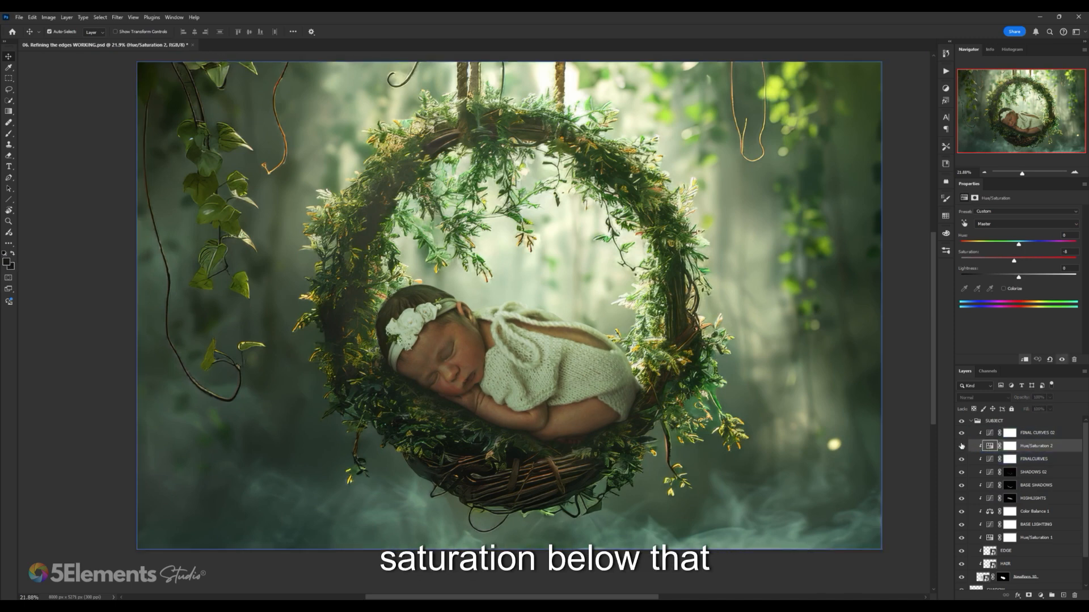
left_click(961, 445)
left_click(961, 446)
left_click(961, 446)
left_click(961, 446)
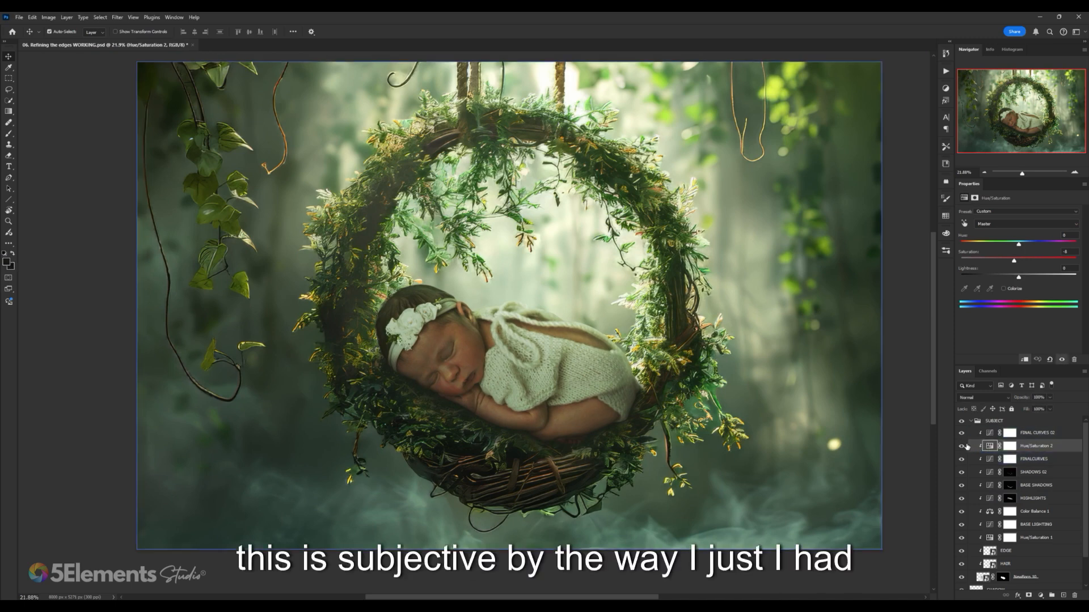
- Hide the FINAL CURVES 02 and Hue/Saturation 2 layers together and show both again to compare the subject
left_click_drag(962, 434, 961, 447)
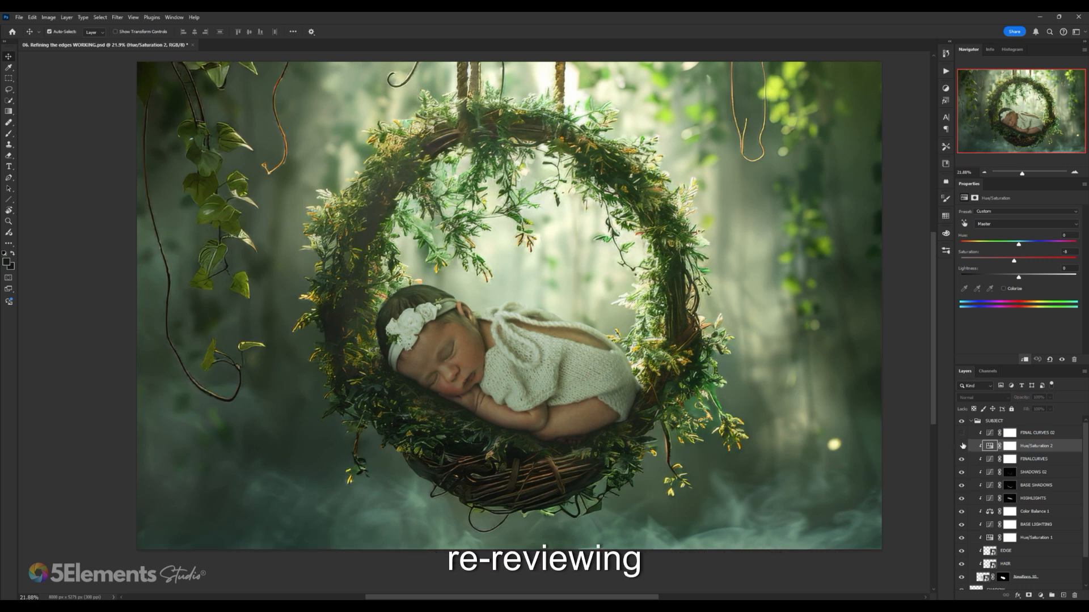
left_click_drag(963, 447, 961, 434)
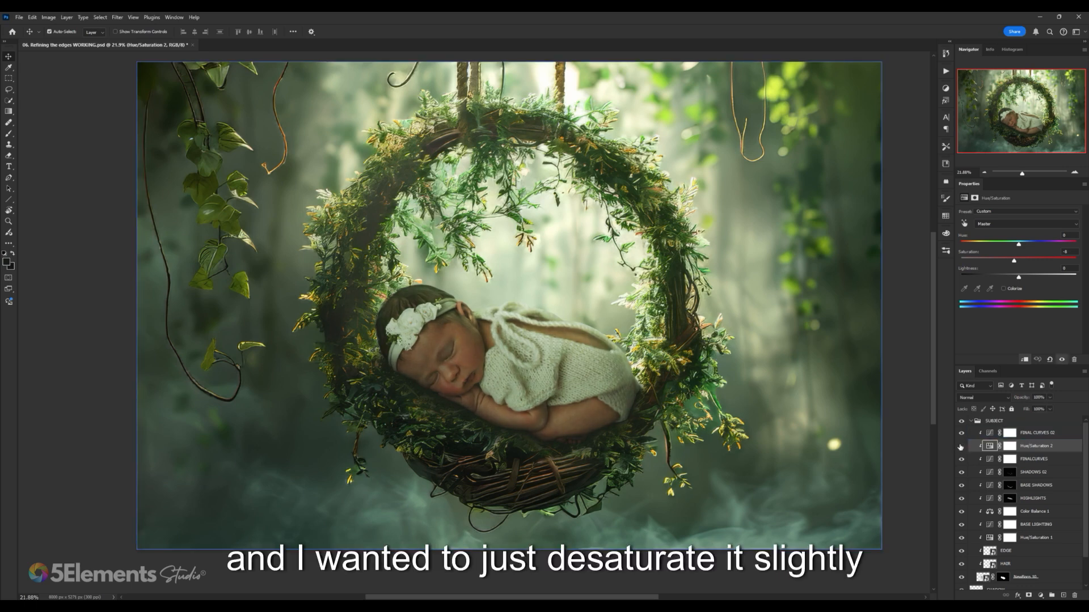
scroll(682, 388, "down", 2)
scroll(682, 388, "up", 3)
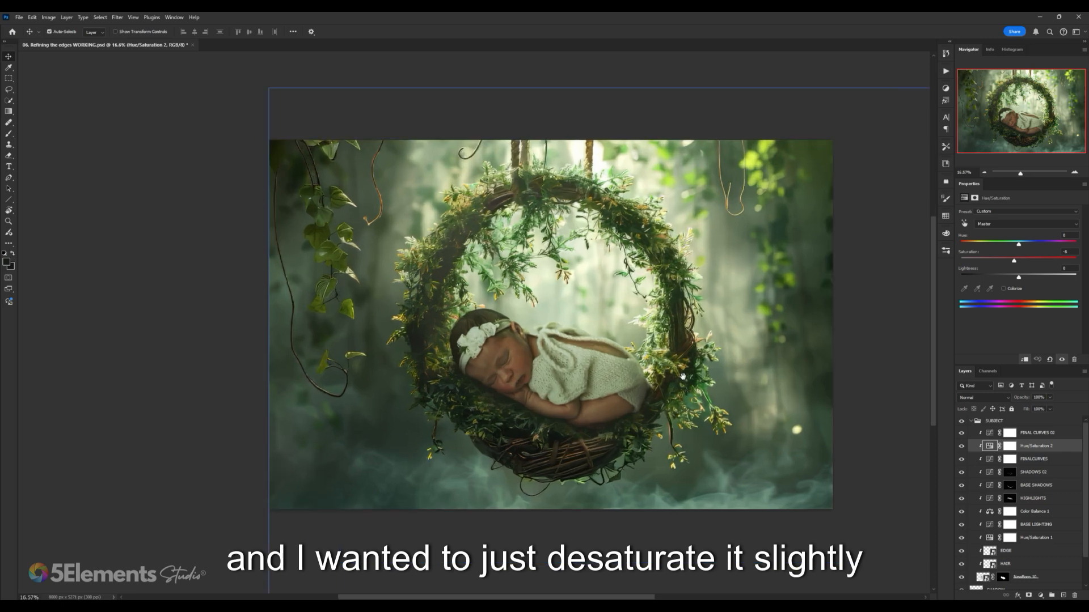
- Examine the subject with FINAL CURVES 02 and Hue/Saturation 2 hidden, and turn both layers back on
left_click_drag(962, 446, 962, 434)
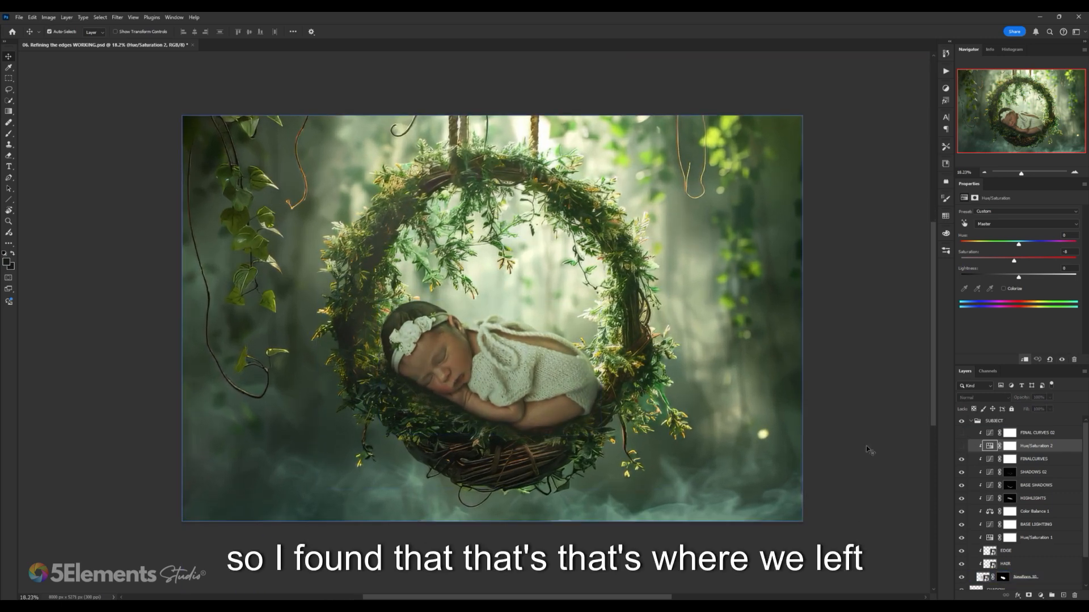
scroll(584, 355, "down", 2)
scroll(528, 360, "up", 2)
left_click_drag(526, 353, 531, 362)
scroll(531, 362, "up", 1)
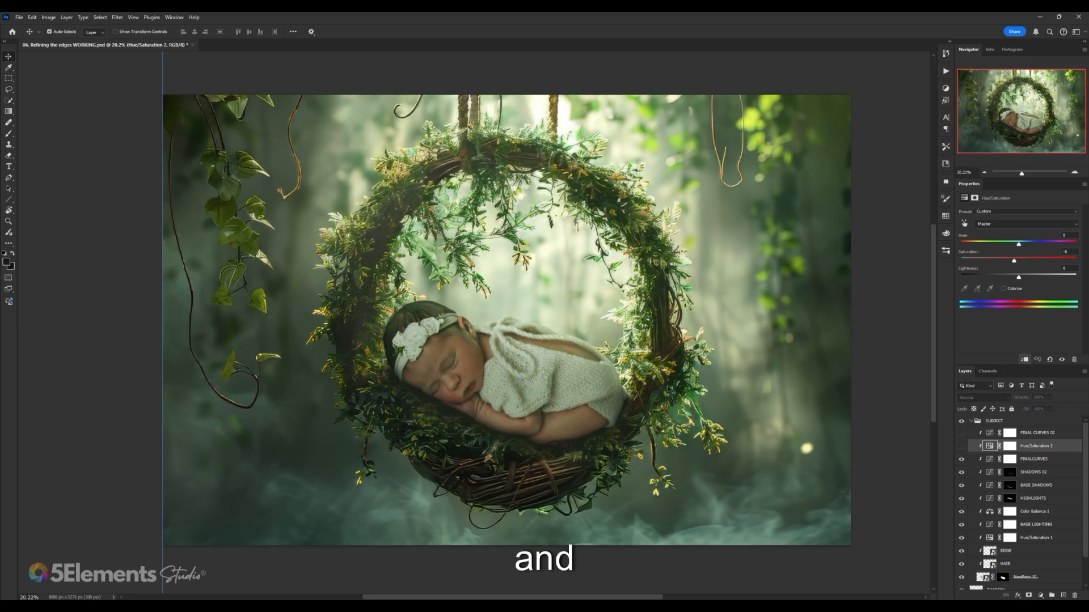
left_click(420, 361)
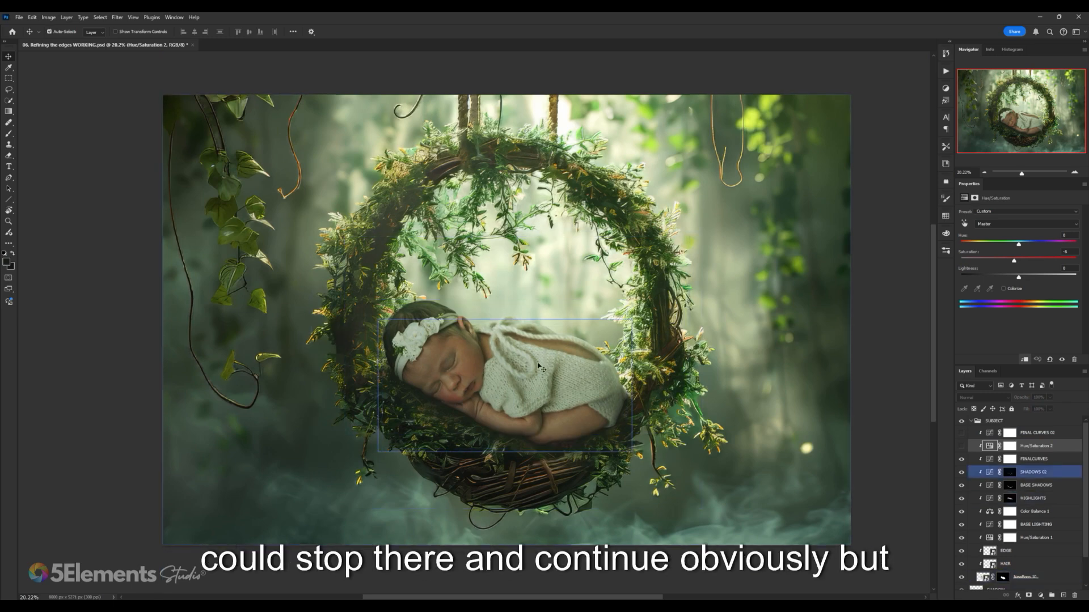
left_click(989, 447)
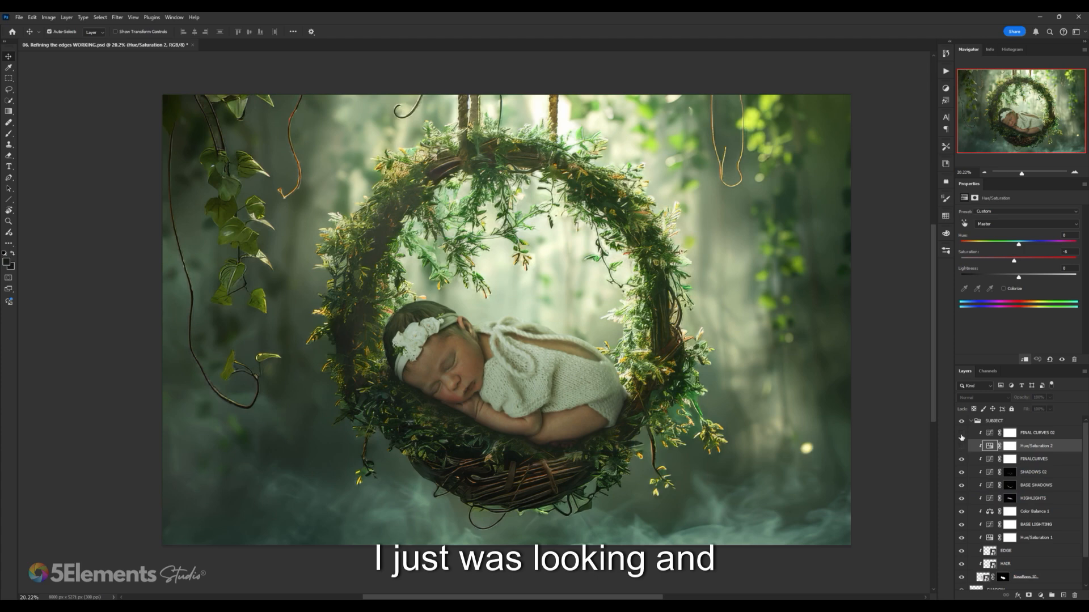
left_click(961, 445)
- Flip the whole canvas horizontally to review the composite with a fresh view
scroll(619, 369, "down", 2)
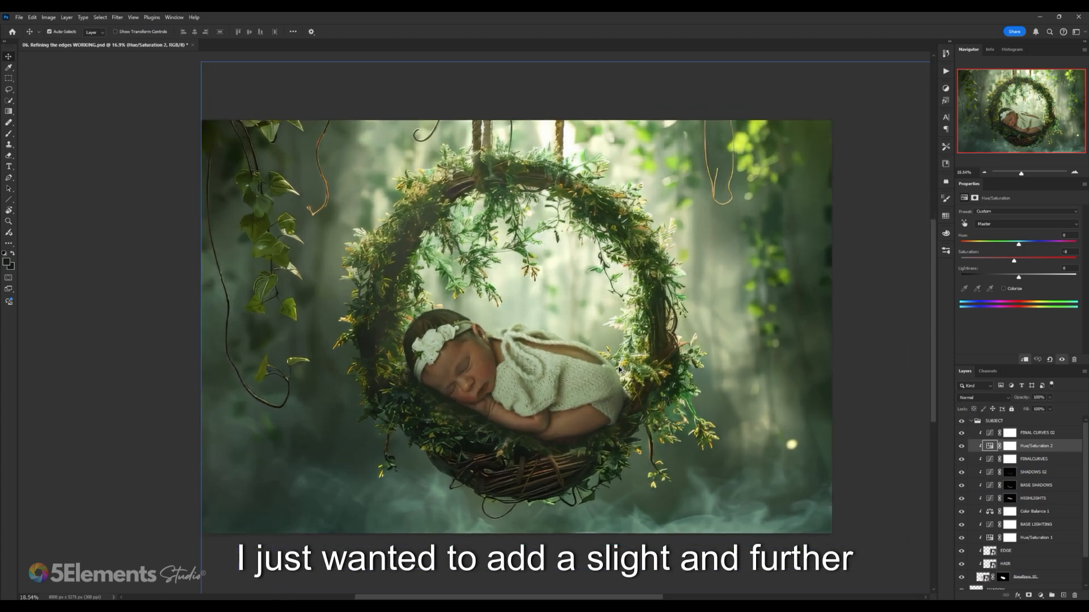
scroll(619, 369, "up", 1)
scroll(620, 369, "down", 2)
left_click(49, 17)
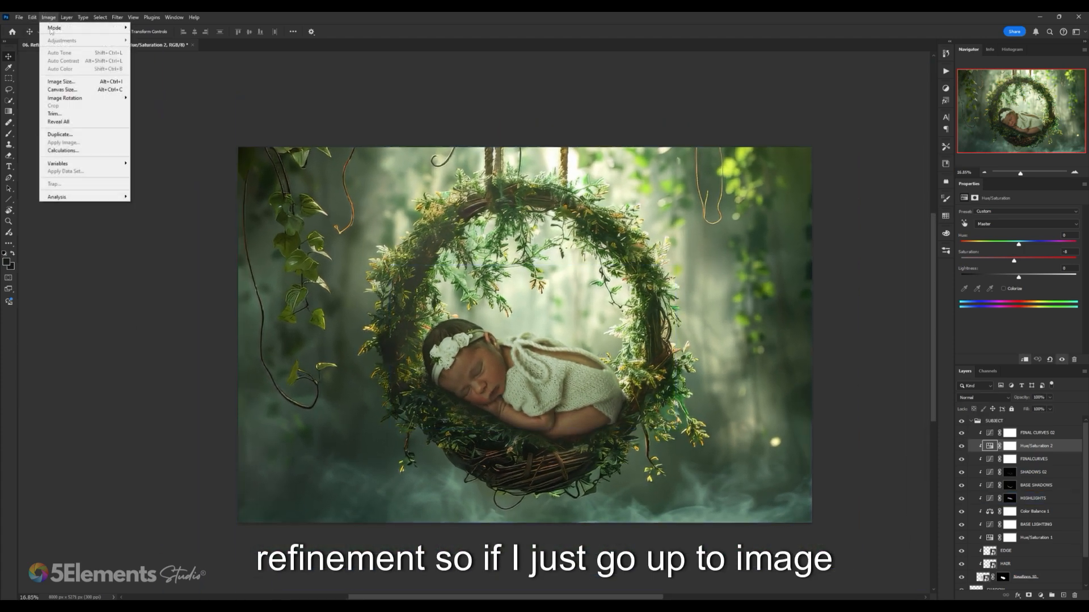
left_click(164, 134)
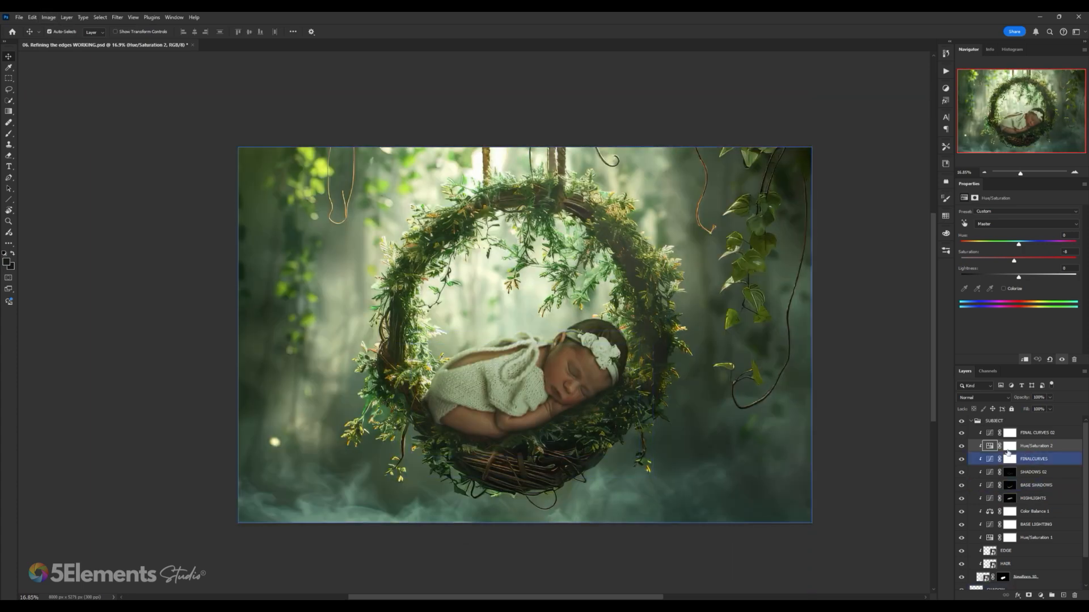
- Compare the flipped composite with and without the FINAL CURVES 02 and Hue/Saturation 2 layers, leaving both visible
left_click(961, 434)
left_click(960, 447)
left_click(536, 391)
left_click(539, 375)
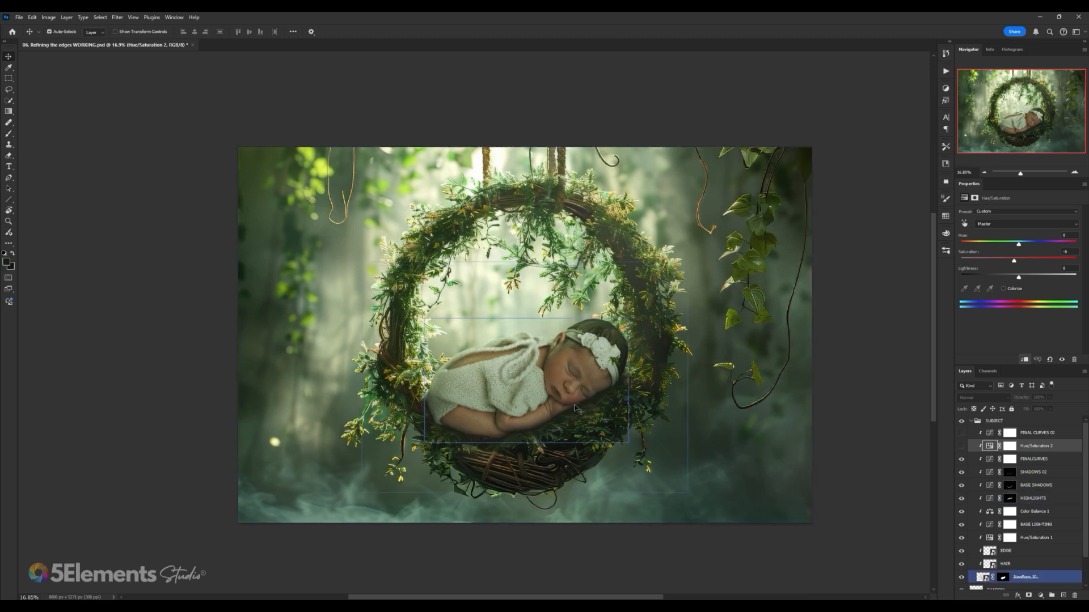
left_click(961, 446)
left_click(961, 433)
left_click(564, 378)
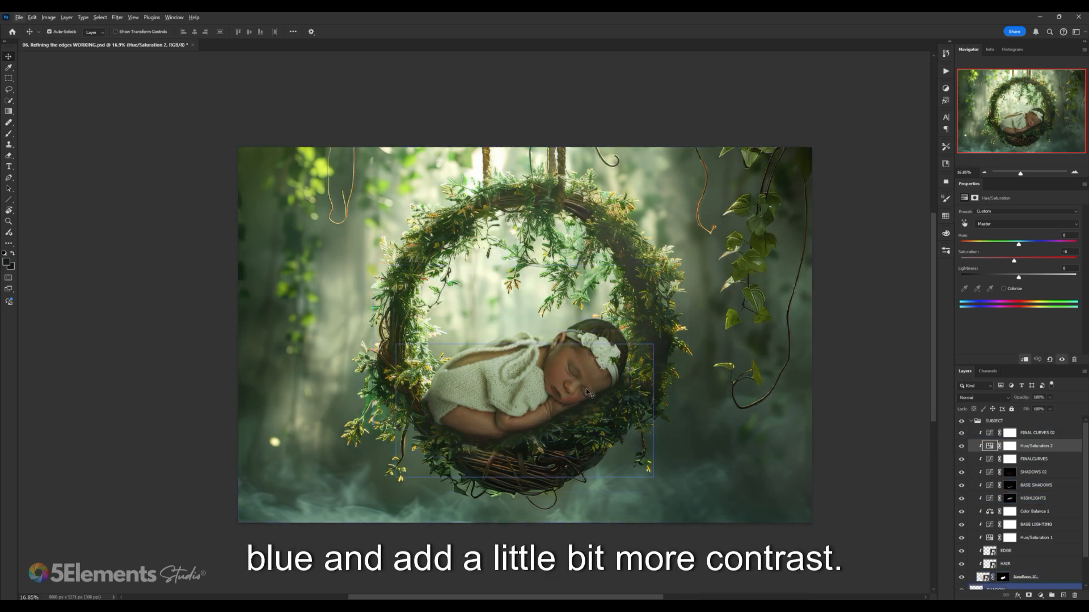
- Examine the baby, the knitted outfit's edges and the surrounding nest in the flipped composite, close up and as a whole
left_click(671, 435)
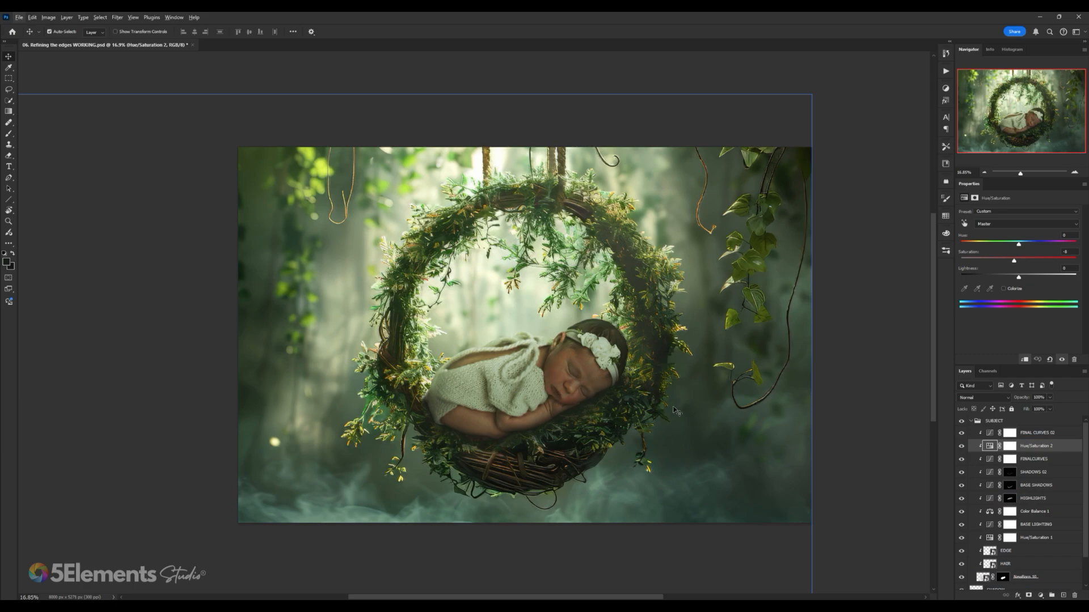
left_click(447, 414)
left_click(447, 413)
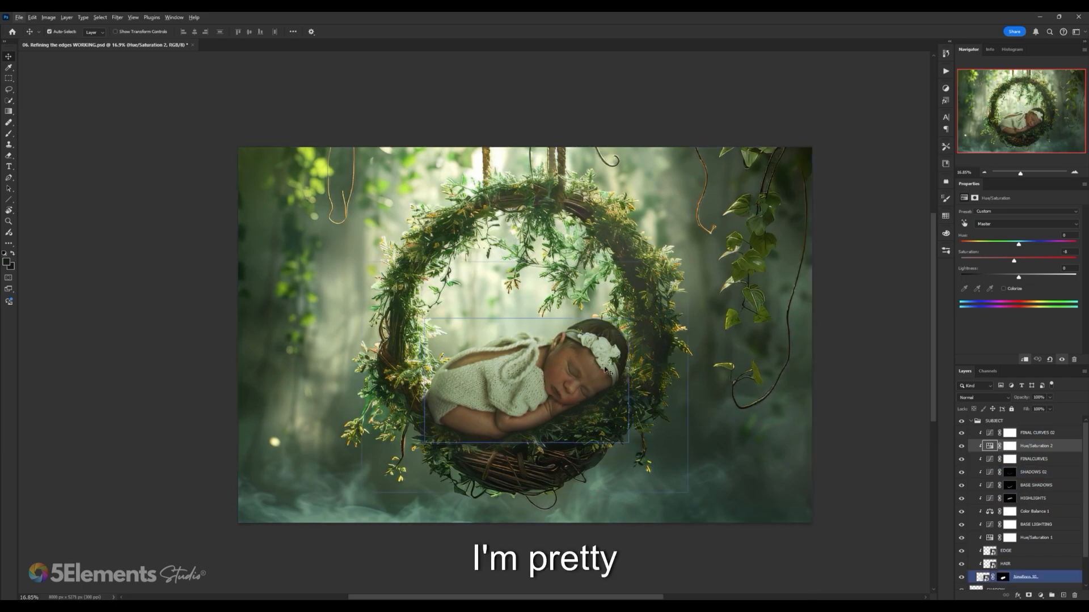
scroll(482, 416, "up", 5)
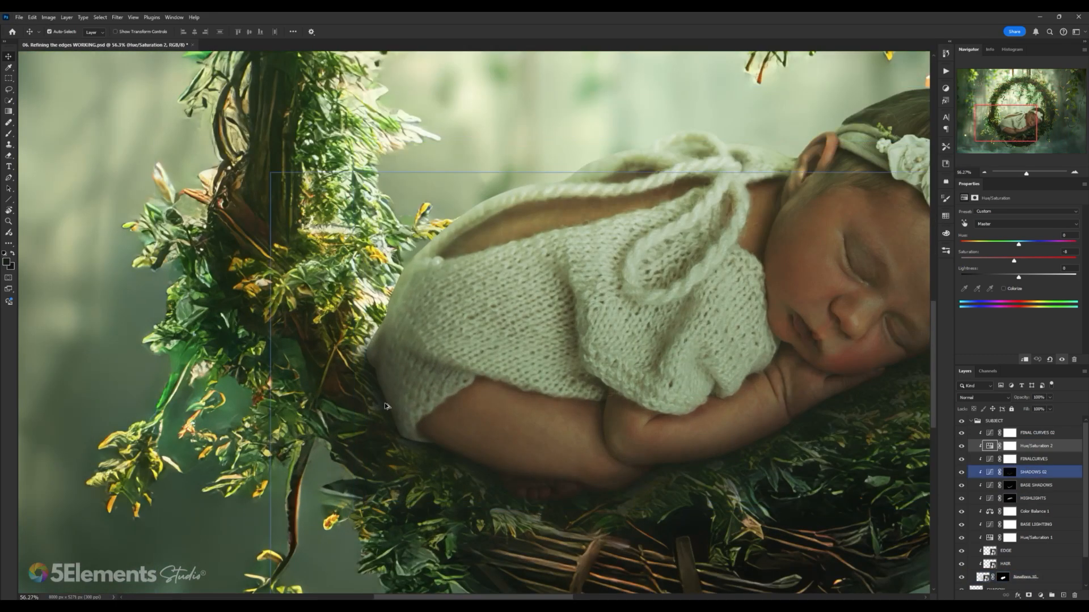
scroll(733, 325, "down", 4)
left_click_drag(733, 325, 568, 350)
scroll(621, 350, "down", 2)
left_click(621, 350)
- Select the FINAL CURVES 02 layer and collapse the SUBJECT group
left_click(994, 444)
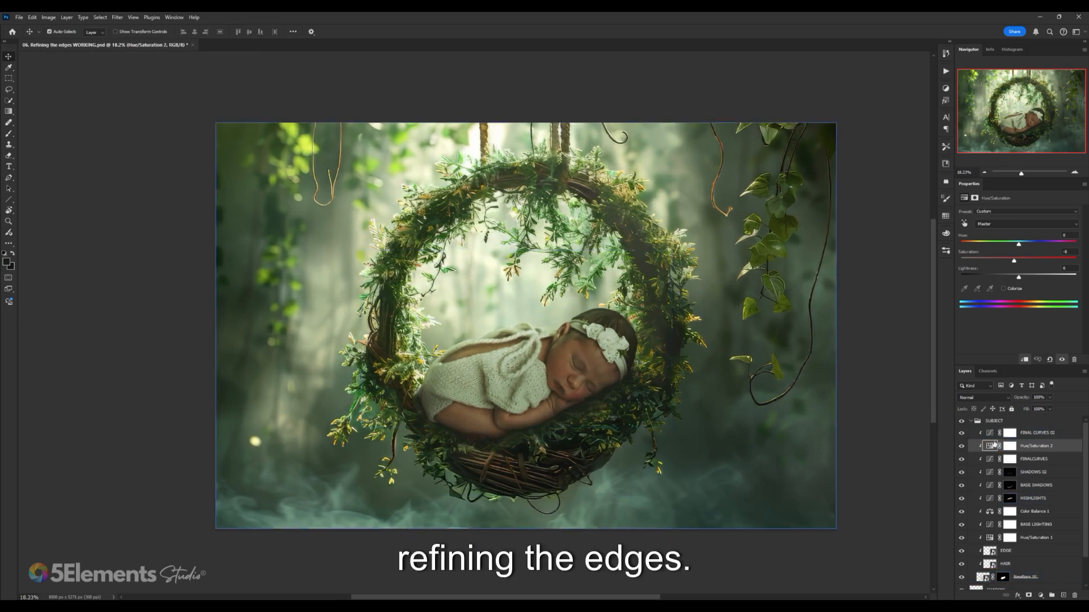
left_click(994, 446)
left_click(994, 433)
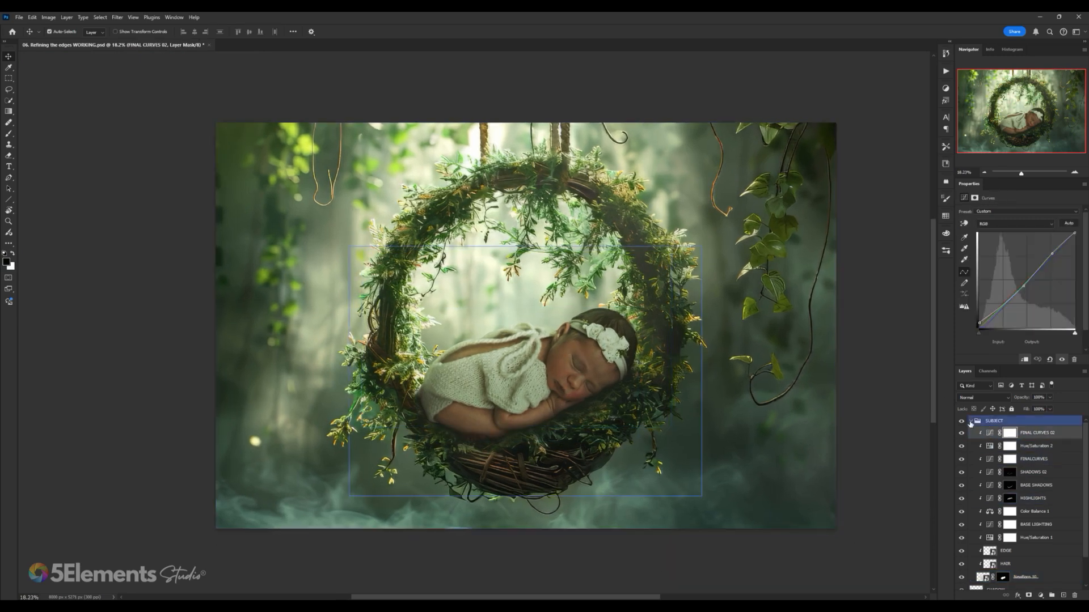
left_click(971, 421)
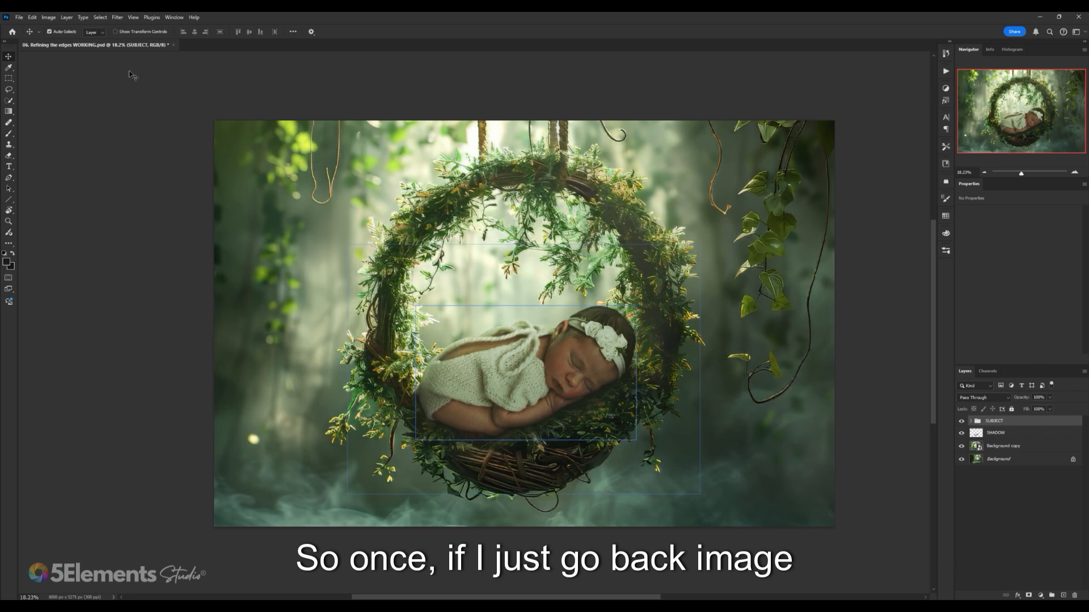
- Flip the whole canvas horizontally back to its original orientation
left_click(48, 17)
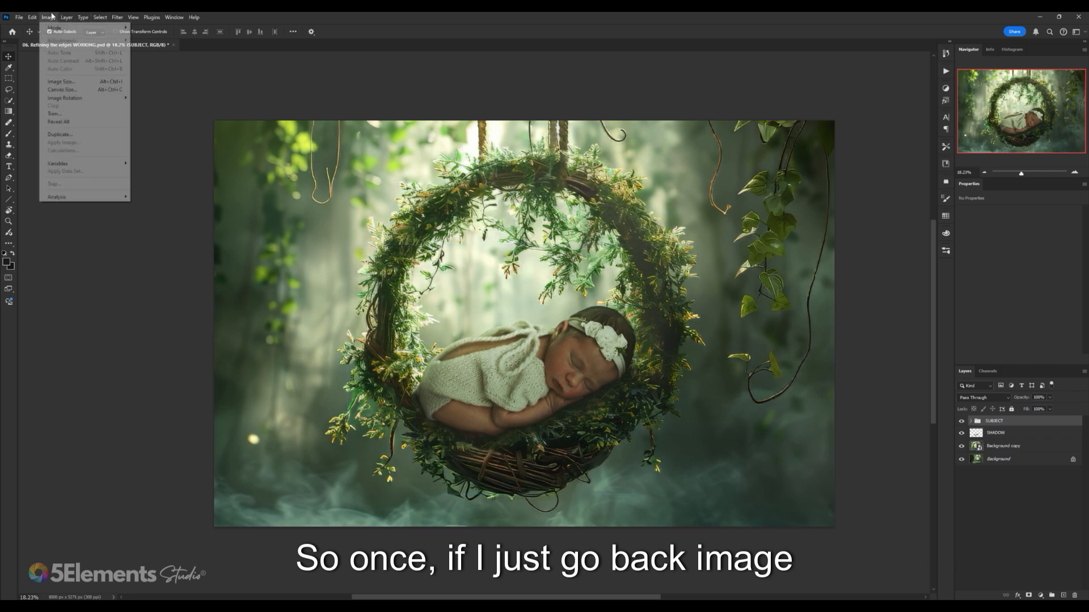
left_click(159, 134)
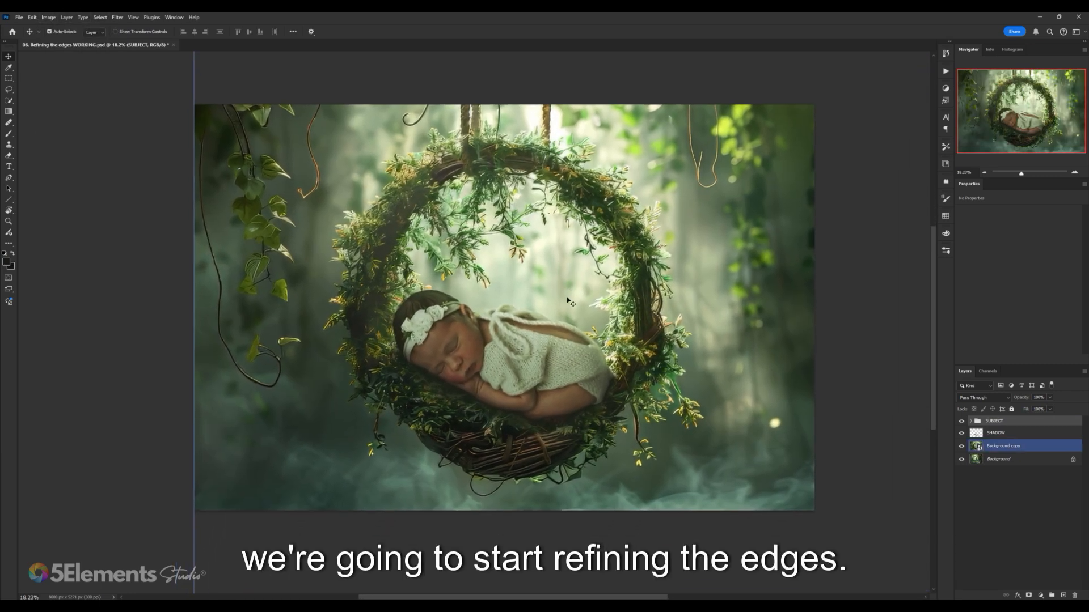
- Examine the edges of the baby's head, knitted outfit and legs against the nest and background, close up and as a whole
scroll(459, 316, "up", 8)
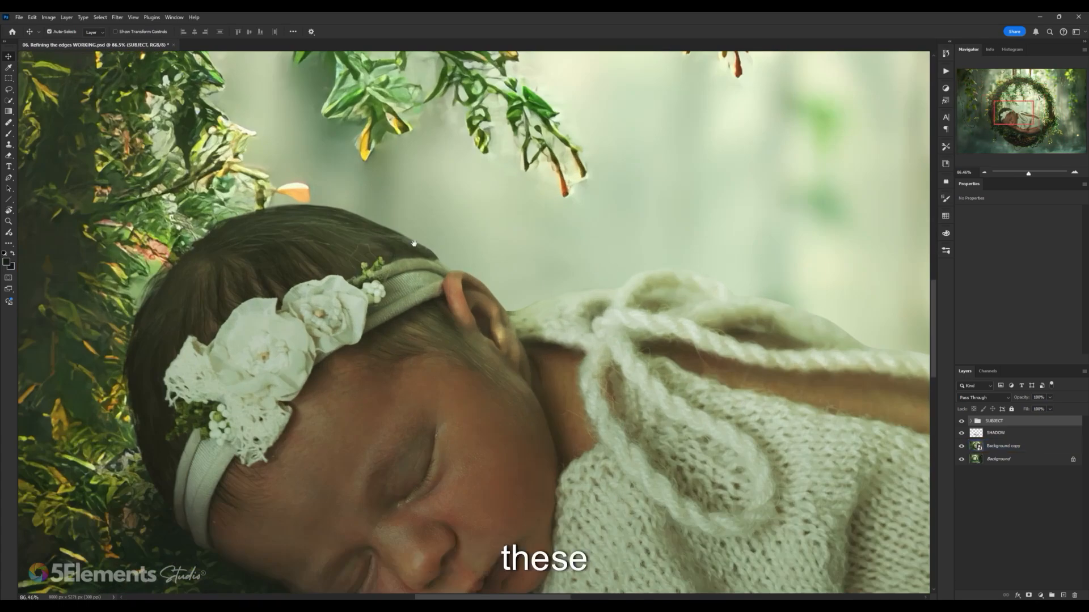
left_click_drag(615, 307, 457, 321)
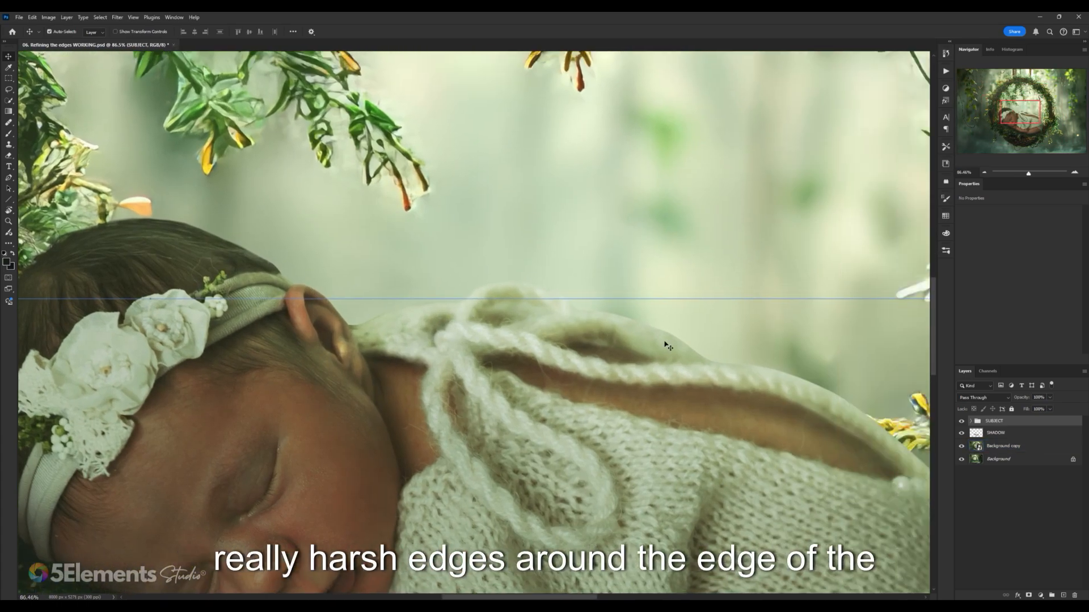
scroll(781, 381, "down", 5)
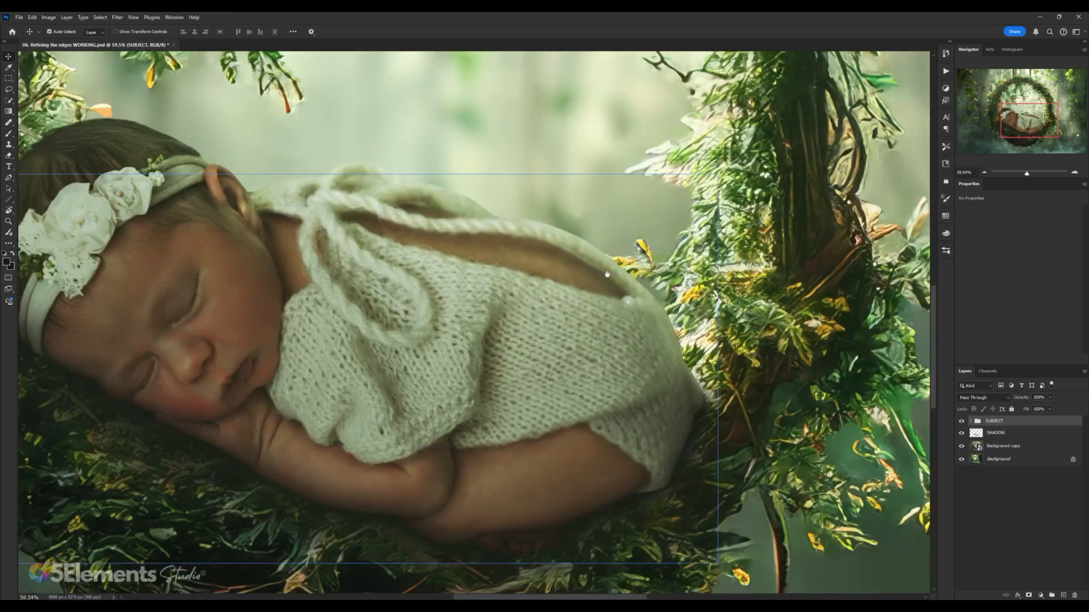
scroll(606, 291, "up", 5)
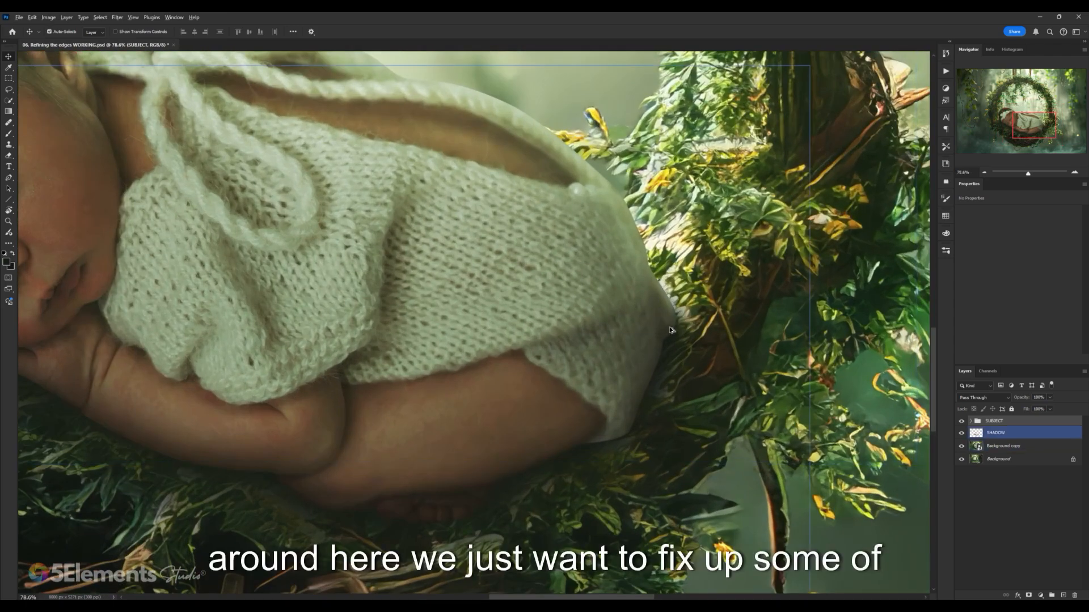
scroll(666, 340, "down", 2)
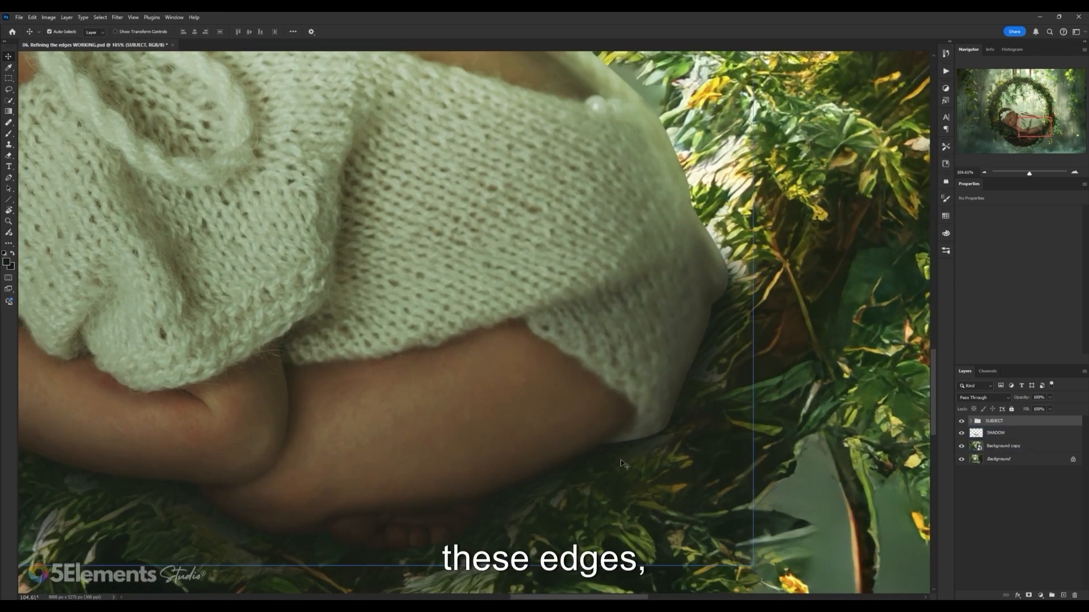
scroll(542, 361, "down", 3)
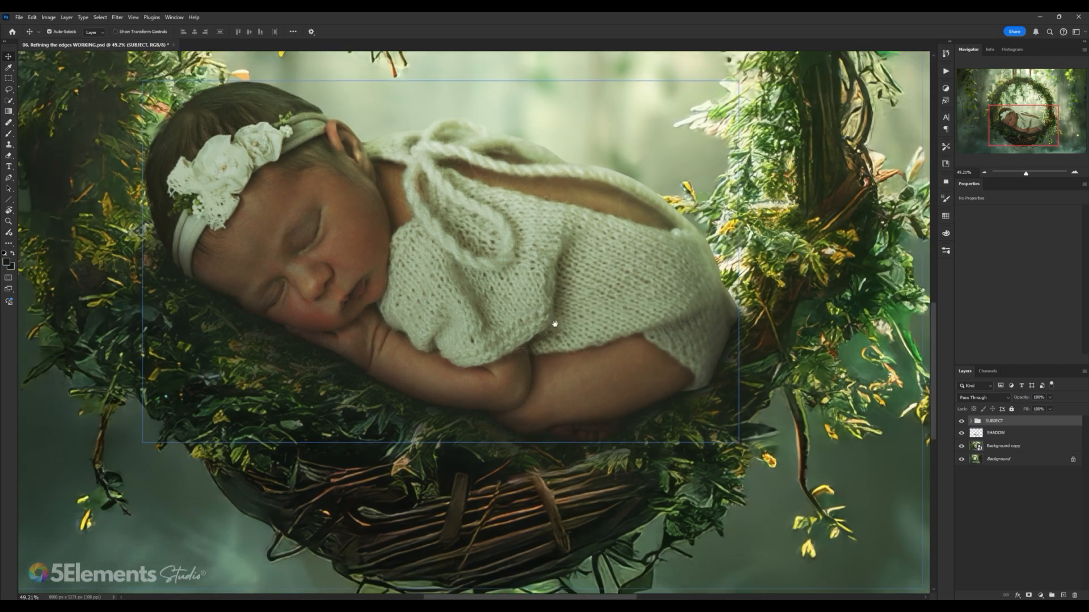
scroll(427, 260, "up", 5)
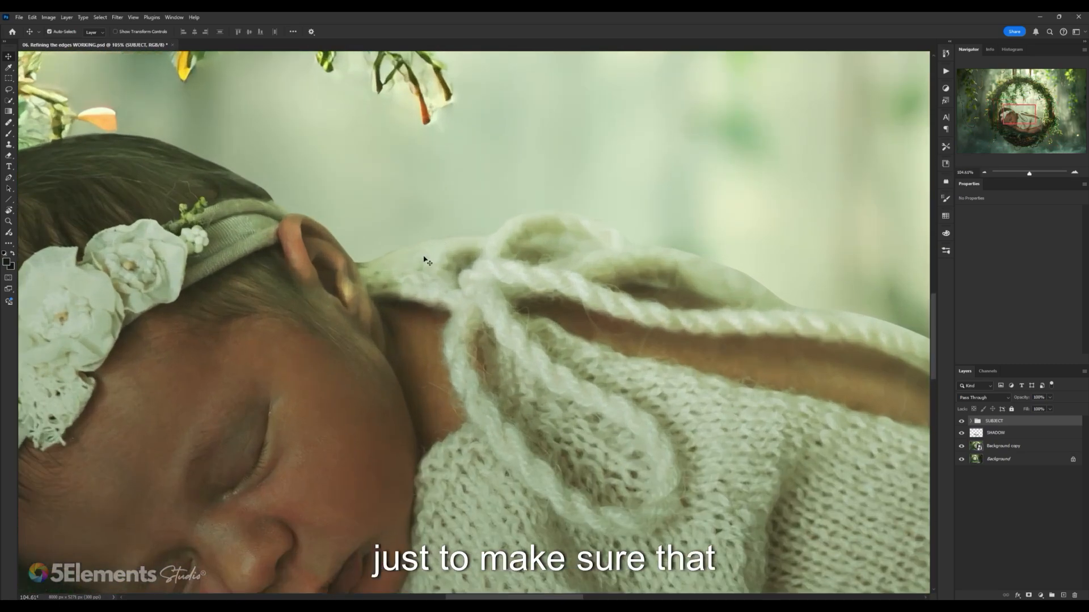
scroll(681, 290, "down", 4)
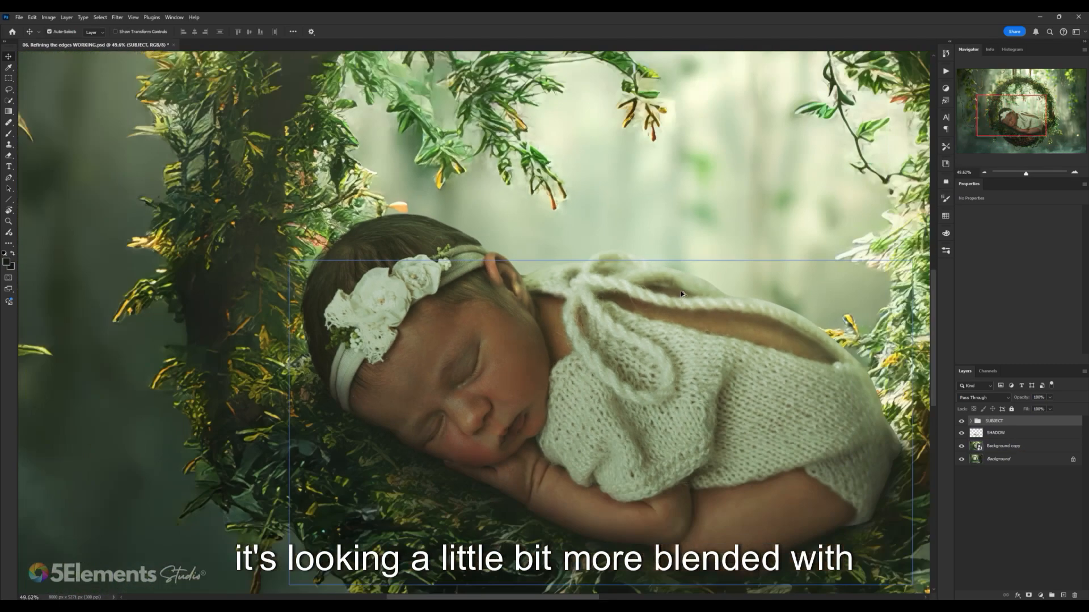
scroll(683, 286, "up", 2)
scroll(683, 287, "up", 1)
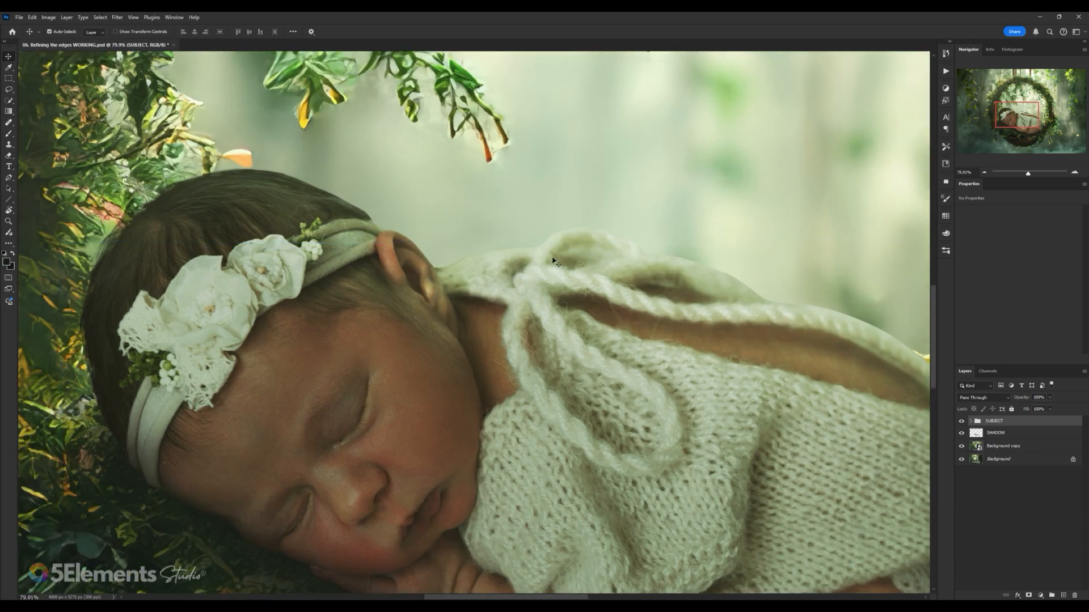
- Expand the SUBJECT group and select the layer mask of the original Newborn 10 layer
left_click(970, 421)
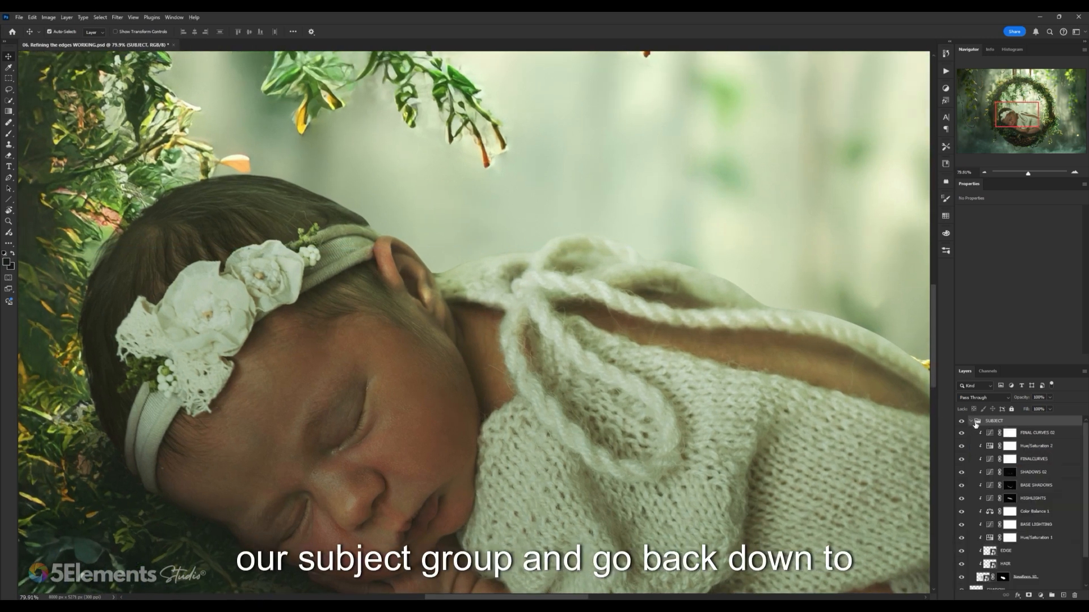
left_click(1016, 577)
scroll(998, 562, "down", 2)
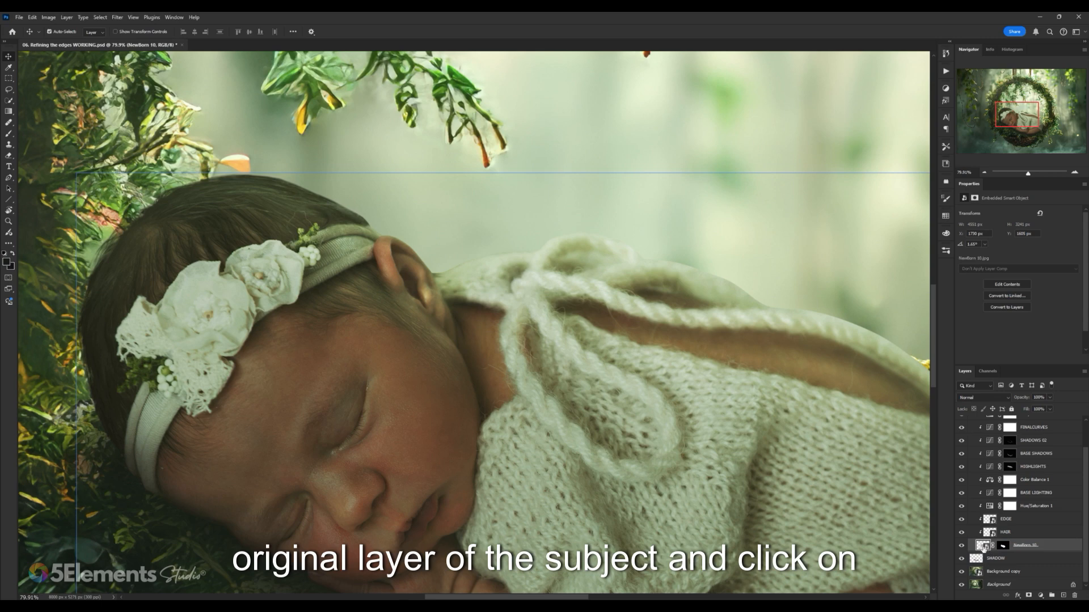
left_click(1003, 547)
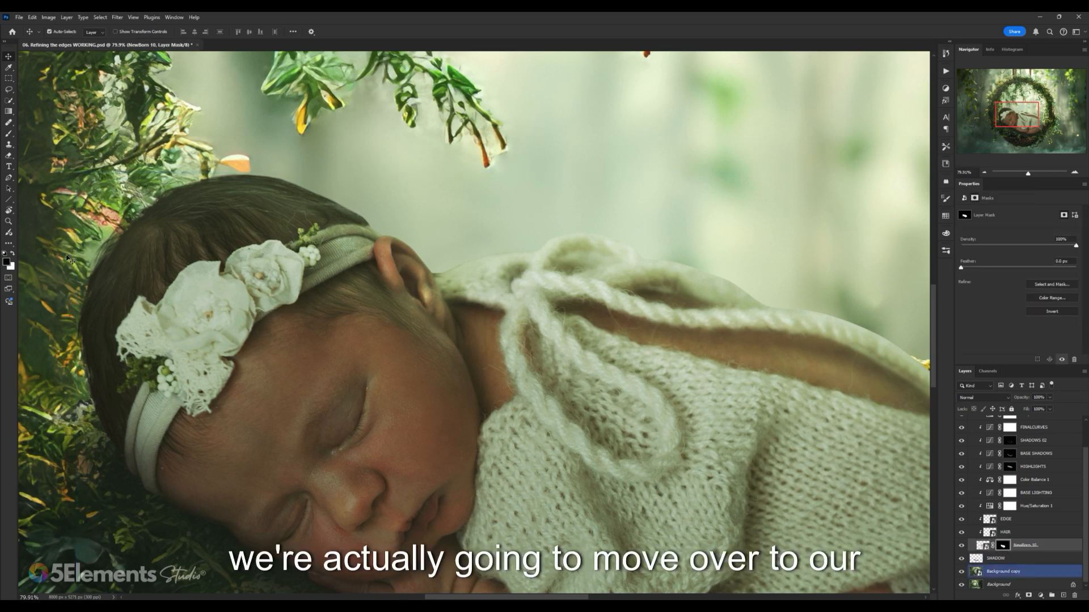
- Activate the Smudge tool and reduce its brush to a much smaller size for working on the mask's edges
key("c")
left_click(9, 243)
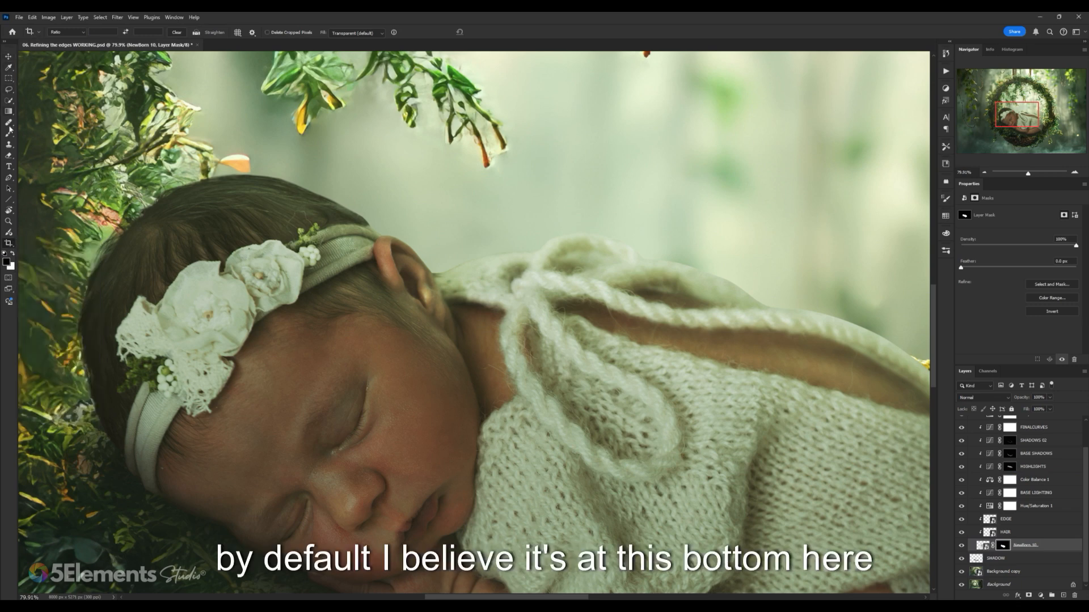
left_click(10, 245)
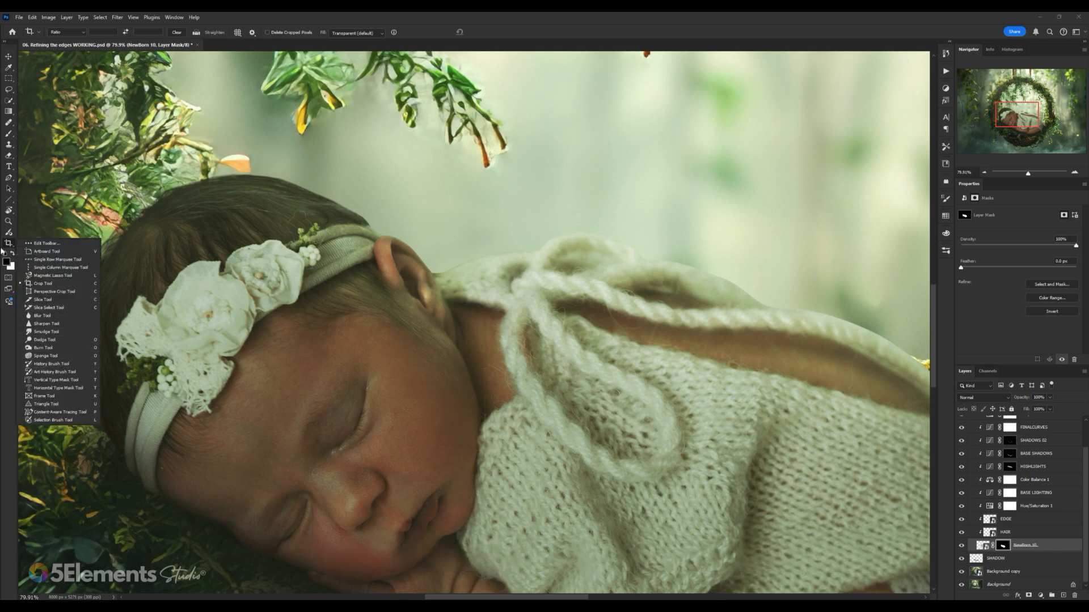
left_click(9, 247)
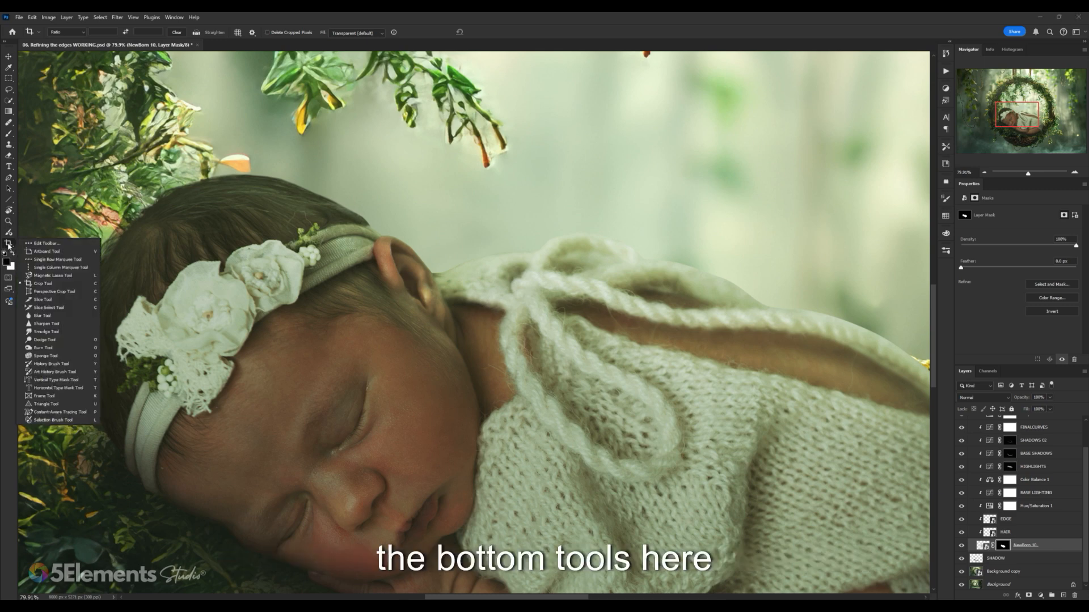
left_click(55, 334)
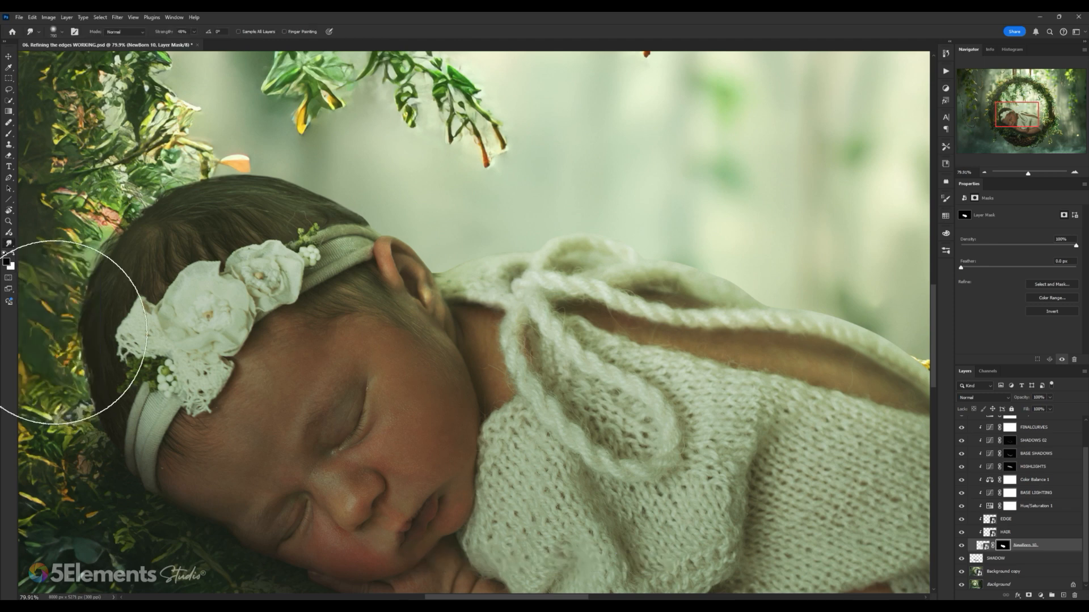
key("bracketleft")
key("bracketleft")
key("bracketleft")
key("bracketleft")
key("bracketleft")
key("bracketleft")
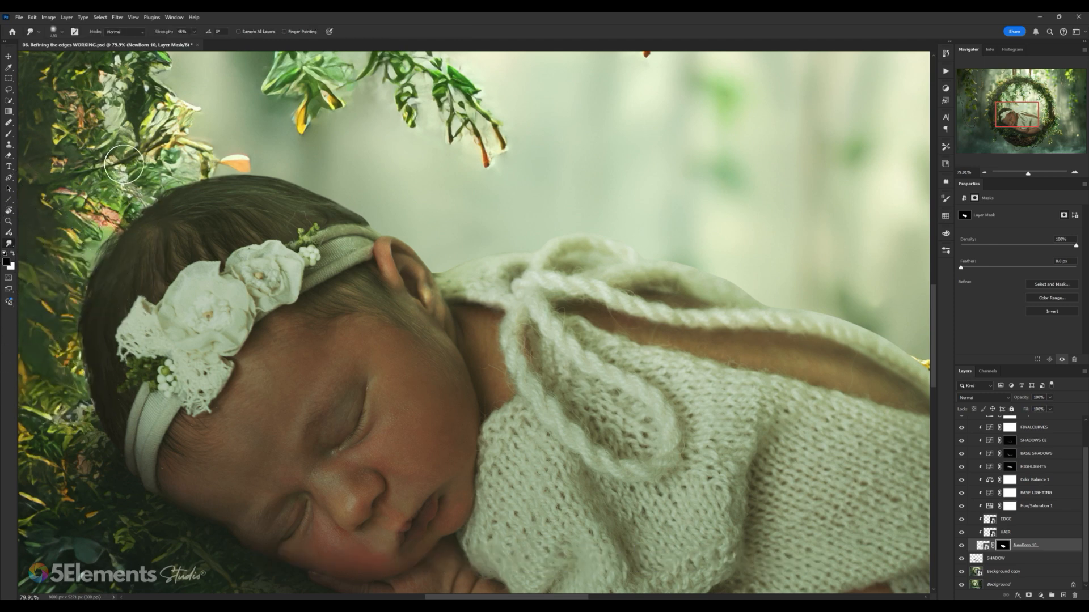
left_click(35, 17)
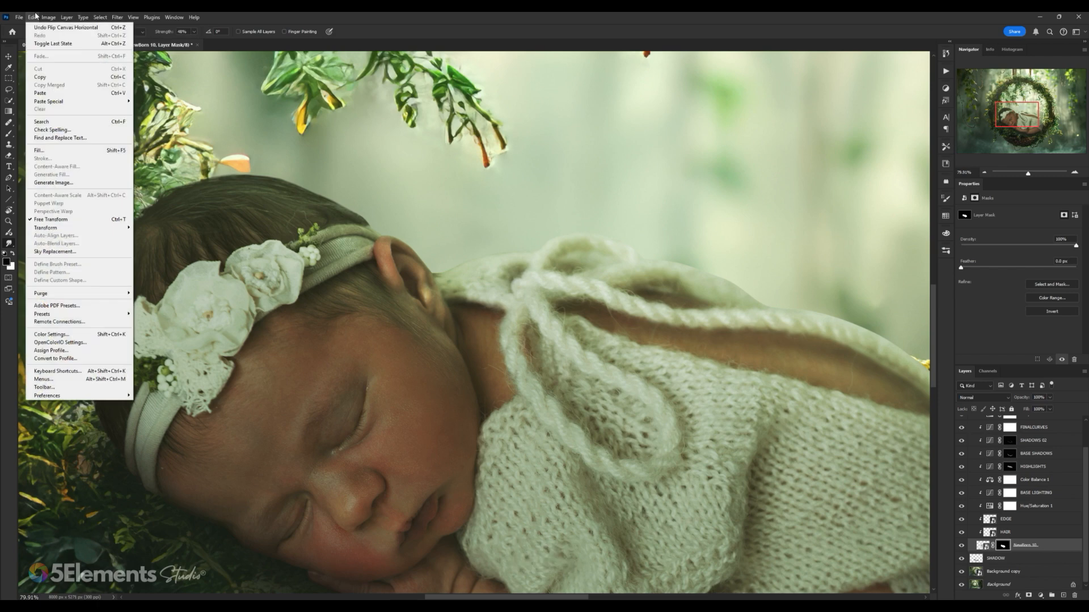
left_click(35, 16)
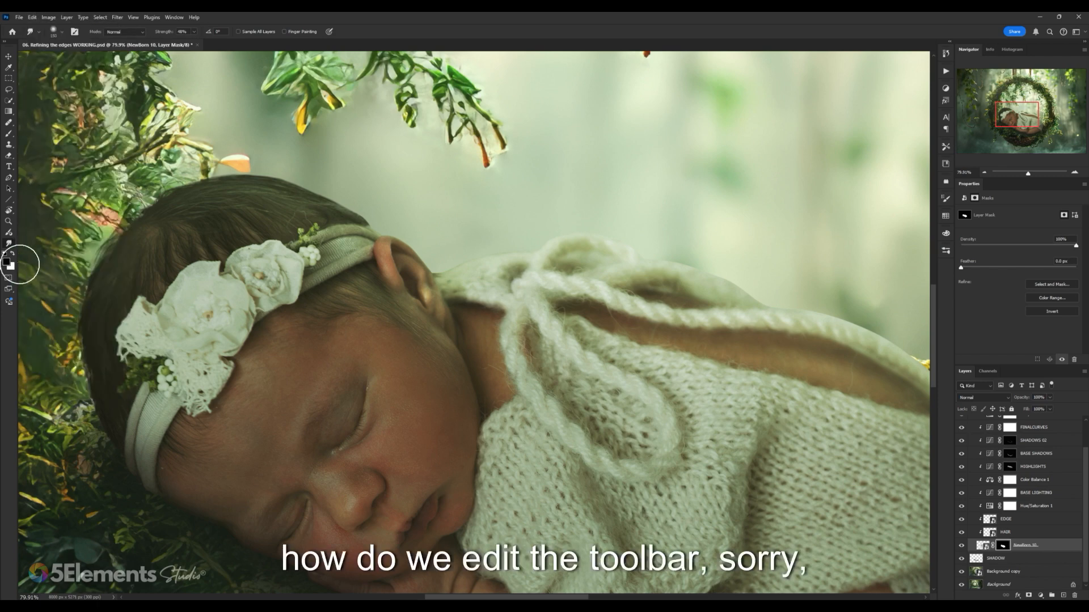
right_click(8, 248)
left_click(10, 247)
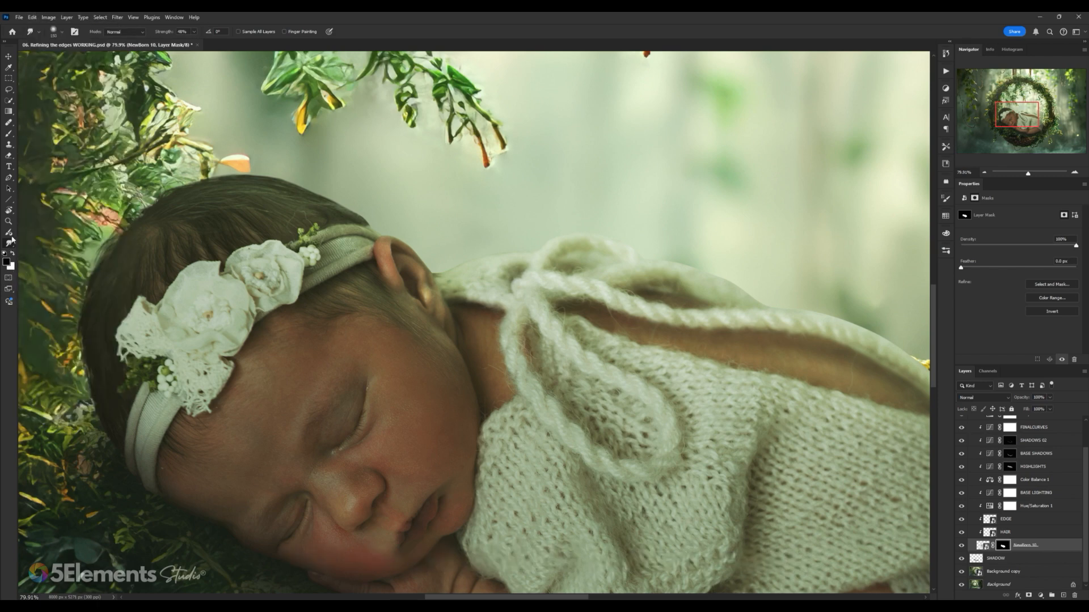
left_click(9, 57)
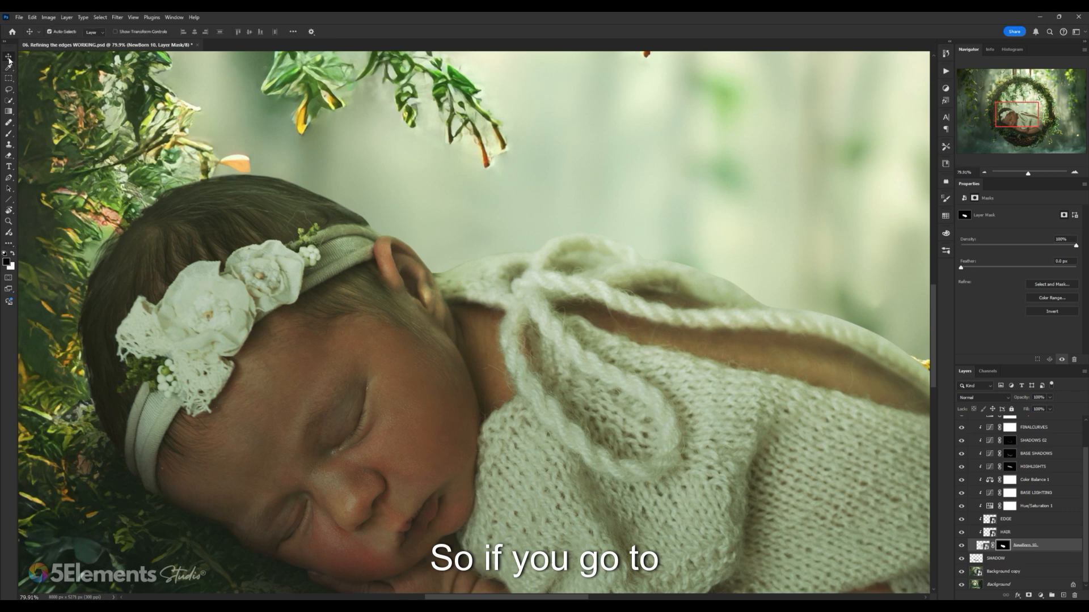
- Open the toolbar customization settings and look through the Toolbar and Extra Tools lists to locate the Smudge tool
left_click(12, 248)
left_click(42, 249)
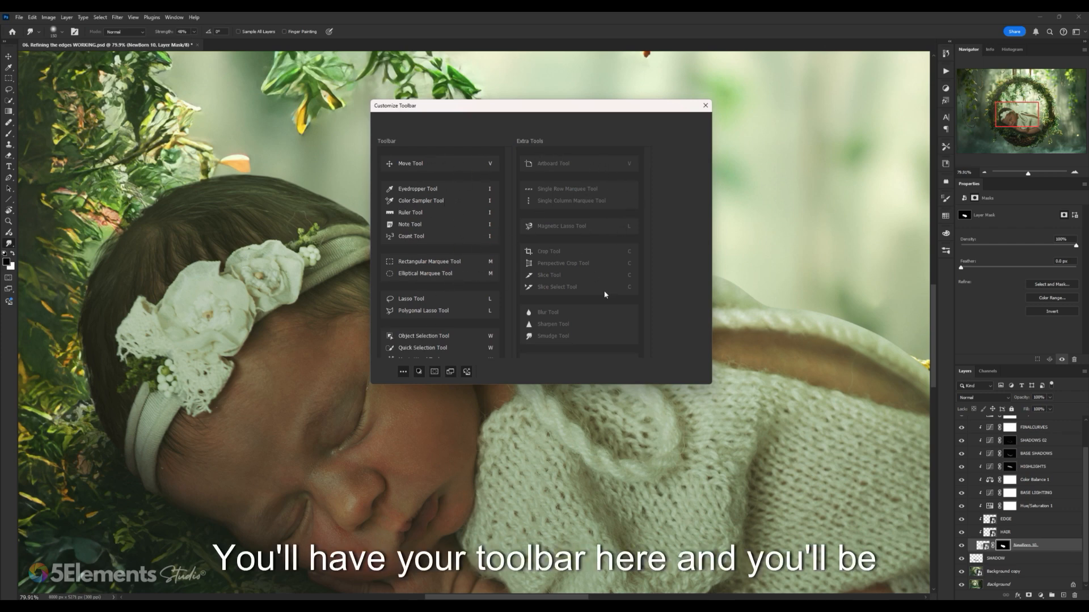
scroll(569, 267, "down", 5)
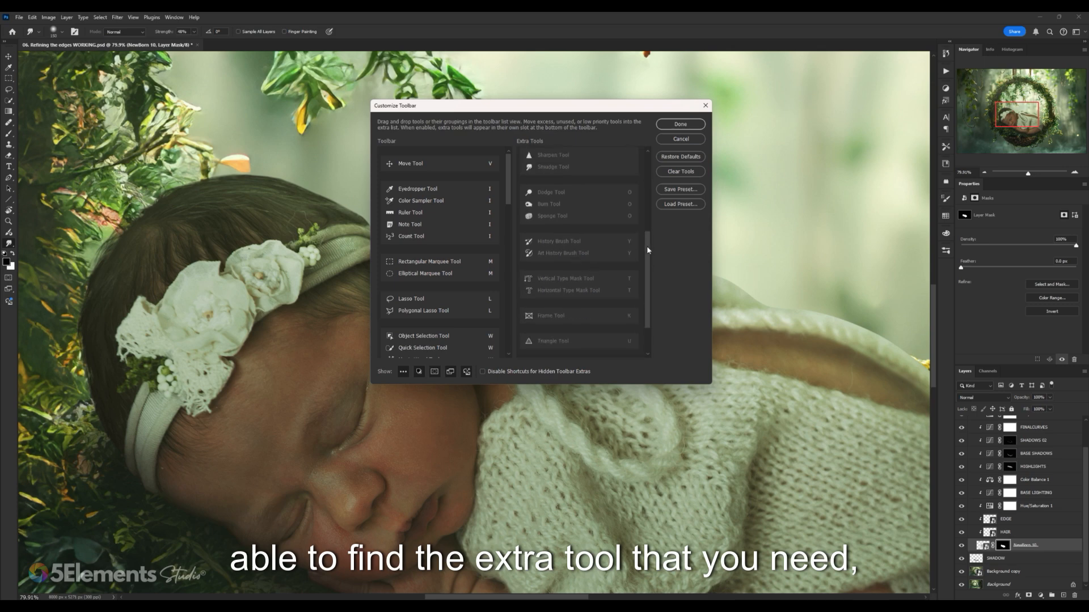
scroll(648, 244, "up", 5)
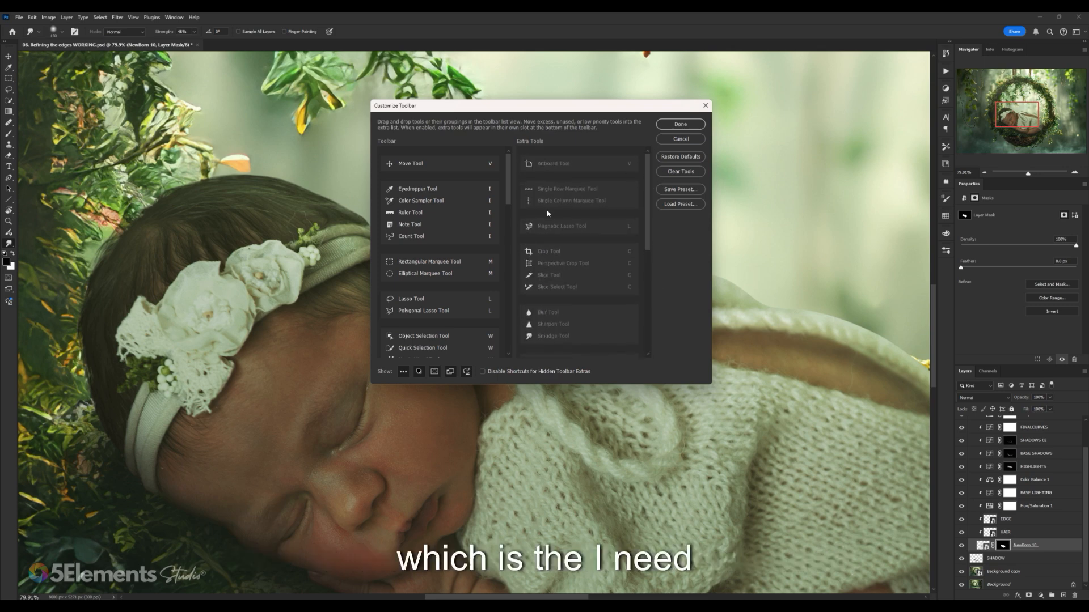
scroll(511, 200, "down", 5)
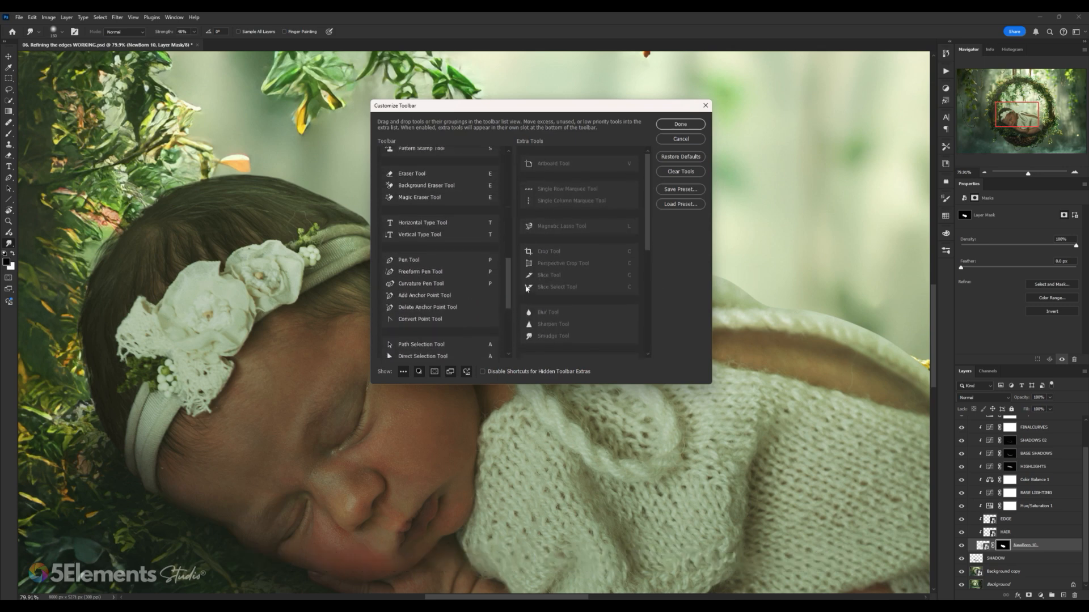
scroll(457, 340, "down", 10)
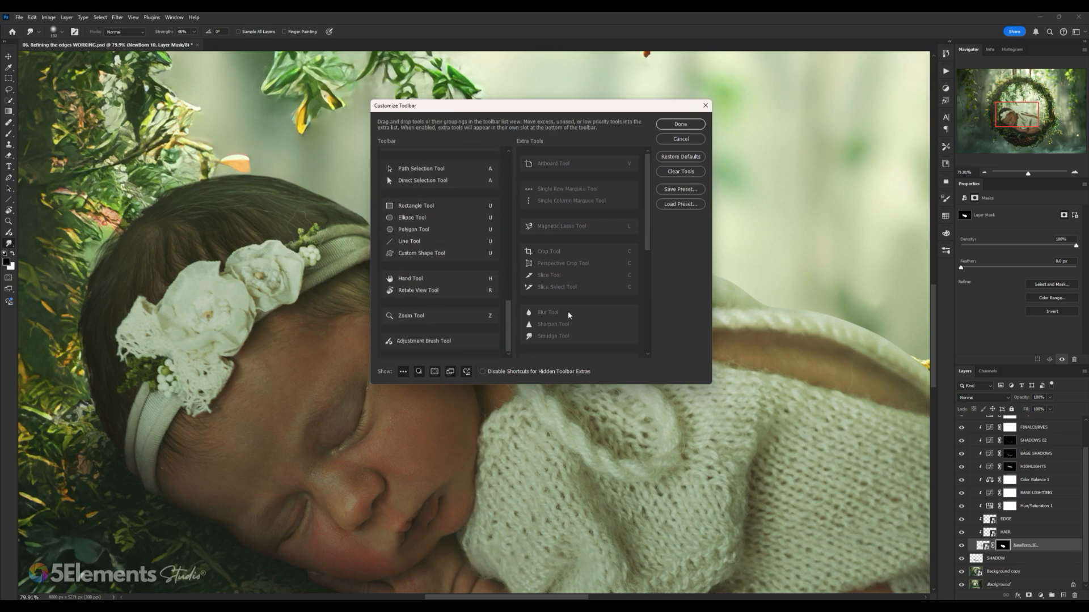
scroll(649, 211, "down", 1)
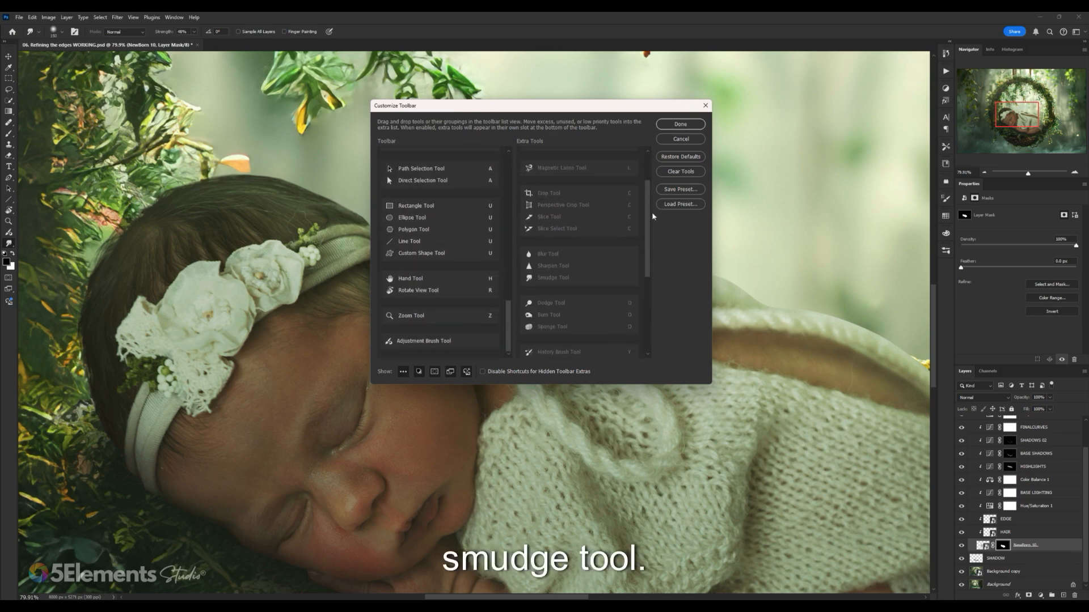
scroll(567, 165, "up", 1)
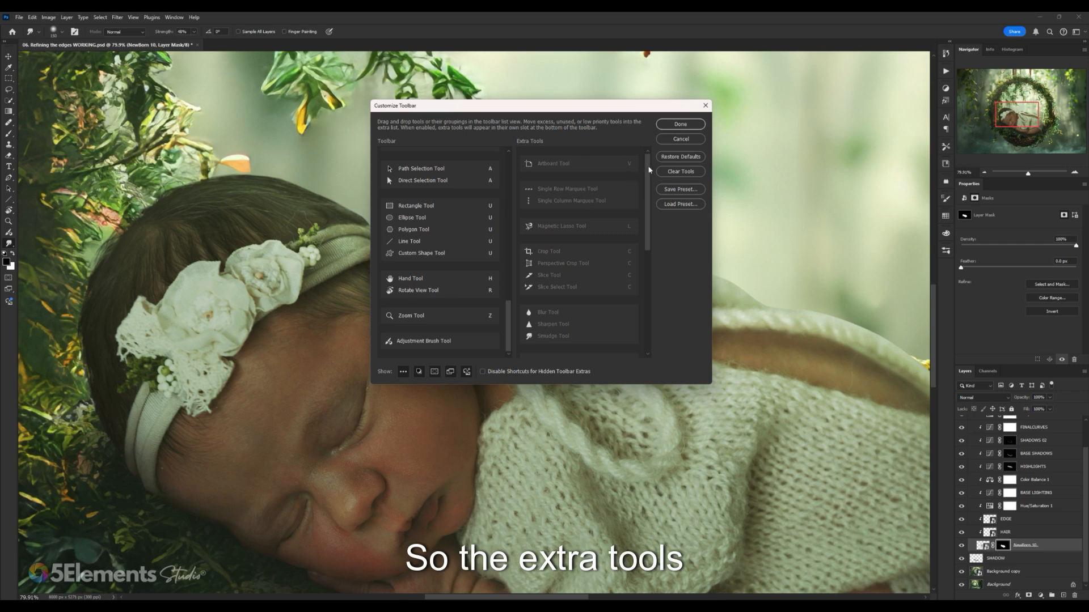
scroll(509, 318, "up", 1)
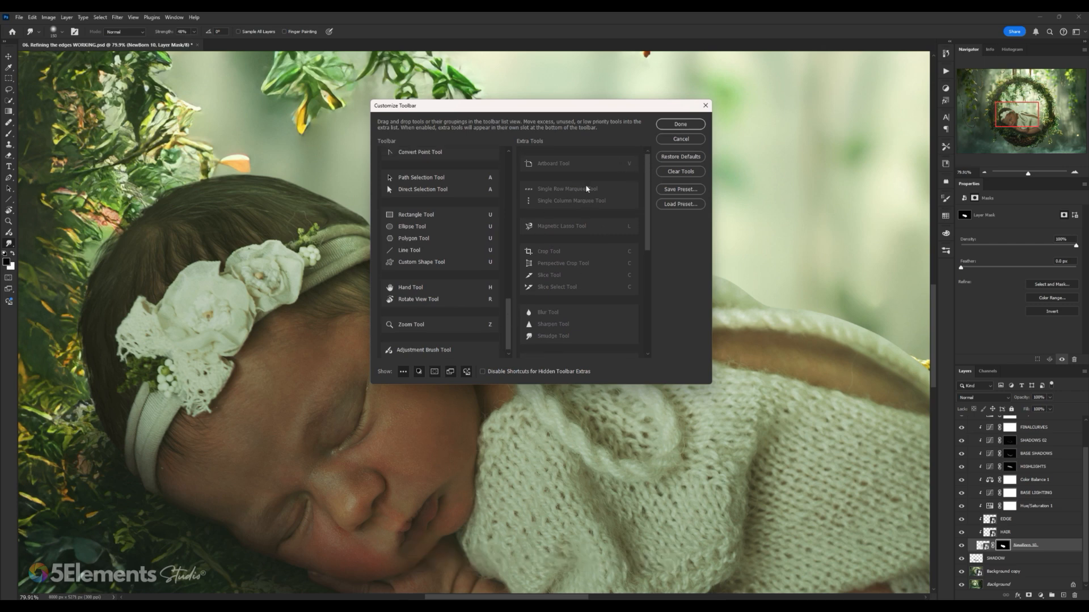
left_click_drag(643, 232, 645, 274)
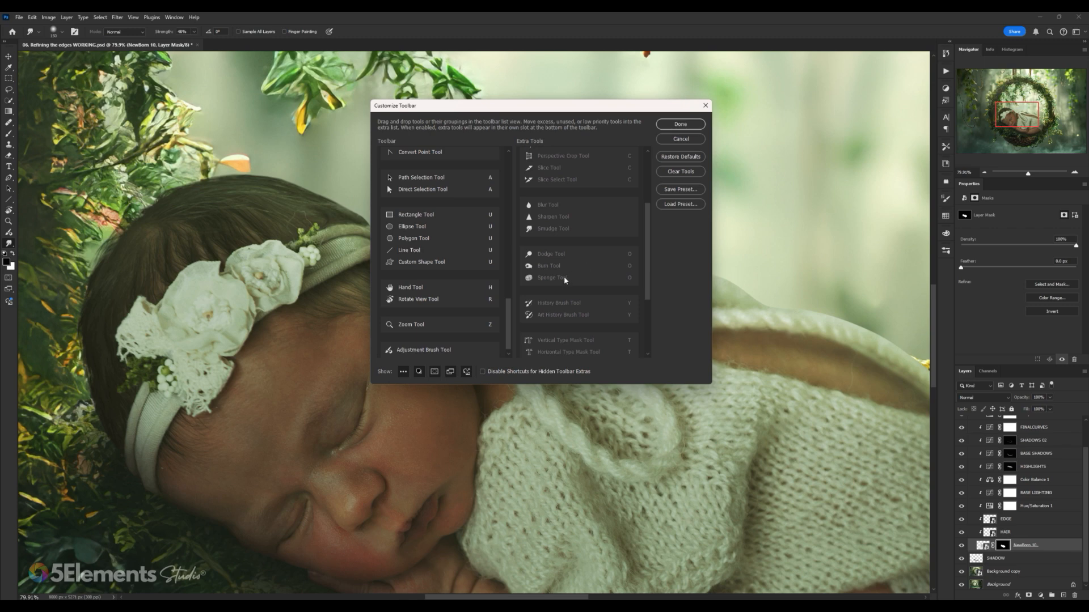
left_click_drag(649, 256, 648, 262)
left_click(582, 219)
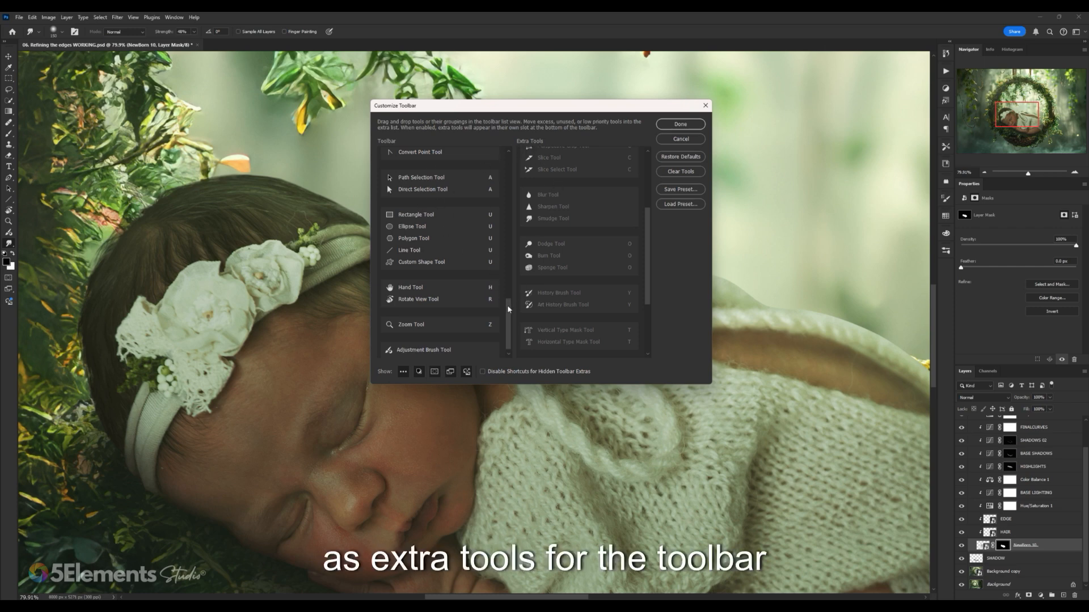
left_click_drag(509, 322, 510, 152)
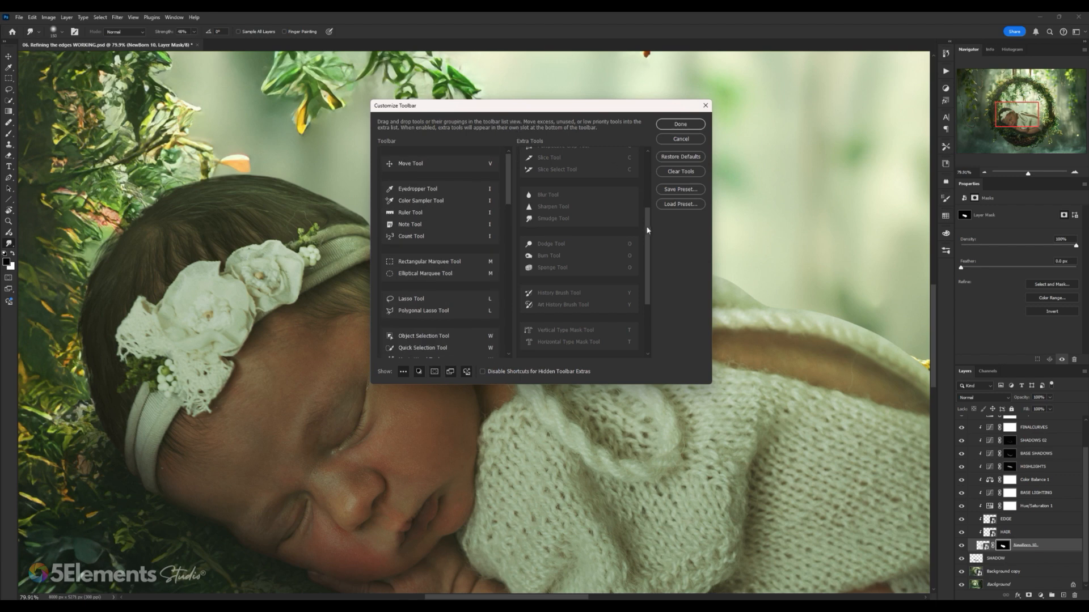
left_click_drag(648, 232, 652, 159)
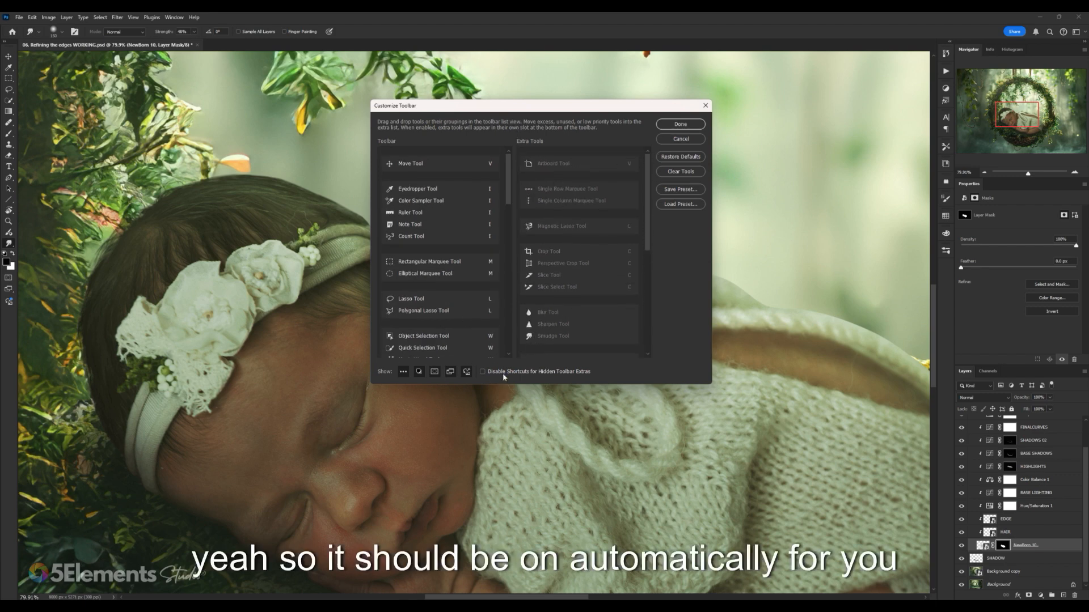
- Close the toolbar customization without applying changes and choose the Smudge tool from the extra tools
left_click(681, 139)
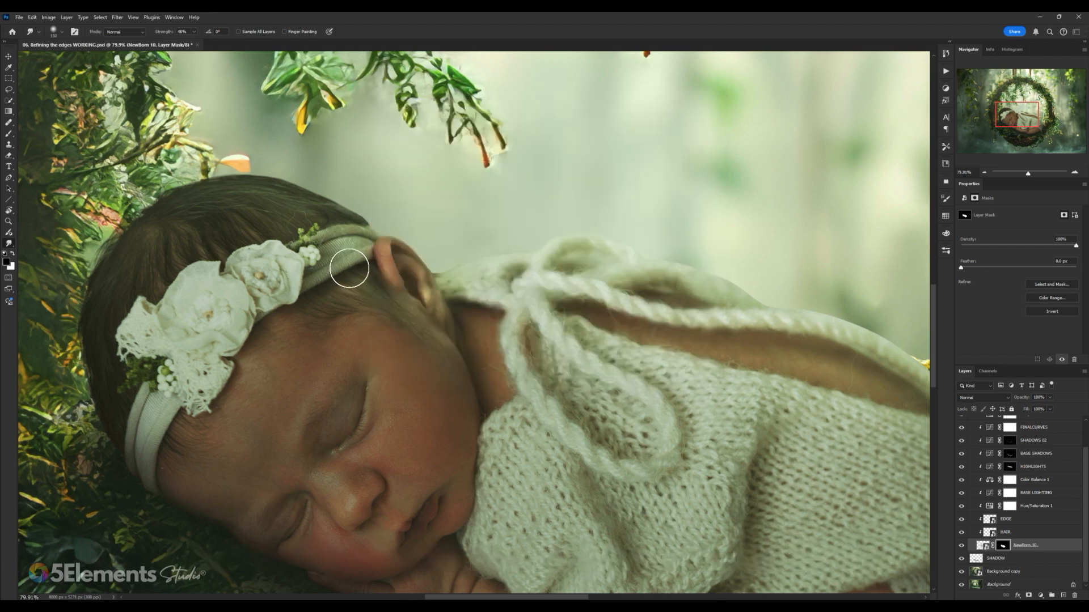
left_click(8, 245)
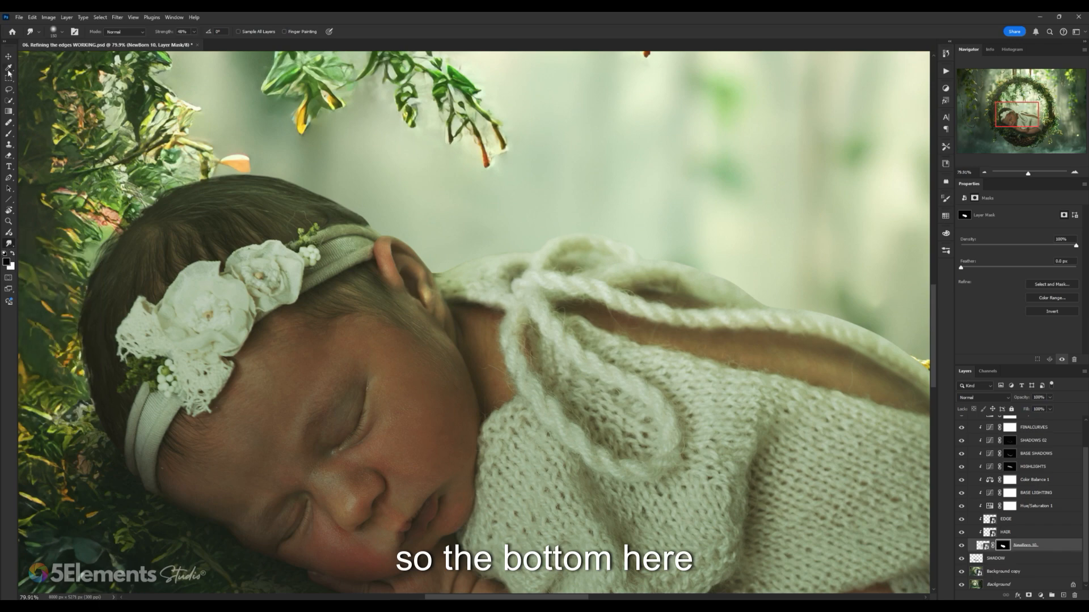
left_click(8, 245)
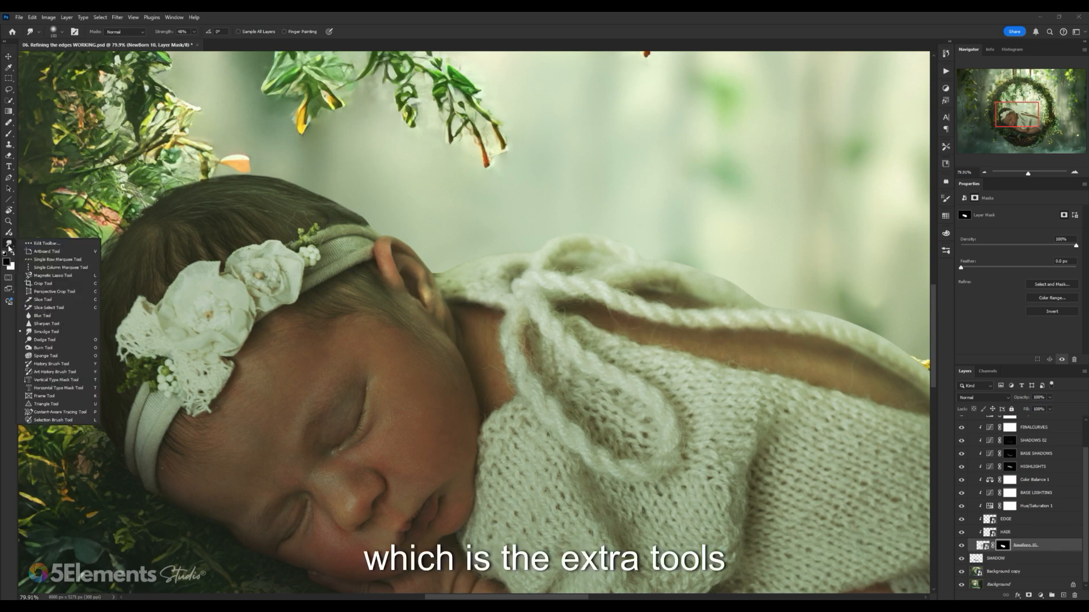
left_click(46, 332)
- Enlarge the Smudge brush and soften the mask edge of the knitted outfit between the baby's ear and the bow
scroll(391, 366, "down", 5)
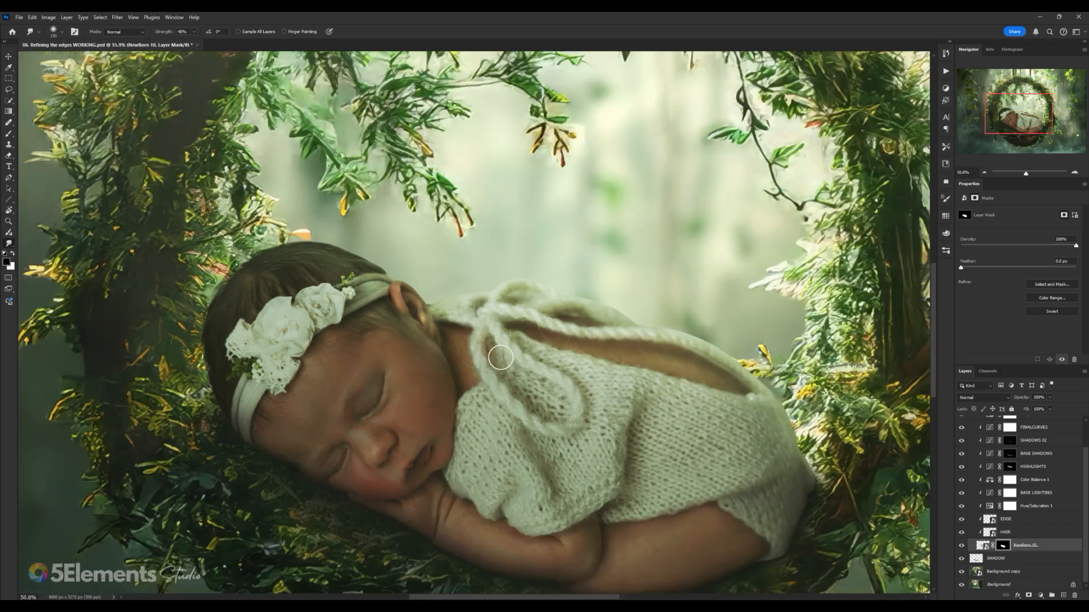
scroll(454, 310, "up", 3)
scroll(454, 310, "up", 1)
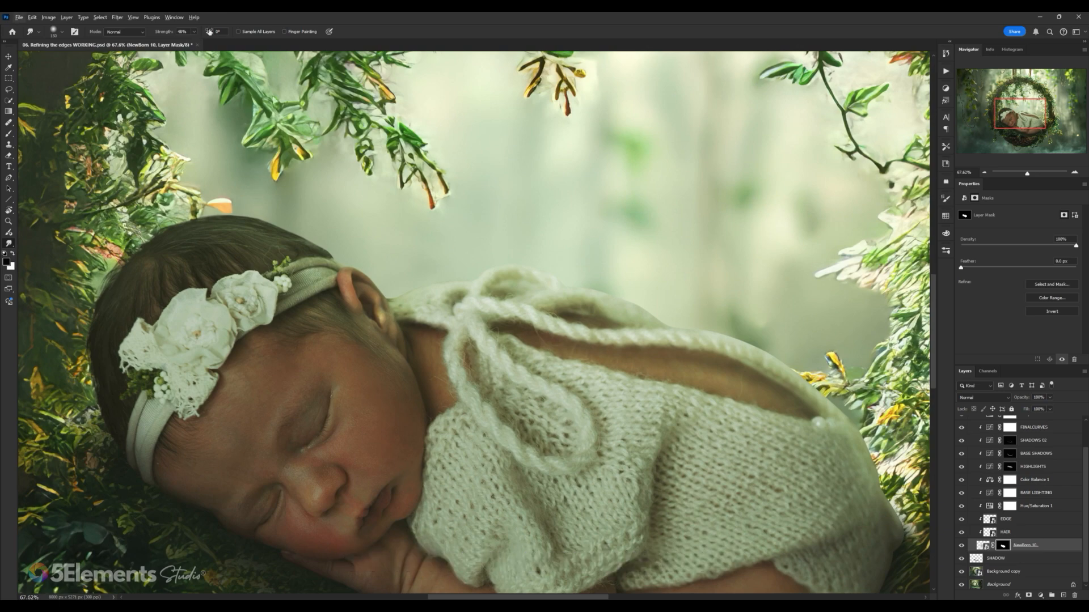
scroll(101, 243, "up", 2)
scroll(406, 314, "up", 2)
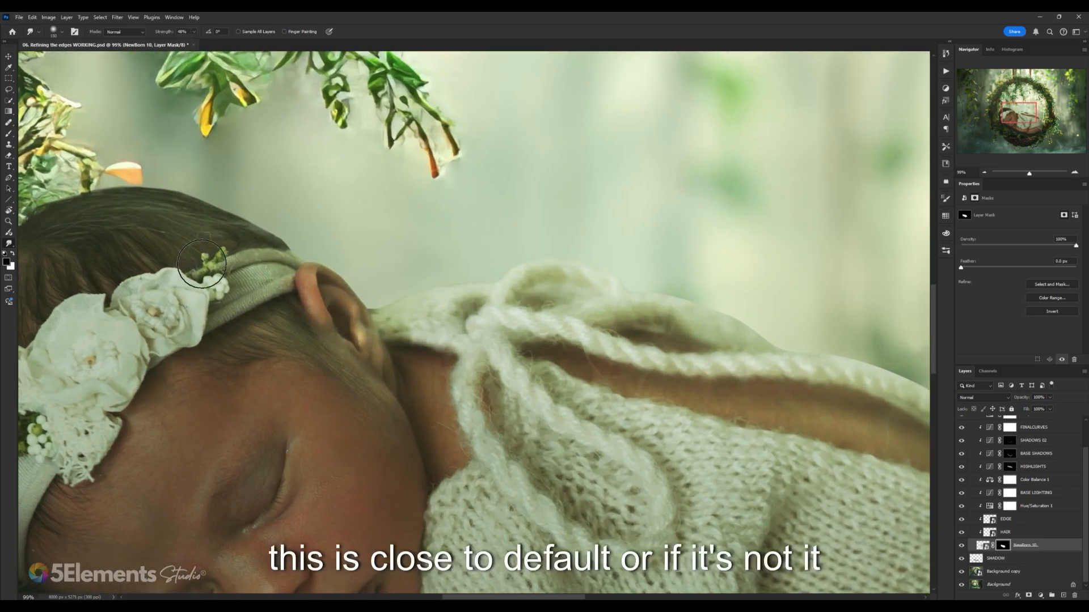
scroll(453, 271, "down", 2)
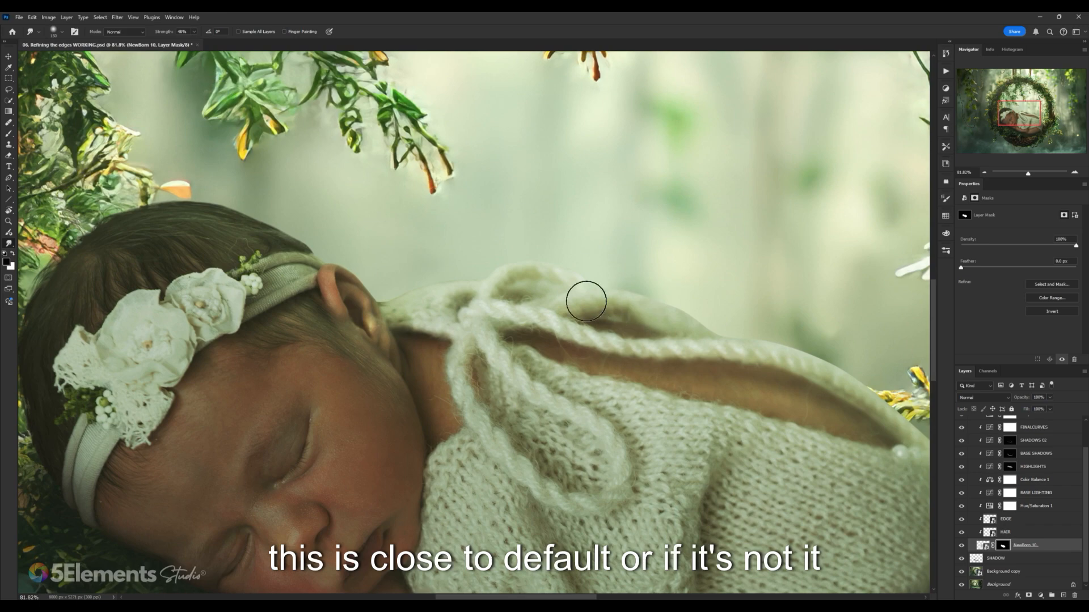
scroll(506, 318, "down", 1)
scroll(437, 319, "up", 2)
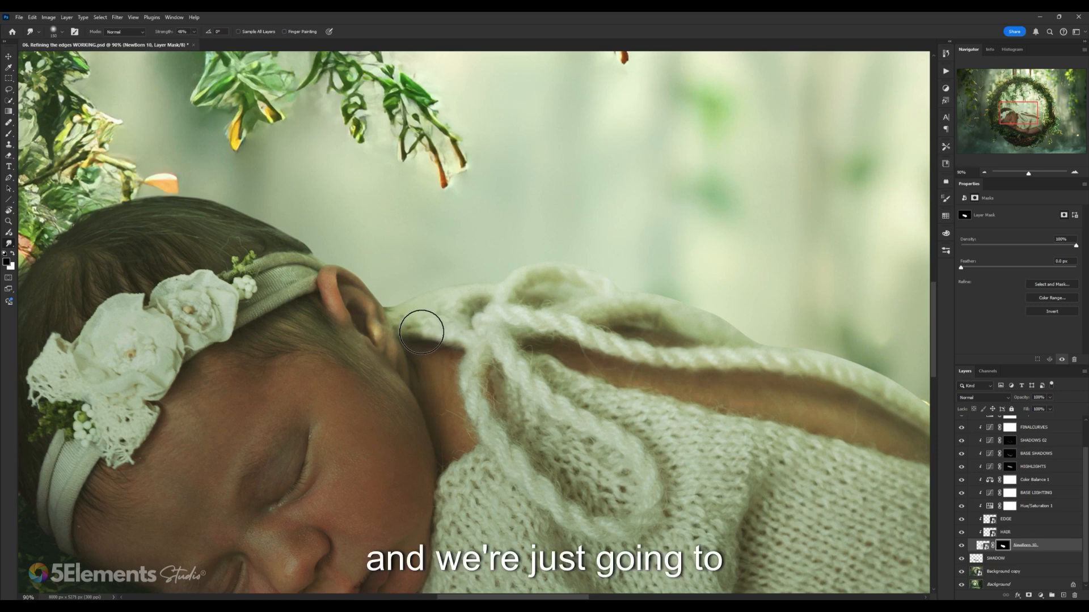
key("bracketright")
key("bracketright")
key("bracketright")
key("bracketright")
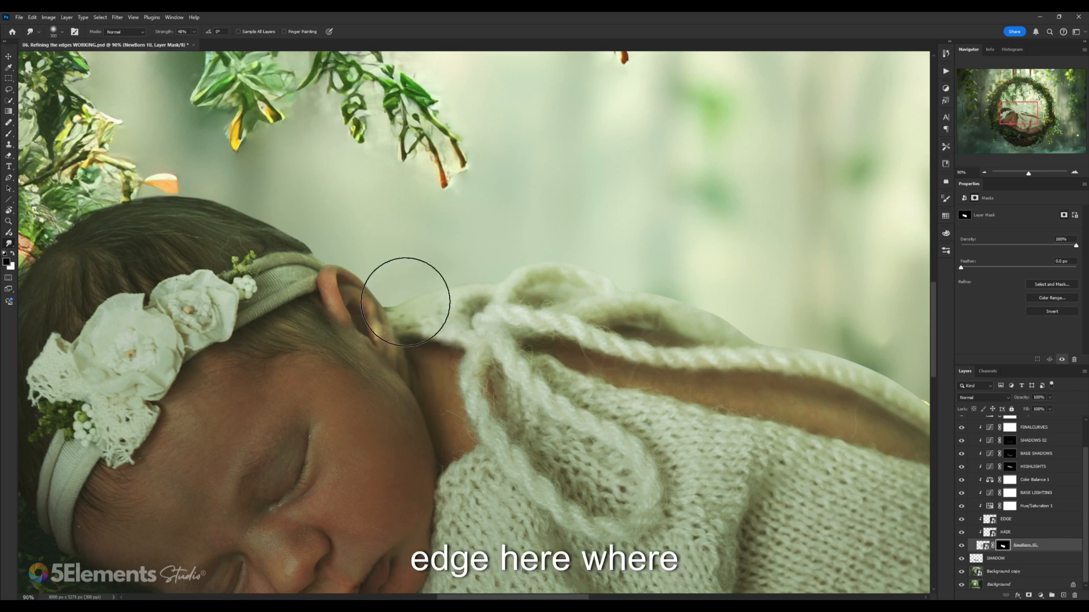
left_click_drag(436, 314, 441, 311)
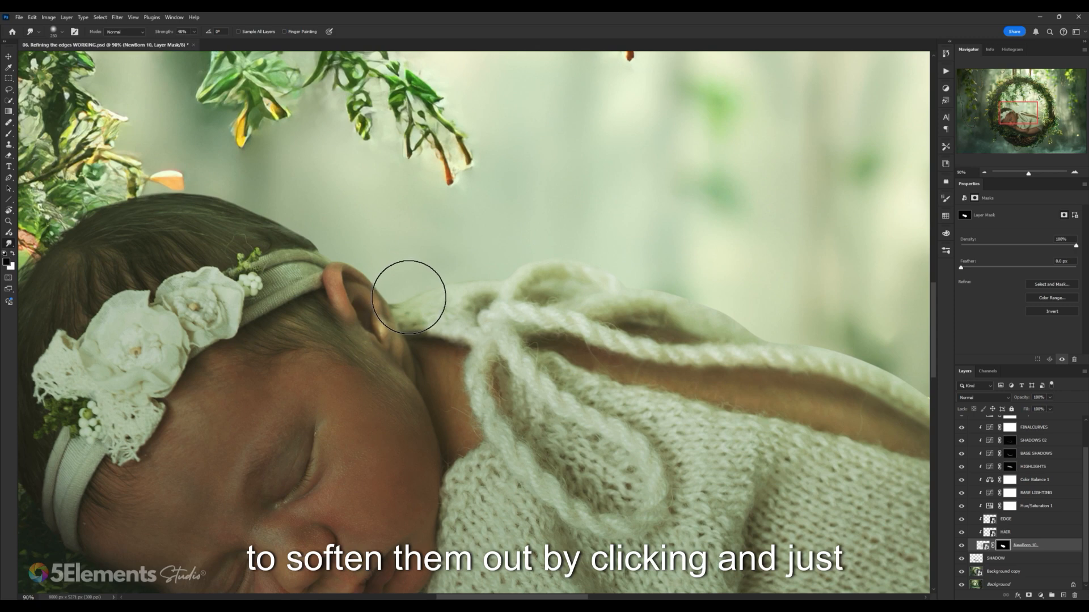
left_click_drag(454, 280, 489, 279)
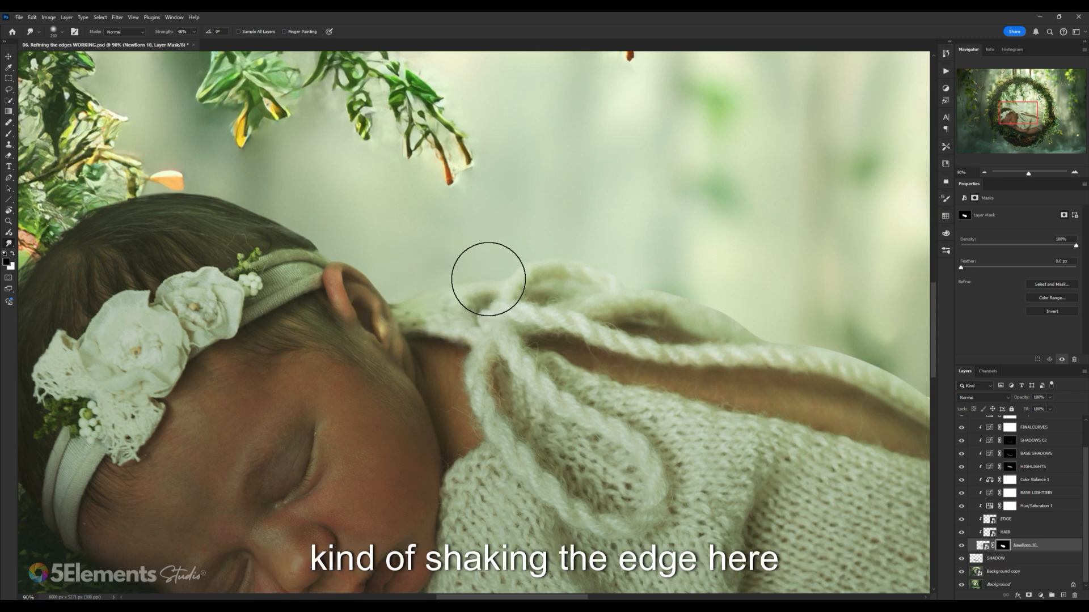
- Enlarge the Smudge brush further and soften the mask edge around the bow and the start of the back
key("bracketright")
mouse_move(620, 269)
left_mouse_down()
mouse_move(604, 276)
mouse_move(612, 287)
left_mouse_up()
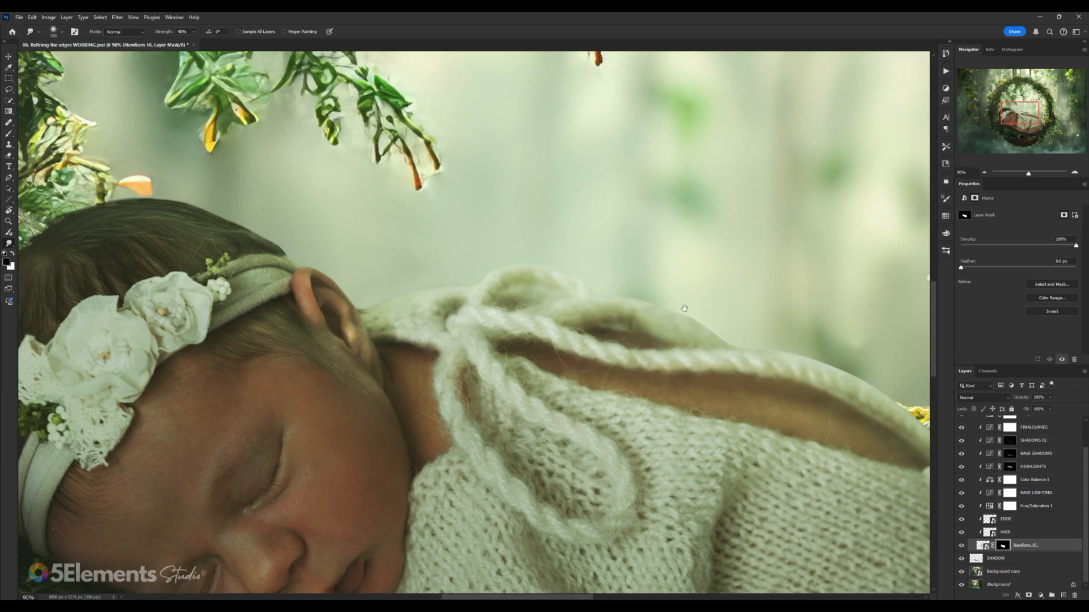
left_click_drag(684, 308, 656, 312)
left_click_drag(712, 339, 642, 300)
key("bracketright")
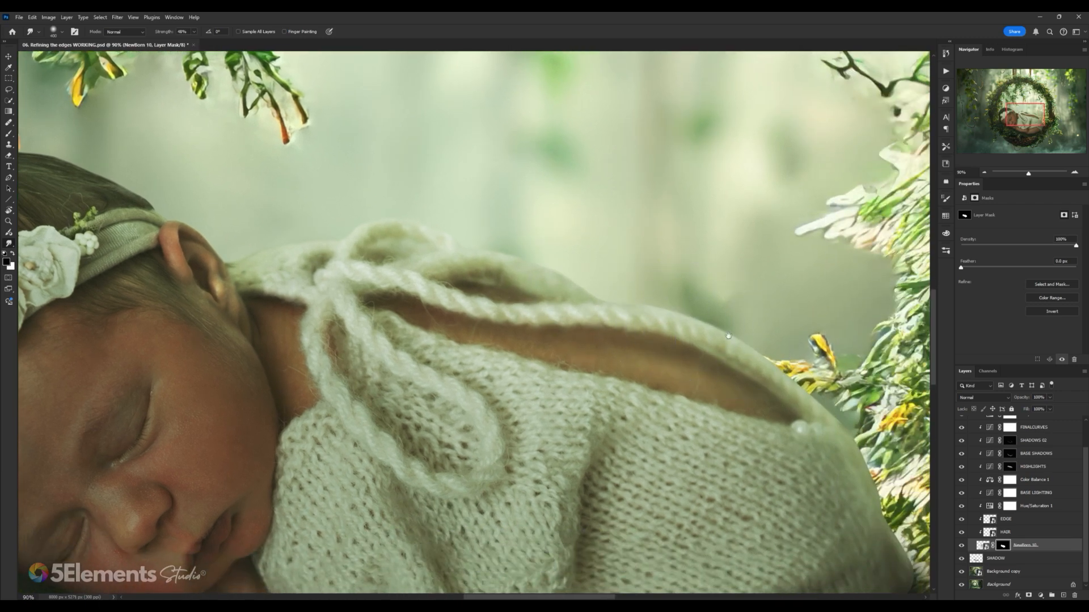
- Smudge the mask edge along the outfit's back strap down to where it meets the foliage
left_click_drag(728, 336, 637, 305)
left_click_drag(727, 323, 710, 297)
left_click_drag(722, 347, 699, 325)
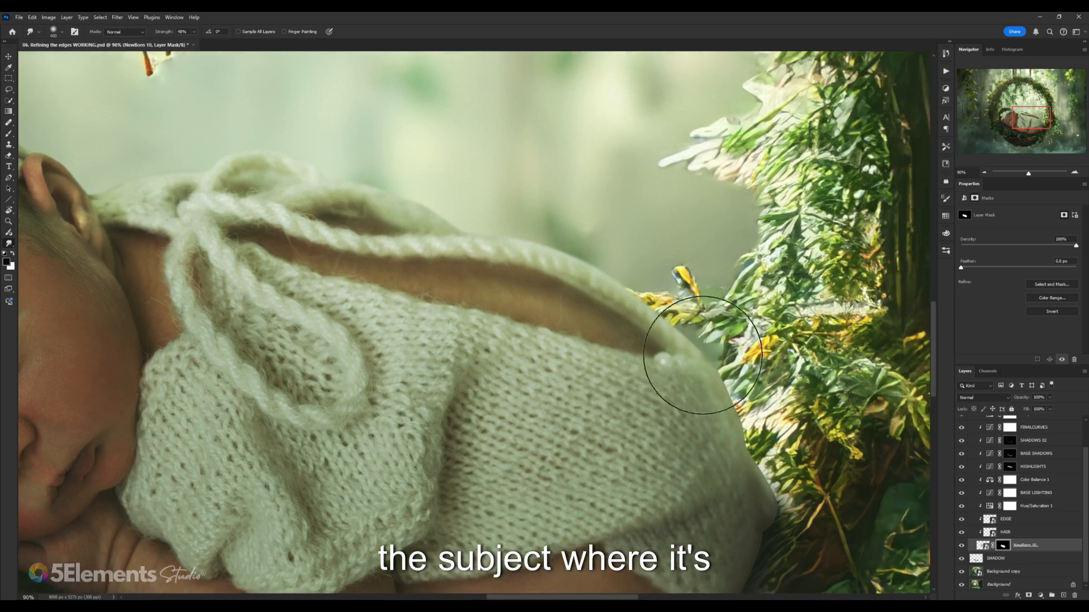
left_click_drag(724, 393, 724, 354)
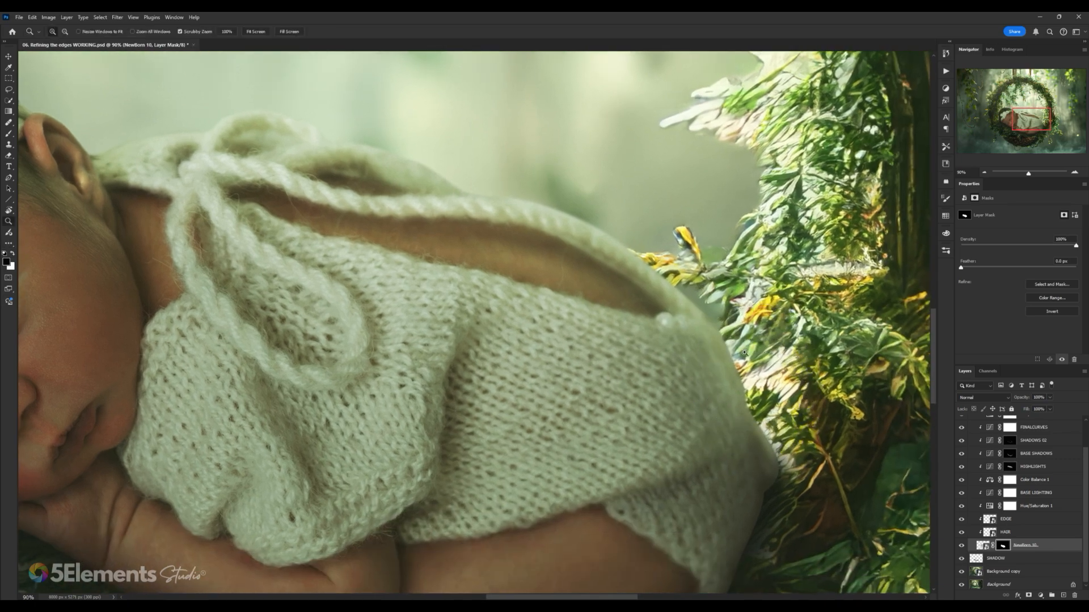
left_click_drag(742, 335, 711, 319)
- Rework the mask edge from behind the ear over the bow and along the back with more smudging
left_click_drag(495, 223, 560, 227)
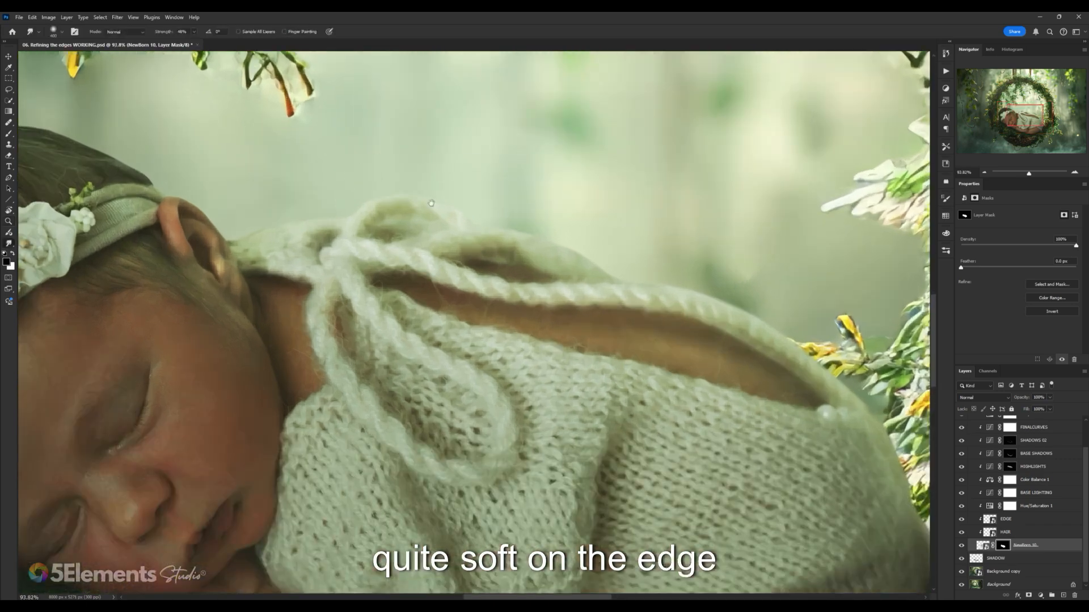
left_click_drag(280, 222, 336, 237)
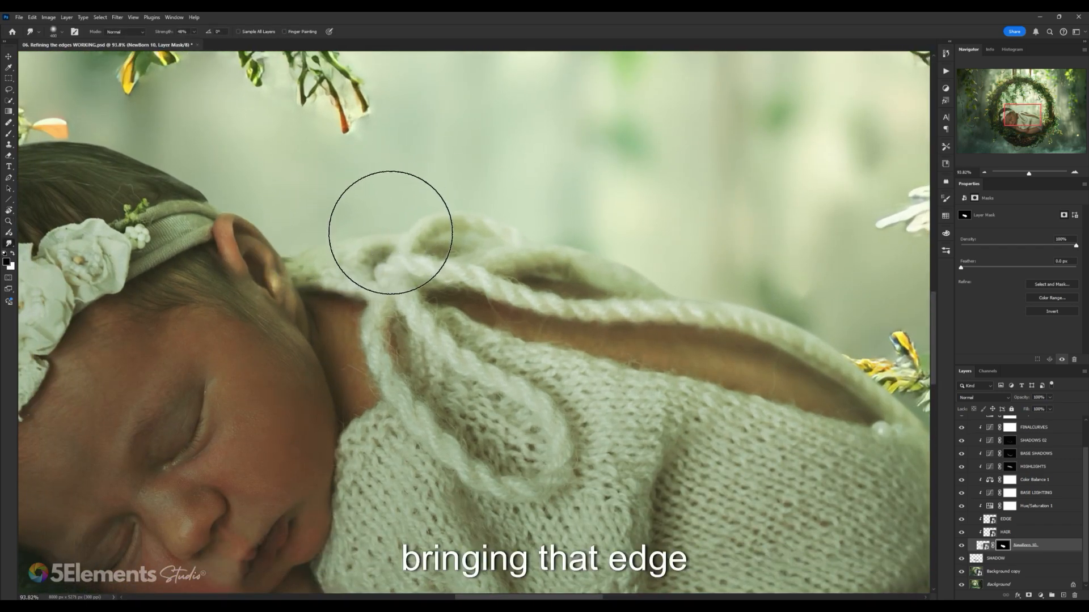
left_click_drag(564, 247, 550, 243)
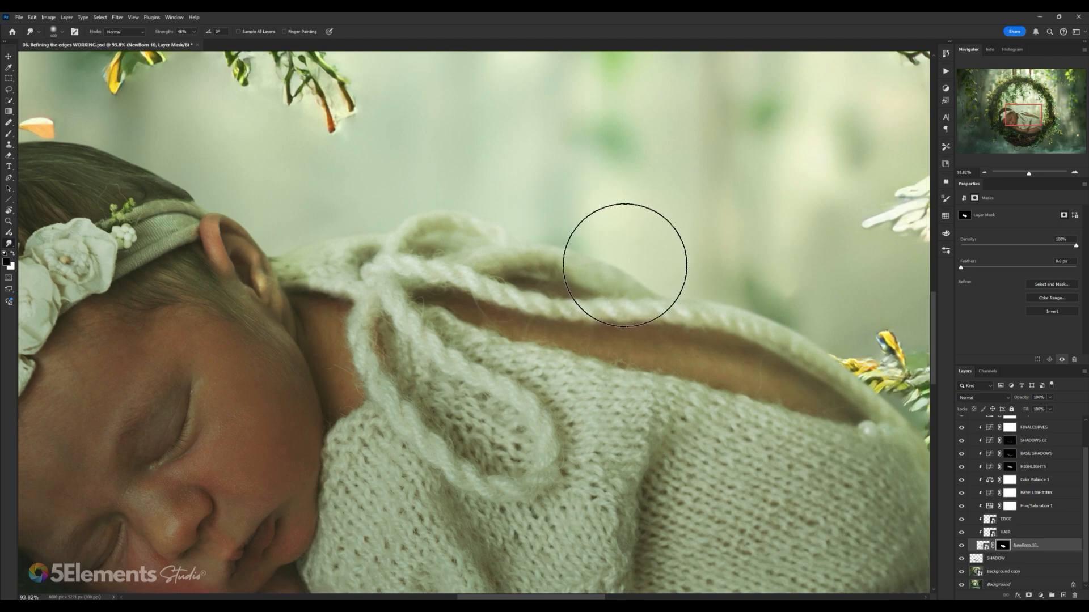
left_click_drag(624, 265, 754, 312)
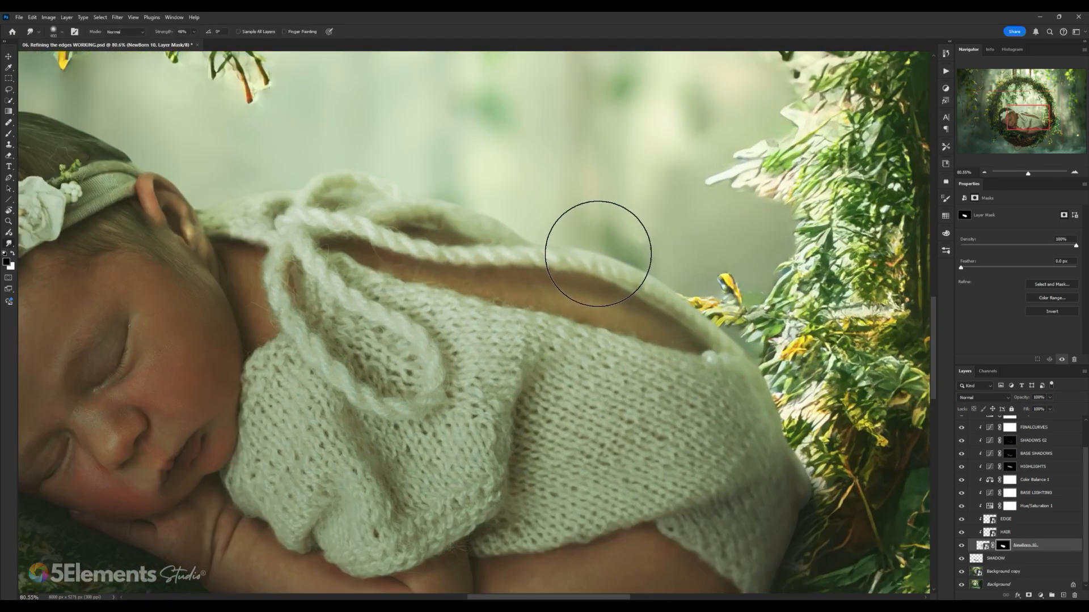
left_click_drag(673, 294, 588, 250)
- Smudge the mask edge around the baby's knitted bottom against the foliage, using a smaller brush for the tighter curve
left_click_drag(669, 319, 727, 341)
left_click_drag(725, 363, 705, 233)
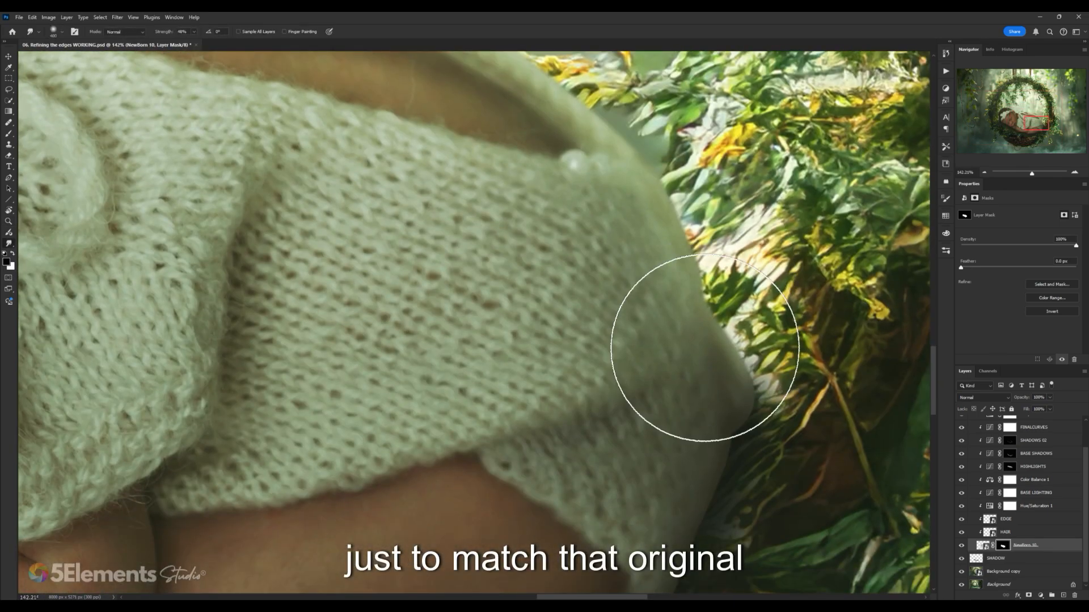
left_click_drag(701, 377, 696, 269)
key("bracketleft")
key("bracketleft")
key("bracketleft")
mouse_move(680, 342)
left_mouse_down()
mouse_move(653, 344)
mouse_move(703, 336)
left_mouse_up()
mouse_move(682, 326)
left_mouse_down()
mouse_move(651, 401)
mouse_move(661, 384)
left_mouse_up()
- Soften the mask edge below the outfit's hem and along the underside of the thigh with a slightly larger brush
scroll(619, 414, "down", 1)
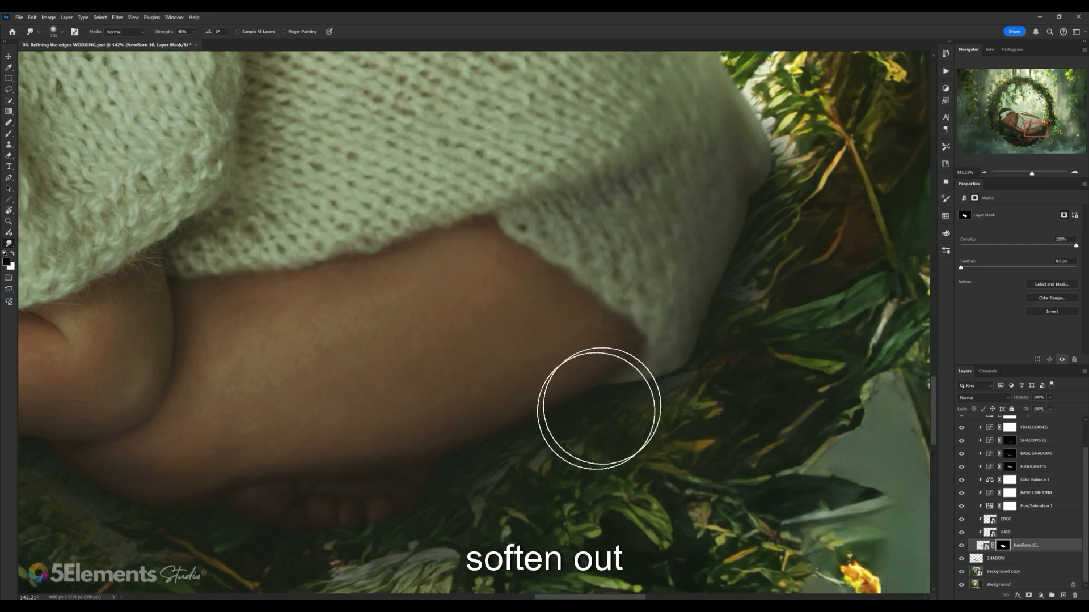
scroll(576, 406, "left", 1)
key("bracketright")
scroll(536, 412, "down", 1)
scroll(536, 412, "left", 1)
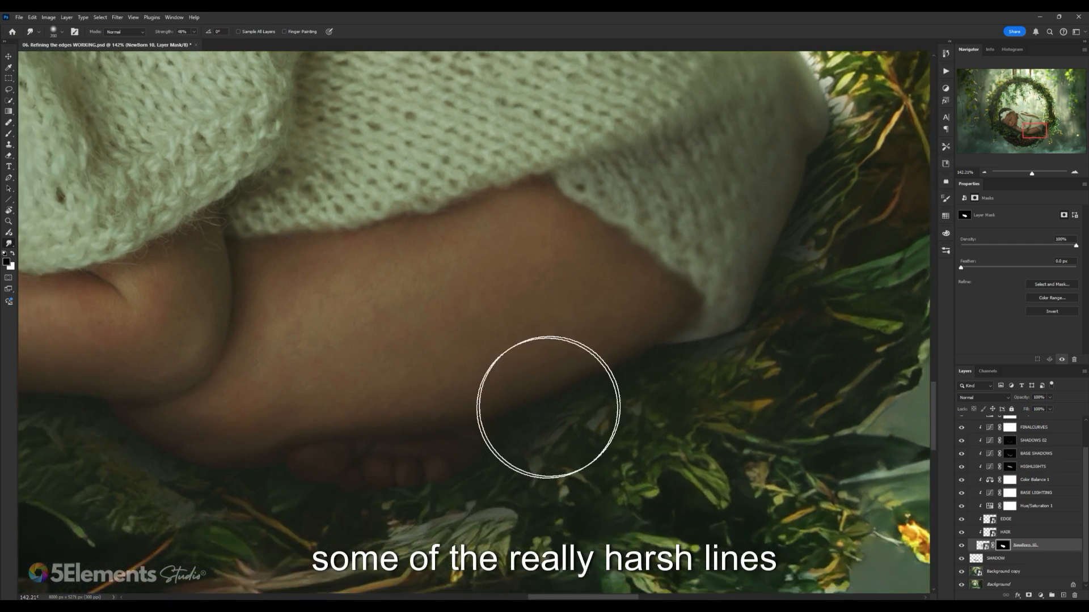
scroll(510, 437, "down", 1)
scroll(511, 436, "left", 1)
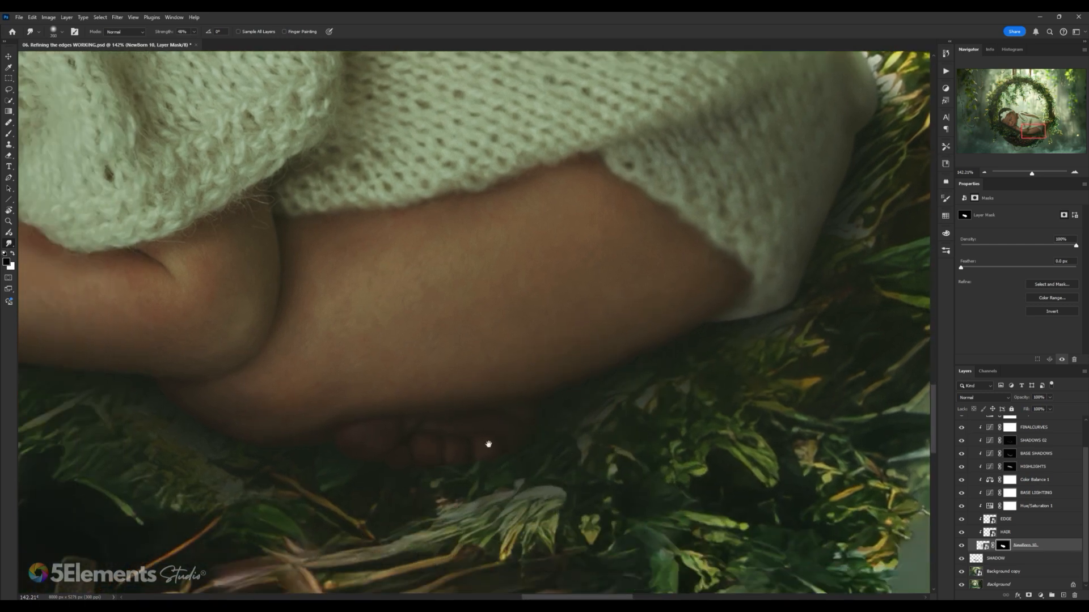
- Smudge the mask edge around the baby's toes and beneath the lower leg
scroll(488, 445, "down", 1)
scroll(489, 445, "left", 1)
scroll(486, 449, "down", 1)
scroll(486, 449, "left", 1)
mouse_move(519, 430)
left_mouse_down()
mouse_move(462, 445)
mouse_move(437, 413)
mouse_move(418, 413)
left_mouse_up()
scroll(417, 413, "down", 1)
scroll(418, 413, "left", 1)
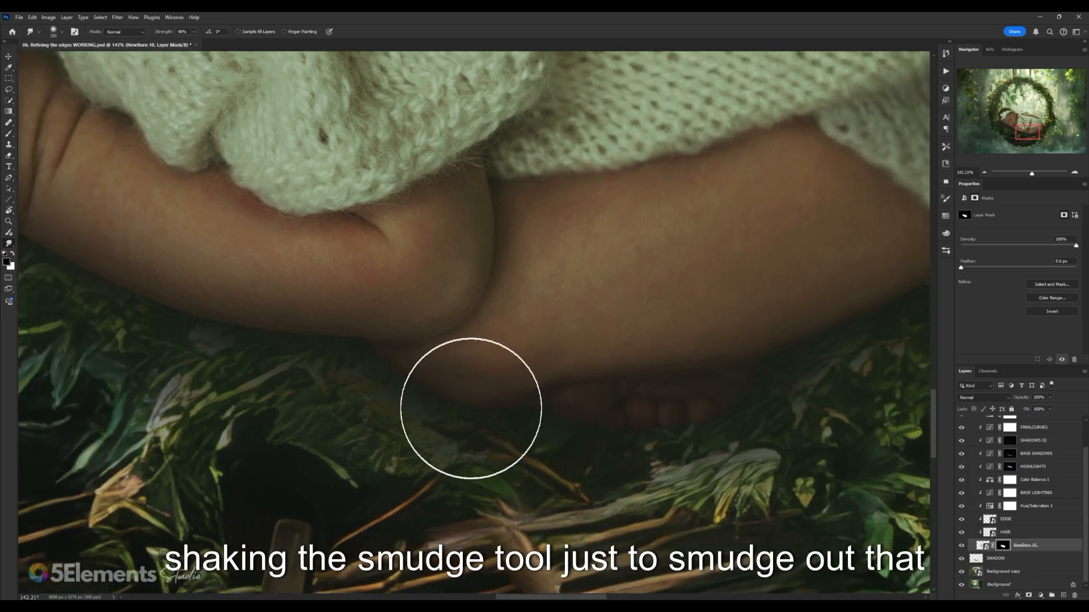
- Smudge the mask edge where the baby's elbow and leg meet above the nest
scroll(454, 389, "down", 1)
scroll(455, 389, "left", 1)
scroll(489, 365, "down", 1)
scroll(488, 364, "left", 1)
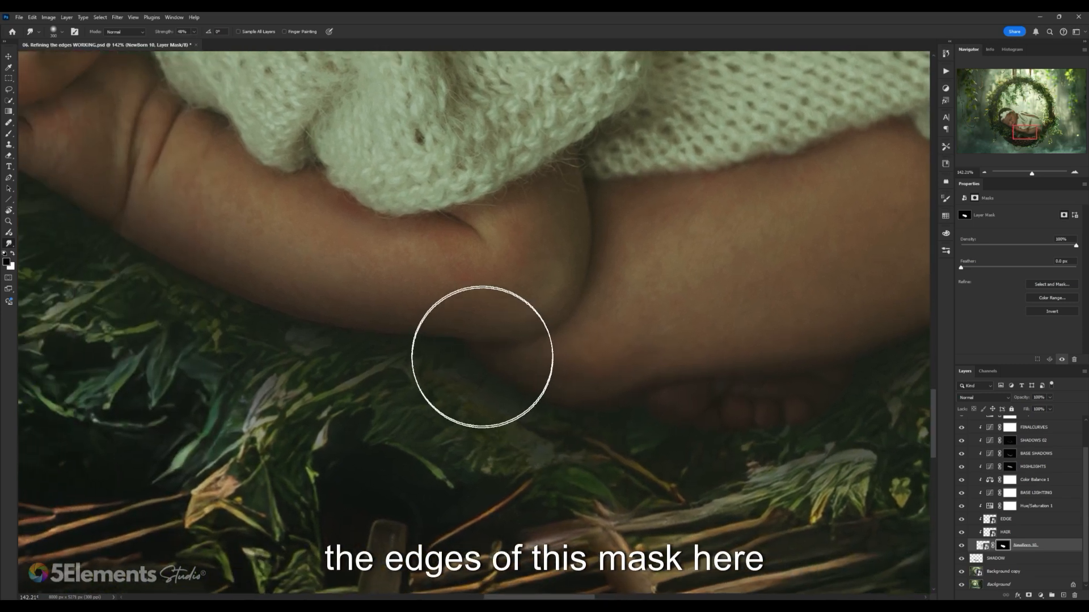
scroll(442, 331, "up", 1)
scroll(443, 330, "left", 1)
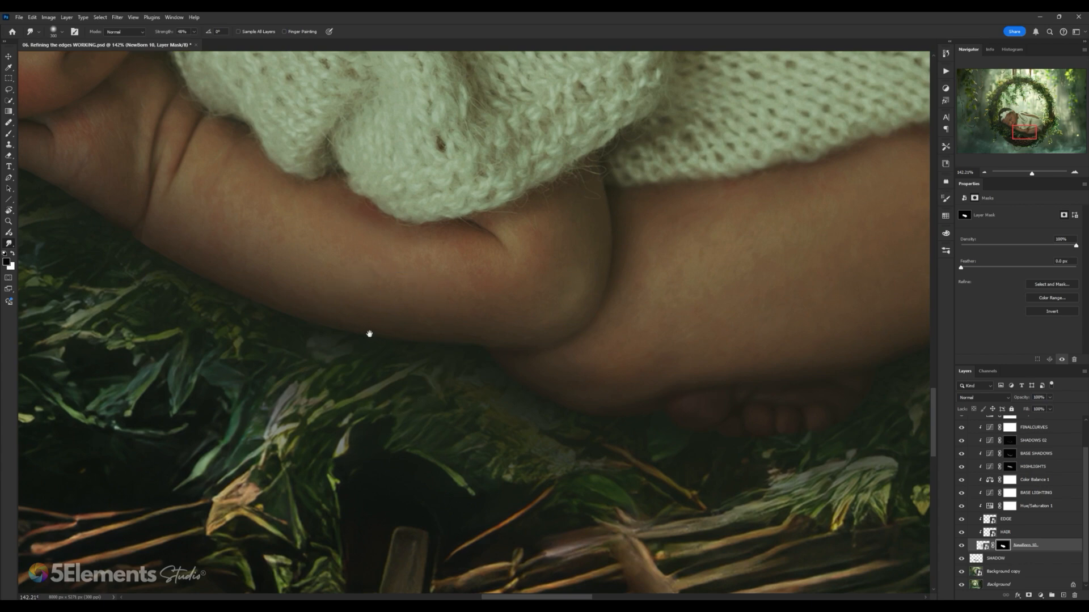
- Smudge the mask edge along the underside of the forearm up to the wrist
scroll(397, 332, "left", 1)
scroll(445, 334, "up", 1)
scroll(444, 335, "left", 1)
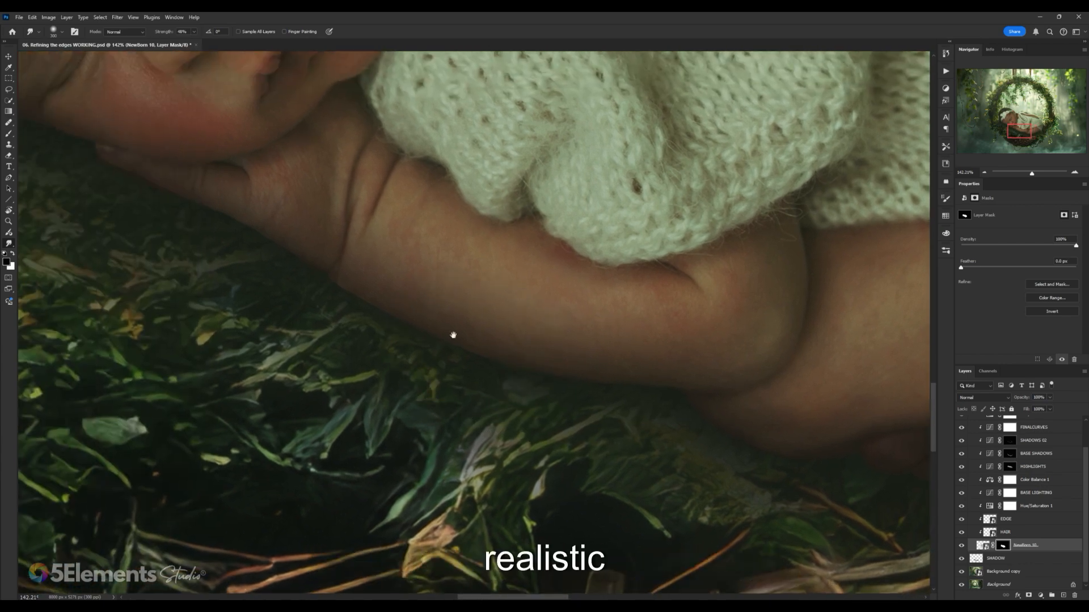
scroll(454, 335, "up", 1)
scroll(453, 335, "left", 1)
scroll(433, 340, "left", 1)
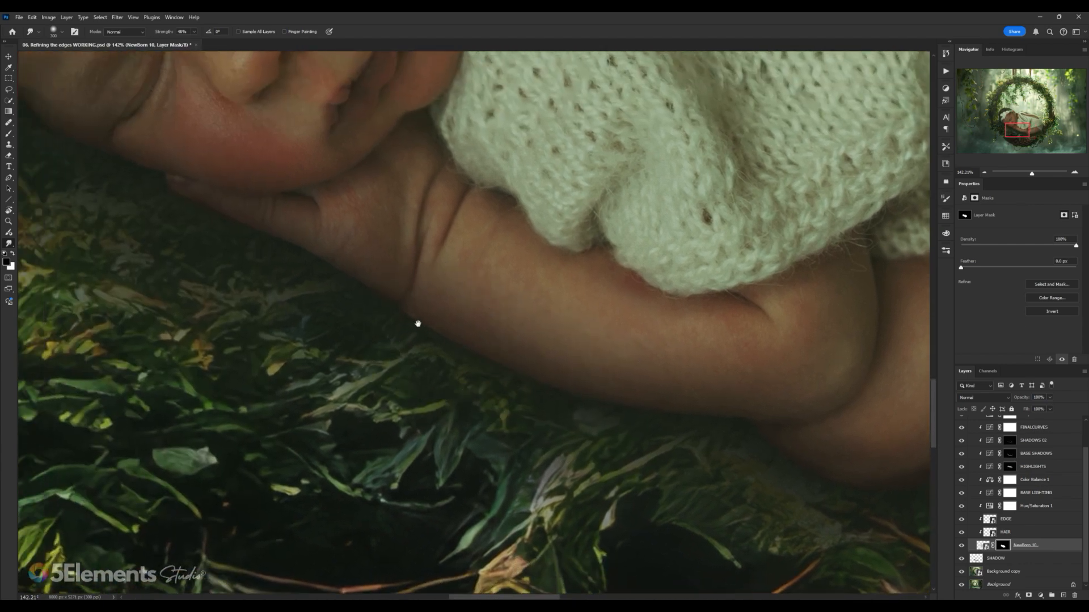
scroll(418, 324, "up", 1)
scroll(418, 324, "left", 1)
- Soften the mask edge beneath the baby's hand and fingers where they rest on the nest
scroll(438, 316, "up", 1)
scroll(437, 317, "left", 1)
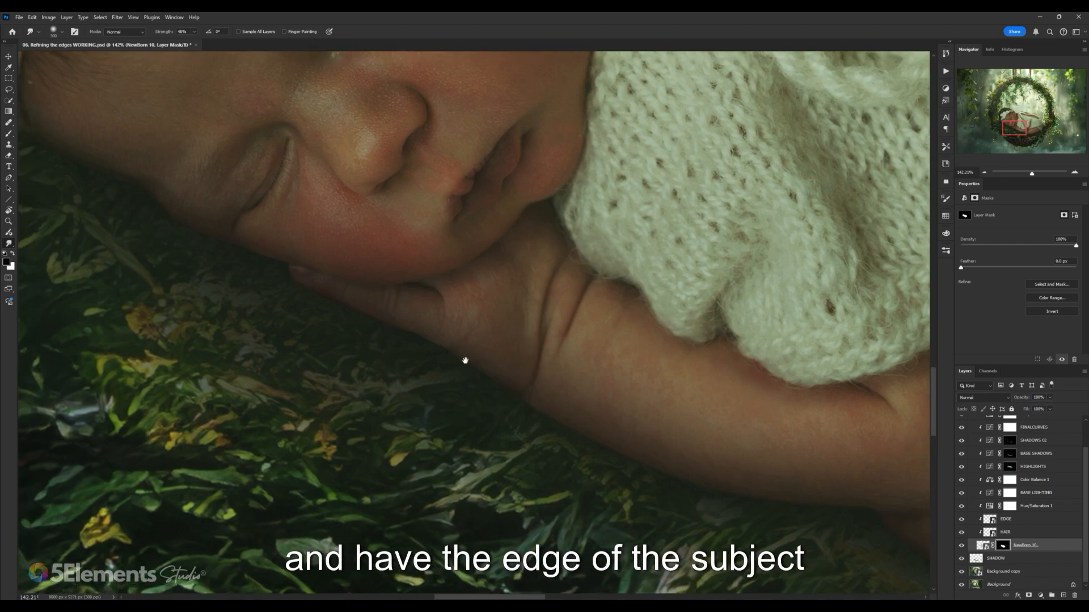
scroll(427, 347, "up", 1)
scroll(427, 347, "left", 1)
scroll(434, 352, "up", 1)
scroll(434, 352, "left", 1)
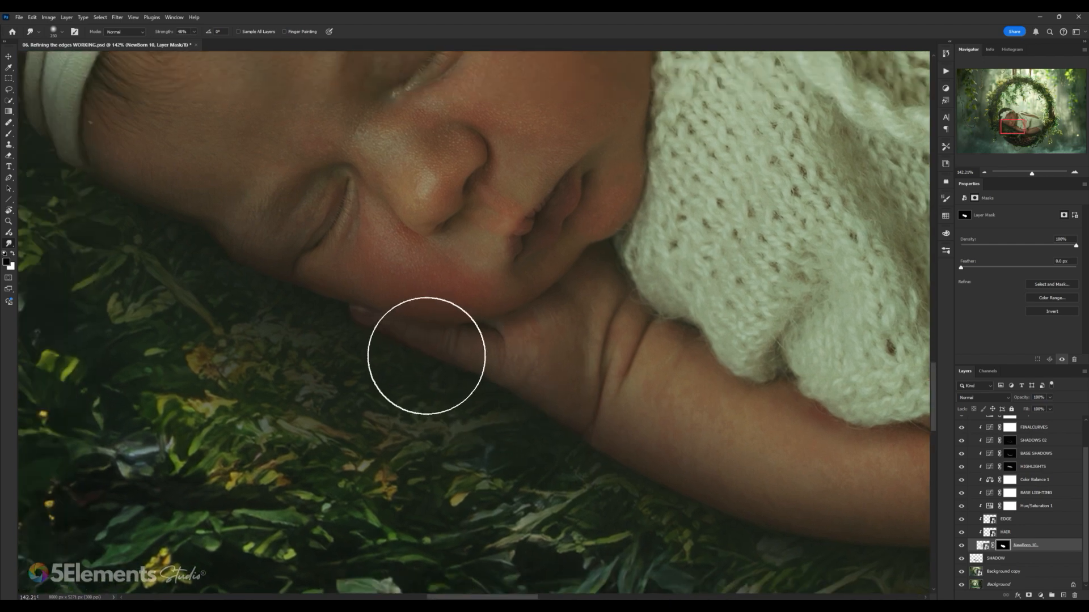
scroll(392, 349, "up", 1)
scroll(393, 349, "left", 1)
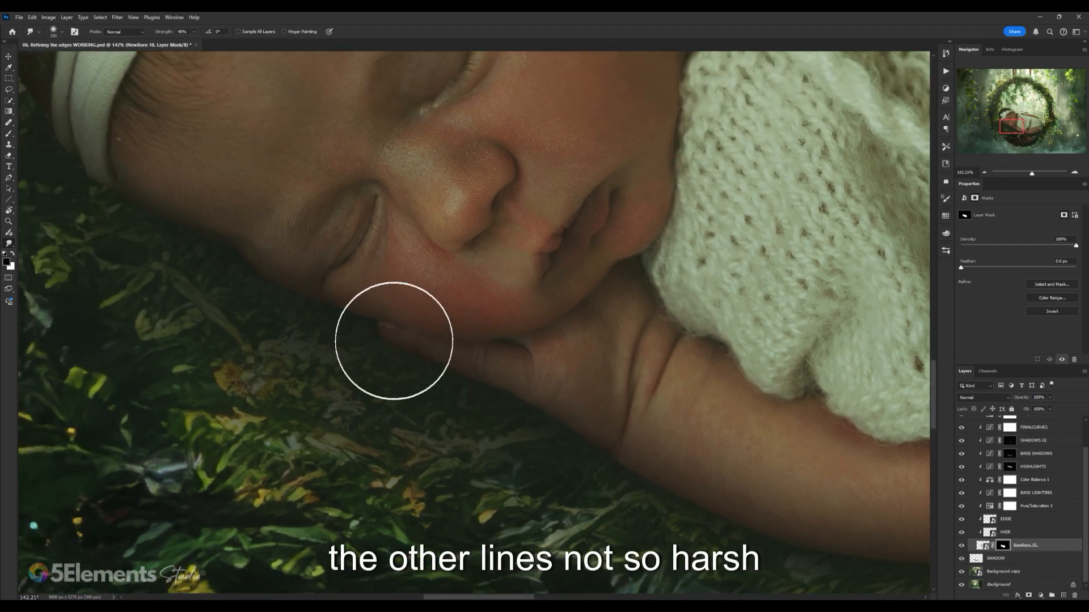
- Smudge the mask edge along the baby's cheek, lower eye and forehead against the nest
scroll(397, 337, "up", 1)
scroll(397, 337, "left", 1)
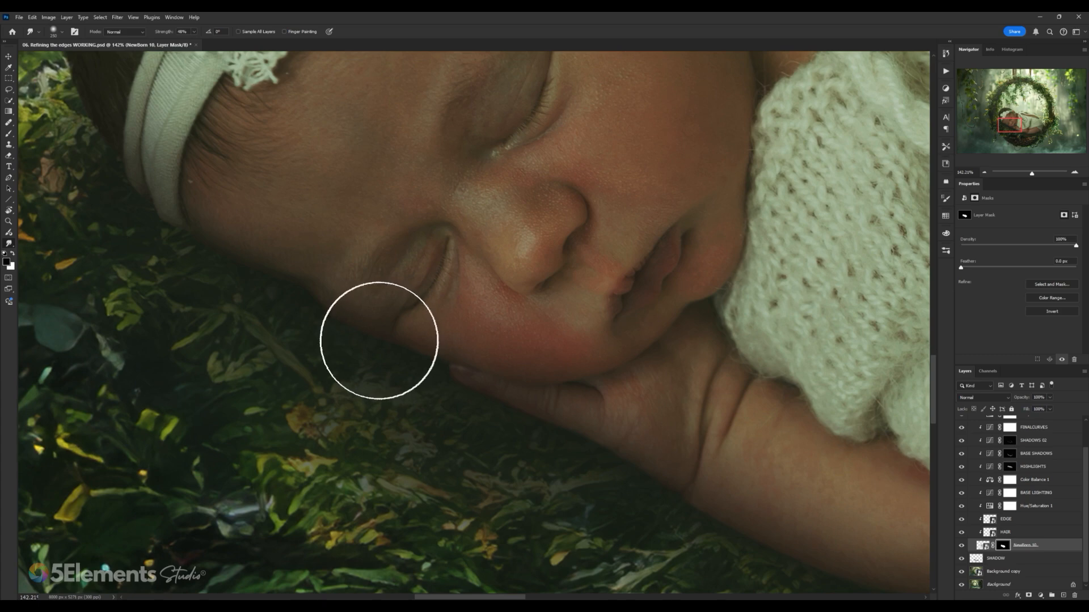
scroll(379, 340, "up", 1)
scroll(378, 340, "left", 2)
left_click_drag(347, 298, 423, 351)
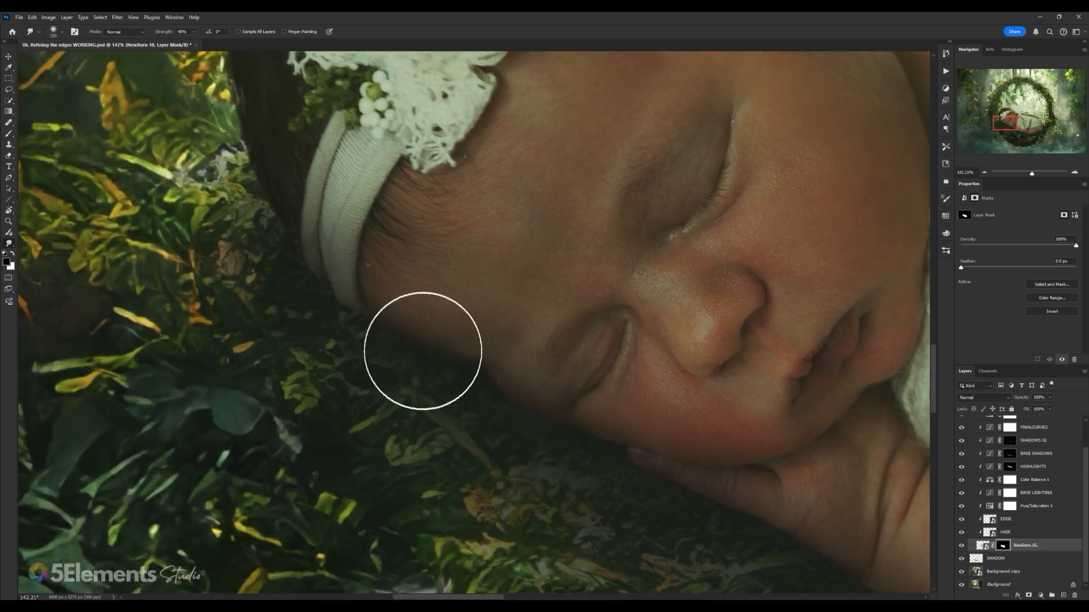
- Soften the mask edge around the lower end of the headband
left_click_drag(358, 310, 387, 349)
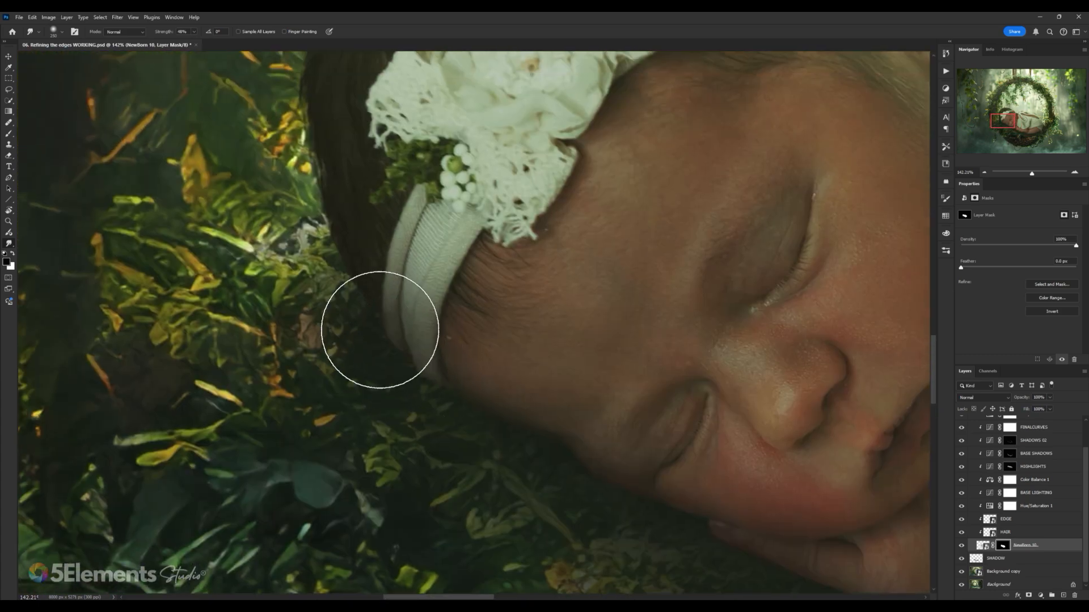
left_click_drag(485, 271, 434, 284)
left_click_drag(475, 345, 435, 448)
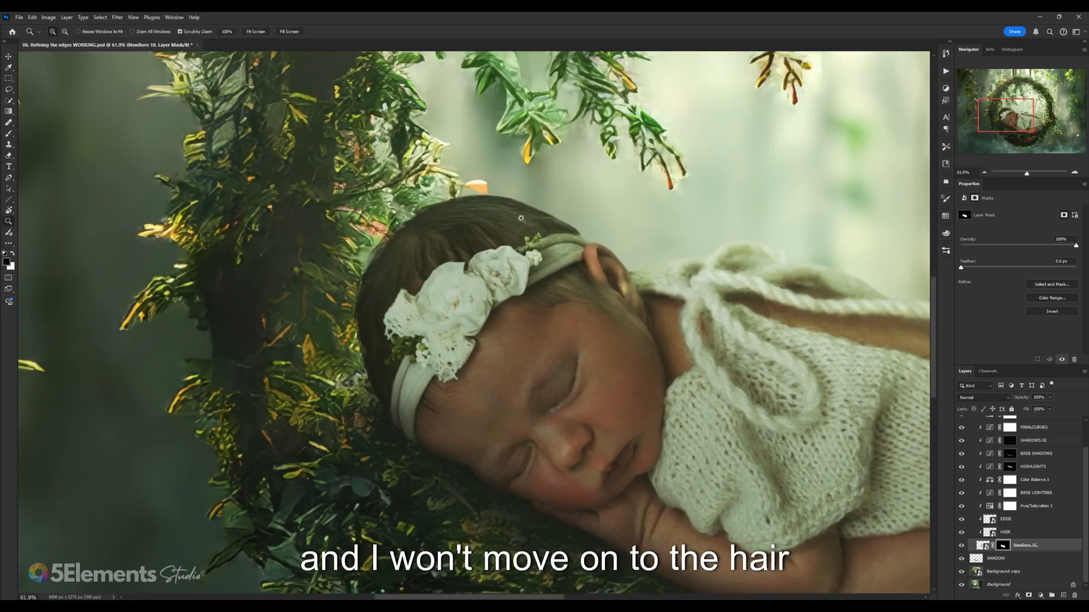
- Examine the softened mask edges around the head, back, leg and foot, both close up and in the whole composite
left_click_drag(521, 219, 613, 222)
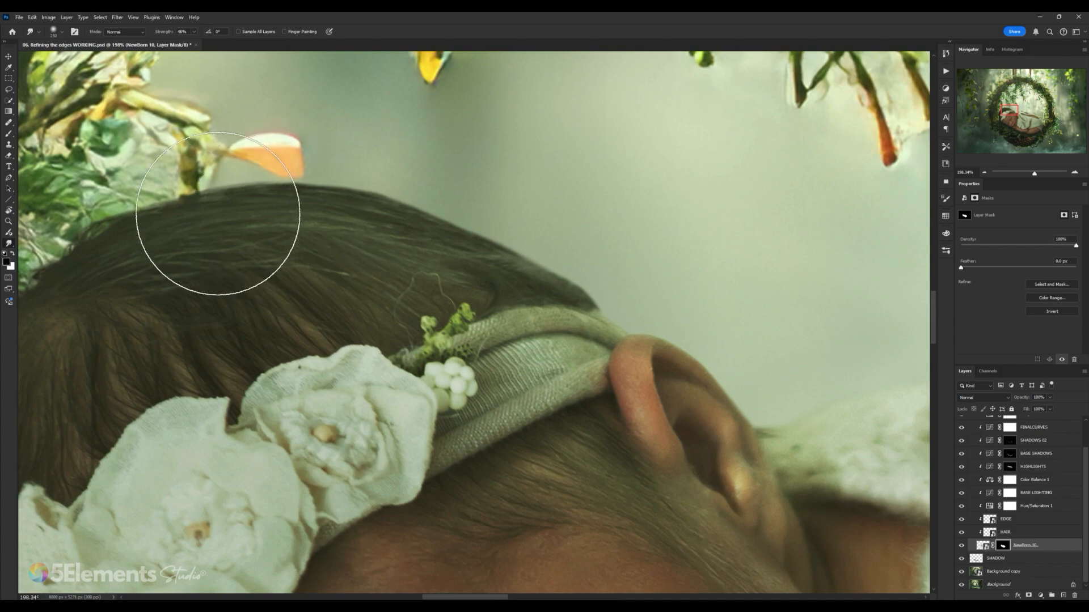
scroll(479, 308, "down", 5)
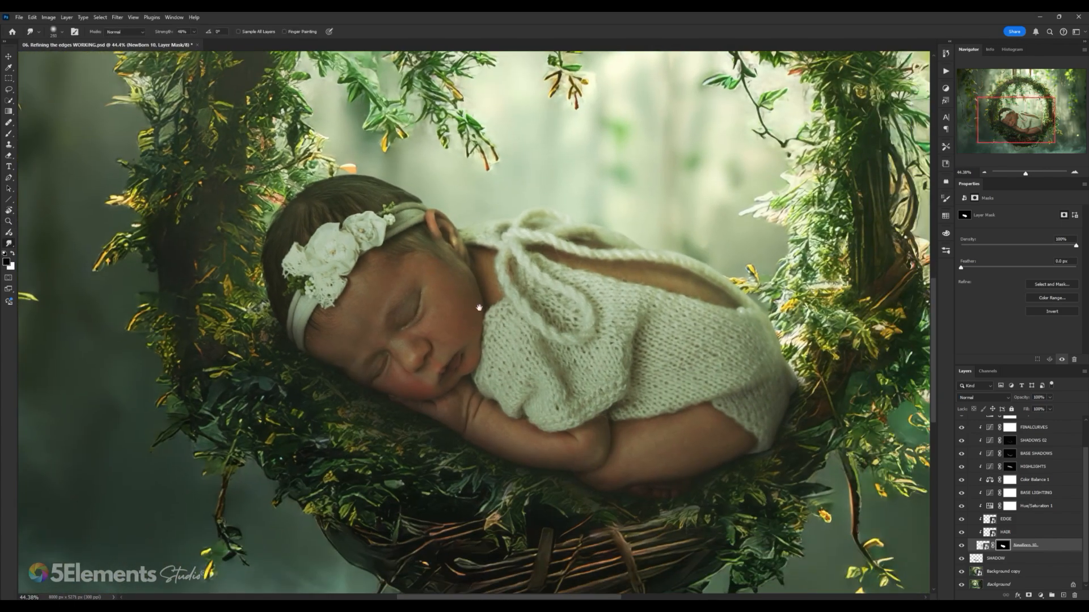
scroll(646, 388, "up", 3)
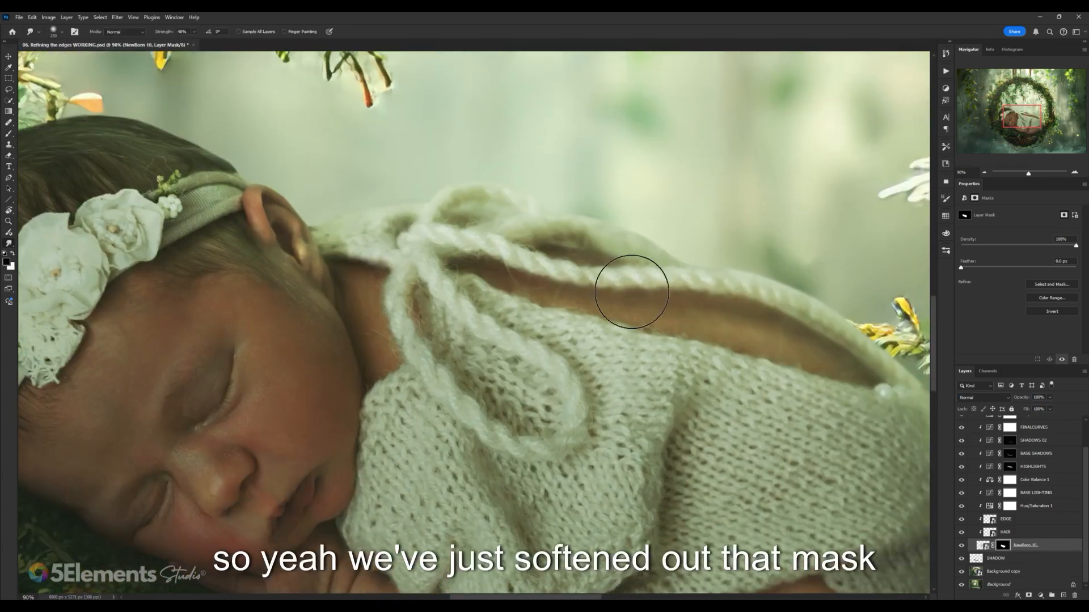
scroll(557, 287, "down", 4)
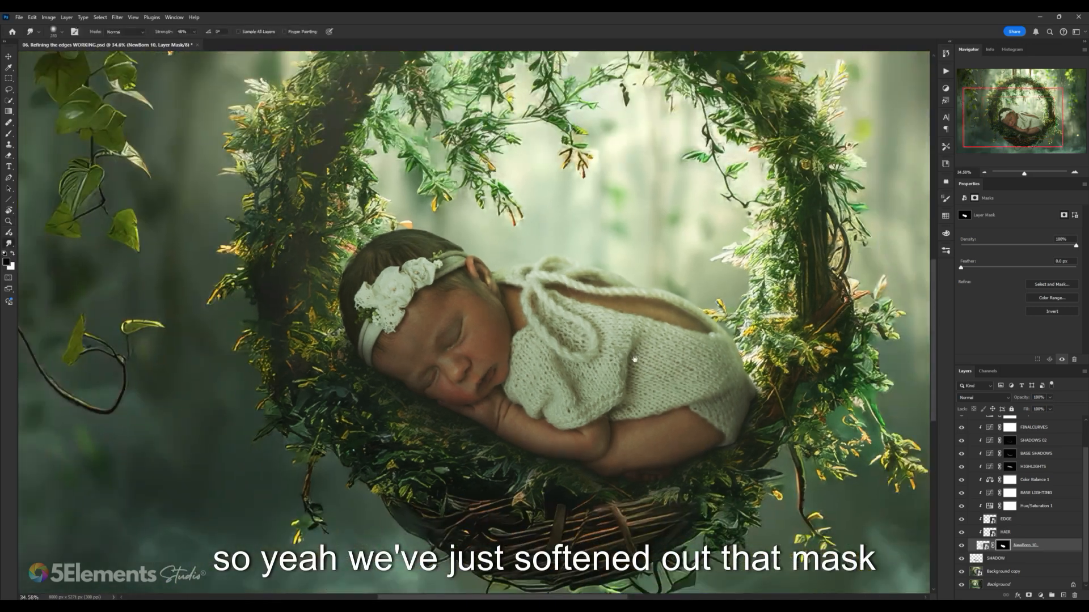
scroll(631, 373, "down", 3)
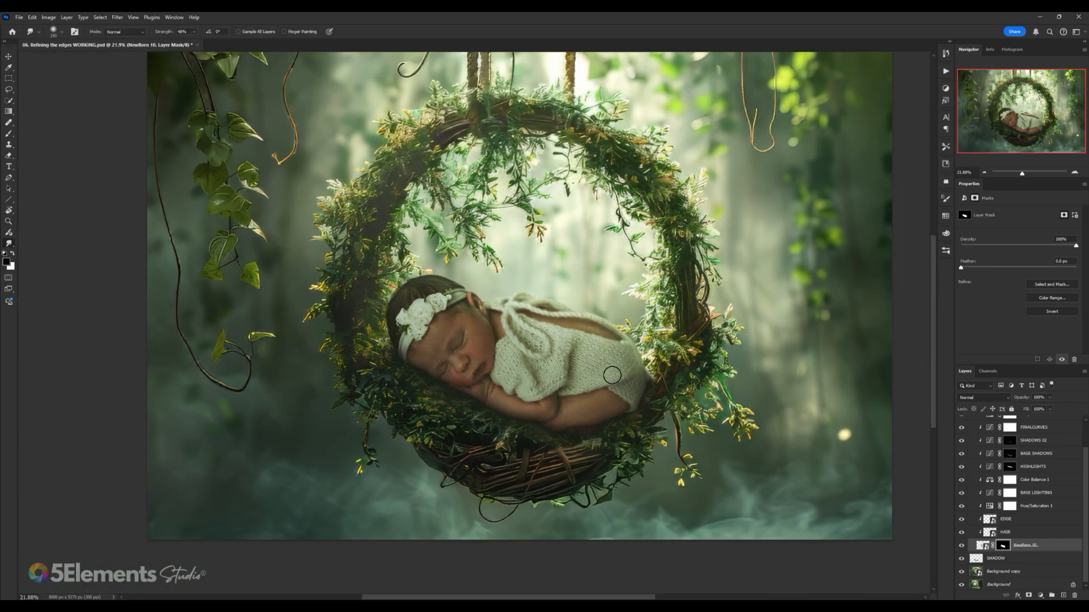
key("z")
left_click_drag(606, 369, 622, 345)
left_click_drag(586, 418, 649, 414)
left_click_drag(650, 414, 647, 349)
scroll(647, 349, "down", 5)
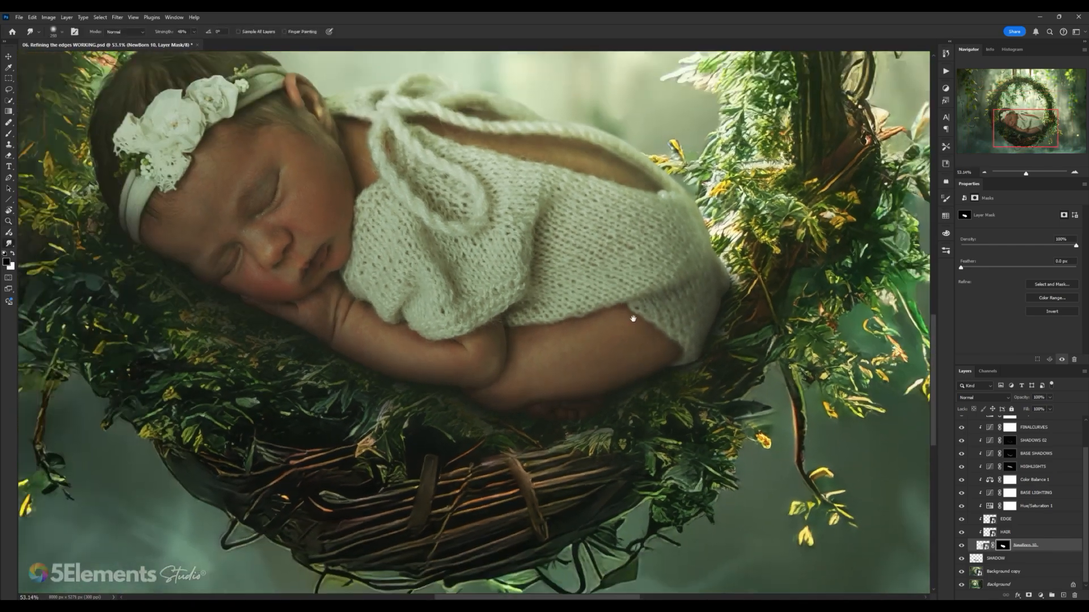
scroll(691, 372, "down", 3)
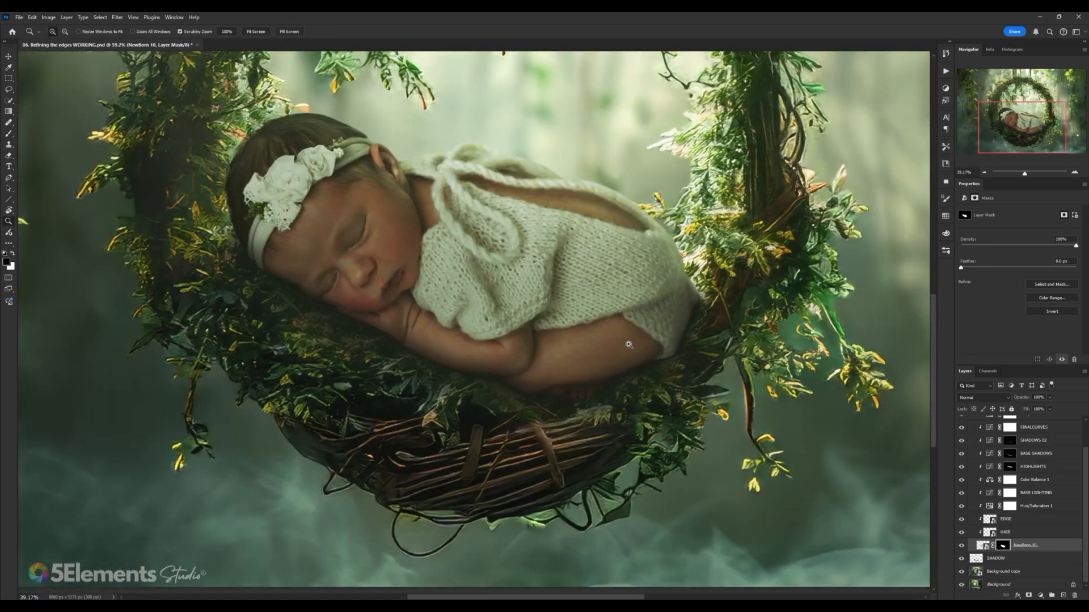
scroll(663, 352, "up", 6)
key("r")
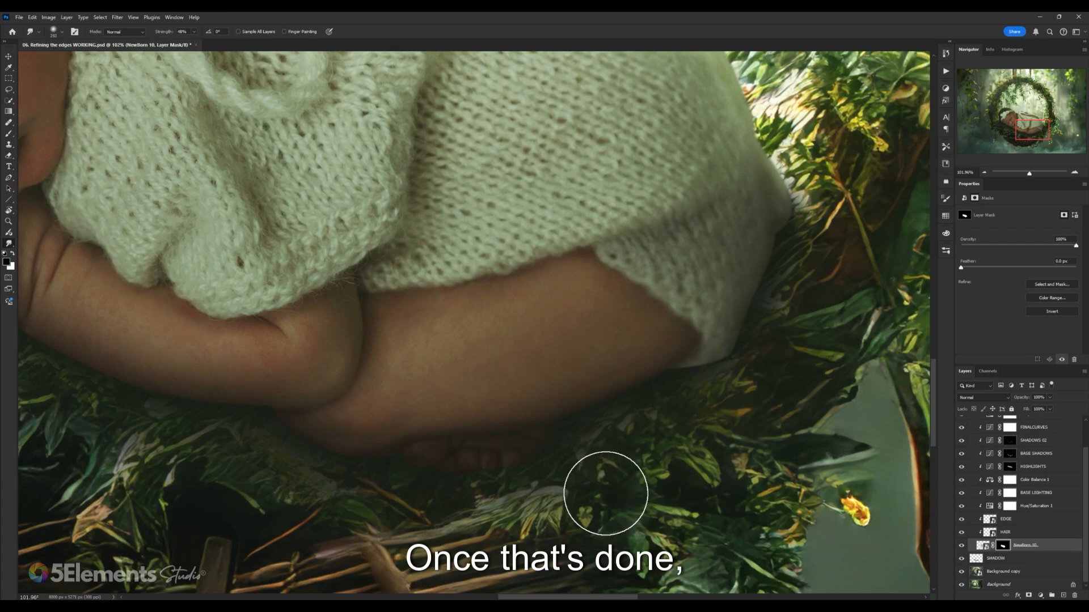
key("z")
scroll(632, 389, "down", 5)
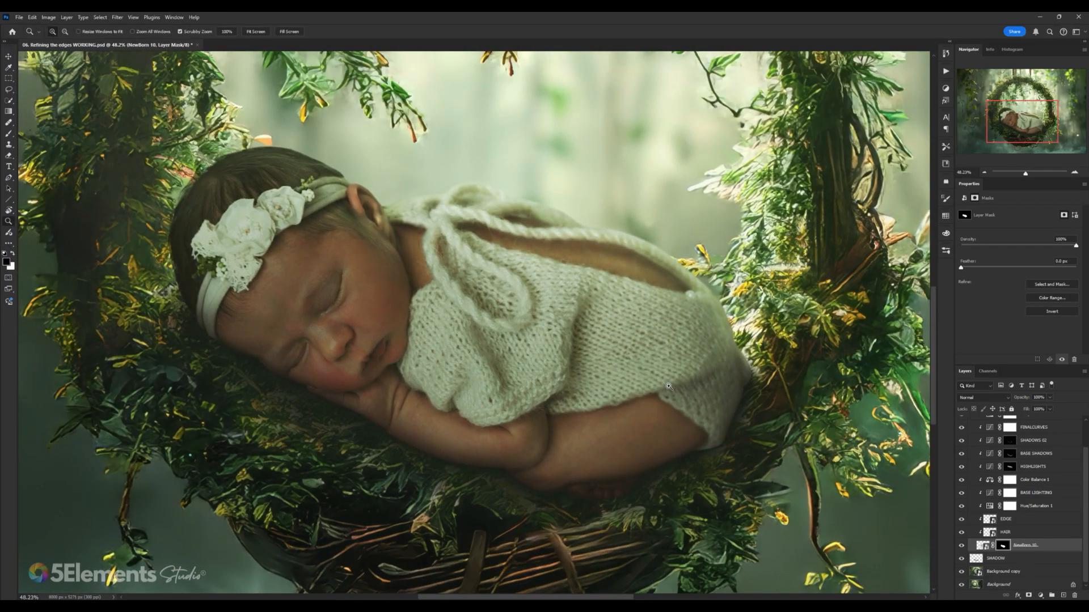
scroll(577, 310, "up", 2)
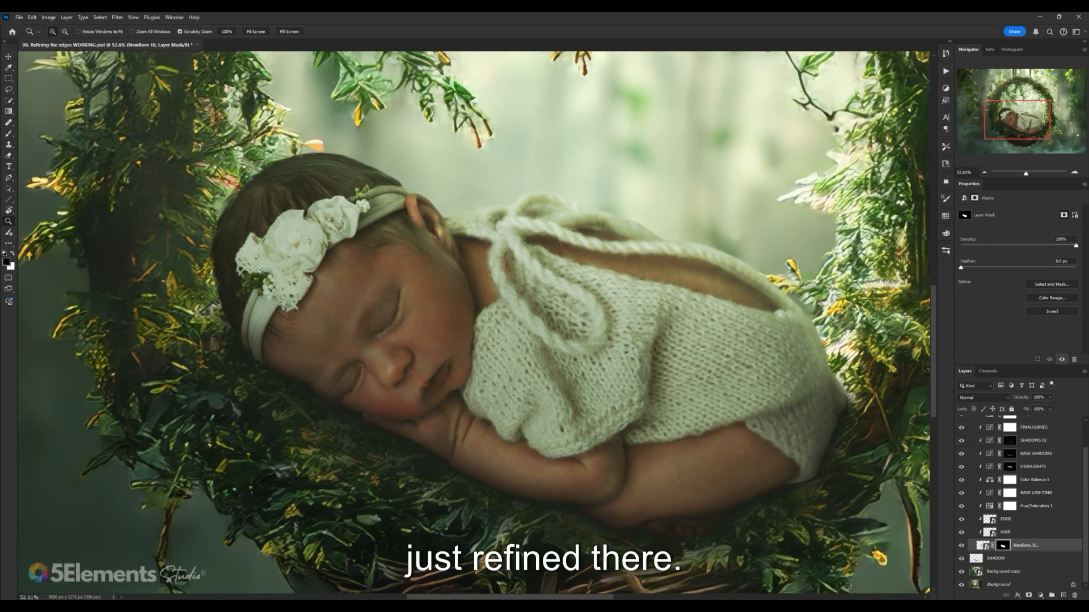
- Inspect the baby's outline from the head along the leg and the knitted back for remaining harsh edges
left_click_drag(259, 272, 328, 243)
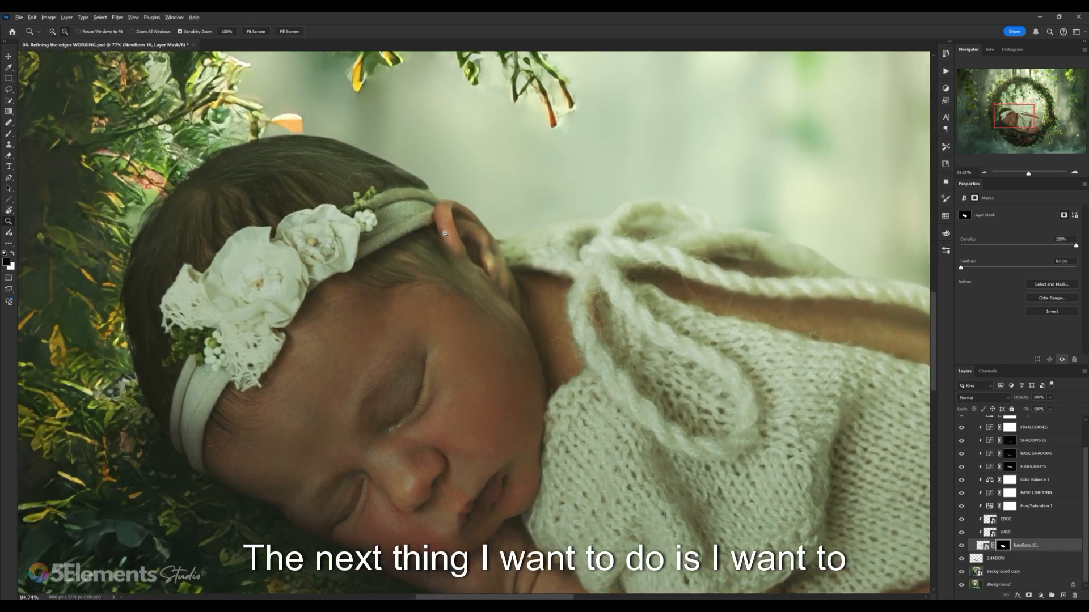
scroll(445, 234, "down", 5)
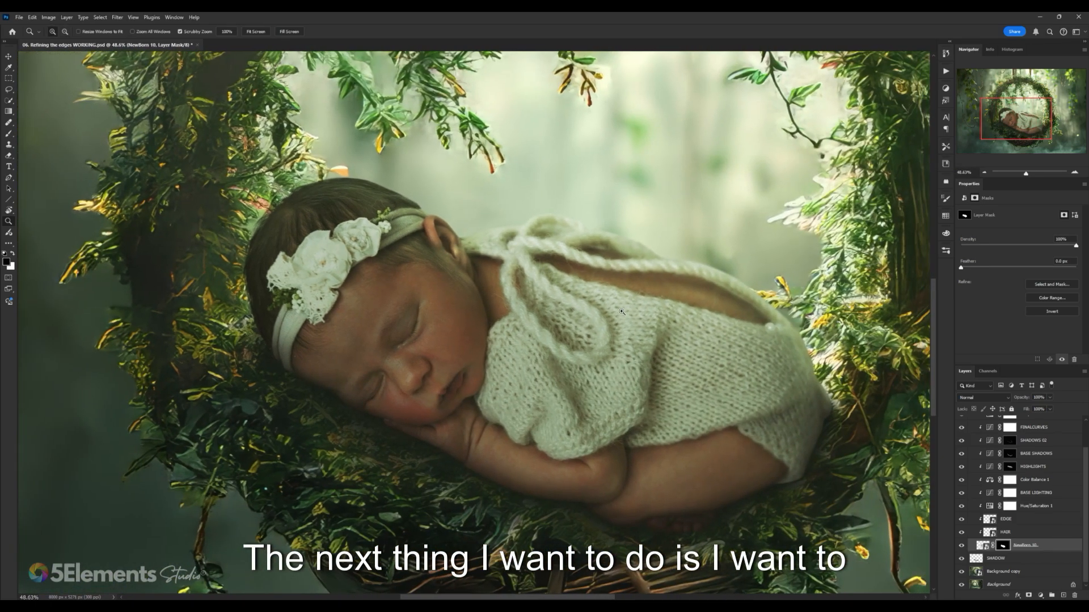
scroll(571, 327, "up", 6)
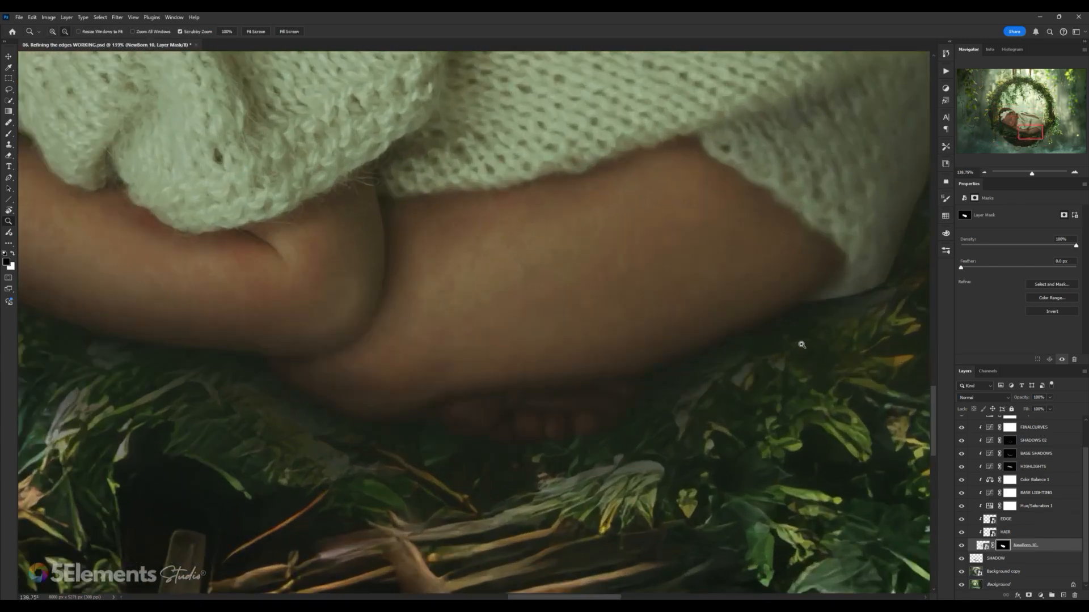
left_click_drag(817, 316, 561, 347)
left_click_drag(448, 311, 142, 358)
left_click_drag(800, 329, 538, 327)
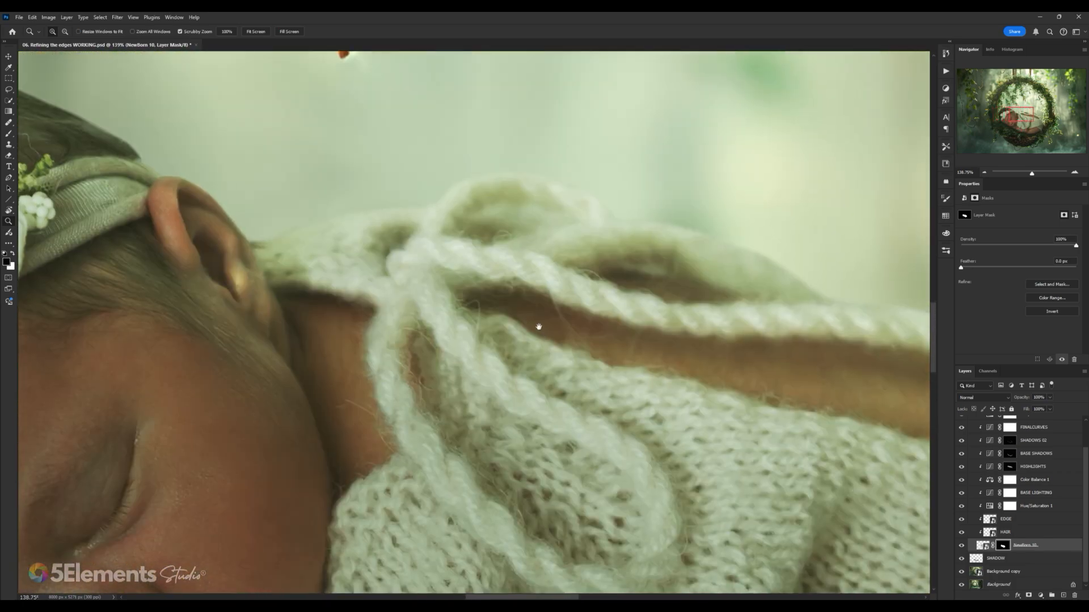
scroll(552, 316, "down", 5)
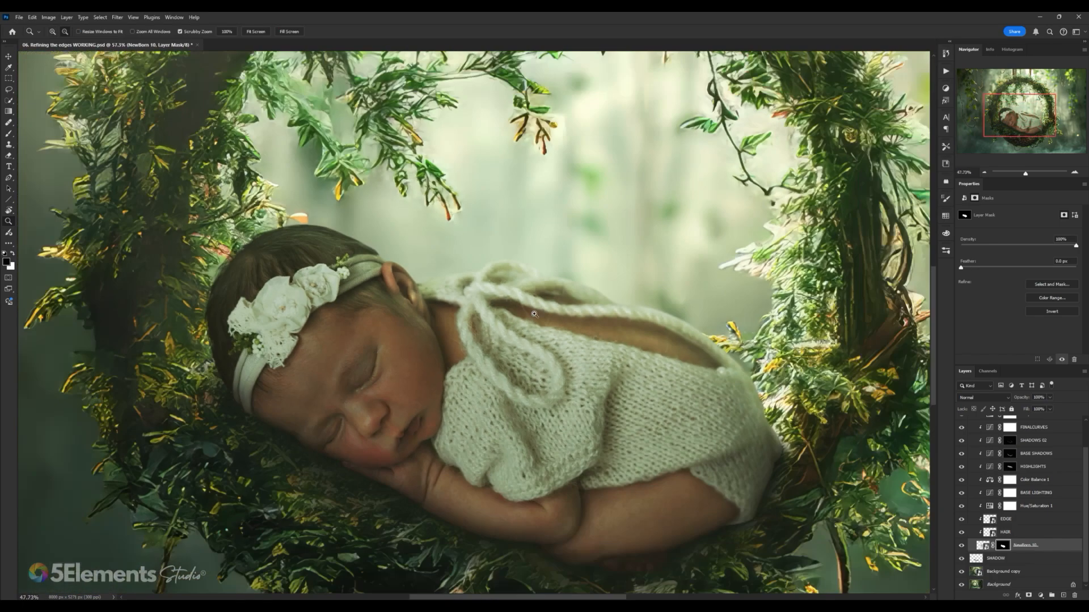
scroll(1043, 498, "up", 2)
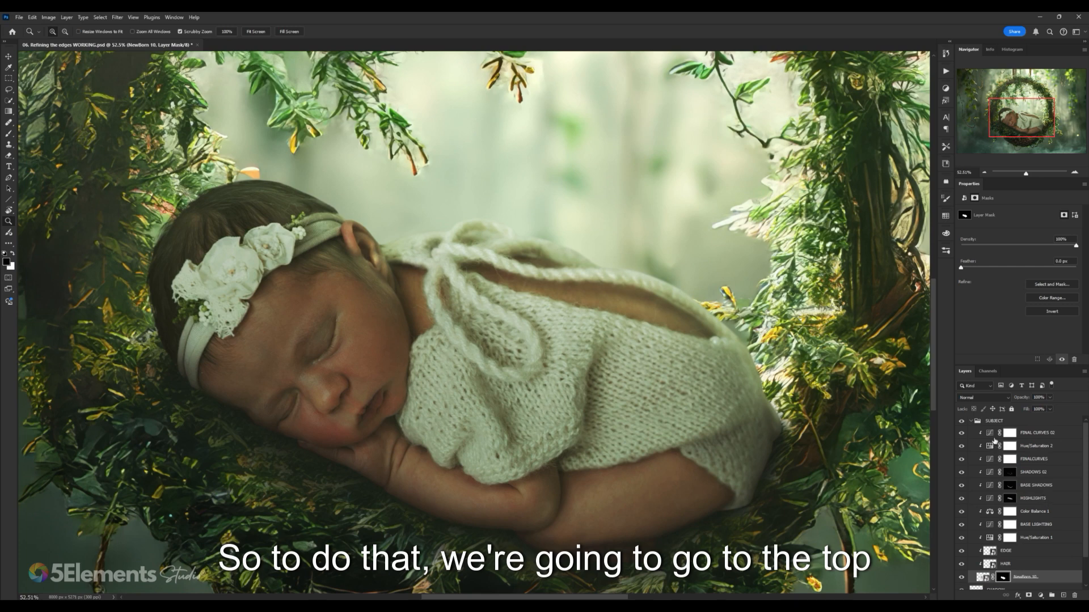
- Add a new layer clipped to the subject above FINAL CURVES 02 and ready a smaller brush for painting
left_click(993, 435)
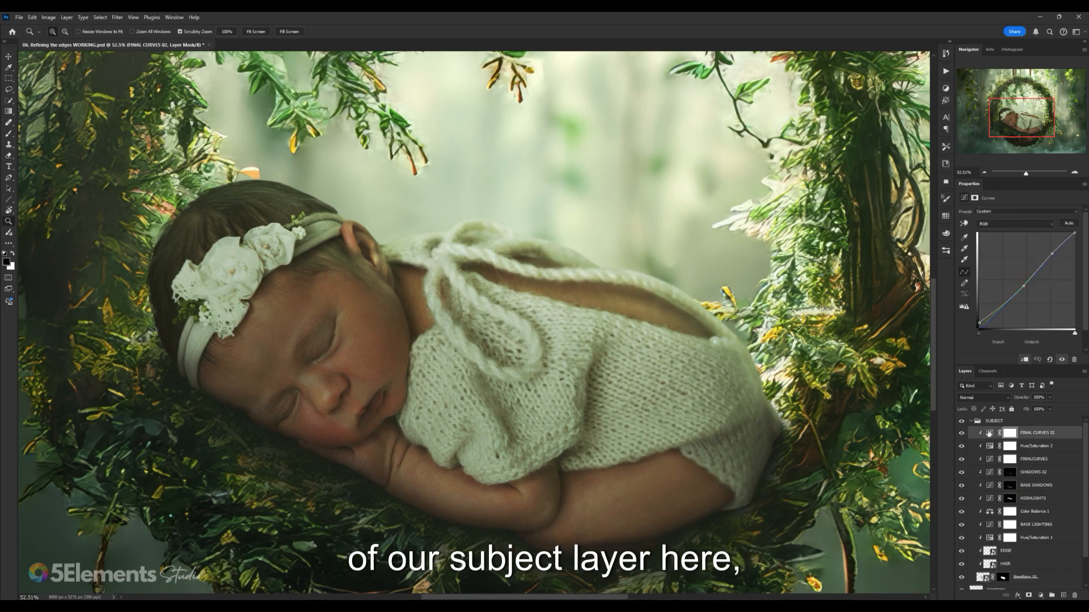
left_click(1062, 595)
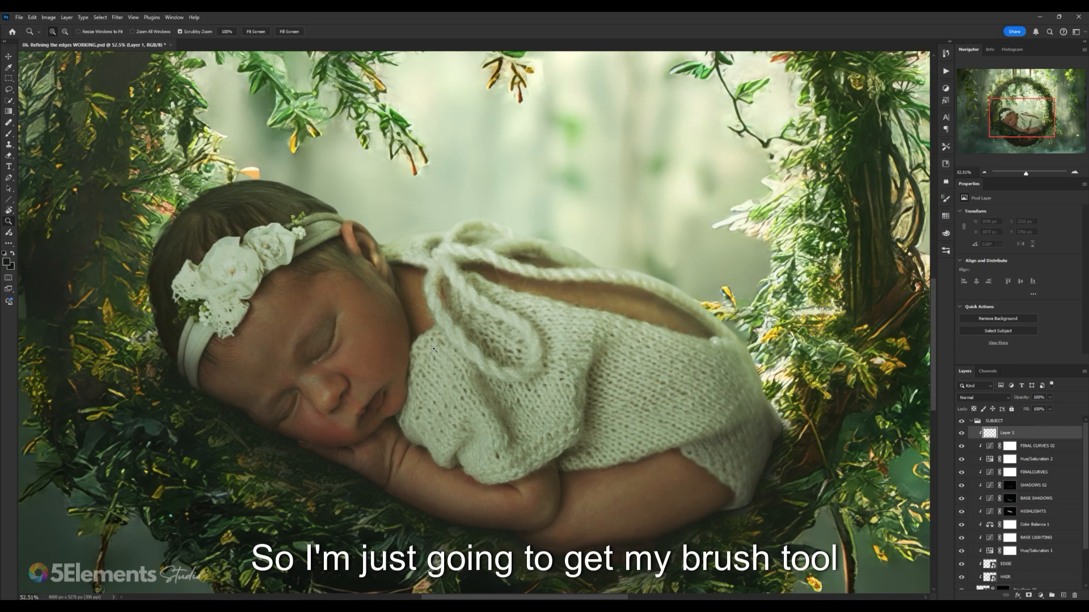
key("b")
key("bracketleft")
key("bracketleft")
key("bracketleft")
key("bracketleft")
key("bracketleft")
key("bracketleft")
key("bracketleft")
key("bracketleft")
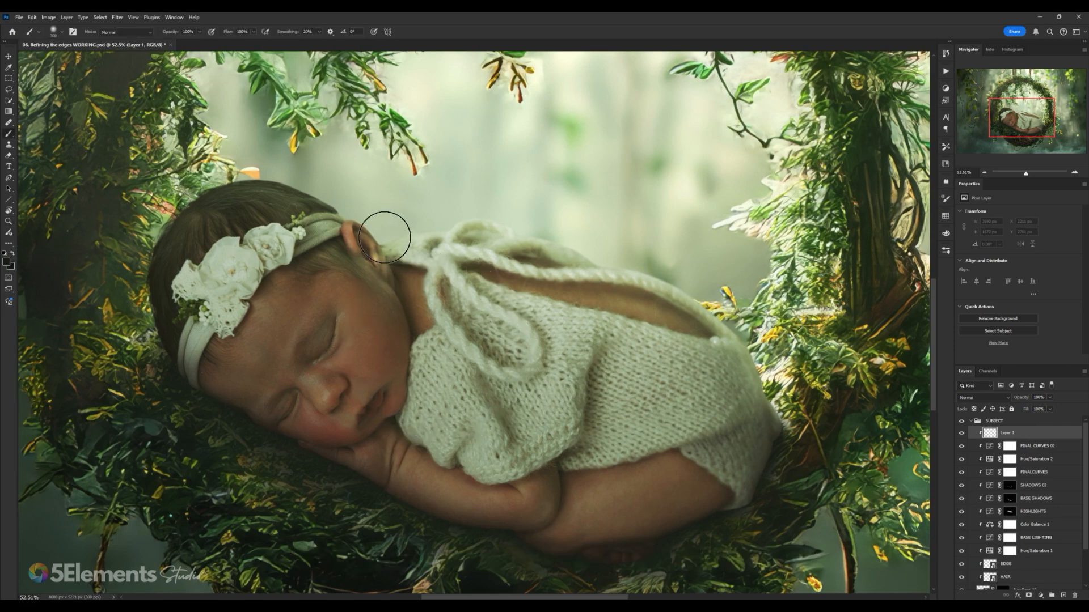
- Sample the pale green tones of the knit behind the ear and paint them over the edge where ear and garment meet
key("z")
mouse_move(368, 233)
left_mouse_down()
mouse_move(413, 218)
mouse_move(420, 241)
mouse_move(482, 232)
left_mouse_up()
key("b")
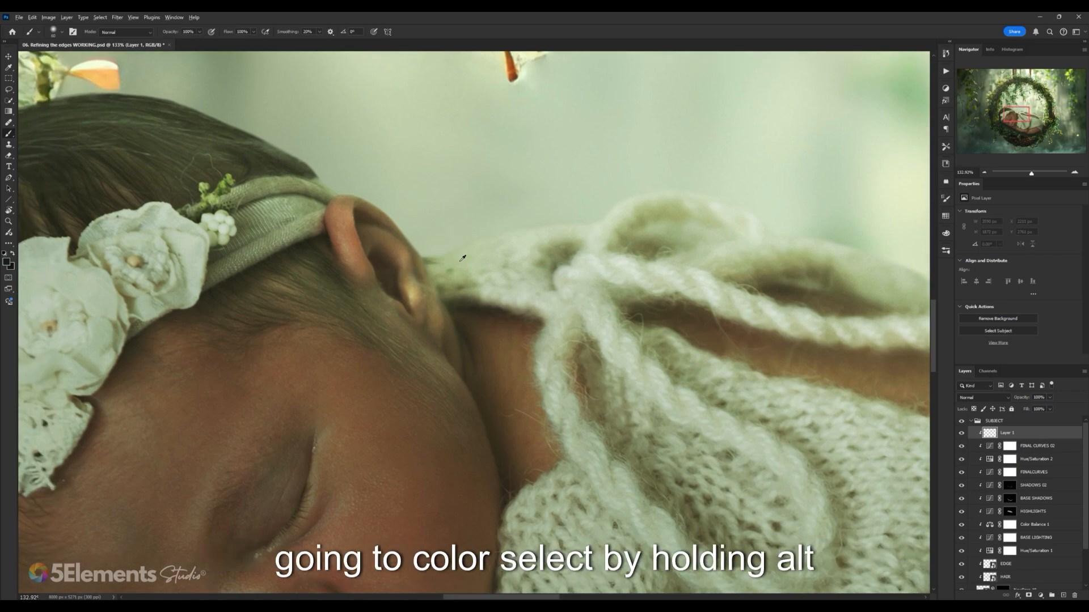
left_click(451, 252, "alt")
left_click(453, 254, "alt")
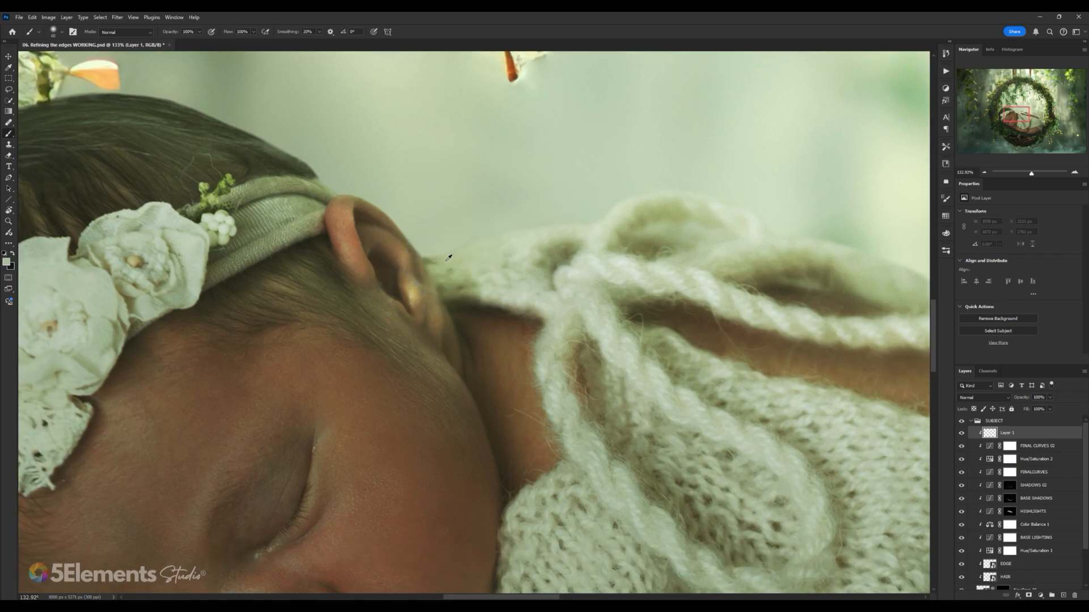
left_click(448, 258, "alt")
left_click(445, 257, "alt")
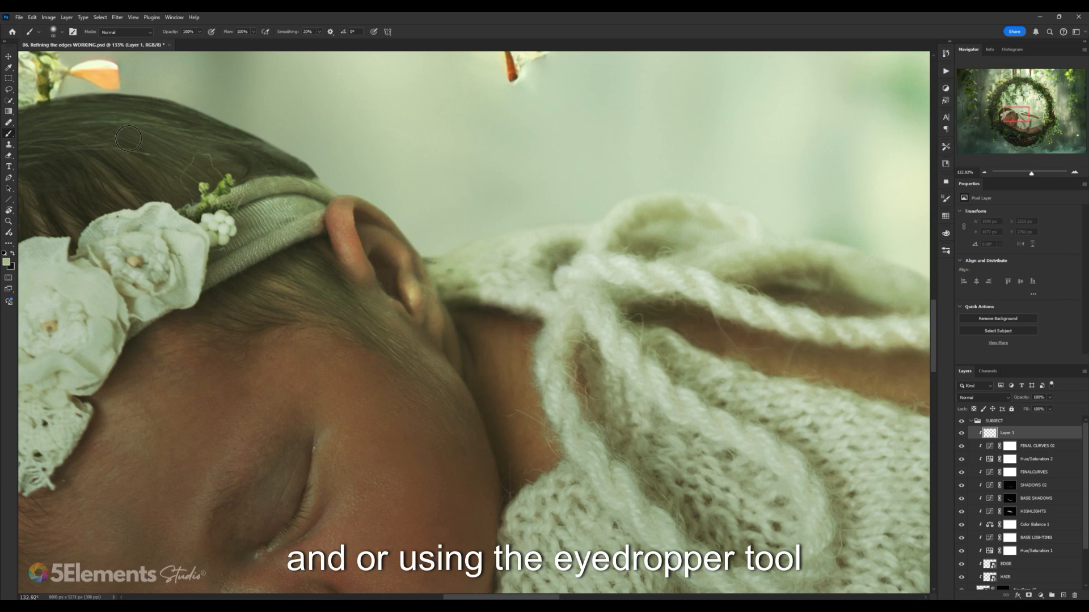
left_click(447, 255, "alt")
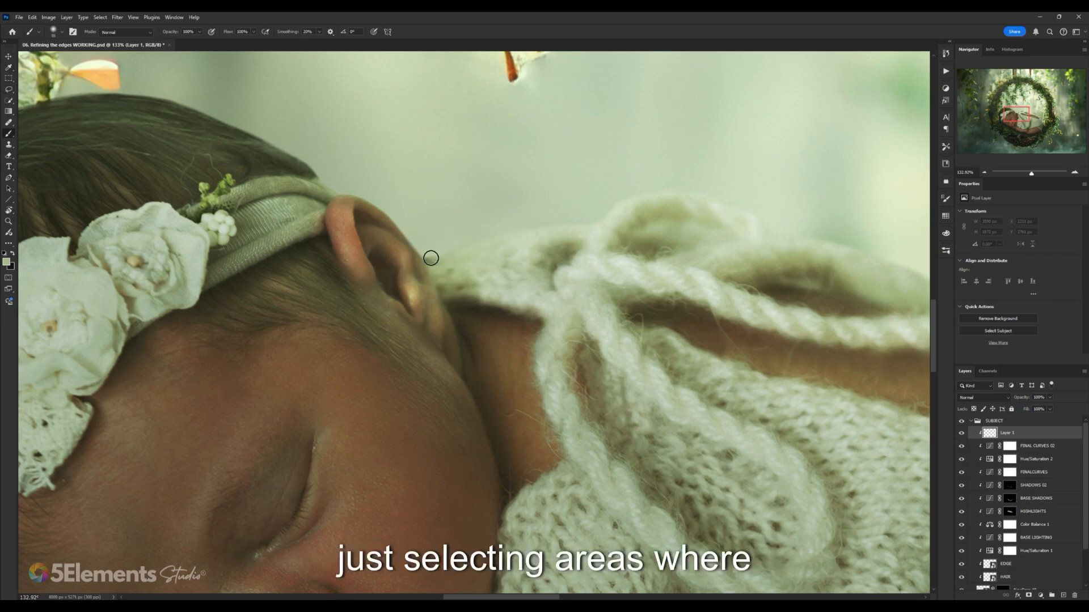
left_click_drag(431, 258, 440, 250)
mouse_move(690, 214)
left_mouse_down()
mouse_move(558, 258)
mouse_move(593, 255)
mouse_move(560, 235)
mouse_move(573, 229)
left_mouse_up()
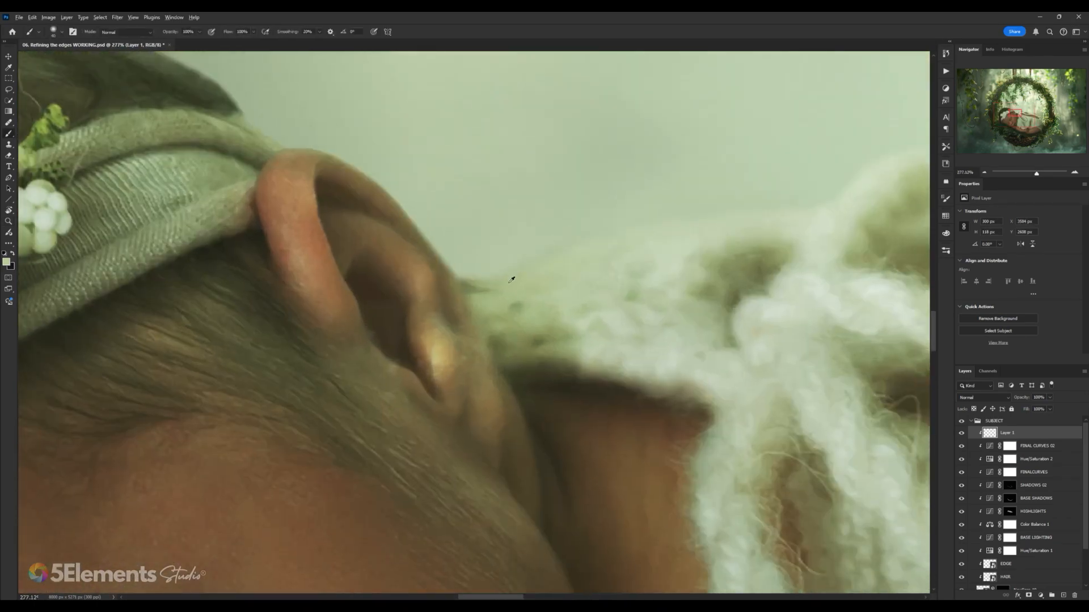
left_click(505, 283, "alt")
left_click_drag(482, 289, 466, 277)
mouse_move(582, 271)
left_mouse_down()
mouse_move(562, 300)
mouse_move(406, 289)
left_mouse_up()
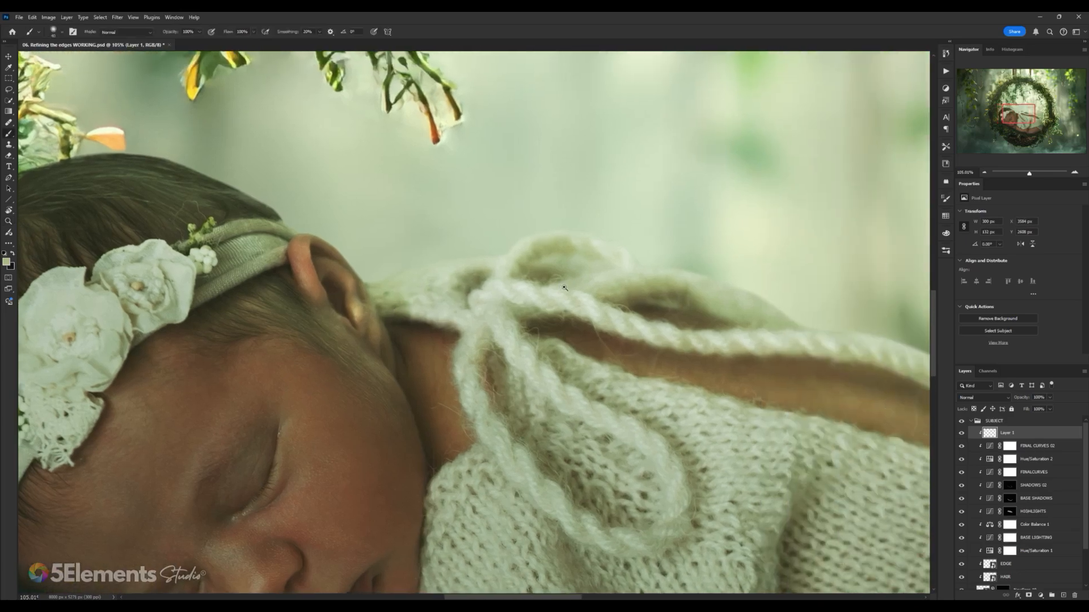
- Sample nearby knit colours and paint over the outline of the bow and the upper back of the garment
left_click_drag(482, 272, 476, 271)
left_click_drag(545, 235, 568, 229)
left_click_drag(619, 300, 570, 310)
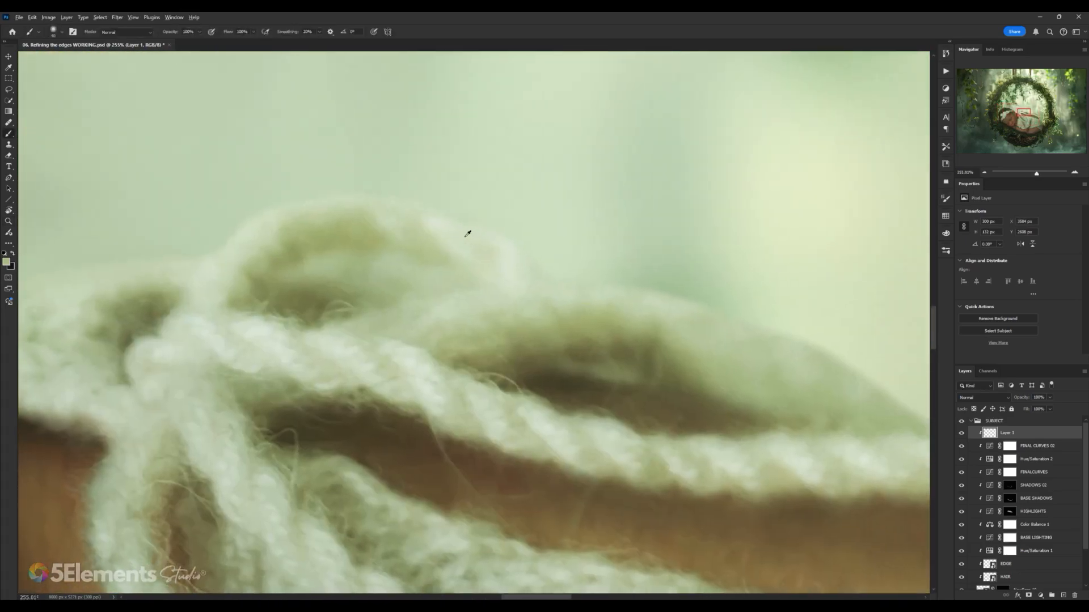
left_click(469, 233, "alt")
mouse_move(442, 217)
left_mouse_down()
mouse_move(571, 270)
mouse_move(510, 247)
mouse_move(686, 294)
mouse_move(547, 266)
mouse_move(662, 350)
left_mouse_up()
left_click(520, 250, "alt")
left_click(552, 281, "alt")
left_click_drag(607, 261, 431, 170)
left_click_drag(641, 300, 394, 252)
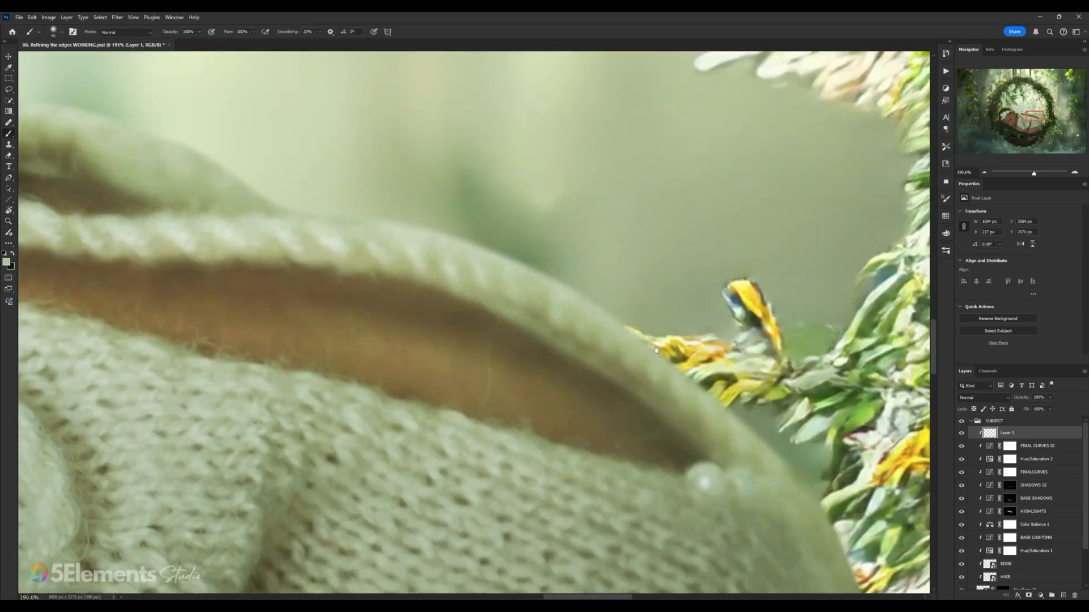
- Sample a dark tone from the leaves and paint a contact shadow down the rear edge of the knitted romper
left_click_drag(782, 421, 655, 266)
left_click_drag(655, 267, 635, 268)
left_click_drag(717, 423, 575, 214)
mouse_move(602, 347)
left_mouse_down()
mouse_move(649, 353)
mouse_move(635, 236)
left_mouse_up()
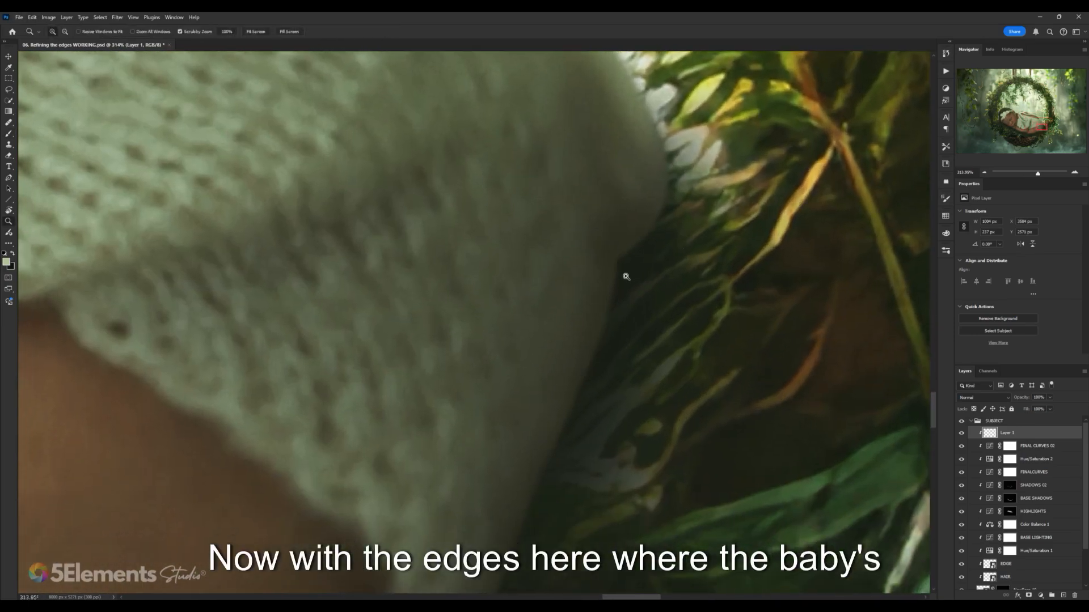
left_click_drag(625, 278, 567, 309)
mouse_move(601, 370)
left_mouse_down()
mouse_move(617, 326)
mouse_move(628, 328)
left_mouse_up()
left_click_drag(623, 229, 608, 294)
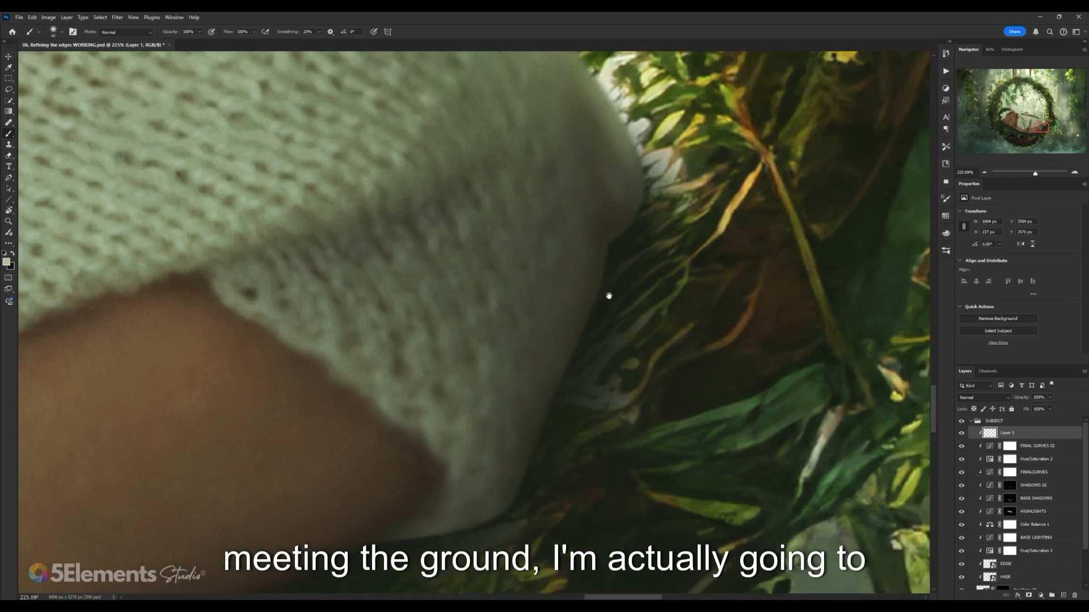
left_click(621, 243, "alt")
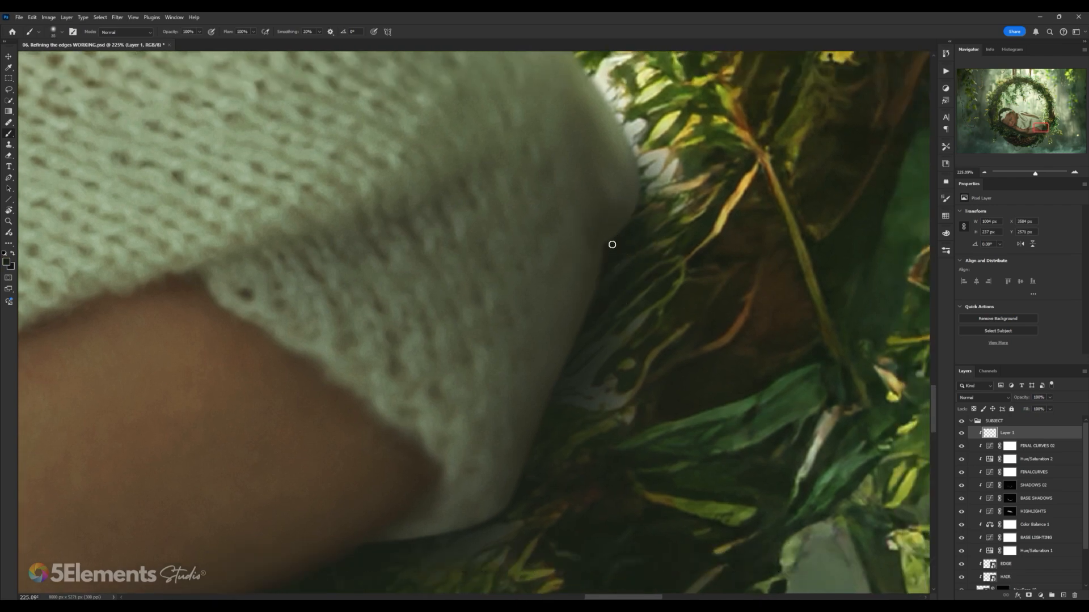
mouse_move(612, 245)
left_mouse_down()
mouse_move(649, 175)
mouse_move(633, 221)
mouse_move(642, 196)
mouse_move(605, 229)
left_mouse_up()
mouse_move(584, 336)
left_mouse_down()
mouse_move(592, 283)
mouse_move(551, 437)
left_mouse_up()
left_click_drag(556, 408, 591, 356)
left_click_drag(624, 266, 564, 429)
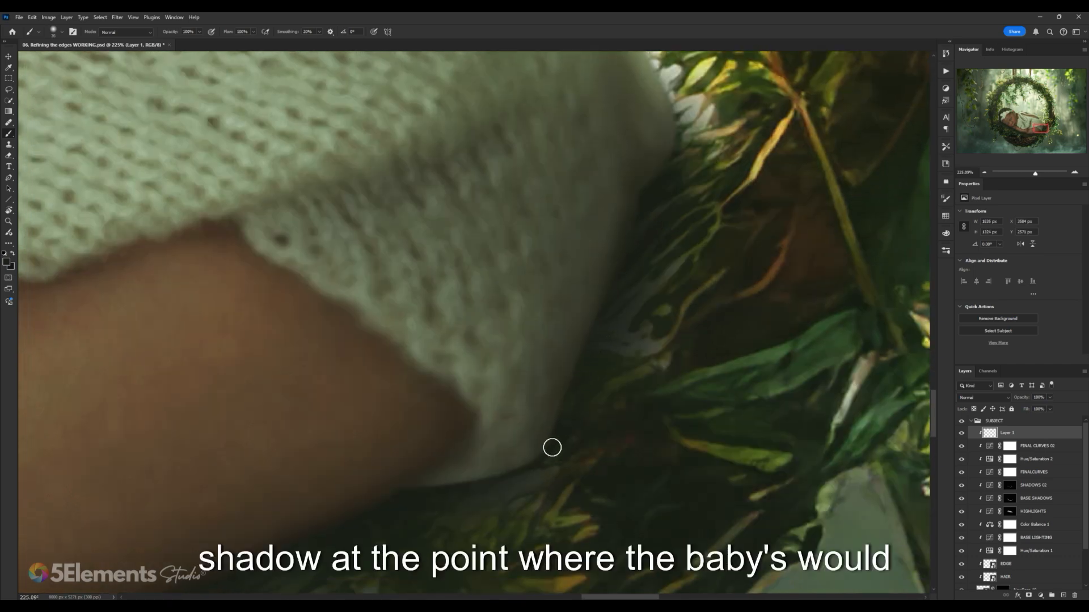
- Enlarge the brush slightly and paint the dark shadow under the romper's lower corner where it rests on the leaves
left_click_drag(596, 358, 656, 304)
key("bracketright")
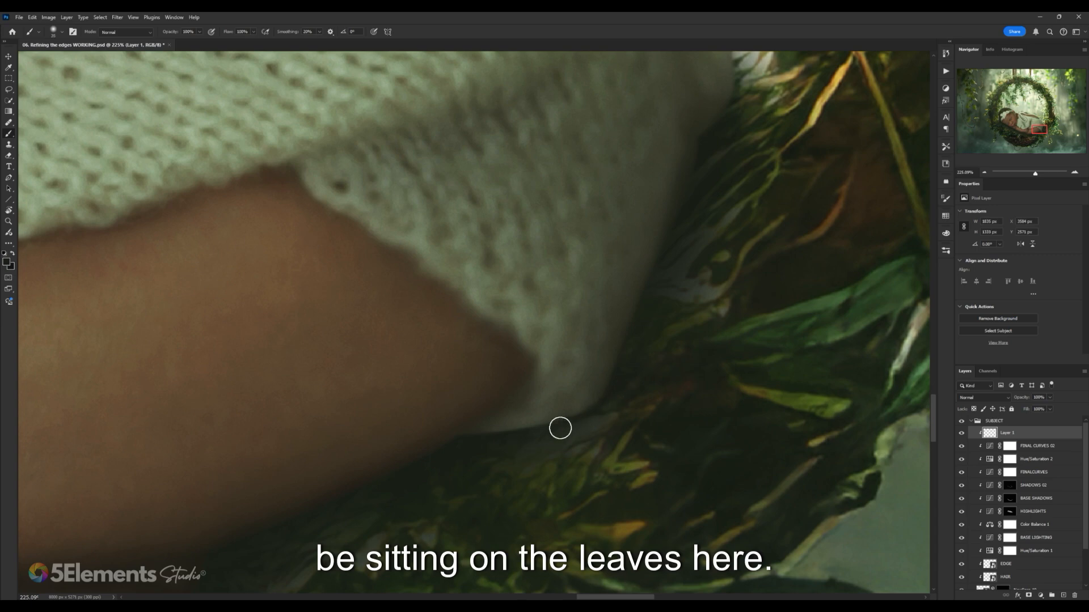
left_click_drag(560, 428, 487, 452)
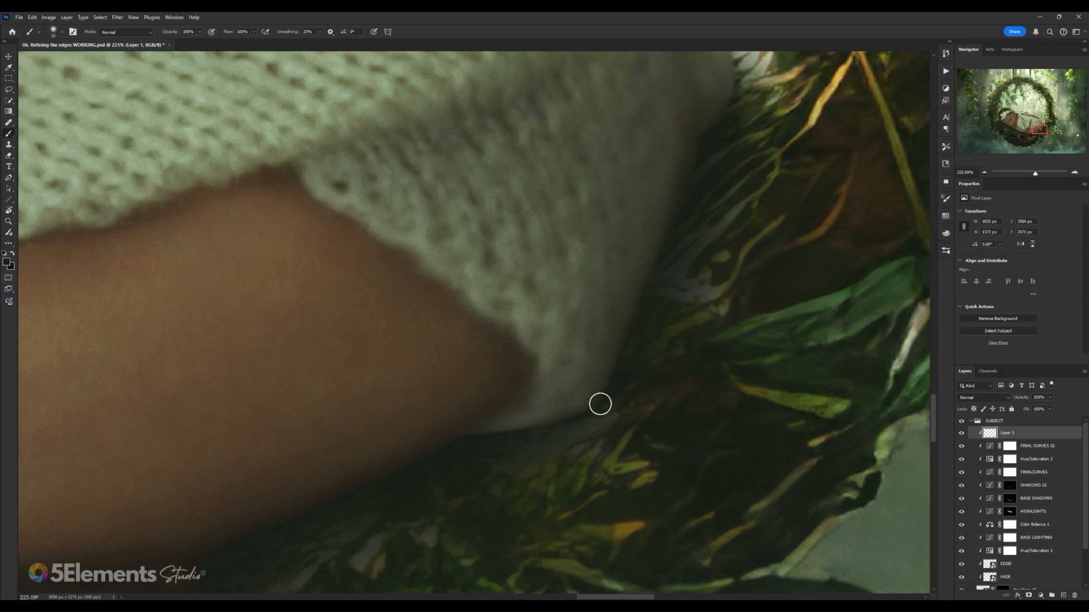
mouse_move(648, 345)
left_mouse_down()
mouse_move(612, 424)
mouse_move(584, 420)
left_mouse_up()
left_click_drag(641, 354, 749, 278)
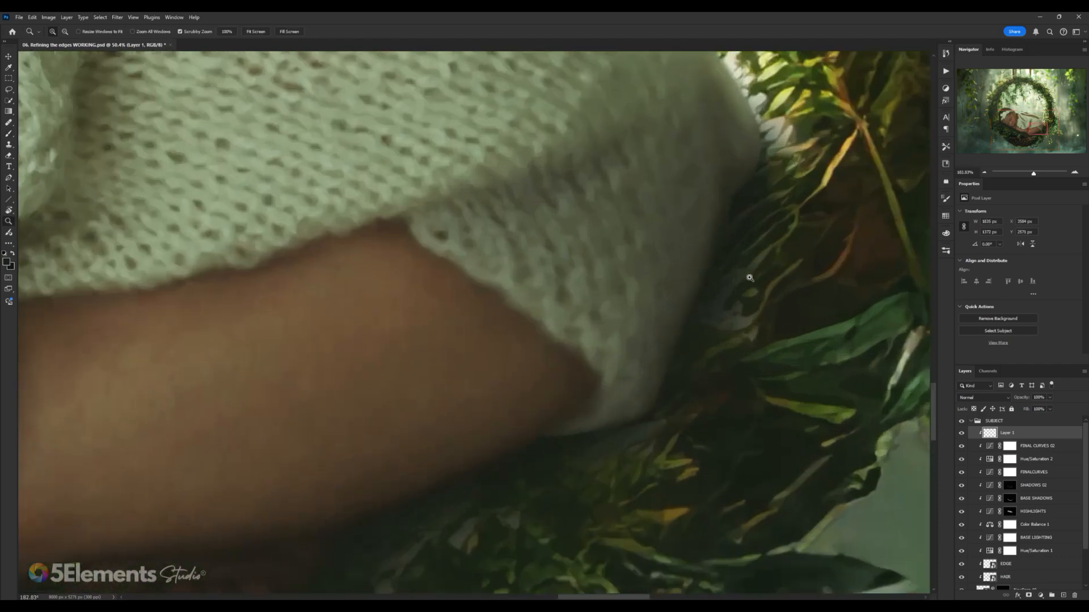
left_click_drag(605, 422, 748, 304)
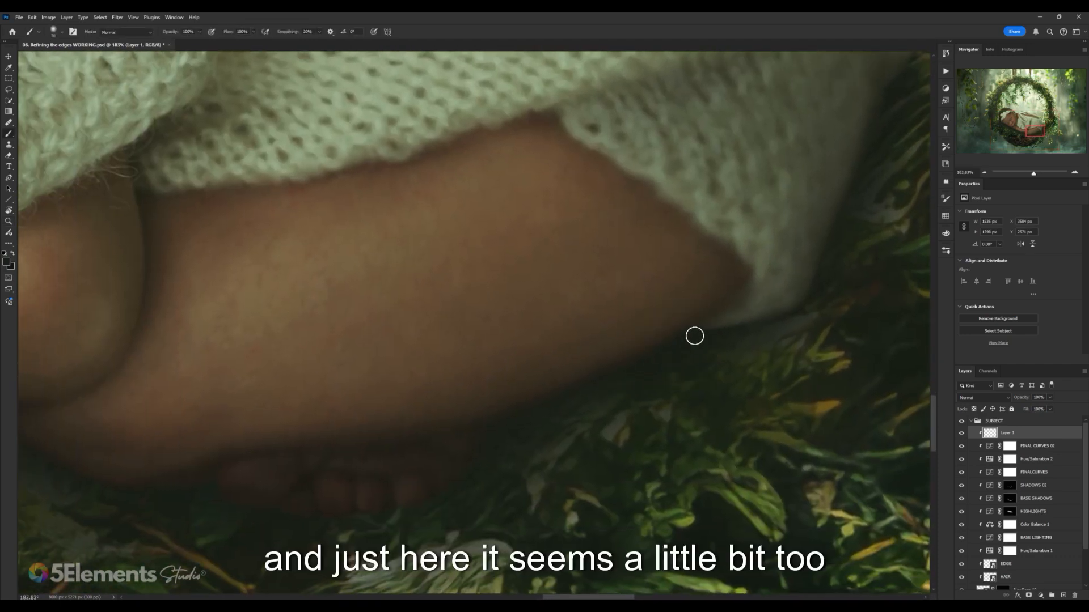
- Shrink the brush to refine the shadow under the thigh, and gently erase excess dark paint along its edge near the romper's corner
key("[")
key("[")
key("[")
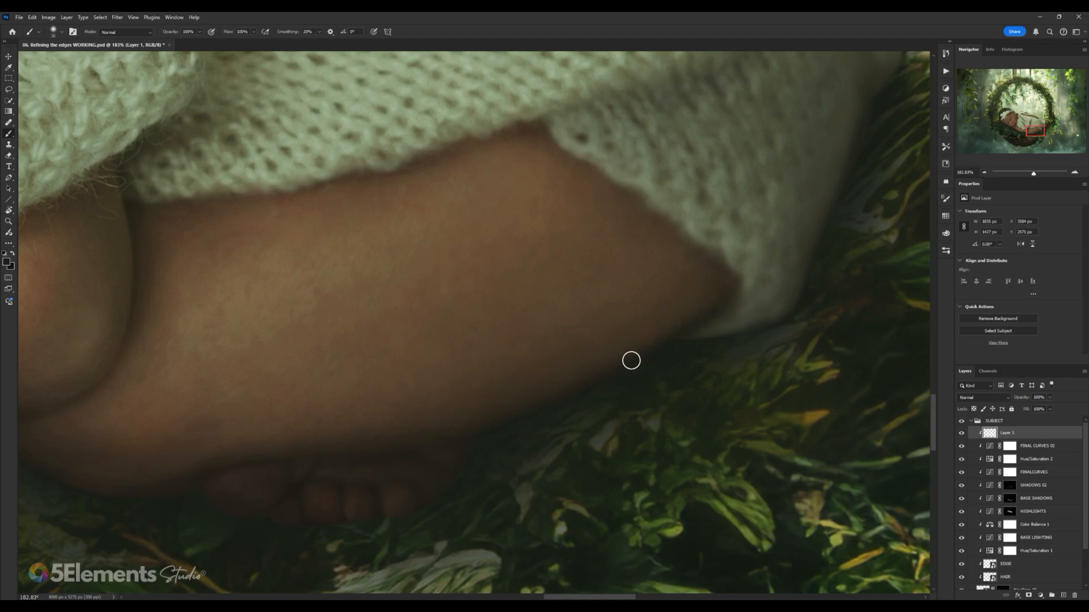
key("e")
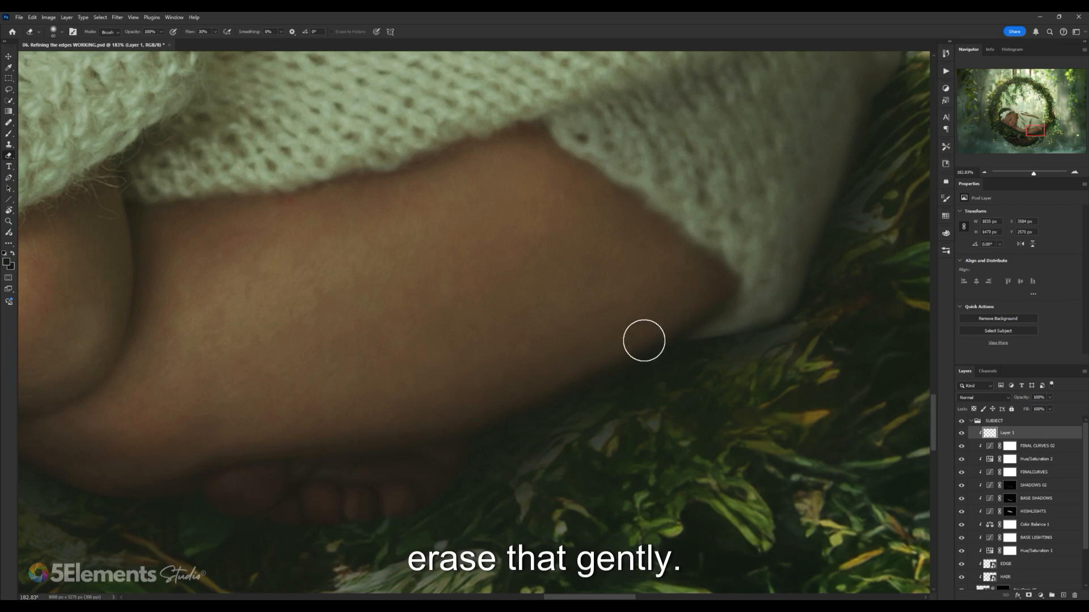
scroll(736, 308, "down", 5)
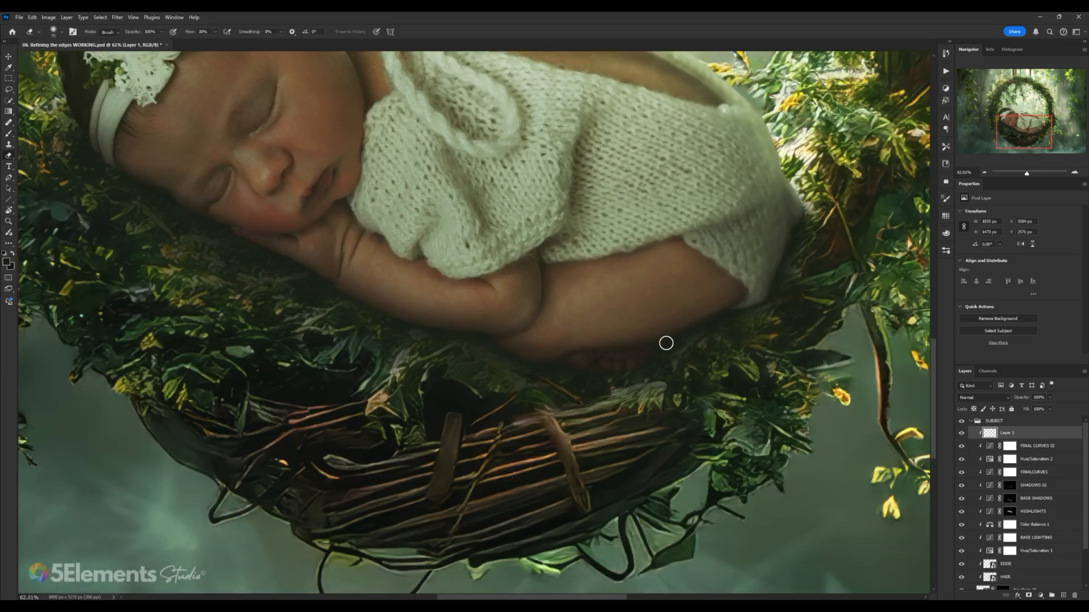
scroll(694, 325, "up", 5)
- Sample the dark tone beside the toes and paint a fine contact shadow around the toes and beneath the knee with a smaller brush
key("b")
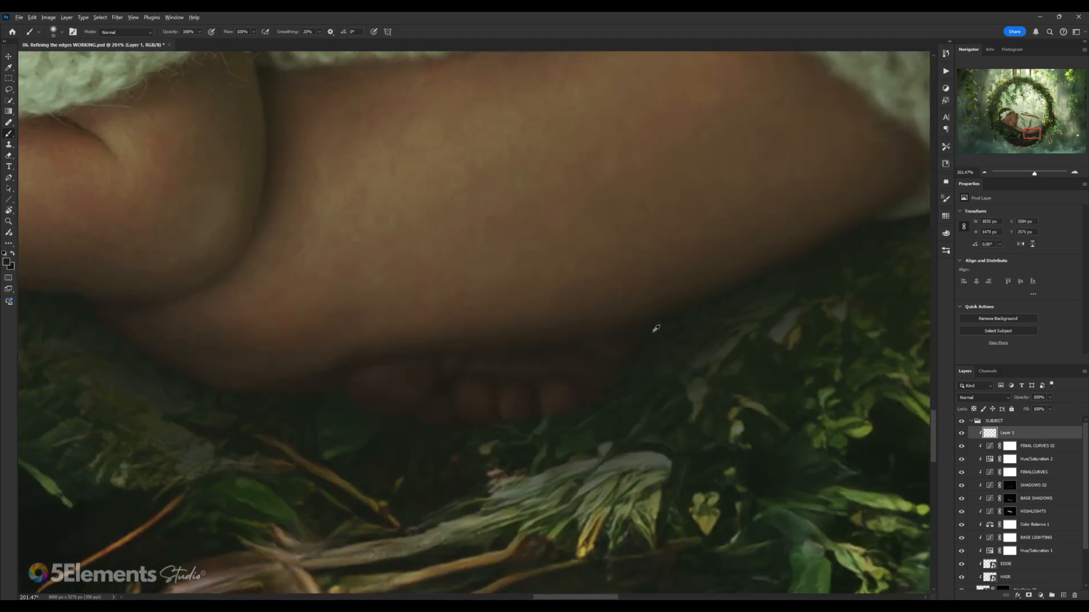
left_click(657, 325, "alt")
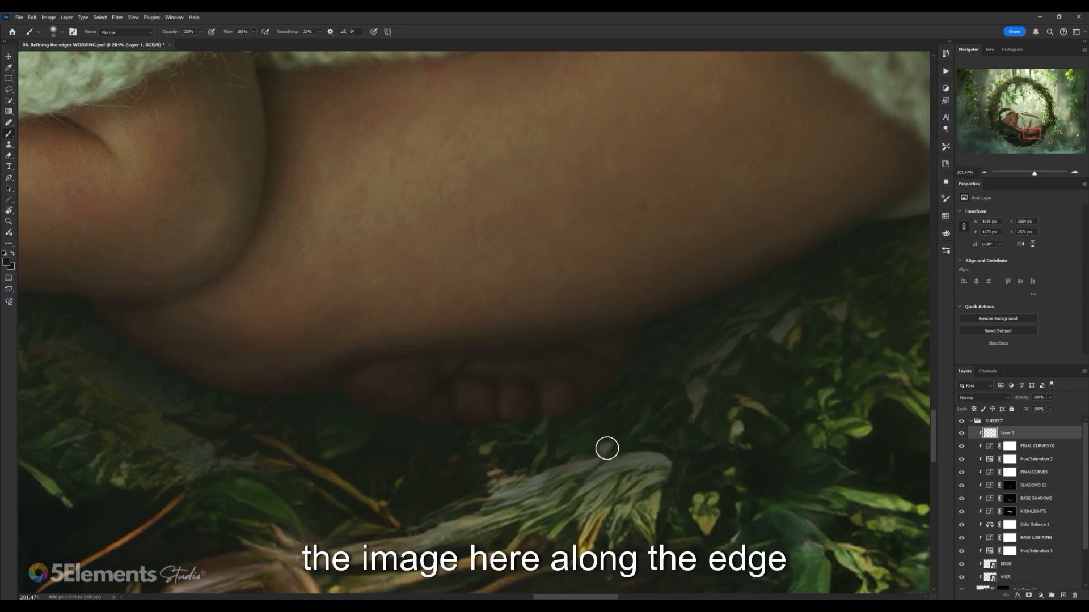
key("bracketleft")
key("bracketleft")
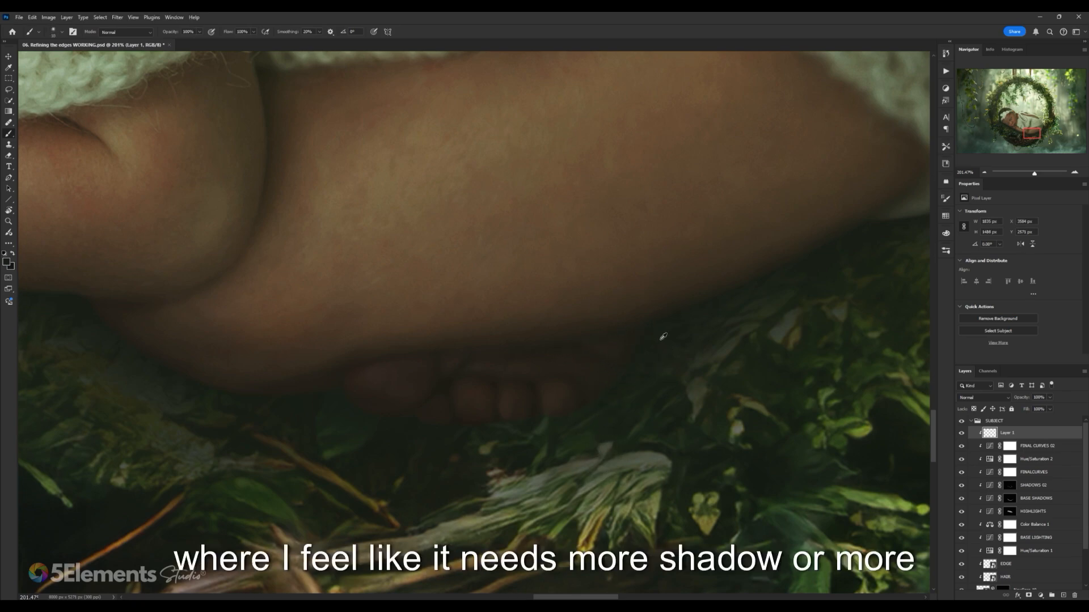
left_click_drag(574, 351, 655, 329)
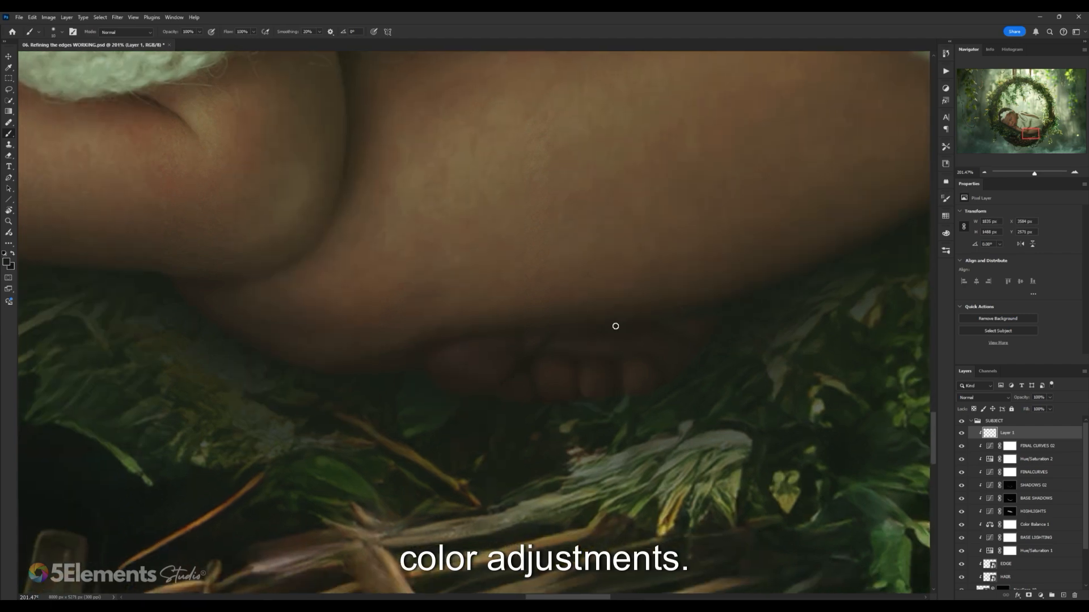
left_click_drag(429, 370, 585, 359)
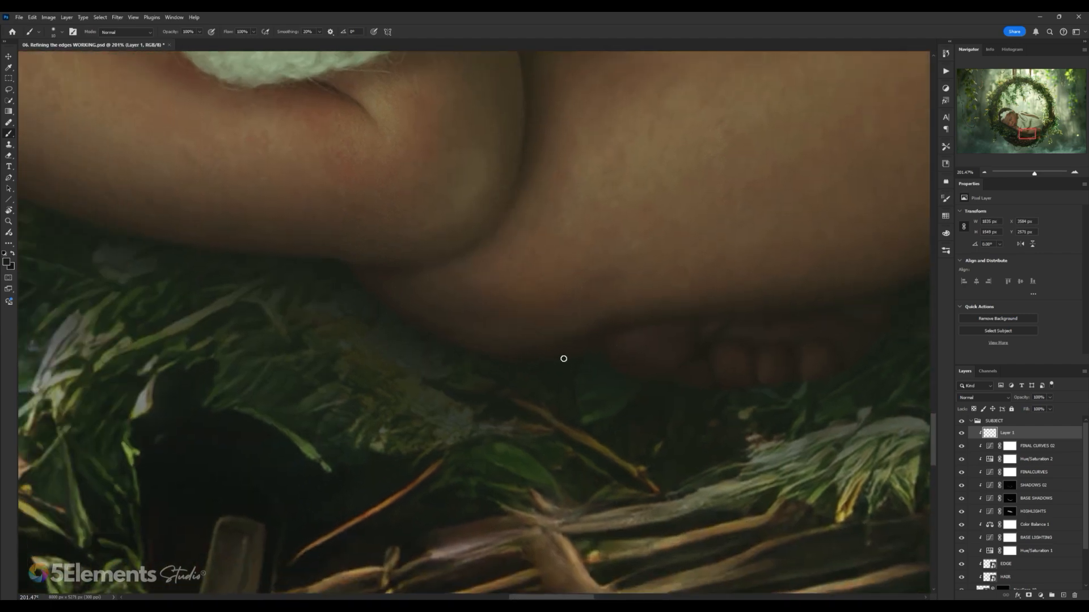
left_click_drag(470, 363, 537, 361)
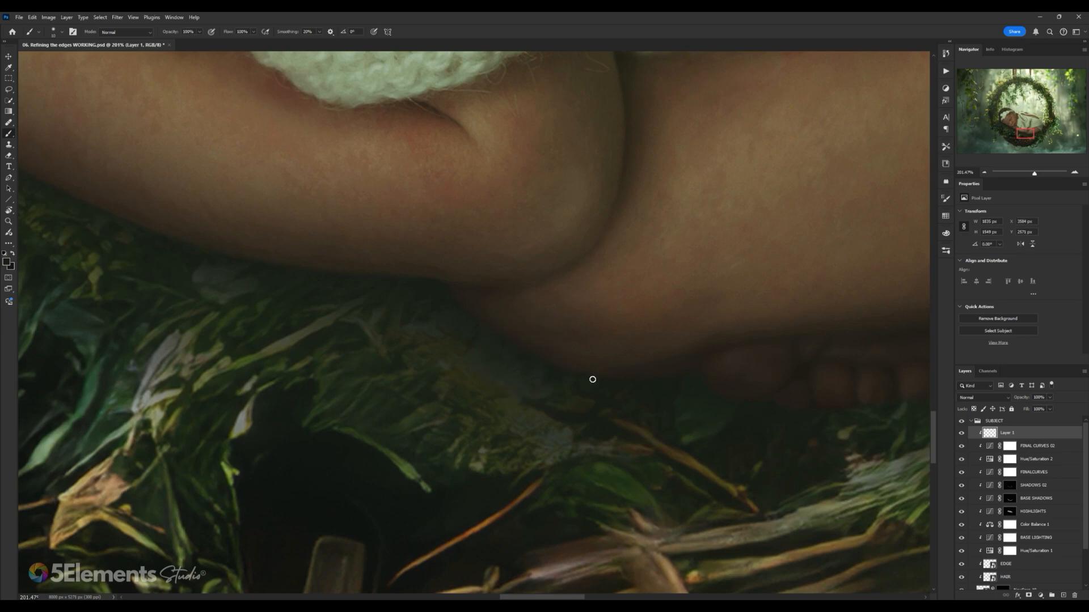
- Paint the dark contact shadow along the underside of the forearm up to the wrist, sampling the neighbouring leaf tones
scroll(603, 382, "down", 8)
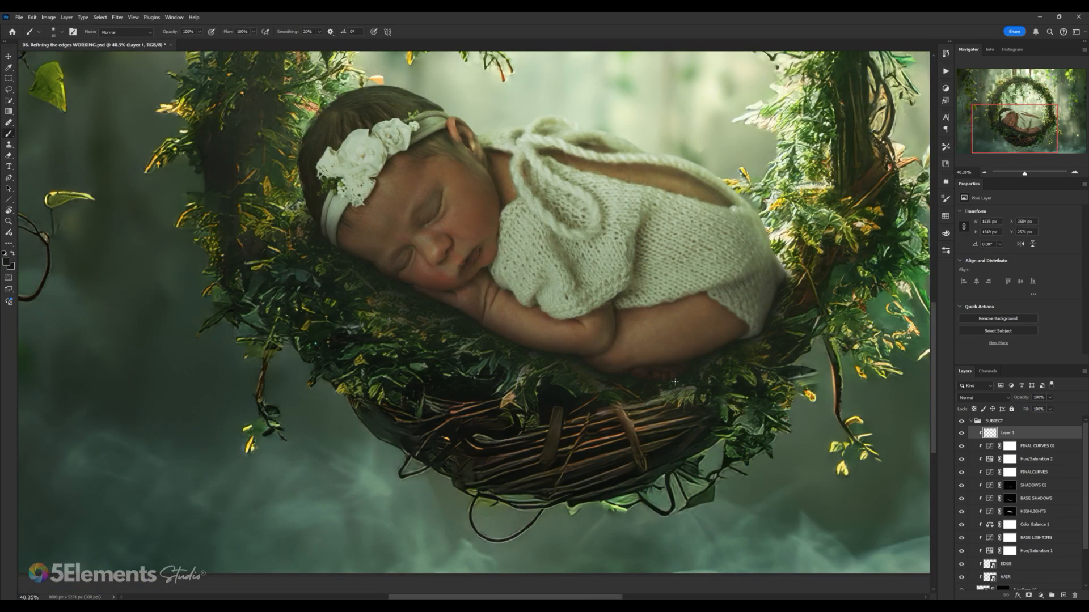
scroll(675, 381, "up", 7)
mouse_move(624, 408)
left_mouse_down()
mouse_move(692, 335)
mouse_move(689, 364)
left_mouse_up()
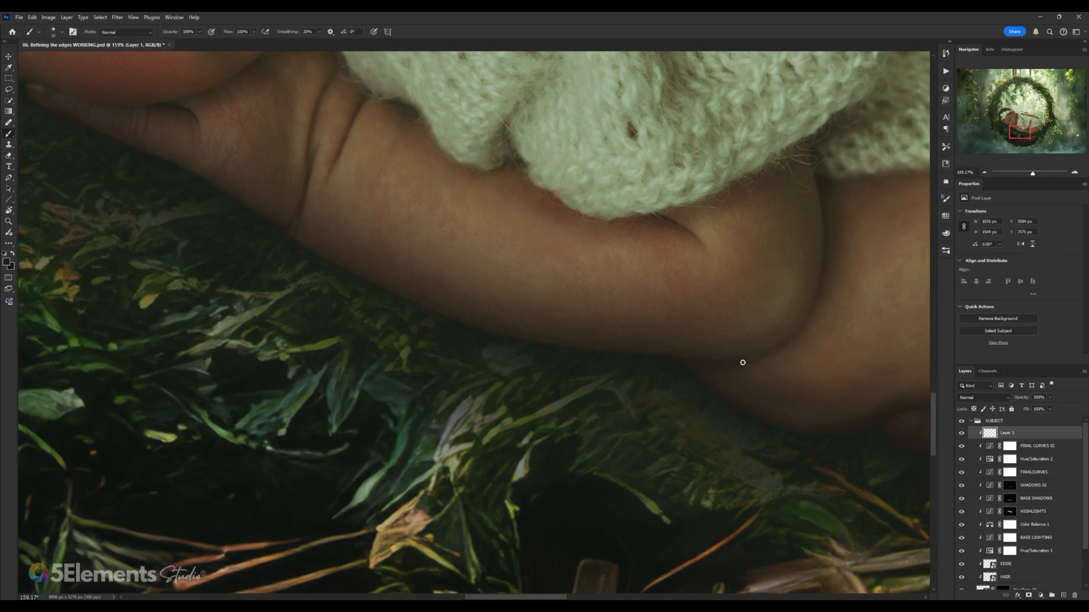
scroll(625, 323, "left", 5)
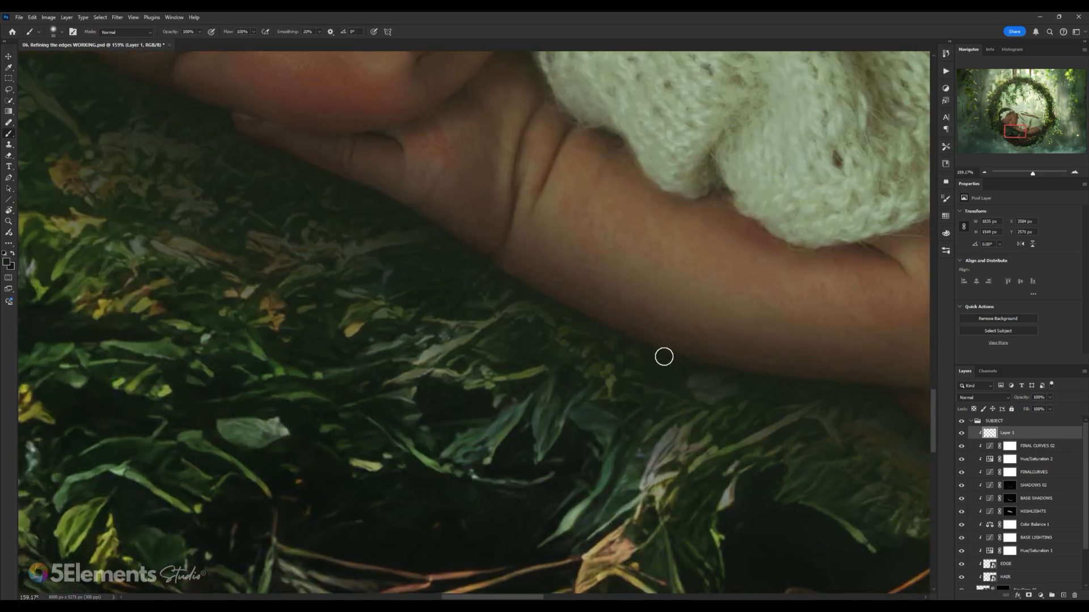
left_click_drag(667, 368, 686, 394)
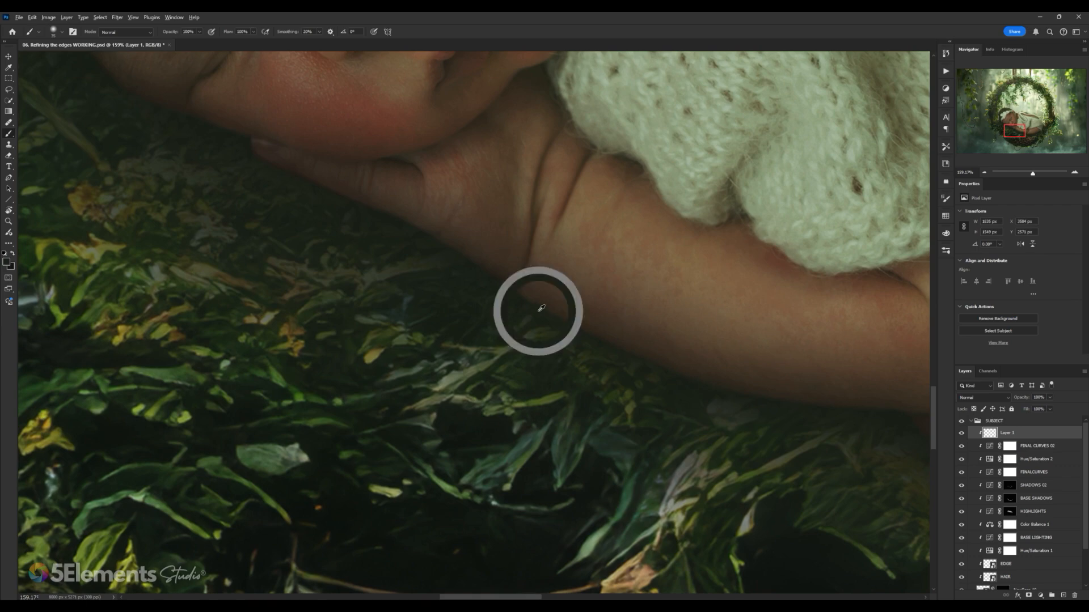
left_click_drag(545, 314, 647, 402)
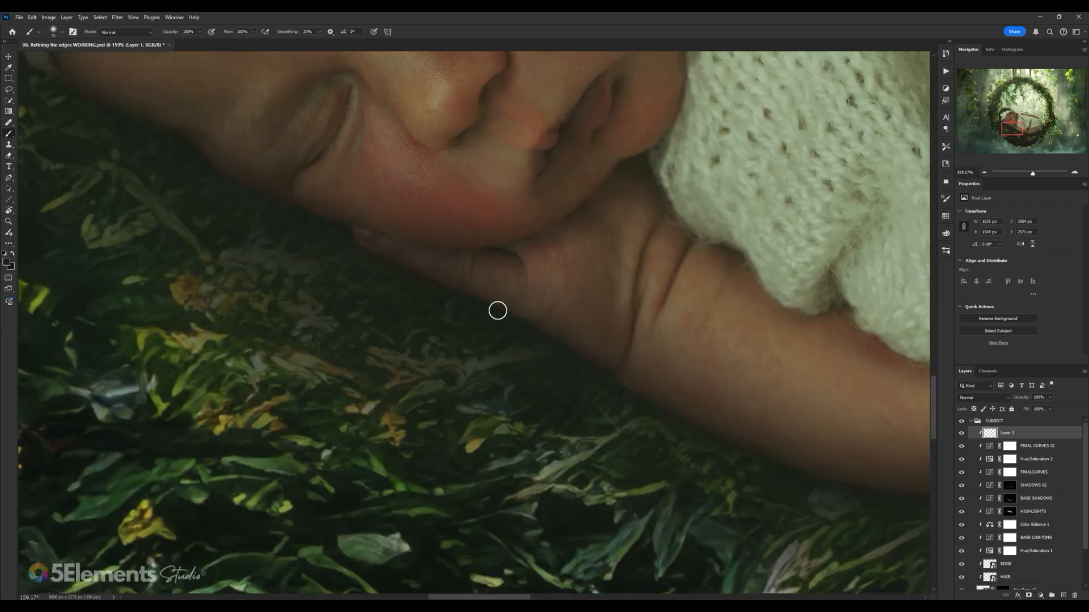
- Continue the dark shadow along the edges where the hand, cheek, forehead and headband rest on the leaves
left_click_drag(524, 343, 677, 456)
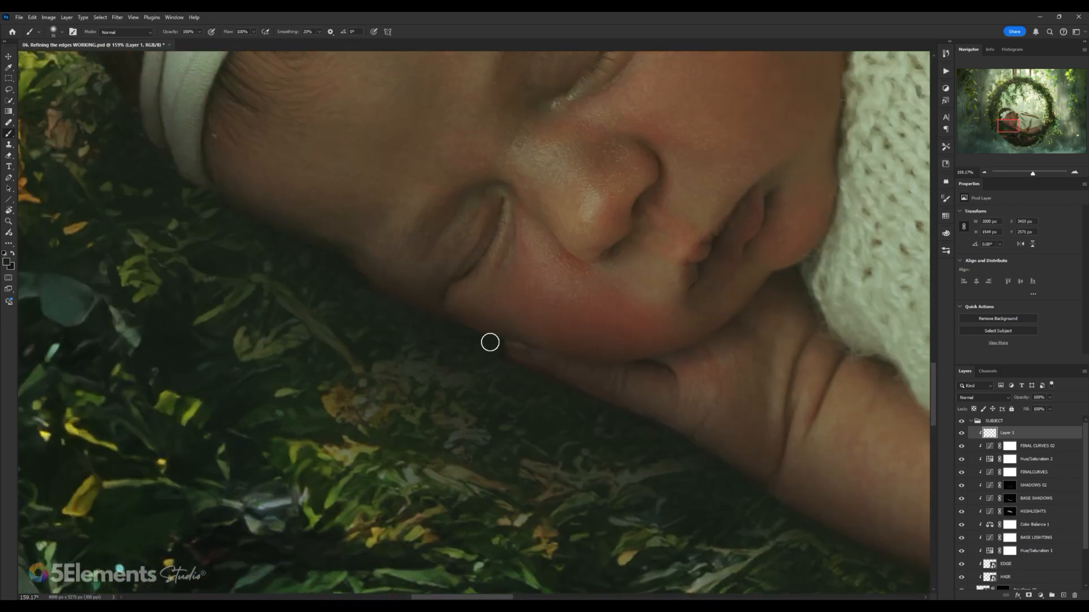
left_click_drag(358, 290, 415, 345)
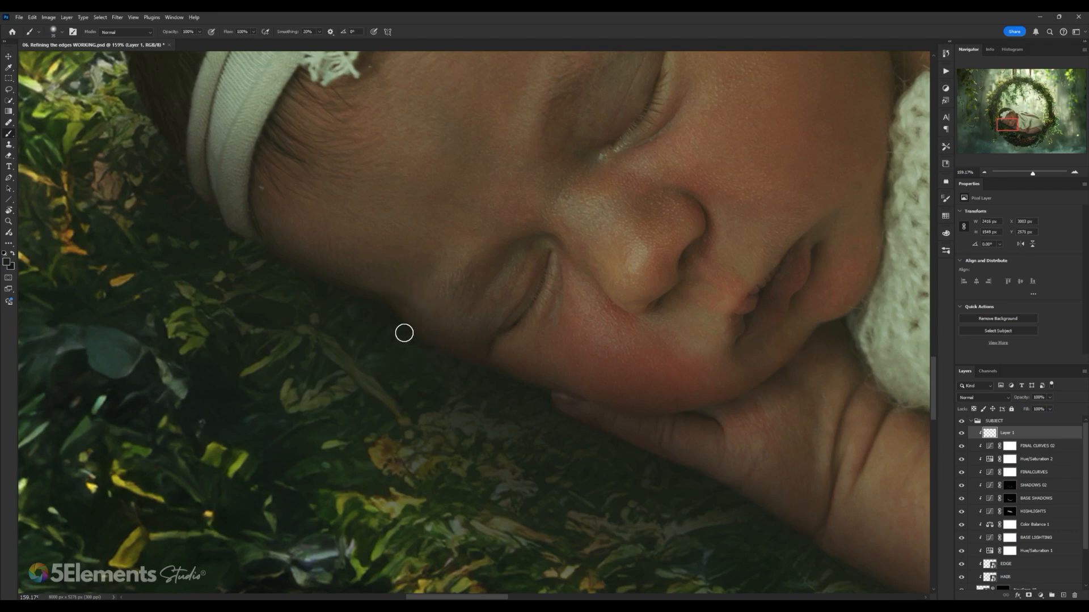
left_click_drag(564, 392, 535, 426)
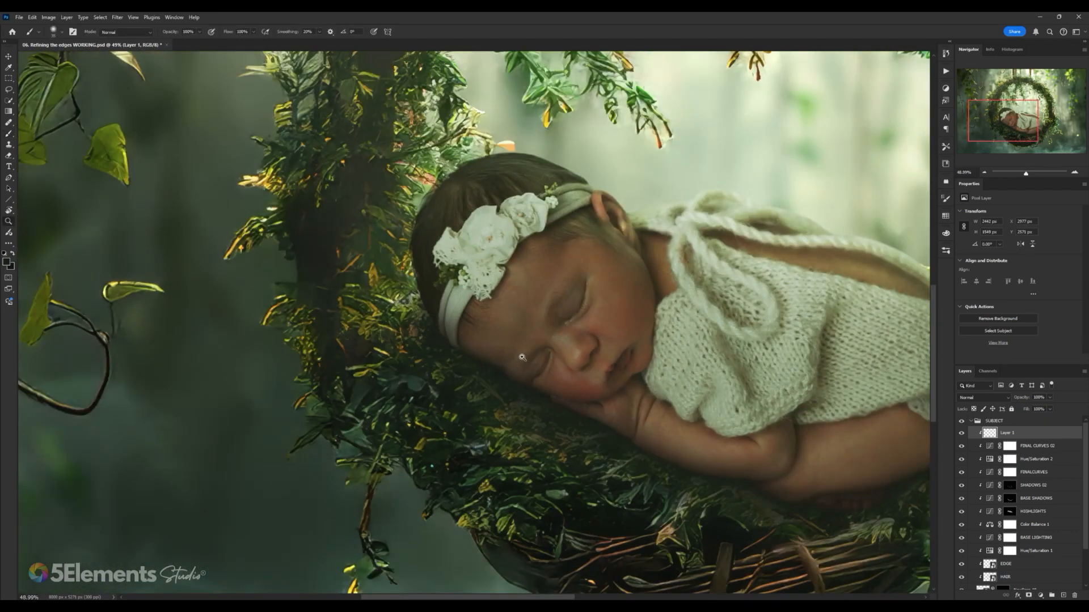
left_click_drag(520, 358, 573, 357)
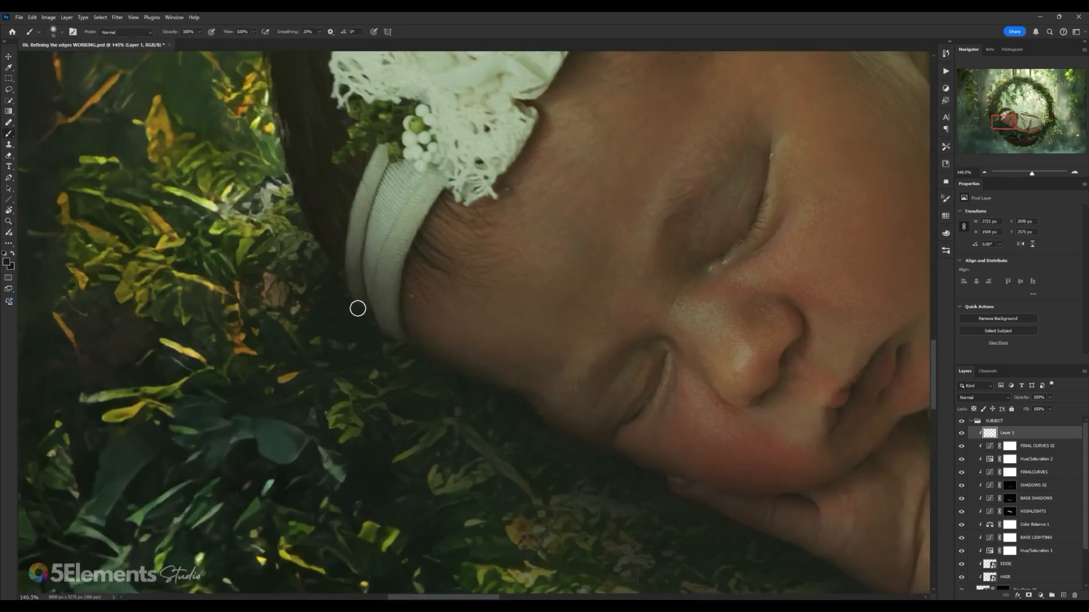
left_click_drag(358, 308, 404, 349)
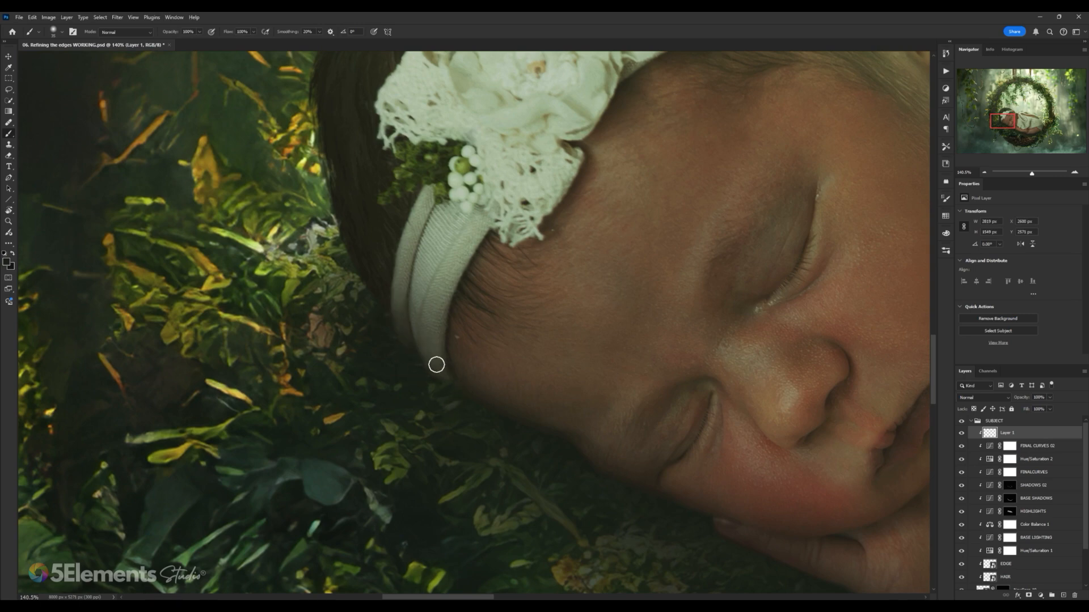
- Check the blended edges around the head and across the composition, and save the document
key("ctrl+0")
scroll(502, 423, "up", 5)
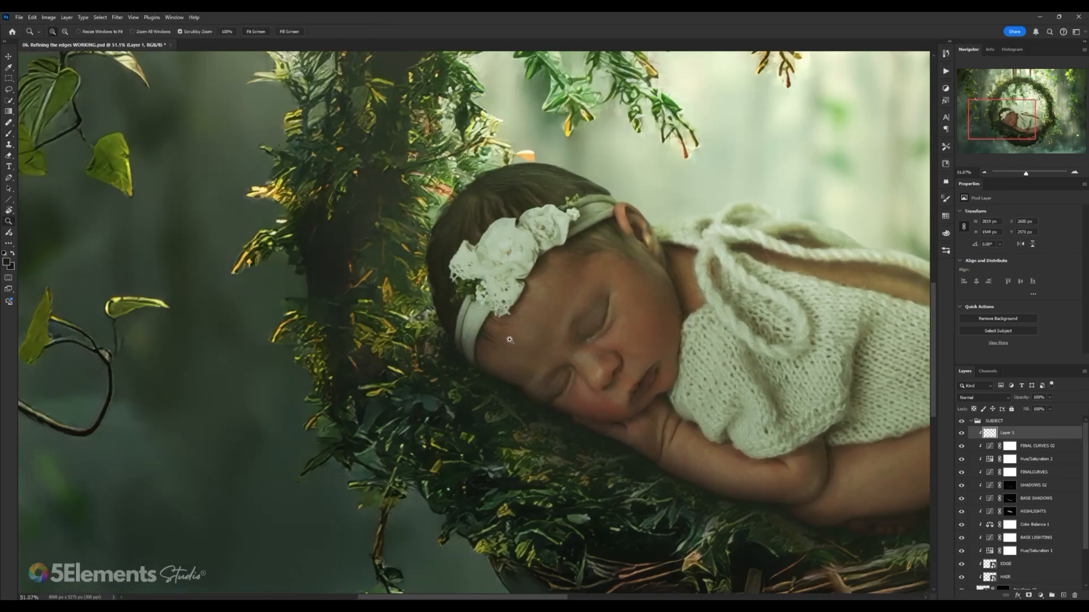
key("z")
scroll(501, 273, "down", 6)
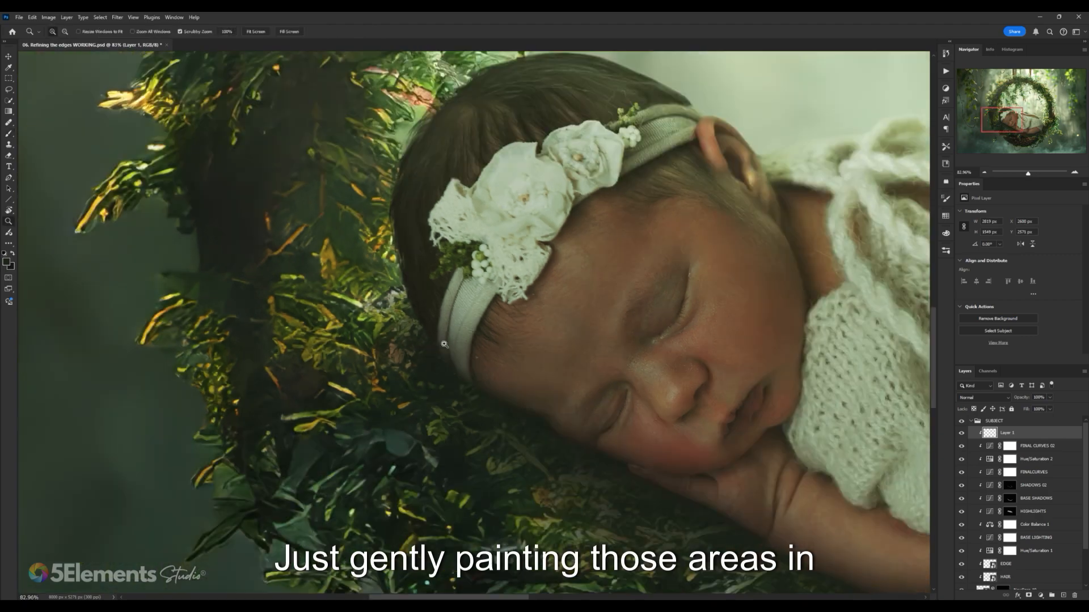
scroll(501, 272, "up", 5)
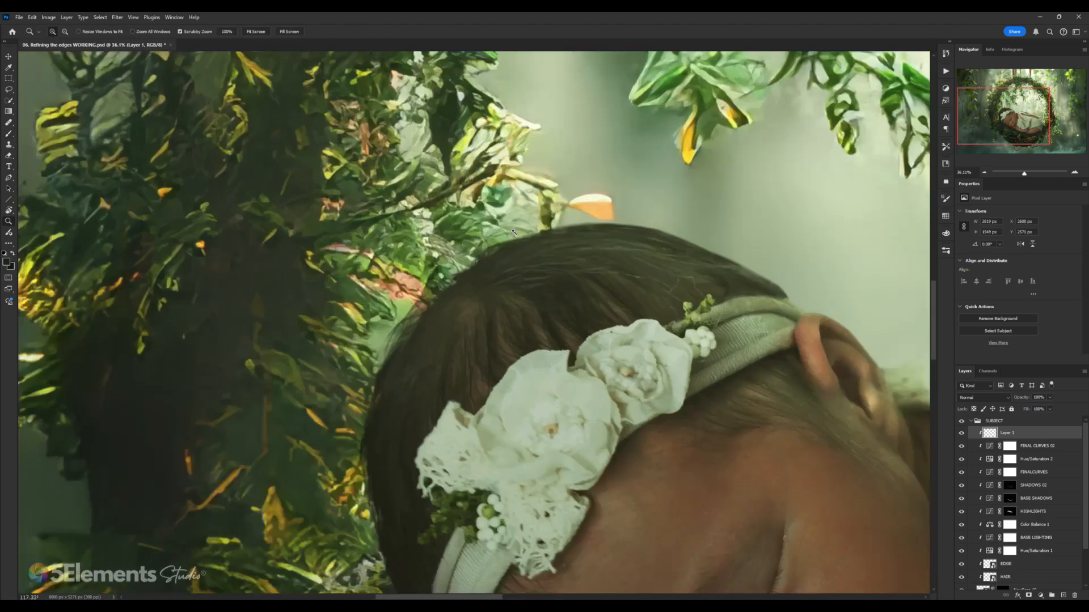
key("b")
scroll(529, 275, "down", 5)
scroll(507, 310, "down", 4)
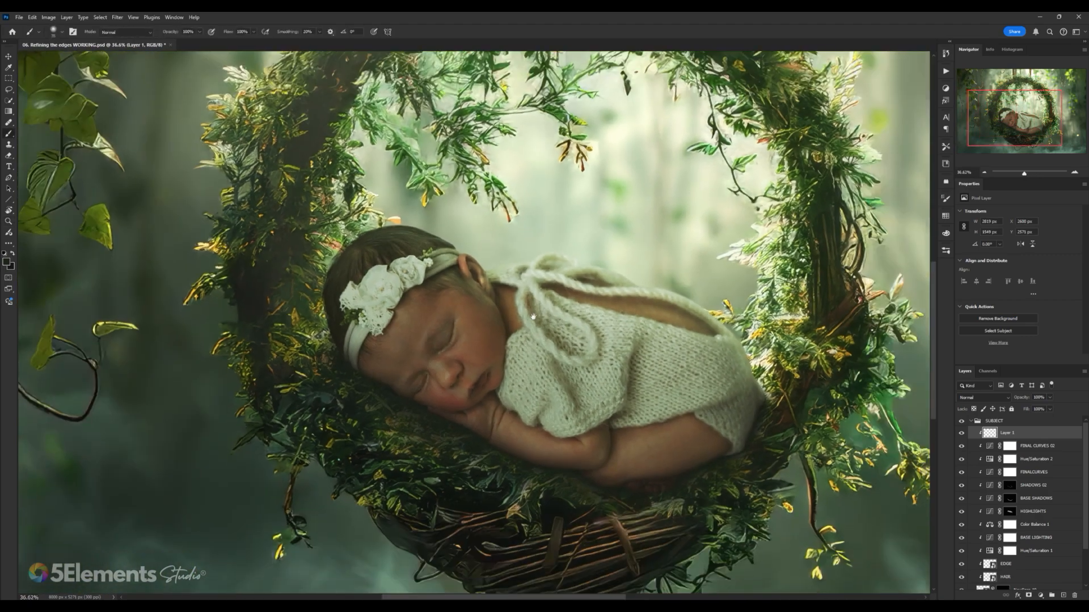
key("ctrl+s")
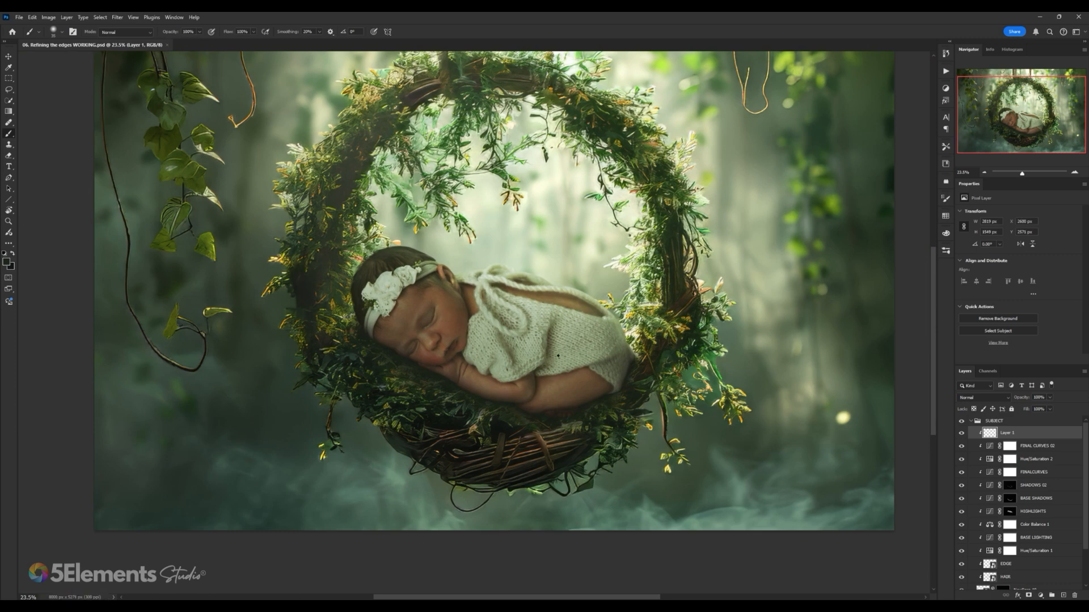
- Toggle the visibility of Layer 1 to compare the subject's edges with and without the painted refinements
scroll(552, 360, "up", 4)
scroll(977, 526, "down", 1)
scroll(977, 526, "down", 1)
scroll(539, 312, "up", 1)
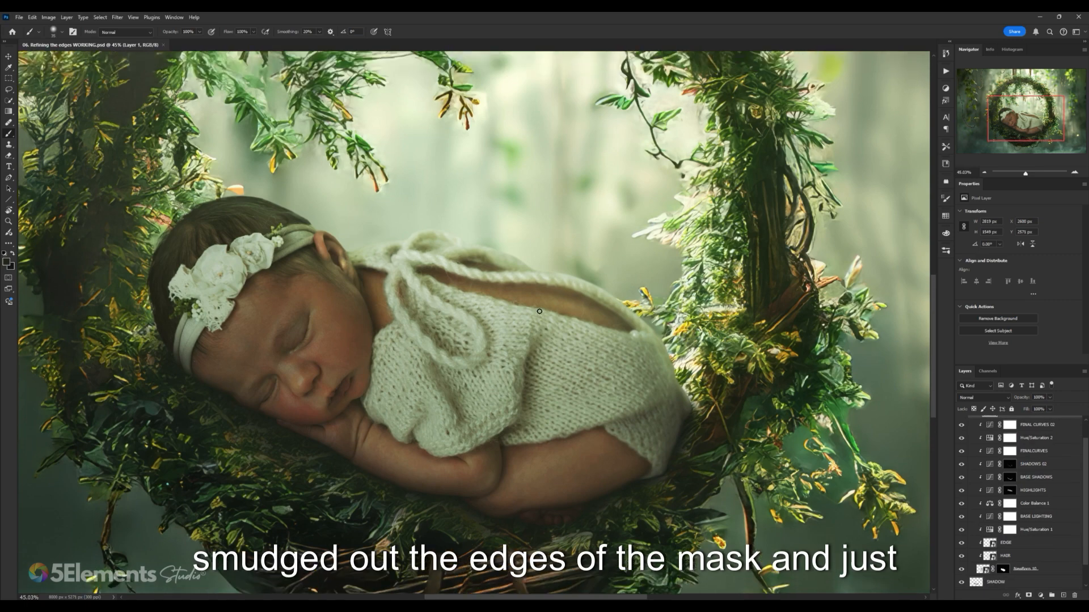
scroll(496, 447, "up", 2)
scroll(965, 433, "up", 2)
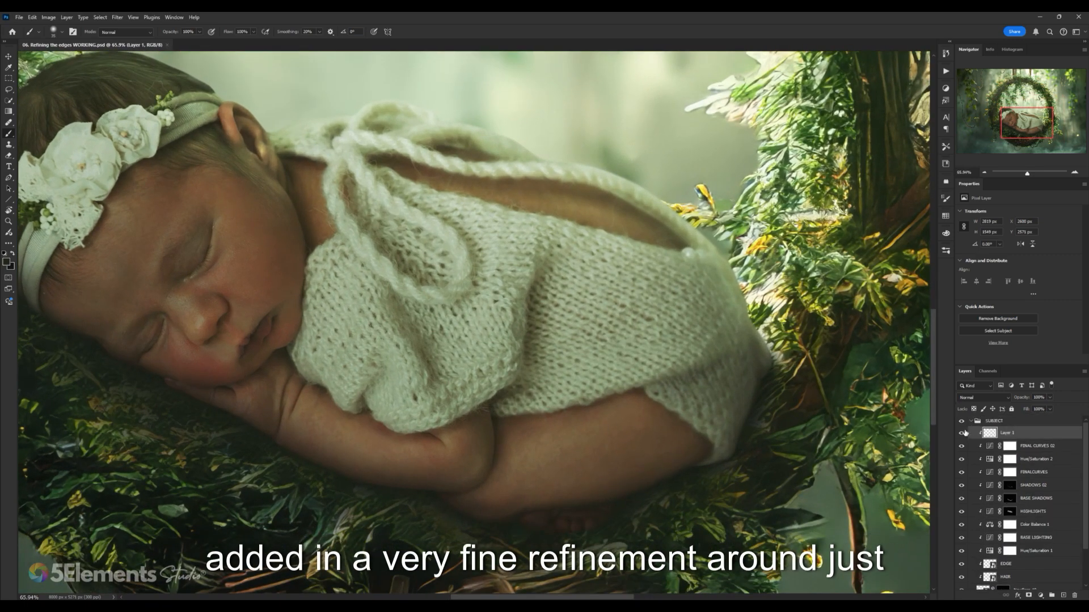
scroll(790, 411, "down", 1)
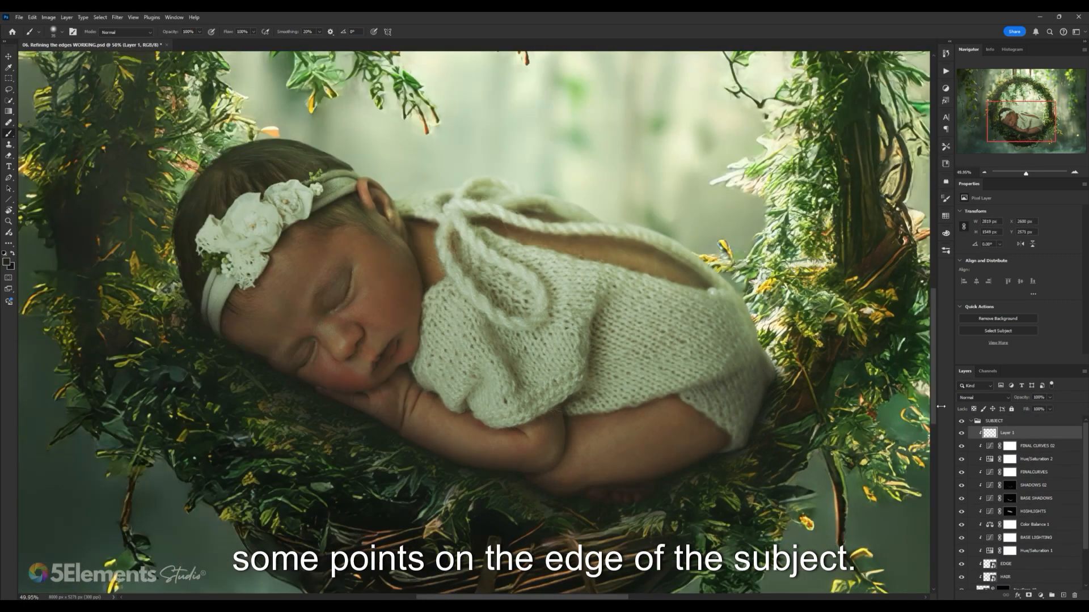
left_click(960, 434)
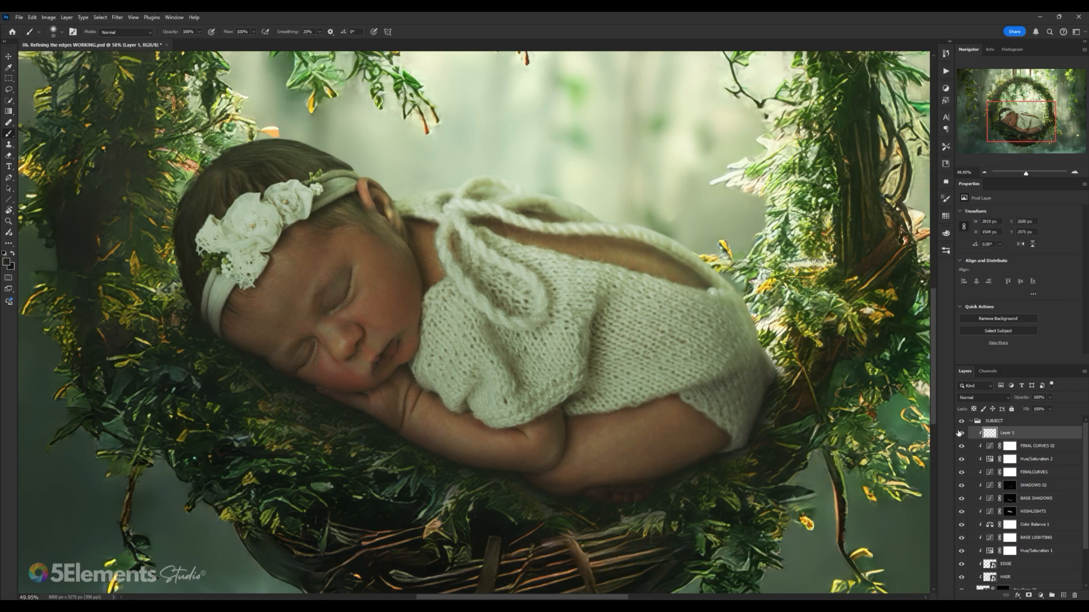
- Examine the arm, legs, back and full composition to judge how the newborn's edges sit in the nest
scroll(537, 393, "down", 3)
scroll(537, 393, "up", 4)
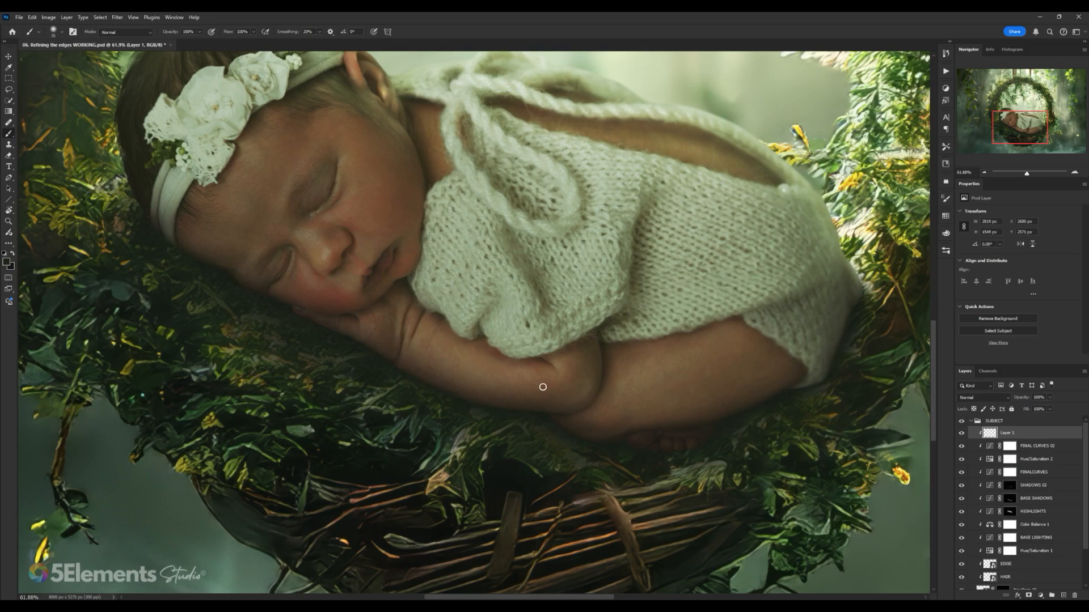
left_click_drag(543, 387, 613, 445)
scroll(613, 445, "down", 4)
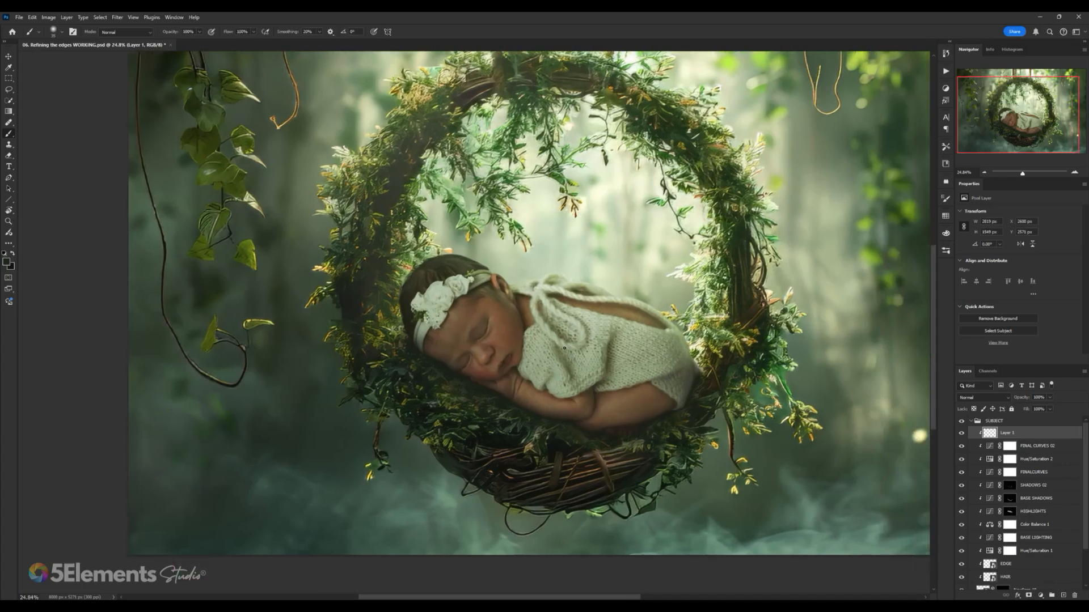
scroll(549, 314, "up", 3)
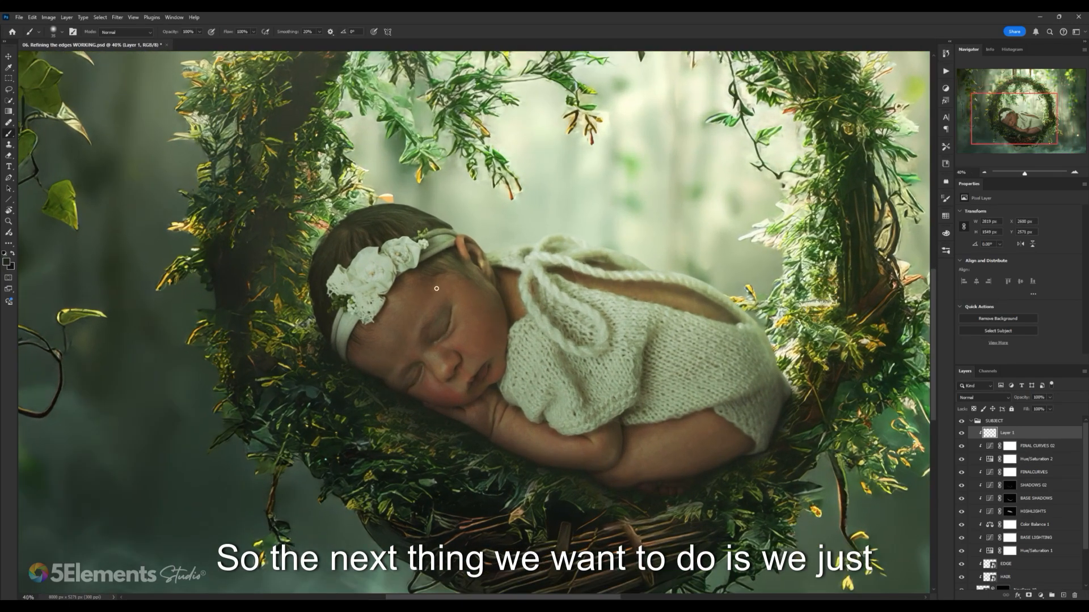
scroll(591, 325, "down", 2)
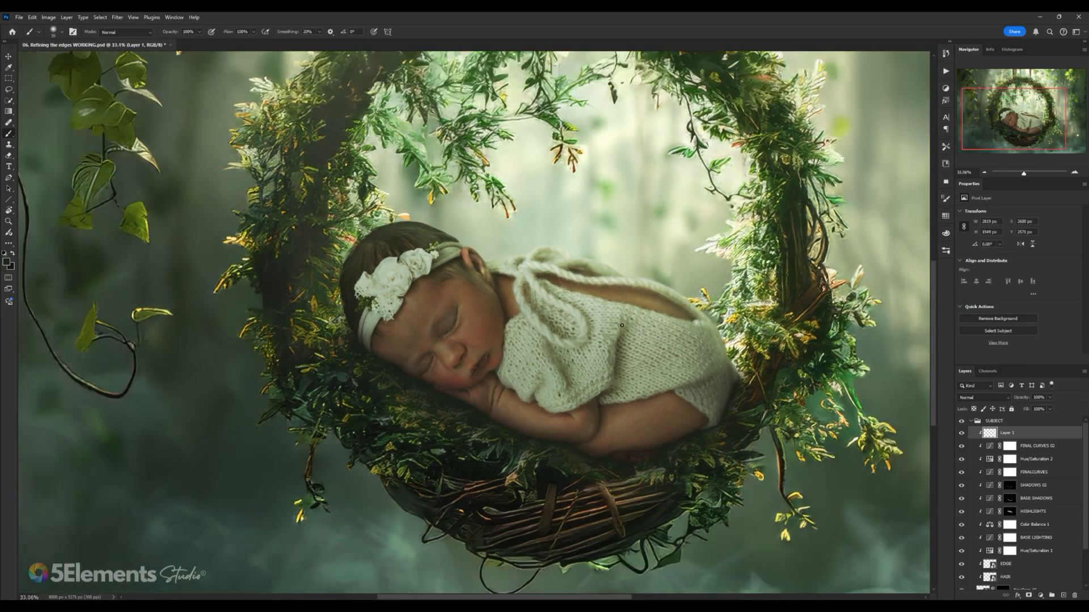
scroll(508, 276, "up", 4)
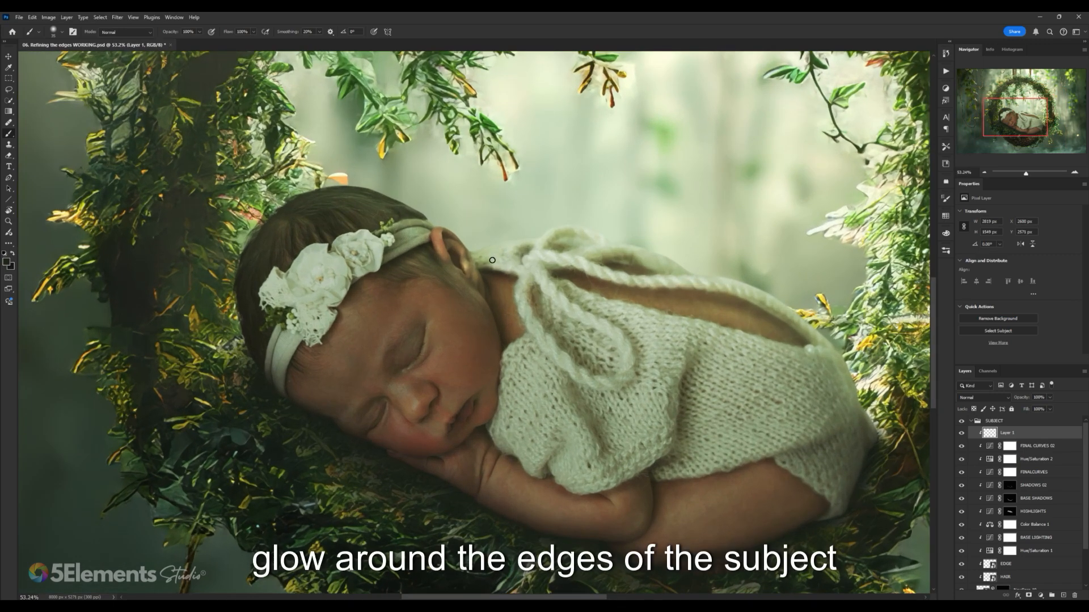
scroll(513, 285, "down", 2)
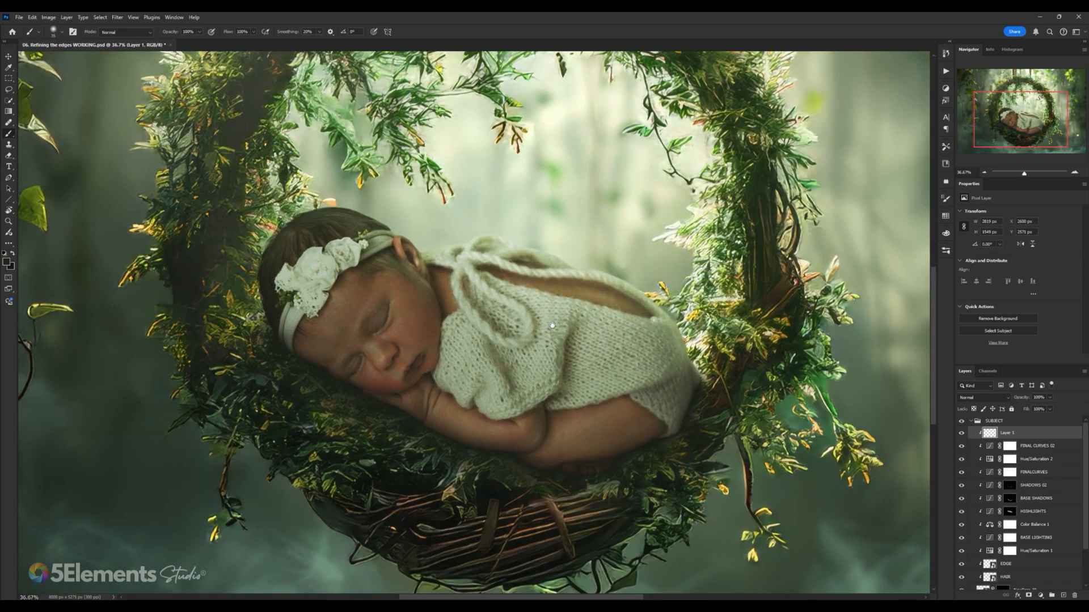
left_click_drag(552, 325, 610, 308)
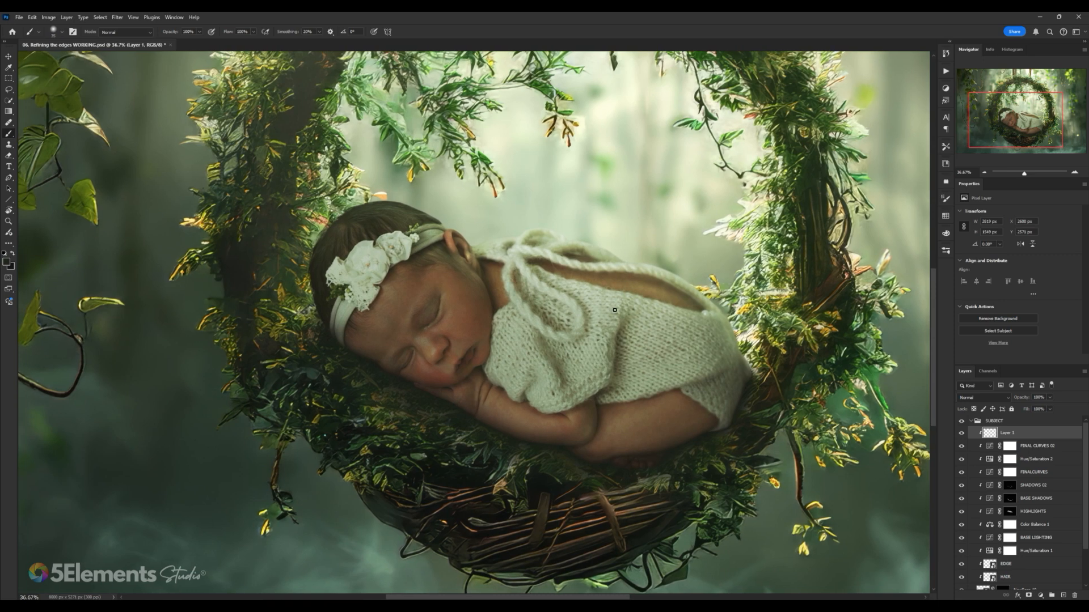
- Rename the painted refinements layer as EDGE 01 and add a new layer clipped above it
left_click(989, 448)
left_click(990, 434)
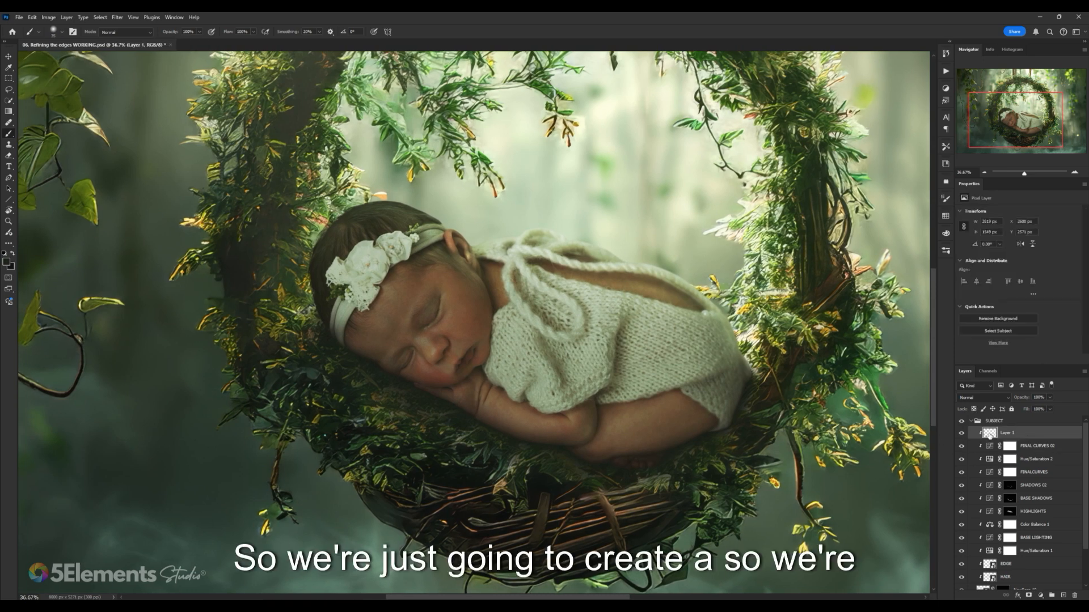
double_click(1008, 434)
type("E")
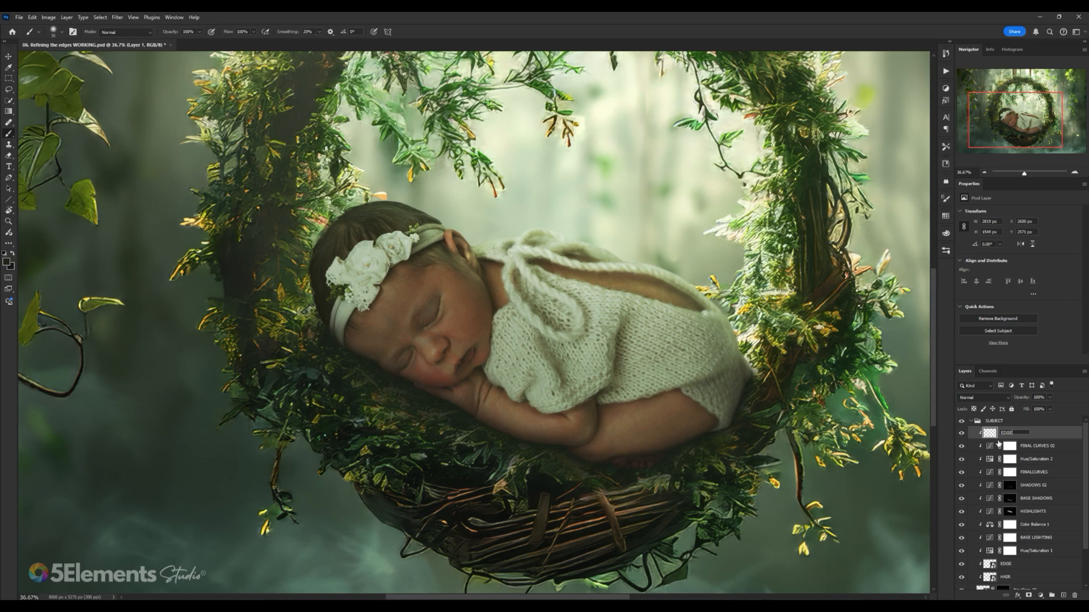
type("DGHE 01")
key("Return")
left_click(1064, 596)
key("ctrl+alt+g")
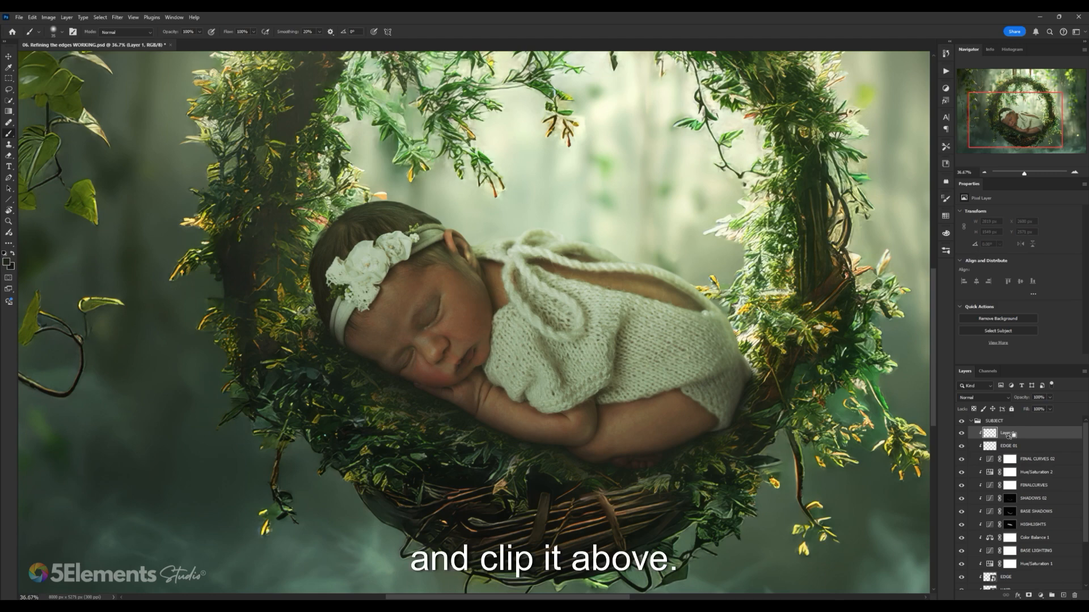
- Examine the head, back and surrounding nest to judge where the backlight should spill over the newborn's edges
scroll(502, 241, "down", 3)
scroll(398, 273, "up", 3)
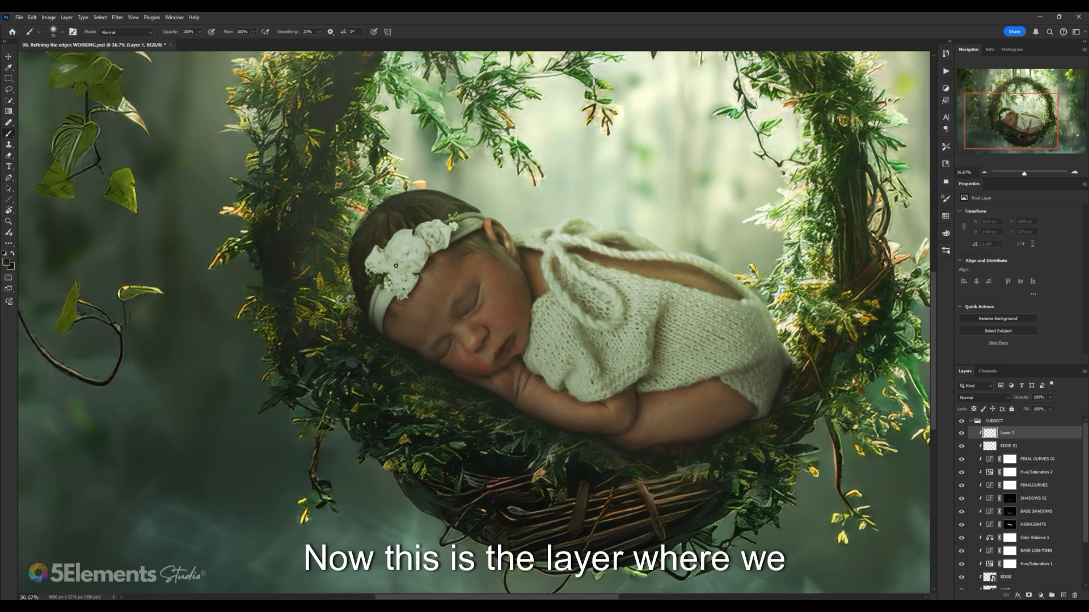
scroll(396, 266, "down", 2)
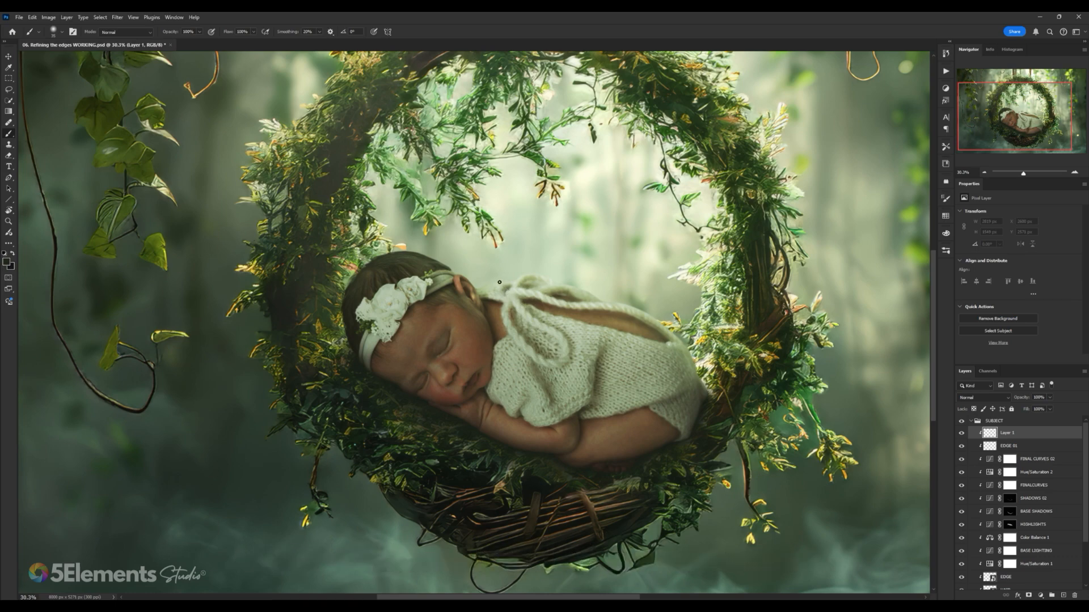
scroll(355, 292, "up", 7)
left_click_drag(348, 326, 435, 333)
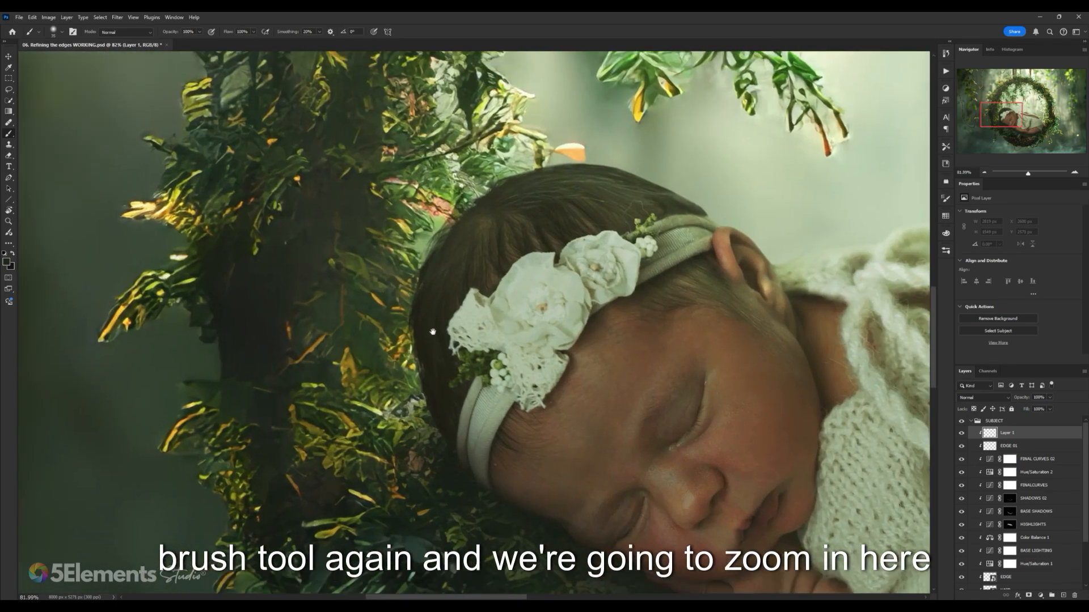
scroll(436, 331, "down", 5)
scroll(447, 322, "down", 1)
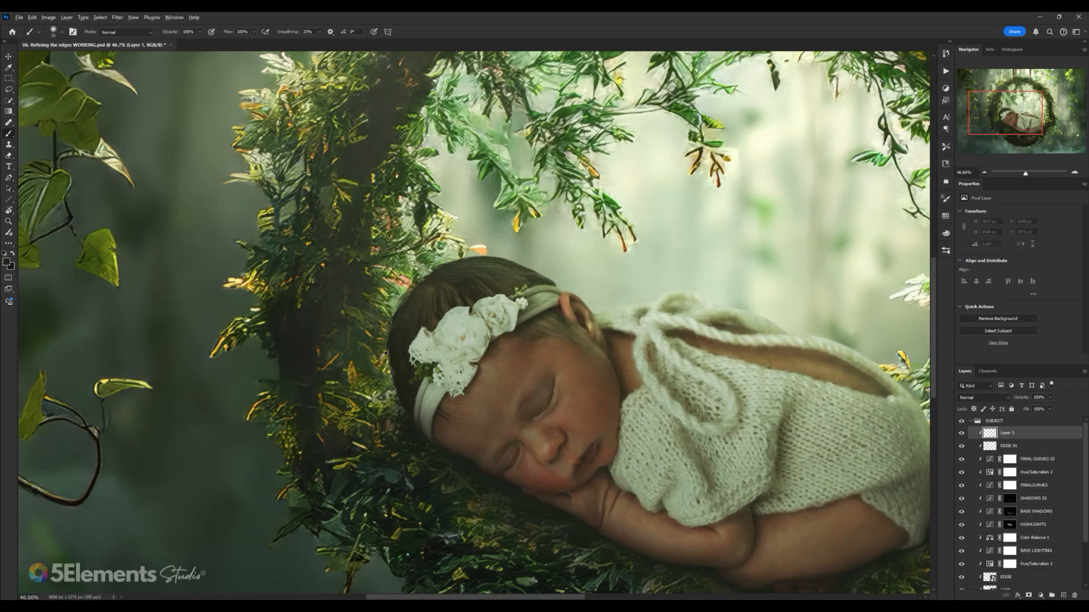
scroll(437, 271, "up", 2)
scroll(442, 292, "down", 3)
scroll(442, 292, "down", 3)
scroll(471, 272, "up", 2)
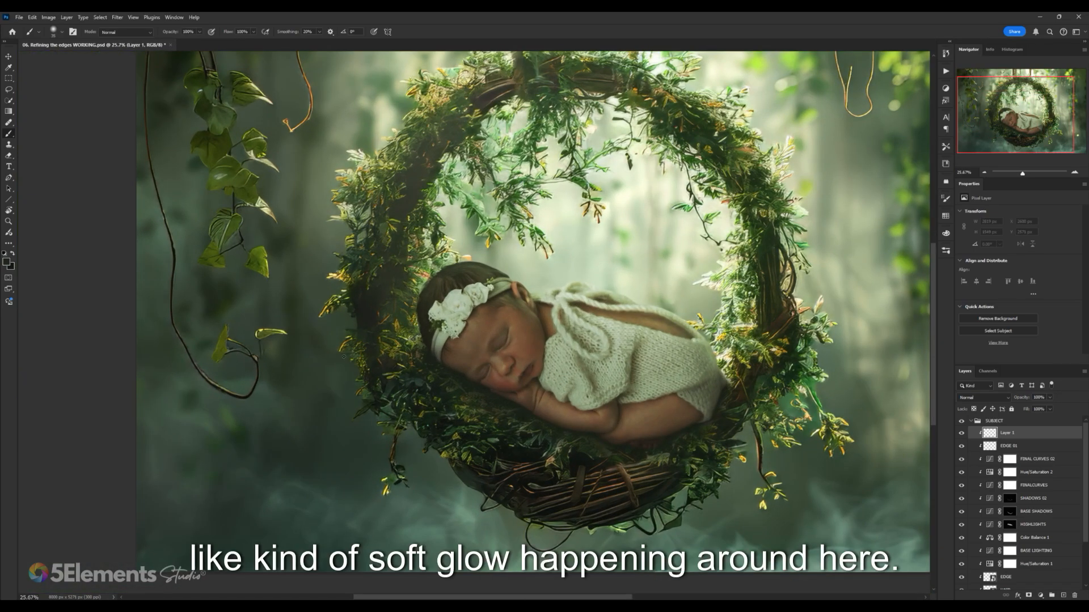
scroll(457, 270, "up", 2)
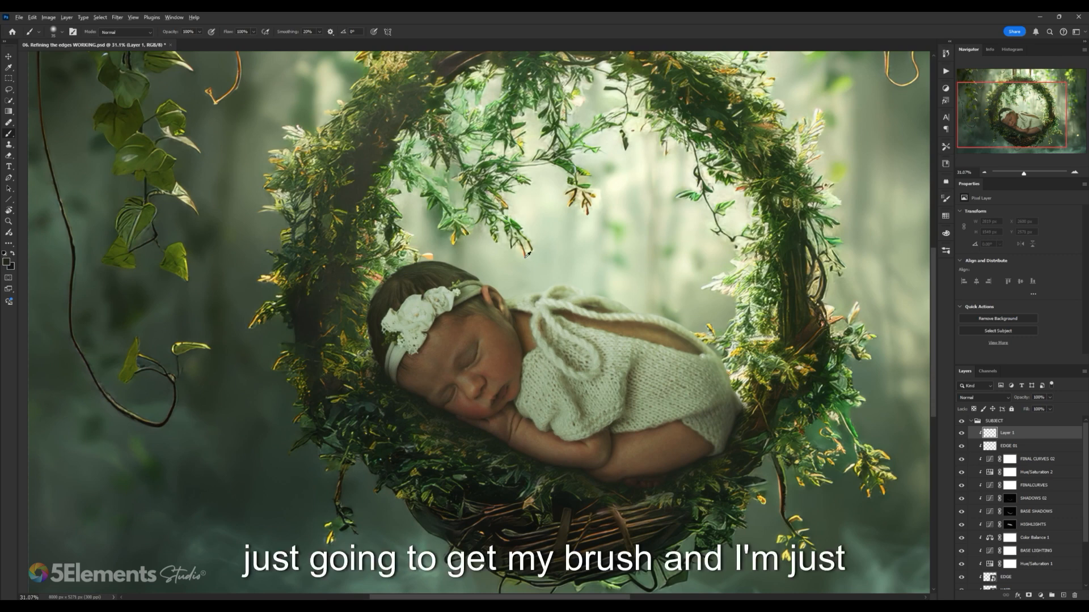
- Enlarge the brush, sample the pale background beside the head, and softly paint a glow over the top edge of the hair
mouse_move(499, 255)
left_mouse_down()
mouse_move(461, 251)
mouse_move(476, 259)
mouse_move(553, 209)
mouse_move(549, 182)
mouse_move(494, 261)
mouse_move(400, 283)
mouse_move(349, 320)
mouse_move(474, 264)
left_mouse_up()
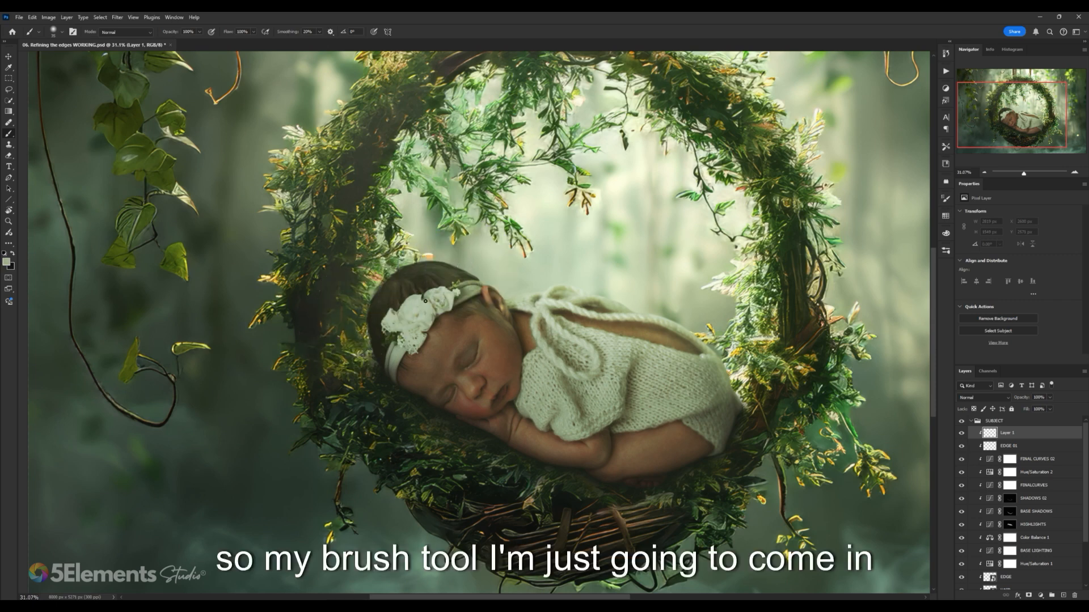
key("bracketright")
key("bracketright")
key("bracketright")
key("bracketright")
key("bracketright")
key("bracketright")
key("bracketright")
key("bracketright")
key("bracketright")
key("bracketright")
key("bracketright")
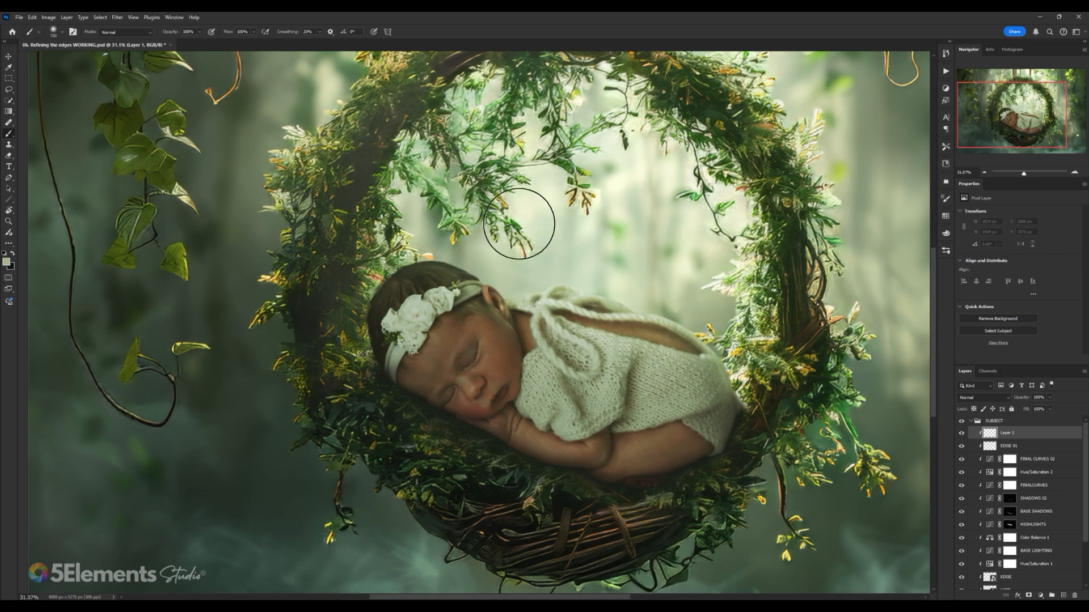
scroll(482, 267, "up", 5)
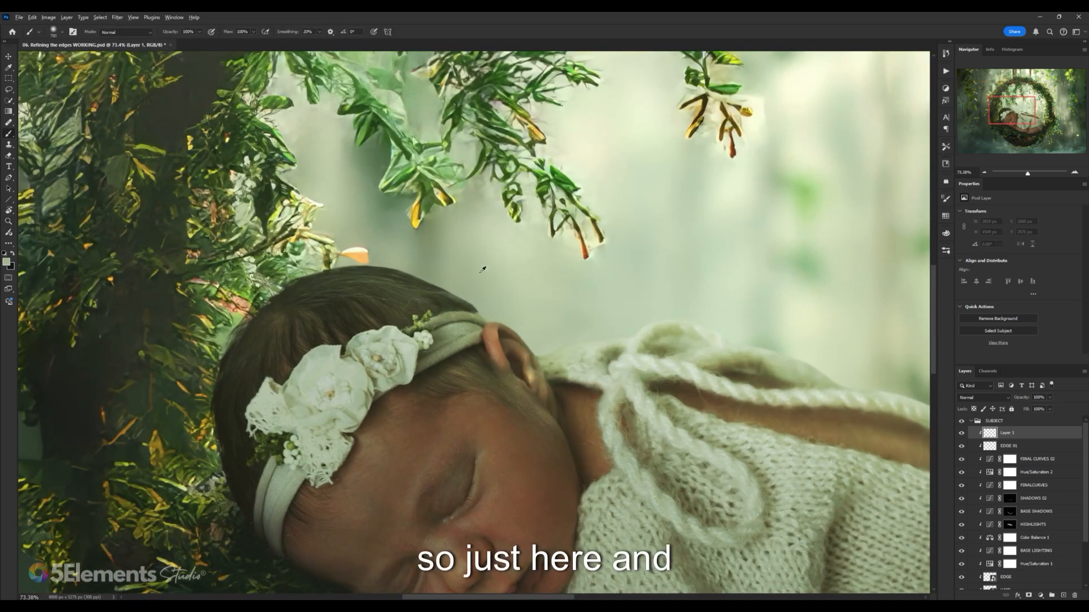
left_click(479, 264, "alt")
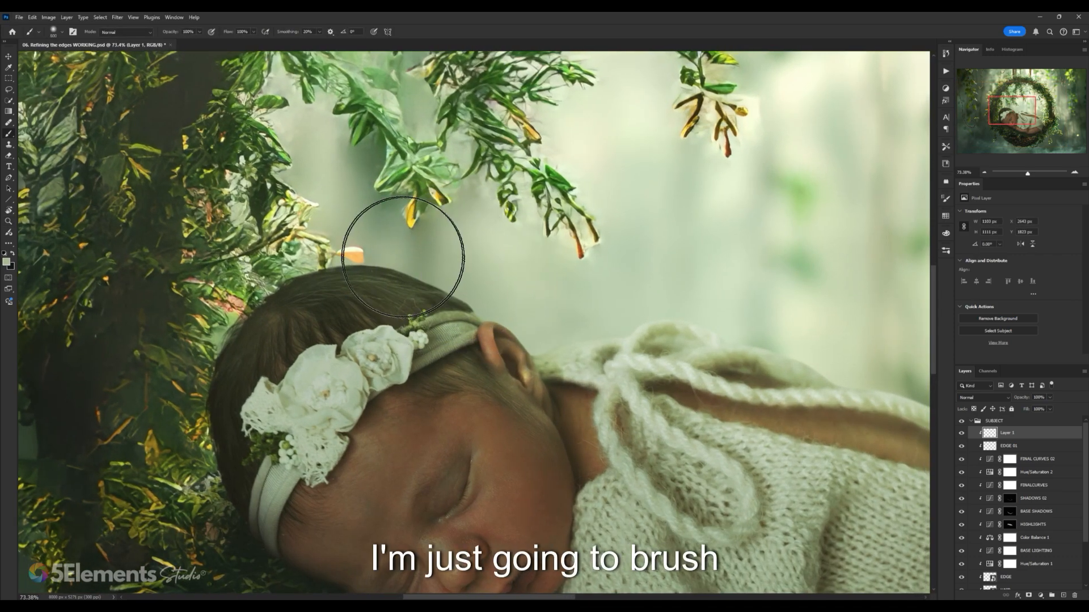
left_click_drag(403, 258, 440, 267)
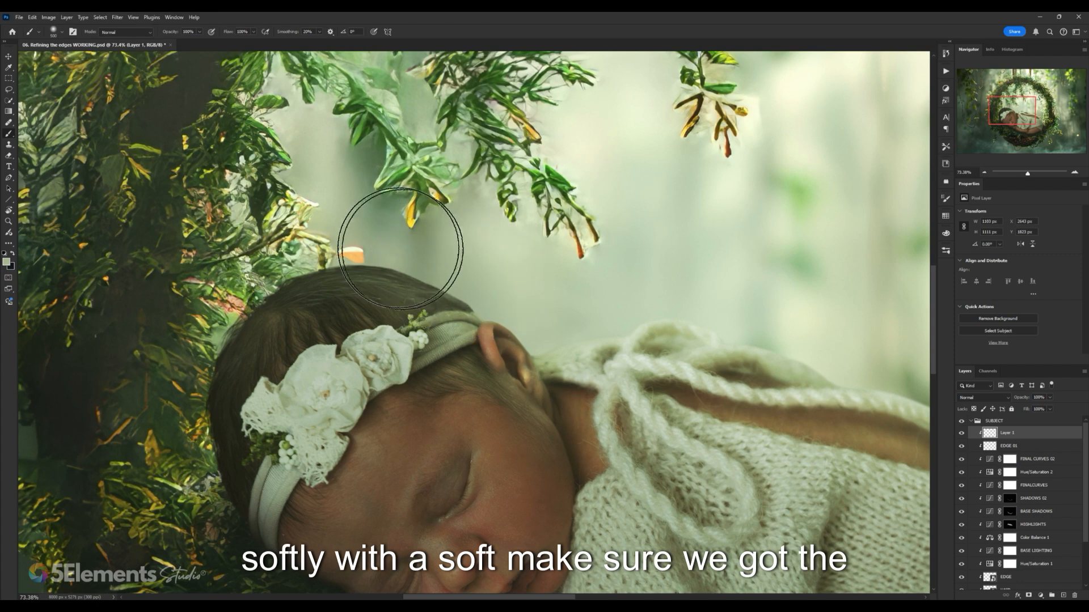
right_click(417, 250)
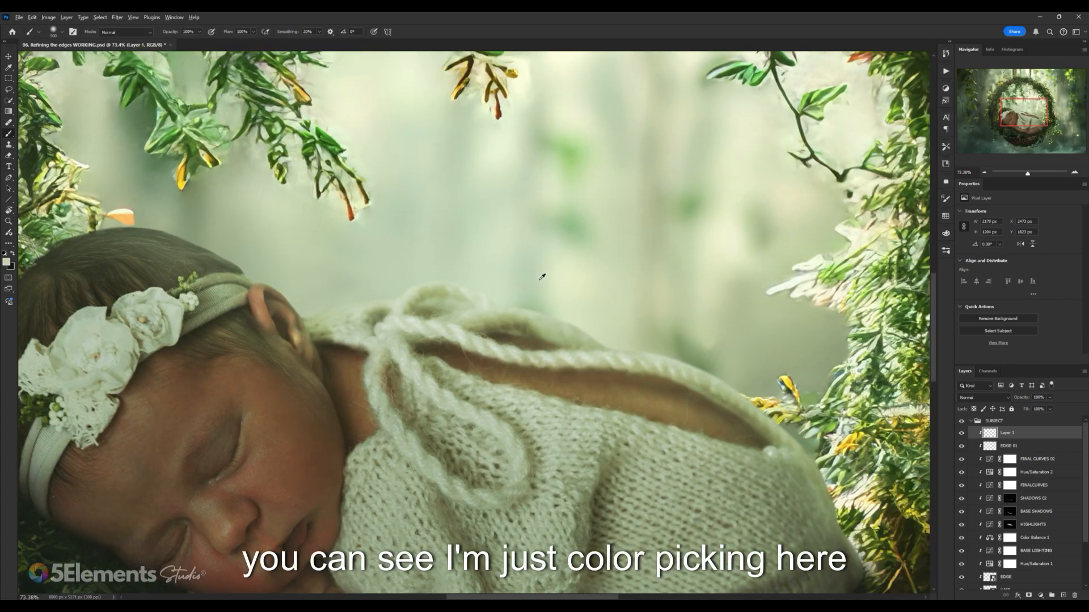
- Sample the pale green background above the back and brush a soft glow along the outfit's upper edge towards the leaves
left_click(554, 275, "alt")
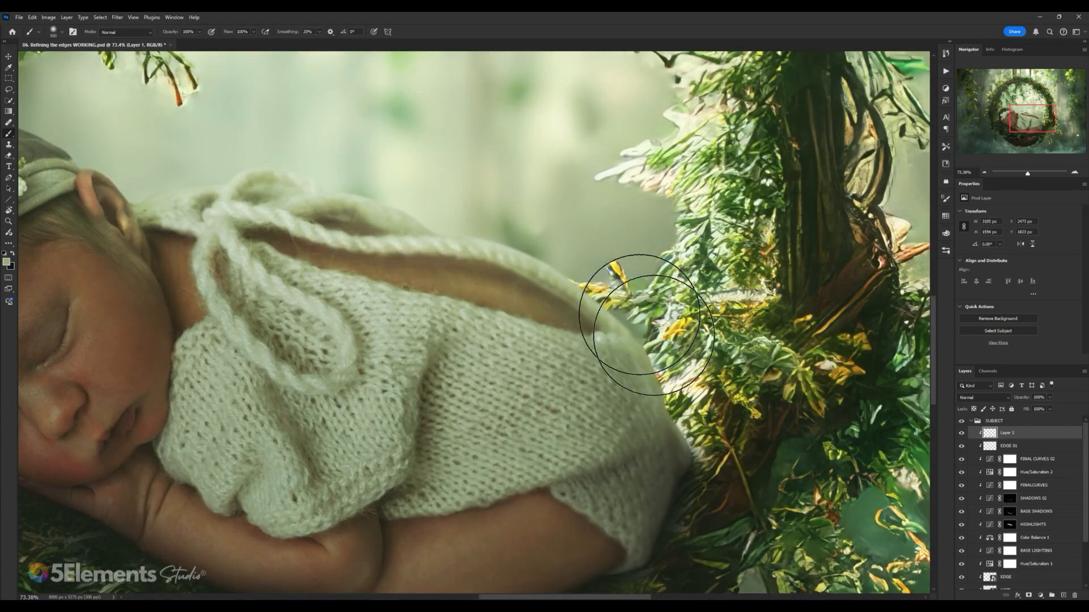
left_click_drag(646, 325, 685, 392)
mouse_move(674, 346)
left_mouse_down()
mouse_move(657, 371)
mouse_move(729, 369)
left_mouse_up()
left_click_drag(654, 328, 639, 306)
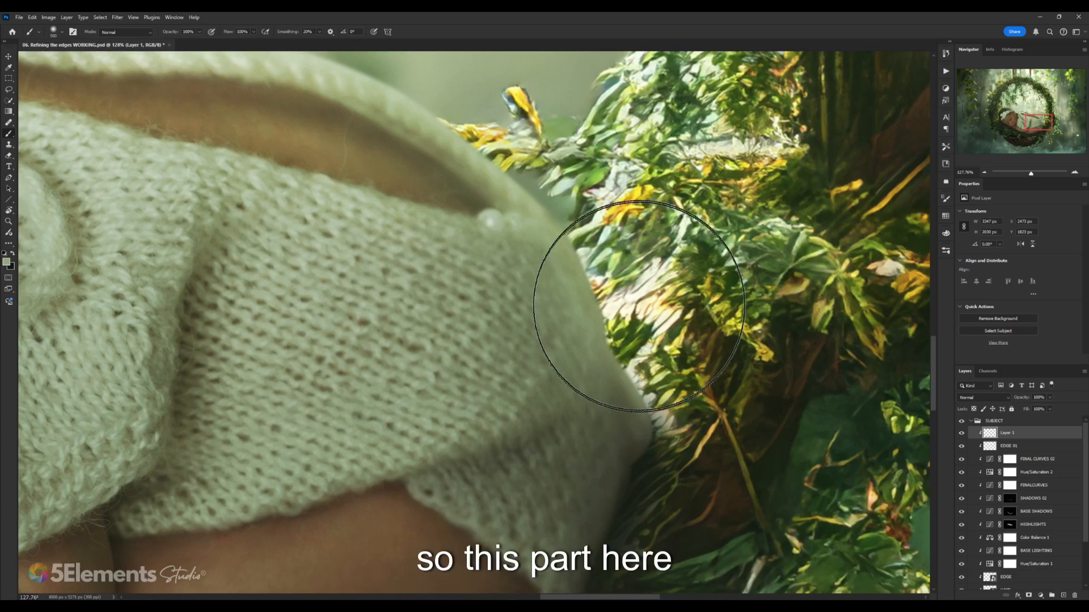
mouse_move(609, 272)
left_mouse_down()
mouse_move(572, 274)
mouse_move(633, 293)
left_mouse_up()
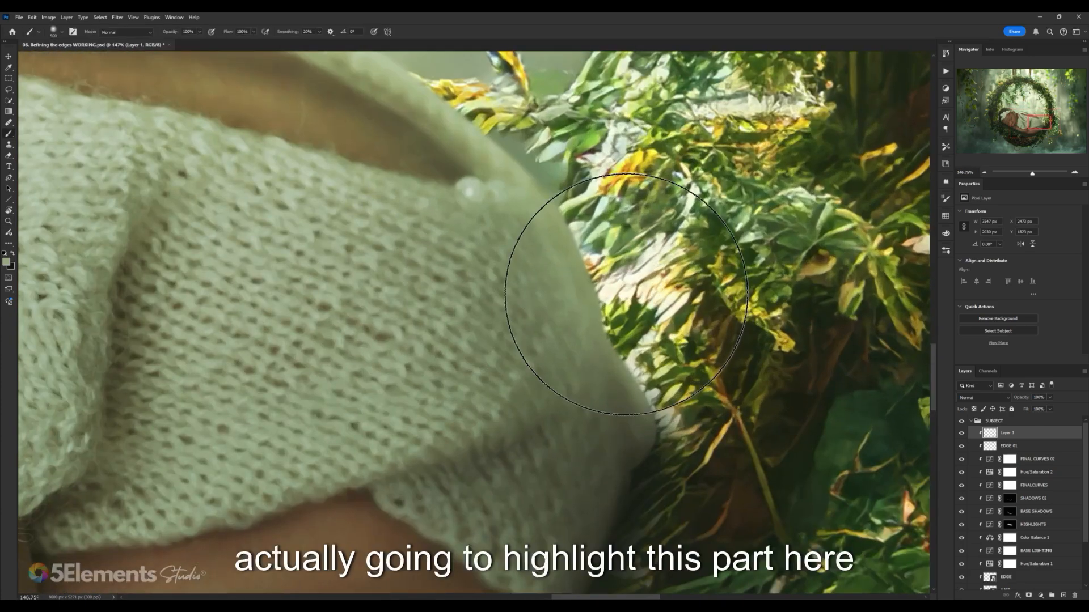
- Sample the bright cream leaf highlight and gently paint it along the adjacent outfit edge with a smaller brush
left_click(643, 274, "alt")
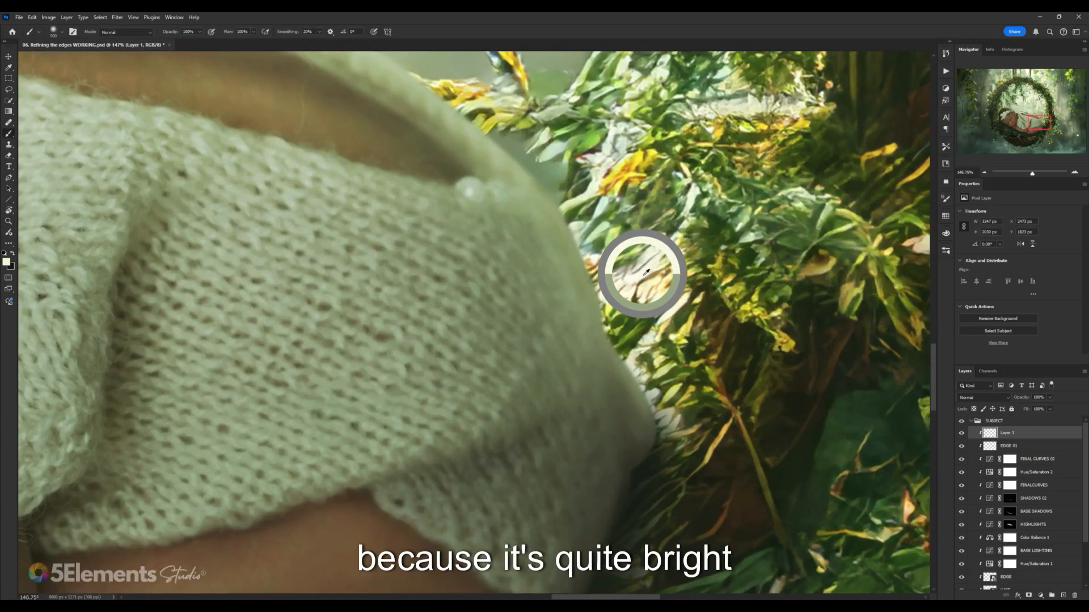
left_click_drag(648, 273, 624, 271)
key("bracketleft")
key("bracketleft")
key("bracketleft")
key("bracketleft")
key("bracketleft")
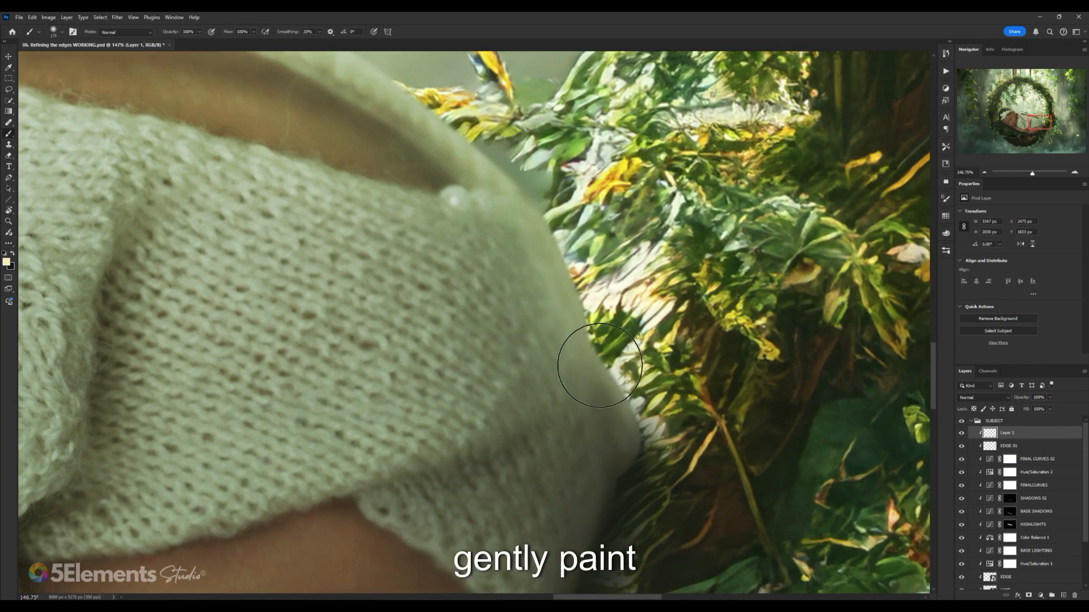
key("bracketleft")
key("bracketleft")
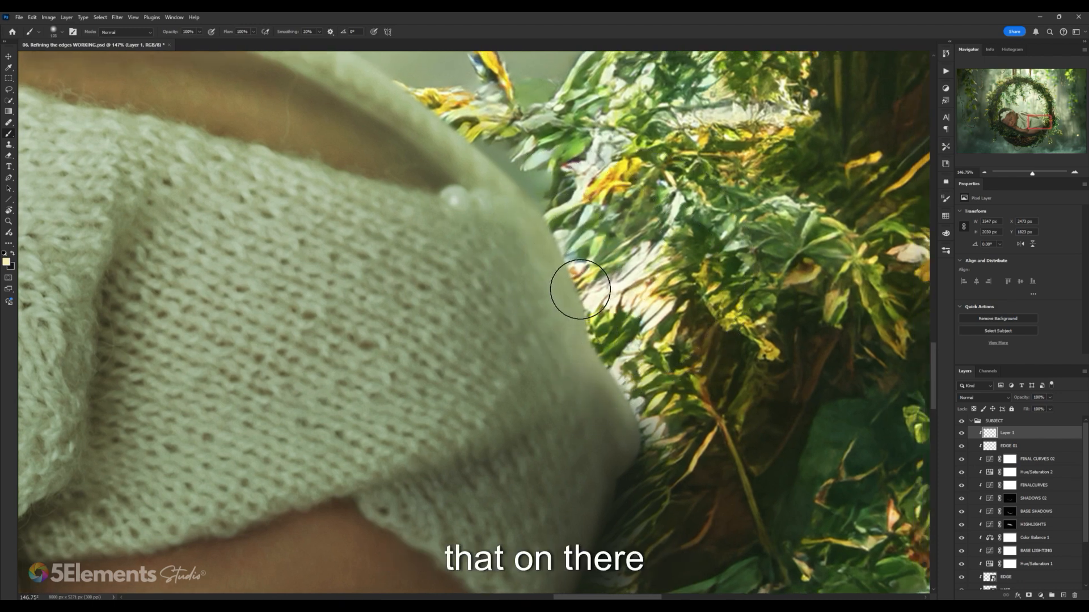
- Enlarge the brush and spread a wider soft glow over the outfit's rear edge beside the bright leaves
key("bracketright")
key("bracketright")
key("bracketright")
key("bracketright")
key("bracketright")
key("bracketright")
key("bracketright")
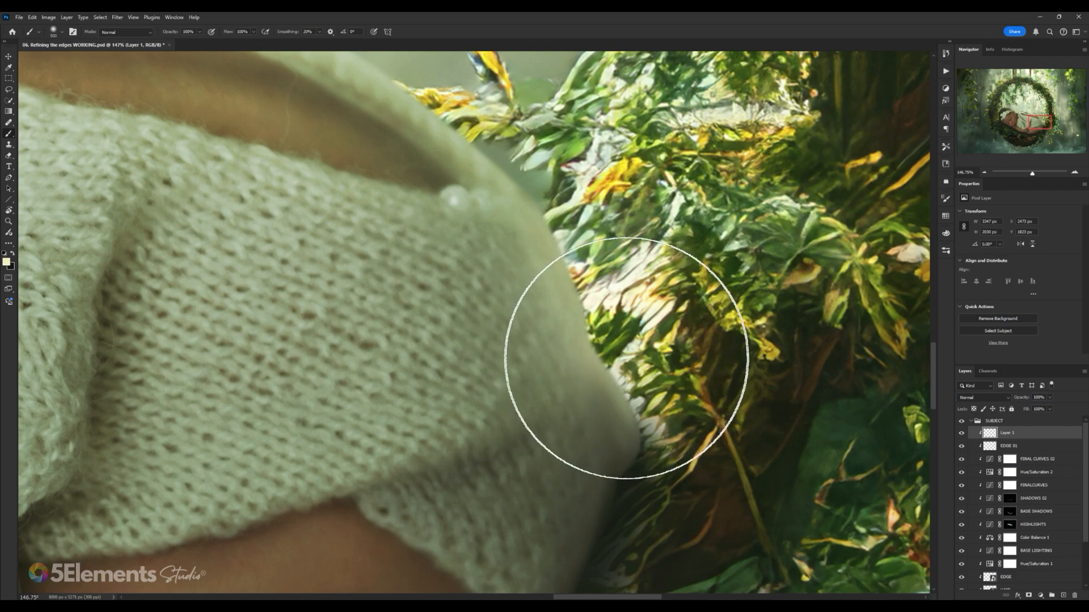
key("ctrl+space")
left_click_drag(646, 302, 629, 292)
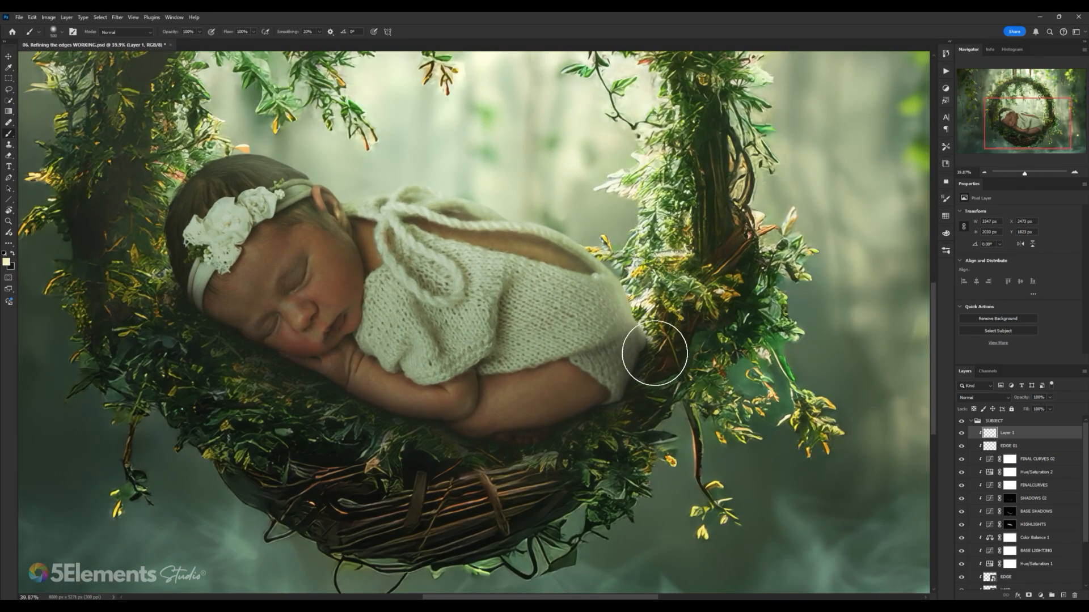
- Gently erase some of the painted glow from the rear of the knitted outfit and return to the Brush tool
key("e")
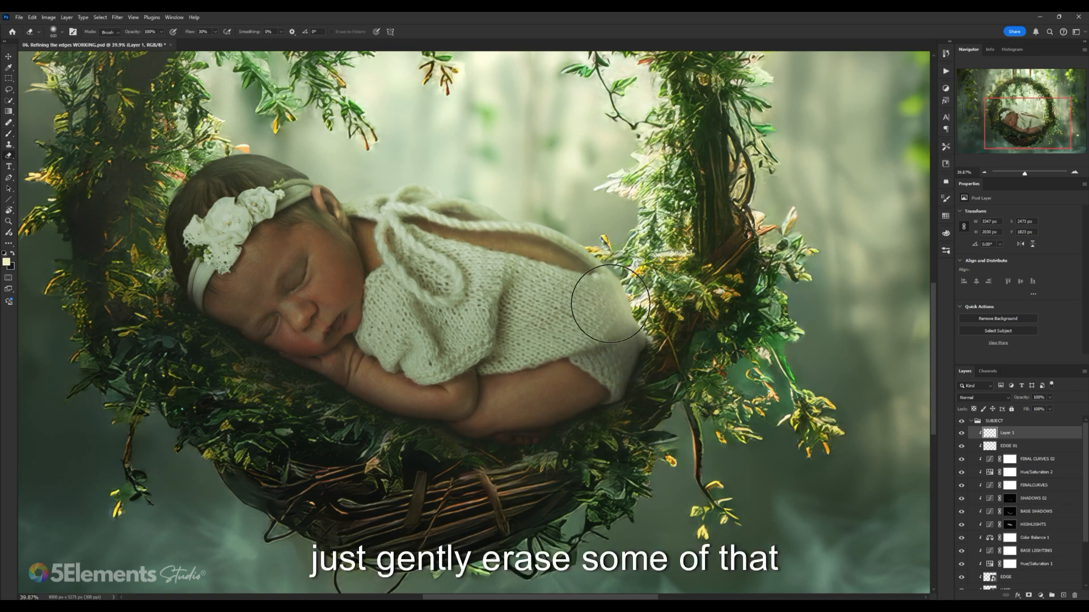
left_click_drag(597, 300, 635, 339)
key("b")
- Sample the background near the head, paint a glow around the hair's edge, and lightly erase excess over the hair and headband
left_click_drag(587, 293, 686, 328)
scroll(472, 226, "up", 2)
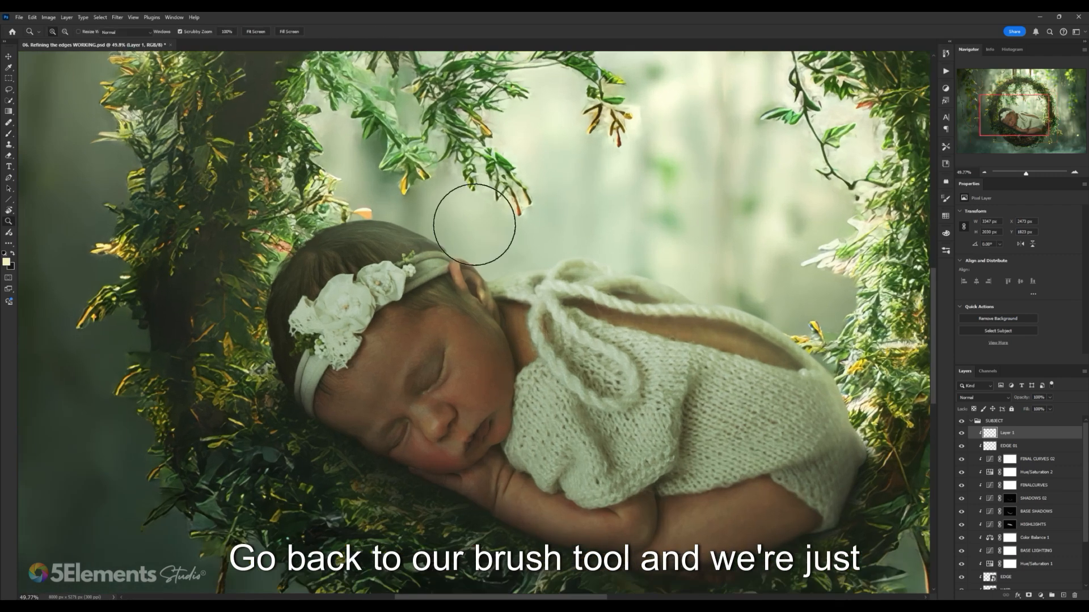
left_click(473, 223, "alt")
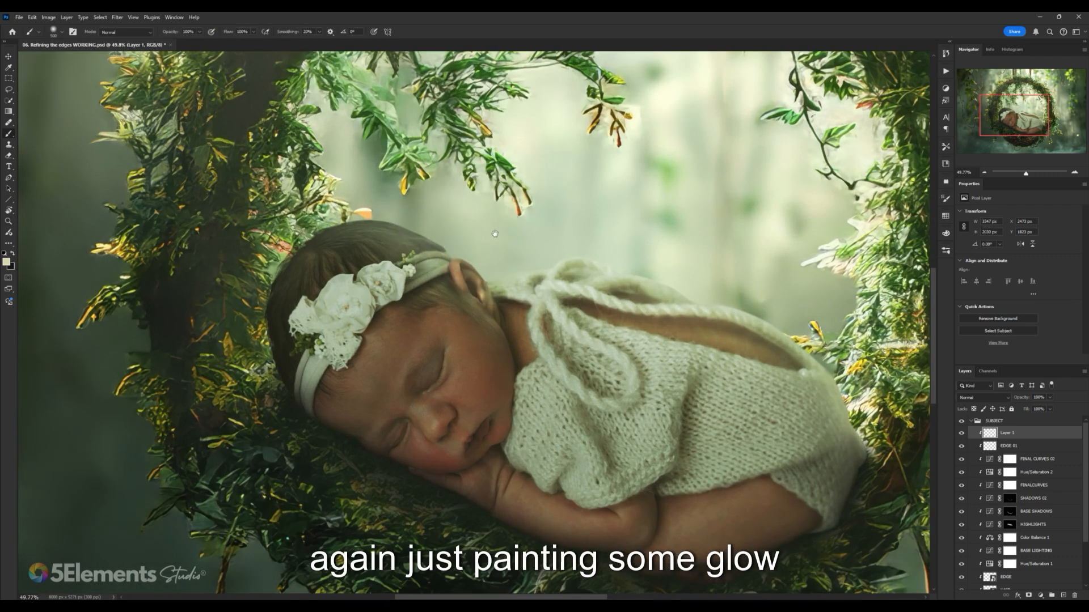
left_click_drag(494, 234, 530, 246)
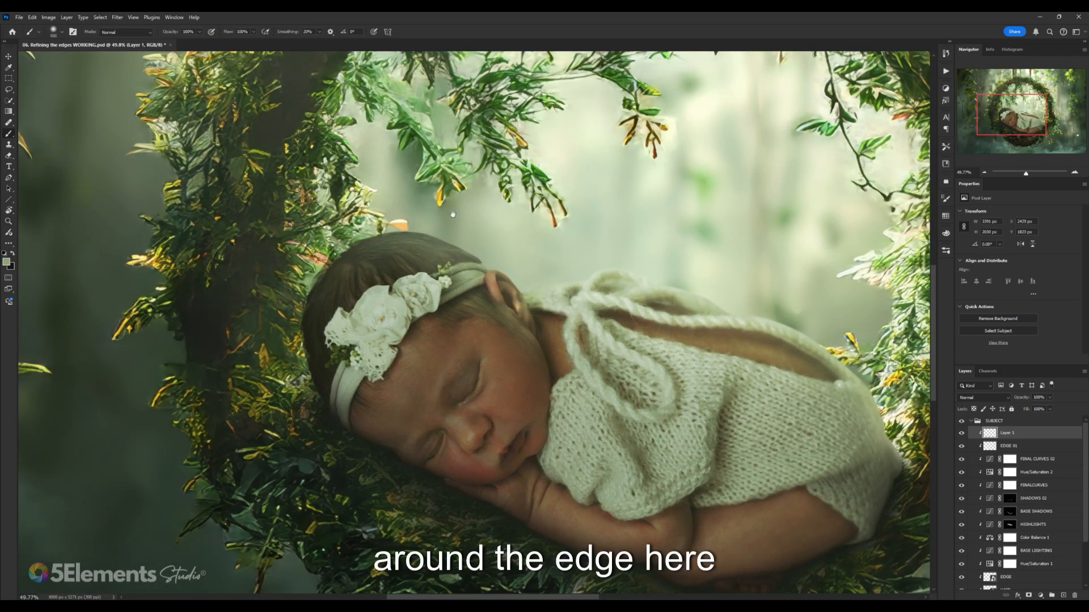
left_click_drag(452, 214, 501, 218)
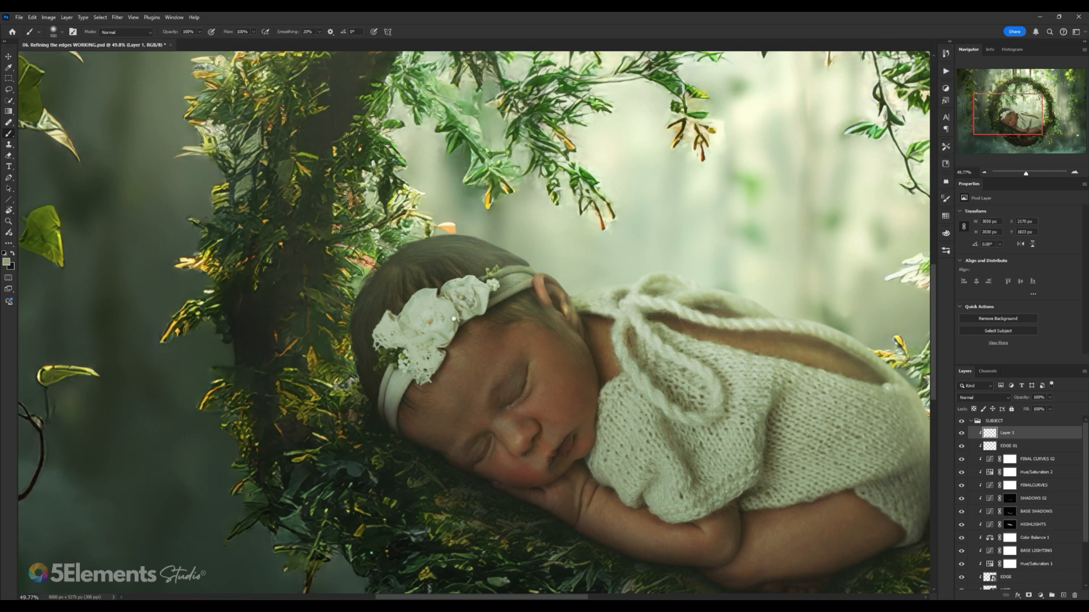
mouse_move(352, 375)
left_mouse_down()
mouse_move(398, 331)
mouse_move(408, 233)
left_mouse_up()
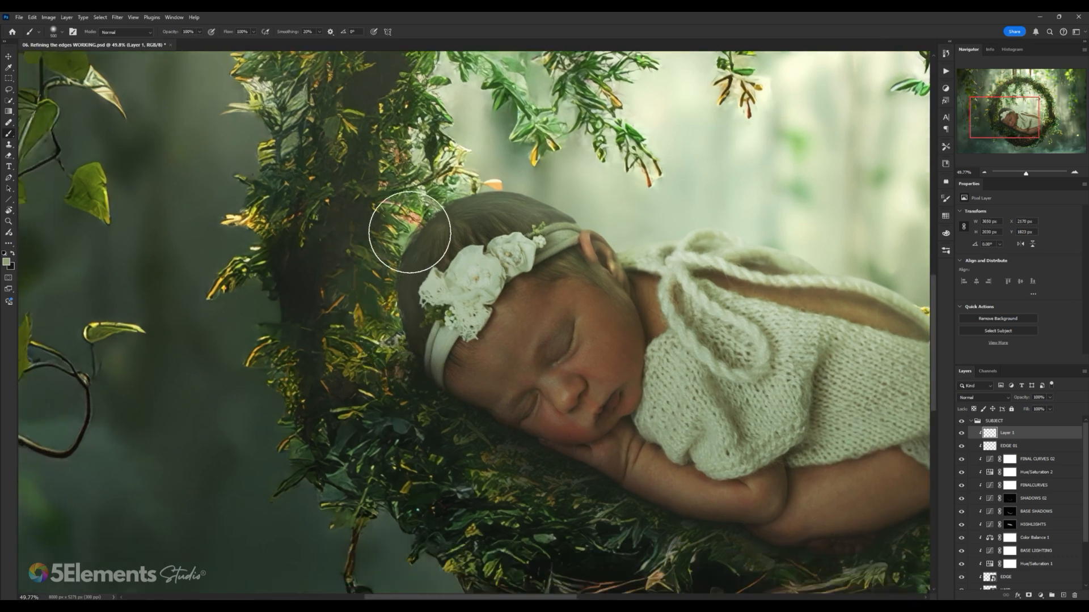
mouse_move(517, 242)
left_mouse_down()
mouse_move(460, 242)
mouse_move(553, 243)
mouse_move(439, 244)
mouse_move(481, 244)
left_mouse_up()
key("e")
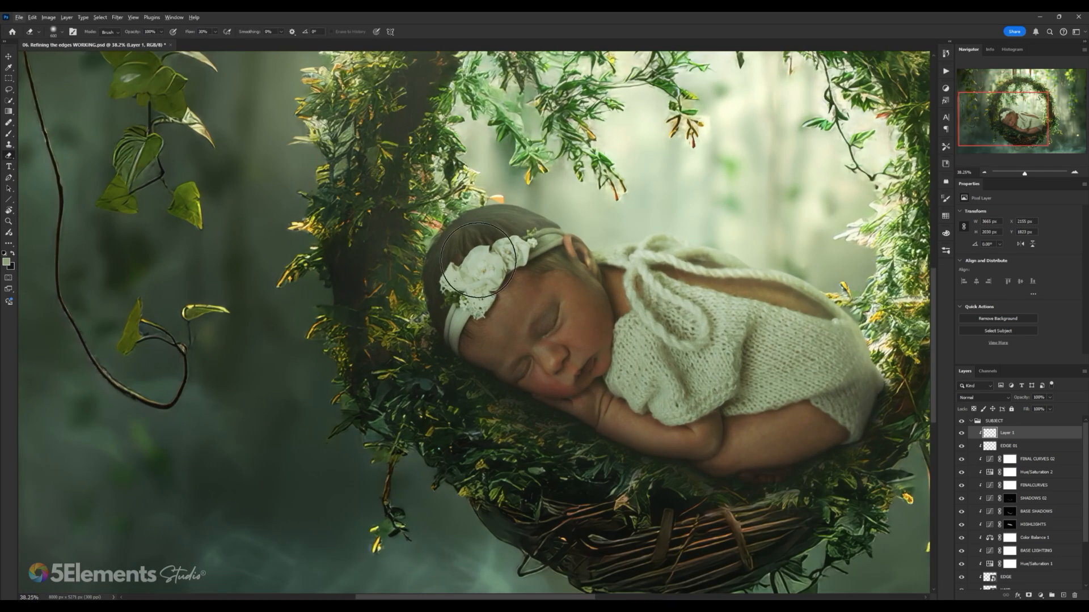
key("b")
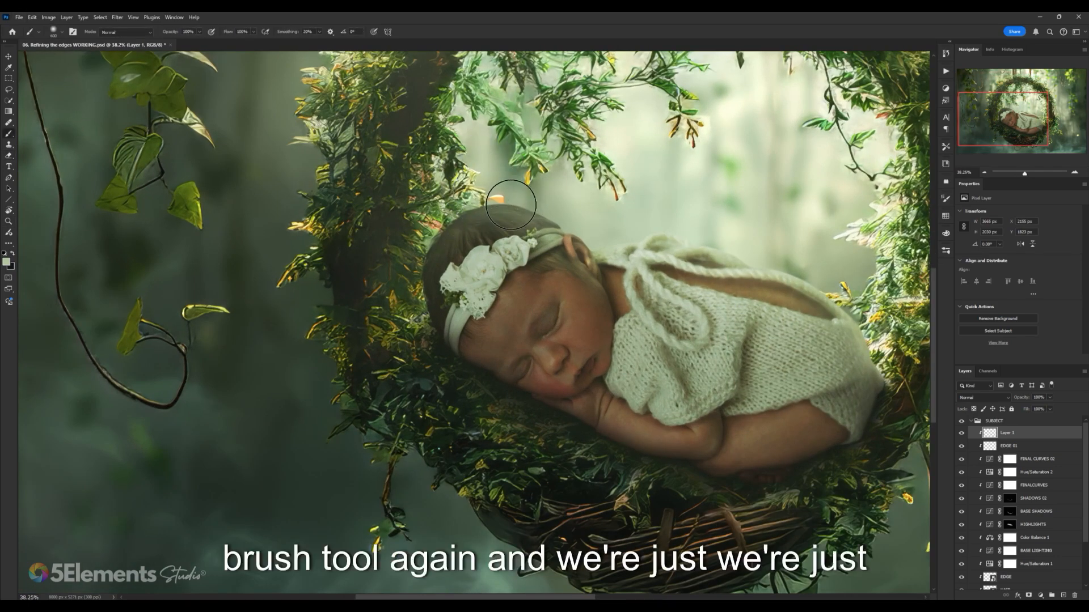
- Sample the background beside each area and continue the soft glow from the crown of the head along the newborn's back
key("]")
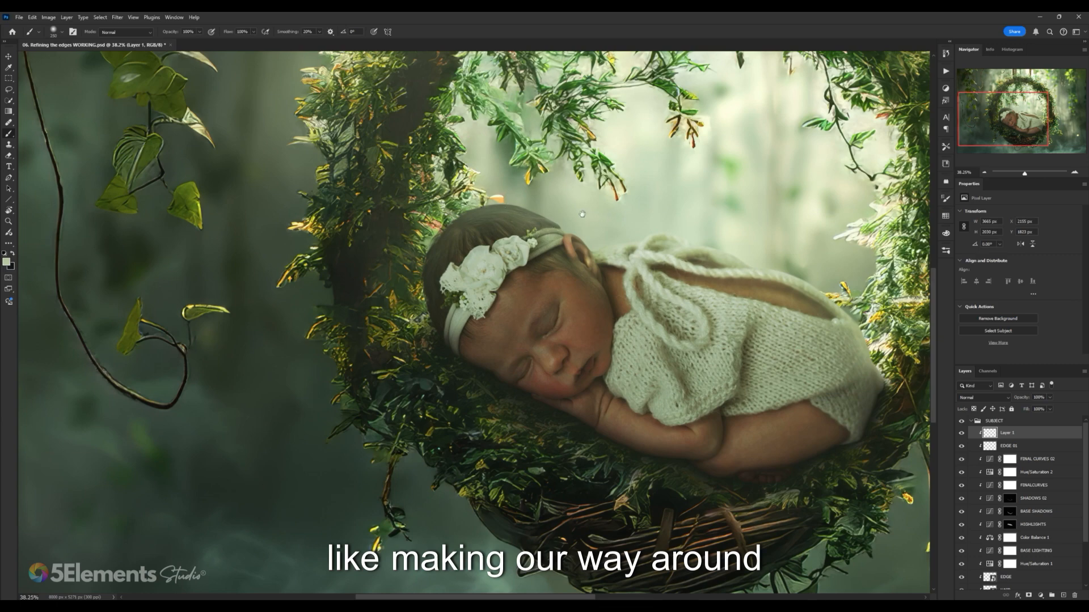
left_click(521, 199, "alt")
left_click_drag(582, 214, 540, 207)
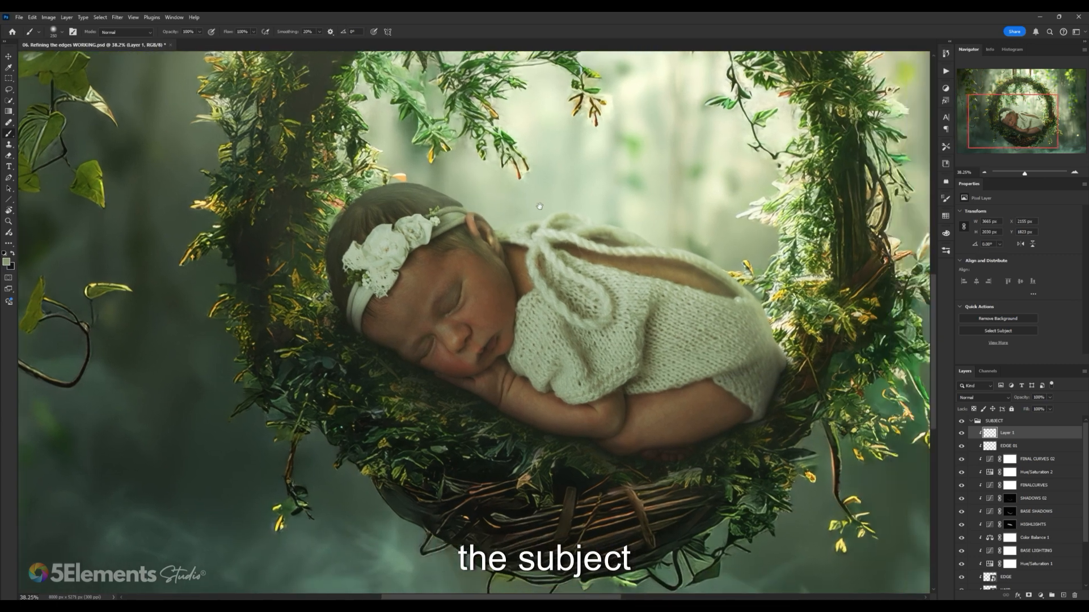
left_click(586, 206, "alt")
left_click_drag(624, 211, 550, 220)
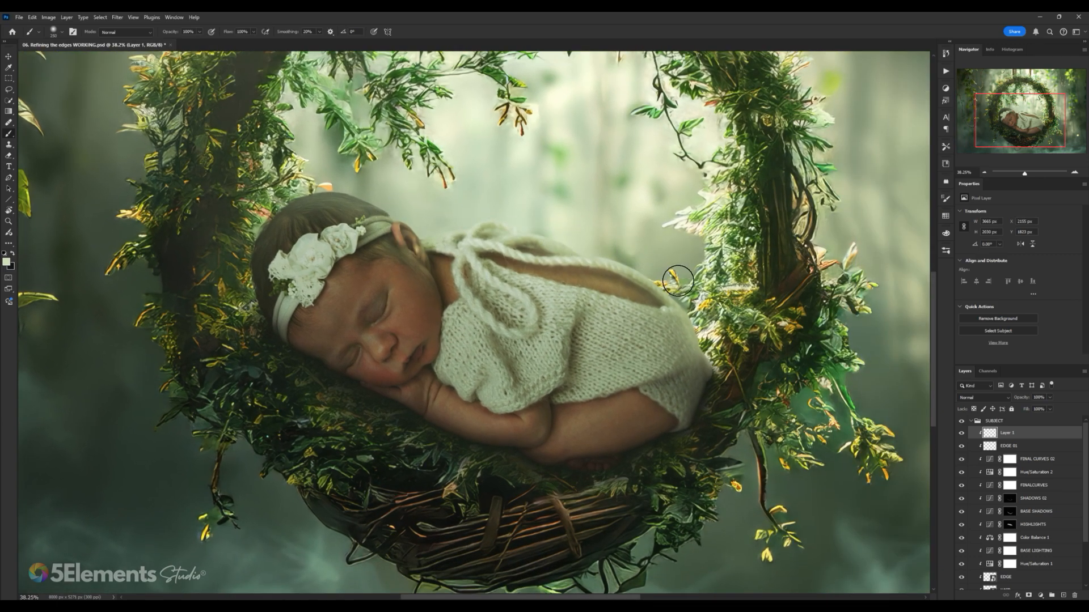
left_click_drag(676, 276, 625, 249)
left_click_drag(625, 249, 664, 249)
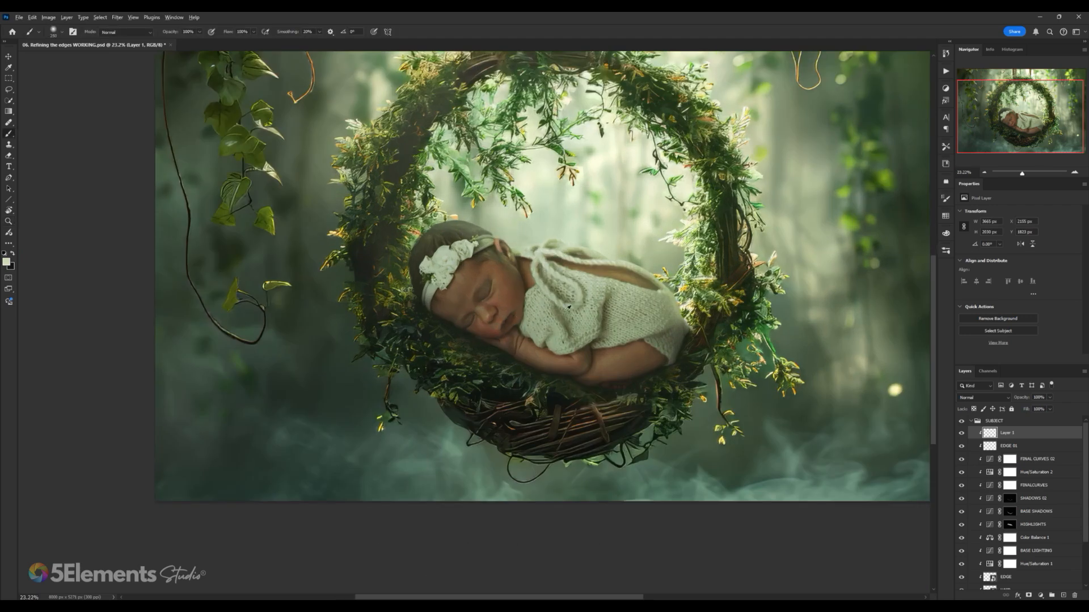
- Compare the composite with and without the painted glow by repeatedly hiding and showing its layer
scroll(565, 311, "down", 3)
left_click(960, 435)
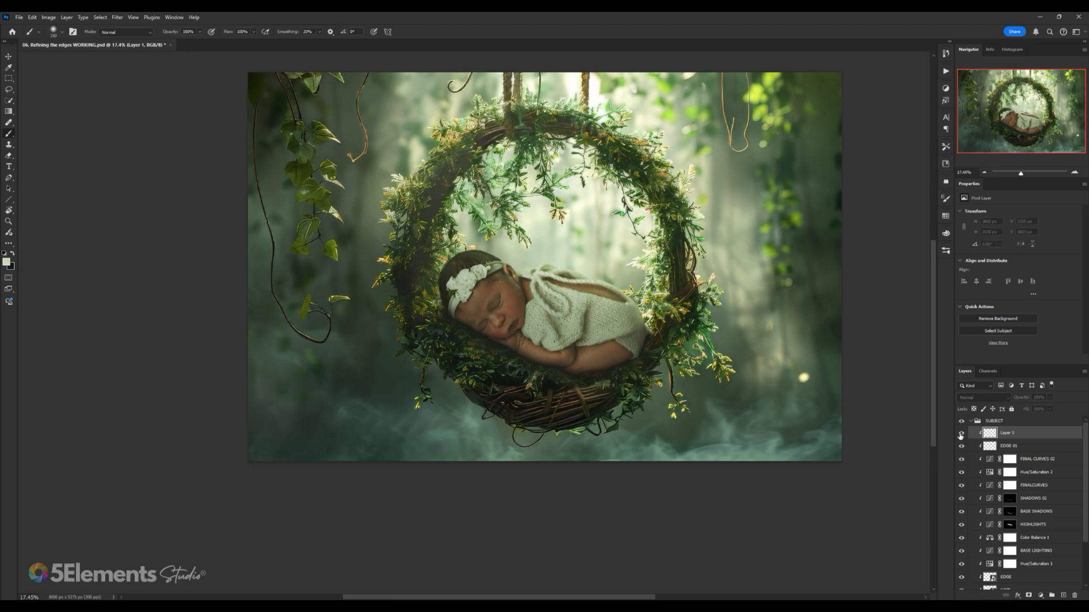
left_click(961, 434)
left_click(960, 434)
left_click(961, 434)
left_click(961, 434)
left_click(960, 434)
left_click(961, 434)
left_click(961, 434)
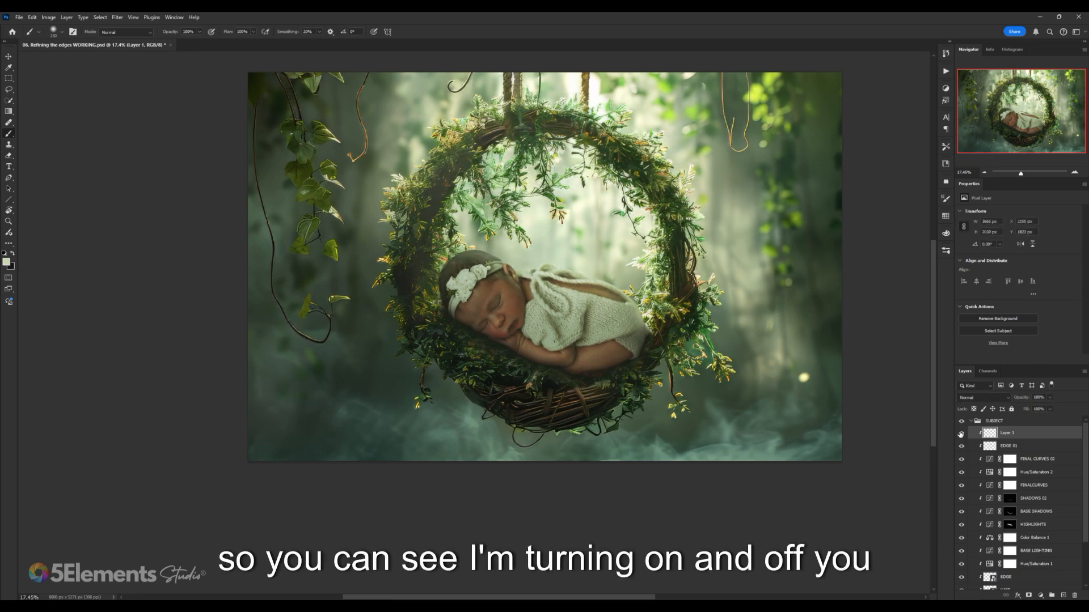
left_click(960, 434)
left_click(960, 434)
left_click(960, 434)
left_click(960, 434)
left_click(960, 435)
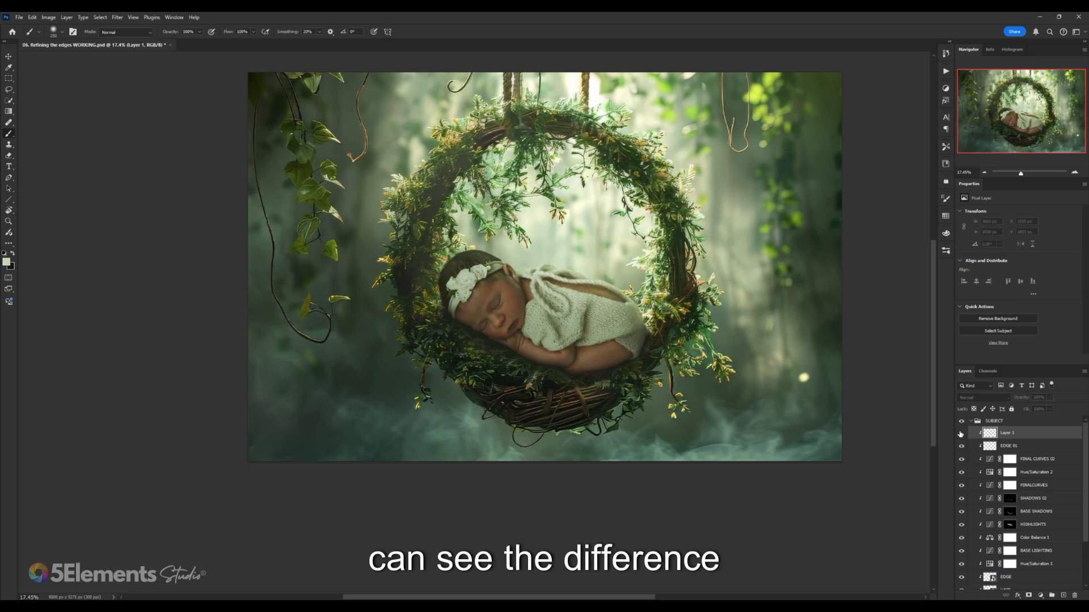
left_click(961, 434)
left_click(961, 434)
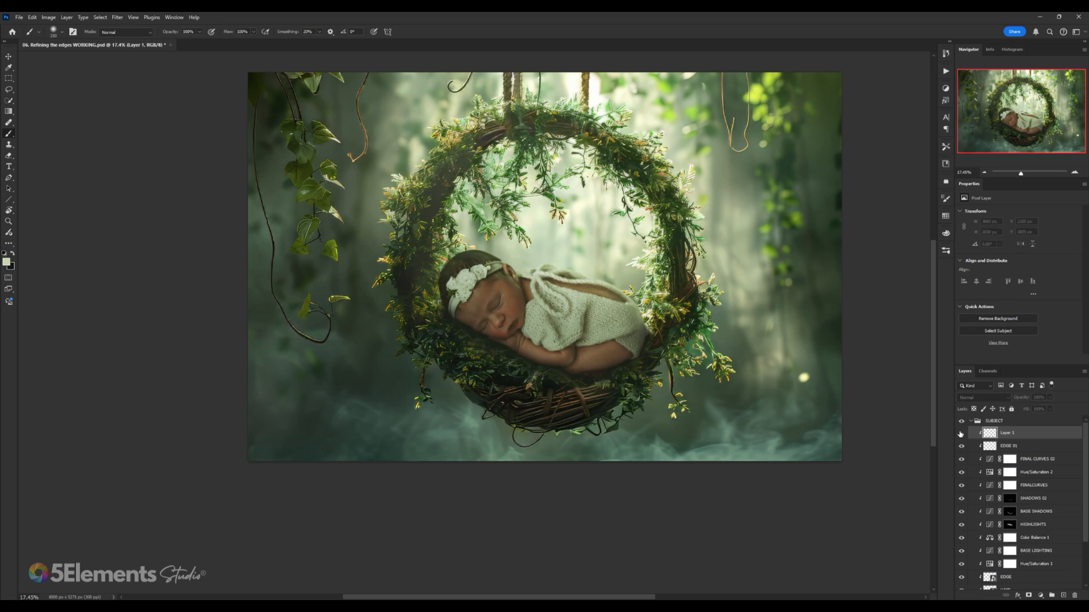
left_click(961, 435)
left_click(961, 434)
left_click(960, 435)
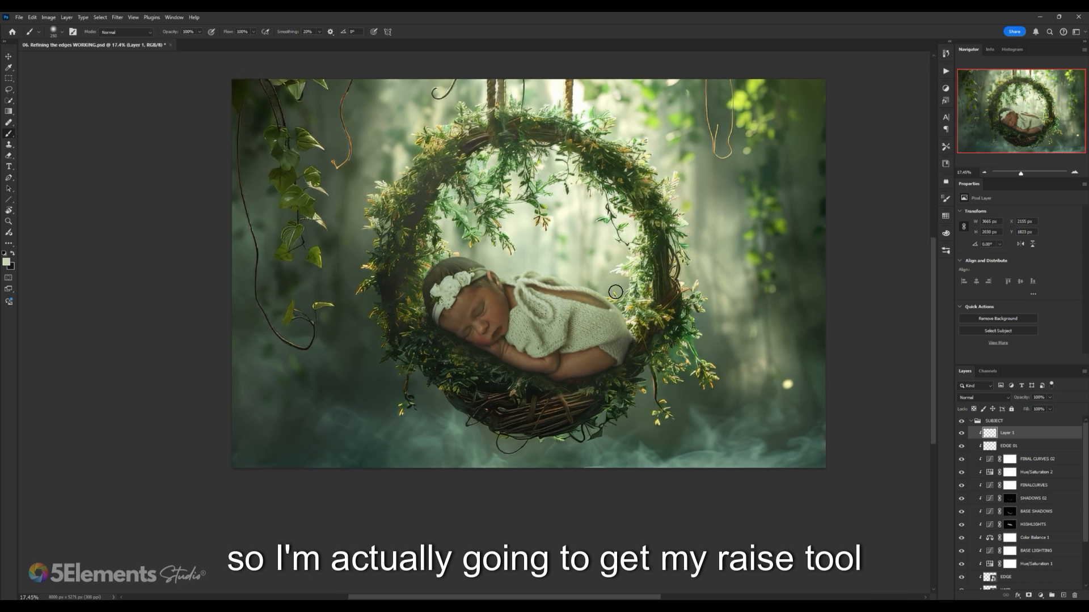
- Switch to the Eraser tool and flip the whole image horizontally to check the blend mirrored
key("e")
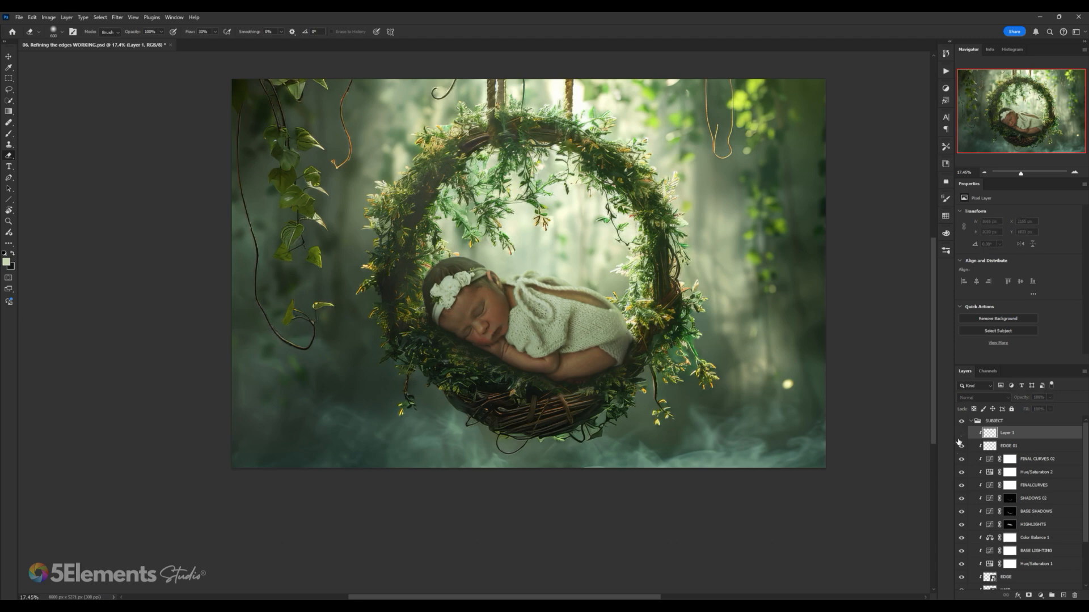
scroll(817, 396, "down", 2)
scroll(590, 283, "up", 2)
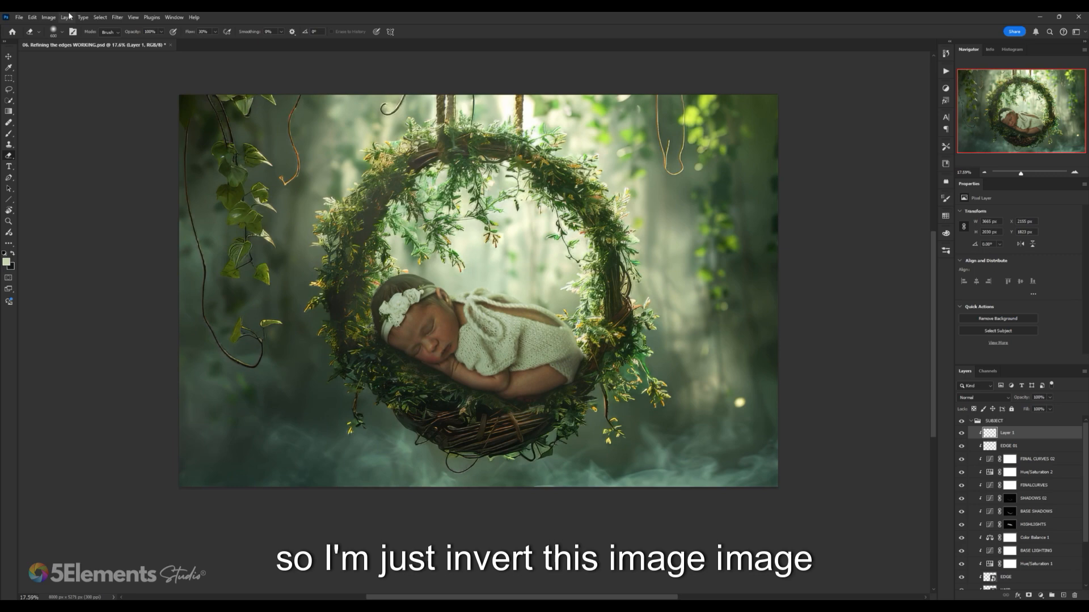
left_click(48, 17)
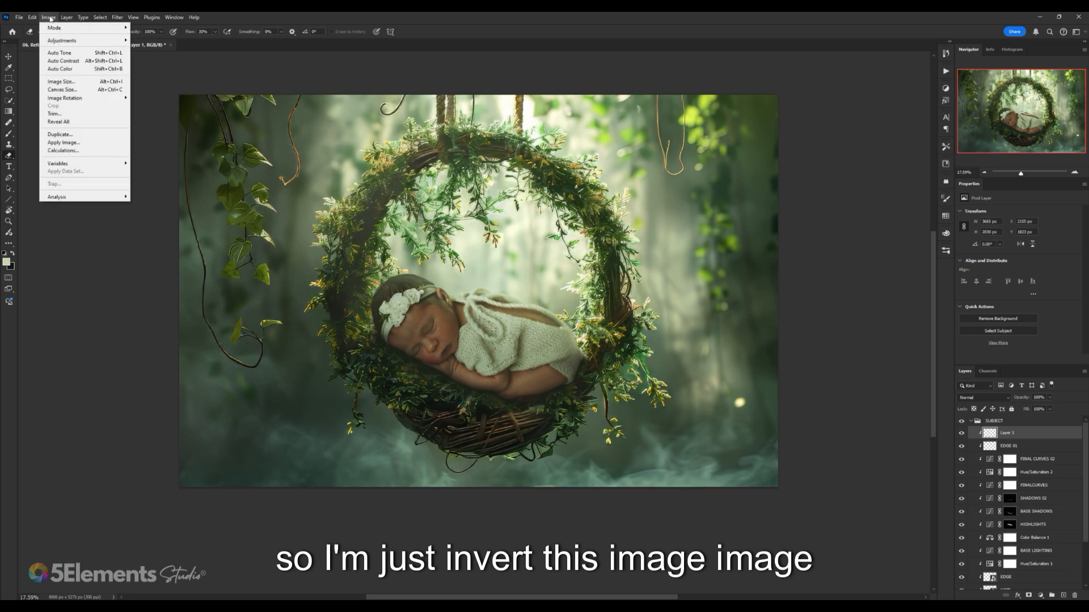
mouse_move(77, 100)
left_click(167, 135)
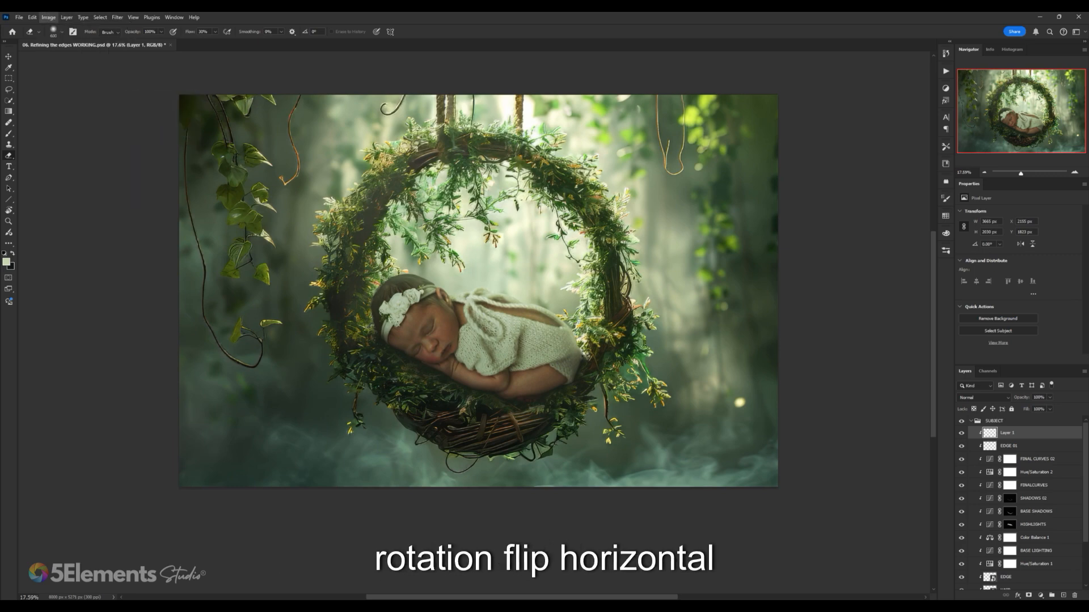
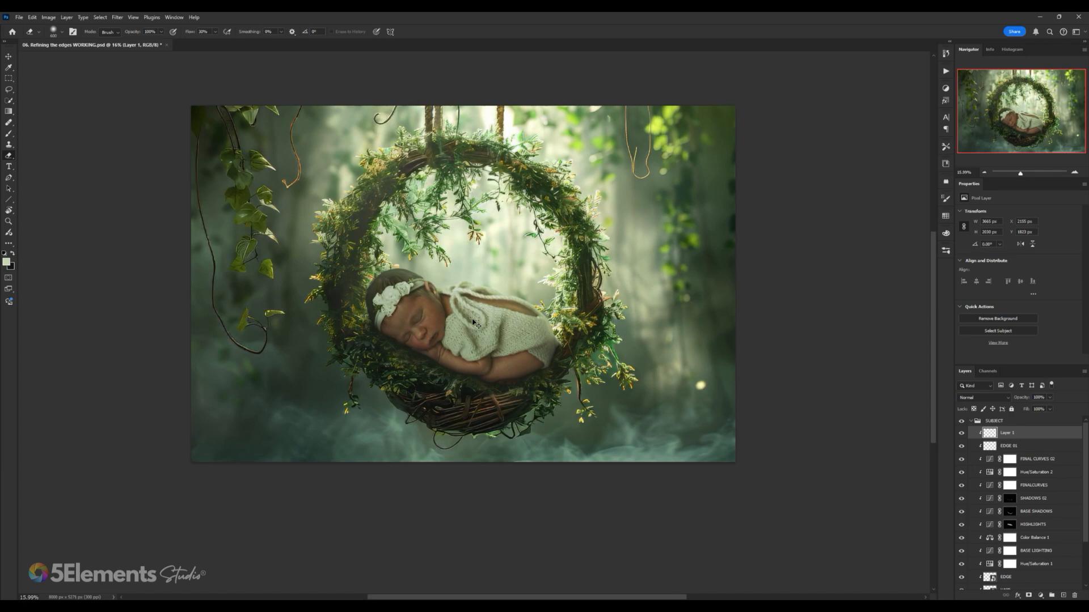
- Inspect the painted glow around the newborn's head, back and the outfit's rear edge, both close up and in the full composition
key("ctrl+s")
scroll(475, 323, "up", 2)
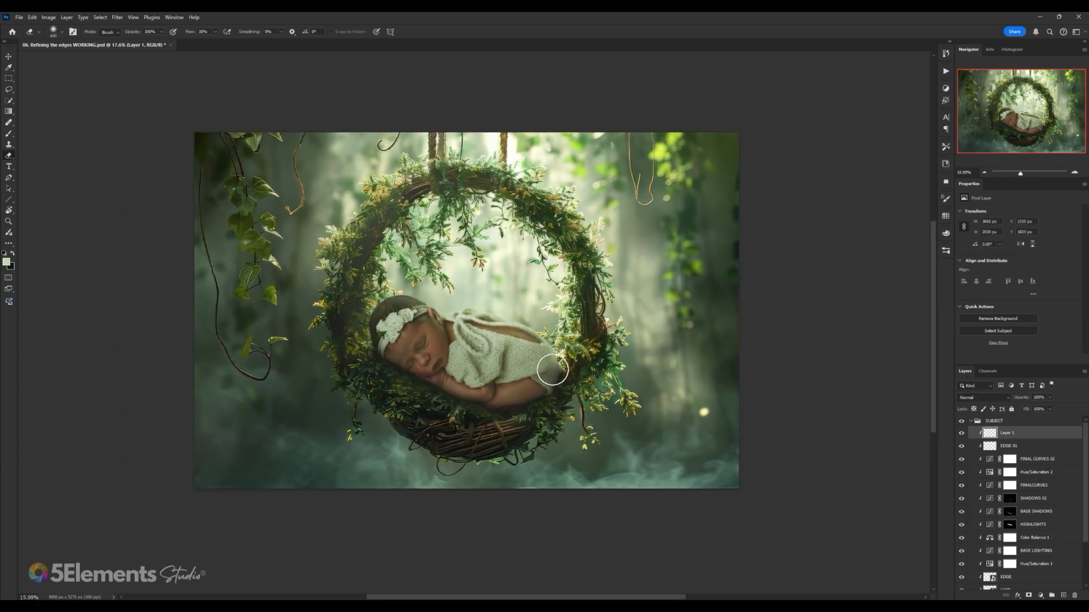
scroll(552, 370, "up", 2)
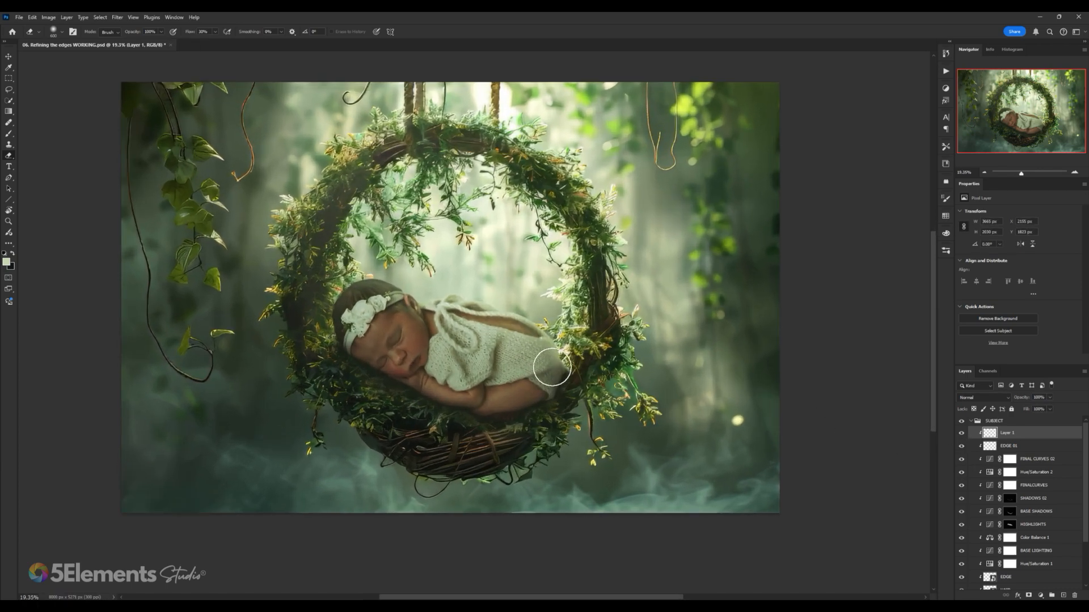
scroll(567, 329, "down", 2)
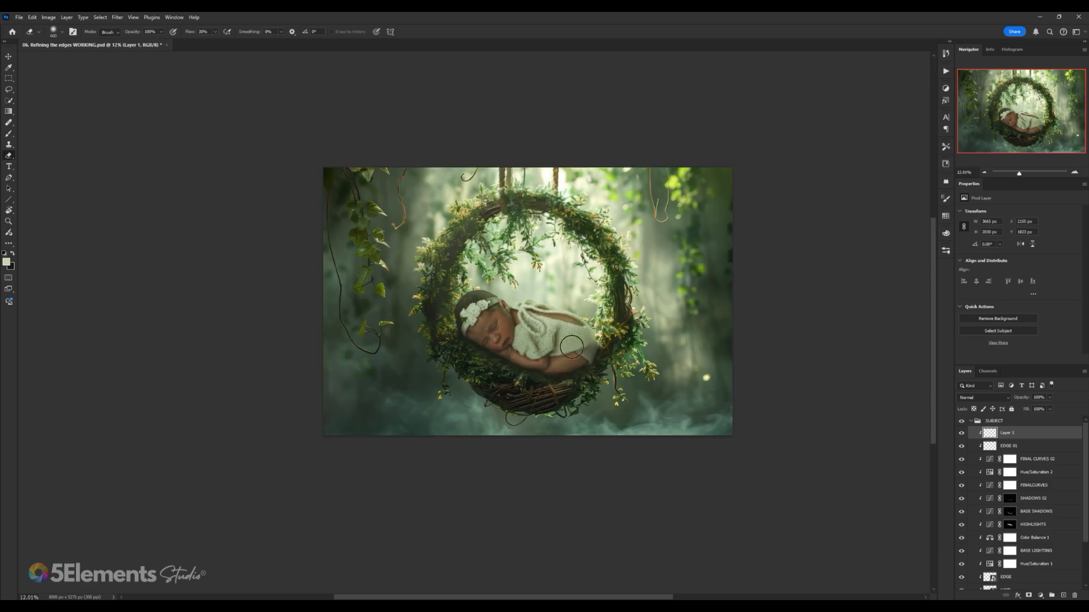
scroll(566, 345, "up", 15)
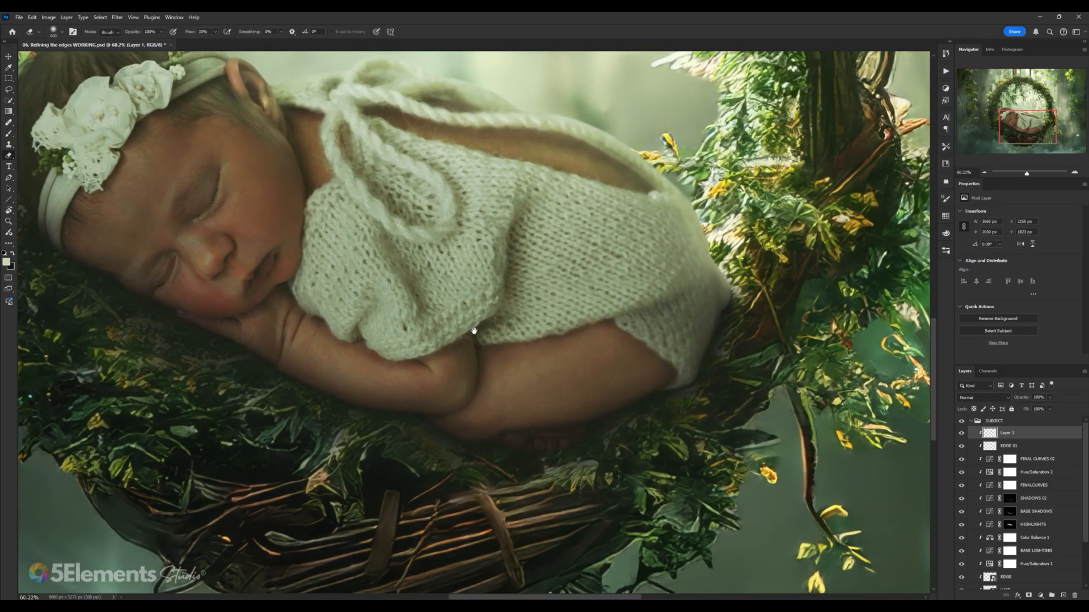
left_click_drag(474, 330, 399, 382)
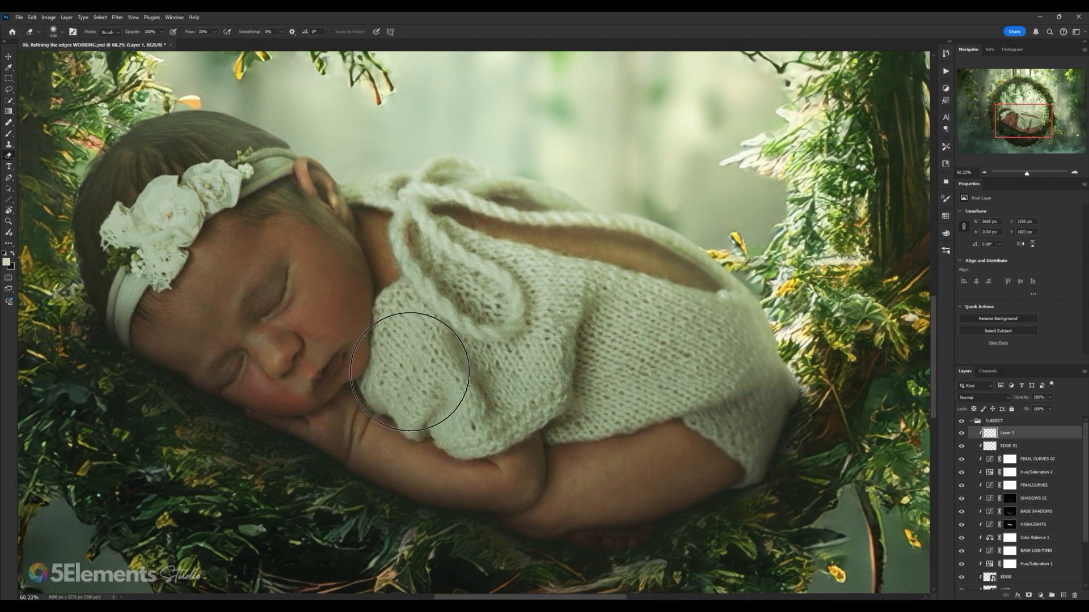
scroll(410, 371, "down", 5)
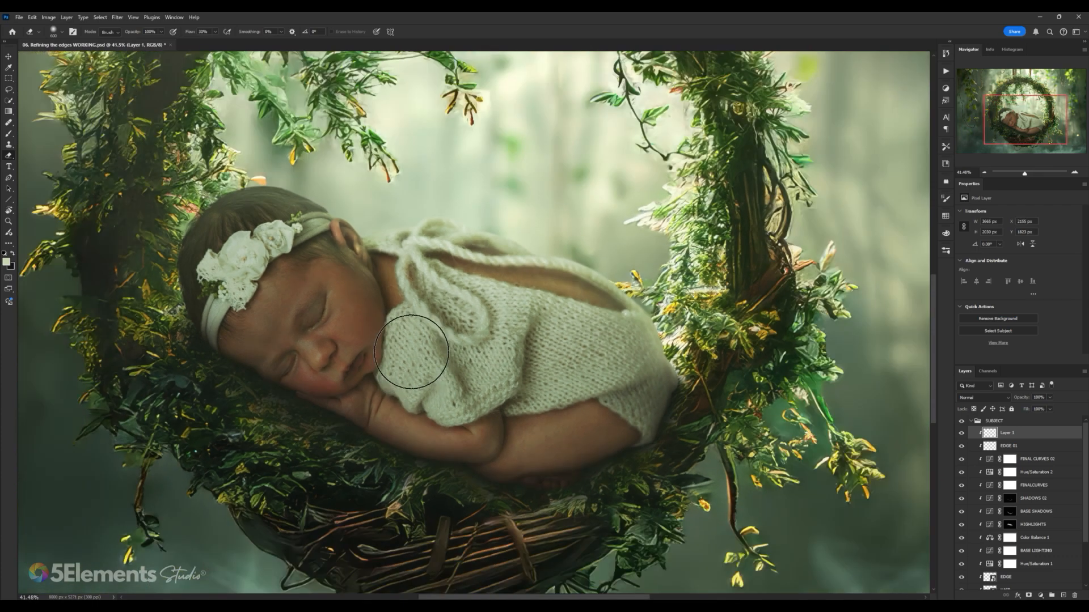
scroll(451, 312, "up", 2)
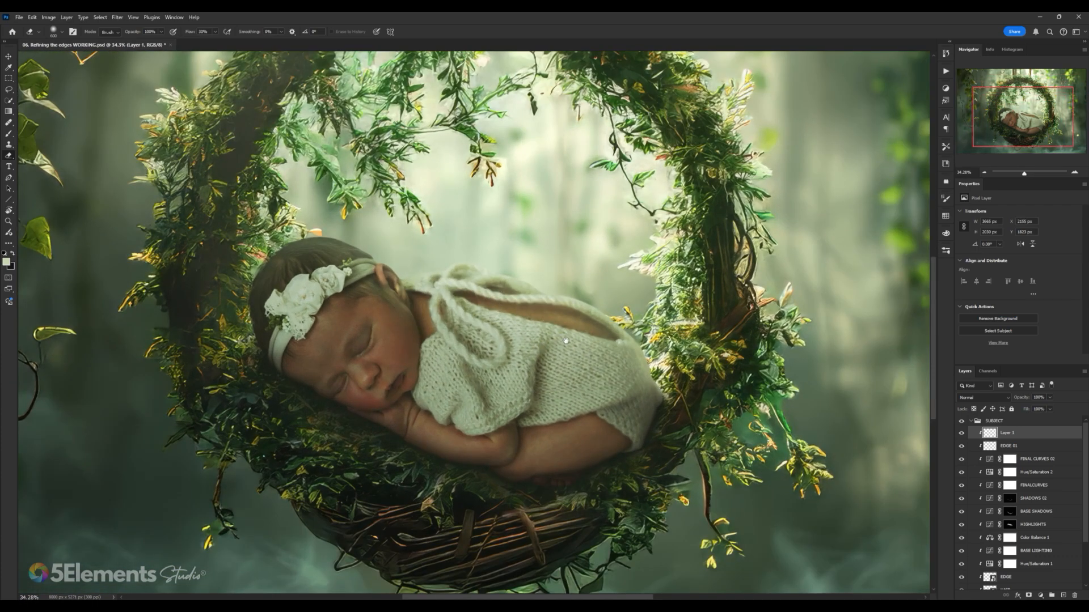
scroll(517, 283, "down", 1)
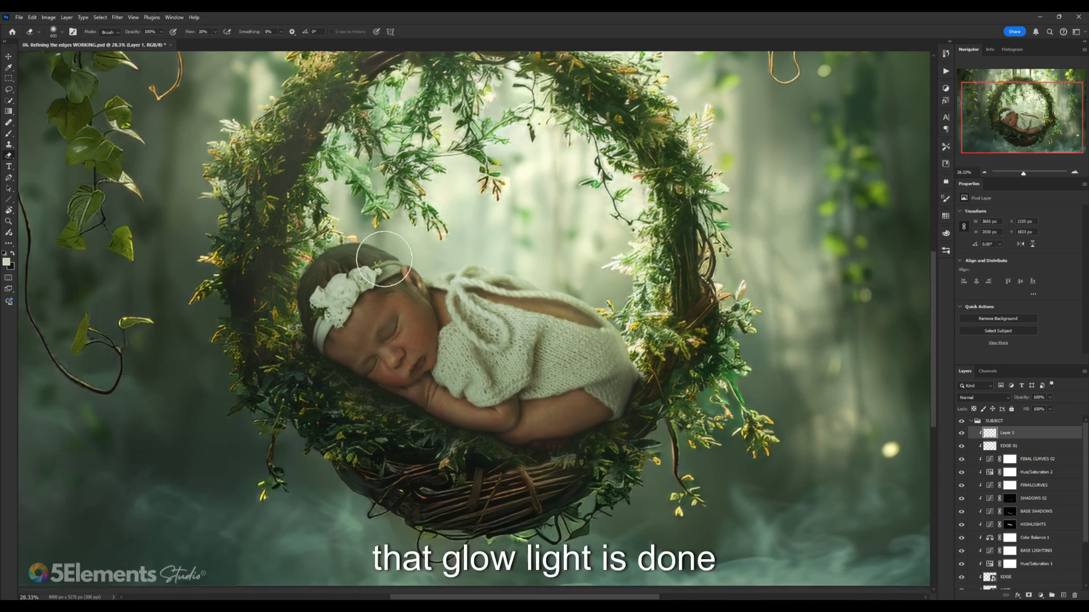
scroll(599, 340, "down", 1)
scroll(653, 363, "up", 4)
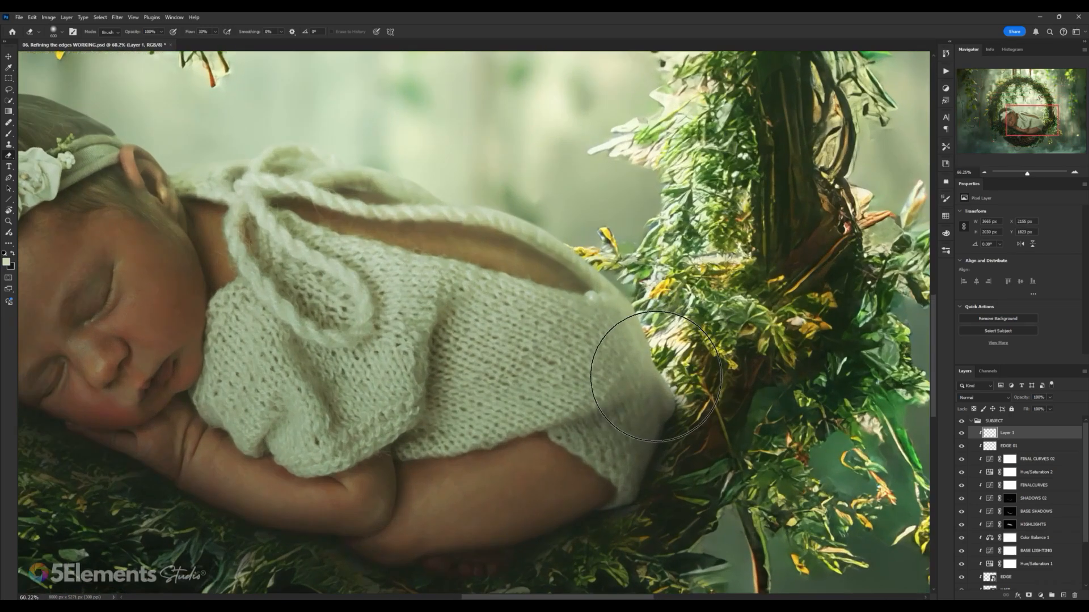
scroll(657, 377, "down", 2)
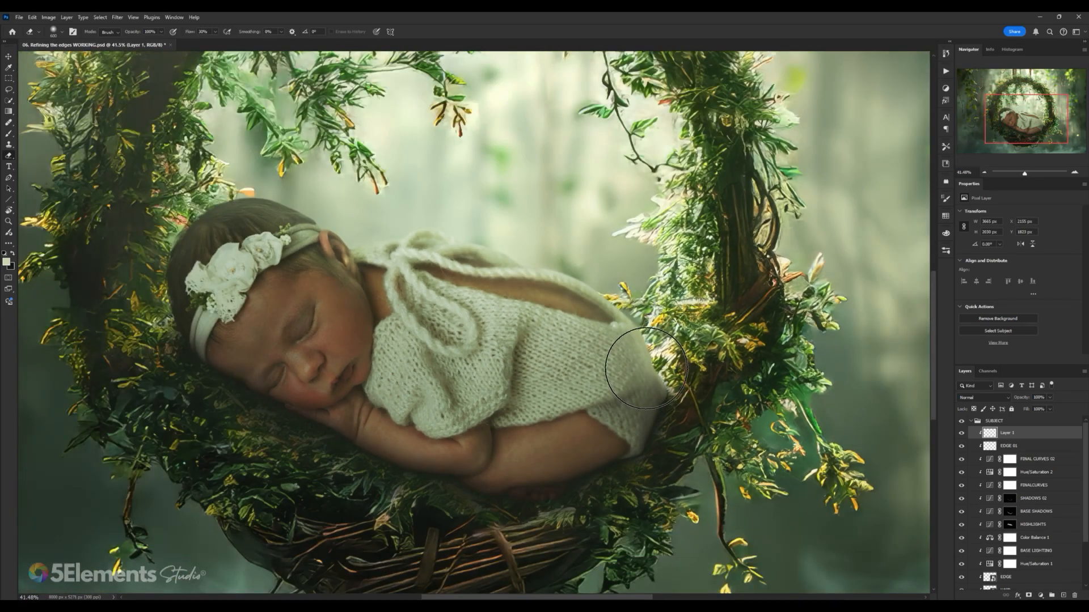
scroll(227, 278, "up", 2)
left_click_drag(357, 266, 421, 267)
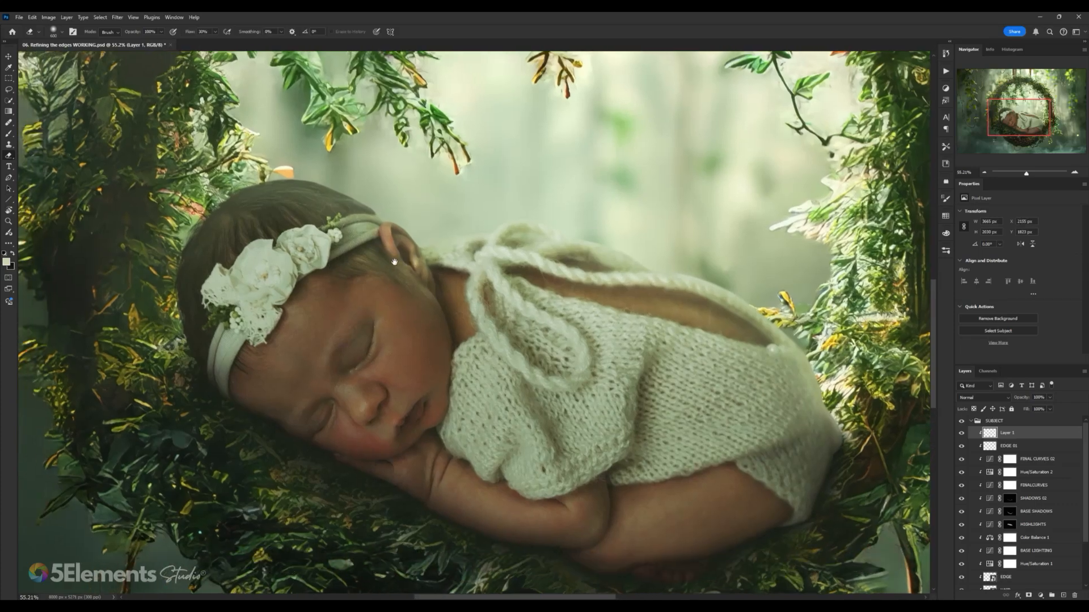
scroll(476, 256, "up", 1)
scroll(577, 301, "down", 3)
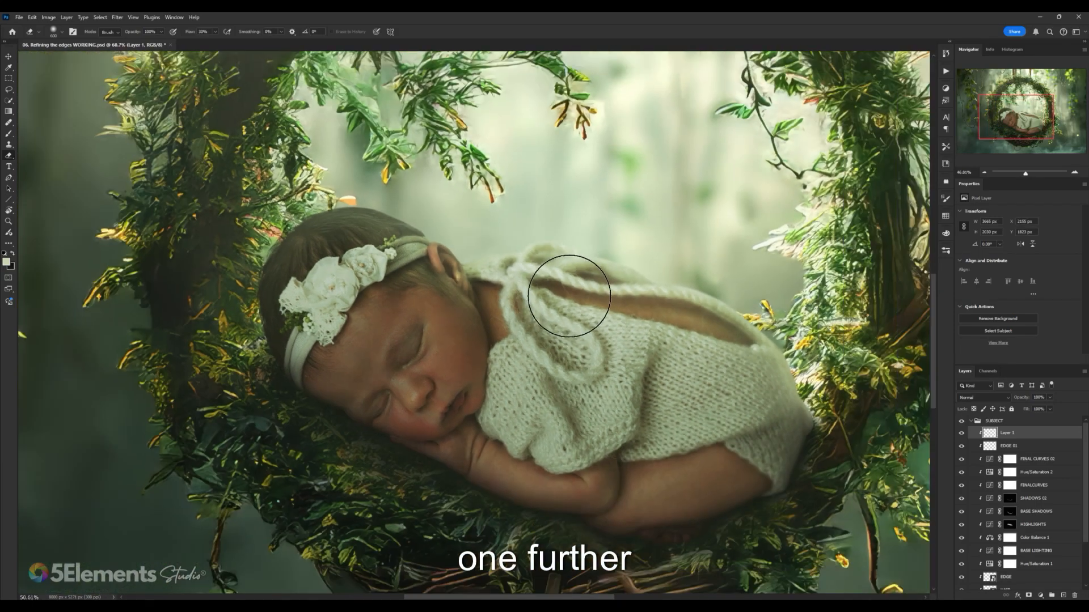
left_click_drag(709, 340, 649, 315)
scroll(683, 328, "up", 4)
scroll(647, 306, "down", 3)
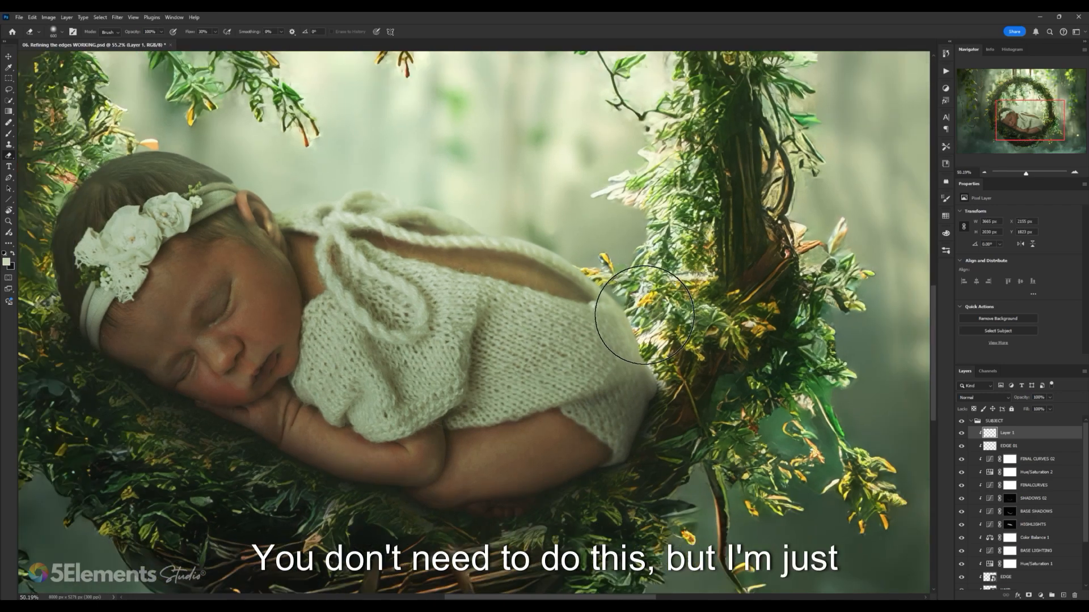
scroll(625, 309, "up", 6)
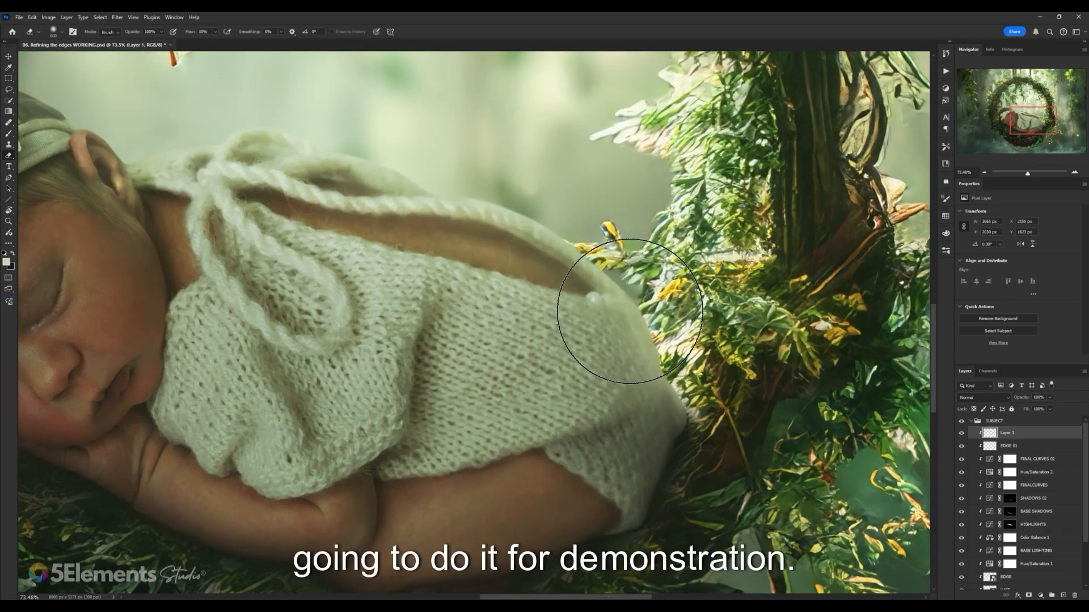
scroll(633, 340, "down", 2)
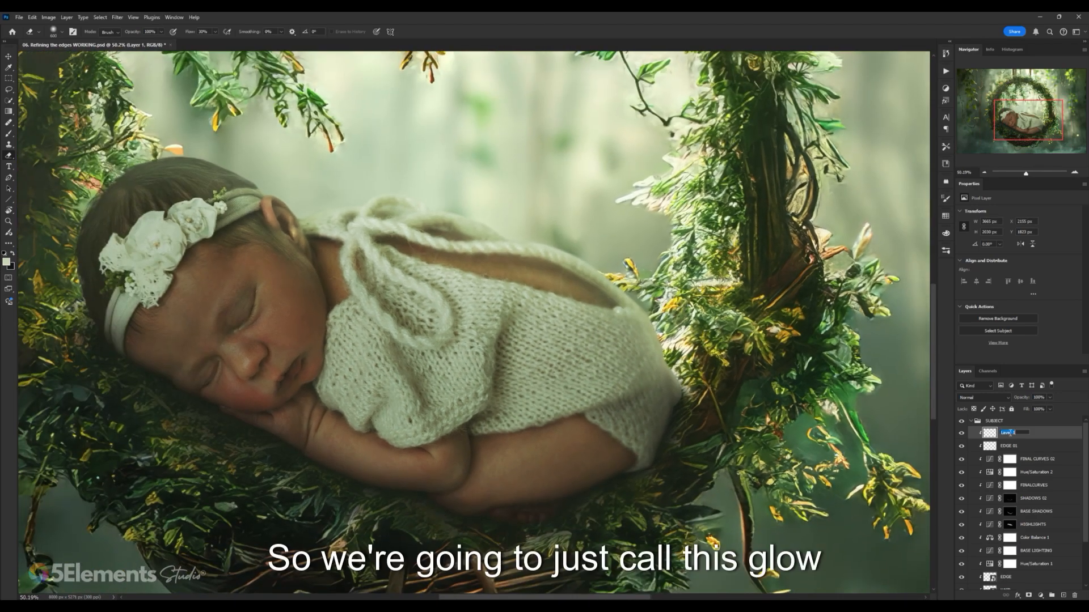
- Rename the glow layer GLOW and add a new clipped layer named HL directly beneath it
left_click(1010, 433)
type("GLOW")
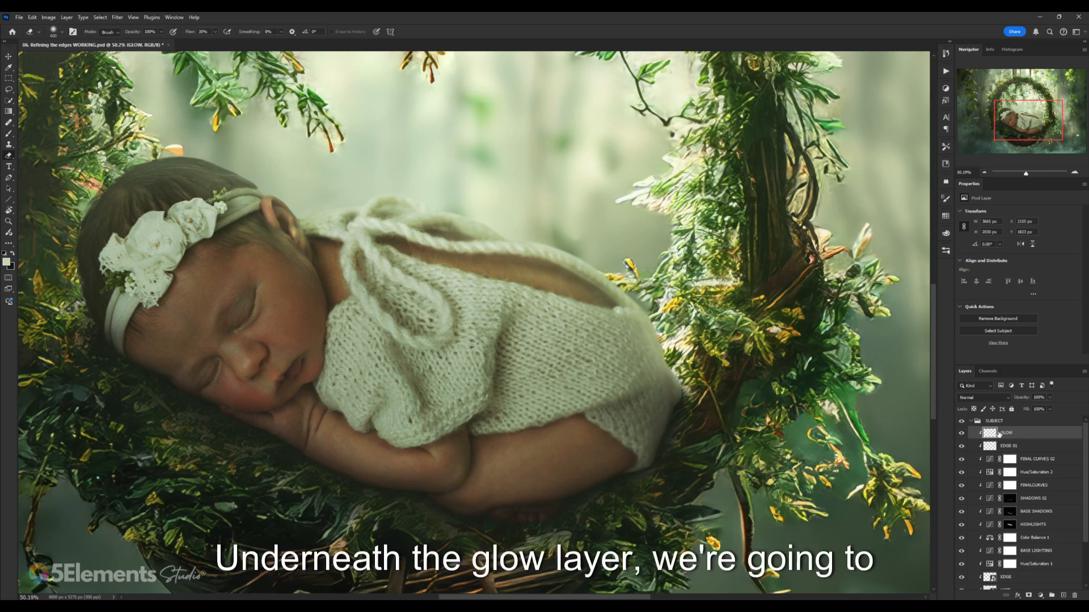
left_click(1000, 447)
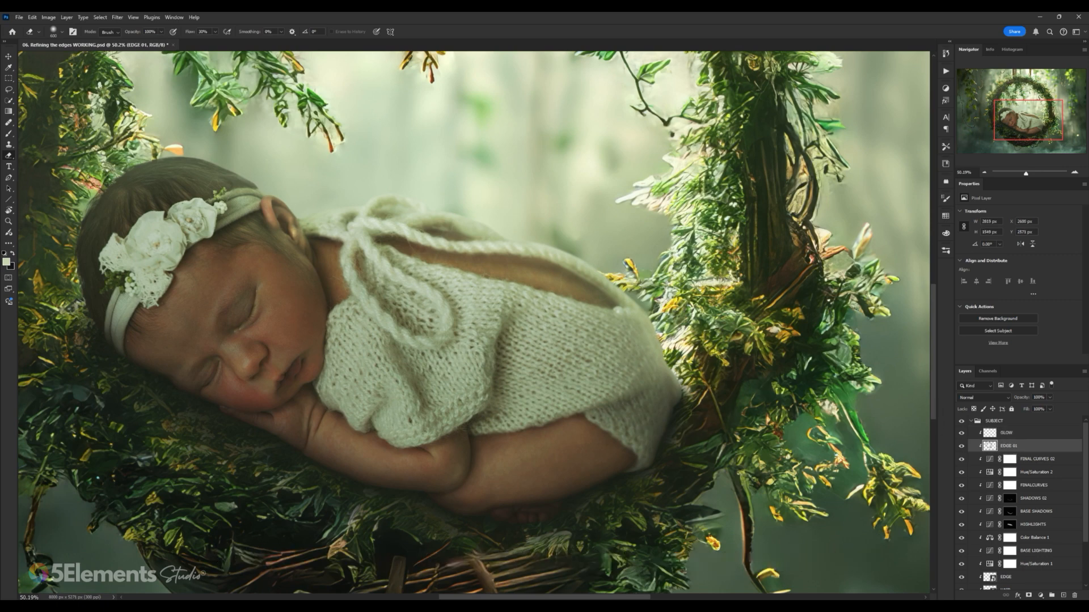
left_click(1064, 596)
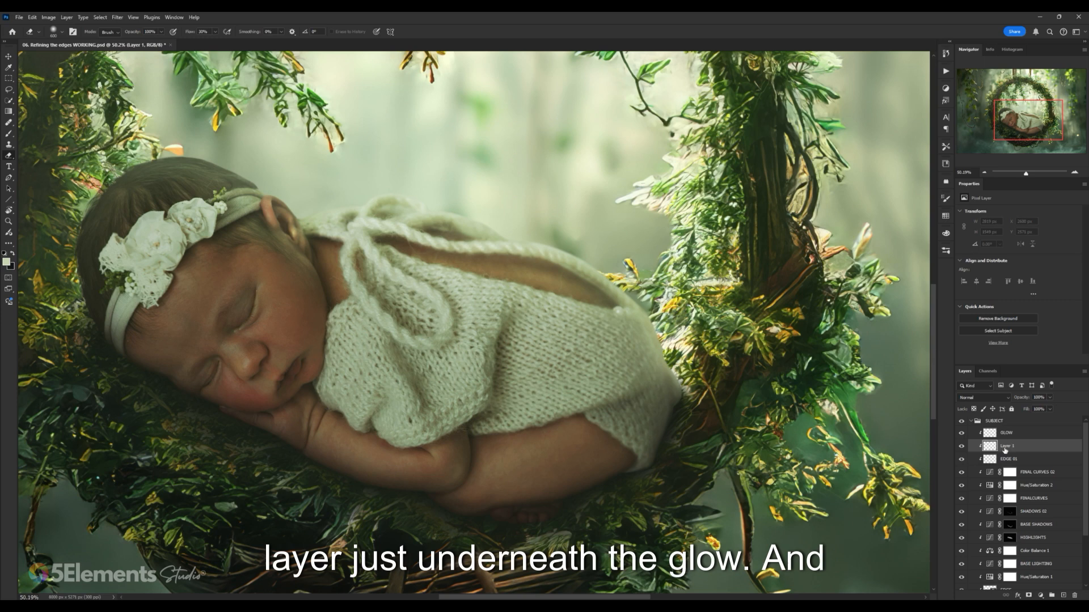
double_click(1005, 447)
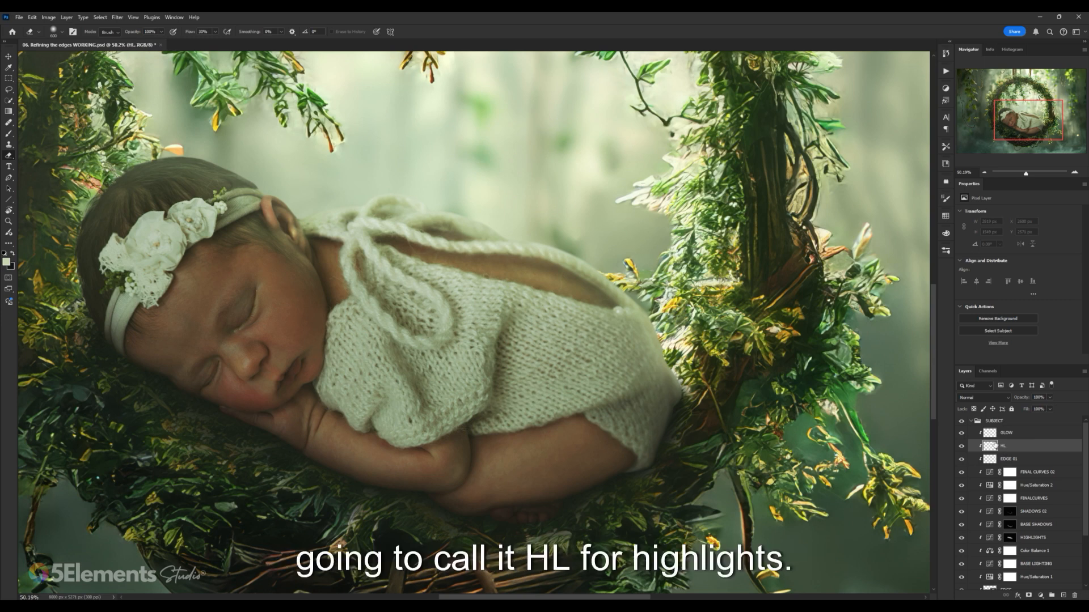
- Switch to the Brush tool and sample a bright highlight colour from the leaves beside the outfit's rear edge
scroll(683, 319, "up", 3)
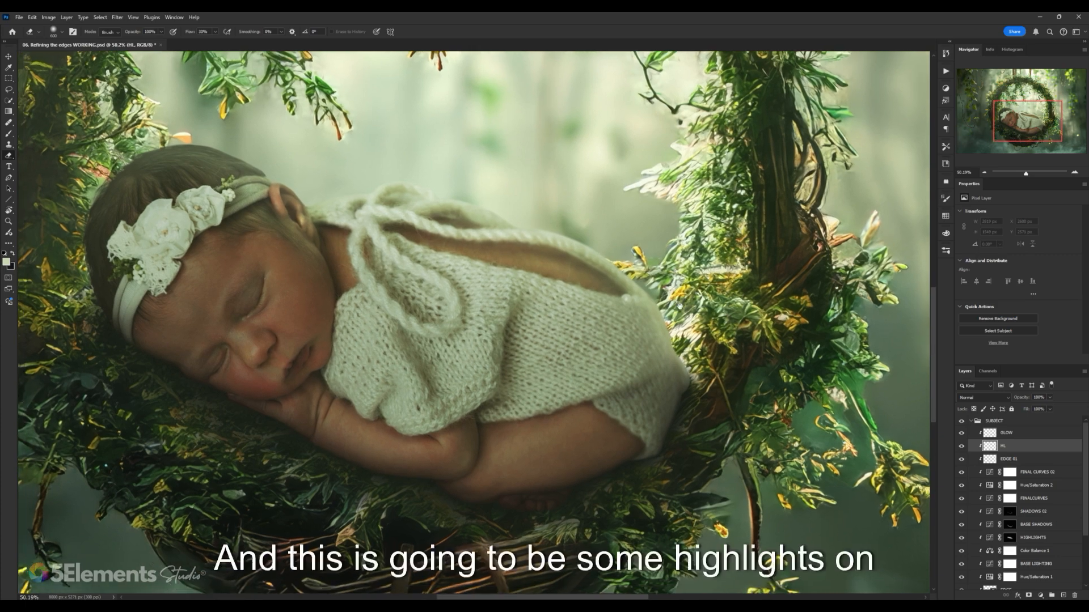
scroll(684, 319, "up", 3)
scroll(626, 306, "down", 11)
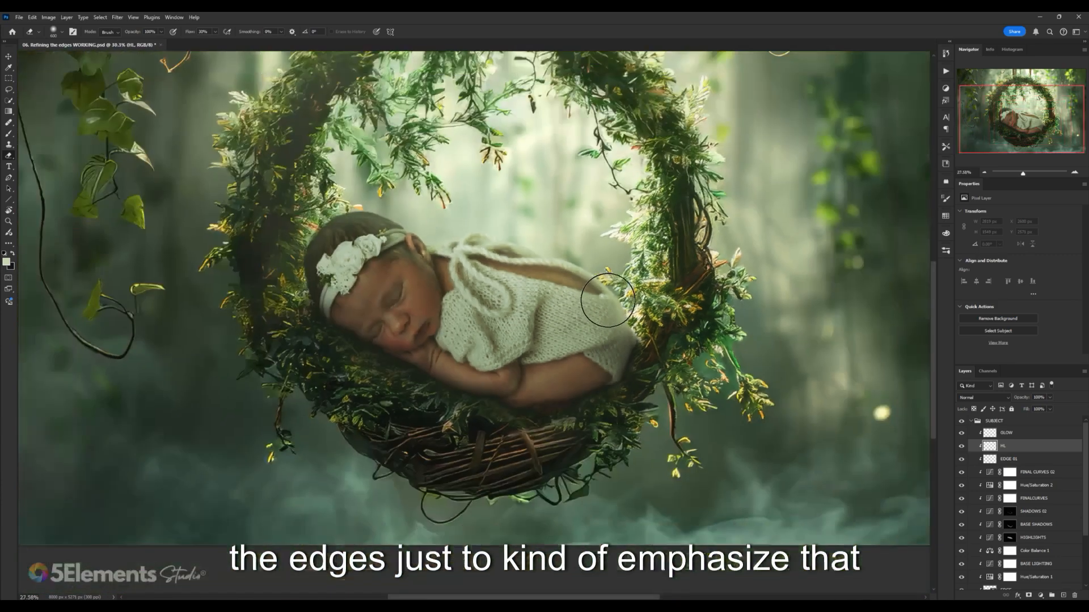
scroll(624, 299, "up", 4)
key("b")
scroll(624, 299, "up", 2)
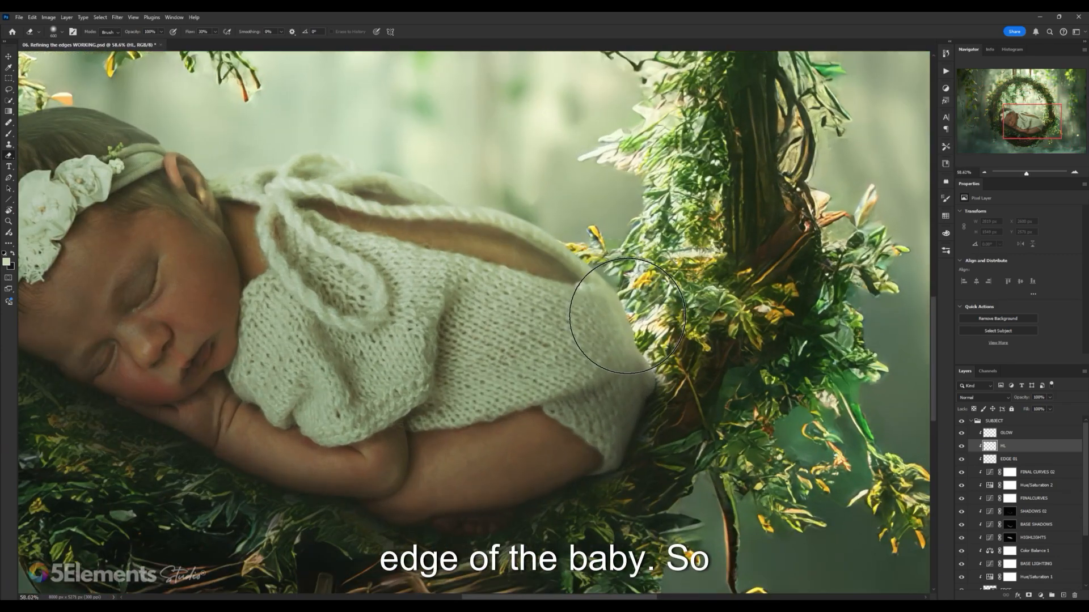
scroll(649, 309, "up", 4)
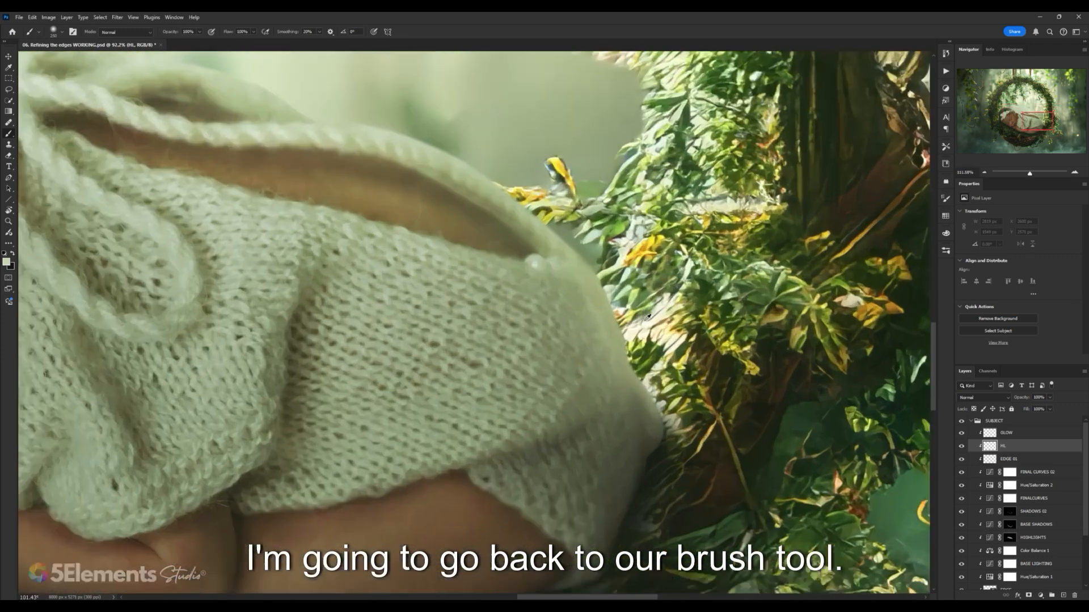
left_click(651, 324, "alt")
left_click_drag(650, 324, 641, 328)
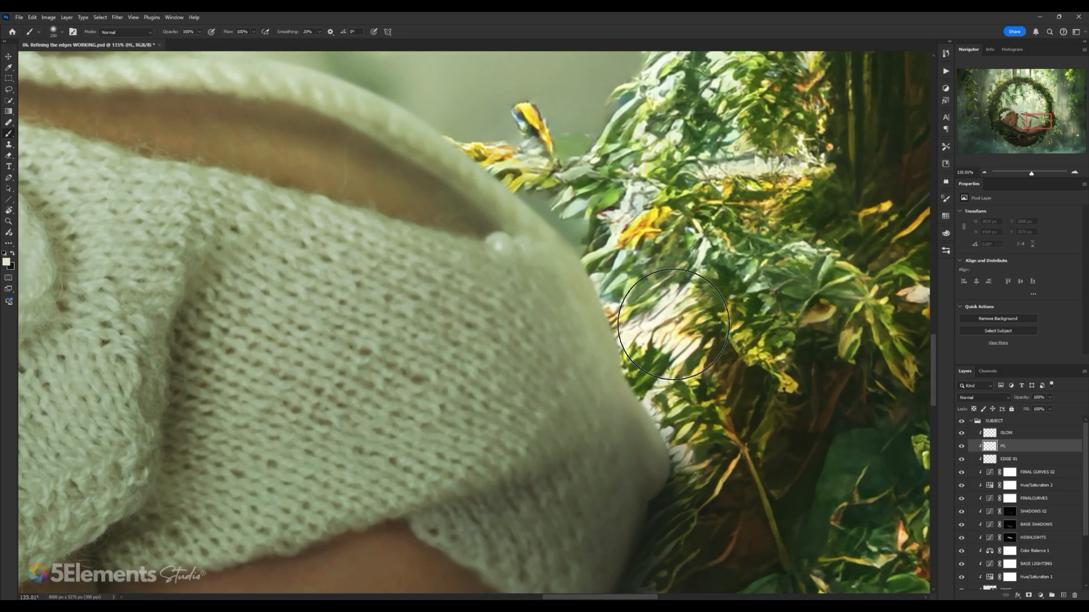
- Shrink the brush and paint a thin rim highlight on the HL layer along the outfit's rear edge beside the leaves
key("bracketleft")
key("bracketleft")
key("bracketleft")
key("bracketleft")
key("bracketleft")
key("bracketleft")
key("bracketleft")
key("bracketleft")
key("bracketleft")
key("bracketleft")
key("bracketleft")
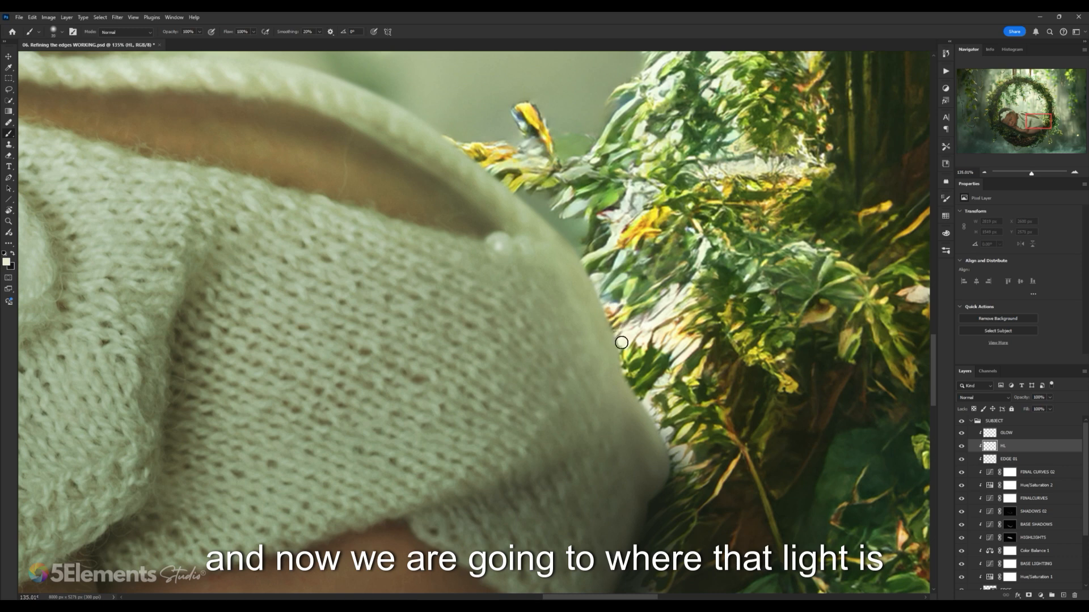
mouse_move(617, 314)
left_mouse_down()
mouse_move(609, 298)
mouse_move(628, 363)
mouse_move(582, 240)
mouse_move(589, 259)
left_mouse_up()
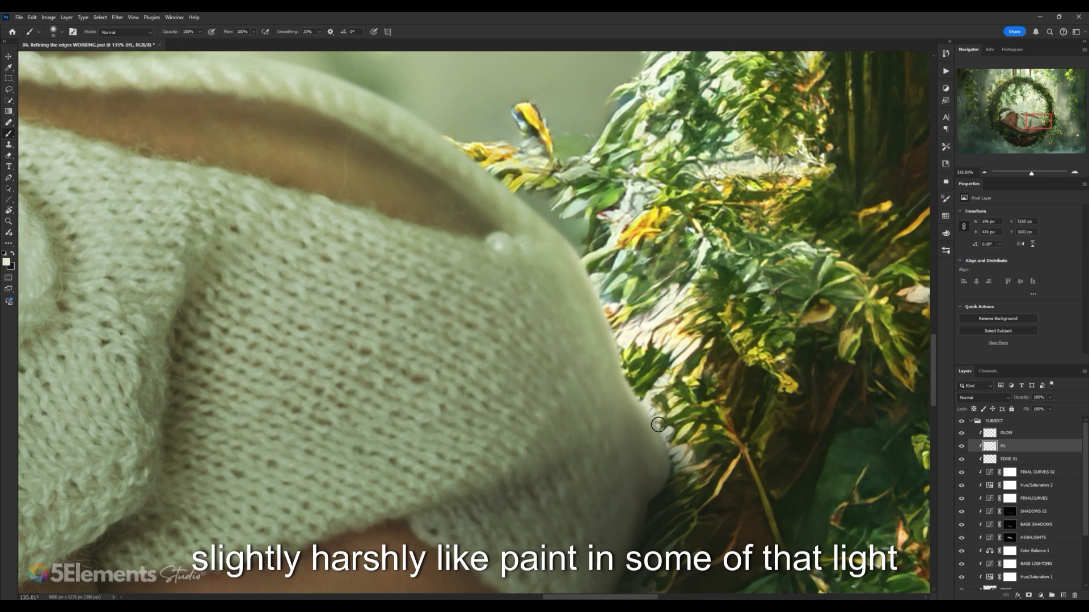
mouse_move(657, 424)
left_mouse_down()
mouse_move(646, 400)
mouse_move(668, 443)
mouse_move(619, 354)
left_mouse_up()
key("[")
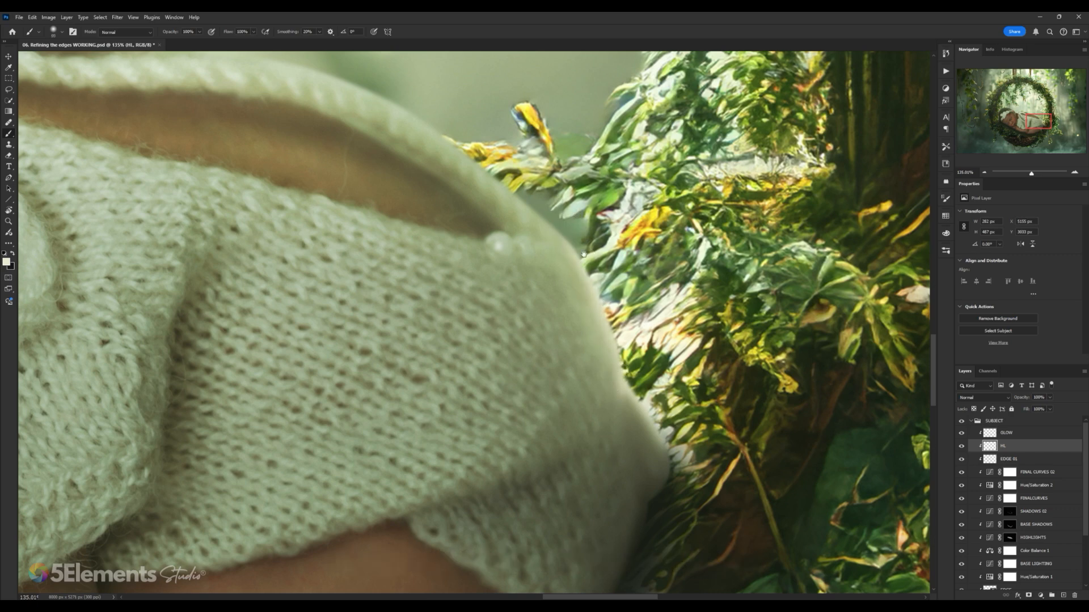
- Build up the rim highlight and extend it from the end of the back strap down the outfit's rear curve
left_click_drag(584, 255, 601, 284)
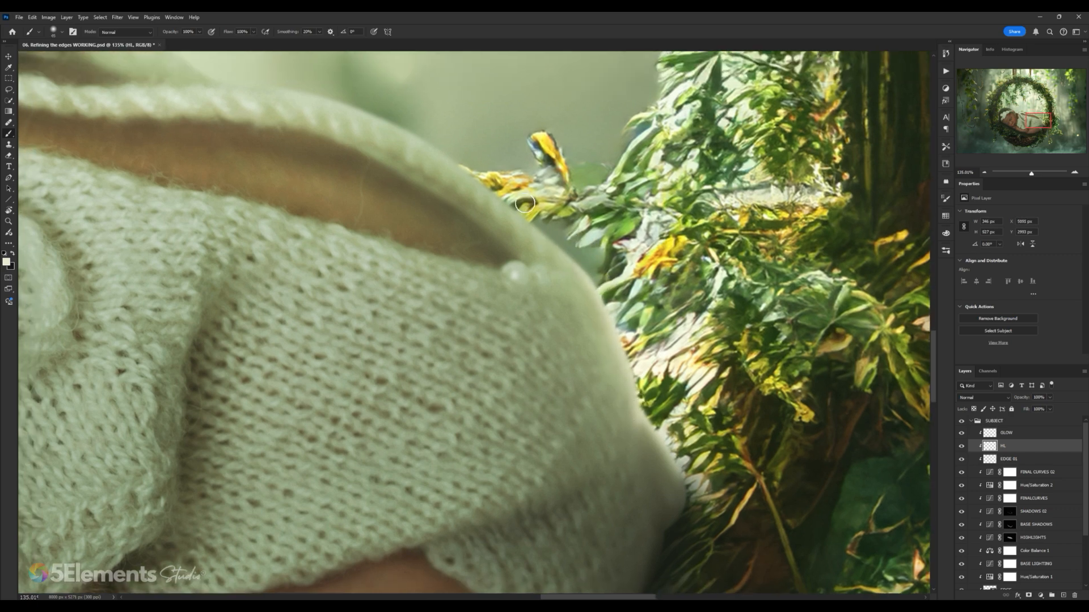
left_click_drag(525, 203, 635, 379)
left_click_drag(652, 427, 682, 474)
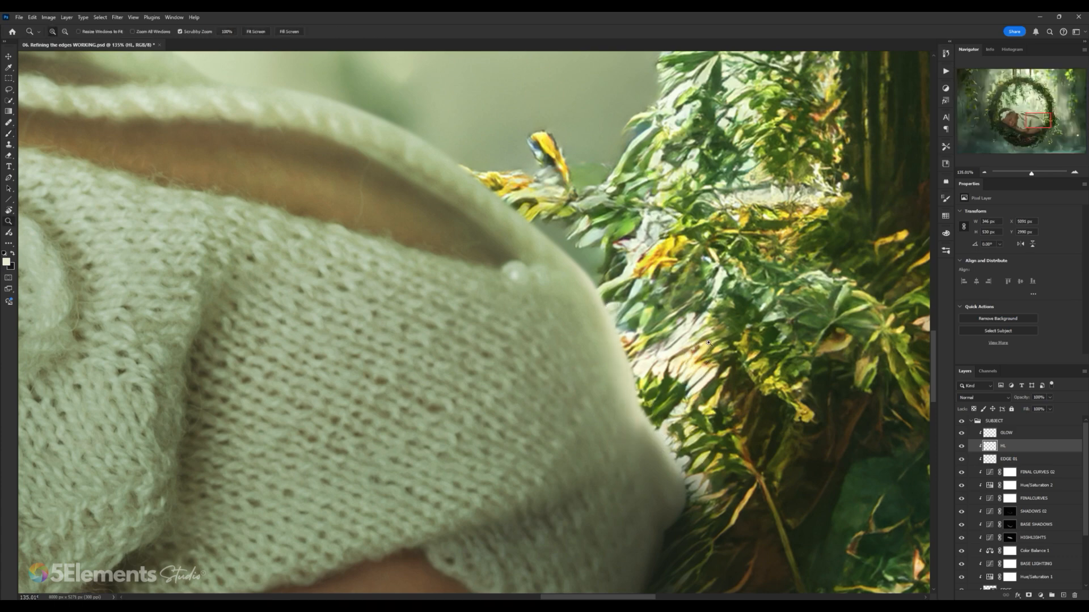
mouse_move(700, 357)
left_mouse_down()
mouse_move(652, 389)
mouse_move(743, 317)
mouse_move(780, 310)
left_mouse_up()
left_click_drag(720, 328, 746, 323)
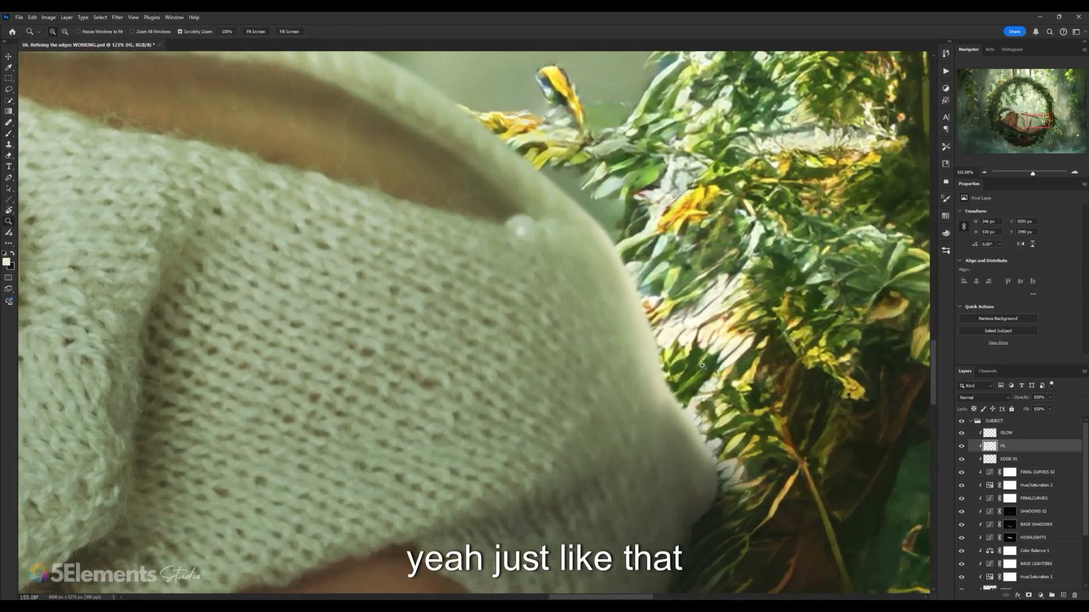
- Soften the inner side of the rear rim highlight with a smaller Eraser and touch up its edge with the Brush
left_click_drag(658, 295, 621, 305)
key("e")
key("bracketleft")
key("bracketleft")
key("bracketleft")
key("bracketleft")
key("bracketleft")
key("bracketleft")
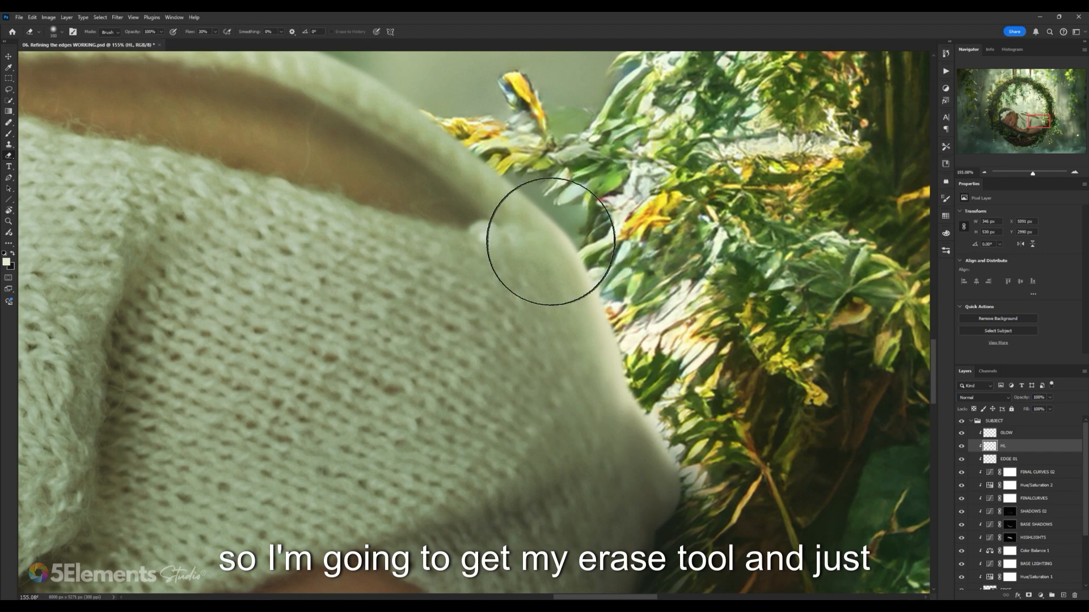
mouse_move(596, 380)
left_mouse_down()
mouse_move(613, 384)
mouse_move(617, 427)
mouse_move(647, 436)
mouse_move(650, 457)
left_mouse_up()
mouse_move(714, 376)
left_mouse_down()
mouse_move(658, 377)
mouse_move(760, 379)
mouse_move(673, 375)
left_mouse_up()
key("b")
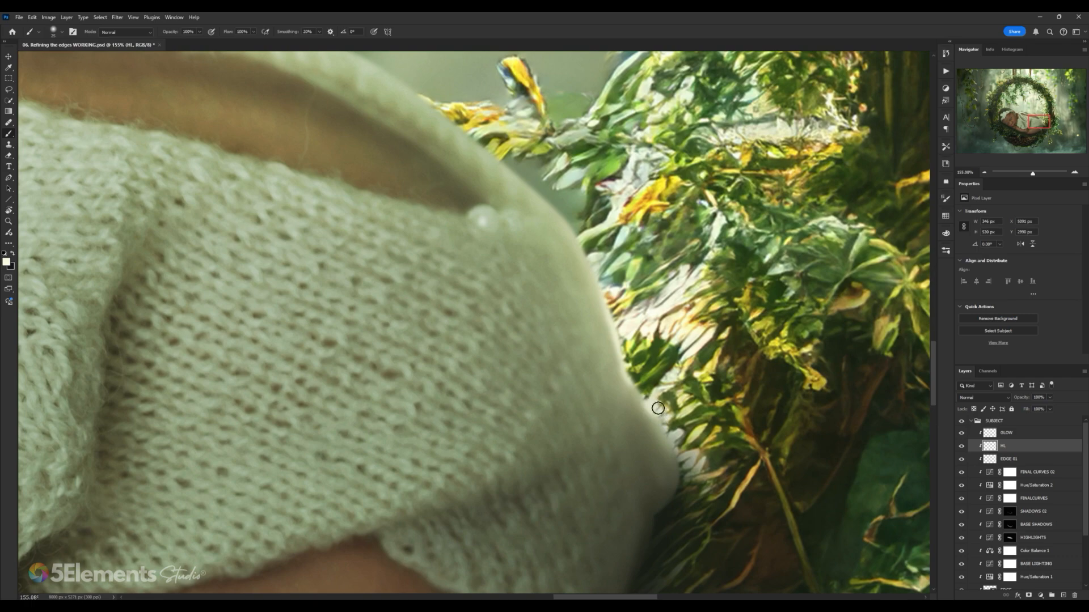
left_click_drag(687, 341, 729, 341)
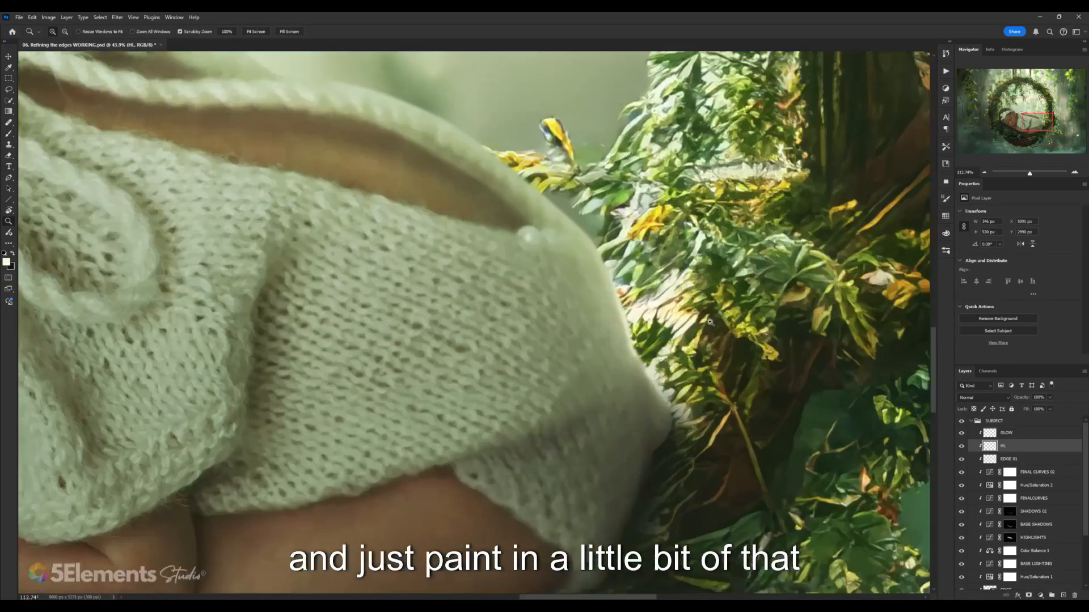
key("e")
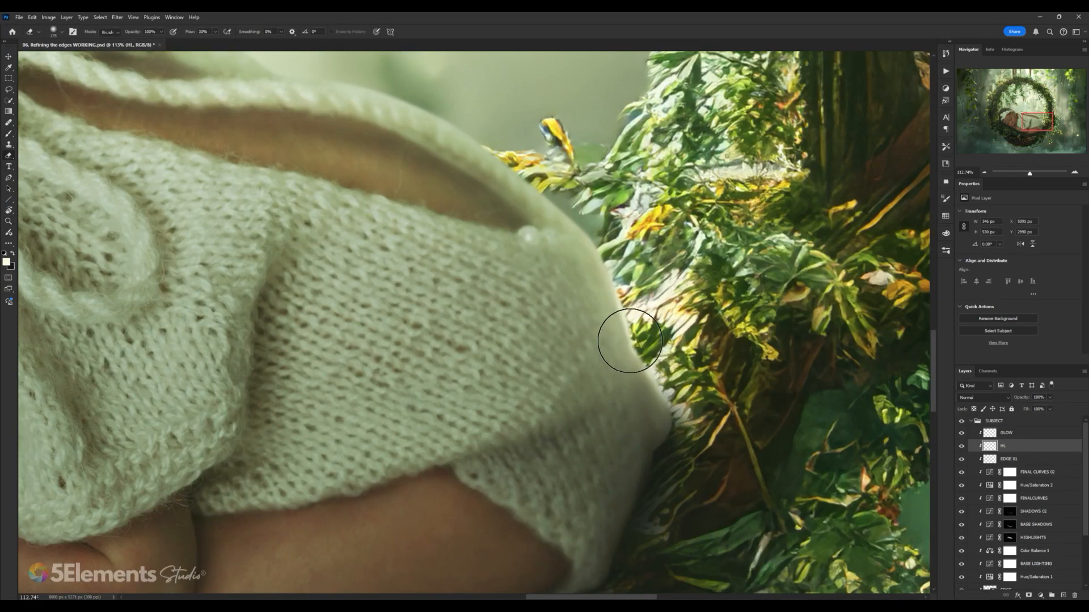
left_click_drag(665, 329, 678, 306)
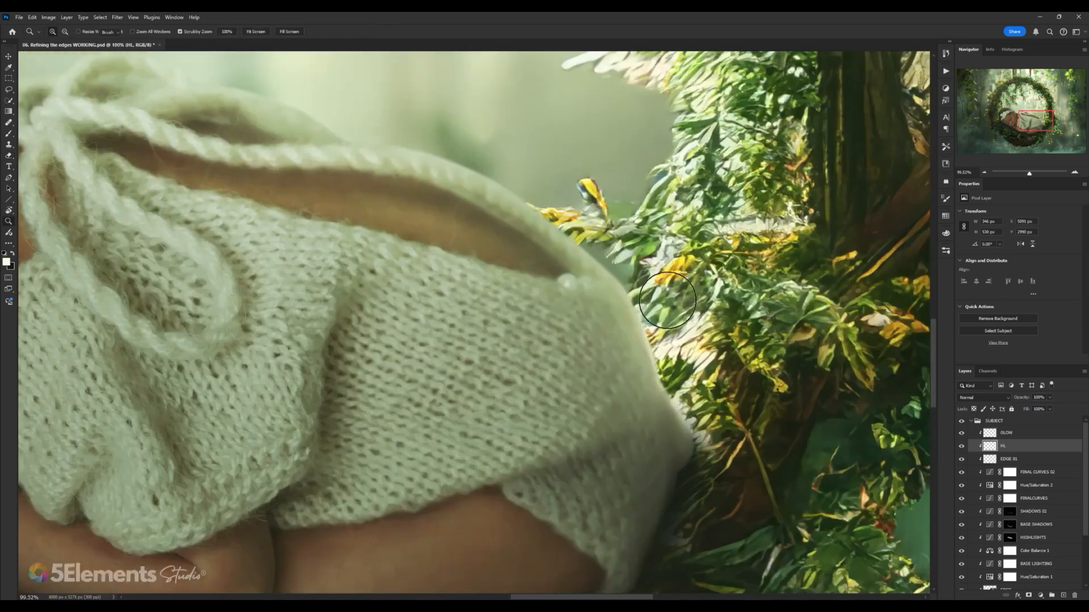
- Resample a light colour beside the outfit and paint a rim highlight where the back strap meets the rear curve
key("b")
left_click_drag(655, 269, 680, 270)
left_click(653, 288, "alt")
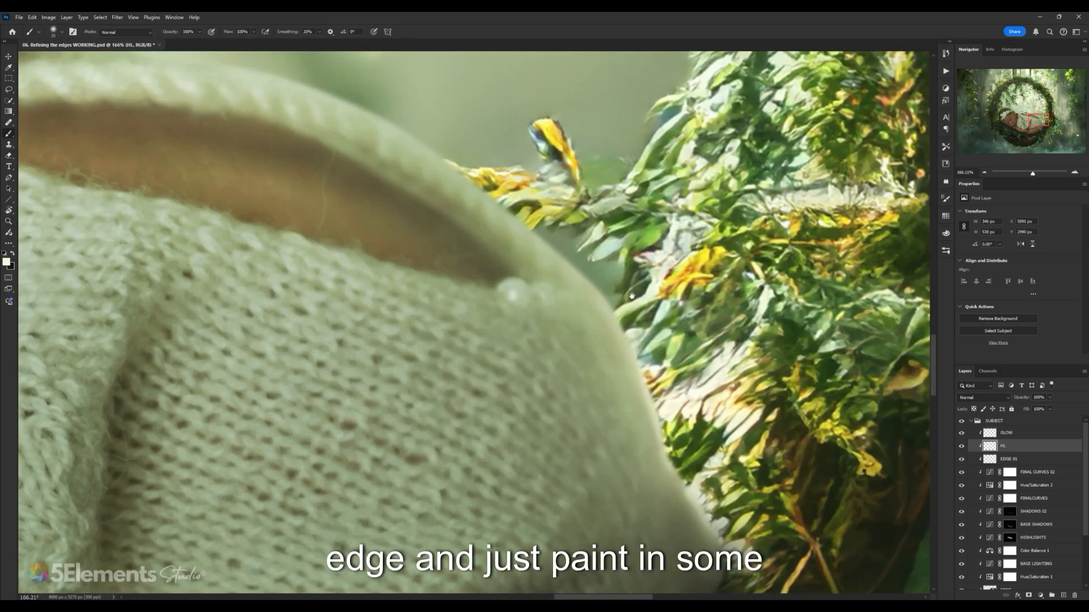
key("bracketright")
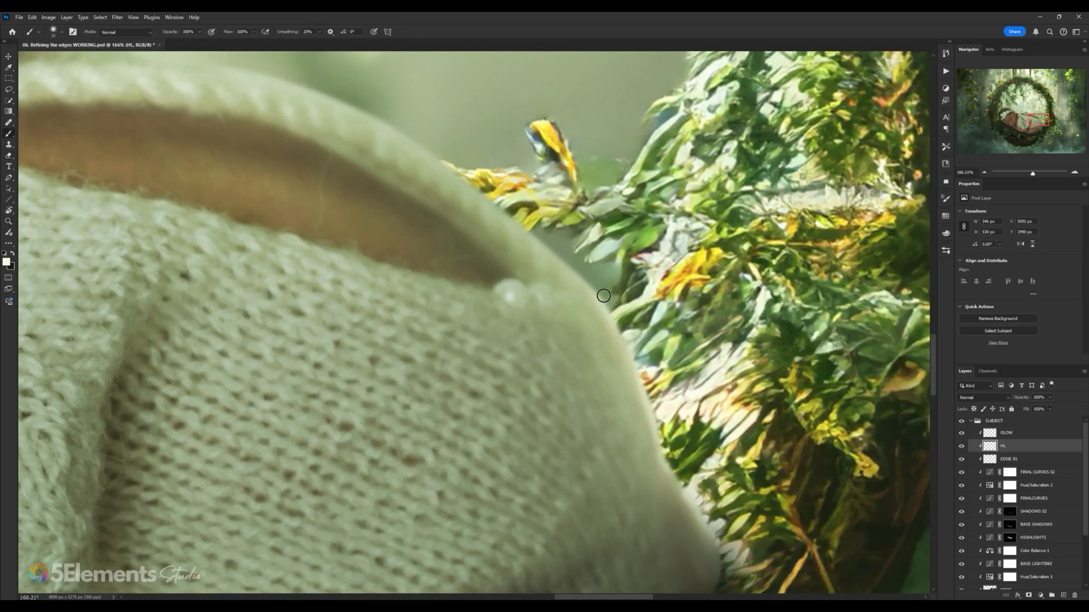
left_click_drag(609, 296, 627, 334)
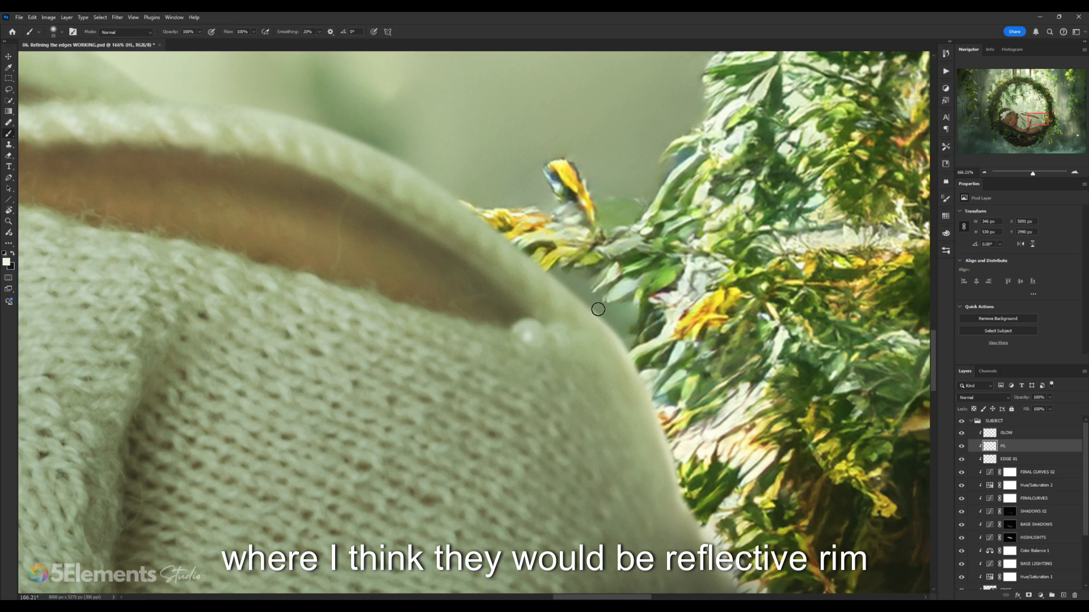
left_click_drag(596, 287, 637, 325)
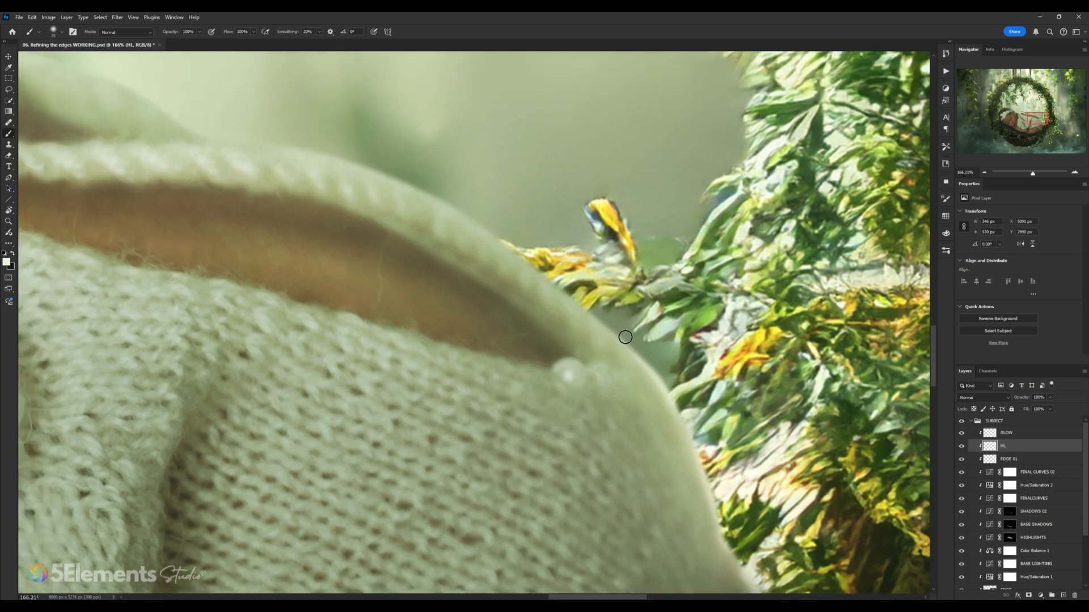
mouse_move(585, 283)
left_mouse_down()
mouse_move(635, 312)
mouse_move(605, 314)
mouse_move(569, 281)
left_mouse_up()
- Sample yellow from the leaves touching the back strap and paint reflected colour along the adjoining strap edge
left_click(608, 308, "alt")
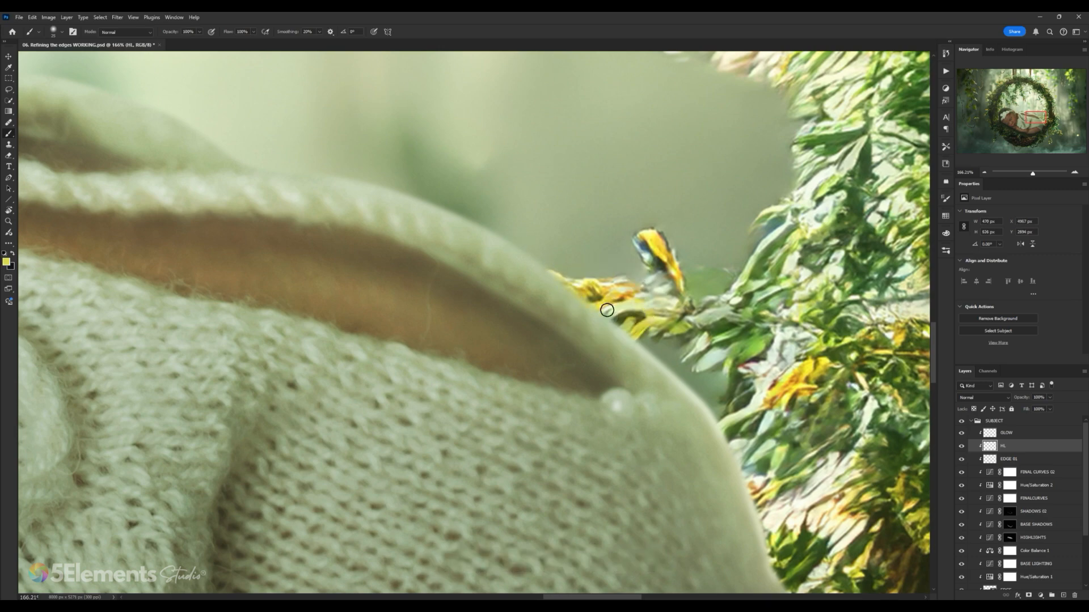
left_click_drag(594, 265, 665, 325)
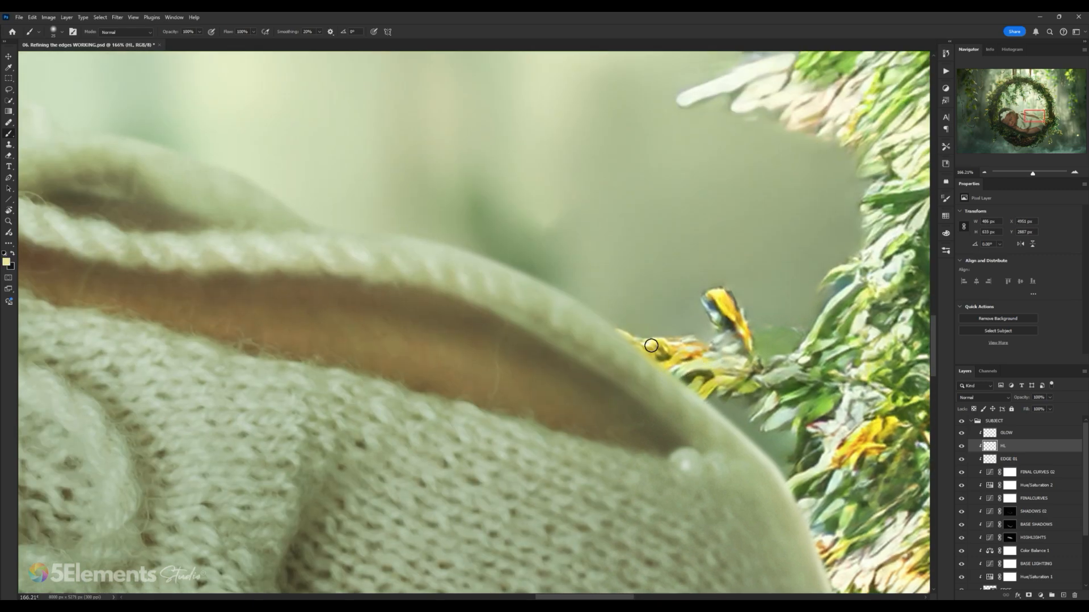
left_click_drag(589, 276, 625, 294)
left_click_drag(624, 277, 573, 300)
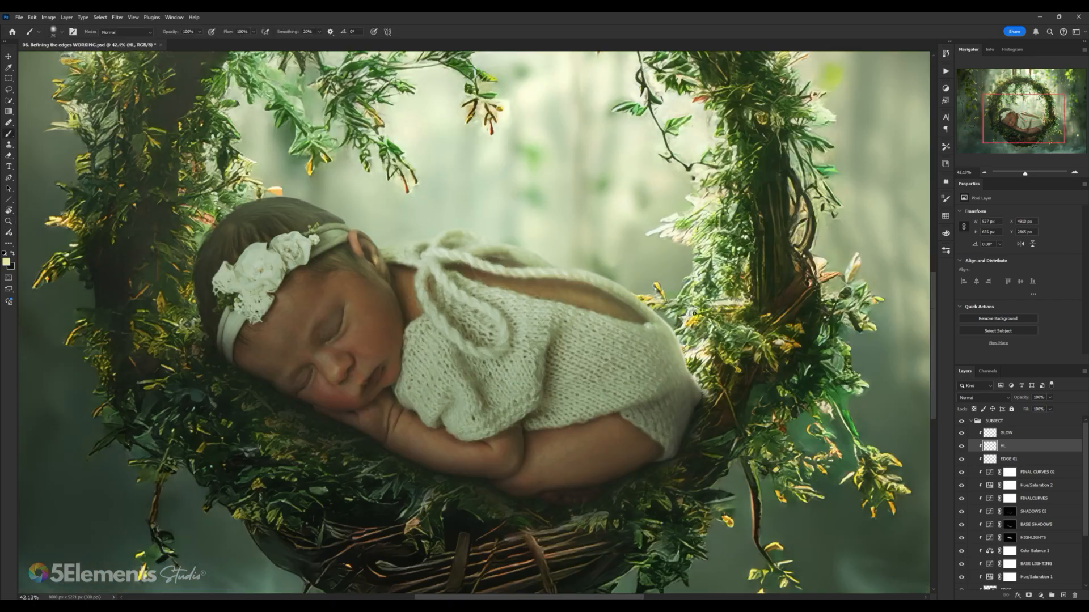
- Sample a pale light colour for the Brush from the bright background inside the upper part of the wreath
left_click_drag(717, 361, 704, 352)
key("e")
left_click_drag(664, 319, 693, 319)
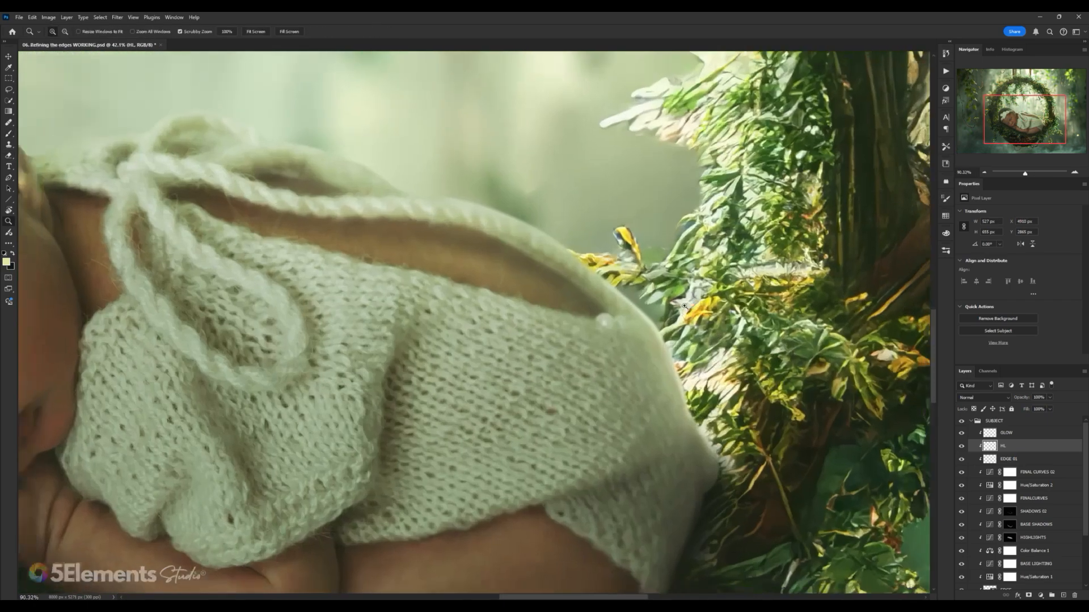
key("z")
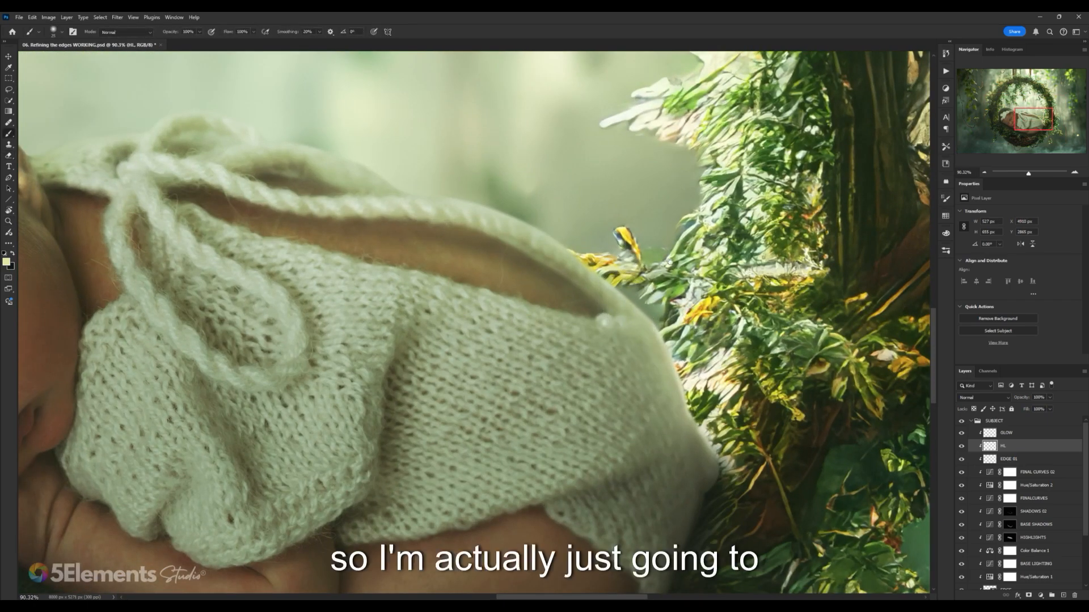
scroll(651, 267, "up", 3)
left_click_drag(651, 267, 618, 267)
key("b")
left_click_drag(531, 139, 520, 227)
left_click(516, 135, "alt")
left_click(547, 176, "alt")
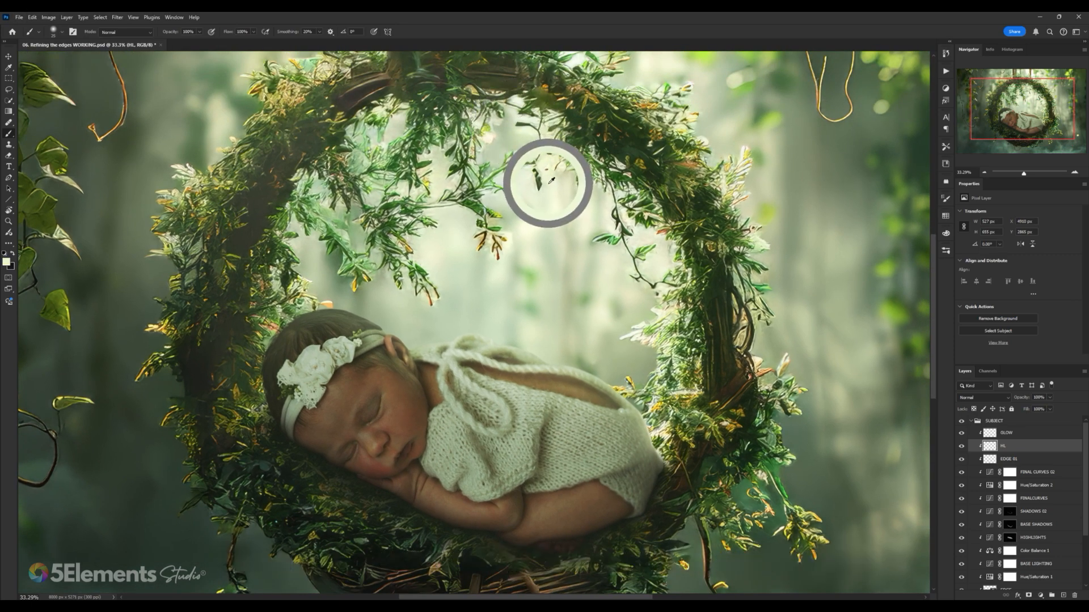
- Gently paint pale highlights along the upper edge of the strap curving over the newborn's lower back
key("z")
mouse_move(608, 374)
left_mouse_down()
mouse_move(625, 363)
mouse_move(611, 301)
mouse_move(533, 276)
mouse_move(568, 299)
left_mouse_up()
key("b")
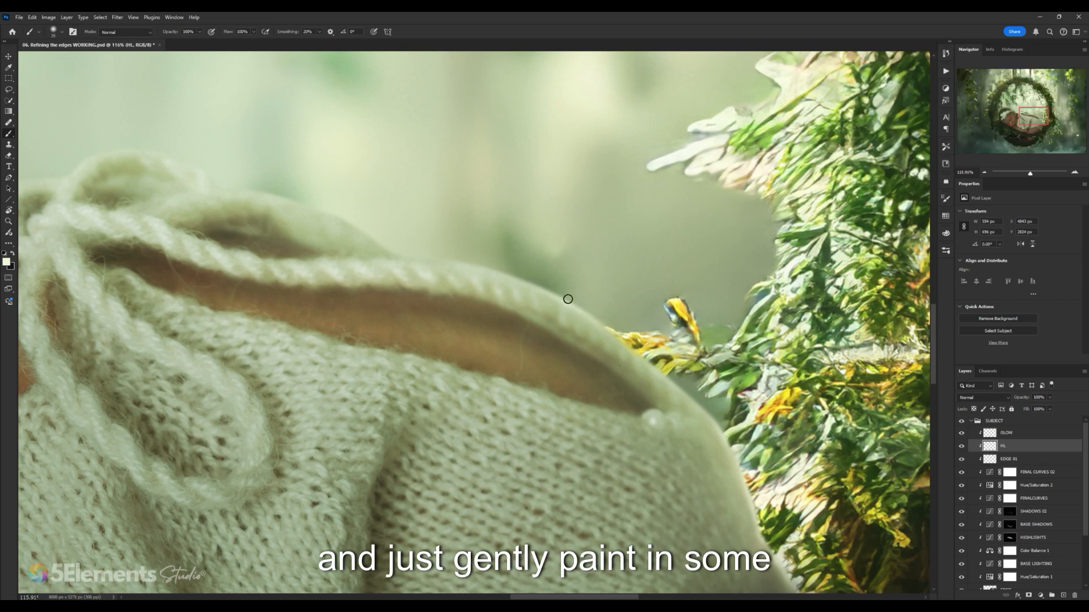
left_click_drag(505, 268, 495, 263)
left_click_drag(499, 267, 547, 279)
mouse_move(653, 328)
left_mouse_down()
mouse_move(559, 283)
mouse_move(497, 271)
mouse_move(597, 278)
left_mouse_up()
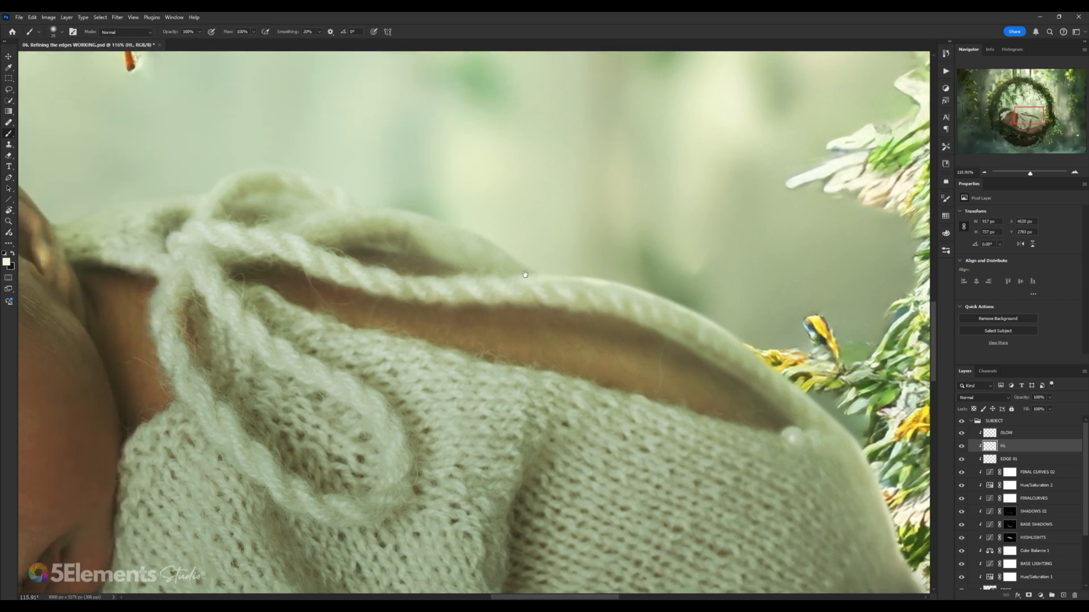
- Continue the pale highlight along the twisted strap toward the bow, where it overlaps the fabric behind it
mouse_move(525, 274)
left_mouse_down()
mouse_move(551, 281)
mouse_move(463, 288)
left_mouse_up()
mouse_move(535, 288)
left_mouse_down()
mouse_move(560, 287)
mouse_move(513, 284)
mouse_move(587, 285)
mouse_move(496, 279)
left_mouse_up()
left_click_drag(507, 280, 536, 297)
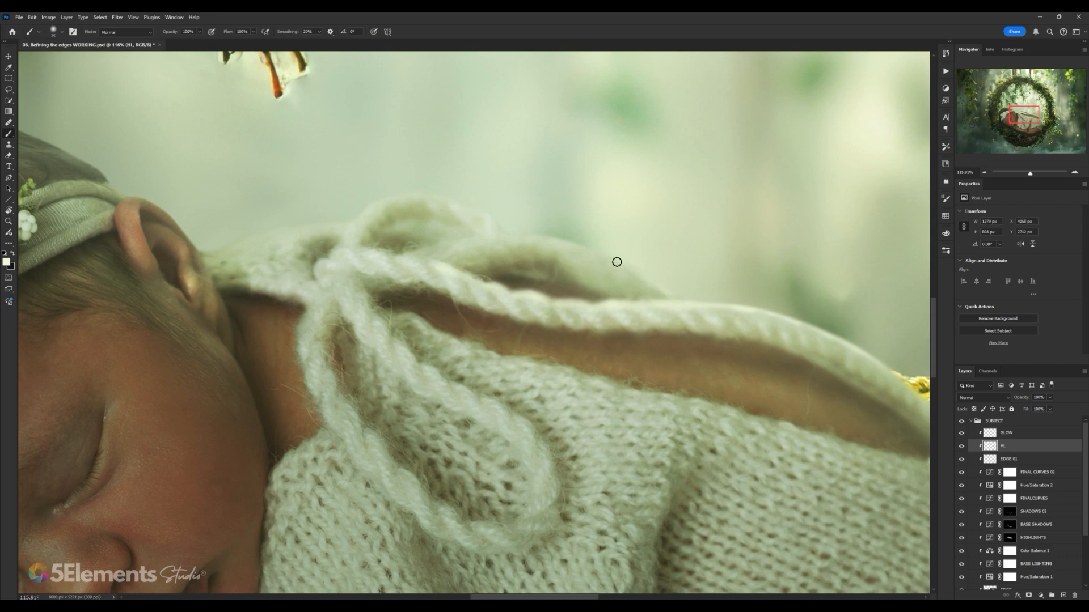
- Paint pale rim highlights along the far fabric edge, the top of the bow and the shoulder strap behind the ear
left_click_drag(617, 262, 599, 254)
left_click_drag(477, 245, 503, 242)
left_click_drag(537, 241, 605, 249)
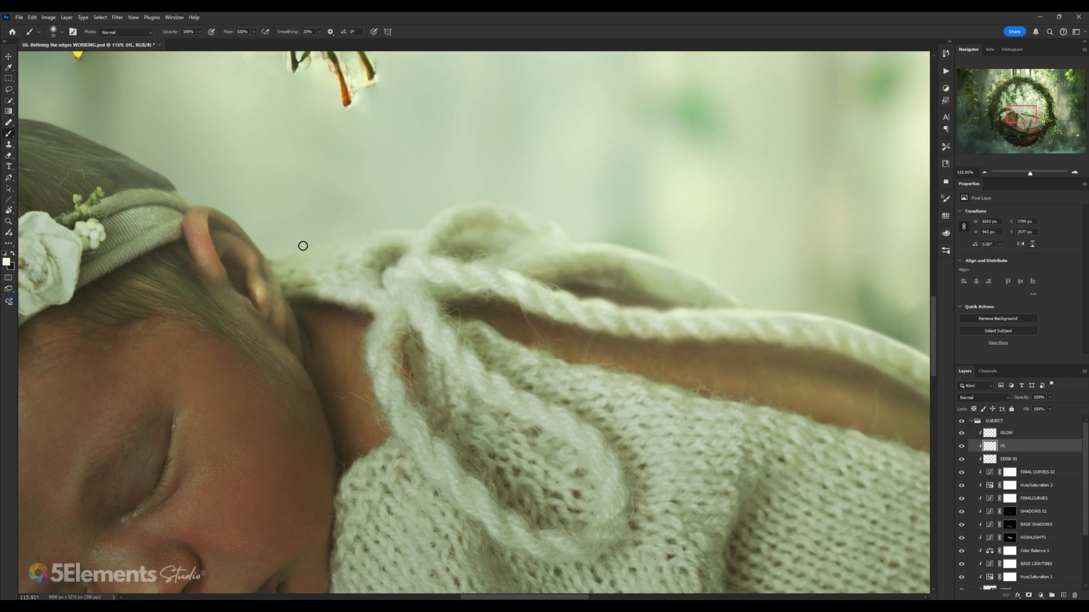
left_click_drag(303, 246, 327, 235)
left_click_drag(408, 236, 477, 228)
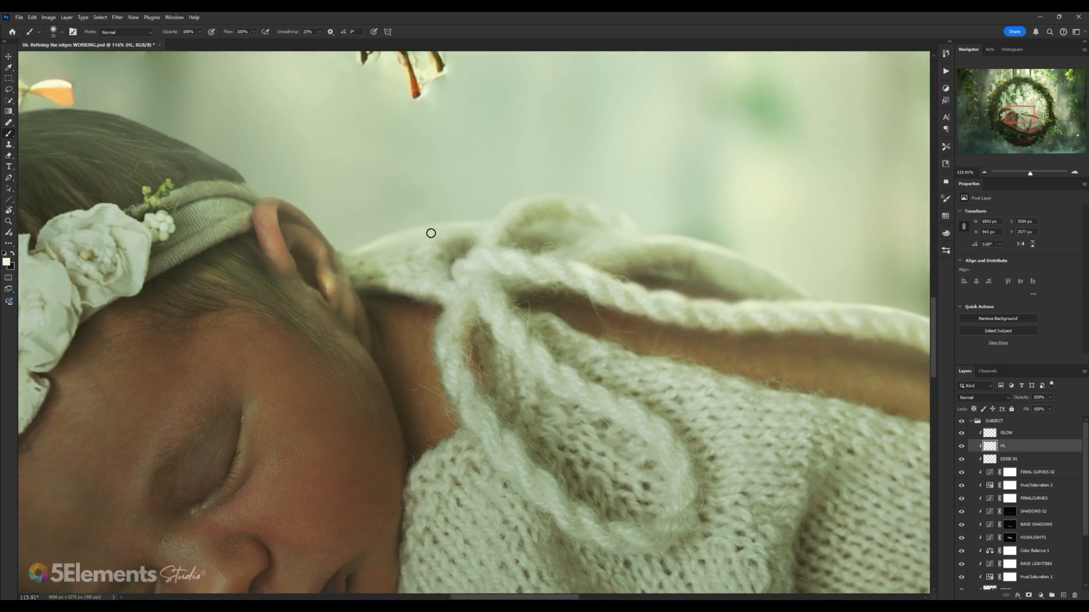
- Inspect the painted rim highlights along the back and bow, both in the full composition and close up
scroll(556, 226, "down", 10)
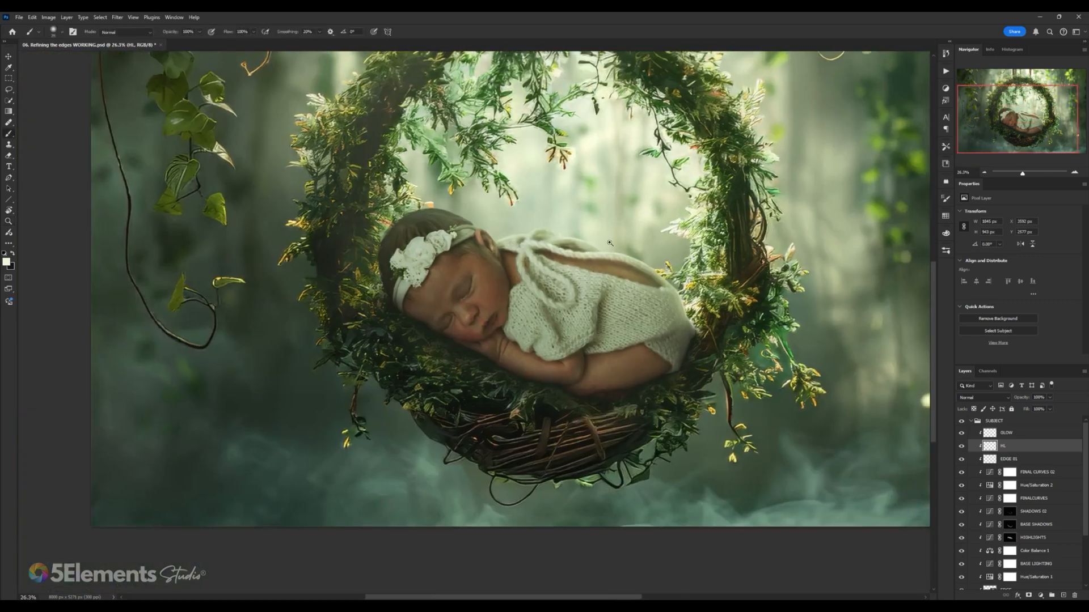
scroll(559, 230, "up", 10)
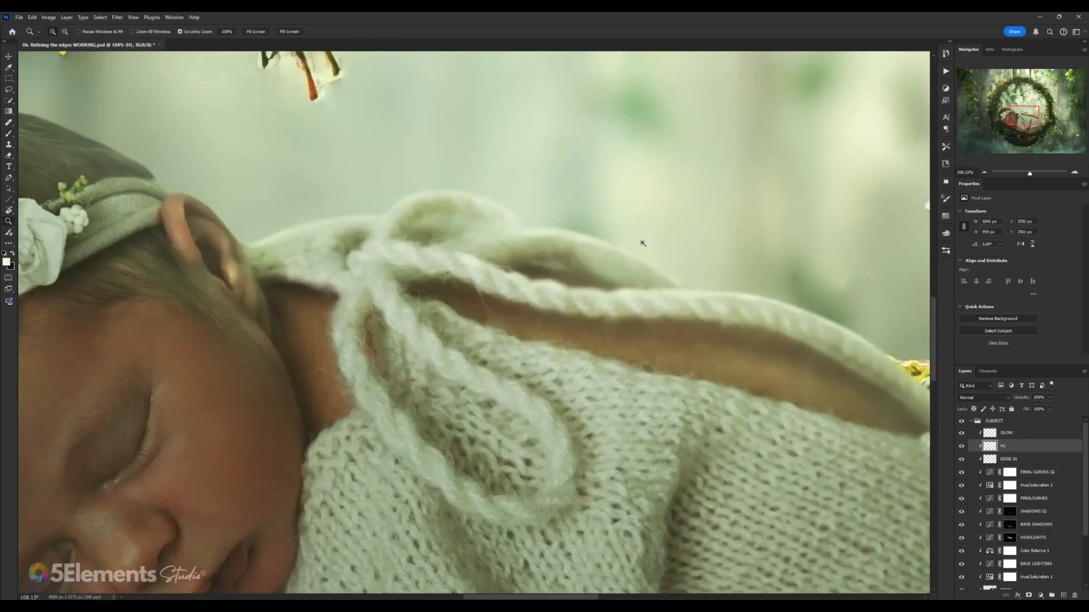
scroll(642, 241, "down", 8)
scroll(533, 230, "up", 4)
mouse_move(596, 244)
left_mouse_down()
mouse_move(556, 244)
mouse_move(673, 225)
left_mouse_up()
left_click_drag(673, 225, 635, 225)
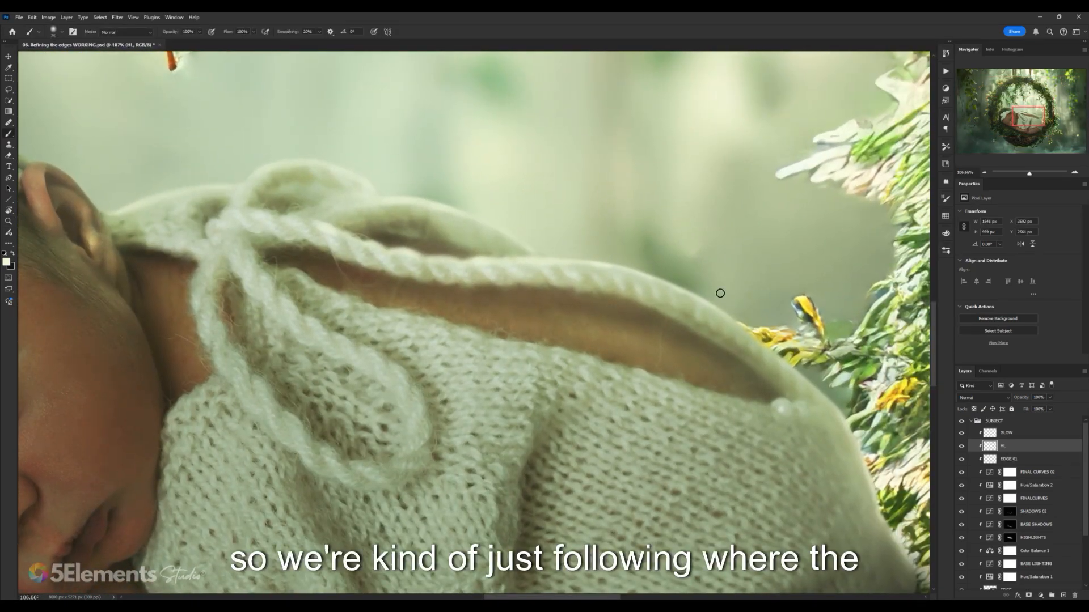
- Paint soft pale highlights with a larger brush along the far fabric edge and the strap over the newborn's back
left_click_drag(686, 281, 677, 279)
key("bracketright")
key("bracketright")
key("bracketright")
key("bracketright")
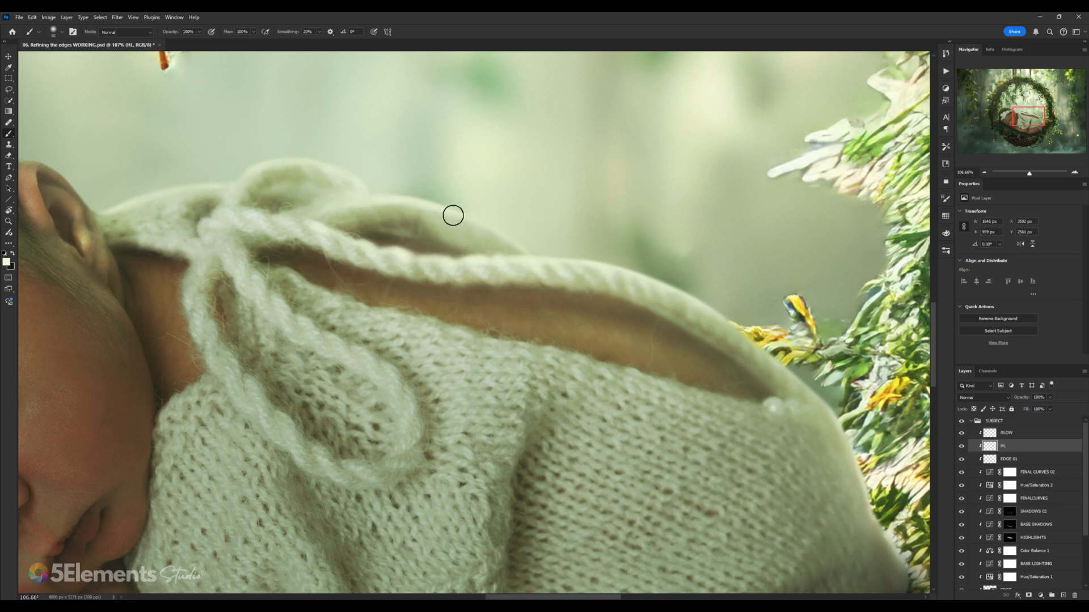
left_click_drag(406, 198, 493, 210)
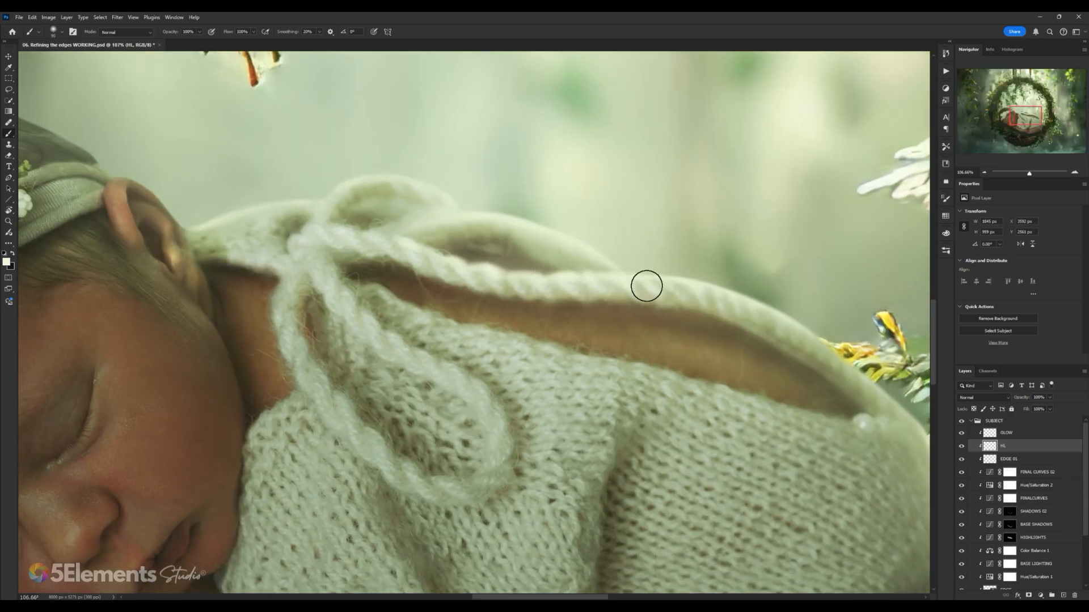
left_click_drag(647, 284, 669, 264)
key("bracketright")
key("bracketright")
mouse_move(554, 197)
left_mouse_down()
mouse_move(569, 229)
mouse_move(421, 237)
left_mouse_up()
- Compare the newborn with the HL layer hidden and shown, at medium zoom and in the full composition
key("ctrl+0")
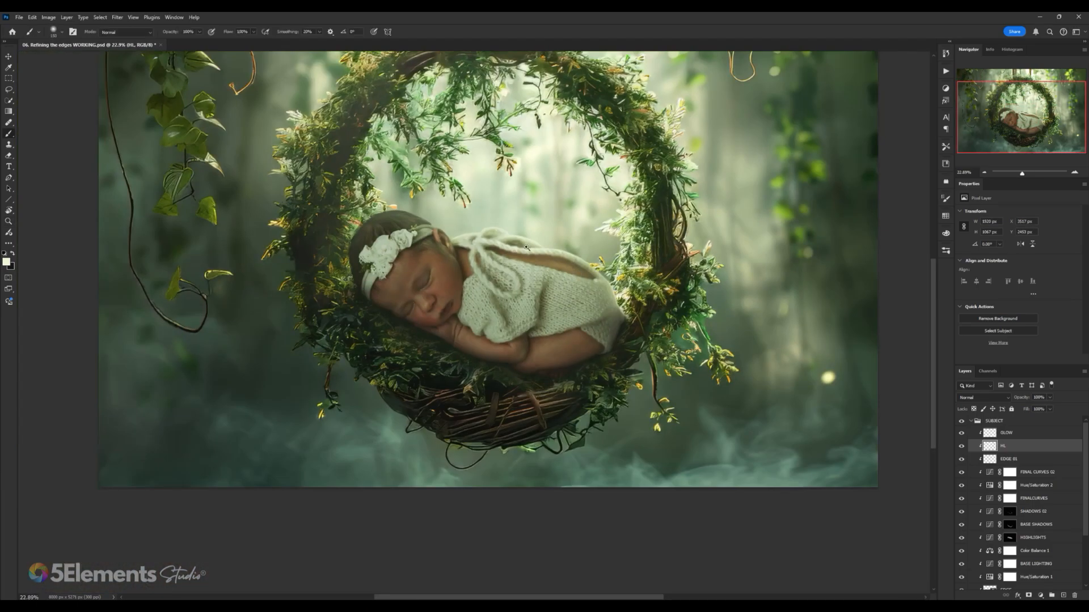
scroll(526, 248, "up", 5)
scroll(729, 286, "down", 3)
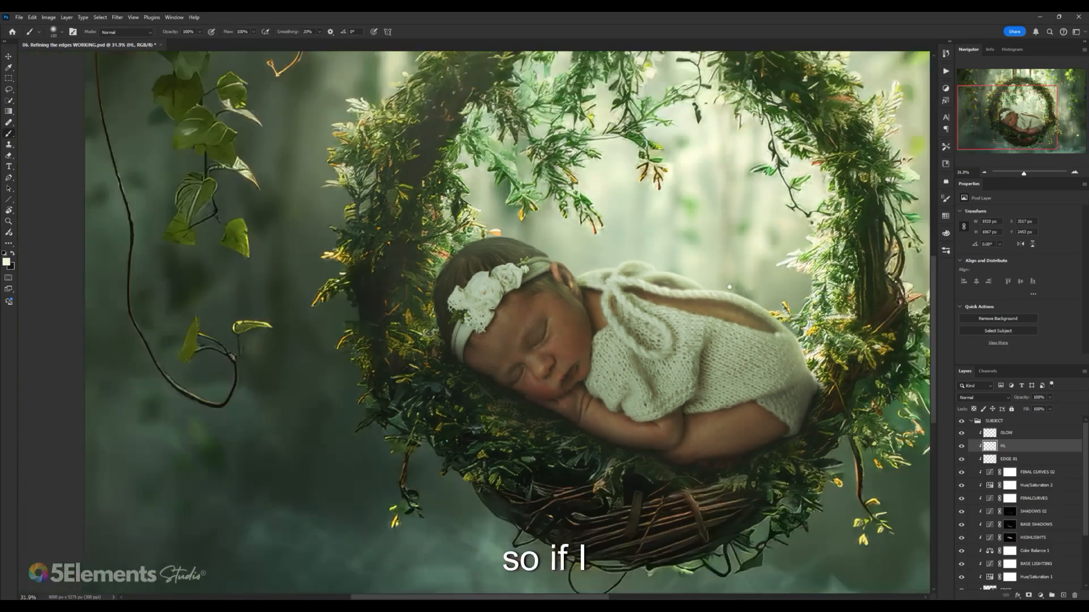
scroll(589, 211, "down", 4)
scroll(590, 211, "up", 6)
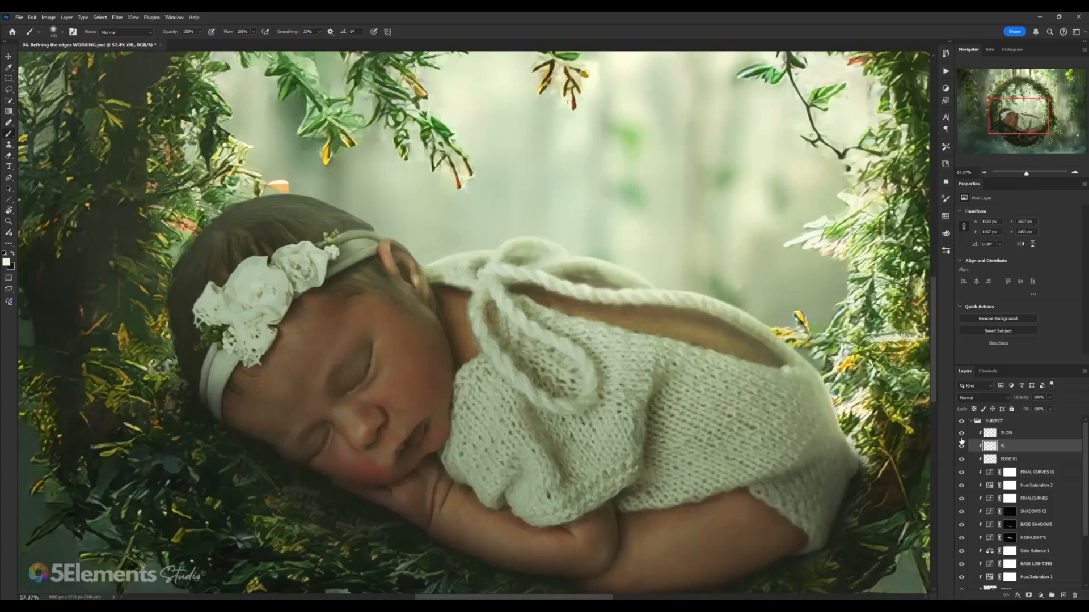
left_click(961, 446)
left_click(961, 446)
left_click(962, 446)
left_click(962, 446)
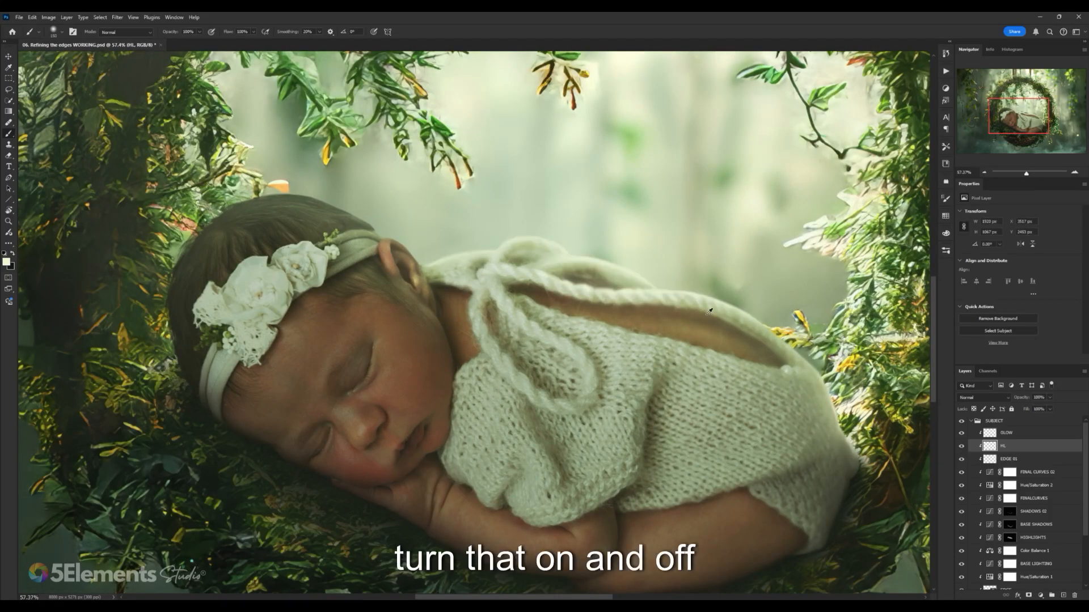
scroll(709, 312, "down", 4)
left_click(961, 446)
left_click(961, 445)
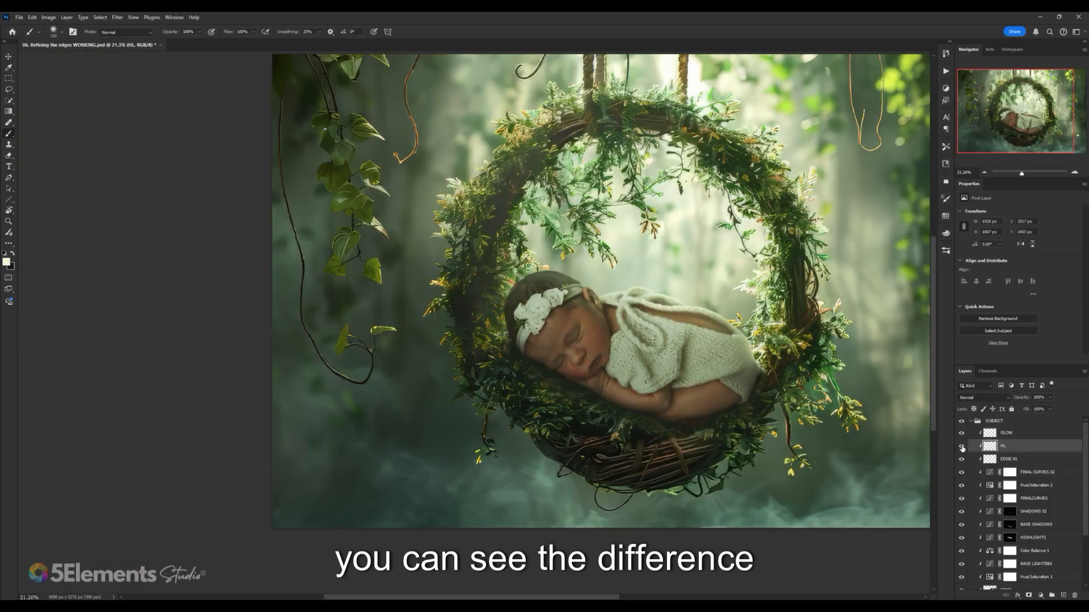
- Check the bow and back strap up close with the HL layer hidden and shown
scroll(549, 274, "up", 5)
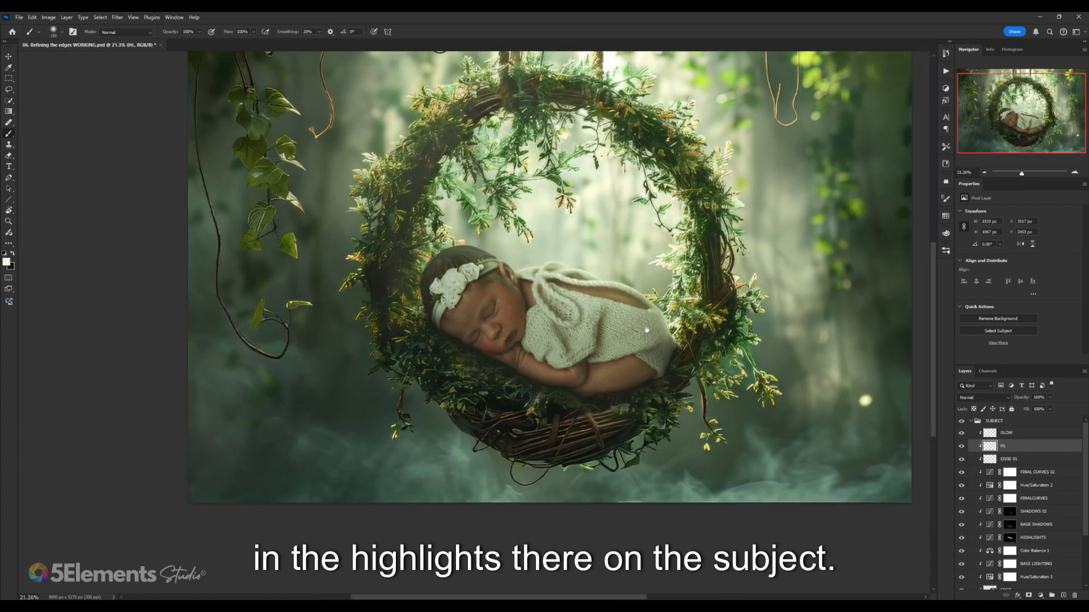
scroll(549, 274, "up", 3)
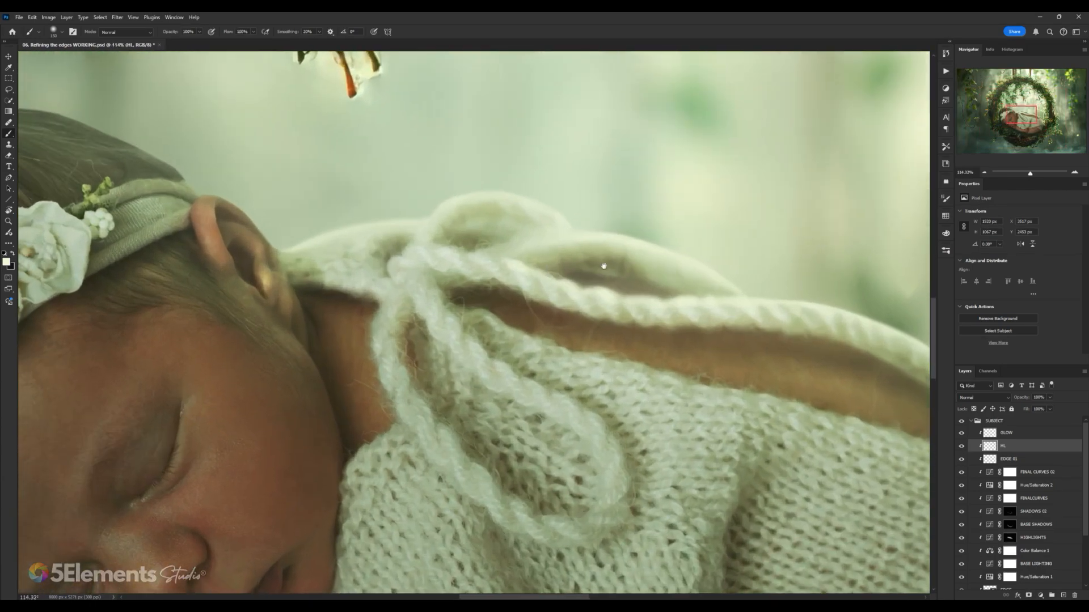
left_click(961, 446)
left_click(961, 445)
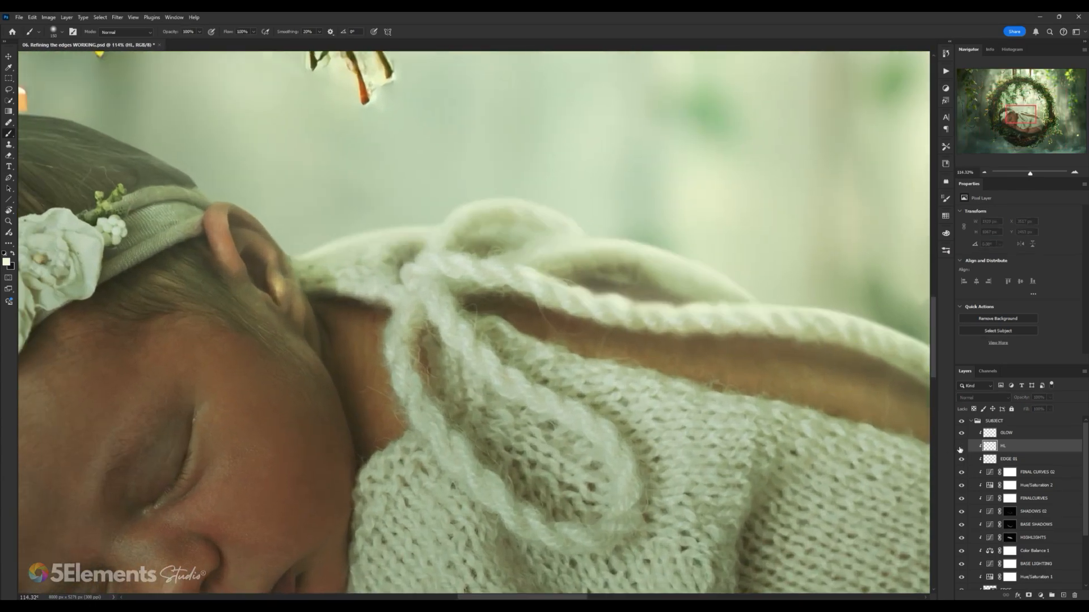
left_click(961, 446)
left_click(961, 446)
scroll(467, 268, "down", 1)
scroll(467, 267, "down", 5)
scroll(474, 280, "up", 3)
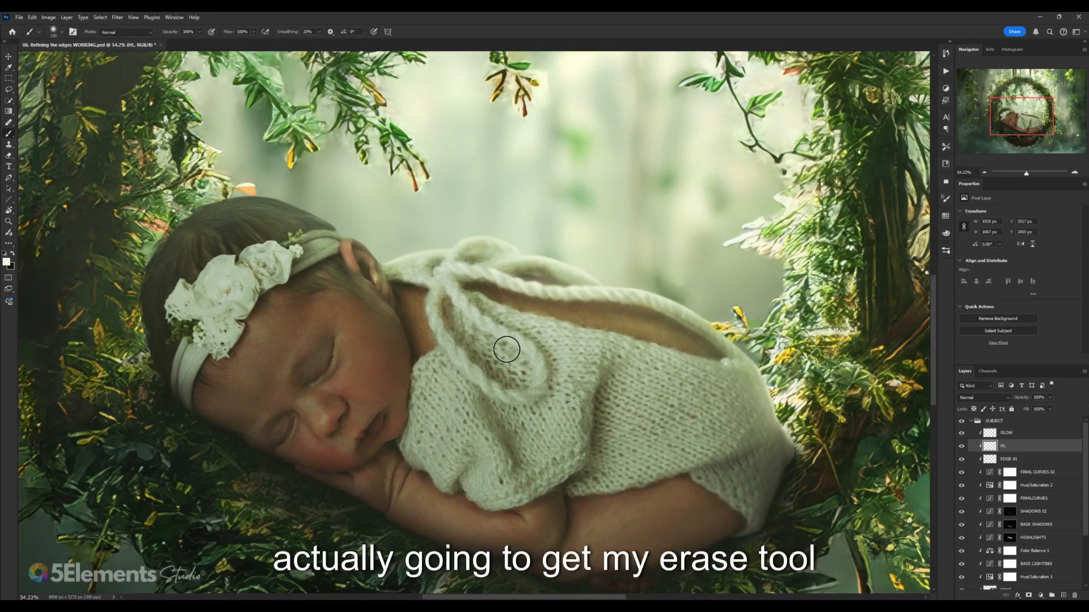
- Lightly erase the overly bright highlights on the strap along the newborn's back with a soft Eraser
key("e")
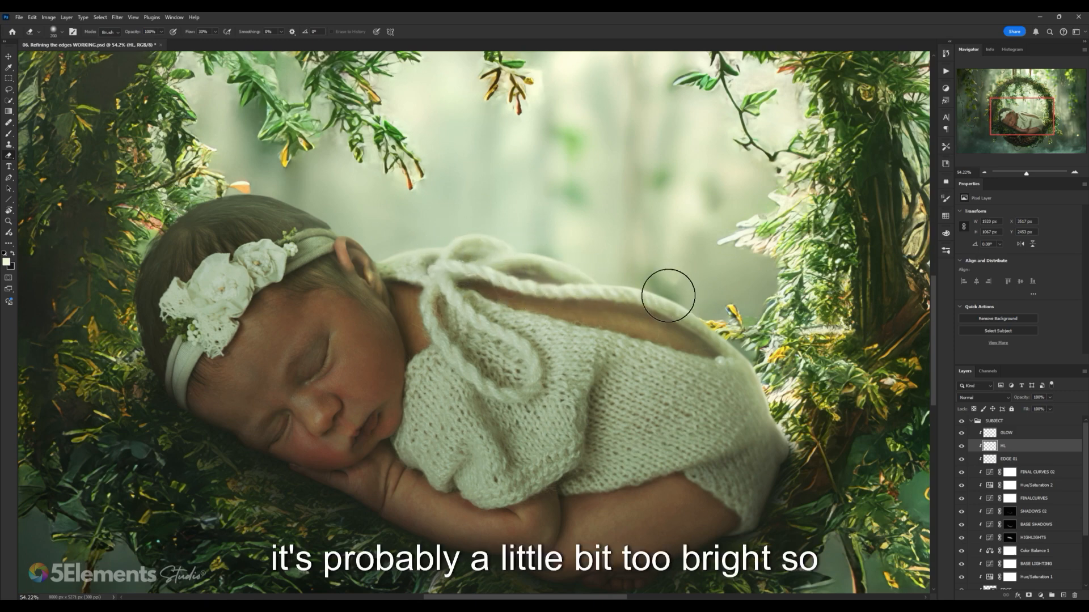
scroll(420, 252, "down", 5)
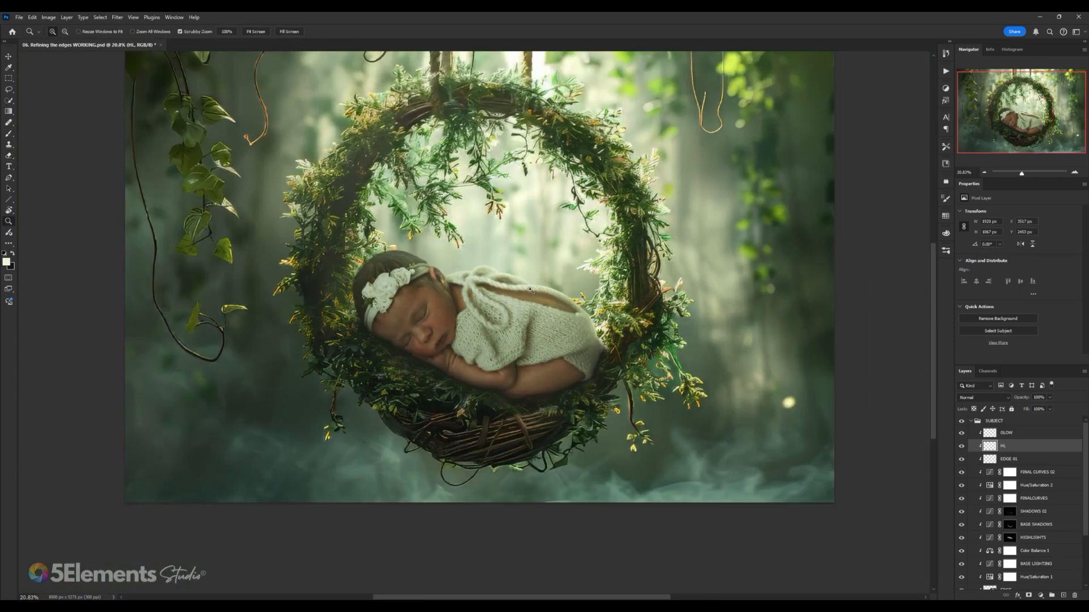
scroll(515, 286, "up", 5)
- Paint finer rim highlights with a smaller brush behind the ear, along the bow and twisted strap, and over the lower back
key("b")
left_click_drag(556, 92, 579, 142)
scroll(489, 275, "up", 4)
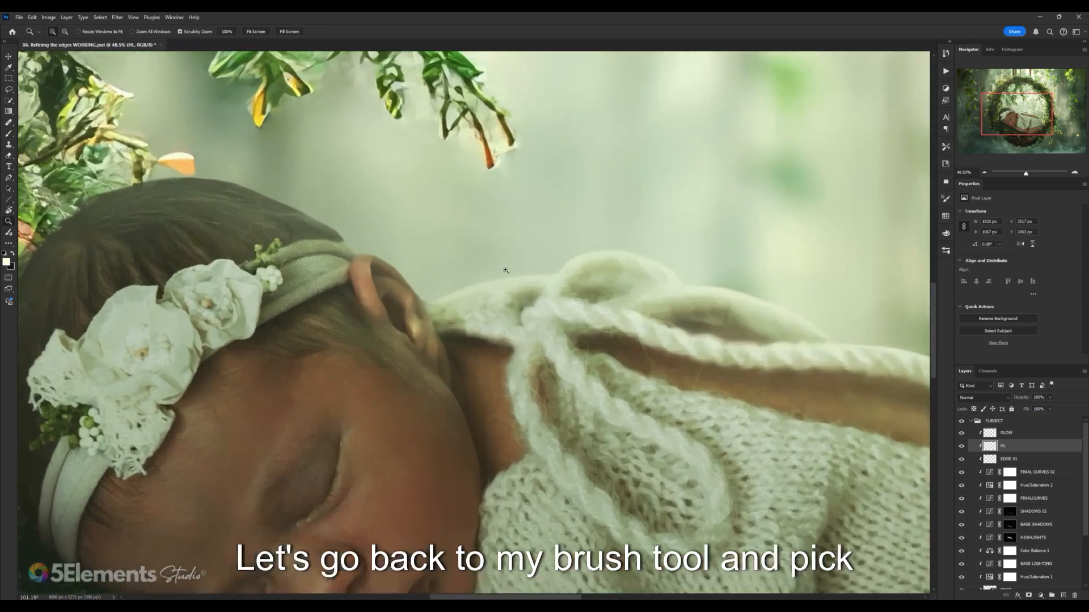
key("bracketleft")
key("bracketleft")
key("bracketleft")
key("bracketleft")
key("bracketleft")
key("bracketleft")
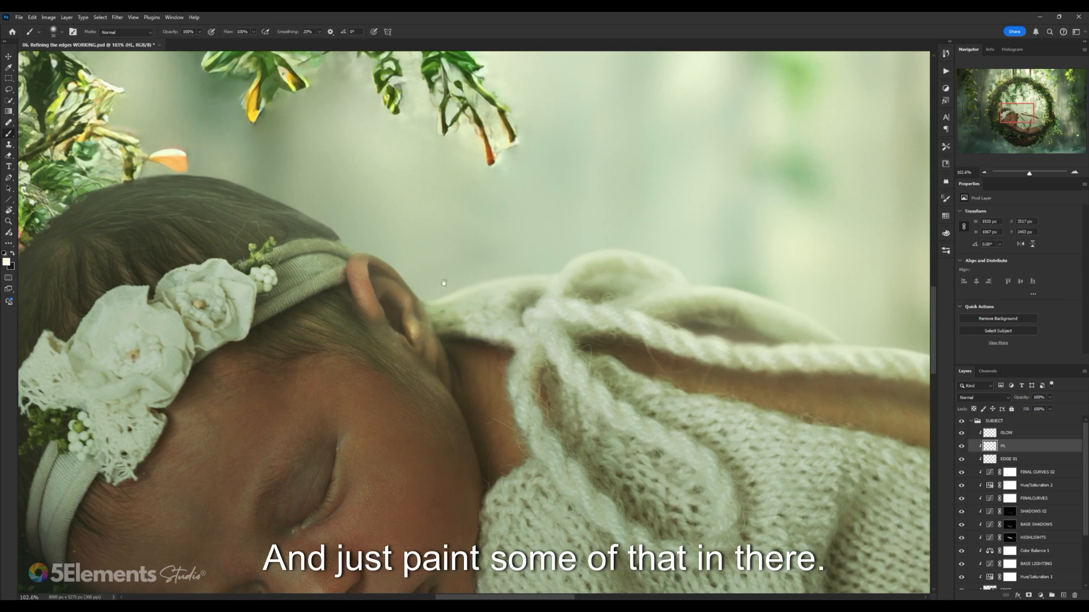
left_click_drag(508, 287, 417, 292)
left_click_drag(585, 306, 669, 306)
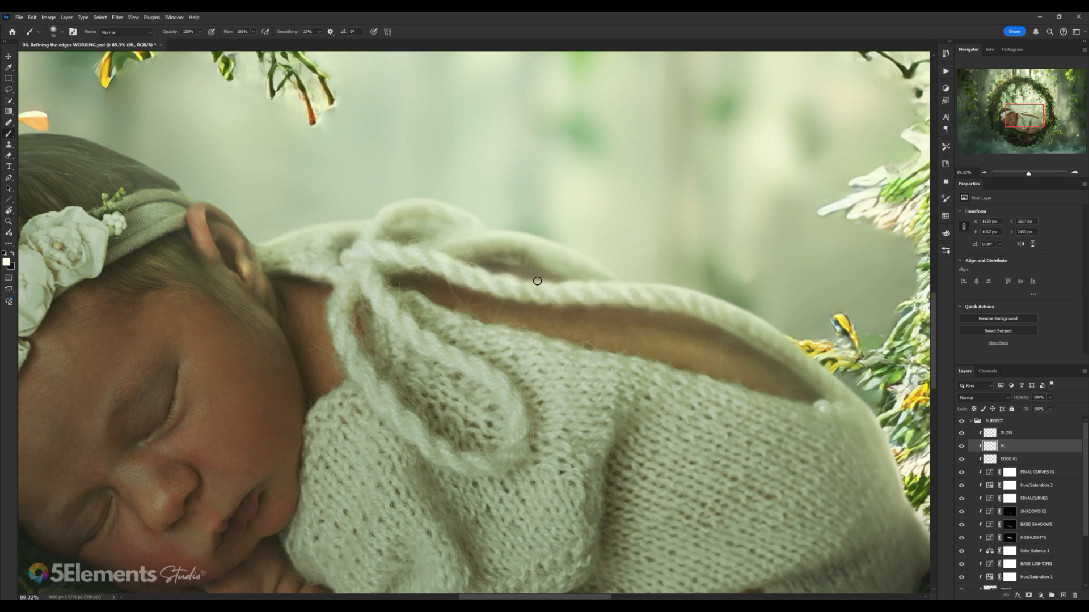
mouse_move(538, 285)
left_mouse_down()
mouse_move(489, 288)
mouse_move(516, 289)
left_mouse_up()
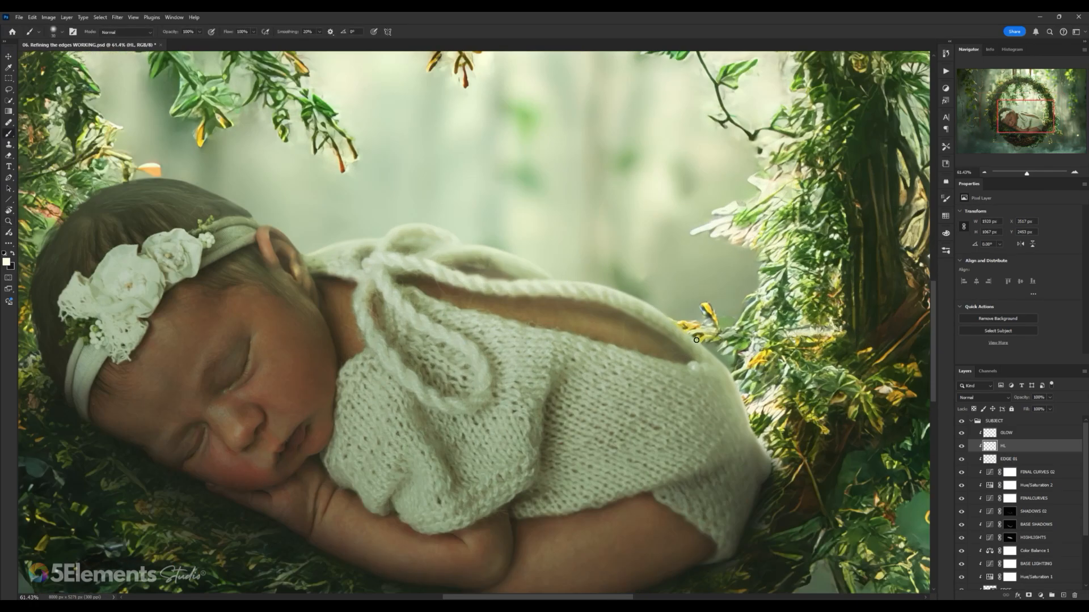
mouse_move(714, 344)
left_mouse_down()
mouse_move(647, 330)
mouse_move(681, 325)
mouse_move(636, 299)
left_mouse_up()
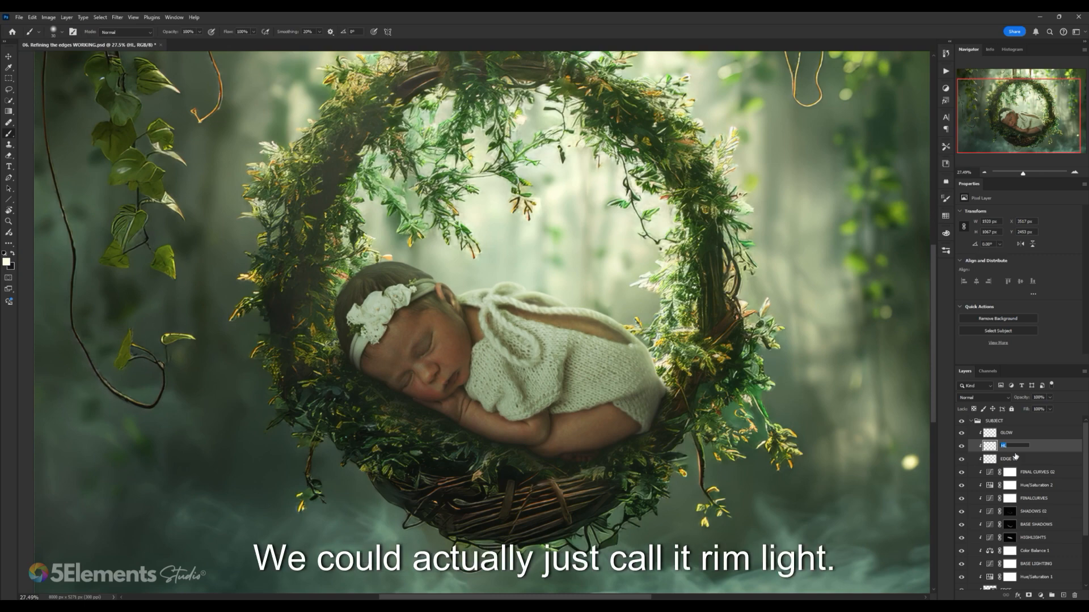
- Rename the HL layer as RIMLIGHT
key("Return")
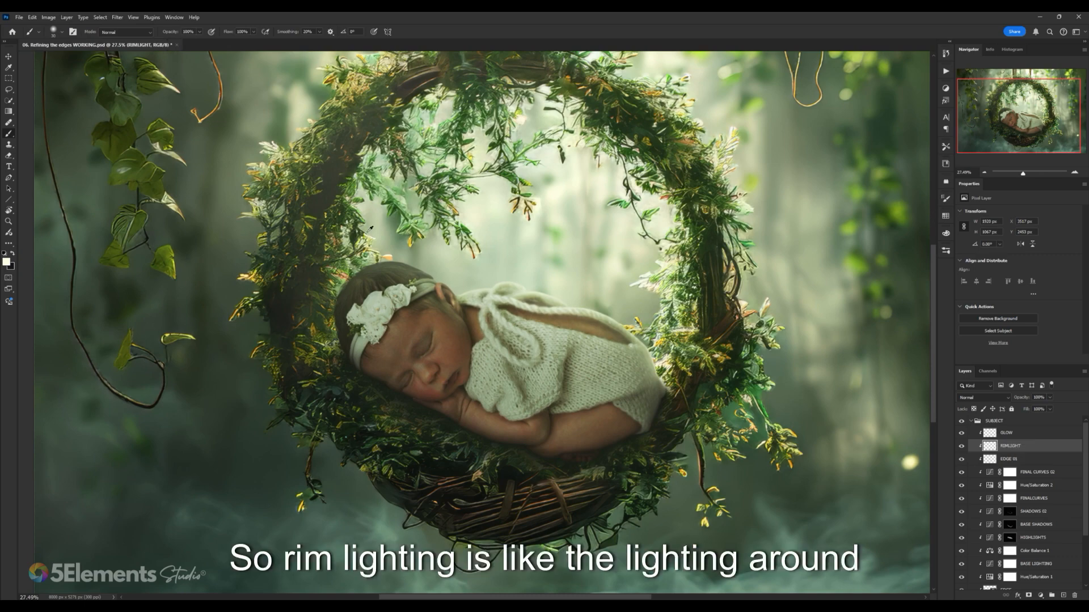
scroll(513, 309, "up", 3)
scroll(653, 297, "down", 3)
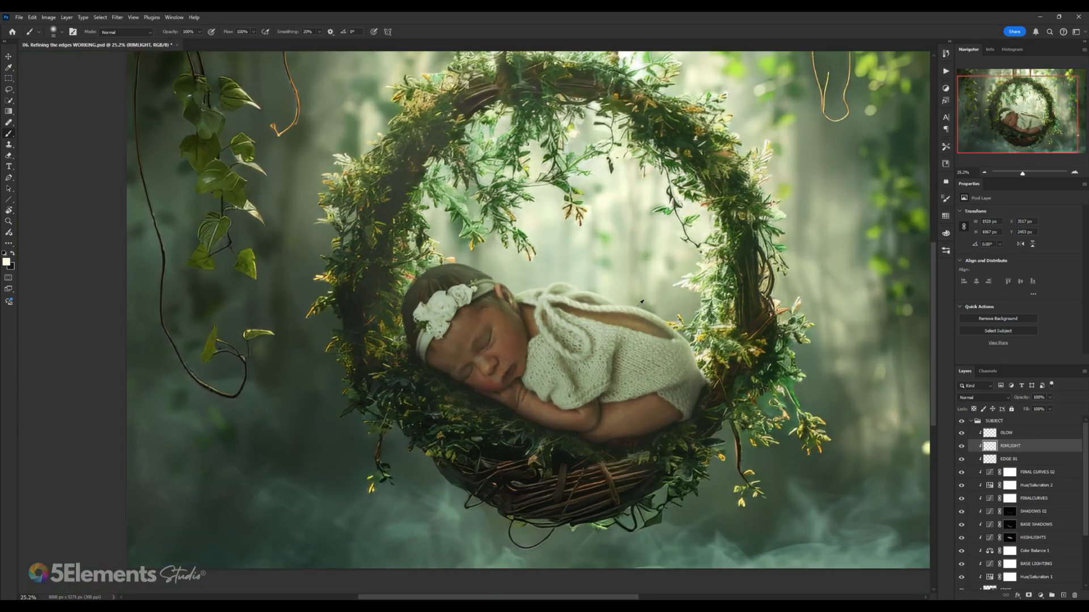
scroll(635, 277, "up", 1)
left_click_drag(635, 277, 576, 250)
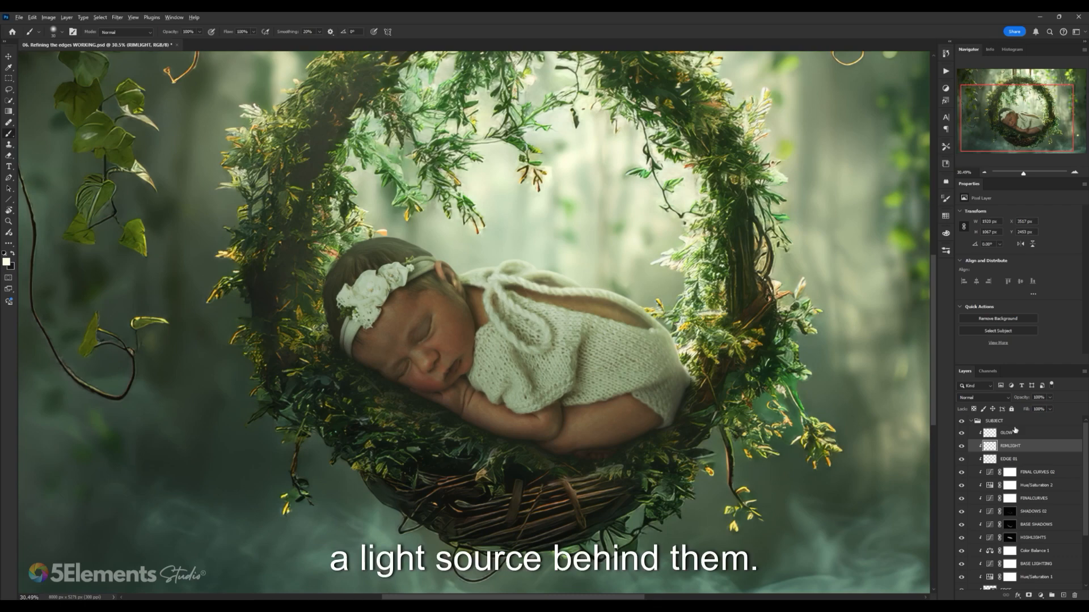
- Compare the subject with the RIMLIGHT layer hidden and shown, and inspect the lit edges close up and in full view
left_click(963, 448)
left_click(962, 449)
left_click(963, 448)
left_click(962, 449)
scroll(680, 391, "down", 3)
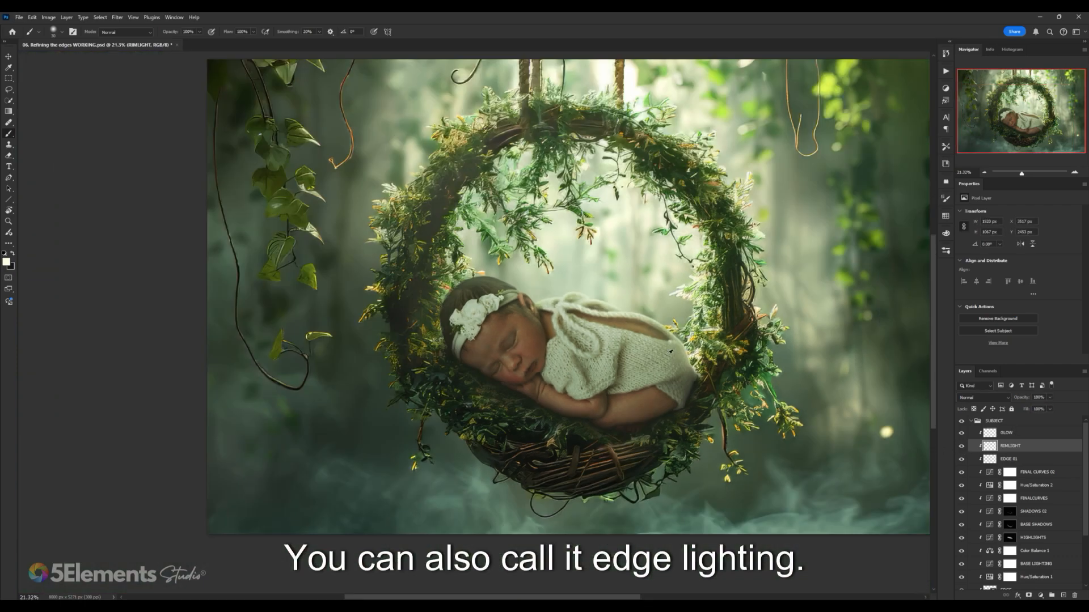
scroll(618, 335, "up", 4)
scroll(618, 334, "up", 6)
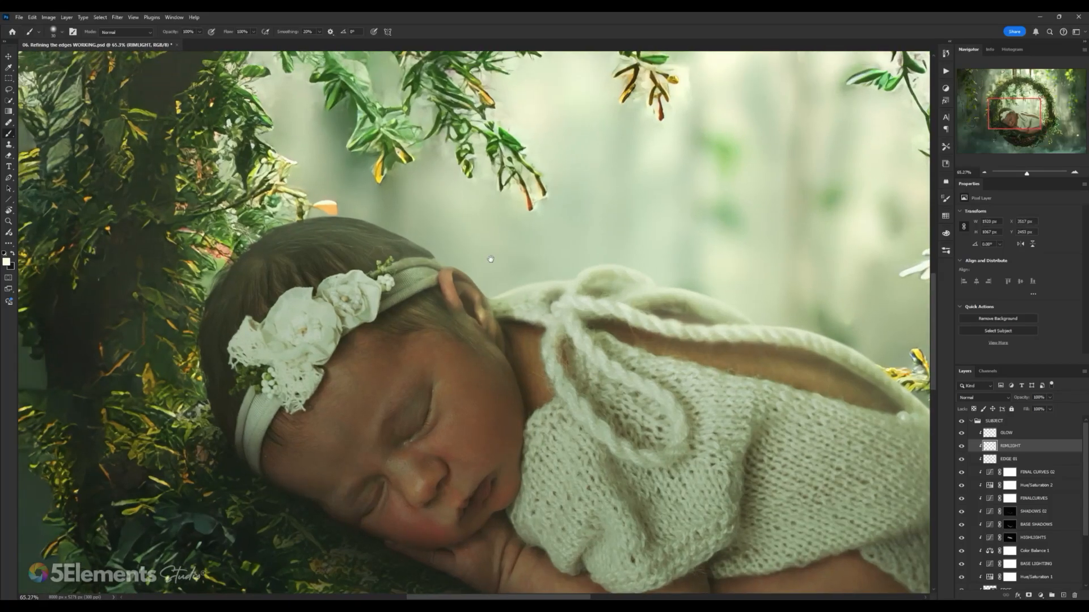
scroll(486, 262, "down", 6)
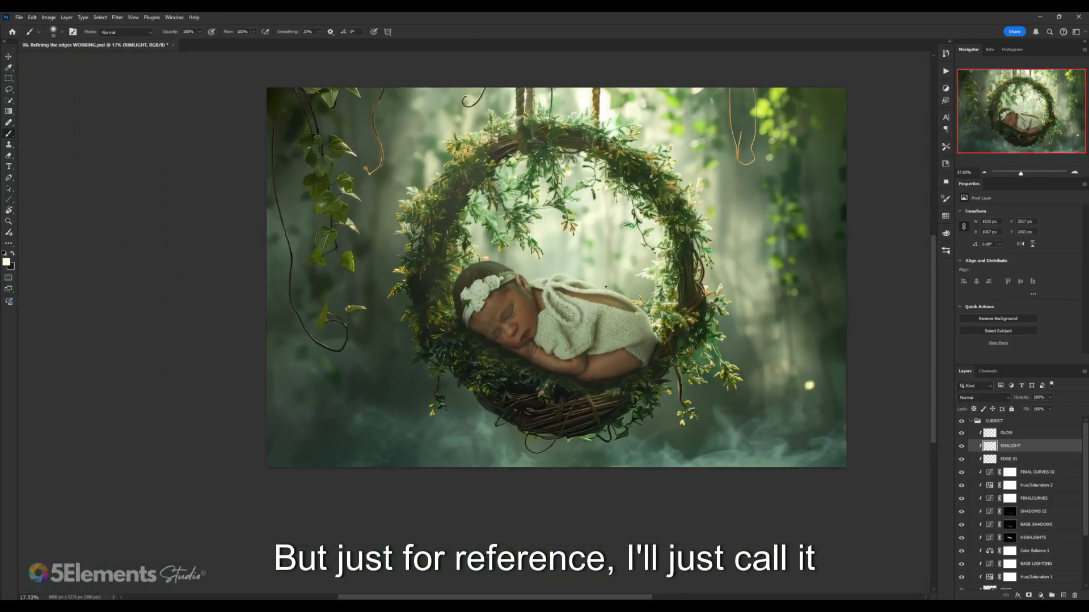
scroll(581, 283, "up", 2)
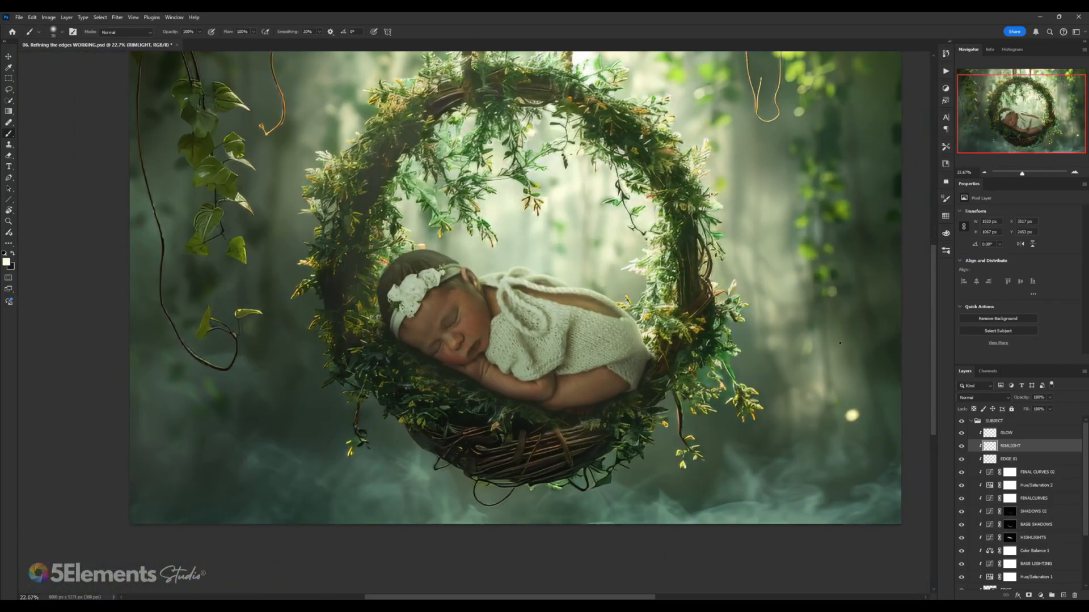
- Toggle the RIMLIGHT layer repeatedly against the full scene, and examine the knitted outfit's edge at the newborn's bottom
left_click(963, 448)
left_click(962, 448)
left_click(961, 448)
left_click(960, 447)
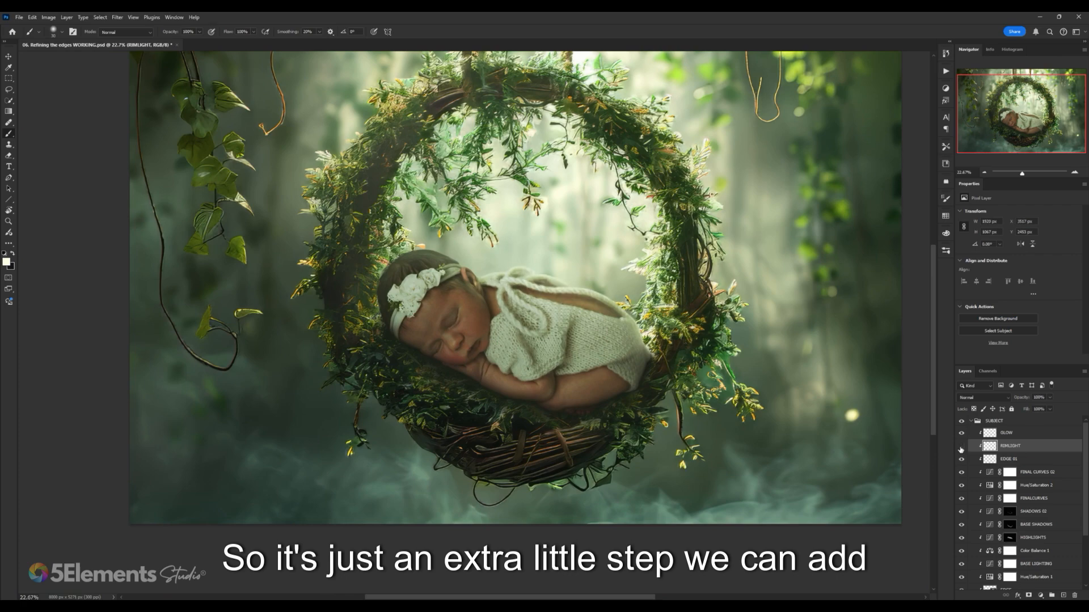
left_click(961, 448)
left_click(960, 448)
left_click(960, 448)
left_click(957, 447)
left_click(957, 448)
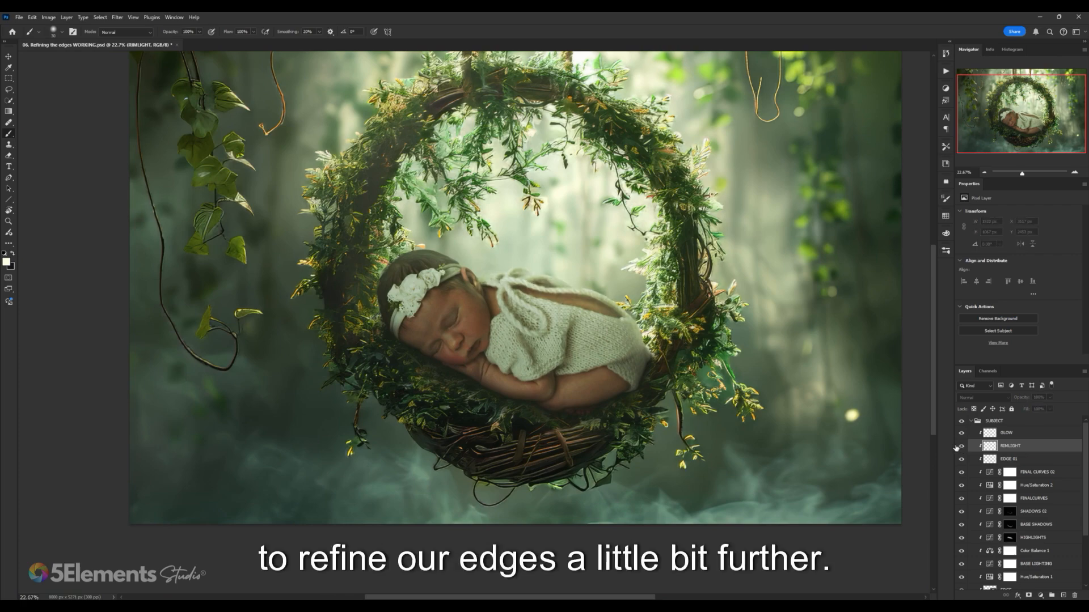
scroll(626, 363, "up", 10)
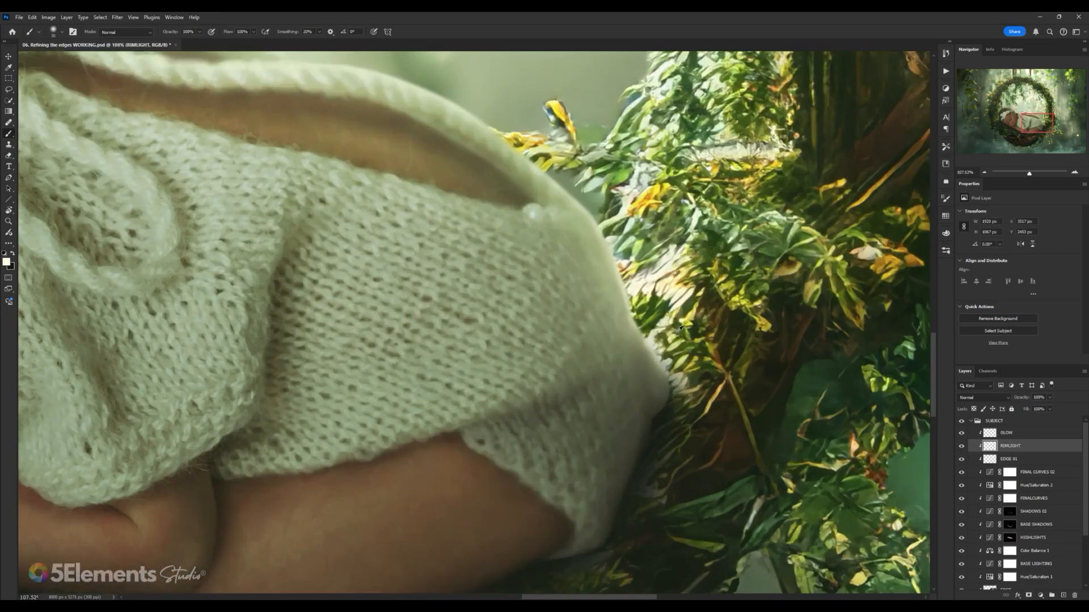
scroll(675, 328, "down", 7)
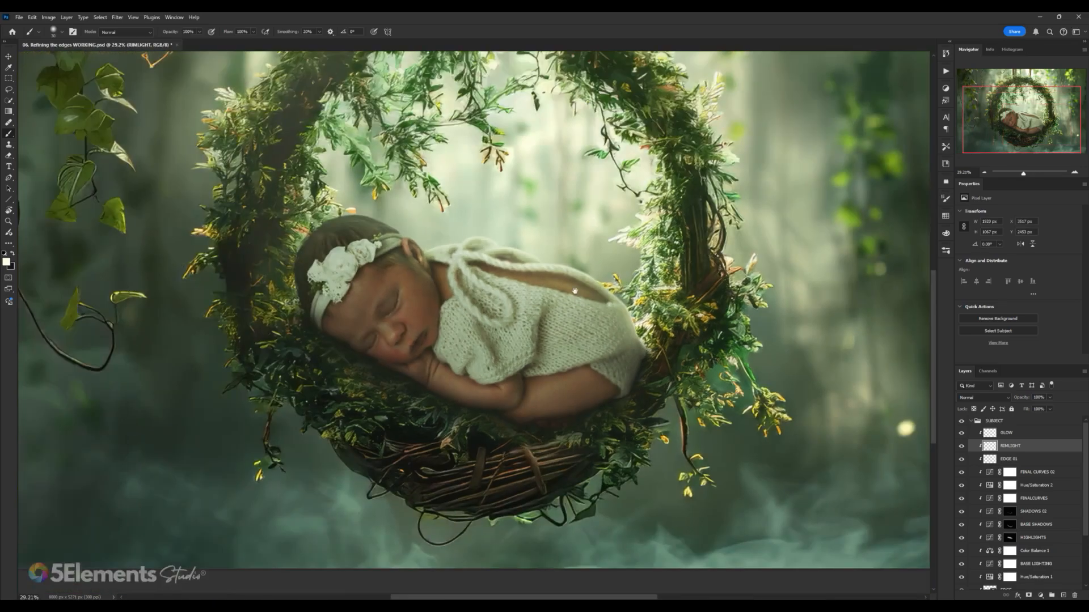
- Paint a thin rim light along the back edge of the baby's ear on the RIMLIGHT layer with a small brush
scroll(479, 272, "up", 6)
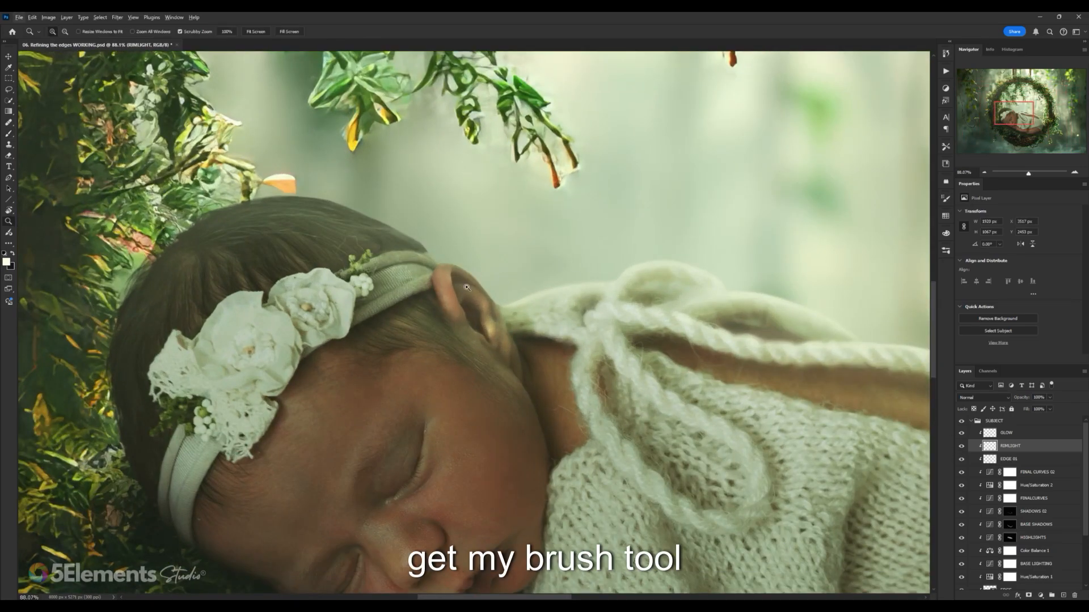
scroll(478, 273, "up", 3)
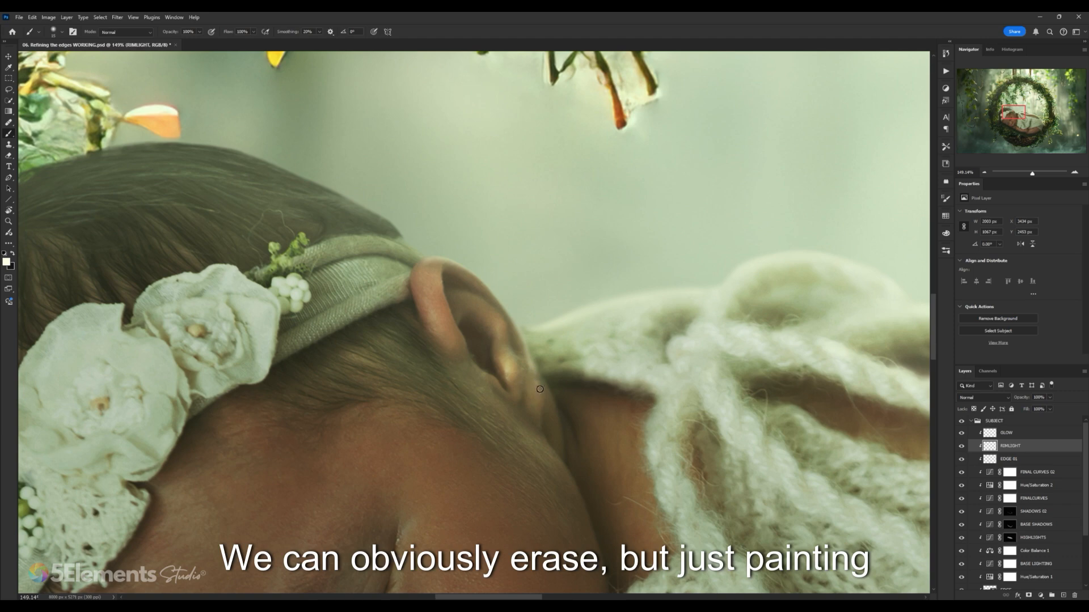
left_click_drag(536, 350, 529, 320)
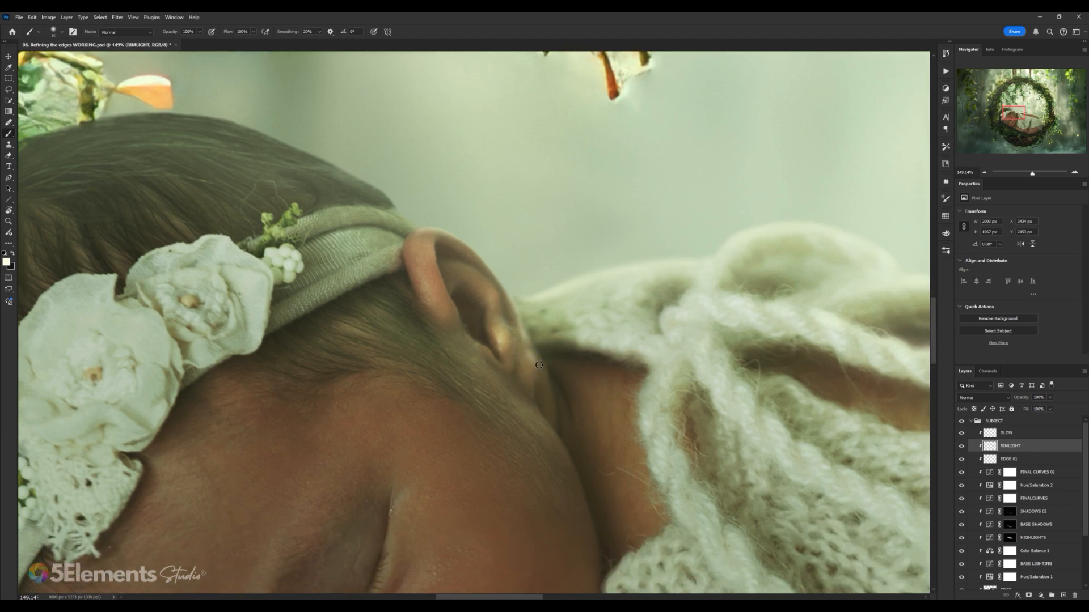
key("bracketleft")
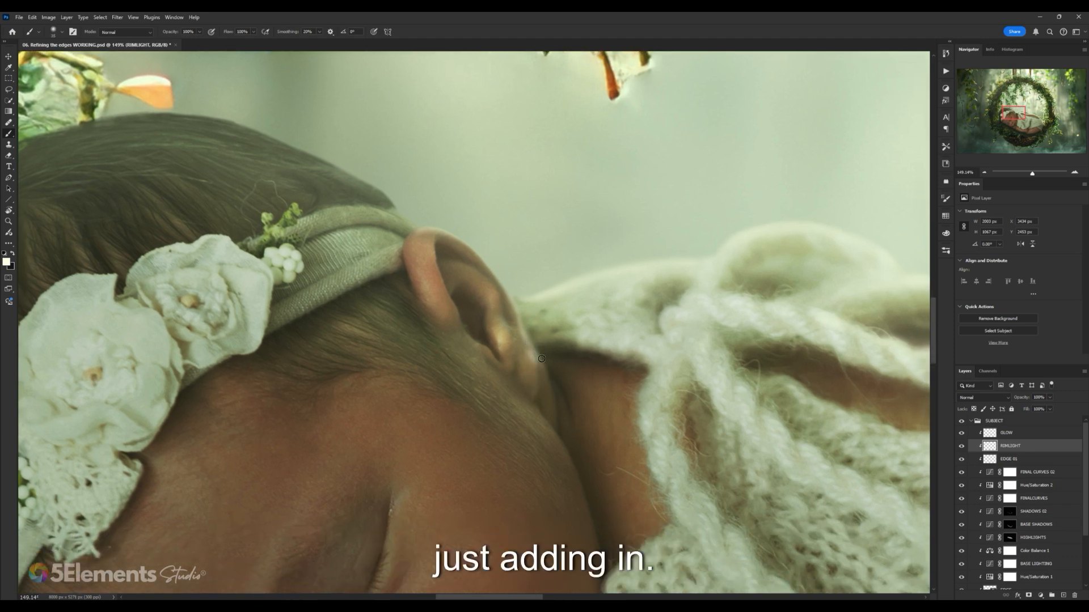
left_click_drag(556, 394, 553, 377)
key("bracketright")
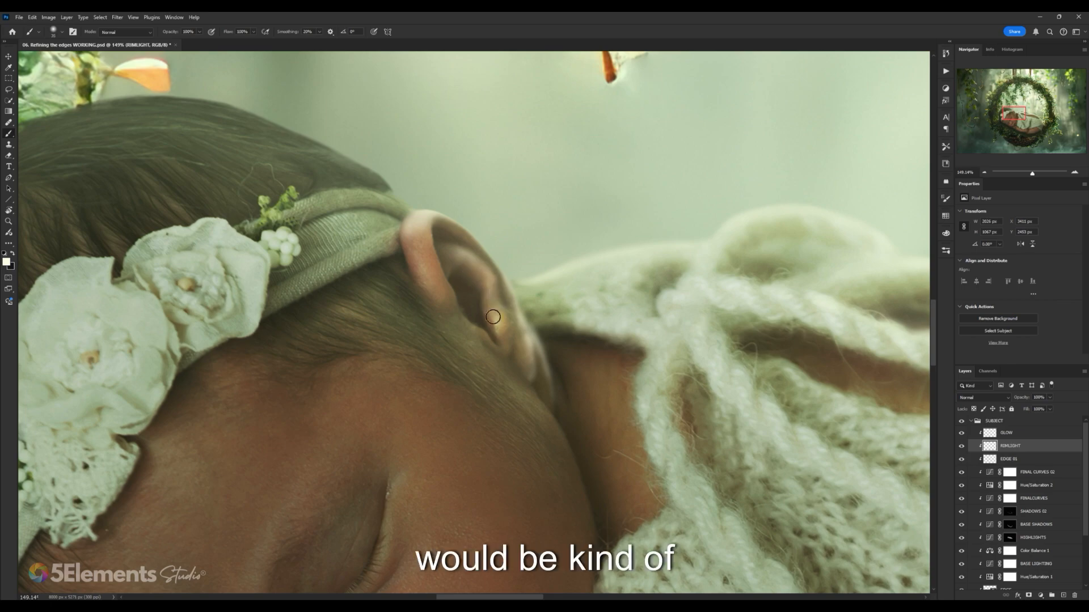
- Enlarge the brush and add a softer, wider rim light along the ear's outer edge and lobe
scroll(505, 308, "down", 2)
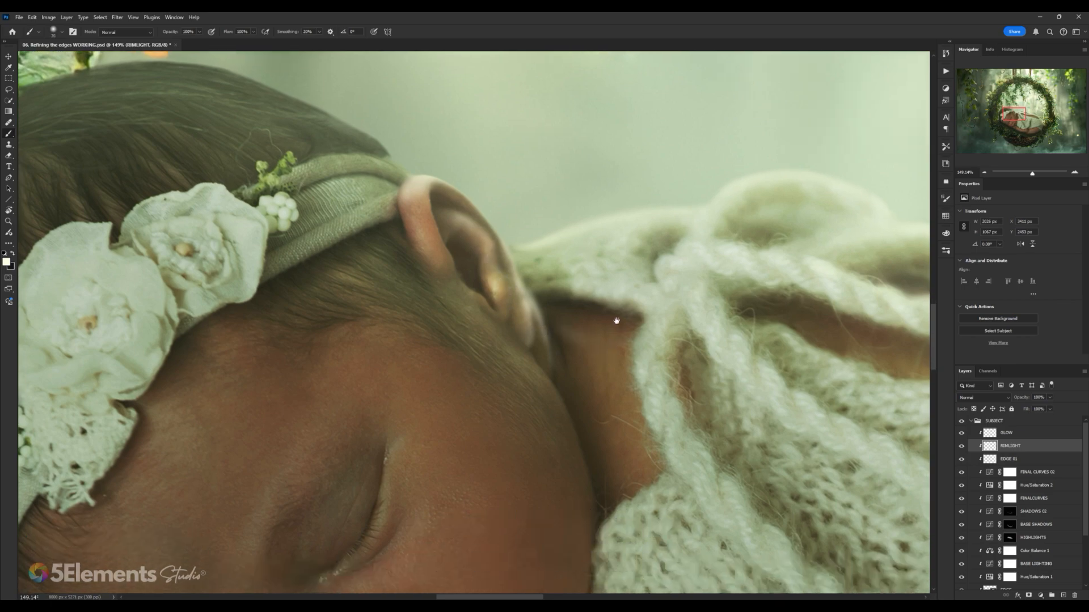
key("ctrl+space")
mouse_move(616, 320)
left_mouse_down()
mouse_move(586, 311)
mouse_move(614, 275)
left_mouse_up()
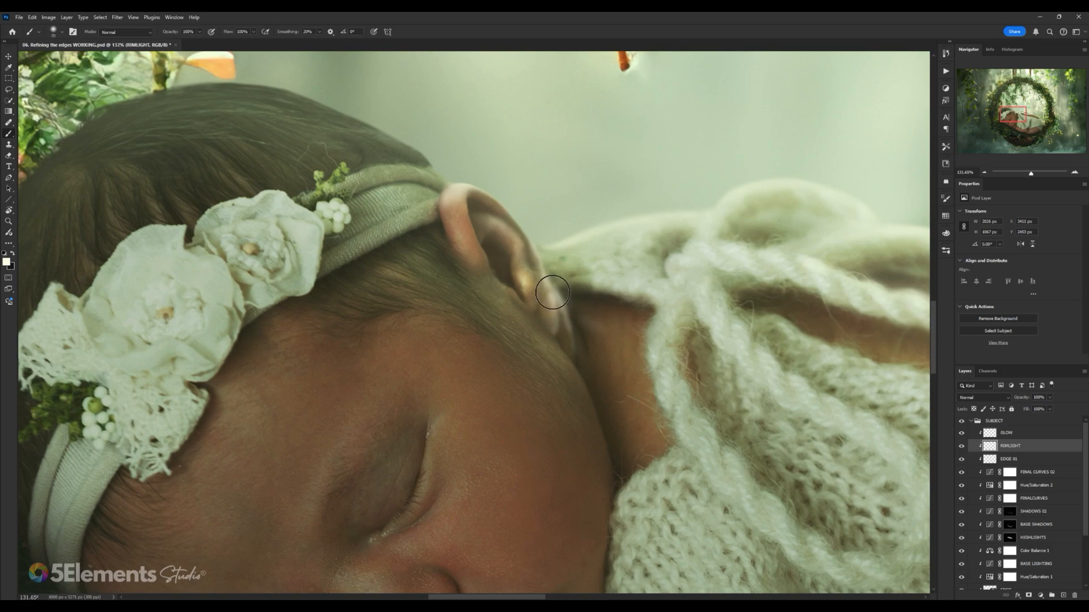
key("bracketright")
key("bracketright")
key("bracketright")
left_click(582, 337)
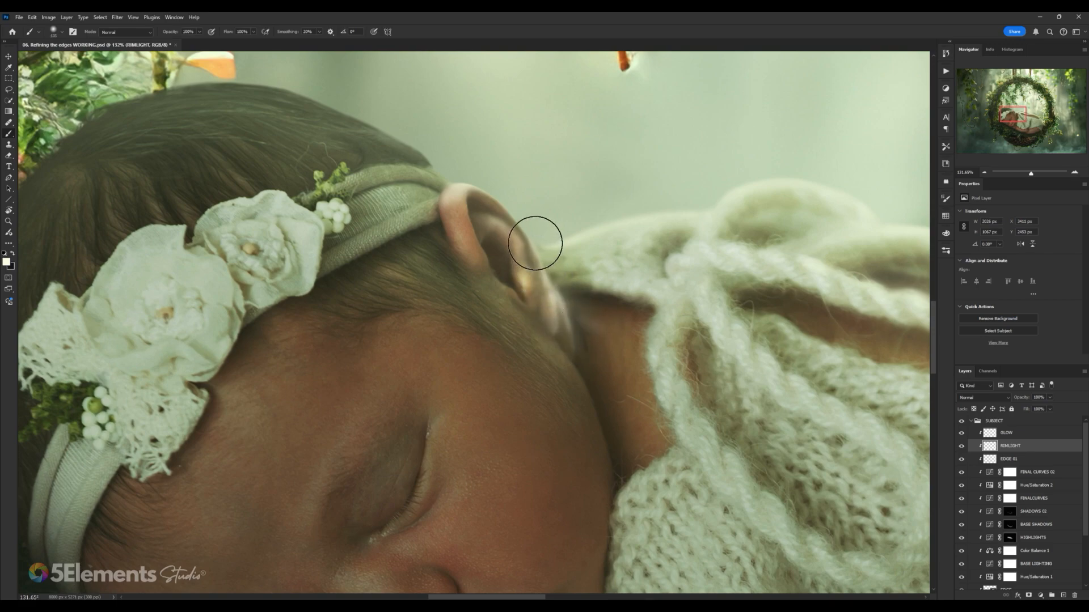
left_click_drag(525, 227, 453, 181)
mouse_move(569, 220)
left_mouse_down()
mouse_move(533, 224)
mouse_move(581, 251)
left_mouse_up()
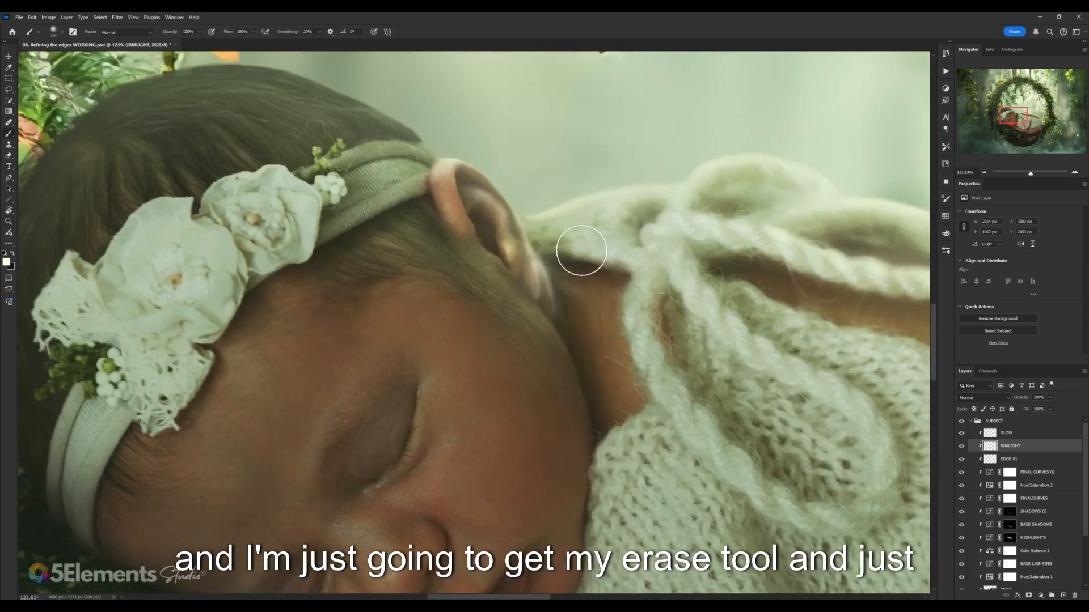
- Gently erase part of the rim light along the back of the ear to keep the effect subtle
key("e")
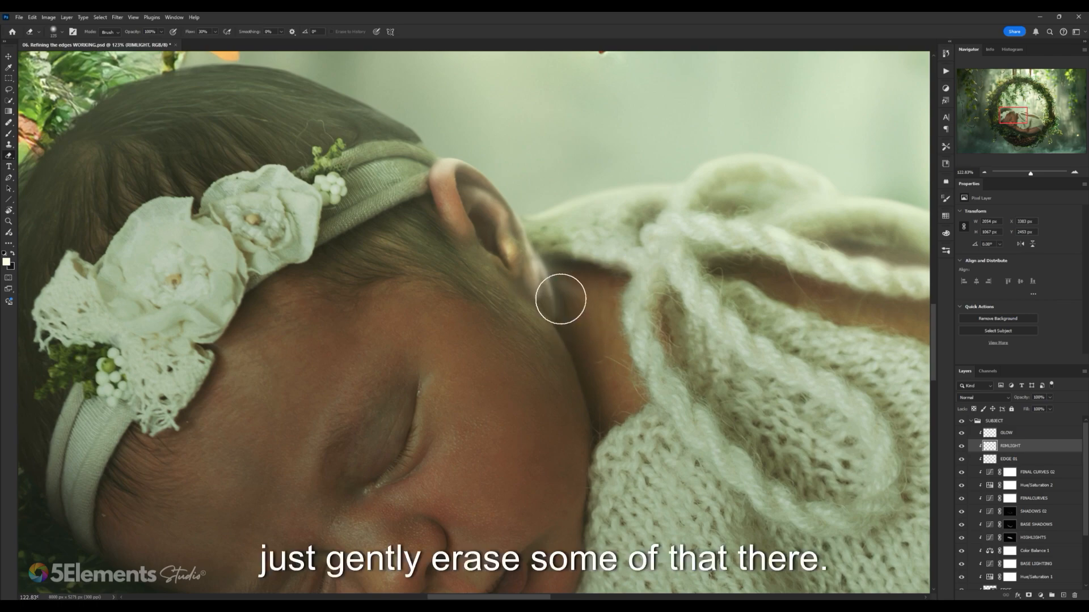
mouse_move(561, 299)
left_mouse_down()
mouse_move(599, 304)
mouse_move(583, 312)
mouse_move(533, 249)
left_mouse_up()
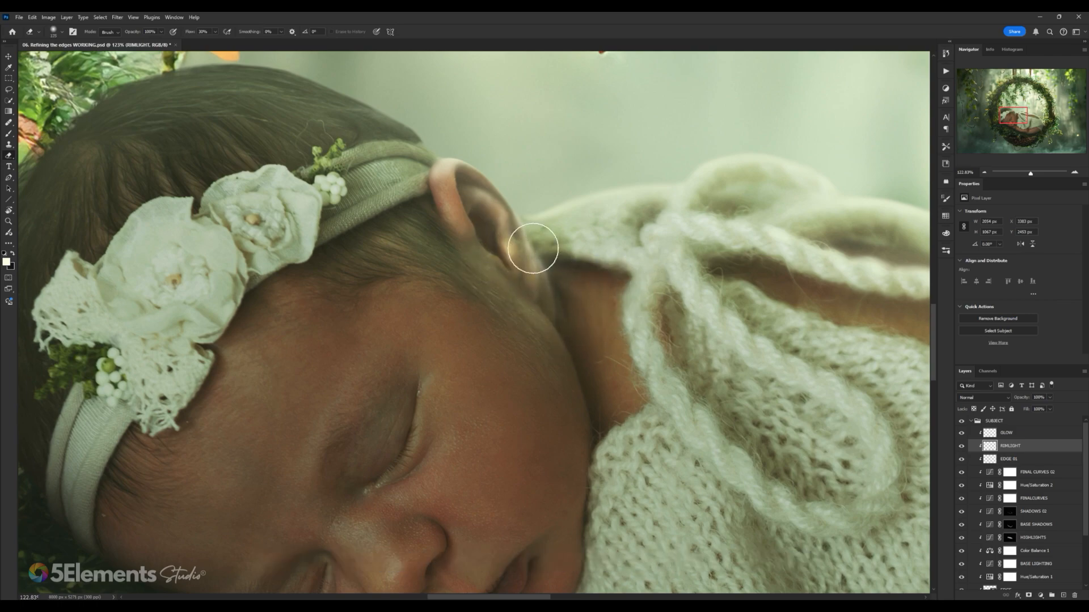
scroll(603, 287, "down", 5)
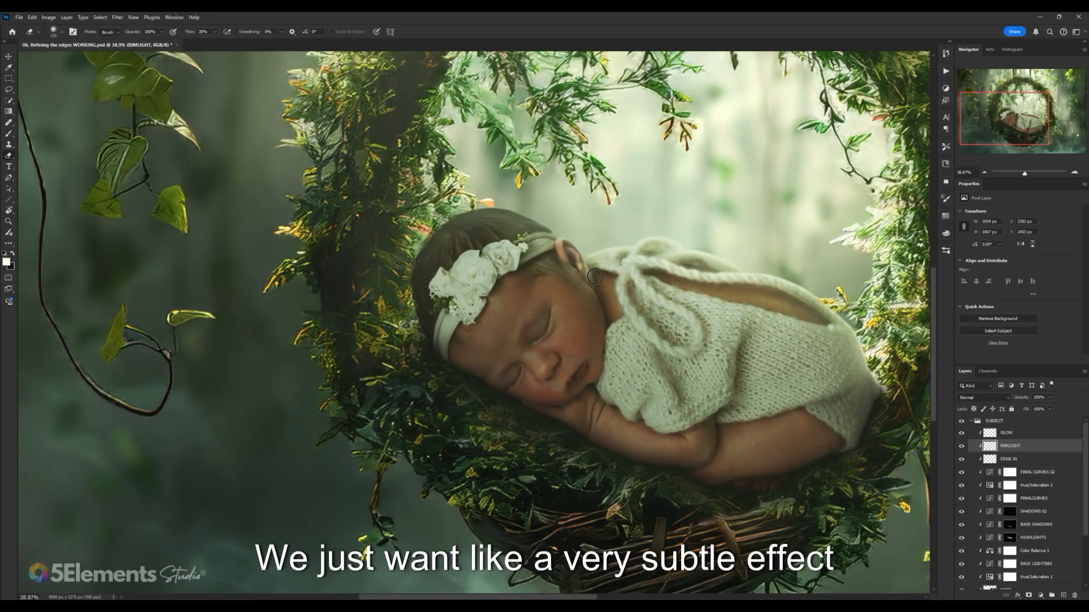
scroll(595, 276, "up", 4)
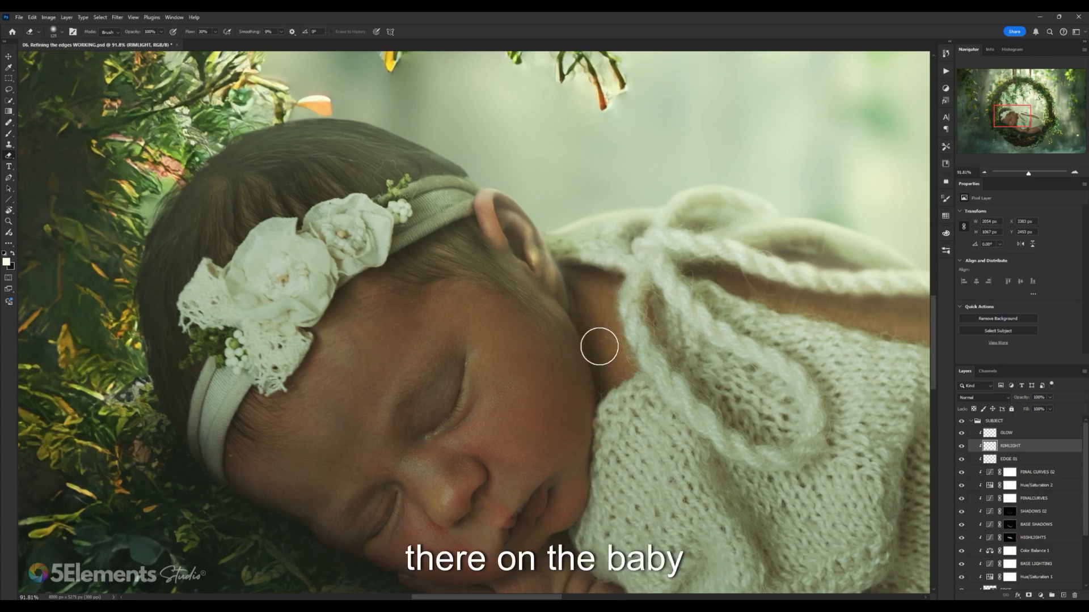
- Paint a thin rim light with a smaller brush along the cheek edge from below the ear down to the knitted outfit
scroll(599, 347, "up", 3)
key("b")
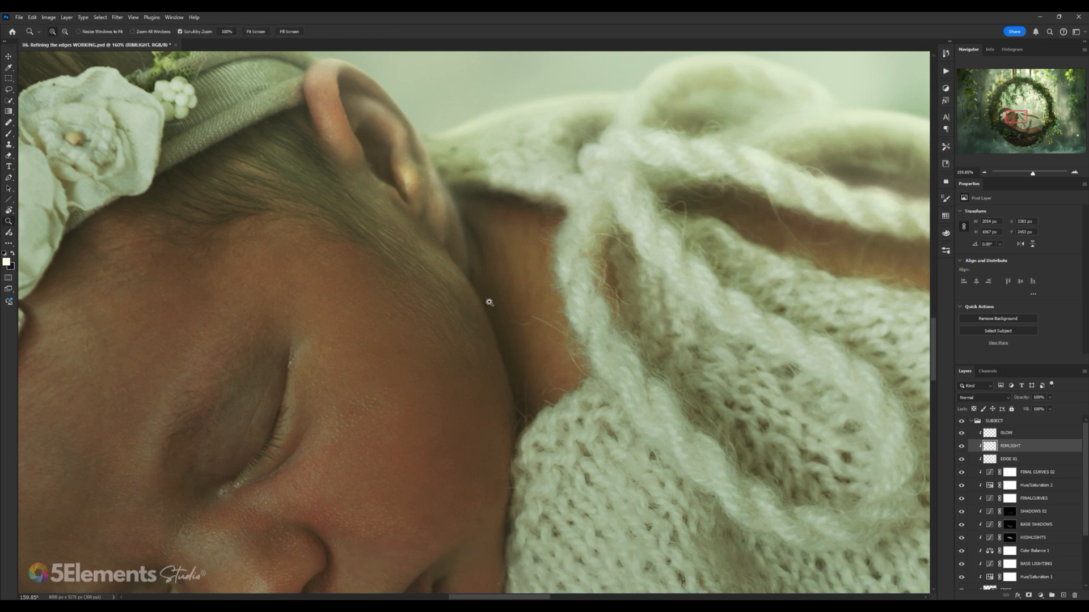
scroll(490, 302, "up", 1)
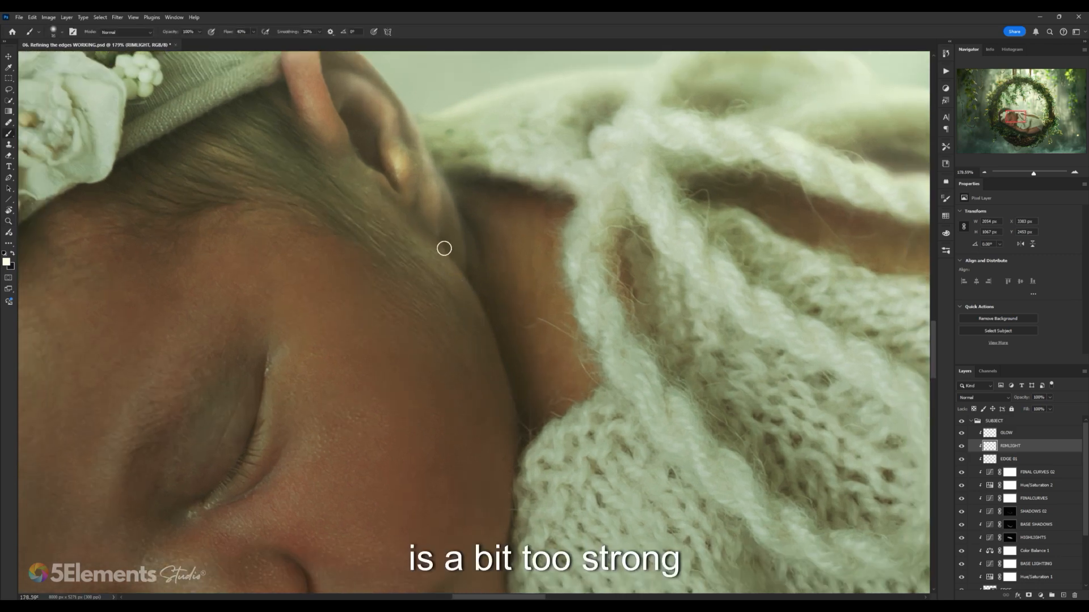
key("bracketleft")
key("bracketleft")
key("bracketleft")
key("bracketleft")
key("bracketleft")
key("bracketleft")
mouse_move(431, 230)
left_mouse_down()
mouse_move(488, 323)
mouse_move(468, 288)
left_mouse_up()
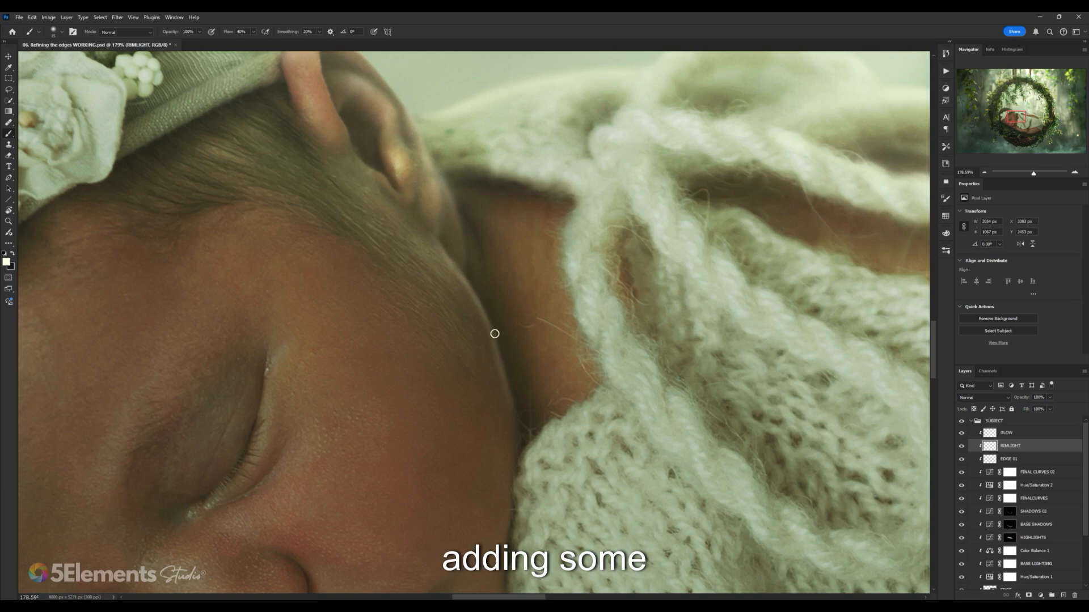
left_click_drag(495, 334, 521, 445)
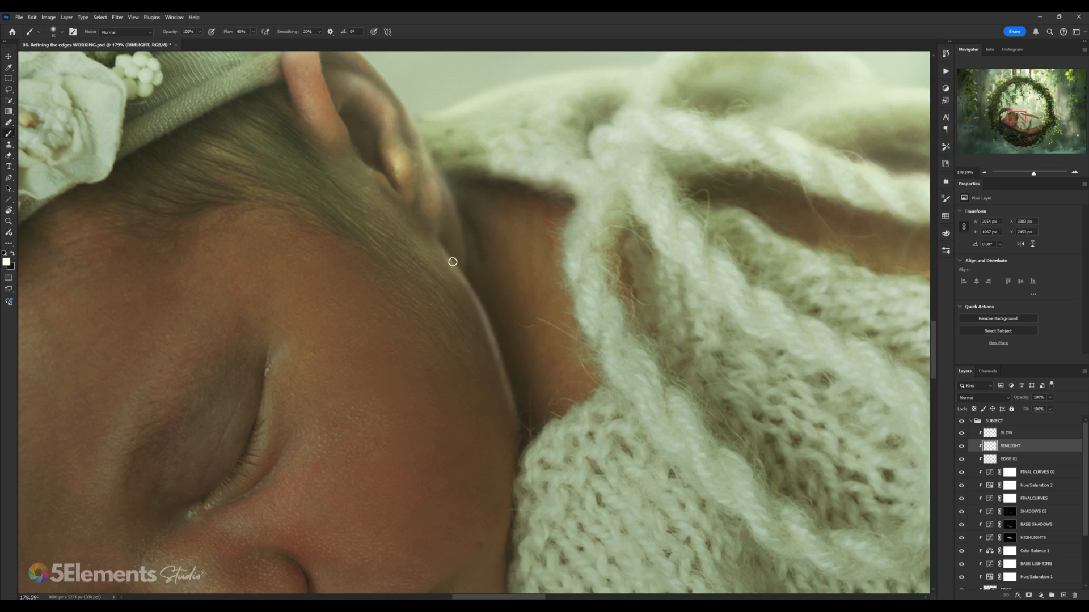
left_click_drag(465, 293, 446, 256)
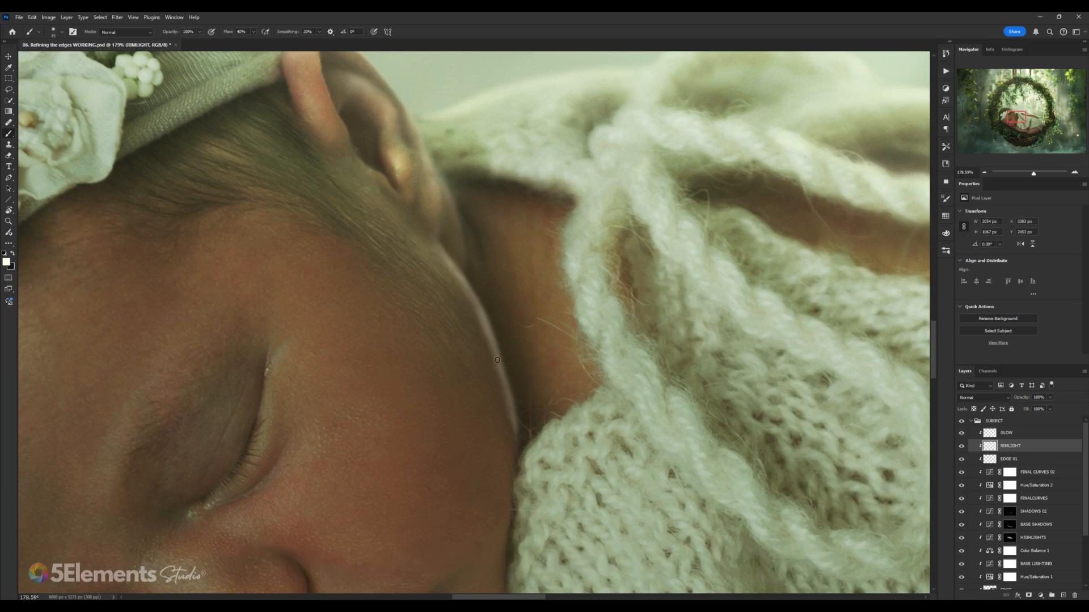
mouse_move(496, 352)
left_mouse_down()
mouse_move(483, 319)
mouse_move(497, 378)
mouse_move(451, 276)
left_mouse_up()
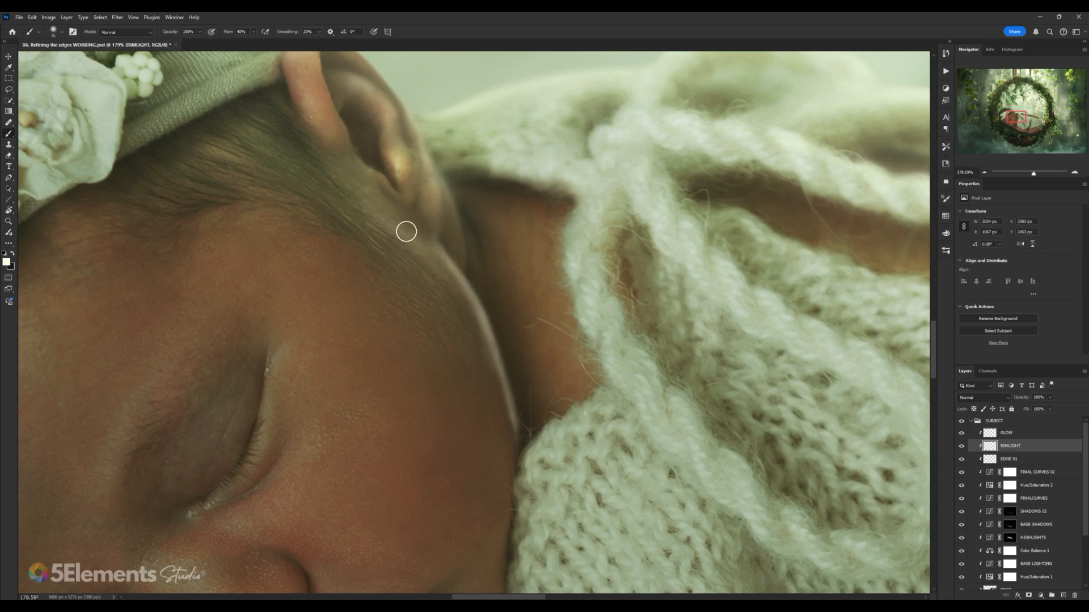
- Widen and strengthen the cheek rim light with further strokes from beneath the ear down the jawline
left_click_drag(395, 228, 462, 295)
left_click_drag(432, 258, 474, 324)
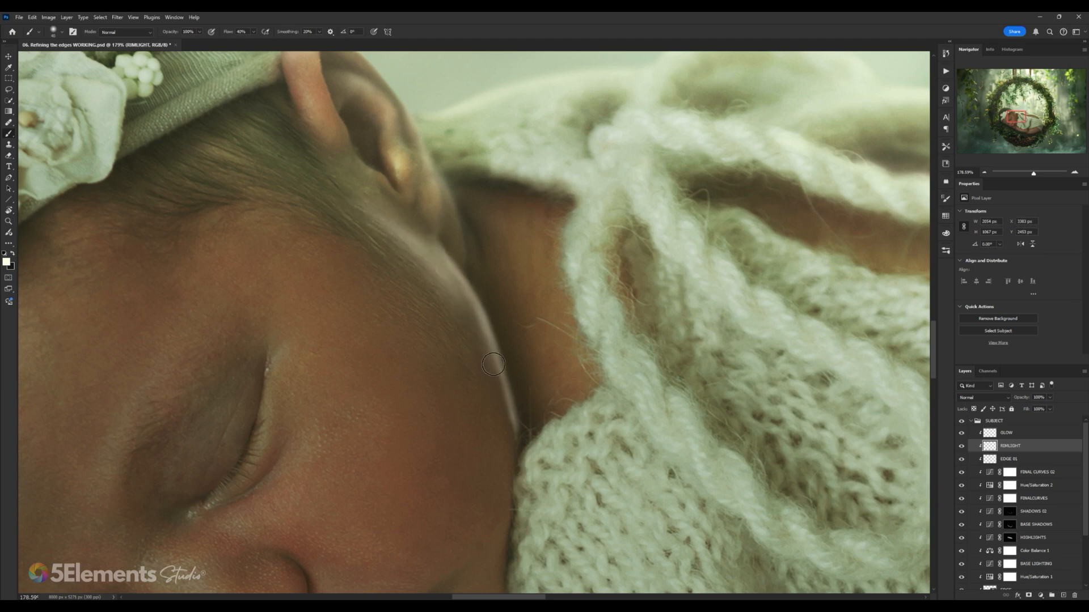
mouse_move(454, 283)
left_mouse_down()
mouse_move(492, 369)
mouse_move(491, 356)
left_mouse_up()
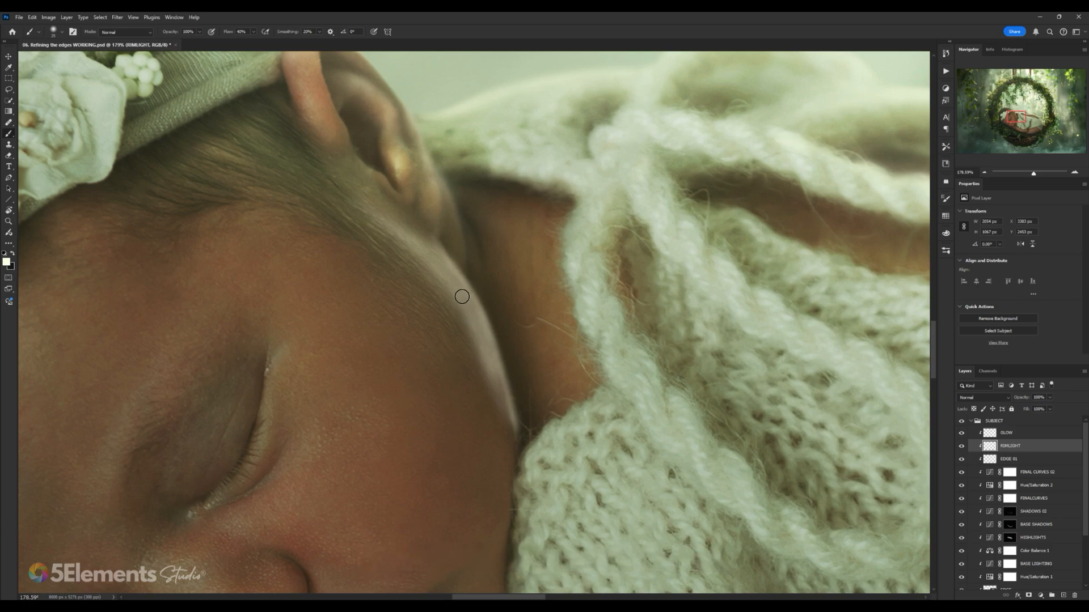
left_click_drag(459, 283, 506, 406)
left_click_drag(476, 321, 514, 419)
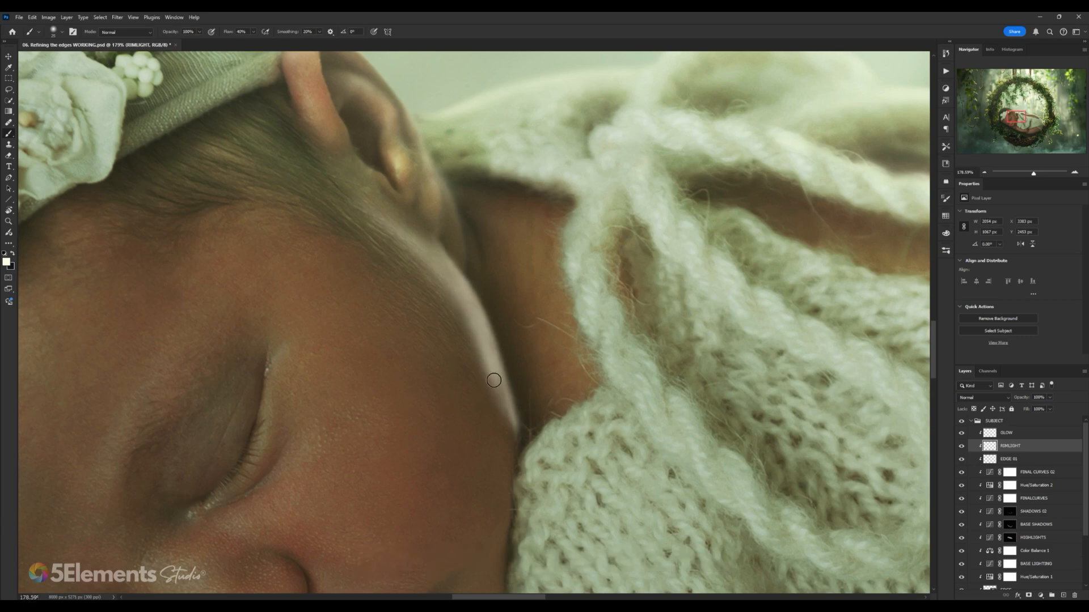
- Soften the cheek rim light by erasing its inner side with a large eraser
scroll(510, 239, "down", 10)
scroll(510, 238, "up", 7)
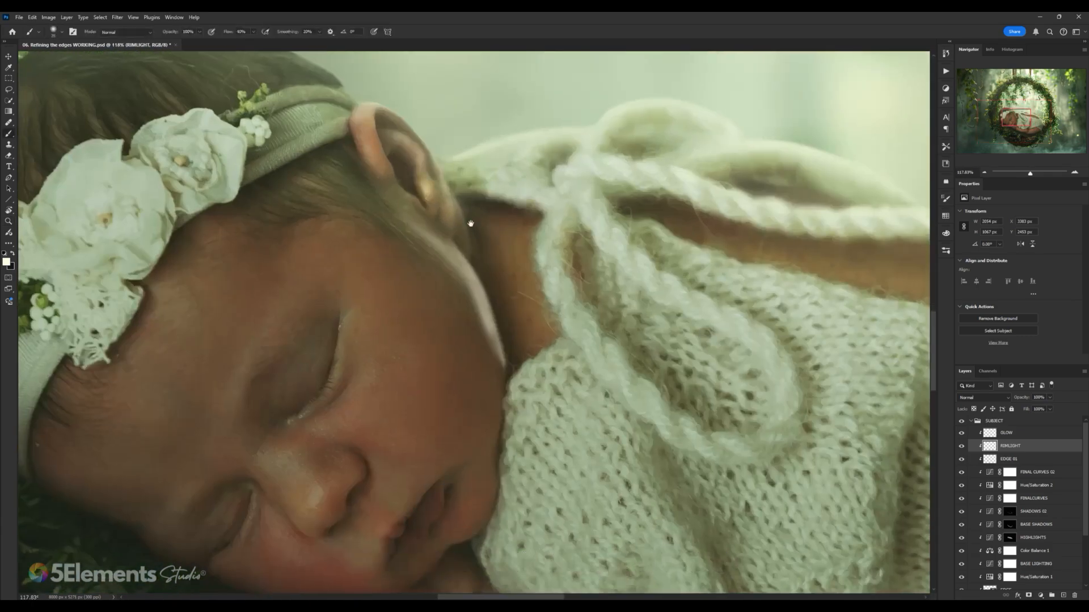
scroll(471, 223, "down", 4)
scroll(493, 219, "up", 4)
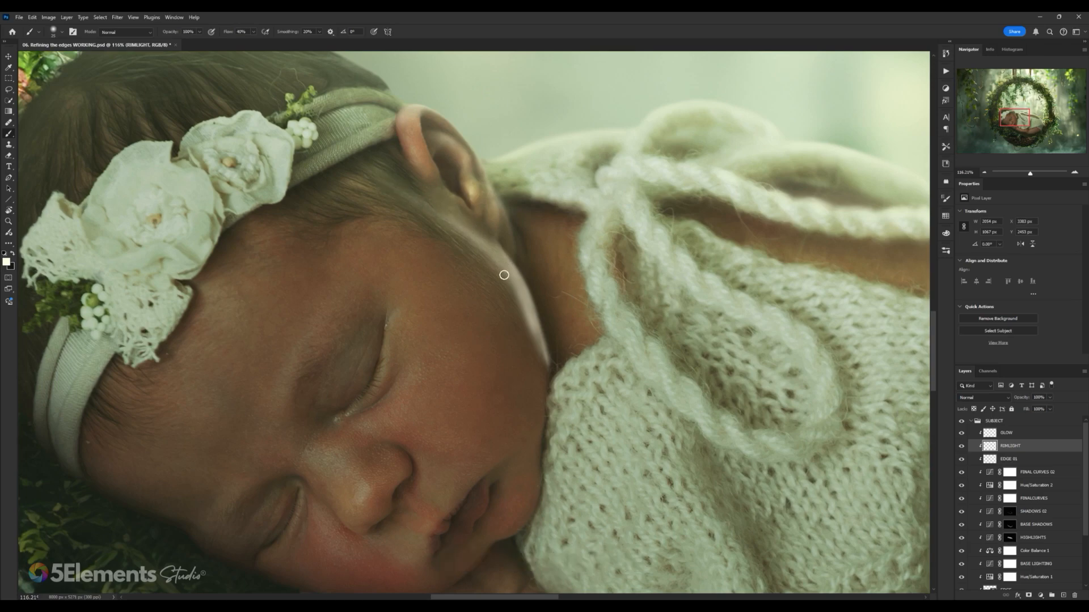
key("ctrl+space")
mouse_move(519, 214)
left_mouse_down()
mouse_move(425, 187)
mouse_move(553, 163)
mouse_move(595, 181)
mouse_move(539, 218)
left_mouse_up()
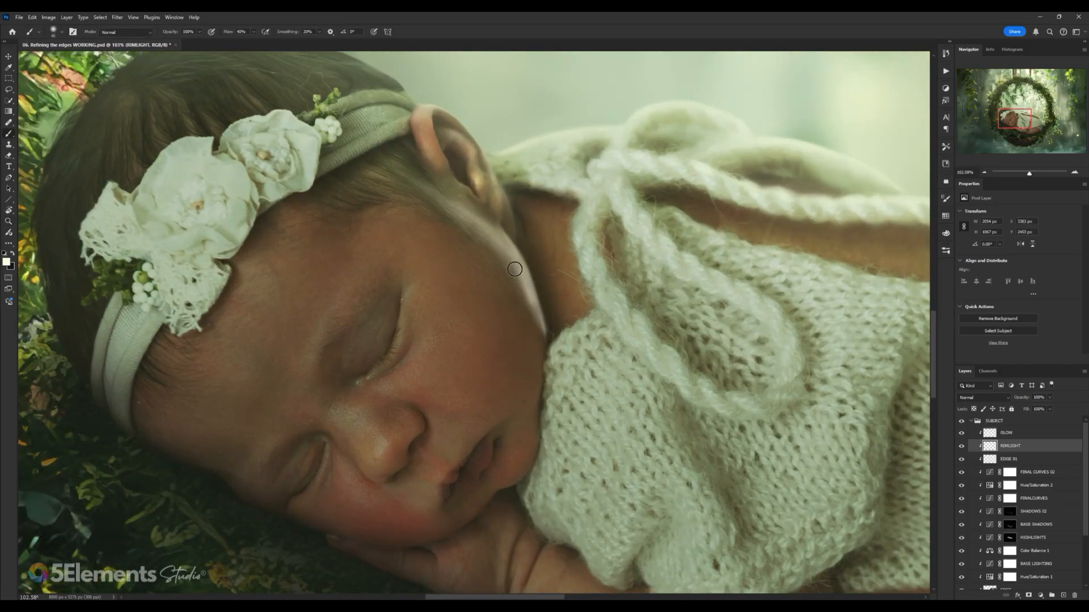
key("e")
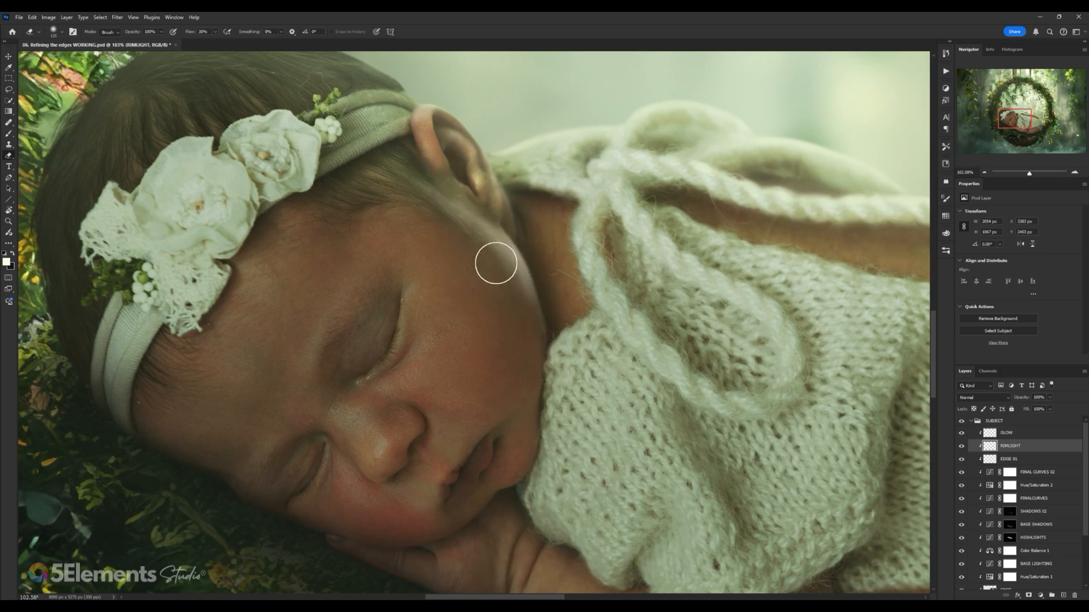
scroll(554, 285, "down", 3)
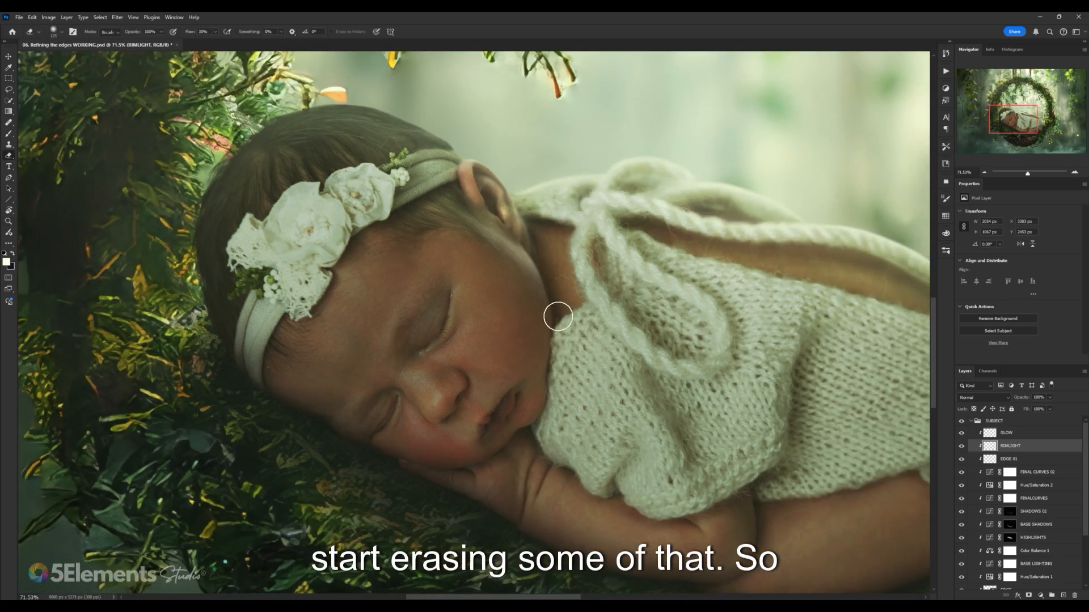
- Compare the image with the RIMLIGHT layer hidden and shown, leave the layer visible, and save the document
scroll(554, 285, "down", 4)
scroll(590, 255, "up", 3)
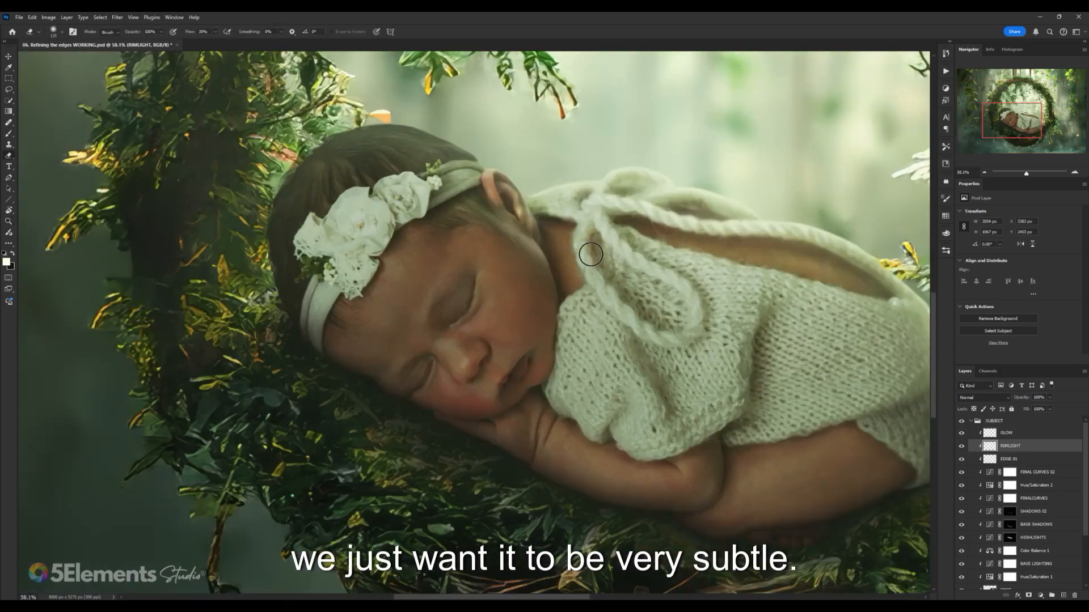
left_click(961, 445)
left_click(961, 446)
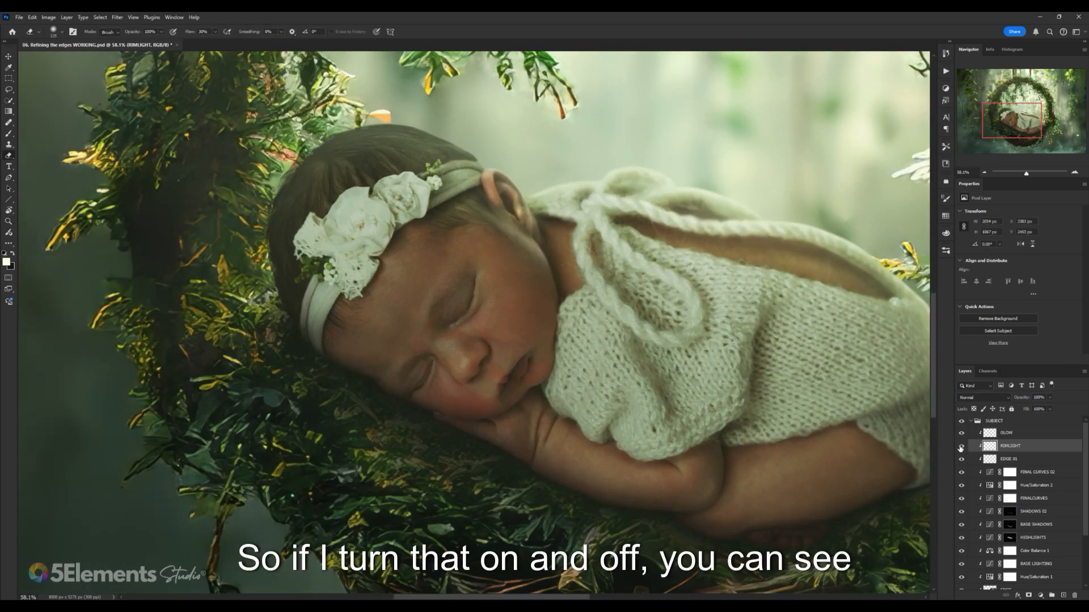
left_click(961, 446)
left_click(962, 446)
scroll(688, 309, "down", 4)
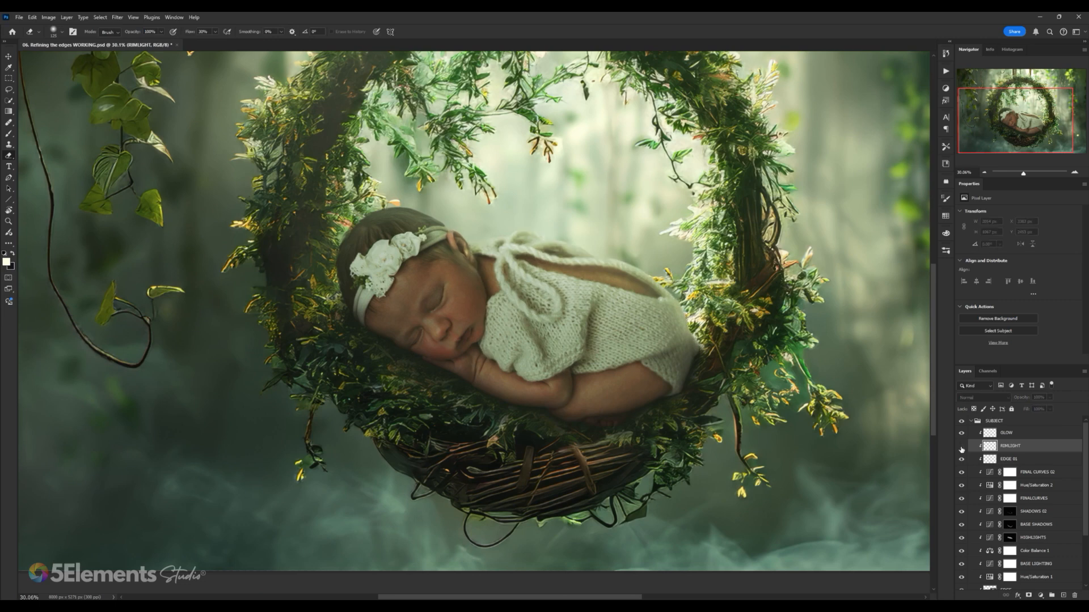
left_click(960, 448)
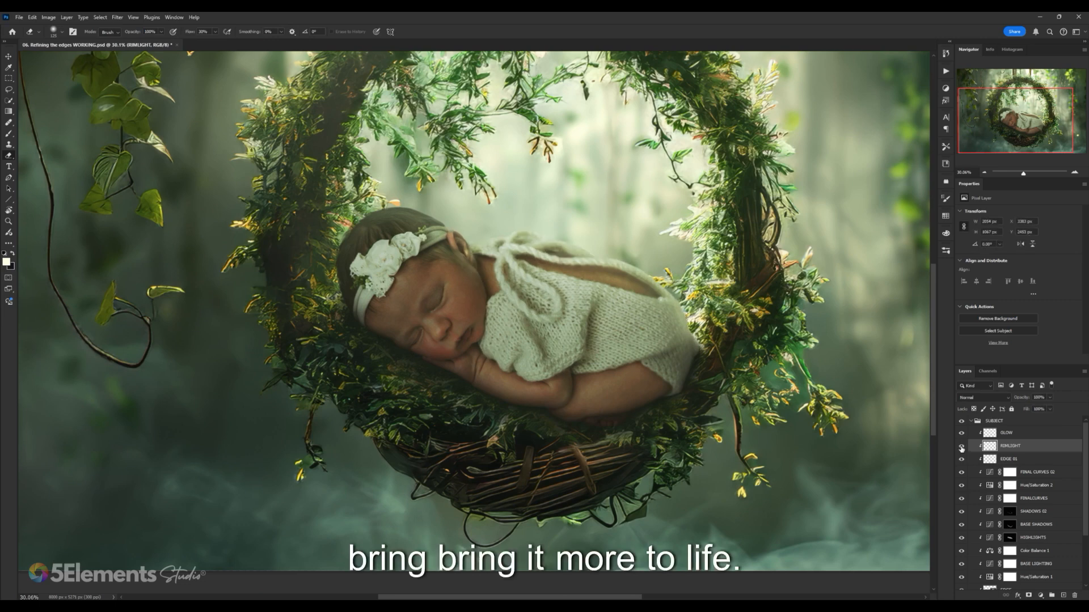
left_click(961, 448)
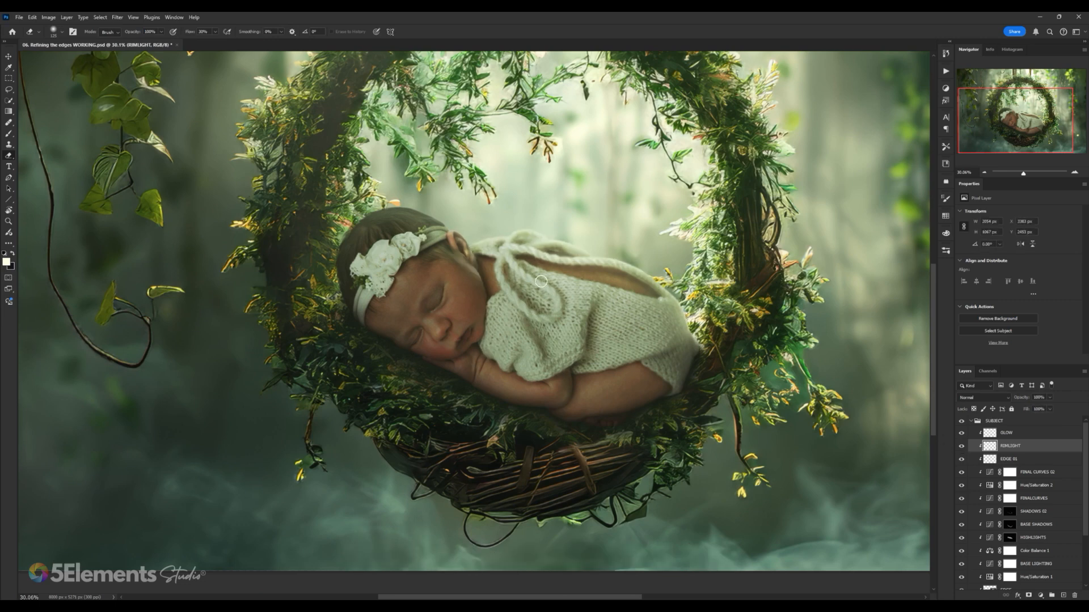
key("ctrl+s")
- Paint a thin rim light along the upper and lower edges of the headband beside the ear with a small brush
key("z")
mouse_move(547, 274)
left_mouse_down()
mouse_move(546, 244)
mouse_move(584, 245)
left_mouse_up()
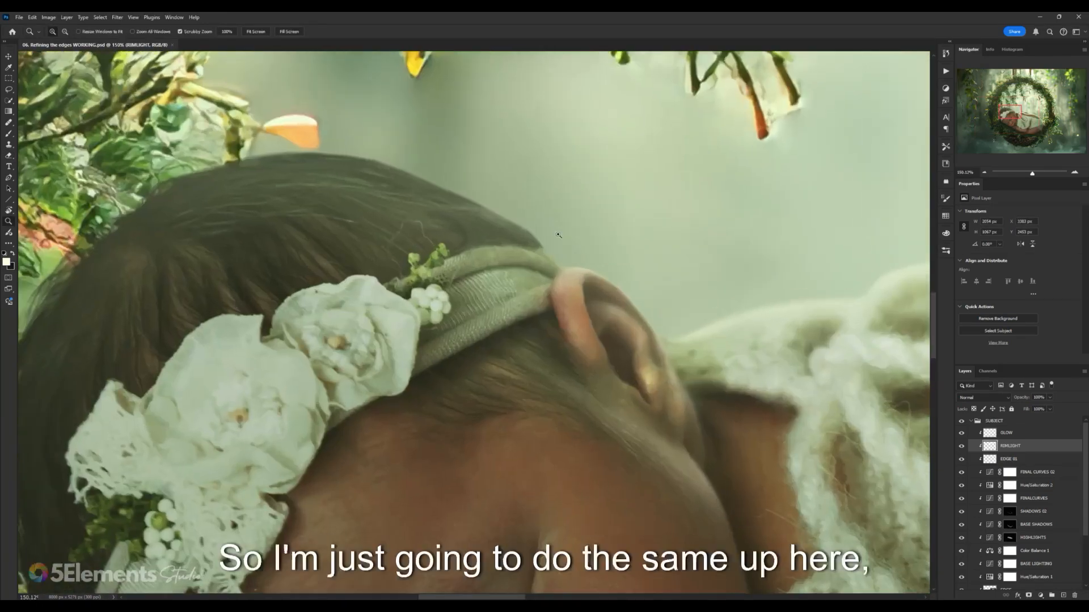
key("b")
scroll(543, 267, "right", 1)
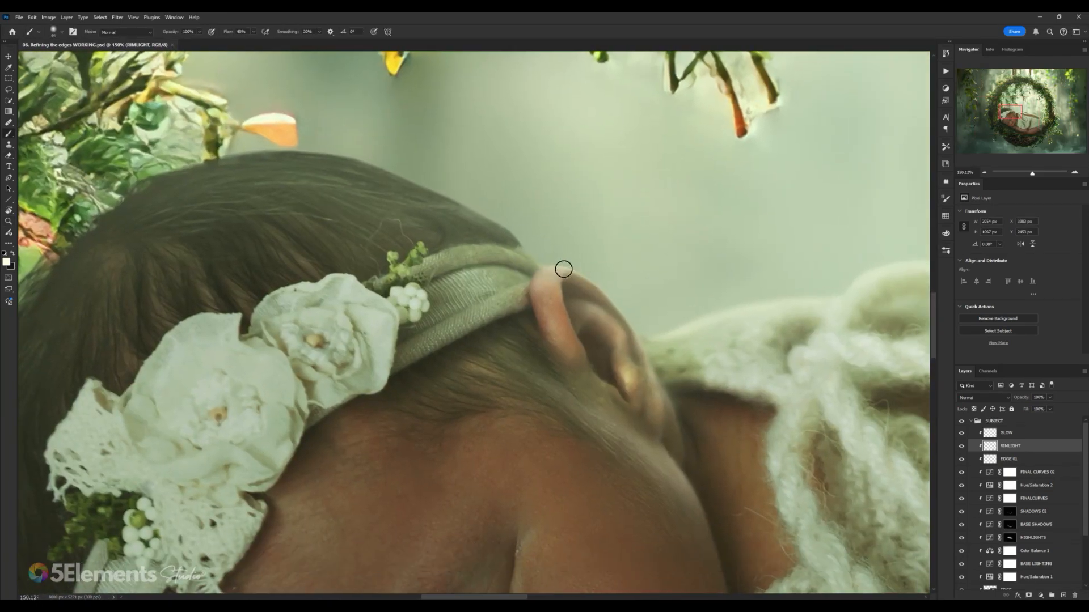
mouse_move(528, 258)
left_mouse_down()
mouse_move(463, 251)
mouse_move(492, 246)
mouse_move(434, 259)
mouse_move(469, 247)
left_mouse_up()
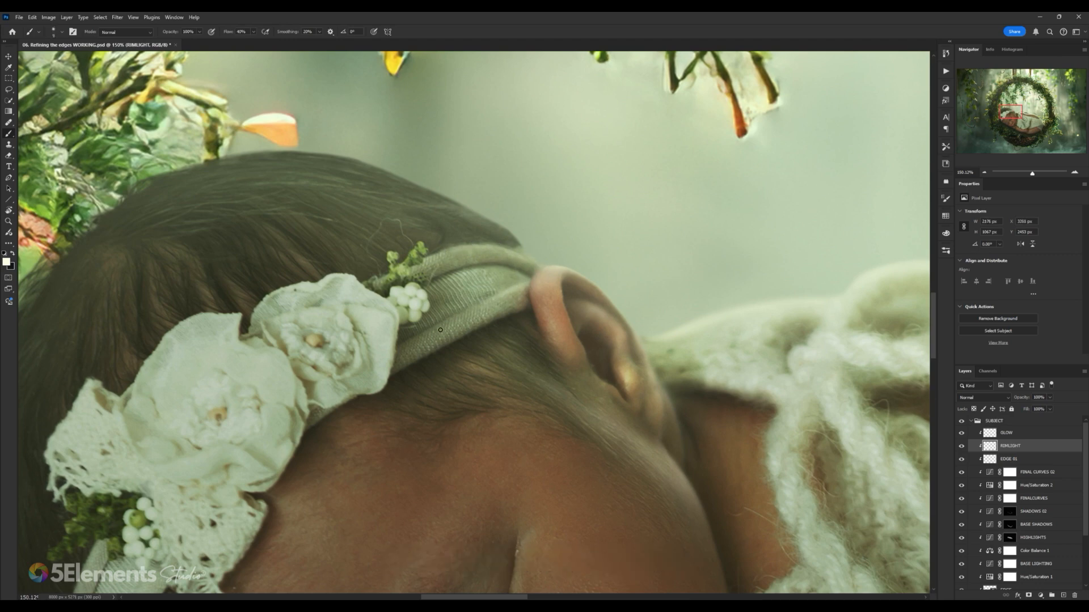
key("bracketleft")
key("bracketleft")
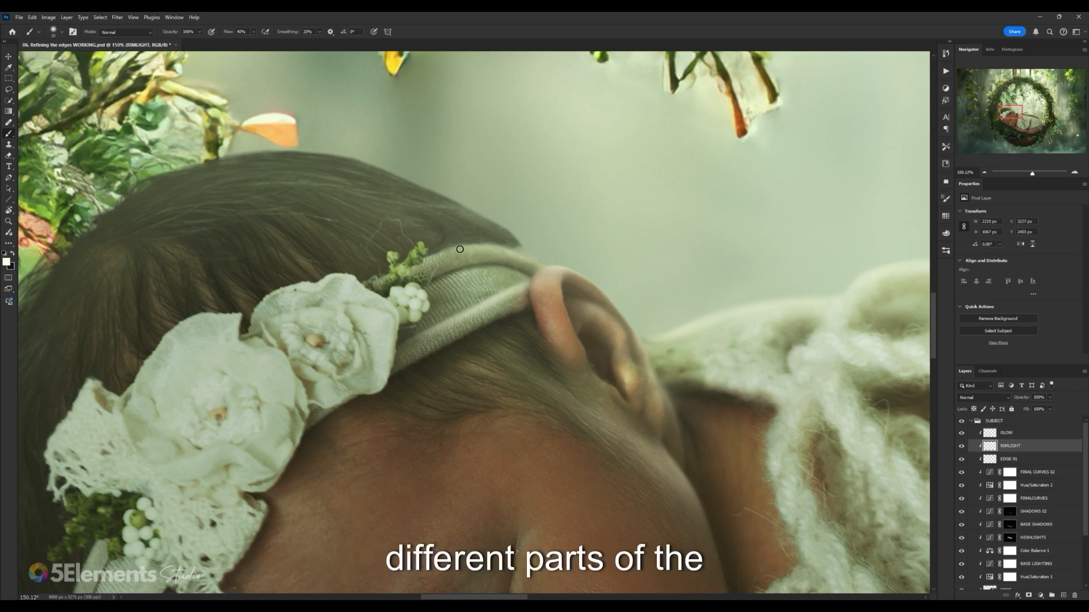
key("bracketright")
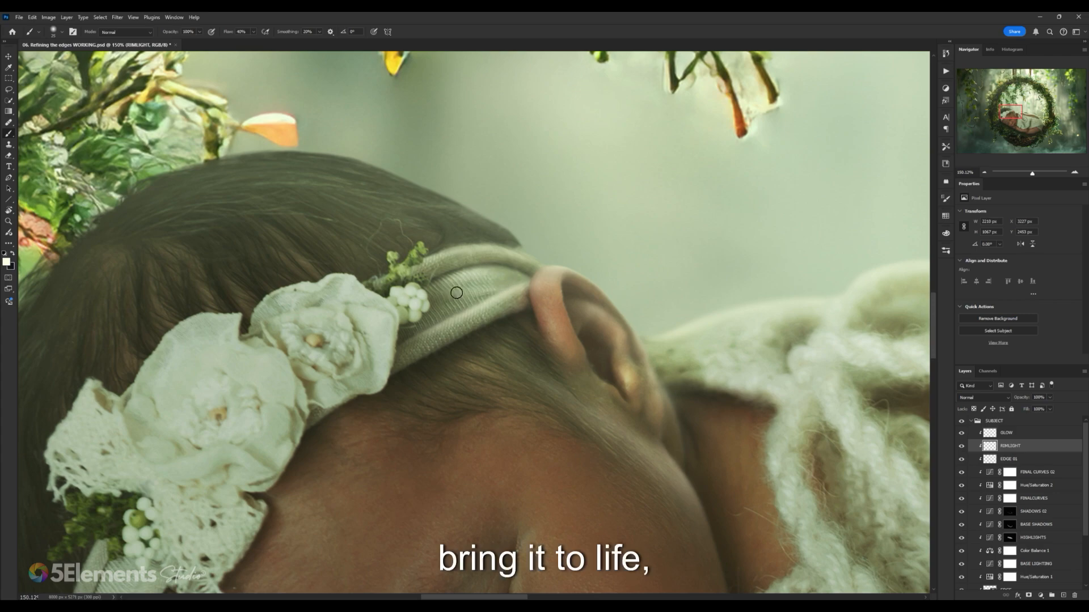
- Lightly erase parts of the headband's rim light with a soft eraser
key("ctrl+0")
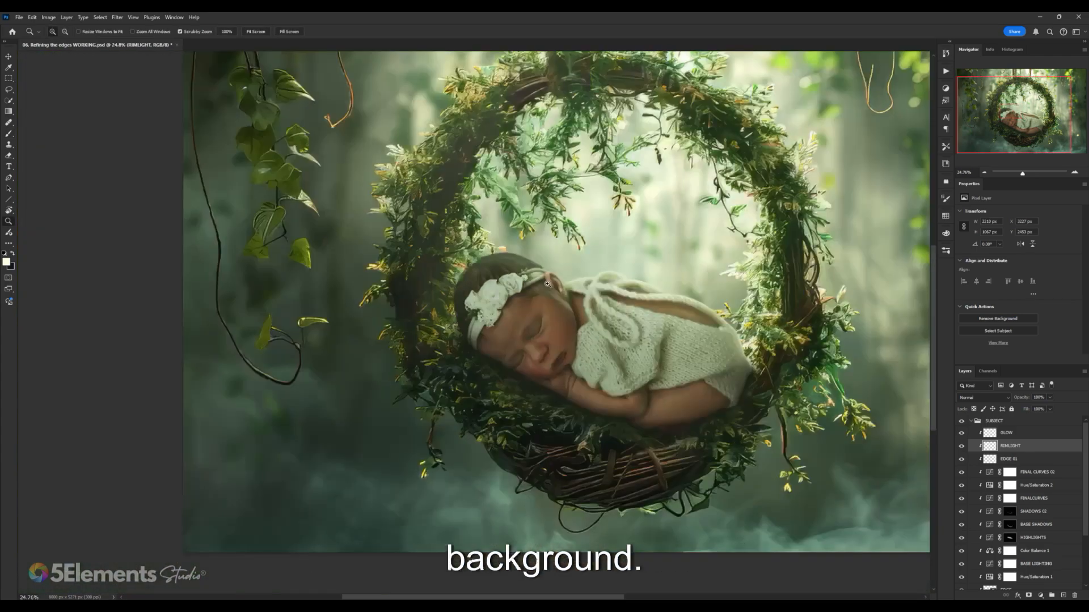
scroll(528, 283, "up", 3)
key("e")
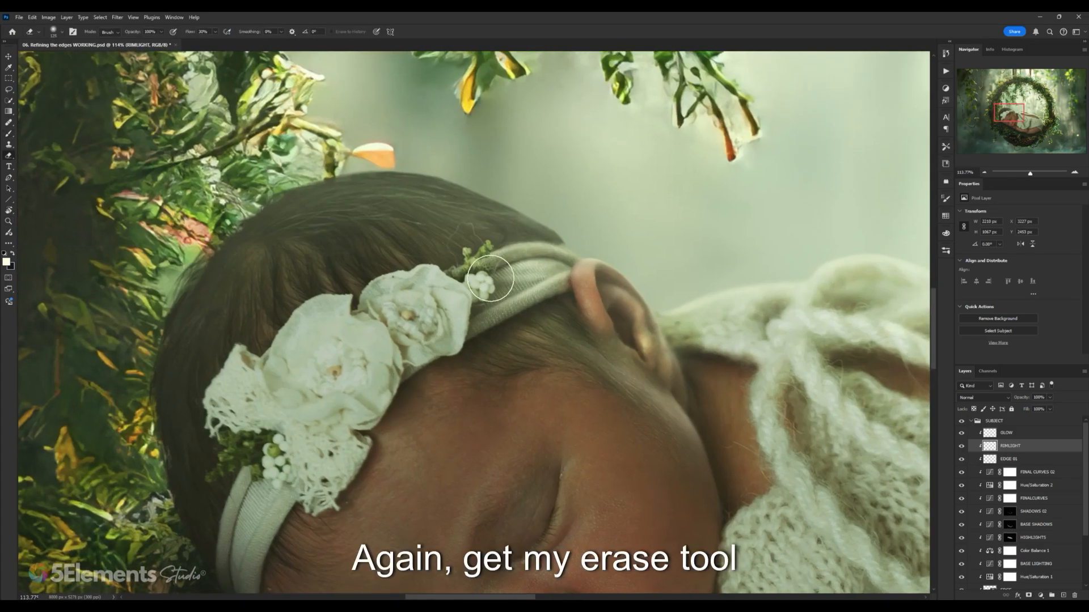
key("z")
scroll(552, 315, "down", 3)
scroll(553, 315, "down", 5)
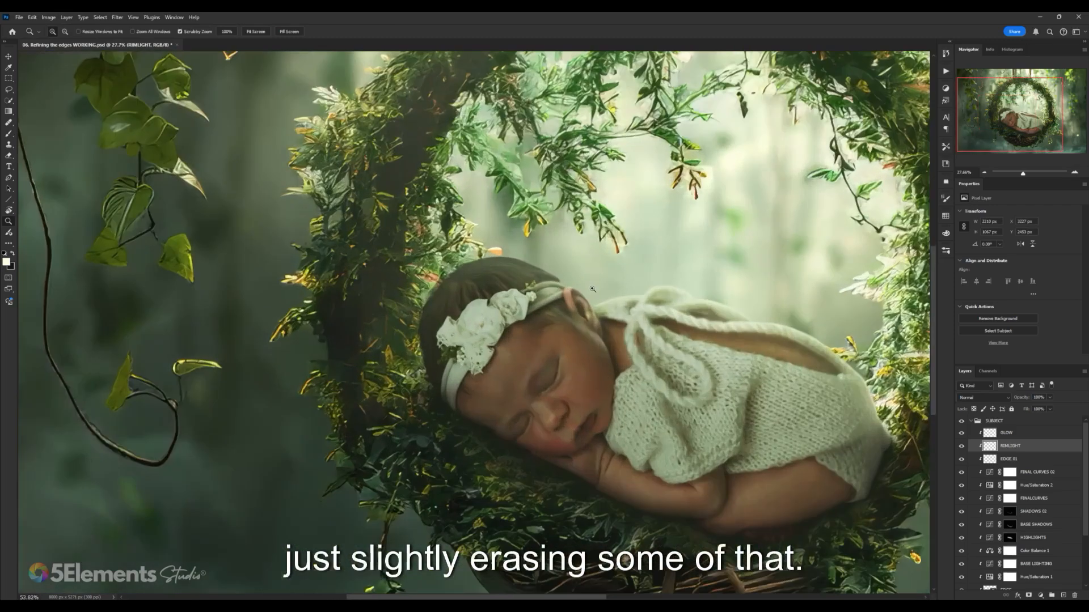
- Inspect the rim lighting on the baby's head and the hair edge both close up and in the full composite
scroll(553, 315, "up", 5)
key("b")
scroll(526, 303, "down", 3)
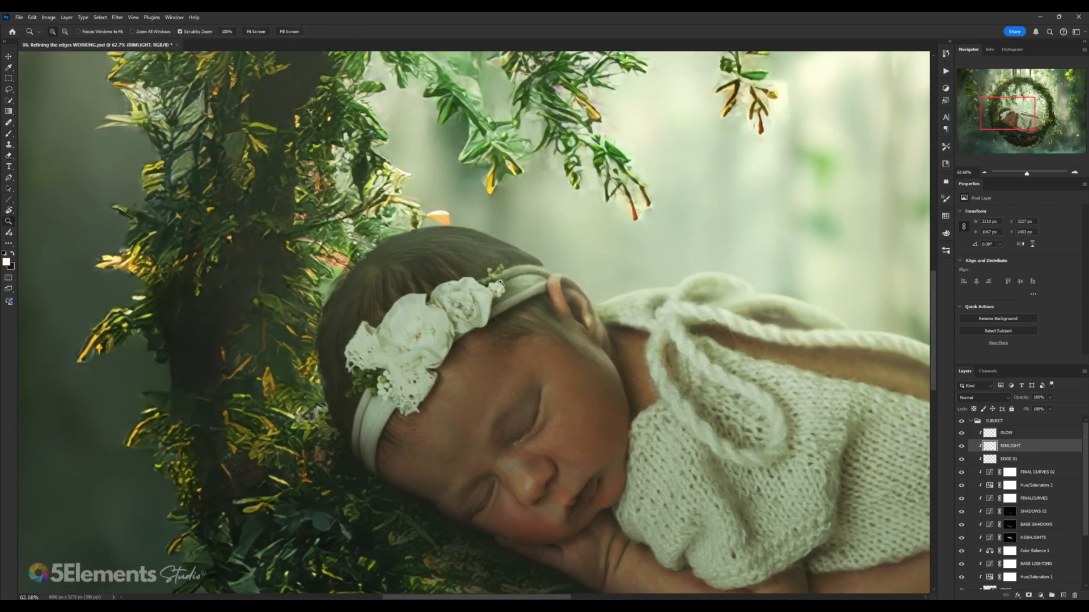
scroll(526, 303, "up", 3)
scroll(524, 303, "down", 4)
left_click_drag(521, 303, 512, 301)
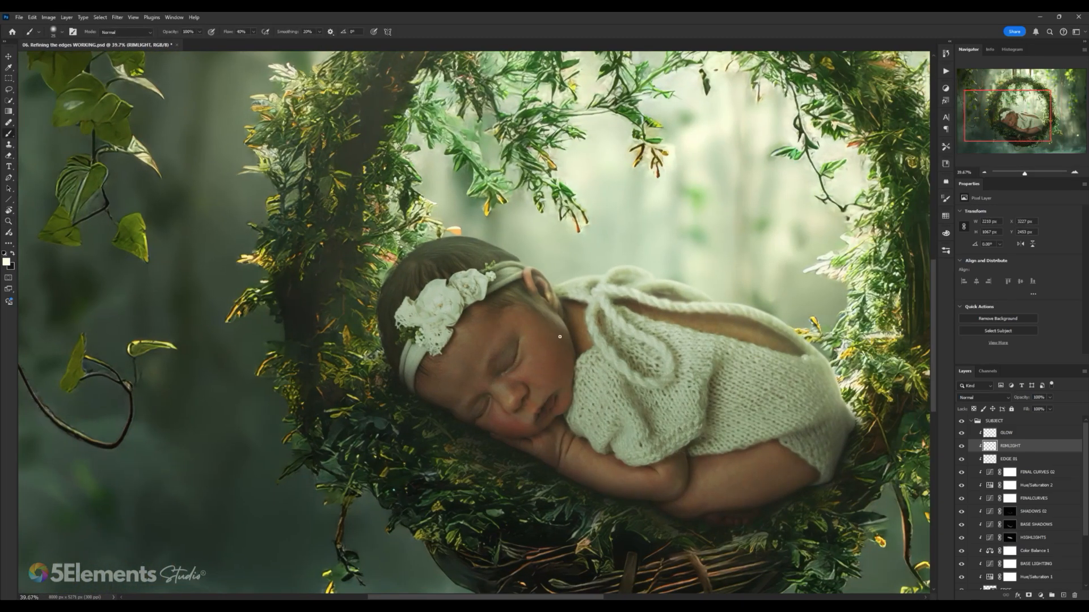
scroll(569, 340, "down", 6)
key("z")
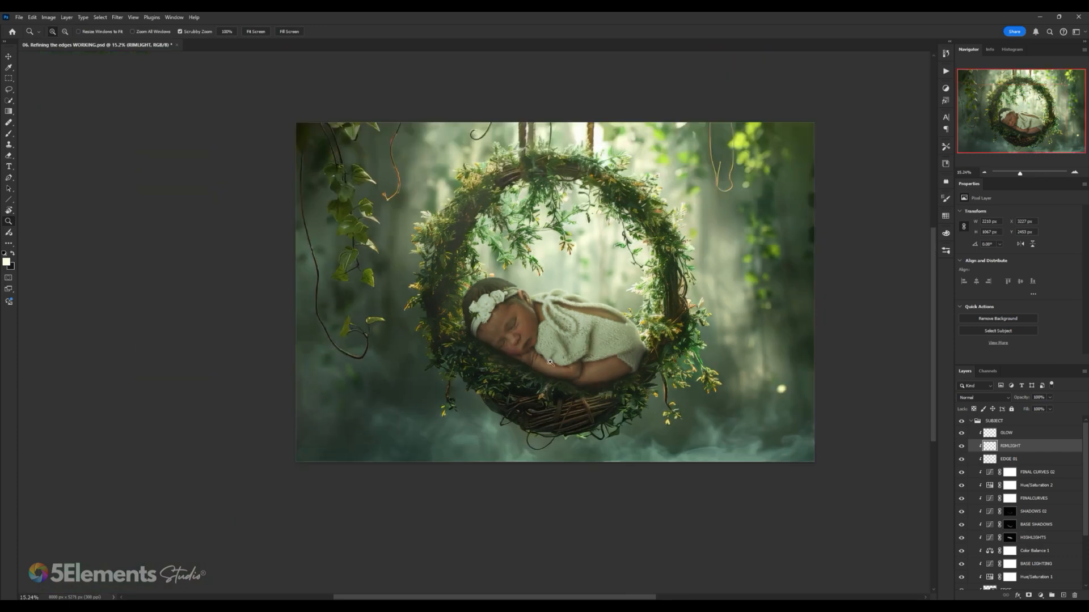
scroll(531, 318, "up", 6)
key("b")
scroll(487, 235, "up", 4)
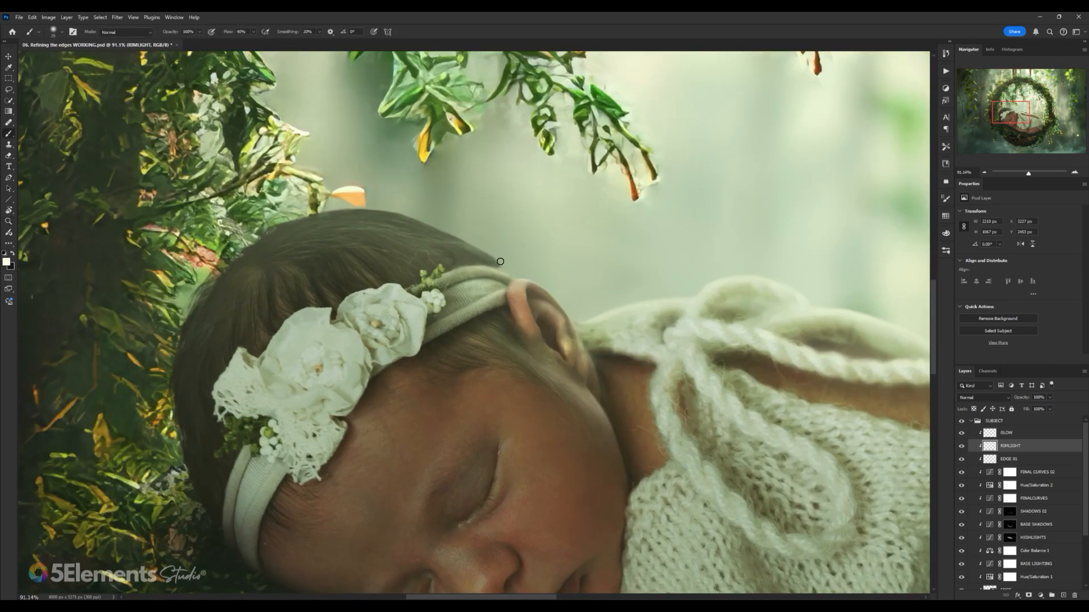
scroll(500, 261, "down", 2)
key("z")
scroll(510, 279, "down", 2)
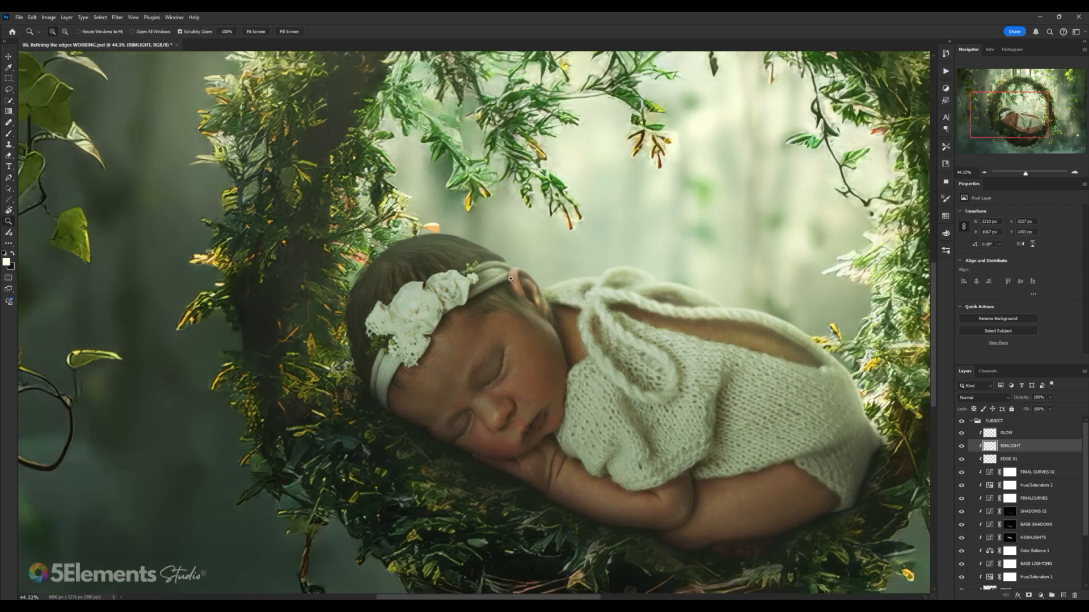
scroll(517, 261, "up", 2)
scroll(518, 261, "down", 3)
scroll(517, 258, "up", 4)
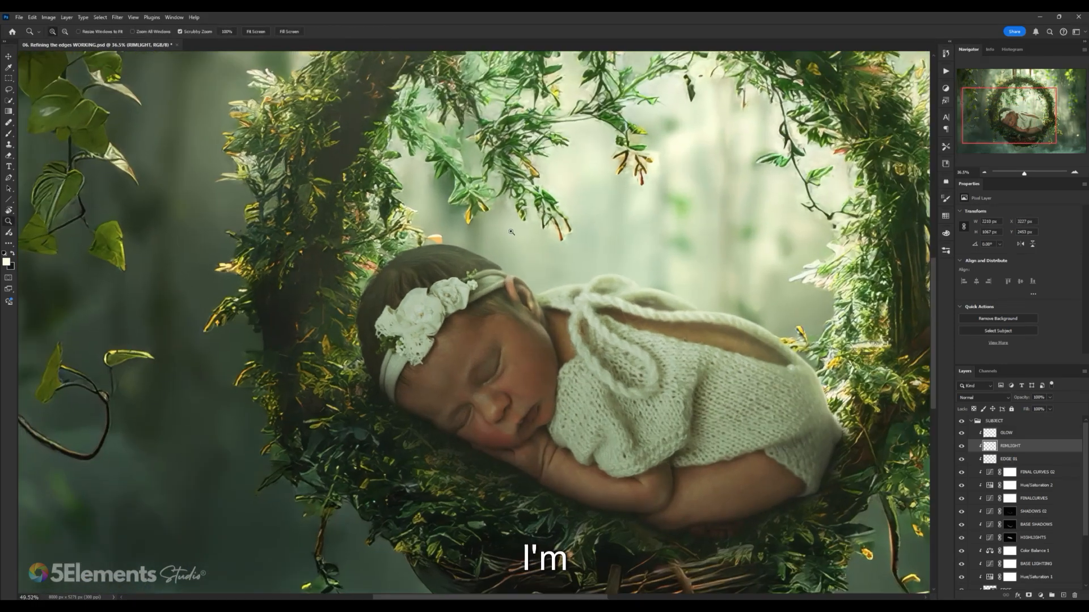
key("b")
left_click_drag(517, 257, 511, 240)
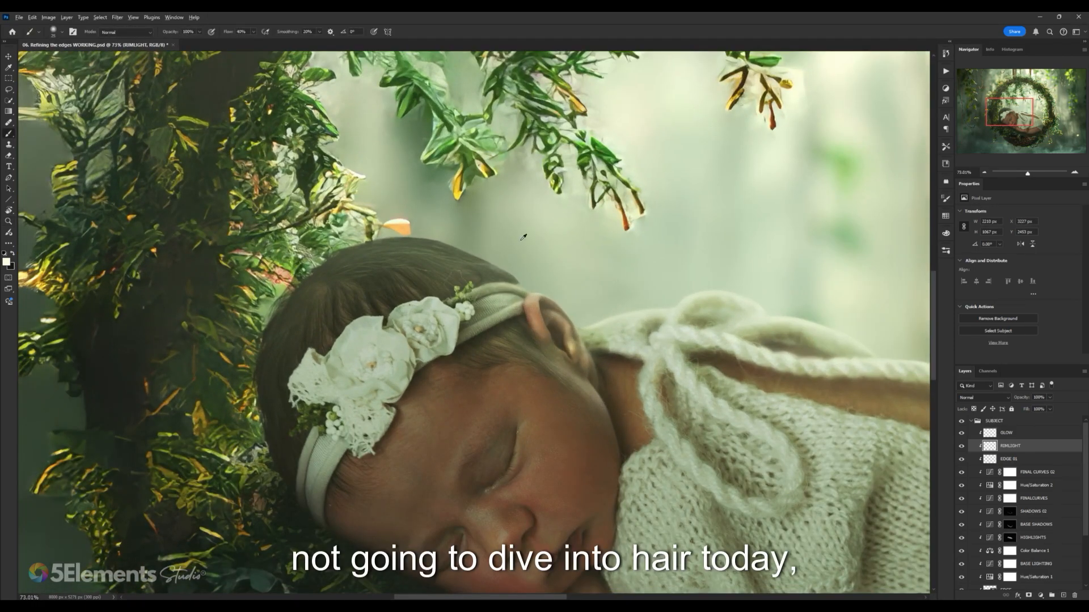
scroll(522, 244, "down", 5)
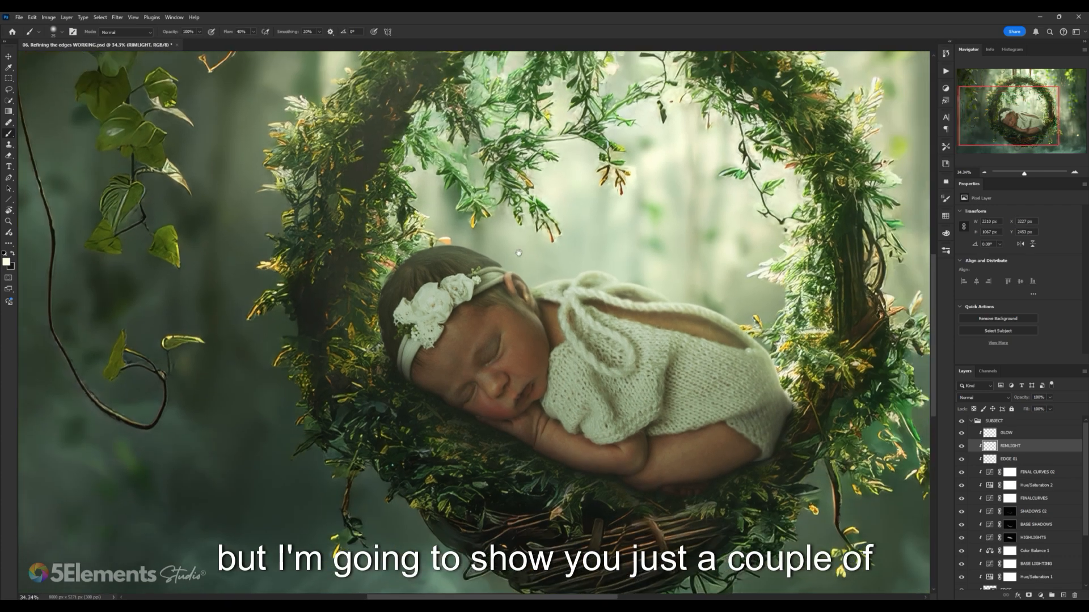
scroll(518, 252, "down", 3)
scroll(518, 252, "up", 2)
scroll(518, 267, "down", 2)
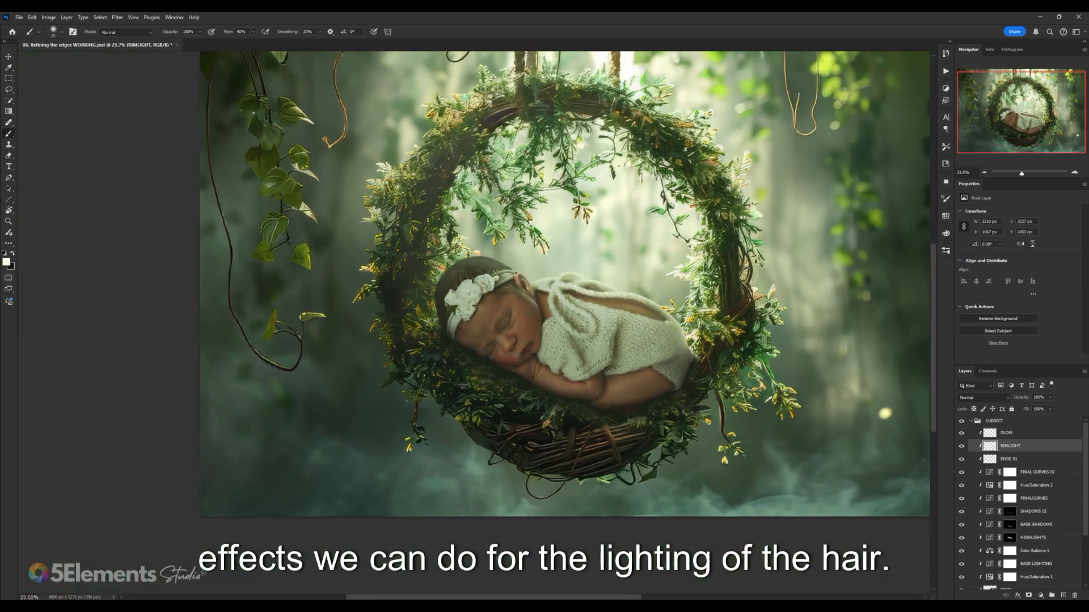
- Compare the image with the RIMLIGHT layer hidden and shown, leaving the layer visible
scroll(515, 273, "up", 4)
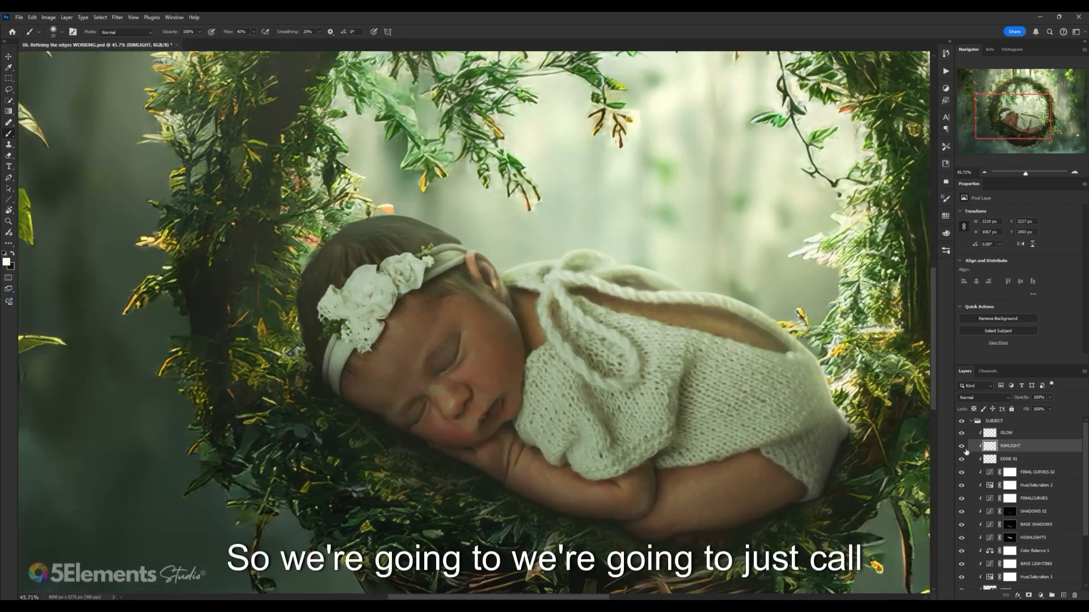
left_click(962, 447)
left_click(962, 447)
left_click(962, 447)
left_click(962, 447)
left_click(962, 447)
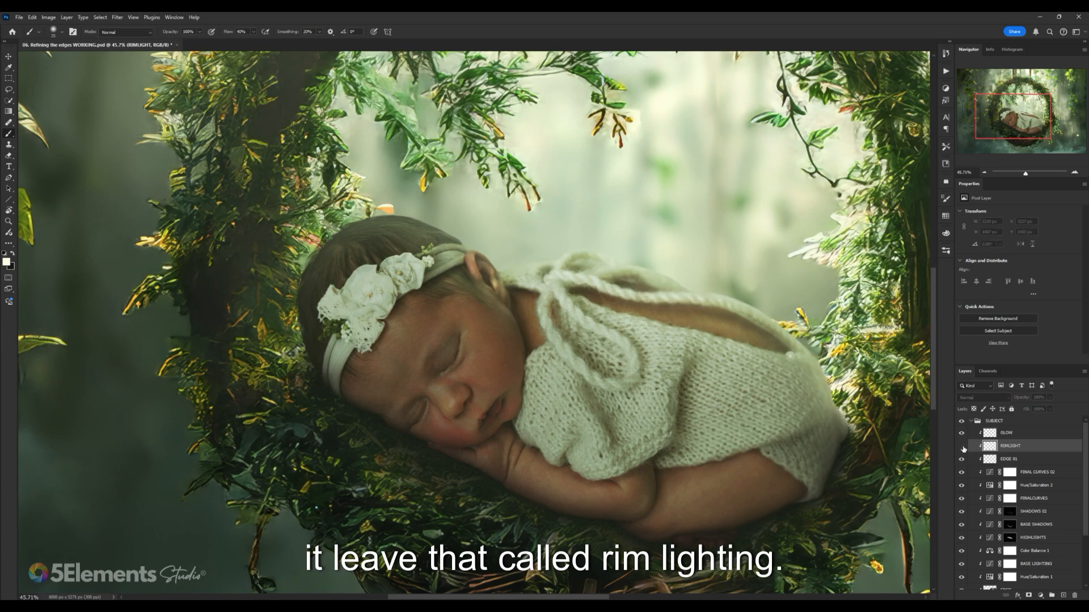
left_click(962, 446)
scroll(873, 332, "down", 3)
scroll(874, 332, "up", 3)
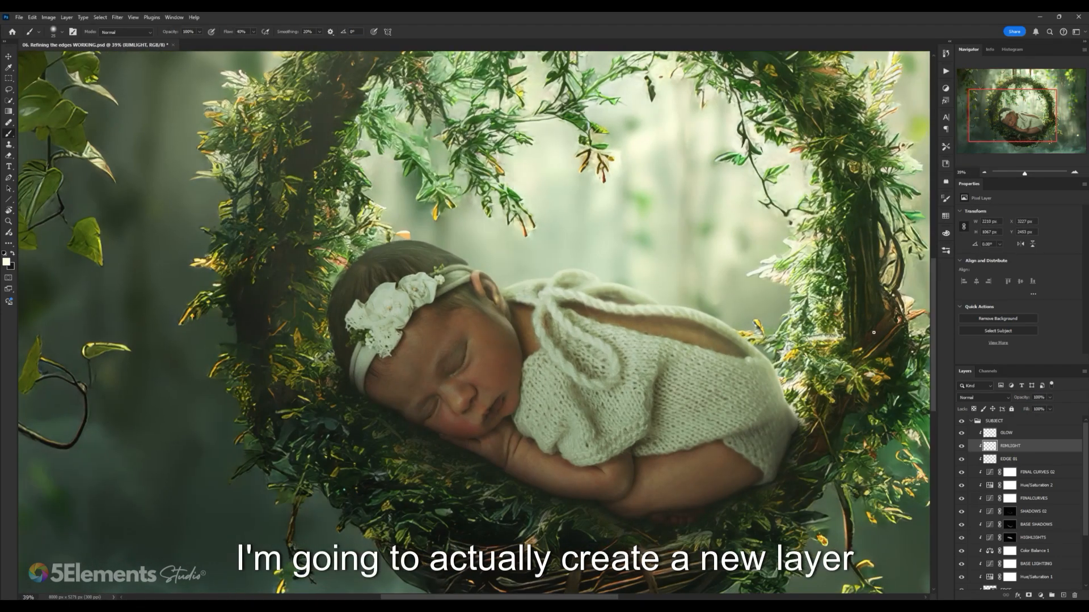
- Add a new Overlay-mode layer named LIGHTING directly above the RIMLIGHT layer
left_click(1062, 596)
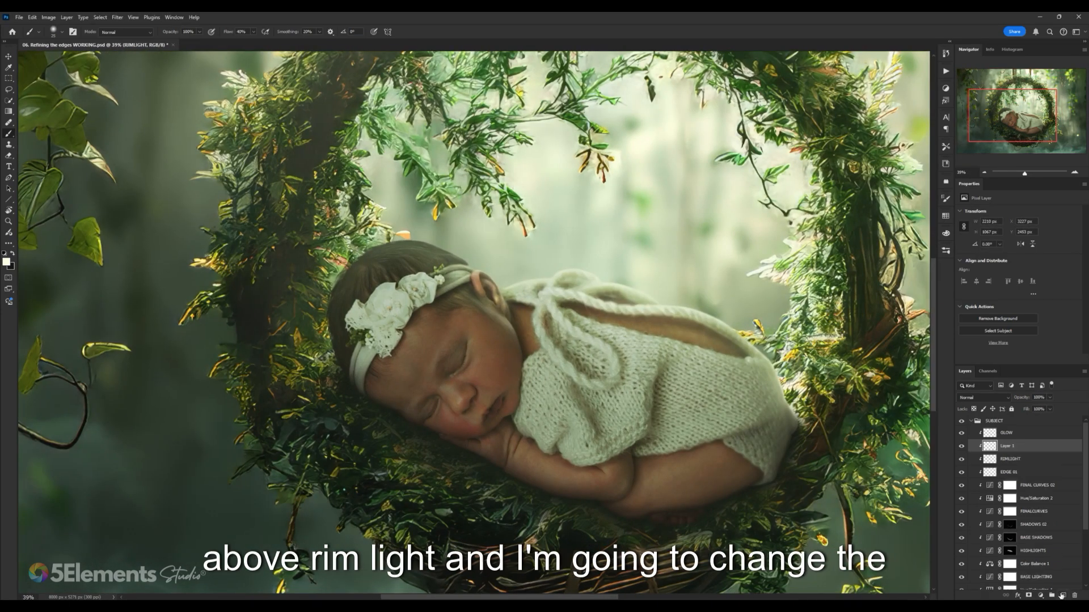
left_click(997, 398)
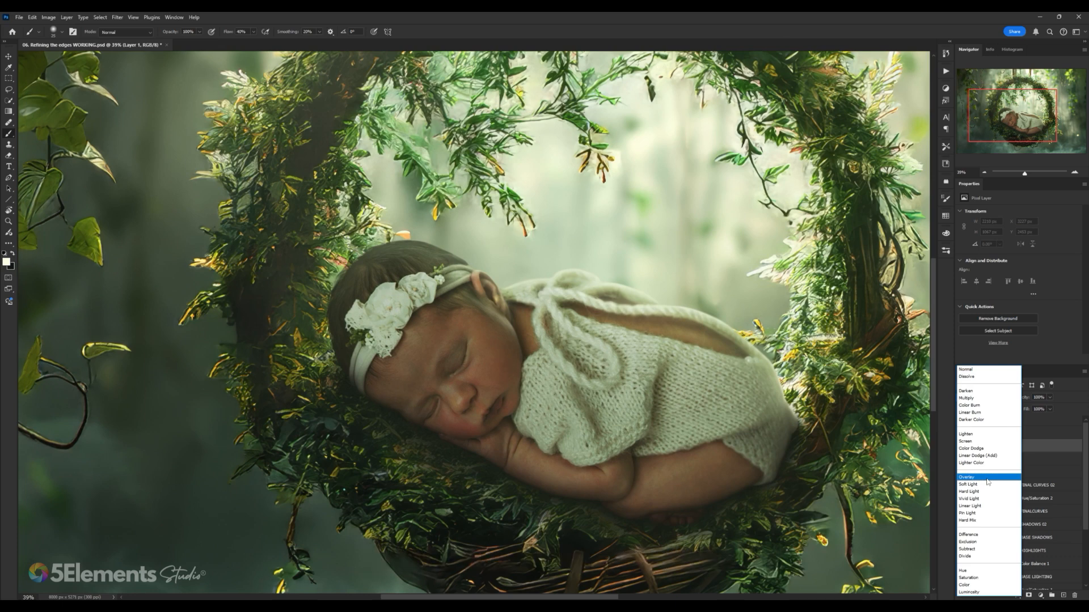
left_click(1061, 450)
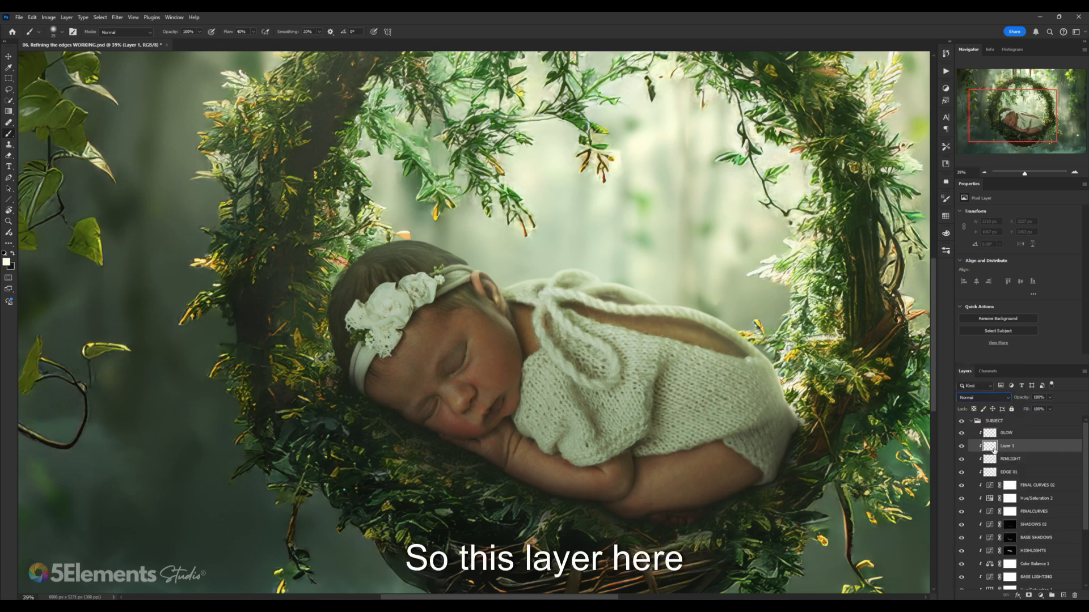
left_click(974, 398)
left_click(1070, 426)
left_click(971, 398)
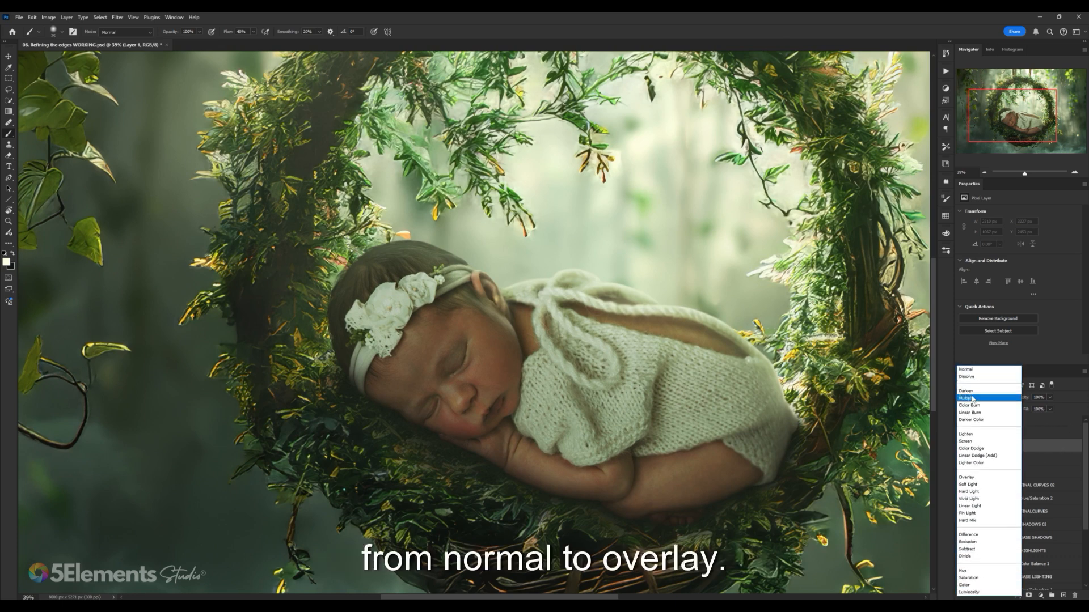
left_click(987, 477)
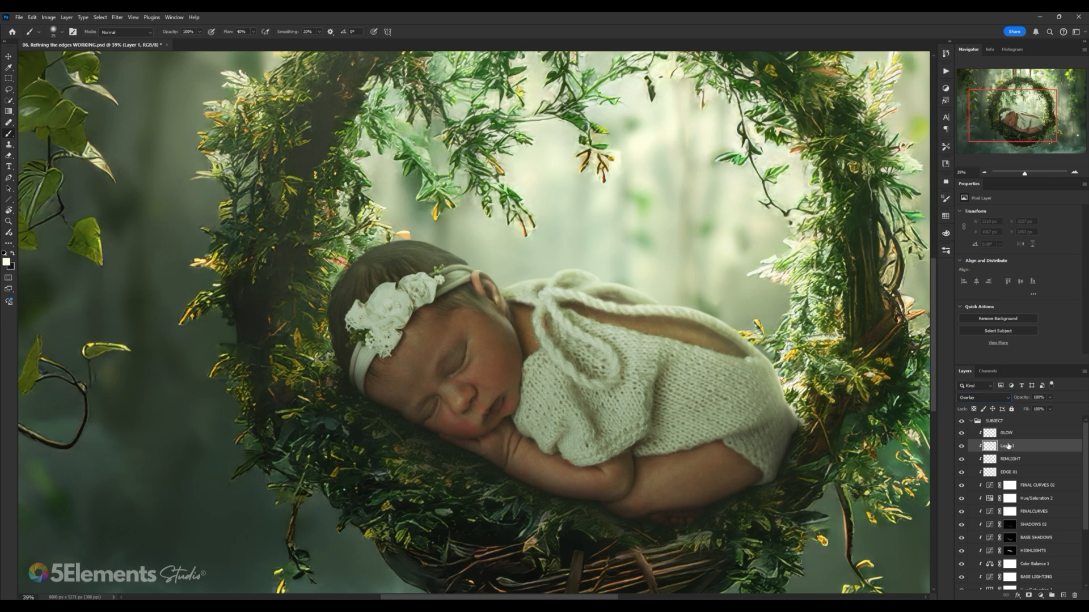
double_click(1007, 446)
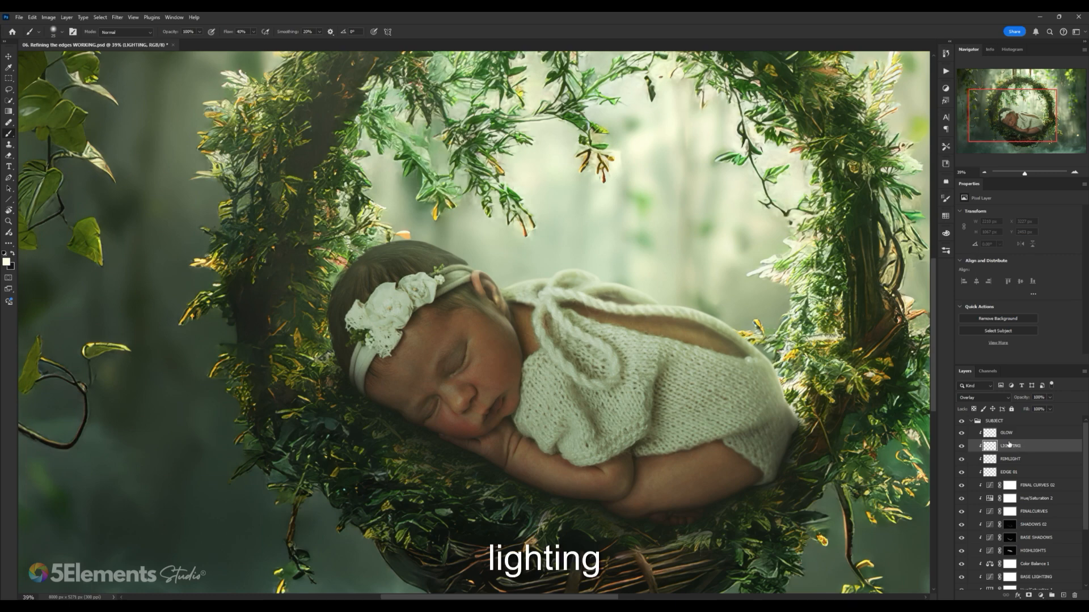
key("Return")
- Paint soft light over the top of the baby's hair on the LIGHTING layer with an enlarged brush
scroll(434, 265, "up", 3)
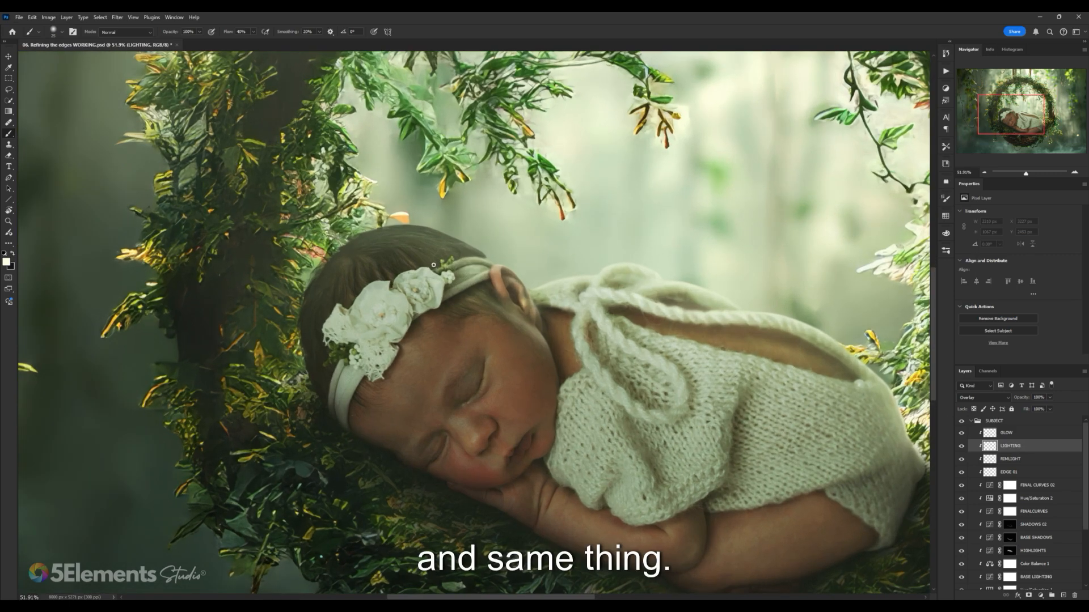
key("z")
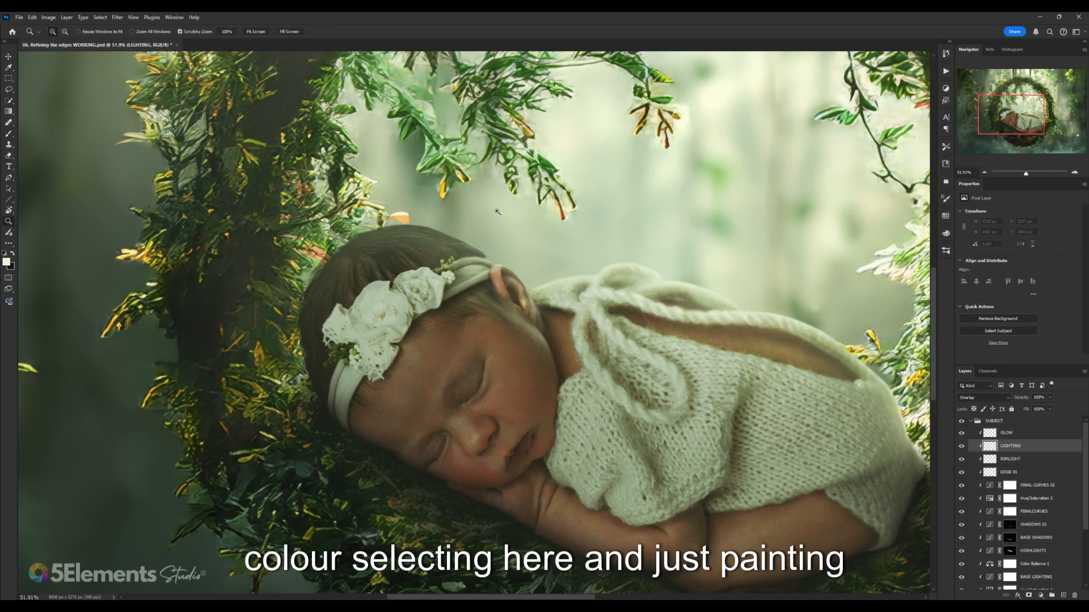
mouse_move(463, 228)
left_mouse_down()
mouse_move(500, 229)
mouse_move(384, 217)
left_mouse_up()
key("b")
key("bracketright")
key("bracketright")
key("bracketright")
key("bracketright")
key("bracketright")
key("bracketright")
left_click_drag(494, 264, 474, 245)
left_click_drag(397, 226, 307, 229)
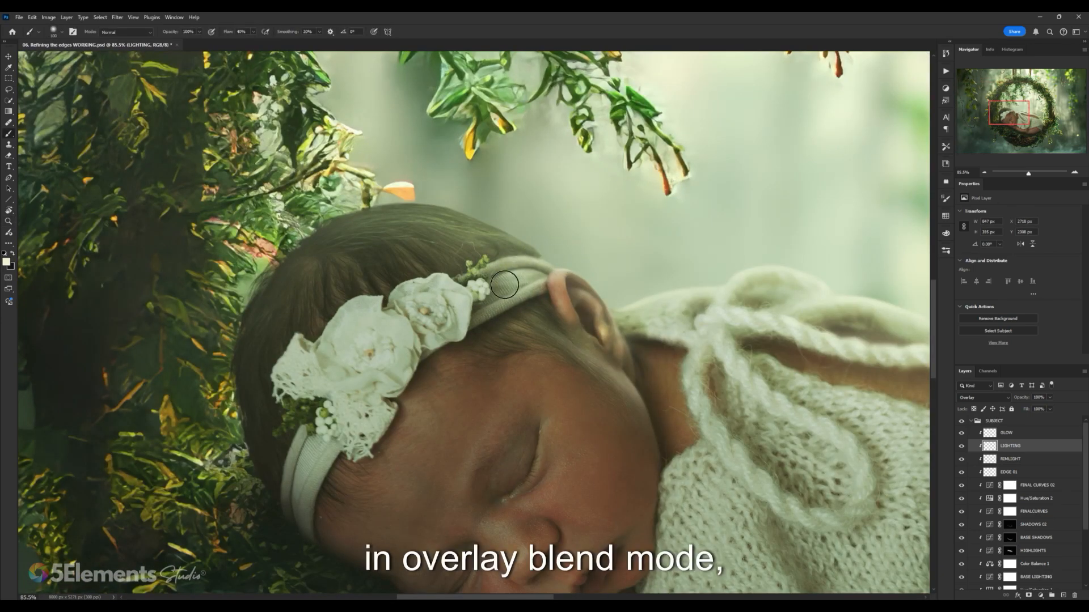
- Extend the soft light across the headband near the ear and further over the crown of the hair
mouse_move(504, 285)
left_mouse_down()
mouse_move(486, 304)
mouse_move(590, 272)
left_mouse_up()
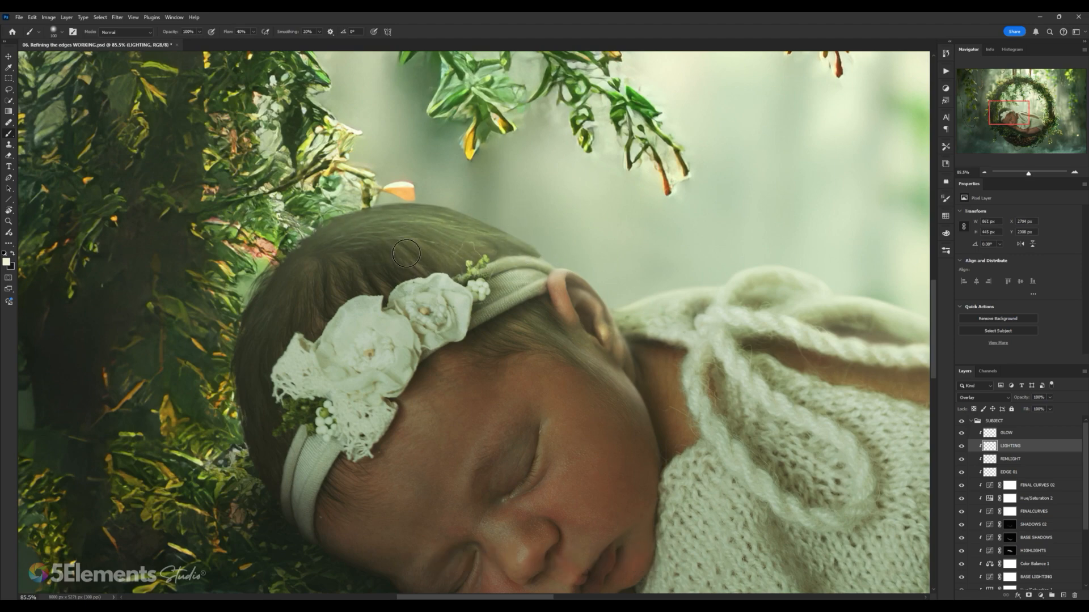
left_click_drag(406, 254, 426, 247)
mouse_move(489, 234)
left_mouse_down()
mouse_move(457, 267)
mouse_move(554, 220)
left_mouse_up()
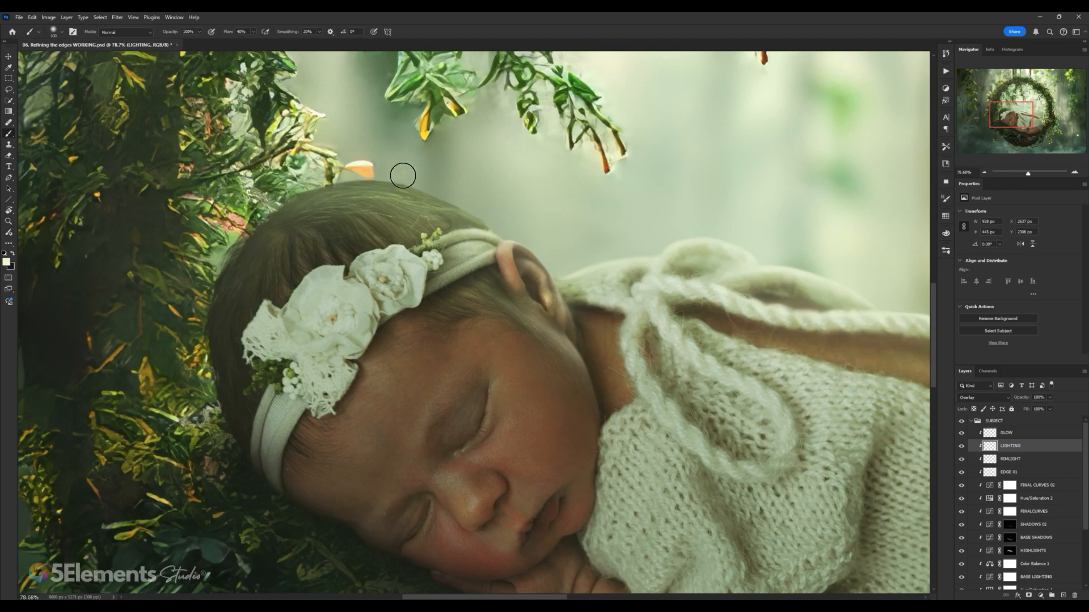
scroll(402, 176, "down", 5)
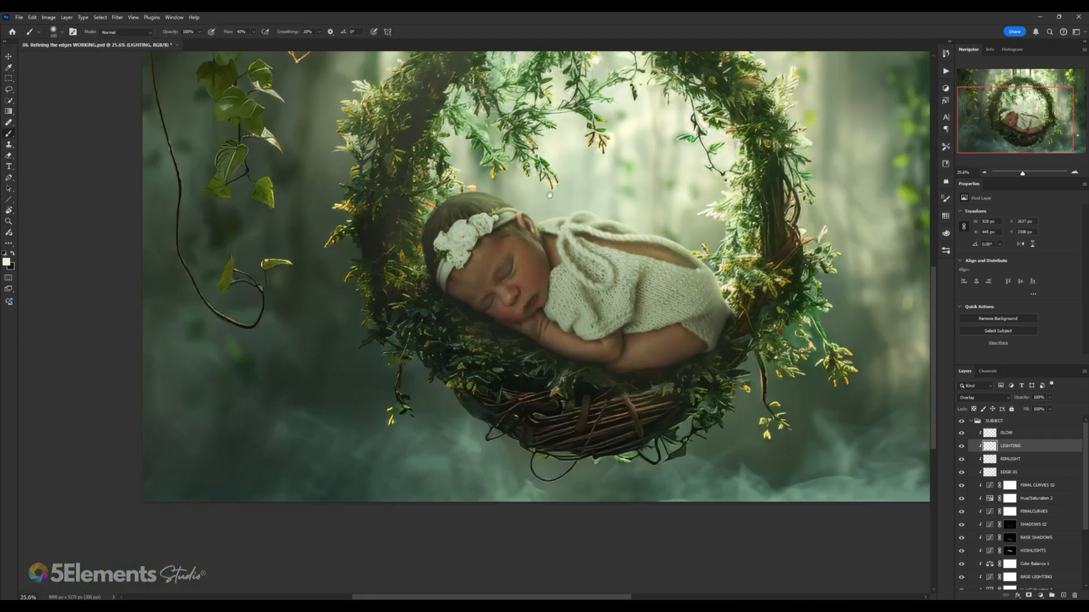
left_click_drag(550, 195, 533, 211)
scroll(464, 220, "up", 3)
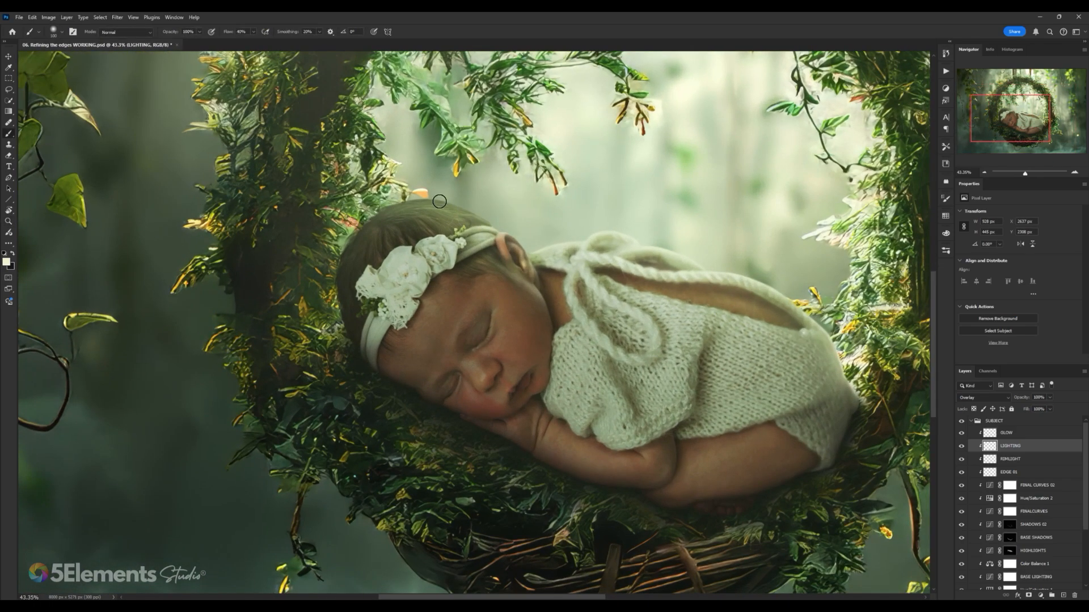
- Paint broad soft light along the outer edge of the knitted outfit, from the back to the rear, with a much larger brush
mouse_move(492, 227)
left_mouse_down()
mouse_move(534, 281)
mouse_move(695, 241)
mouse_move(731, 255)
mouse_move(716, 246)
left_mouse_up()
key("bracketright")
key("bracketright")
key("bracketright")
key("bracketleft")
key("bracketright")
key("bracketright")
key("bracketright")
left_click_drag(806, 311, 799, 340)
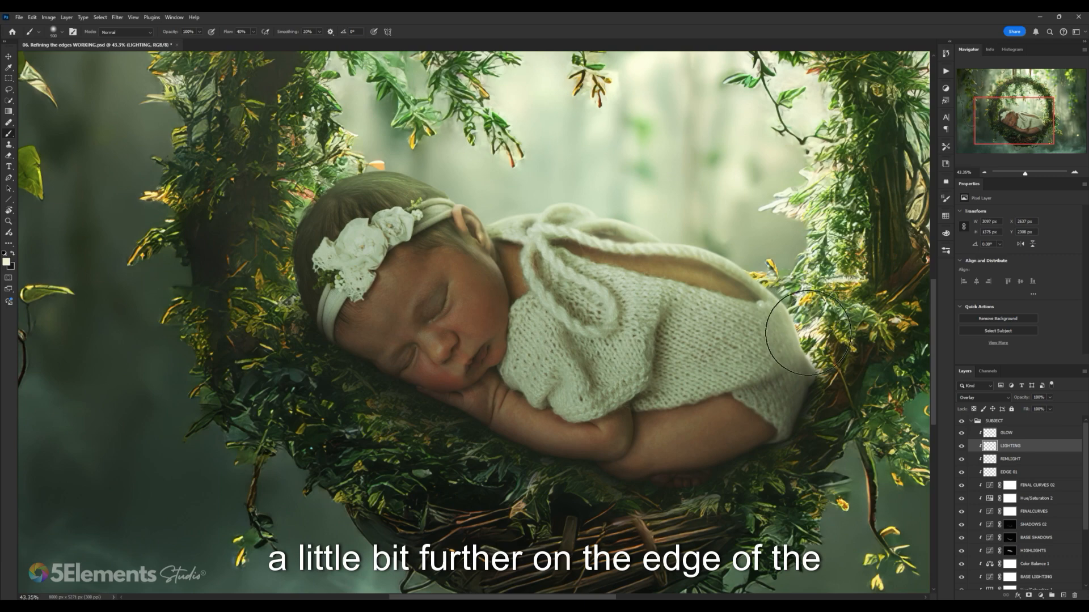
key("bracketright")
scroll(703, 262, "down", 5)
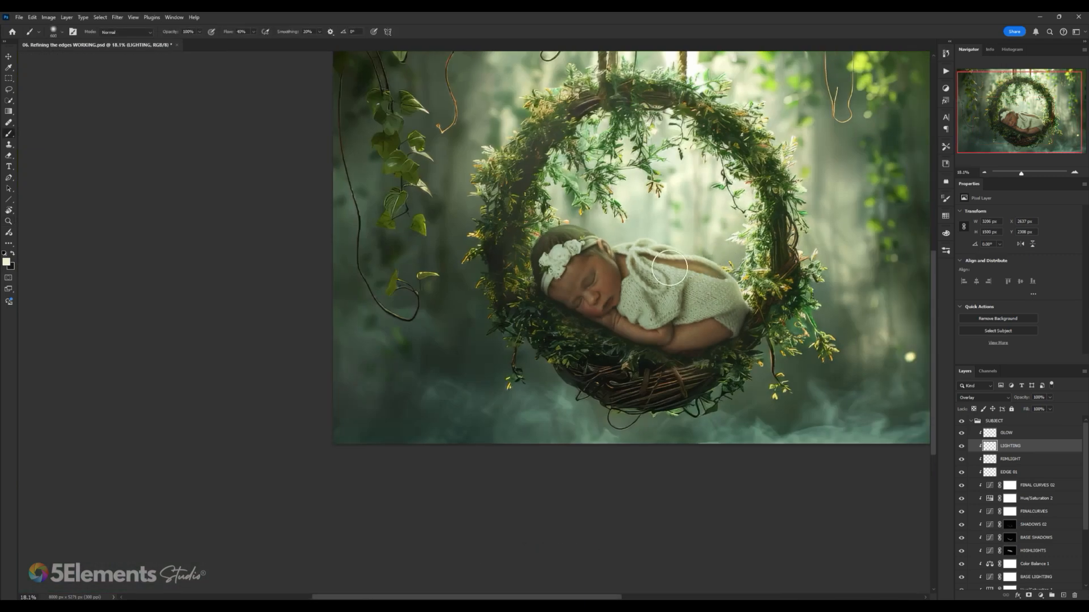
- Paint more soft light over the back of the knitted outfit on the LIGHTING layer and switch to a larger Eraser
mouse_move(739, 290)
left_mouse_down()
mouse_move(695, 286)
mouse_move(670, 309)
left_mouse_up()
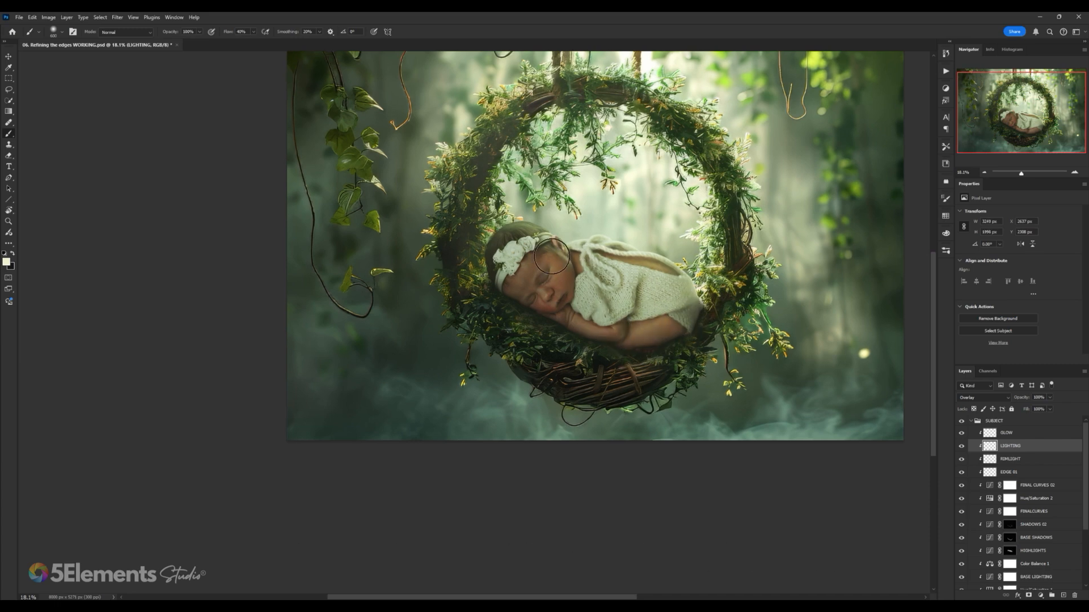
mouse_move(661, 286)
left_mouse_down()
mouse_move(604, 278)
mouse_move(643, 271)
mouse_move(627, 268)
left_mouse_up()
key("e")
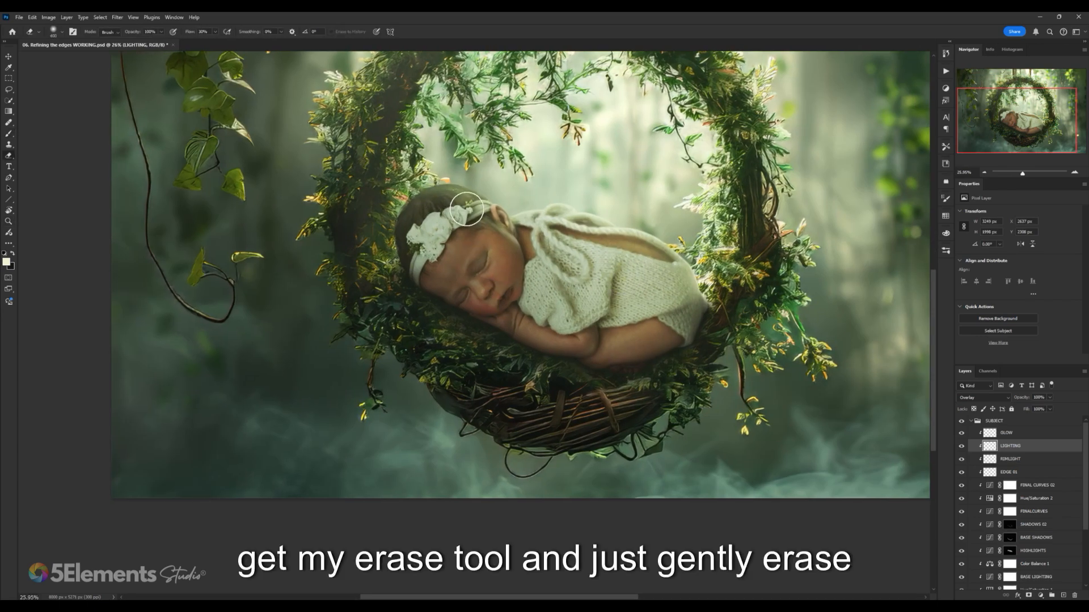
key("bracketright")
key("bracketright")
key("bracketright")
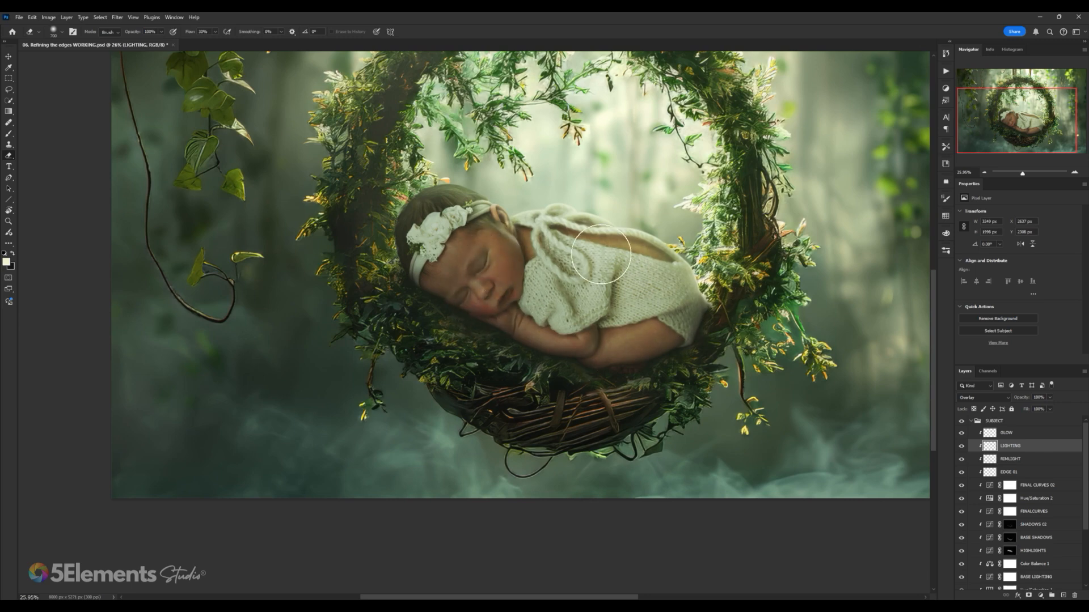
- Hide the GLOW, LIGHTING and RIMLIGHT layers, and show RIMLIGHT again to examine its effect on the baby's edges
scroll(563, 295, "down", 3)
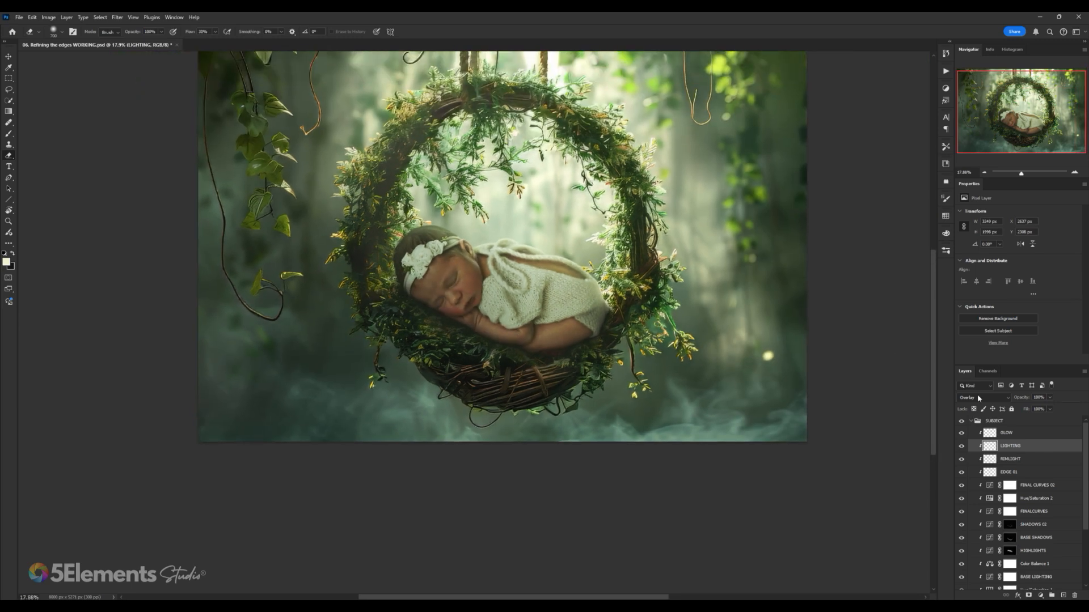
left_click_drag(962, 434, 960, 451)
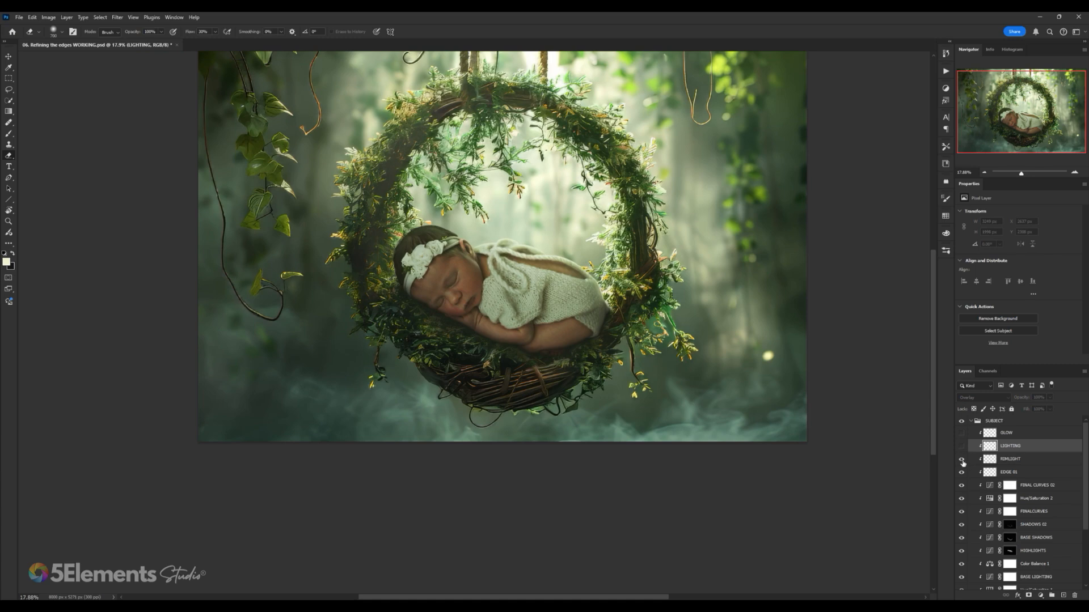
left_click(961, 460)
scroll(634, 276, "up", 2)
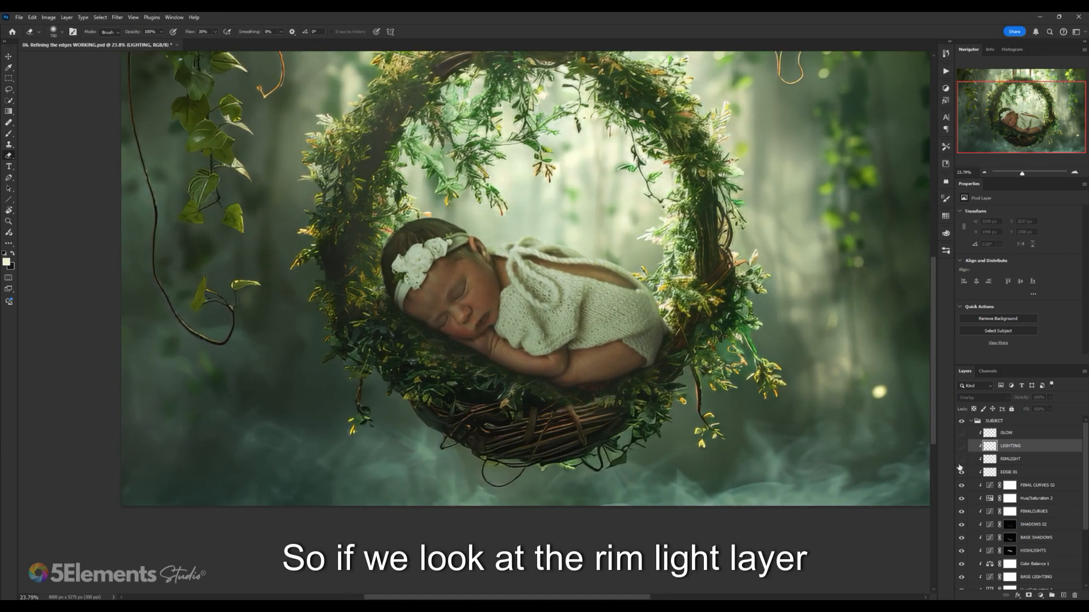
left_click(961, 459)
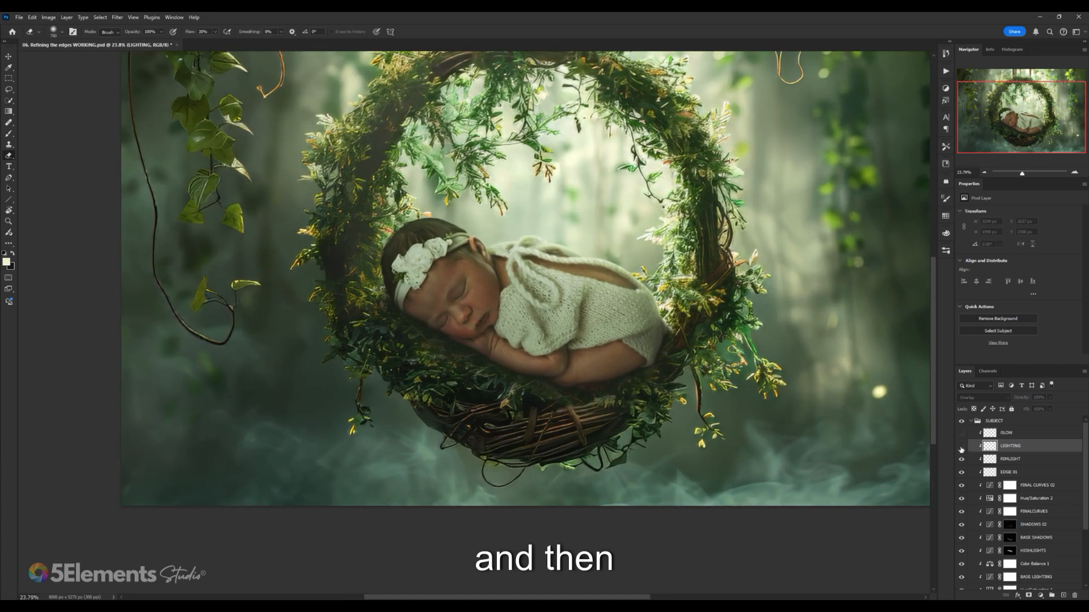
- Toggle the LIGHTING layer's visibility repeatedly to compare the baby with and without the Overlay light, leaving it visible
left_click(961, 447)
left_click(961, 447)
left_click(961, 447)
left_click(962, 447)
left_click(962, 447)
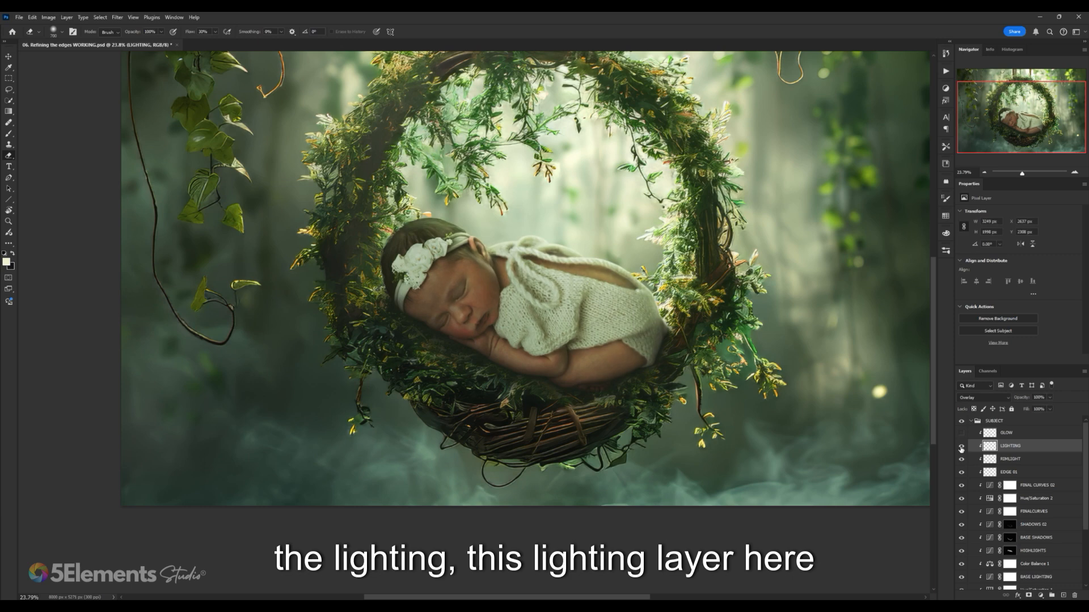
left_click(961, 447)
left_click(961, 447)
left_click(961, 447)
left_click(961, 447)
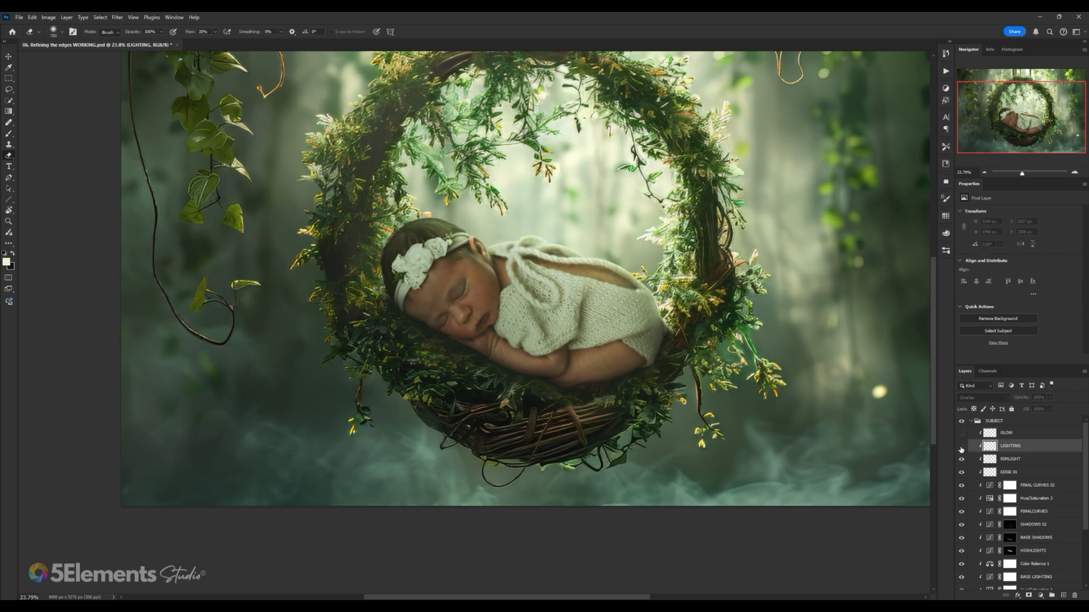
left_click(961, 447)
left_click(961, 446)
left_click(962, 447)
left_click(961, 447)
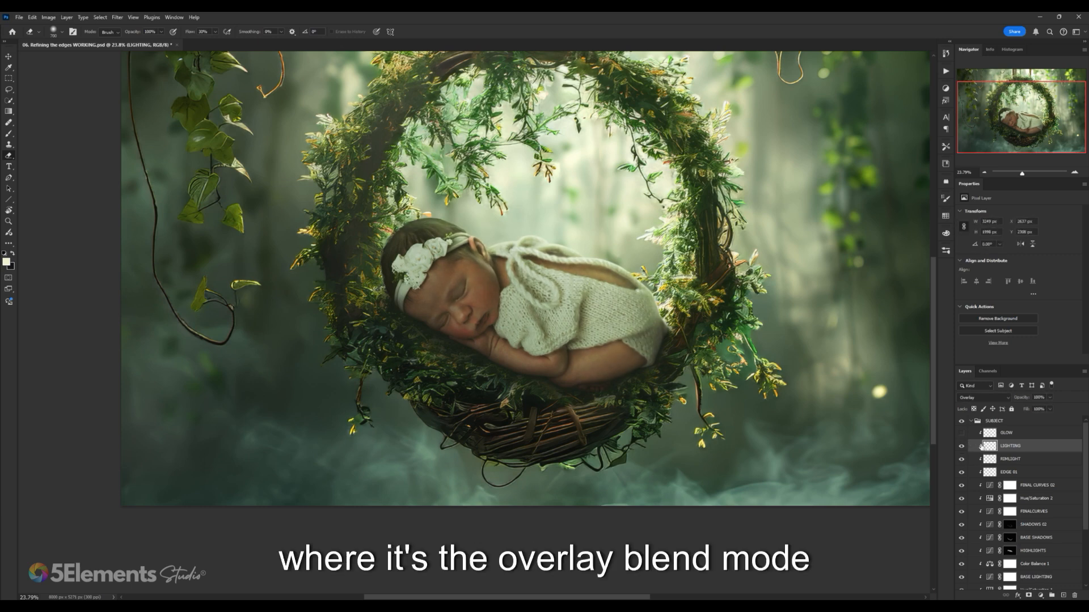
- Select the GLOW layer and show it to examine the additional glow on top of the lighting
left_click(1009, 432)
left_click(962, 433)
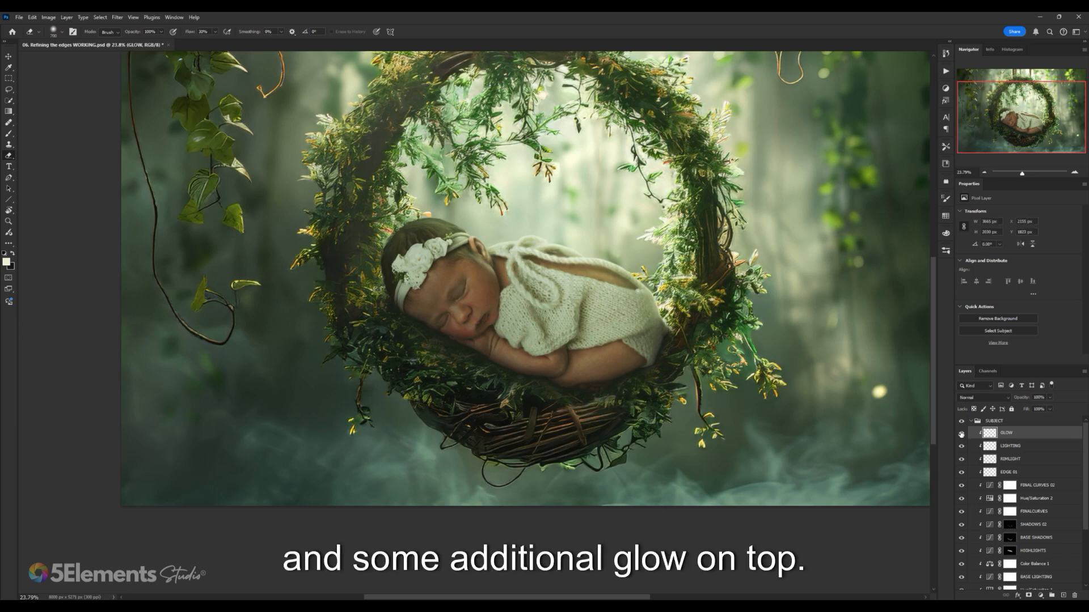
scroll(700, 318, "down", 3)
scroll(707, 323, "up", 4)
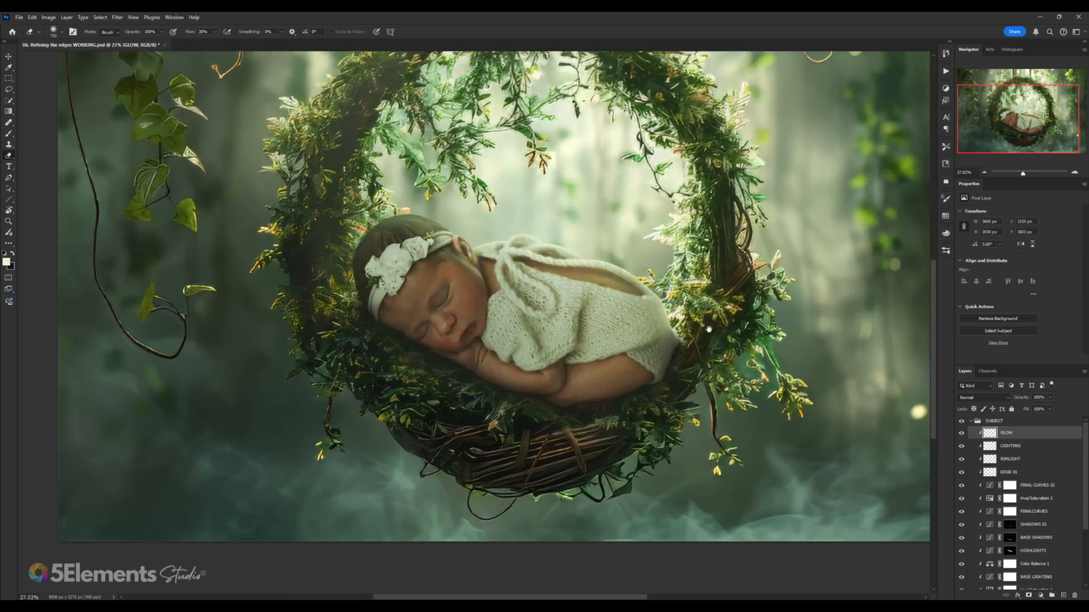
- Hide GLOW, LIGHTING and RIMLIGHT, leaving EDGE 01 visible, and show RIMLIGHT again to examine the light along the subject's edges
left_click(961, 459)
left_click(986, 472)
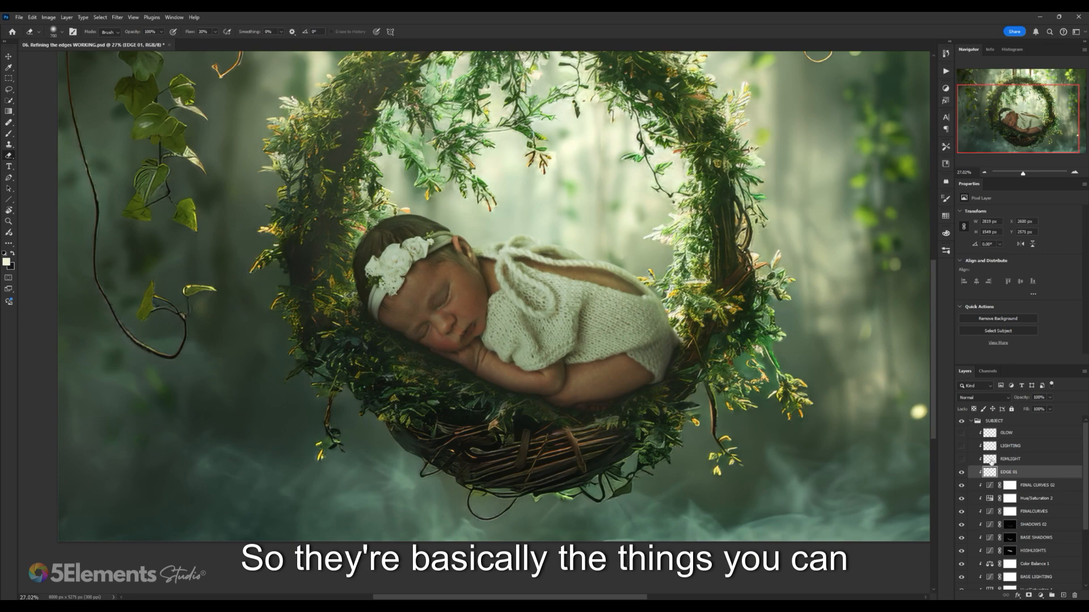
left_click(992, 461)
left_click(961, 459)
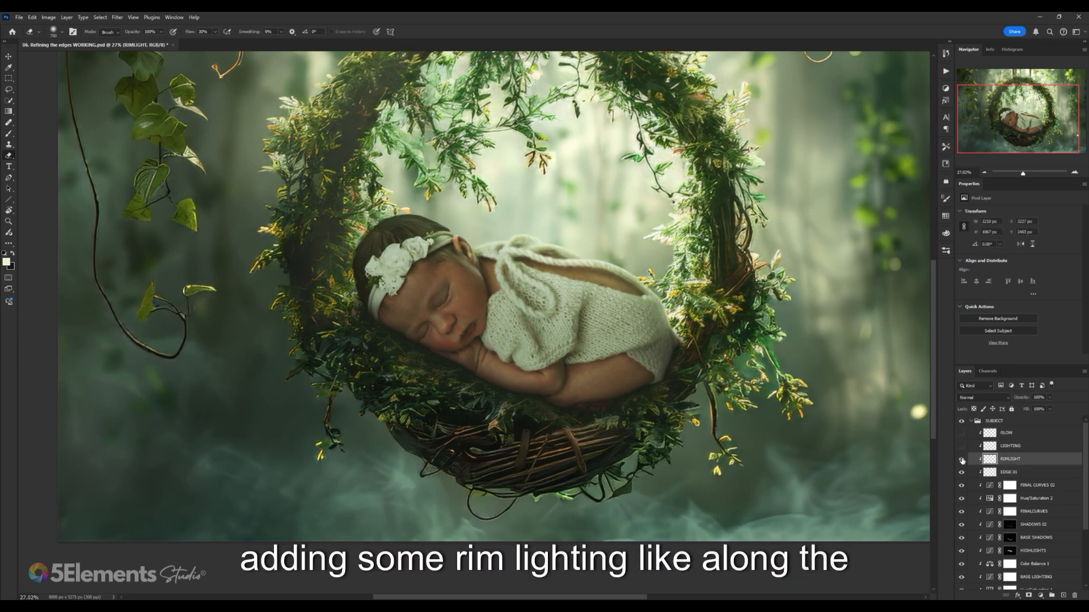
scroll(620, 296, "down", 3)
scroll(617, 279, "up", 3)
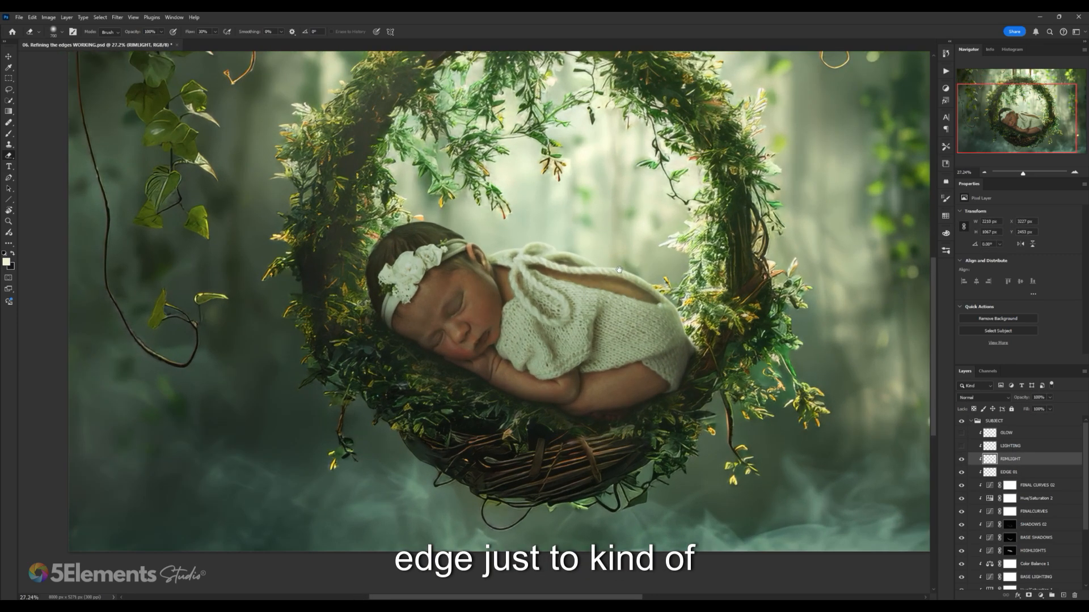
scroll(619, 270, "up", 4)
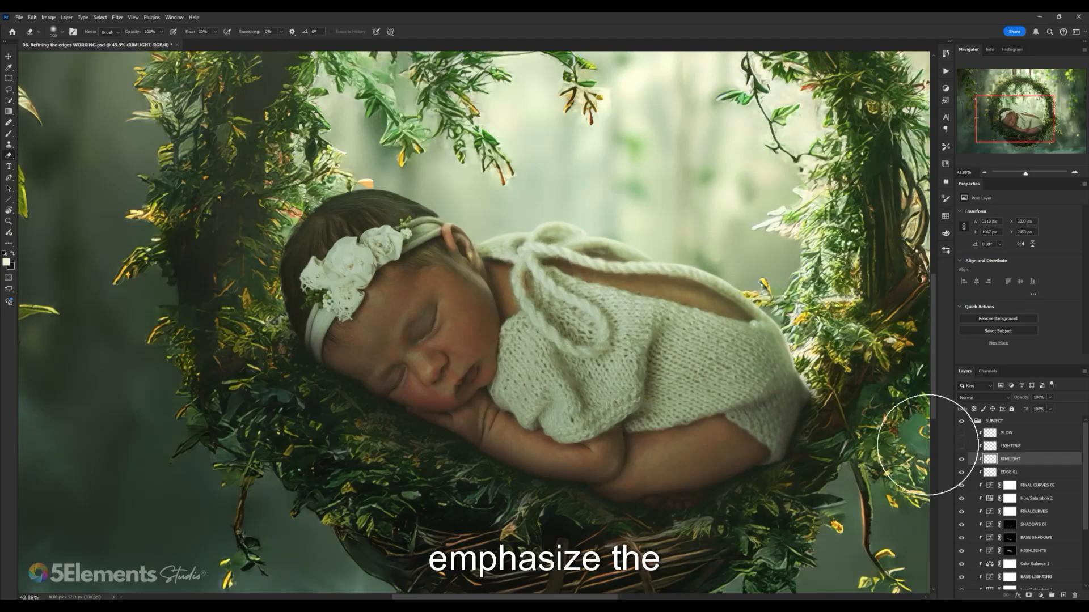
- Select the LIGHTING layer and toggle it on and off to compare the painted Overlay light up close and at full view
left_click(989, 448)
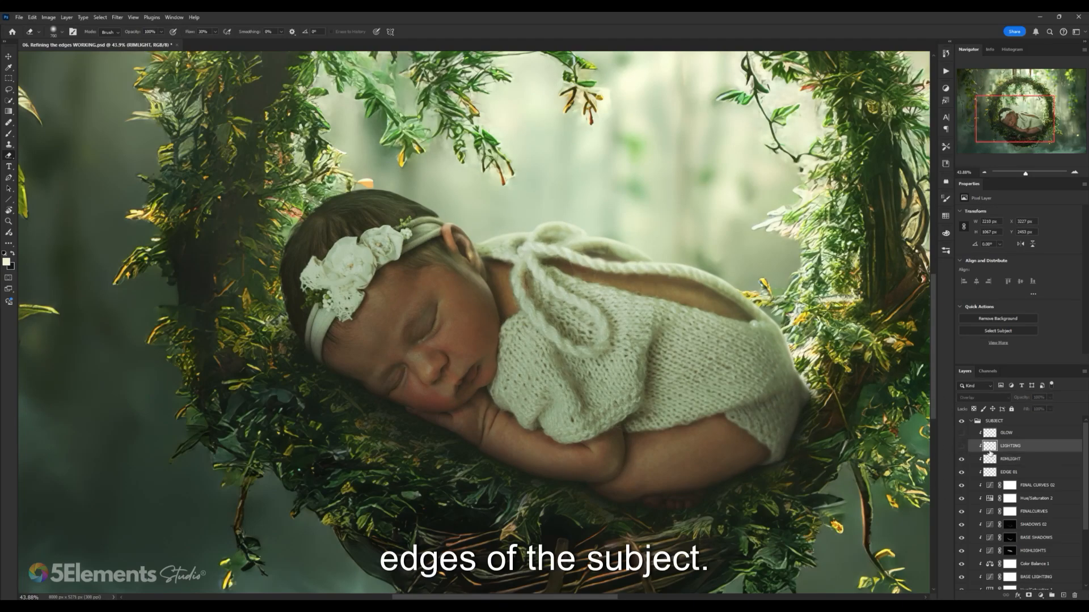
left_click(961, 446)
left_click(961, 447)
left_click(961, 447)
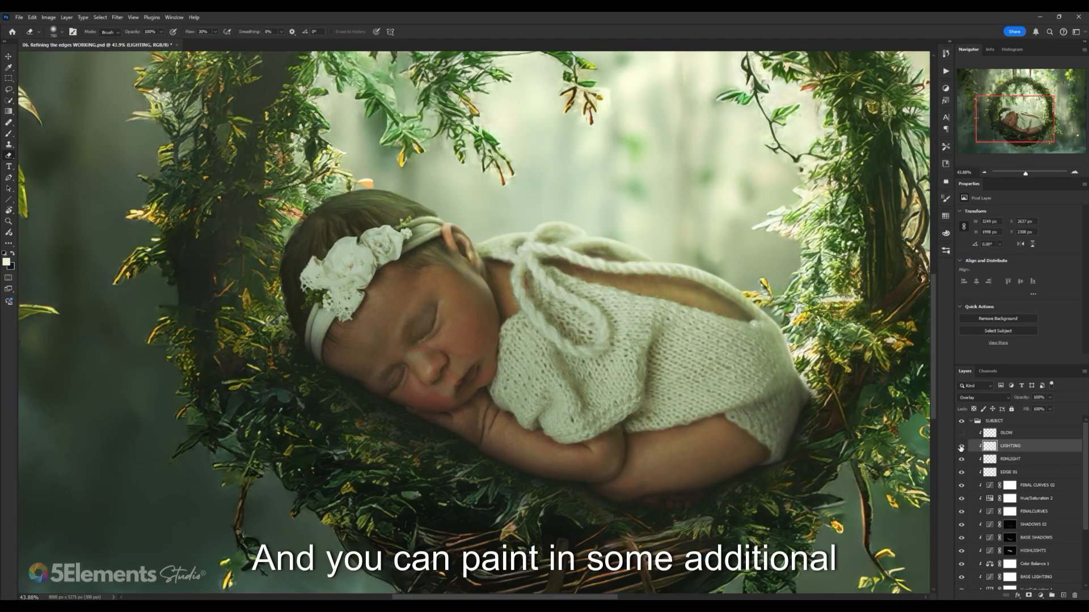
scroll(665, 362, "down", 6)
scroll(737, 359, "up", 3)
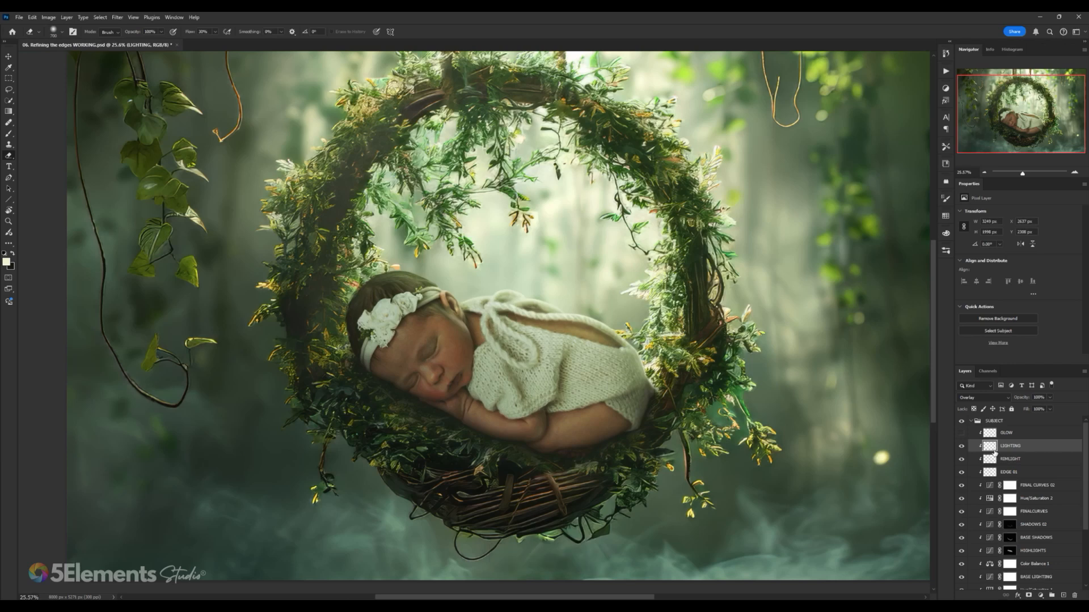
left_click(962, 447)
left_click(961, 446)
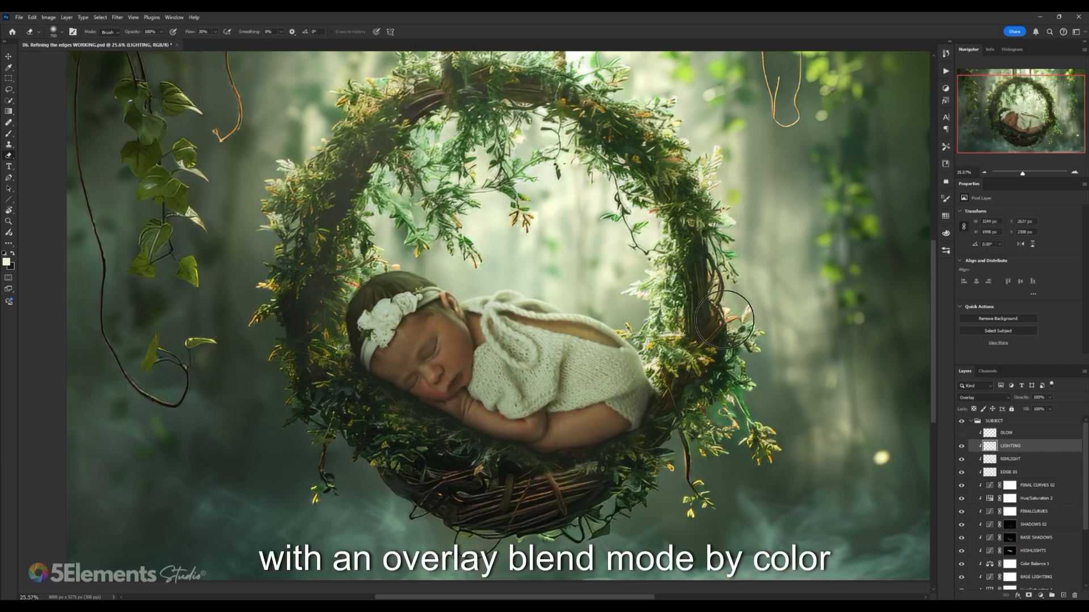
- Sample a bright background area inside the wreath as the brush color, compare the LIGHTING layer's effect, and return to the Eraser
key("b")
left_click(563, 207, "alt")
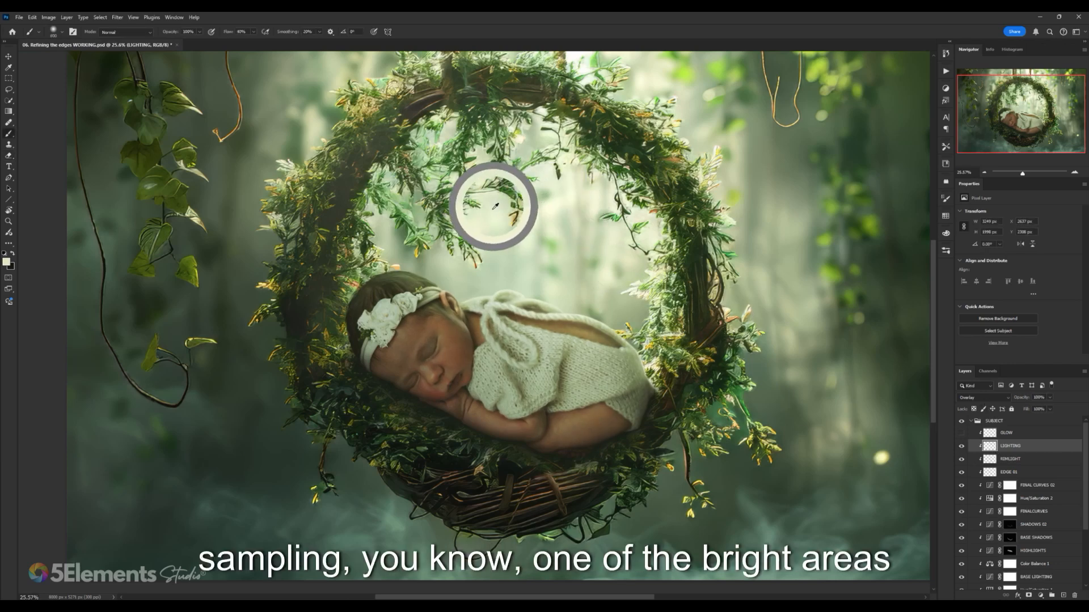
scroll(489, 202, "up", 2)
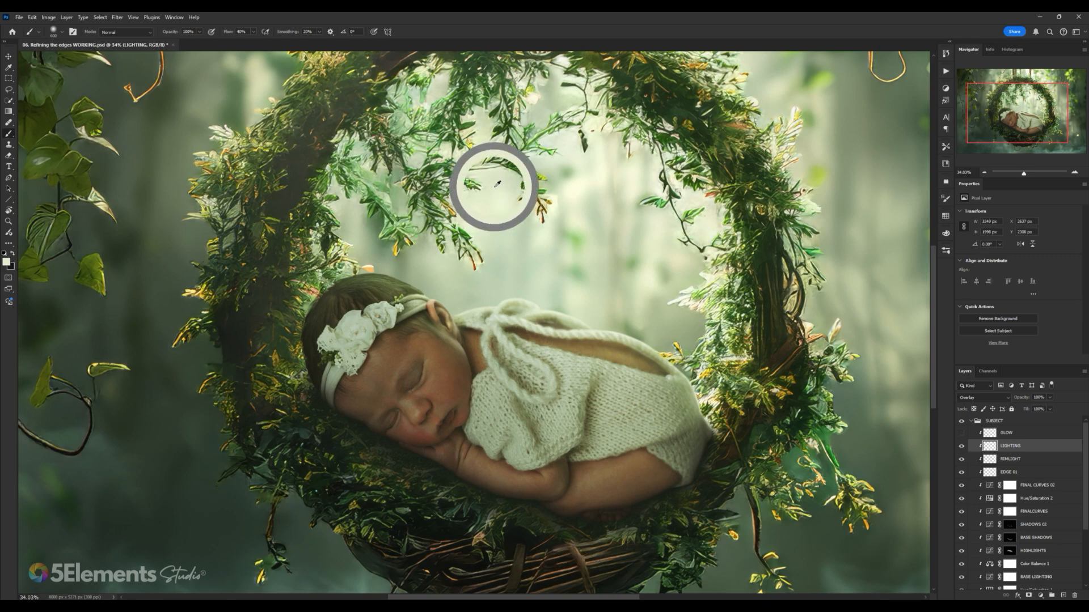
scroll(495, 185, "down", 1)
left_click(961, 446)
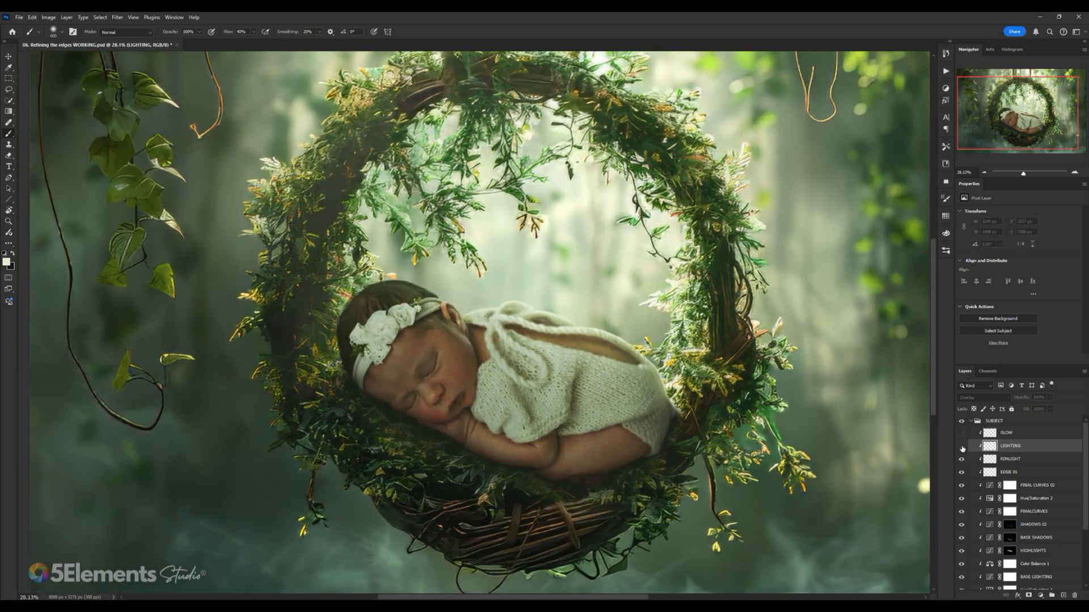
left_click(961, 446)
key("e")
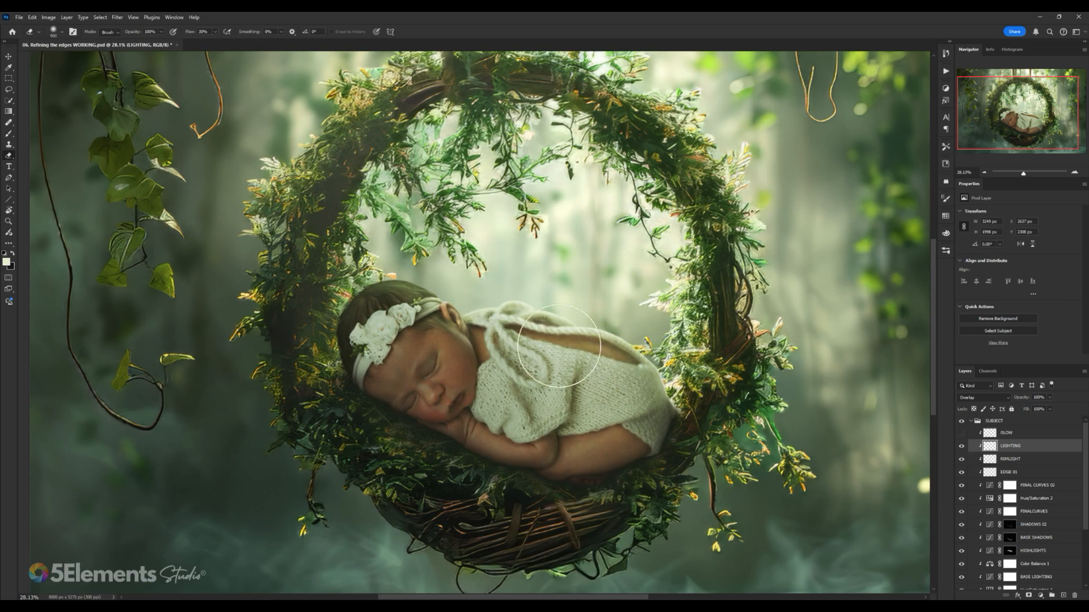
- Make the GLOW layer active and visible to review its soft haze over the baby
left_click(1007, 432)
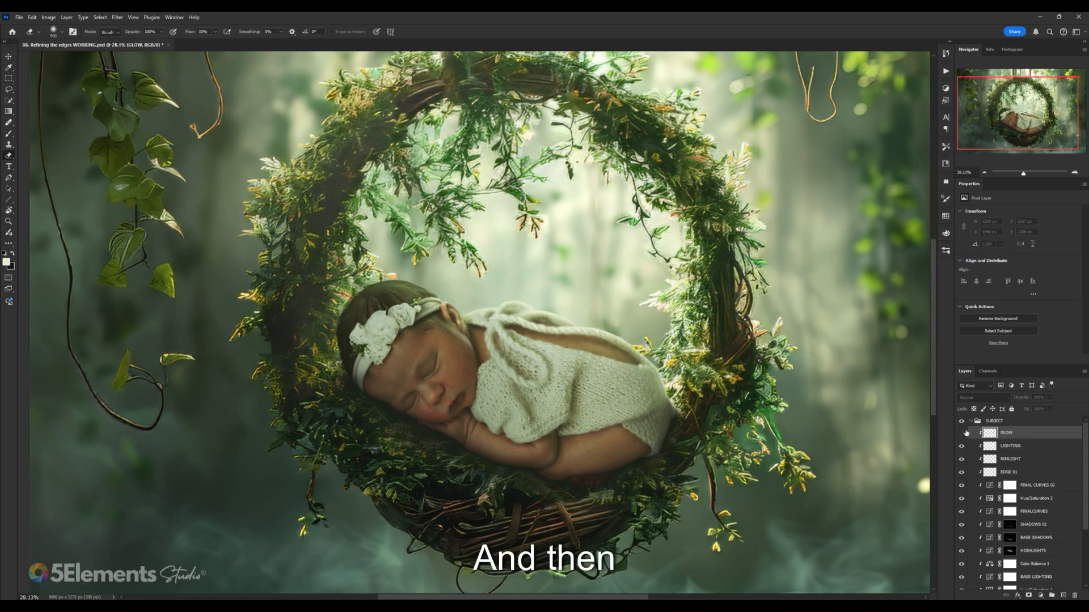
left_click(961, 433)
scroll(715, 390, "down", 3)
scroll(715, 391, "up", 2)
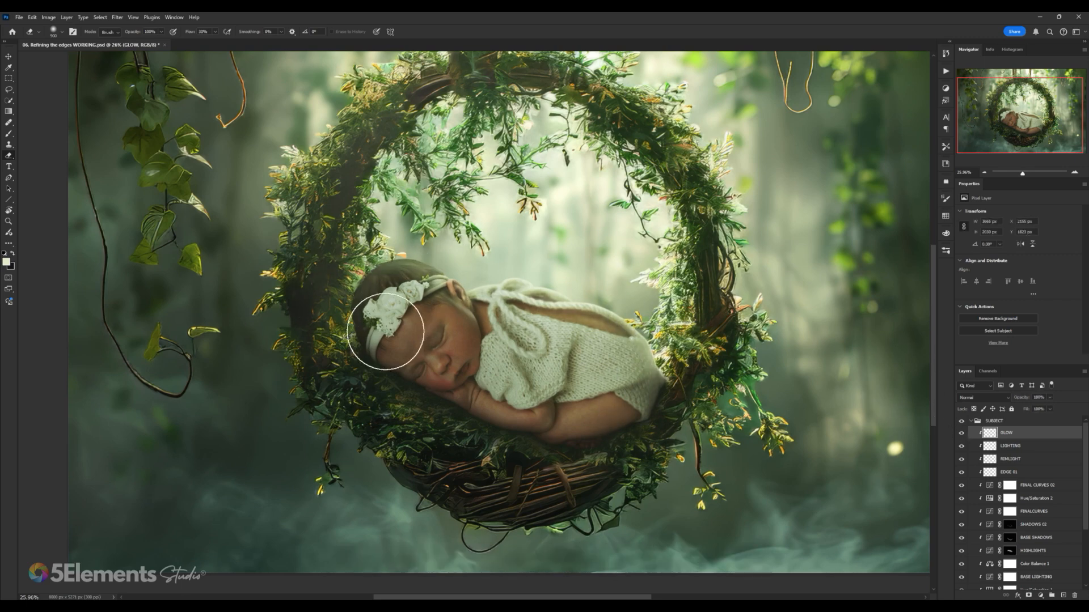
- Compare the image with and without the top glow layer and rename that layer as SOFT-GLOW
left_click(963, 434)
left_click(962, 433)
double_click(1004, 434)
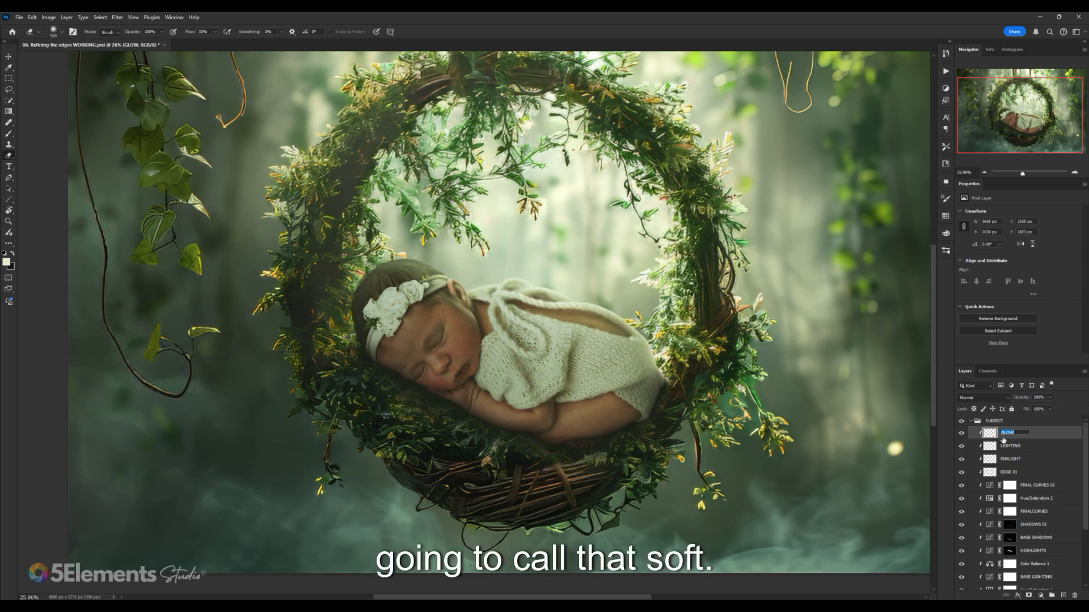
type("SOFT-")
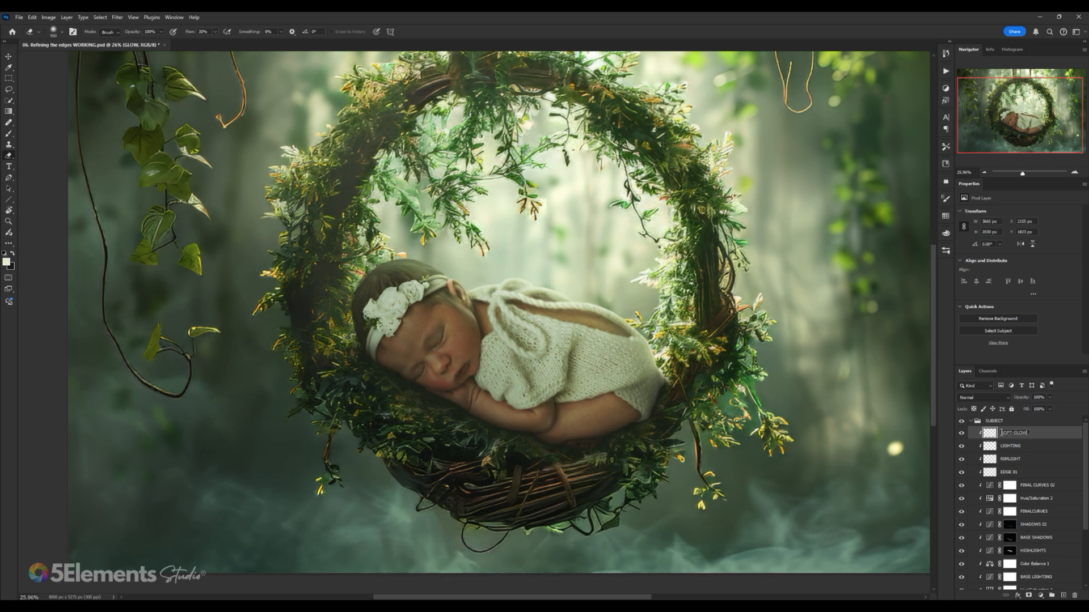
- Hide the SOFT-GLOW, LIGHTING, RIMLIGHT and EDGE 01 layers to review the baby without the edge and lighting work
left_click(963, 433)
left_click(963, 460)
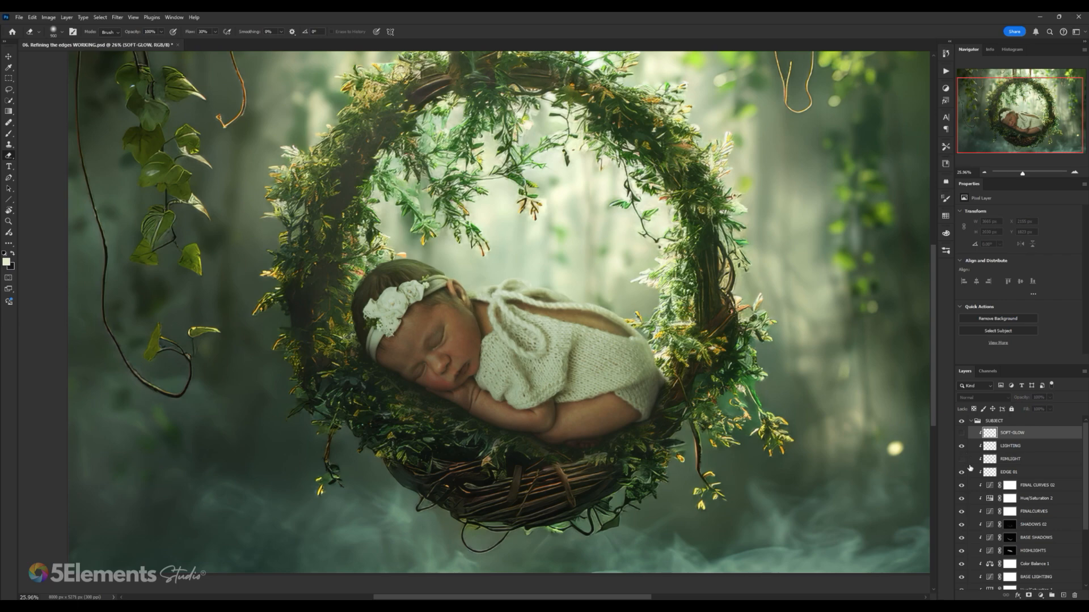
left_click(965, 472)
scroll(662, 346, "down", 3)
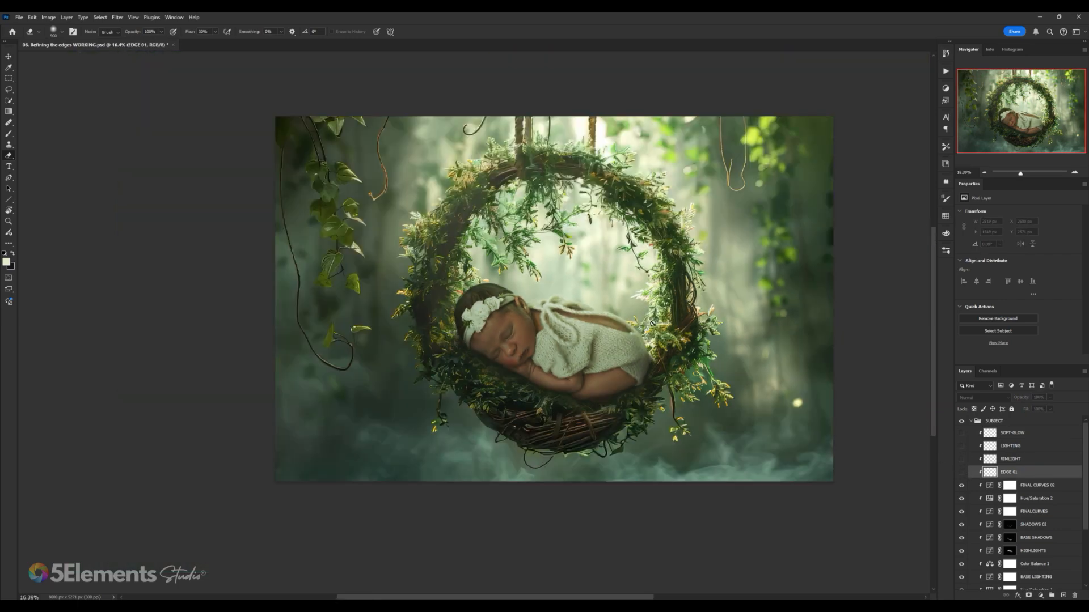
scroll(572, 318, "up", 4)
scroll(573, 317, "up", 1)
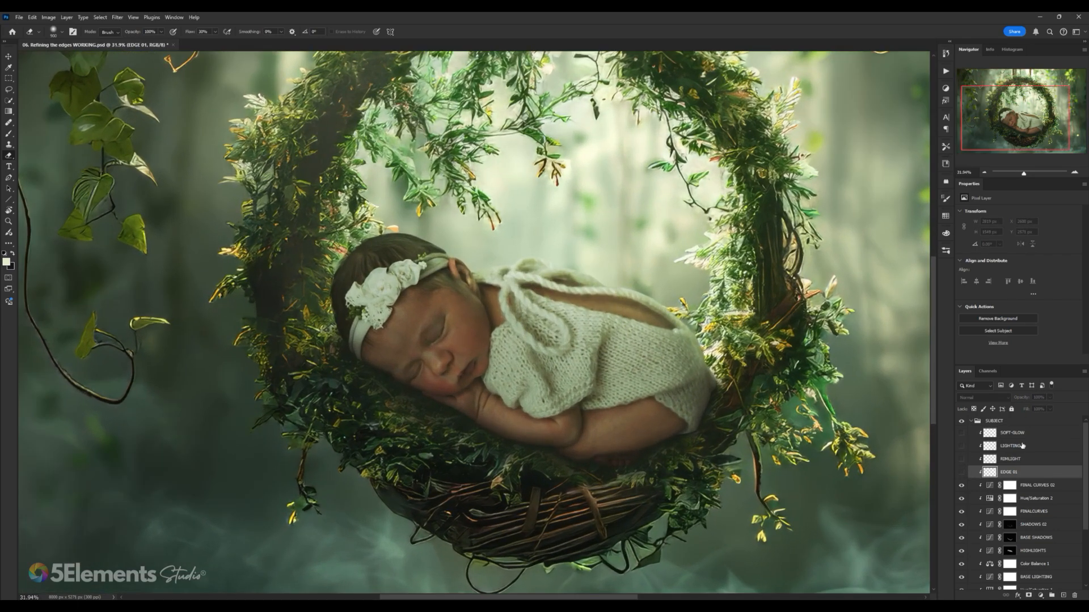
scroll(591, 327, "down", 4)
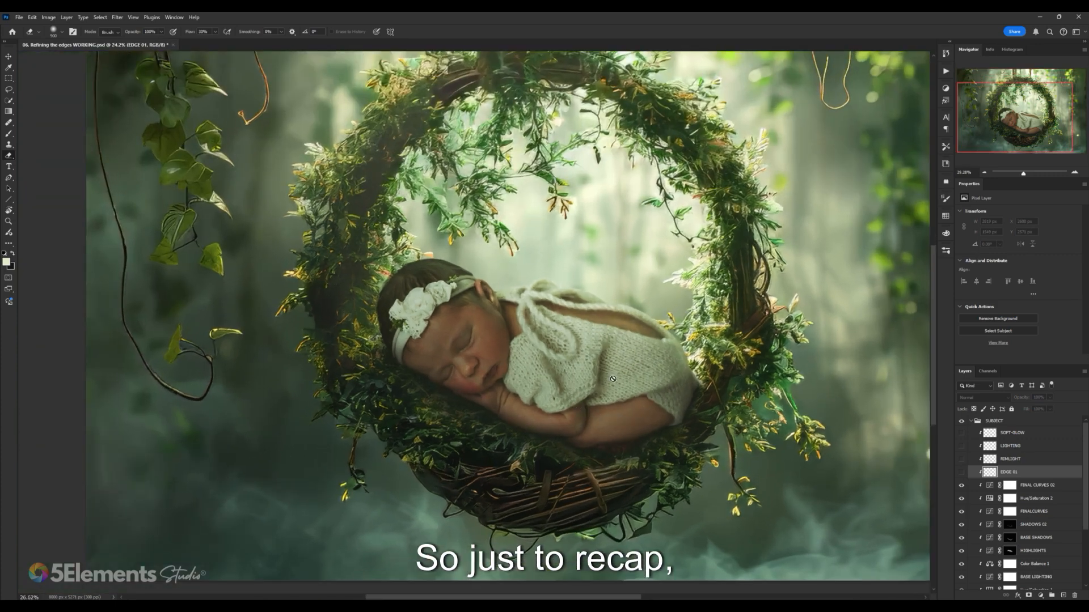
- Show the EDGE 01 layer and compare its edge refinement around the baby's arms, legs and outfit
scroll(591, 327, "up", 3)
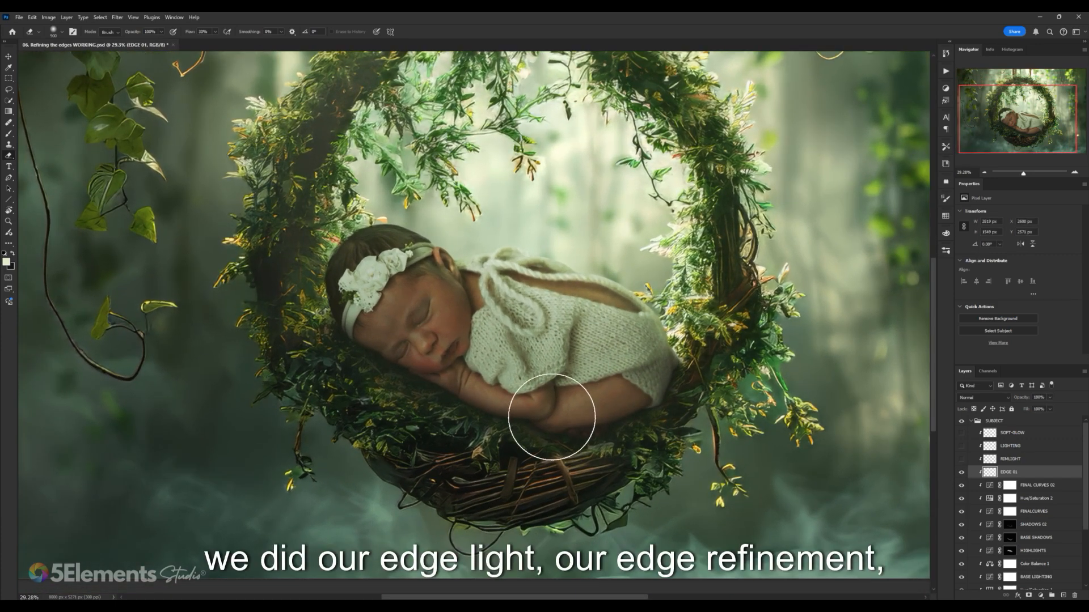
scroll(551, 417, "up", 3)
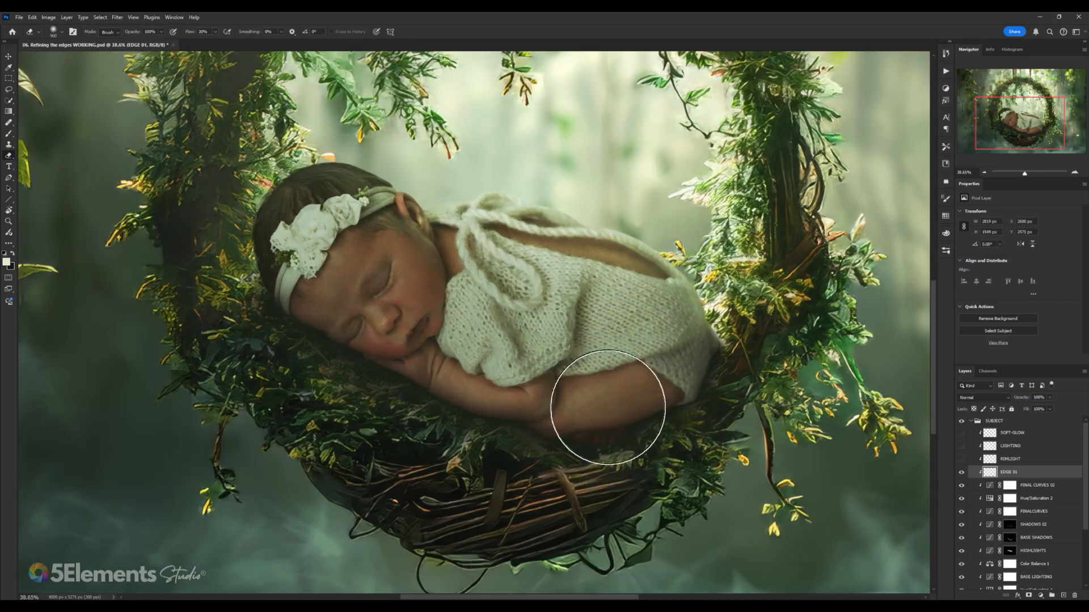
left_click(962, 473)
scroll(722, 384, "down", 2)
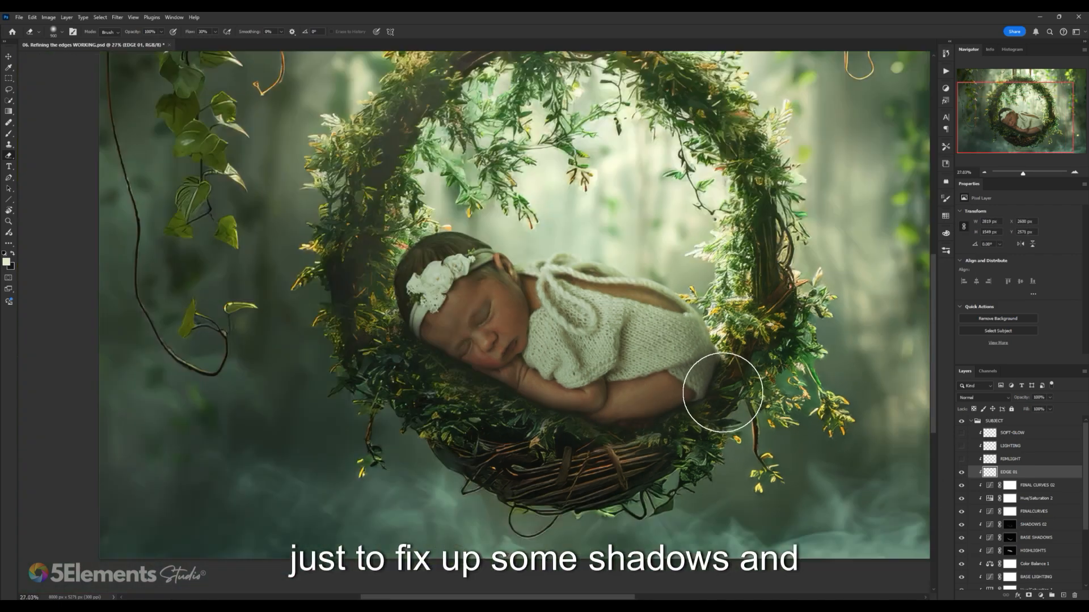
- Examine the baby's lower edges and select the Newborn 10 layer mask to review the softened cutout
scroll(705, 348, "up", 1)
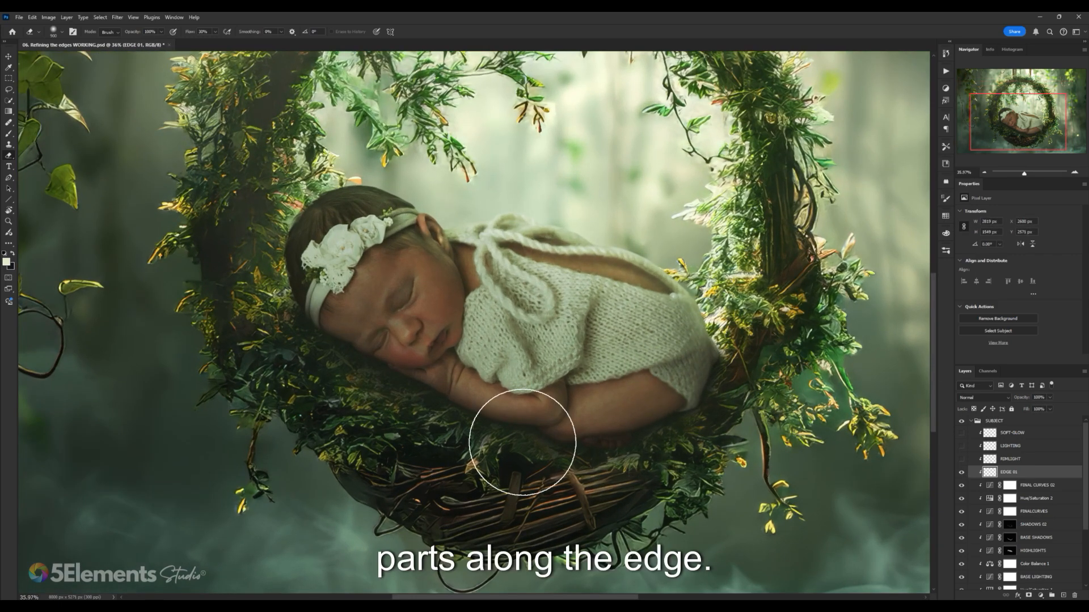
scroll(661, 433, "down", 2)
scroll(991, 492, "down", 2)
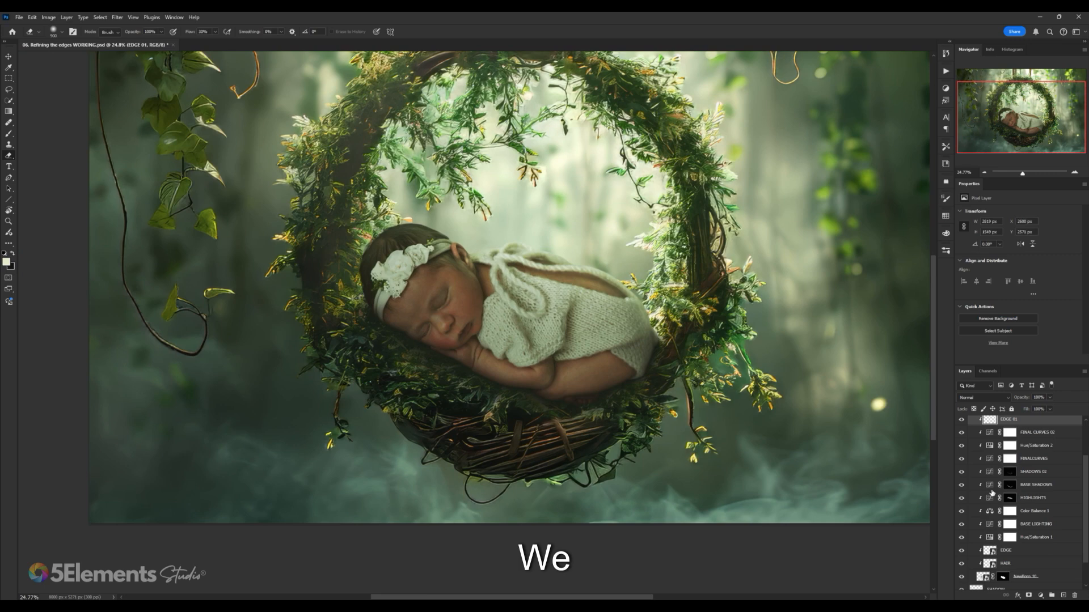
left_click(1003, 577)
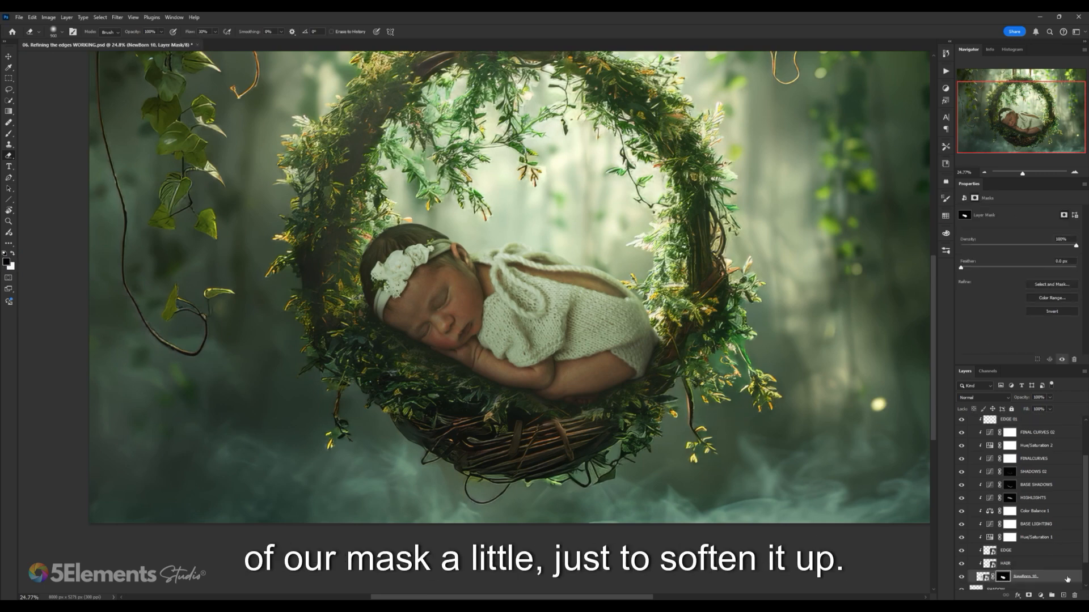
scroll(581, 309, "up", 3)
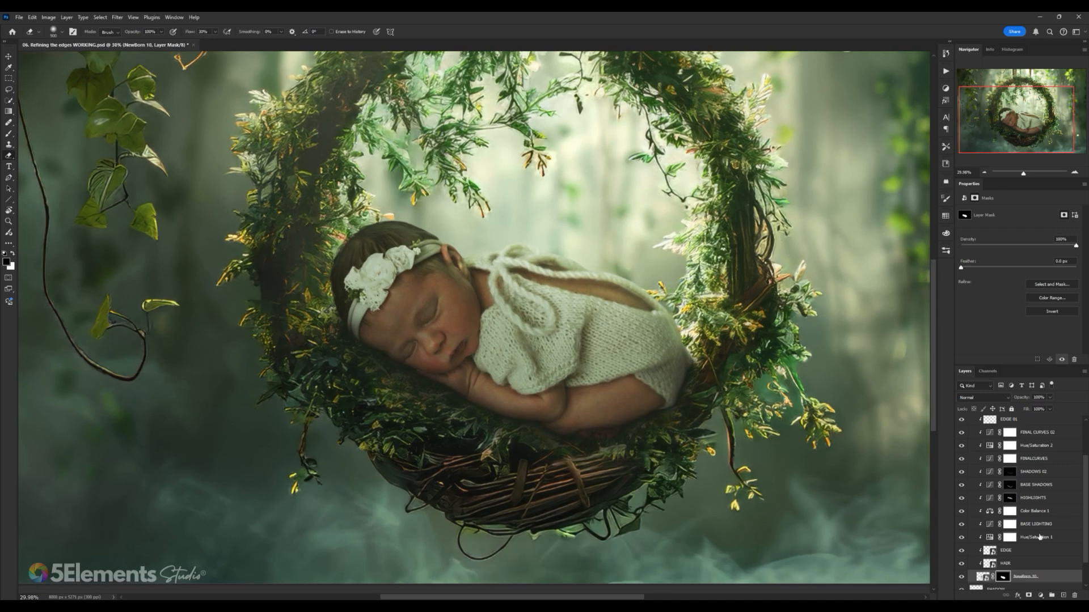
- Show the RIMLIGHT layer and compare the baby's edges with and without its rim light
scroll(1025, 466, "up", 1)
scroll(1025, 466, "up", 1)
left_click(988, 460)
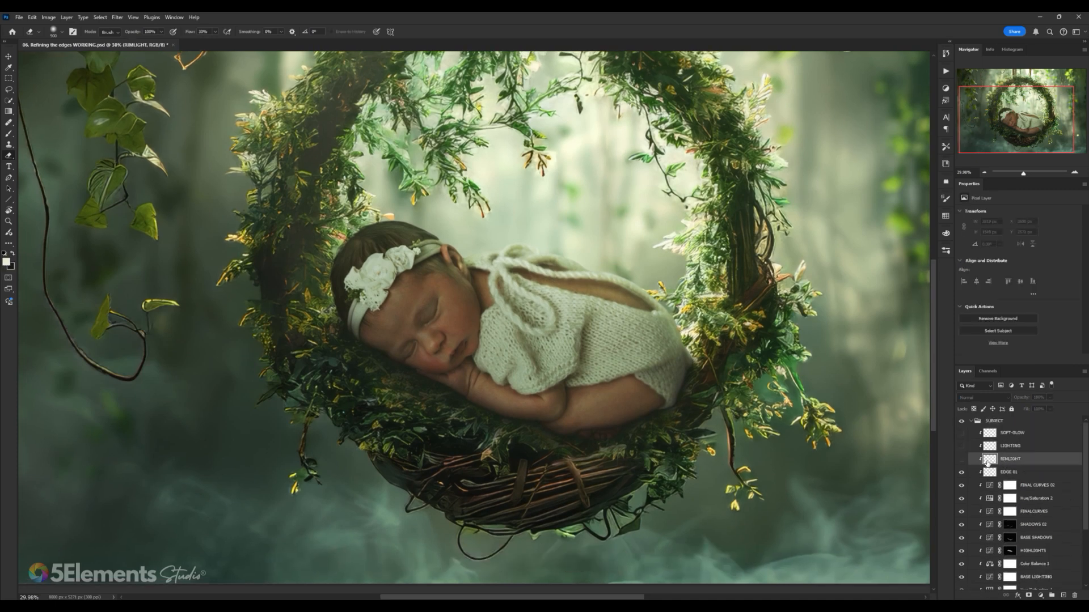
left_click(961, 461)
left_click(961, 460)
left_click(961, 460)
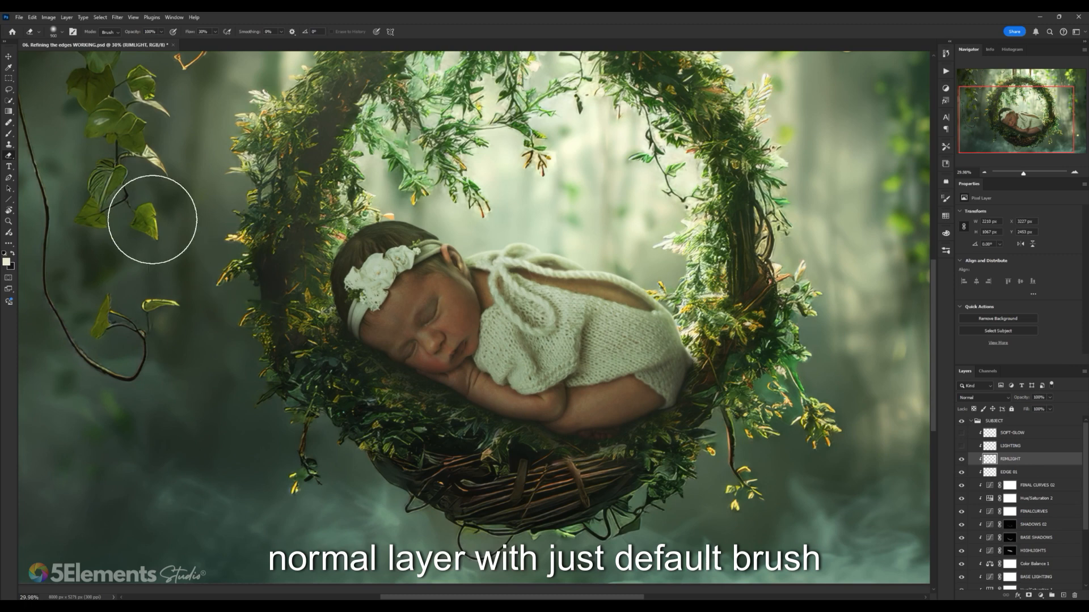
scroll(573, 192, "up", 1)
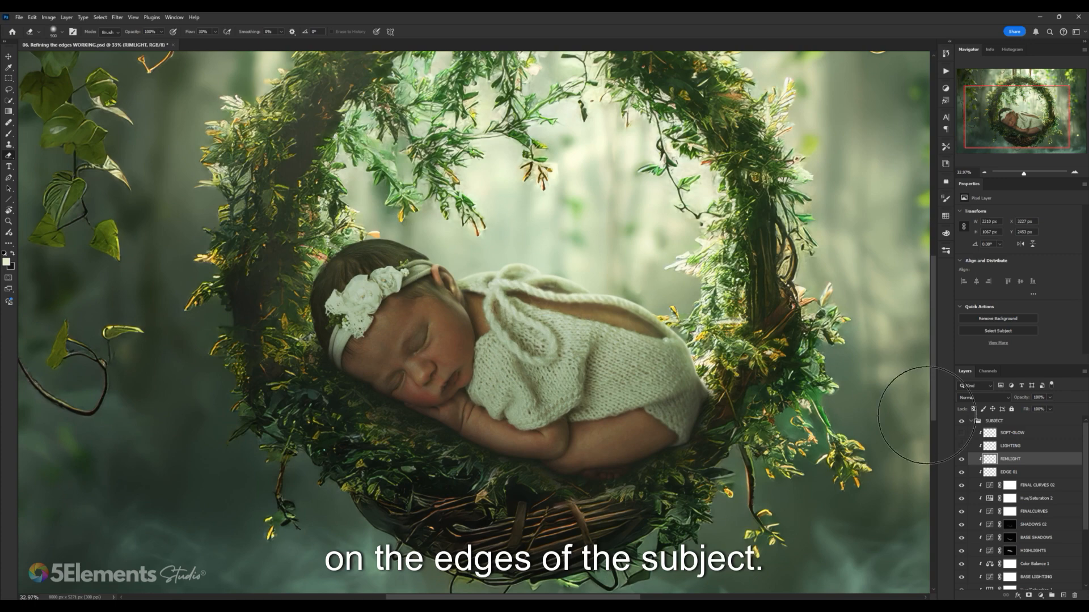
- Show the LIGHTING layer and compare the Overlay light it adds to the baby
left_click(1010, 446)
left_click(961, 446)
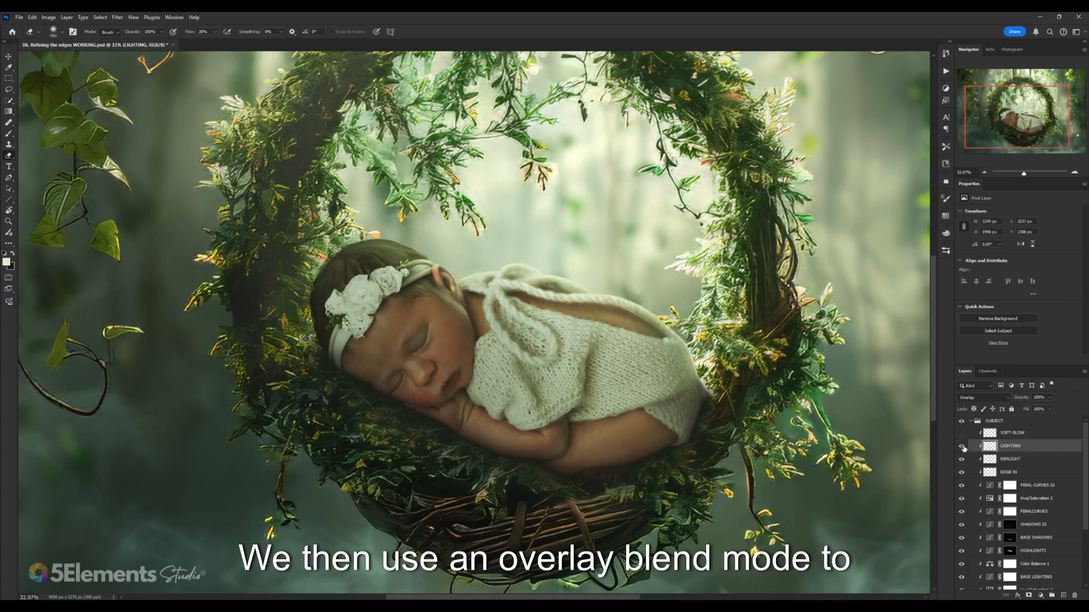
left_click(962, 447)
left_click(961, 447)
scroll(720, 333, "down", 3)
scroll(721, 333, "up", 2)
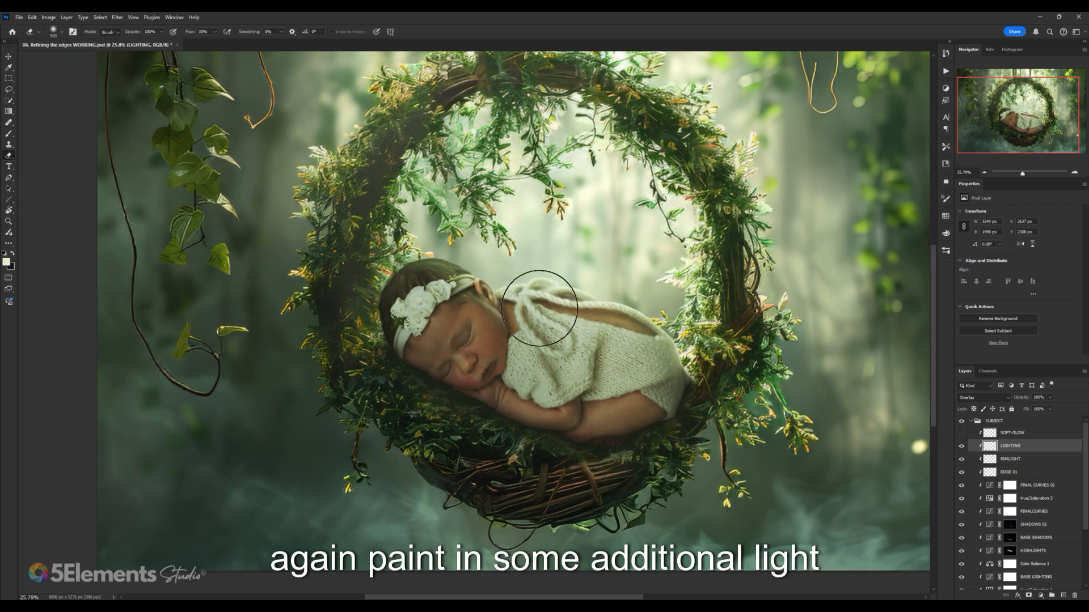
- Make the SOFT-GLOW layer active and visible to review its glow over the baby
left_click(1006, 433)
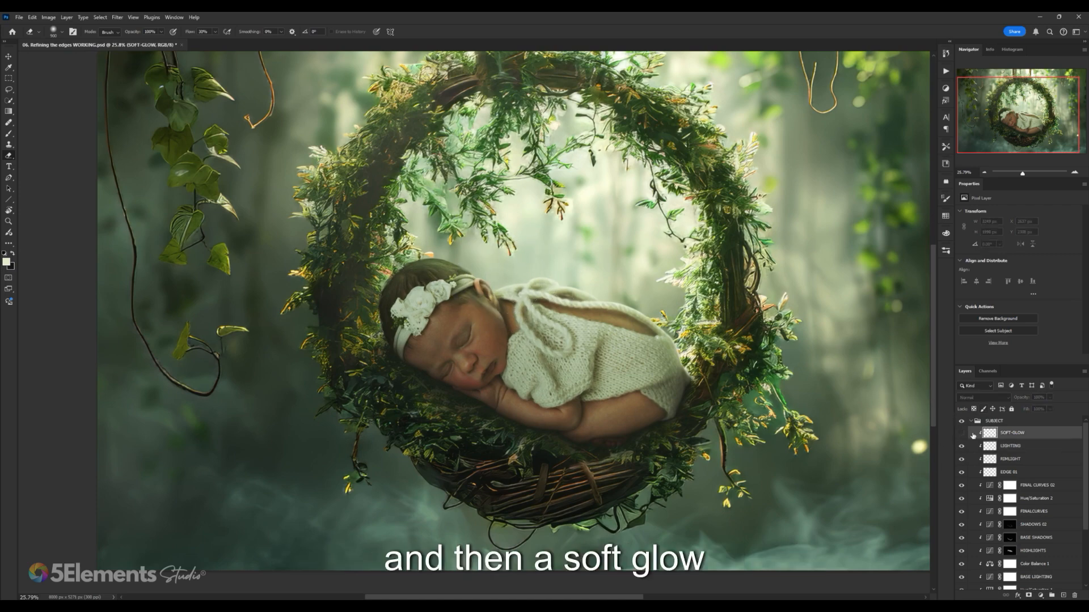
left_click(961, 433)
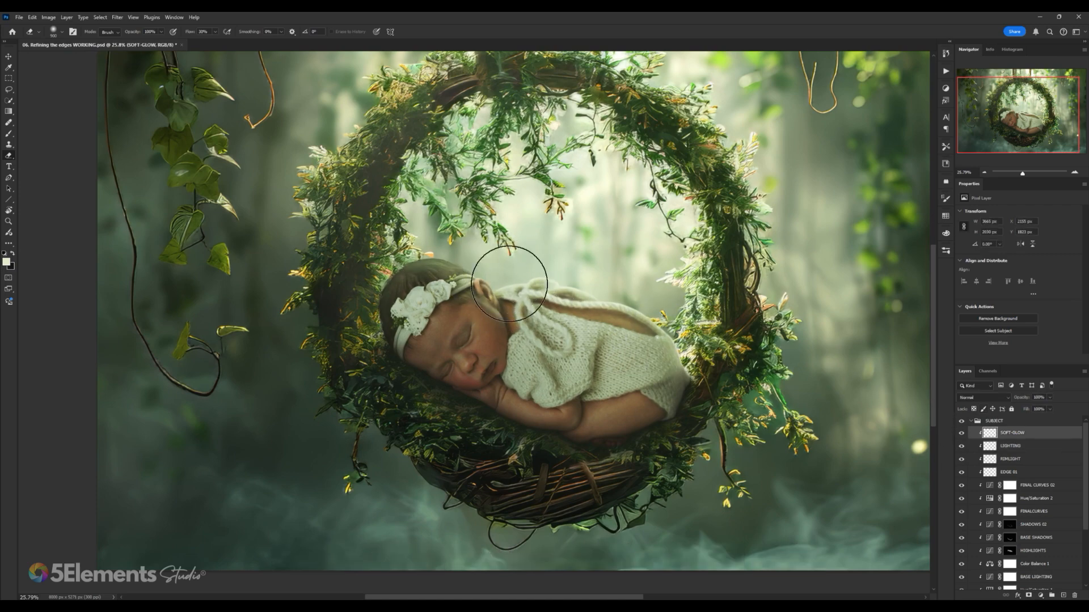
scroll(571, 297, "down", 2)
- Paint a rim light along the top edge of the baby's hair on the RIMLIGHT layer, using a small brush and a pale colour sampled from the background
scroll(490, 274, "up", 5)
scroll(490, 274, "up", 4)
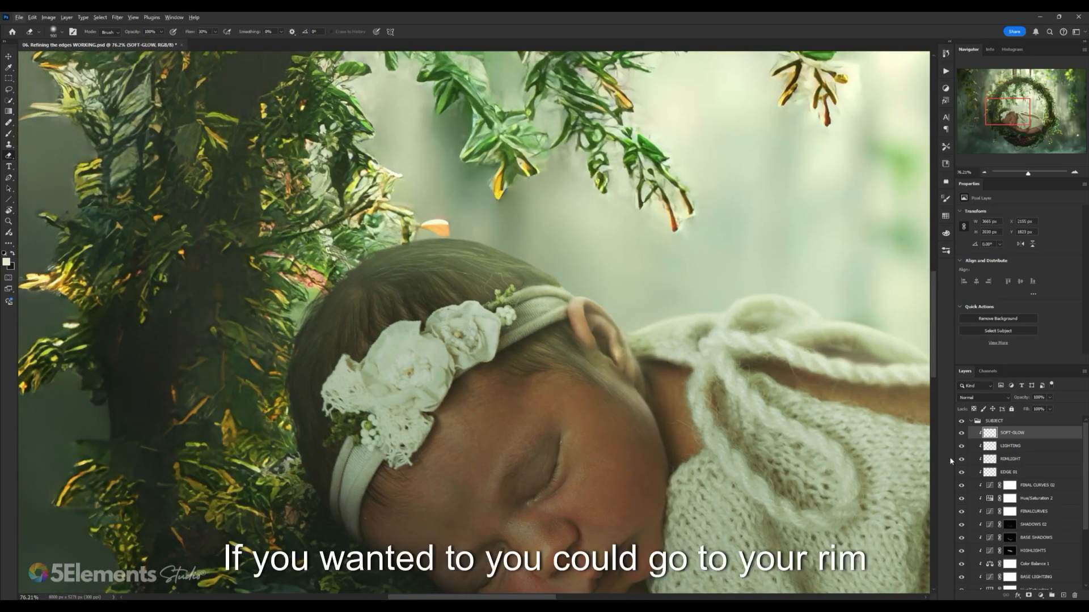
left_click(1010, 459)
key("b")
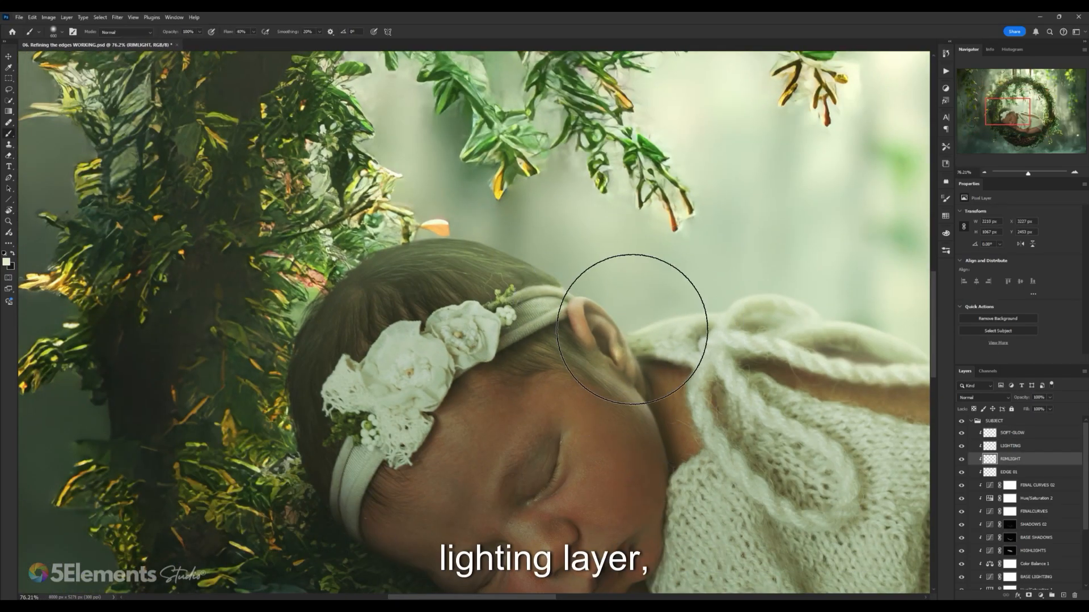
left_click(681, 102, "alt")
left_click_drag(606, 190, 590, 199)
key("[")
key("[")
key("[")
key("[")
key("[")
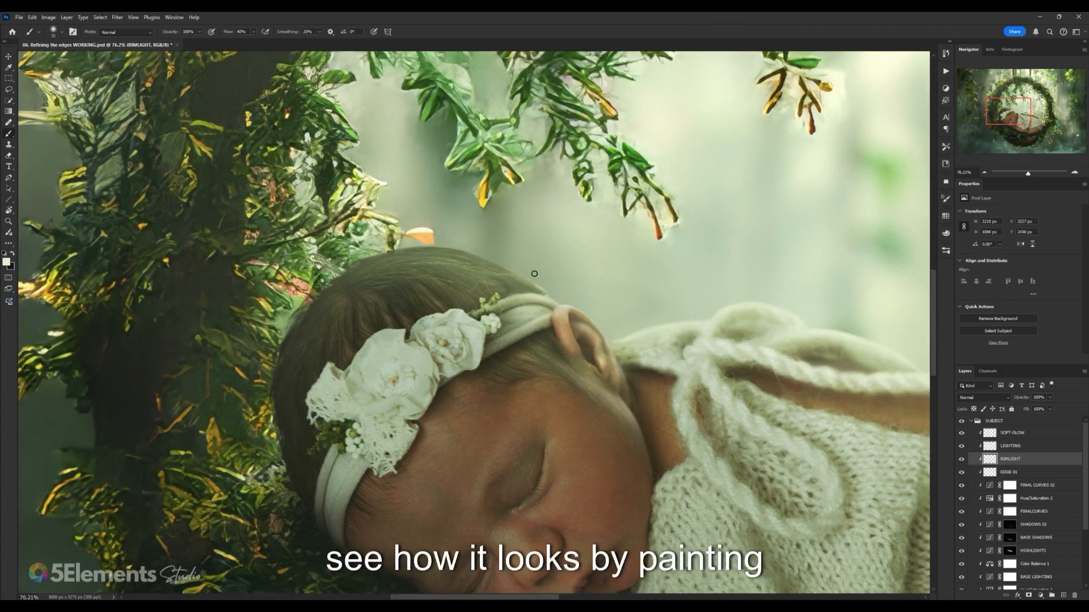
mouse_move(534, 273)
left_mouse_down()
mouse_move(452, 239)
mouse_move(509, 260)
mouse_move(480, 250)
left_mouse_up()
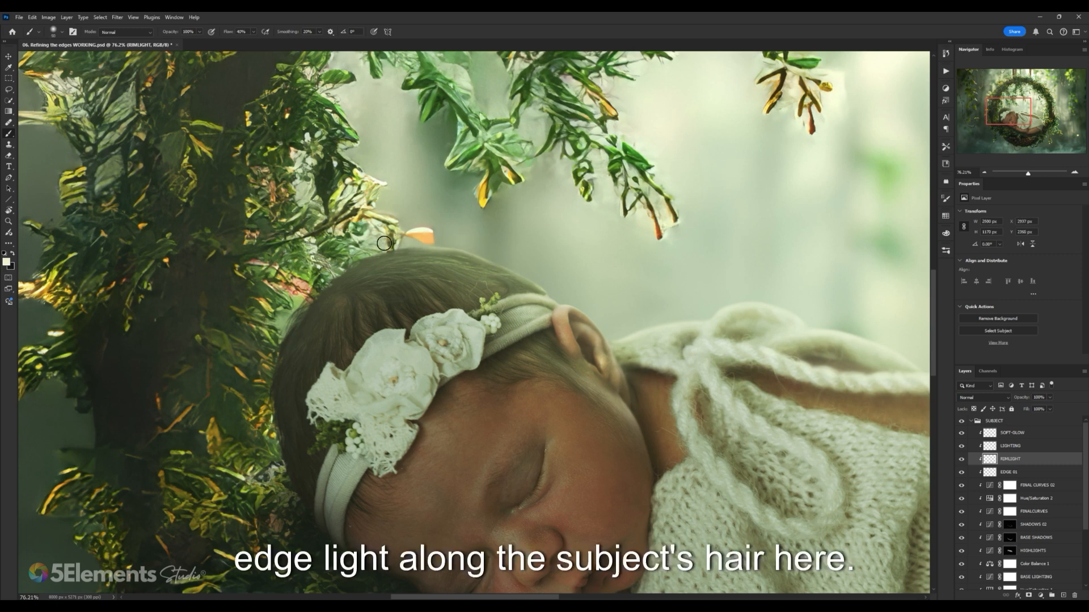
mouse_move(395, 243)
left_mouse_down()
mouse_move(426, 236)
mouse_move(328, 278)
left_mouse_up()
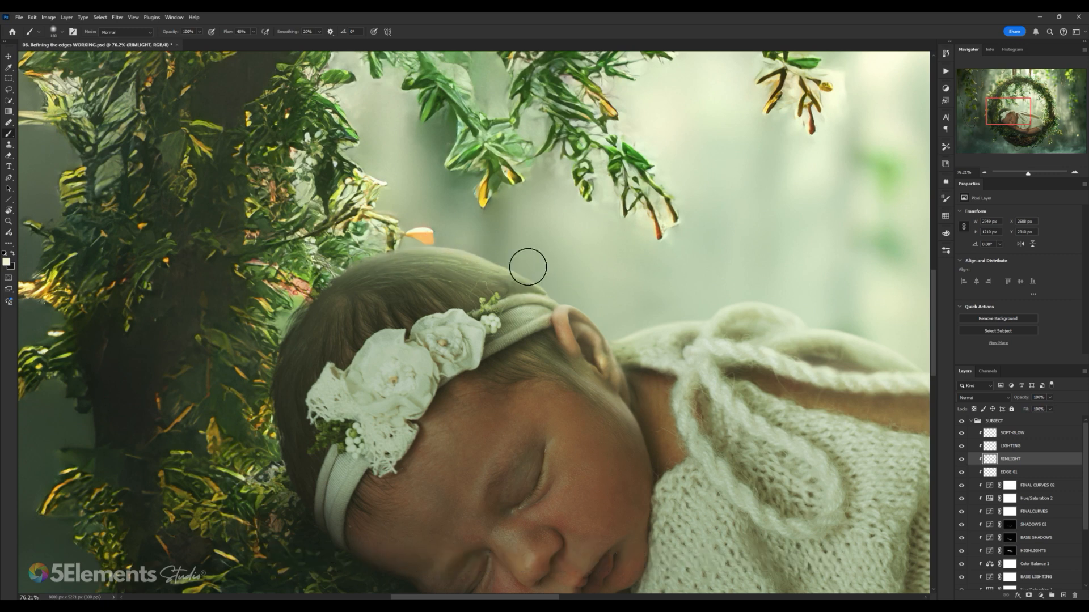
- Soften the painted hair light with the Eraser and compare the image with and without the RIMLIGHT layer
key("e")
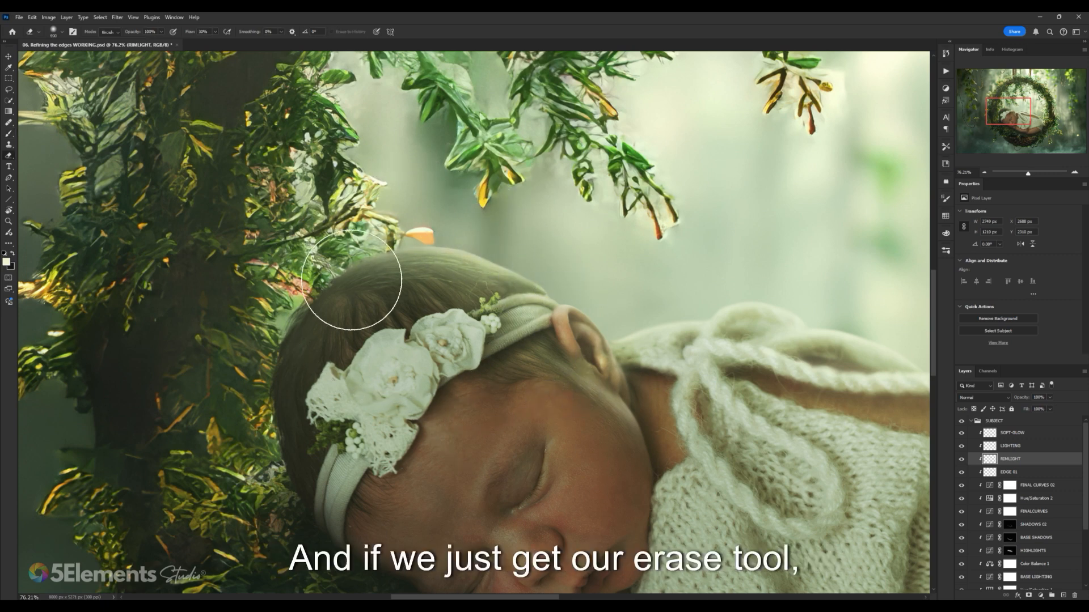
mouse_move(413, 265)
left_mouse_down()
mouse_move(473, 254)
mouse_move(491, 268)
mouse_move(547, 262)
mouse_move(540, 272)
mouse_move(555, 275)
mouse_move(504, 245)
mouse_move(521, 298)
mouse_move(561, 302)
left_mouse_up()
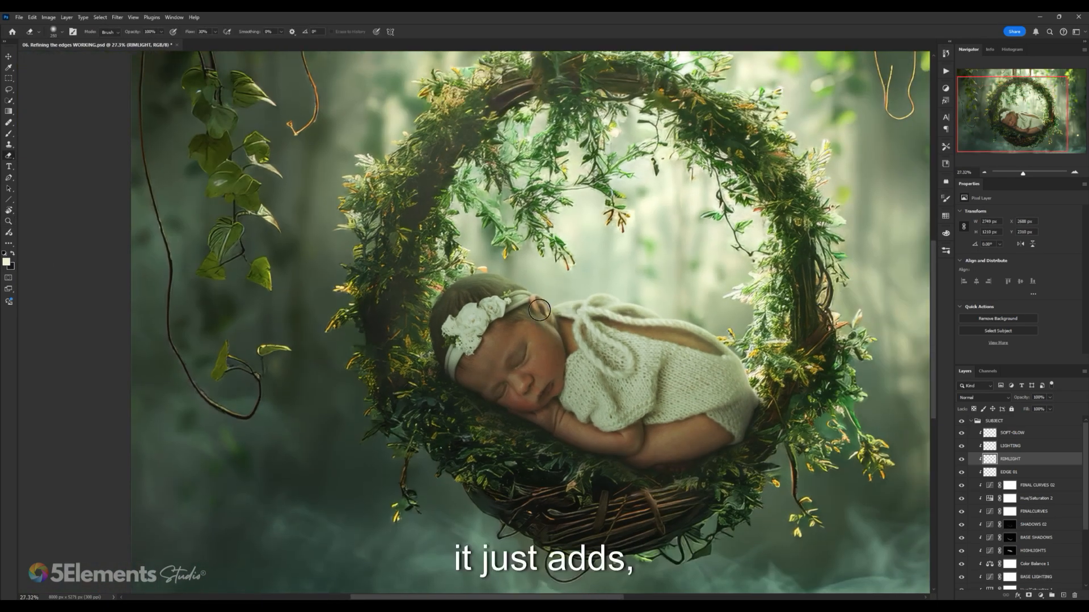
left_click(961, 459)
left_click(961, 459)
left_click(961, 459)
left_click(961, 459)
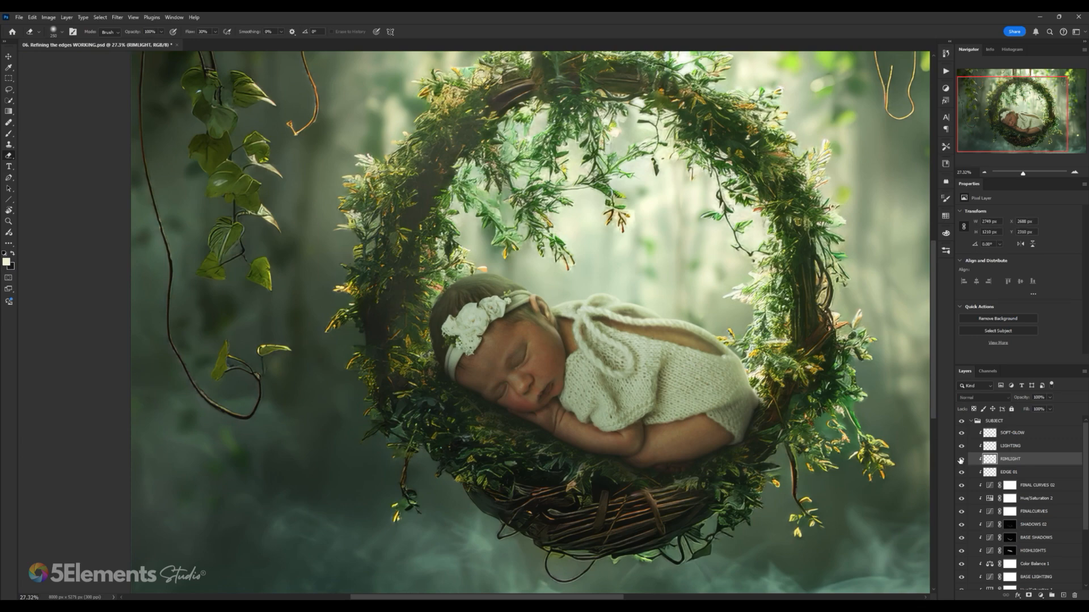
left_click(960, 459)
left_click(961, 460)
scroll(641, 278, "down", 12)
left_click_drag(648, 275, 606, 277)
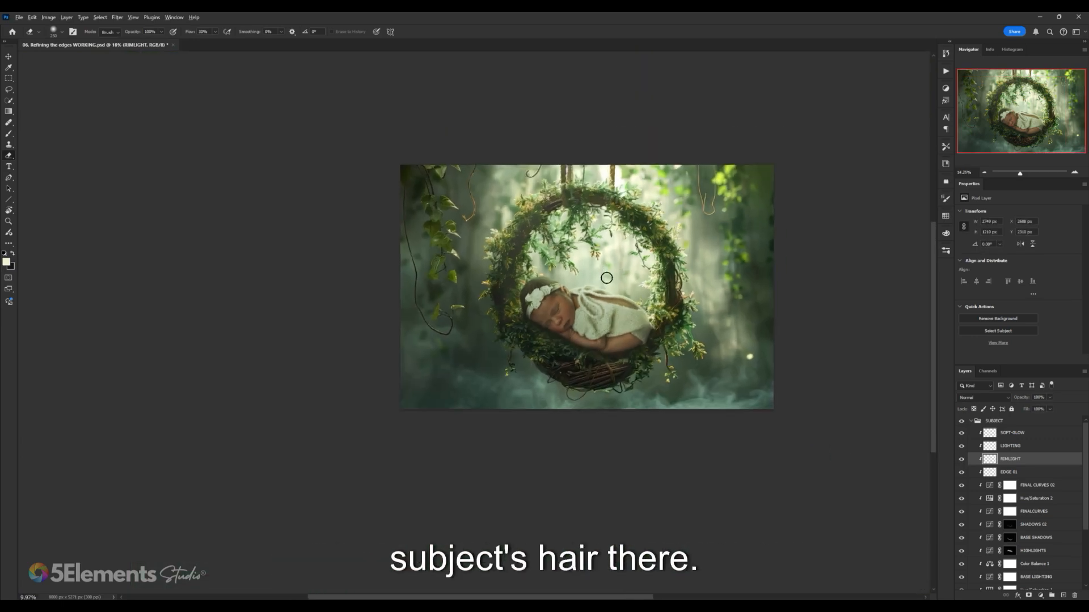
- Preview other blend modes on the LIGHTING layer, keep Overlay, and review the lighting close up and in the full image
scroll(553, 278, "up", 15)
scroll(465, 277, "up", 5)
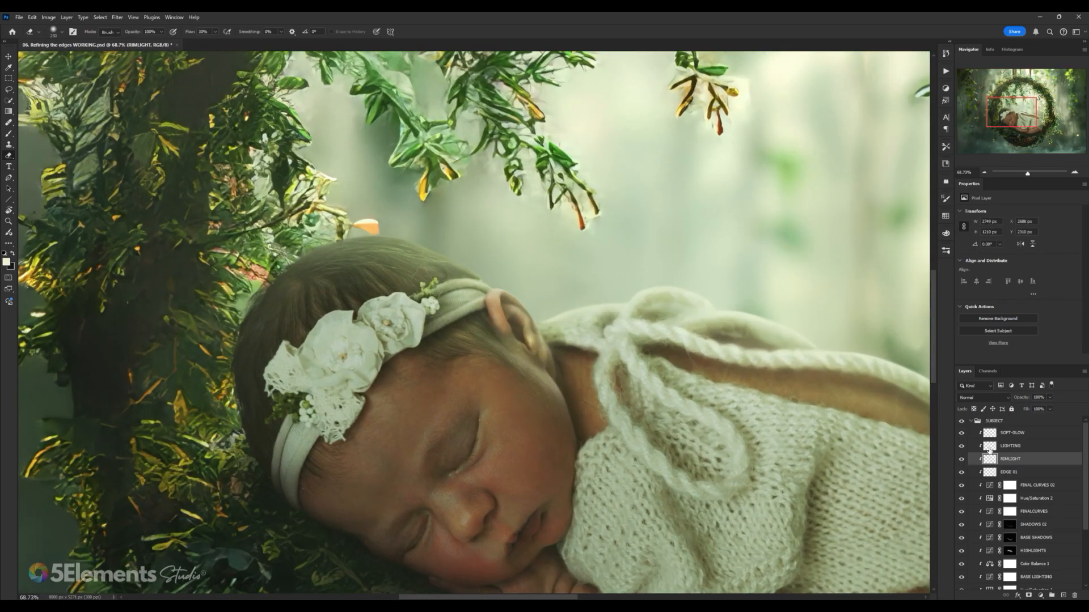
left_click(989, 448)
left_click(981, 397)
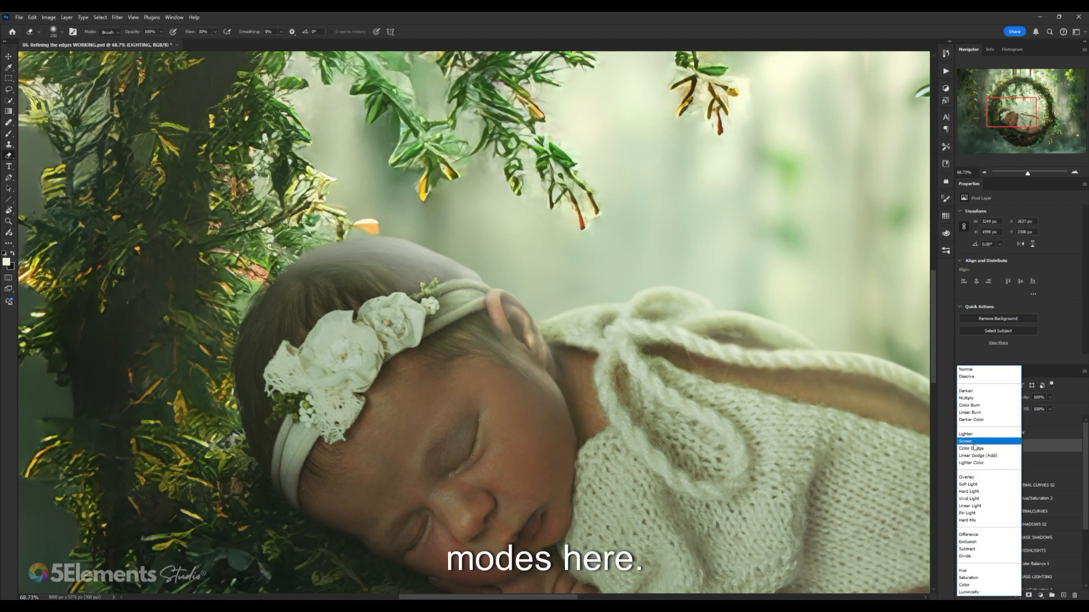
left_click(967, 477)
left_click_drag(564, 343, 578, 342)
scroll(578, 341, "down", 6)
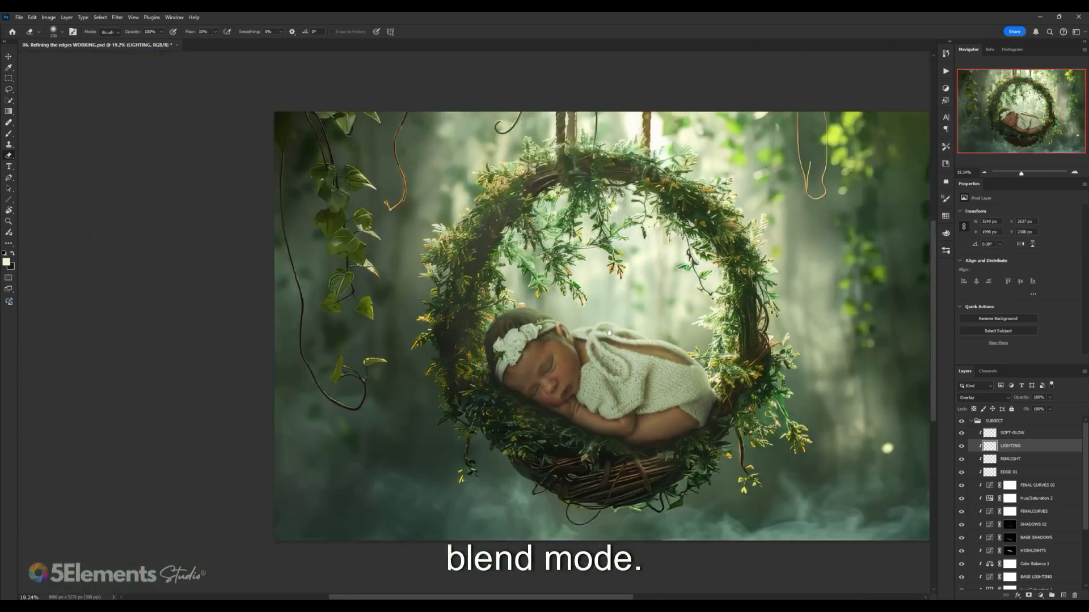
scroll(580, 346, "up", 3)
scroll(582, 350, "down", 2)
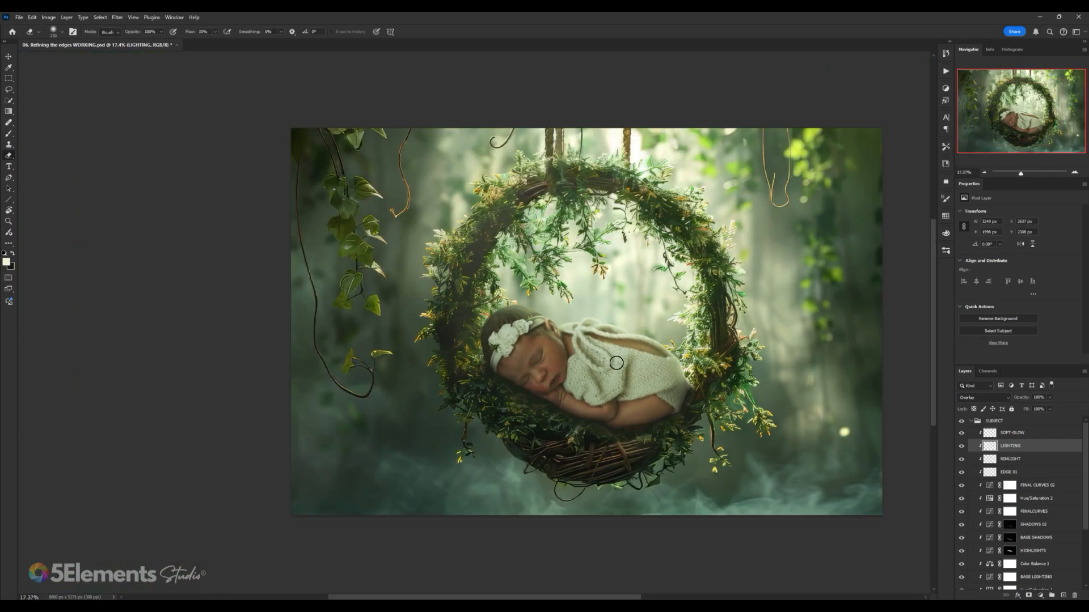
scroll(465, 342, "up", 6)
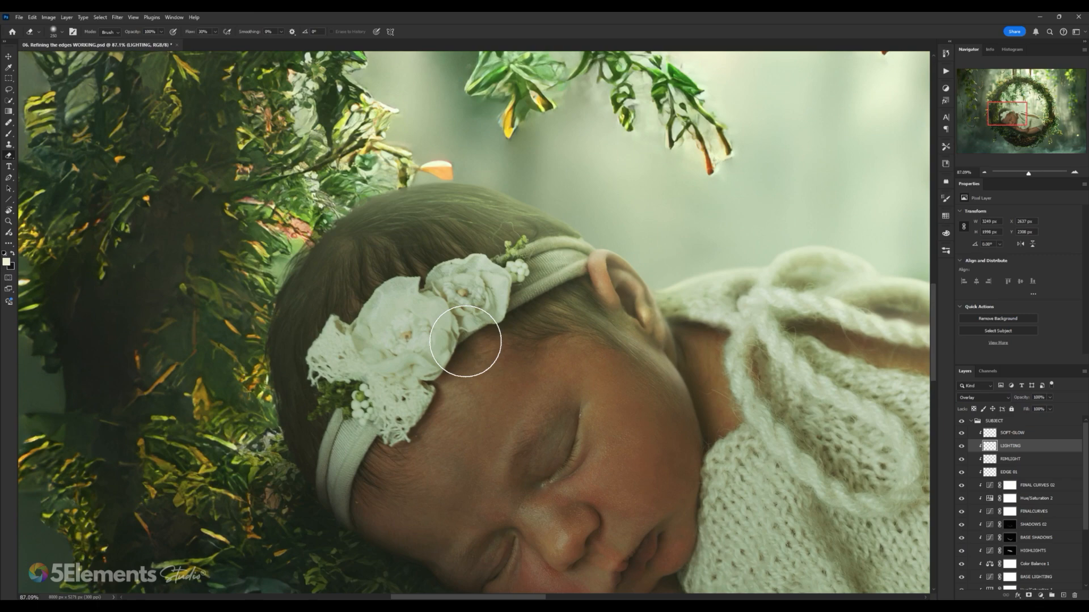
scroll(465, 342, "down", 6)
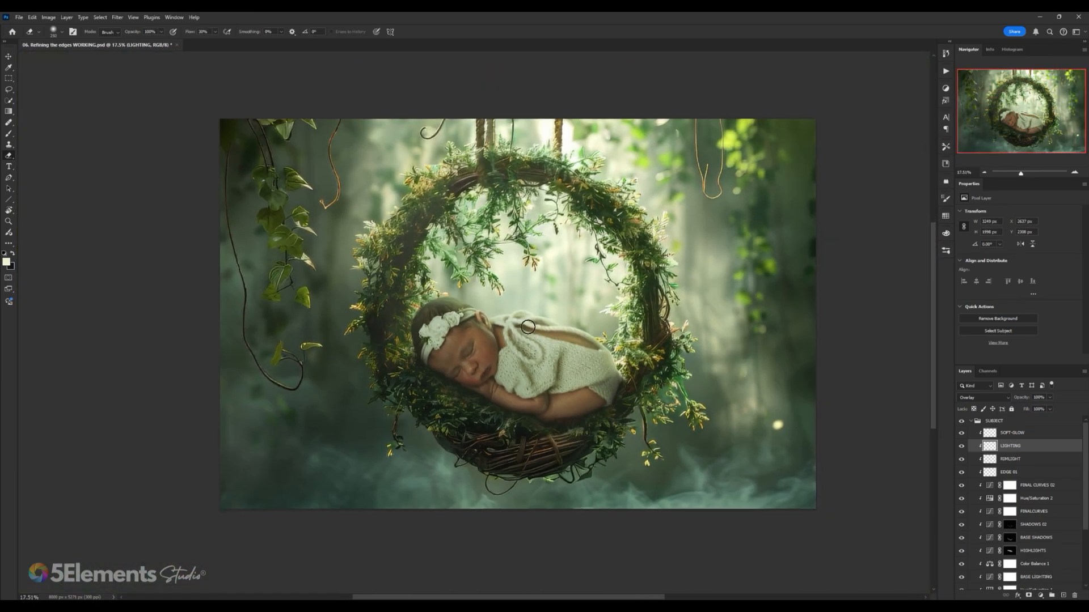
- Hide the SOFT-GLOW layer and compare the baby with and without the LIGHTING layer
scroll(528, 327, "down", 1)
left_click_drag(962, 433, 964, 447)
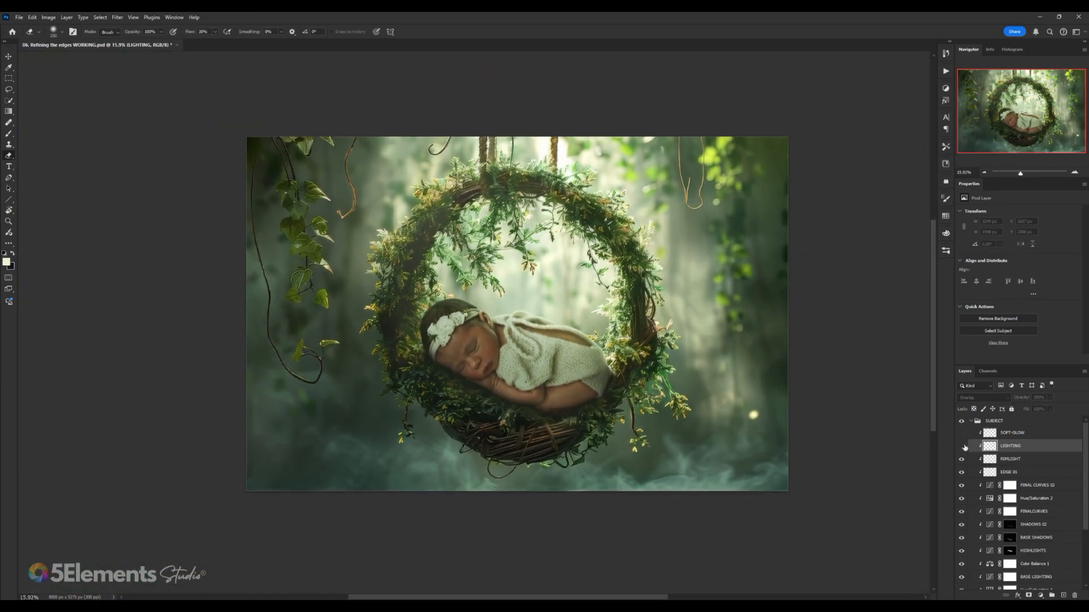
left_click(963, 447)
left_click(964, 447)
left_click(964, 447)
left_click(964, 447)
left_click(964, 447)
scroll(501, 323, "up", 3)
scroll(501, 322, "up", 5)
left_click_drag(484, 299, 476, 241)
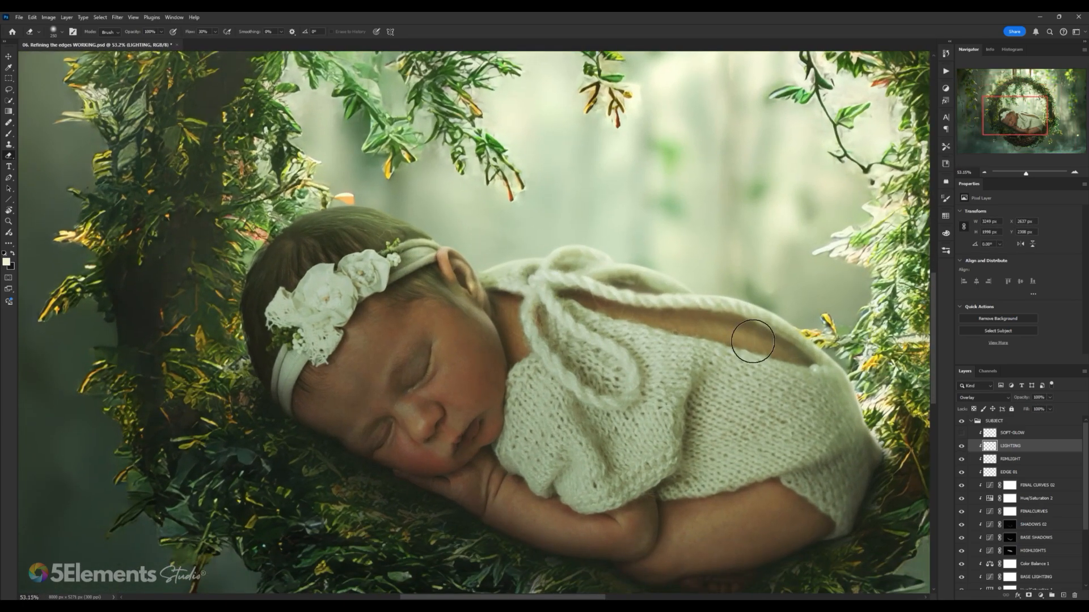
scroll(605, 272, "down", 5)
left_click_drag(599, 268, 586, 266)
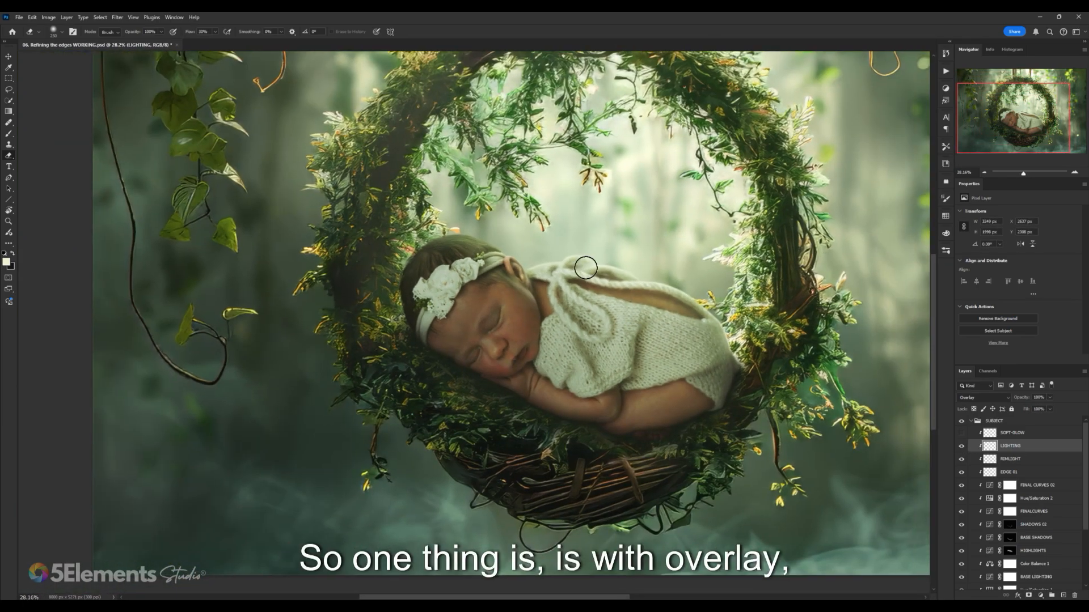
- Sample the pale background highlight above the baby as the brush colour for the LIGHTING layer and check its hue in the Color Picker
scroll(583, 267, "up", 4)
scroll(450, 299, "up", 2)
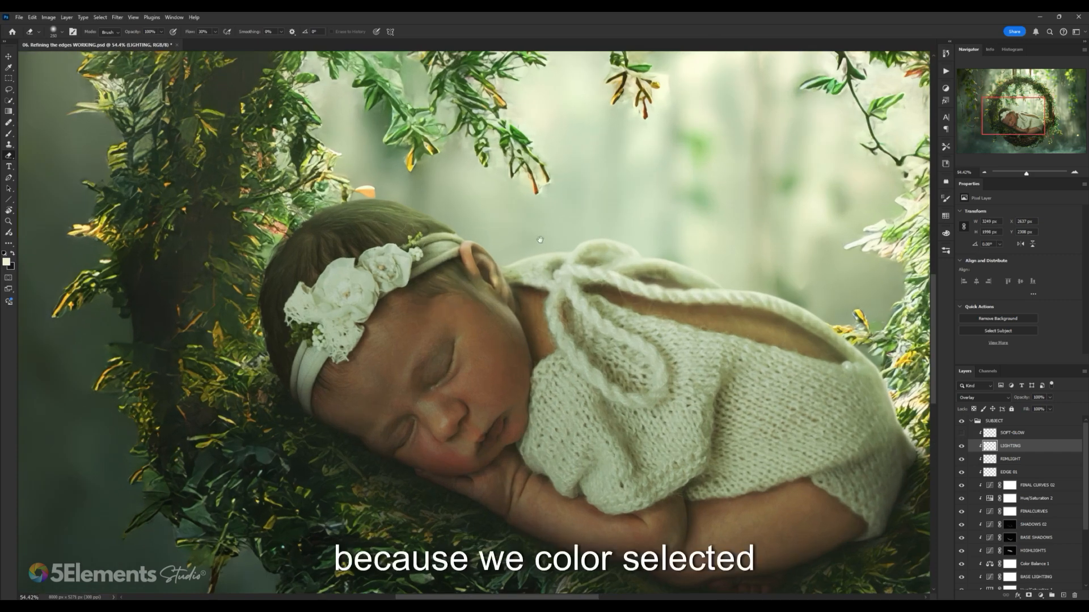
left_click_drag(449, 299, 414, 424)
left_click(564, 220, "alt")
left_click(547, 233)
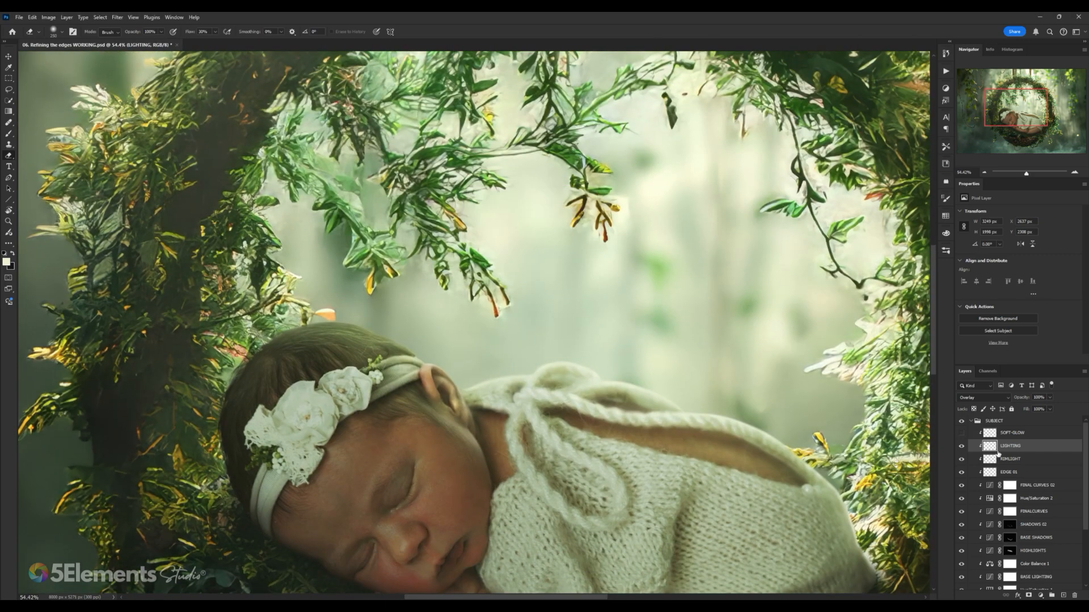
key("b")
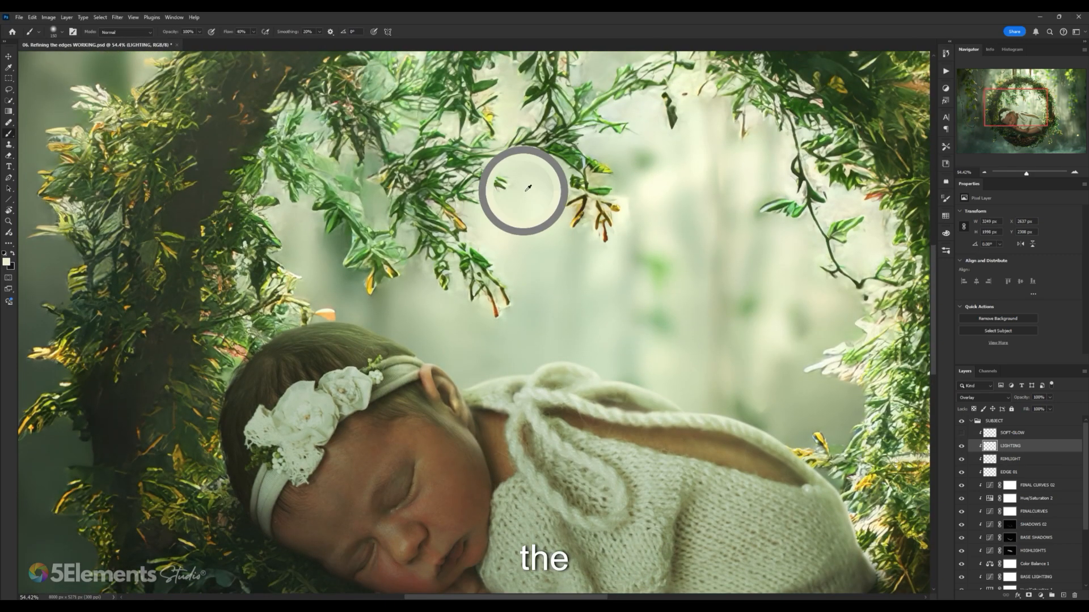
scroll(535, 194, "down", 2)
scroll(535, 193, "up", 2)
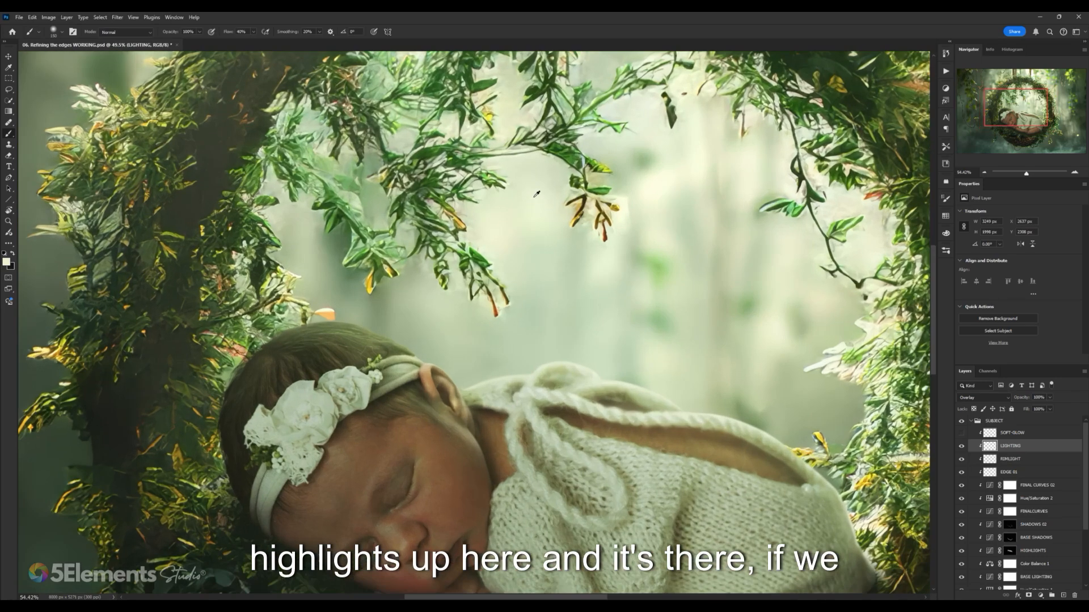
left_click(7, 263)
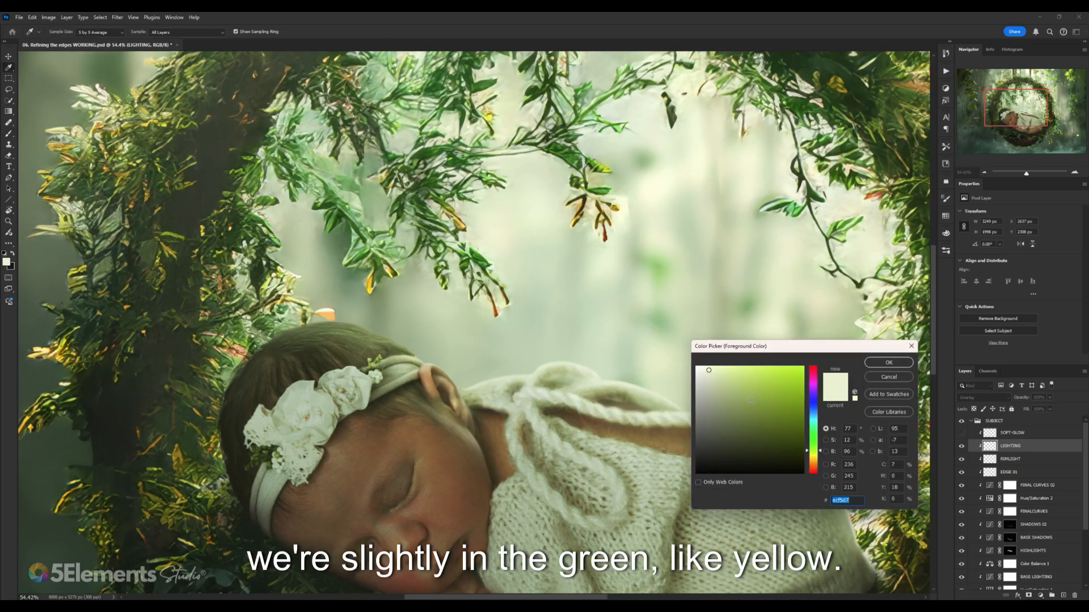
key("Return")
scroll(541, 371, "up", 1)
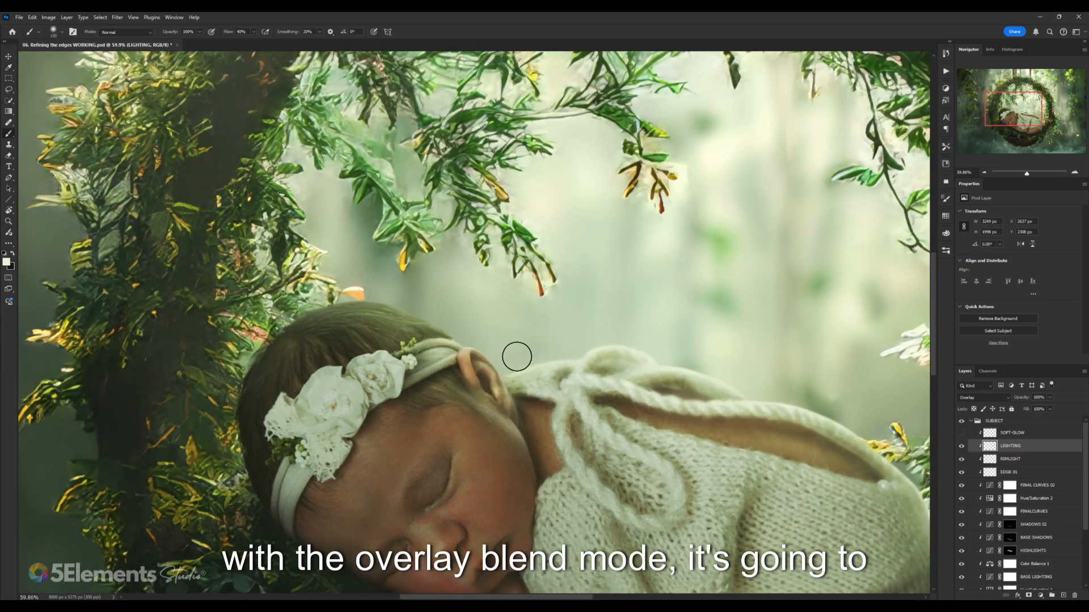
- Inspect the overlay lighting's green tone close up and in the full image, then toggle the LIGHTING layer's visibility to compare
scroll(431, 325, "up", 1)
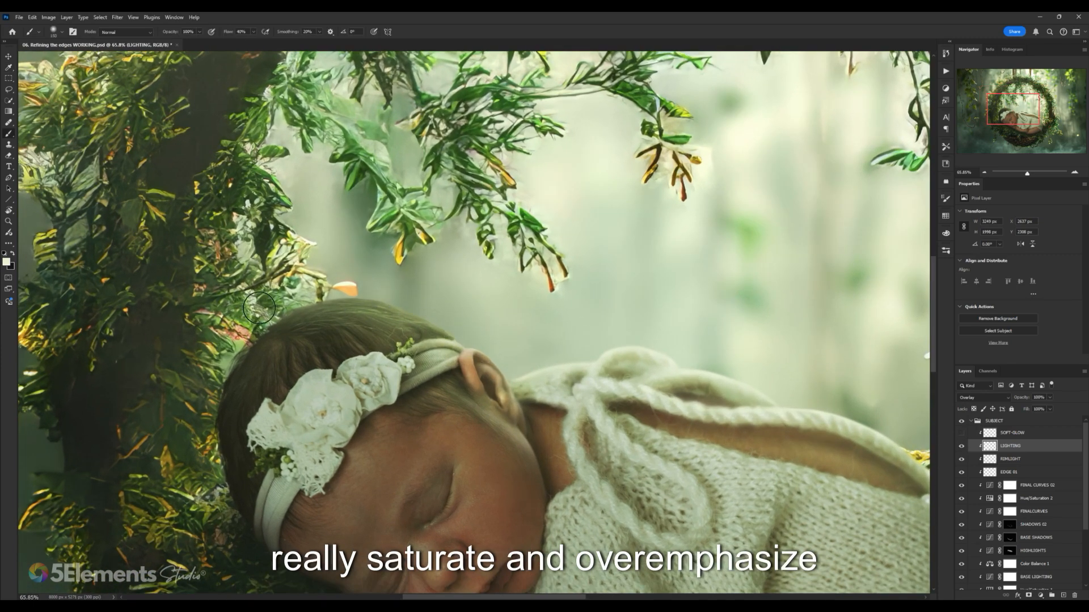
scroll(500, 340, "down", 1)
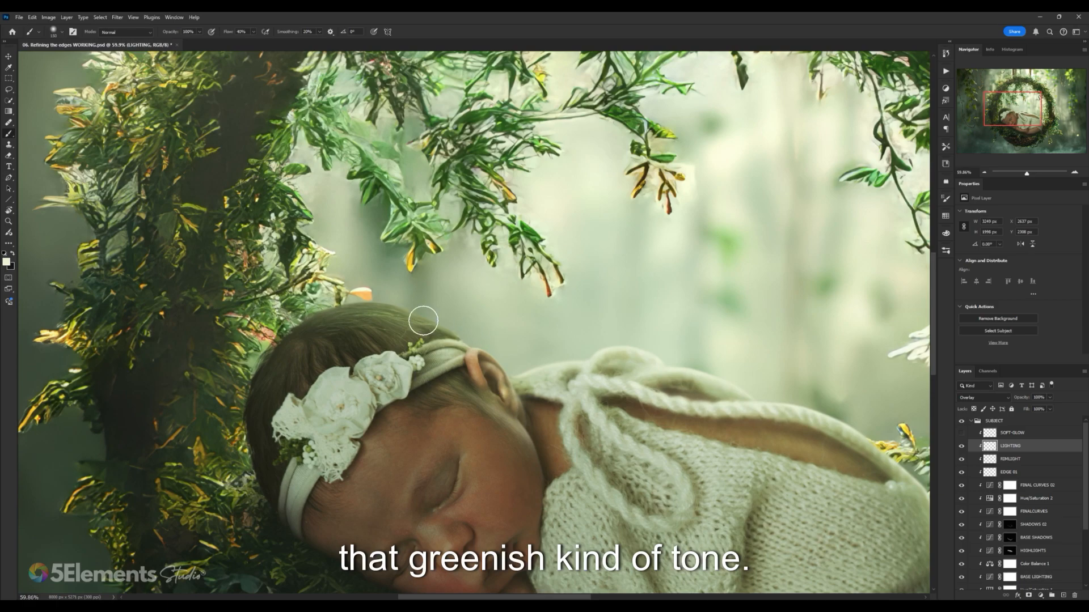
scroll(389, 306, "down", 5)
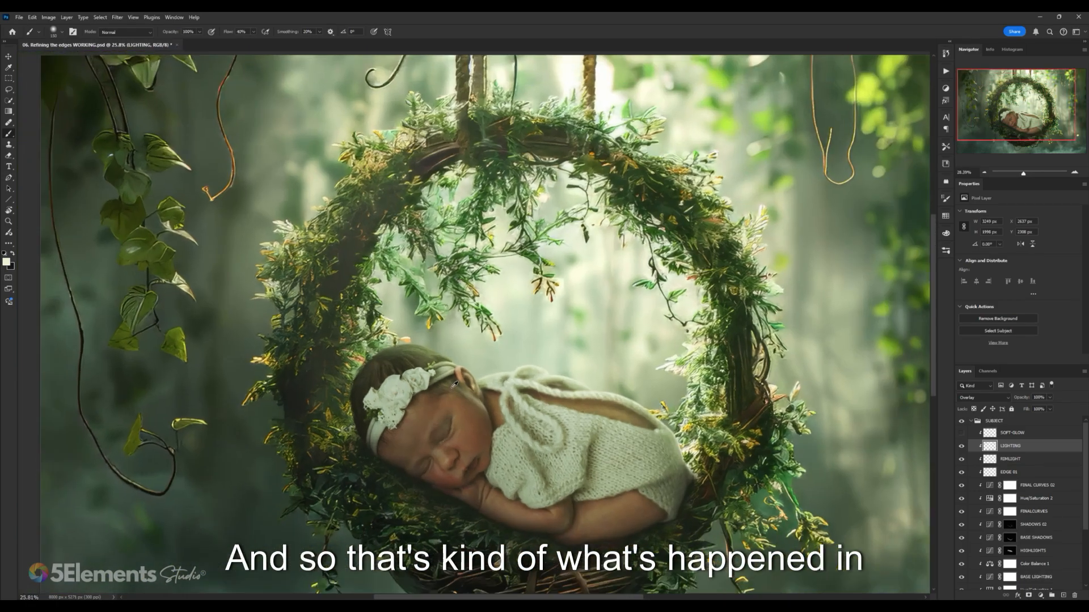
scroll(461, 354, "up", 2)
scroll(462, 356, "down", 4)
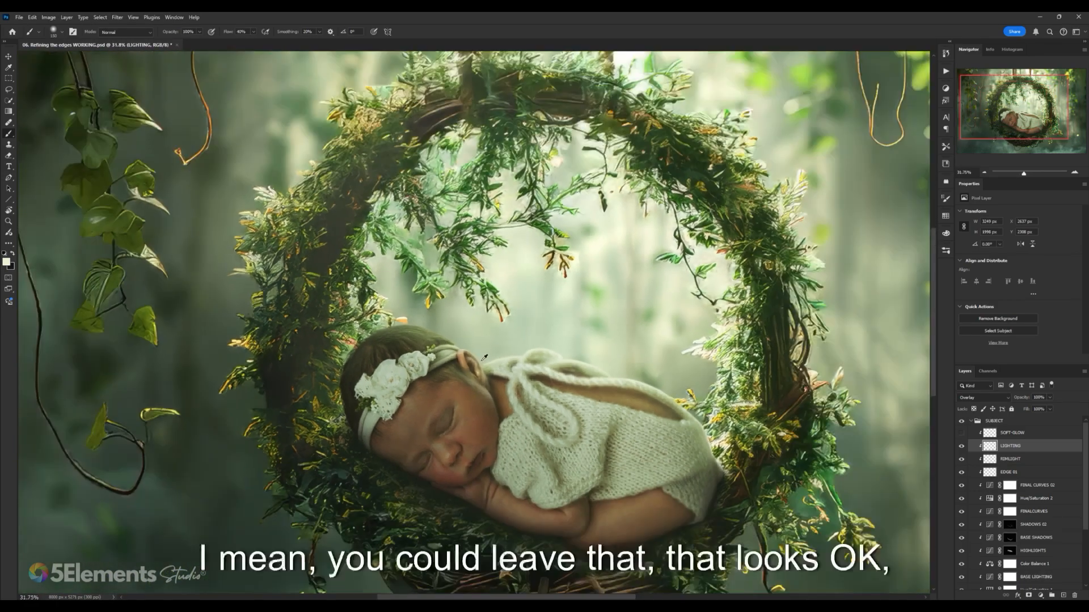
scroll(462, 355, "up", 1)
scroll(461, 355, "up", 5)
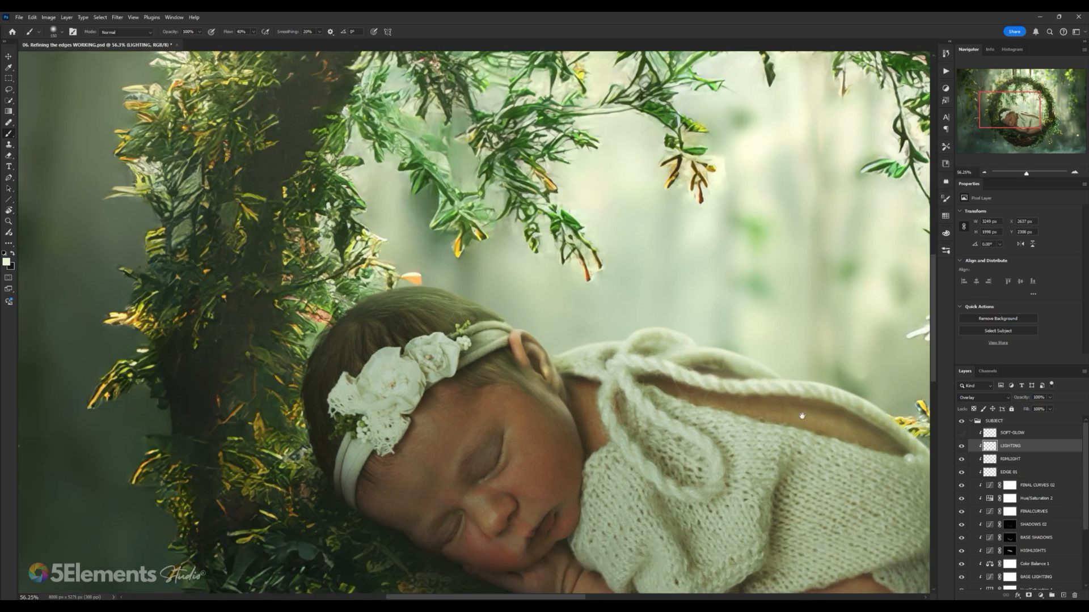
left_click(961, 447)
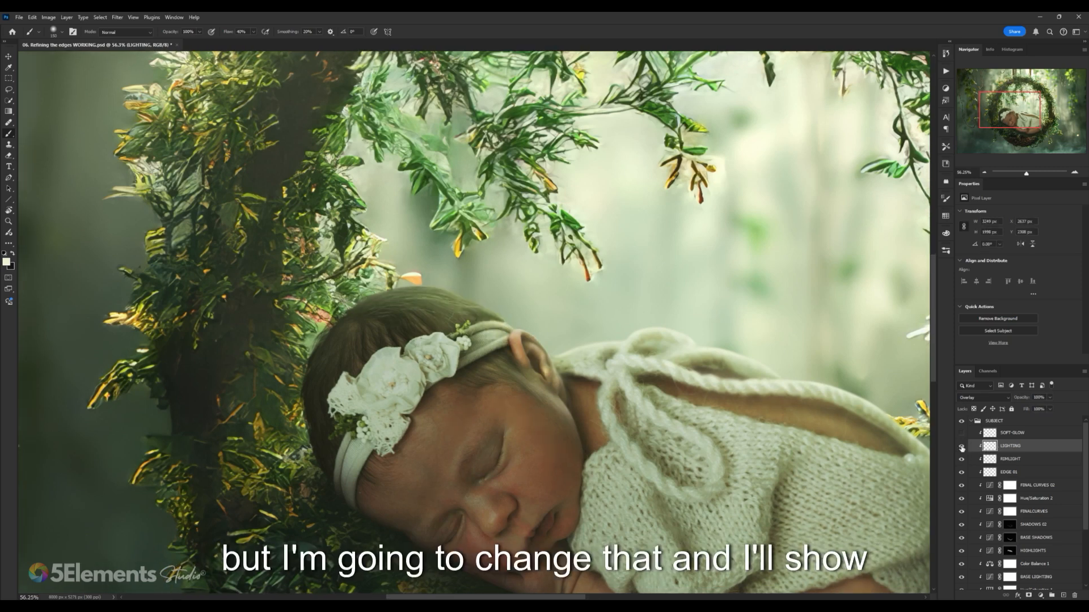
left_click(962, 446)
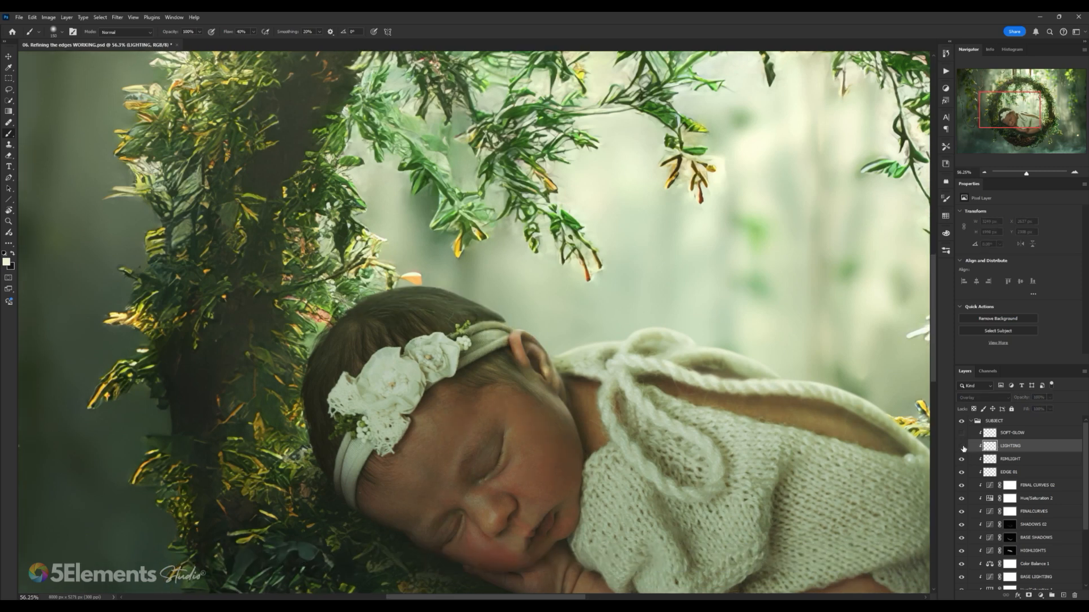
left_click(962, 448)
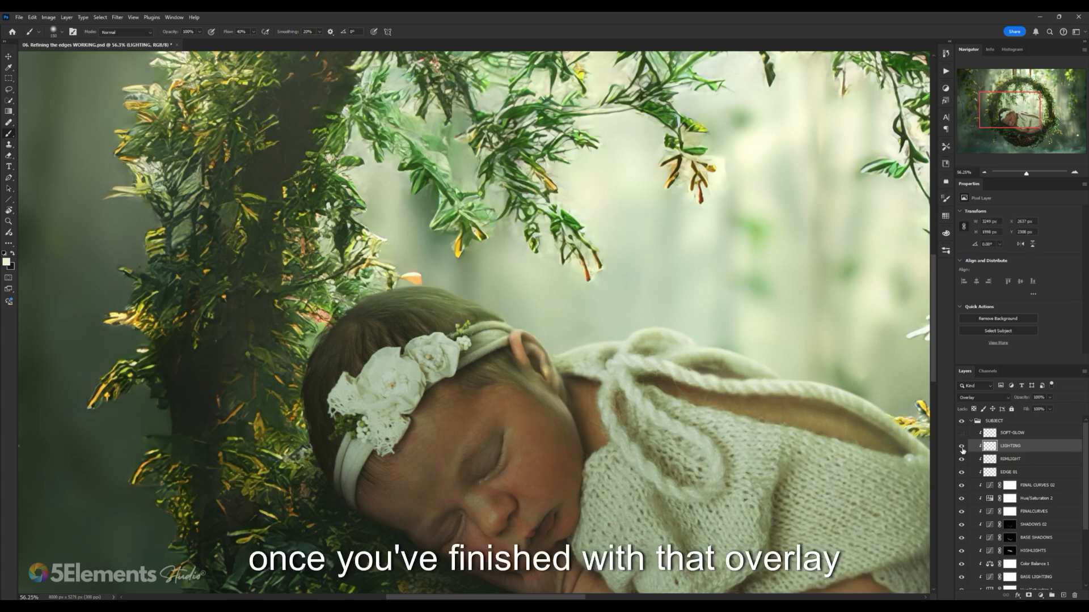
- Convert the LIGHTING layer to a Smart Object
scroll(565, 320, "down", 3)
scroll(565, 320, "up", 3)
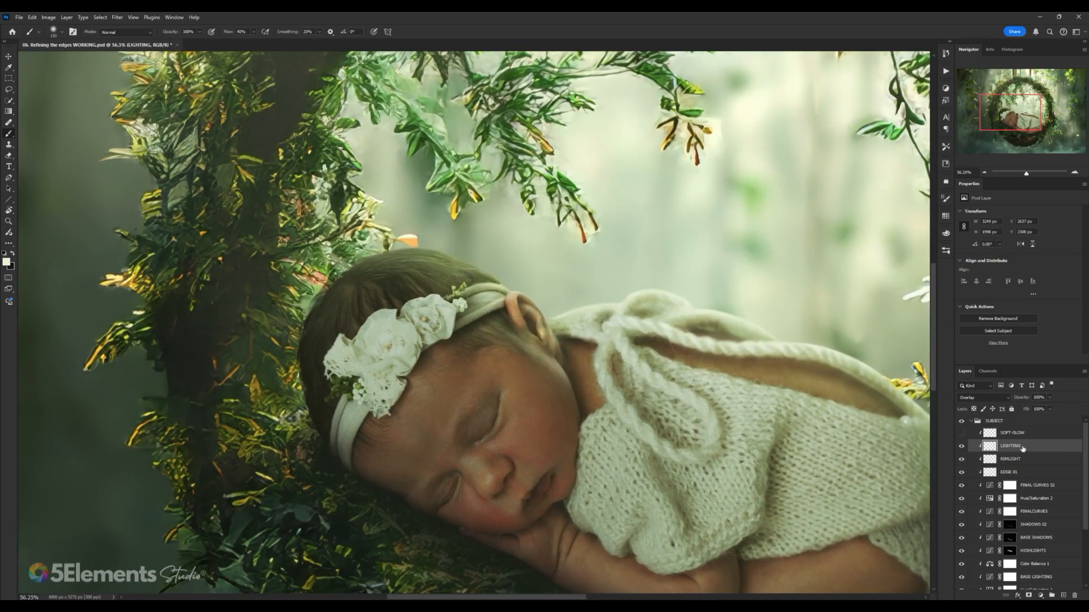
right_click(1012, 447)
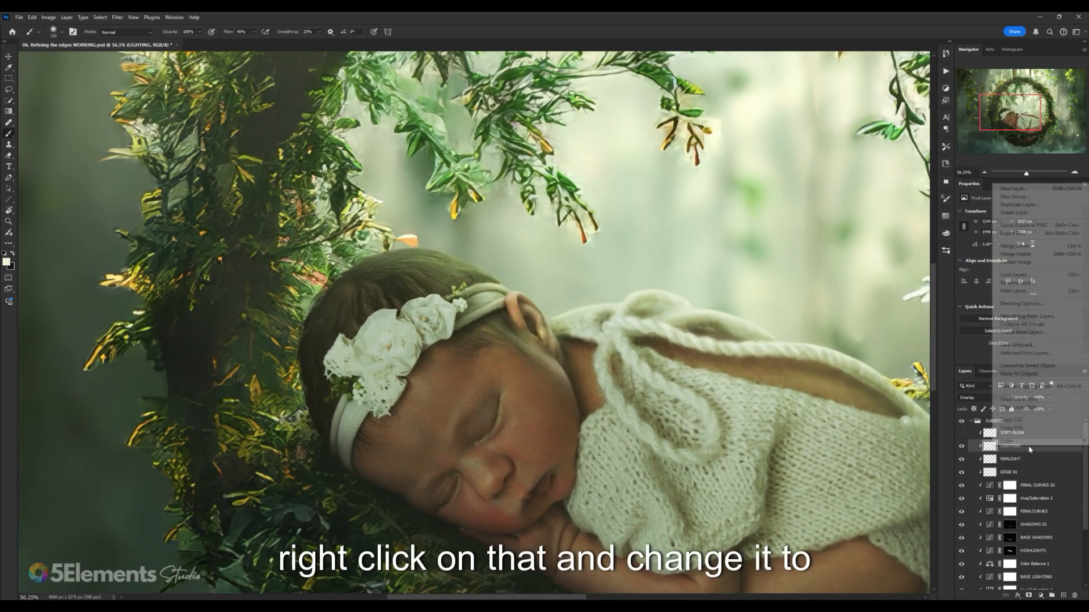
left_click(1048, 366)
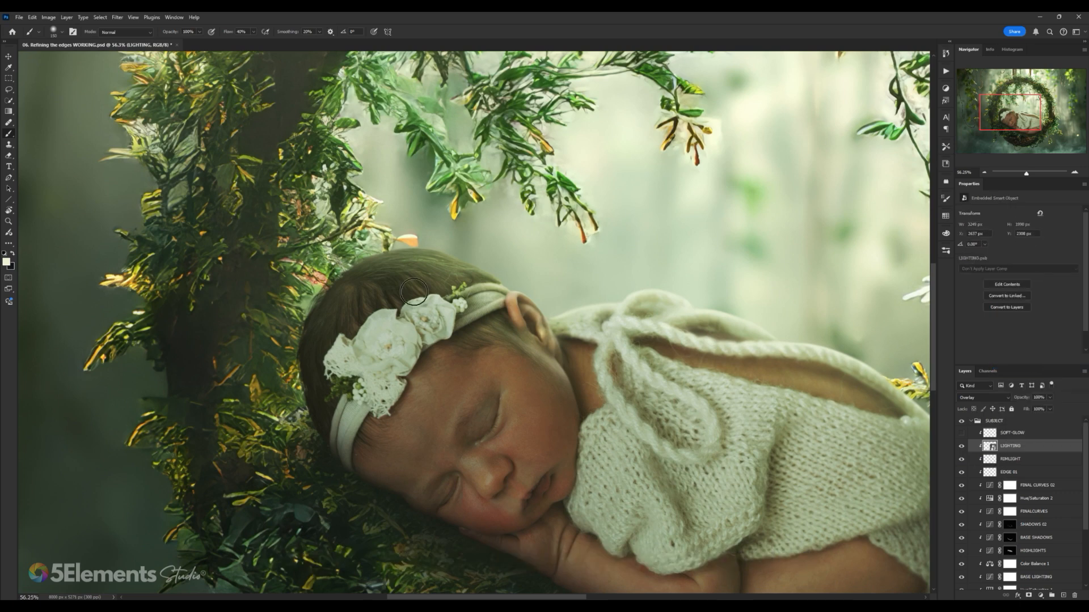
- Apply a Hue/Saturation adjustment to the LIGHTING smart object with Saturation set to -100
left_click(49, 17)
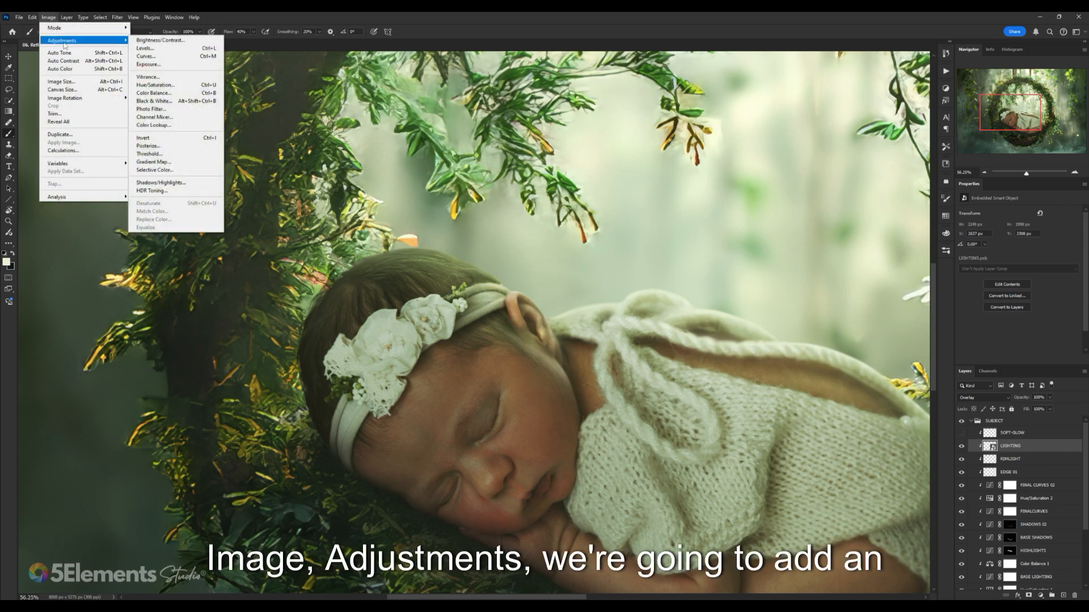
mouse_move(77, 42)
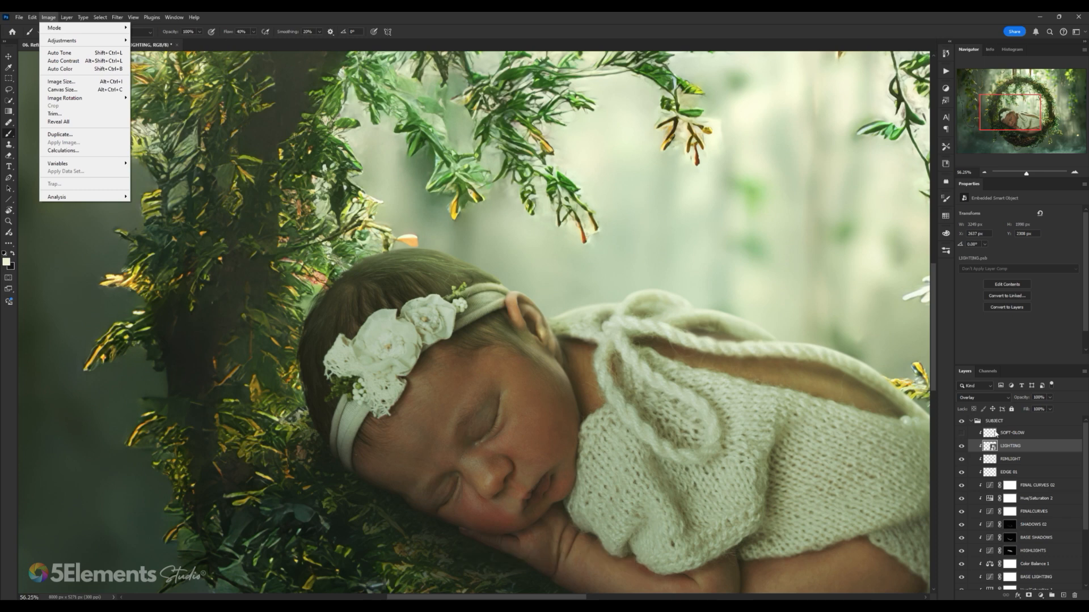
left_click(49, 17)
mouse_move(102, 42)
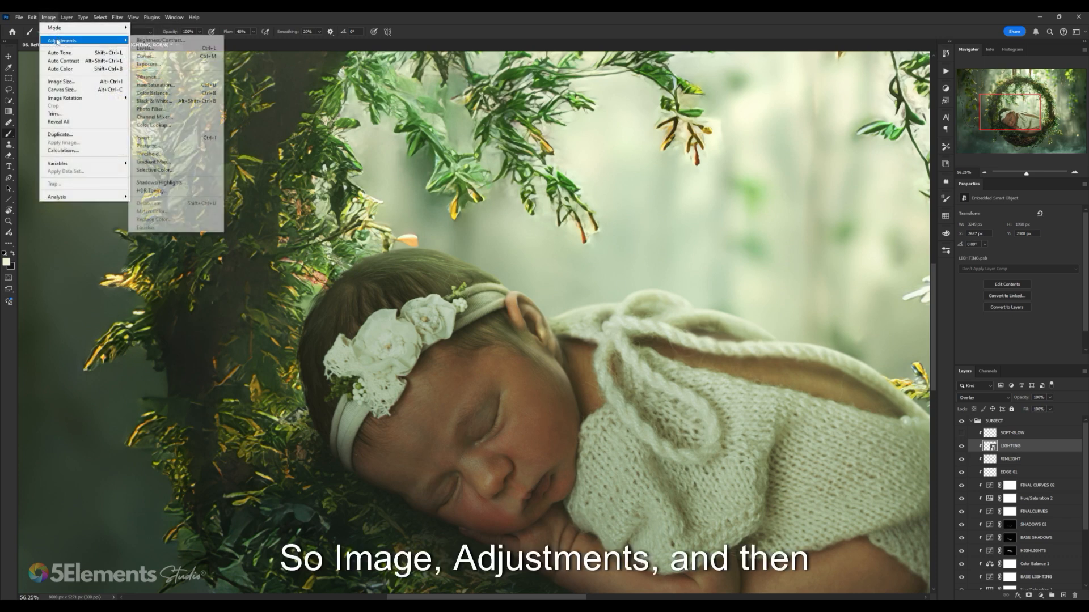
left_click(155, 84)
left_click_drag(524, 151, 723, 141)
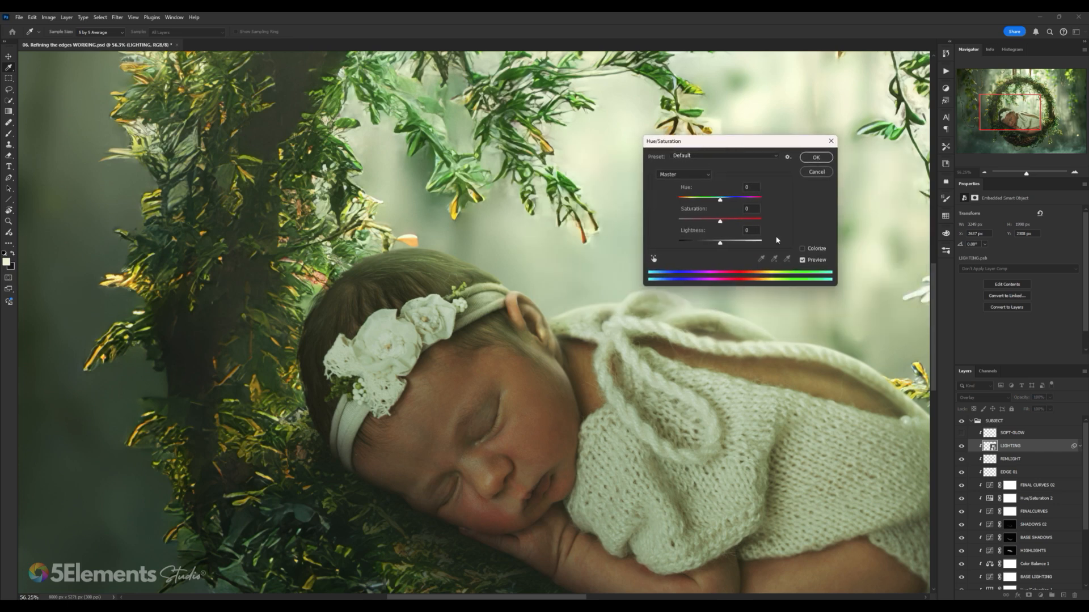
mouse_move(706, 225)
left_mouse_down()
mouse_move(664, 228)
mouse_move(719, 230)
left_mouse_up()
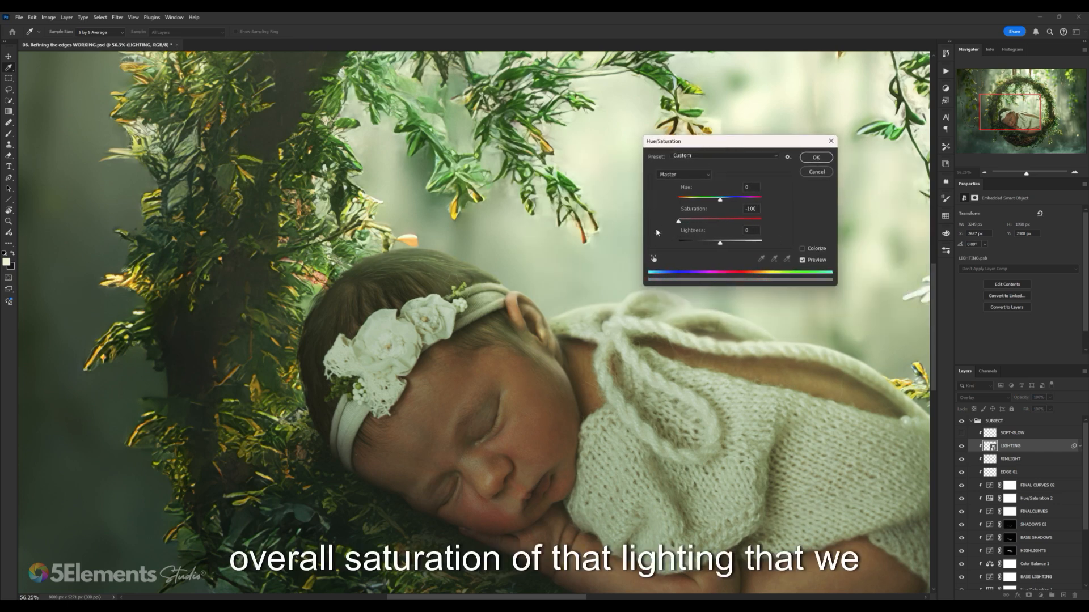
left_click_drag(726, 228, 687, 225)
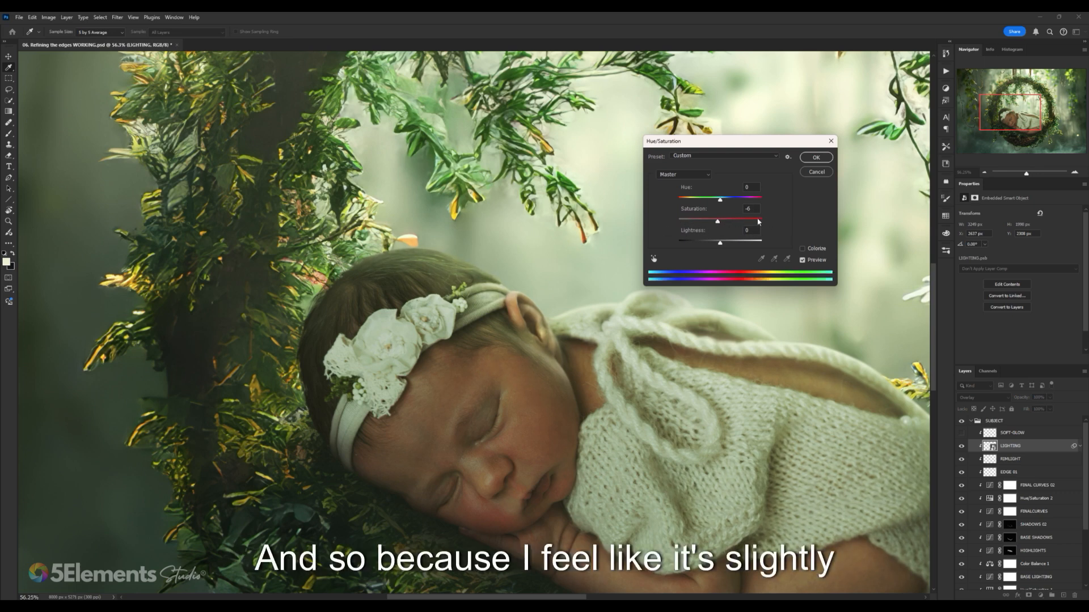
left_click_drag(758, 222, 692, 223)
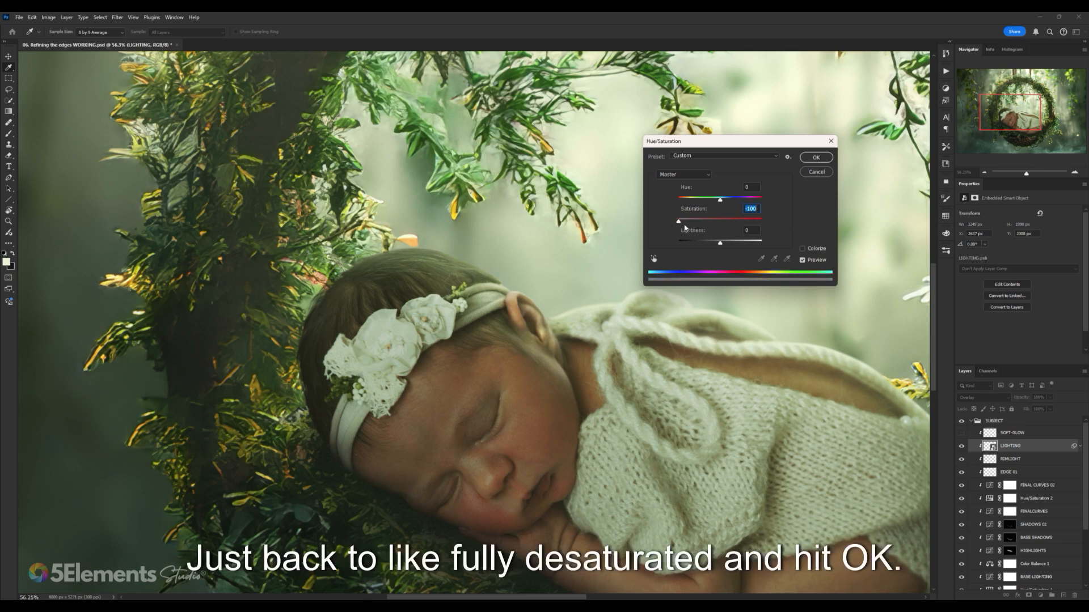
left_click(816, 158)
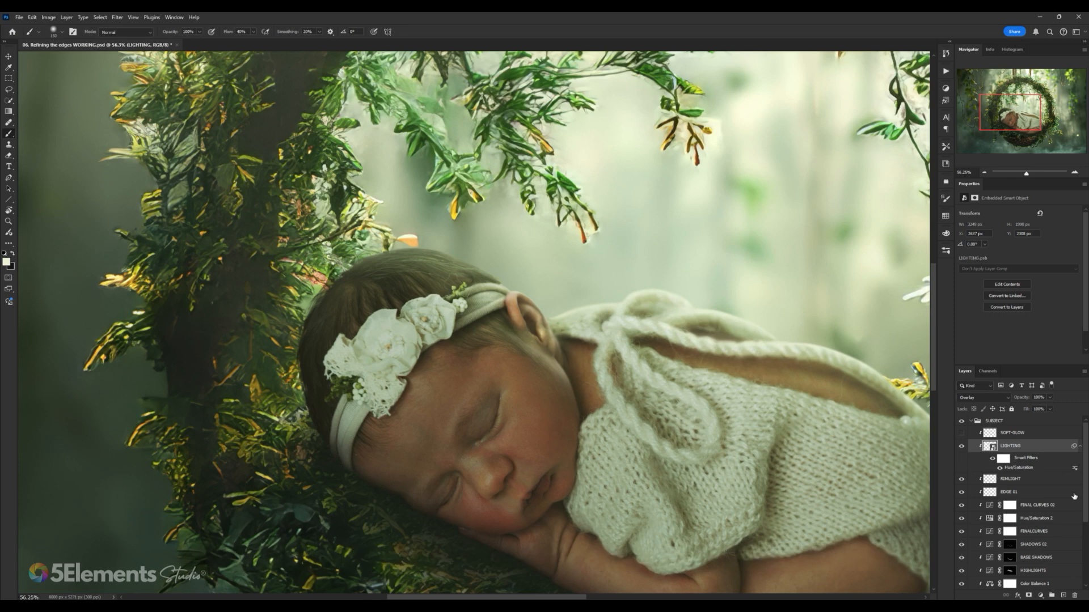
- Compare the baby with and without the desaturated LIGHTING layer, leaving the layer shown
left_click_drag(725, 368, 661, 350)
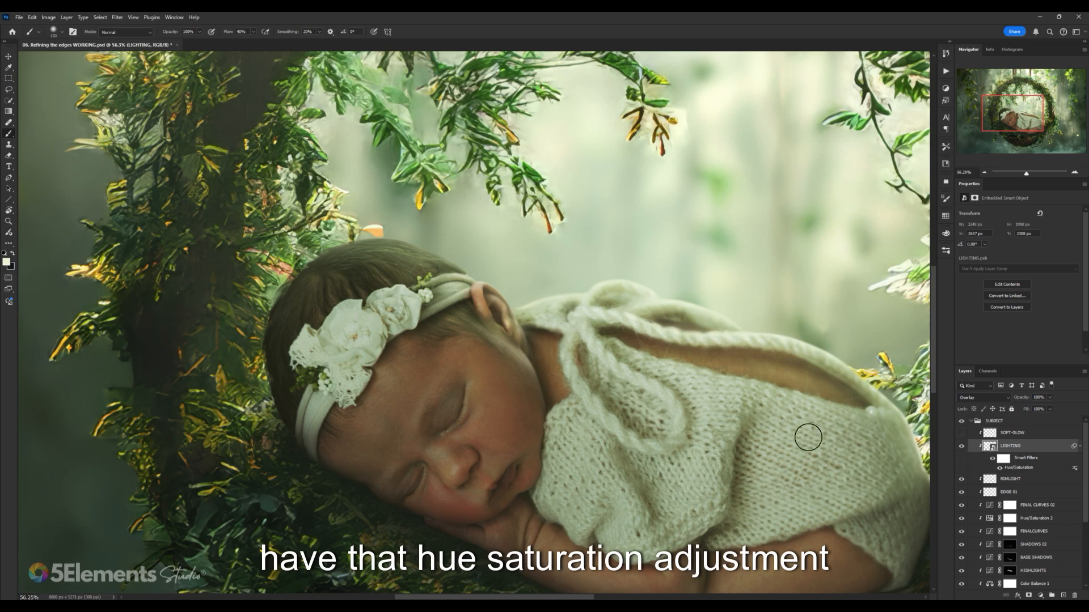
left_click(961, 447)
left_click(961, 447)
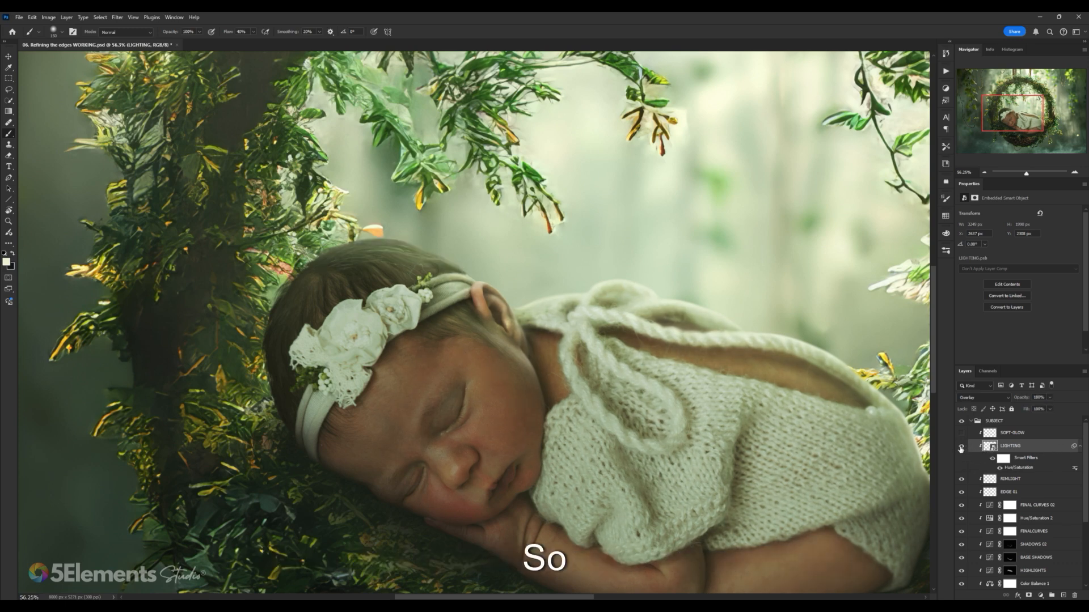
left_click(961, 447)
left_click(961, 447)
left_click(961, 447)
left_click(960, 447)
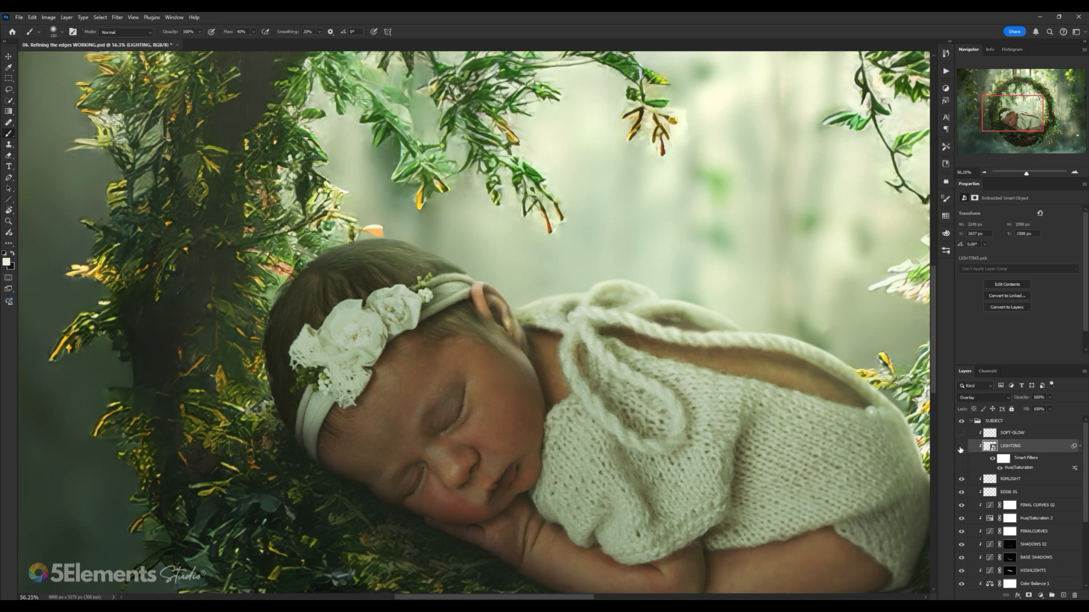
left_click(961, 448)
left_click(961, 448)
left_click(962, 448)
left_click(961, 448)
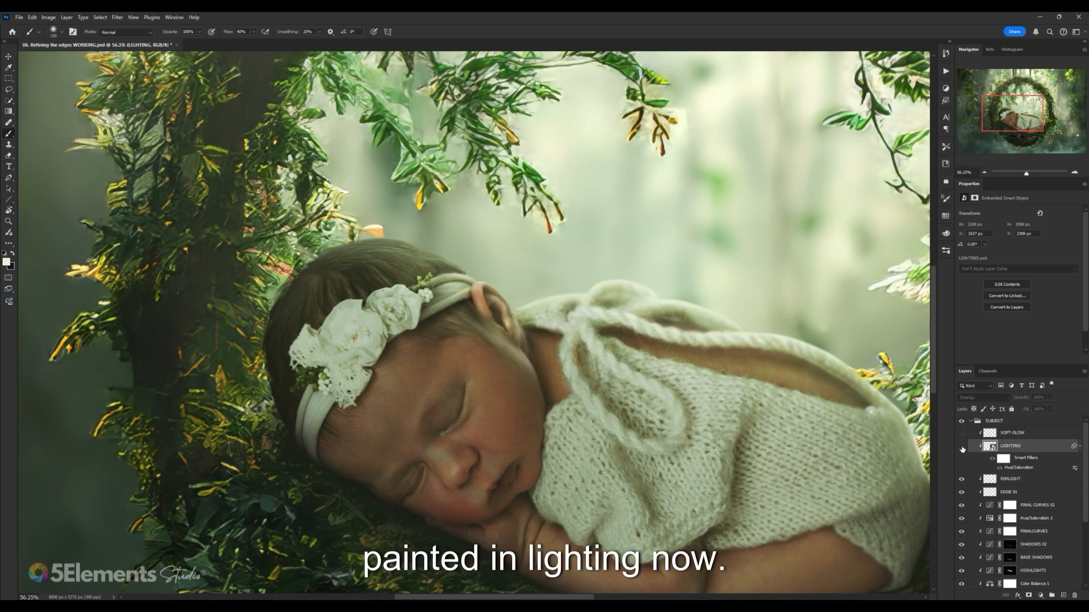
left_click(961, 448)
left_click(961, 448)
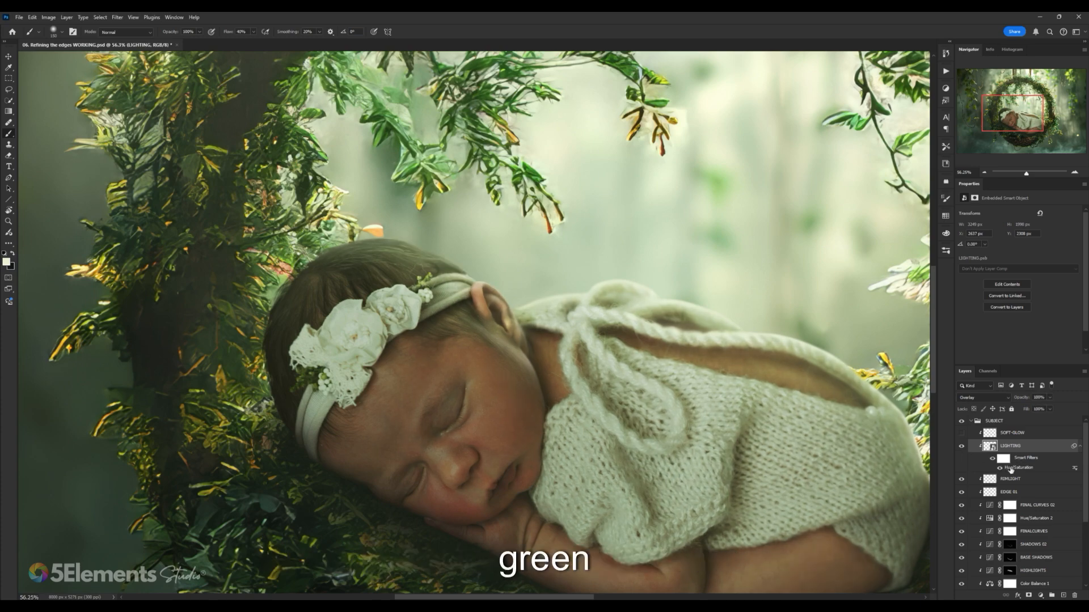
- Select and show the SOFT-GLOW layer, and review its effect in the full image
left_click(1011, 433)
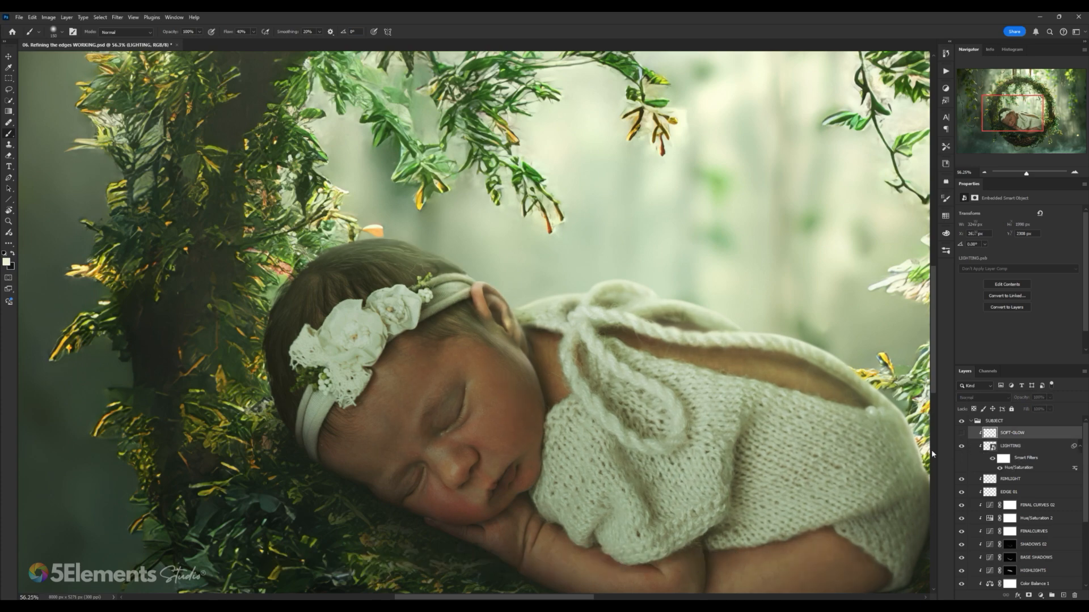
left_click(961, 432)
scroll(619, 316, "down", 5)
scroll(578, 306, "up", 3)
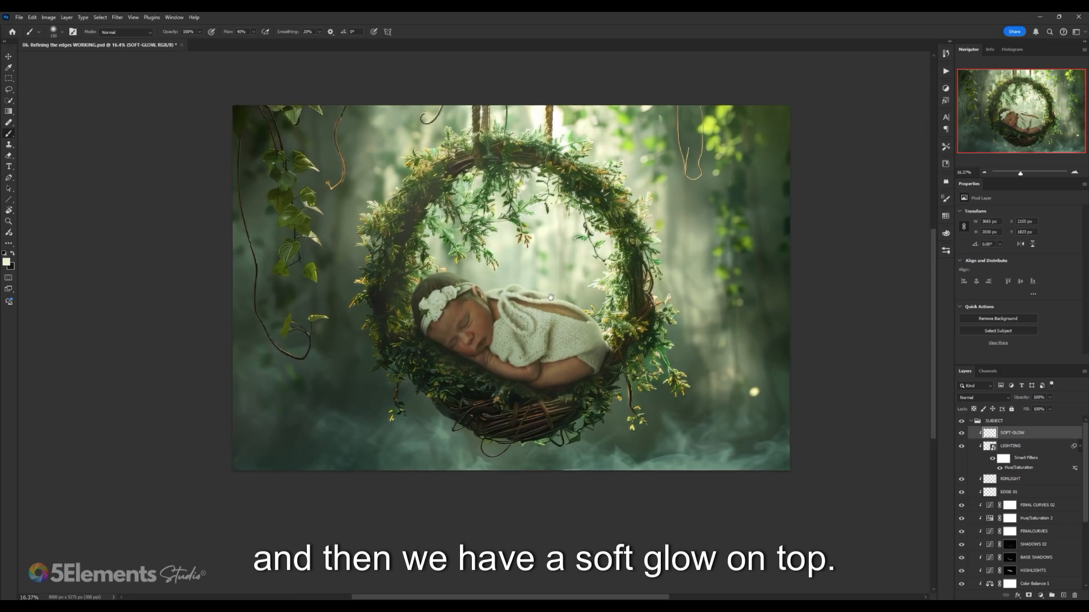
scroll(567, 277, "down", 2)
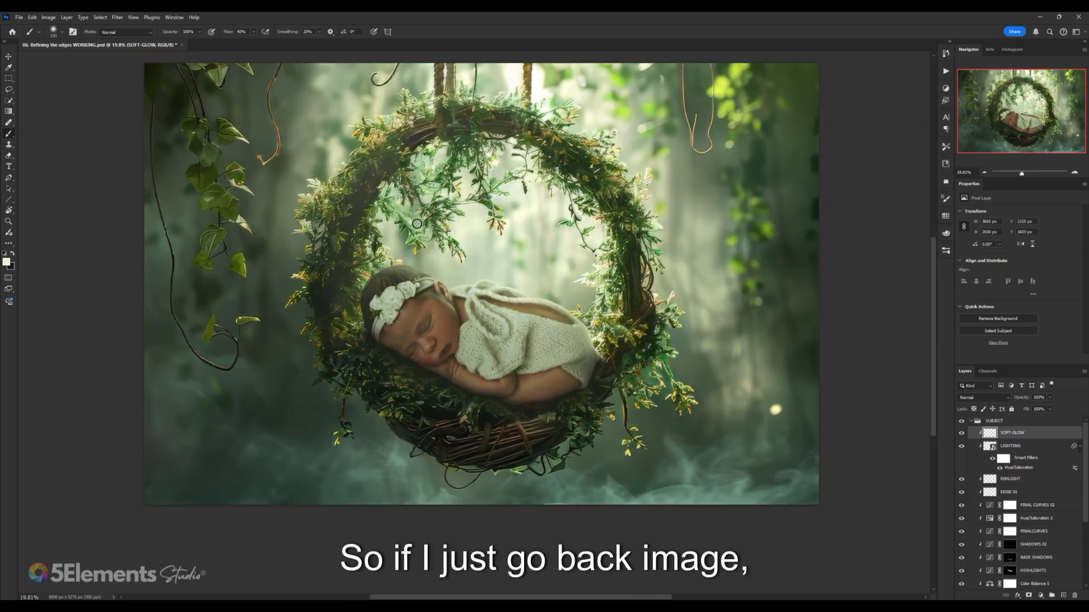
- Flip the canvas horizontally to check the composite, flip it back, and examine the baby close up and in full
left_click(49, 17)
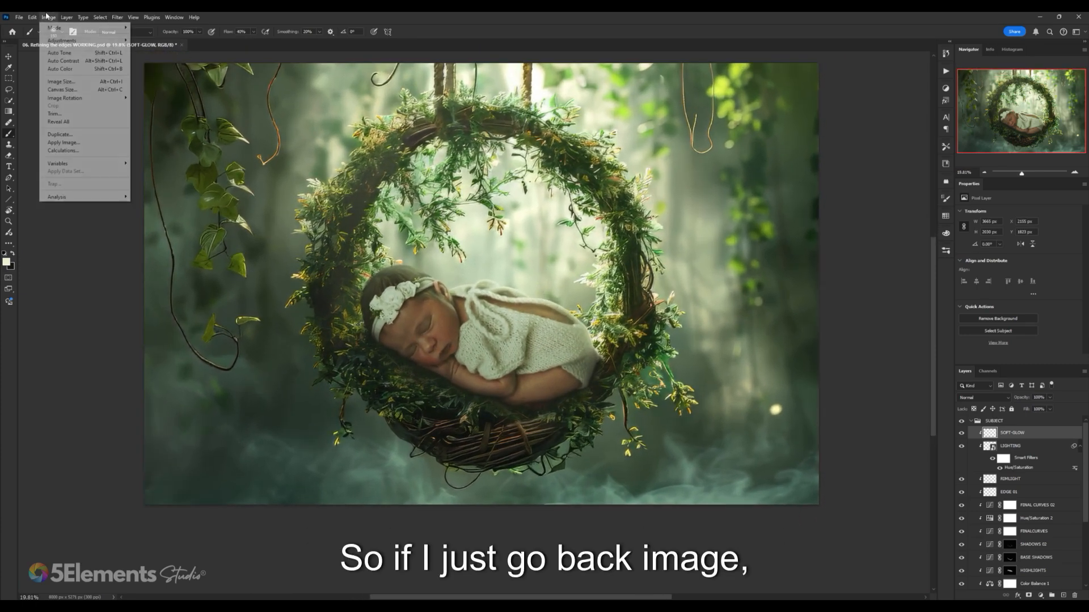
mouse_move(107, 98)
left_click(161, 135)
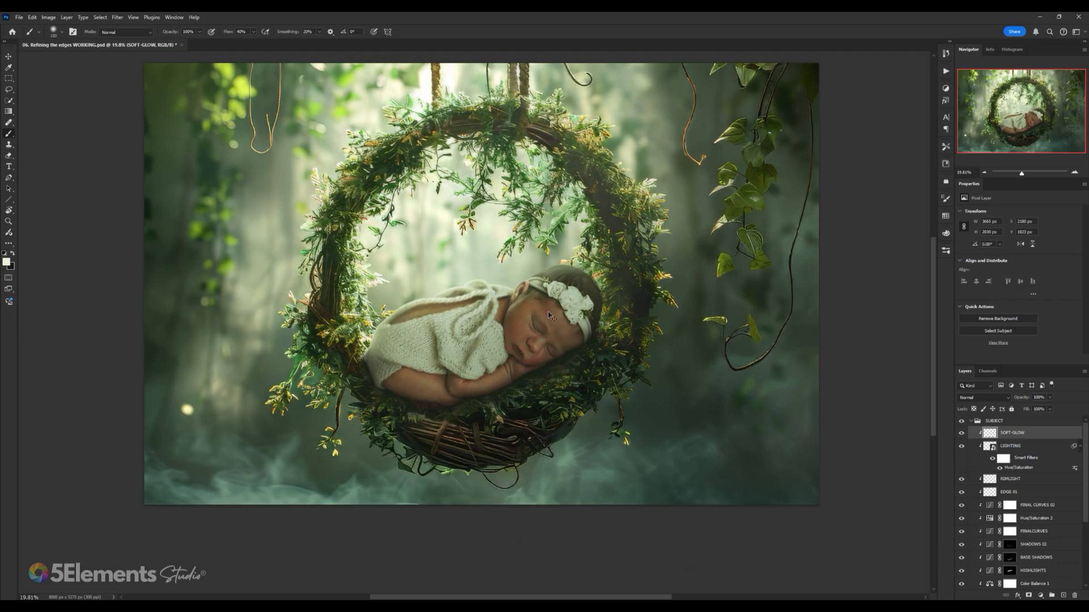
key("ctrl+shift+h")
scroll(496, 290, "up", 1)
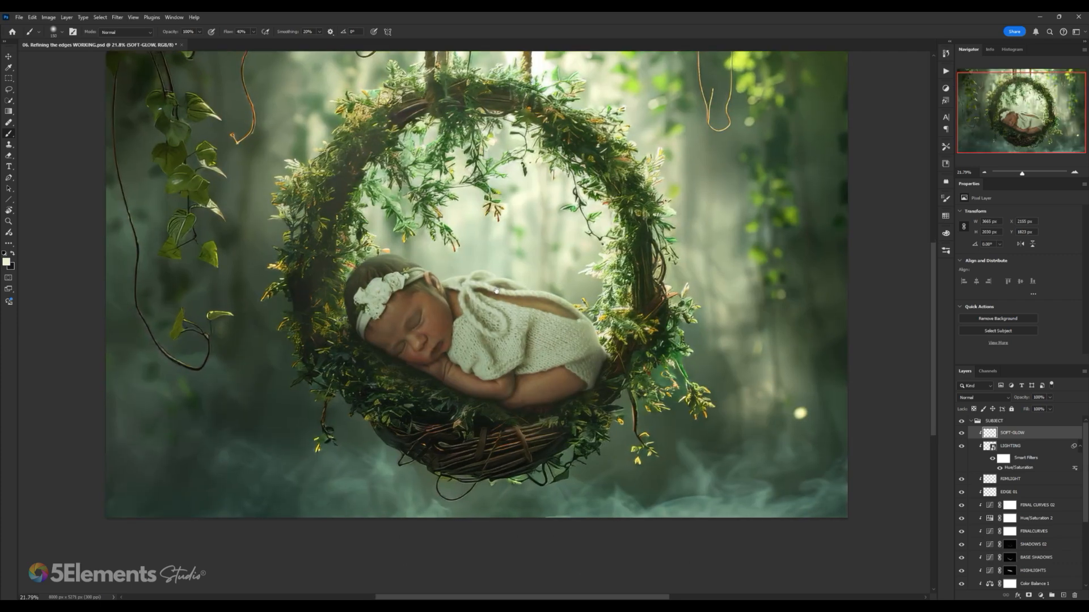
scroll(382, 276, "up", 15)
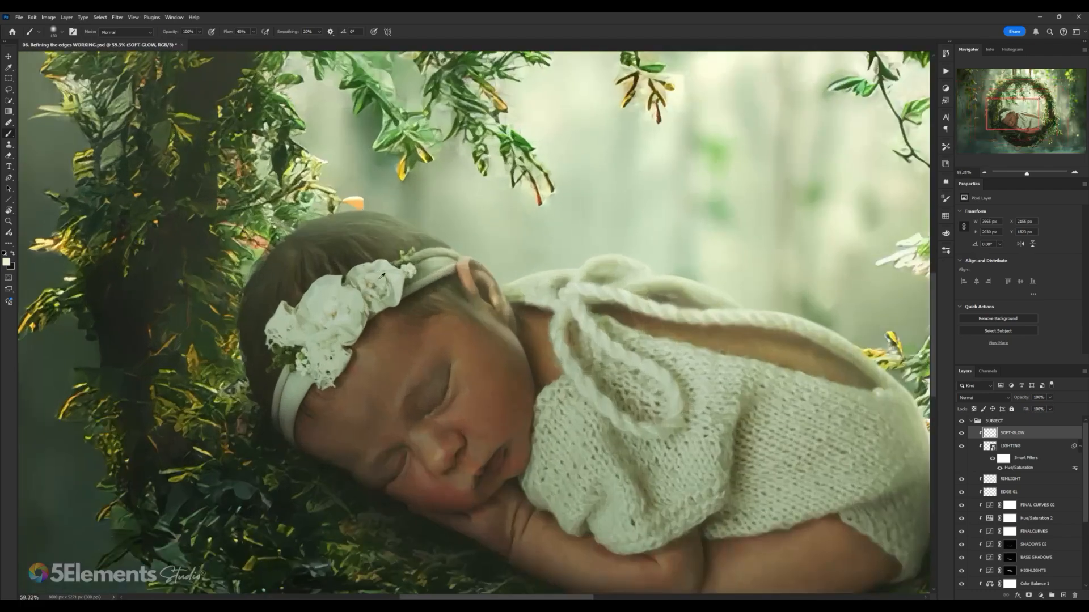
scroll(382, 277, "down", 15)
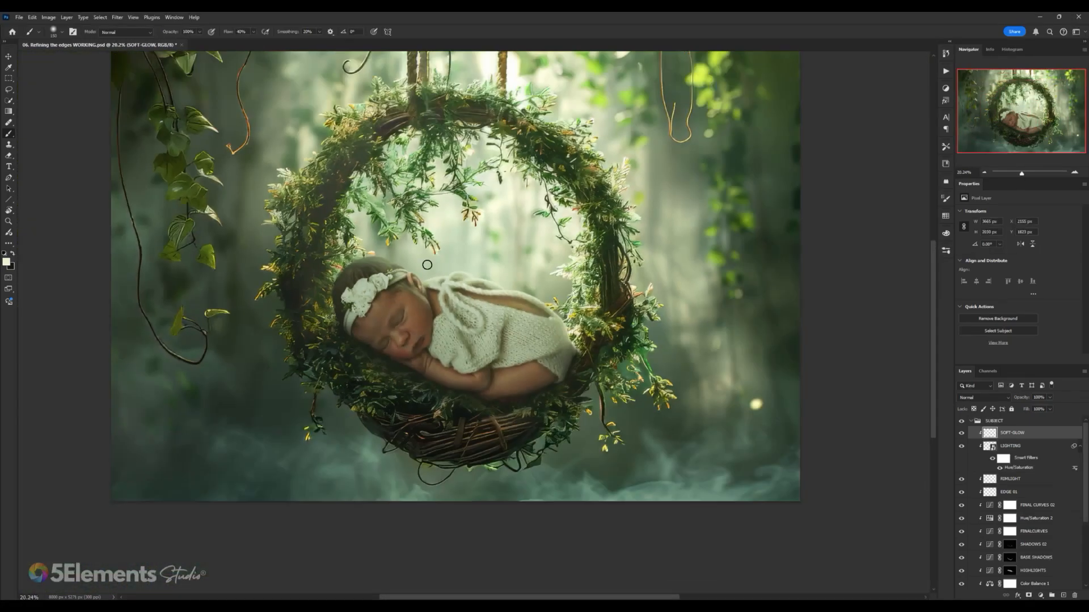
- Collapse the SUBJECT group and select it
scroll(423, 276, "up", 1)
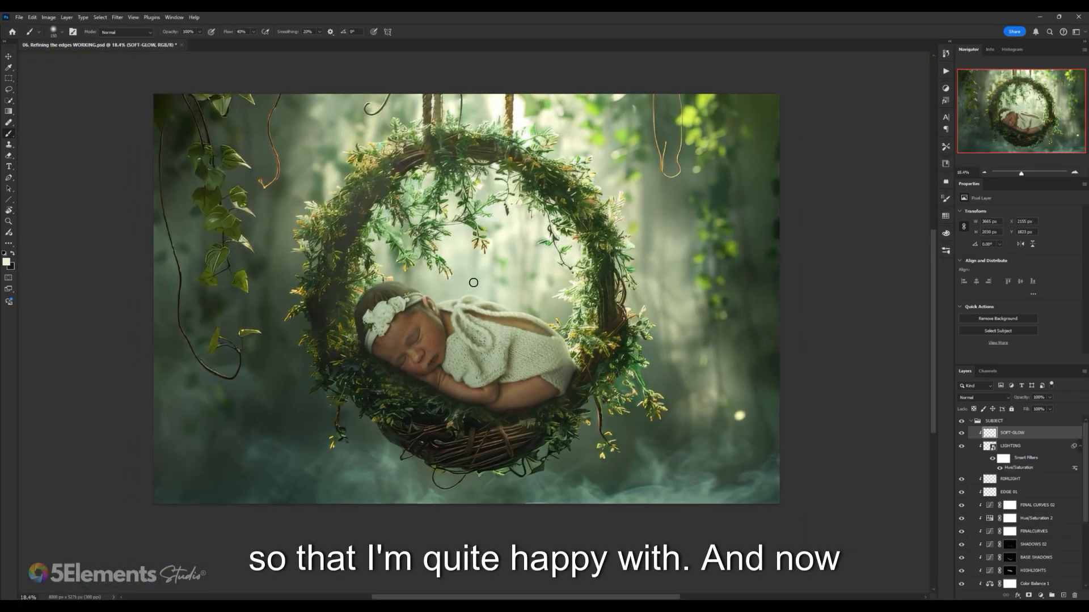
left_click(971, 421)
left_click(985, 422)
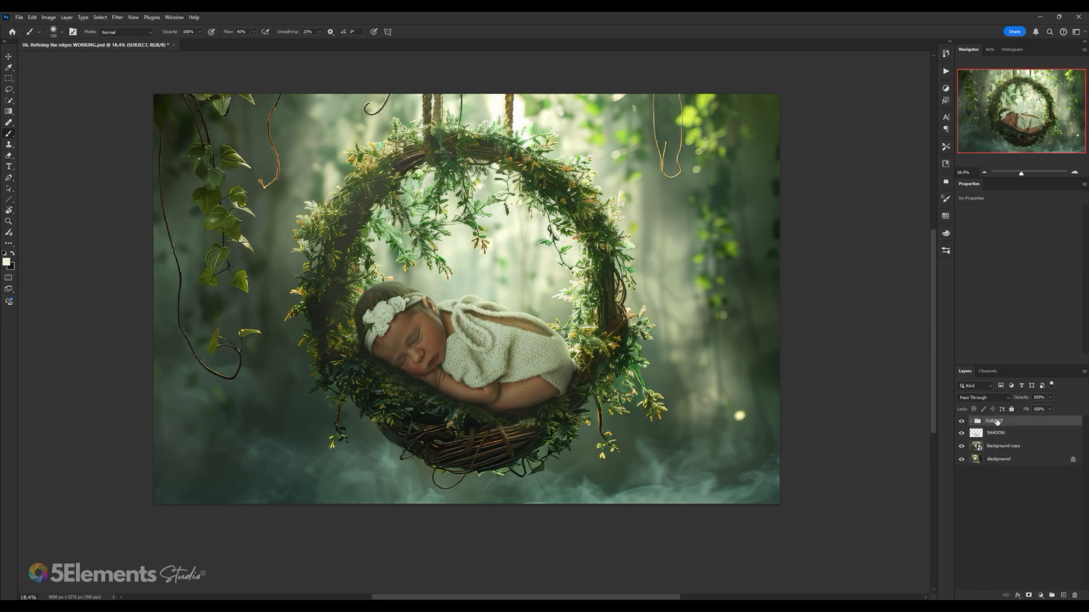
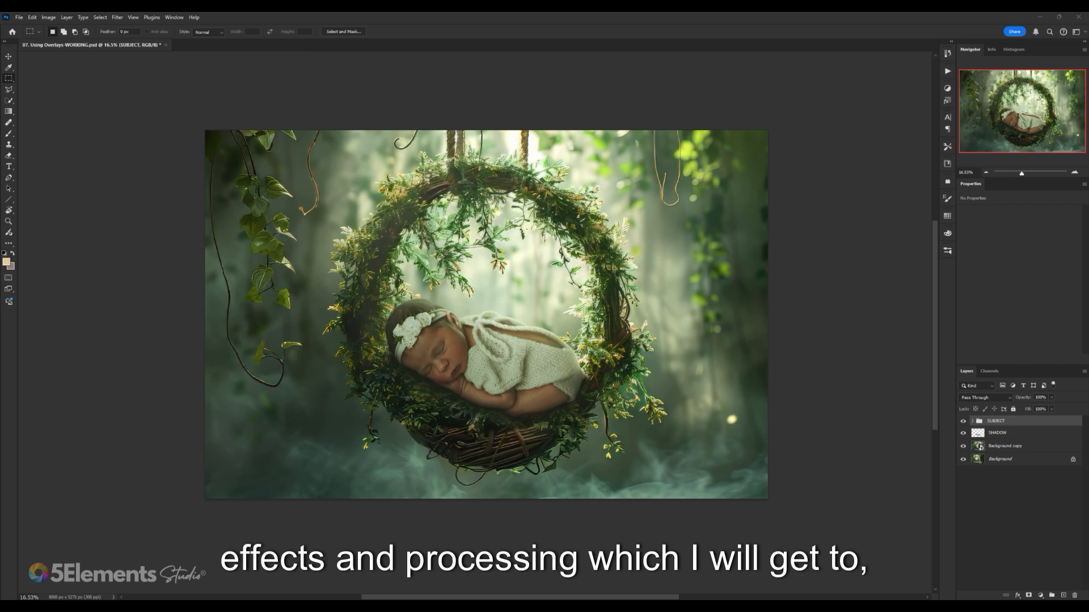
- Switch to File Explorer with the 50 Firefly Photo Overlays folder and move its window clear of part of the composite
mouse_move(302, 606)
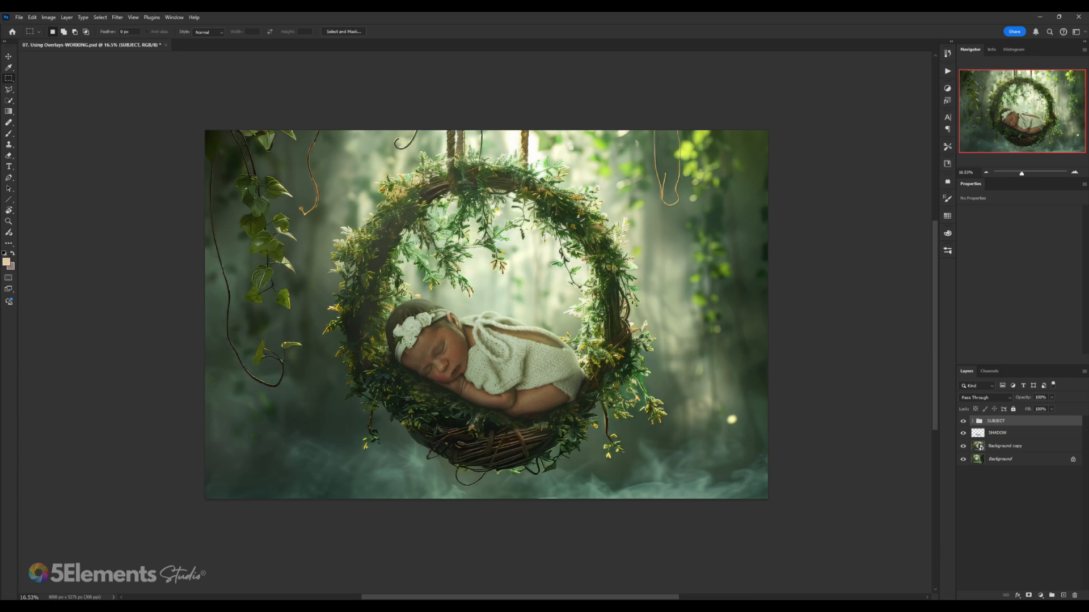
left_click(766, 603)
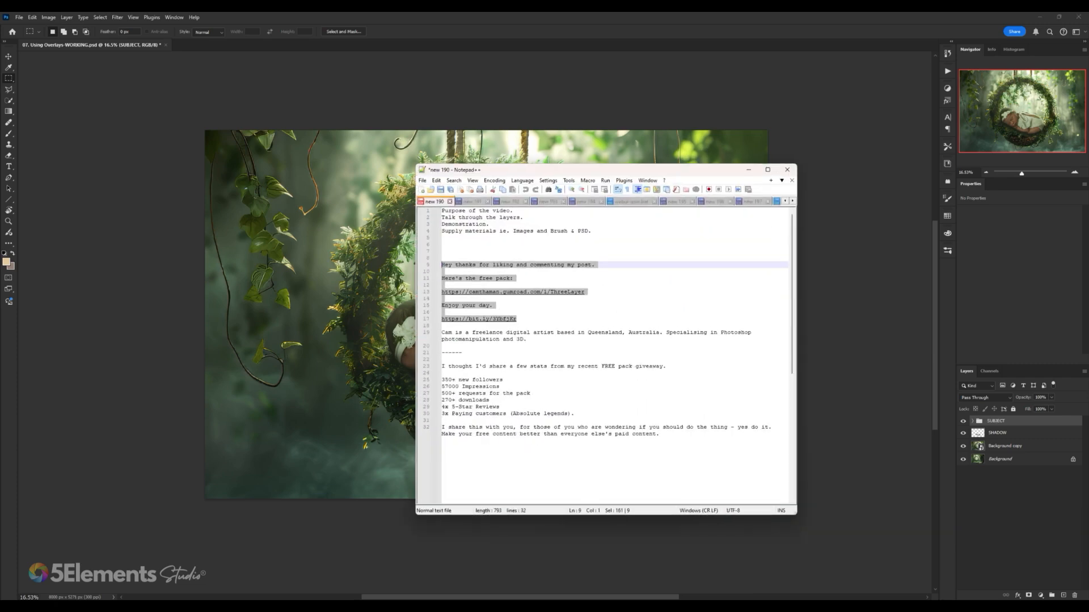
left_click(765, 603)
key("alt+Tab")
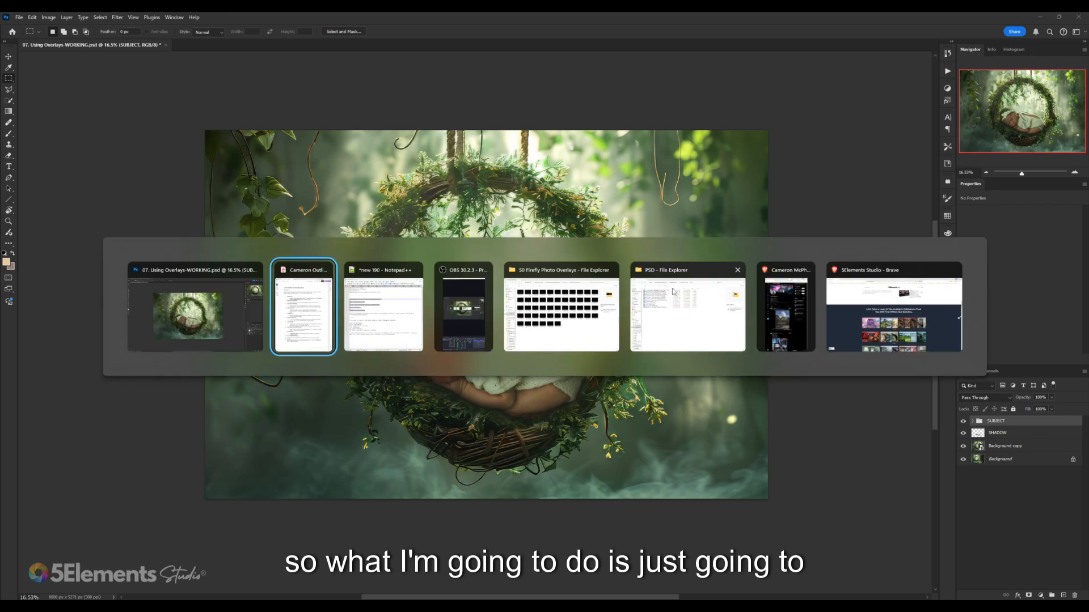
left_click(607, 336)
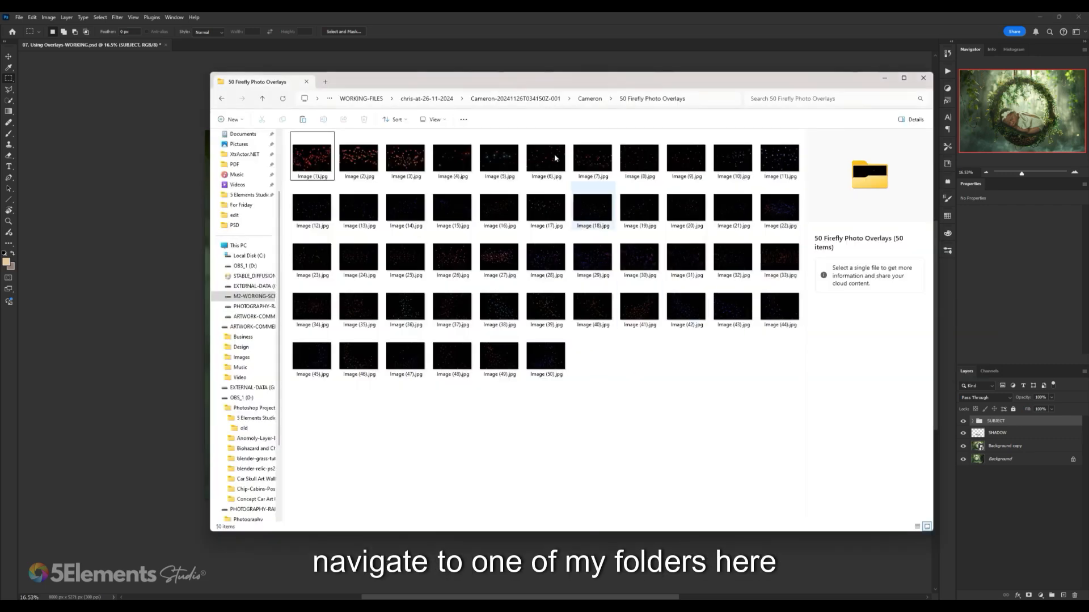
left_click_drag(545, 84, 675, 127)
- Preview the firefly overlays one after another from Image (1).jpg to Image (23).jpg
left_click(440, 200)
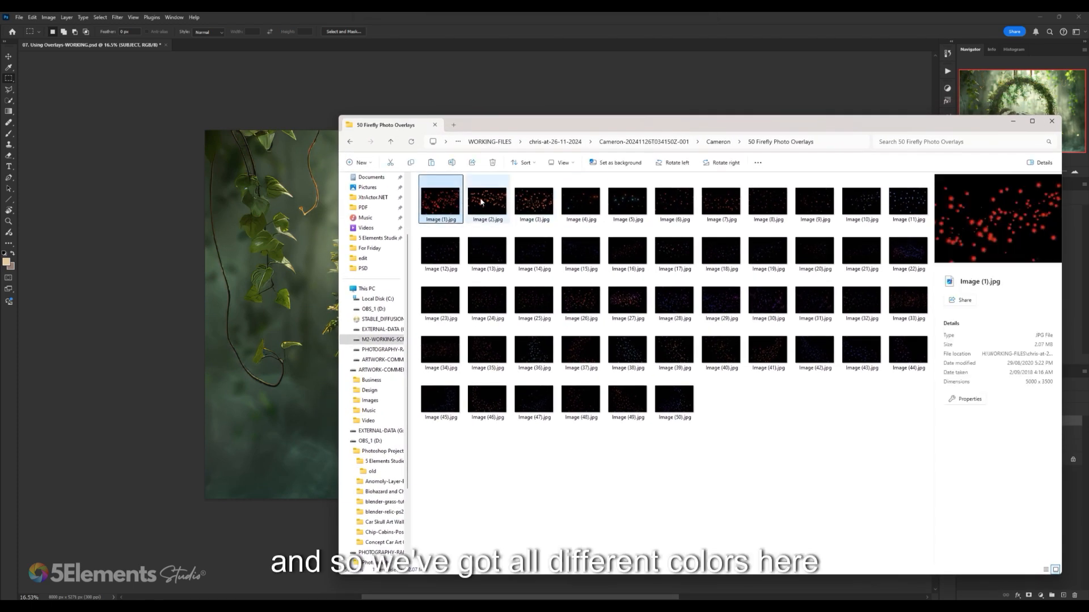
key("Right")
key("Right")
key("Right")
key("Right")
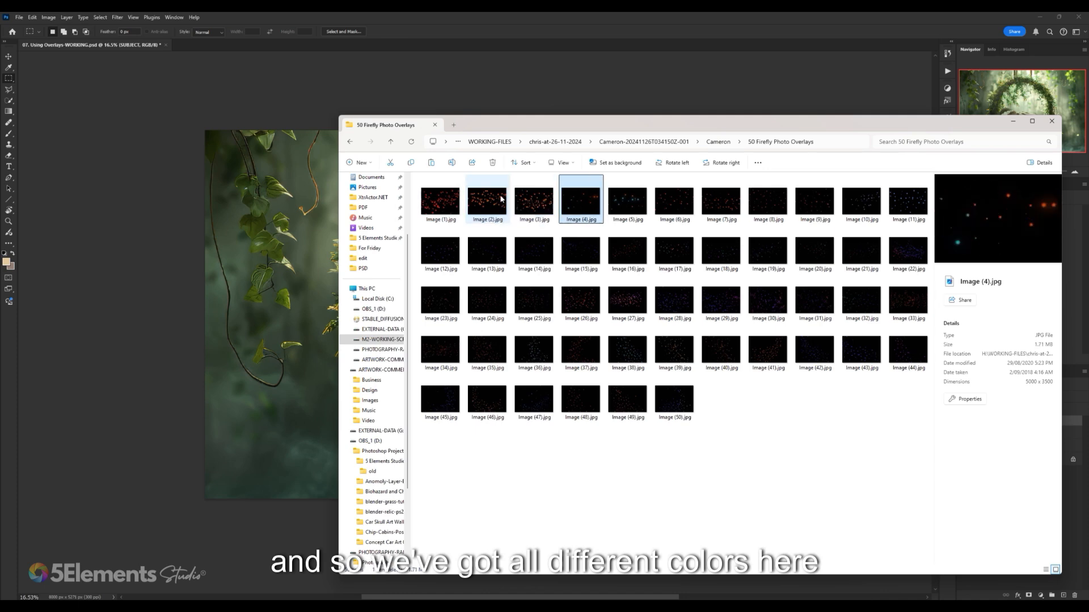
key("Right")
key("Right")
key("Right")
key("Right")
key("Right")
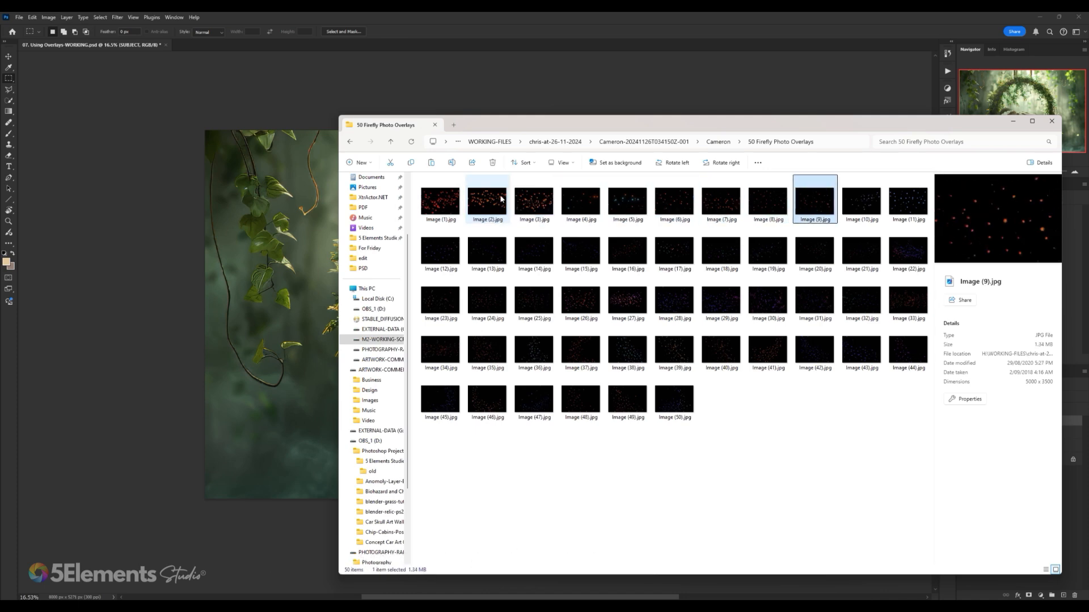
key("Right")
key("Right")
key("Right")
key("Right")
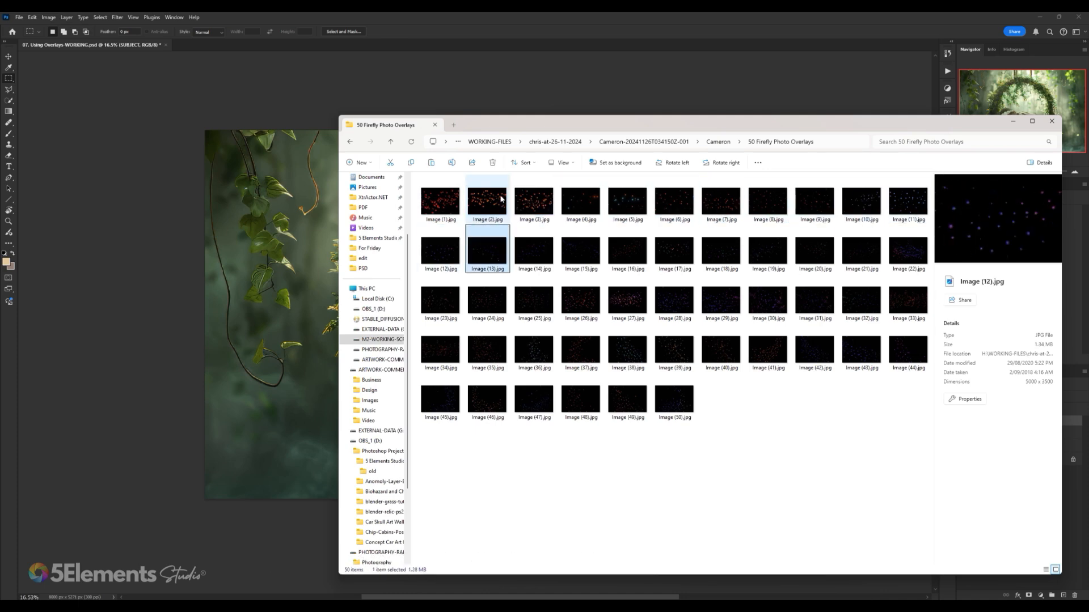
key("Right")
key("Right")
key("Right")
key("Right")
key("Right")
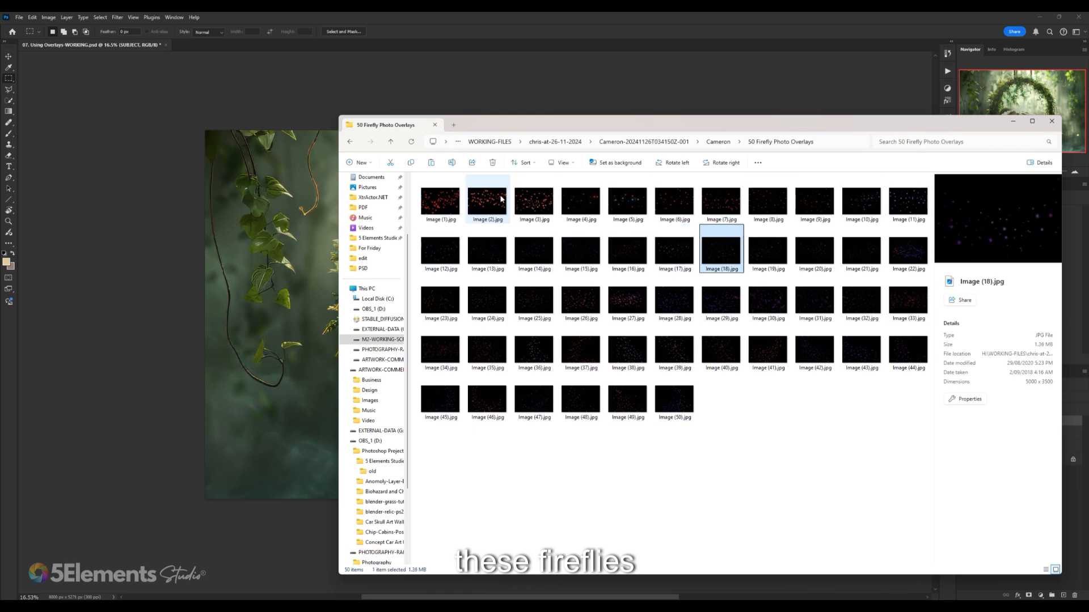
key("Right")
key("Right")
key("Right")
key("Right")
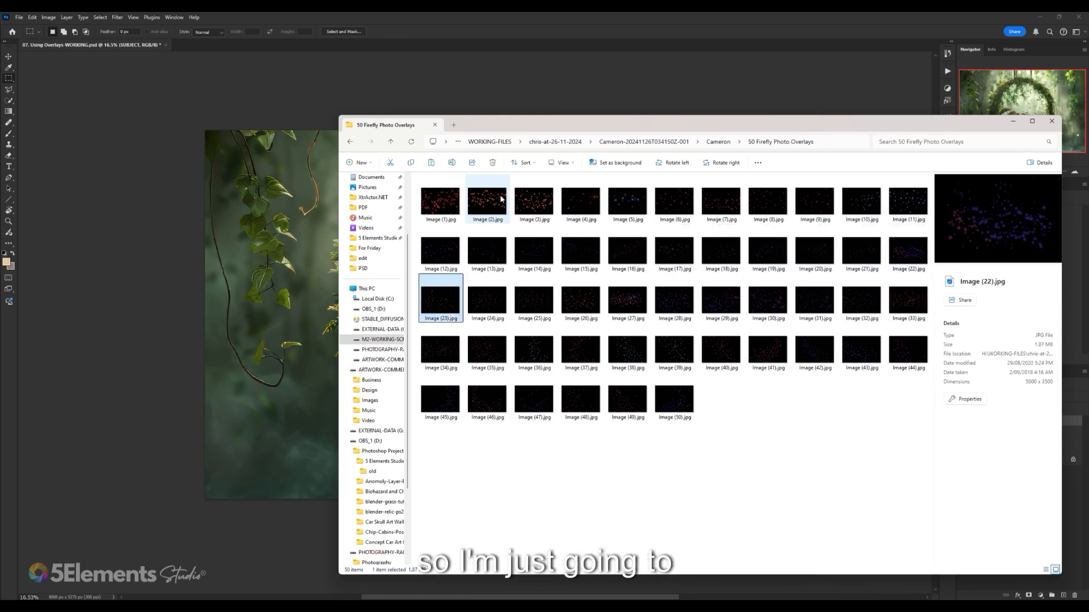
- Compare the firefly overlays from Image (22).jpg onward, going back and forth around Image (29).jpg and Image (30).jpg
key("Left")
key("Right")
key("Right")
key("Right")
key("Right")
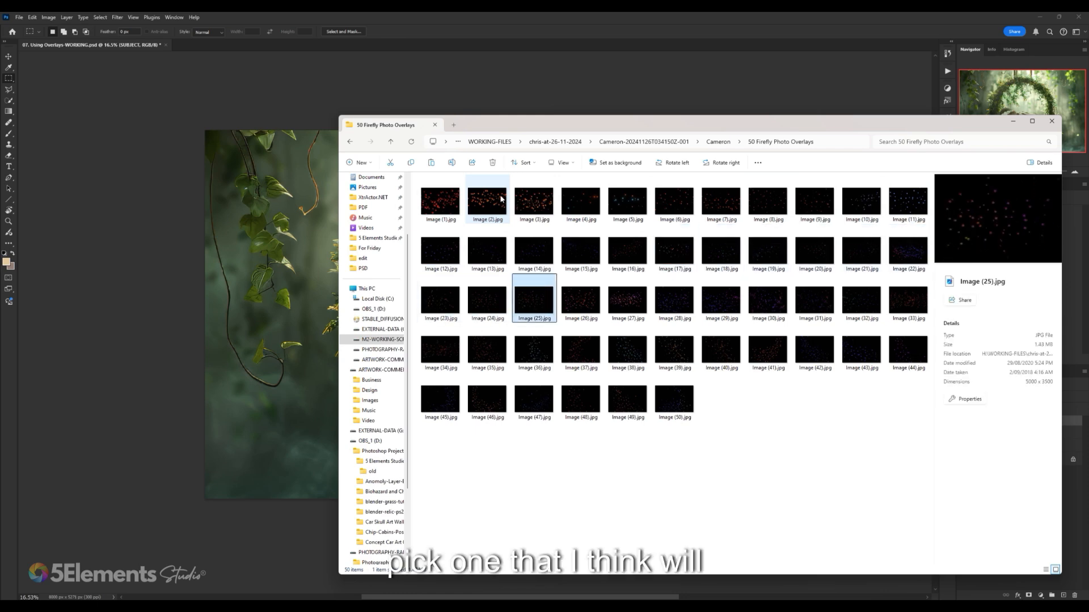
key("Right")
key("Right")
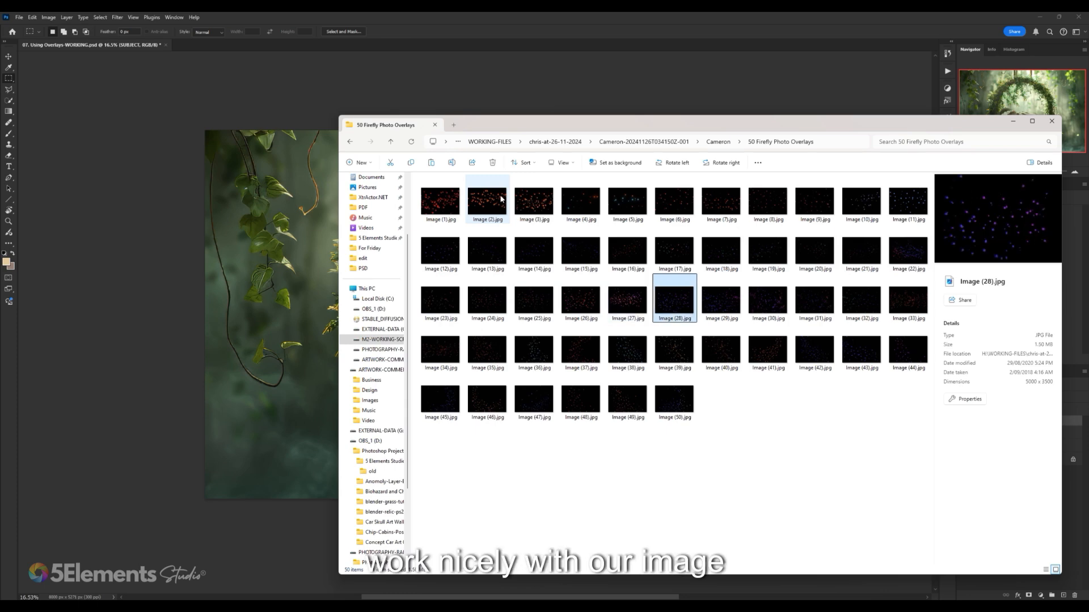
key("Right")
key("Right")
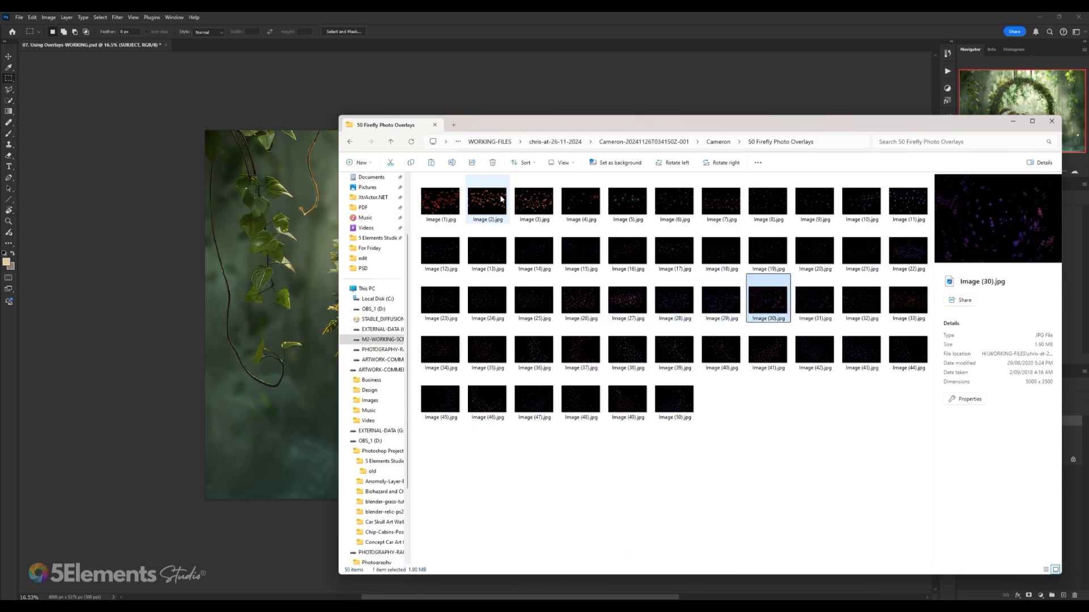
key("Left")
key("Right")
key("Right")
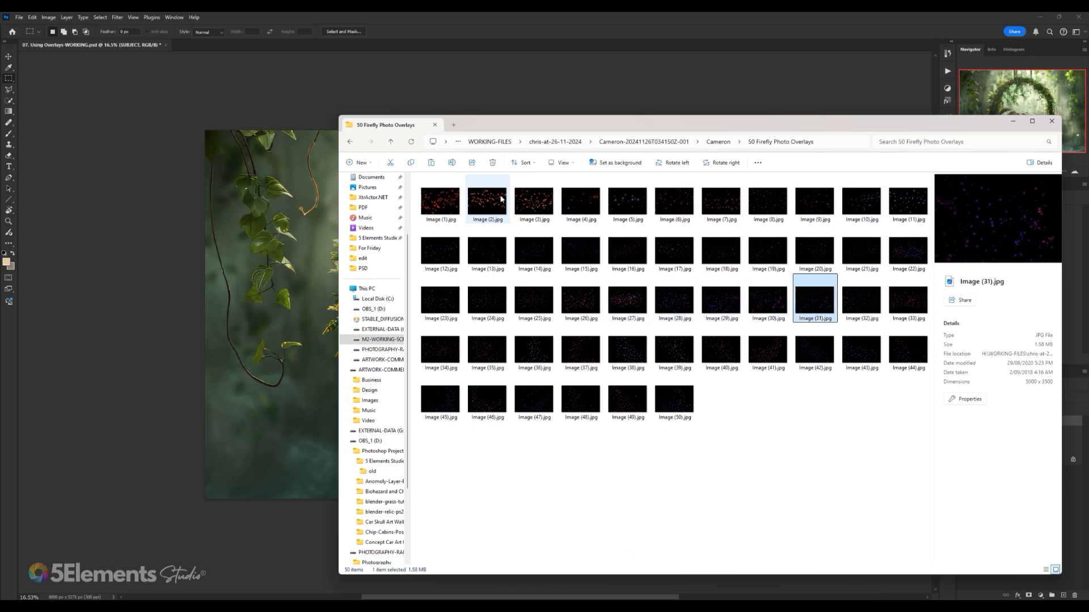
key("Left")
key("Left")
key("Right")
key("Right")
key("Right")
key("Right")
key("Left")
key("Left")
key("Left")
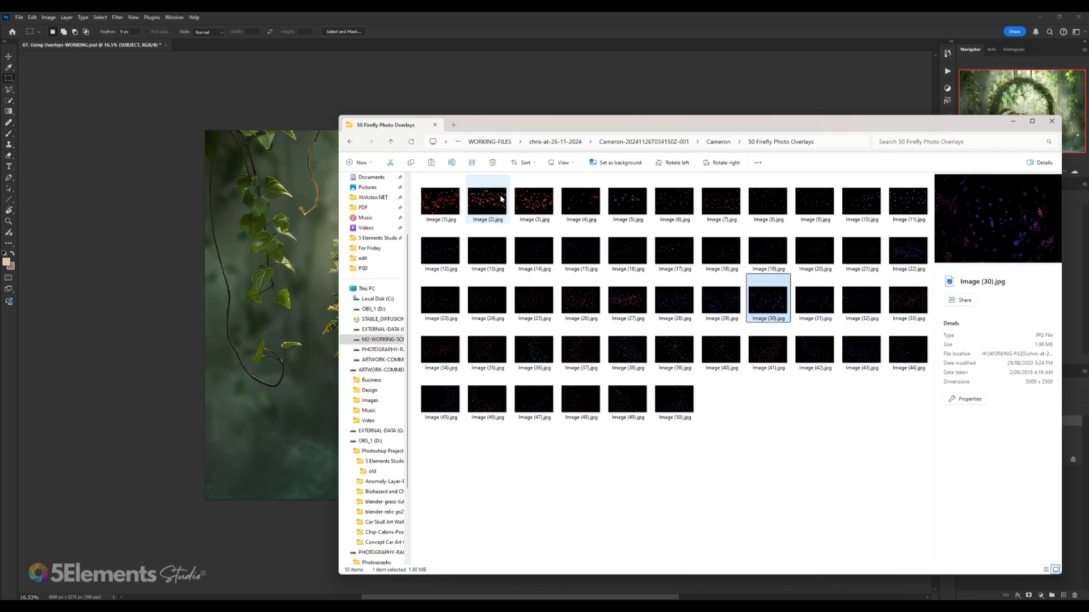
key("Left")
key("Left")
key("Right")
key("Right")
key("Left")
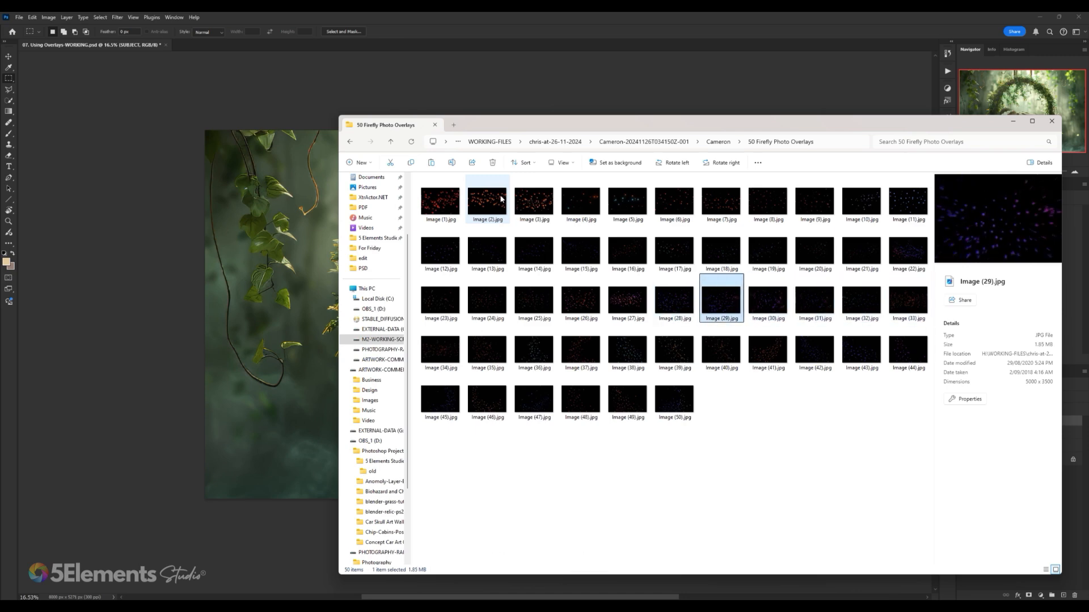
key("Down")
key("Up")
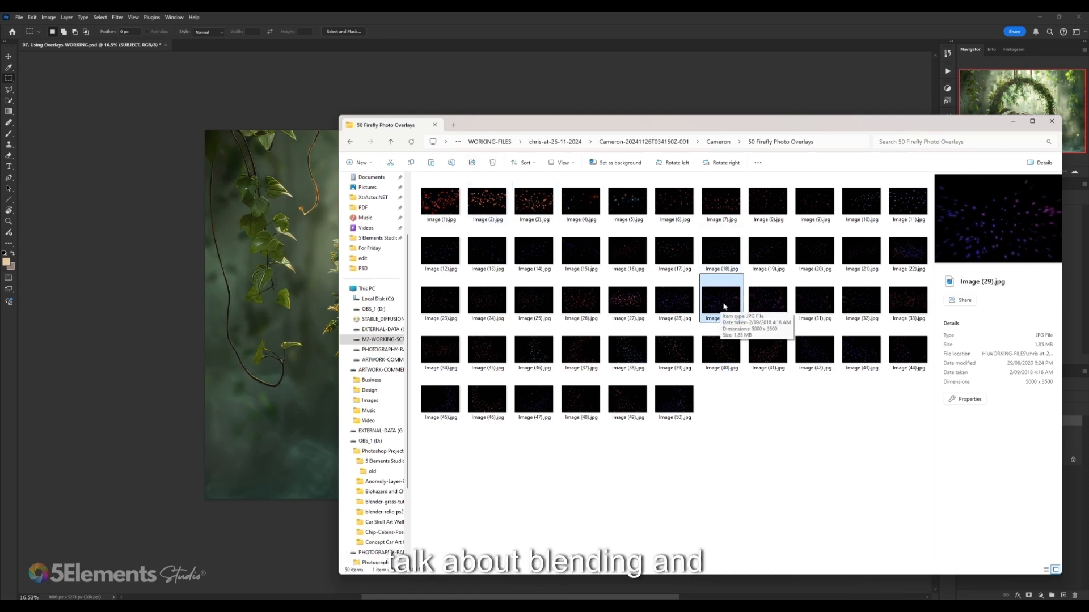
- Look at Image (30).jpg and Image (2).jpg, and preview the overlays from Image (4).jpg to Image (15).jpg
left_click_drag(724, 305, 717, 305)
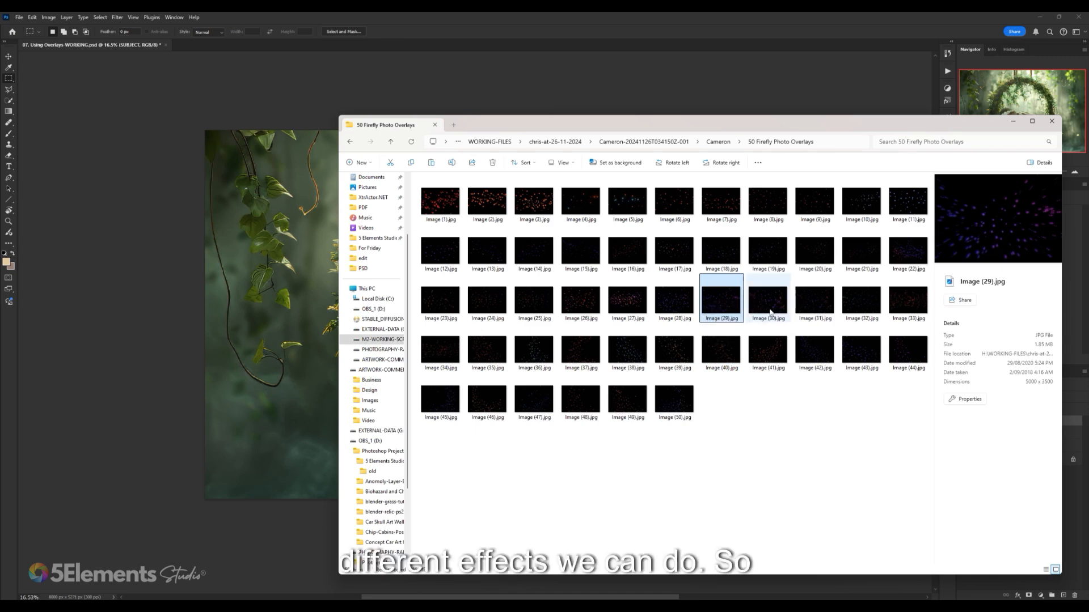
left_click(769, 309)
left_click(489, 205)
left_click(565, 216)
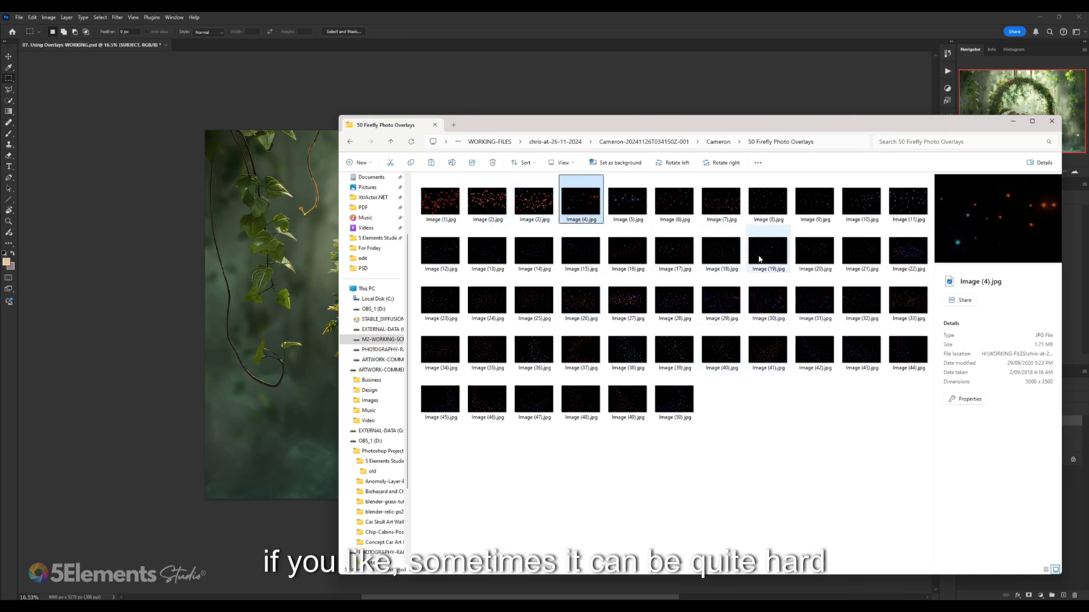
key("Right")
key("Right")
key("Right")
key("Right")
key("Right")
key("Right")
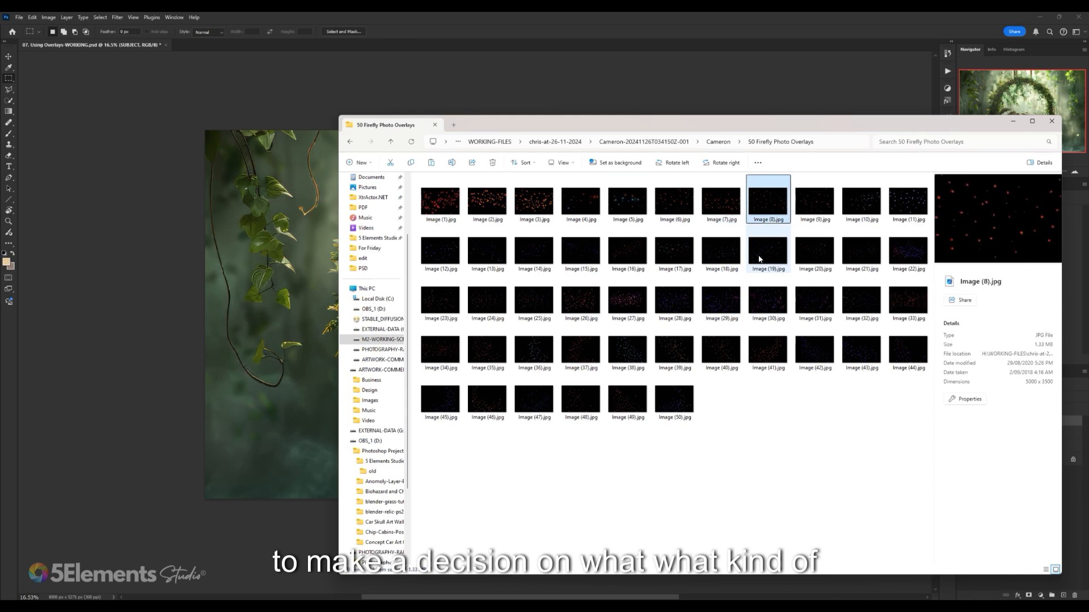
key("Right")
key("Right")
key("Right")
key("Right")
key("Right")
key("Right")
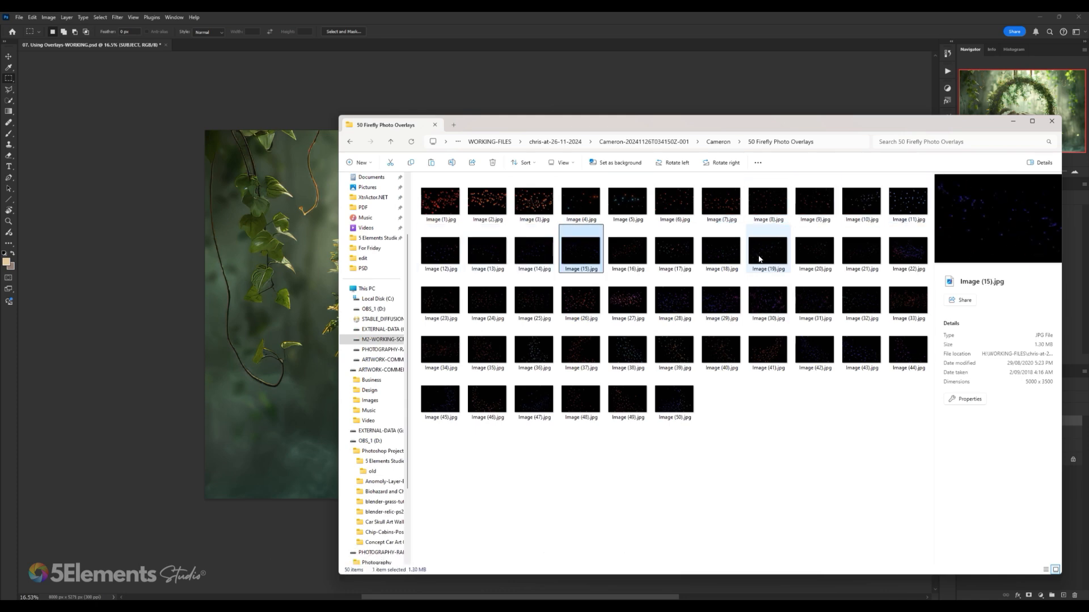
- Place Image (29).jpg from the overlays folder into the forest composite in Photoshop, above the SUBJECT group
key("Down")
key("Right")
key("Right")
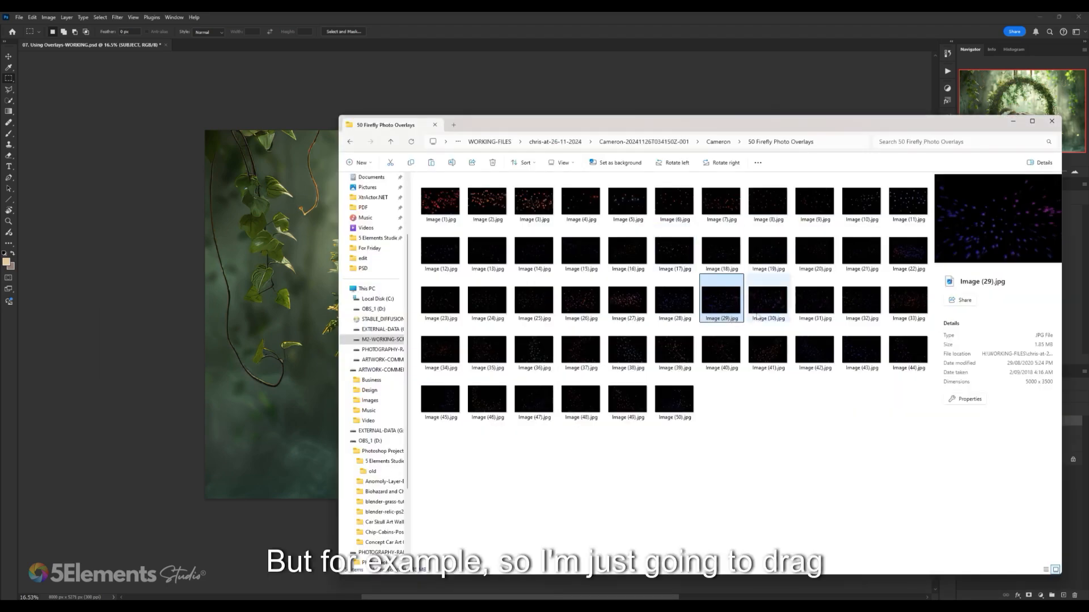
left_click_drag(728, 308, 227, 334)
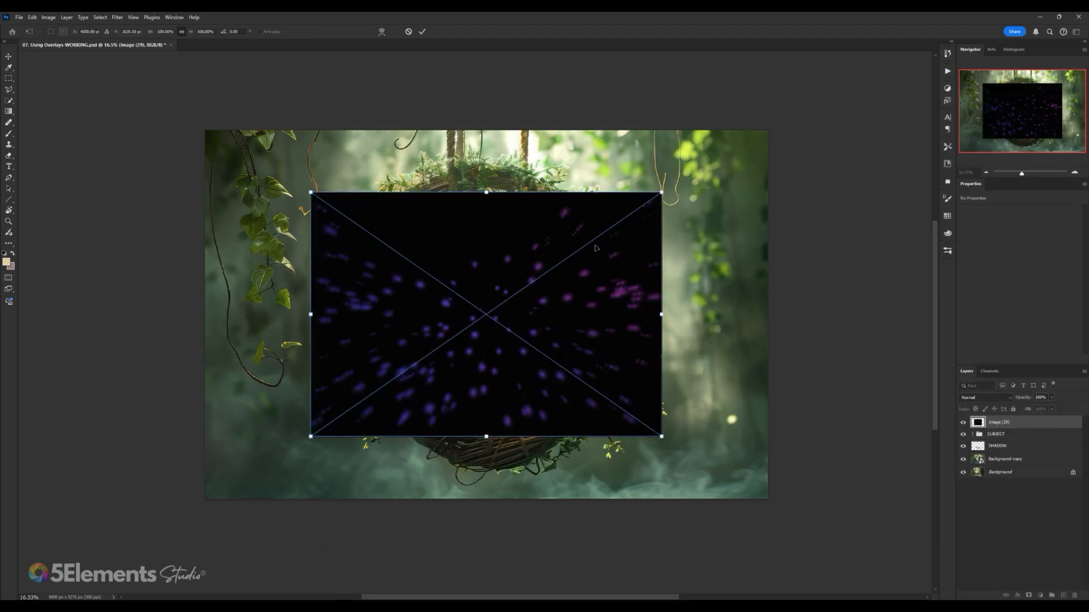
key("alt+Tab")
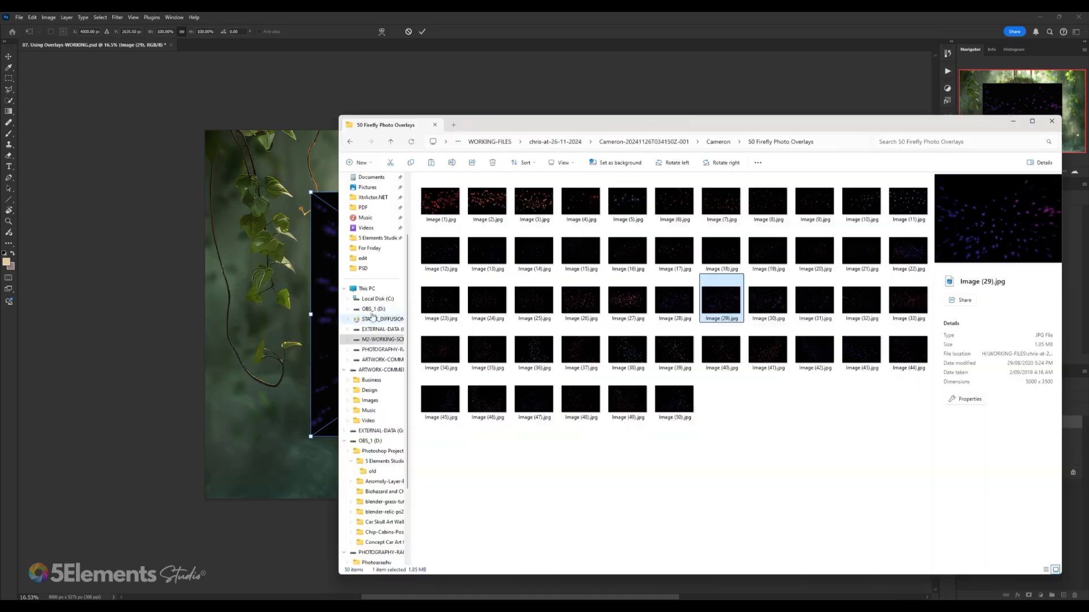
key("alt+Tab")
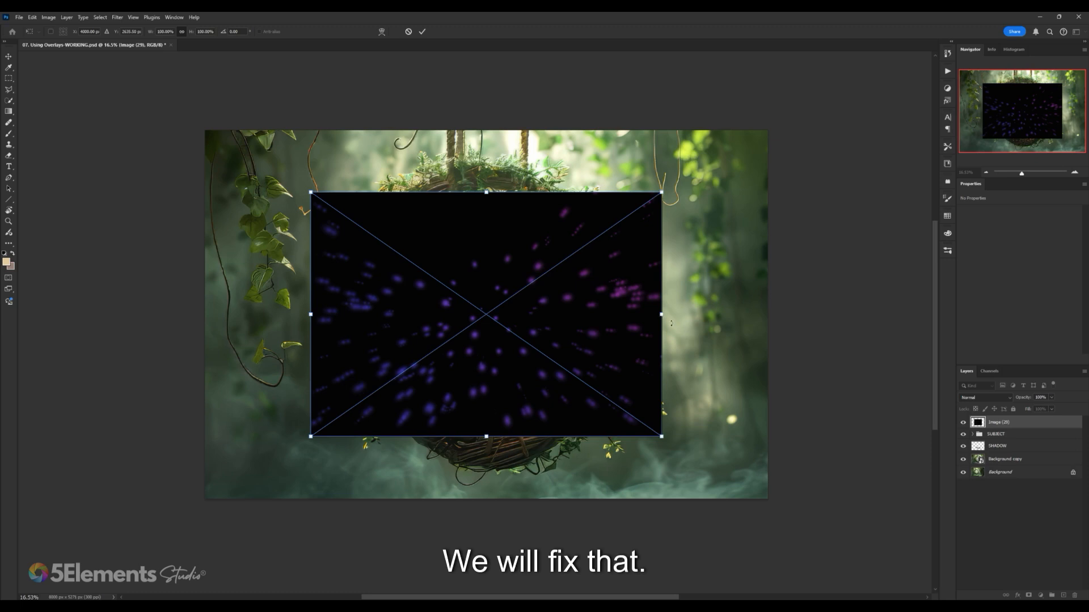
- Scale the placed firefly overlay proportionally to 160% so it covers the full canvas, and commit the transform
left_click_drag(662, 315, 768, 296)
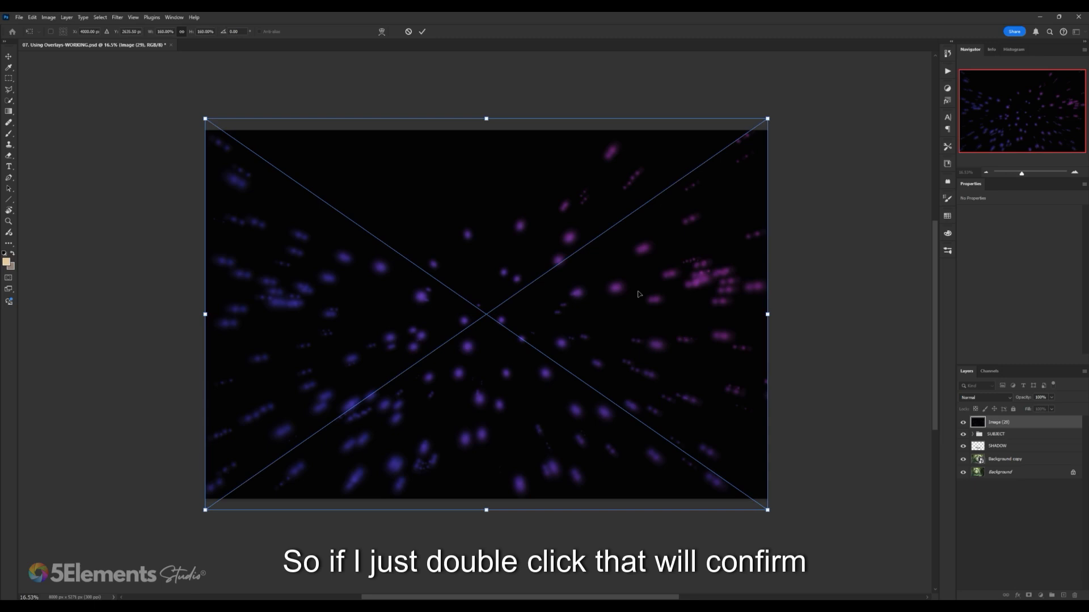
double_click(638, 293)
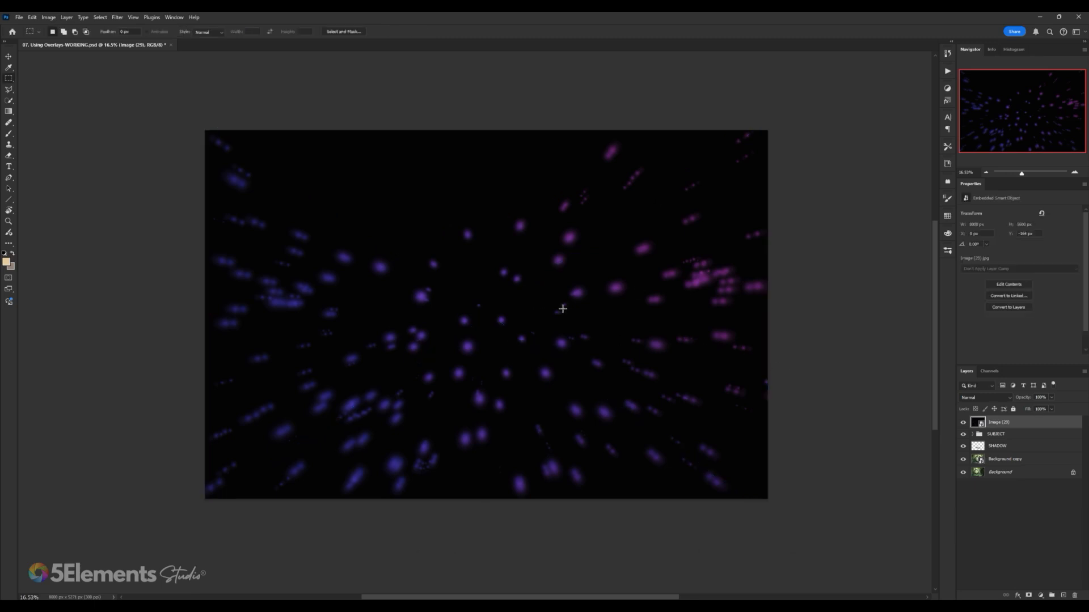
scroll(499, 296, "up", 1)
scroll(546, 306, "down", 1)
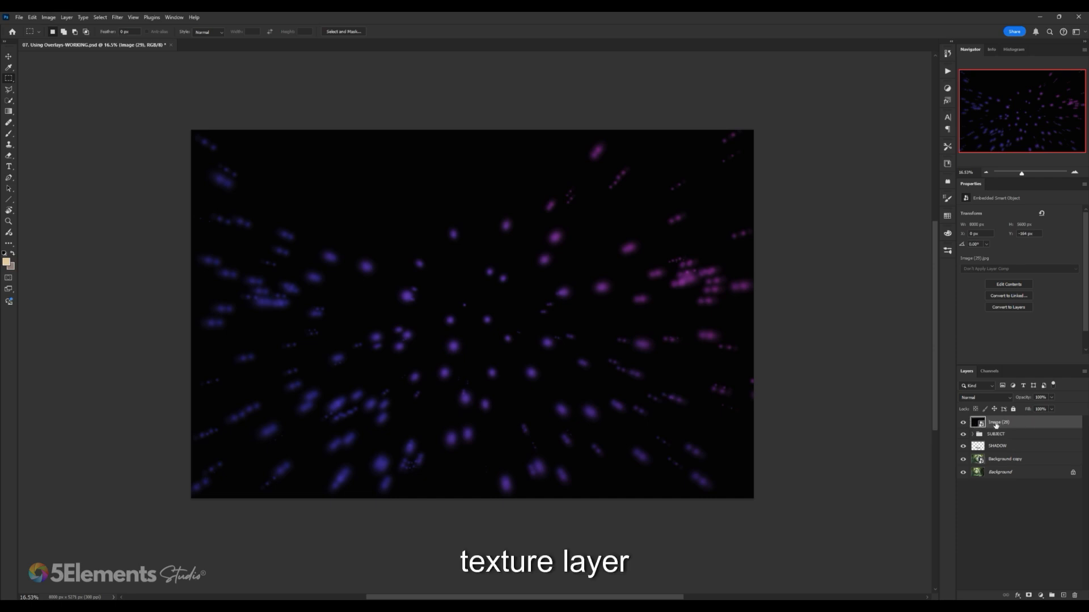
- Set the firefly overlay layer's blending mode to Screen and review it over the composite
left_click(986, 398)
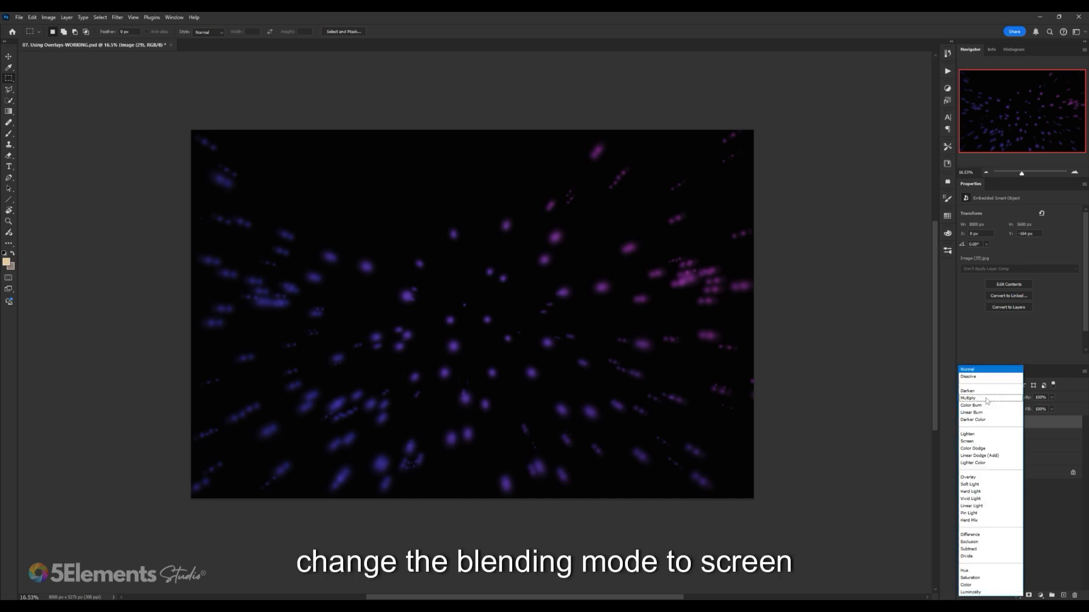
left_click(982, 445)
scroll(526, 396, "up", 1)
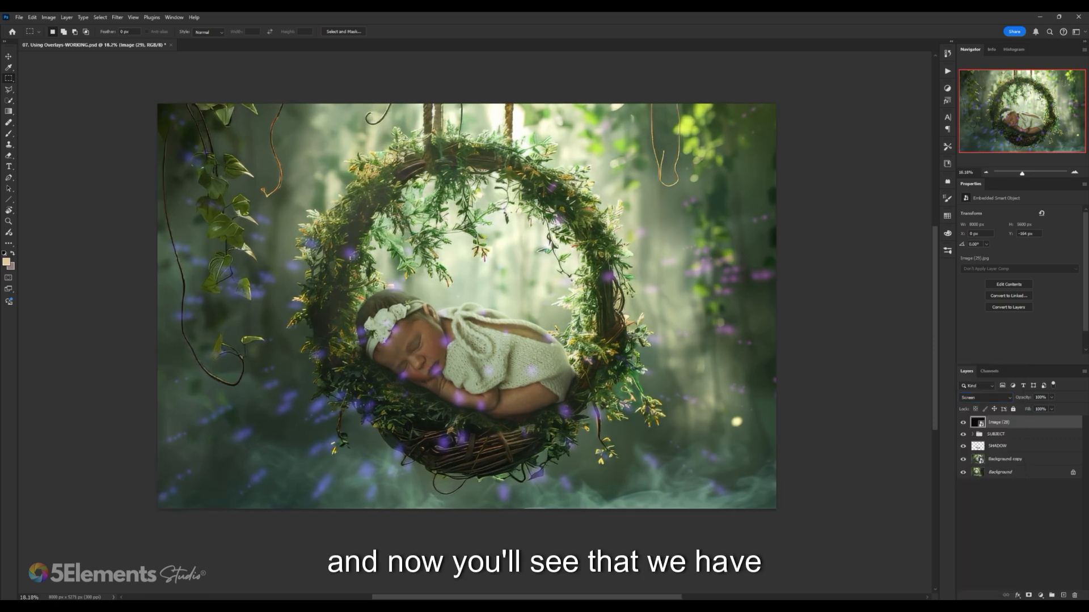
scroll(569, 366, "down", 2)
scroll(665, 312, "up", 1)
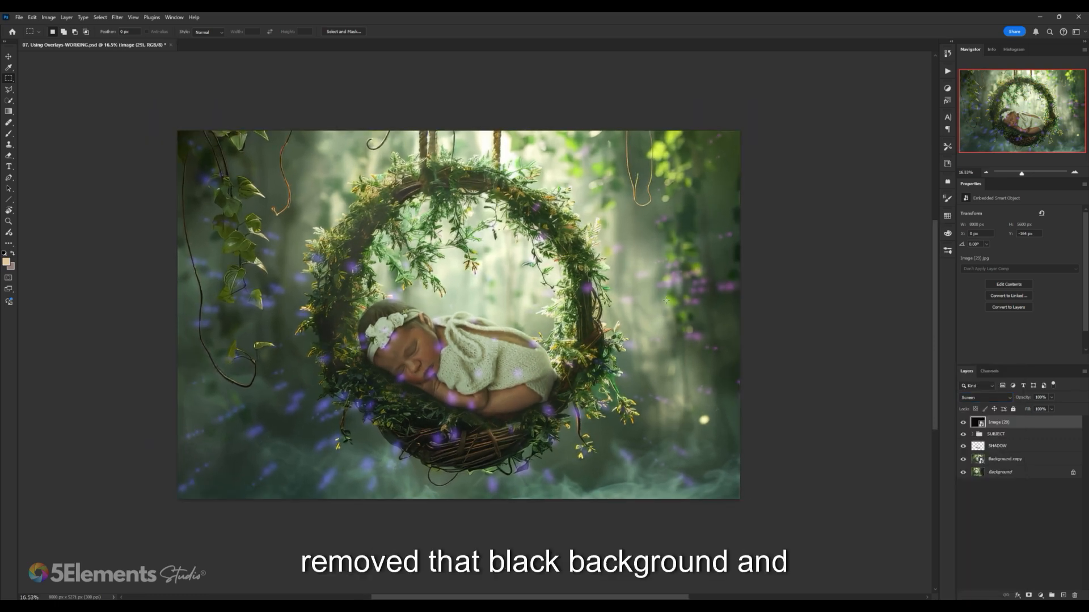
scroll(465, 331, "up", 1)
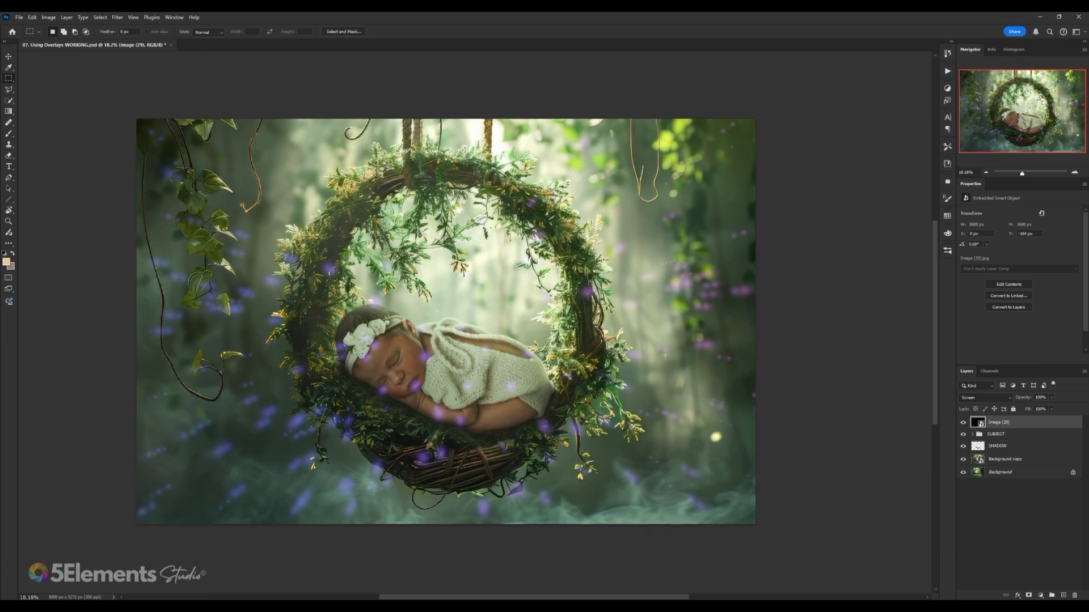
- Compare the composite with and without the firefly overlay by repeatedly hiding and showing the Image (29) layer
left_click(963, 423)
left_click(964, 424)
left_click(964, 424)
left_click(963, 424)
left_click(964, 423)
left_click(963, 423)
left_click(964, 424)
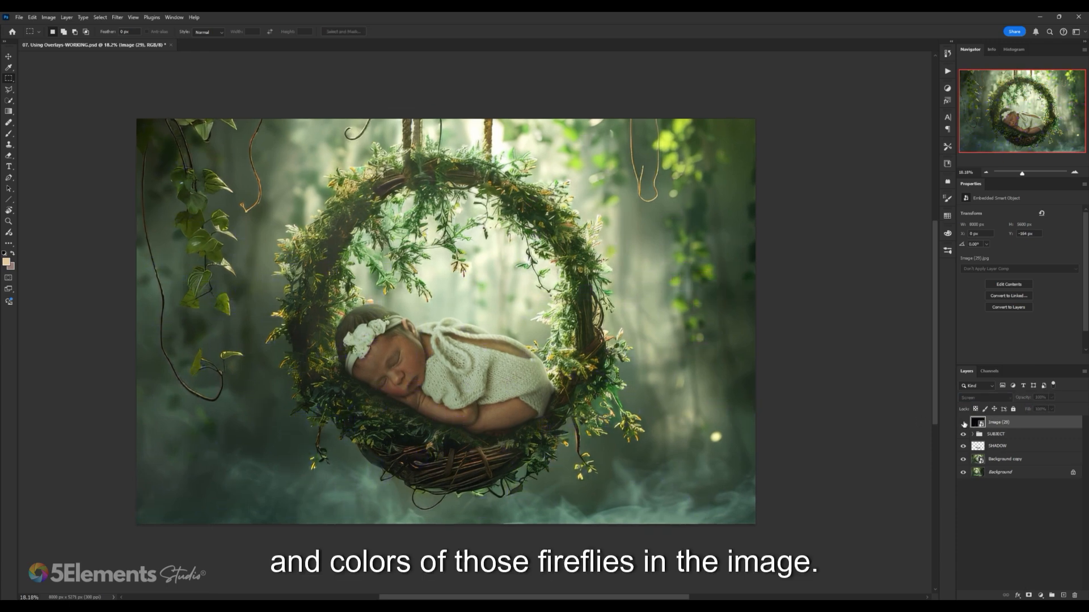
left_click(964, 424)
left_click(963, 423)
left_click(964, 424)
left_click(964, 424)
left_click(964, 424)
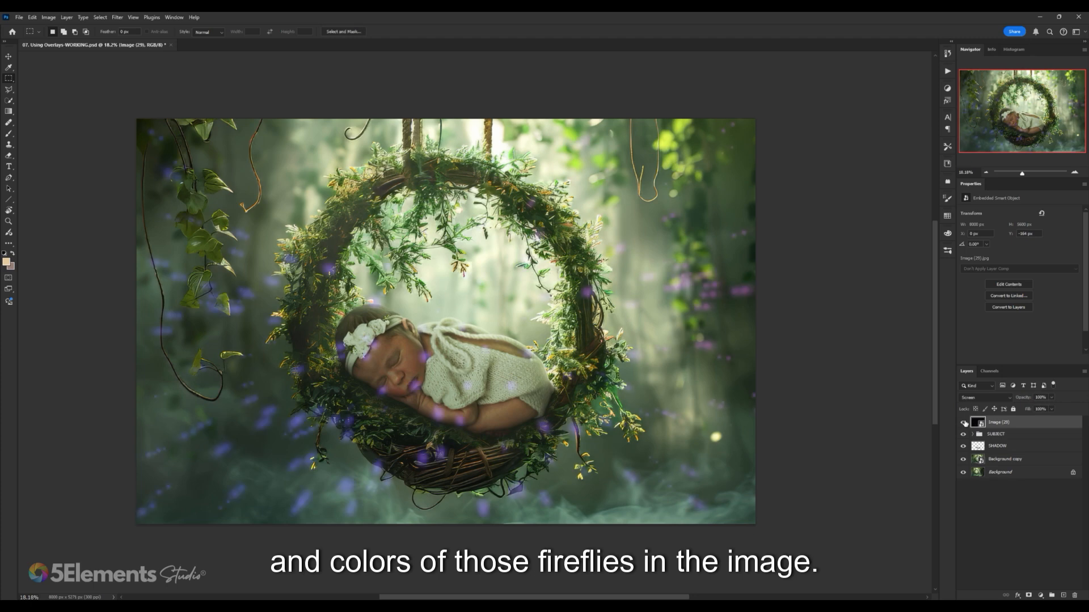
left_click(963, 424)
left_click(963, 424)
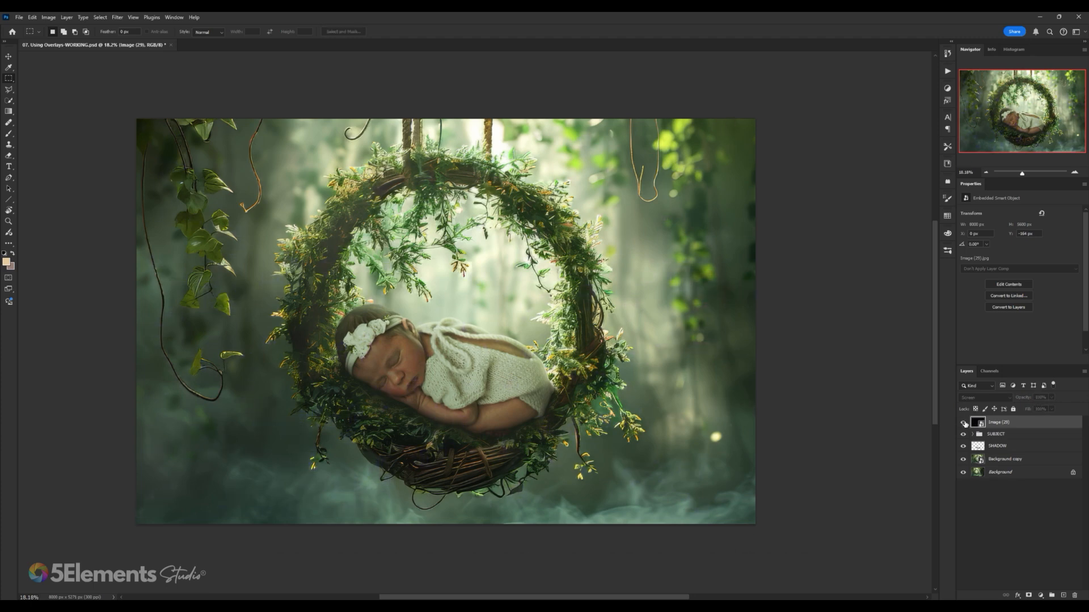
- Show the Image (29) firefly overlay again and examine the colors of its particles across the composite
left_click(963, 424)
scroll(587, 315, "down", 2)
left_click_drag(587, 316, 576, 313)
scroll(576, 313, "up", 1)
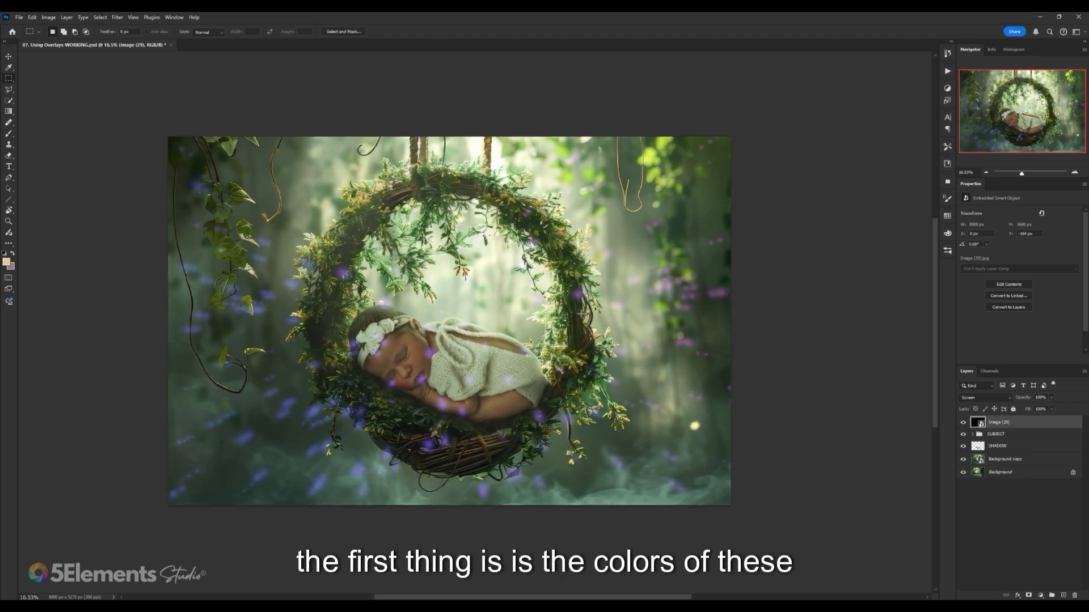
scroll(576, 313, "up", 1)
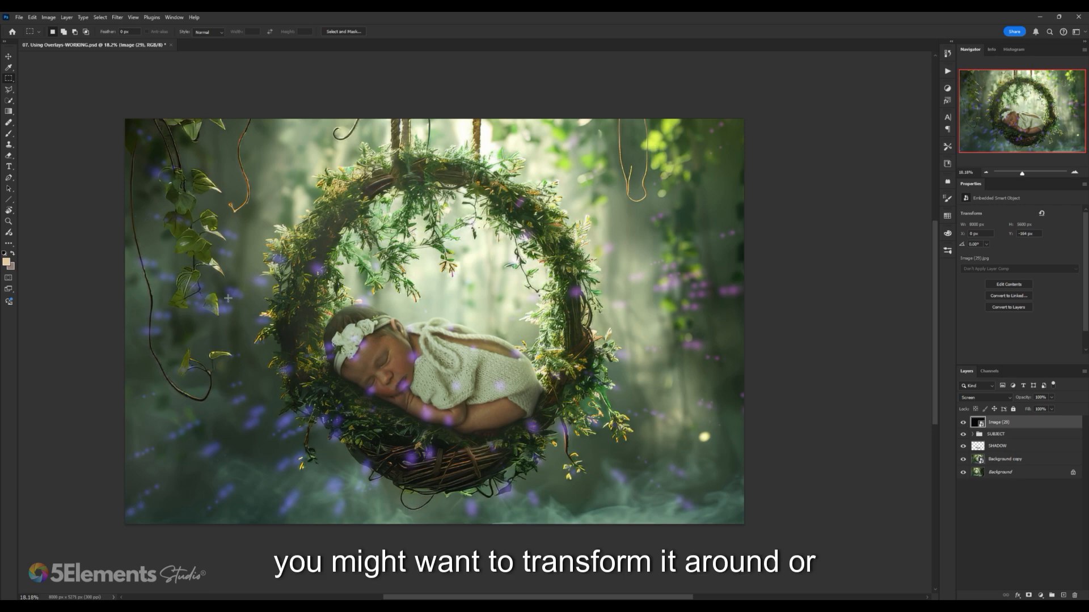
scroll(474, 385, "down", 1)
scroll(474, 385, "up", 1)
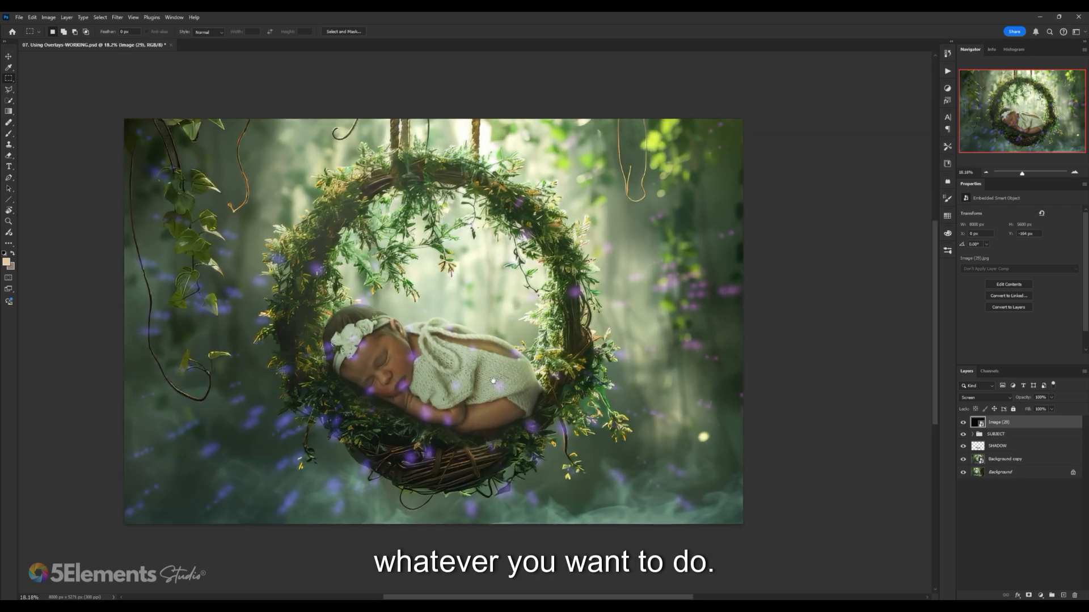
left_click_drag(519, 375, 527, 379)
scroll(527, 379, "down", 2)
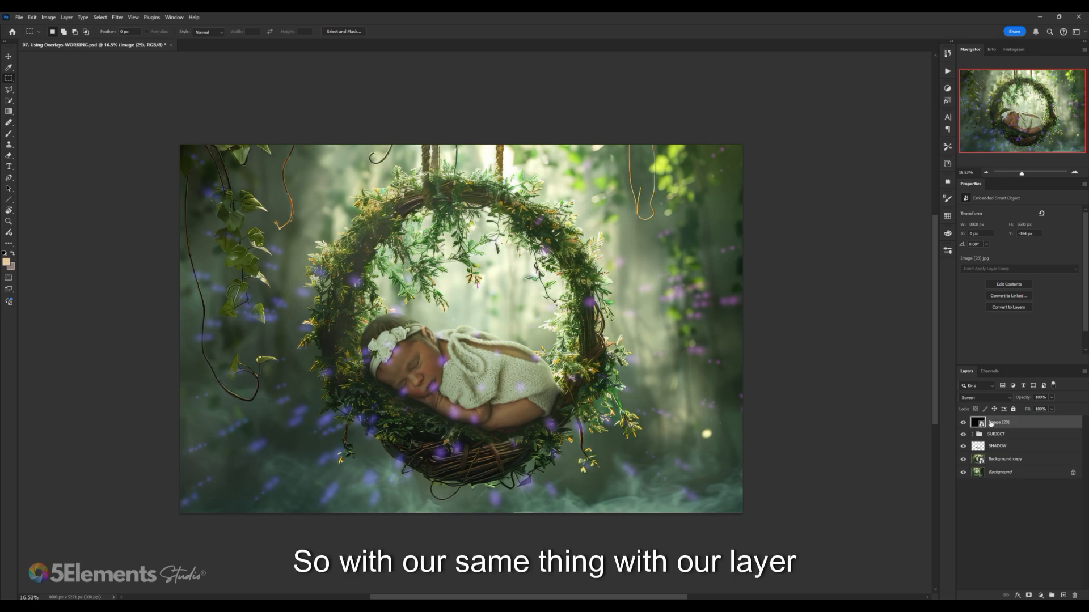
- Add a Hue/Saturation adjustment with Colorize to the Image (29) layer, setting hue to 57 and saturation to 22
left_click(48, 17)
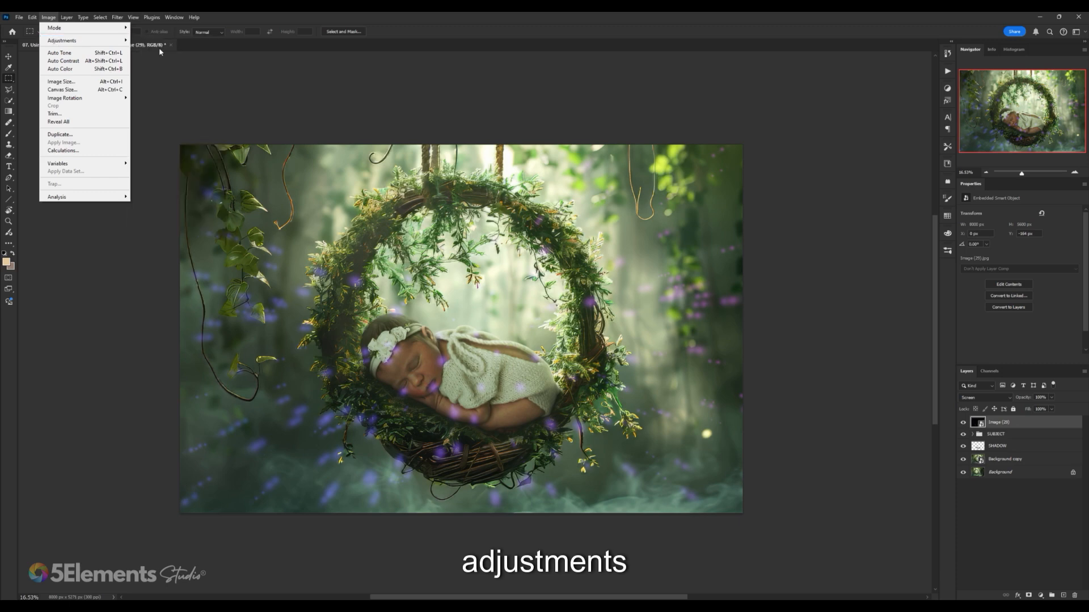
mouse_move(70, 43)
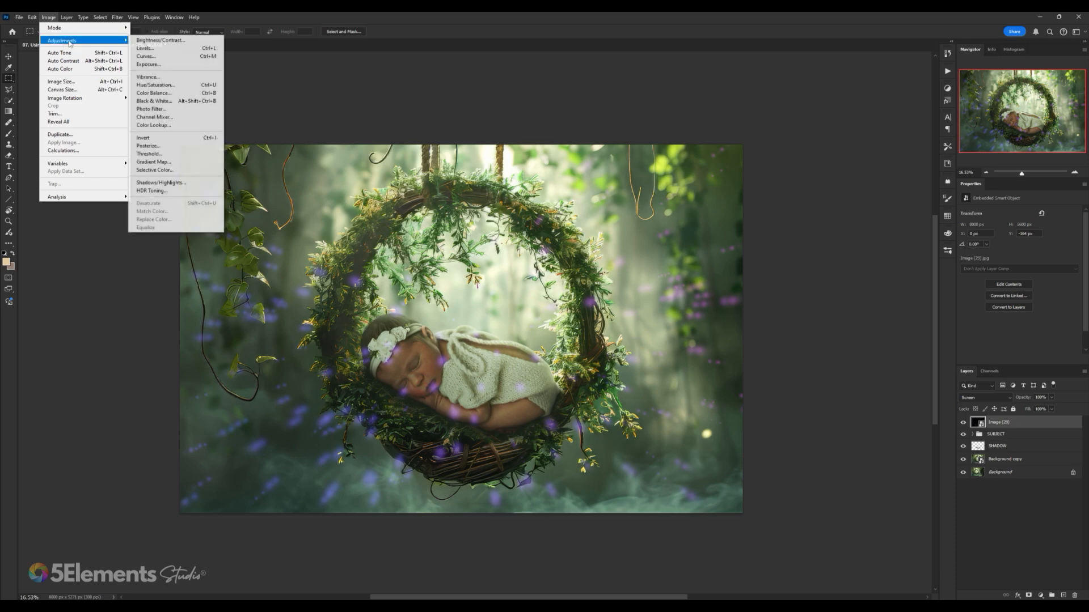
left_click(162, 86)
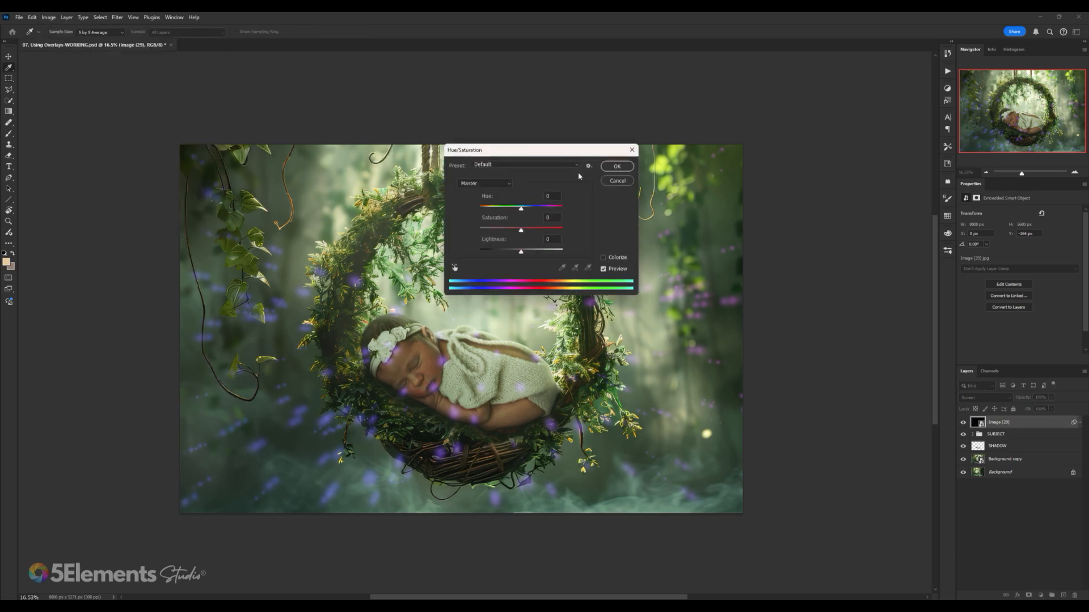
left_click_drag(522, 154, 741, 168)
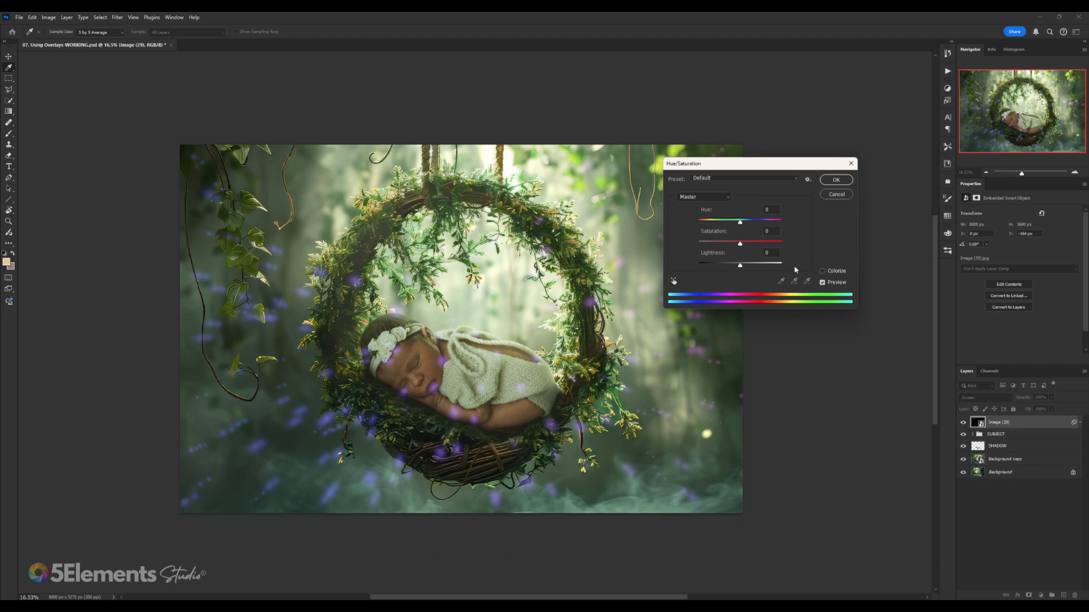
left_click(823, 272)
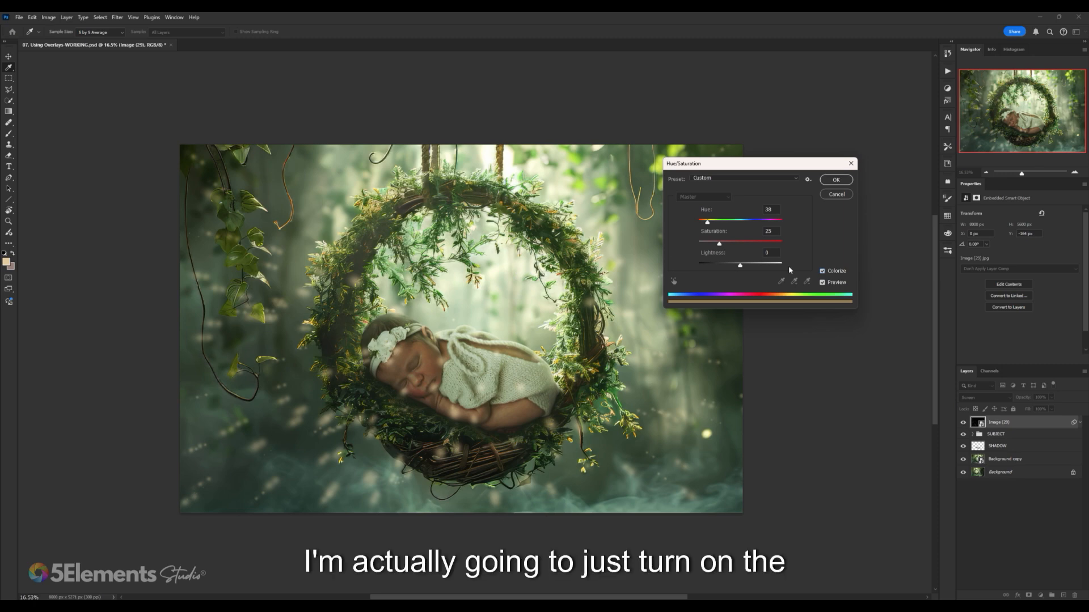
mouse_move(720, 244)
left_mouse_down()
mouse_move(735, 246)
mouse_move(714, 225)
left_mouse_up()
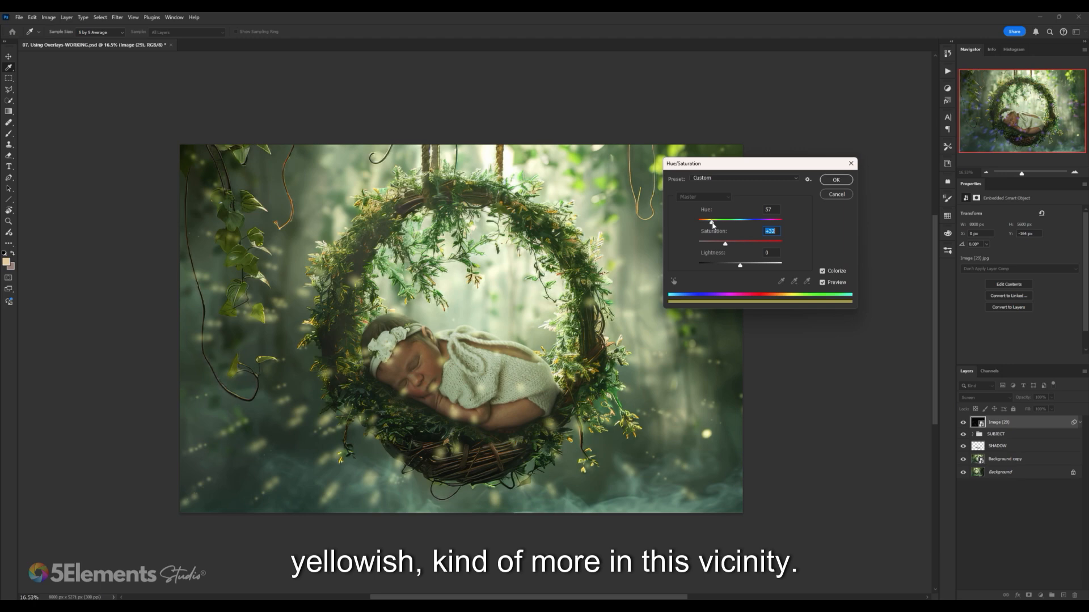
left_click_drag(724, 243, 718, 244)
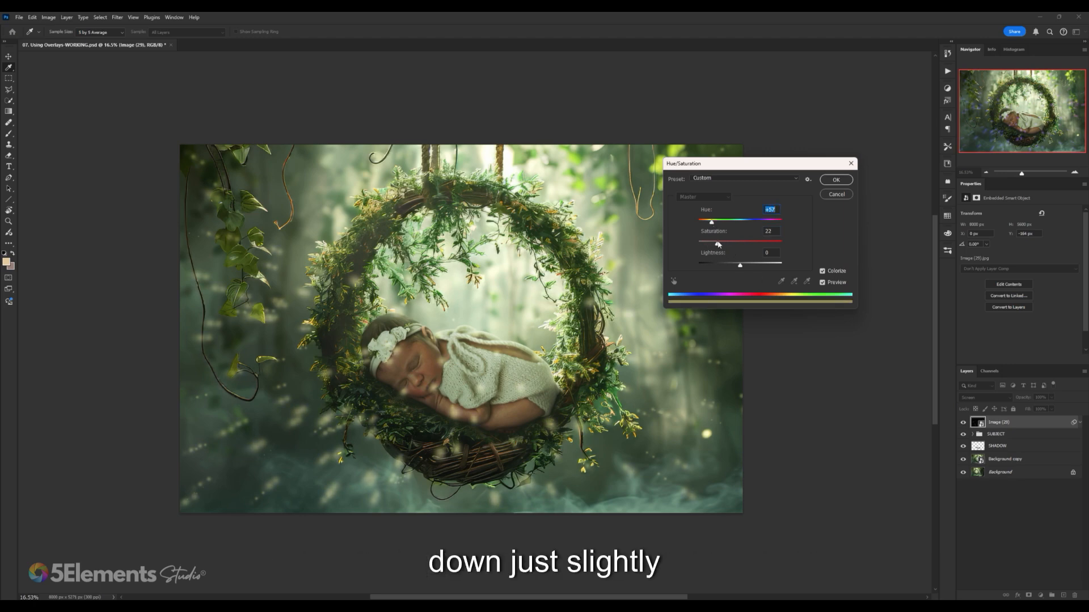
left_click(718, 244)
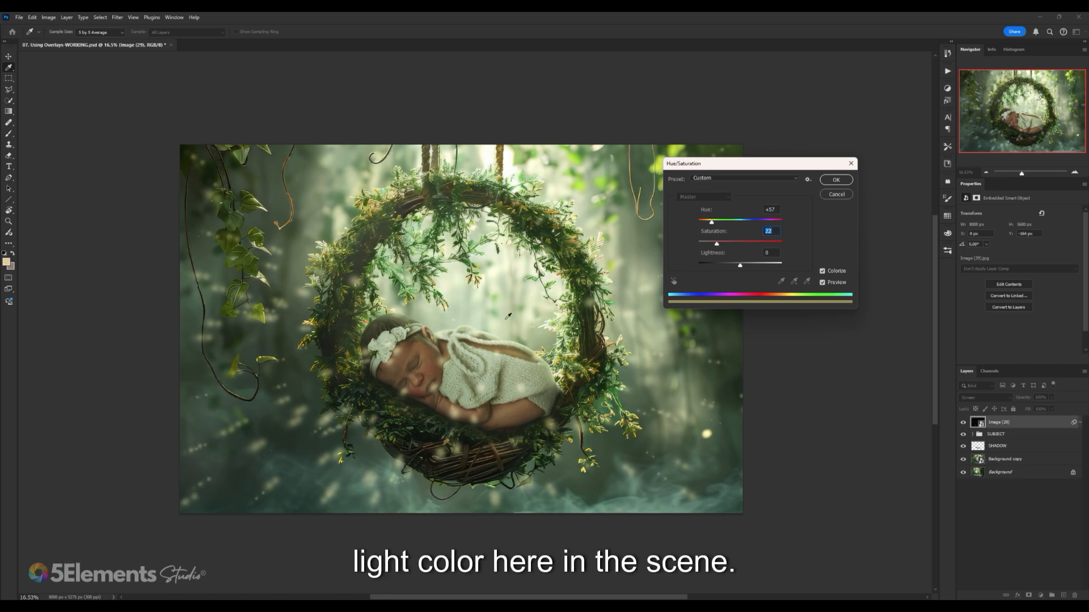
- Try different lightness shifts and toggle Colorize on the firefly overlay, with the Hue/Saturation dialog moved clear of the image
left_click_drag(739, 265, 740, 267)
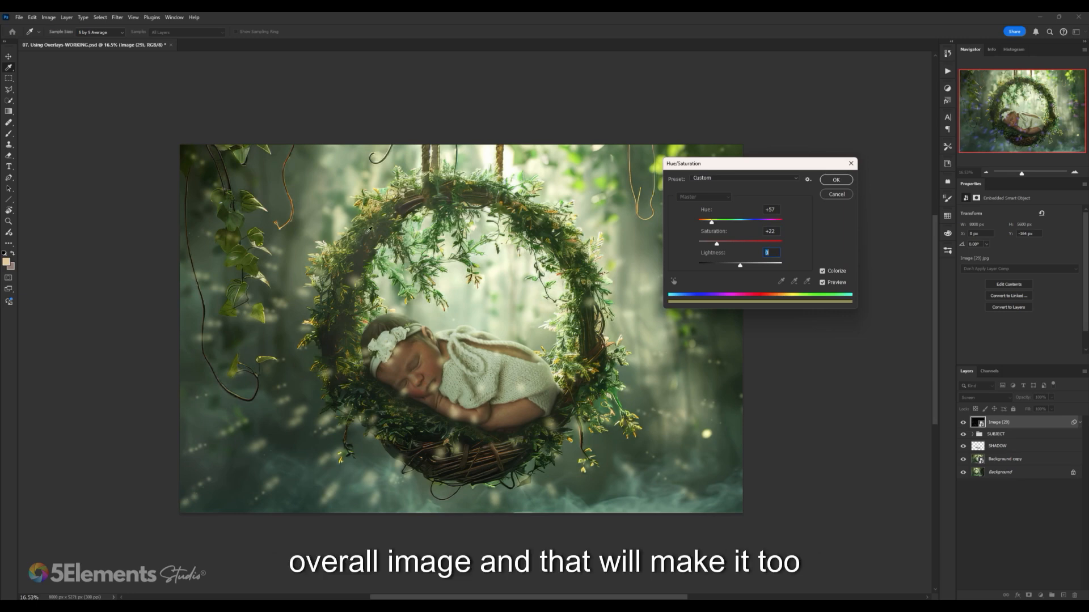
mouse_move(741, 269)
left_mouse_down()
mouse_move(754, 266)
mouse_move(740, 266)
left_mouse_up()
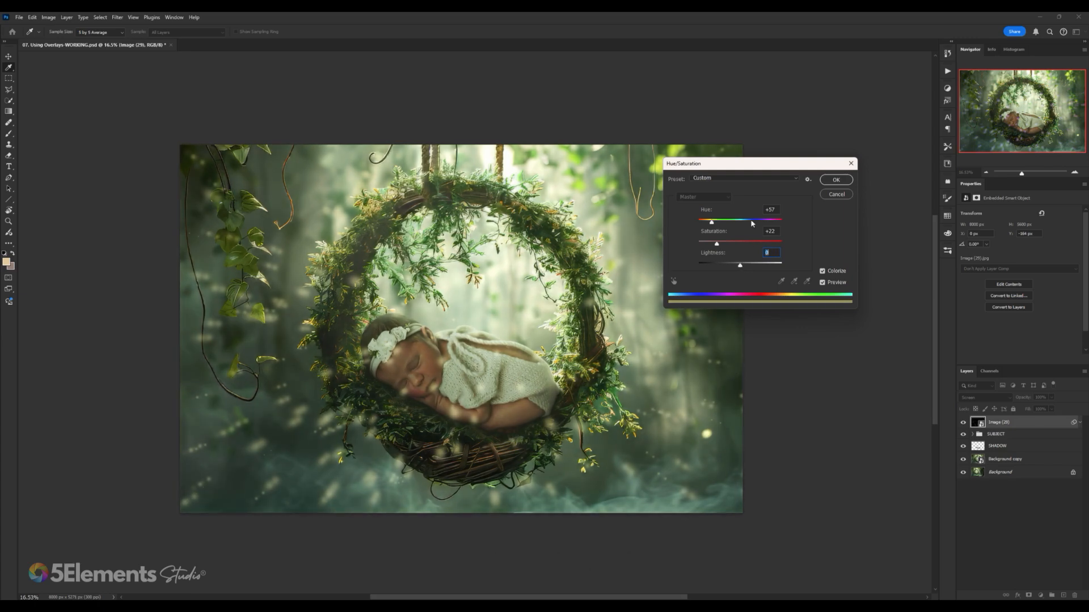
left_click_drag(751, 168, 847, 151)
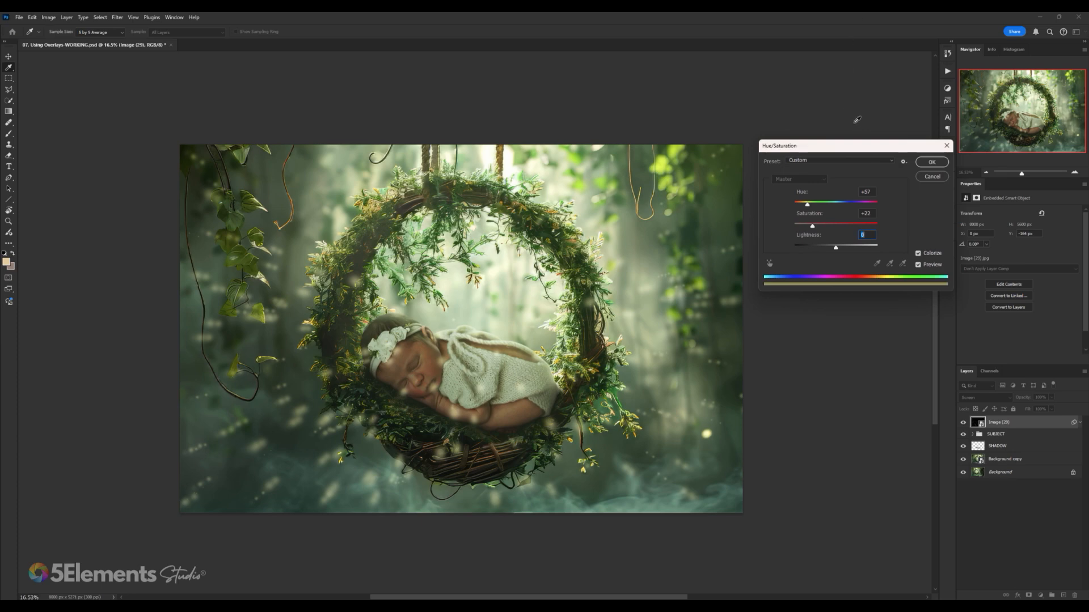
left_click_drag(849, 146, 839, 151)
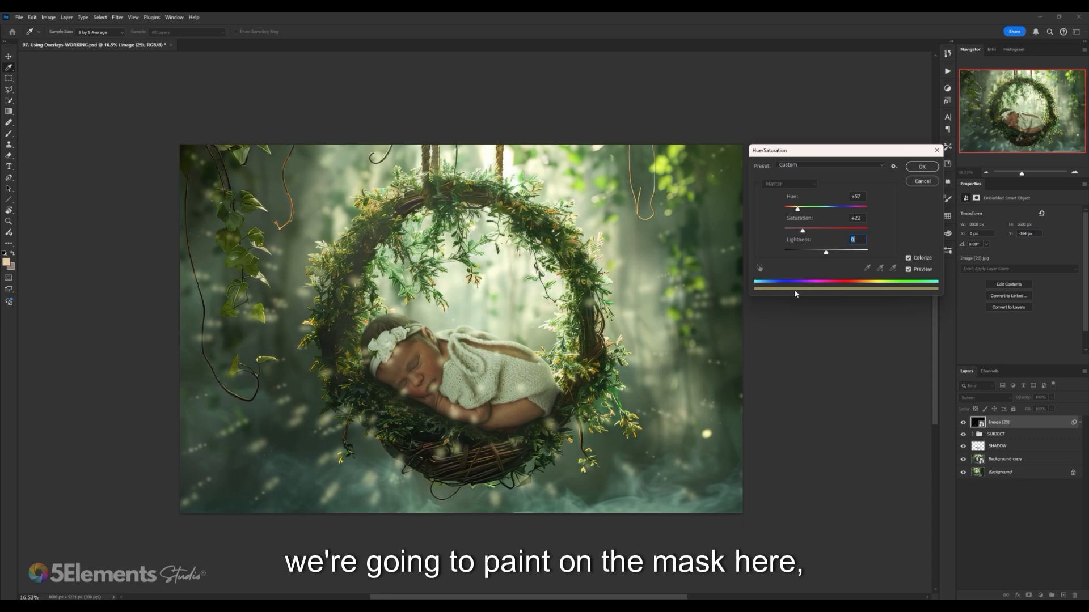
left_click_drag(827, 252, 826, 254)
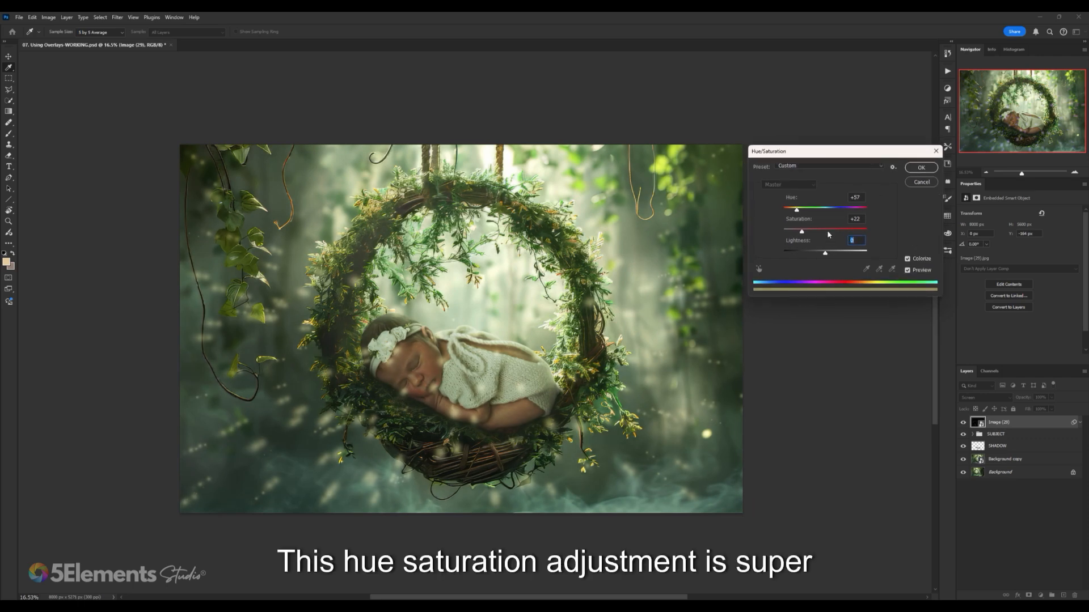
left_click(907, 260)
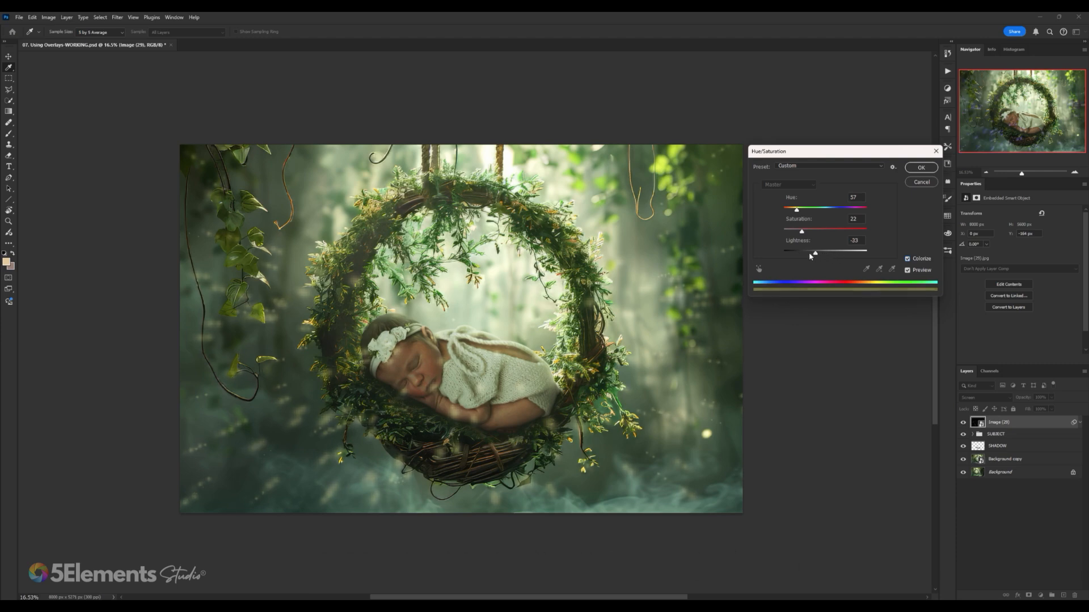
- Set the firefly overlay's lightness to 10 and apply the Hue/Saturation adjustment
mouse_move(826, 253)
left_mouse_down()
mouse_move(843, 248)
mouse_move(831, 255)
left_mouse_up()
double_click(852, 241)
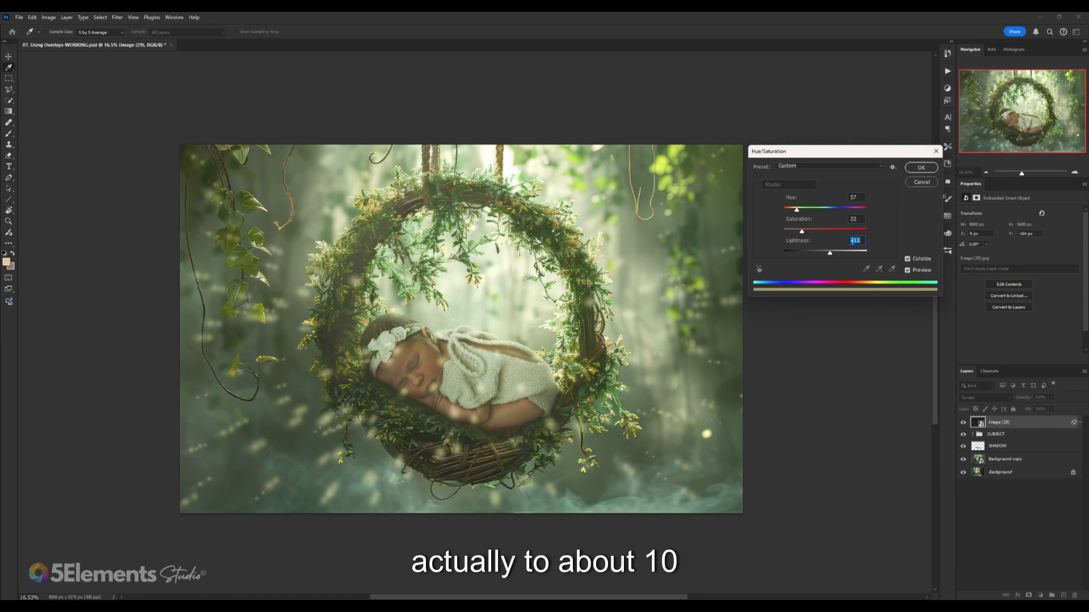
type("10")
key("Return")
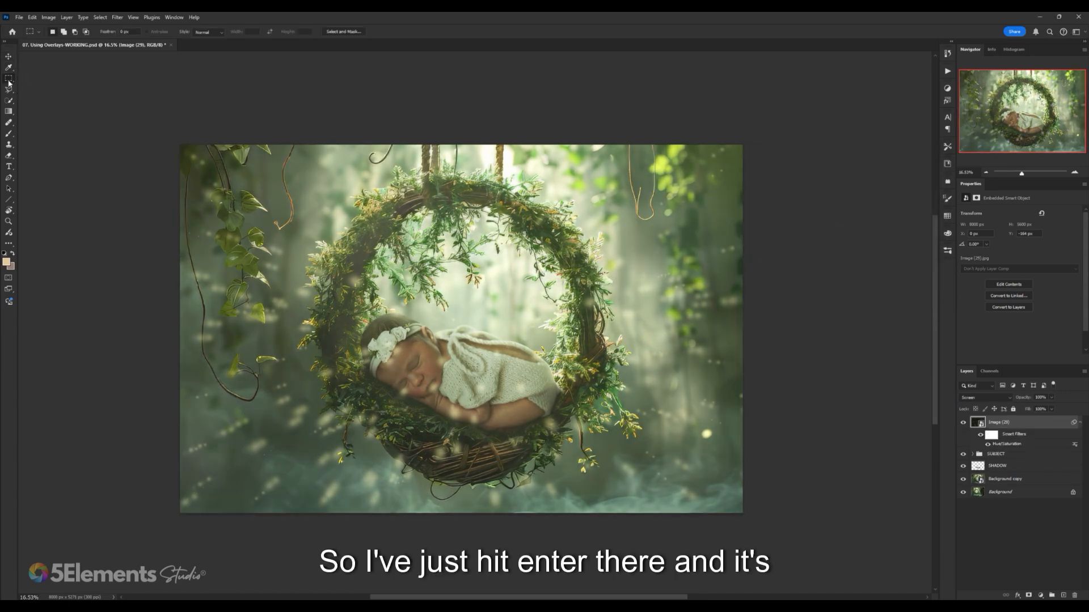
- Collapse and expand the smart filters beneath the Image (29) layer, leaving them expanded
left_click_drag(523, 232, 535, 234)
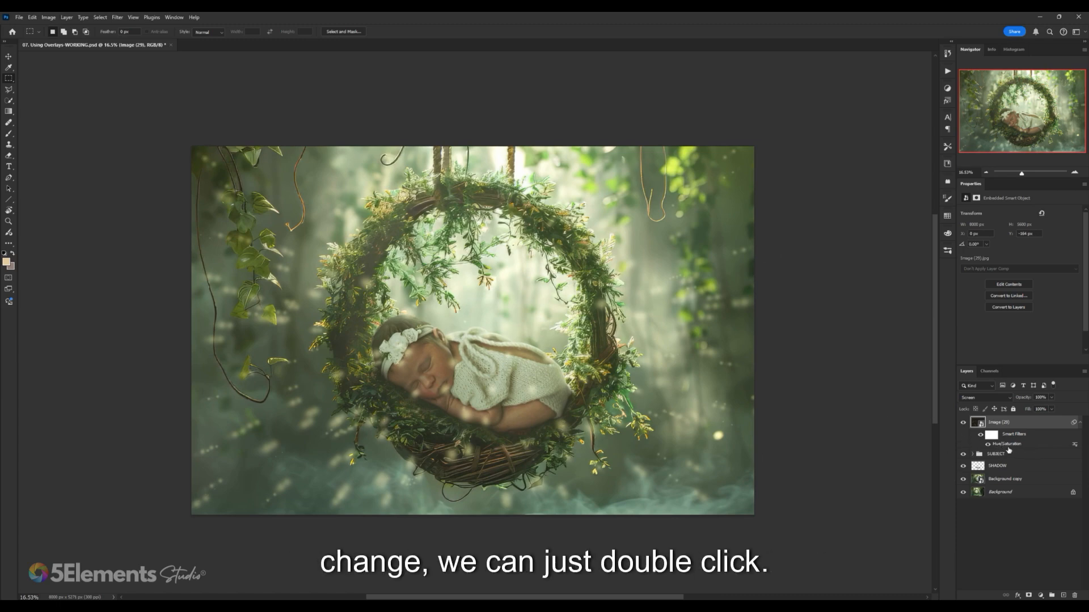
left_click(1077, 423)
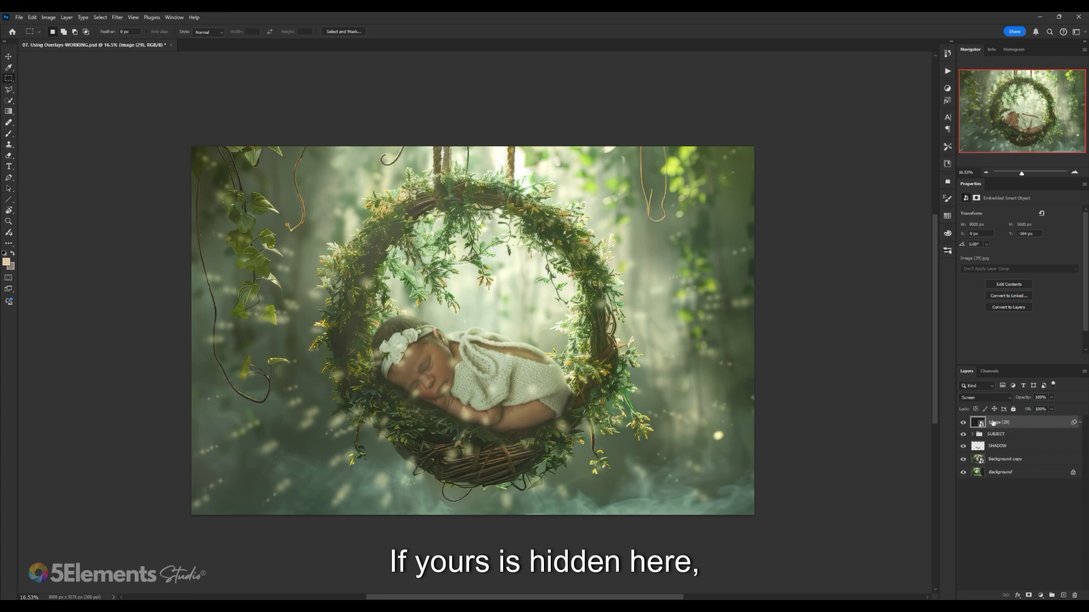
left_click(1079, 424)
left_click(1080, 424)
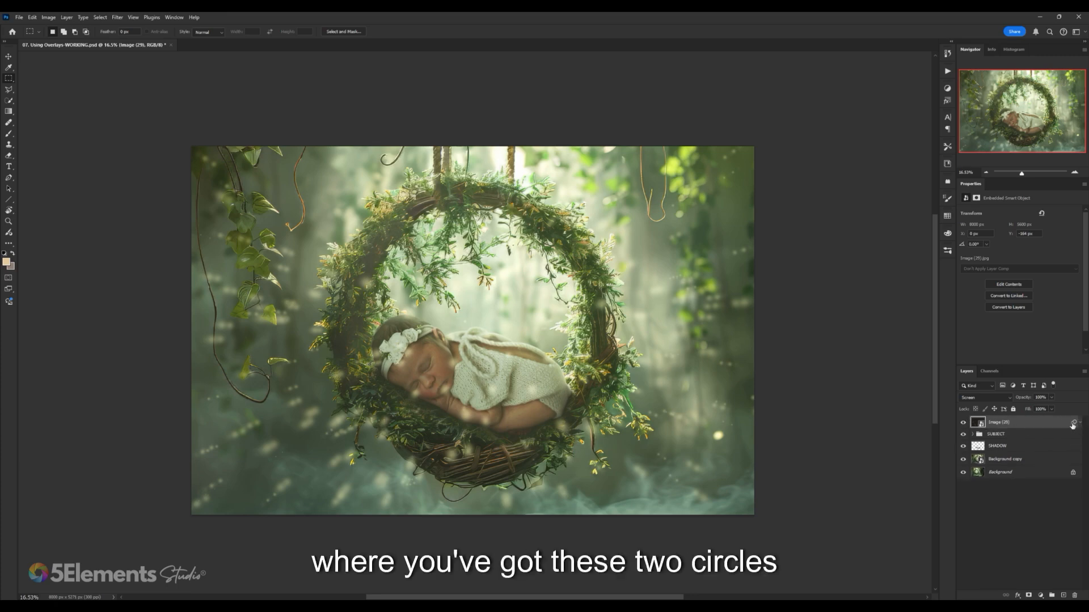
left_click(1077, 423)
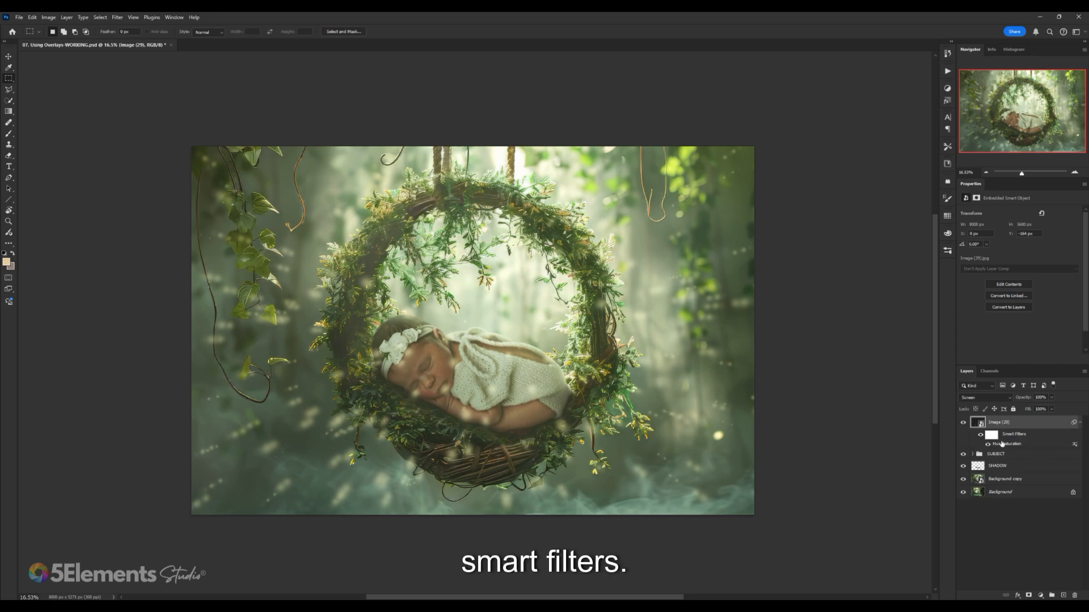
- Reopen the Hue/Saturation smart filter on Image (29) to review its settings, and accept it with lightness at 10
double_click(1001, 445)
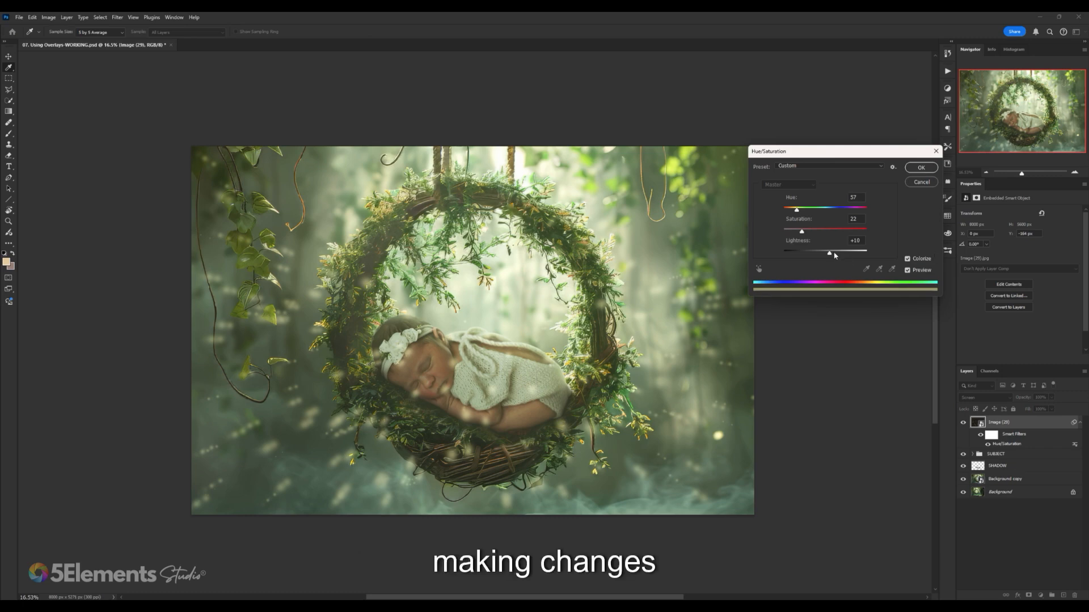
left_click_drag(829, 254, 830, 255)
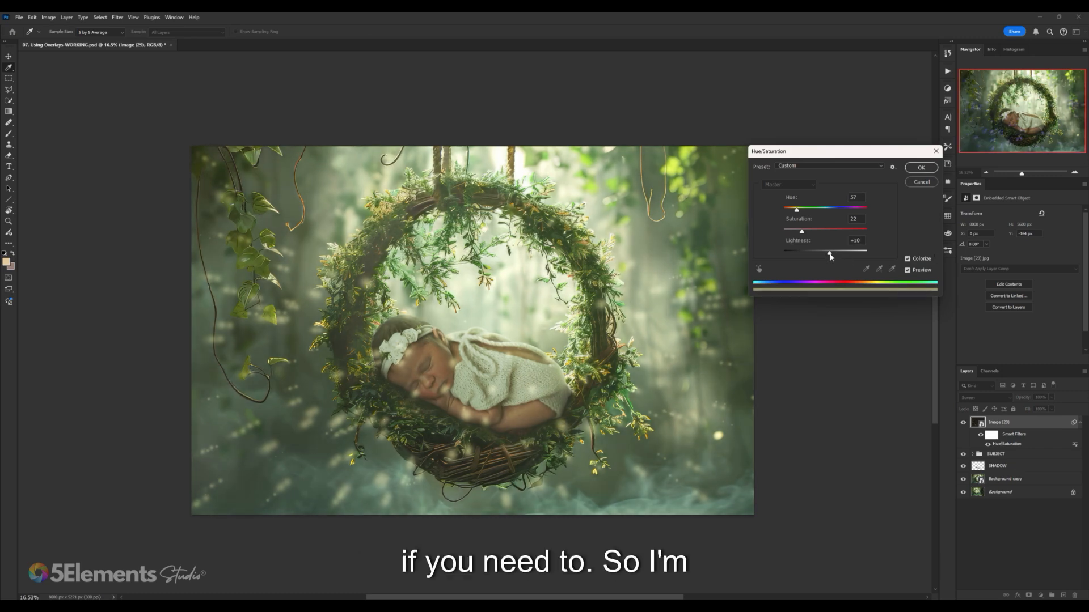
left_click(920, 168)
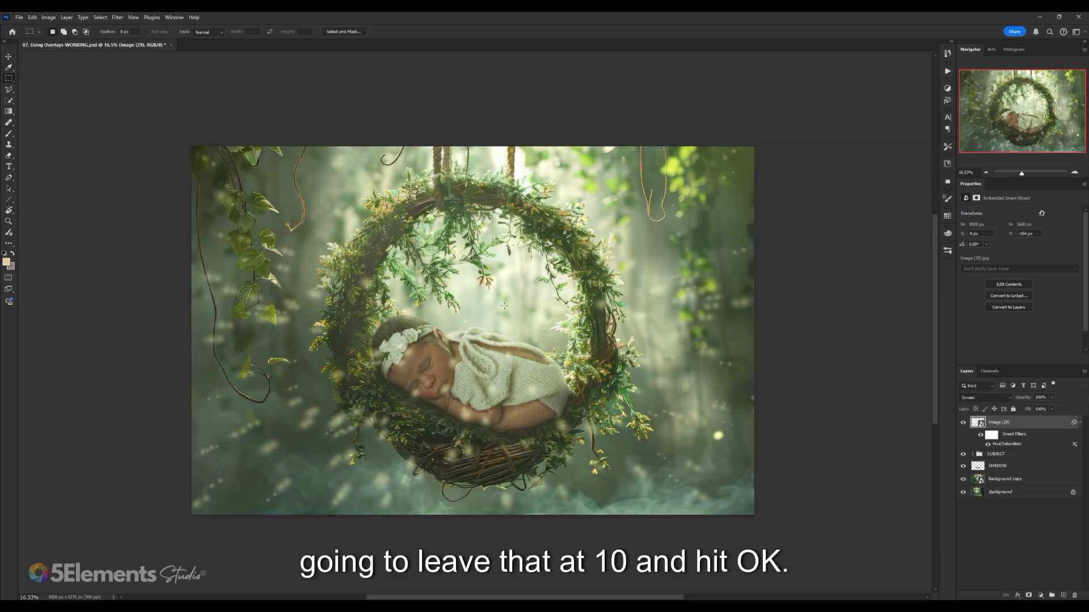
- Add a layer mask to Image (29), invert it to black, and ready the Brush tool with white as the foreground color
key("m")
scroll(516, 329, "down", 1)
scroll(517, 329, "up", 1)
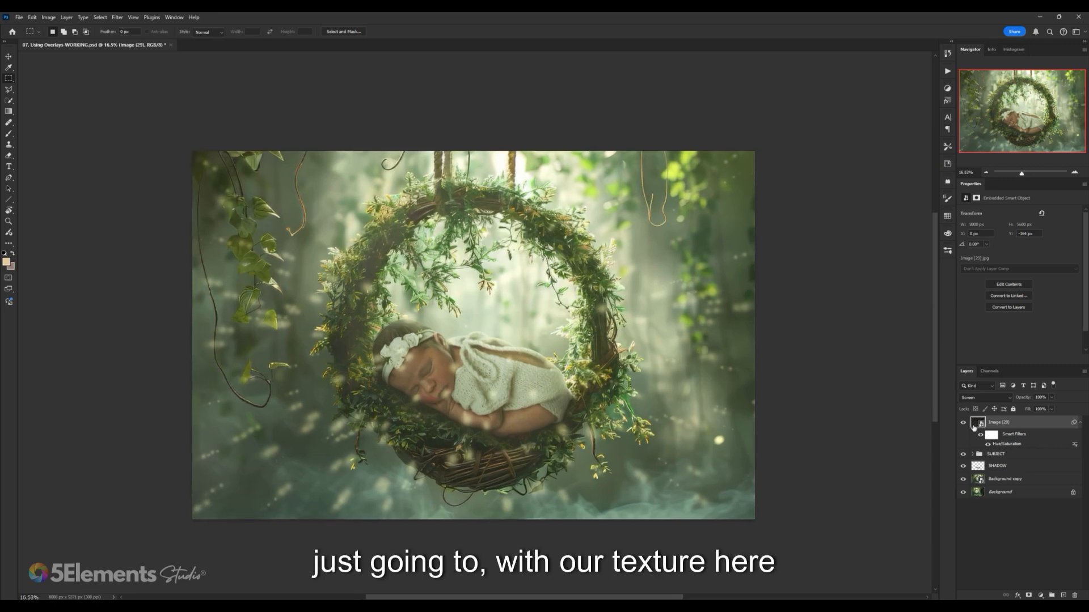
left_click(1028, 596)
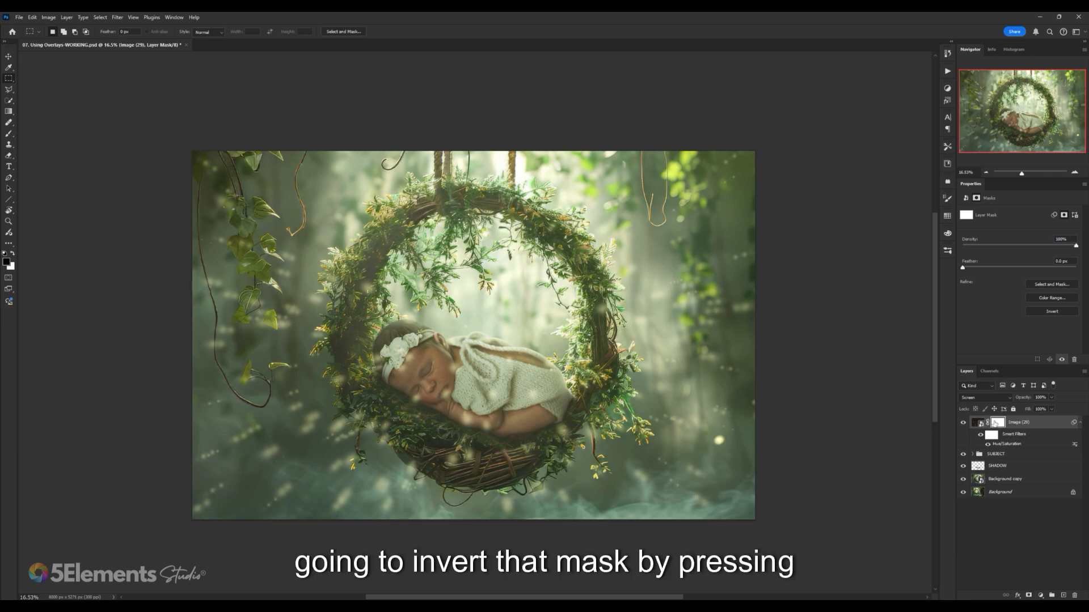
key("ctrl+i")
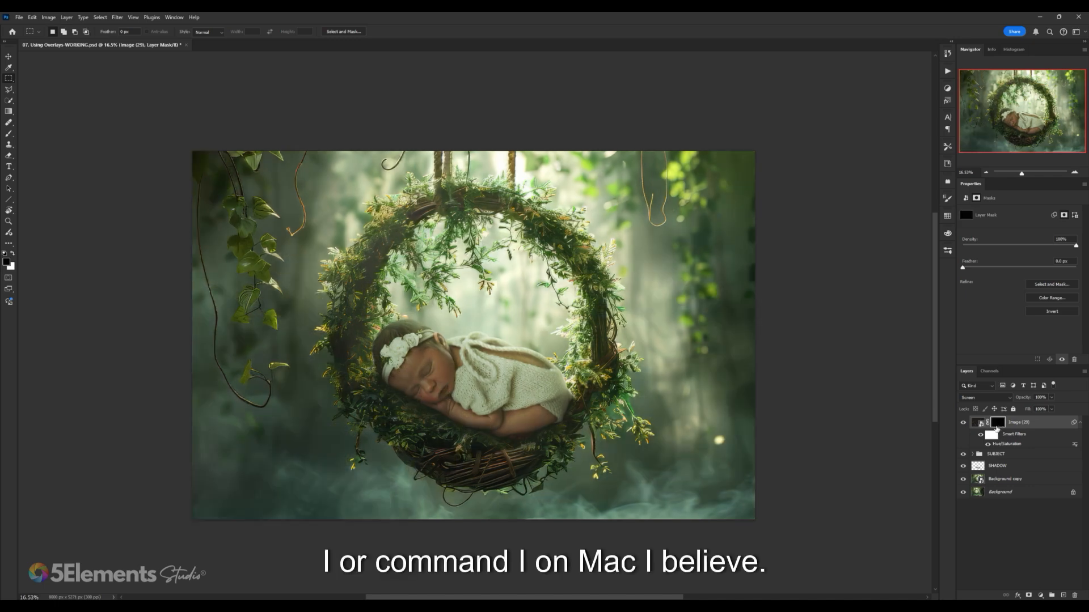
key("b")
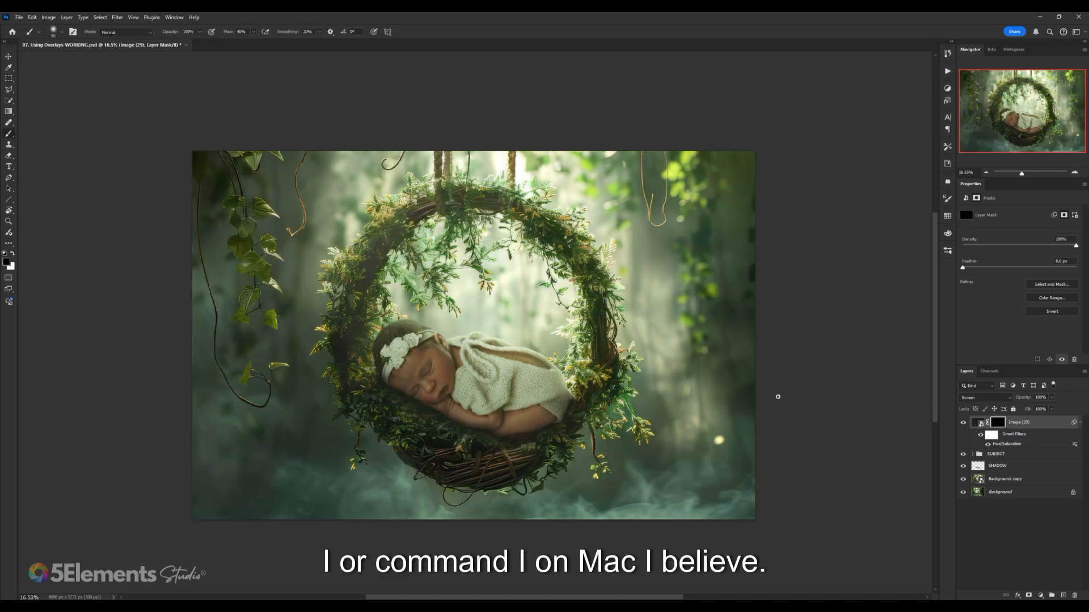
key("x")
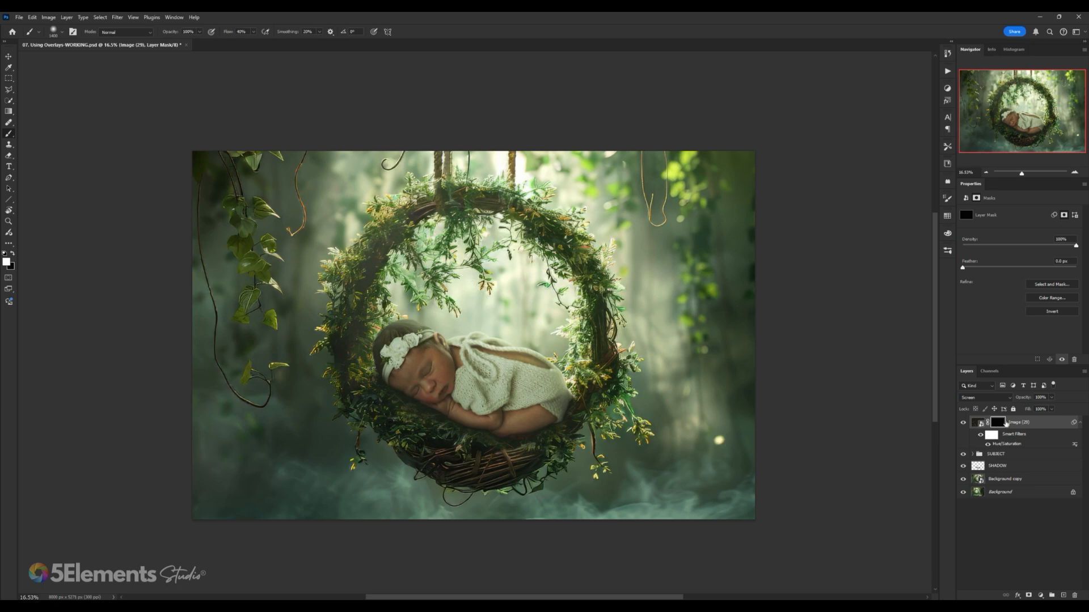
- Compare the composite with the fireflies revealed and hidden by repeatedly inverting Image (29)'s layer mask, ending on black
key("ctrl+i")
key("ctrl+i")
key("ctrl+i")
key("ctrl+i")
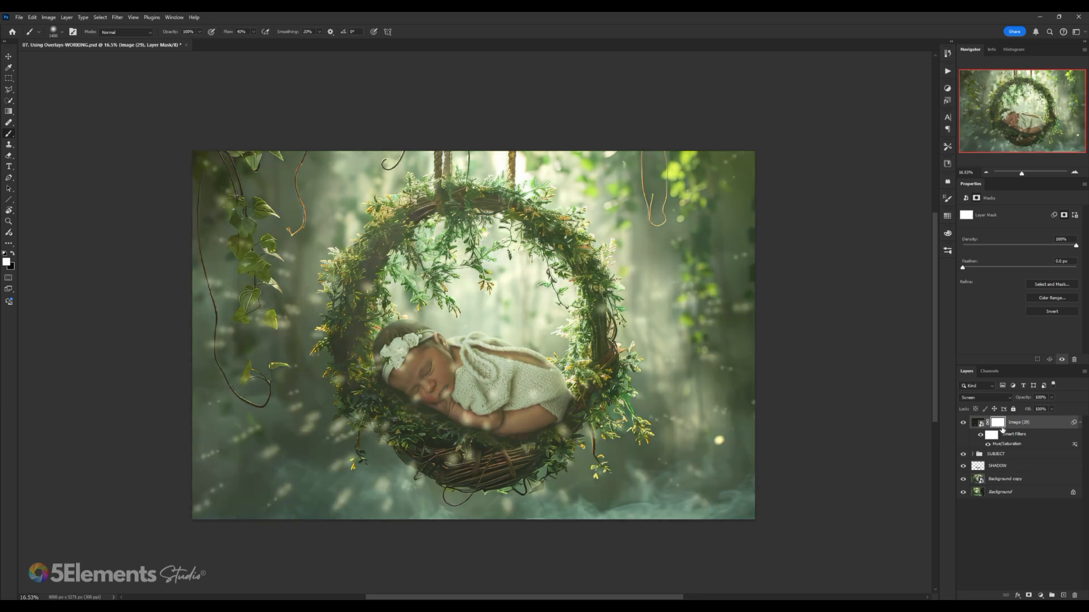
key("ctrl+i")
key("ctrl+i")
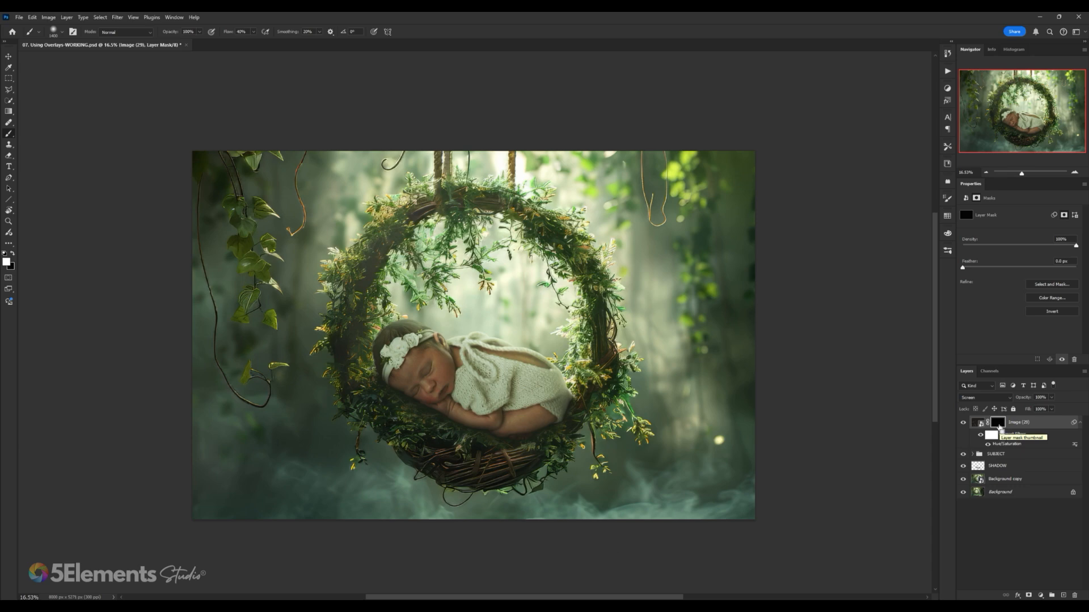
key("ctrl+i")
key("ctrl+i")
key("ctrl+i")
key("ctrl+i")
key("ctrl+i")
key("ctrl+i")
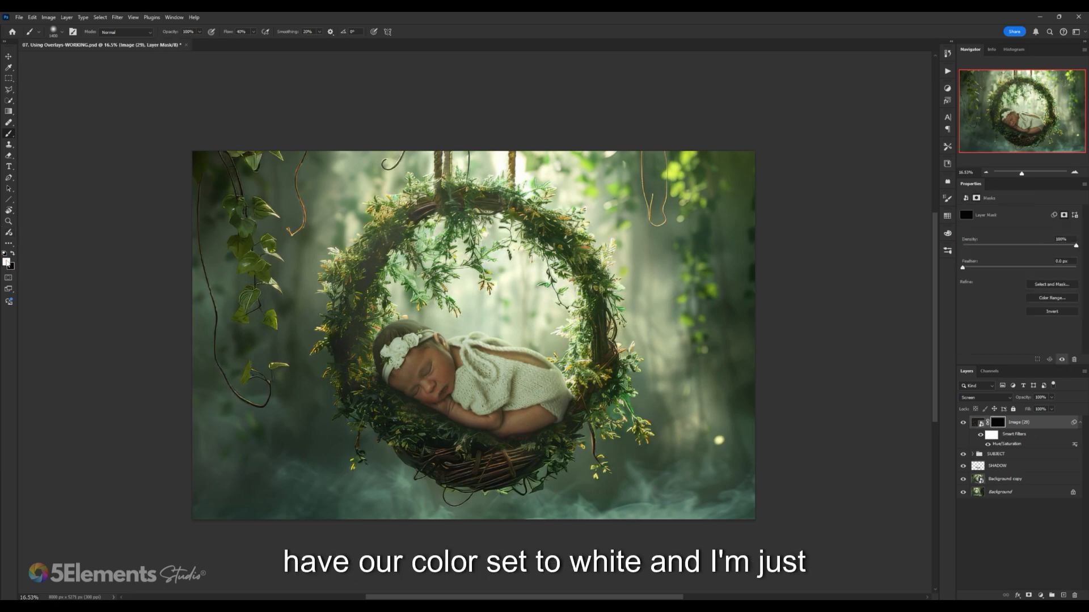
- Choose the Soft Round Pressure Opacity and Flow brush and start painting white on Image (29)'s layer mask over the light inside the wreath
right_click(392, 243)
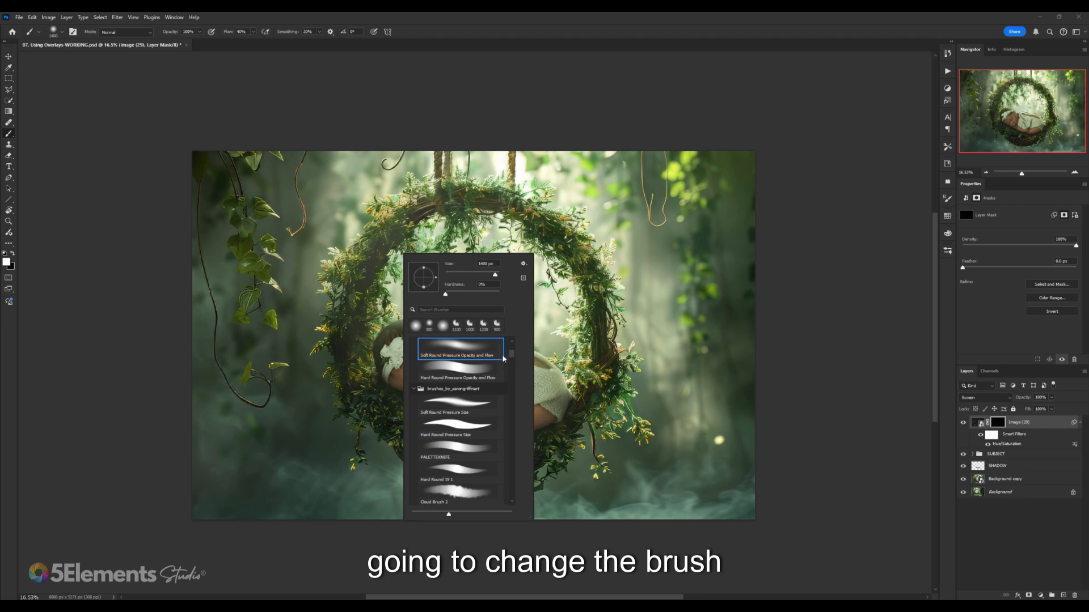
scroll(471, 368, "up", 3)
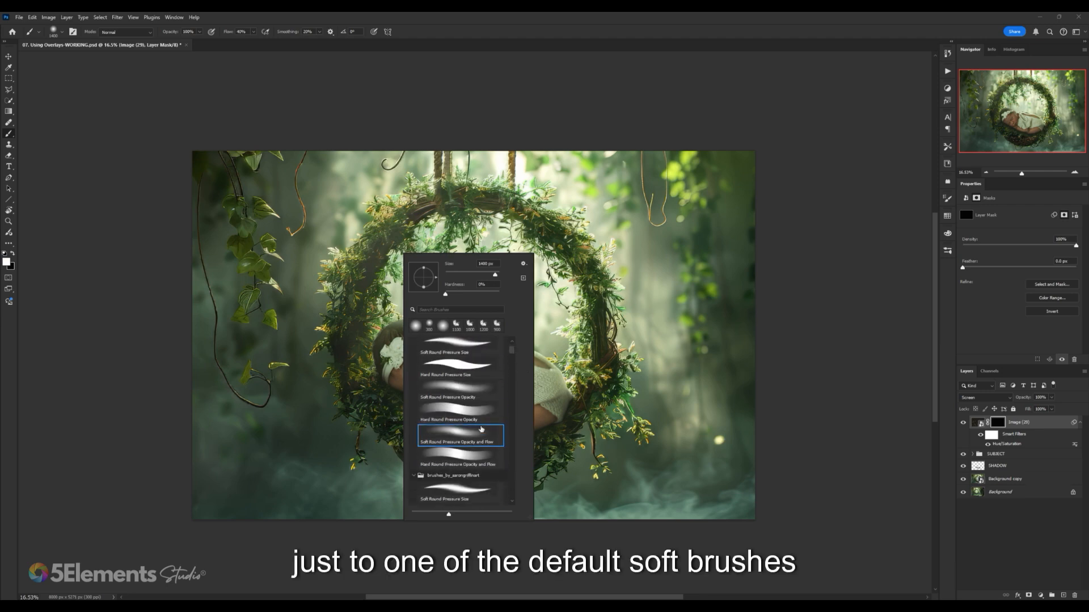
double_click(464, 428)
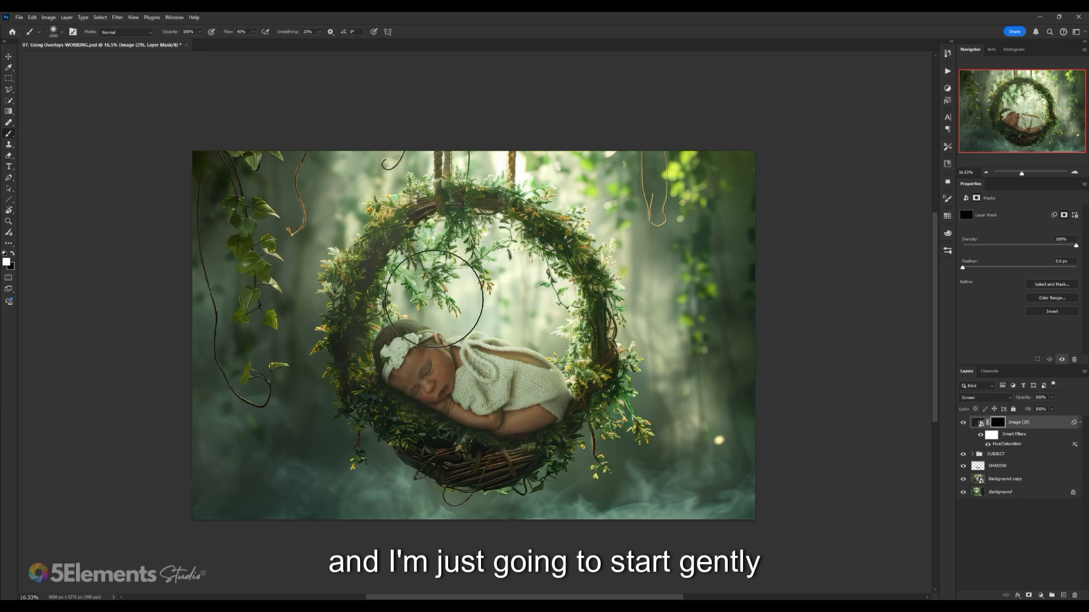
left_click_drag(479, 297, 480, 290)
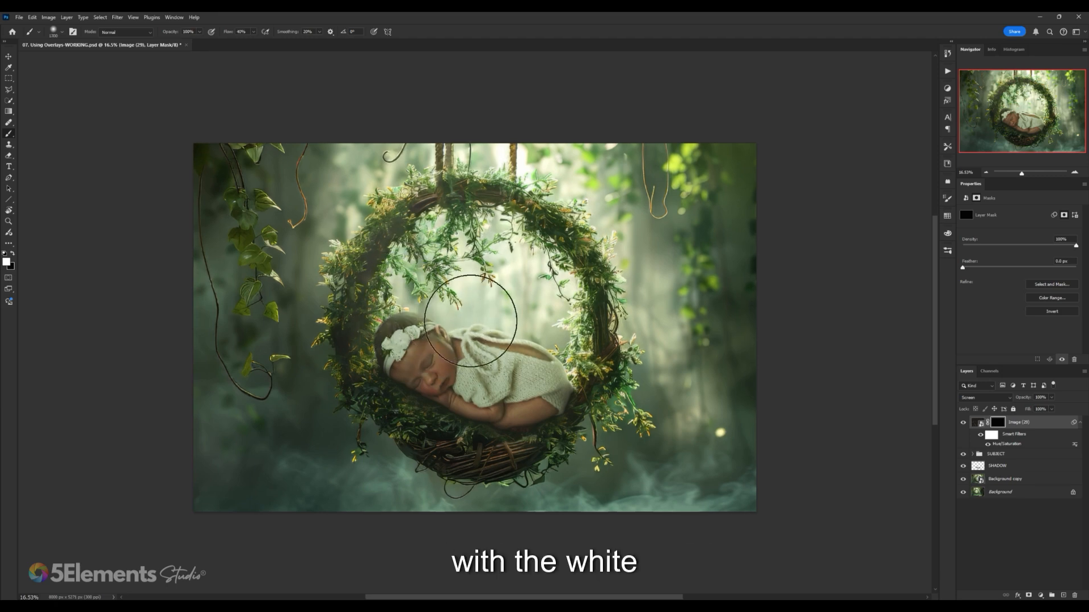
mouse_move(471, 321)
left_mouse_down()
mouse_move(563, 348)
mouse_move(515, 320)
mouse_move(435, 300)
left_mouse_up()
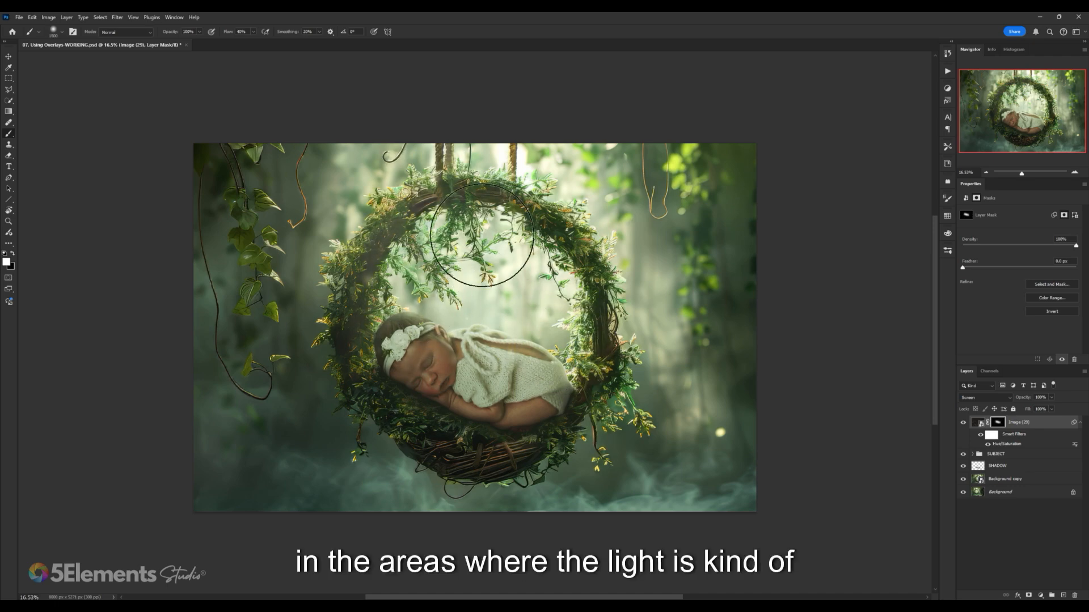
- Paint white with a larger soft brush on Image (29)'s layer mask across the light beams, the wreath, and the area around the baby
key("bracketright")
key("bracketright")
key("bracketright")
key("bracketright")
key("bracketright")
key("bracketright")
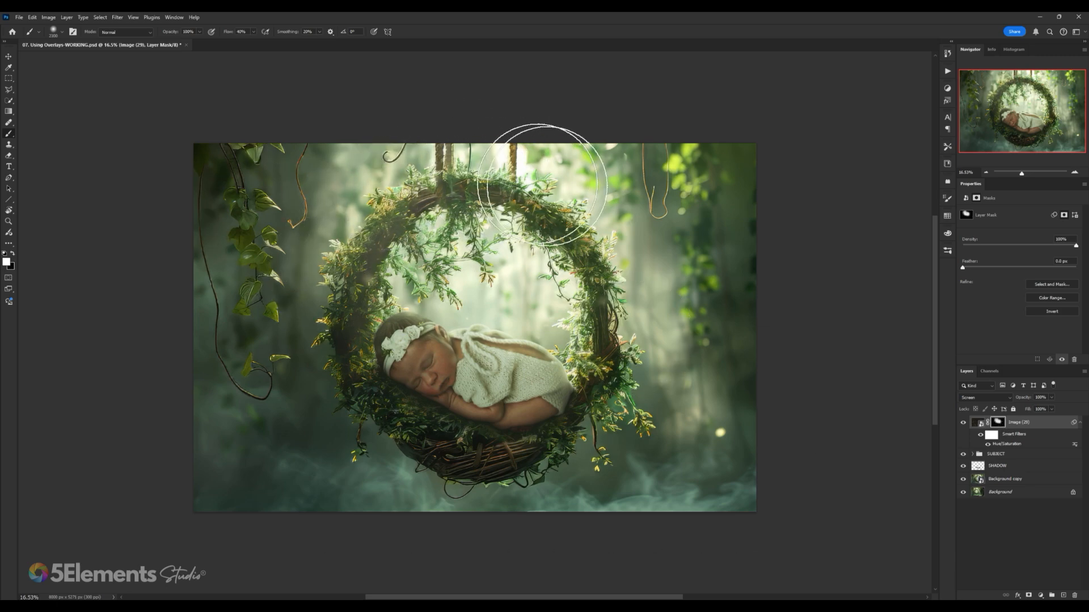
mouse_move(685, 312)
left_mouse_down()
mouse_move(679, 234)
mouse_move(691, 325)
mouse_move(692, 236)
mouse_move(696, 339)
mouse_move(707, 267)
left_mouse_up()
key("bracketleft")
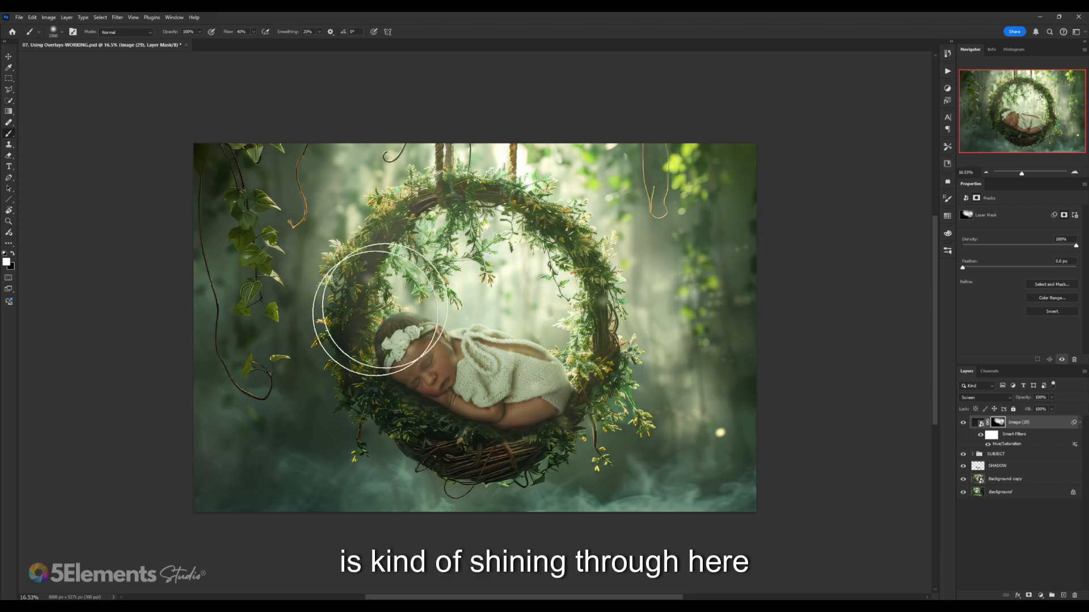
key("bracketright")
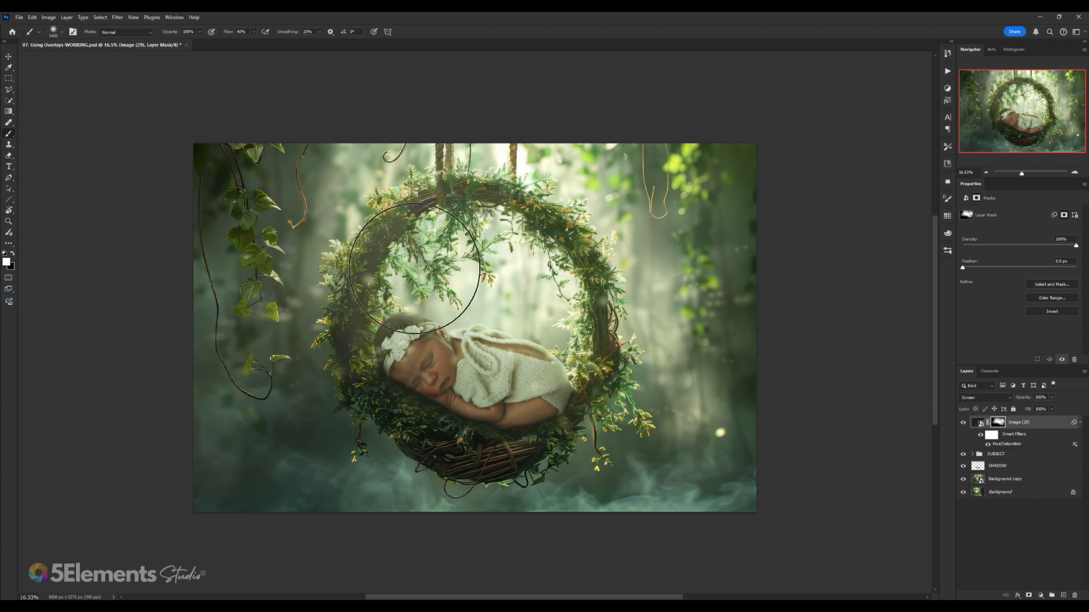
key("bracketleft")
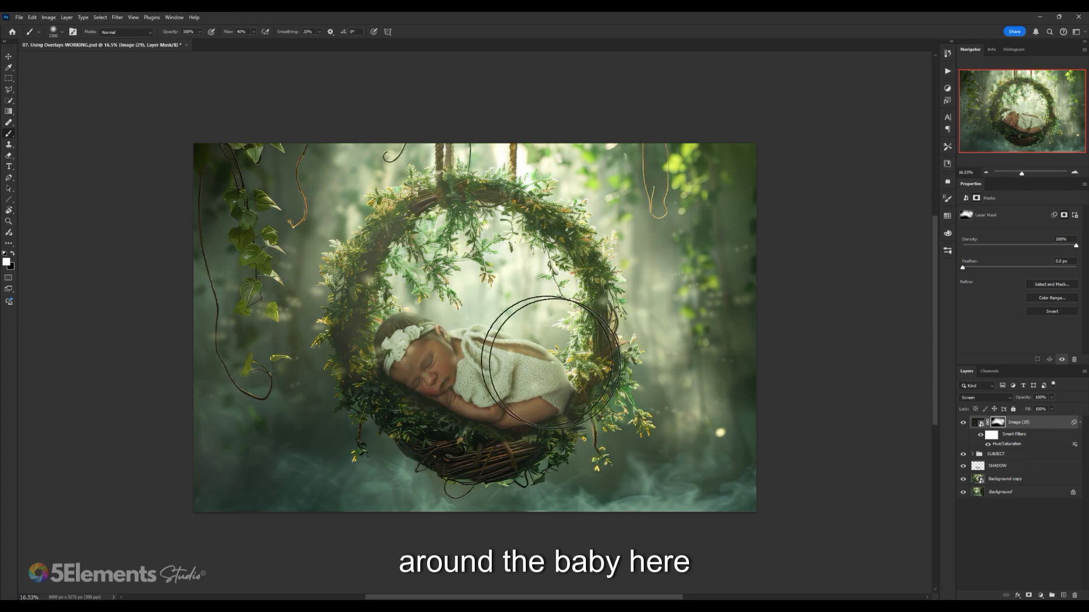
key("bracketright")
key("bracketright")
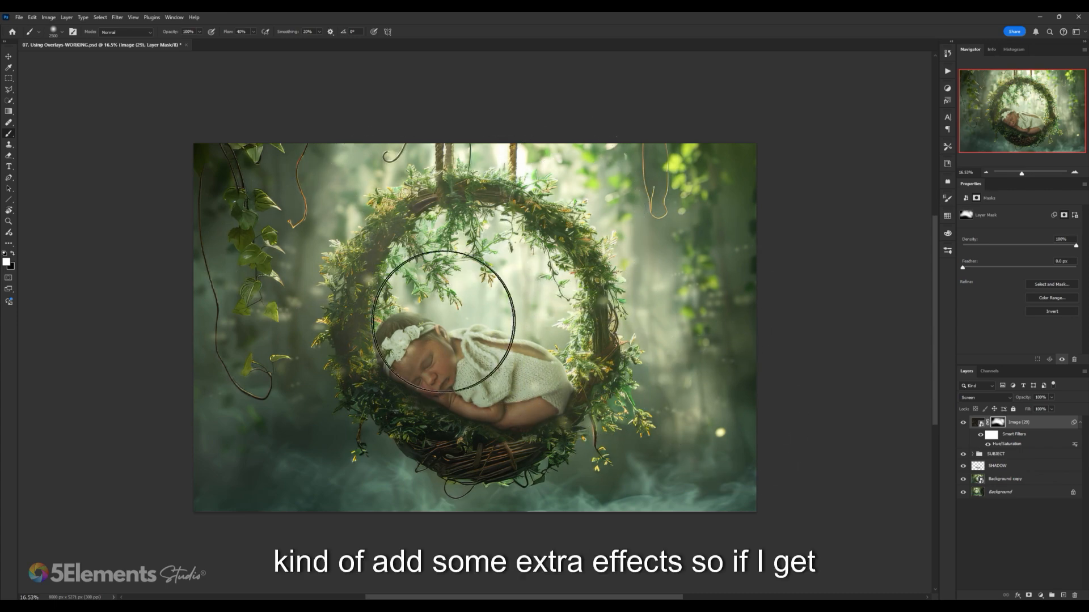
- Swap the foreground color to black and paint with a smaller brush on Image (29)'s mask to soften the overlay around the baby's face
left_click_drag(431, 343, 414, 318)
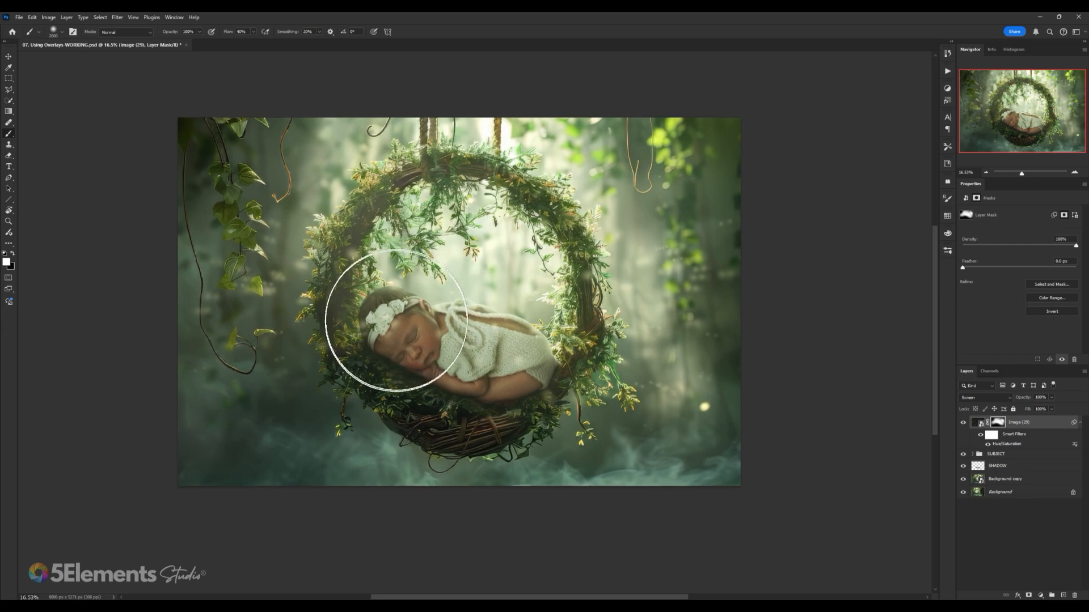
left_click(12, 254)
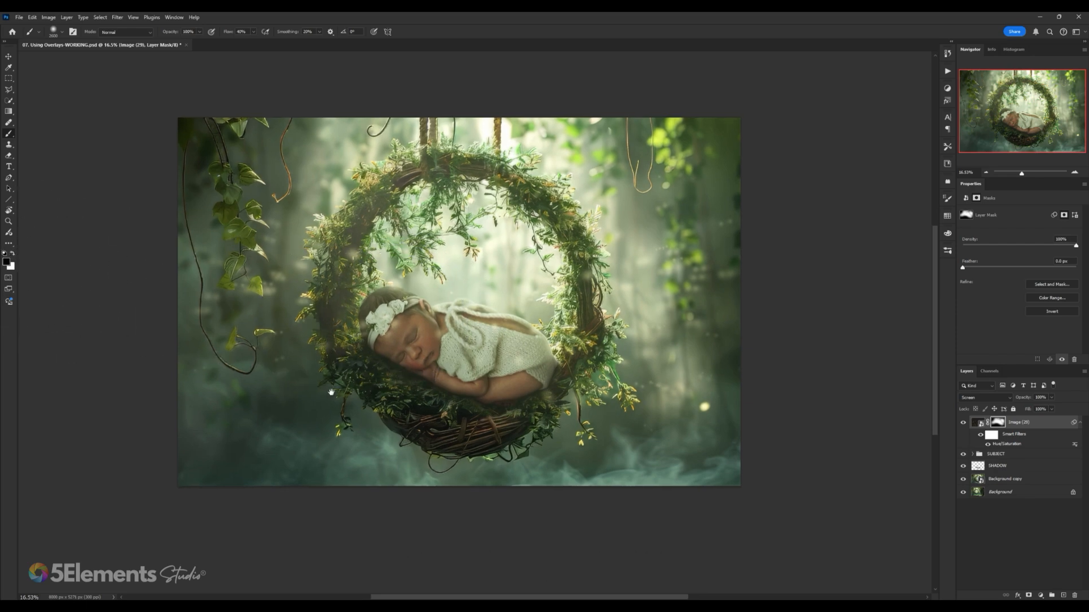
key("bracketleft")
key("bracketleft")
key("bracketleft")
key("bracketleft")
key("bracketleft")
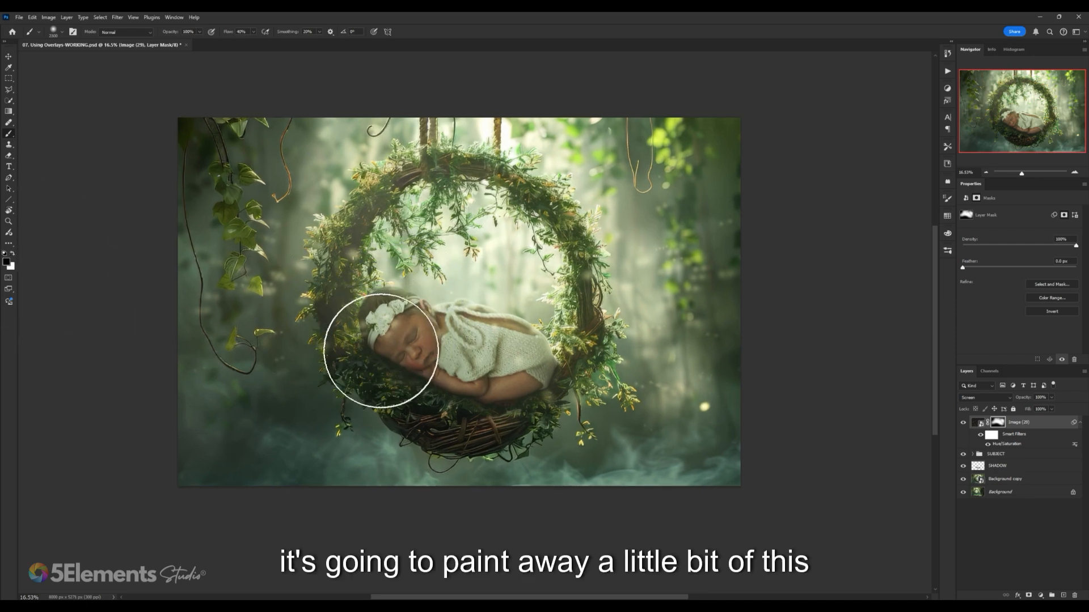
key("bracketleft")
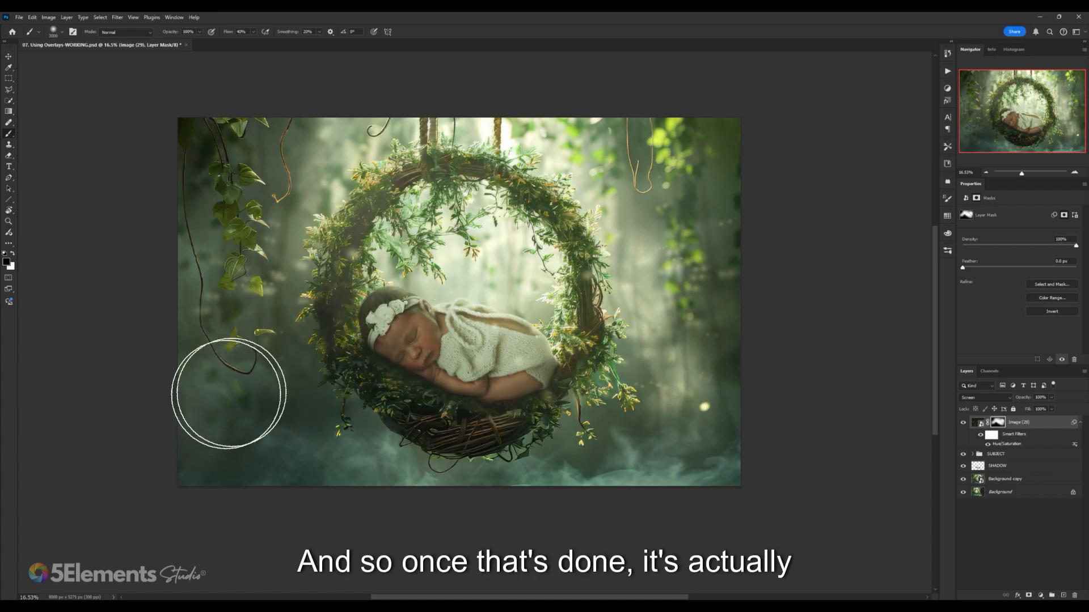
- Compare the composite with and without the masked fireflies by repeatedly toggling Image (29)'s visibility, leaving the layer shown
scroll(462, 300, "down", 1)
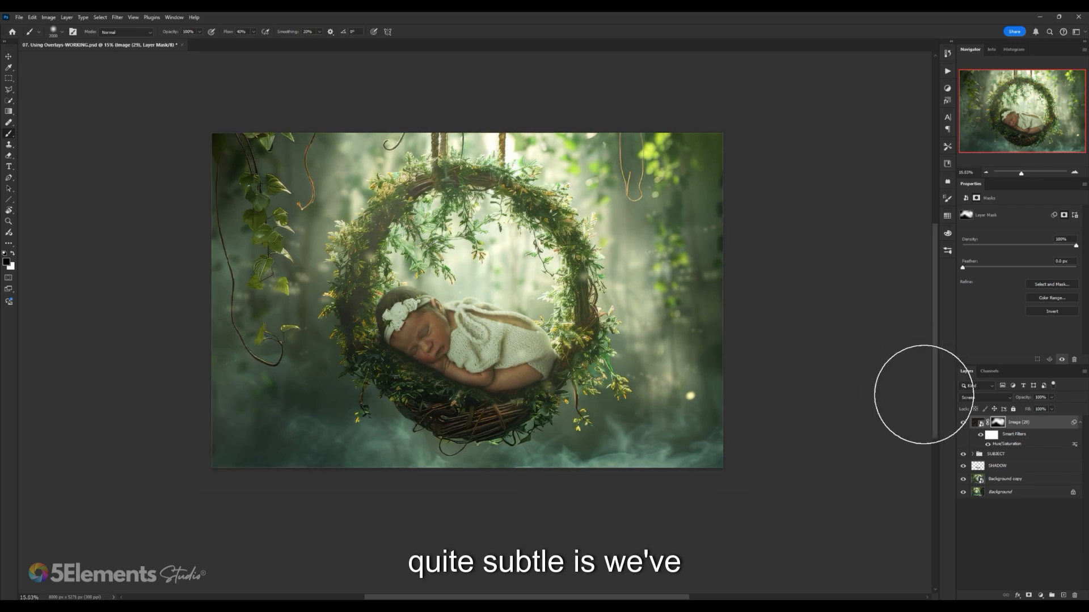
left_click(962, 423)
left_click(963, 423)
left_click(963, 423)
left_click(962, 423)
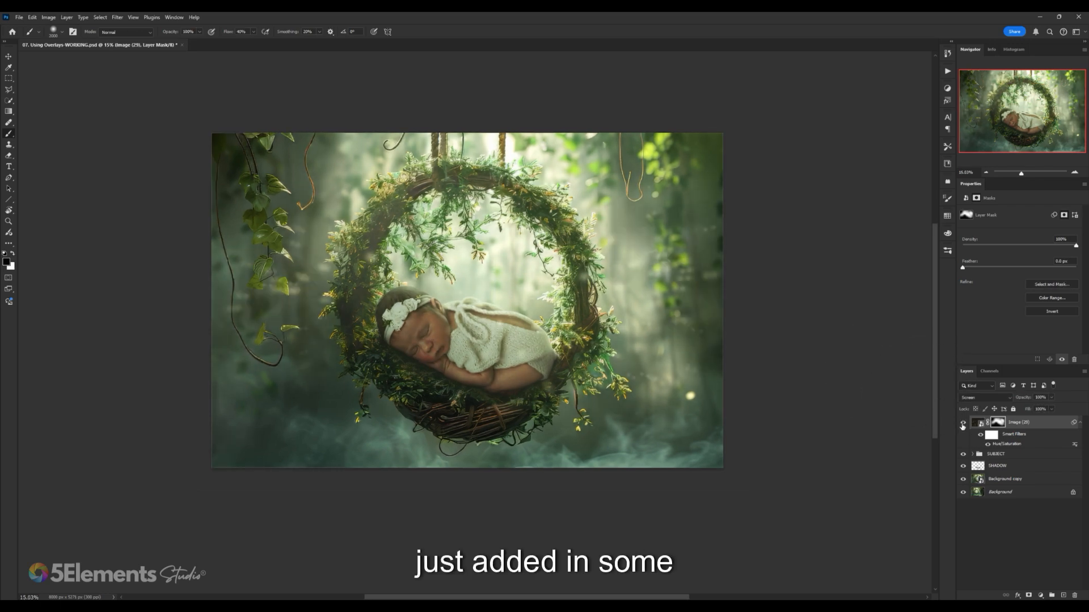
left_click(962, 423)
left_click(963, 423)
left_click(962, 423)
left_click(962, 423)
left_click(962, 423)
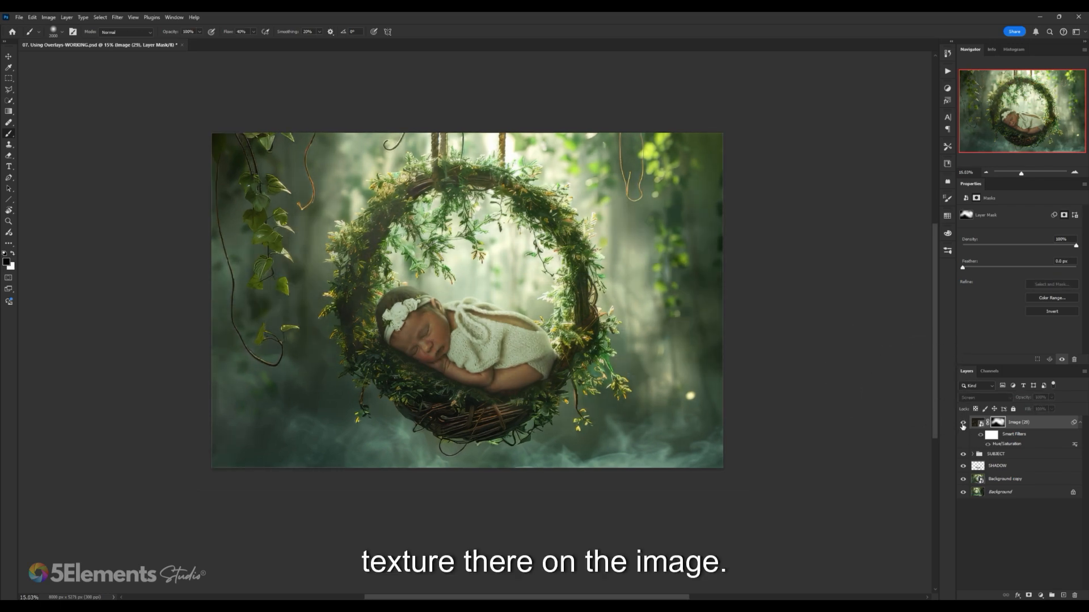
left_click(962, 423)
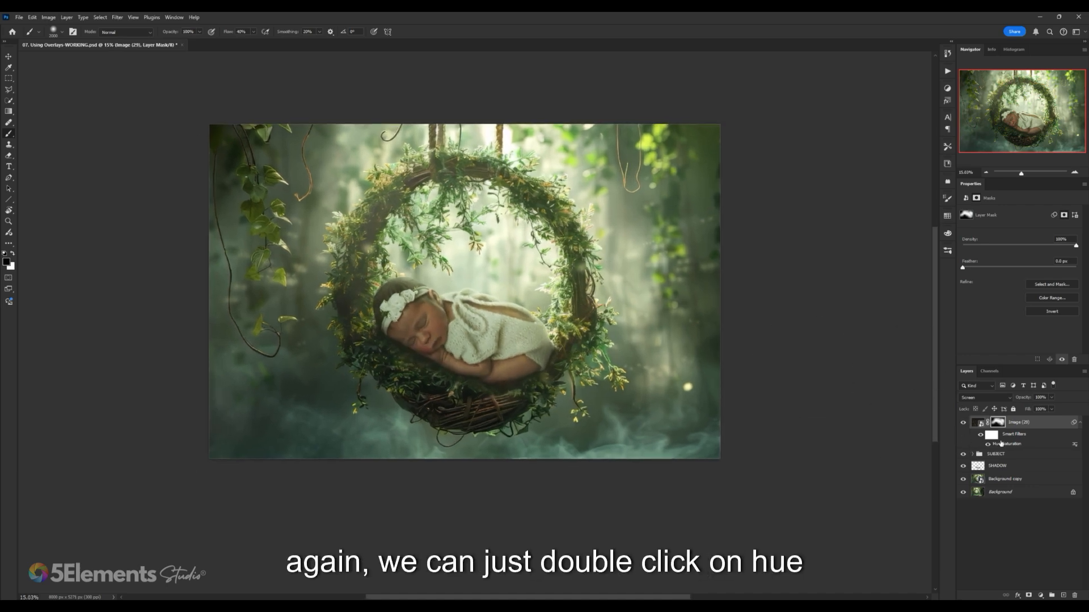
- Reopen Image (29)'s Hue/Saturation smart filter, try a different lightness, restore it to 10, accept, and return to the Brush tool
double_click(1004, 445)
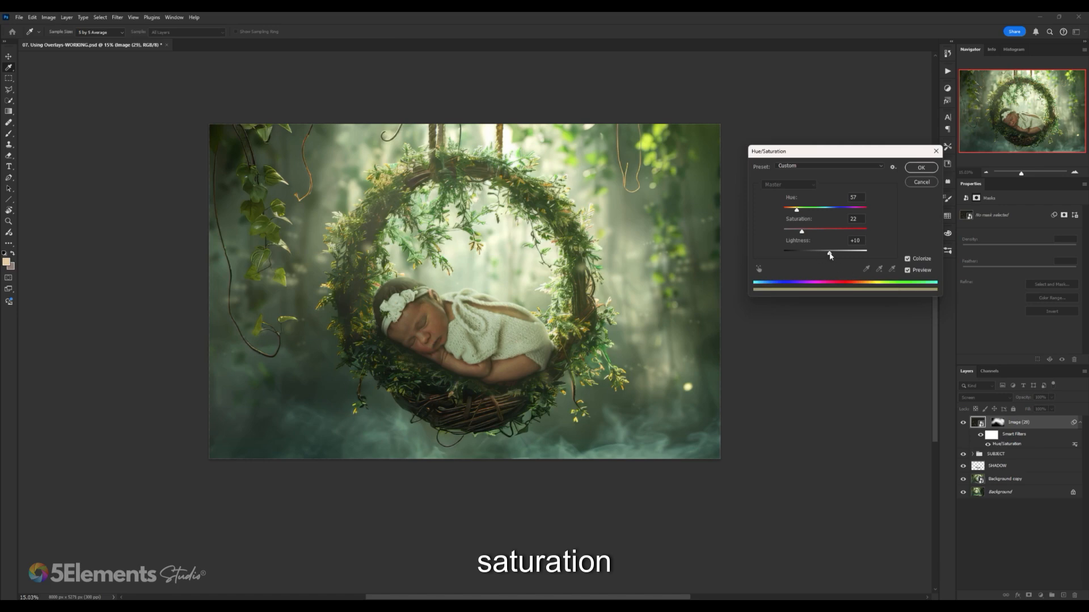
left_click_drag(830, 254, 854, 216)
key("ctrl+z")
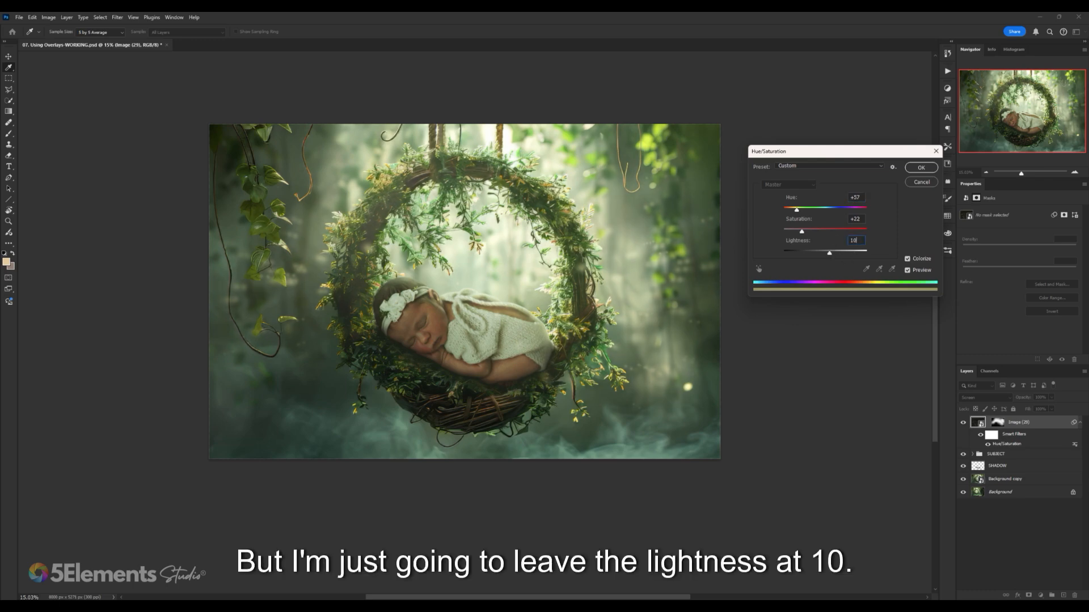
left_click(920, 168)
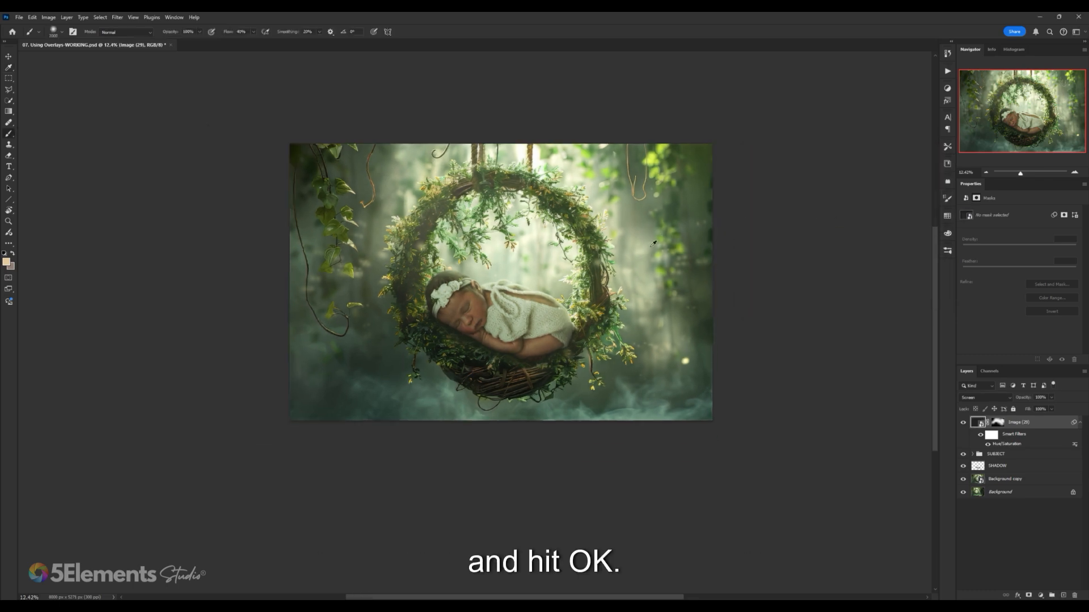
key("b")
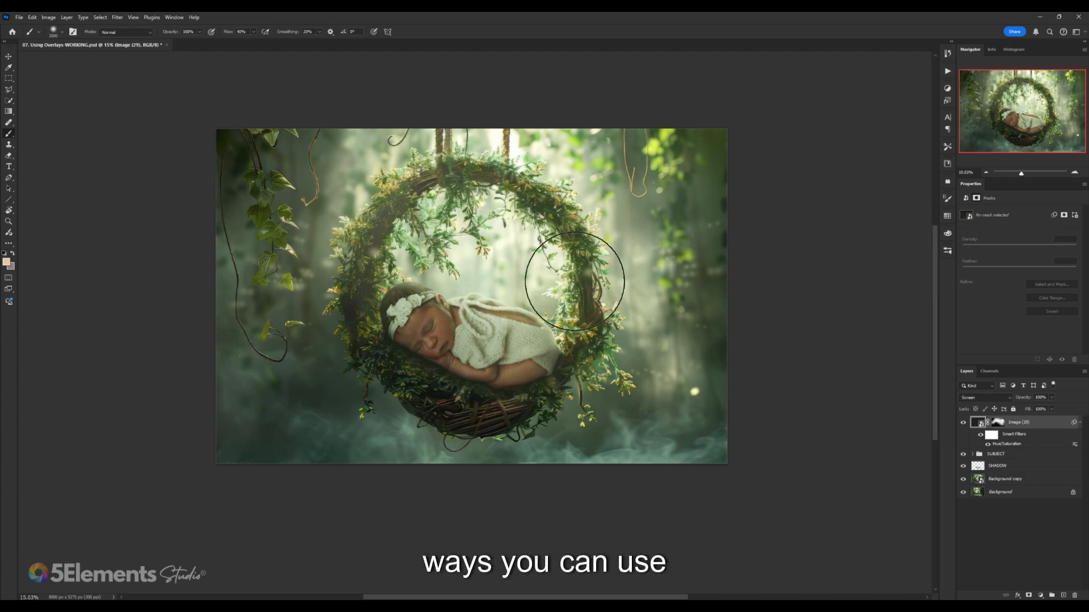
- Review the 50 Firefly Photo Overlays folder in File Explorer, and return to Photoshop with Image (29)'s layer mask selected
key("alt+Tab")
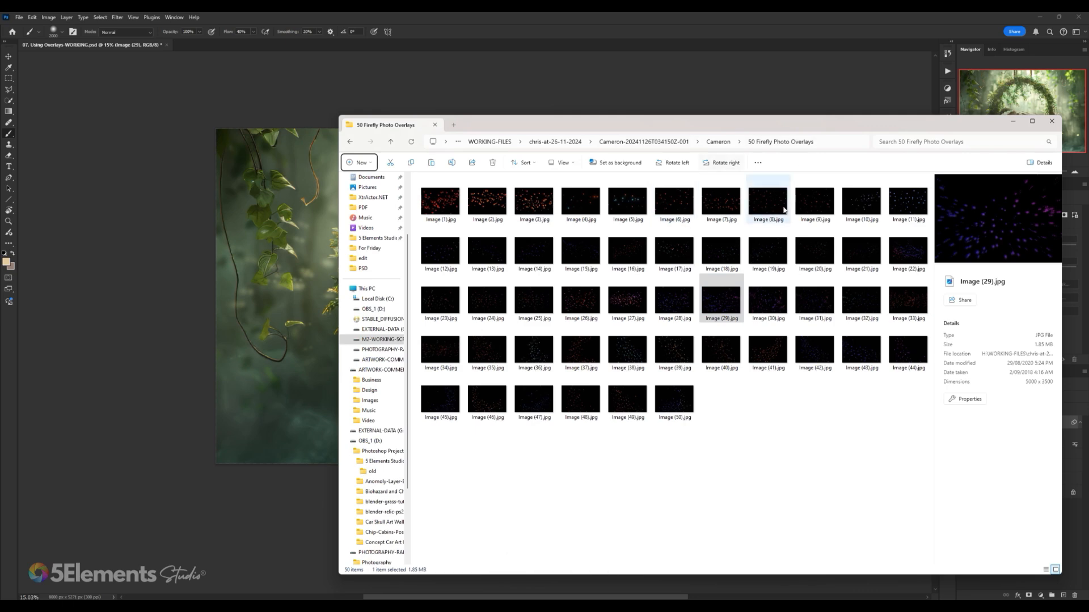
key("alt+Tab")
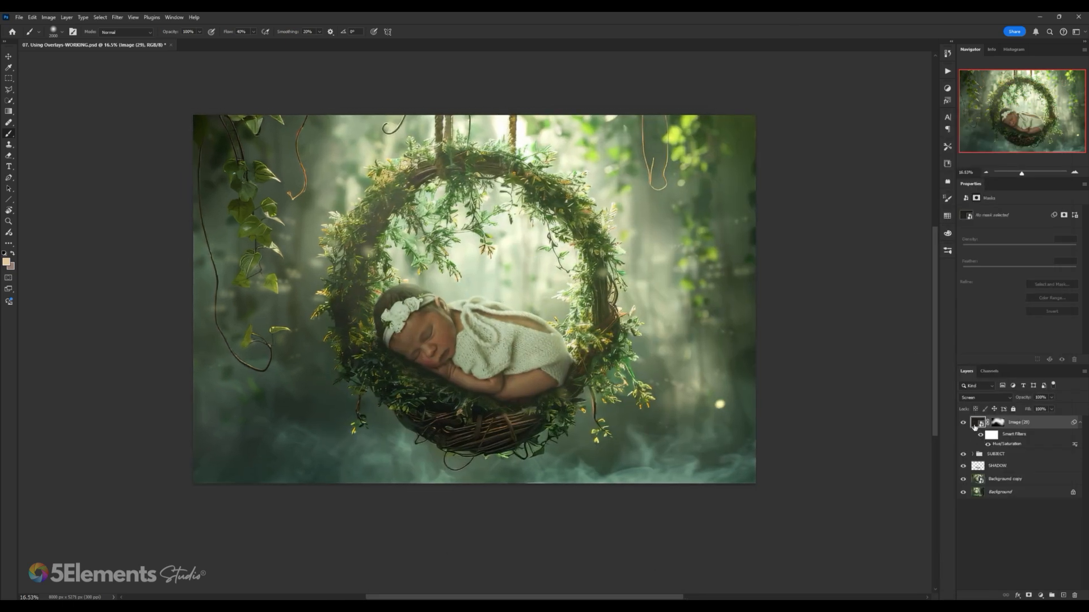
left_click(968, 426)
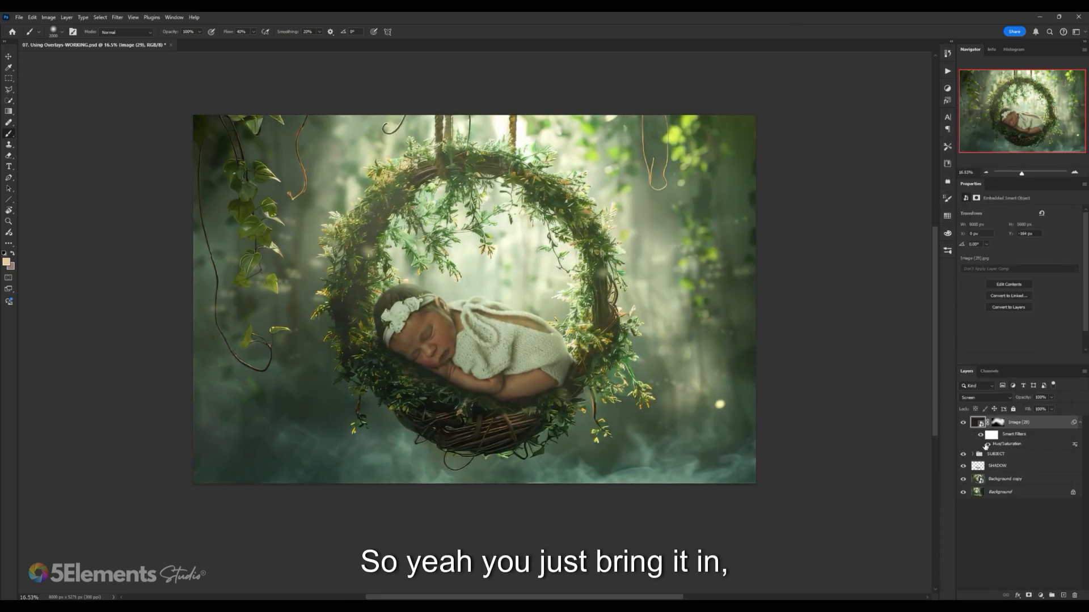
key("alt+Tab")
key("alt+Tab")
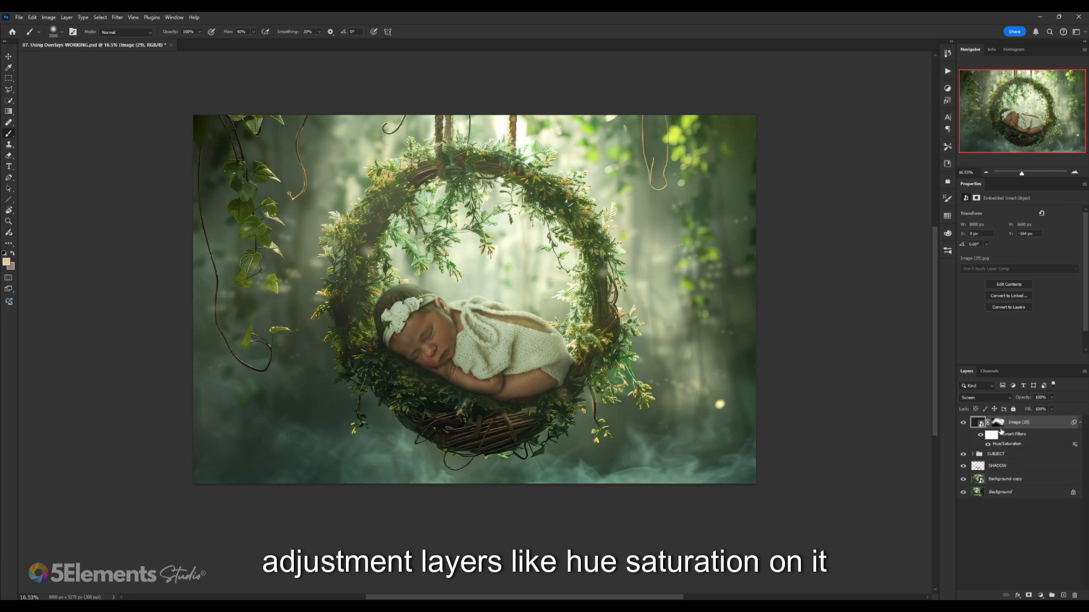
left_click(998, 423)
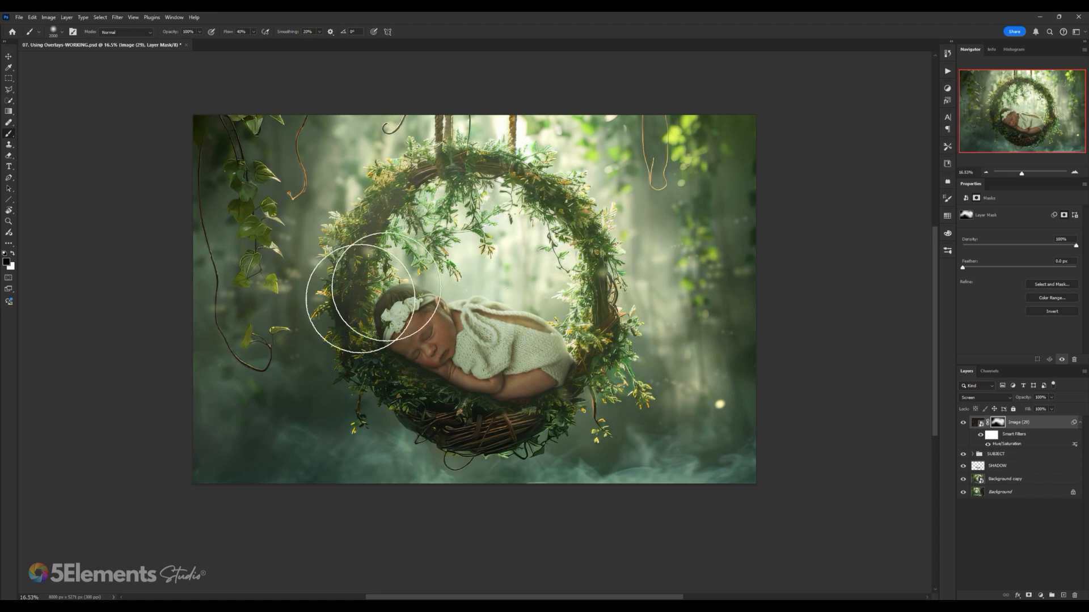
scroll(480, 267, "down", 3)
scroll(480, 266, "up", 2)
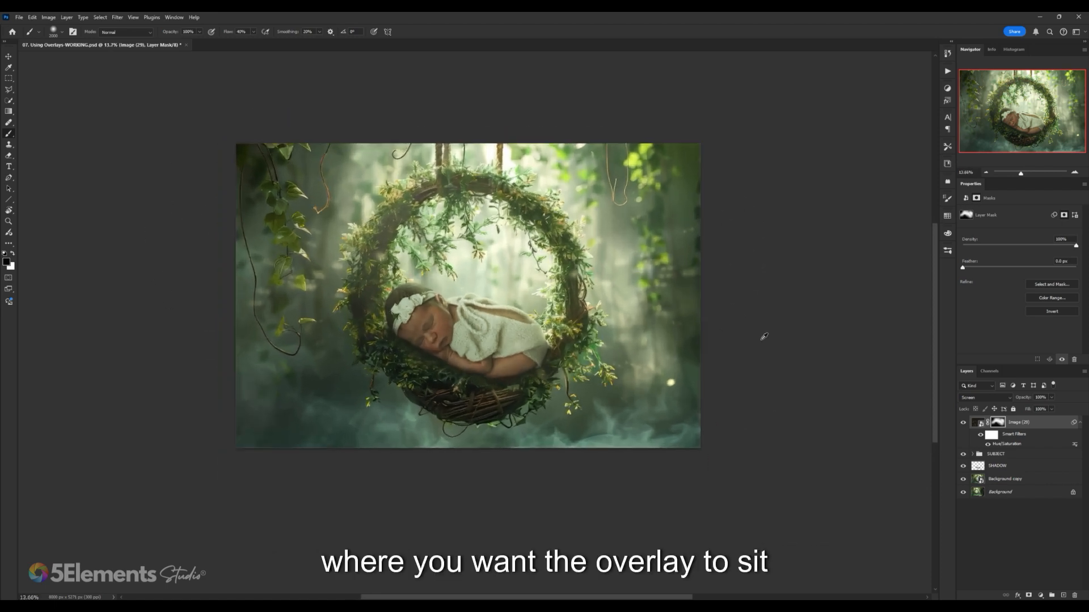
- Recheck the firefly effect on the whole image by hiding and showing Image (29) several times, ending with it visible
left_click(963, 423)
left_click(964, 425)
left_click(963, 426)
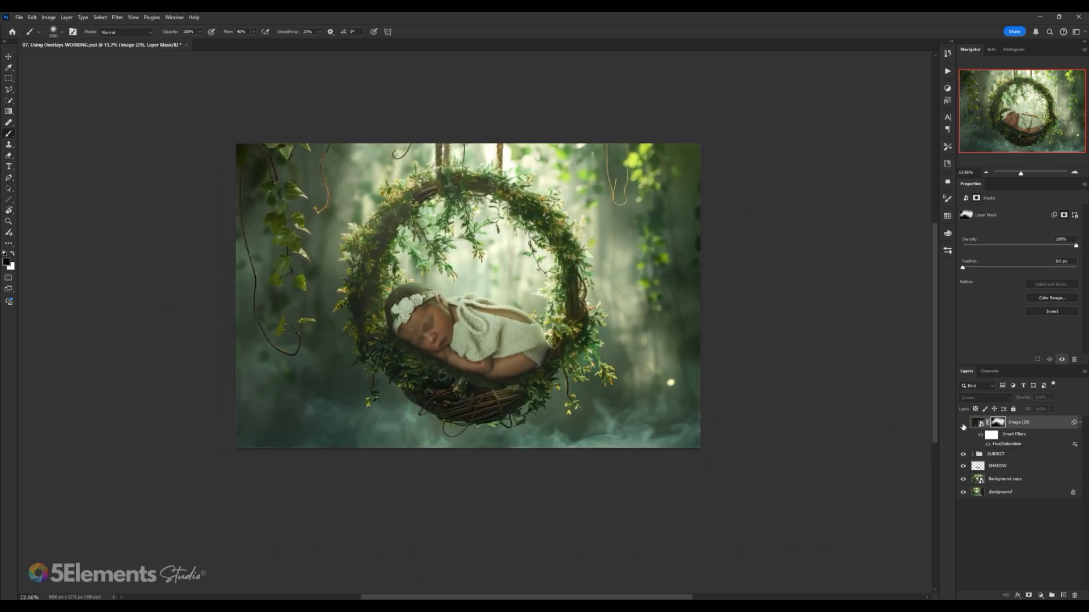
left_click(964, 426)
left_click(963, 426)
left_click(963, 425)
left_click(963, 425)
left_click(963, 425)
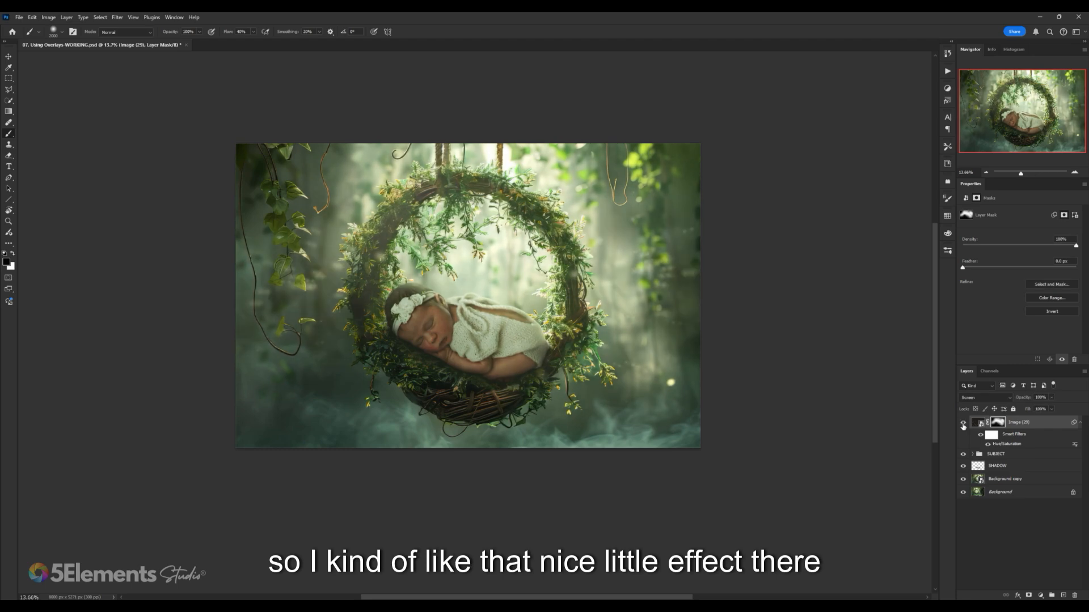
left_click_drag(604, 331, 588, 336)
- Switch to File Explorer, go up to the project's parent folder, and open the 50 Sparkle Photo Overlays folder
key("alt+Tab")
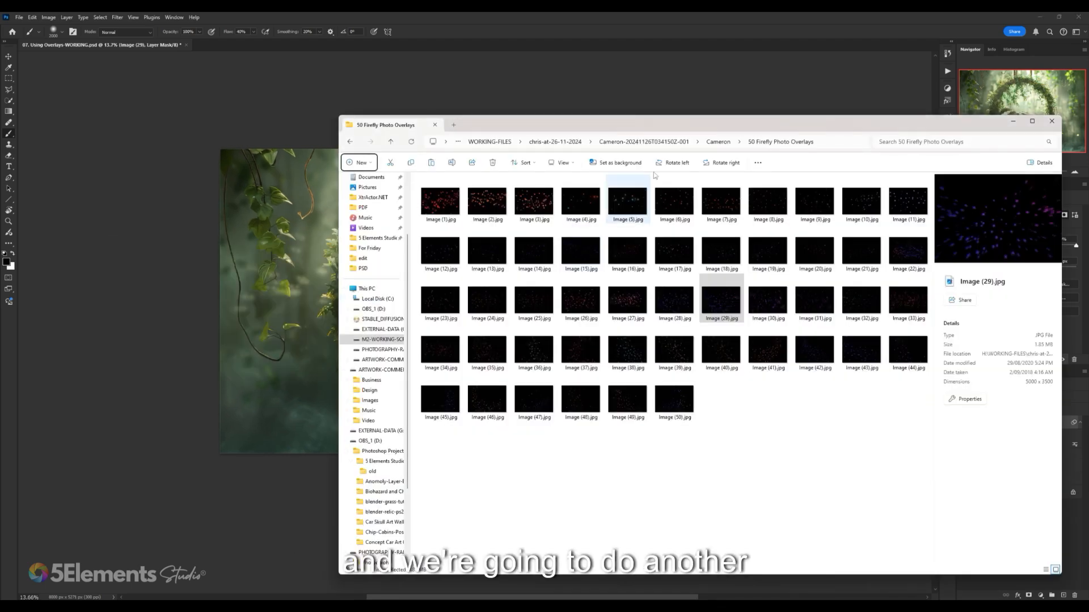
left_click(718, 142)
left_click_drag(631, 126, 621, 117)
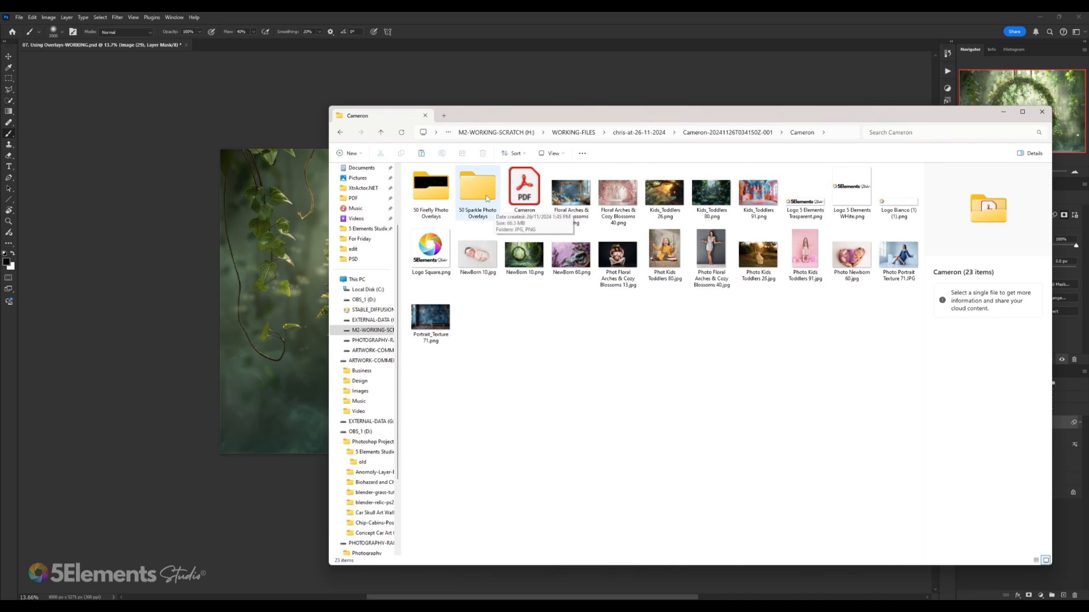
left_click(451, 193)
double_click(486, 195)
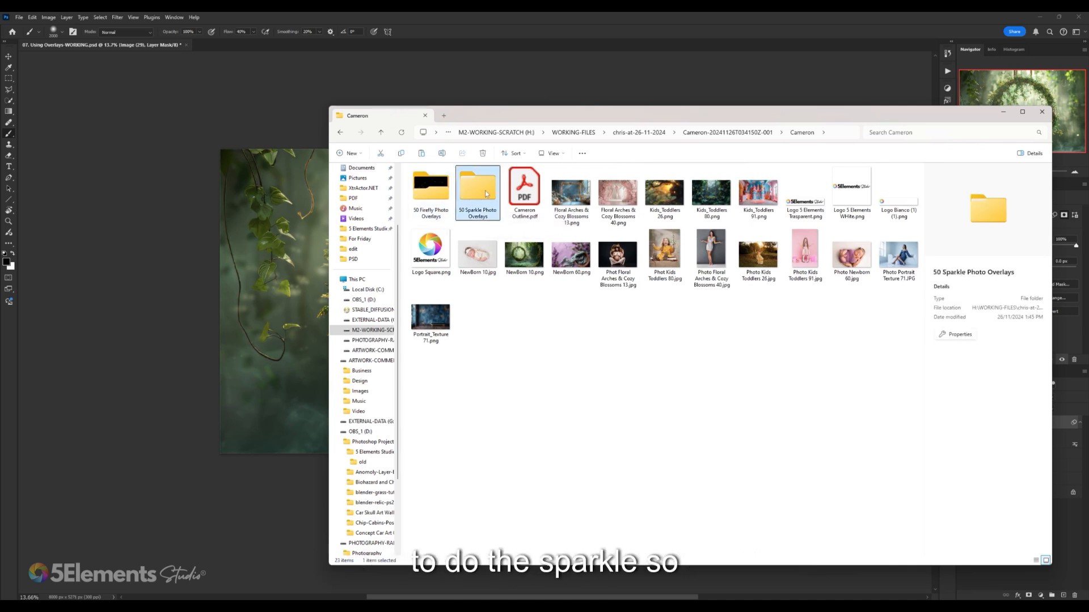
- Look into the JPG subfolder of sparkle overlays, and go back to the 50 Sparkle Photo Overlays folder
double_click(430, 183)
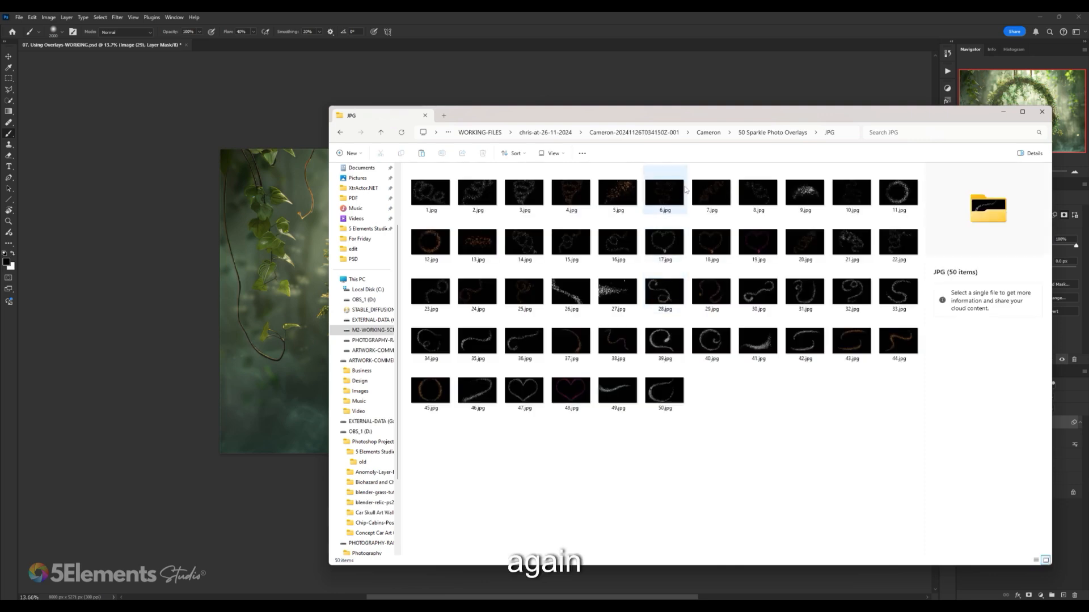
key("alt+Left")
left_click(536, 233)
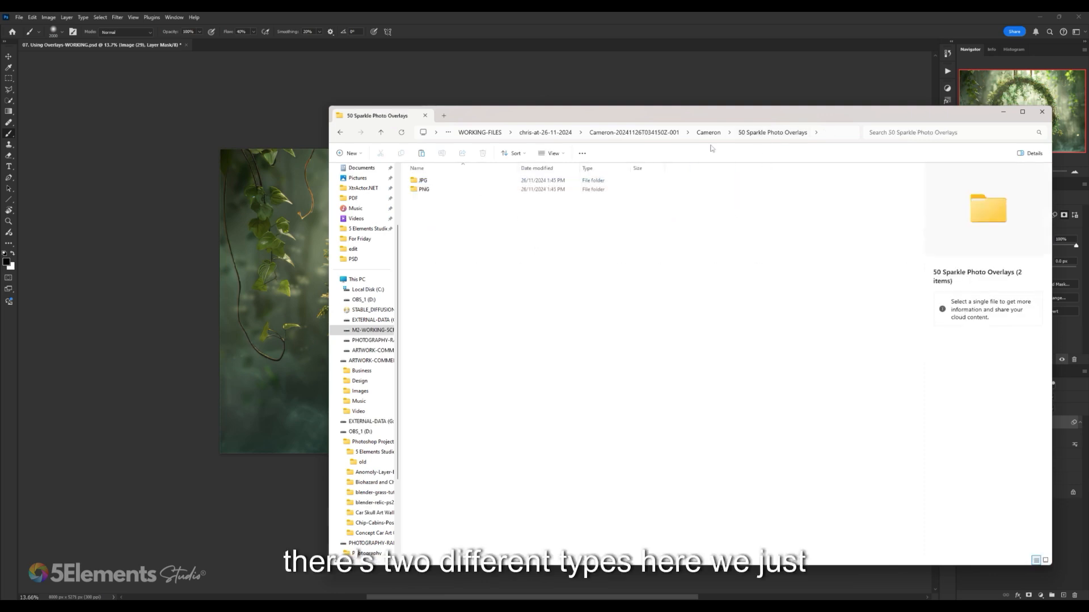
- Look into the 50 Firefly Photo Overlays folder, preview Image (1).jpg, and go back up to the Cameron folder
left_click(712, 133)
double_click(556, 236)
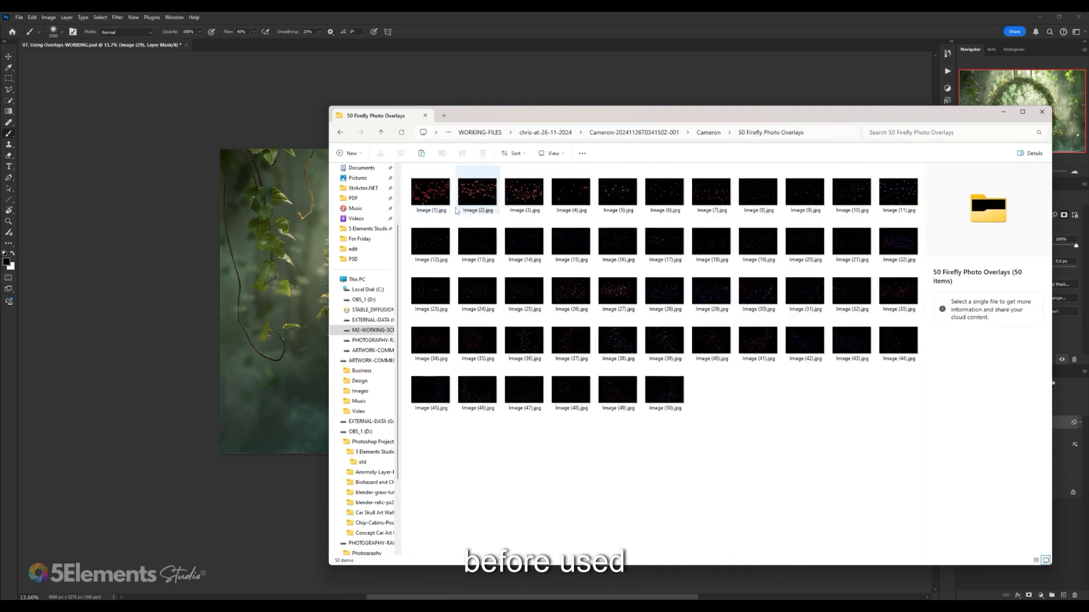
left_click(440, 197)
left_click_drag(544, 115, 540, 33)
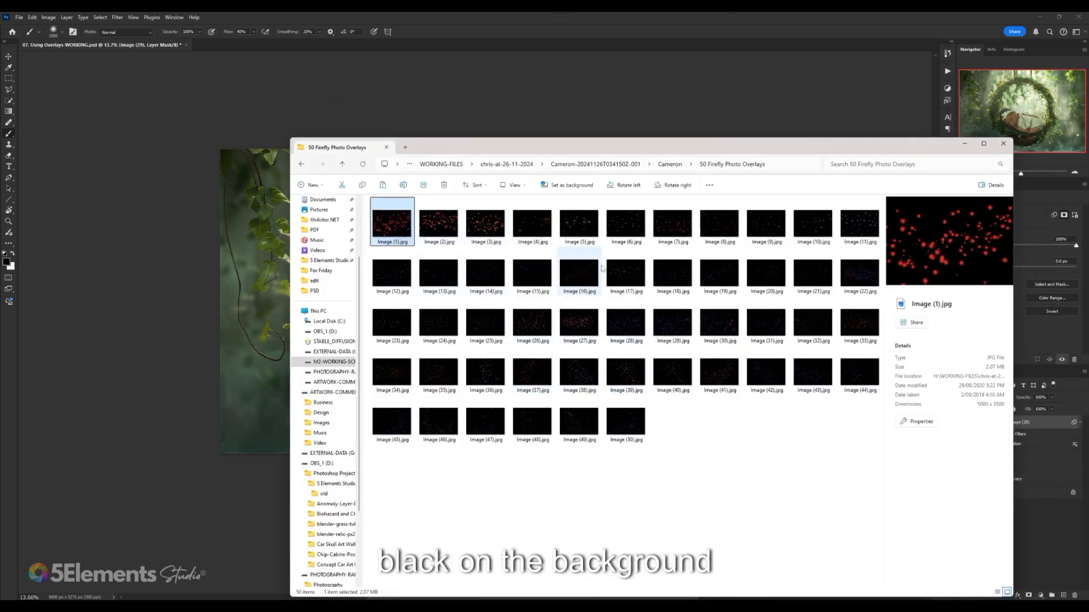
left_click(678, 170)
left_click(729, 219)
left_click(712, 247)
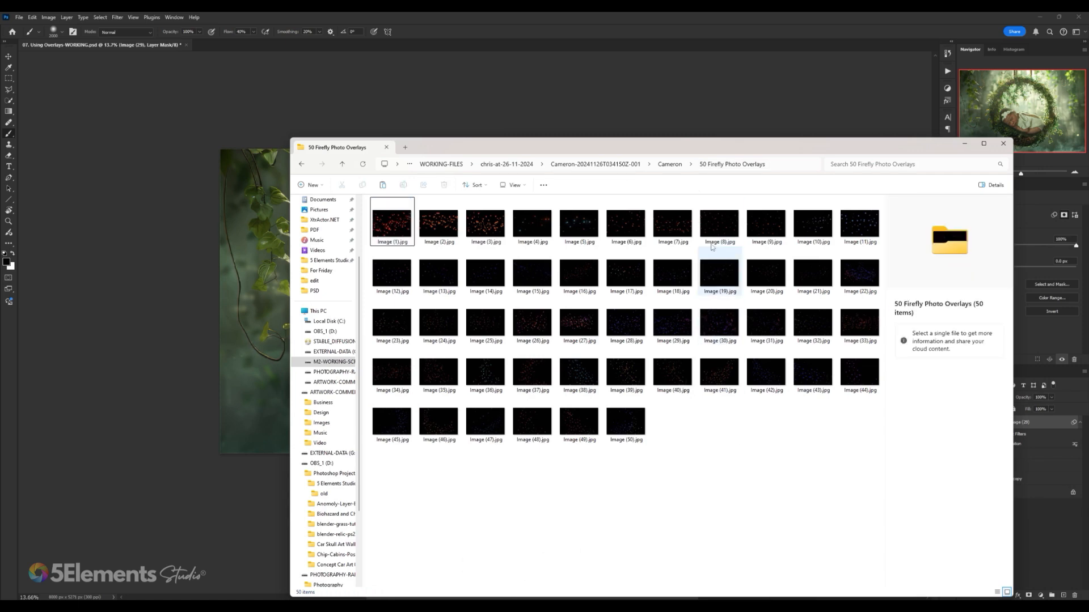
left_click(670, 165)
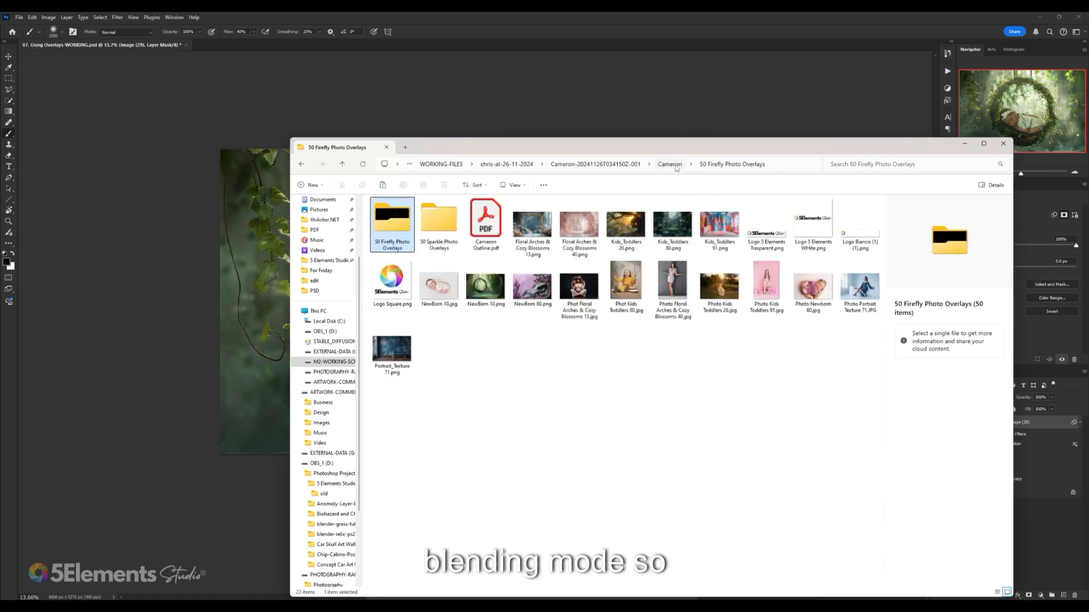
- Open the 50 Sparkle Photo Overlays folder, glance into its JPG subfolder, and open the PNG subfolder instead
double_click(443, 226)
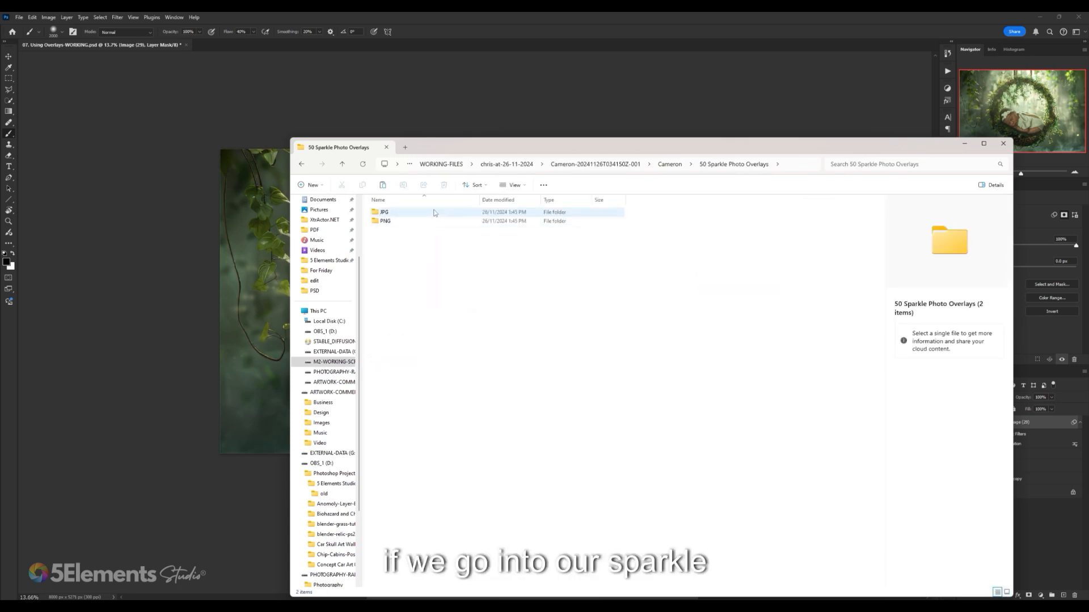
double_click(431, 213)
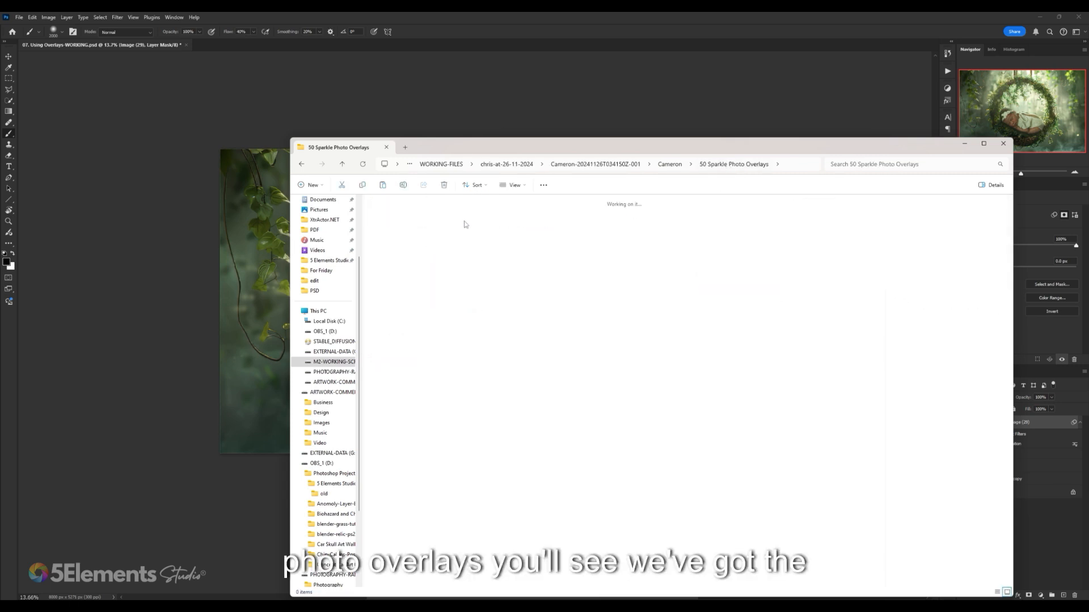
left_click(746, 166)
double_click(561, 219)
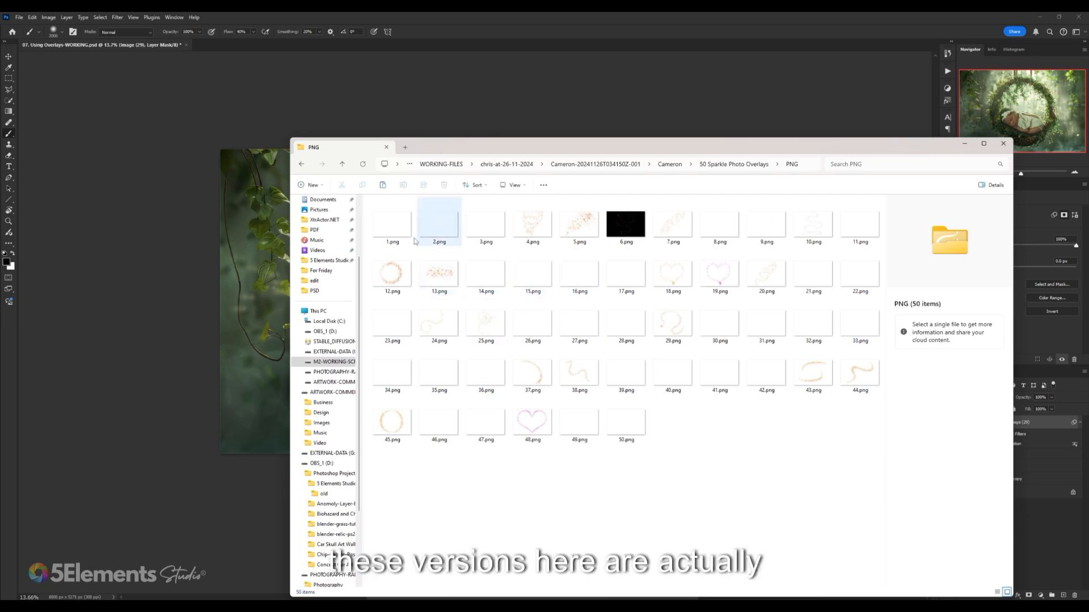
- Place the sparkle overlay 4.png from the PNG folder into the baby composite at its default fit
left_click_drag(529, 223, 260, 286)
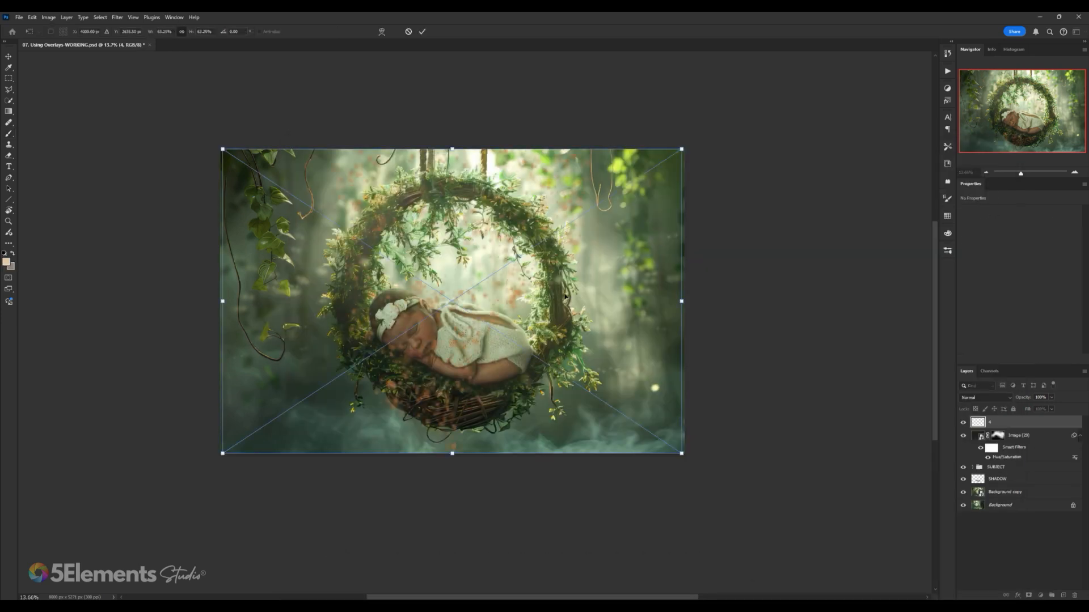
key("Return")
key("b")
scroll(512, 331, "up", 1)
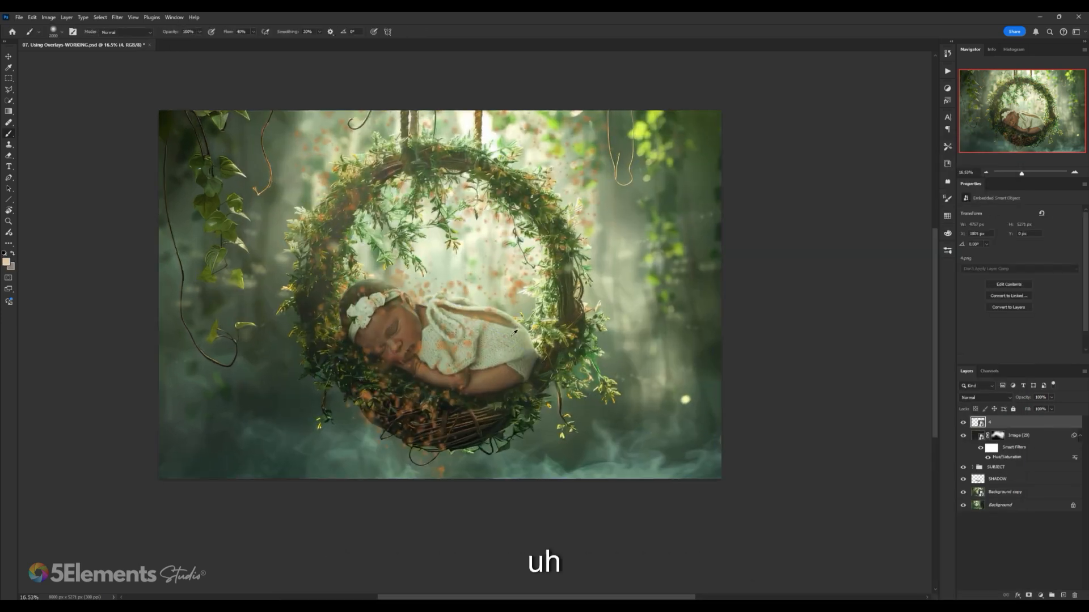
- Compare the image with and without the sparkle overlay by hiding and showing layer 4 twice
left_click(963, 423)
left_click(962, 423)
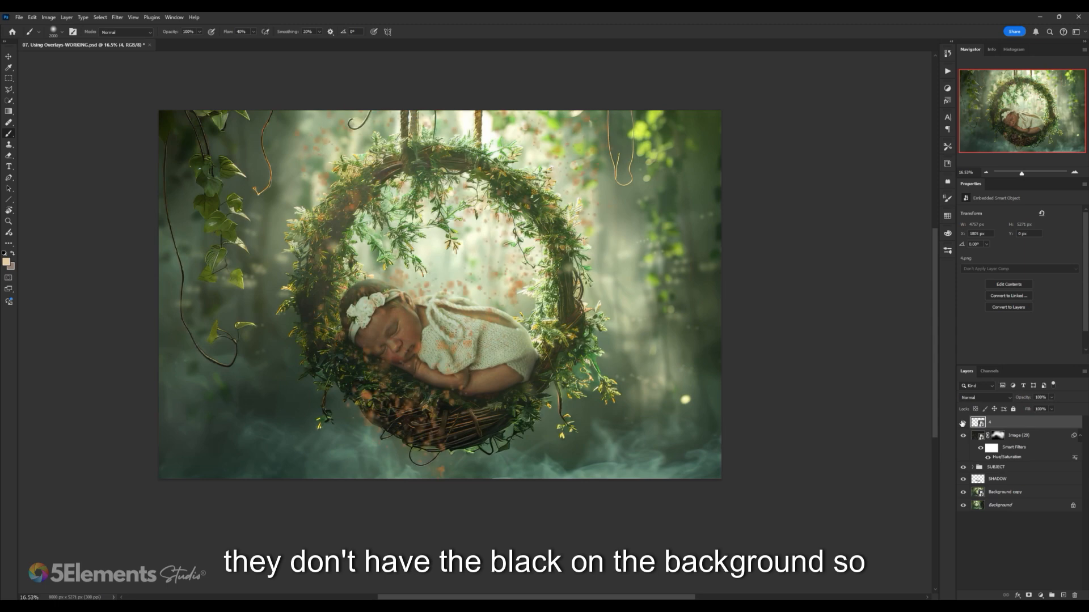
left_click(962, 423)
left_click(962, 424)
- Preview different blending modes on layer 4, keep it at Normal, and delete the layer
left_click(972, 397)
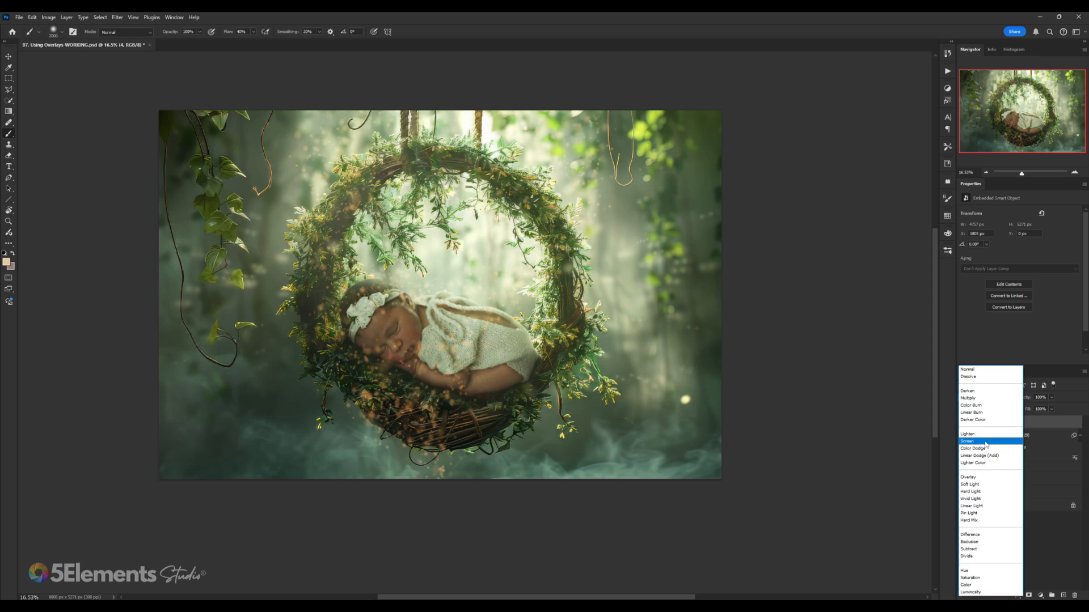
left_click(988, 370)
left_click(980, 398)
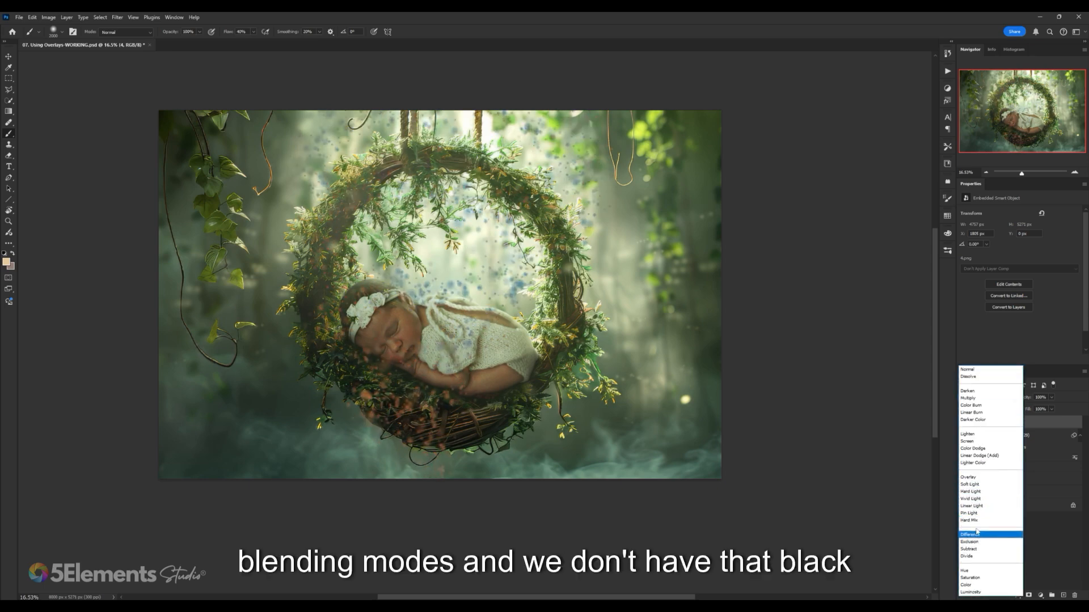
key("Escape")
key("Delete")
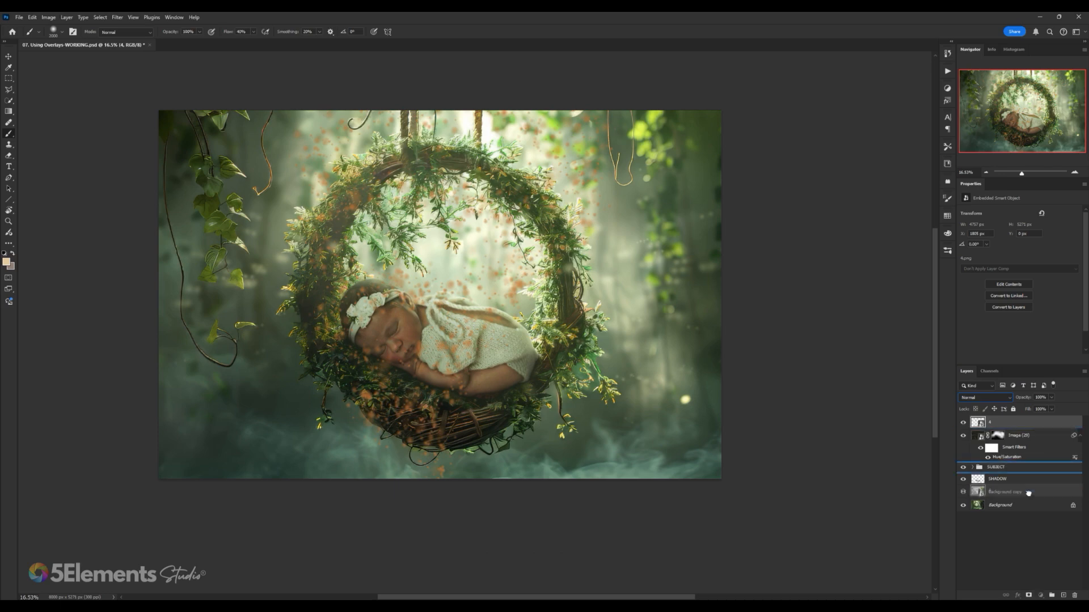
scroll(617, 311, "up", 3)
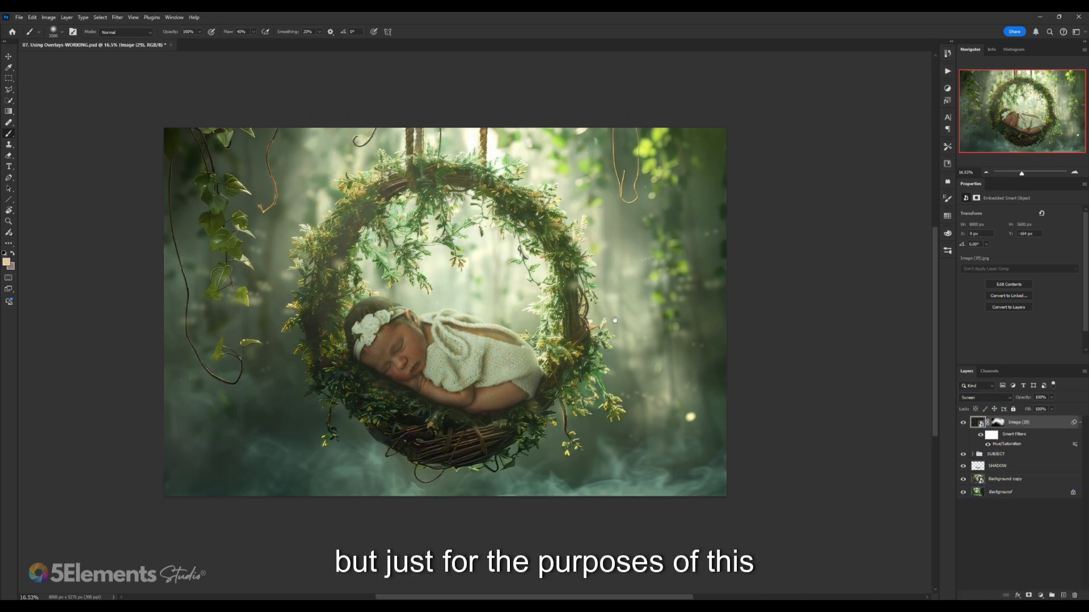
scroll(575, 301, "down", 2)
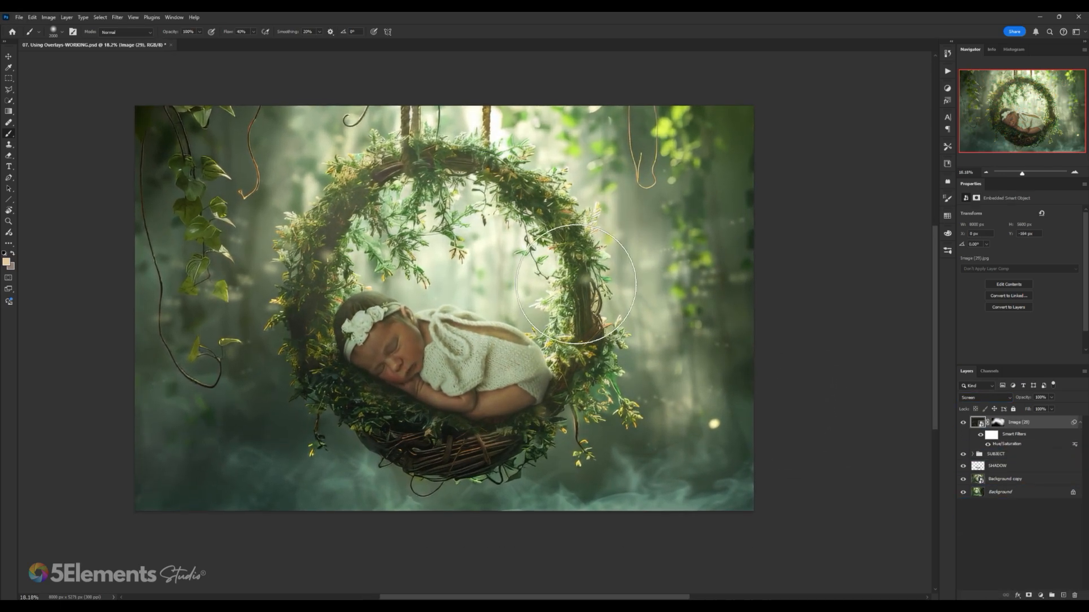
- Switch to File Explorer, open the JPG subfolder of 50 Sparkle Photo Overlays, and preview 15.jpg and 17.jpg
key("alt+Tab")
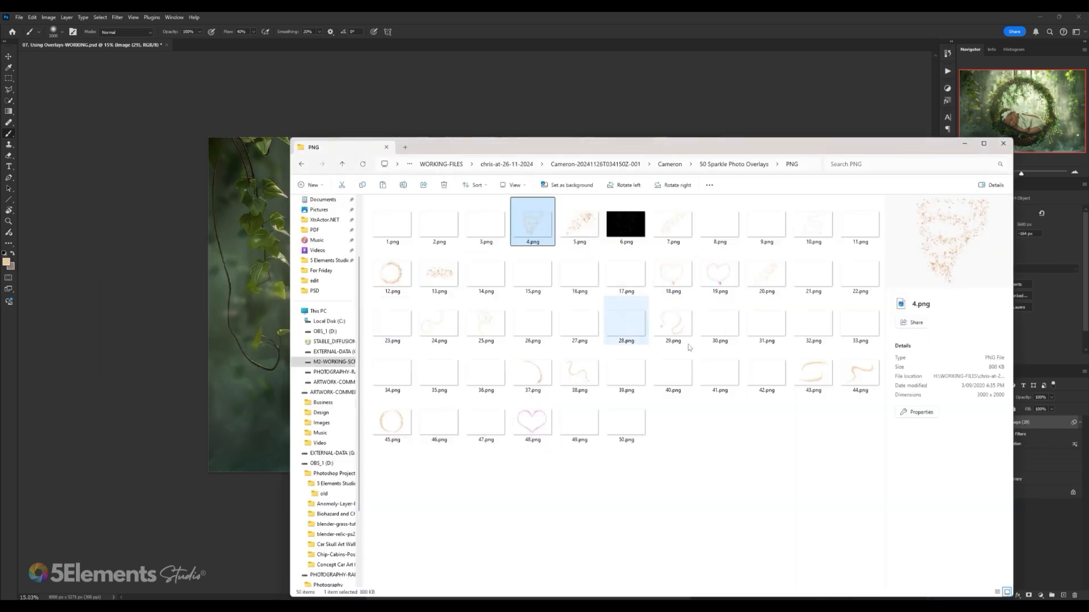
left_click(733, 164)
double_click(448, 212)
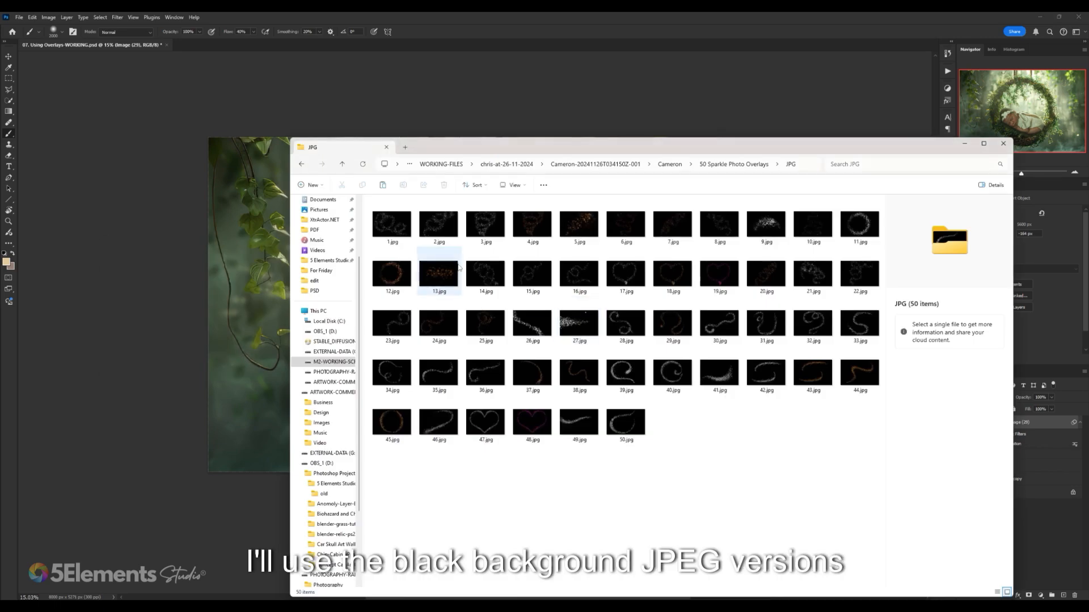
left_click(532, 274)
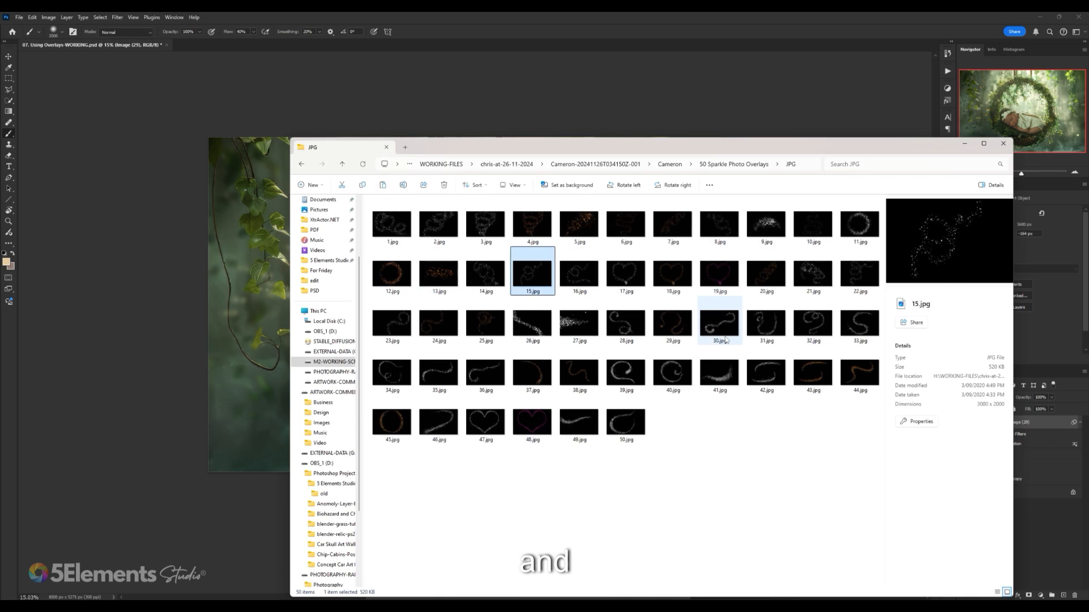
key("alt+Tab")
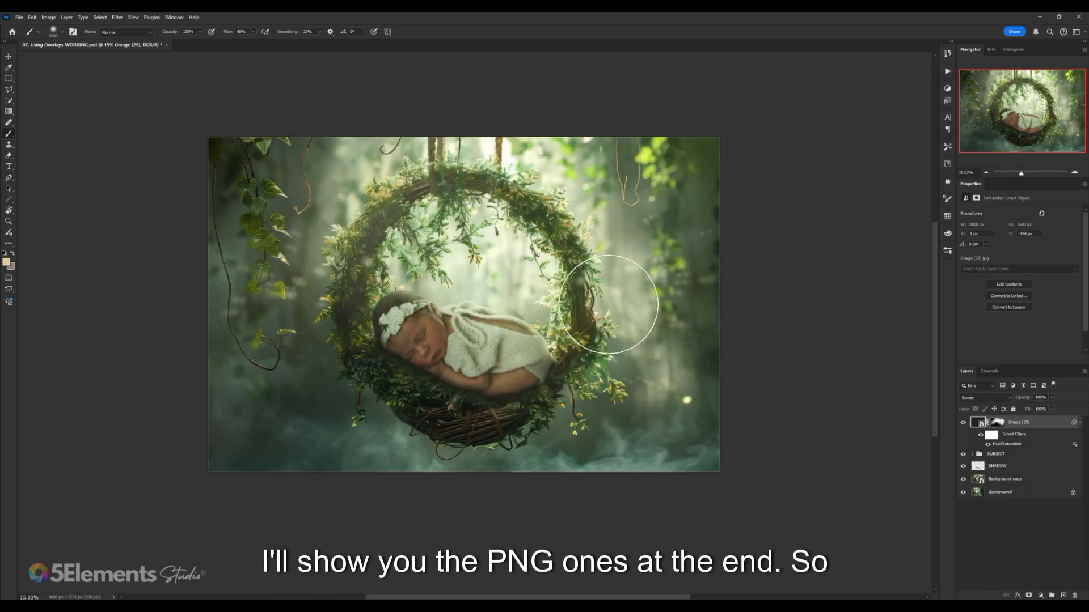
key("alt+Tab")
left_click(626, 274)
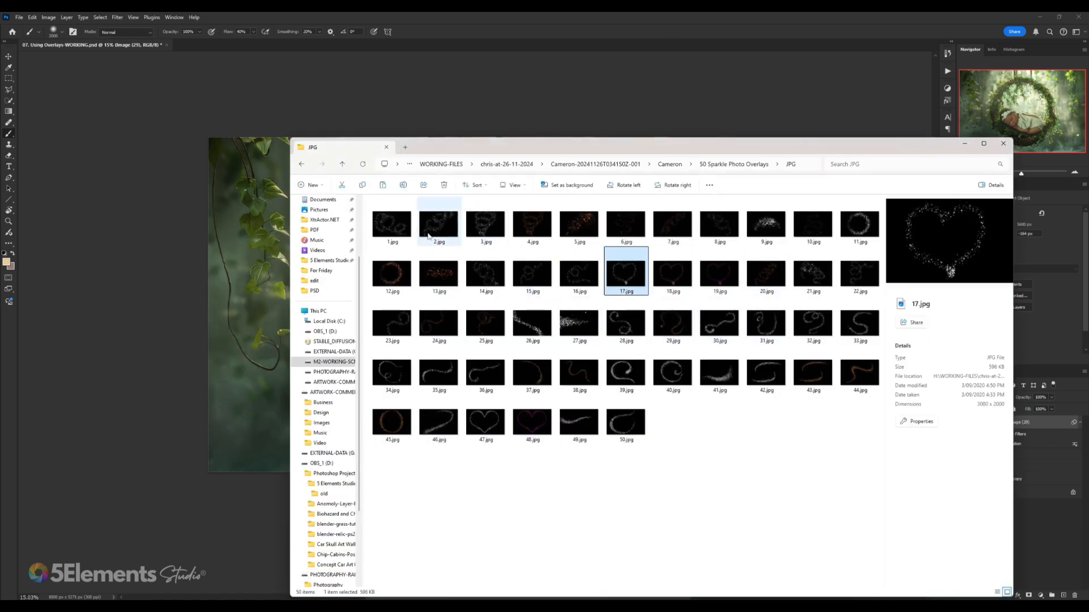
- Open 1.jpg in the image viewer and browse forward through the sparkle overlays to 10.jpg
right_click(391, 228)
left_click(420, 251)
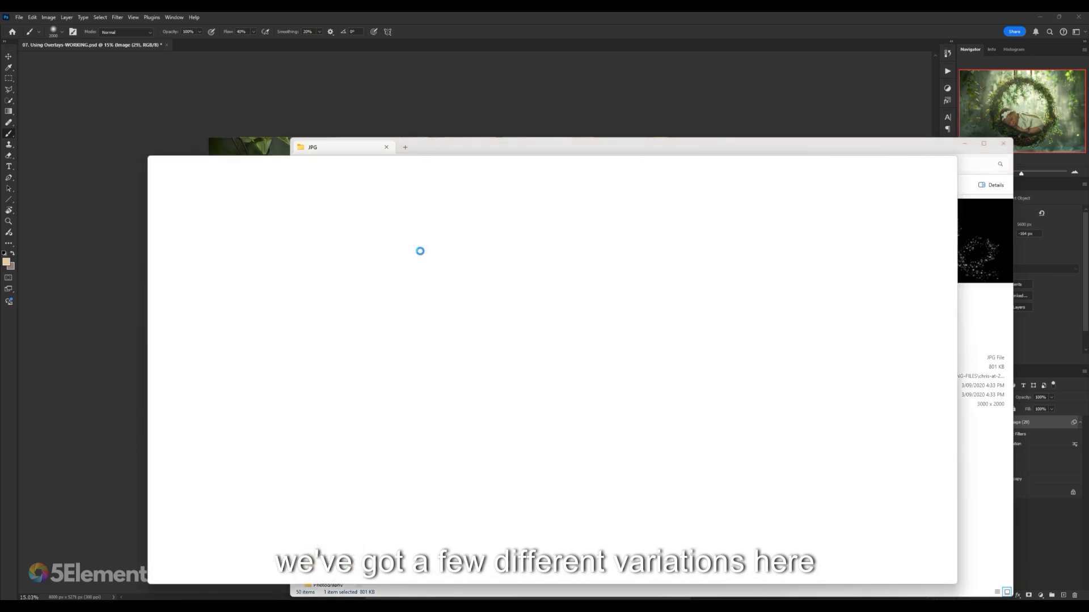
key("Right")
key("Right")
key("Right")
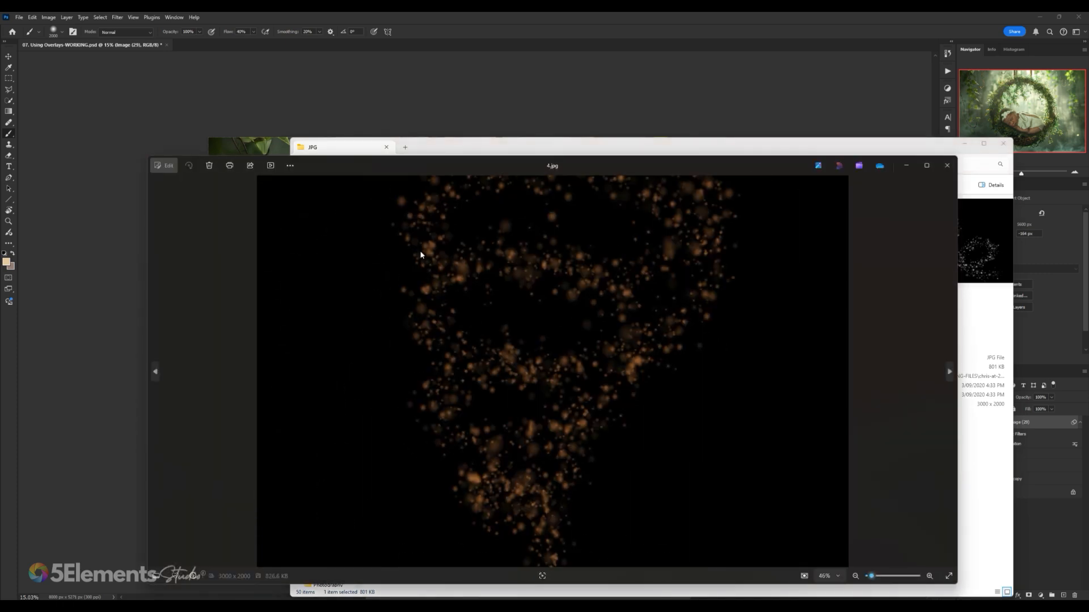
key("Right")
key("Right")
key("Right")
key("Right")
key("Right")
key("Right")
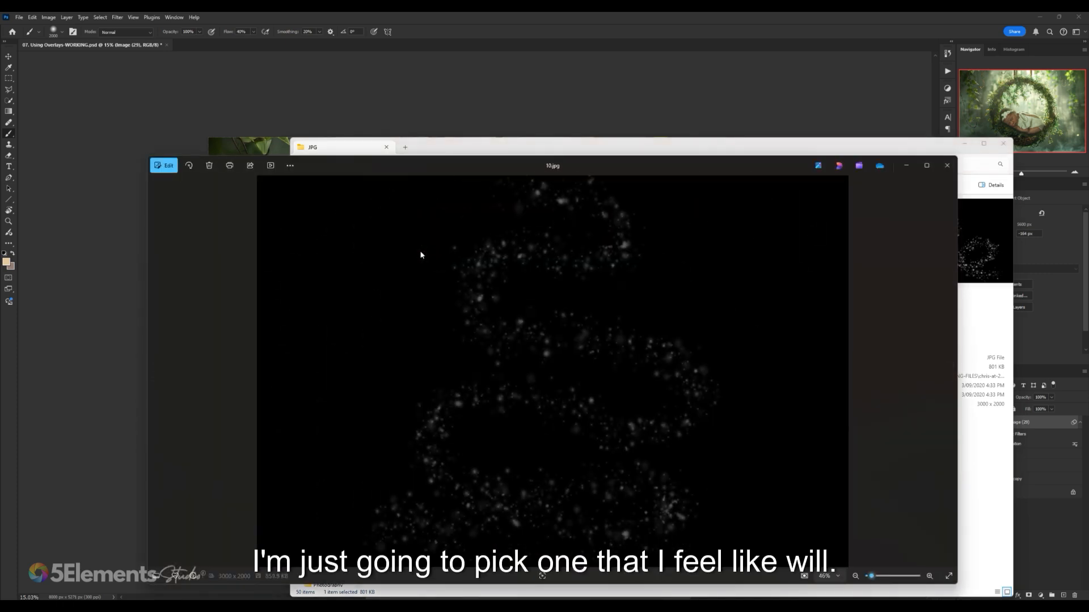
- Compare the white ring overlay 11.jpg with the orange ring overlay 12.jpg by flipping between them
key("Right")
key("Right")
key("Left")
key("Right")
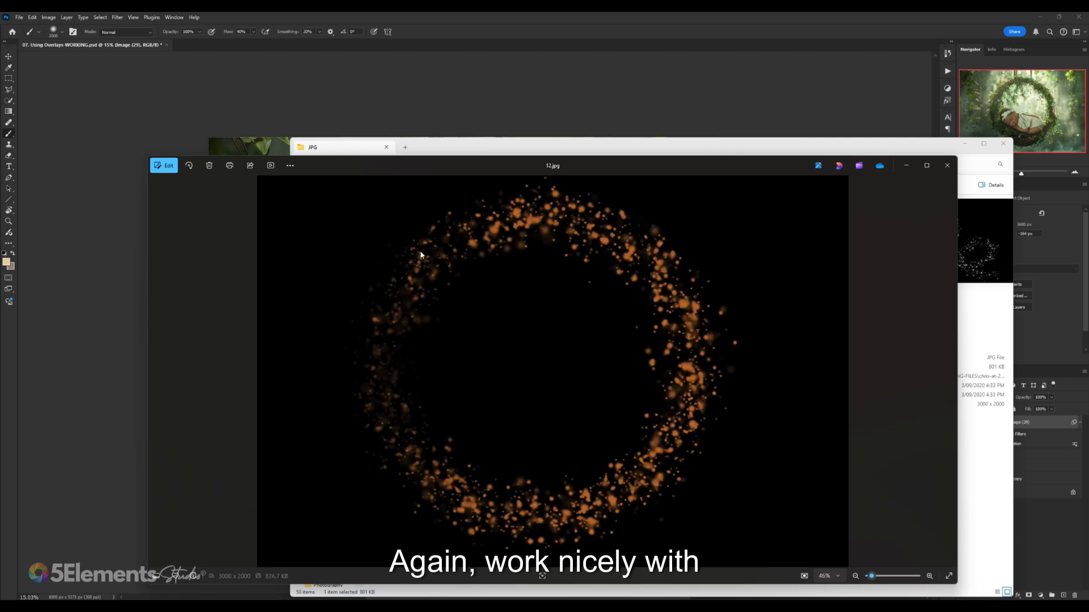
key("Right")
key("Left")
key("Left")
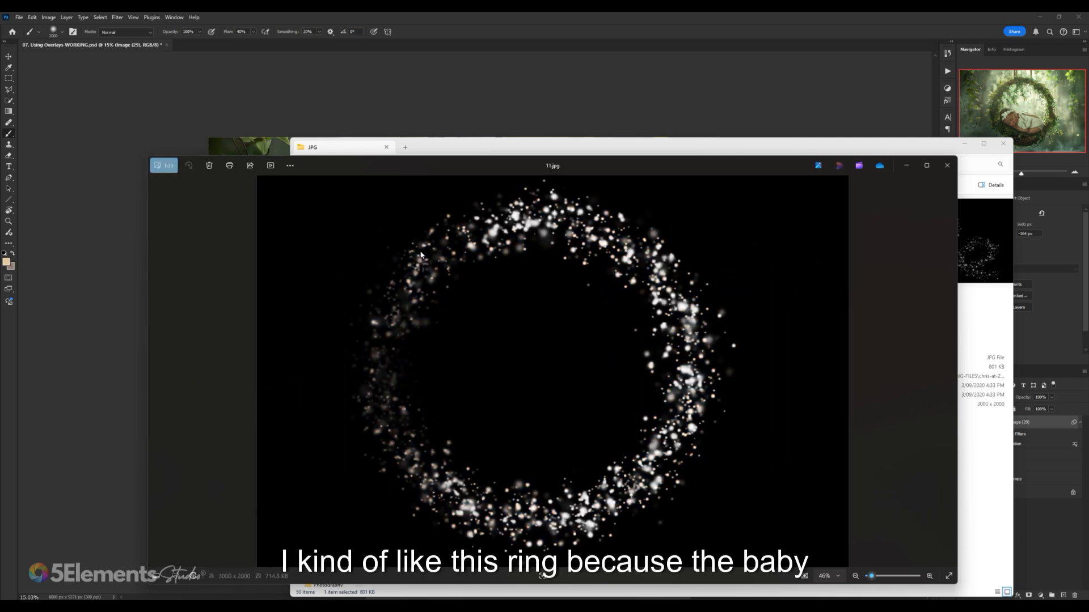
key("Right")
key("Left")
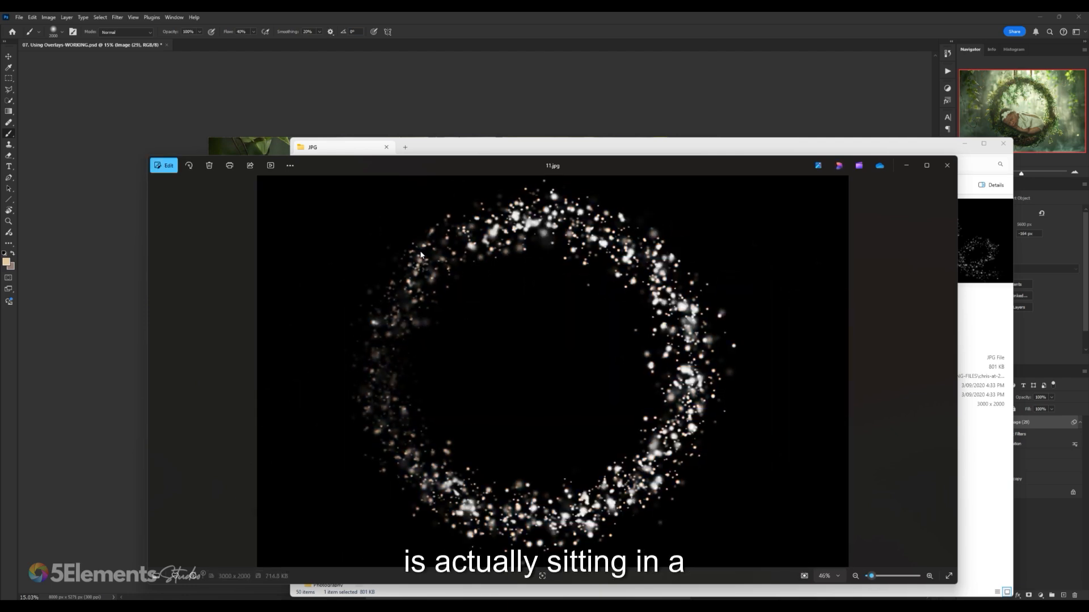
key("Right")
key("Left")
- Browse the overlays after the rings, examining the heart shapes around 19.jpg and continuing past 22.jpg
key("Right")
key("Right")
key("Right")
key("Right")
key("Right")
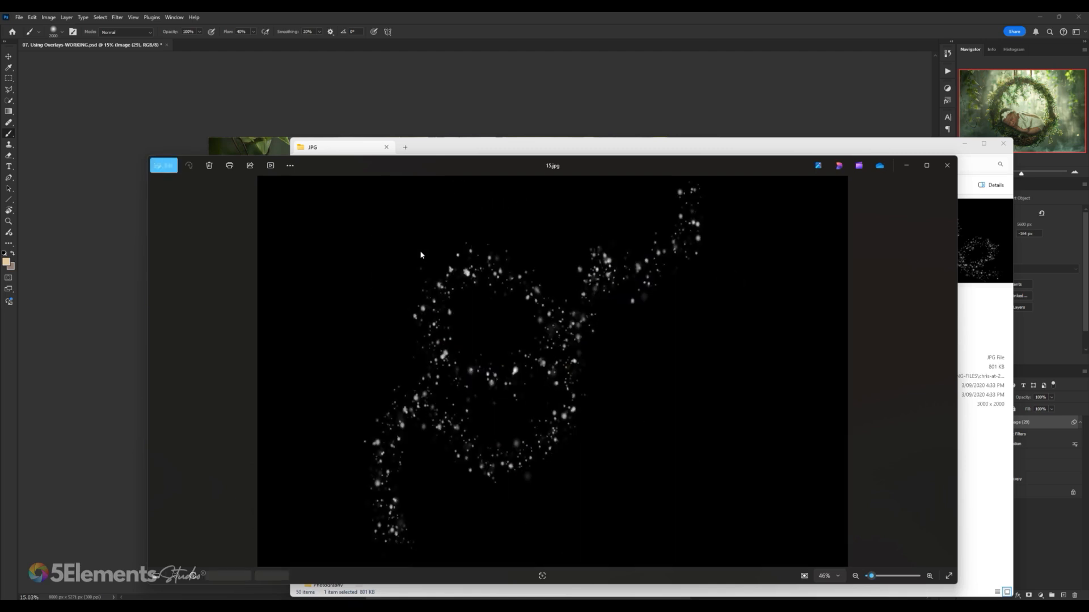
key("Right")
key("Right")
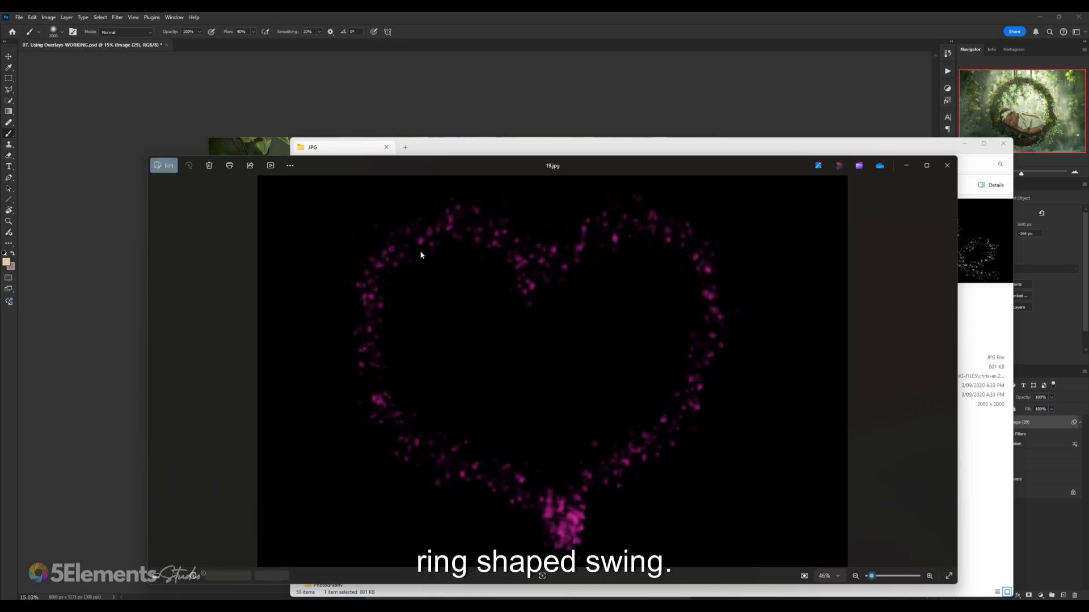
key("Left")
key("Right")
key("Right")
key("Right")
key("Right")
key("Right")
key("Right")
key("Right")
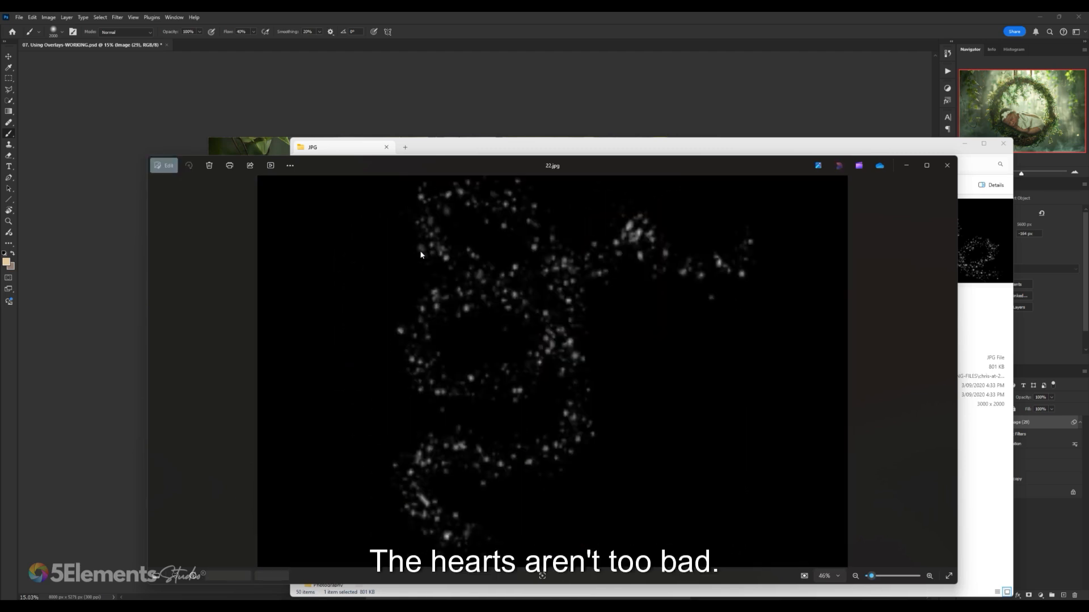
- Examine the swirl-shaped sparkle overlays from 24.jpg to 30.jpg, returning to the golden swirl in 29.jpg
key("Right")
key("Left")
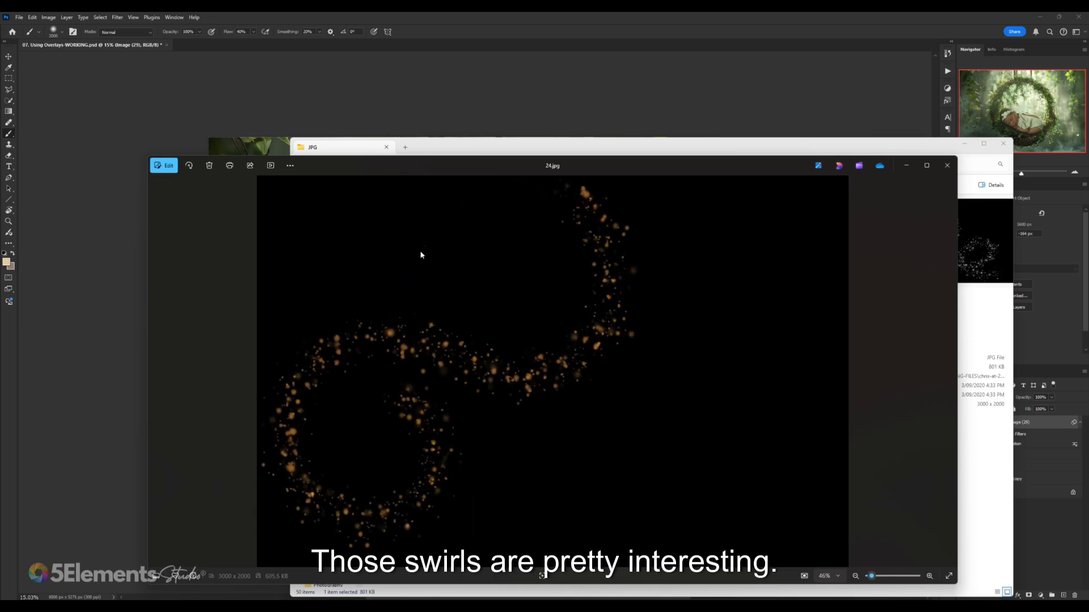
key("Right")
key("Right")
key("Right")
key("Right")
key("Right")
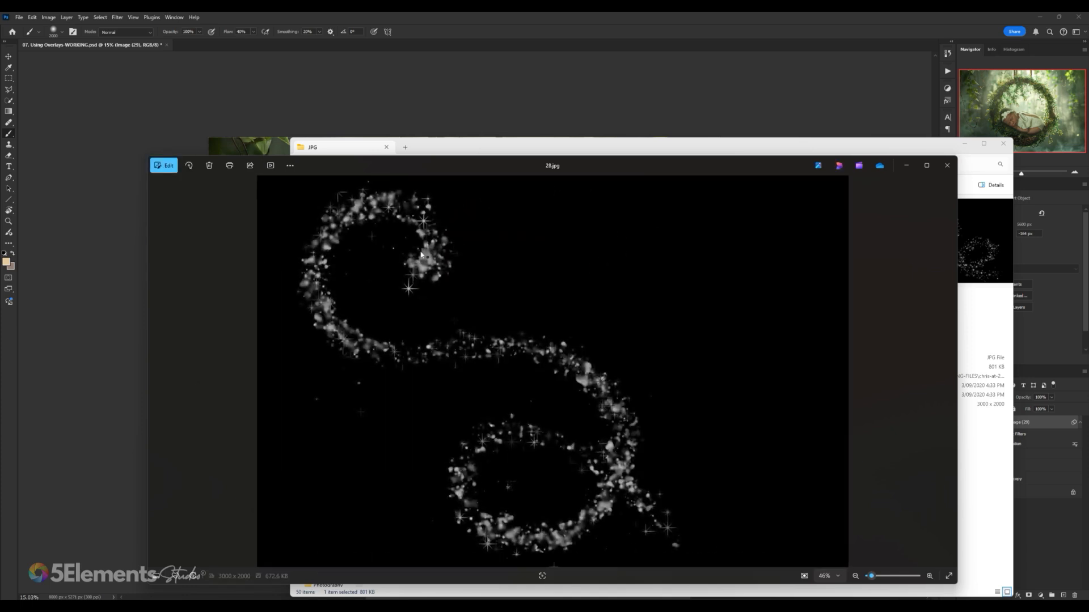
key("Right")
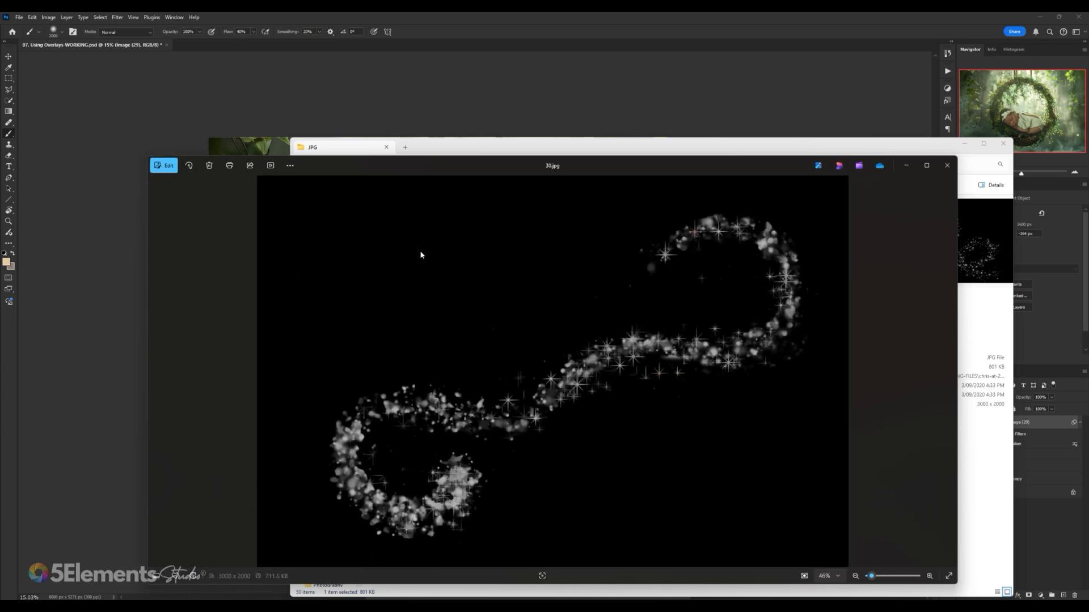
key("Right")
key("Left")
key("Left")
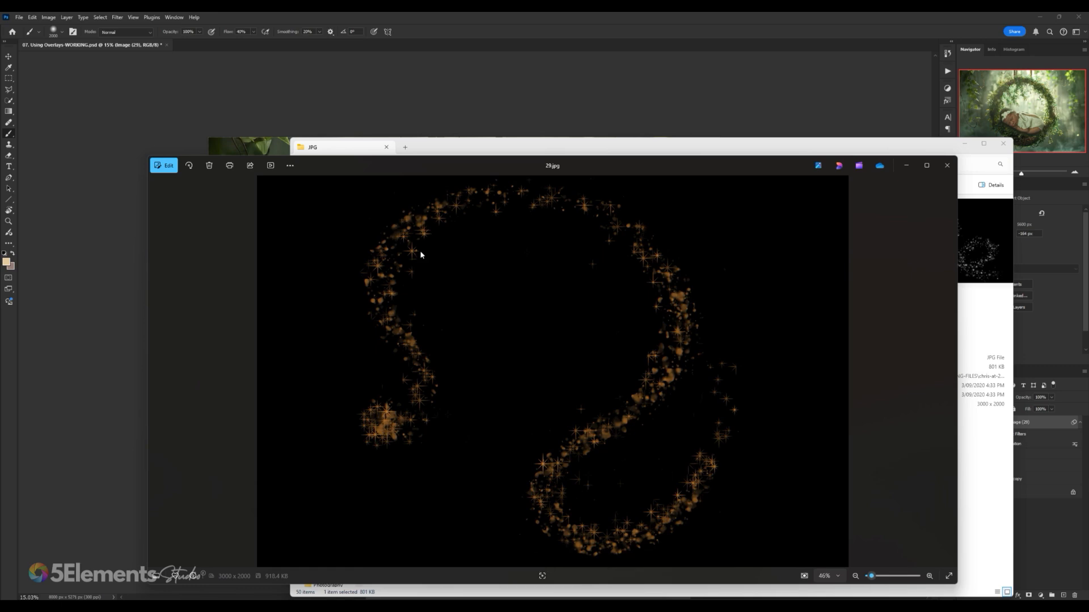
key("Right")
key("Left")
- Browse forward through the swirl-shaped sparkle overlays from 29.jpg past 33.jpg and 36.jpg to 40.jpg
key("Right")
key("Right")
key("Right")
key("Right")
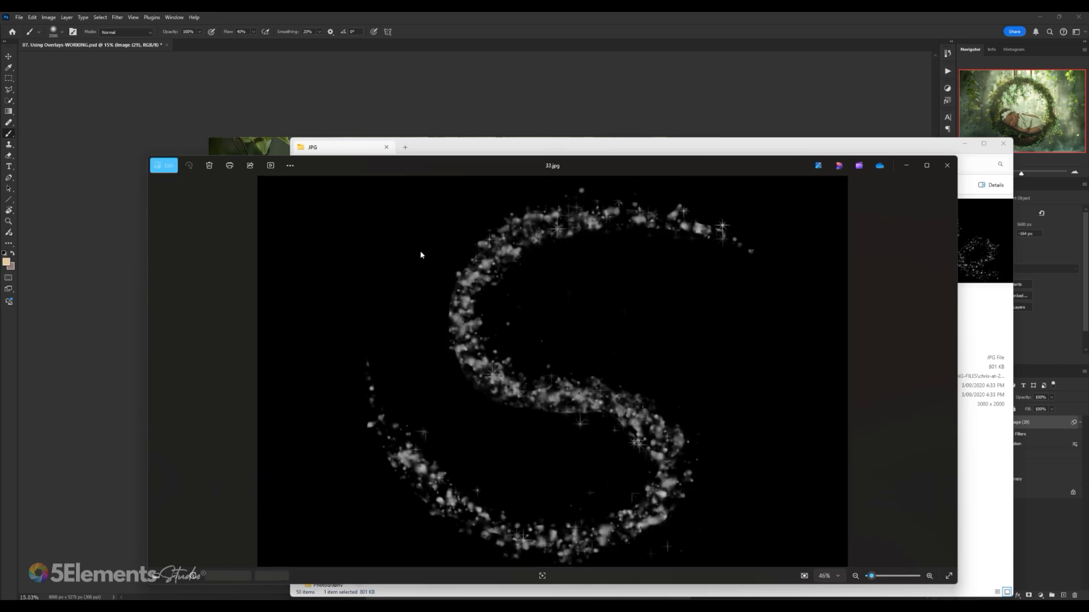
key("Right")
key("Right")
key("Right")
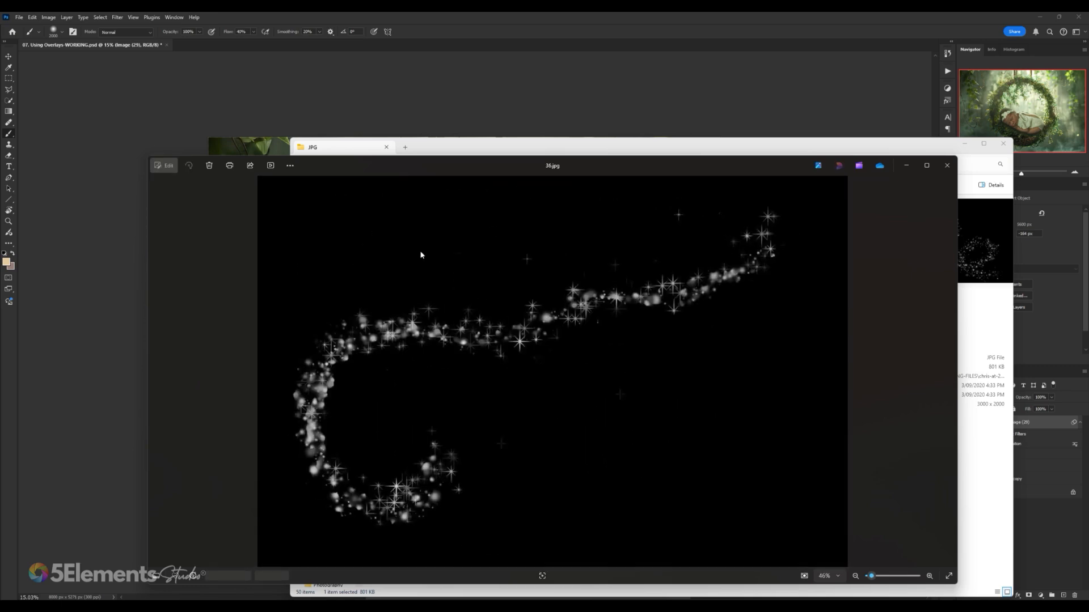
key("Right")
key("Right")
key("Right")
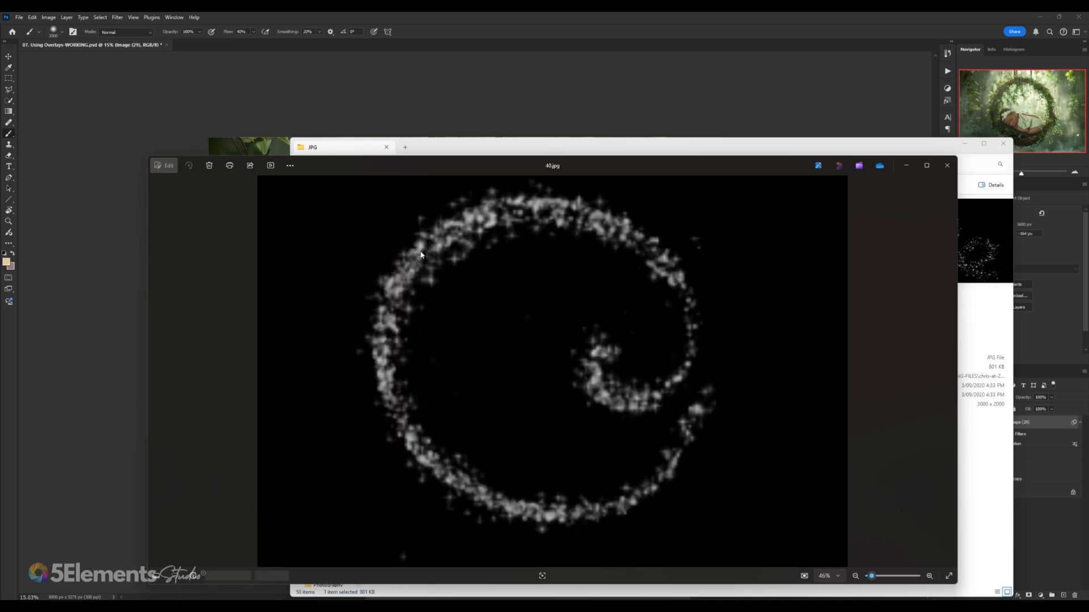
- Compare the swirl overlay 39.jpg with the ring-like swirl 40.jpg by flipping between them, and close the image viewer
key("Right")
key("Right")
key("Left")
key("Left")
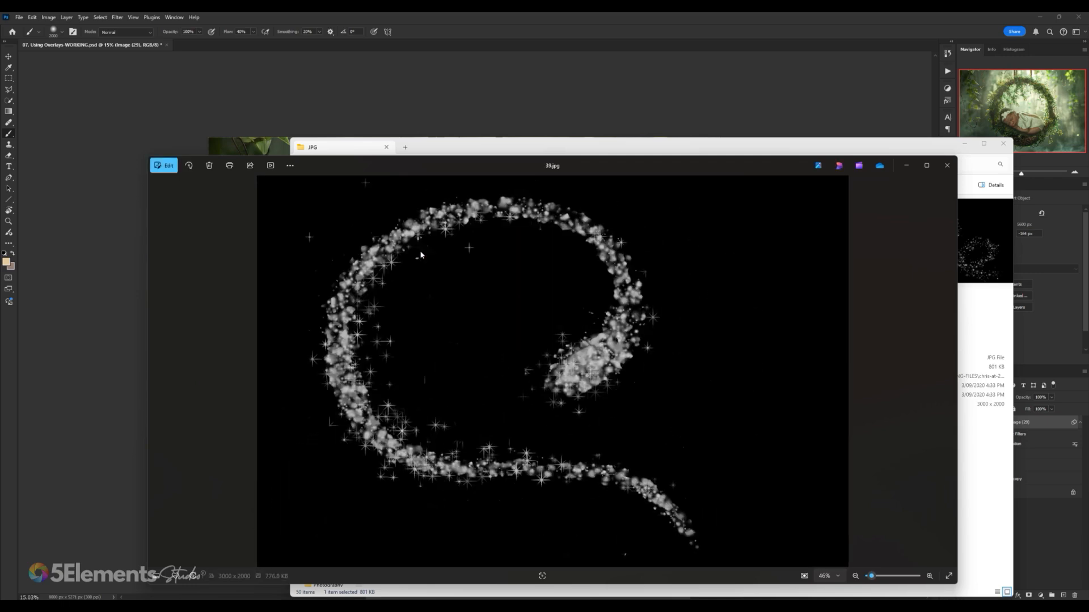
key("Right")
key("Left")
key("Right")
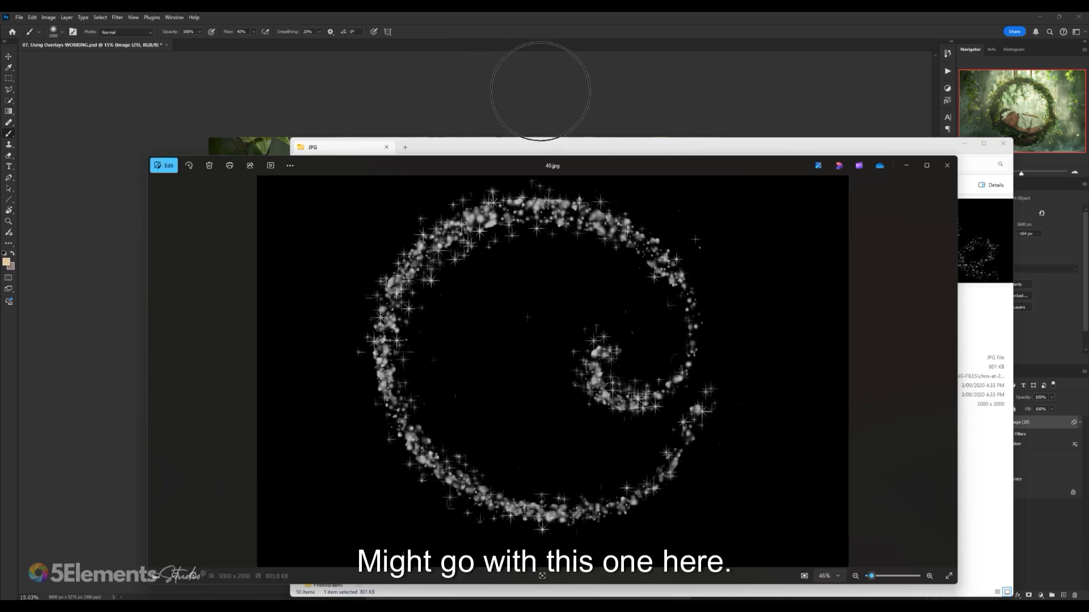
left_click(947, 166)
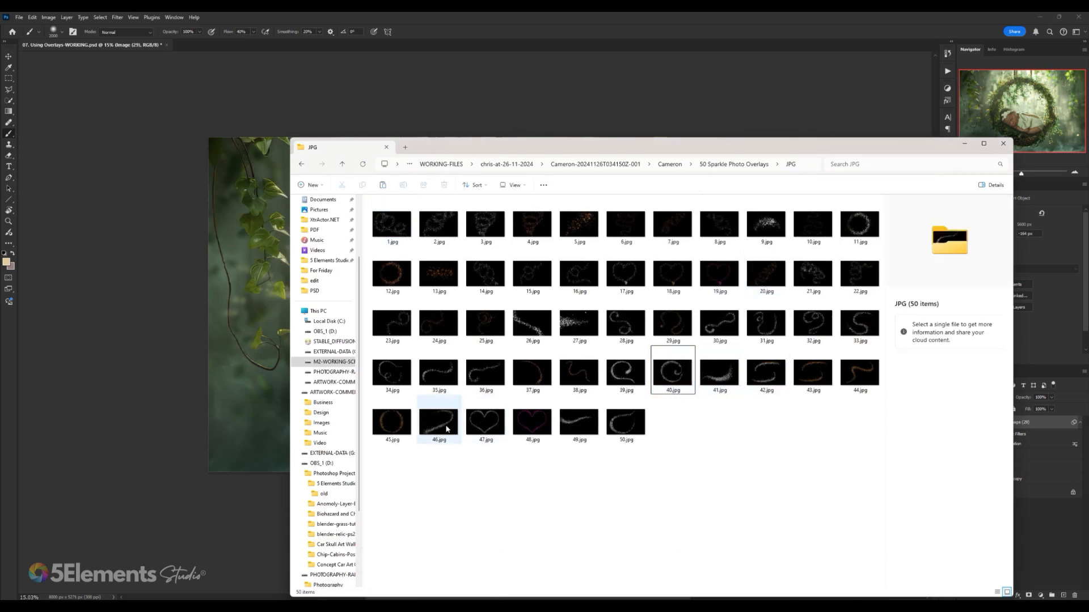
- Place 40.jpg from the JPG overlay folder into the sleeping baby composite as a new layer above the firefly overlay
left_click(485, 422)
left_click(668, 378)
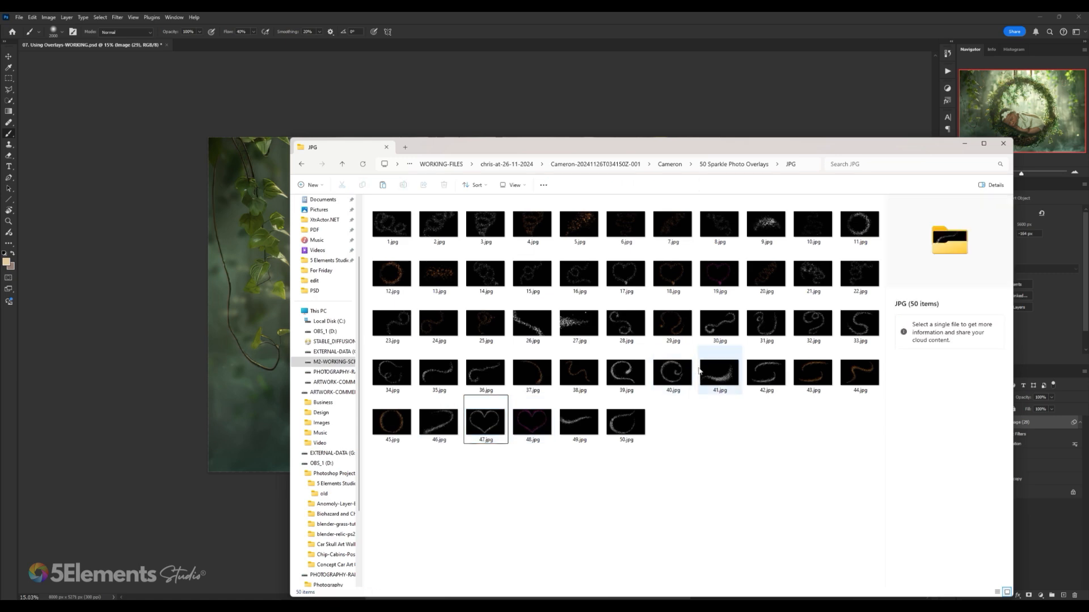
left_click_drag(675, 373, 258, 340)
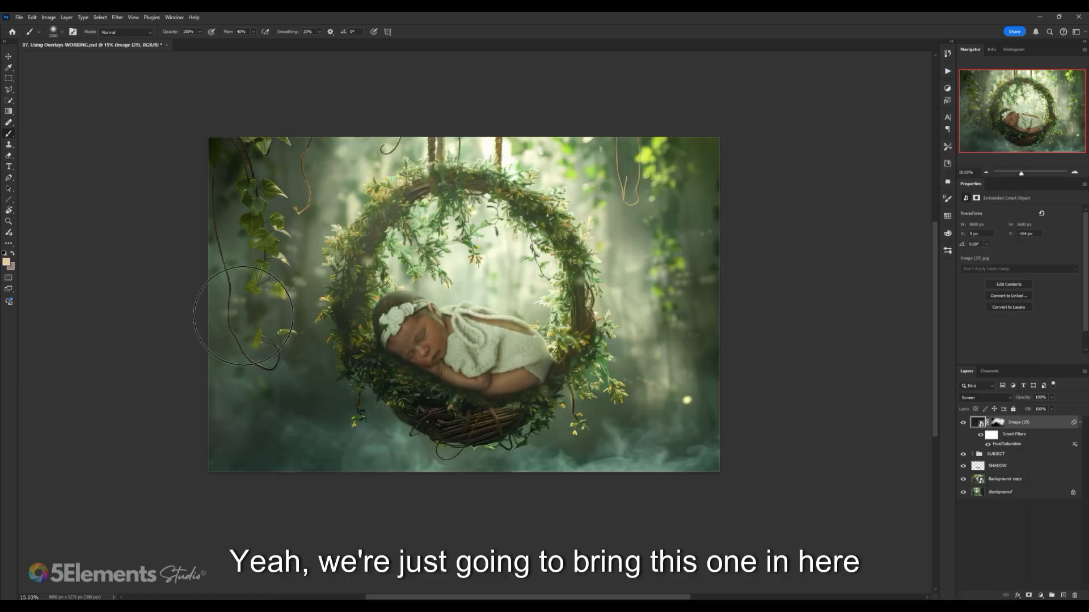
key("Return")
key("b")
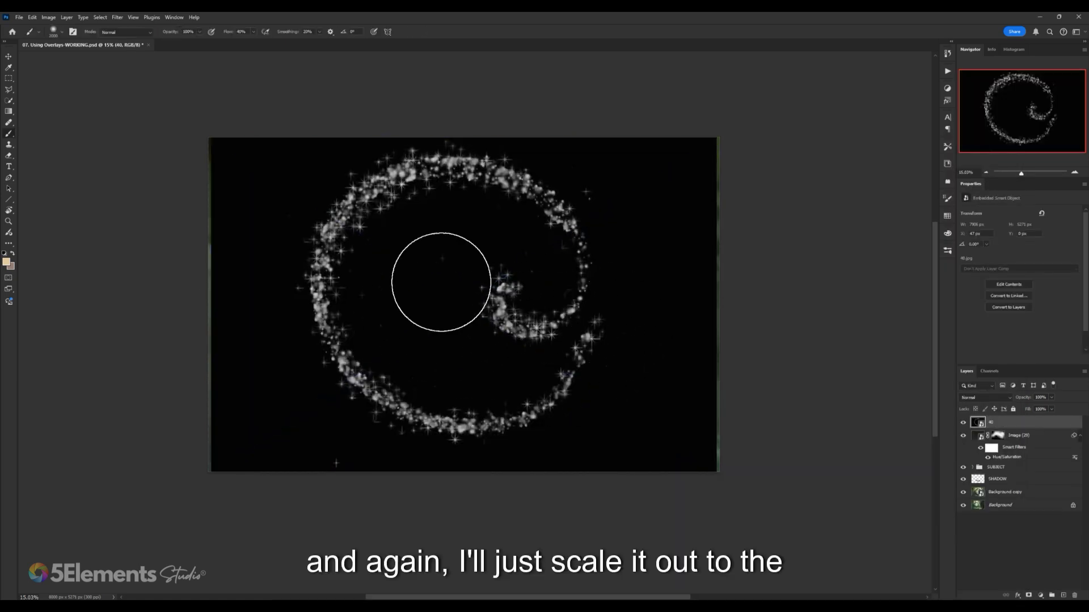
- Scale the sparkle swirl layer out to the canvas edges and set its blending mode to Screen
key("ctrl+t")
left_click_drag(718, 304, 721, 304)
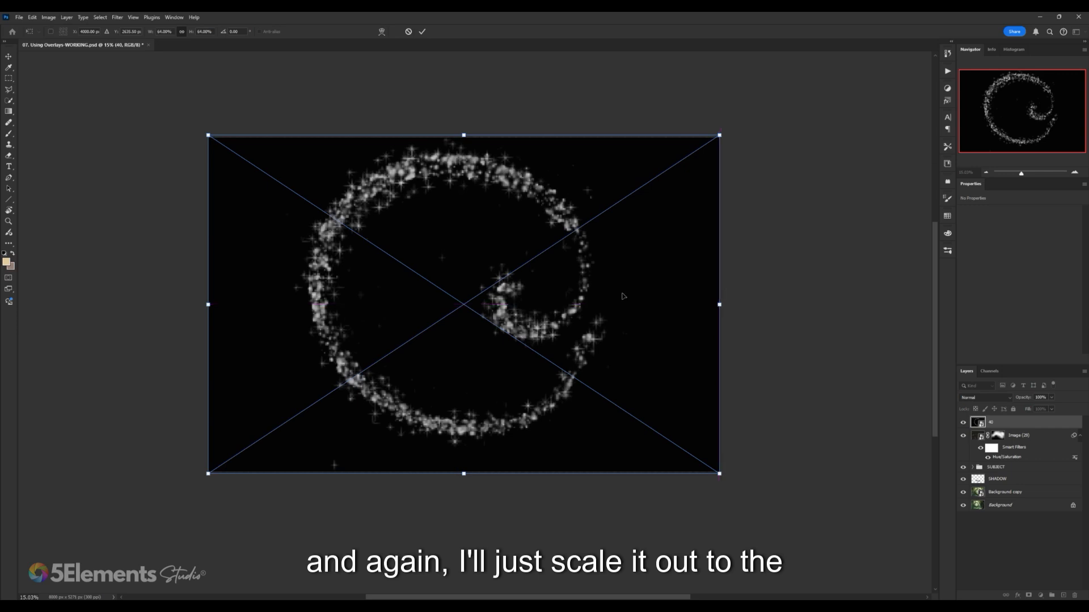
key("Return")
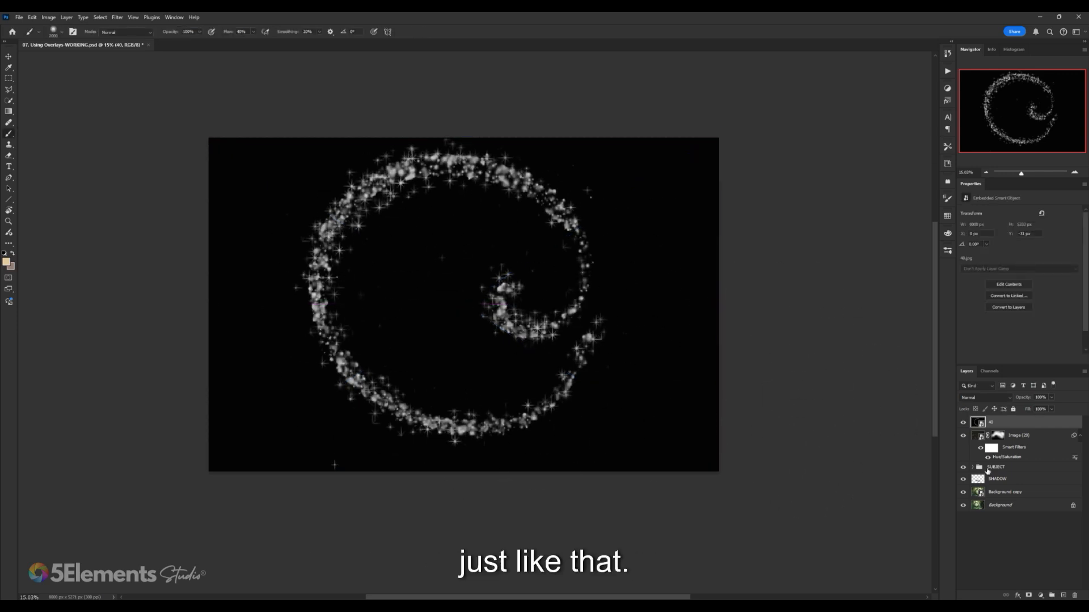
left_click(999, 398)
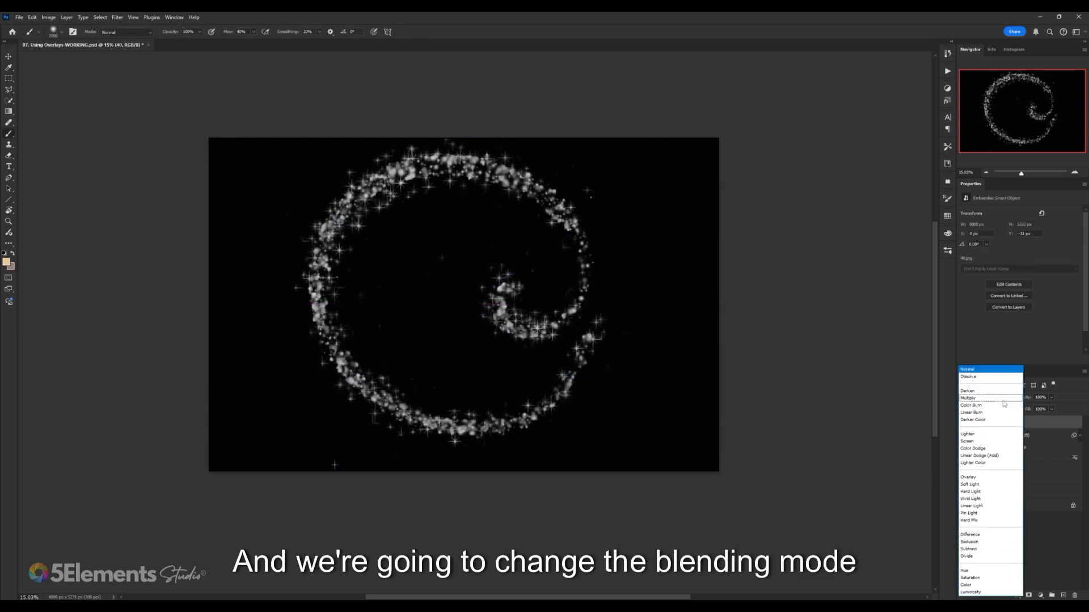
left_click(985, 441)
- Reposition the sparkle swirl around the ring swing and scale it to about 67% so it follows the outer wreath
scroll(579, 270, "down", 2)
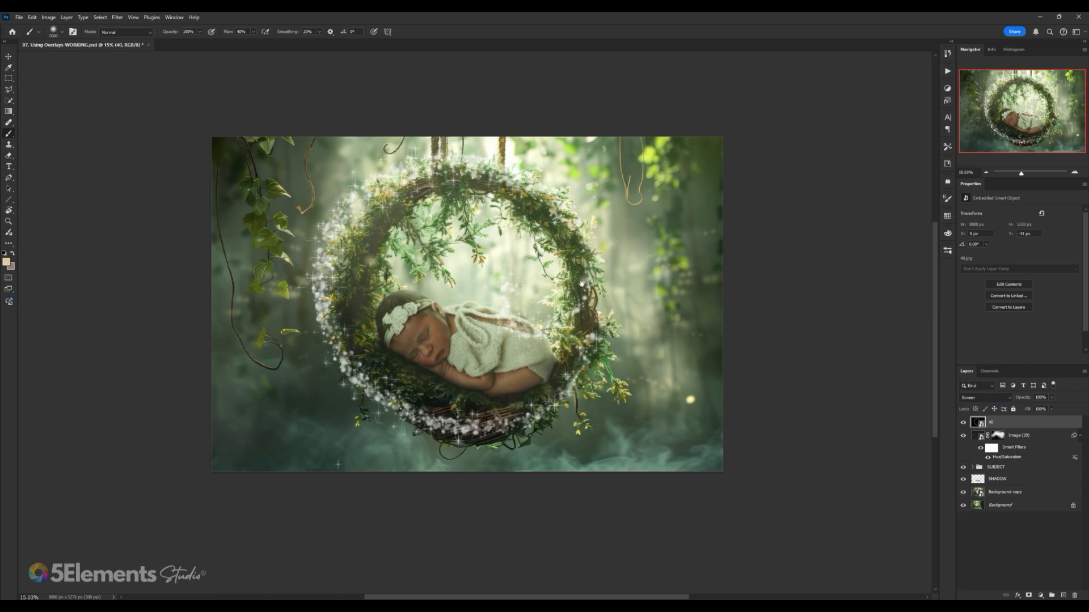
key("ctrl+t")
left_click_drag(503, 276, 510, 288)
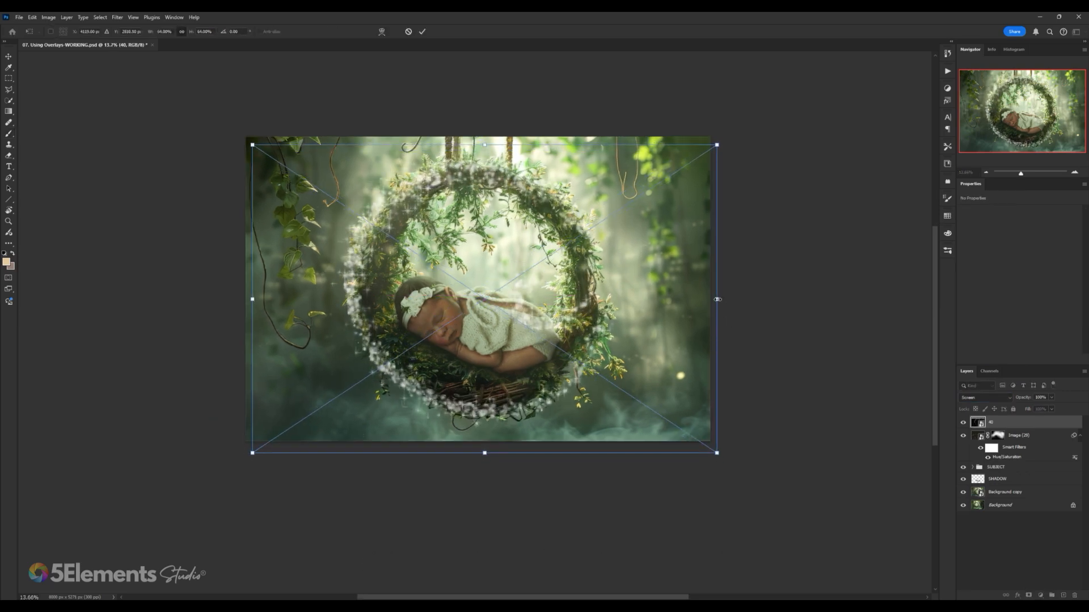
left_click_drag(717, 300, 739, 302)
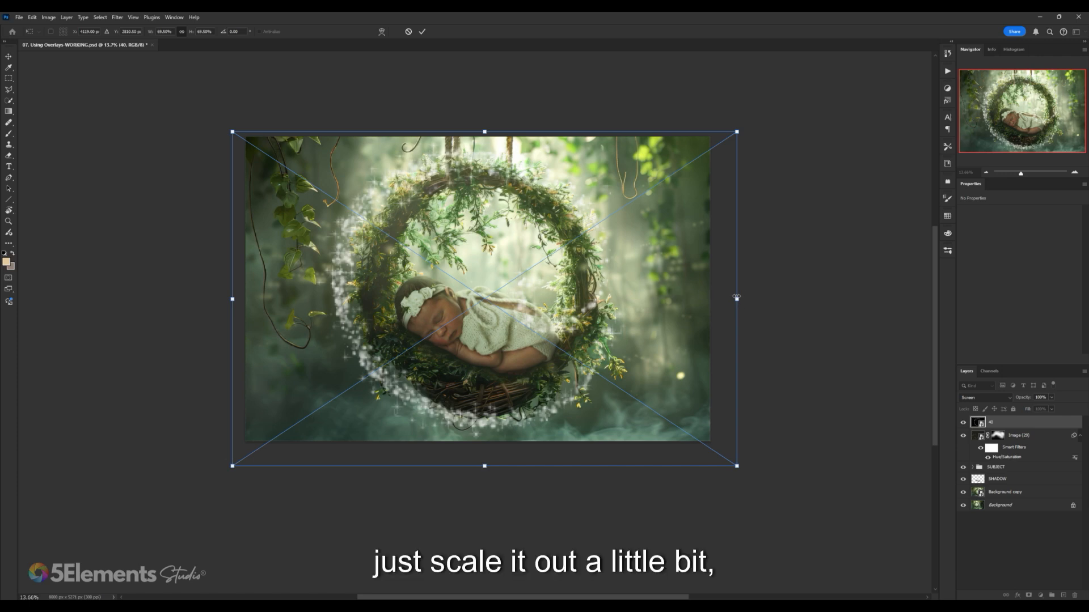
left_click_drag(737, 299, 728, 299)
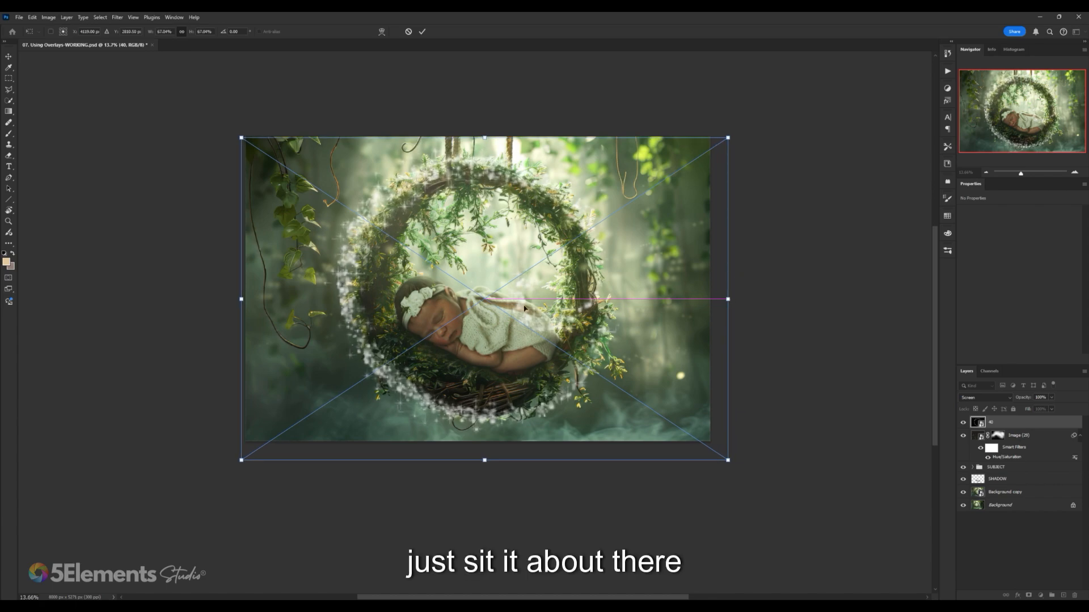
key("Return")
key("b")
- Colorize the sparkle layer with a Hue/Saturation adjustment using hue 75, saturation 16 and lightness +12
scroll(515, 286, "up", 5)
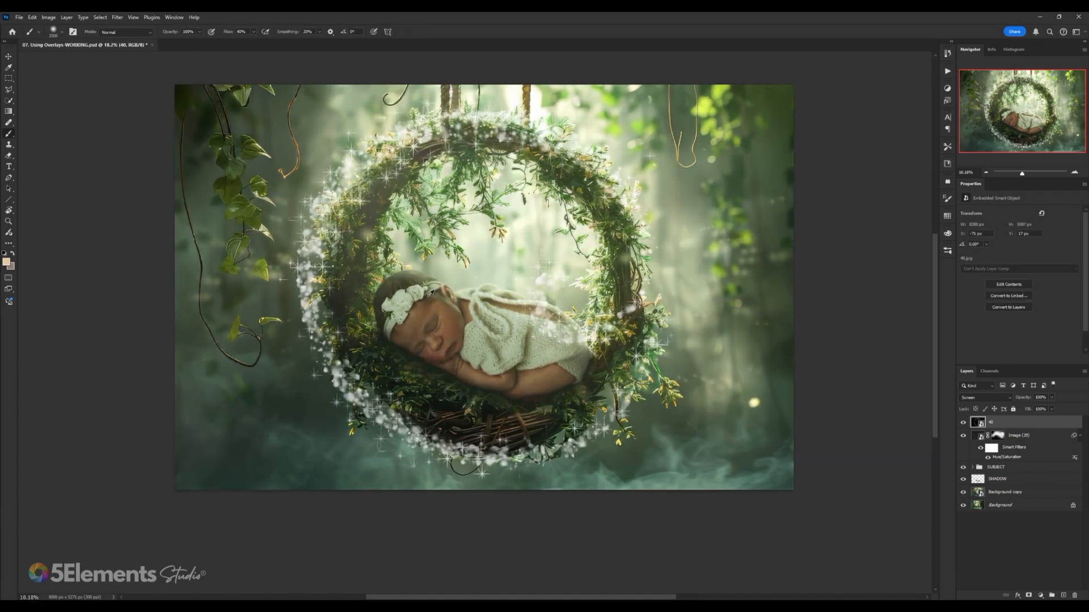
scroll(431, 294, "down", 5)
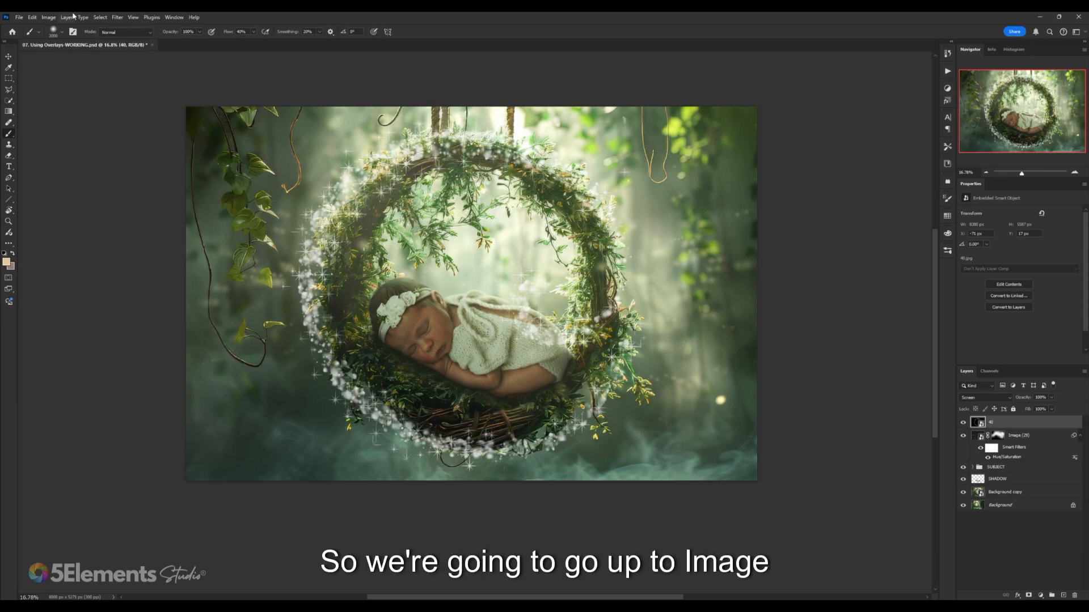
left_click(49, 17)
mouse_move(57, 42)
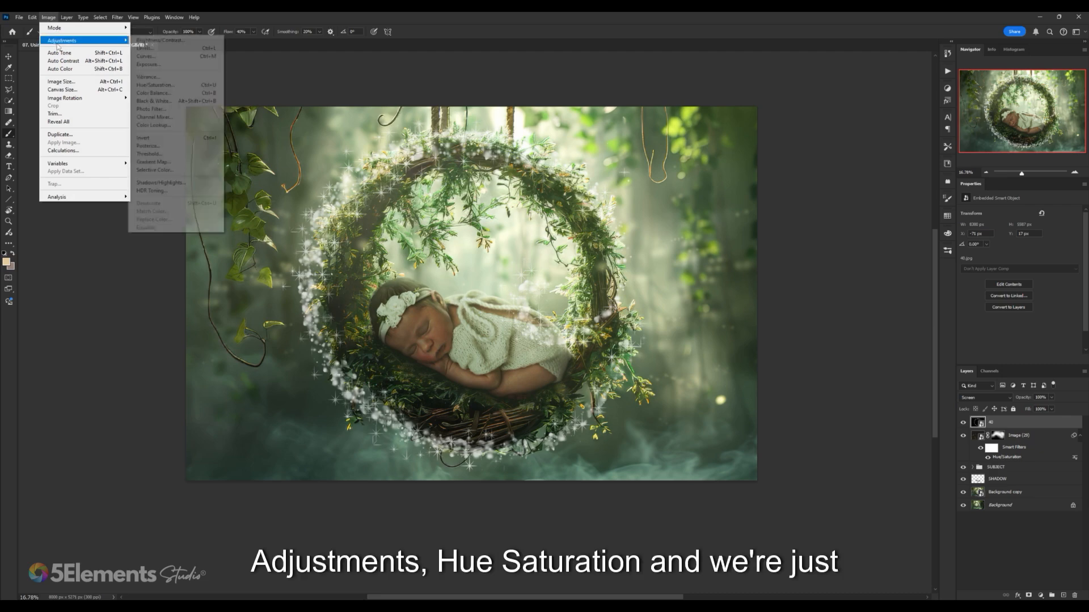
left_click(171, 86)
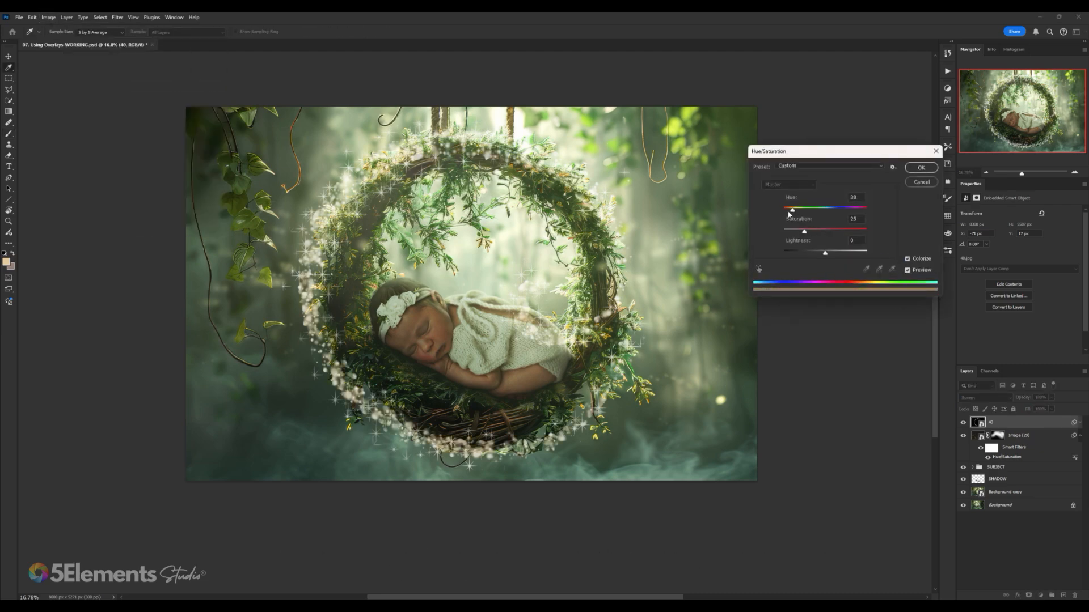
mouse_move(789, 214)
left_mouse_down()
mouse_move(803, 213)
mouse_move(800, 232)
left_mouse_up()
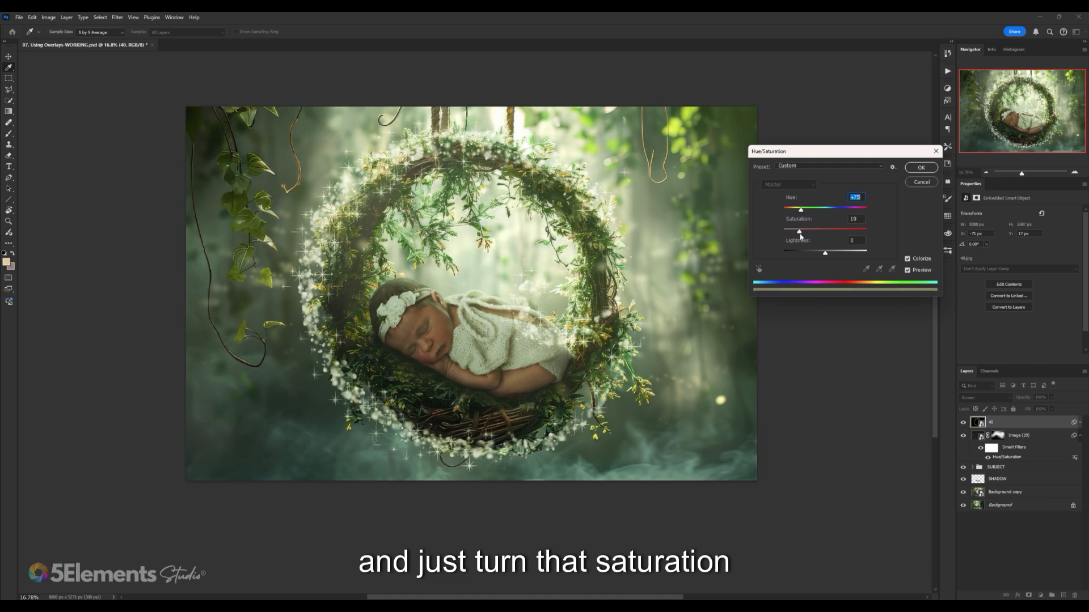
left_click_drag(797, 237, 832, 256)
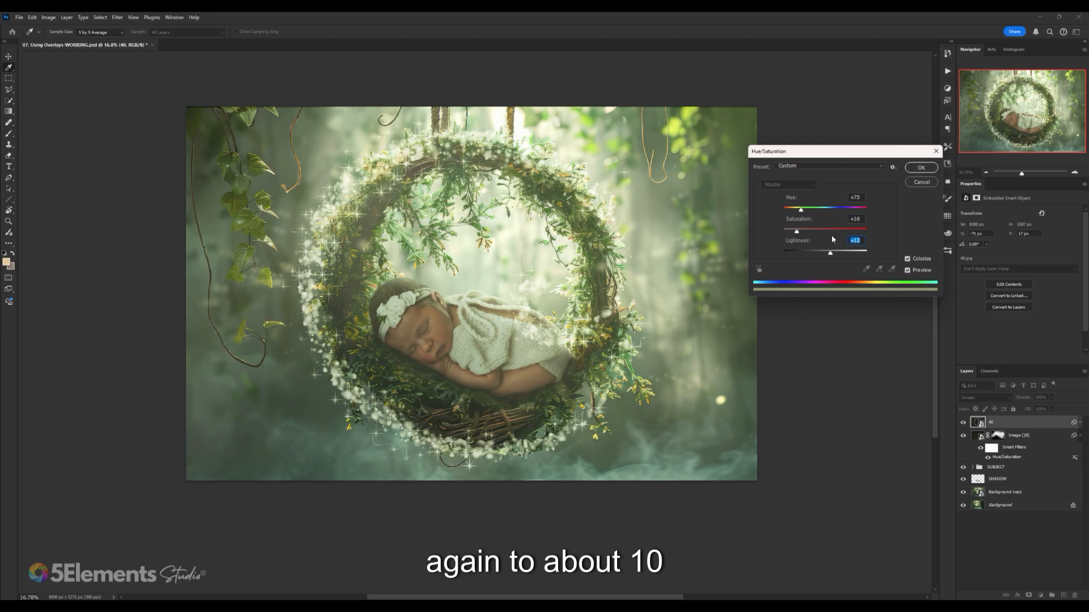
left_click(921, 167)
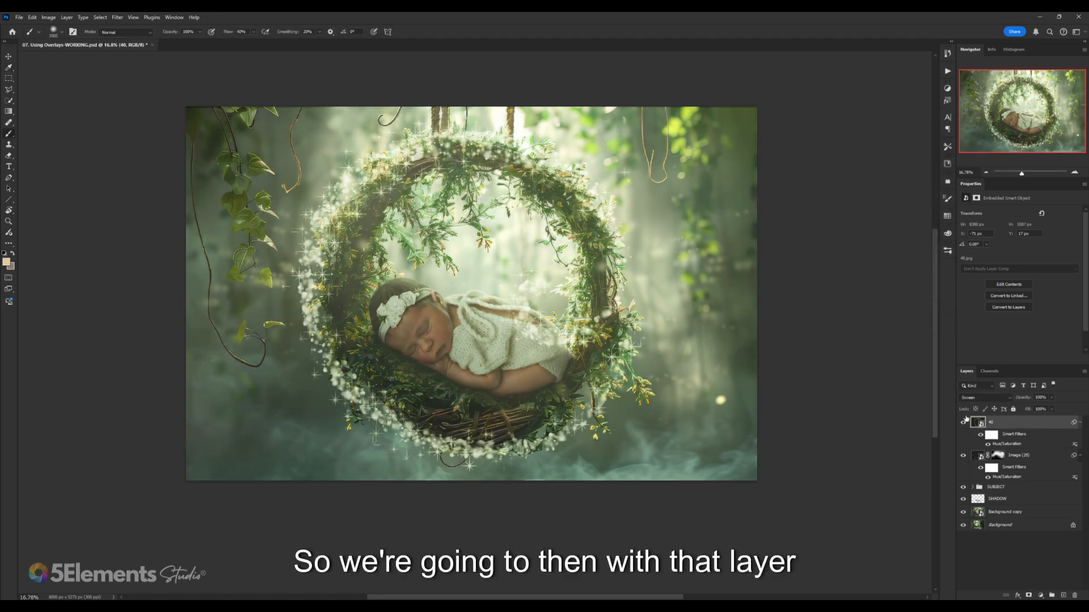
- Add a layer mask to the sparkle layer, invert it to black and set the brush colour to white
left_click(1028, 596)
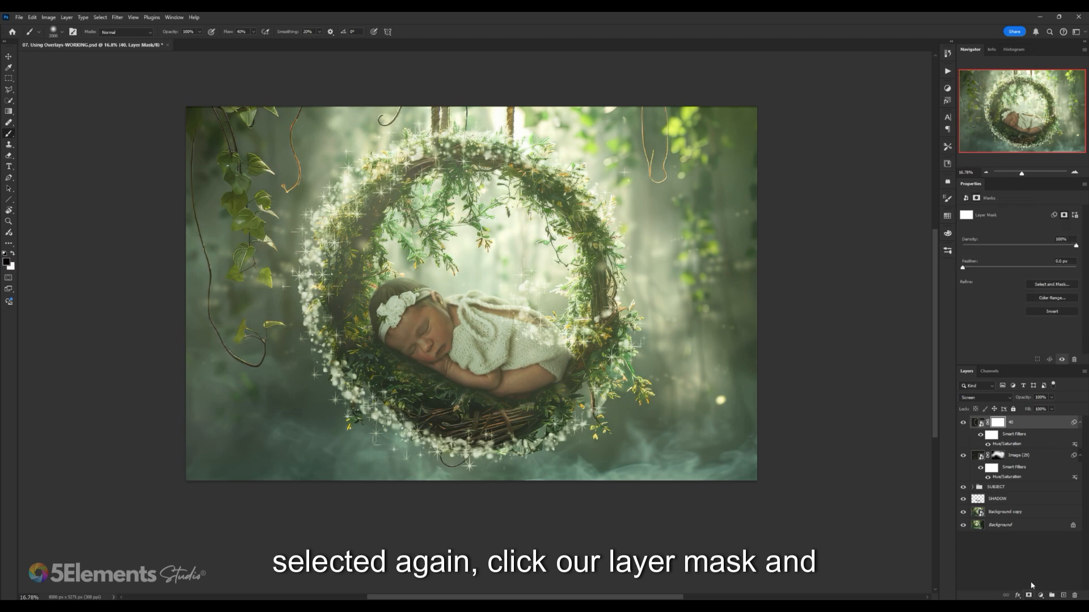
key("ctrl+i")
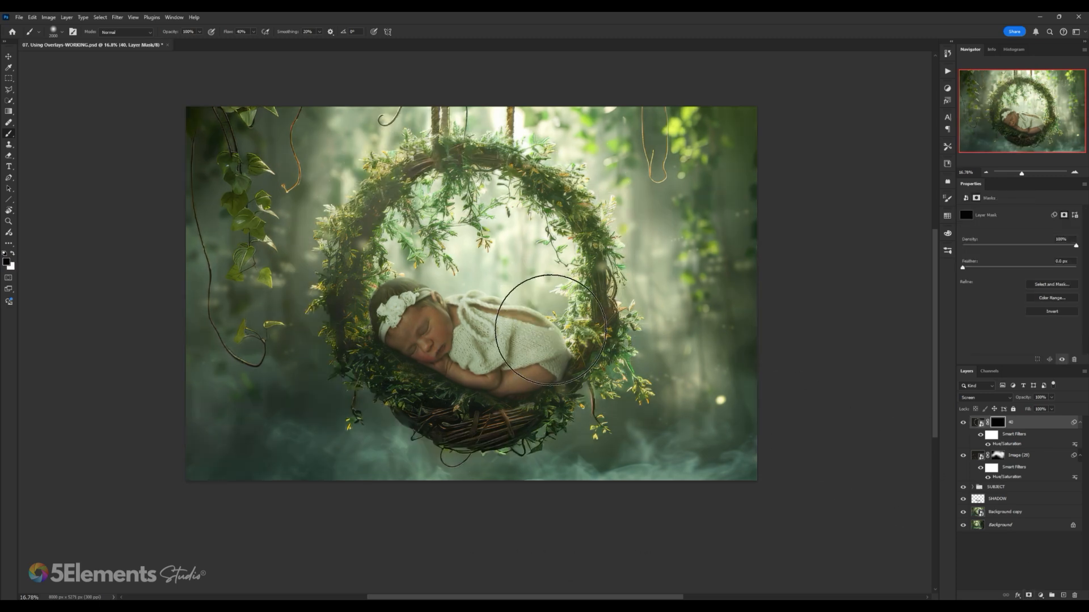
key("x")
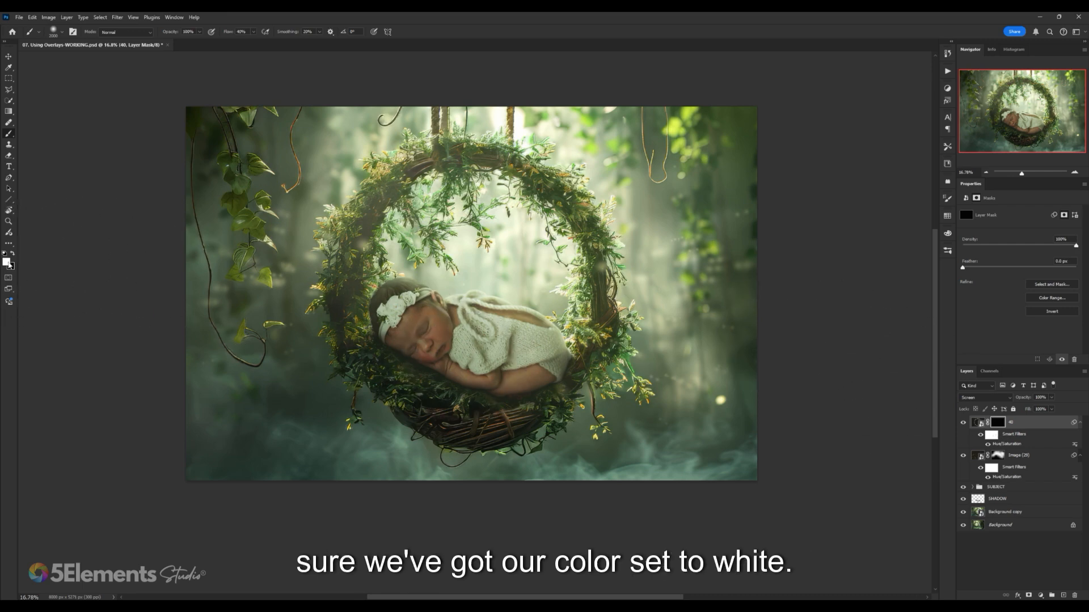
left_click_drag(461, 285, 456, 285)
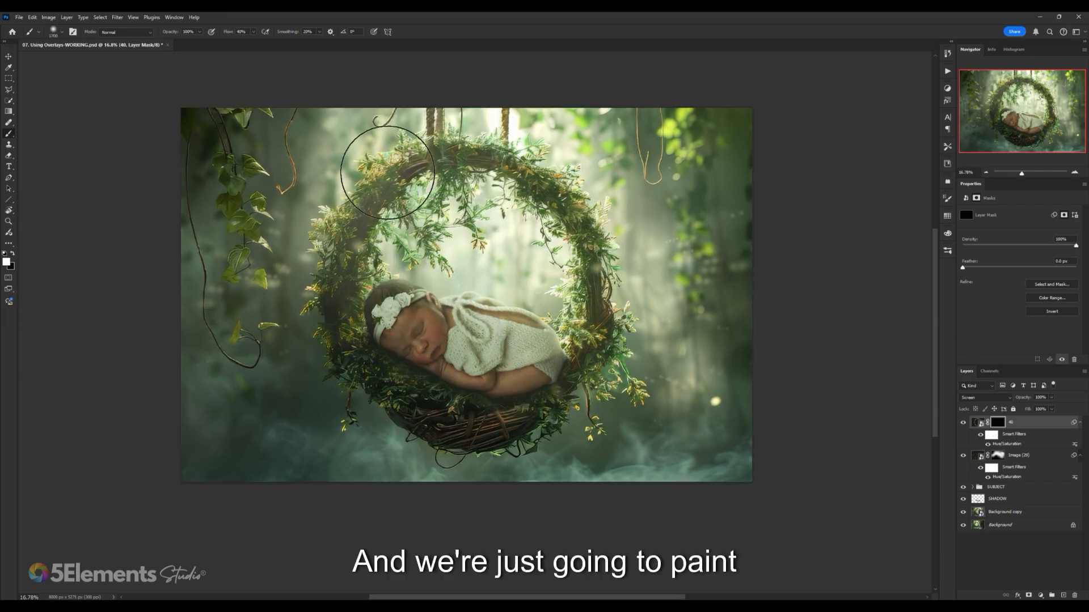
- Paint white on the layer 40 mask all around the wreath to reveal the sparkle overlay
left_click_drag(348, 203, 380, 178)
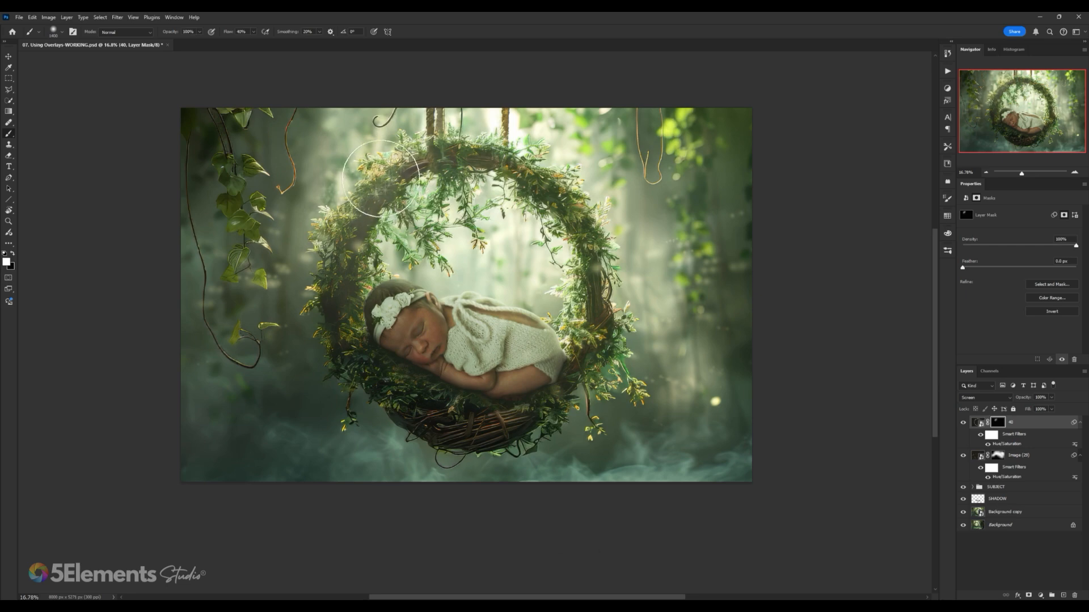
left_click_drag(331, 211, 319, 281)
mouse_move(341, 417)
left_mouse_down()
mouse_move(412, 414)
mouse_move(440, 464)
mouse_move(481, 419)
mouse_move(561, 461)
mouse_move(482, 445)
left_mouse_up()
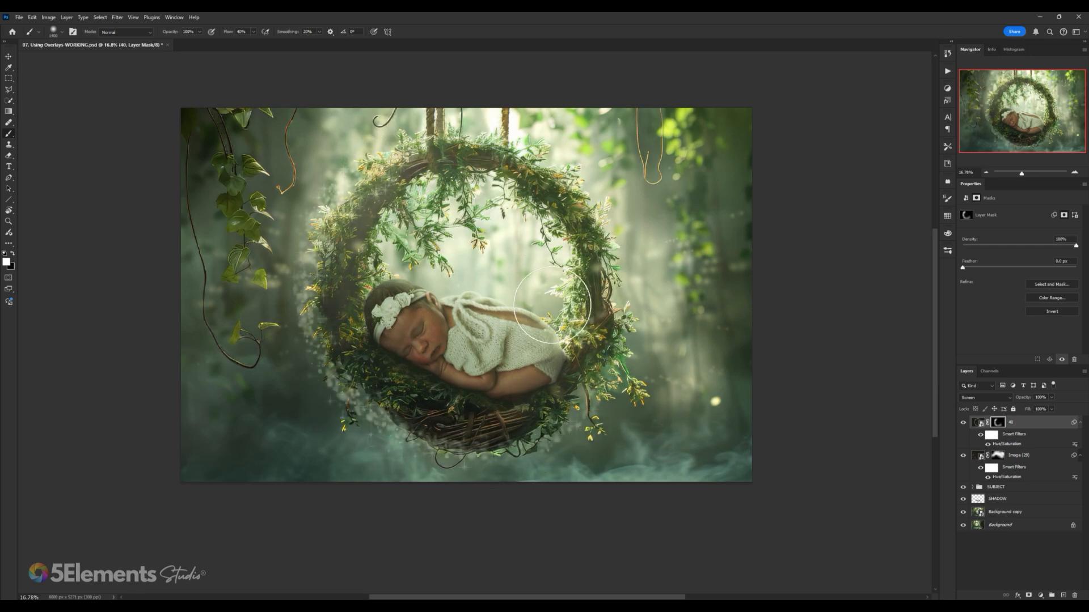
mouse_move(588, 324)
left_mouse_down()
mouse_move(623, 327)
mouse_move(613, 369)
mouse_move(540, 439)
left_mouse_up()
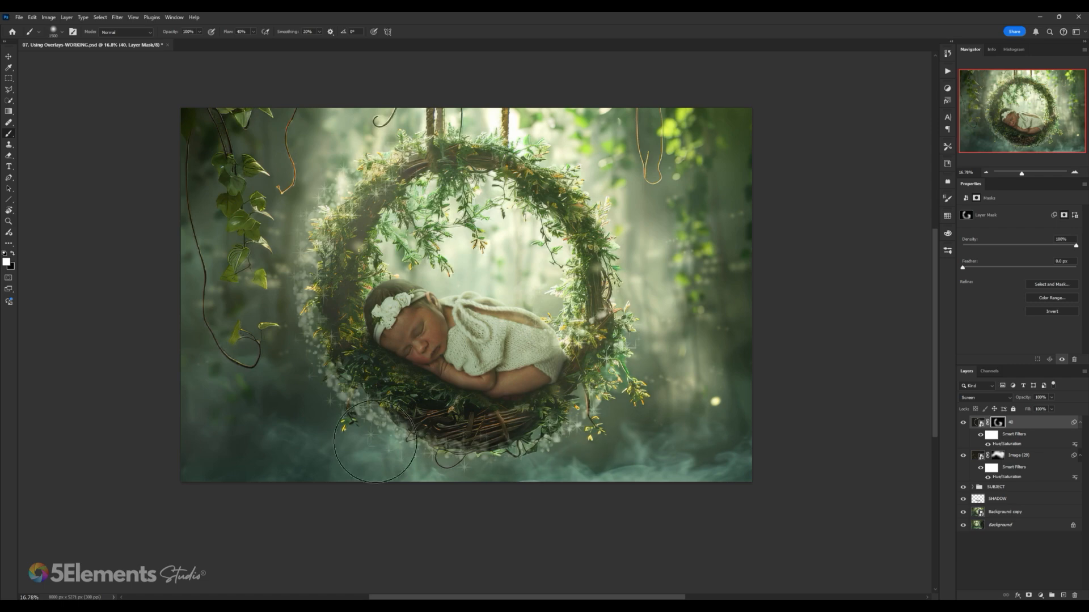
mouse_move(375, 441)
left_mouse_down()
mouse_move(485, 461)
mouse_move(601, 439)
left_mouse_up()
mouse_move(585, 217)
left_mouse_down()
mouse_move(448, 136)
mouse_move(363, 231)
left_mouse_up()
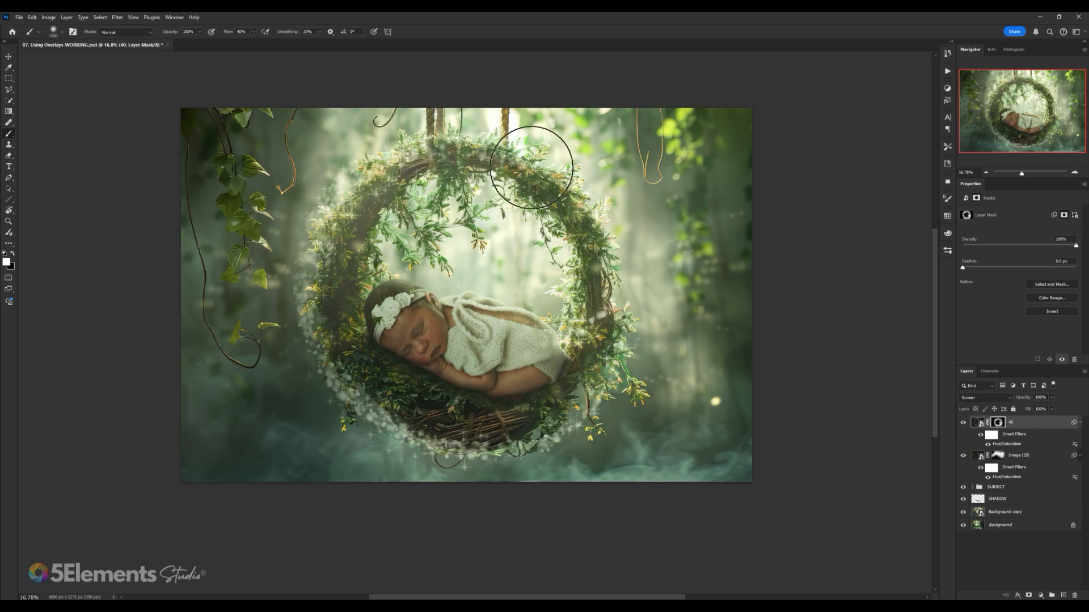
mouse_move(404, 271)
left_mouse_down()
mouse_move(305, 305)
mouse_move(305, 337)
left_mouse_up()
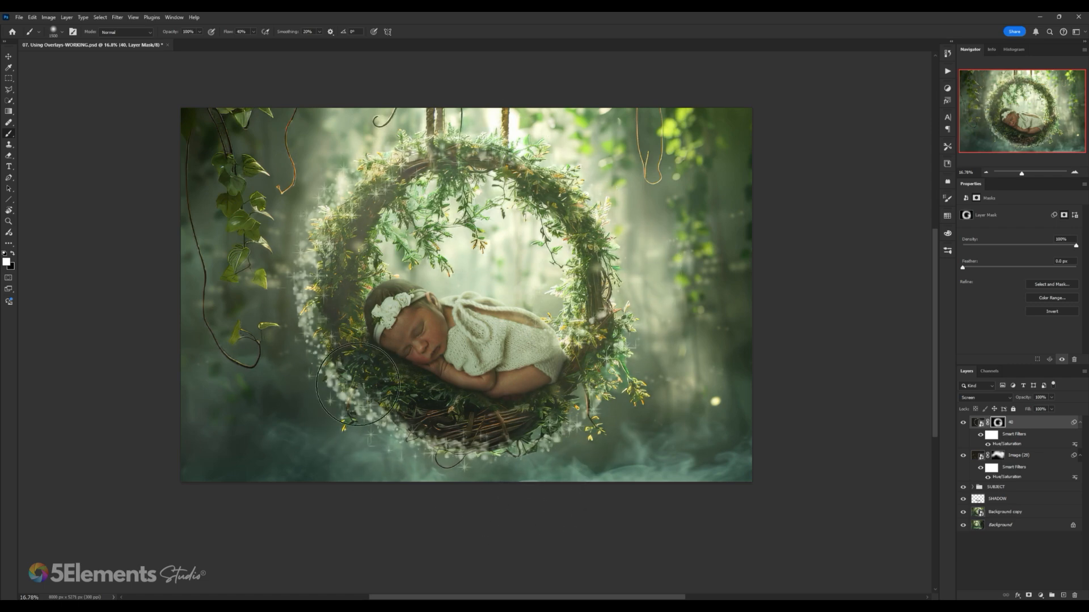
mouse_move(475, 385)
left_mouse_down()
mouse_move(464, 332)
mouse_move(483, 346)
mouse_move(468, 394)
mouse_move(457, 377)
left_mouse_up()
- Compare the whole image with and without the sparkle overlay on layer 40
key("z")
left_click_drag(478, 325, 506, 315, "ctrl")
left_click_drag(506, 315, 486, 304)
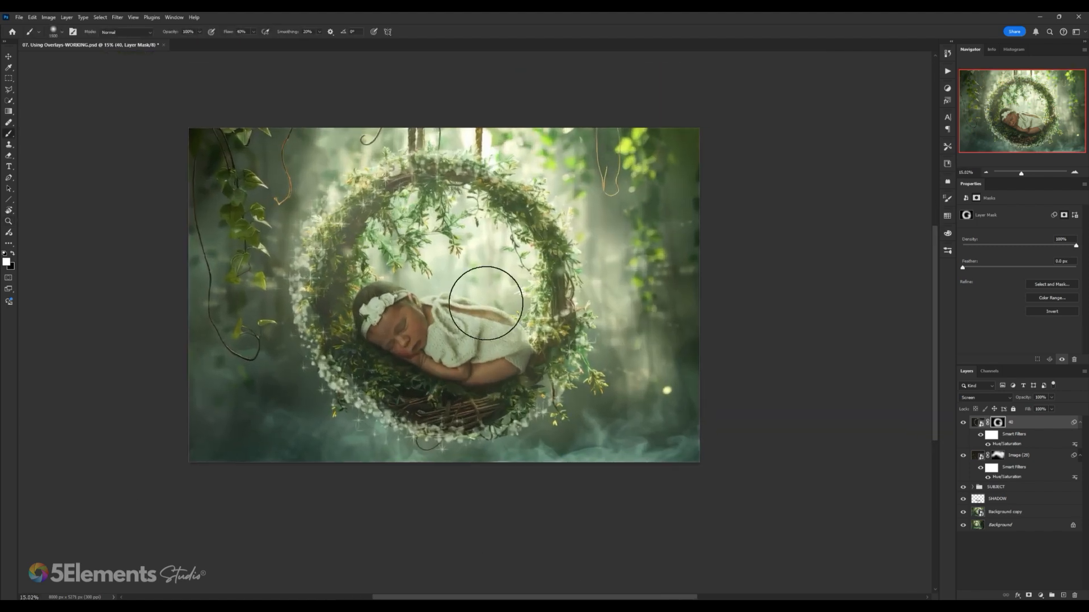
left_click(964, 423)
left_click(964, 423)
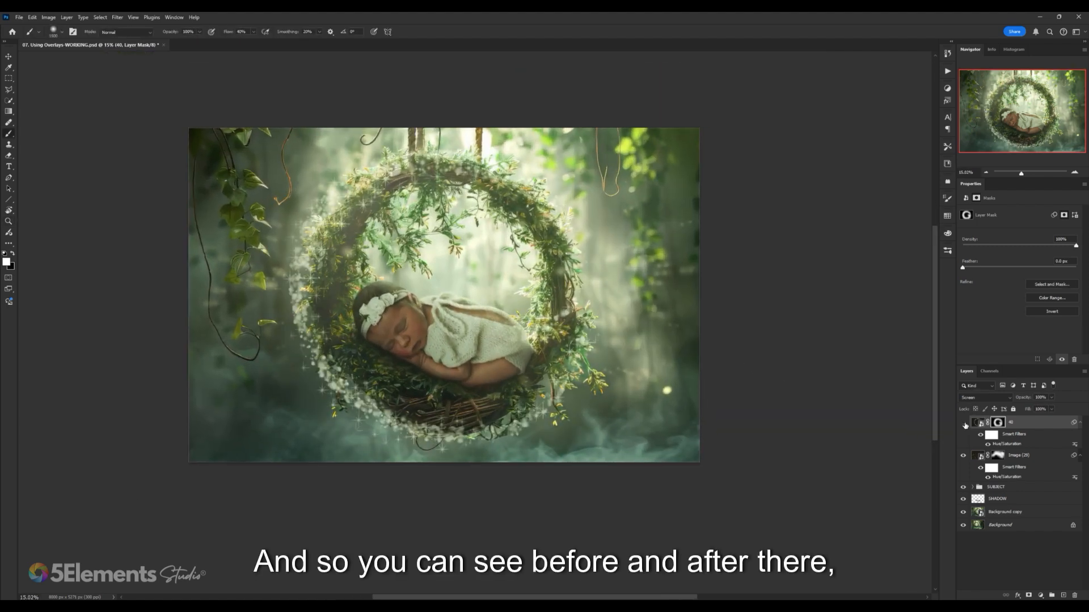
left_click(963, 424)
left_click(963, 423)
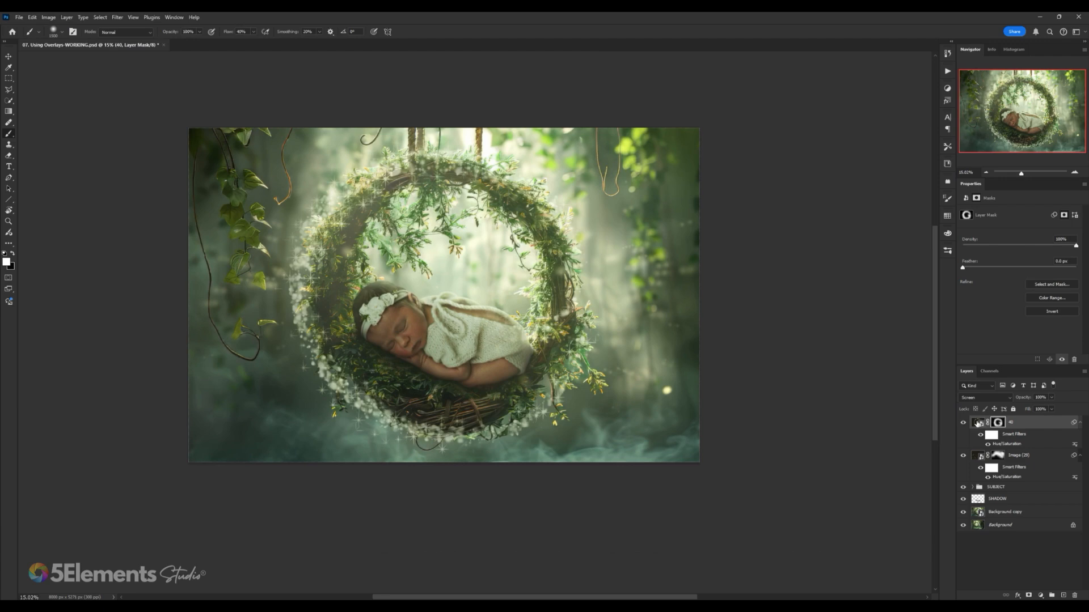
- Try to scale the circular sparkle overlay on layer 40 down slightly with Free Transform
scroll(486, 383, "up", 3)
scroll(437, 351, "down", 2)
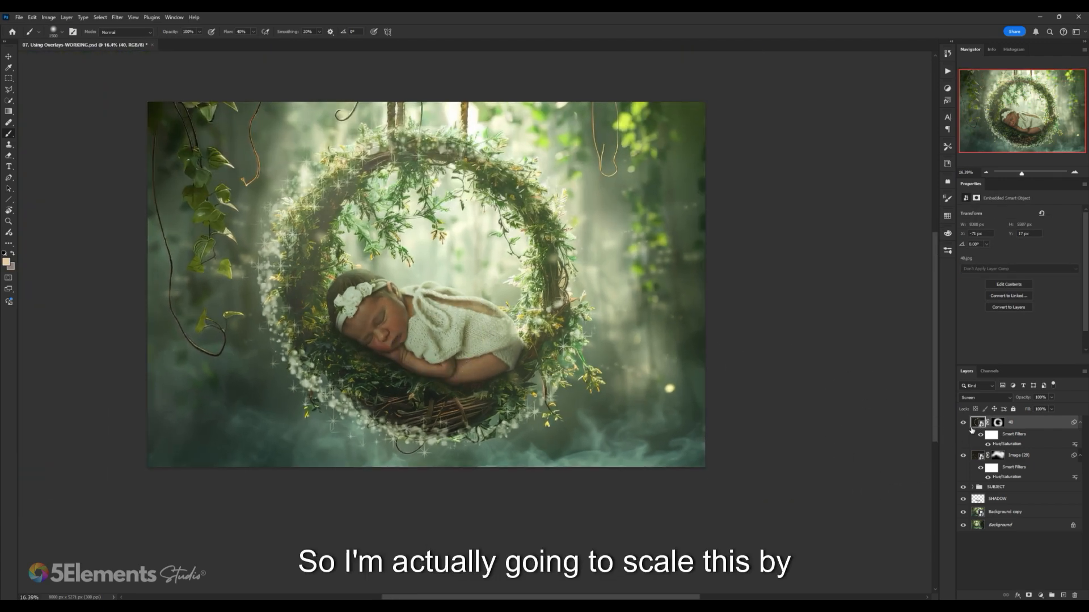
key("ctrl+t")
scroll(616, 313, "down", 1)
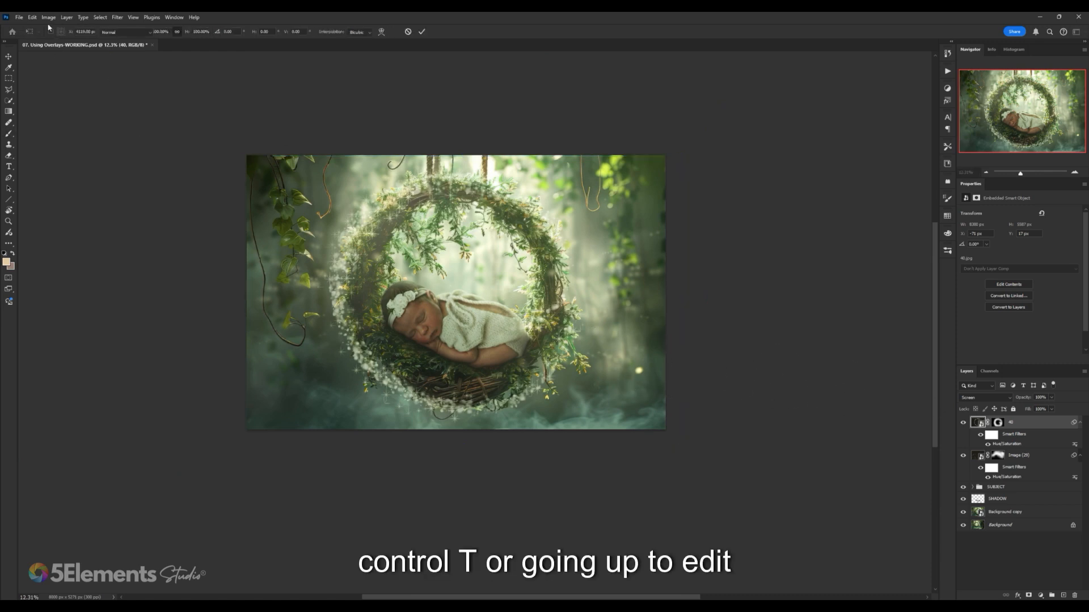
key("Escape")
left_click(33, 17)
left_click(73, 219)
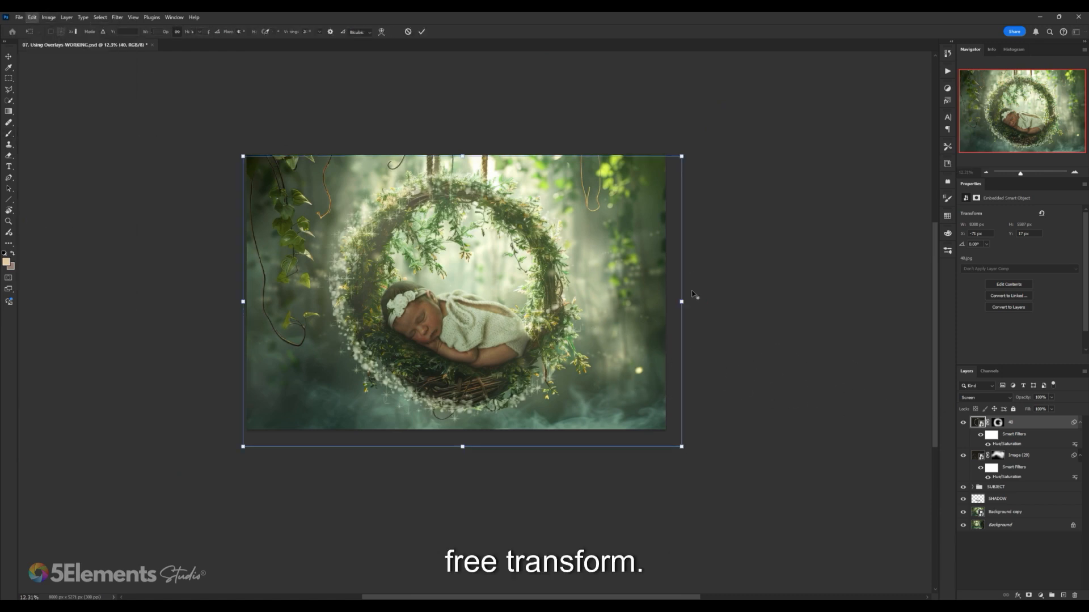
mouse_move(681, 302)
left_mouse_down()
mouse_move(737, 300)
mouse_move(610, 299)
mouse_move(669, 300)
left_mouse_up()
key("Return")
key("b")
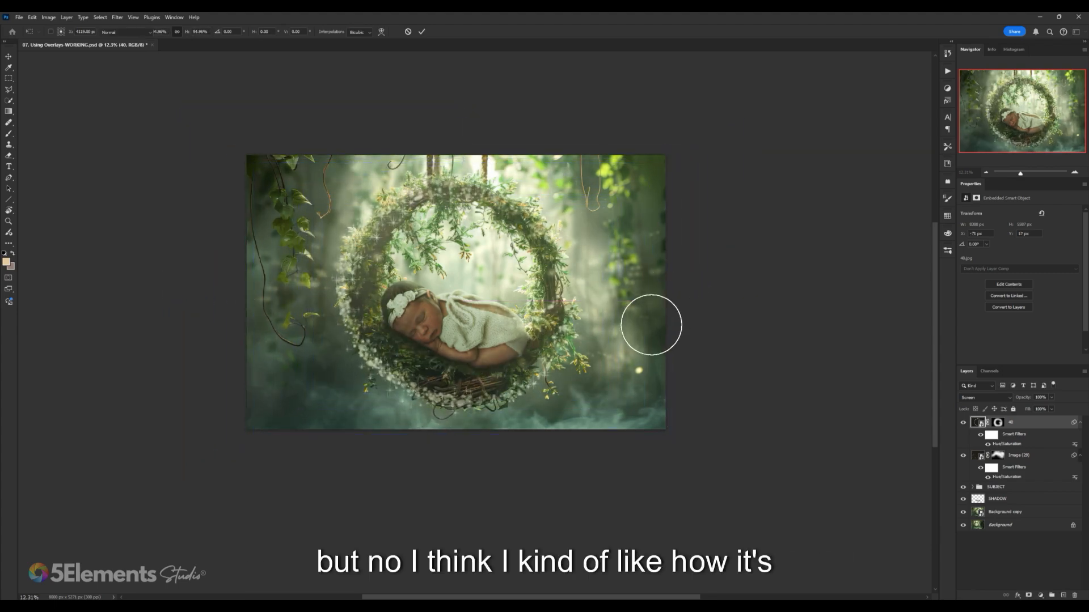
scroll(493, 250, "up", 1)
scroll(493, 254, "up", 1)
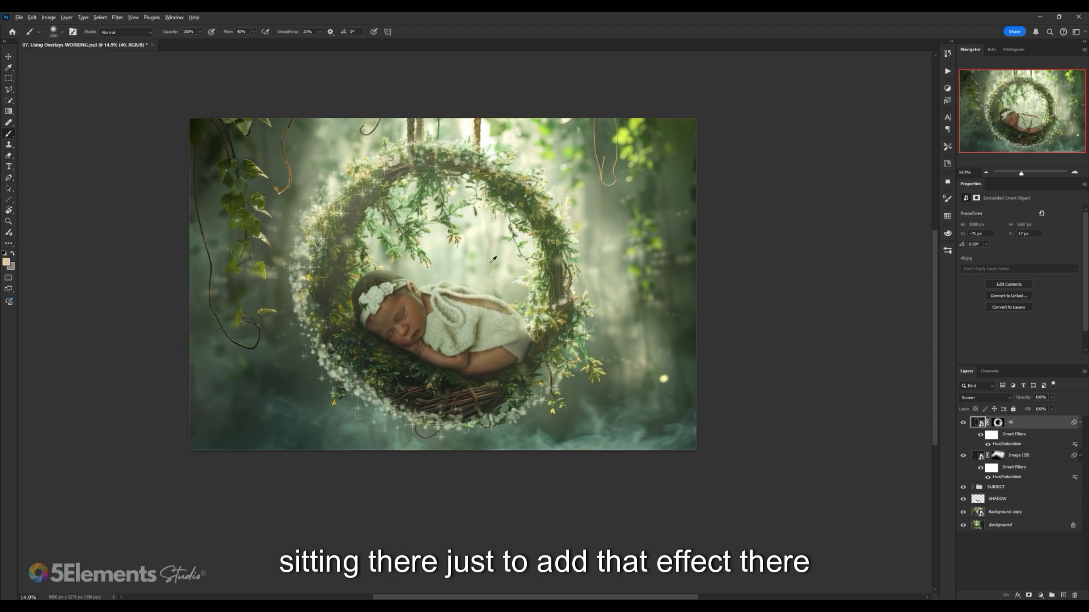
scroll(453, 319, "up", 1)
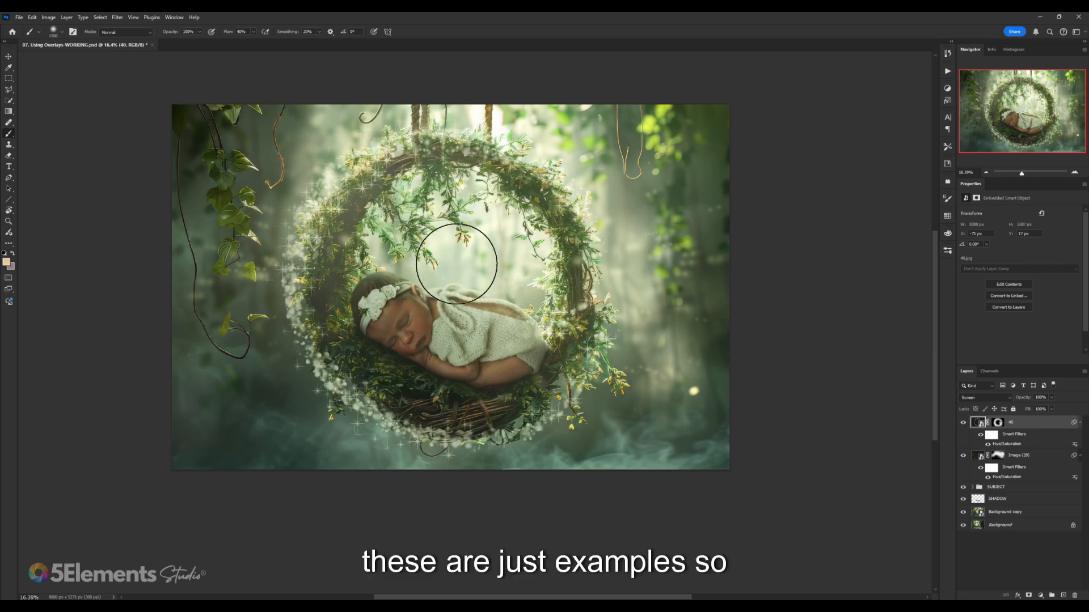
scroll(457, 264, "down", 2)
scroll(456, 258, "up", 1)
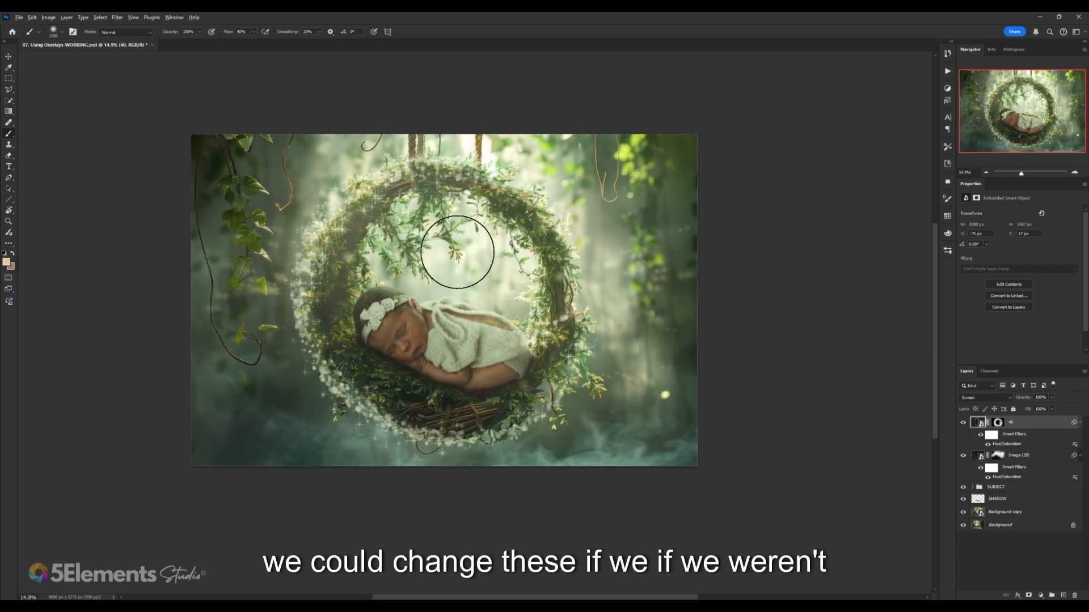
scroll(458, 245, "down", 1)
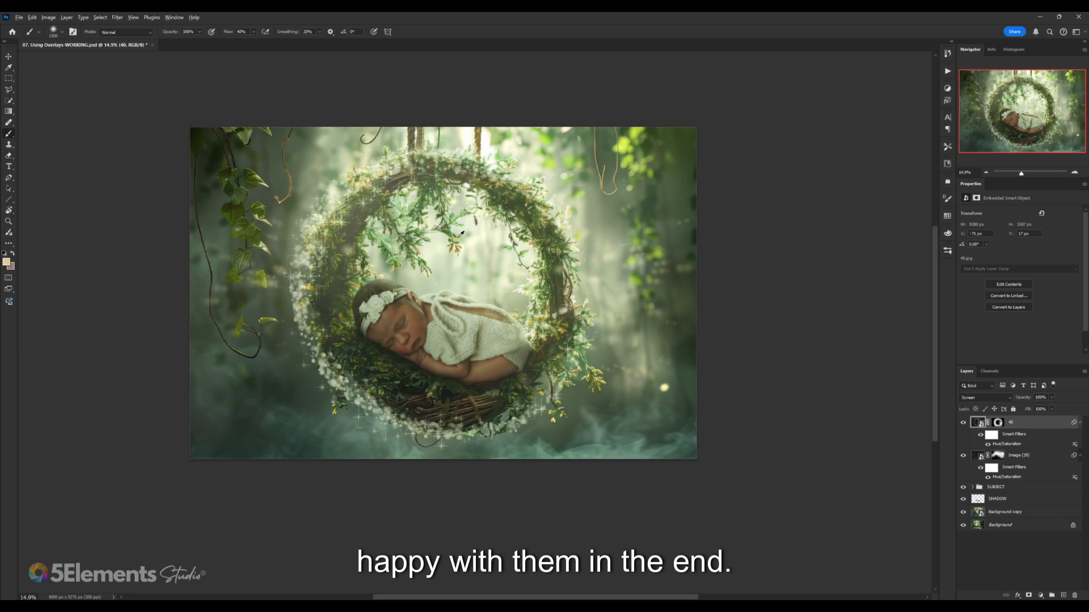
scroll(510, 278, "up", 1)
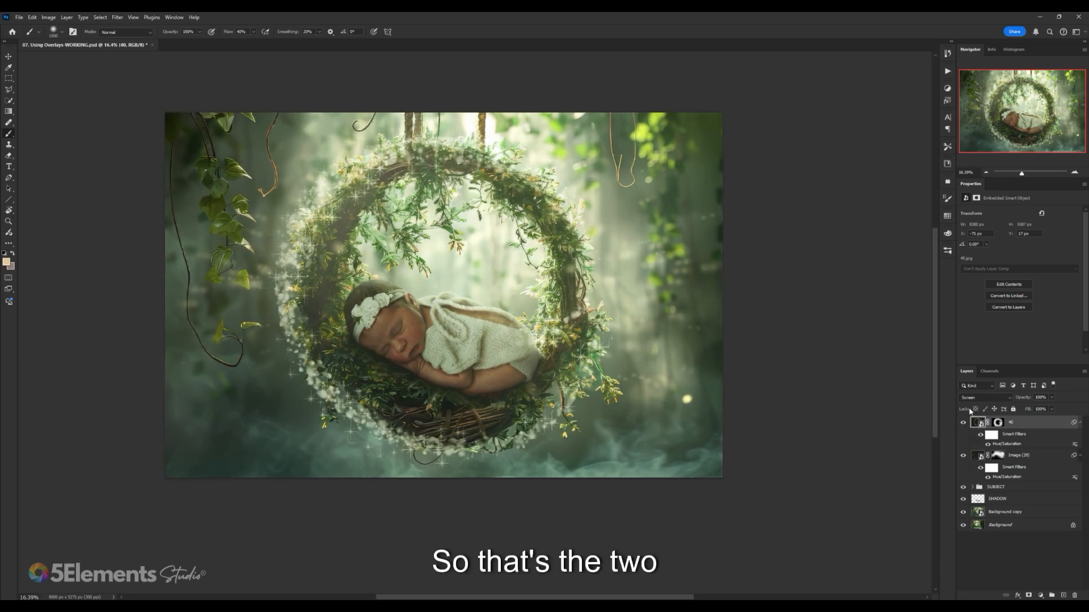
scroll(510, 307, "down", 3)
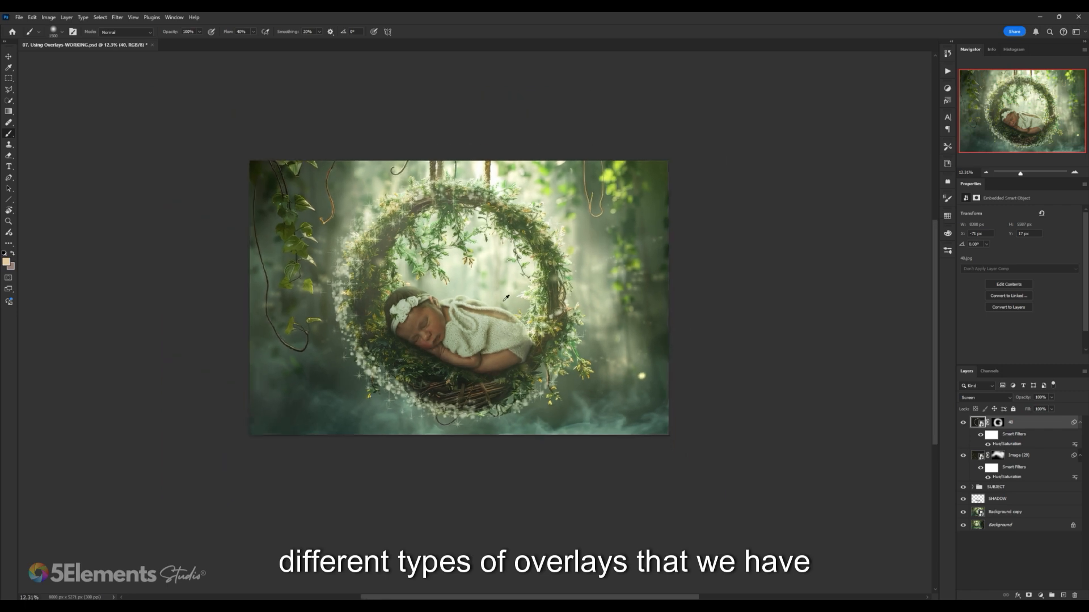
scroll(509, 307, "up", 1)
scroll(472, 306, "up", 1)
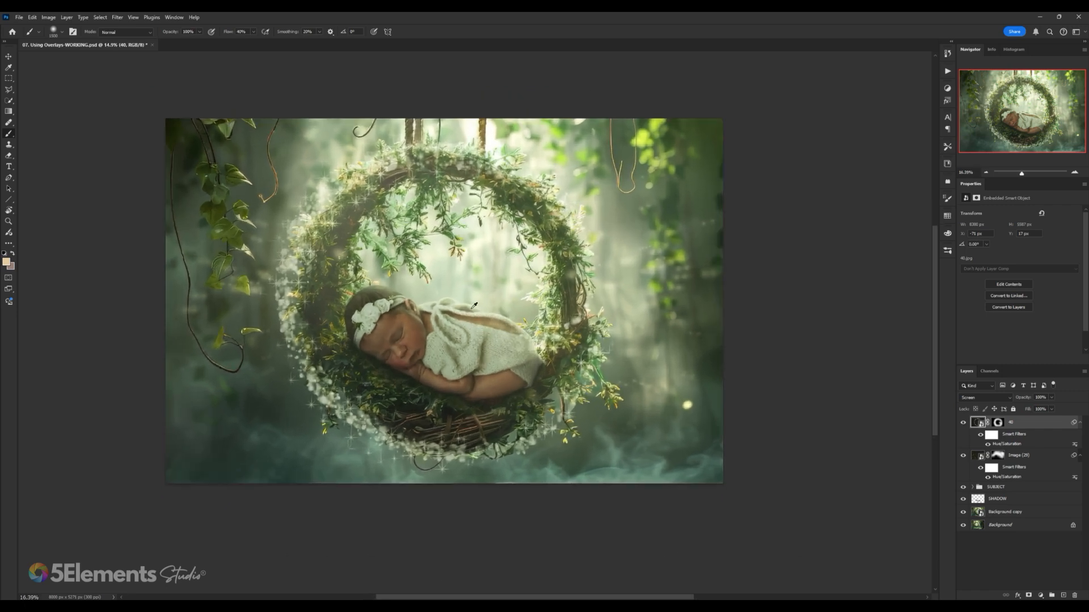
- Switch to File Explorer and select the pink heart 48.png in the PNG folder of 50 Sparkle Photo Overlays
key("alt+Tab")
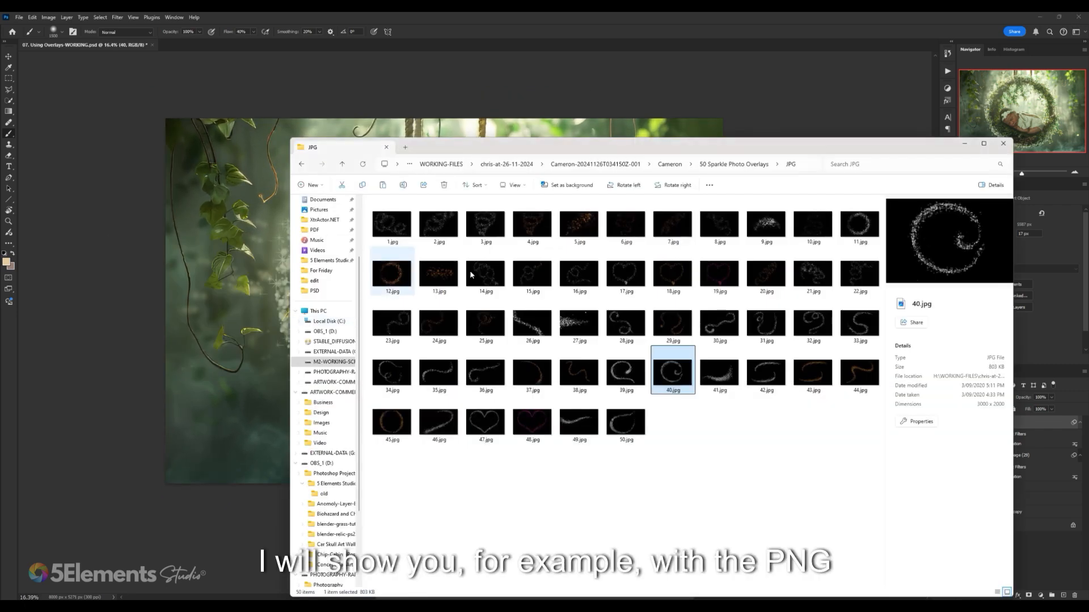
key("alt+d")
key("Escape")
key("alt+Up")
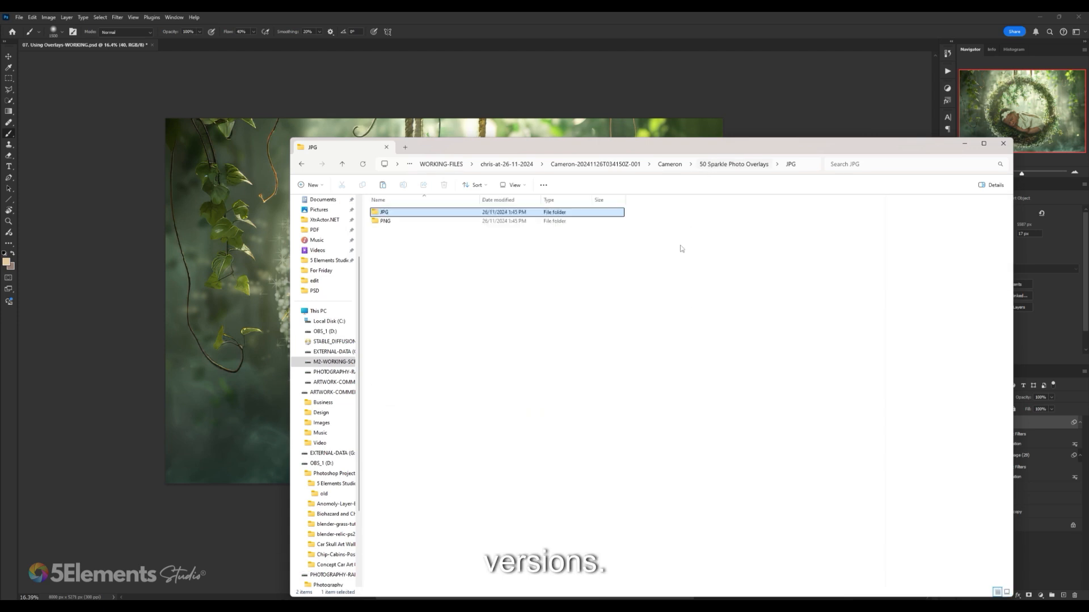
left_click(406, 223)
double_click(407, 223)
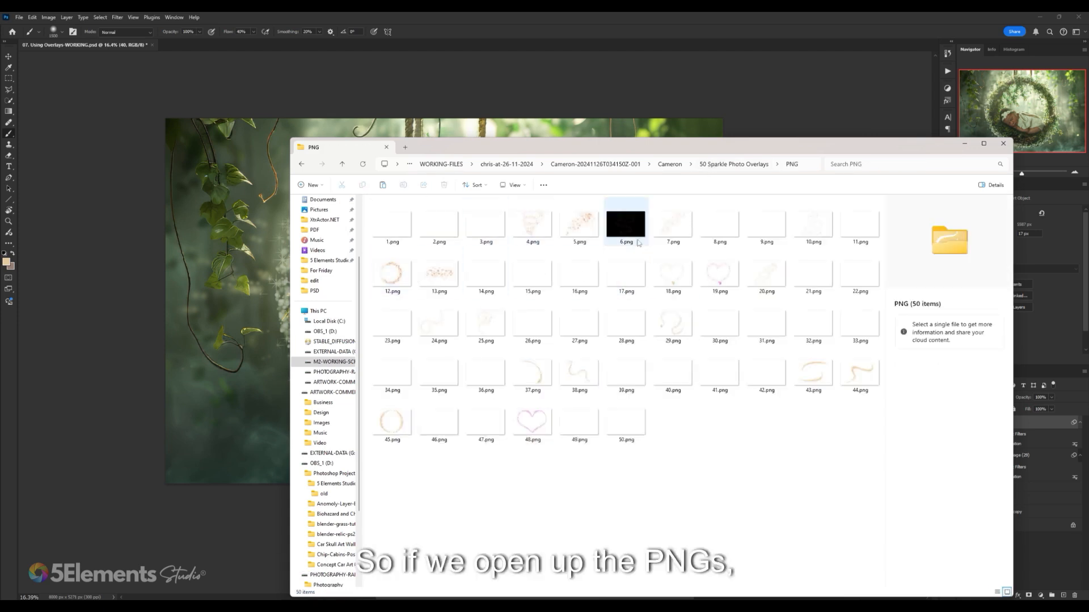
left_click(625, 222)
left_click(714, 267)
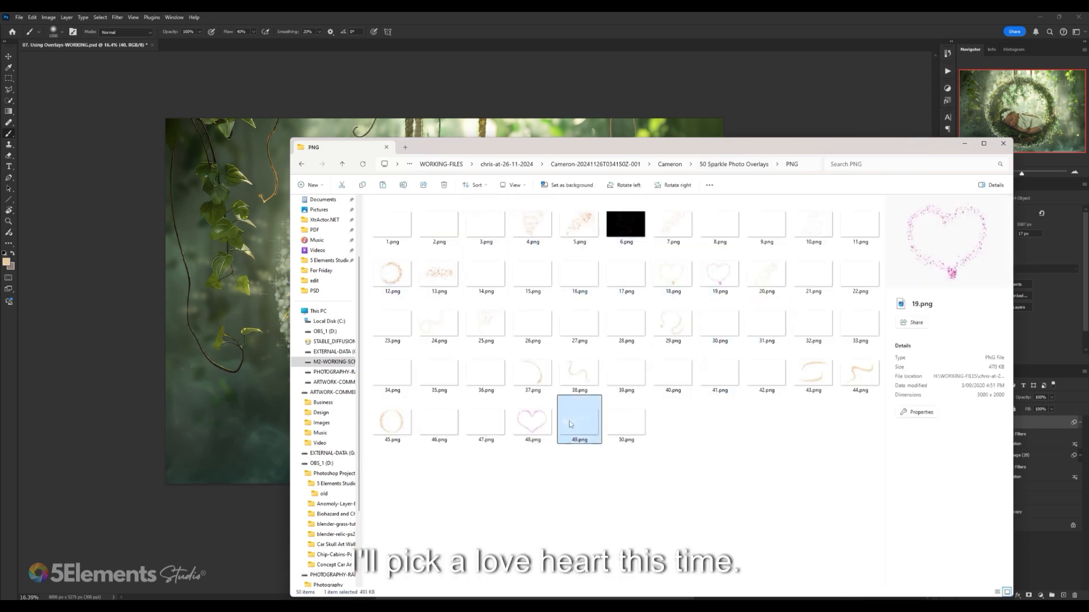
left_click(532, 422)
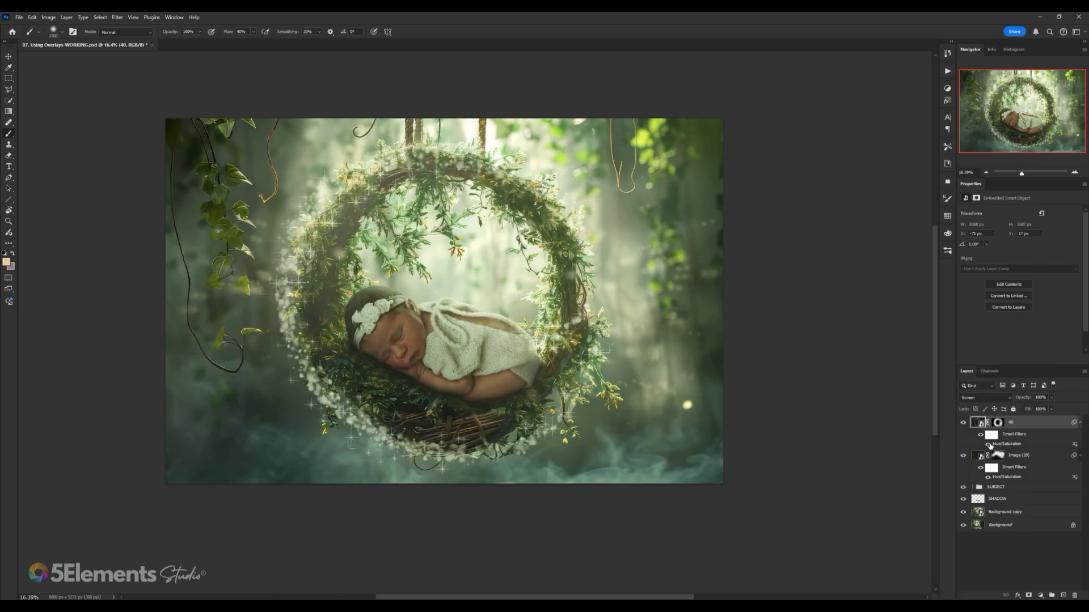
- Hide the circular sparkle overlay layer 40 in Photoshop
left_click(963, 422)
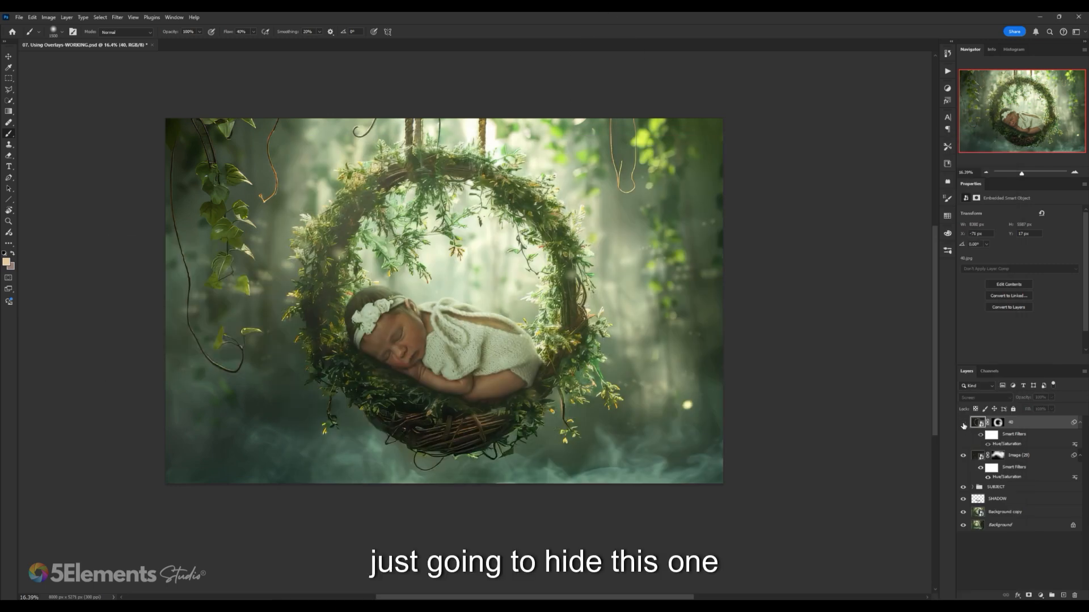
left_click(963, 422)
left_click(962, 423)
- Place the heart overlay 48.png from File Explorer into the Photoshop document as the top layer
key("alt+Tab")
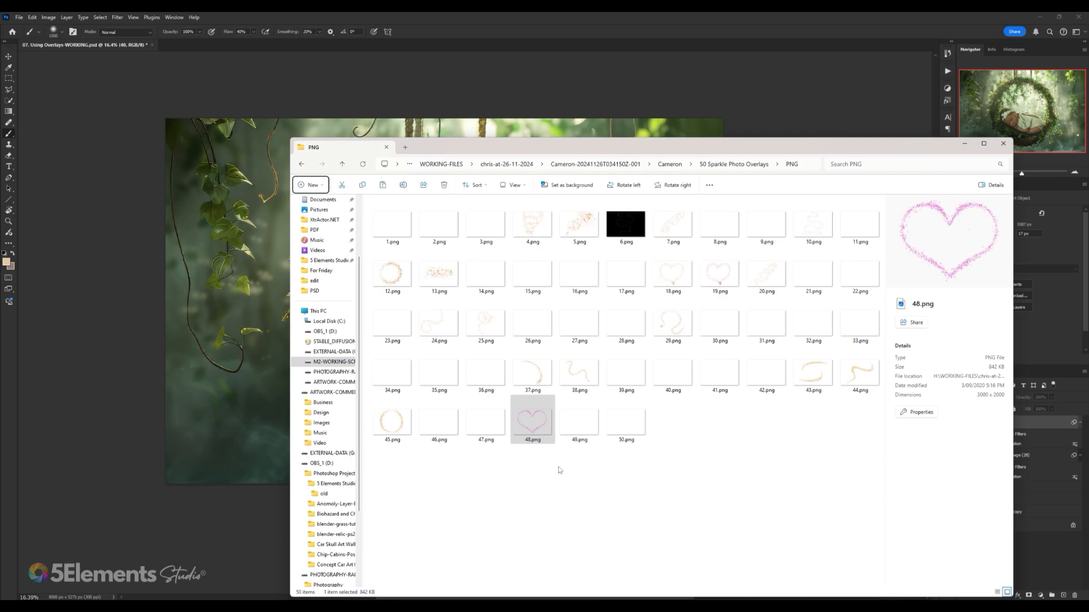
key("alt+Tab")
left_click_drag(532, 420, 261, 363)
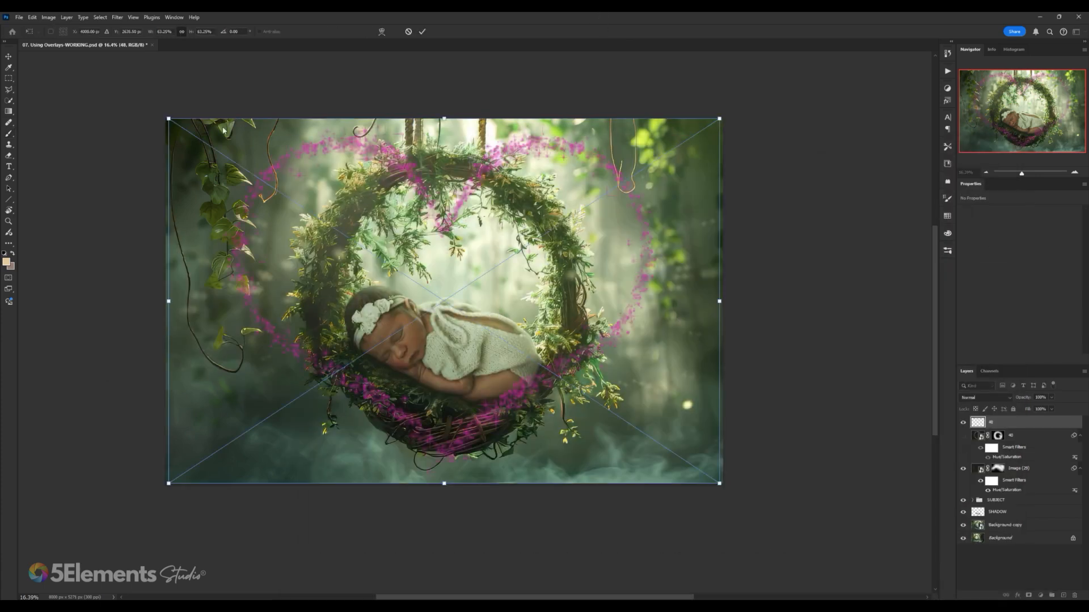
key("Return")
key("b")
scroll(690, 283, "up", 1)
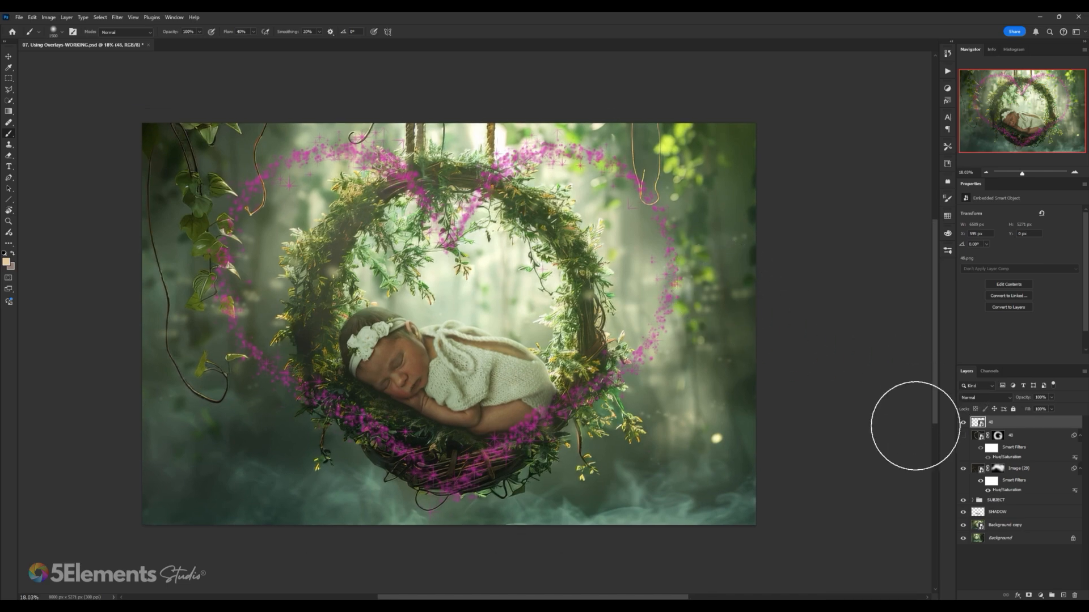
left_click(985, 398)
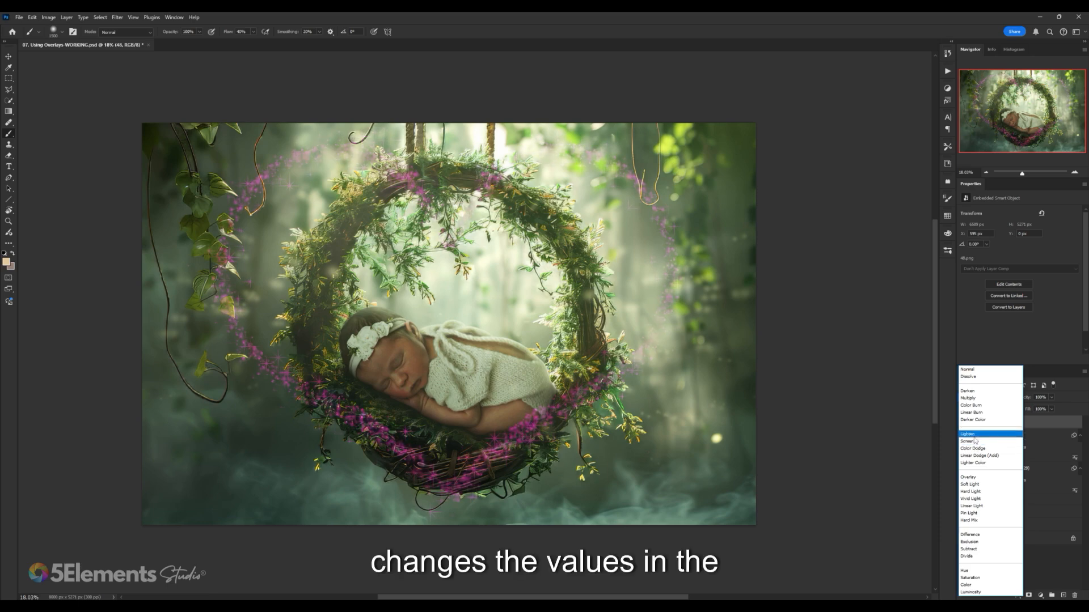
key("Escape")
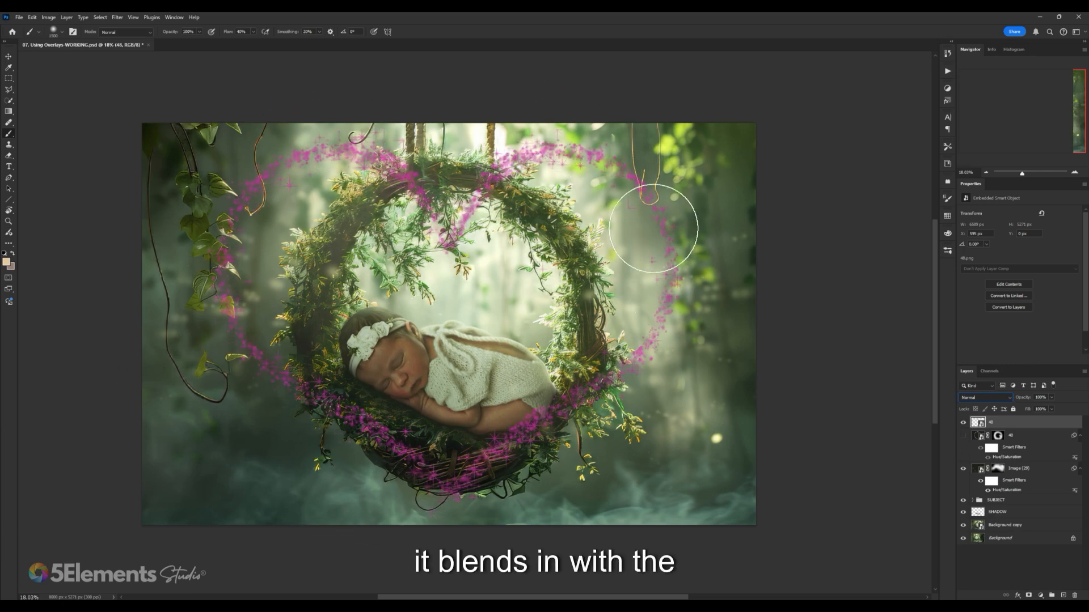
mouse_move(212, 210)
left_mouse_down()
mouse_move(722, 270)
mouse_move(516, 213)
left_mouse_up()
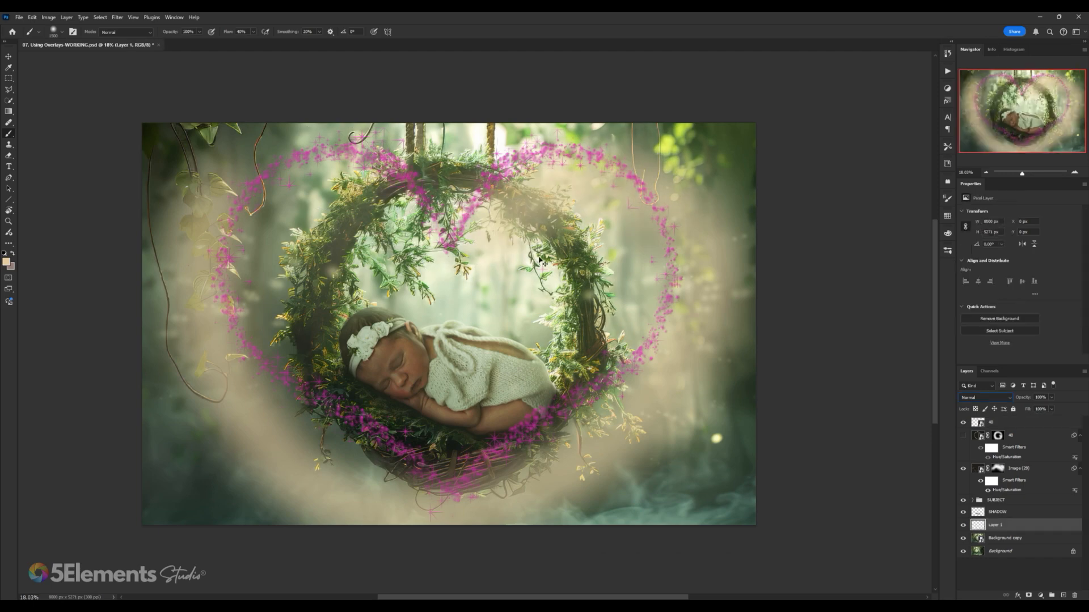
key("ctrl+z")
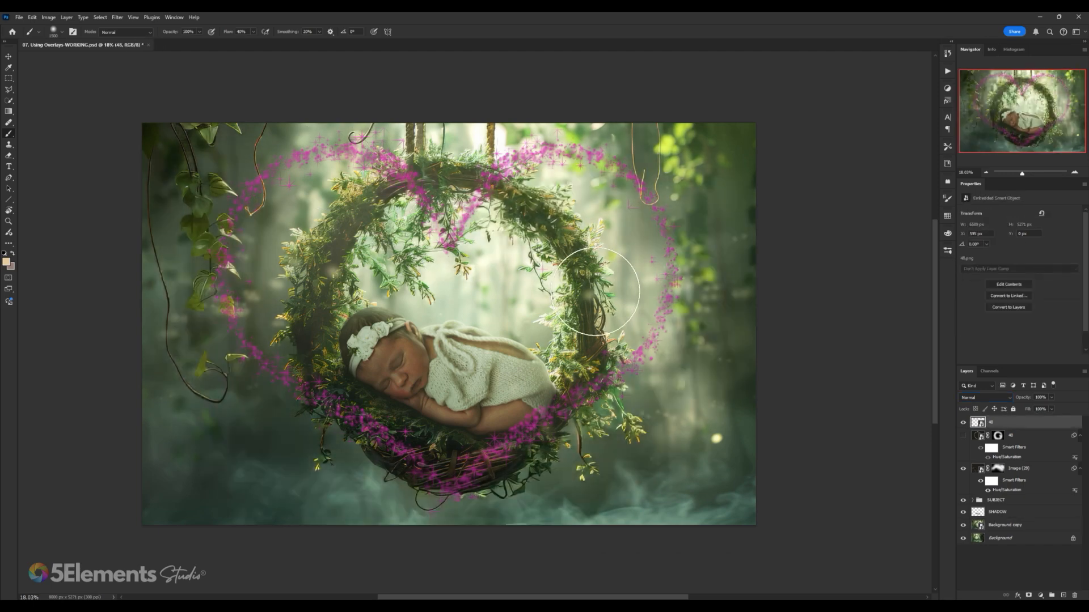
- Set the blend mode of the heart overlay layer 48 to Screen
left_click(988, 398)
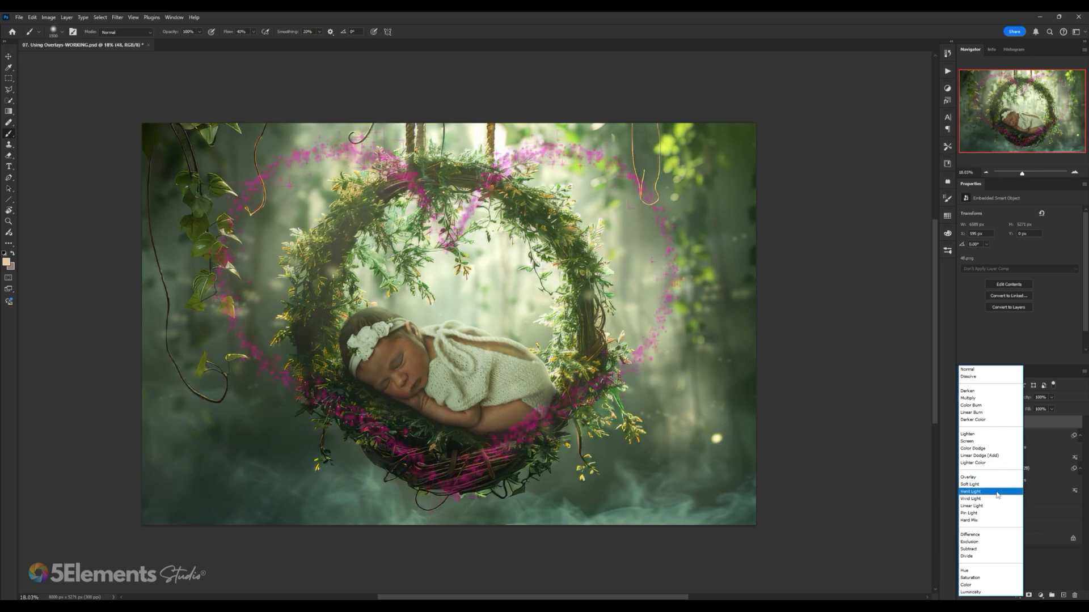
left_click(967, 441)
- Scale down the heart sparkle overlay layer 48 and position it around the wreath with Free Transform
scroll(495, 311, "down", 3)
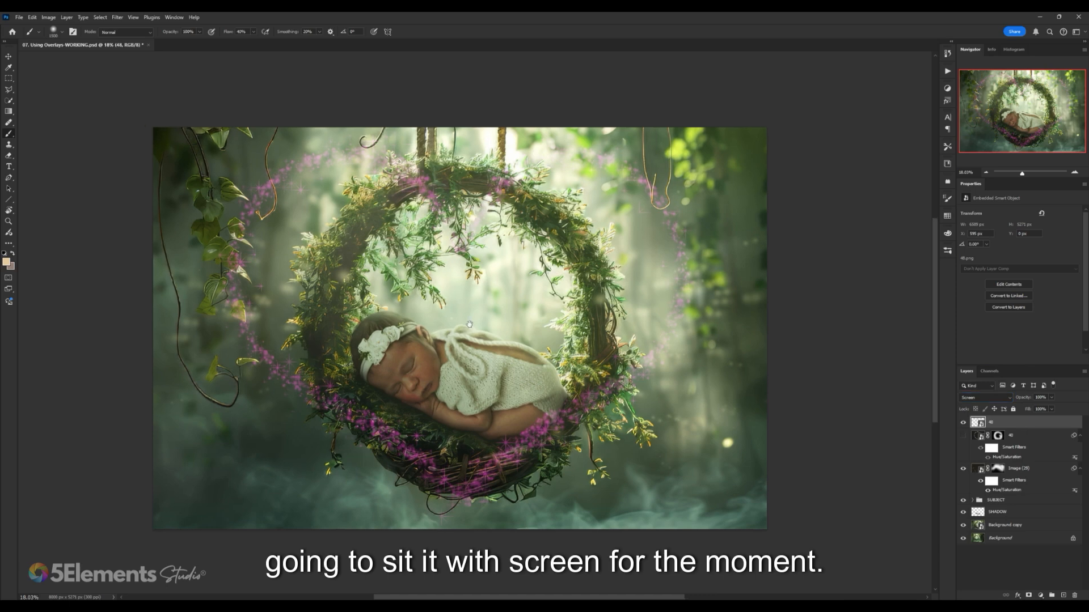
key("ctrl+t")
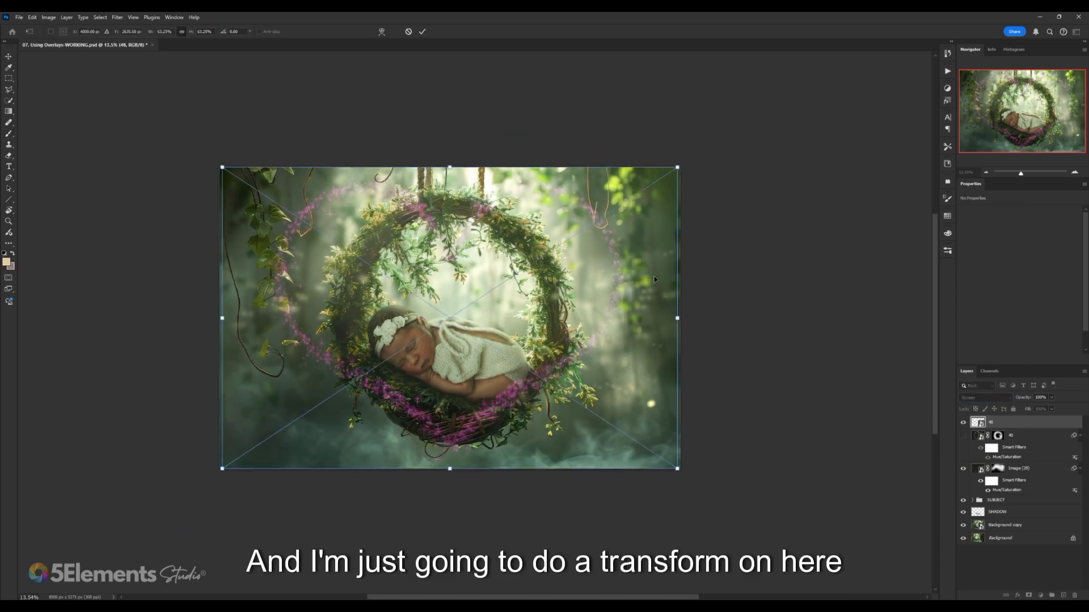
left_click_drag(678, 317, 658, 308)
left_click_drag(580, 243, 580, 250)
key("Return")
key("b")
scroll(482, 287, "up", 3)
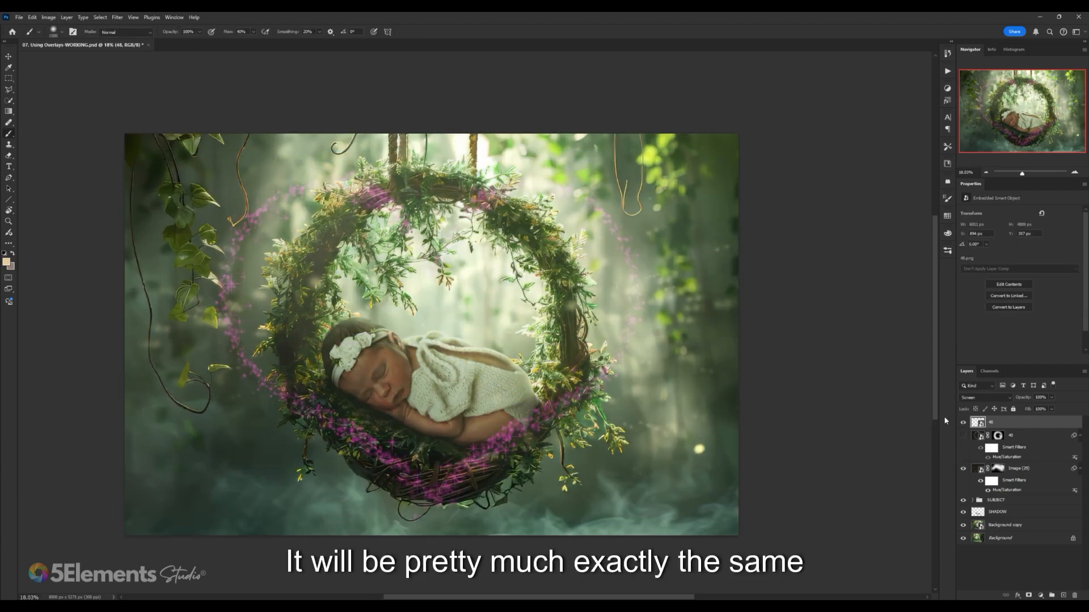
- Colorize the heart overlay layer 48 with a Hue/Saturation adjustment at hue 59 and saturation 34
left_click(965, 424)
left_click(48, 17)
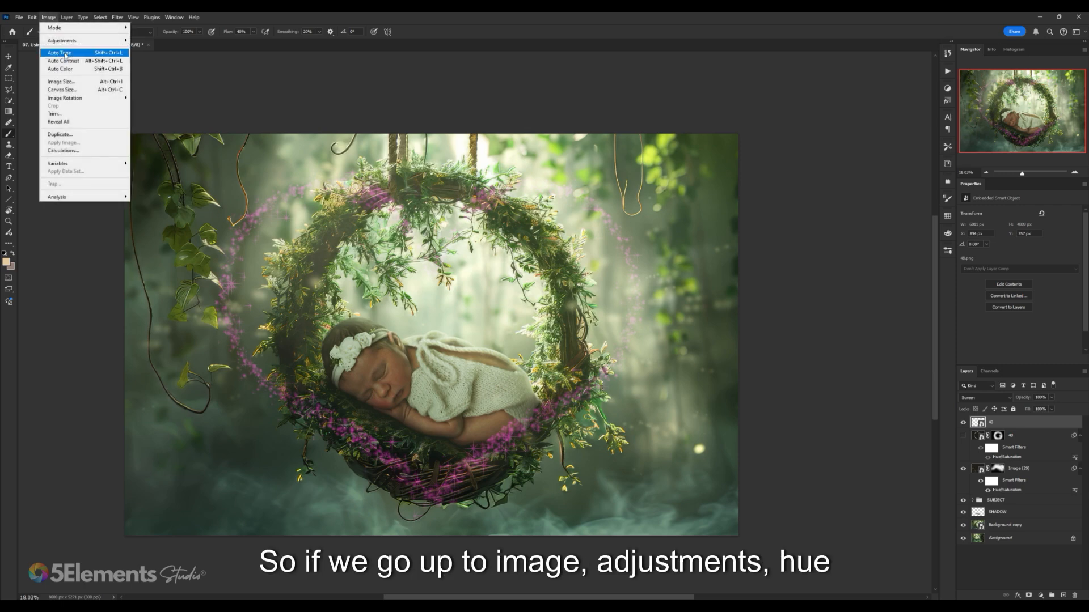
mouse_move(57, 36)
left_click(153, 85)
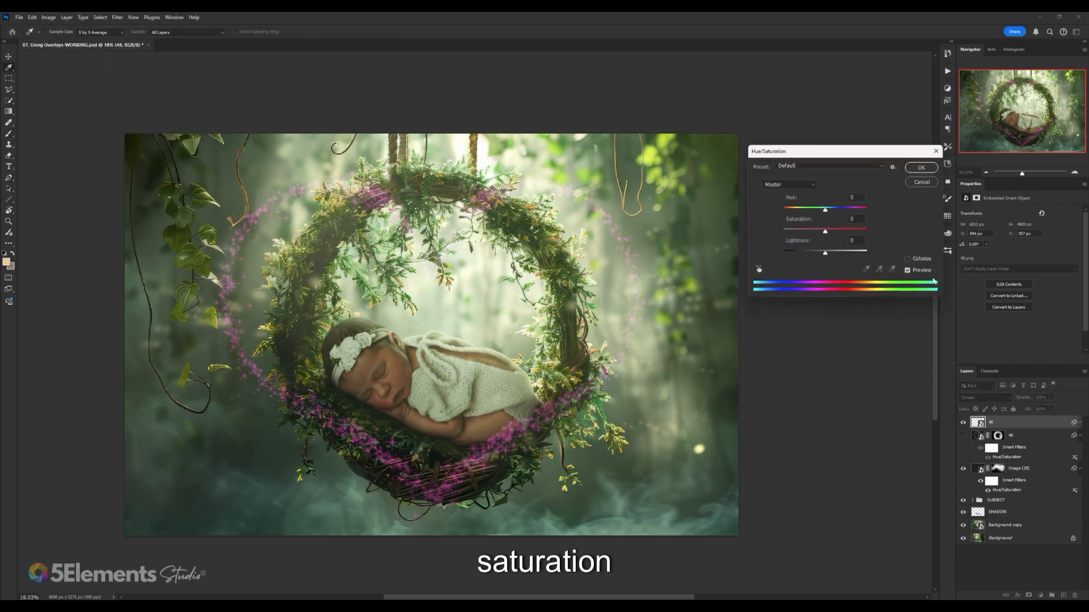
left_click(908, 259)
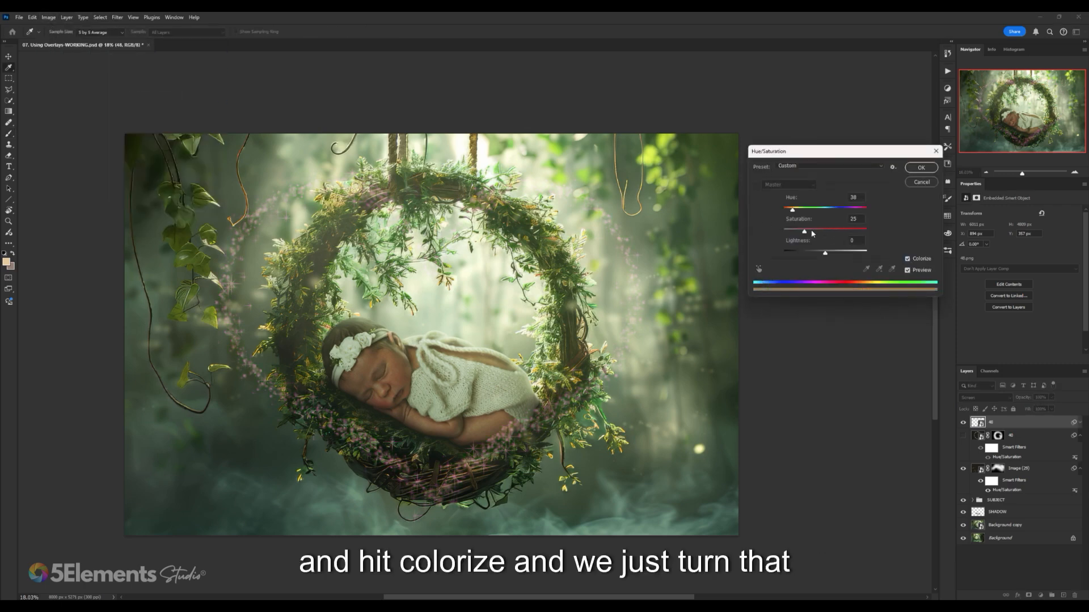
left_click_drag(812, 233, 795, 212)
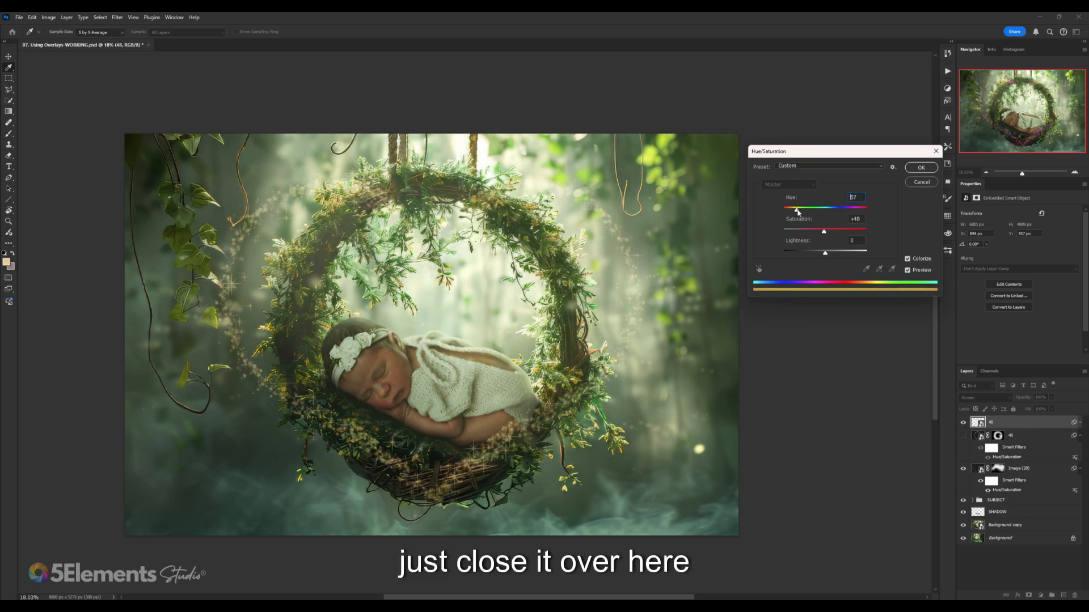
left_click_drag(824, 232, 811, 233)
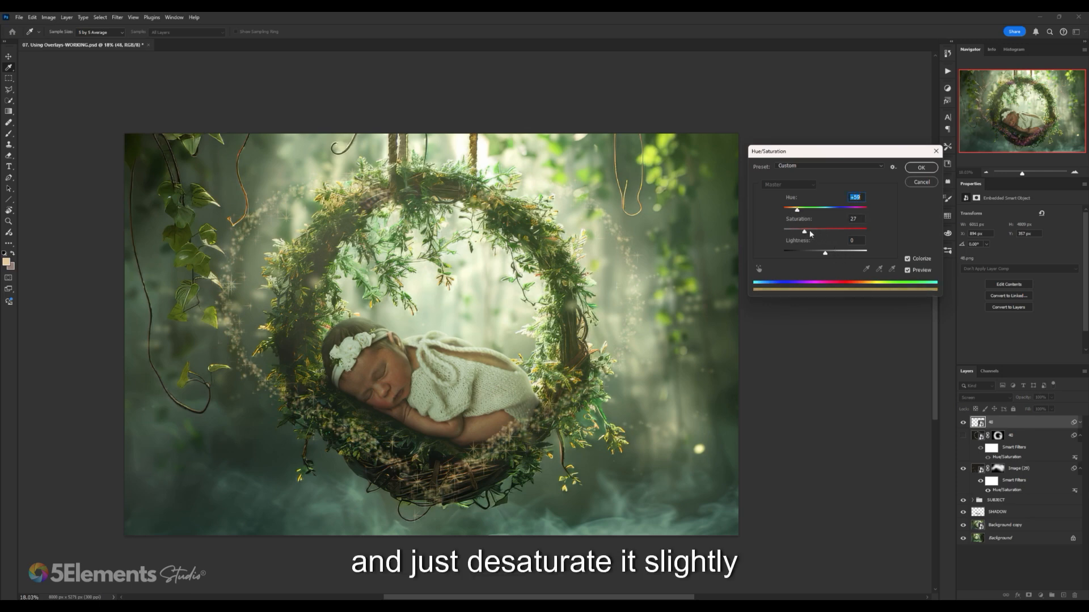
left_click(921, 167)
key("b")
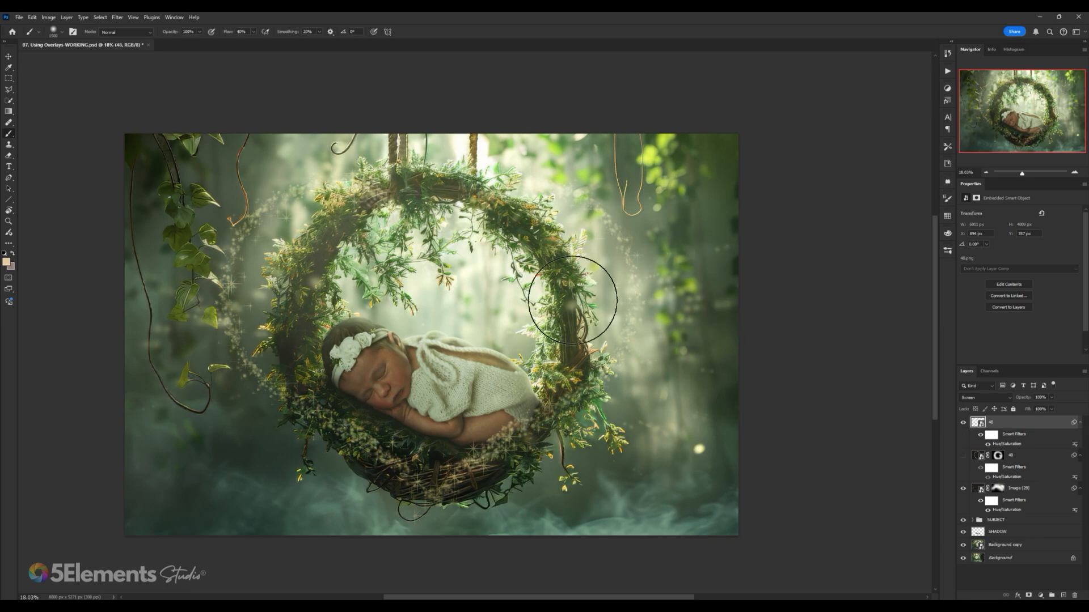
- Enlarge the heart overlay slightly and reposition it over the wreath with another Free Transform
key("ctrl+t")
left_click_drag(713, 338, 721, 339)
key("Escape")
key("ctrl+t")
key("Escape")
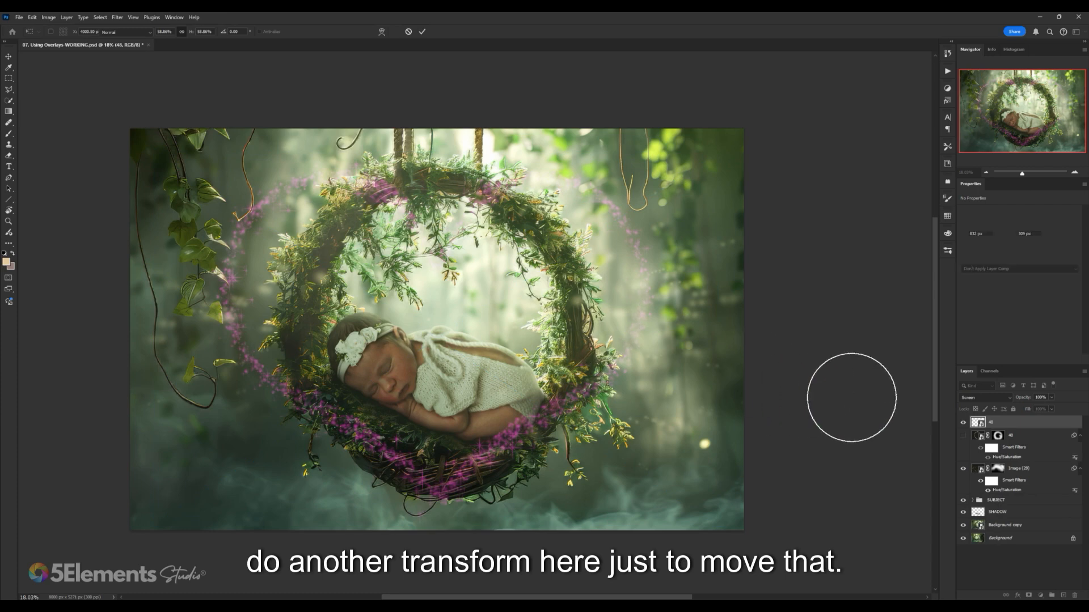
- Raise the lightness to +11 in the Hue/Saturation smart filter of the heart overlay
double_click(1006, 444)
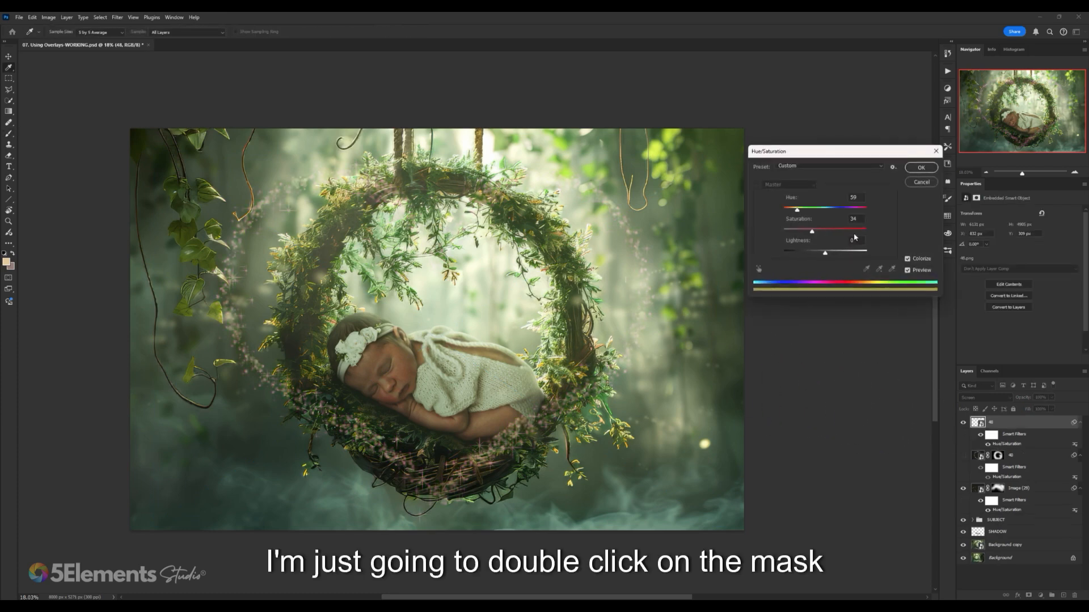
mouse_move(835, 256)
left_mouse_down()
mouse_move(798, 252)
mouse_move(850, 253)
mouse_move(817, 255)
mouse_move(829, 253)
left_mouse_up()
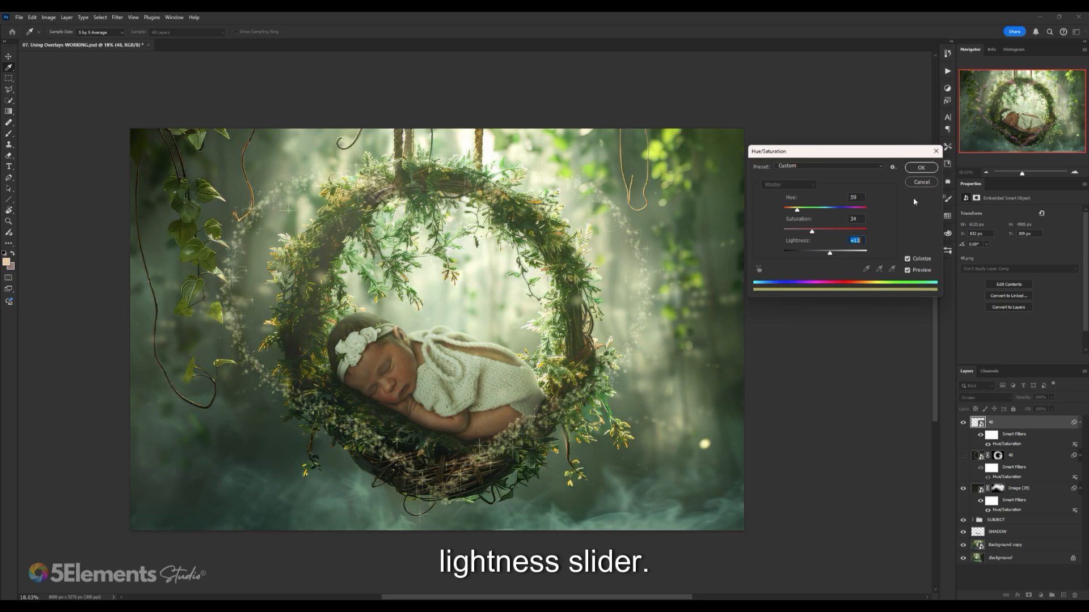
left_click(920, 168)
- Examine the recoloured heart sparkles around the wreath, comparing the image with layer 48 hidden and shown
scroll(567, 314, "down", 1)
scroll(567, 314, "up", 1)
left_click_drag(575, 326, 611, 317)
scroll(604, 317, "up", 1)
scroll(609, 316, "down", 3)
scroll(608, 316, "up", 2)
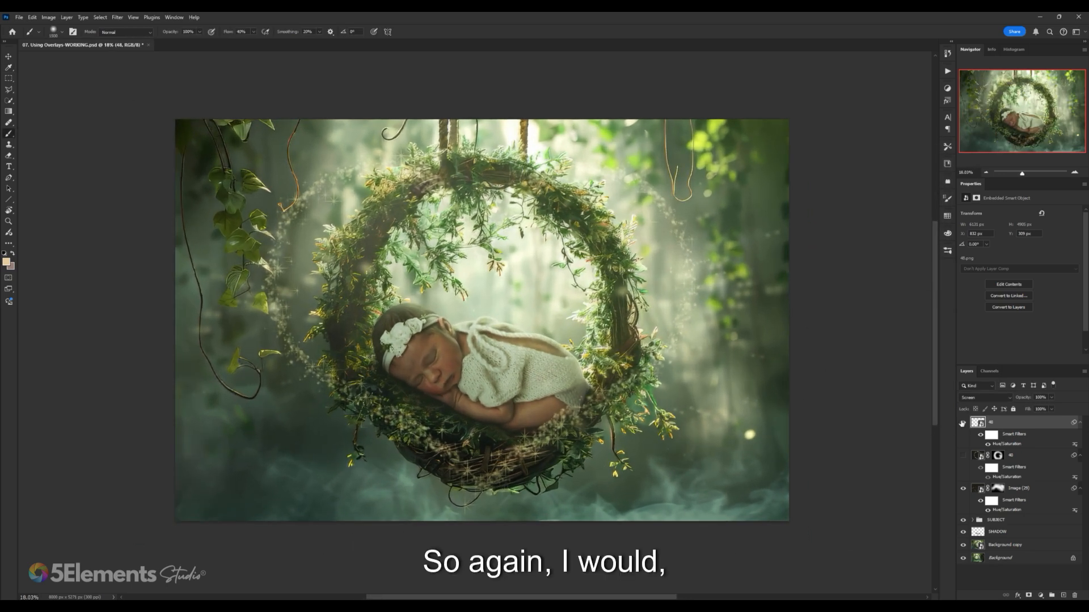
left_click(962, 423)
left_click(962, 423)
- Add an inverted layer mask to the heart overlay and try painting the sparkles back in around the wreath
left_click(1028, 595)
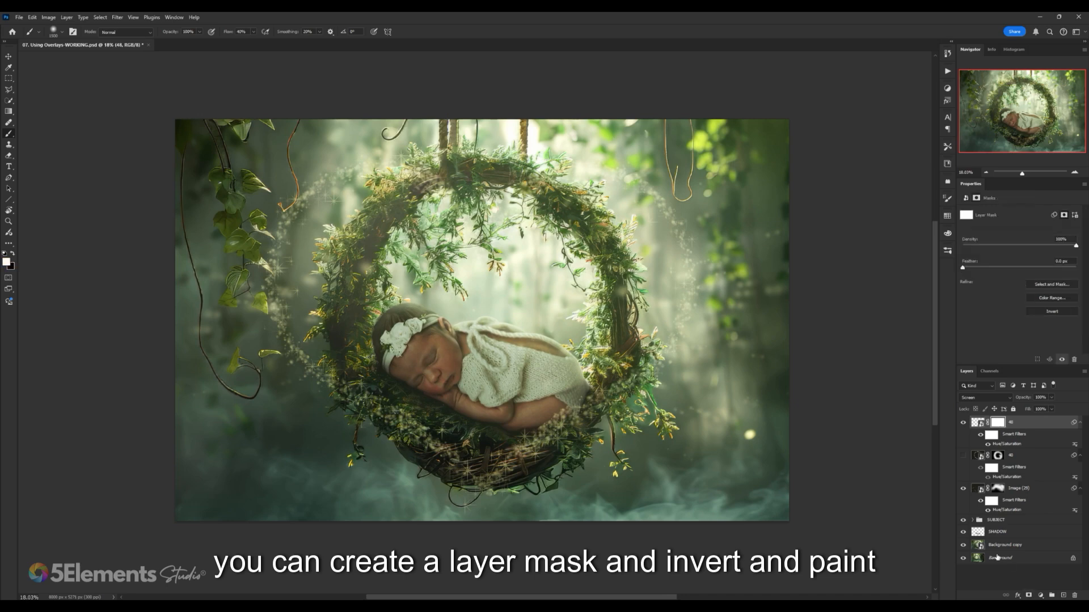
key("ctrl+i")
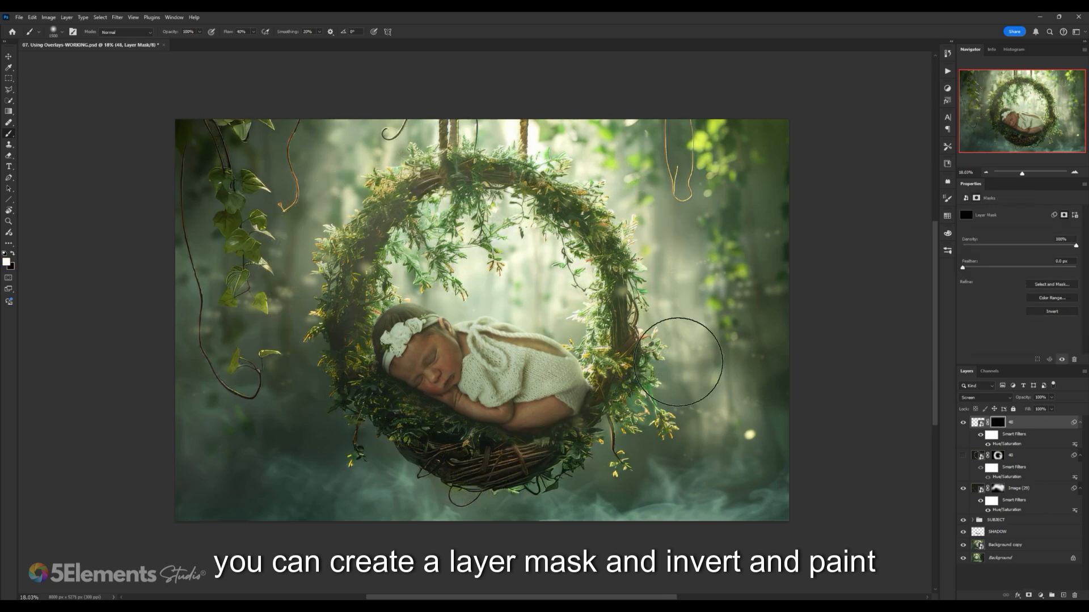
mouse_move(321, 357)
left_mouse_down()
mouse_move(372, 401)
mouse_move(554, 478)
mouse_move(498, 479)
left_mouse_up()
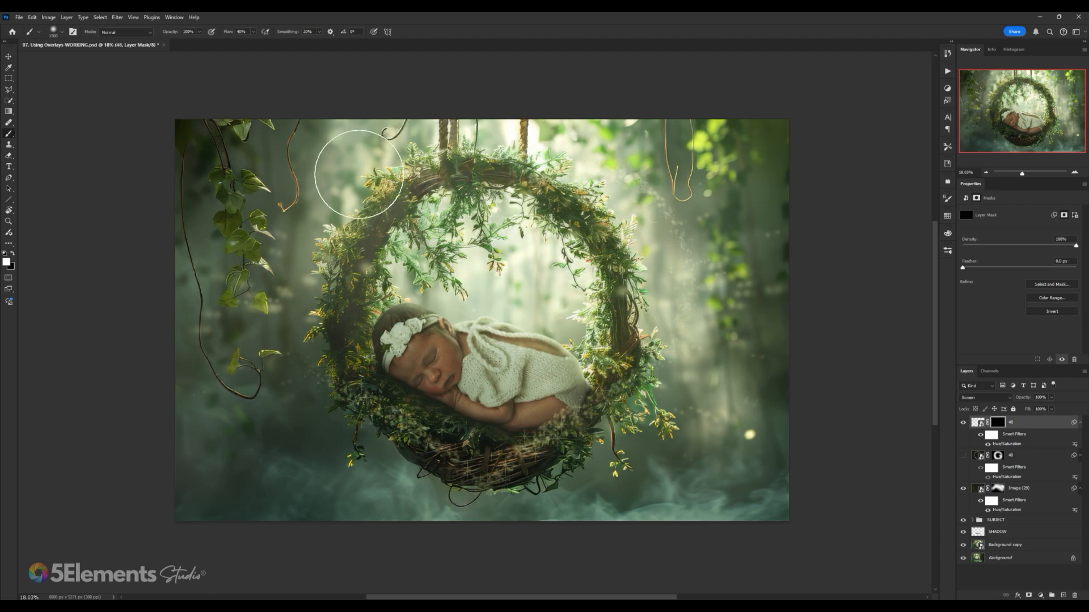
mouse_move(359, 174)
left_mouse_down()
mouse_move(315, 280)
mouse_move(318, 269)
mouse_move(304, 373)
mouse_move(434, 470)
left_mouse_up()
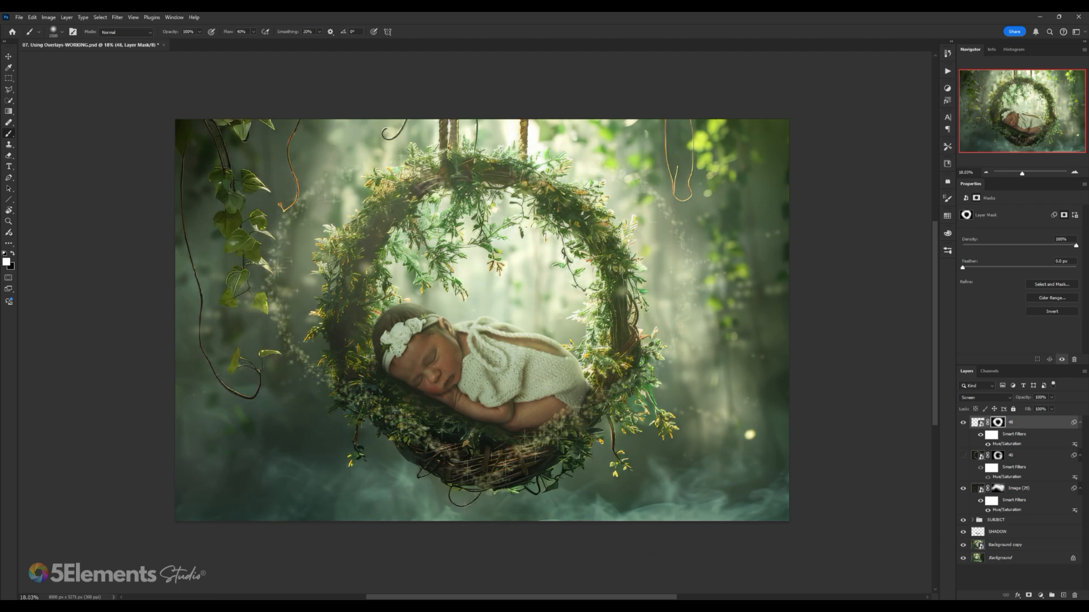
key("ctrl+z")
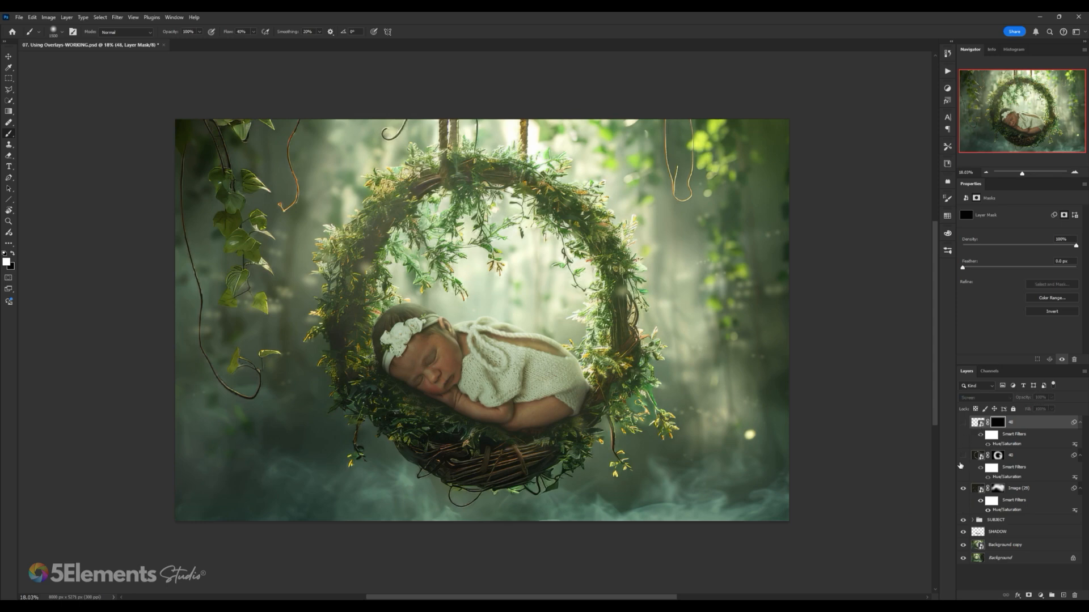
- Show the circular sparkle overlay layer 40 again in place of the hidden heart overlay
left_click(962, 456)
scroll(595, 346, "down", 4)
scroll(635, 363, "up", 3)
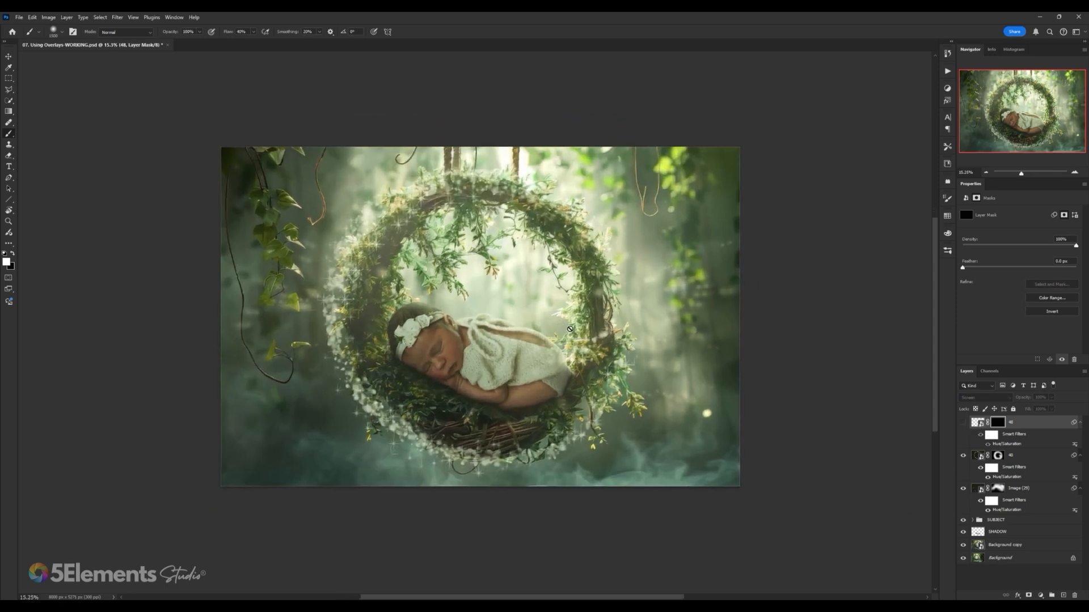
scroll(499, 341, "down", 1)
scroll(496, 327, "up", 1)
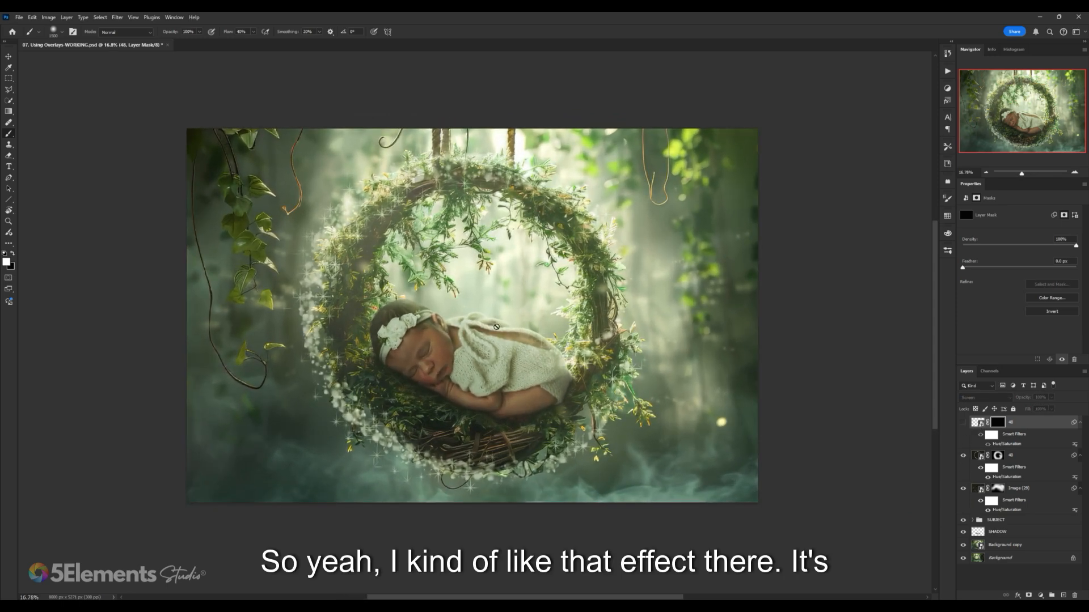
left_click_drag(497, 327, 505, 335)
scroll(572, 349, "down", 2)
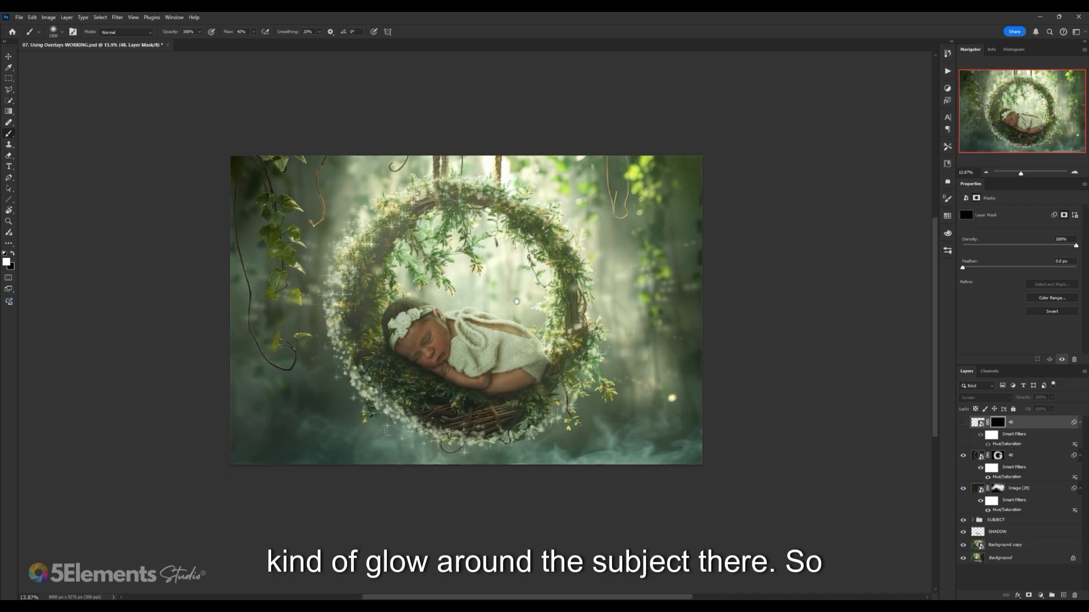
scroll(579, 344, "up", 1)
scroll(547, 318, "up", 1)
scroll(510, 289, "down", 1)
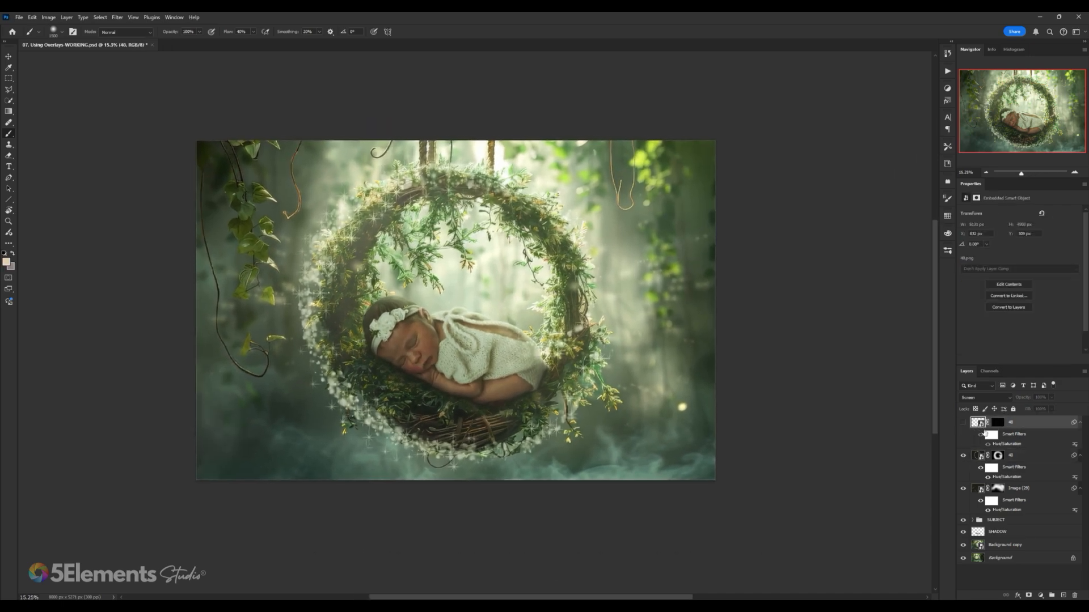
- Delete the heart overlay layer 48
left_click(978, 422)
left_click_drag(982, 425, 978, 424)
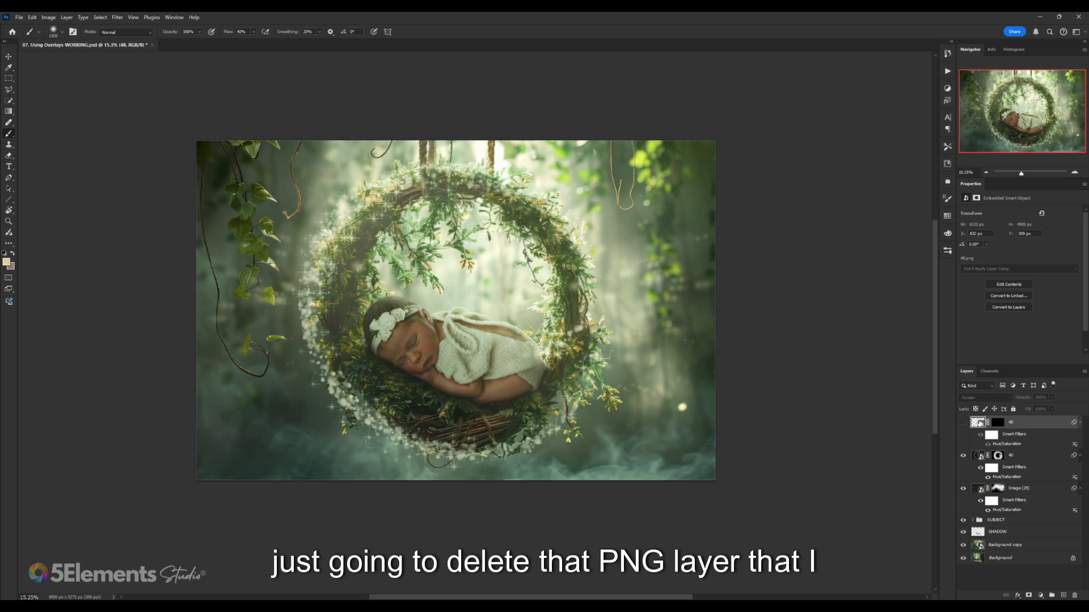
key("Delete")
- Compare the image with the overlay layers 40 and Image (29) switched off and on
left_click(963, 423)
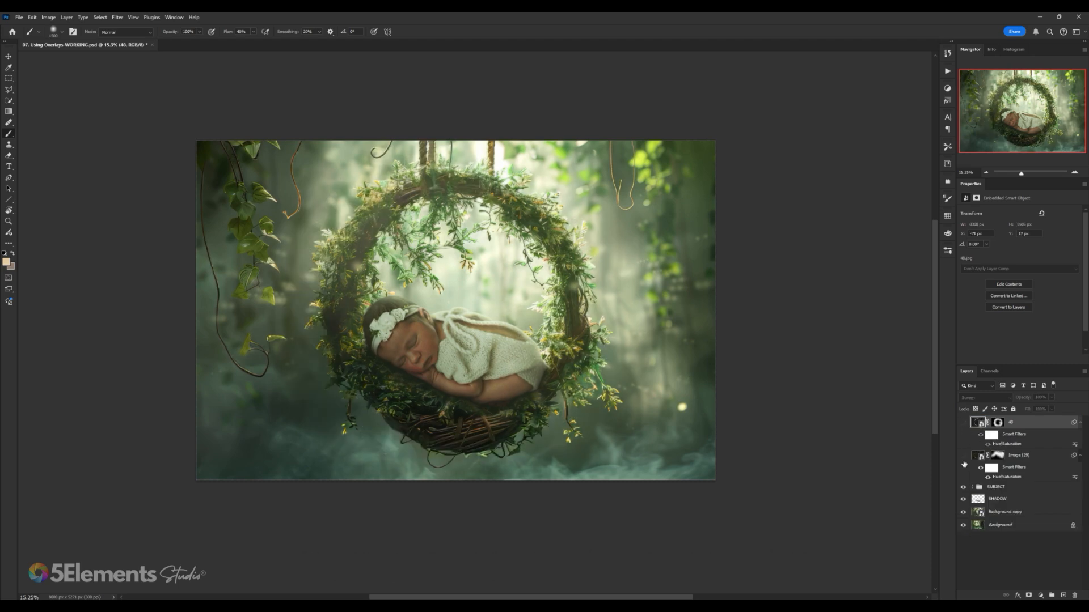
left_click(963, 423)
left_click(963, 423)
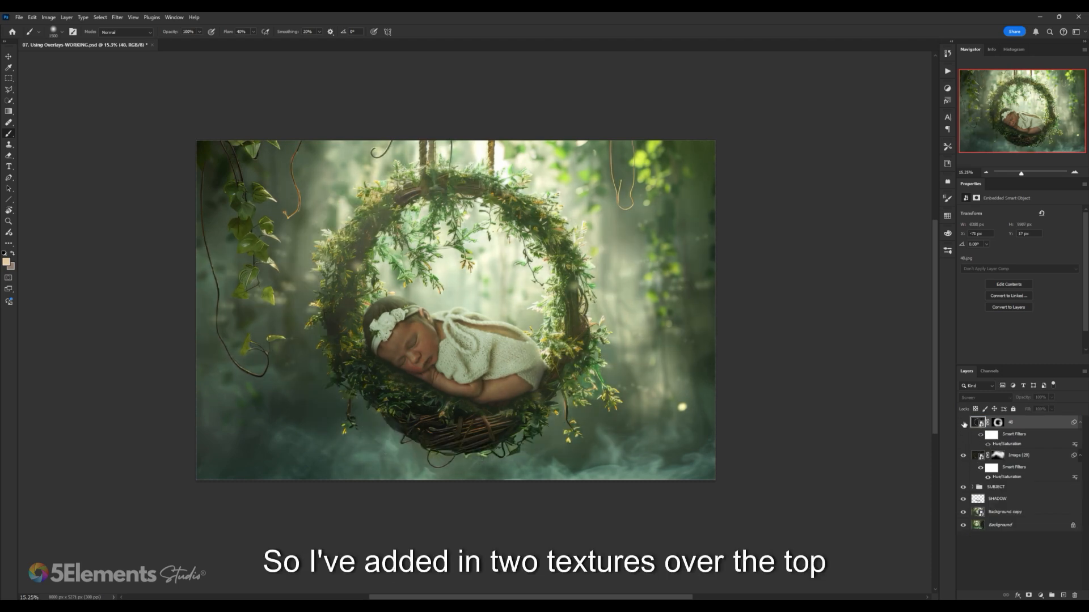
left_click(962, 458)
left_click(963, 458)
left_click(963, 424)
scroll(456, 340, "up", 1)
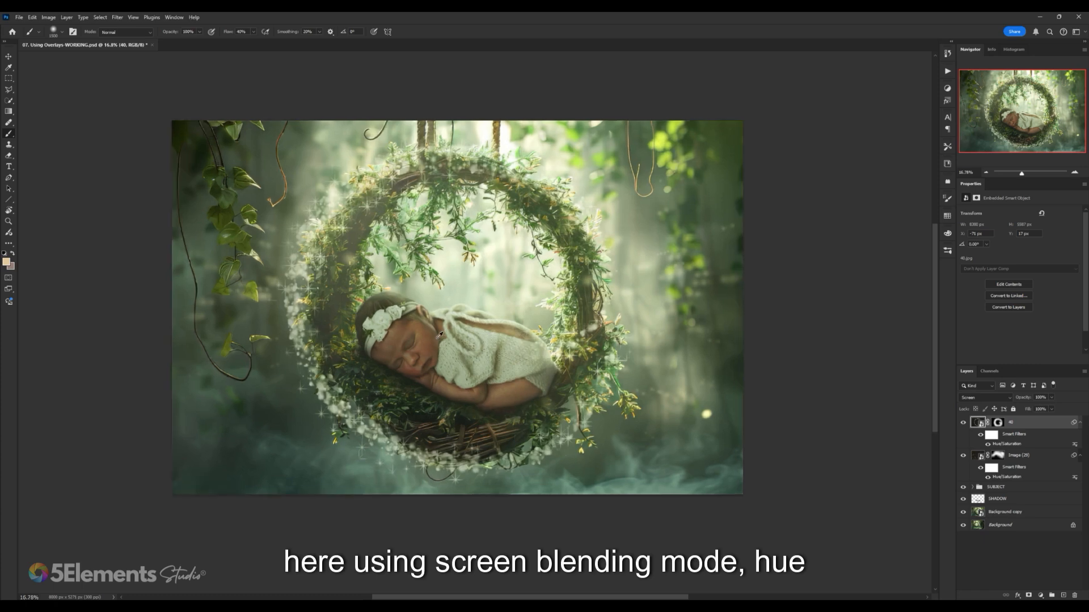
left_click_drag(455, 318, 459, 325)
scroll(456, 319, "down", 2)
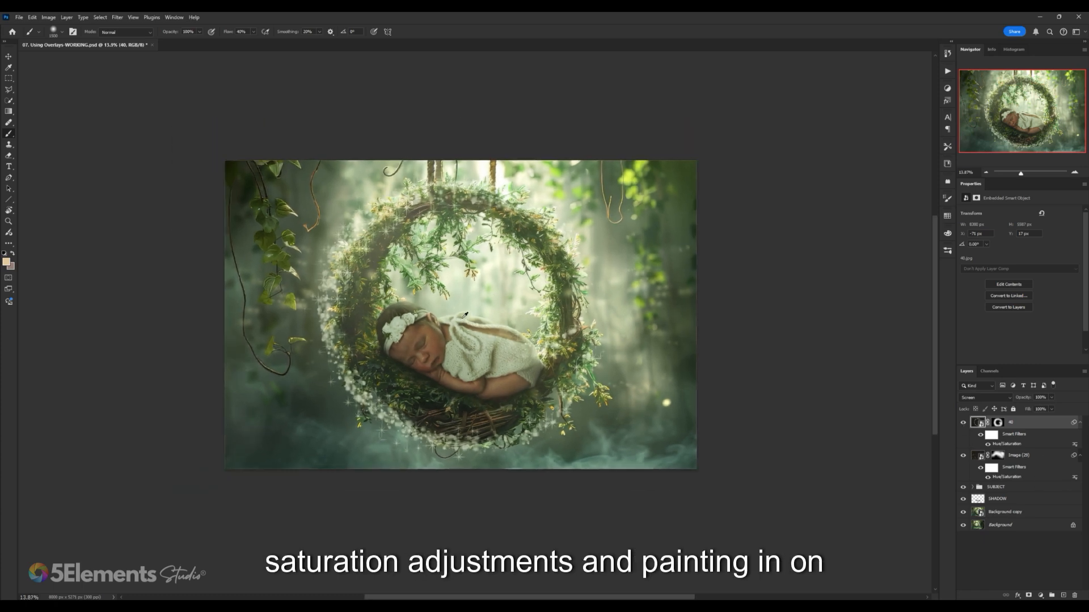
scroll(480, 311, "up", 2)
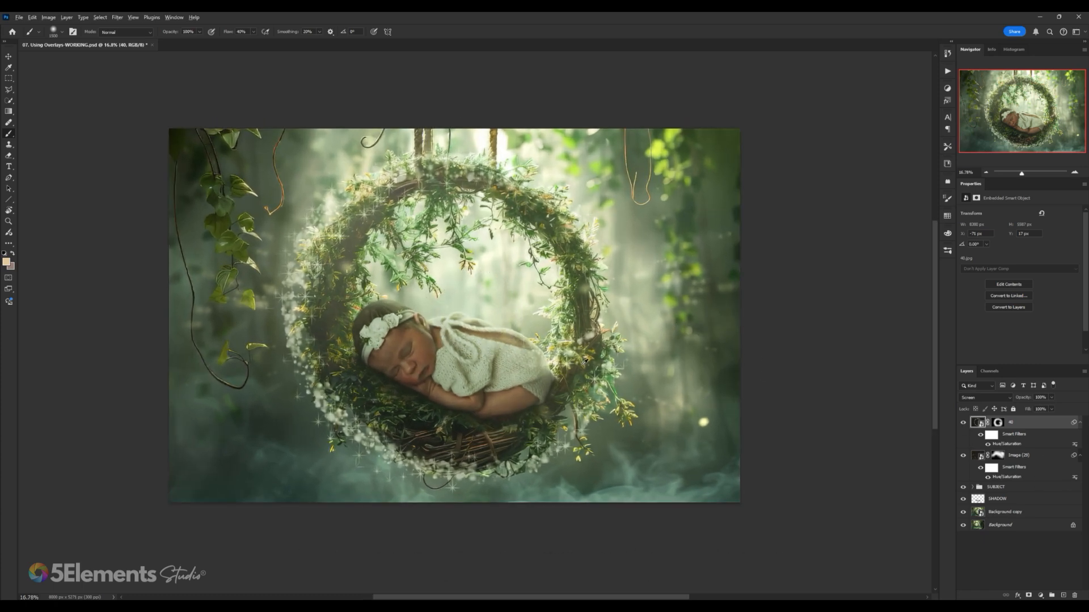
- Examine up close how sharp the circular overlay's sparkles look along the lower wreath, then review the whole image
key("v")
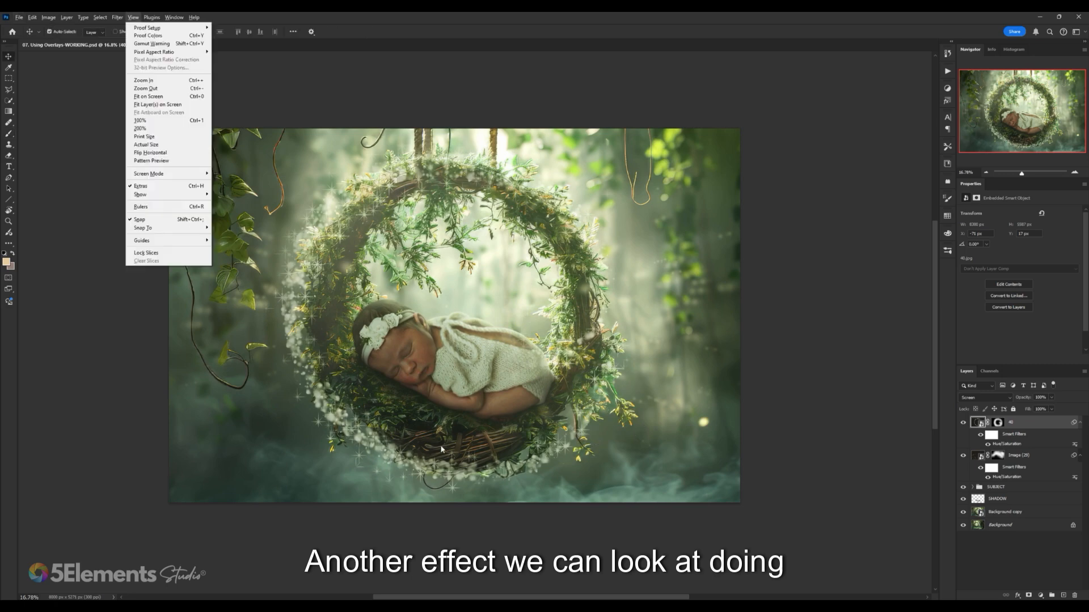
left_click(625, 17)
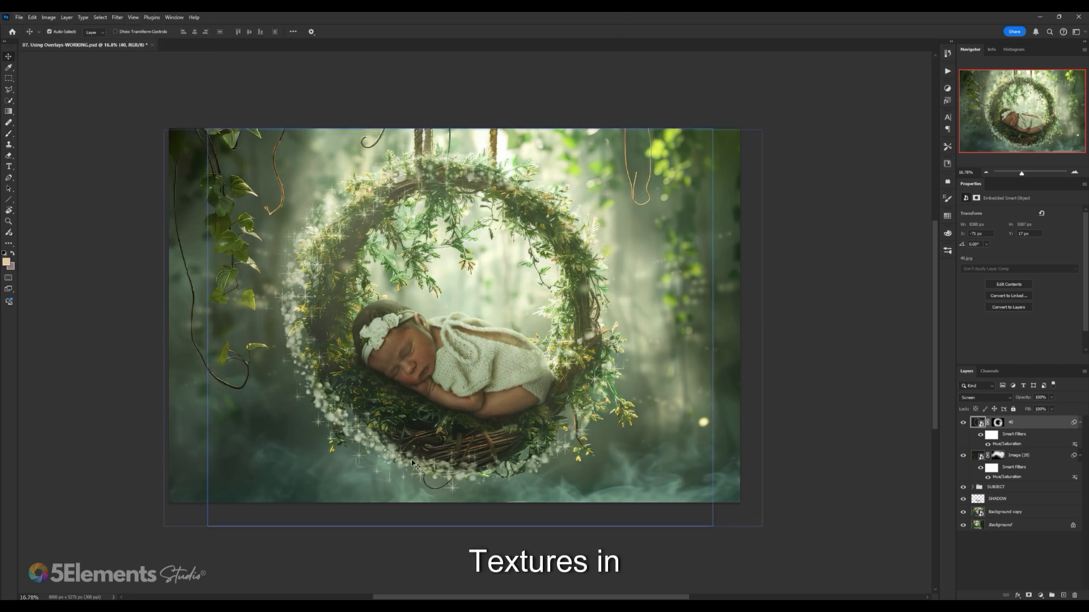
scroll(488, 290, "up", 3)
left_click_drag(486, 318, 505, 241)
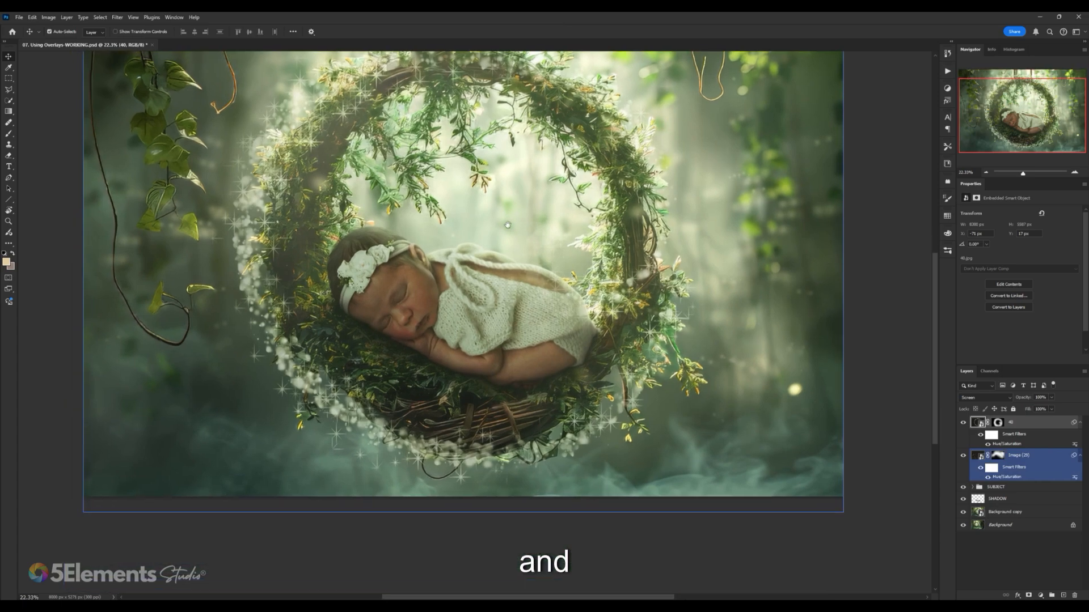
key("b")
scroll(665, 366, "up", 2)
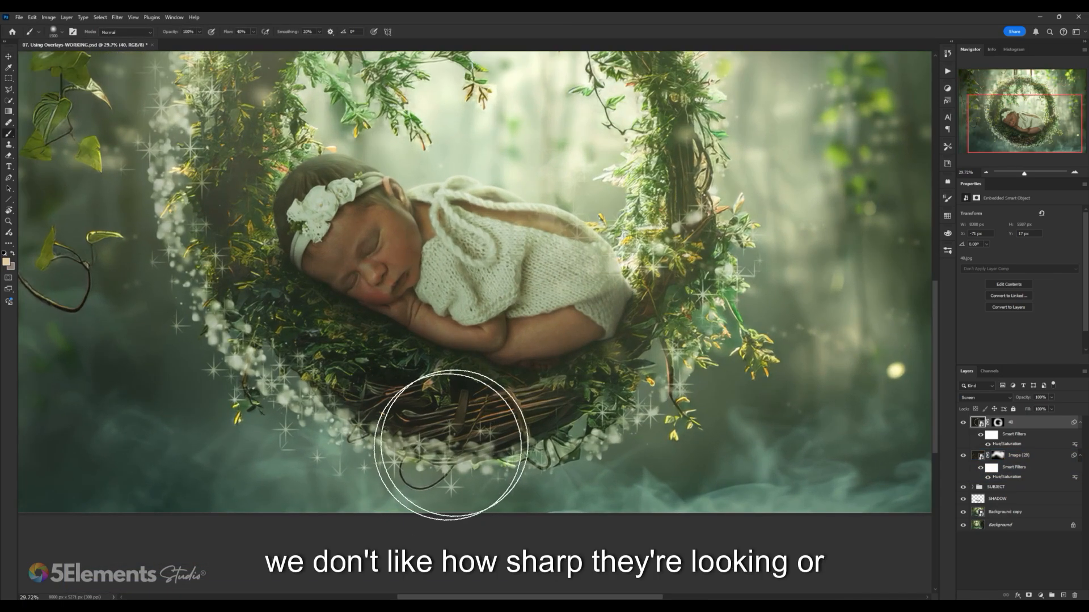
key("v")
scroll(280, 418, "up", 2)
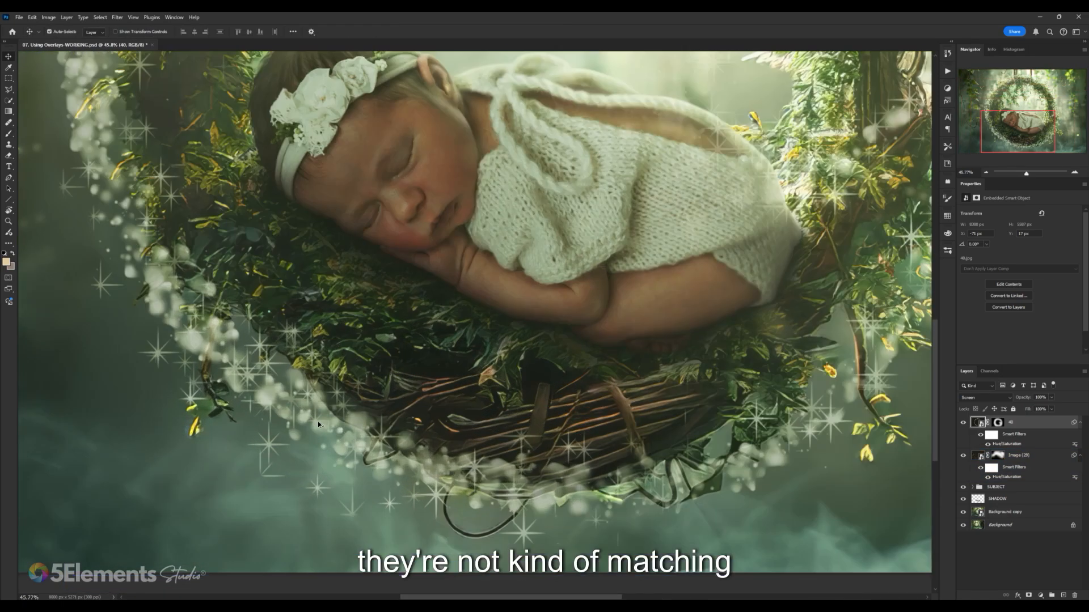
scroll(326, 377, "down", 6)
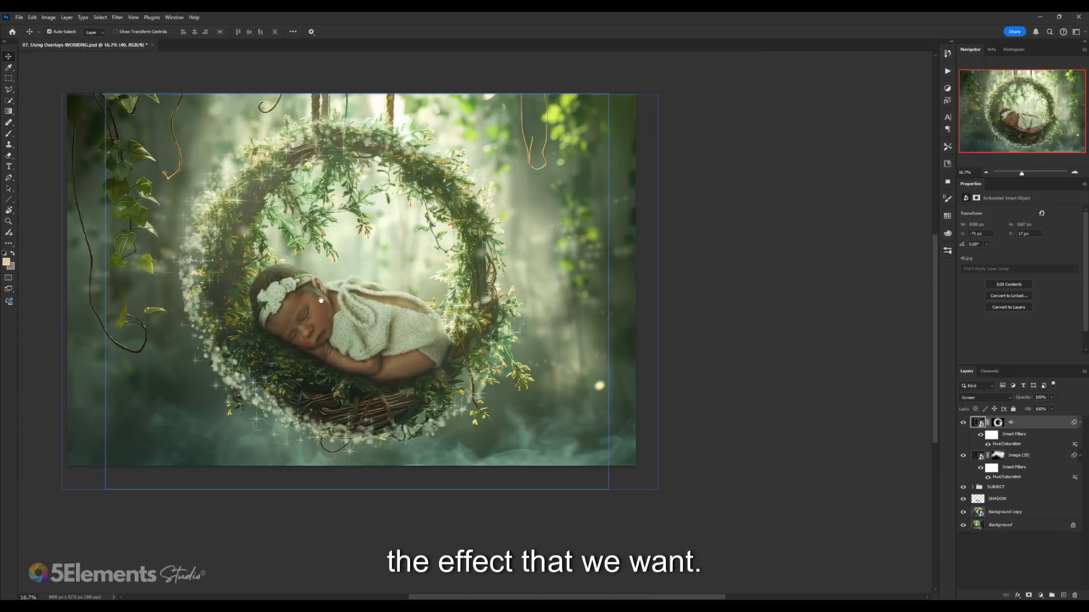
left_click_drag(324, 270, 493, 290)
scroll(365, 287, "up", 2)
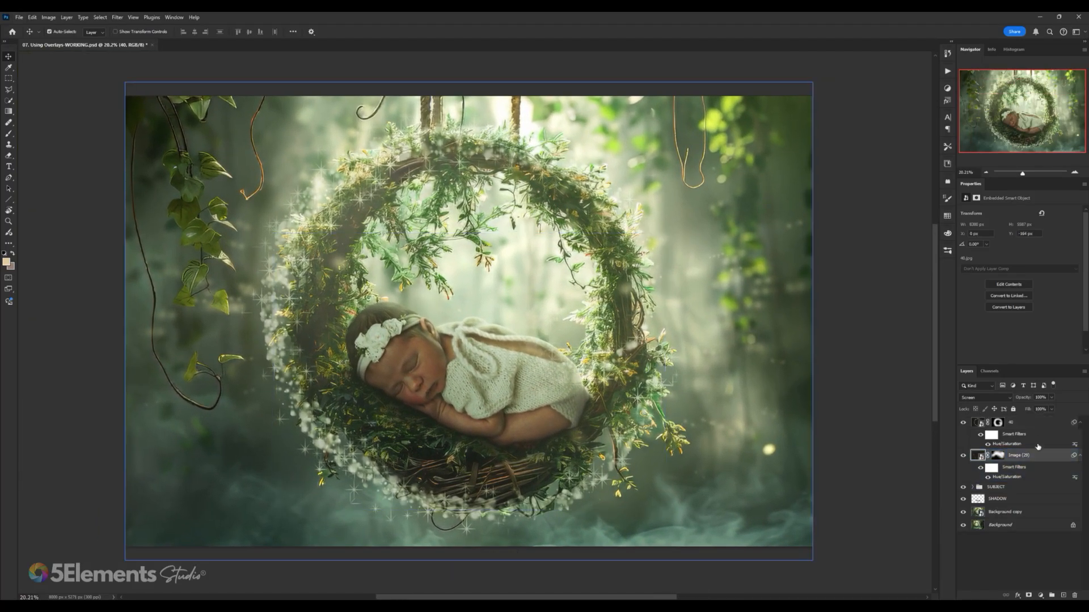
- Select the circular sparkle overlay layer 40 and compare the image with it switched off and on
left_click(975, 423)
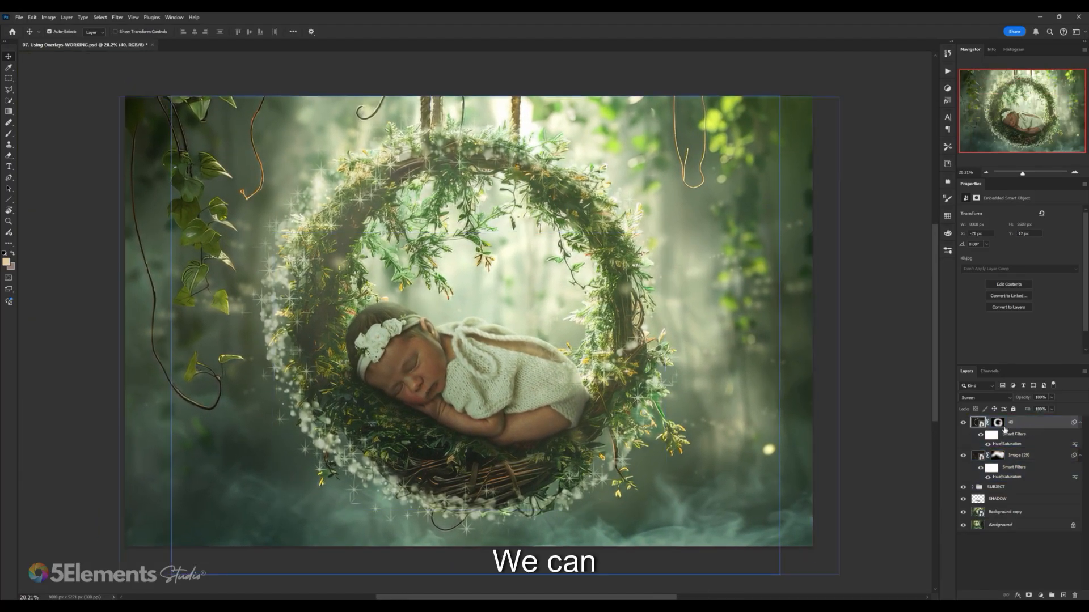
left_click(963, 423)
left_click(963, 422)
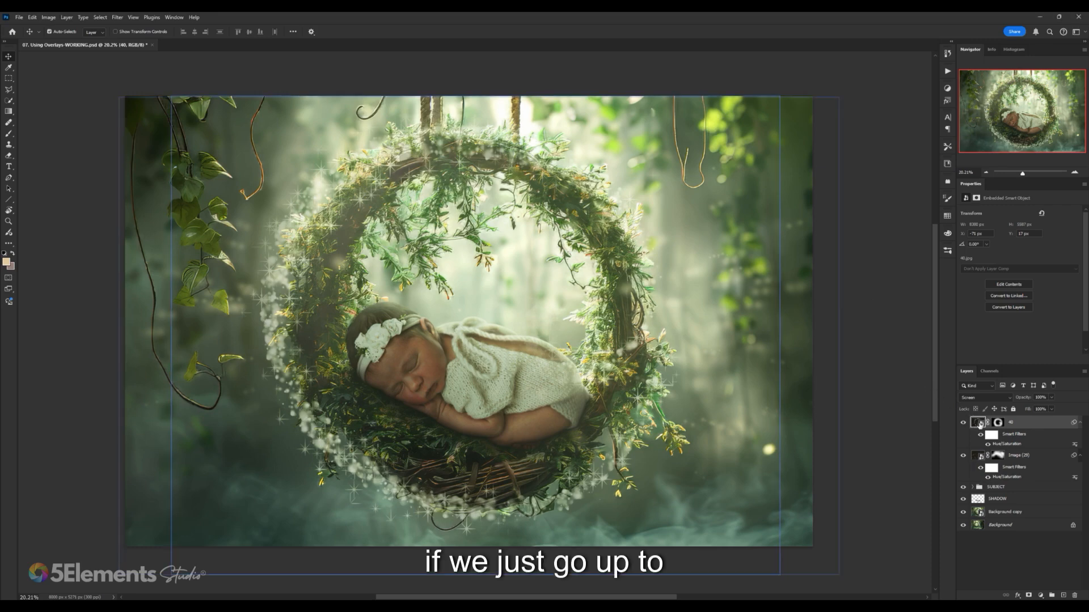
- Try a Gaussian Blur on the circular sparkle overlay, previewing a very heavy radius and a light radius of 6.0 pixels
left_click(117, 16)
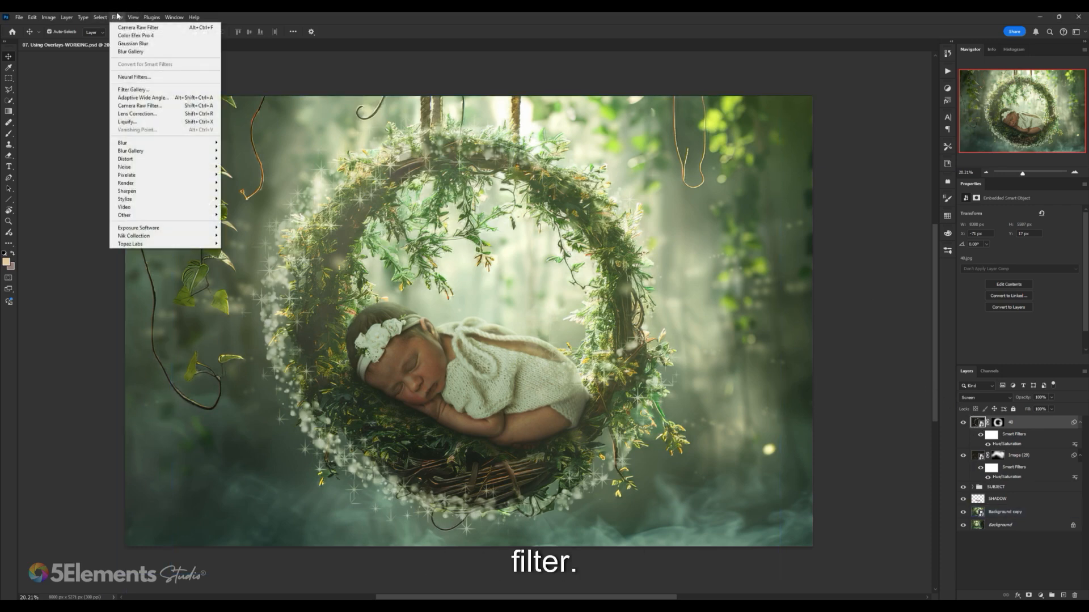
mouse_move(142, 152)
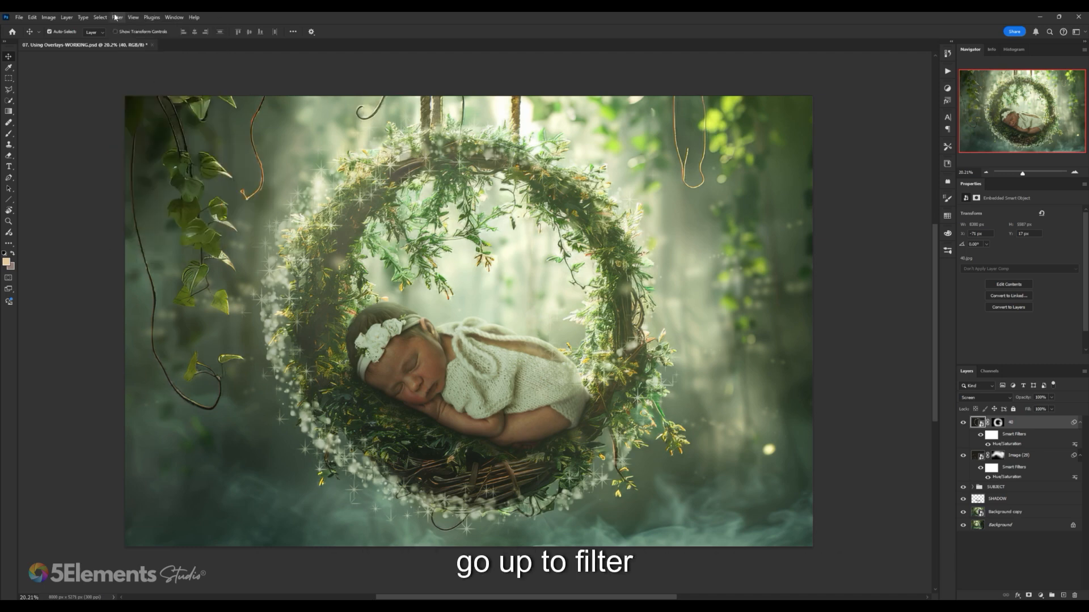
left_click(117, 17)
mouse_move(142, 155)
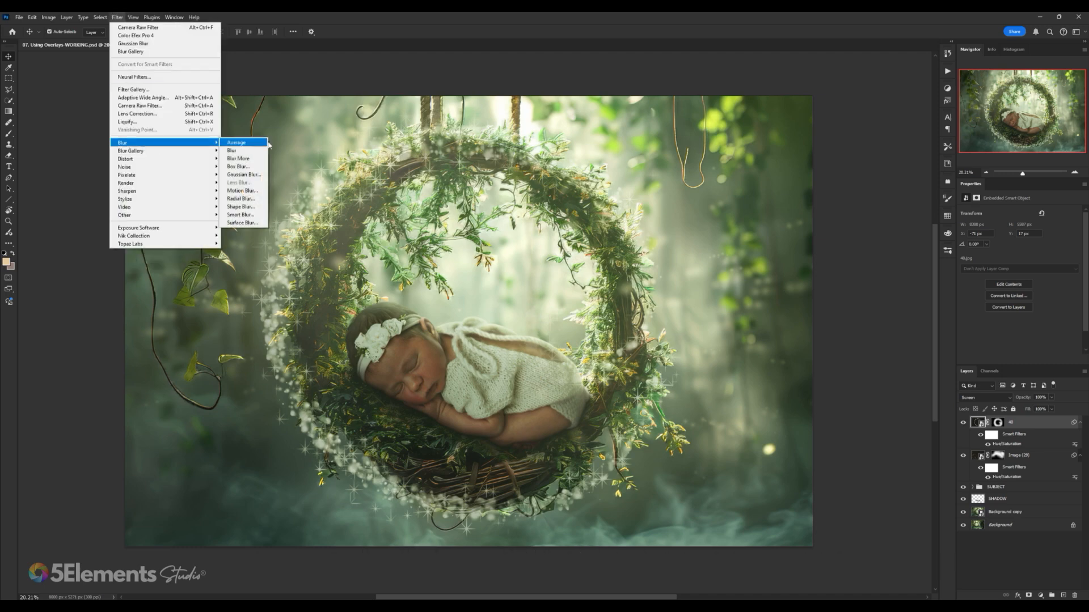
left_click(254, 177)
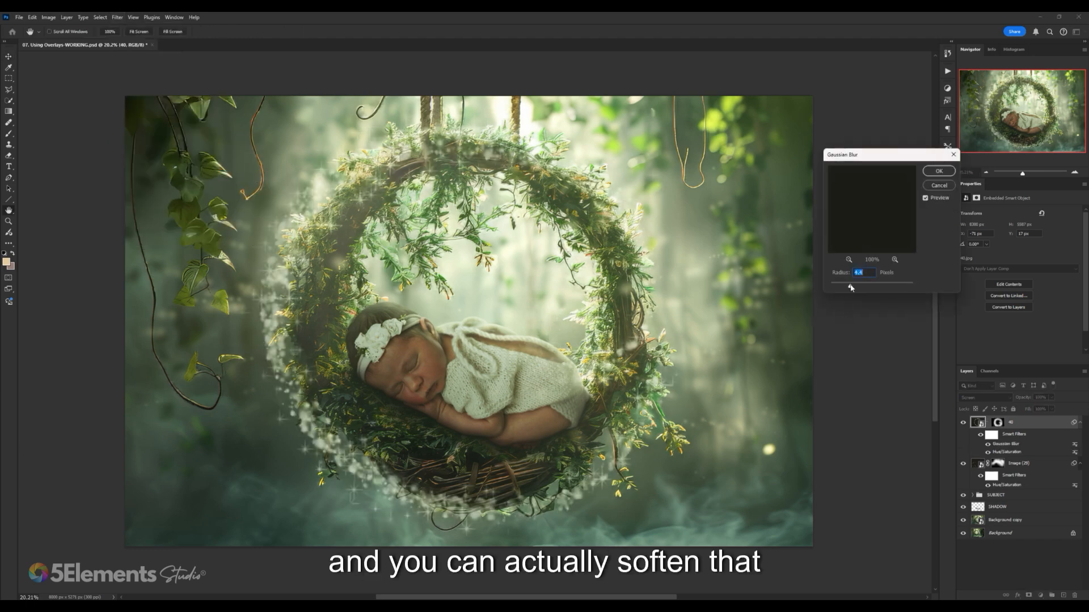
left_click_drag(851, 287, 879, 287)
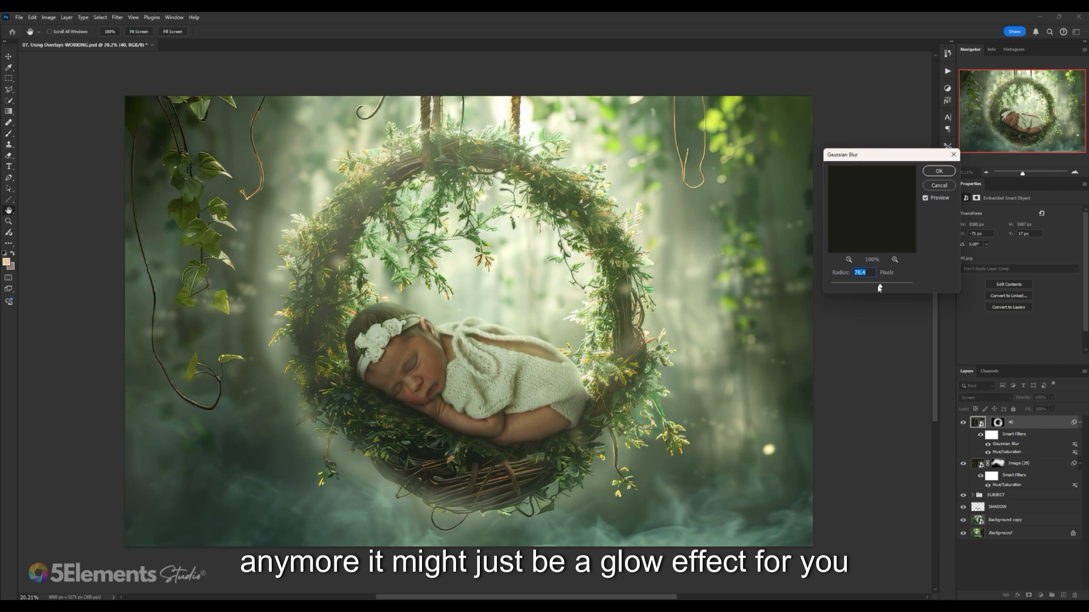
left_click_drag(878, 288, 856, 288)
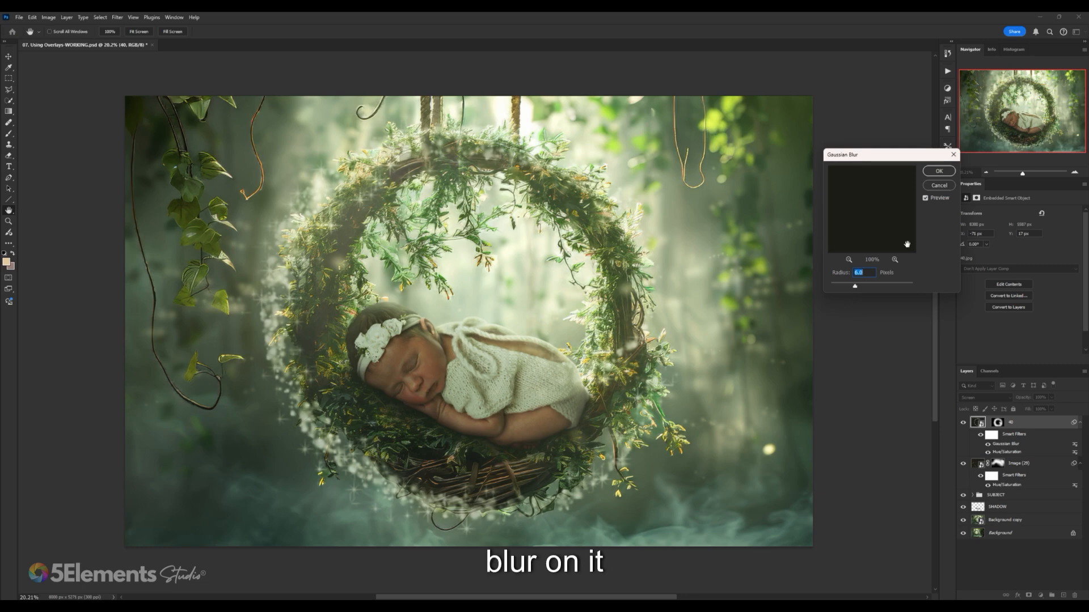
left_click(939, 186)
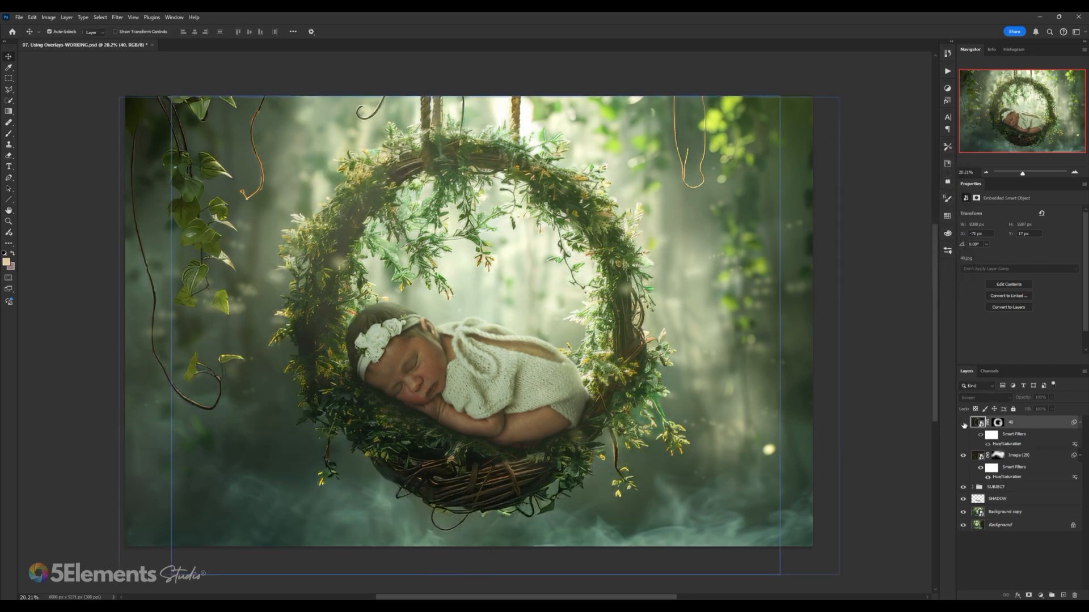
- Soften the circular sparkle overlay with a Blur Gallery Field Blur of 45 px
left_click(115, 18)
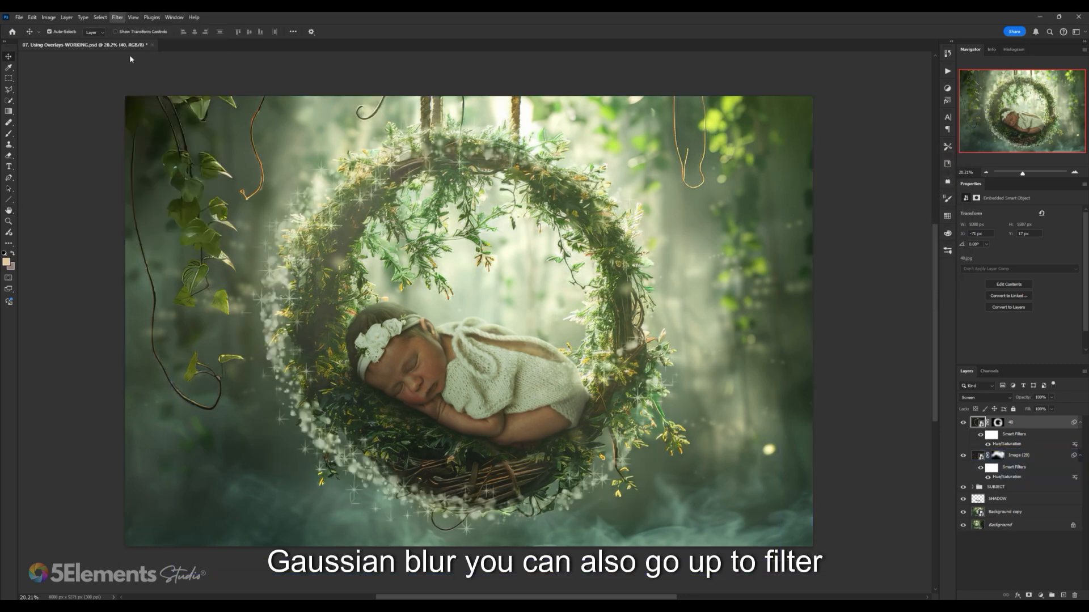
mouse_move(144, 153)
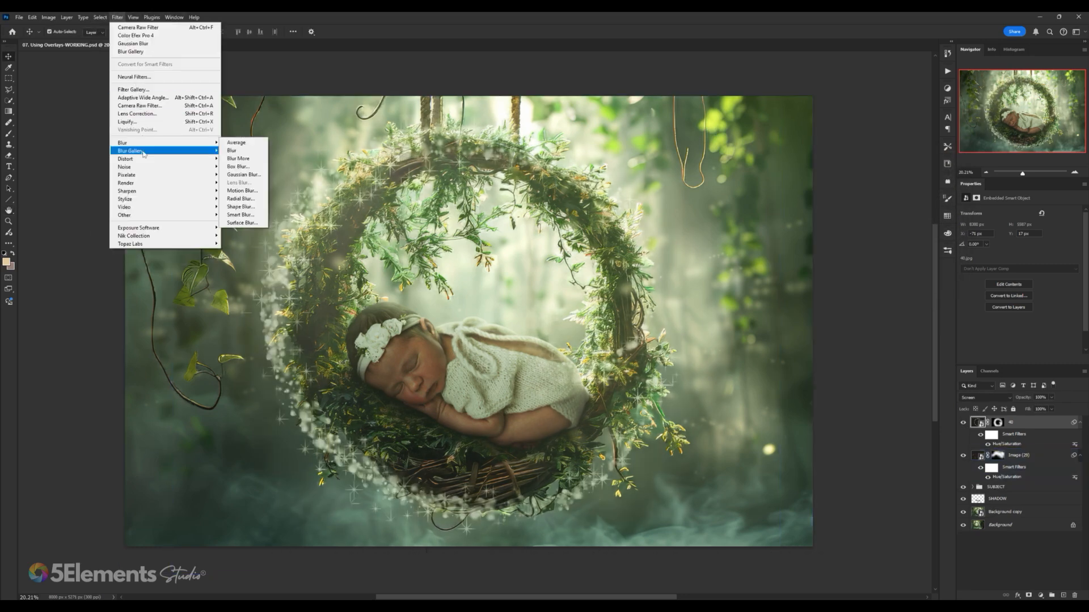
left_click(233, 150)
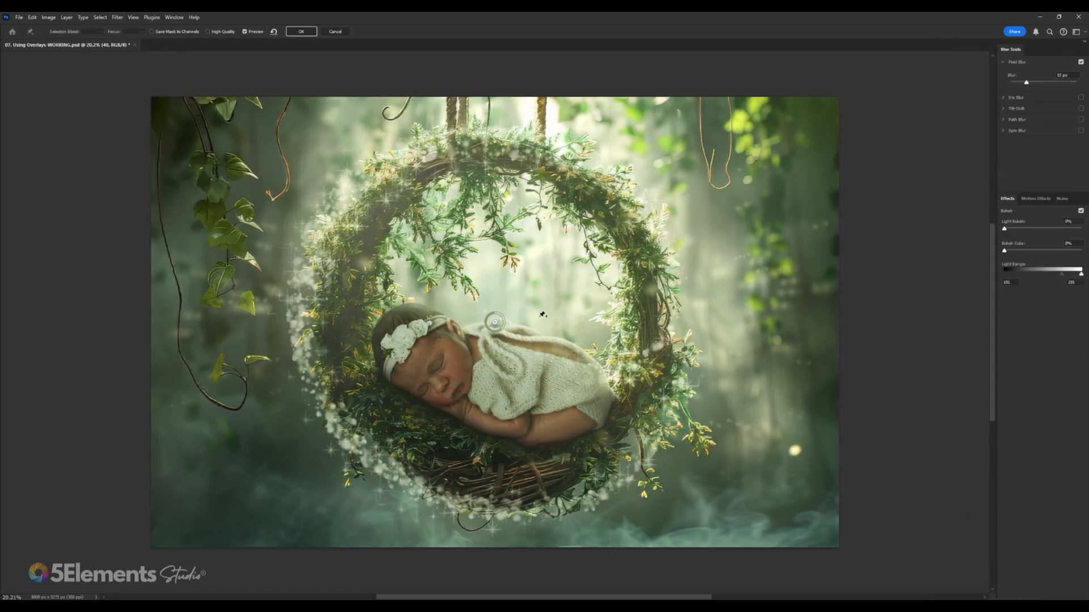
left_click_drag(502, 327, 467, 331)
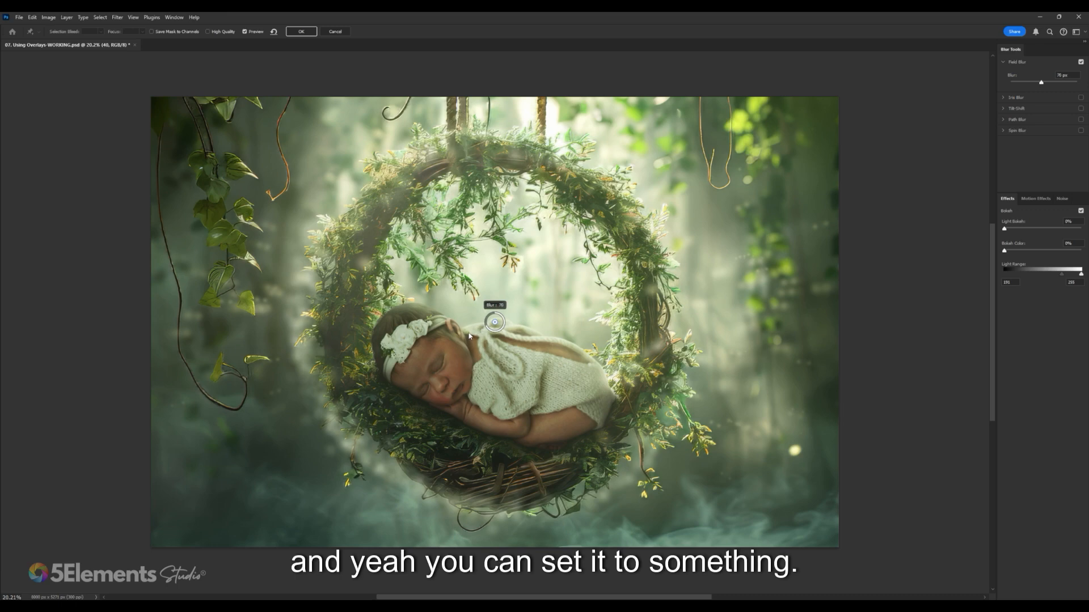
left_click_drag(469, 342, 492, 337)
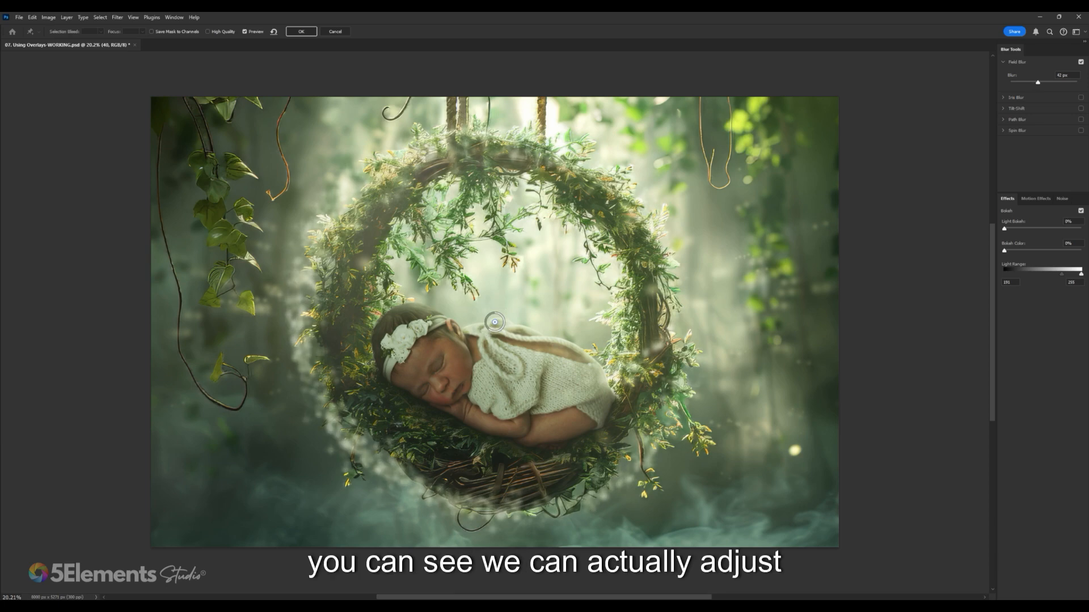
left_click_drag(1038, 84, 1040, 81)
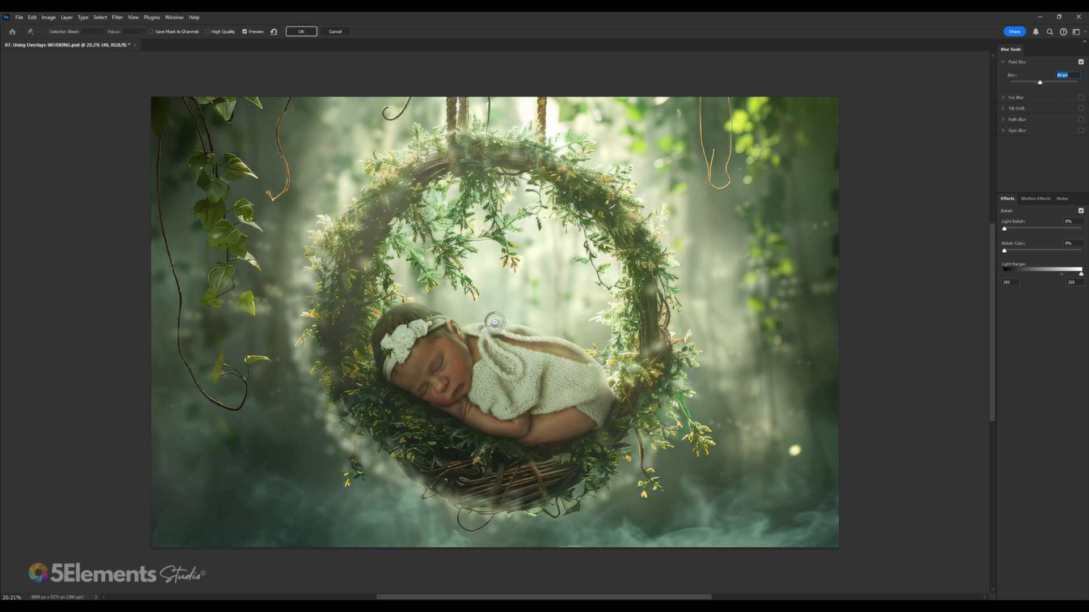
type("45")
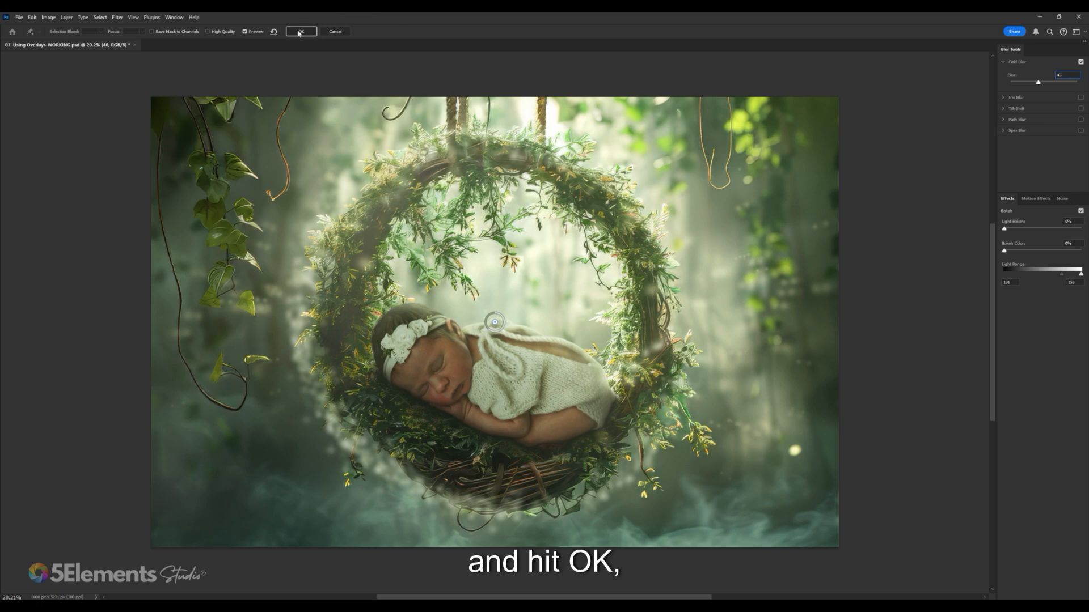
key("Return")
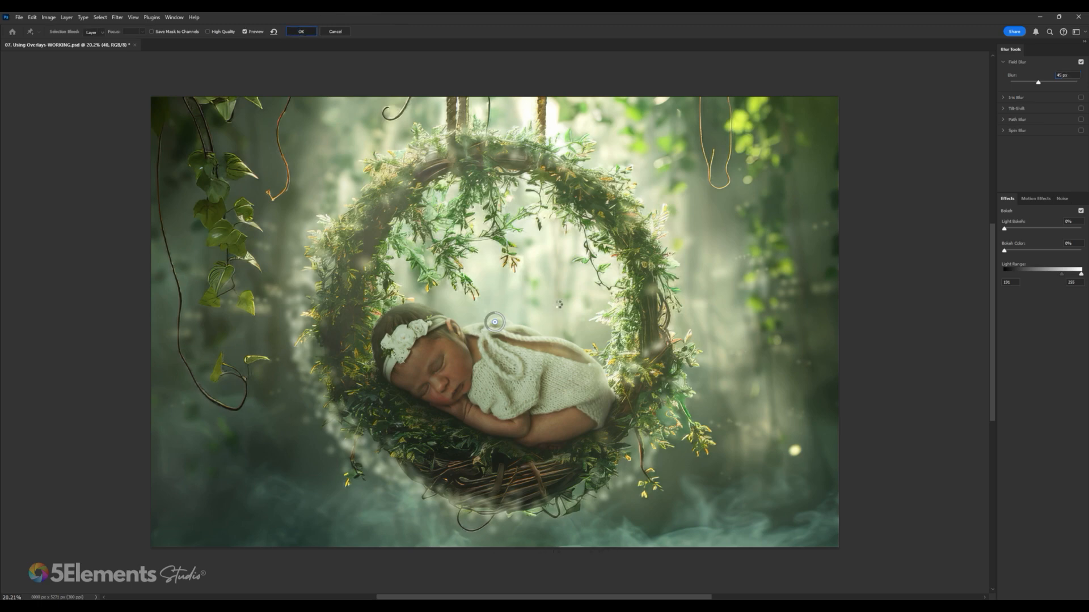
key("Return")
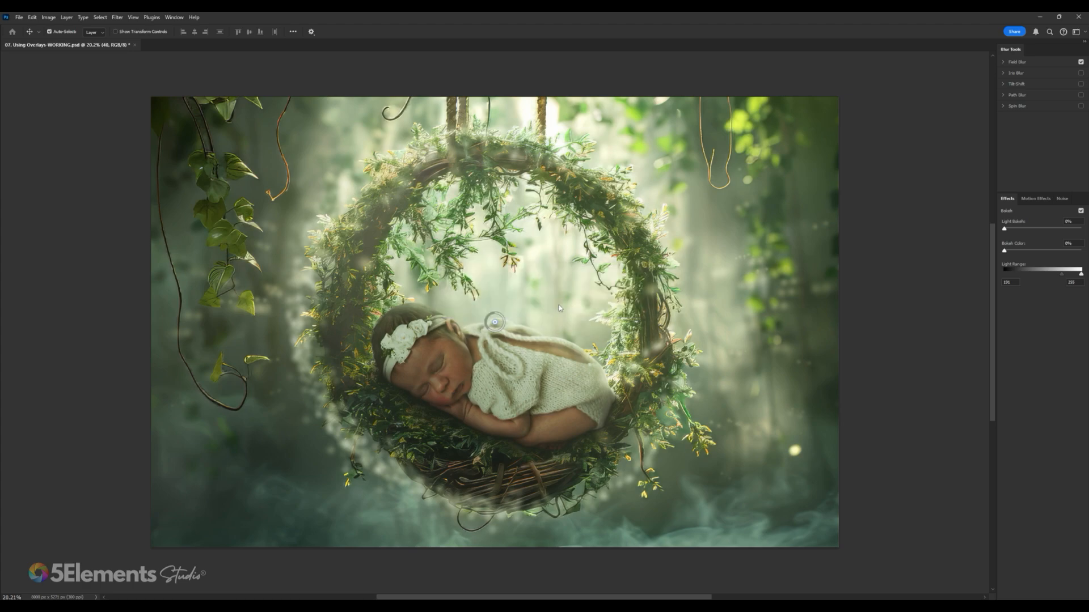
- Examine the softened glow along the lower wreath up close, then review the whole image
scroll(359, 498, "up", 5)
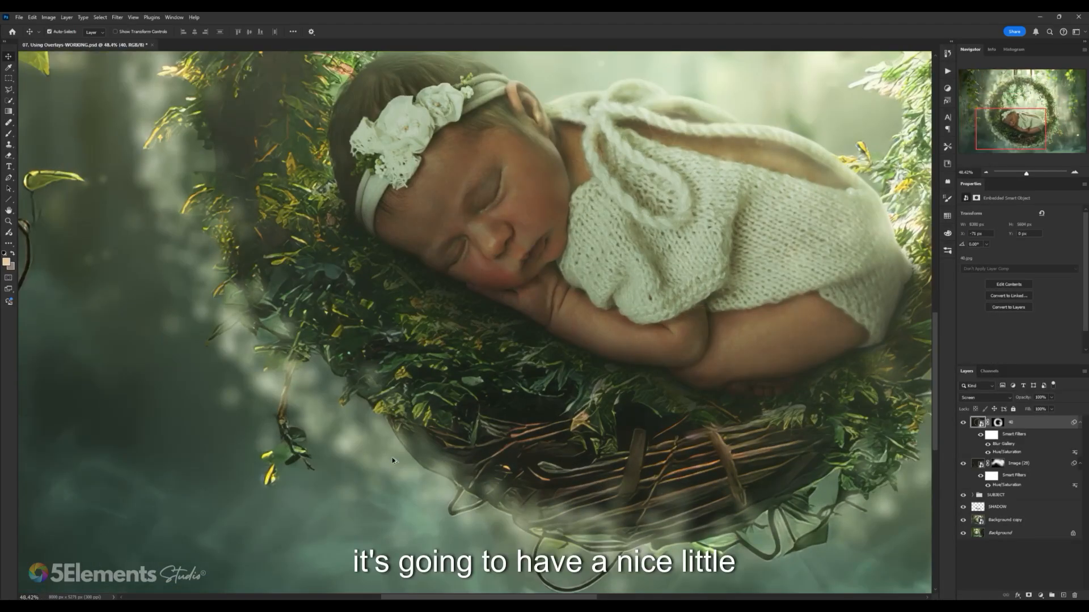
scroll(391, 461, "down", 7)
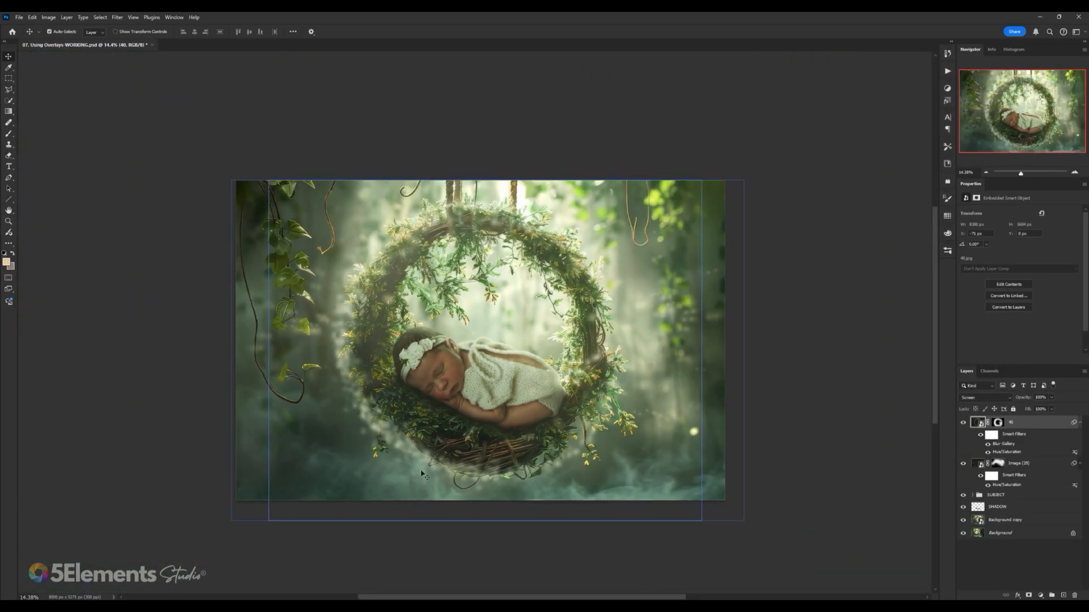
scroll(549, 379, "up", 2)
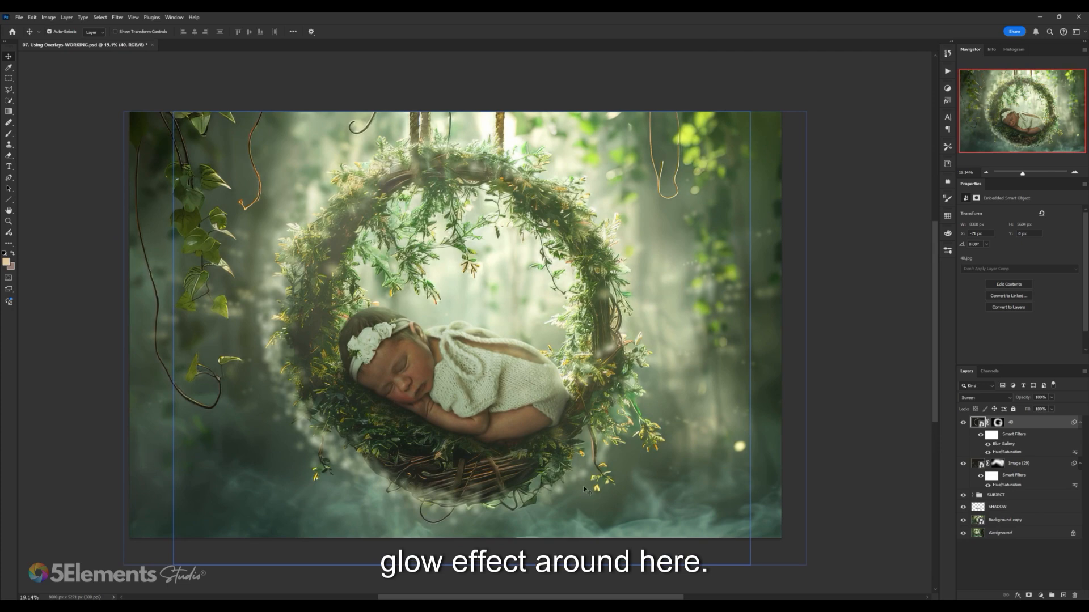
scroll(402, 422, "down", 1)
left_click(9, 79)
scroll(480, 245, "down", 2)
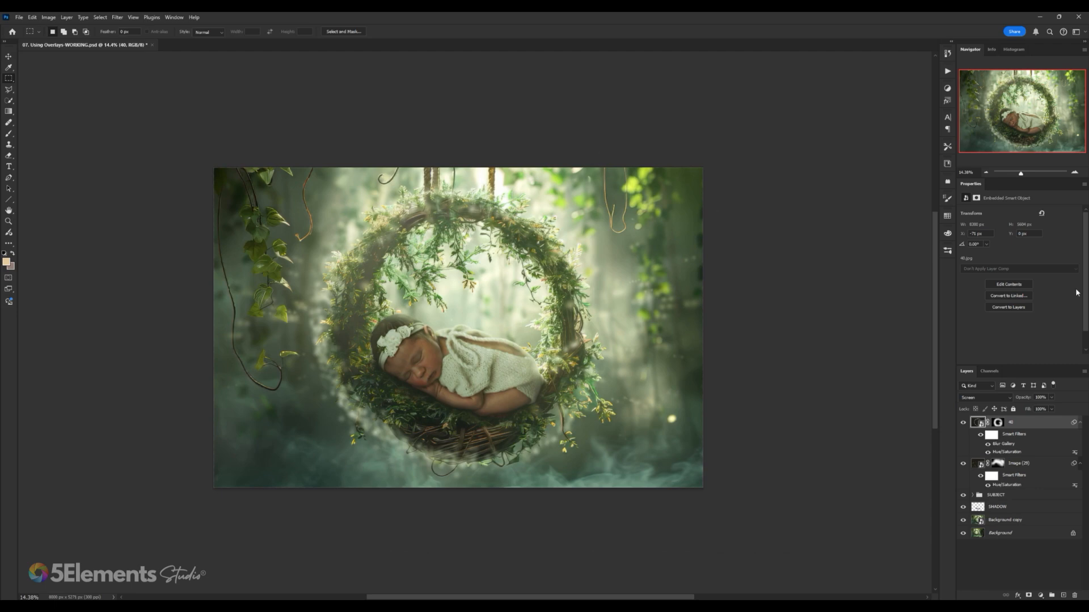
- Compare the image with overlay layers 40 and Image (29) switched off and on, and inspect layer 40's mask
left_click(963, 422)
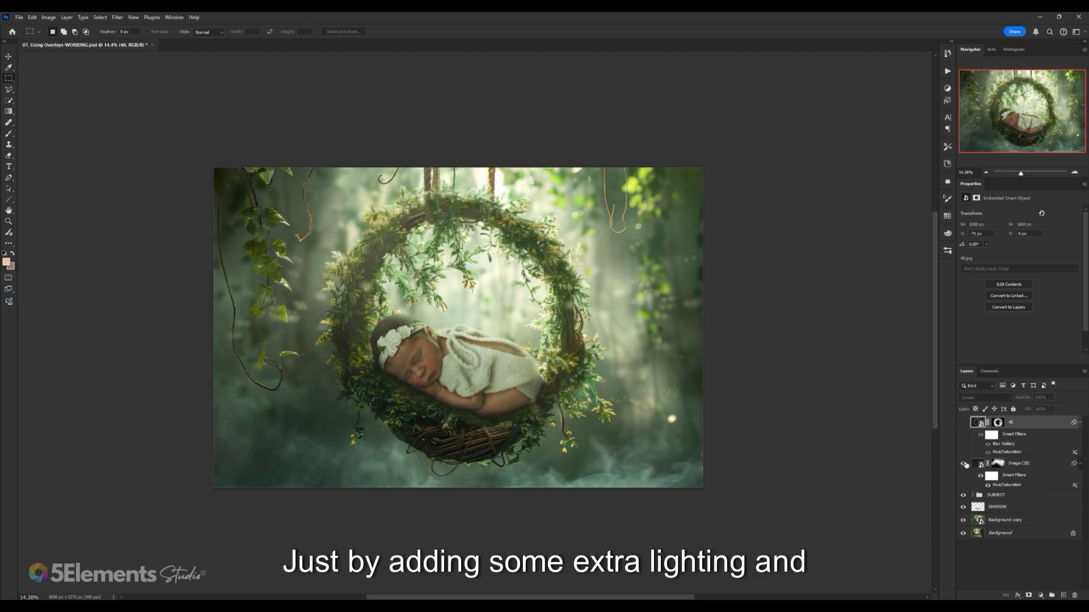
left_click(962, 464)
left_click(962, 464)
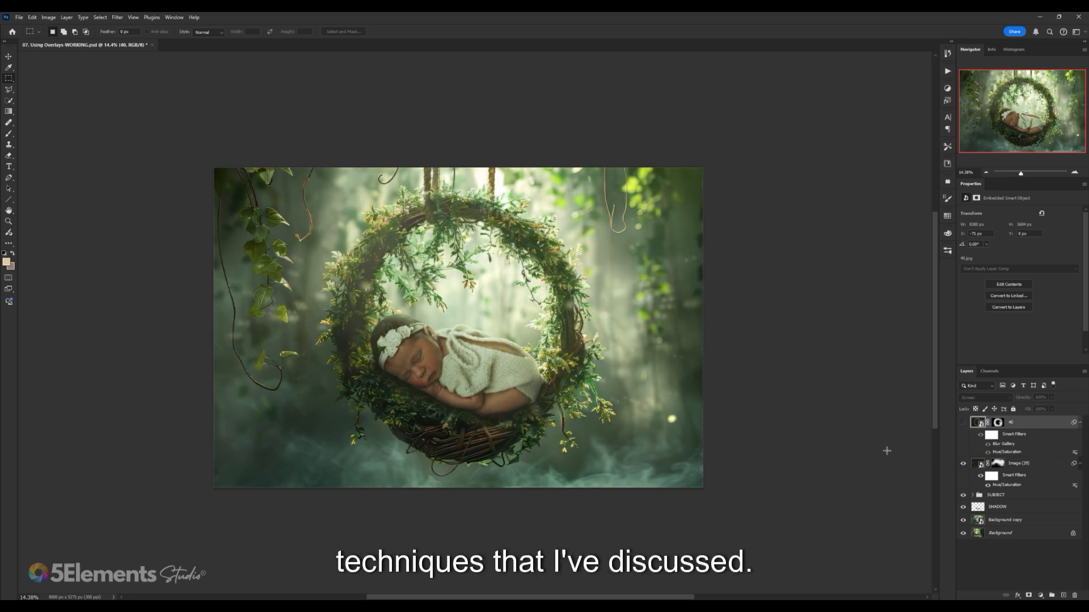
left_click(963, 423)
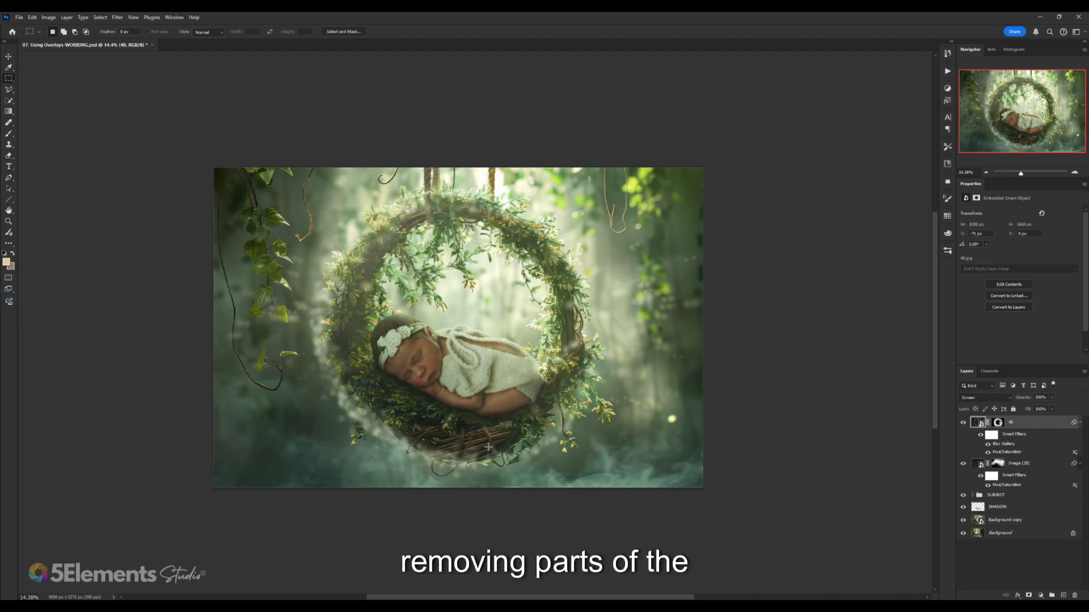
left_click(998, 423)
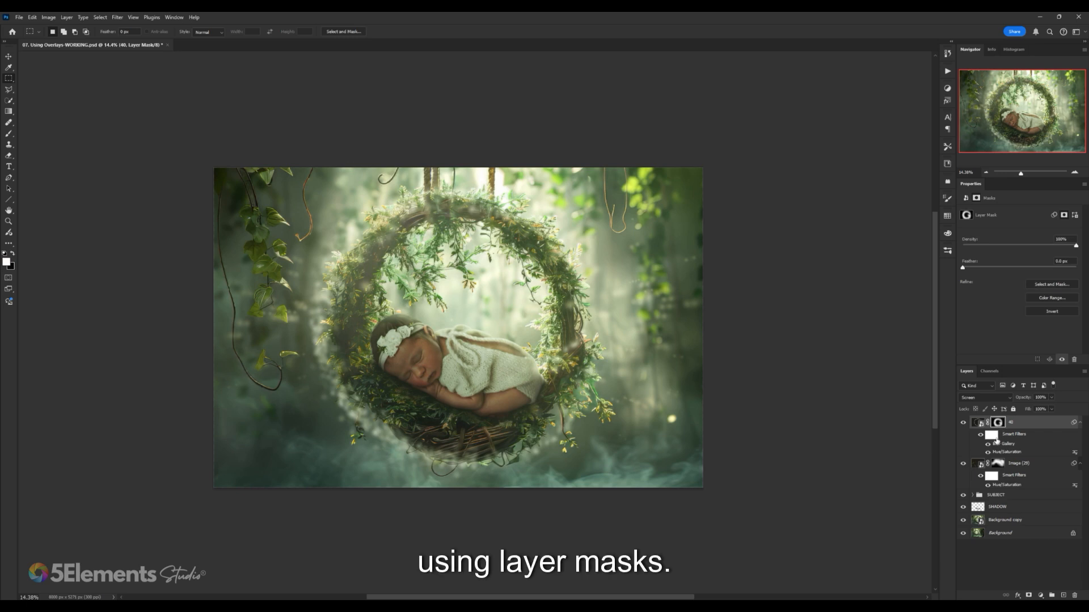
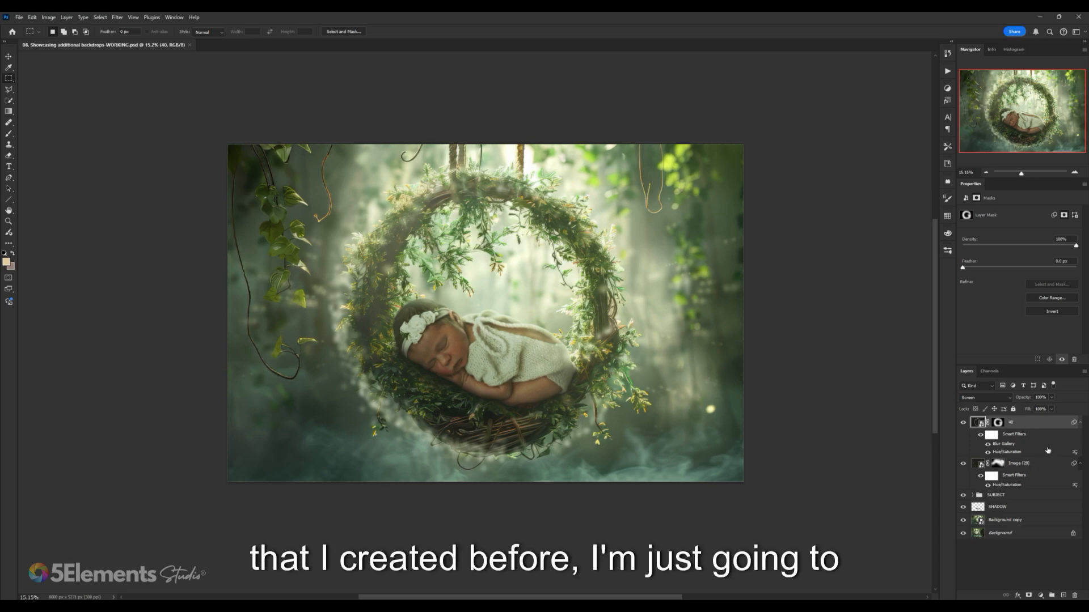
- Group the overlay layers 40 and Image (29) and name the group FX
left_click(1036, 463, "shift")
left_click(1031, 427)
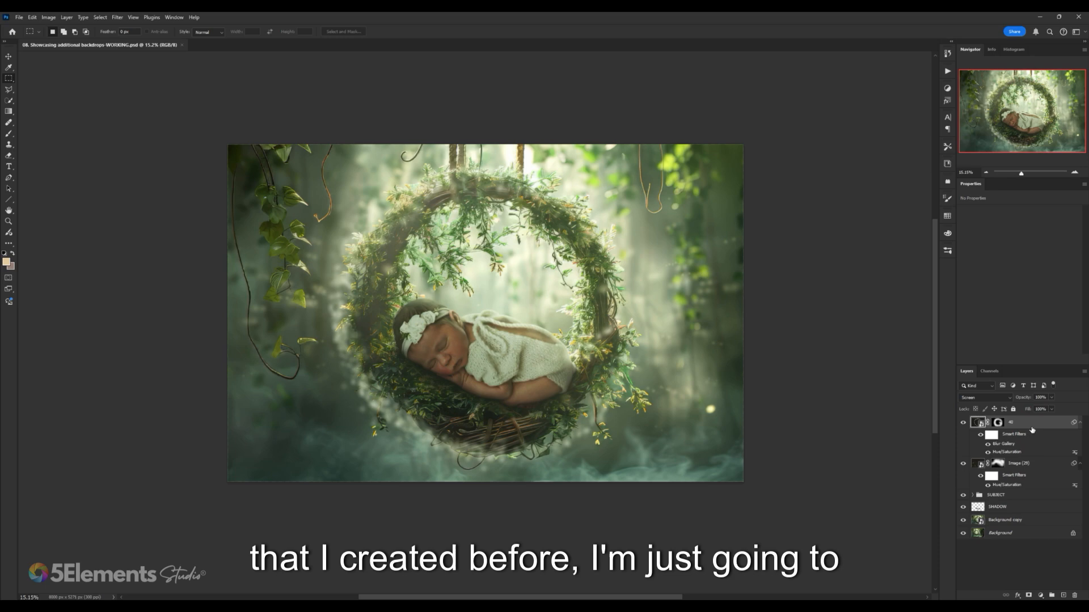
left_click(1041, 465, "shift")
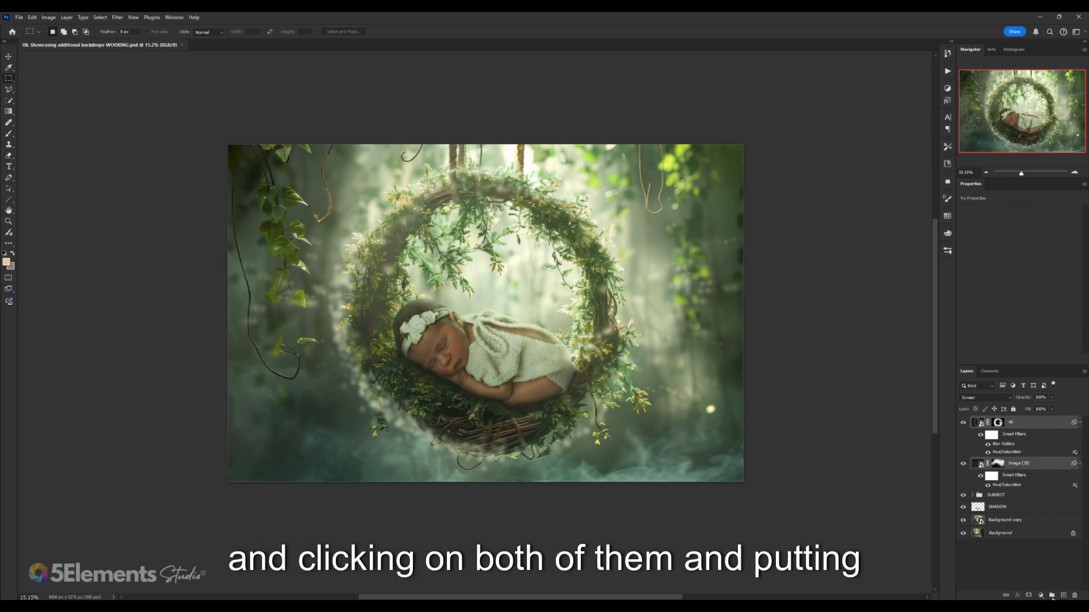
left_click(1052, 595)
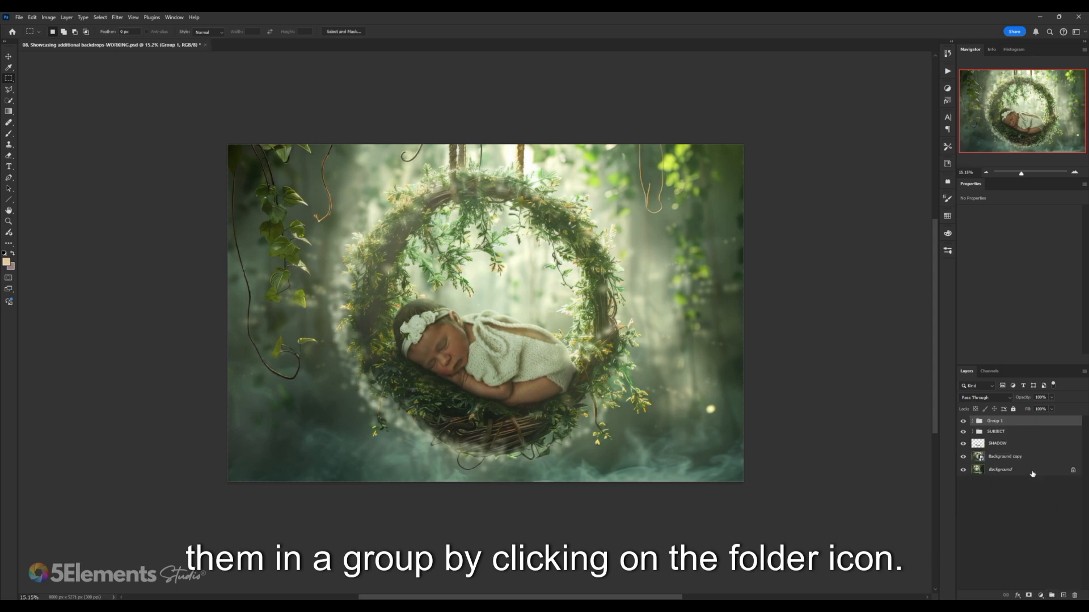
double_click(997, 420)
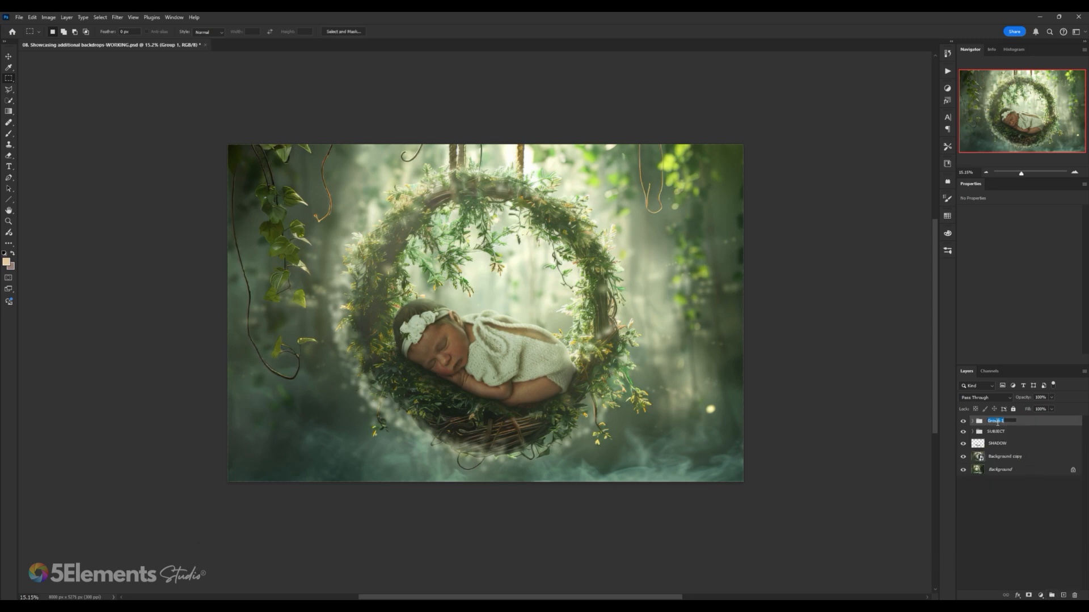
type("FX")
key("Return")
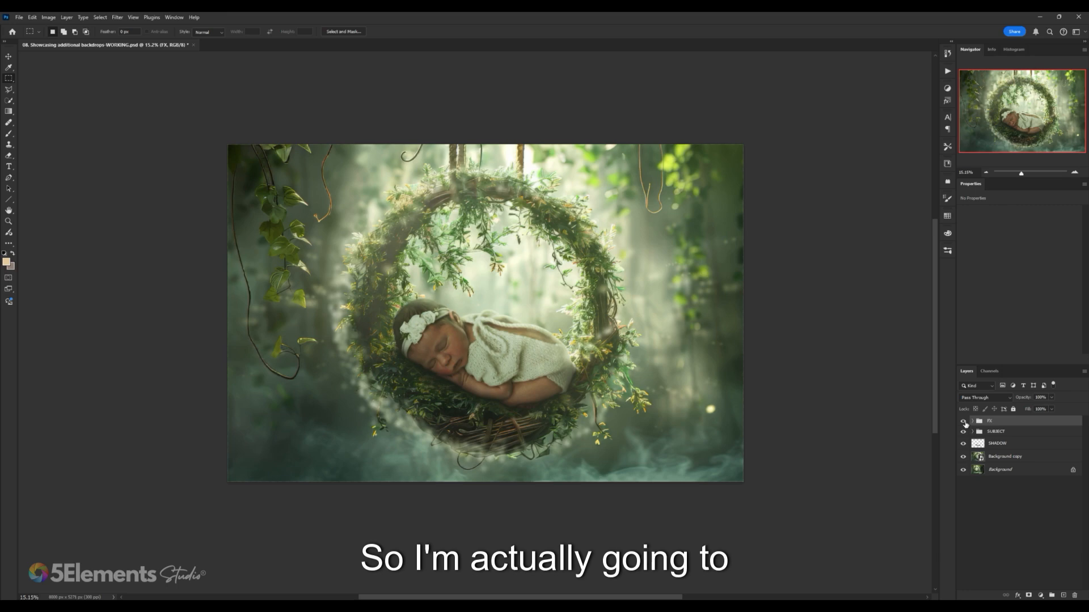
- Hide the FX group and select the Background copy layer
left_click(964, 422)
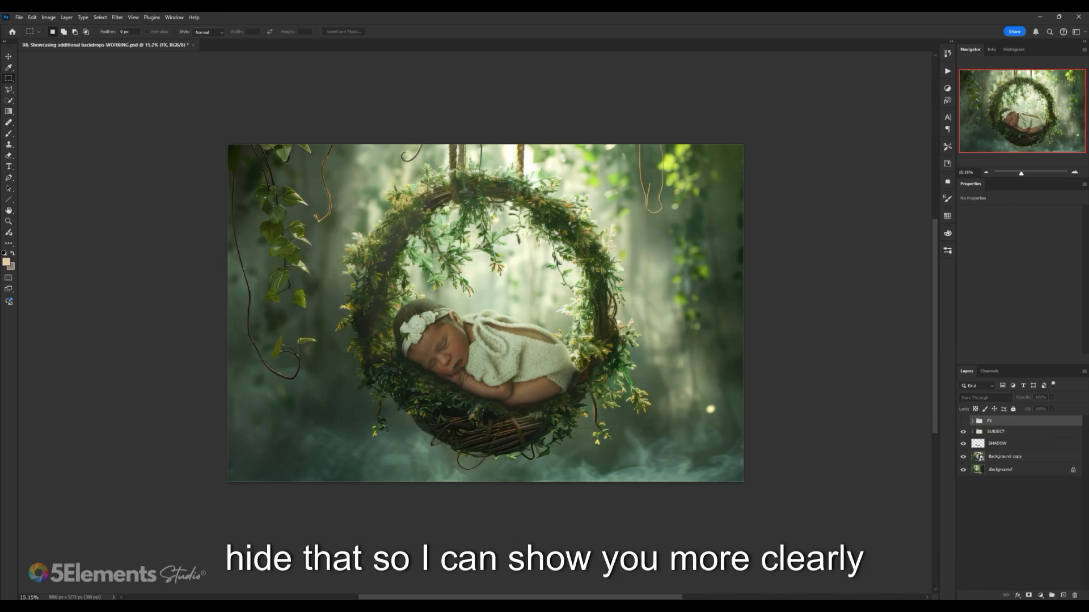
key("ctrl+plus")
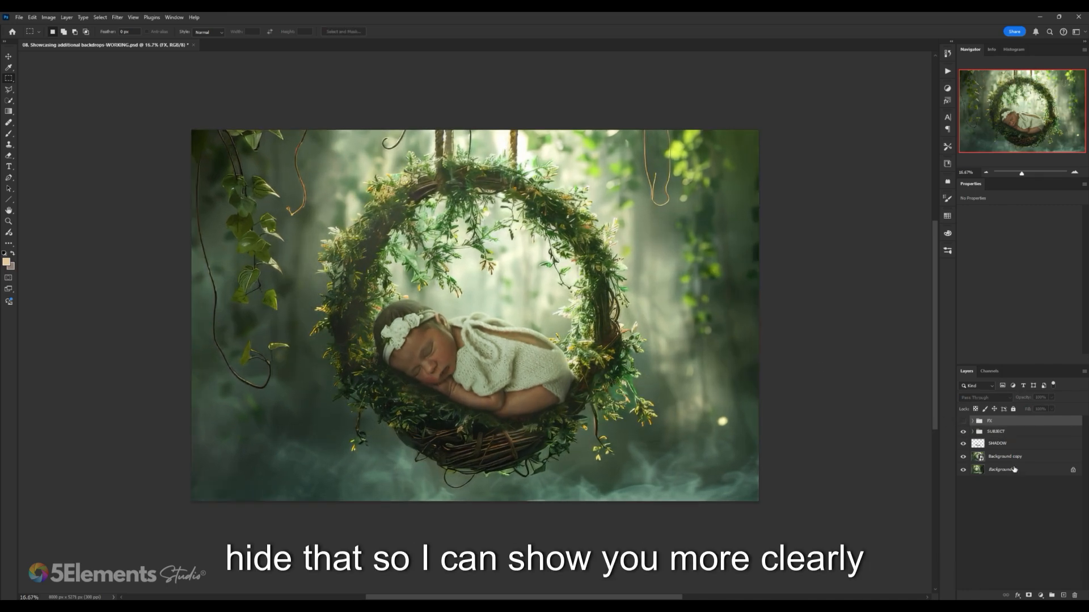
left_click(963, 422)
left_click(963, 422)
left_click(1000, 457)
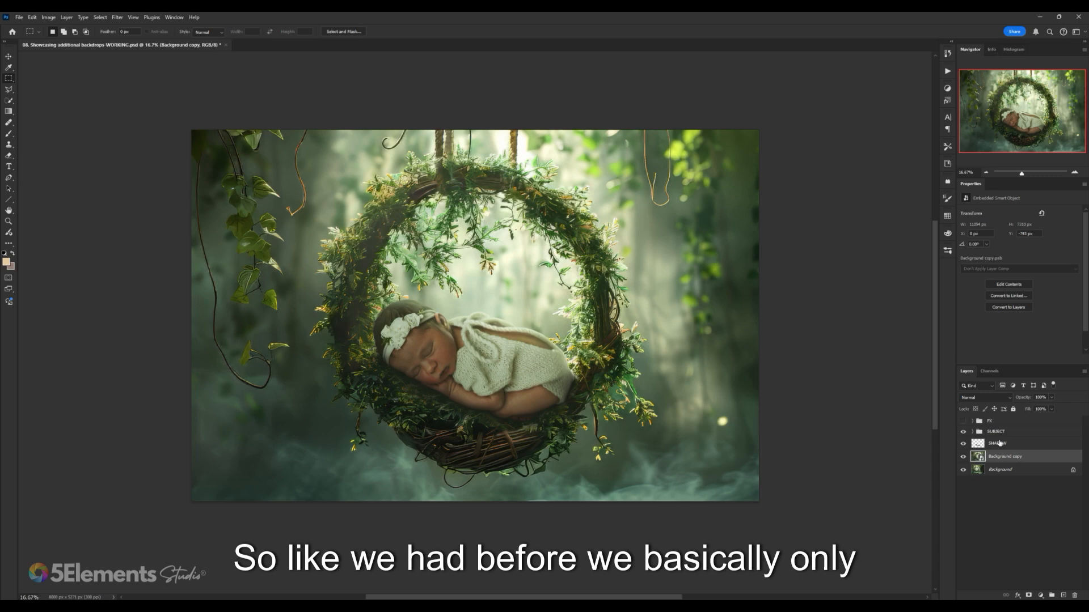
- Compare the image with the SUBJECT group and the SHADOW layer hidden and shown
left_click(963, 432)
left_click(963, 432)
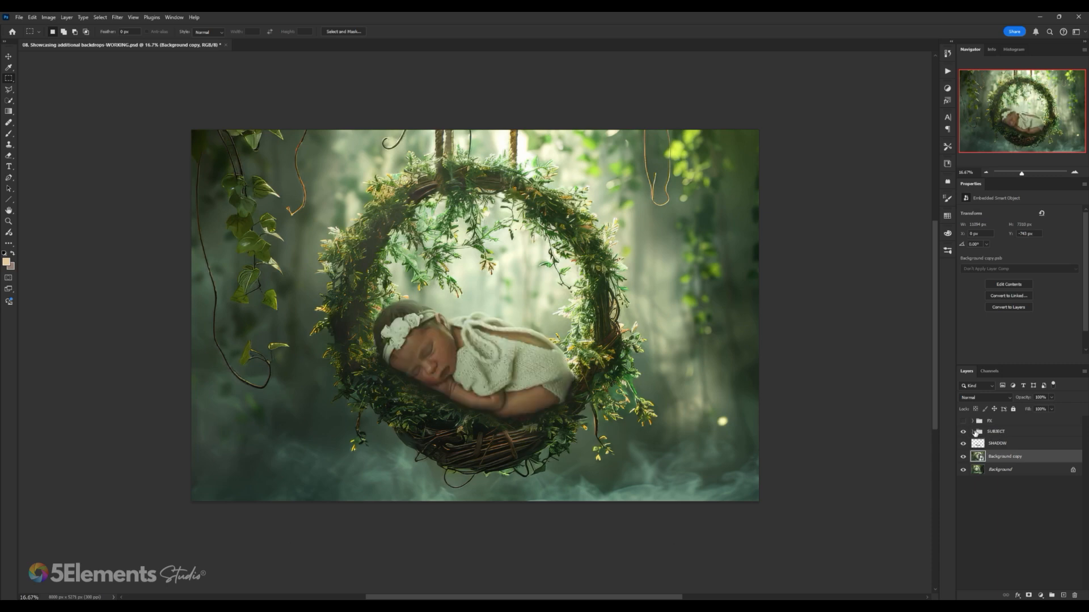
left_click(973, 432)
left_click(973, 433)
left_click(963, 432)
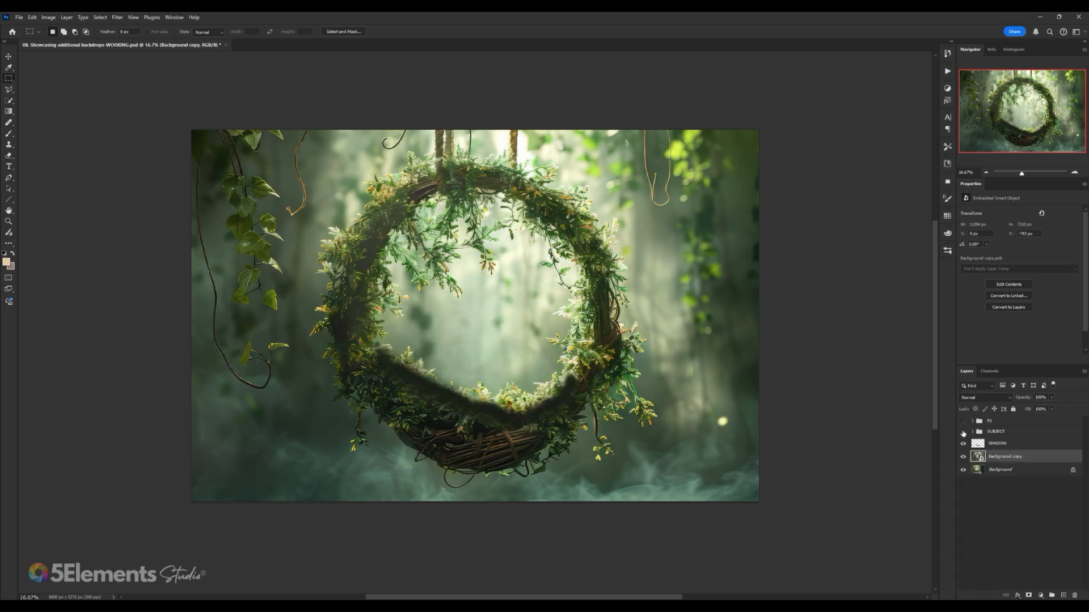
left_click(963, 444)
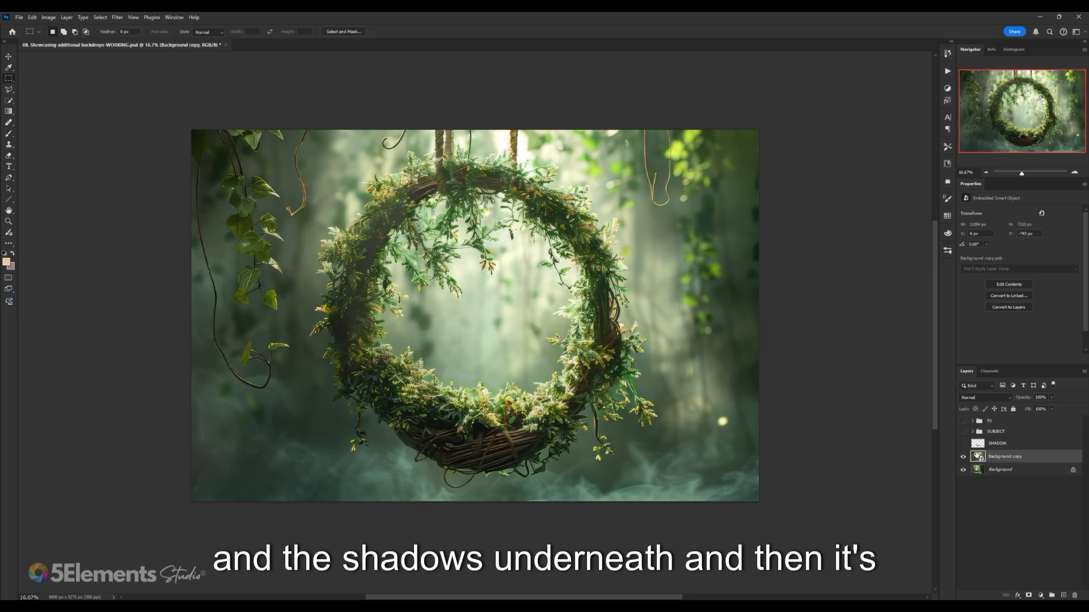
left_click(962, 444)
left_click(963, 432)
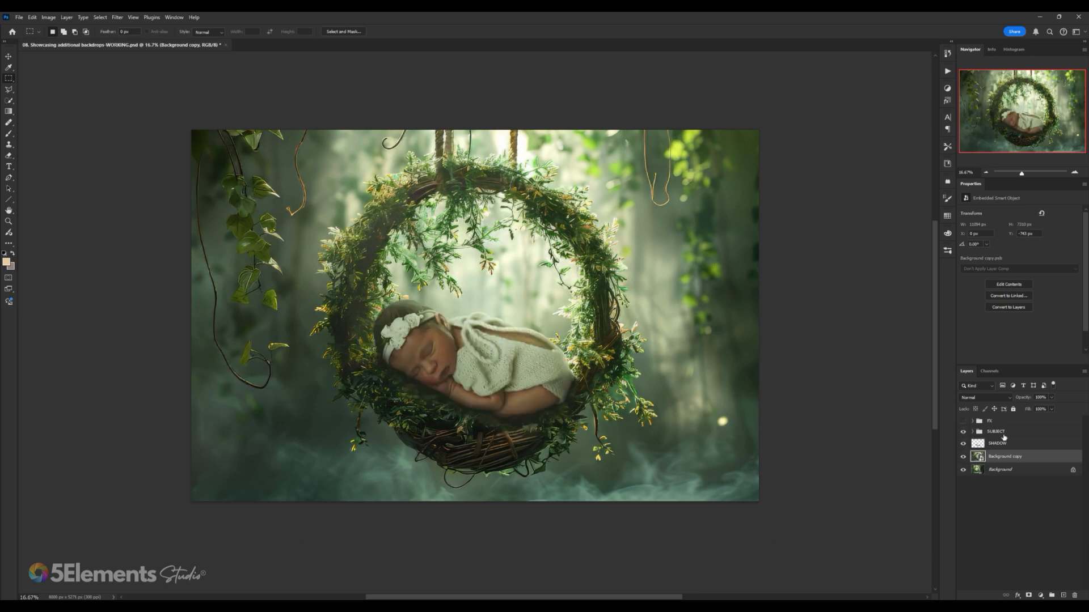
scroll(609, 381, "down", 1)
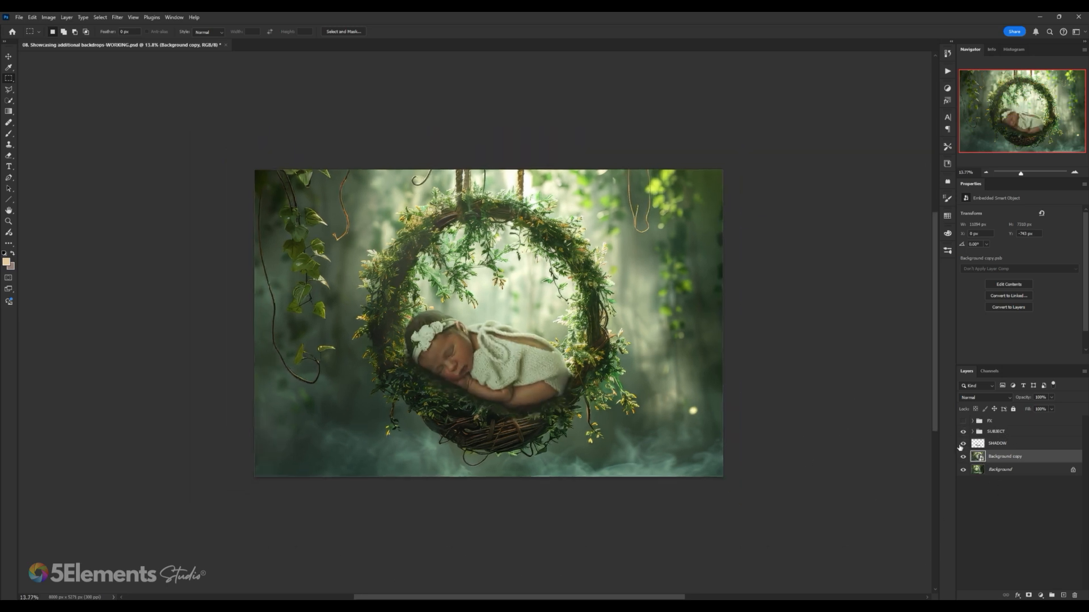
scroll(570, 318, "up", 1)
scroll(545, 337, "up", 1)
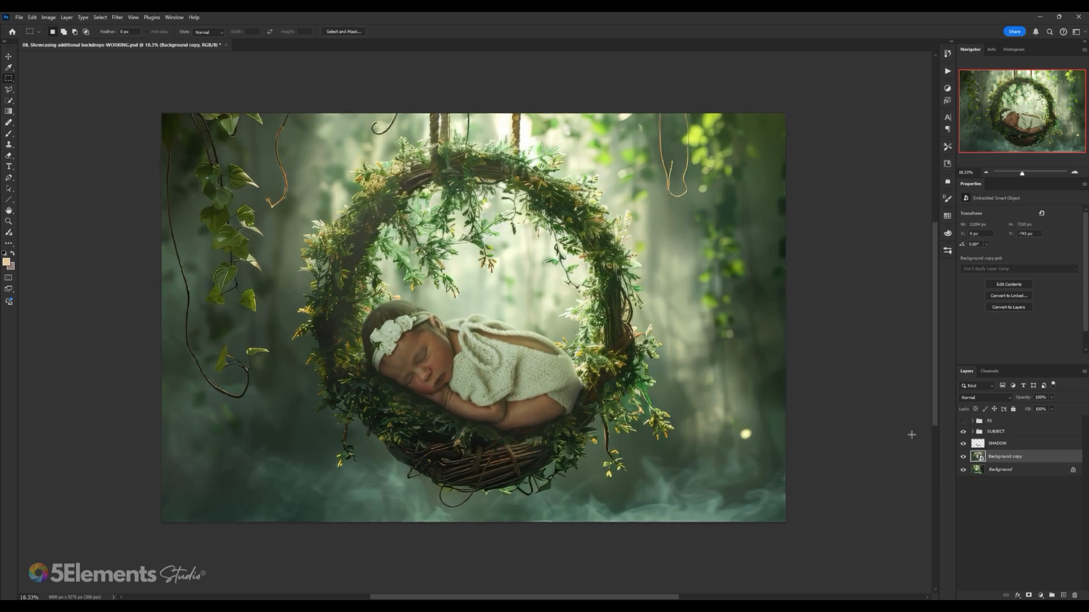
scroll(428, 260, "down", 2)
scroll(449, 273, "up", 1)
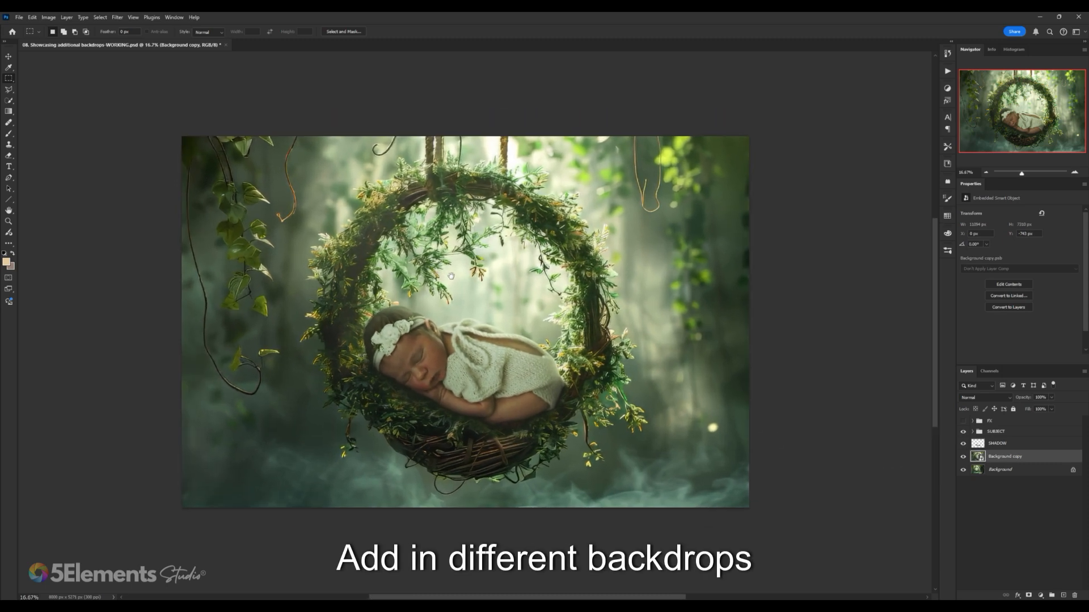
scroll(548, 308, "up", 1)
- Select the Background copy layer, then switch to File Explorer and go up to the Cameron folder of backdrop images
left_click(1012, 471)
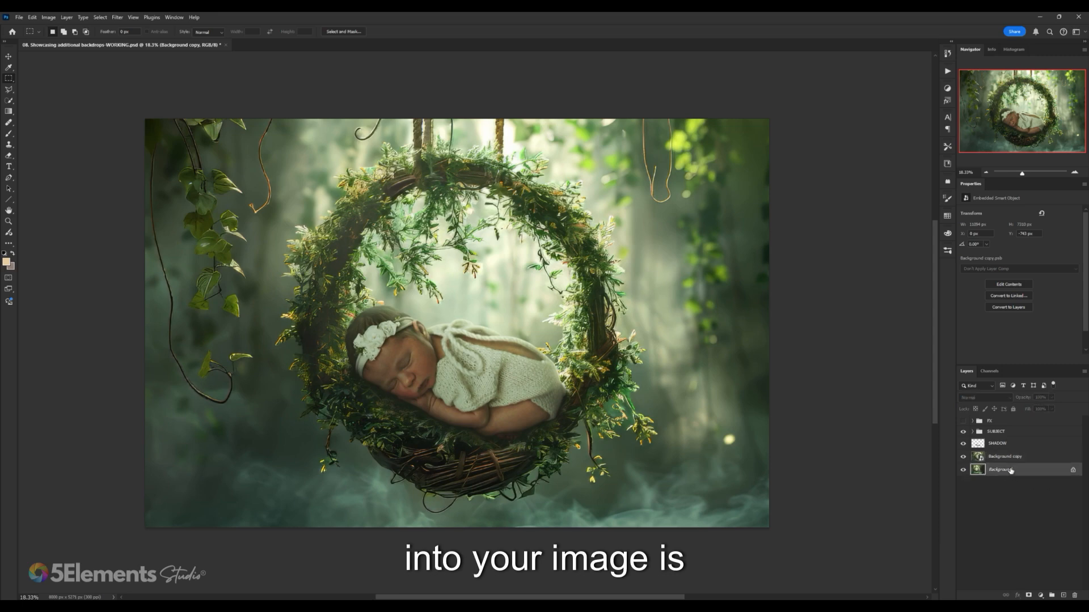
left_click(1010, 460)
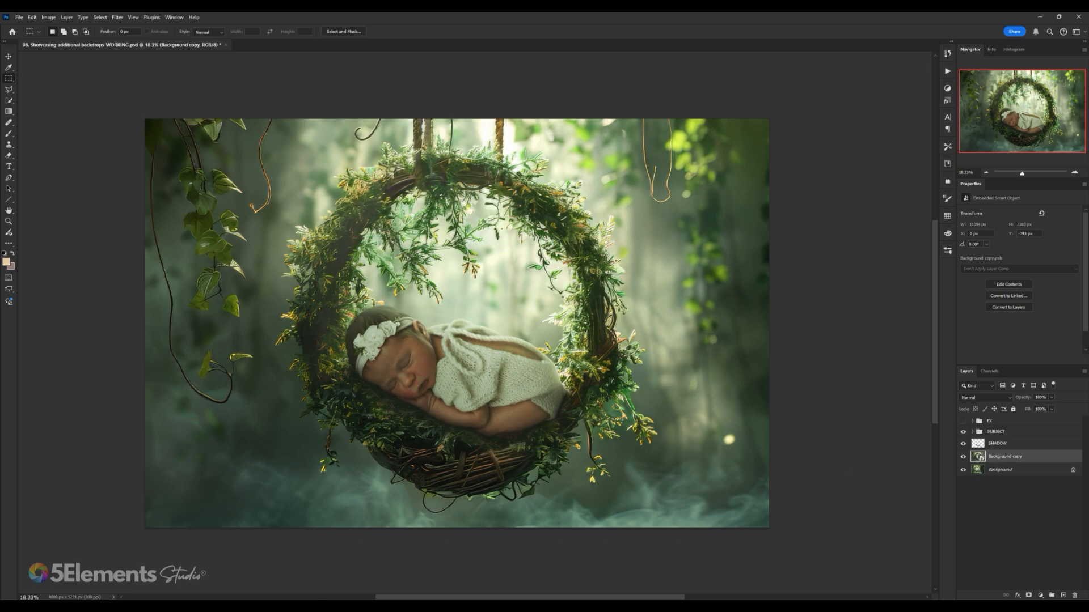
left_click(302, 607)
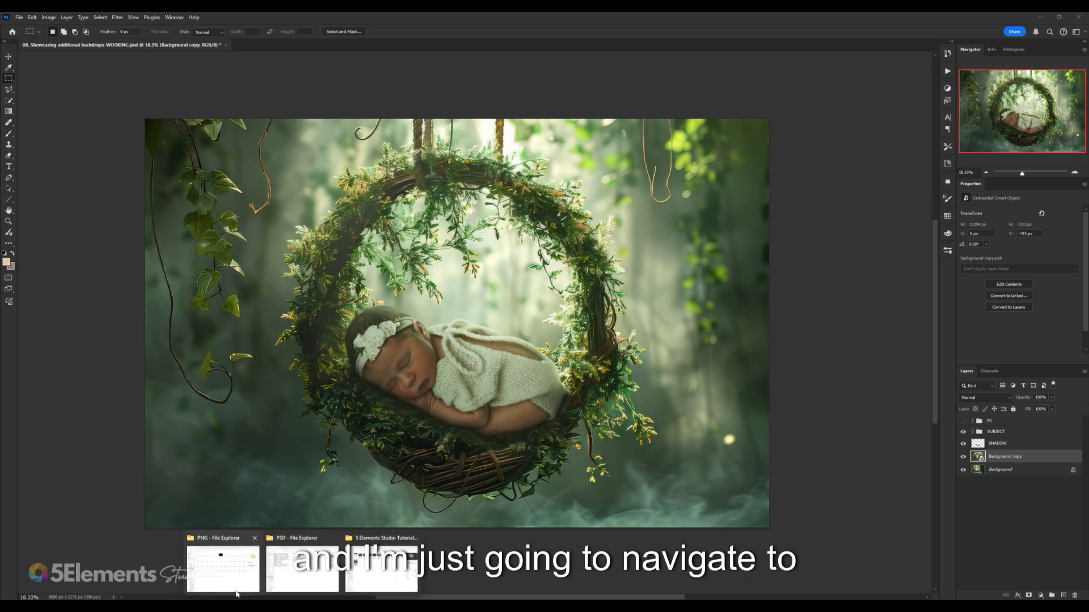
left_click(223, 567)
left_click(710, 148)
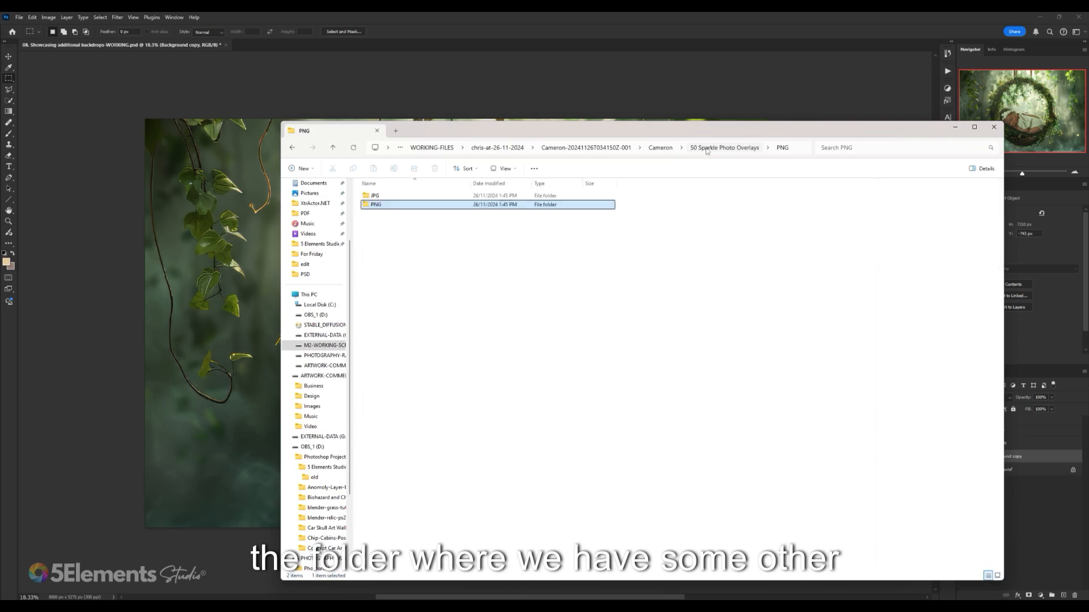
left_click(661, 149)
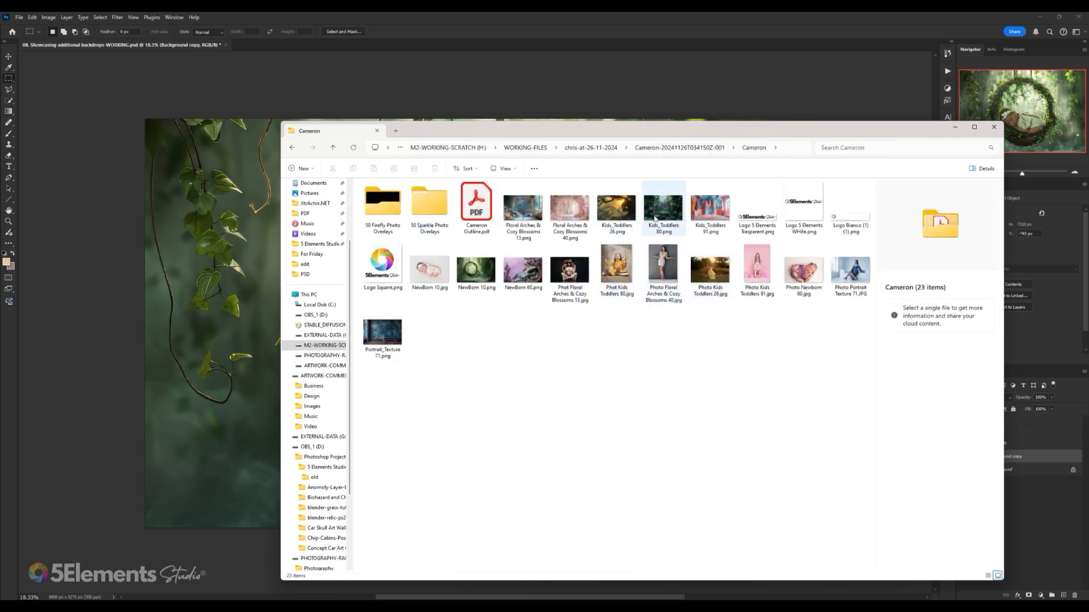
left_click(680, 65)
scroll(596, 236, "down", 1)
scroll(595, 236, "up", 1)
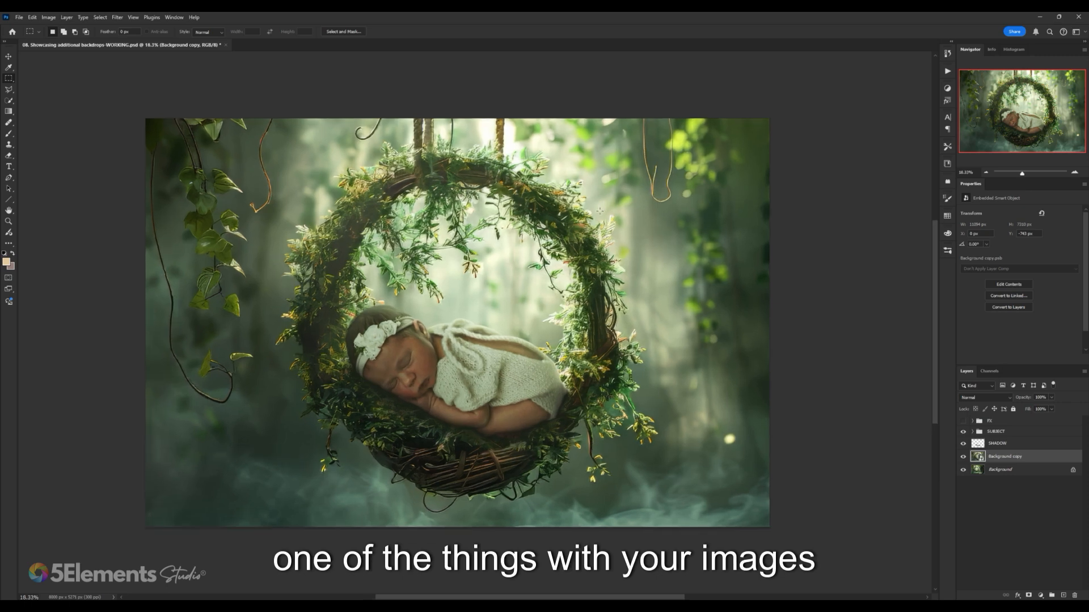
left_click_drag(596, 236, 627, 232)
scroll(621, 233, "down", 1)
scroll(611, 234, "up", 1)
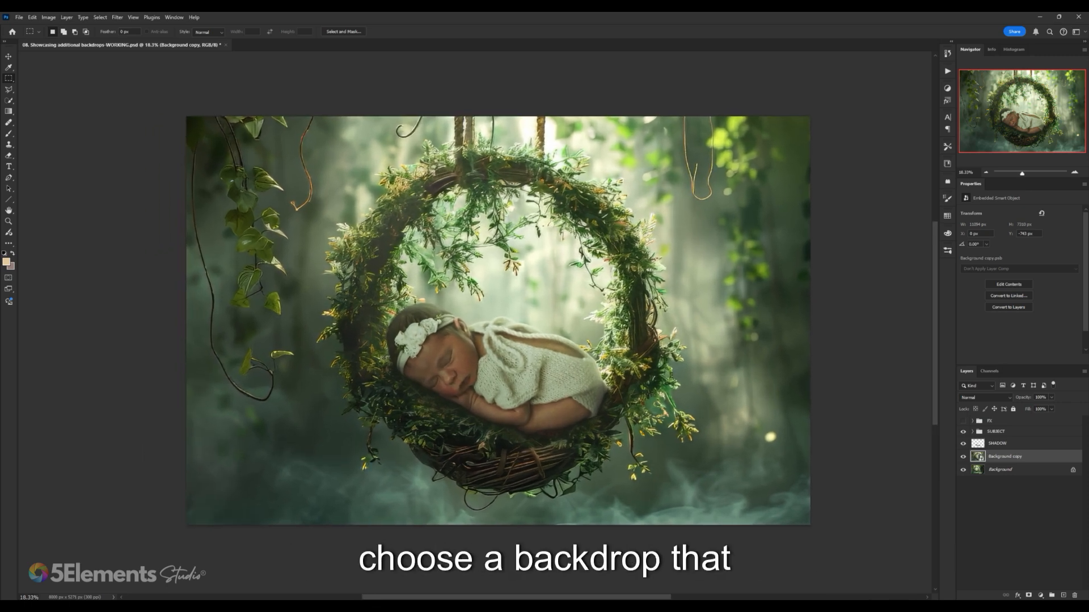
- Place Kids_Toddlers 80.png from the Cameron folder in File Explorer into the Photoshop composite above Background copy at its original size
key("alt+Tab")
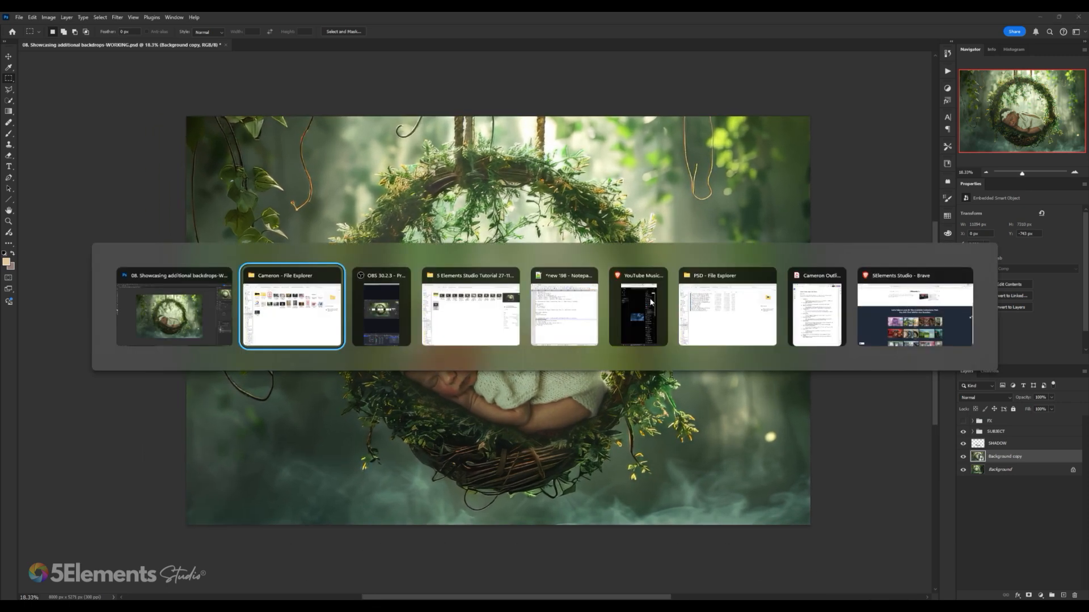
left_click(321, 333)
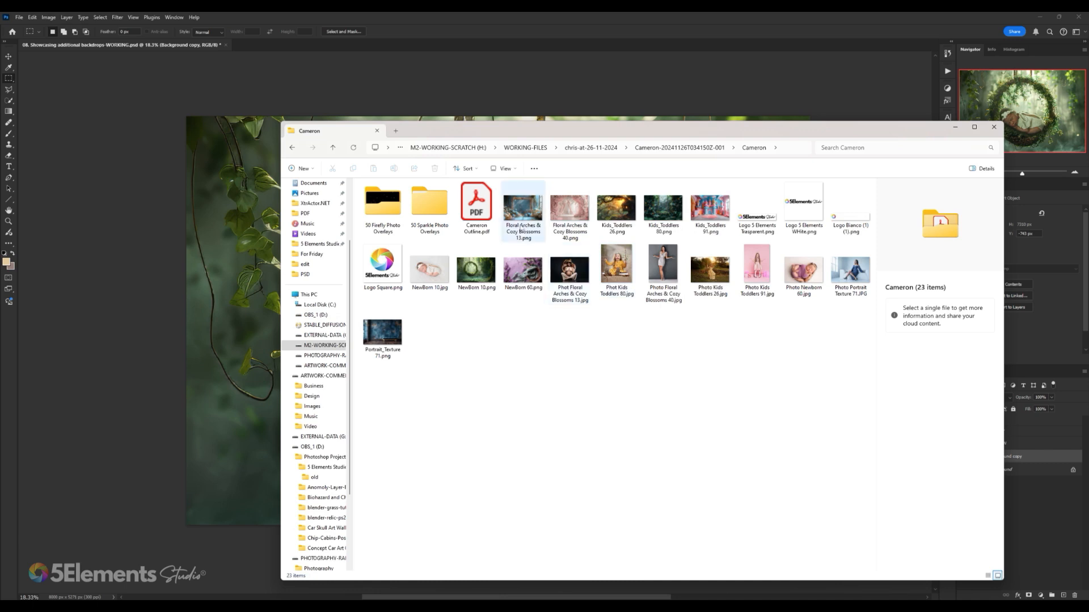
left_click(661, 211)
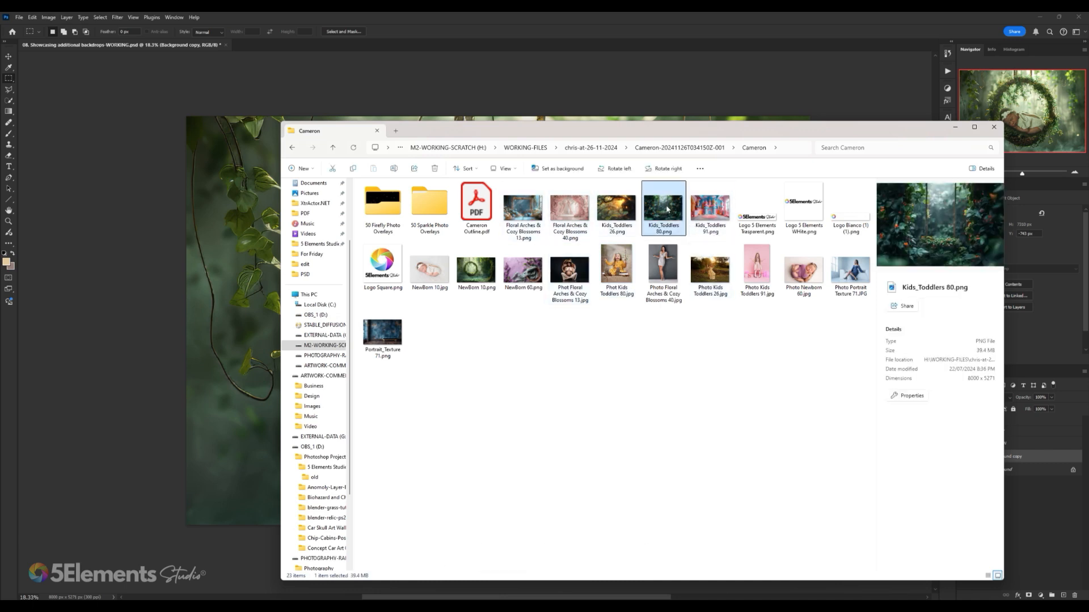
left_click_drag(666, 211, 607, 299)
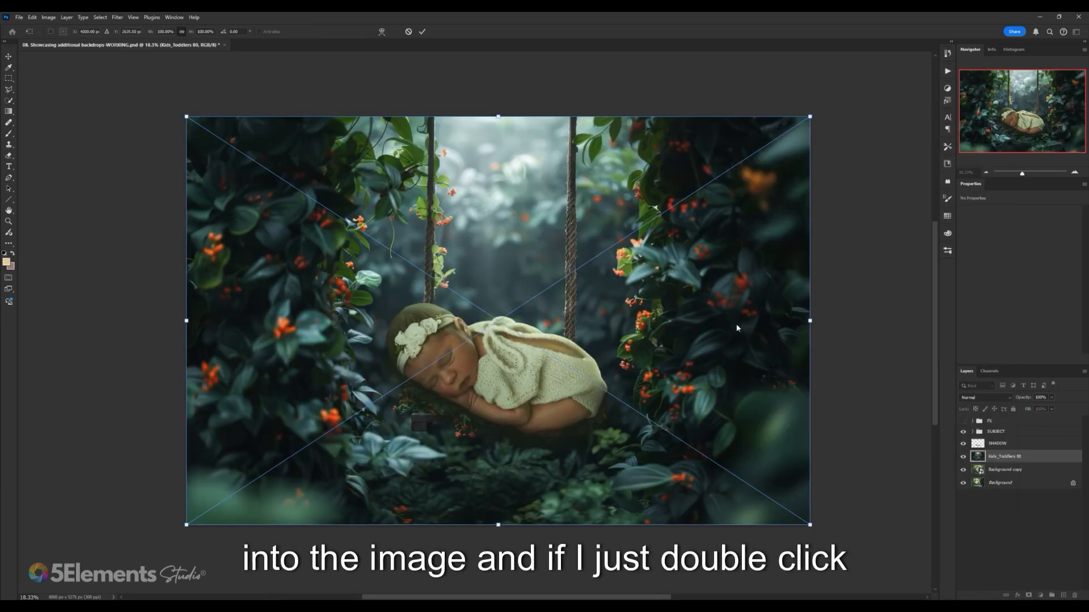
double_click(622, 289)
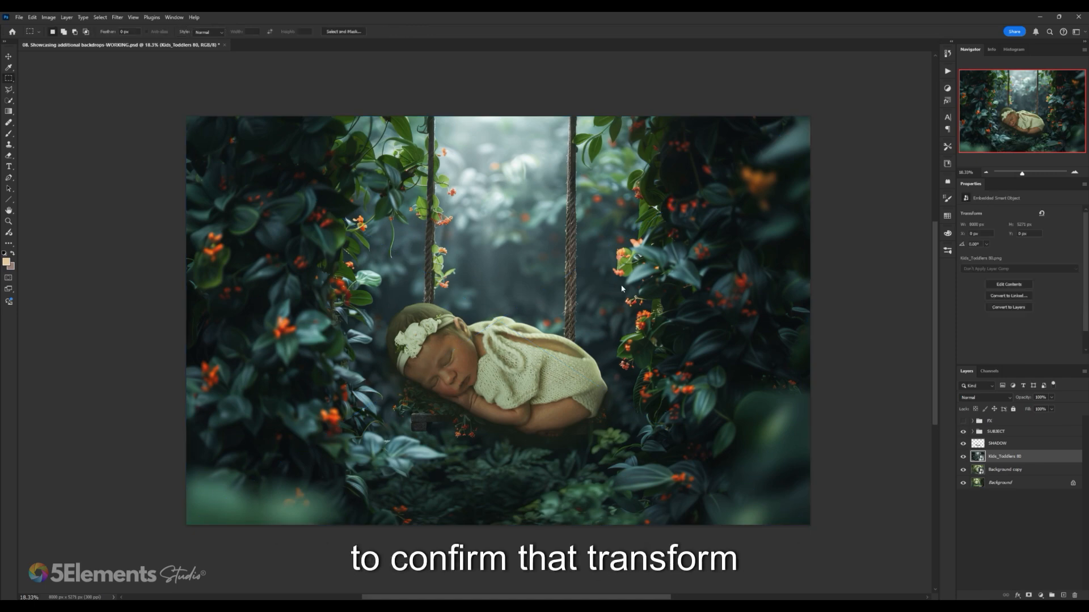
- Compare the composite with the Kids_Toddlers 80 backdrop hidden and shown behind the baby
scroll(481, 357, "up", 3)
scroll(481, 357, "down", 5)
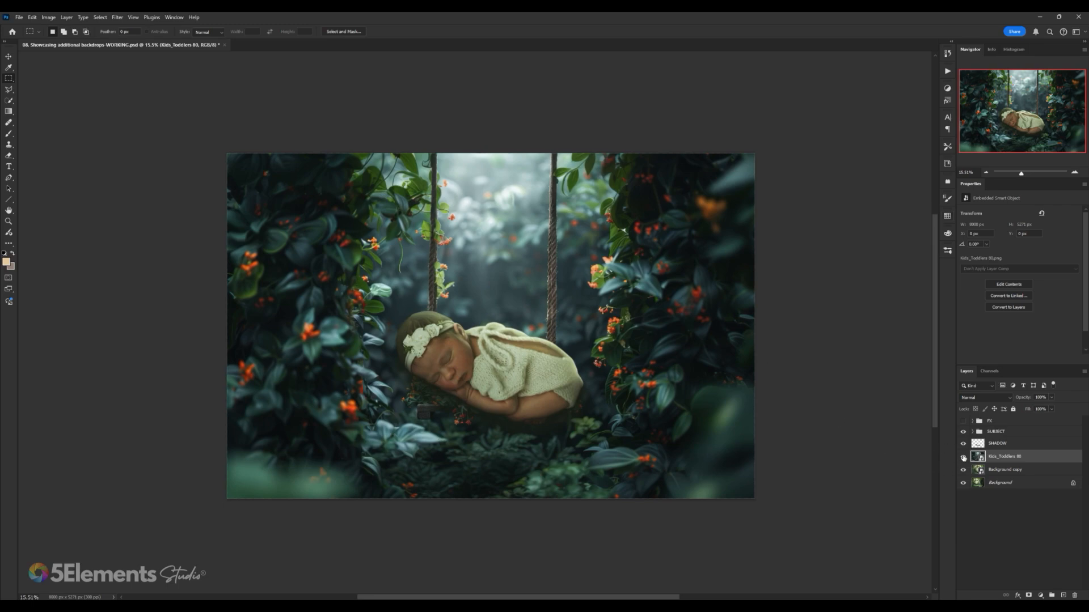
left_click(963, 457)
left_click(963, 457)
left_click(980, 444)
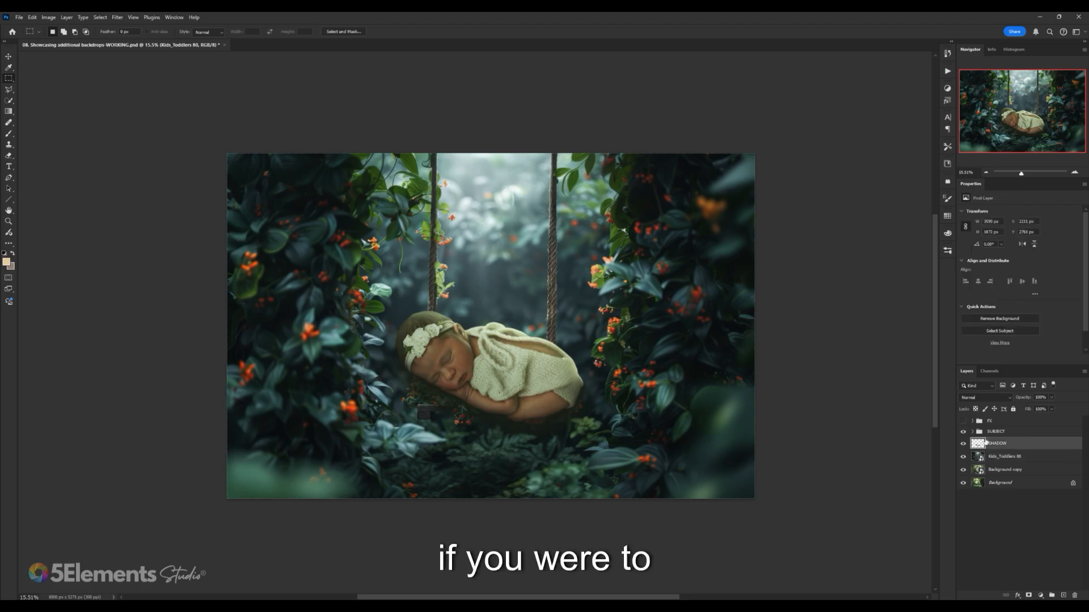
left_click(980, 431, "shift")
left_click(963, 457)
left_click(963, 457)
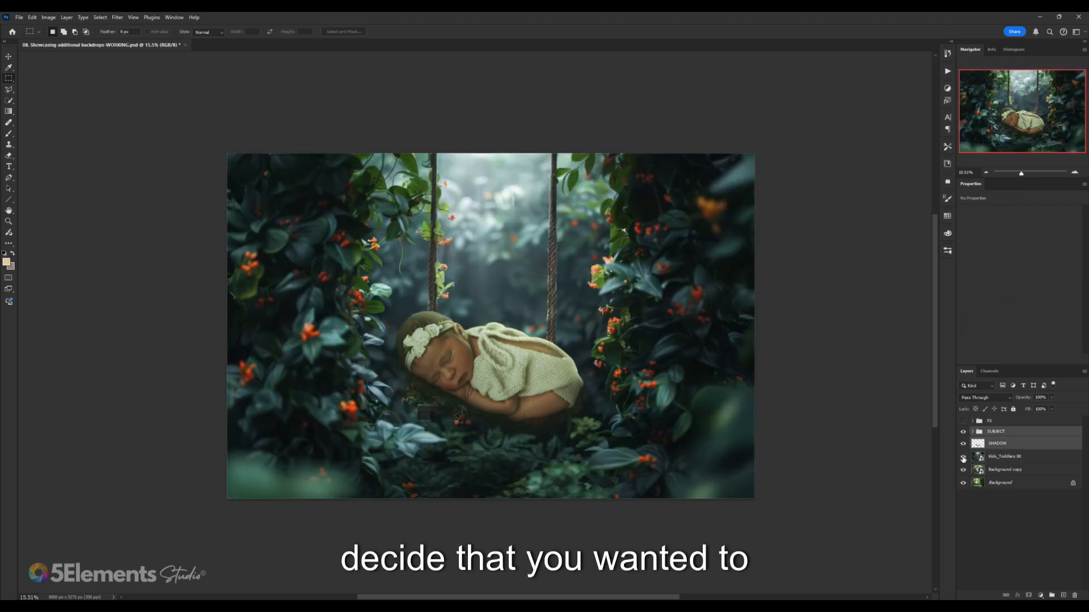
left_click(963, 458)
left_click(962, 457)
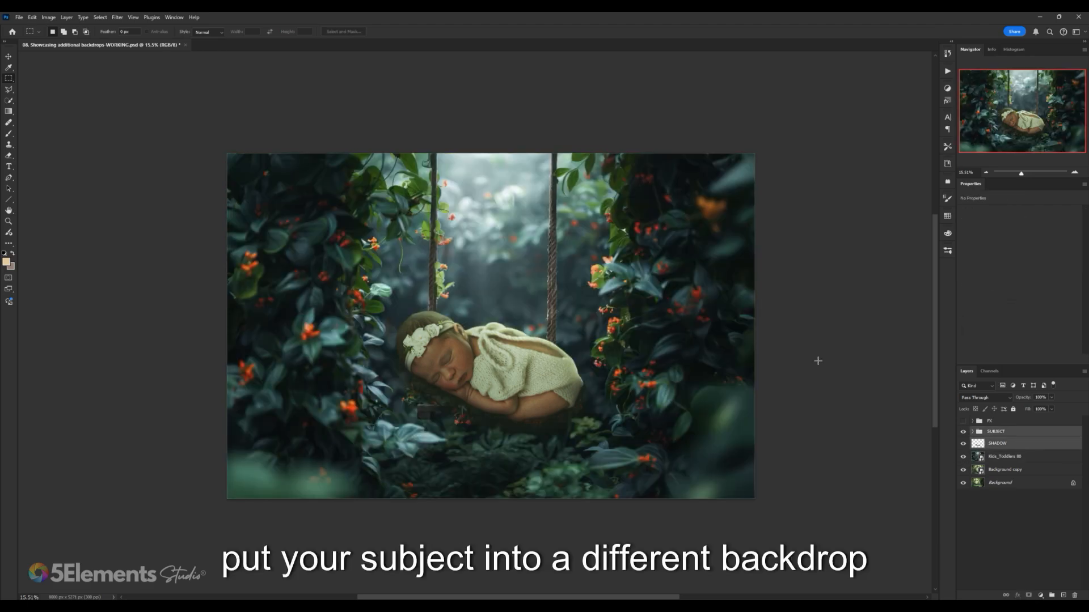
left_click(986, 443)
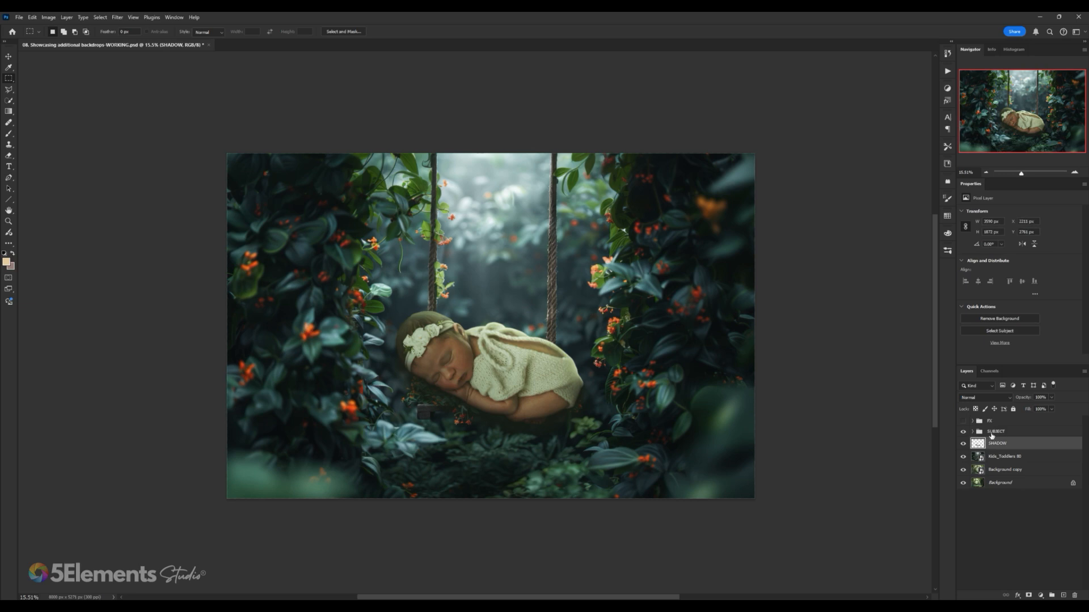
left_click(991, 433, "shift")
left_click(1046, 596)
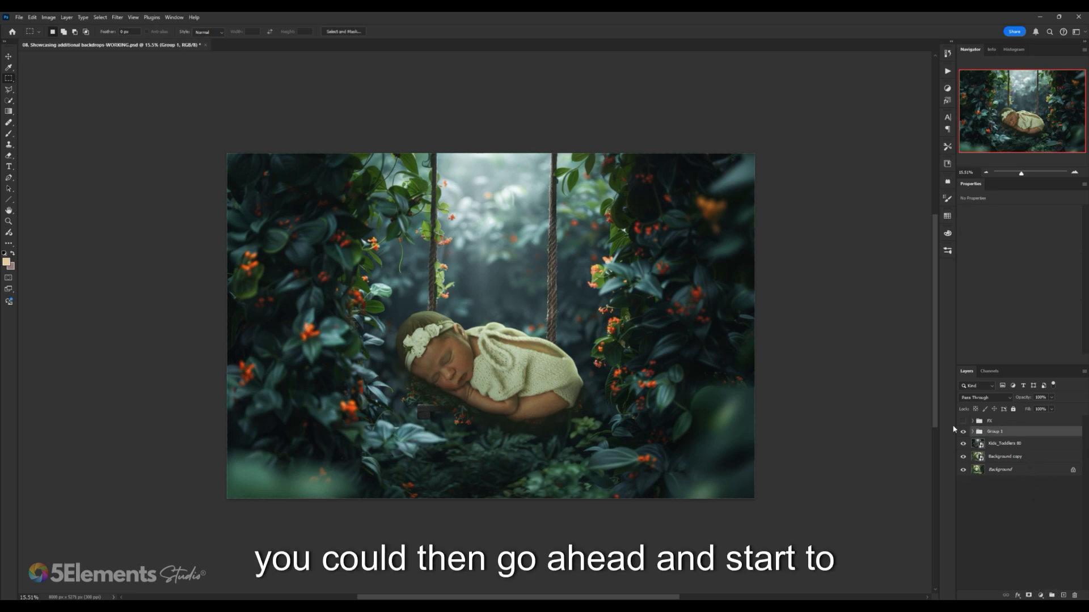
key("ctrl+t")
left_click_drag(652, 365, 594, 366)
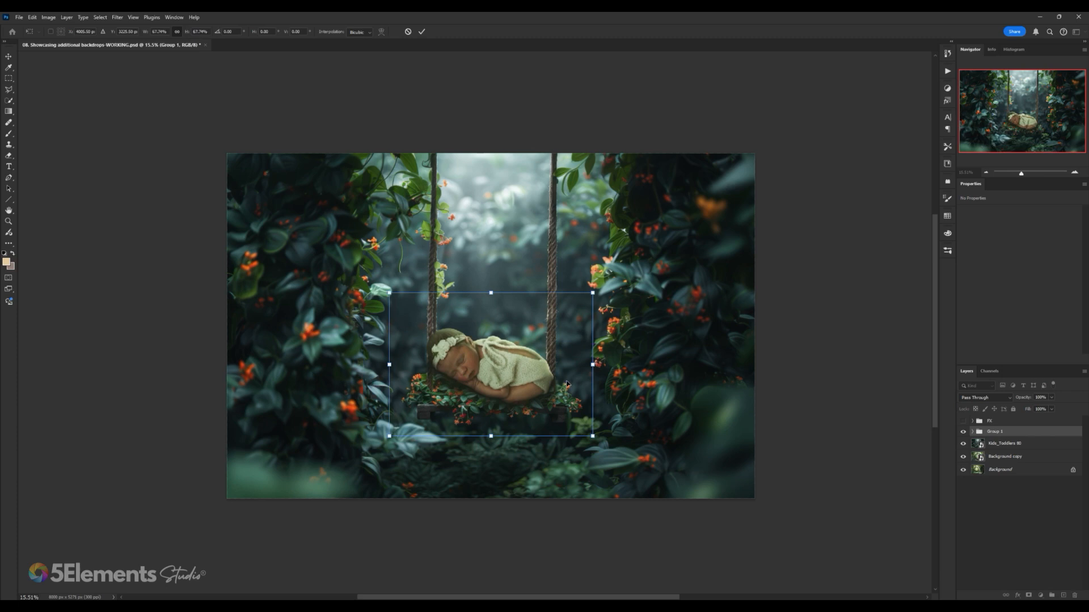
key("Escape")
left_click(1004, 444)
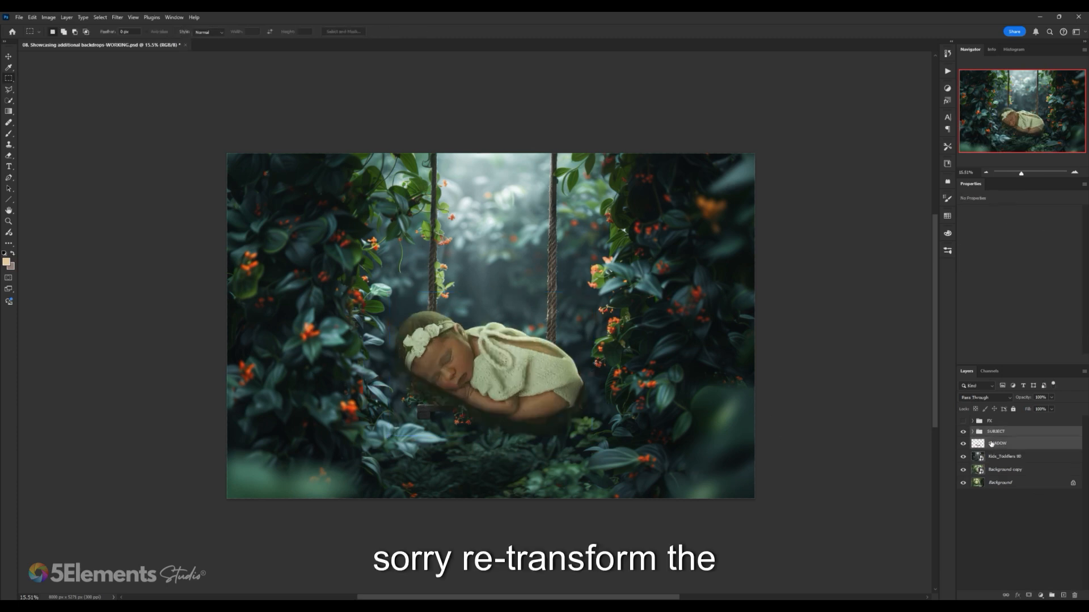
- Scale the Kids_Toddlers 80 backdrop to about 144% and shift it slightly up so the flowered swing sits under the baby
left_click(1013, 458)
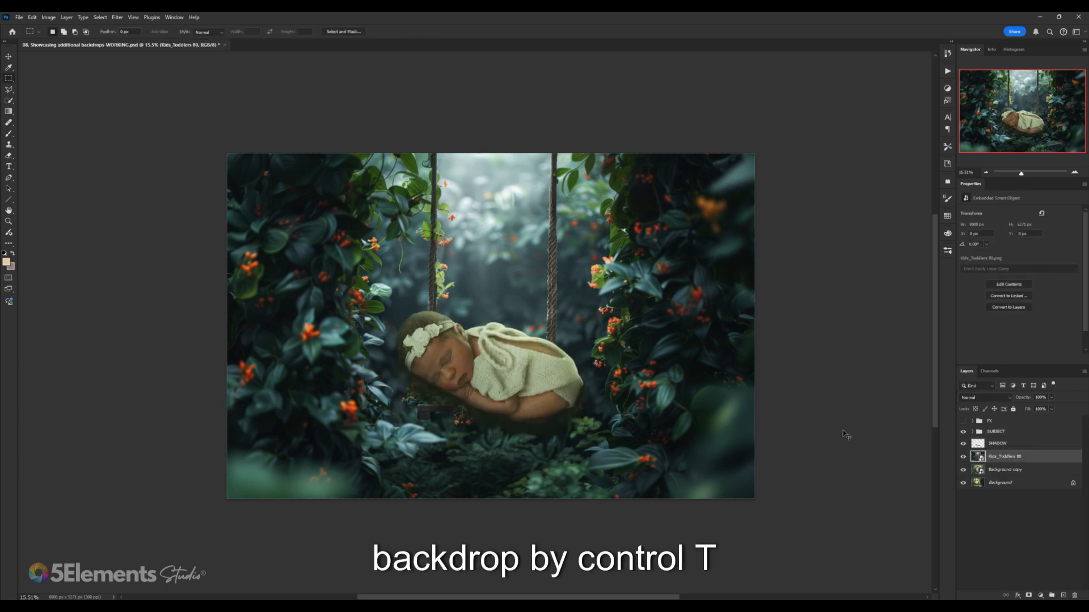
key("ctrl+t")
left_click_drag(754, 326, 865, 295)
left_click_drag(706, 345, 705, 345)
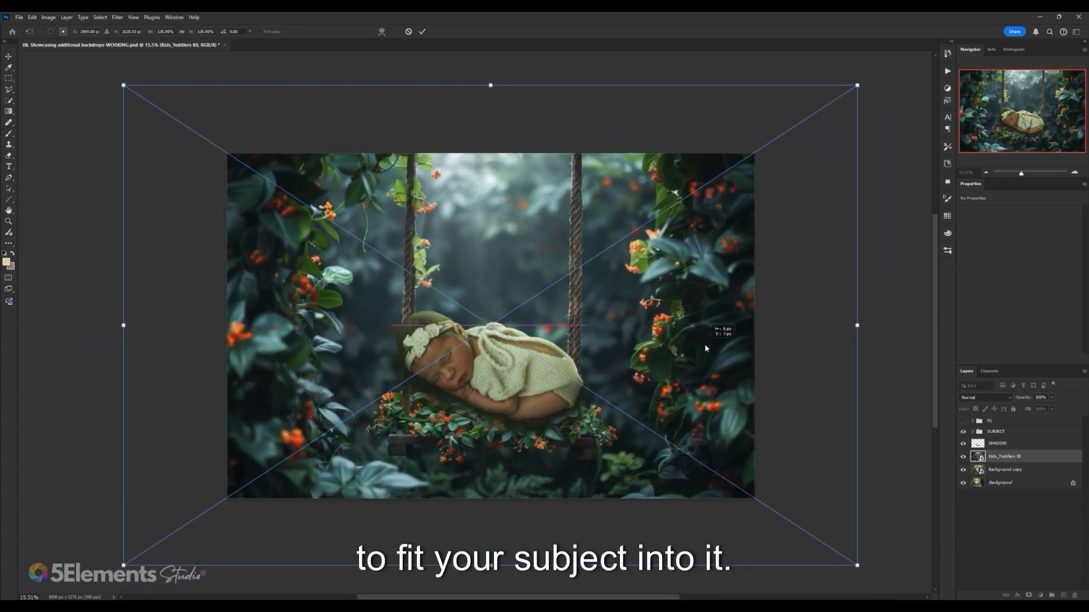
scroll(705, 343, "down", 1)
left_click_drag(820, 328, 829, 329)
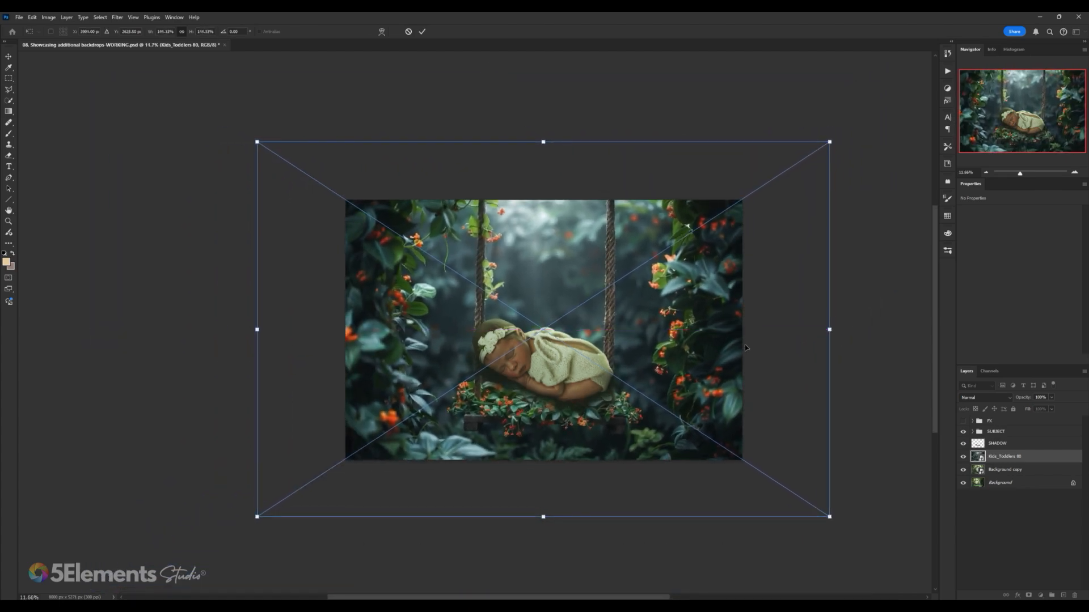
left_click_drag(744, 345, 744, 334)
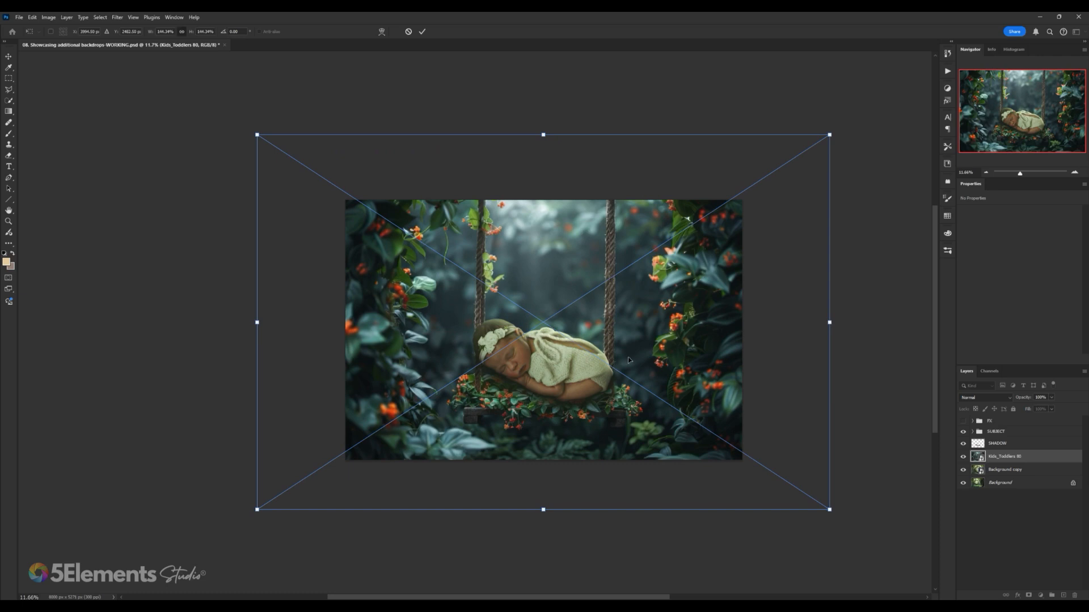
key("Return")
scroll(567, 340, "up", 2)
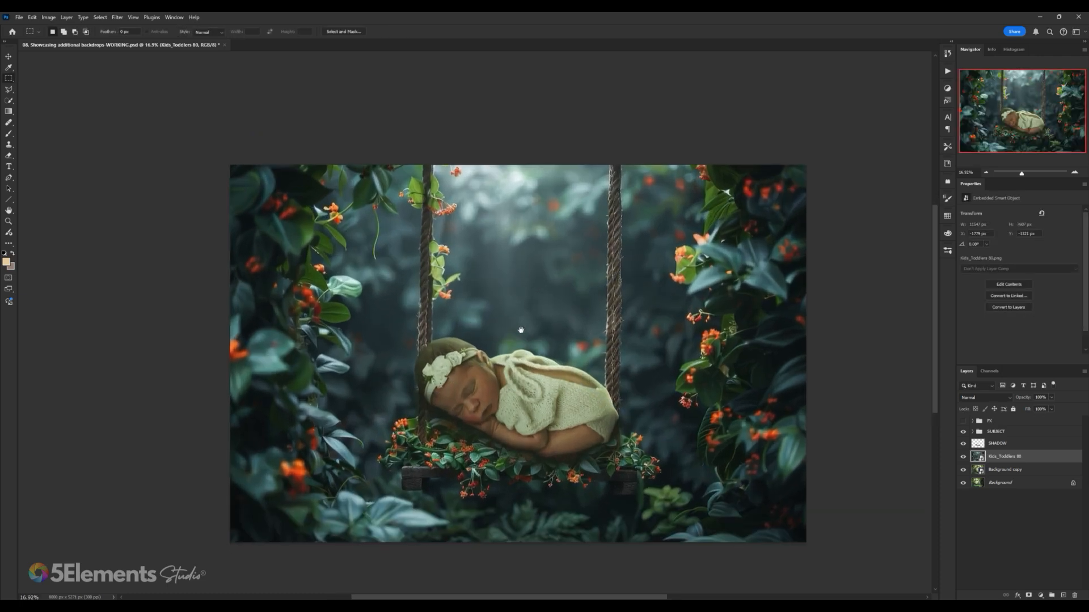
scroll(520, 329, "down", 1)
- Group the SUBJECT folder and the SHADOW layer together
left_click(1012, 434)
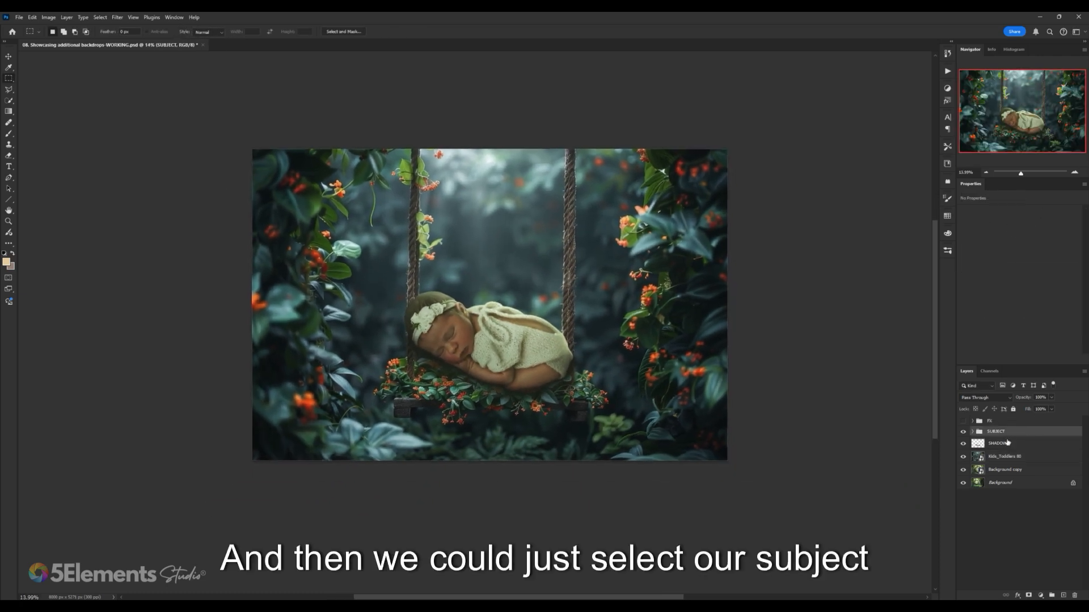
left_click(1016, 446, "shift")
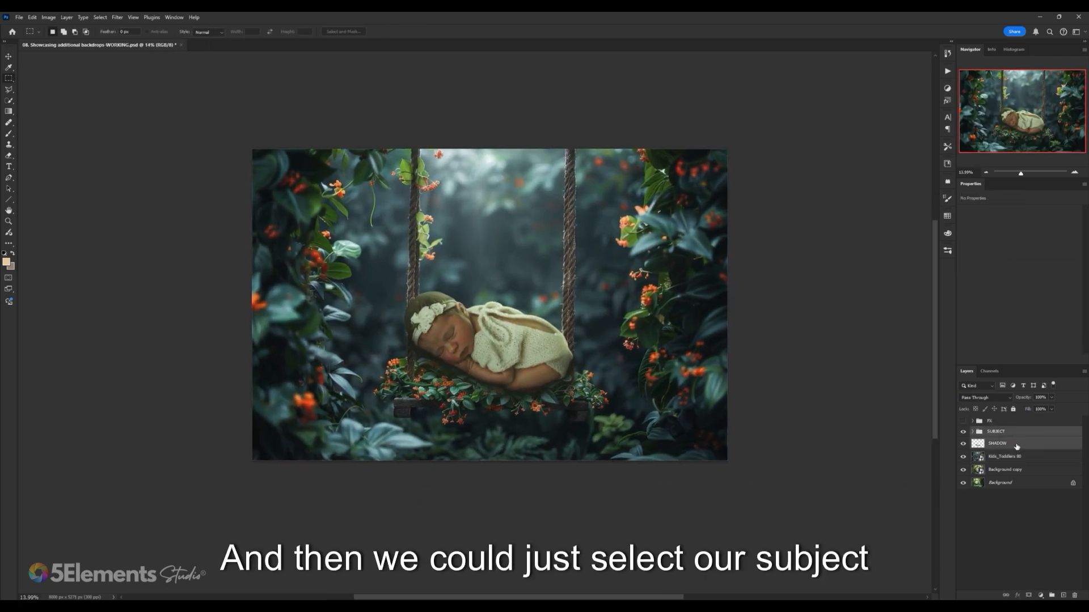
left_click(1052, 596)
- Rotate the baby and shadow group about 25° counterclockwise and lower it onto the flowered swing, then select the Kids_Toddlers 80 layer
left_click(33, 17)
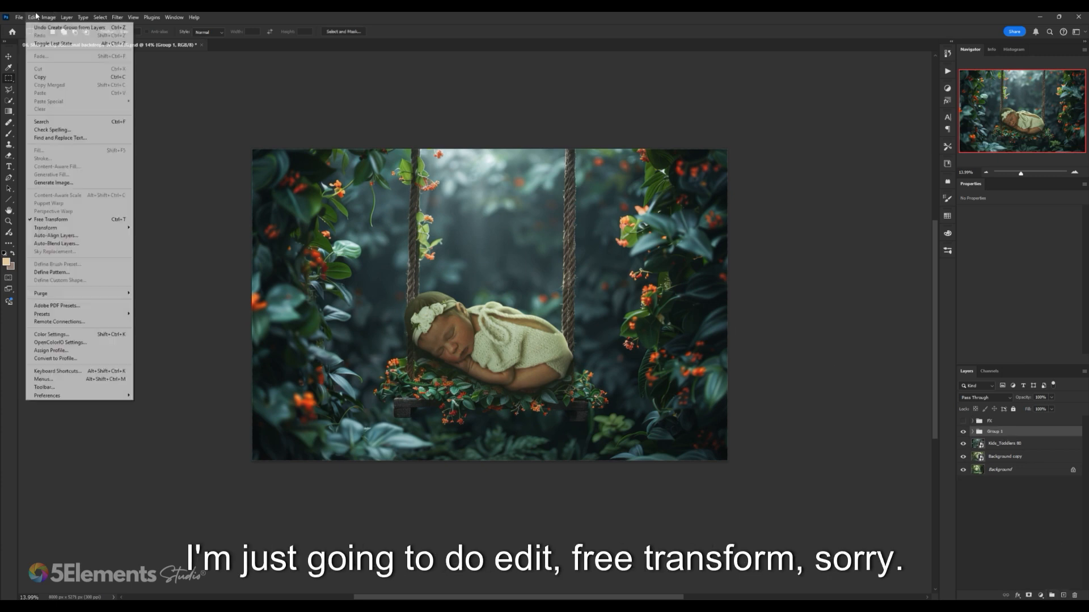
left_click(72, 219)
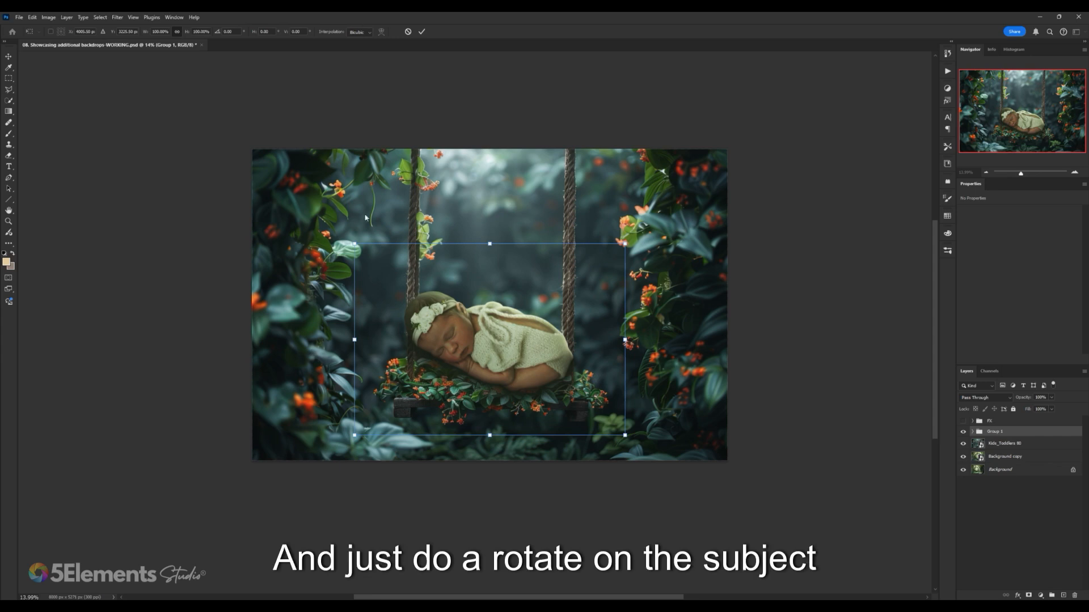
left_click_drag(354, 224, 345, 285)
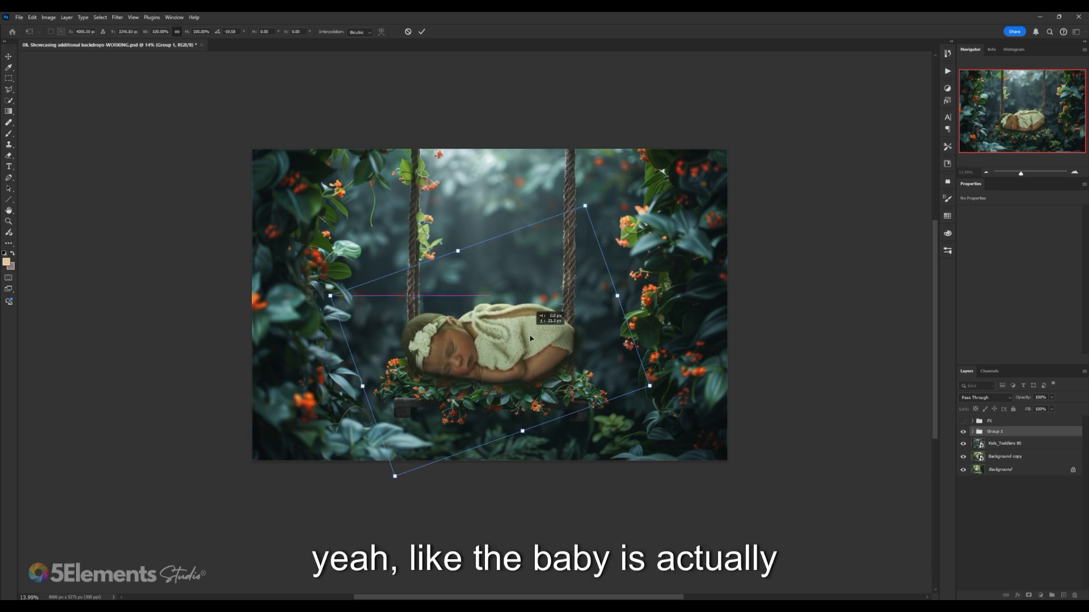
left_click_drag(531, 328, 530, 338)
left_click_drag(679, 329, 645, 301)
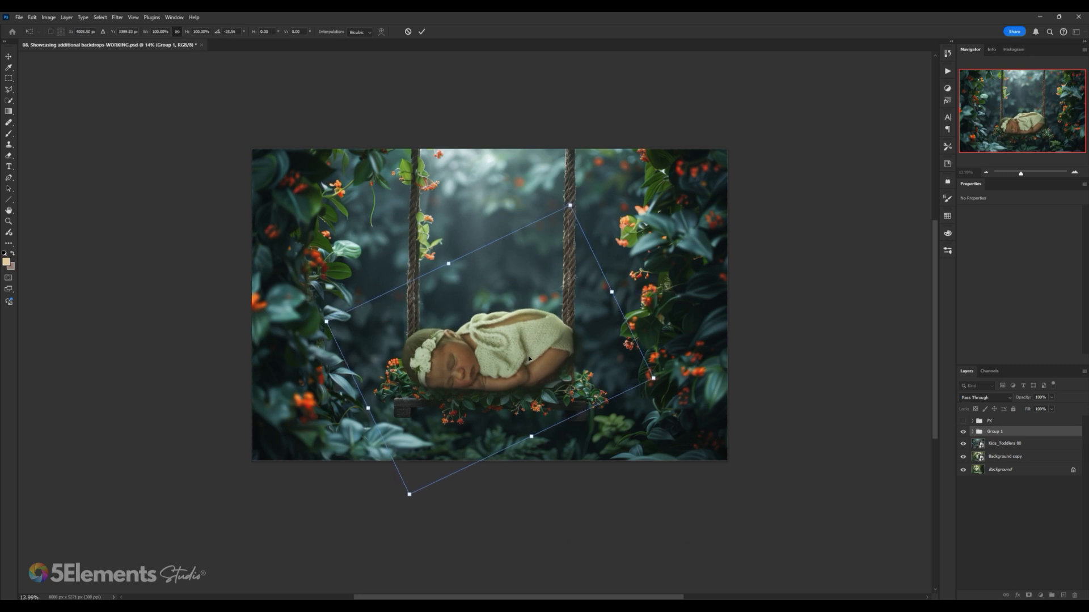
key("Return")
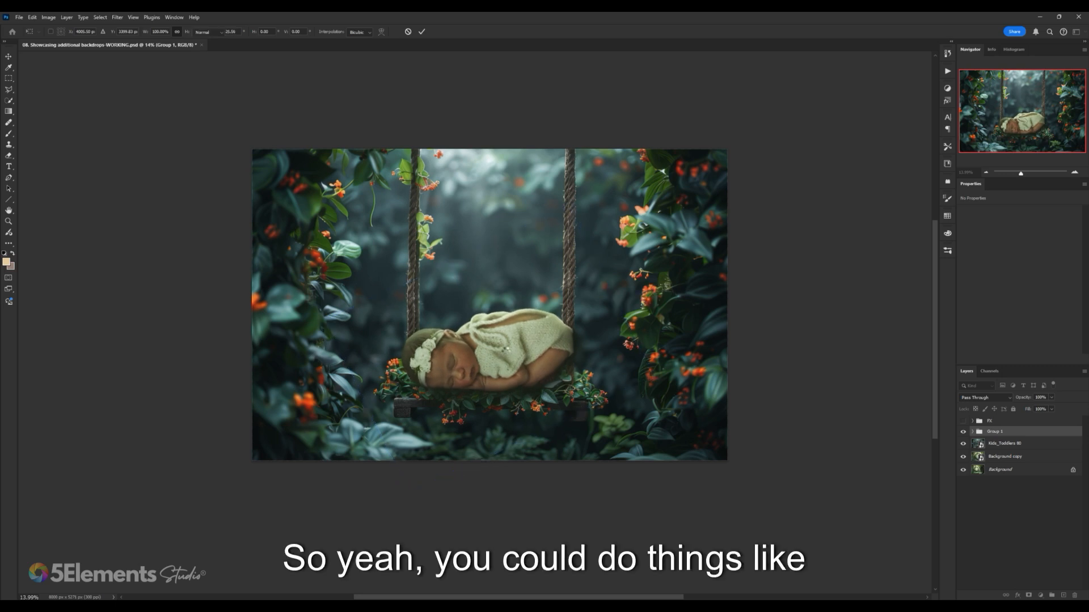
key("m")
scroll(505, 317, "up", 3)
scroll(487, 341, "down", 3)
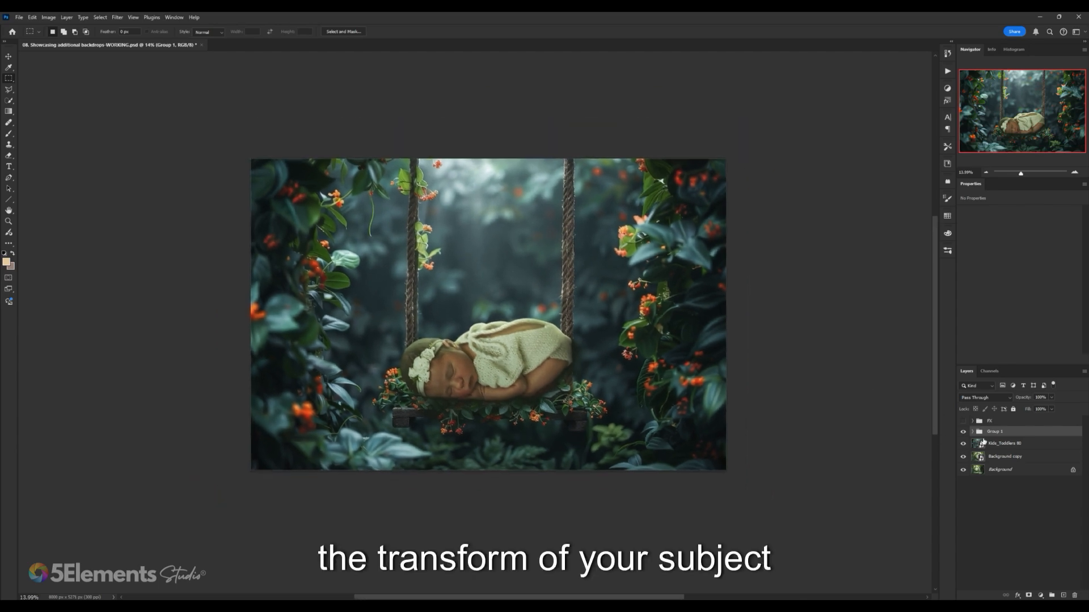
left_click(984, 443)
key("ctrl+t")
key("Escape")
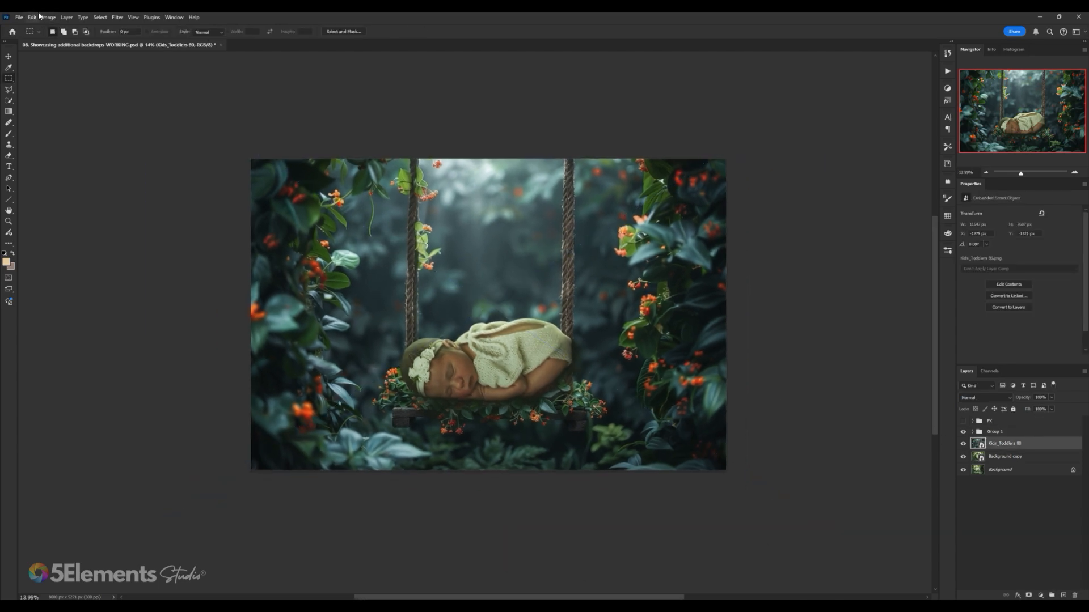
left_click(32, 17)
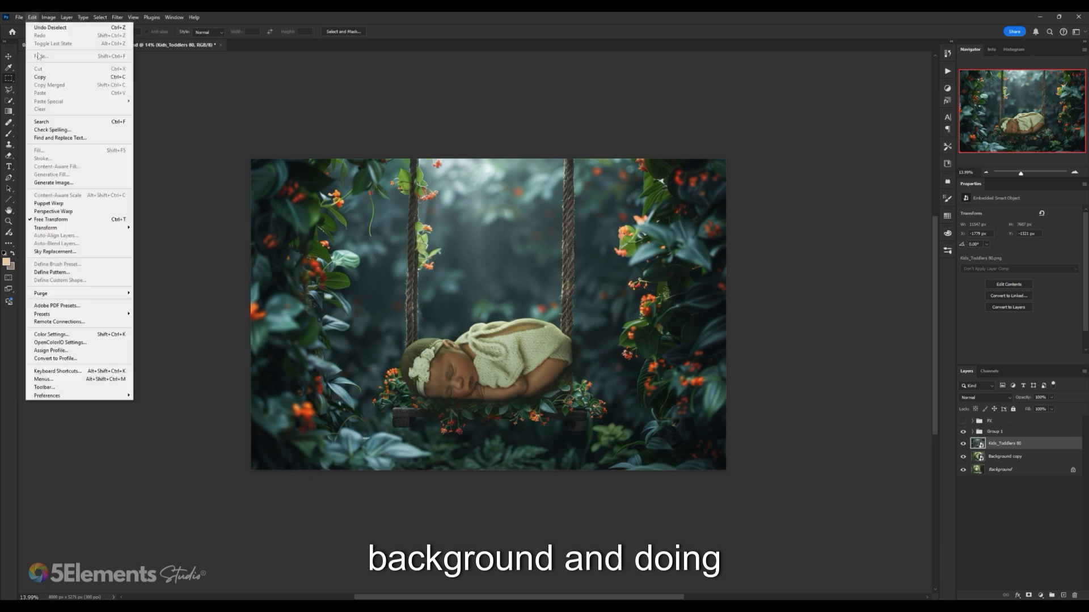
left_click(63, 220)
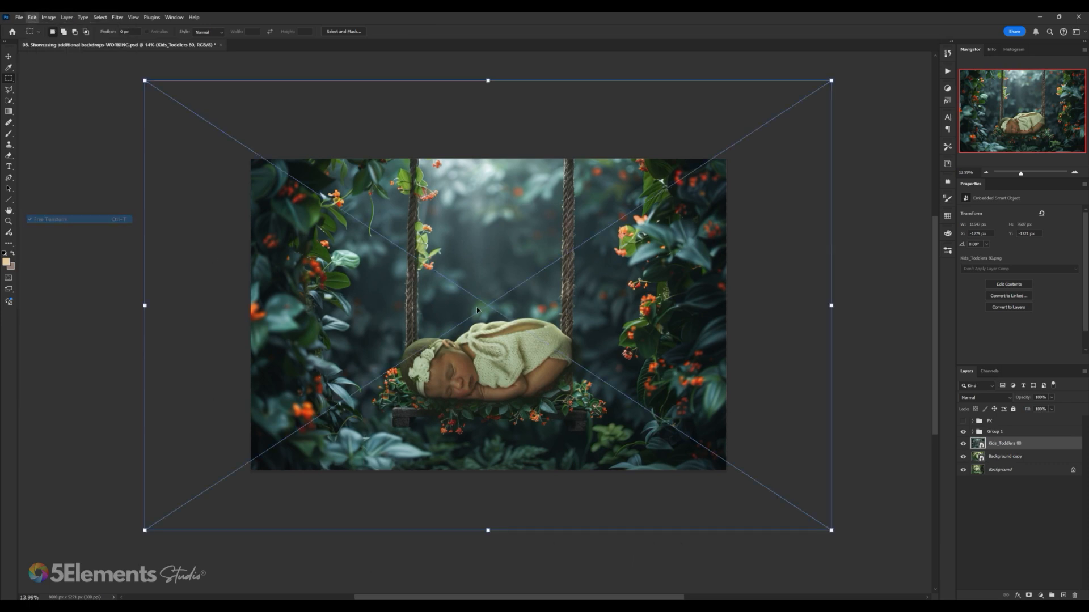
scroll(545, 299, "down", 3)
key("Escape")
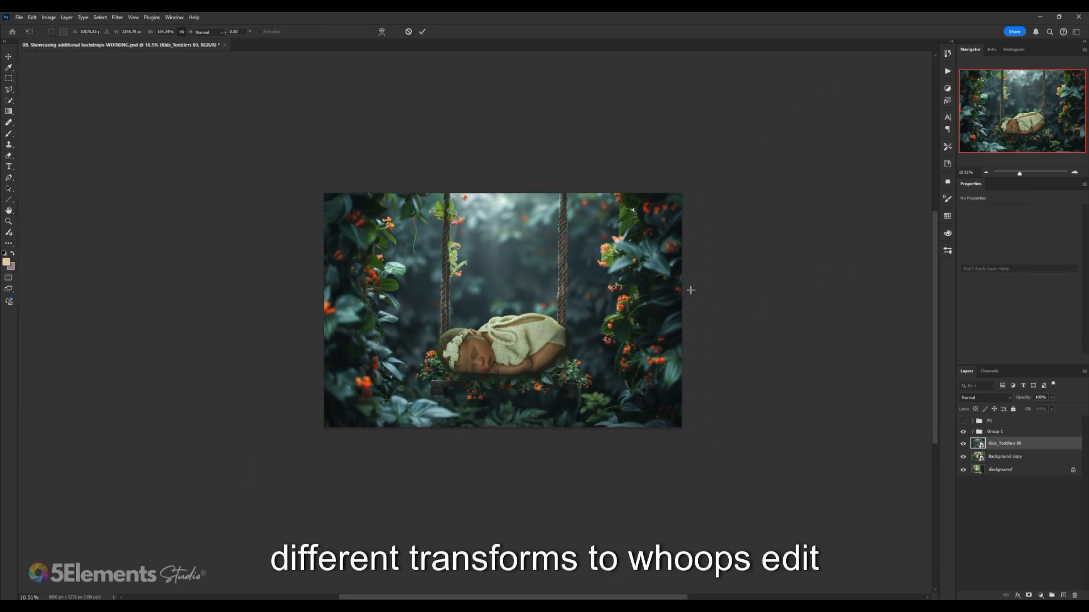
- Enlarge the Kids_Toddlers 80 backdrop to about 164% and shift it slightly up so the swing stays under the baby
left_click(33, 17)
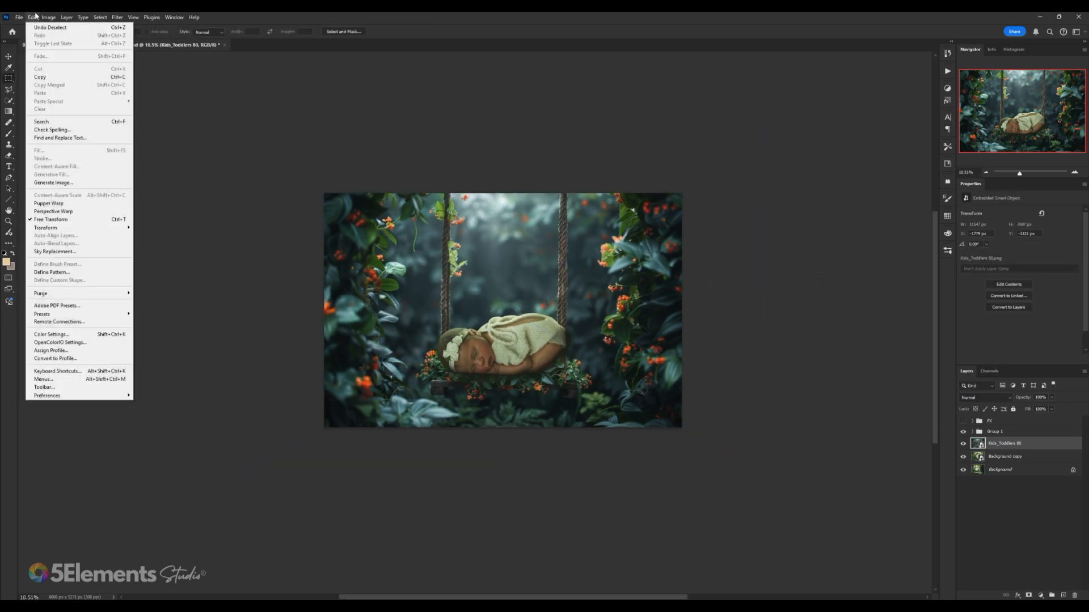
left_click(51, 219)
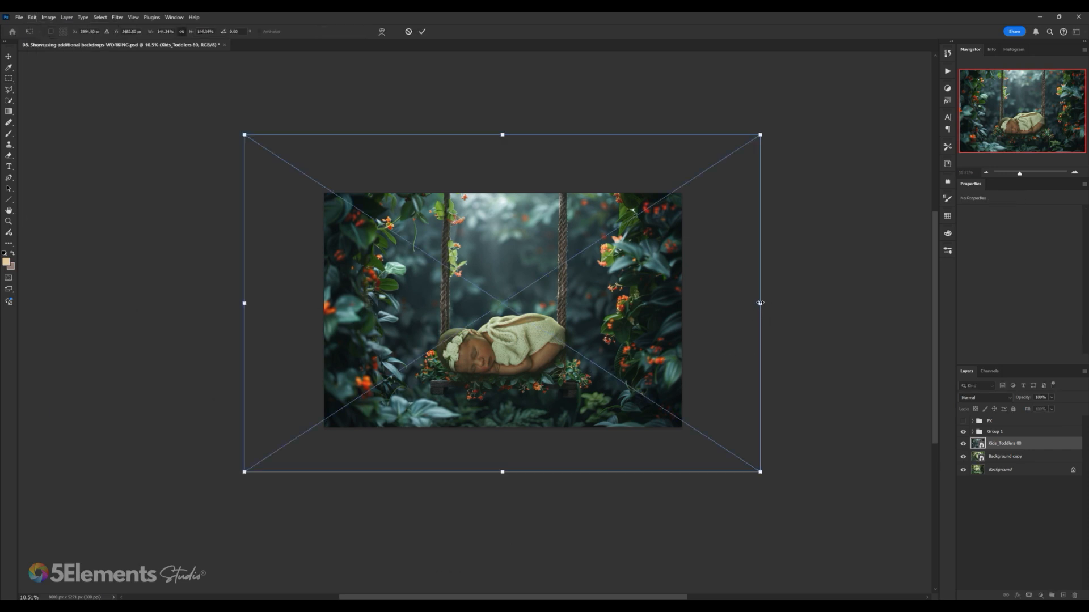
left_click_drag(760, 303, 732, 298)
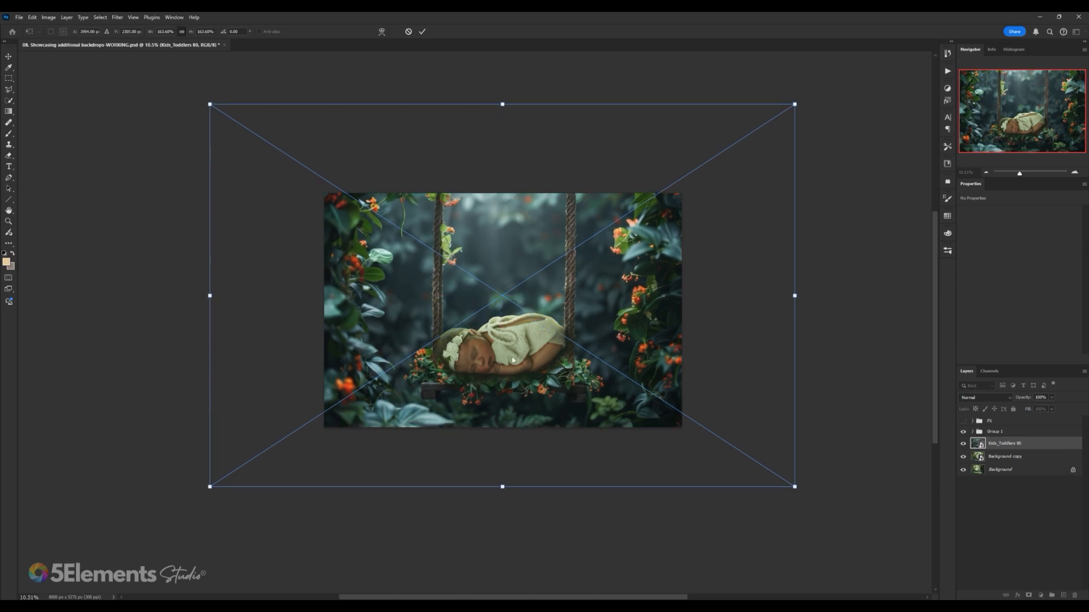
key("Return")
key("m")
key("ctrl+0")
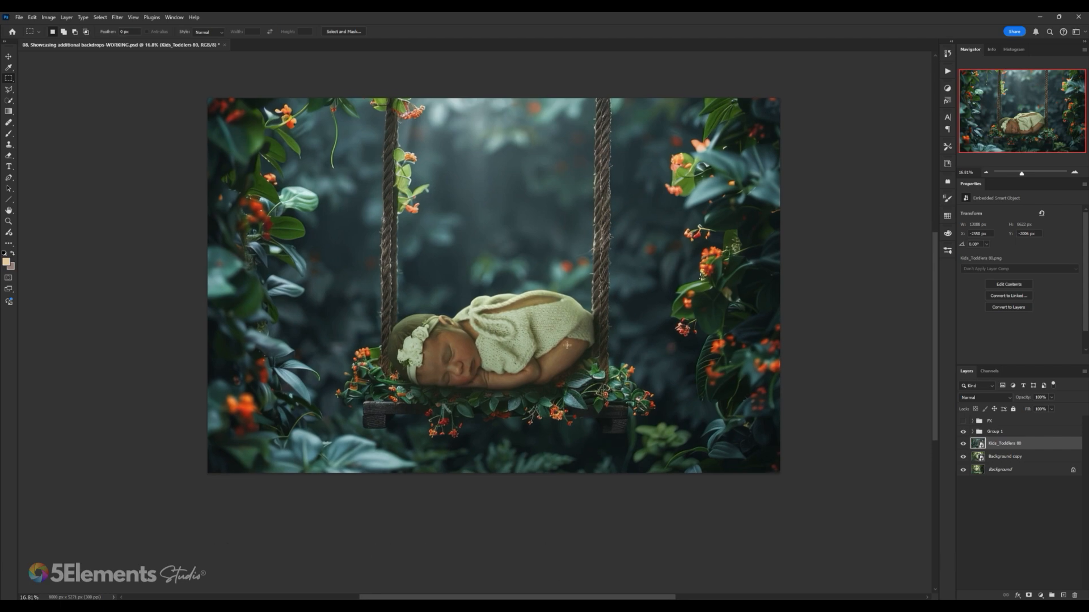
- Compare the rotated baby against the earlier wreath backdrop by hiding and reshowing Kids_Toddlers 80
left_click(1015, 456)
left_click(963, 444)
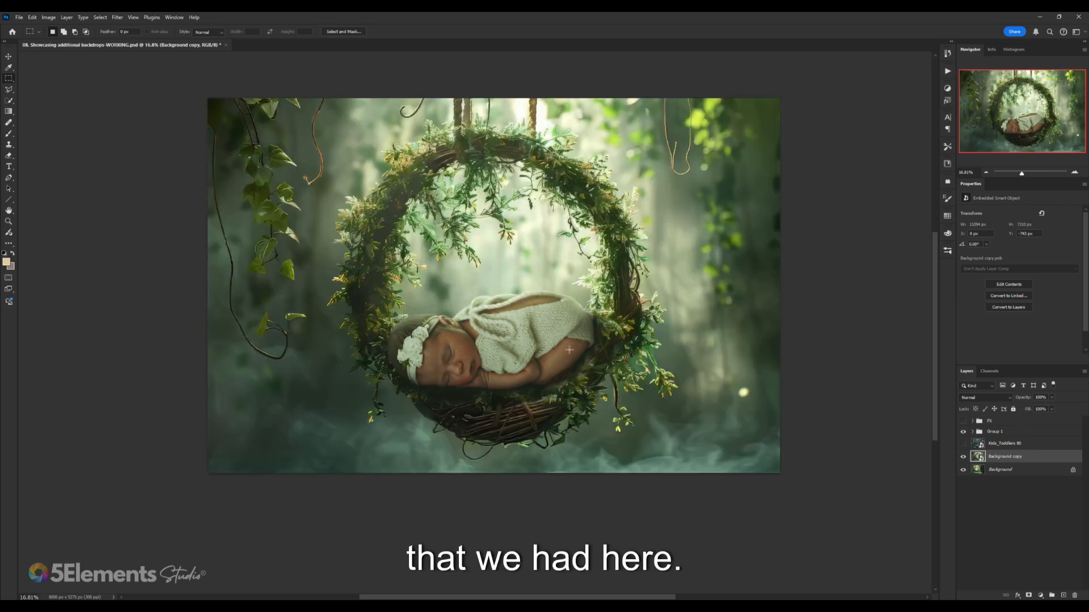
left_click(963, 443)
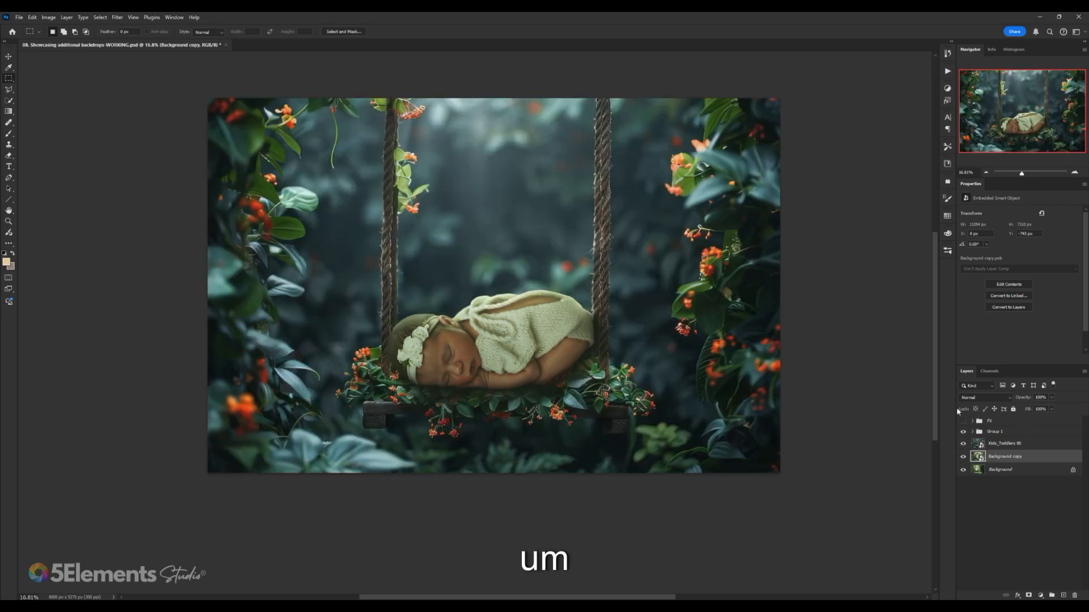
- Add a Curves adjustment layer above the baby and shadow group and clip it to that group
left_click(981, 432)
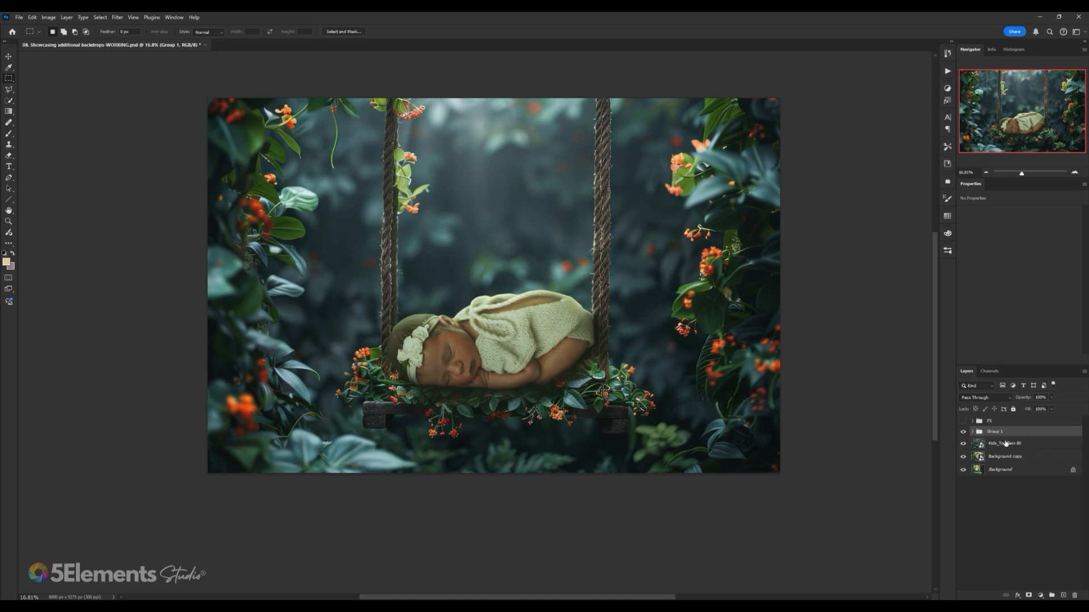
left_click(1041, 595)
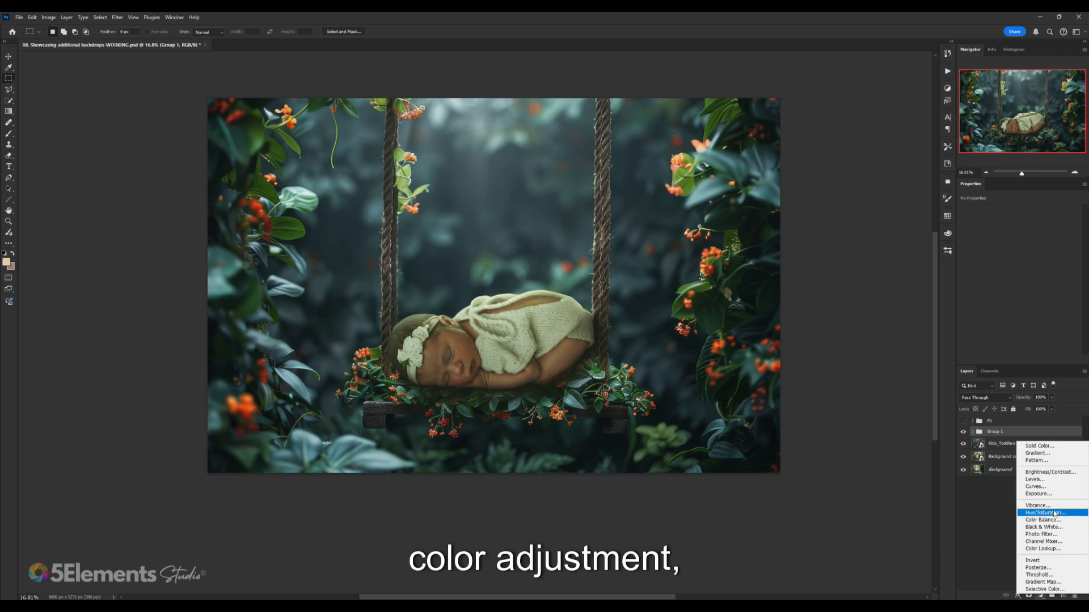
left_click(1035, 486)
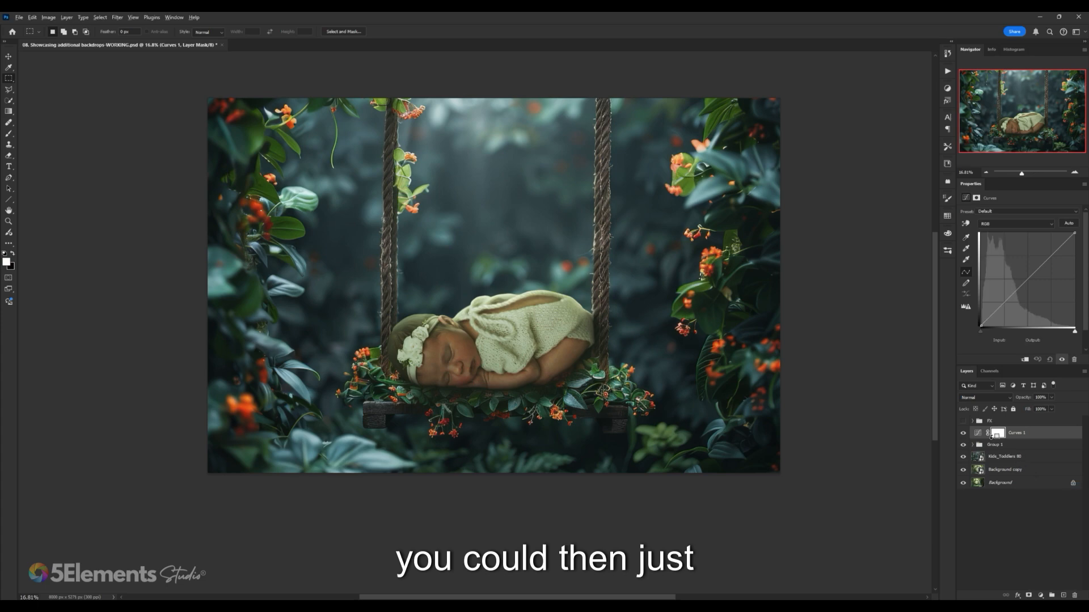
left_click(991, 438, "alt")
scroll(595, 288, "down", 2)
scroll(571, 273, "up", 2)
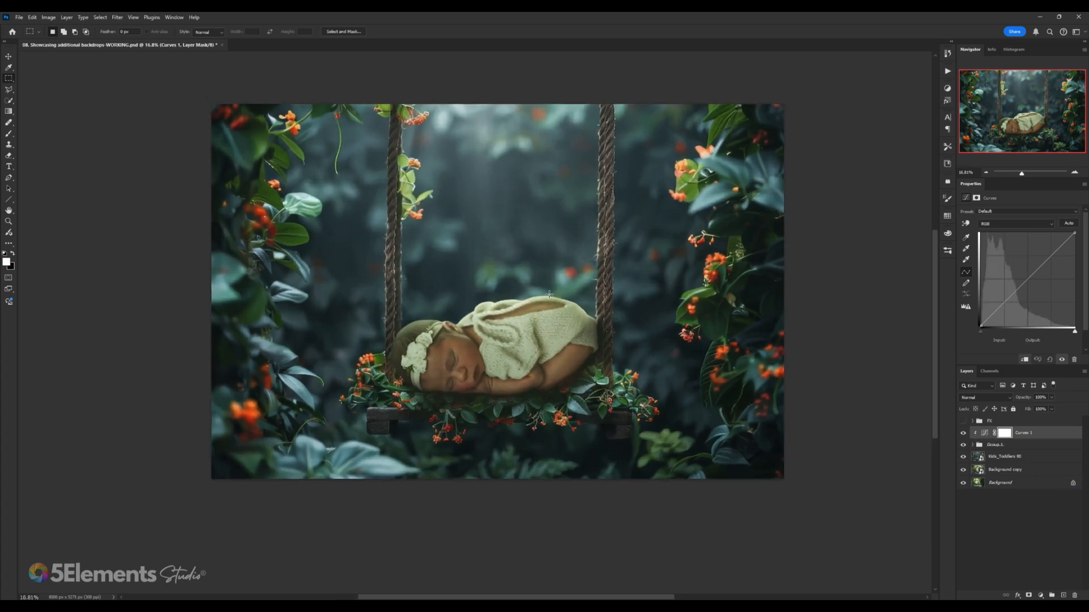
- Move the Blue channel's white point to input 192 on the clipped Curves adjustment to cool the baby
left_click_drag(1074, 235, 1052, 223)
left_click(1015, 224)
left_click(1050, 246)
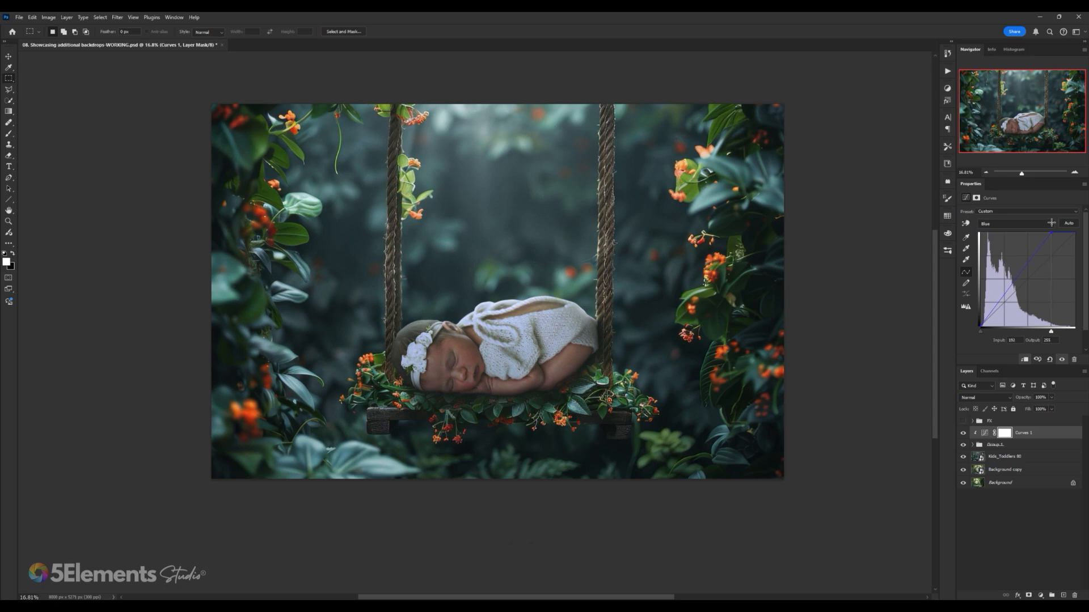
- Move the Green channel's white point slightly inward to about input 246 and slightly lower the Red channel's highlight output
left_click(1052, 224)
left_click(1050, 243)
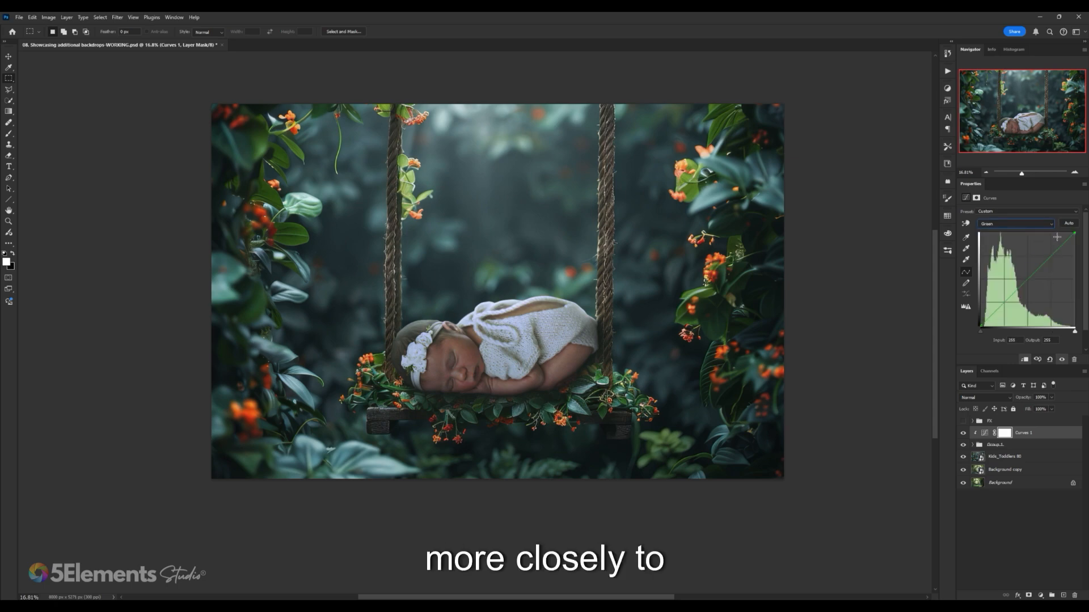
left_click_drag(1072, 233, 1069, 231)
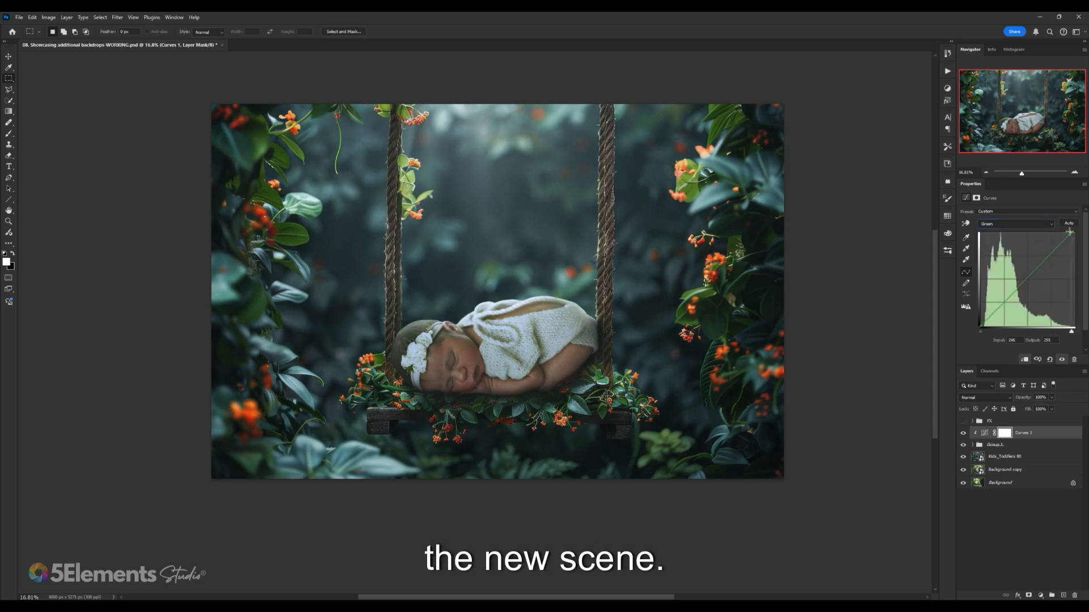
left_click(1031, 227)
left_click(1046, 236)
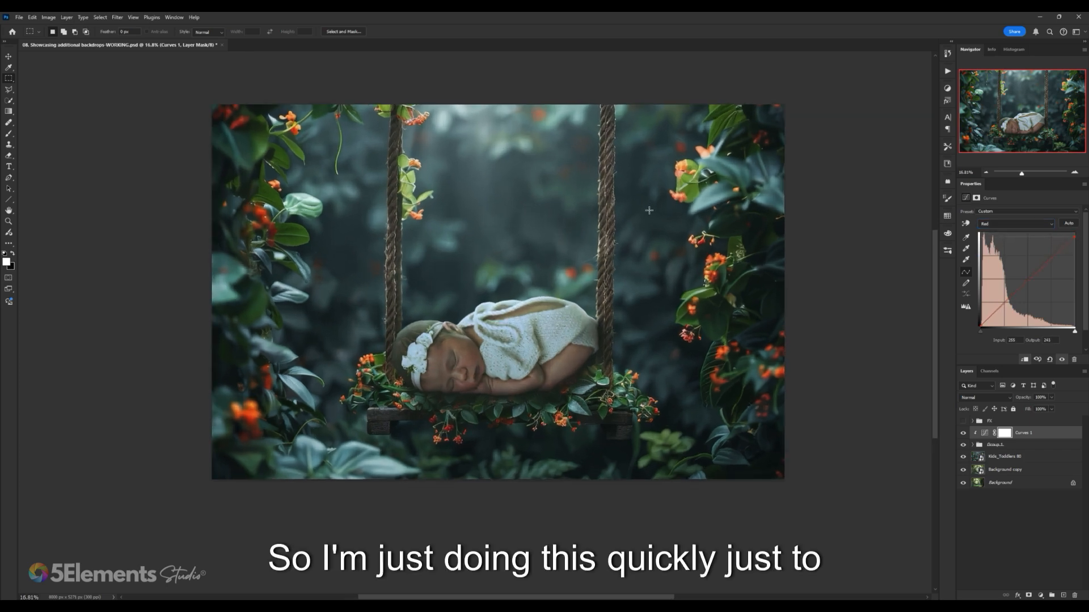
- Compare the baby's color with the clipped Curves adjustment hidden and shown
left_click_drag(634, 215, 608, 240)
scroll(612, 225, "up", 1)
scroll(608, 226, "down", 3)
scroll(595, 229, "up", 2)
left_click(985, 433)
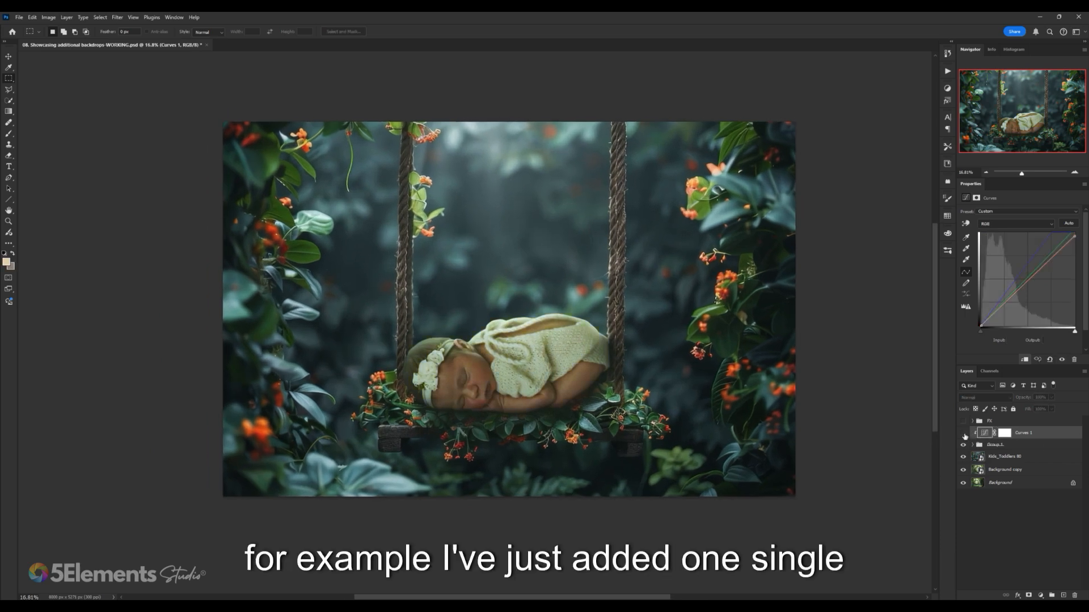
scroll(524, 281, "down", 1)
scroll(524, 281, "up", 1)
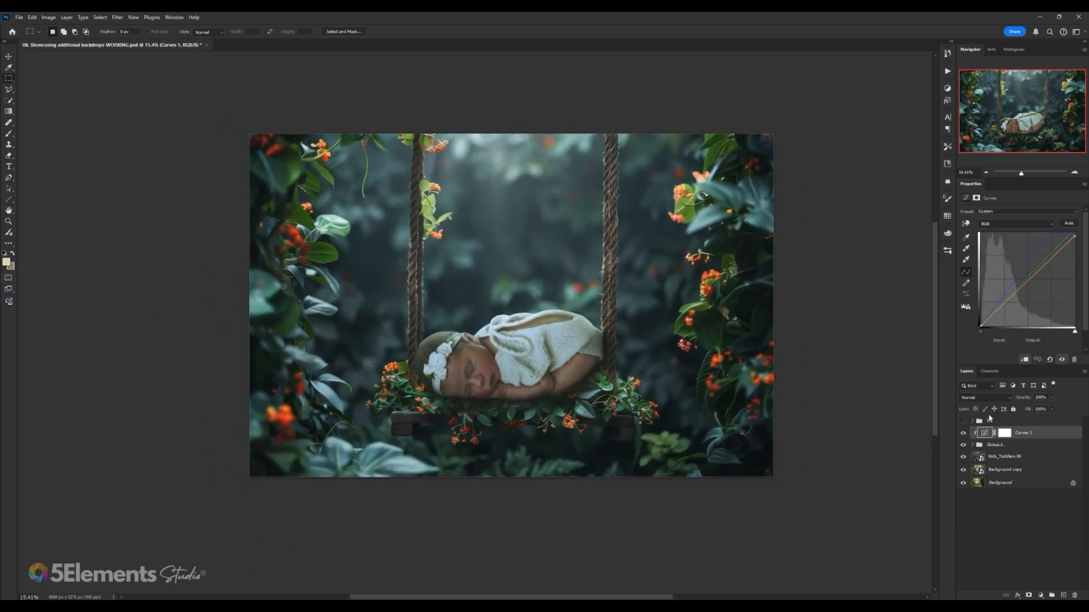
left_click(963, 445)
left_click(963, 445)
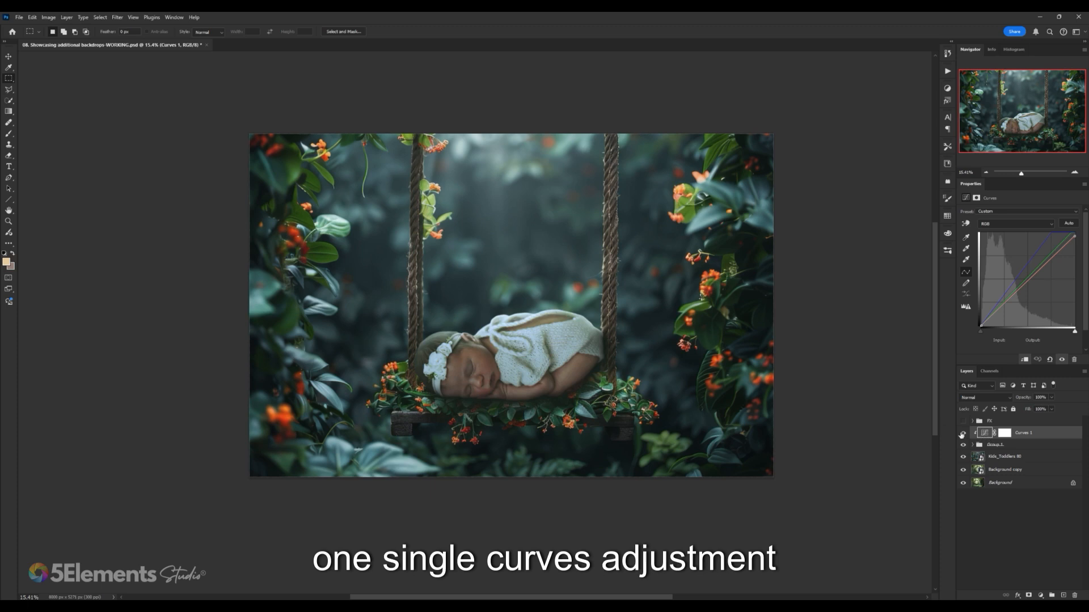
- Expand the baby group and compare the composite with the SHADOW layer hidden and shown
scroll(560, 382, "up", 2)
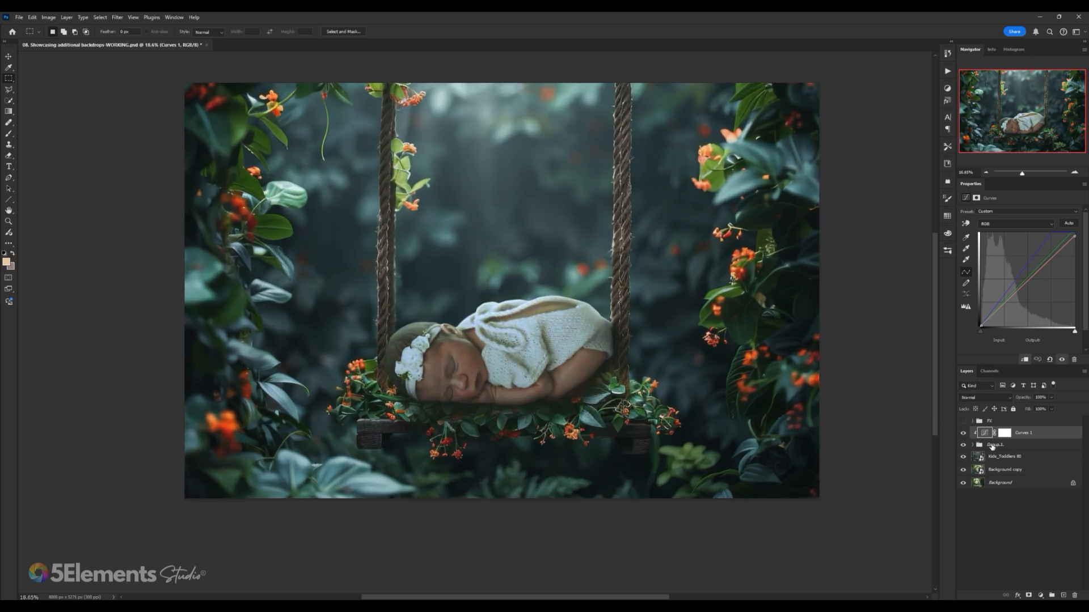
left_click(973, 445)
left_click(996, 457)
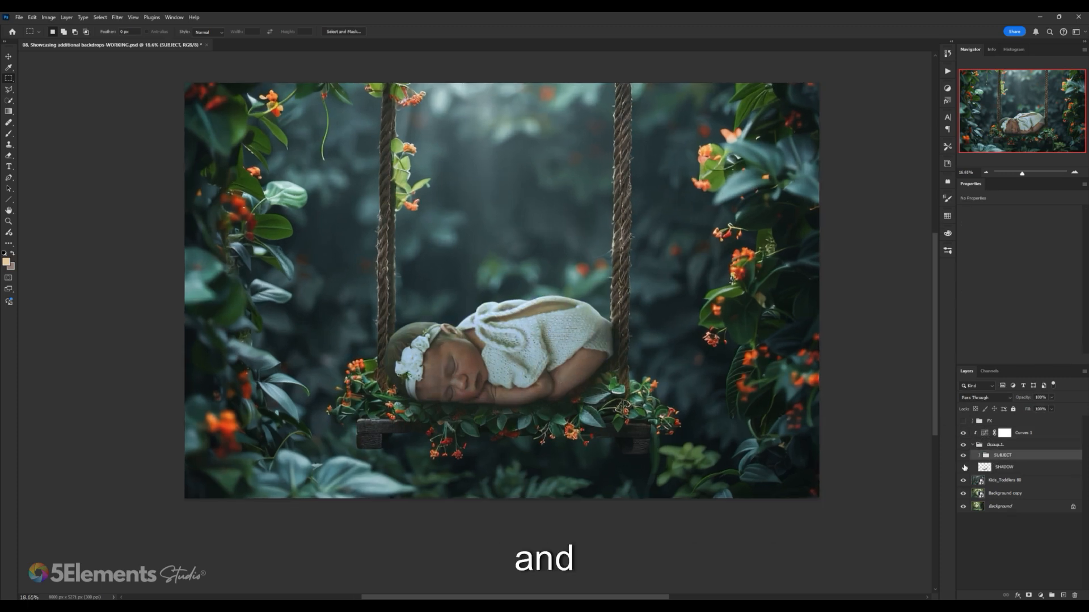
left_click(963, 467)
left_click(963, 467)
left_click(963, 467)
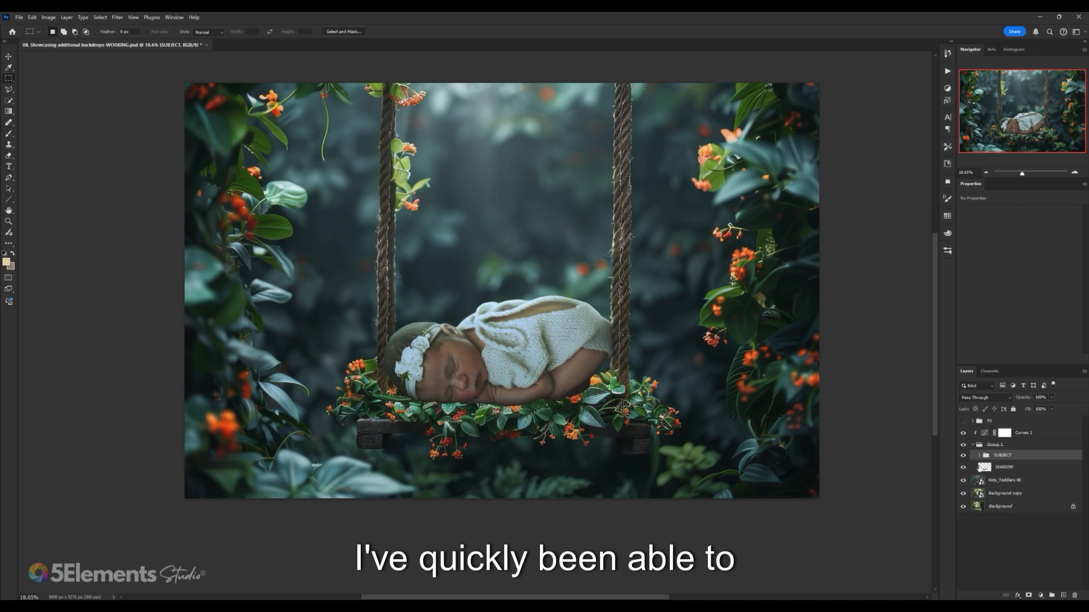
left_click(963, 467)
- Set the SHADOW layer's opacity to 78% and check the blend with the swing
left_click(1003, 468)
left_click_drag(1037, 412, 1044, 410)
scroll(720, 381, "down", 6)
left_click(663, 333)
scroll(663, 333, "up", 2)
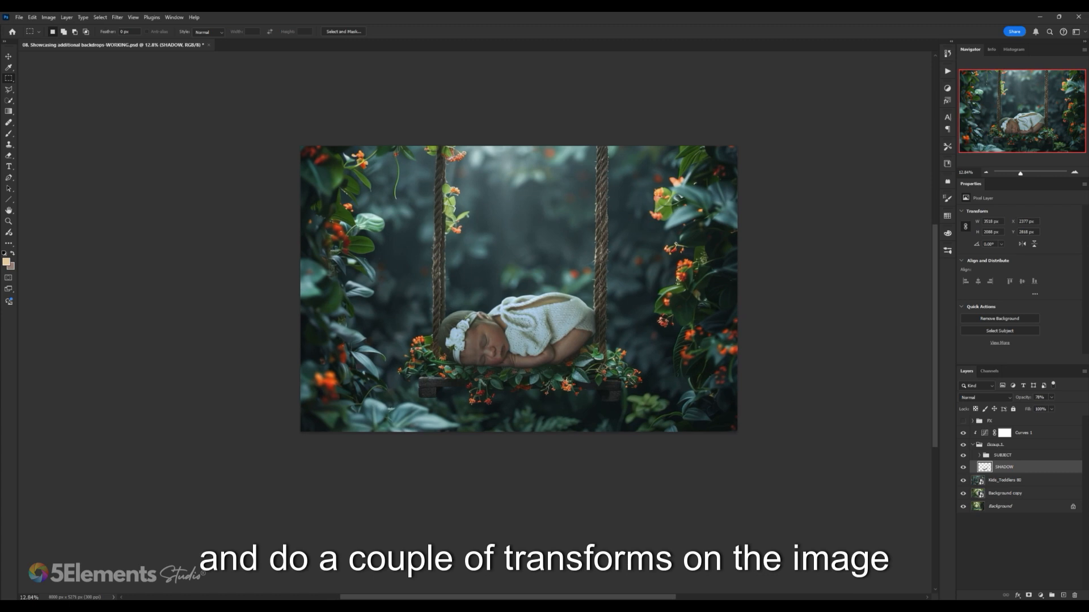
scroll(605, 320, "up", 4)
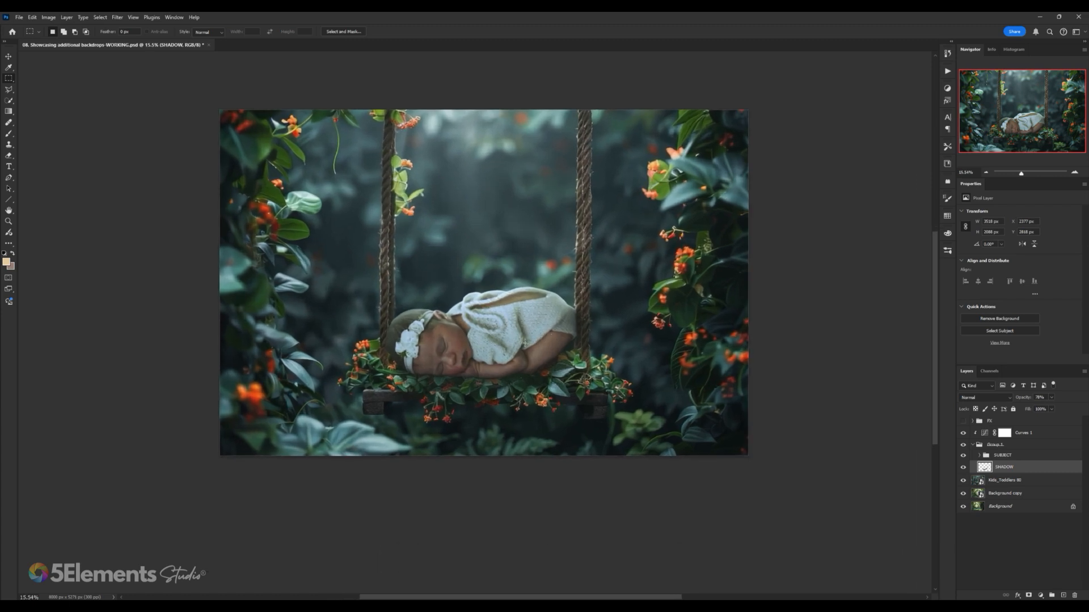
scroll(497, 352, "up", 1)
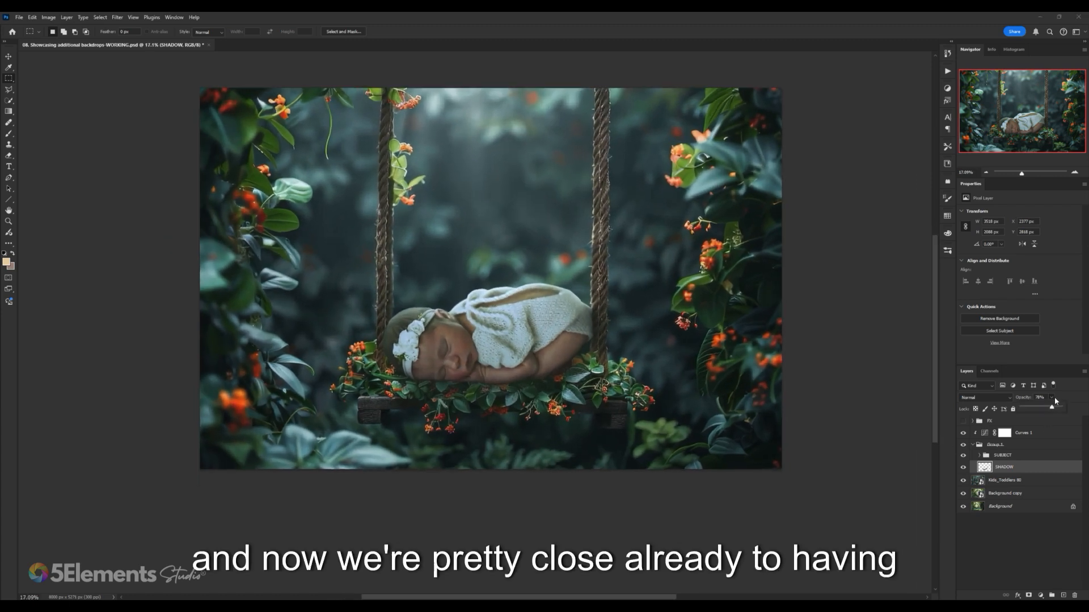
- Raise the SHADOW layer's opacity to 90% and check how the newborn blends with the flower-covered swing
left_click_drag(1056, 409, 1058, 409)
scroll(654, 303, "down", 2)
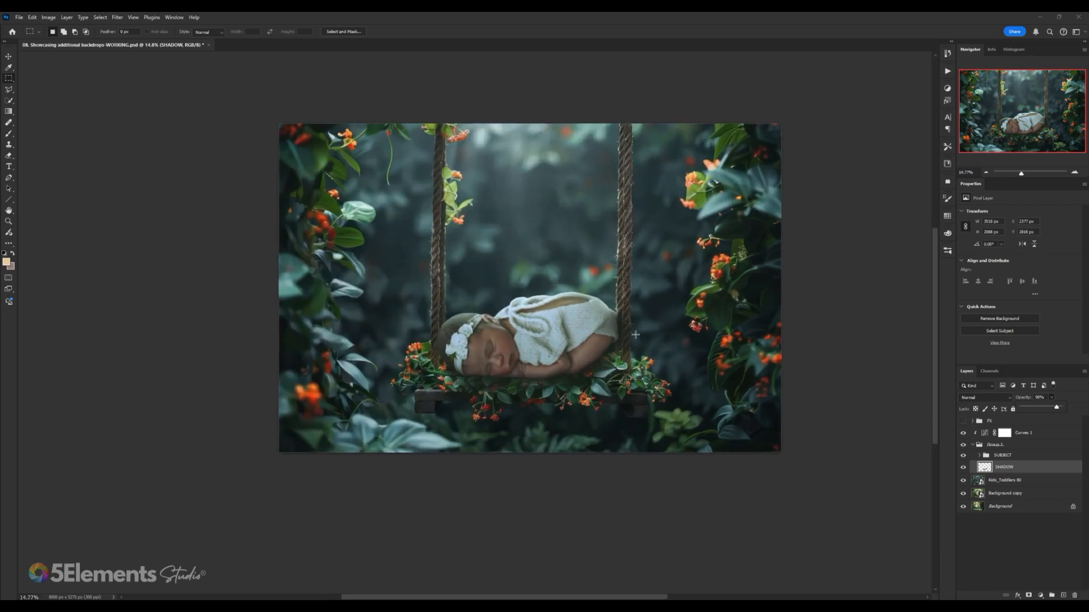
scroll(565, 262, "up", 1)
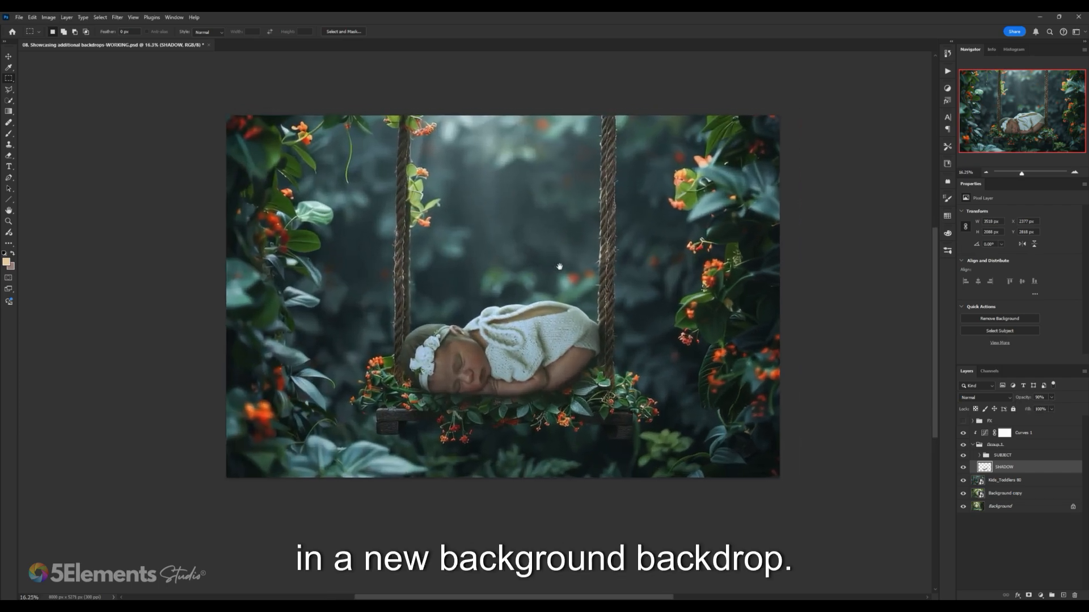
mouse_move(505, 294)
left_mouse_down()
mouse_move(550, 328)
mouse_move(490, 308)
left_mouse_up()
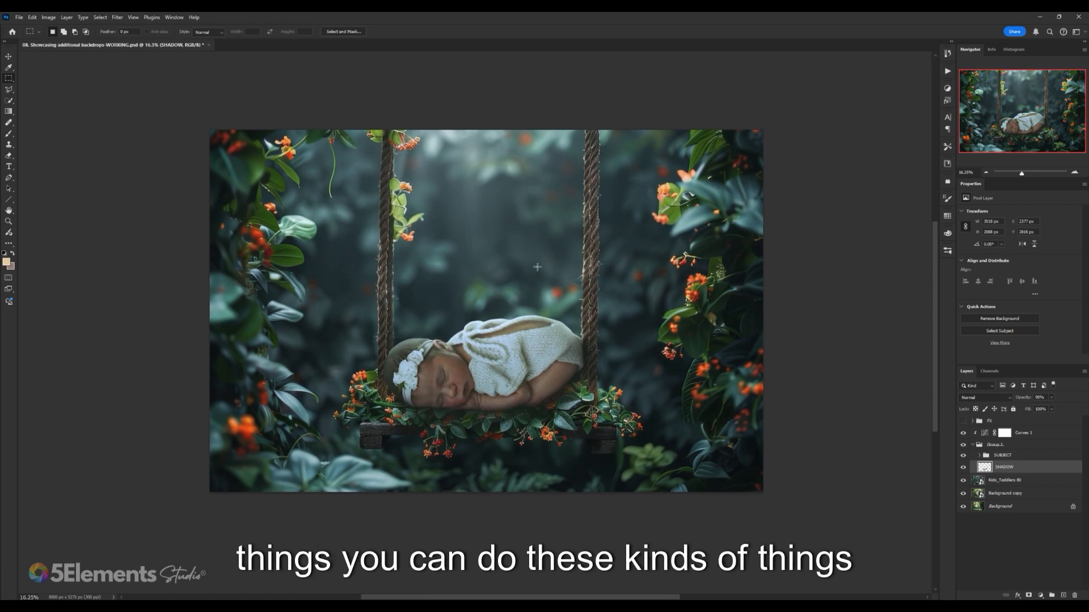
left_click_drag(530, 346, 533, 344)
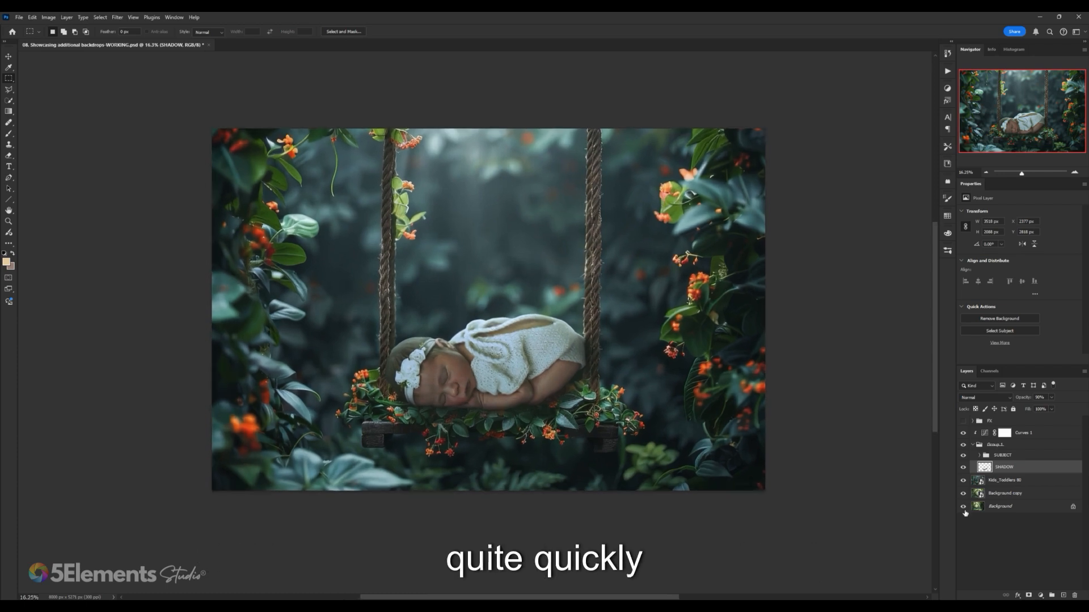
scroll(503, 267, "down", 1)
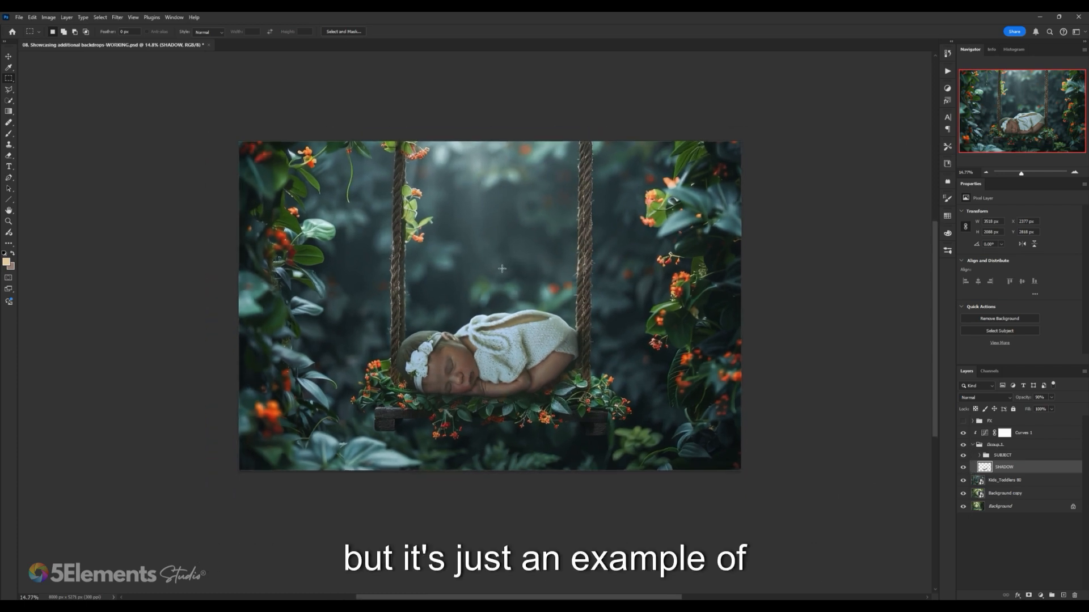
scroll(522, 291, "up", 1)
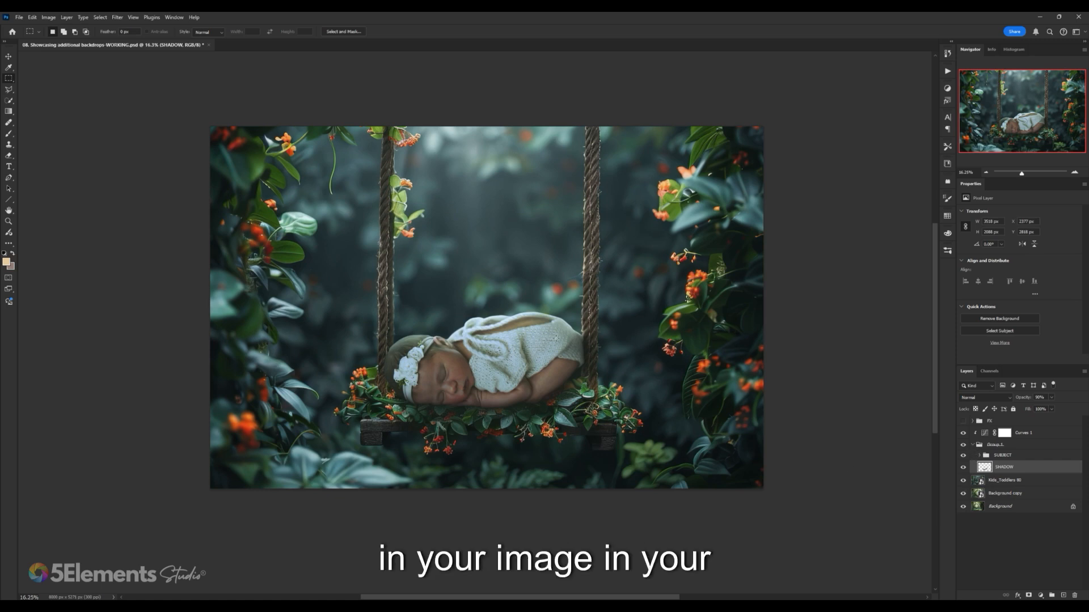
- Revert the document through its history to the state before the Kids_Toddlers 80 backdrop was placed, and save the file
left_click(948, 53)
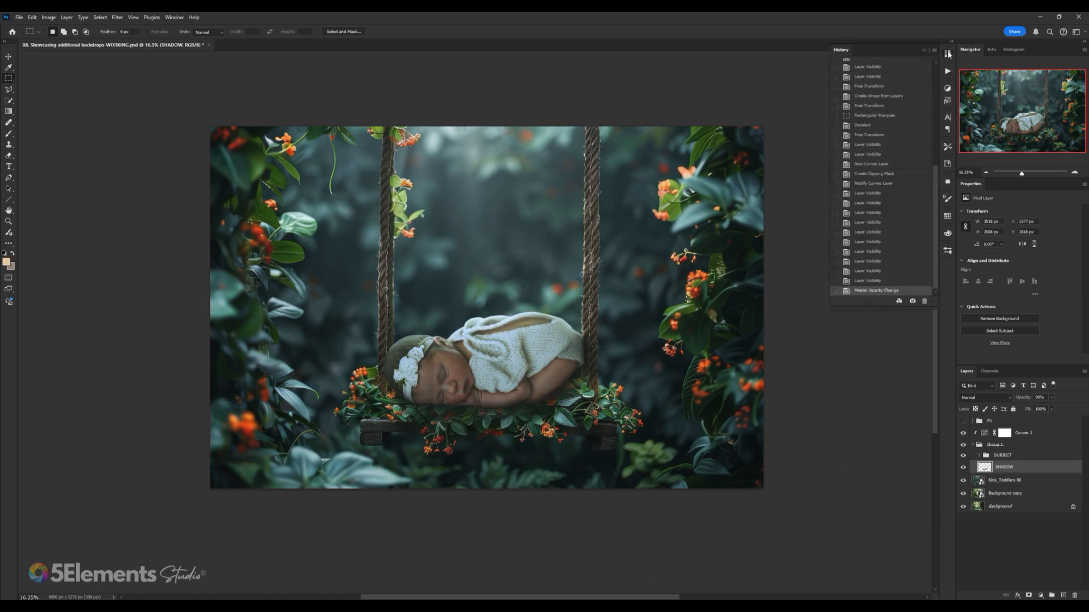
left_click(890, 184)
left_click(886, 173)
left_click(880, 164)
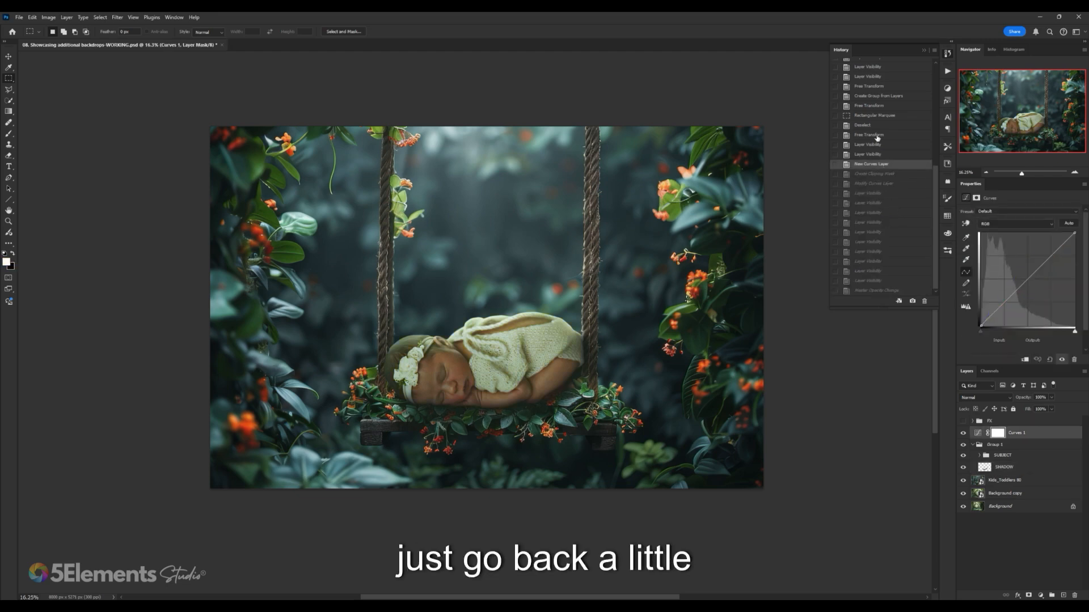
left_click(878, 134)
left_click(879, 105)
left_click(880, 96)
scroll(888, 108, "up", 3)
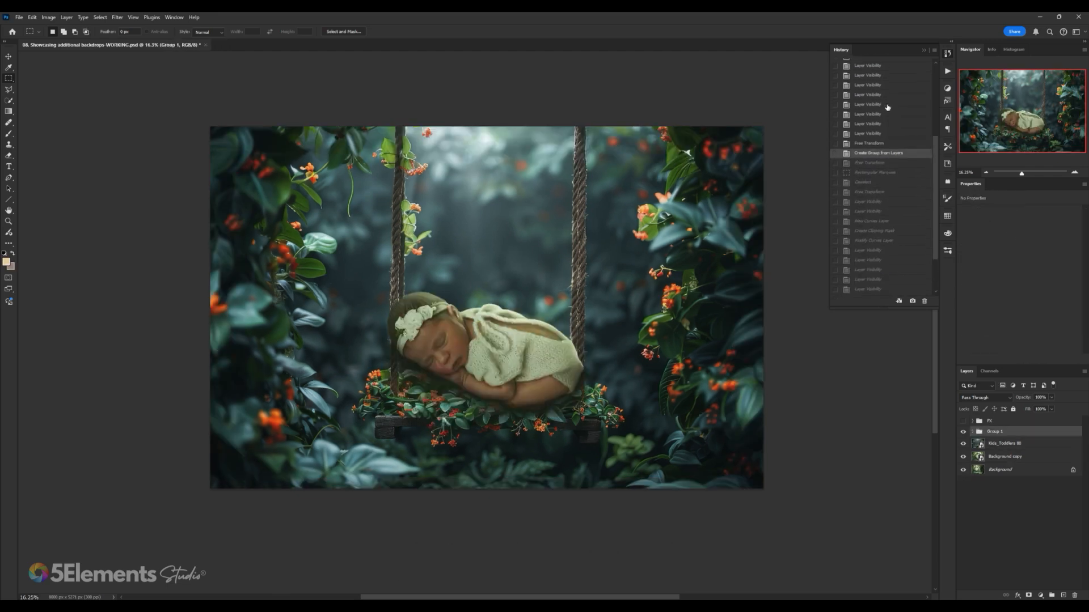
scroll(888, 107, "up", 1)
left_click(884, 108)
scroll(882, 102, "up", 1)
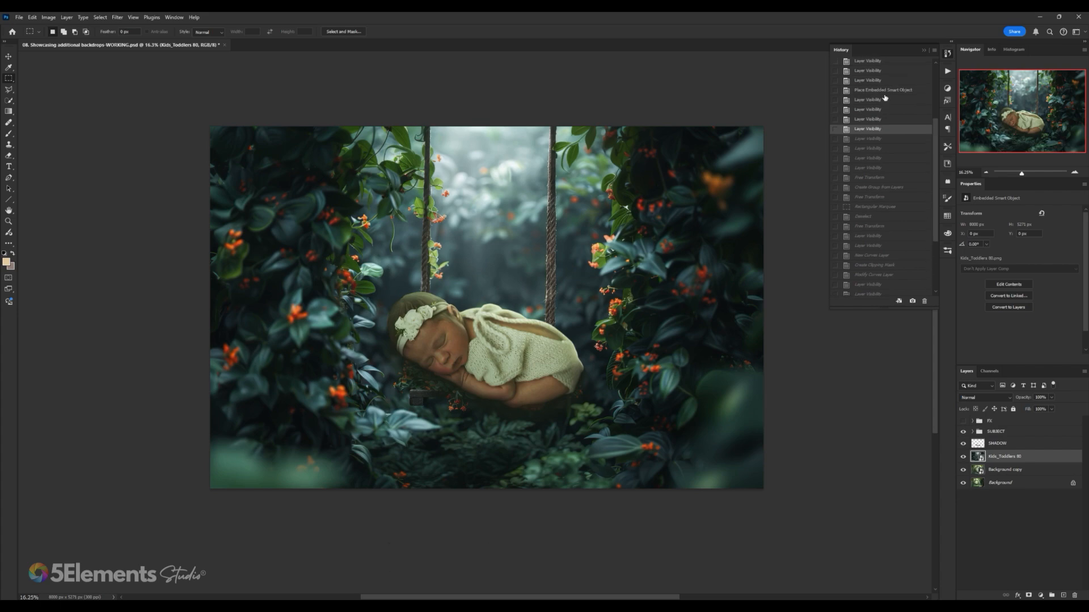
left_click(884, 92)
left_click(884, 81)
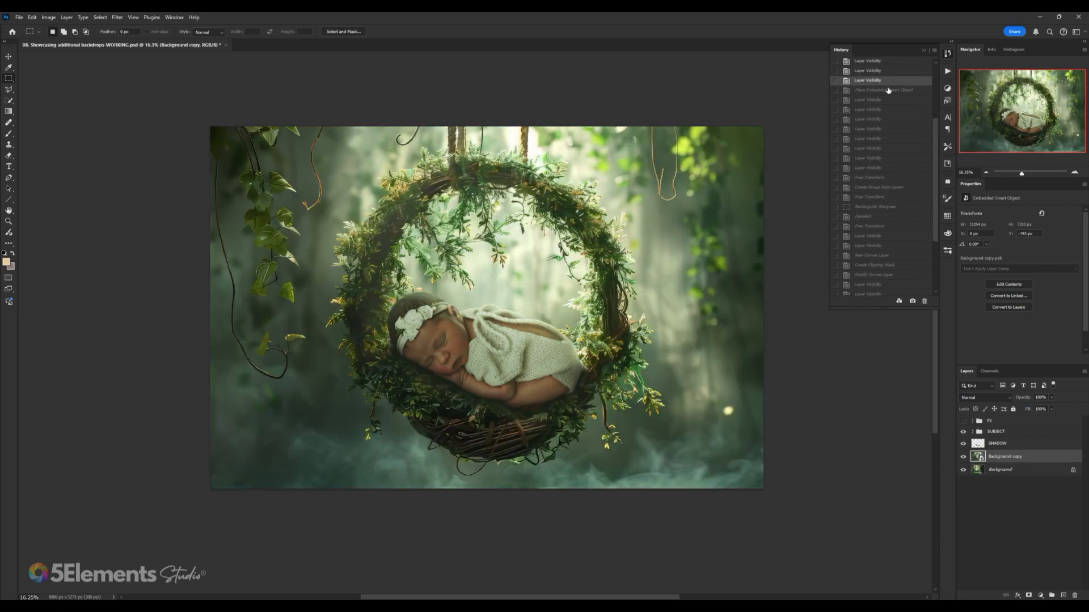
left_click(924, 50)
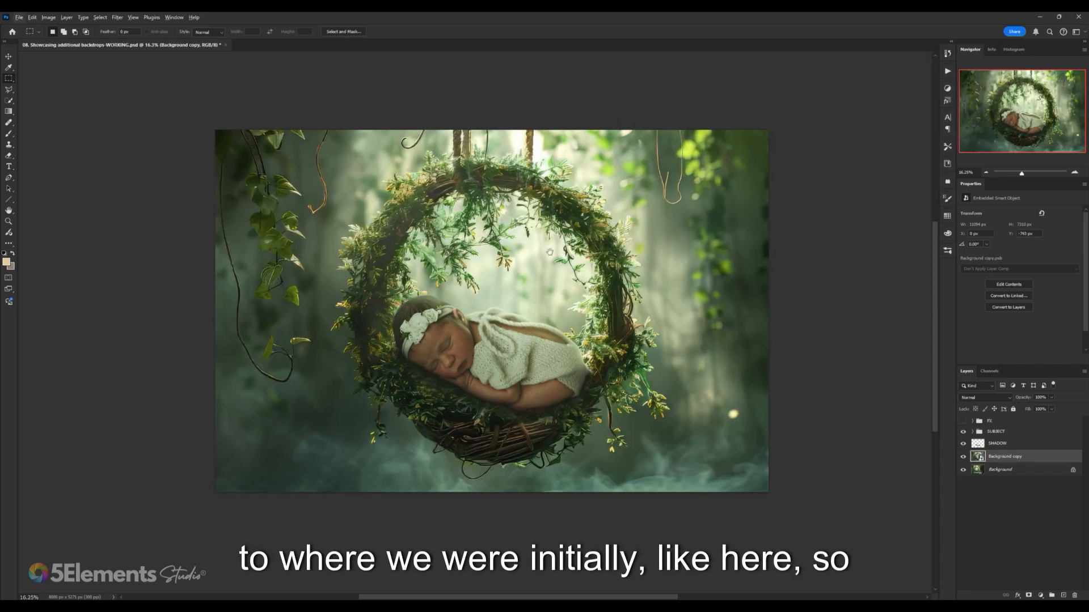
scroll(525, 255, "up", 1)
key("ctrl+s")
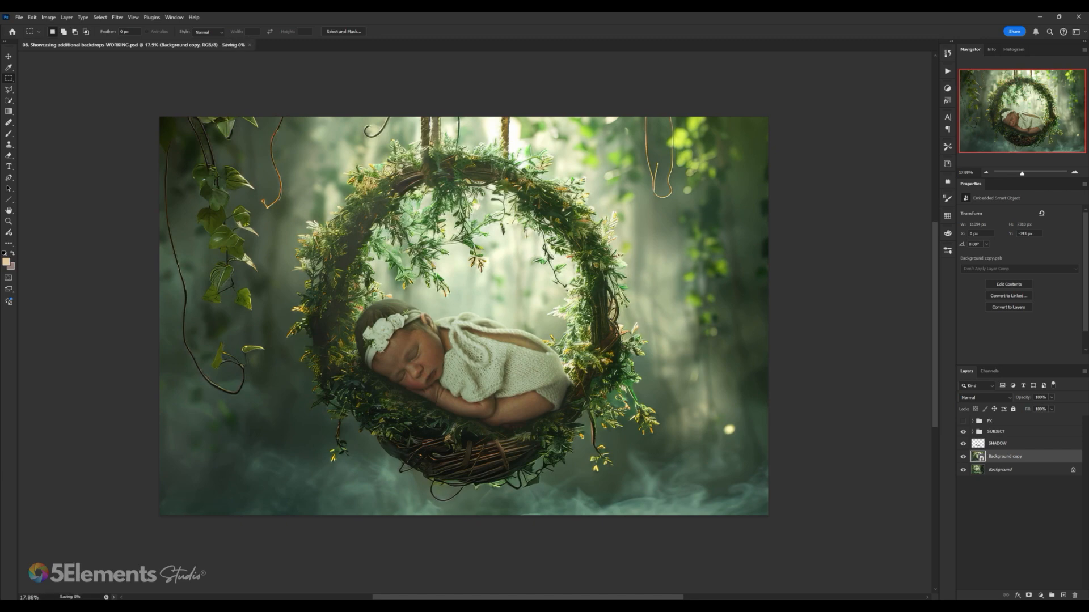
- Switch to the Cameron folder in File Explorer and open Kids_Toddlers 80.png in the image viewer to examine its lighting
key("alt+Tab")
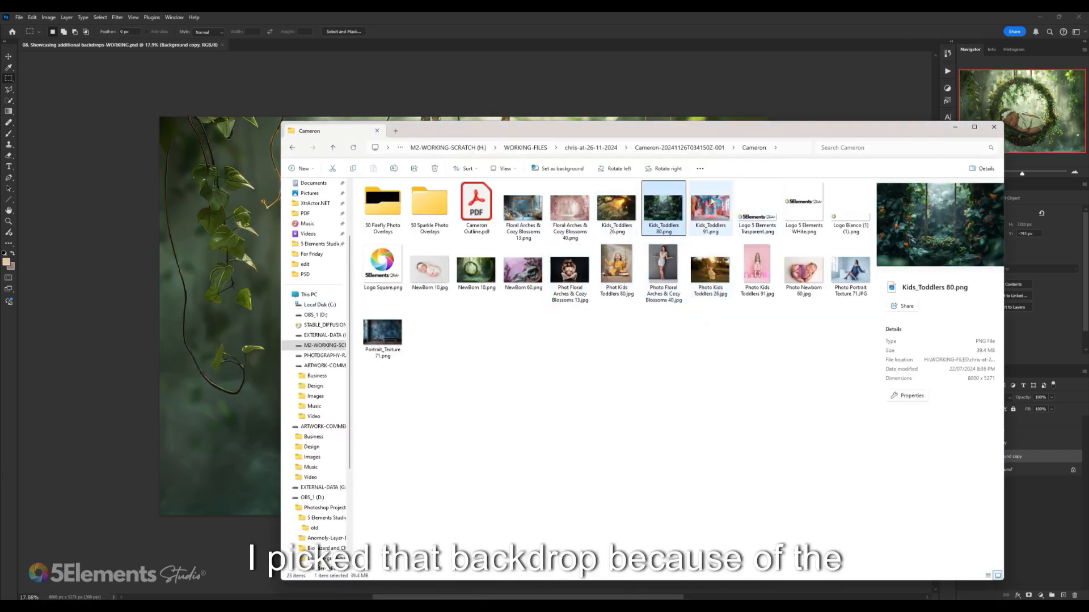
key("alt+Tab")
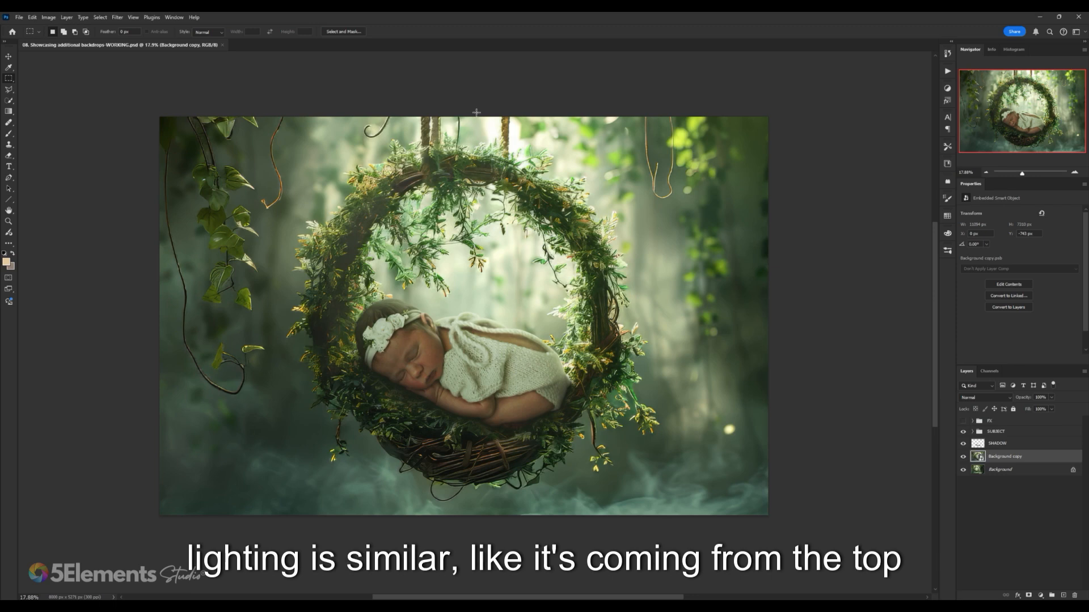
key("alt+Tab")
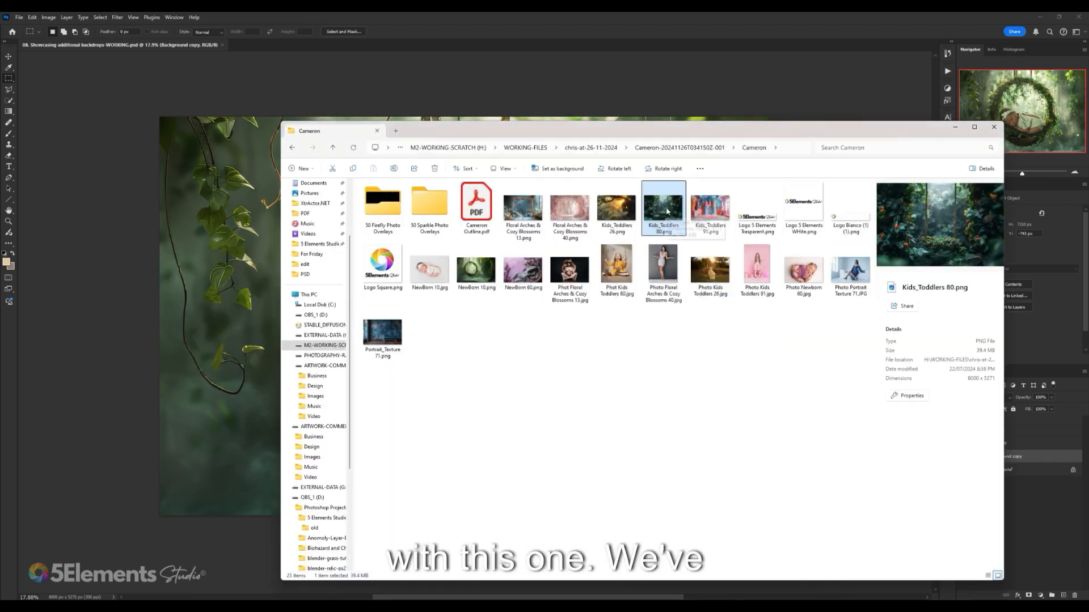
right_click(668, 216)
left_click(692, 244)
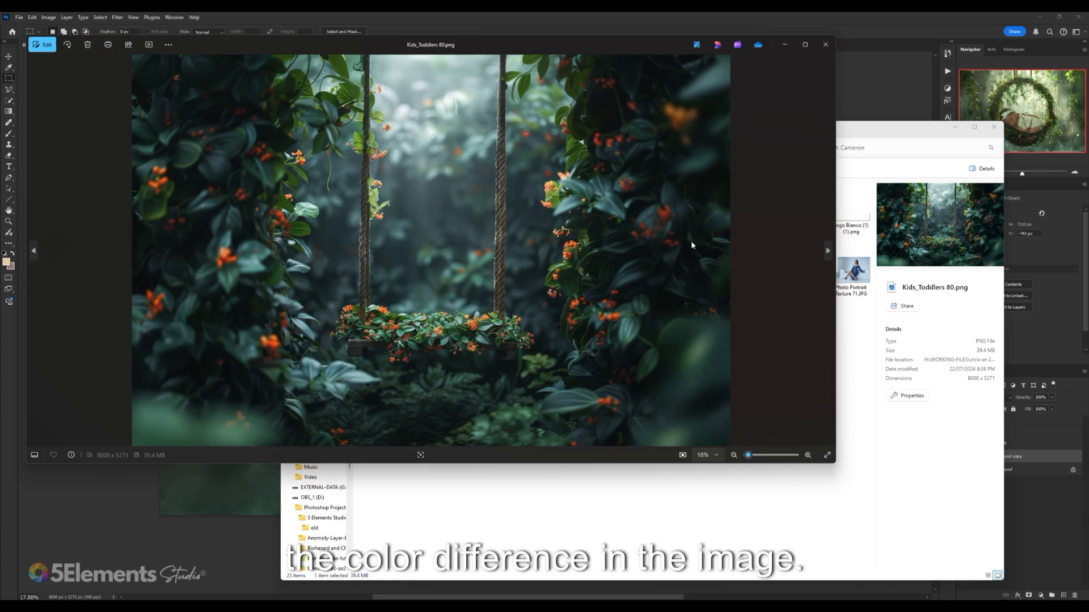
- Browse the other backdrop images in the Cameron folder, including the Floral Arches & Cozy Blossoms ones, and close the image viewer
key("Right")
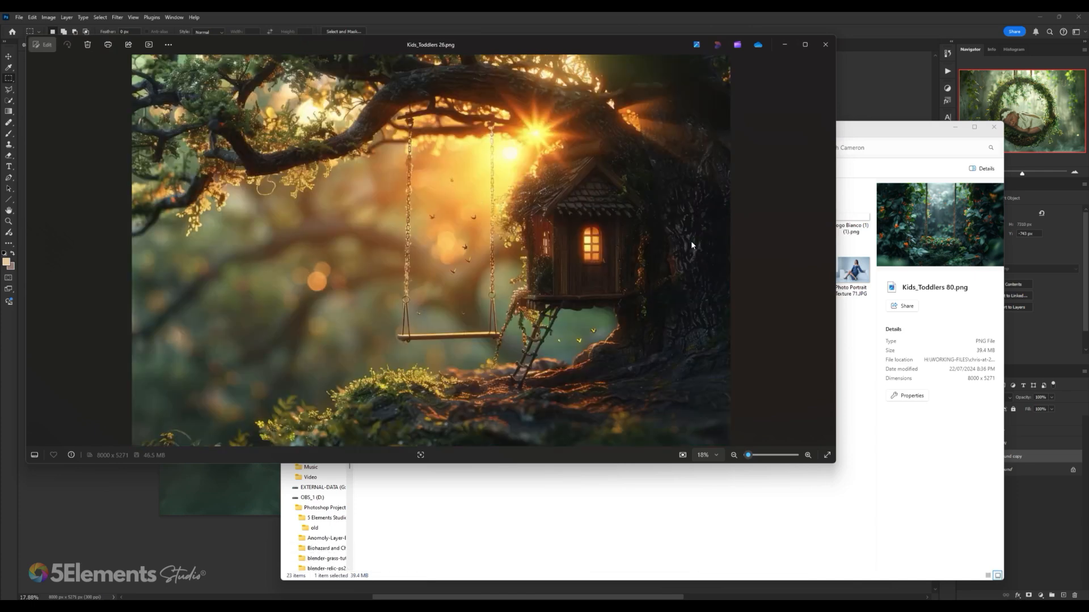
key("Right")
key("Right")
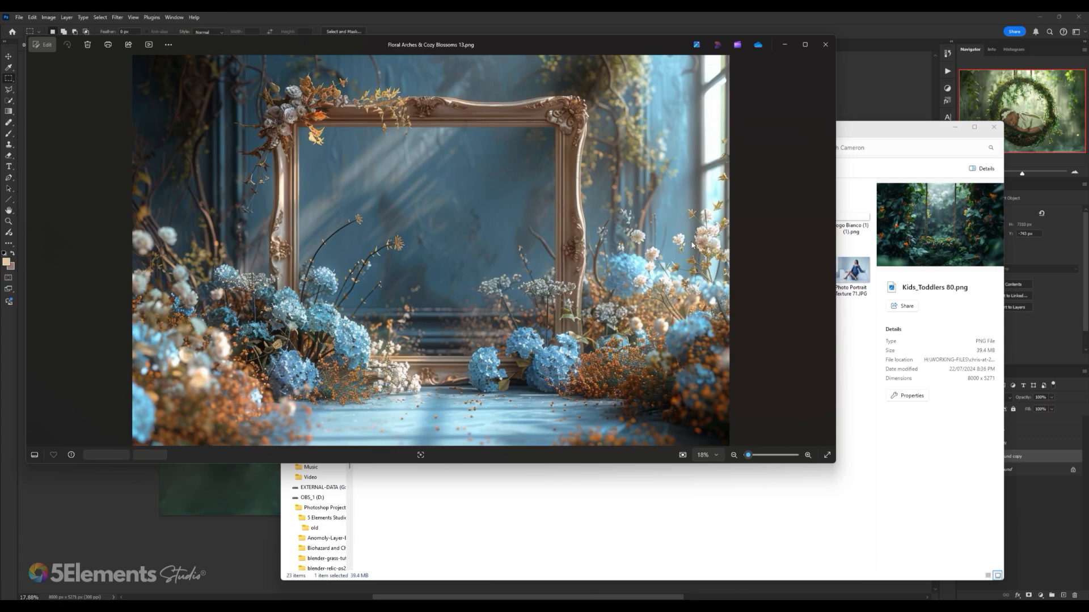
key("Right")
key("Right")
key("Right")
key("Right")
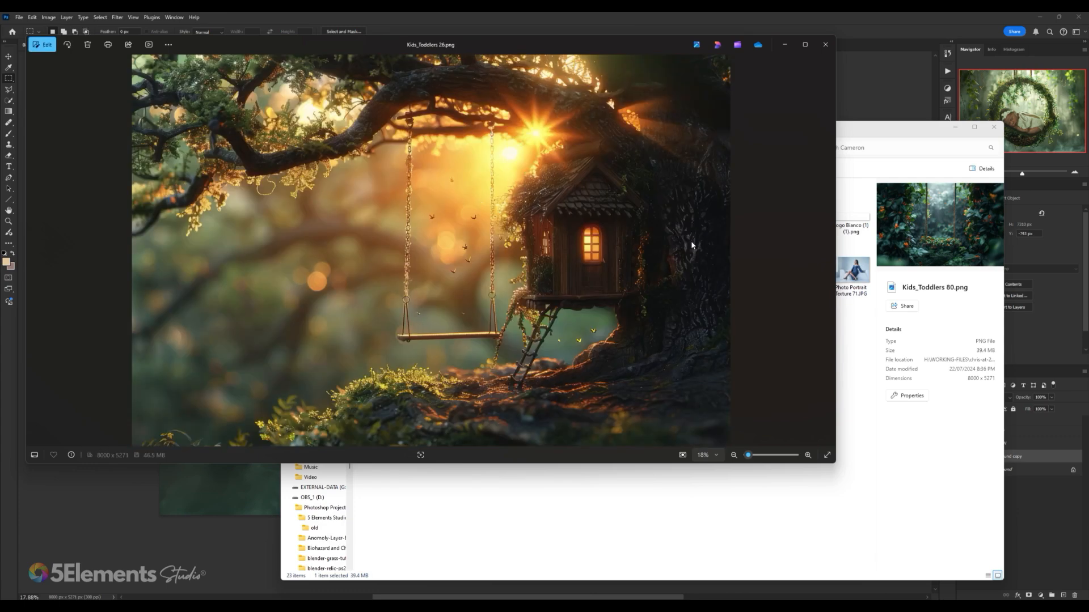
key("Right")
key("Right")
key("Right")
key("Right")
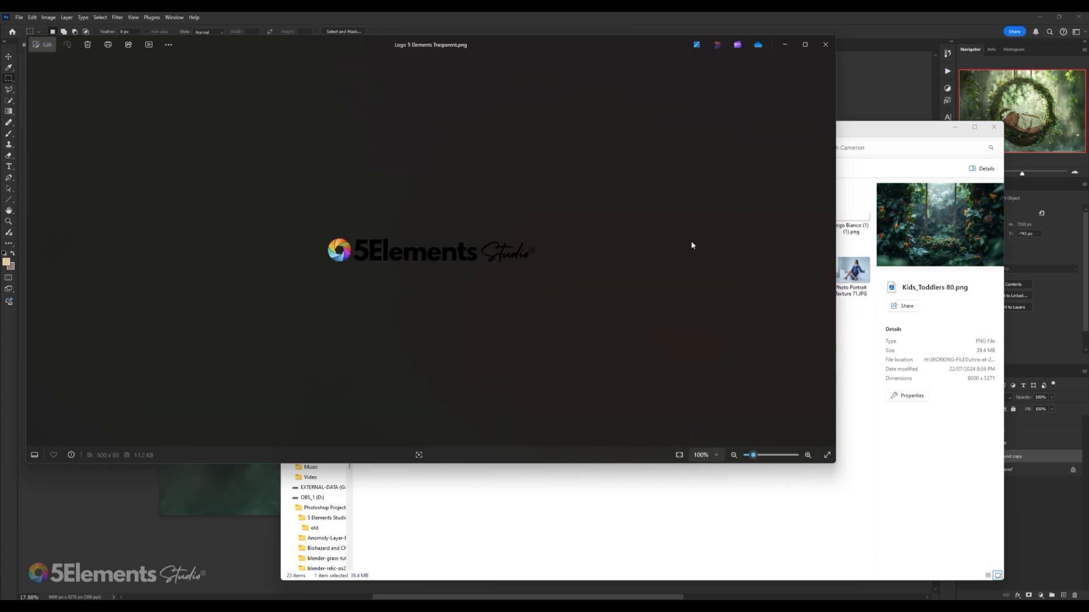
key("Right")
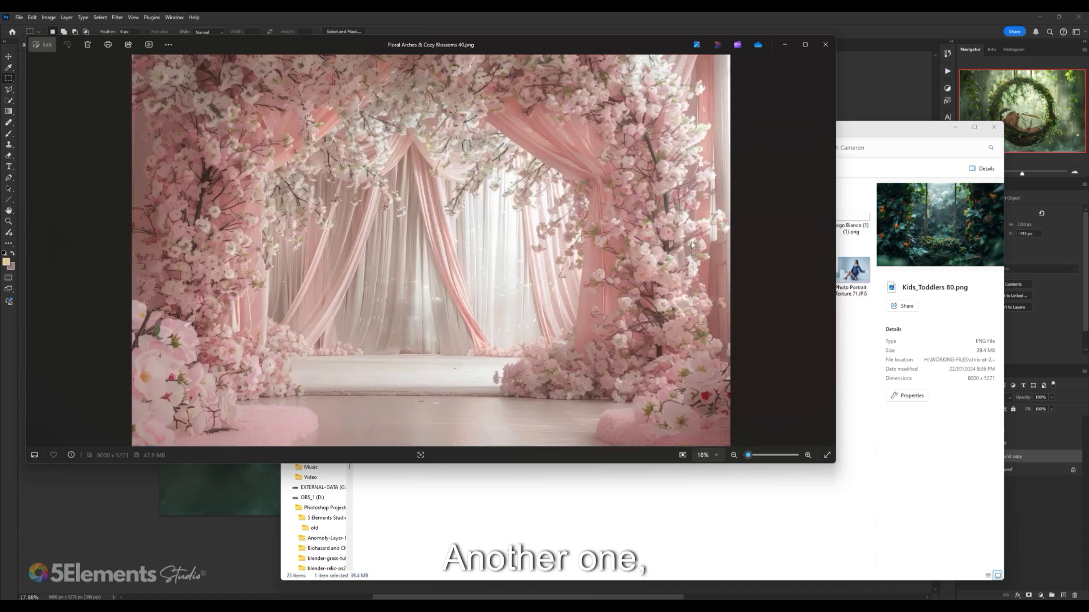
key("Left")
key("alt+F4")
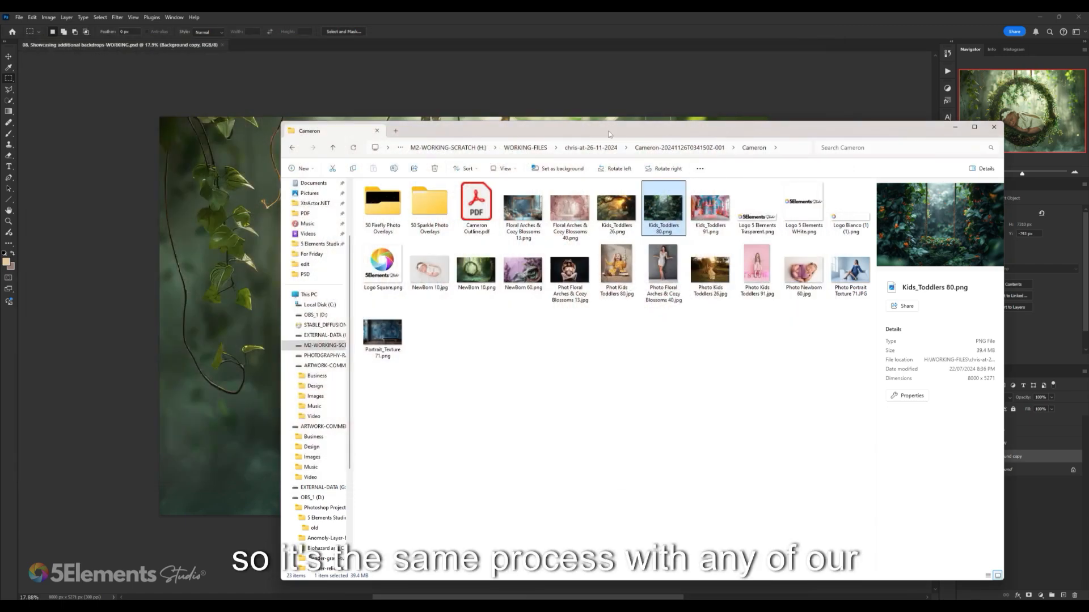
- Place Floral Arches & Cozy Blossoms 13.png from the Cameron folder into the newborn document behind the subject at its default size
left_click_drag(681, 131, 783, 126)
left_click(746, 320)
left_click(672, 204)
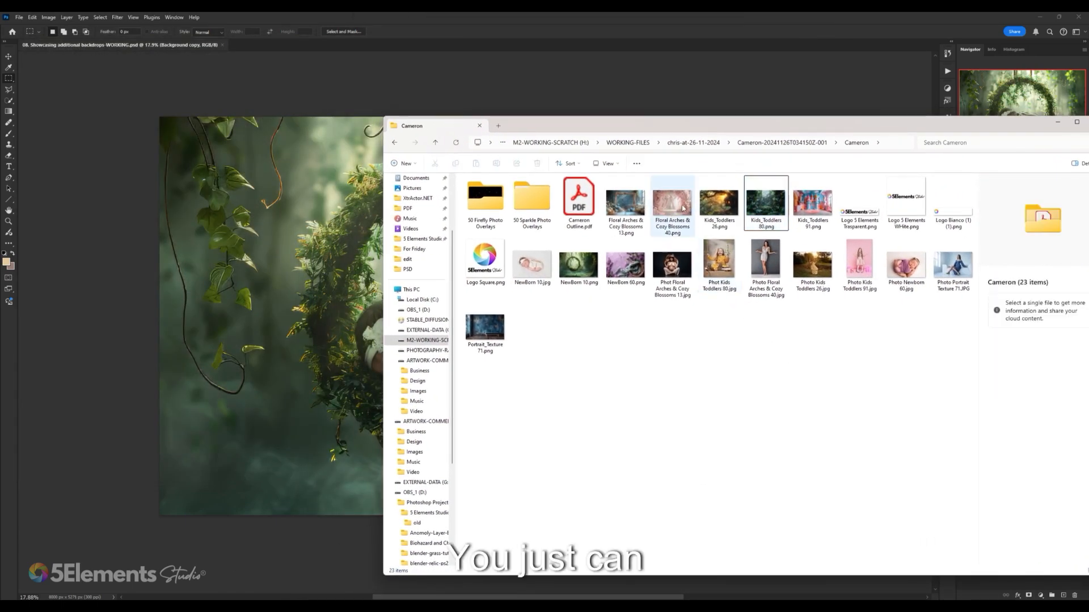
left_click_drag(631, 207, 661, 390)
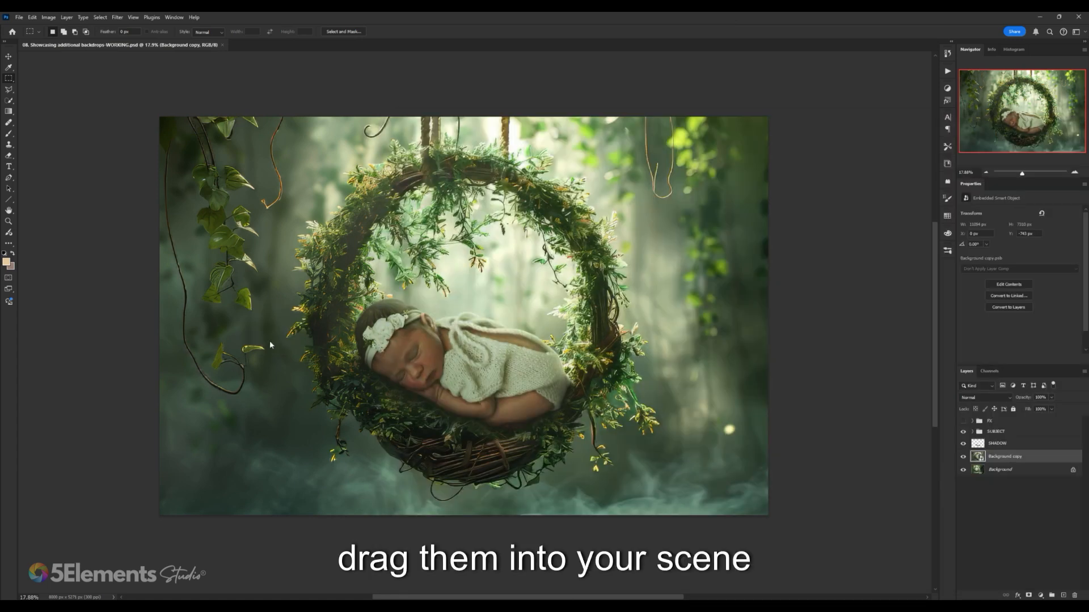
key("Return")
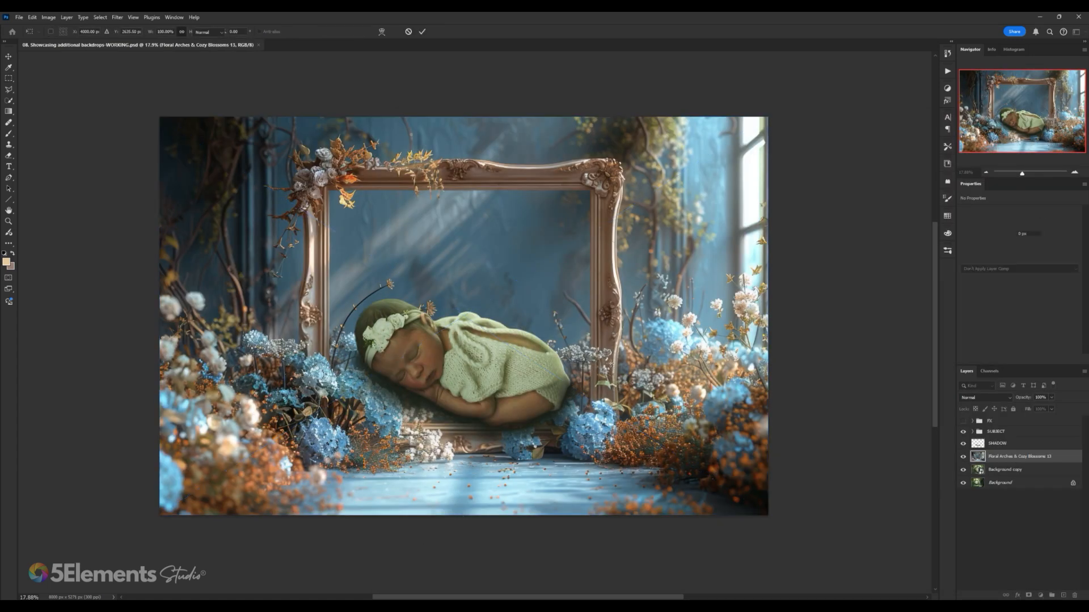
key("m")
key("ctrl+0")
scroll(546, 358, "down", 1)
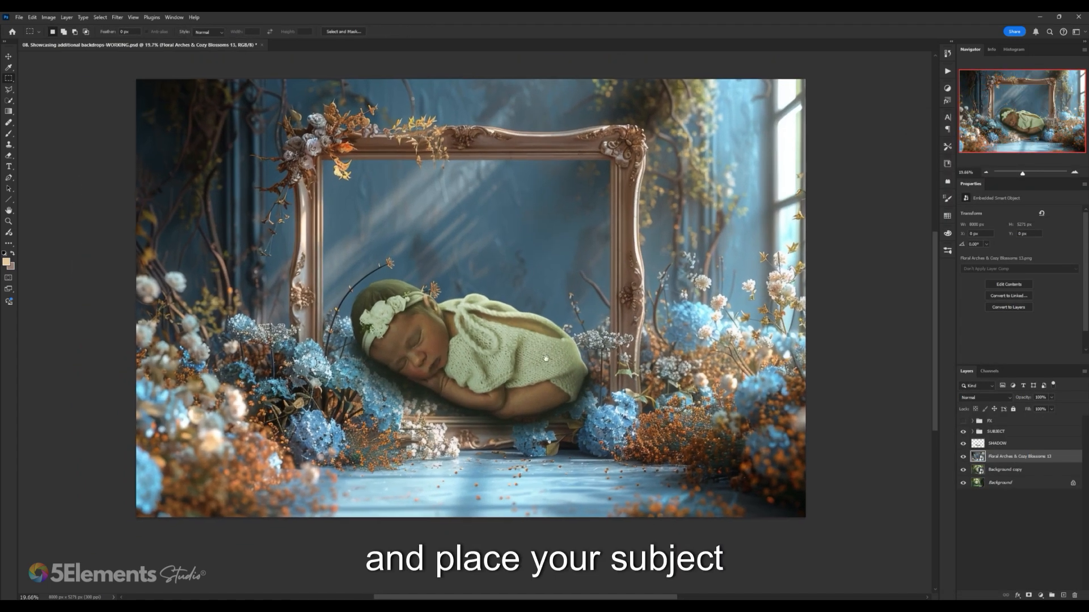
- Group the SUBJECT group and the SHADOW layer together above the floral backdrop
scroll(462, 364, "down", 4)
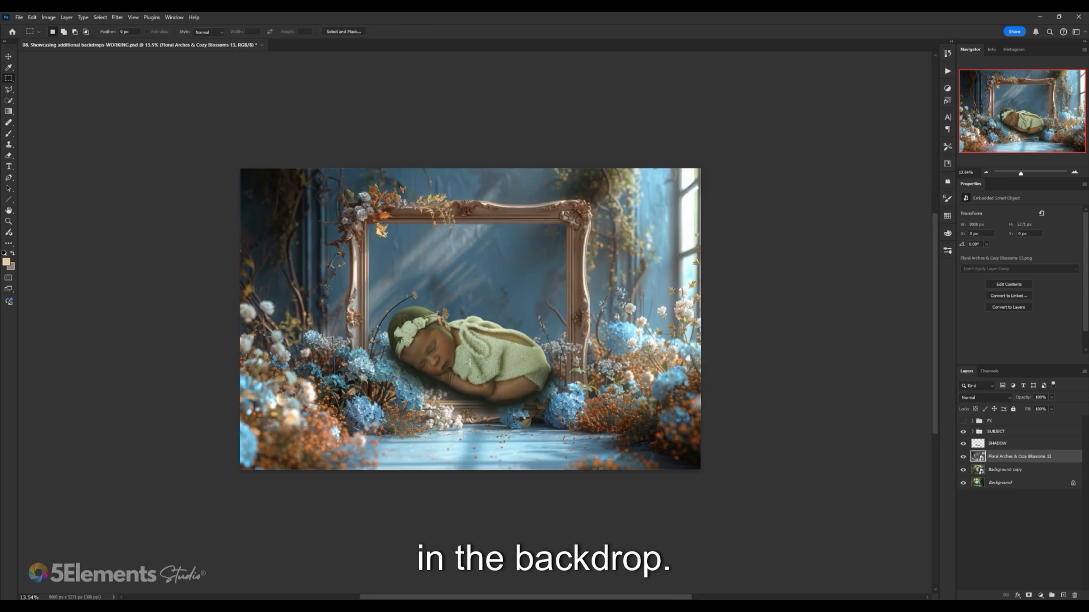
scroll(458, 361, "up", 2)
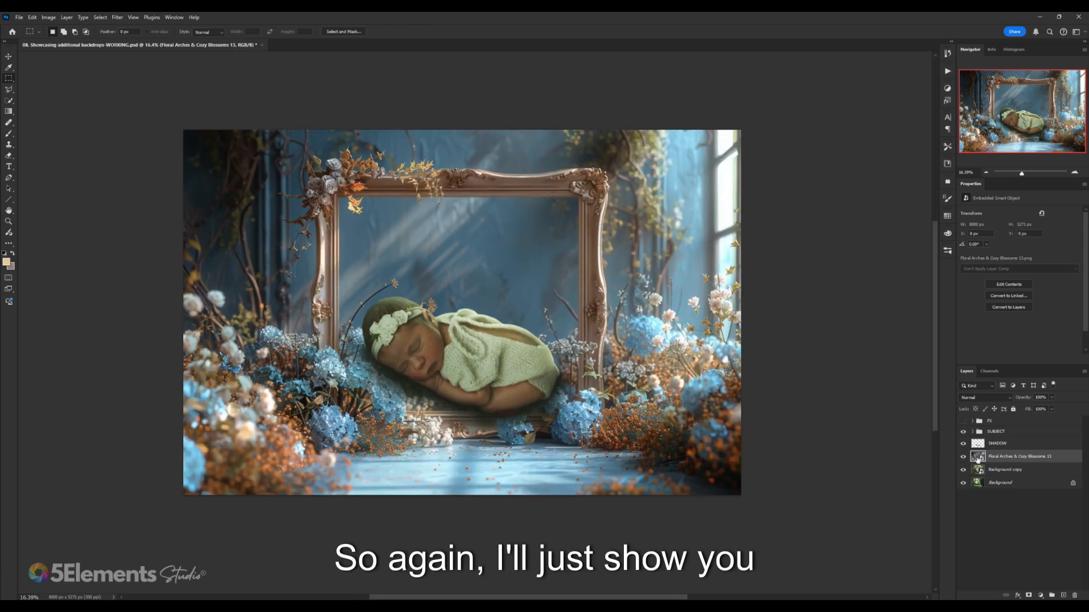
scroll(577, 367, "up", 2)
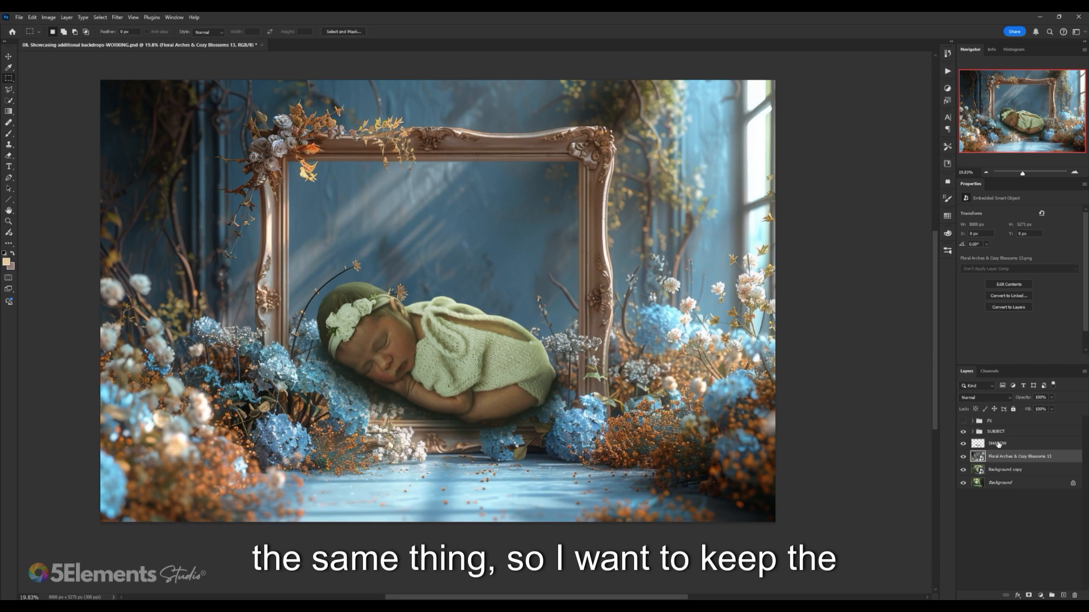
left_click(998, 445)
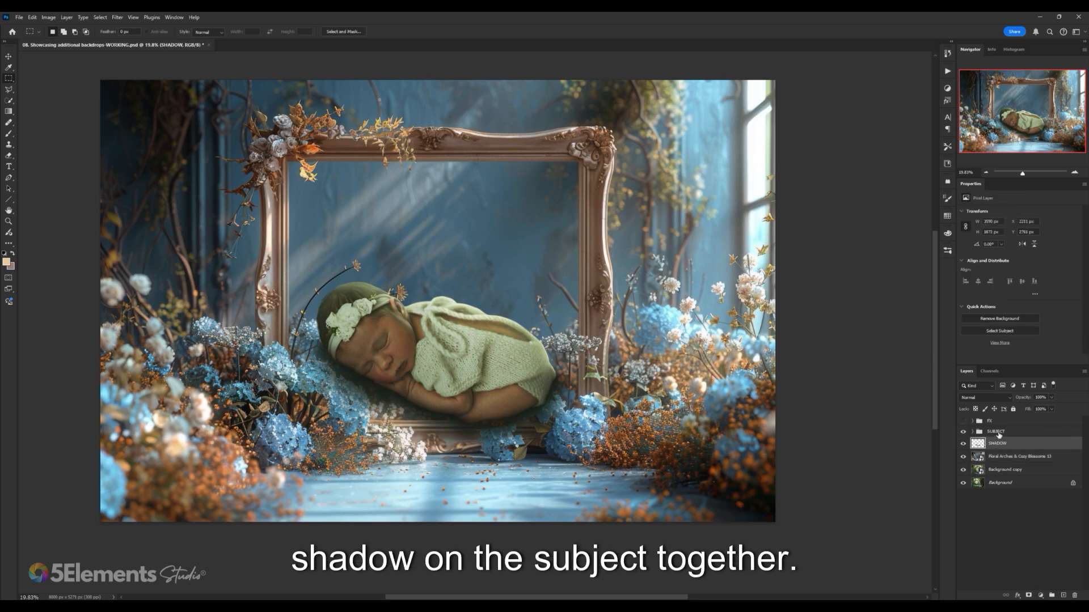
left_click(999, 433, "shift")
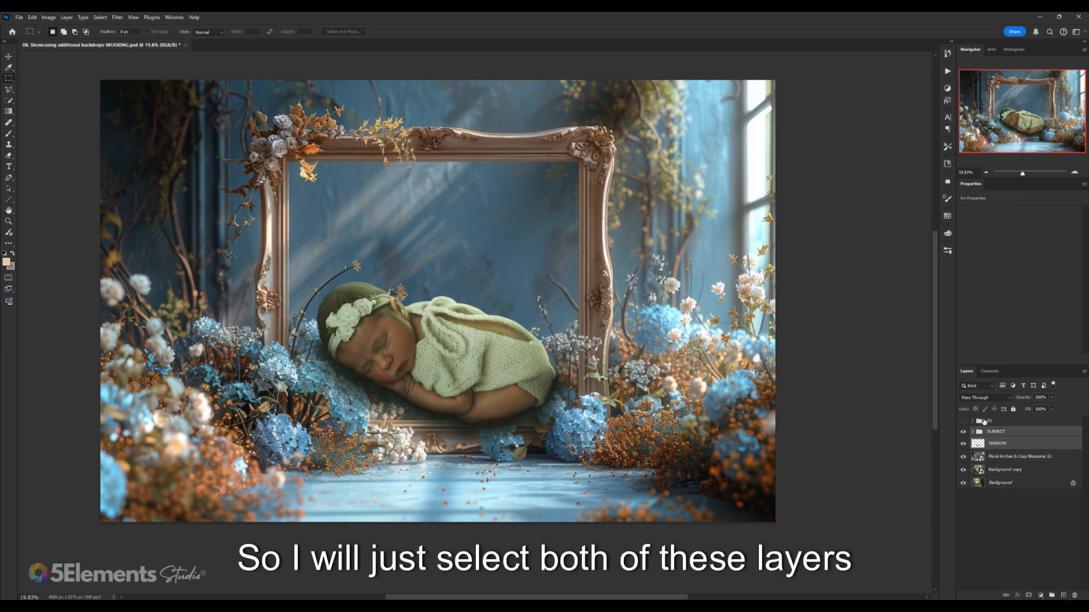
left_click(1052, 595)
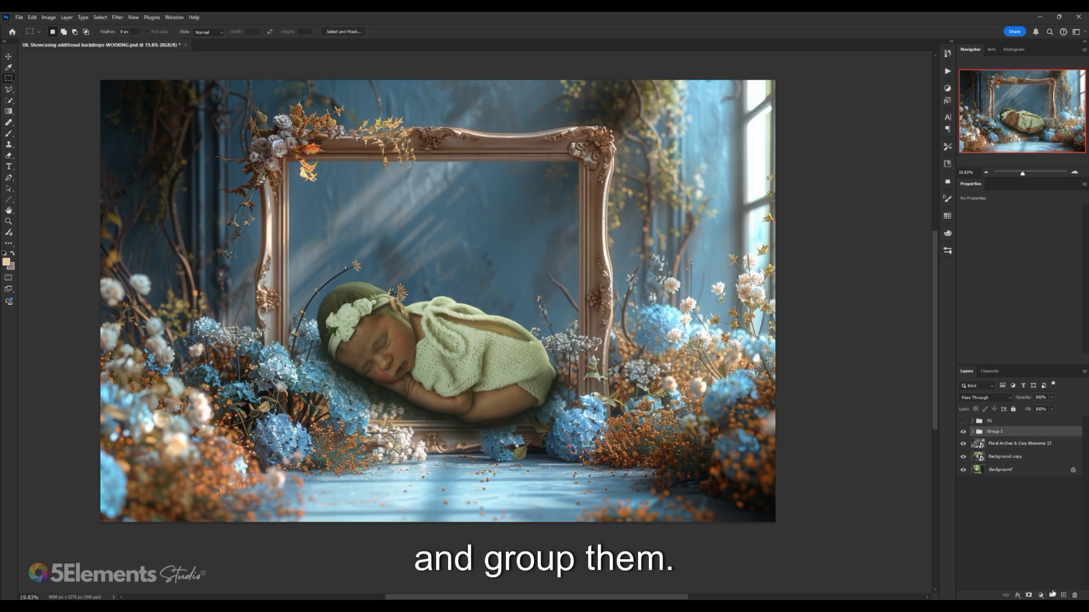
- Hide Group 1 and toggle the Floral Arches & Cozy Blossoms 13 layer to compare it with the original backdrop
scroll(481, 358, "down", 2)
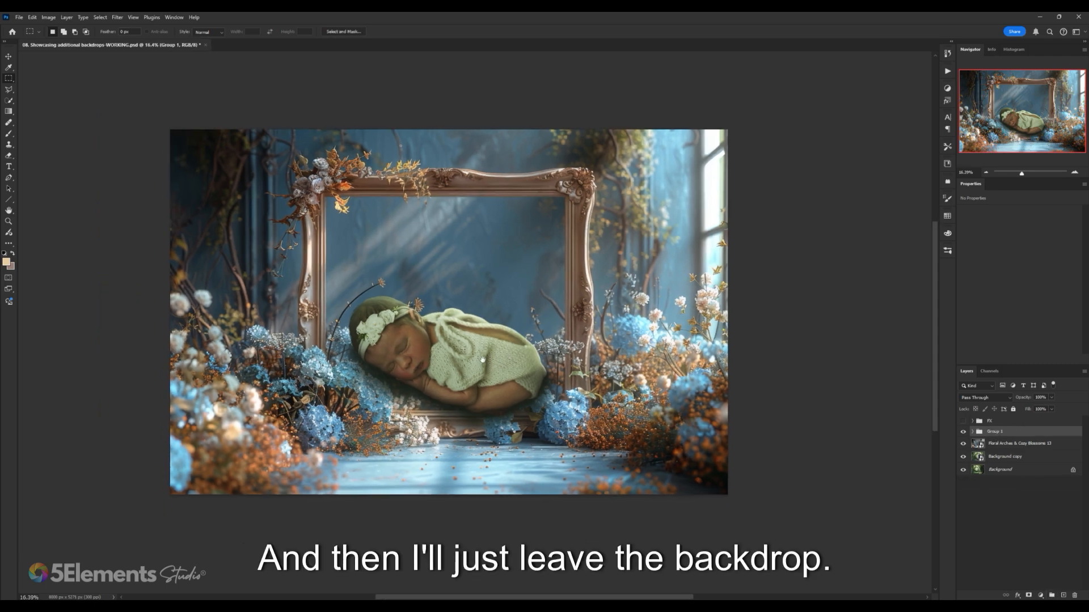
left_click(963, 444)
left_click(963, 432)
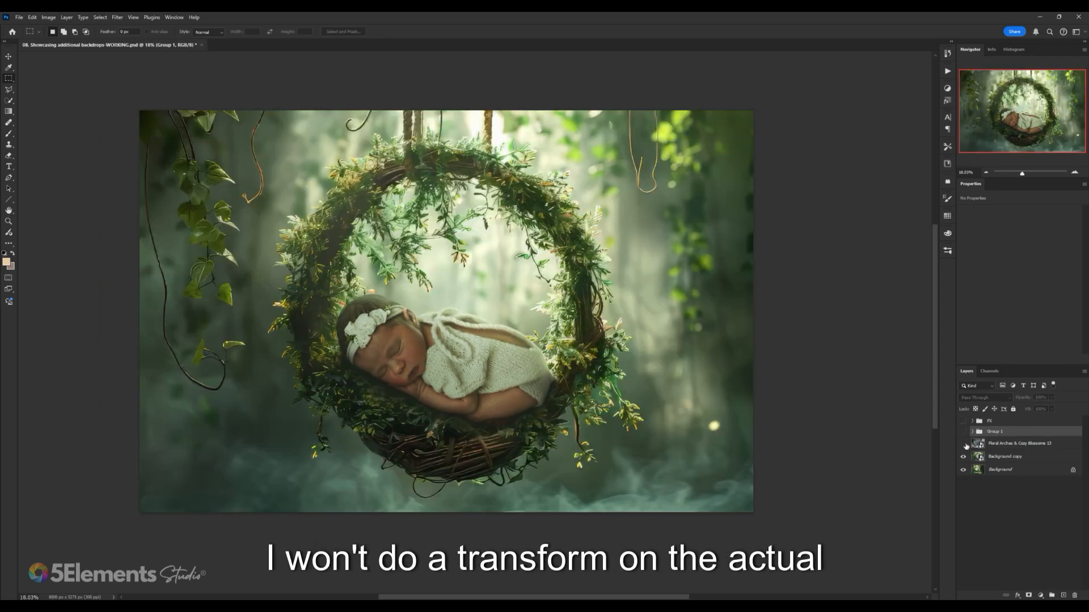
left_click(963, 444)
left_click(963, 444)
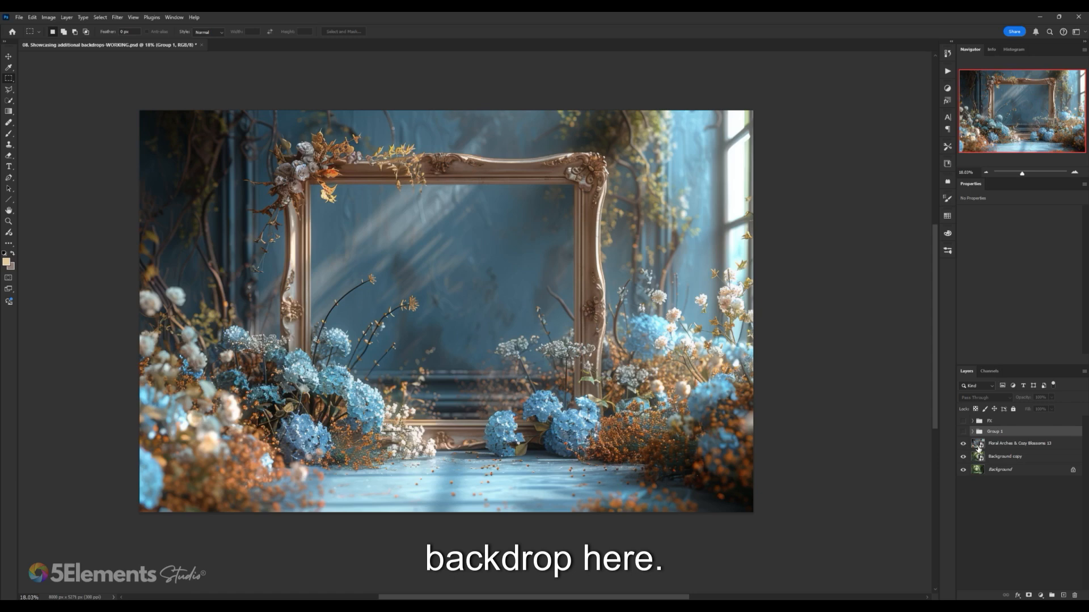
- Check the floral backdrop's size with Free Transform without scaling it, and show Group 1 again
left_click(980, 447)
key("ctrl+t")
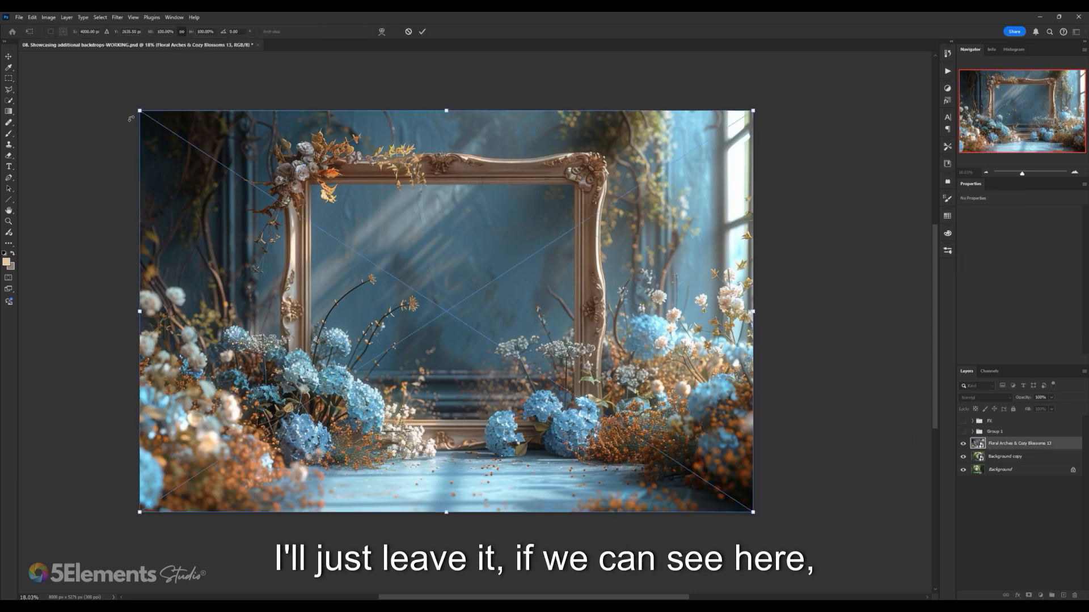
key("Return")
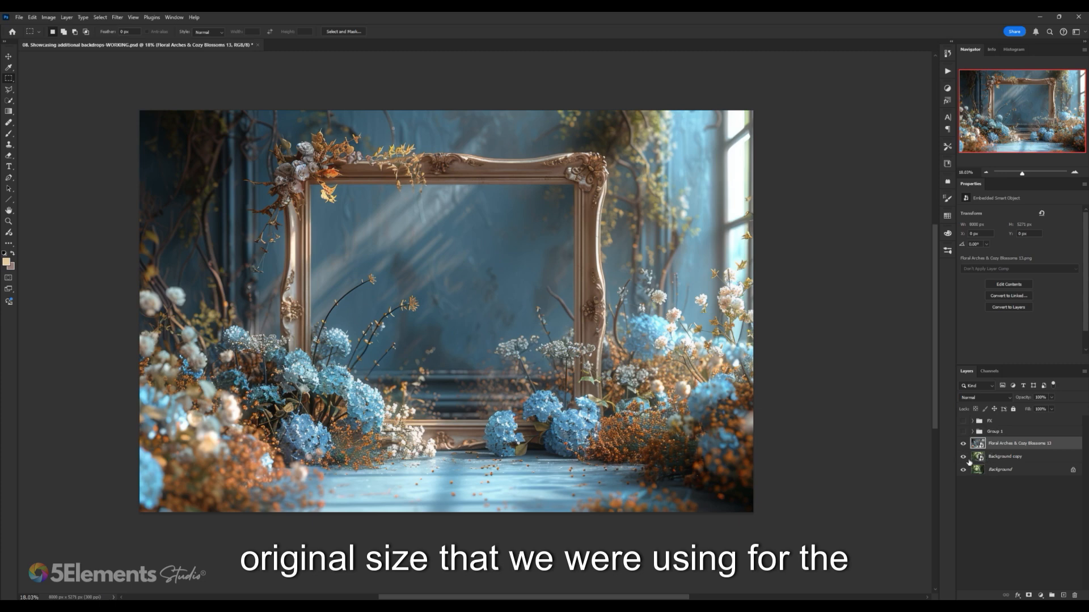
left_click(985, 434)
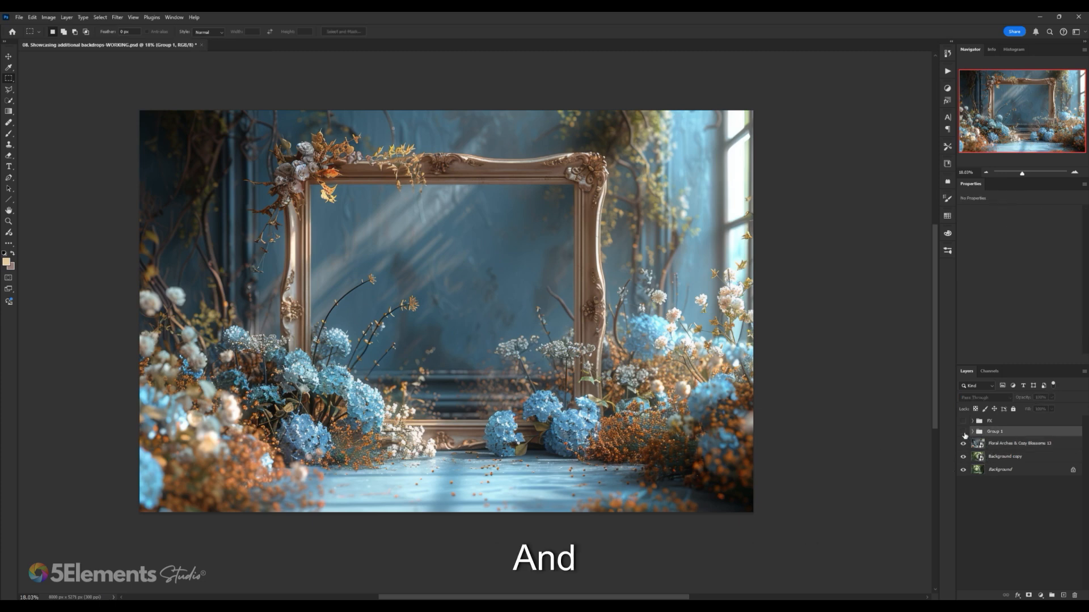
left_click(963, 433)
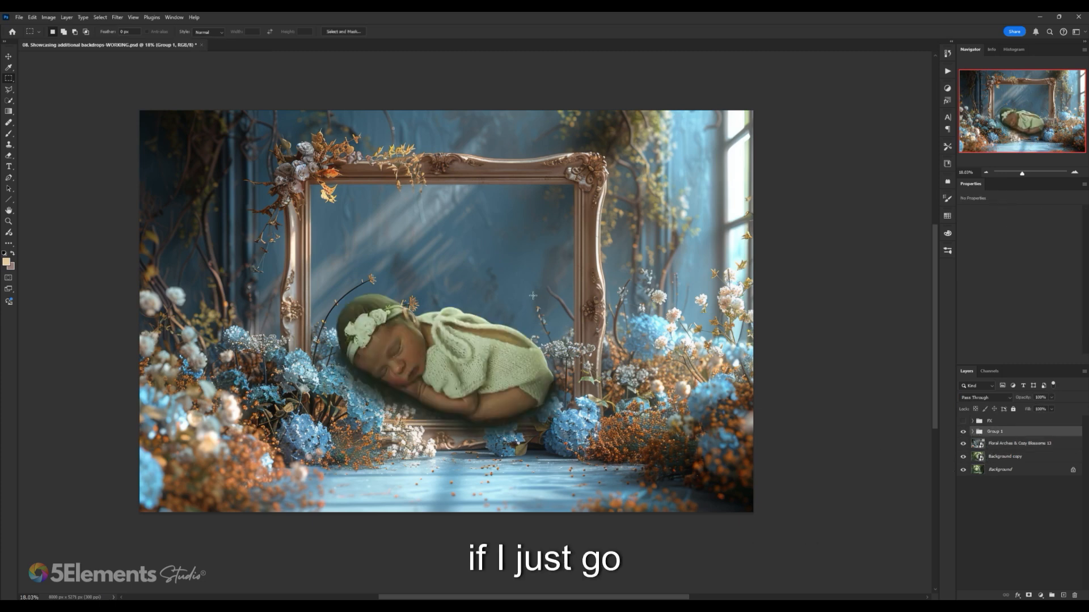
- Free-transform Group 1, rotating the newborn about 25° counterclockwise and placing it on the floor in front of the frame
left_click(32, 17)
left_click(76, 220)
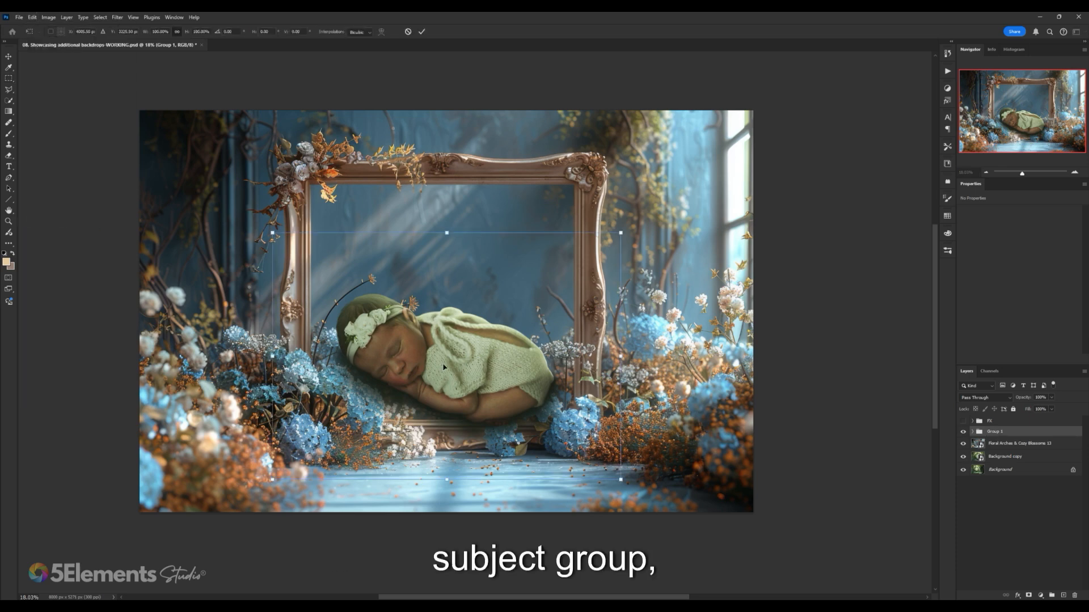
left_click_drag(444, 366, 566, 433)
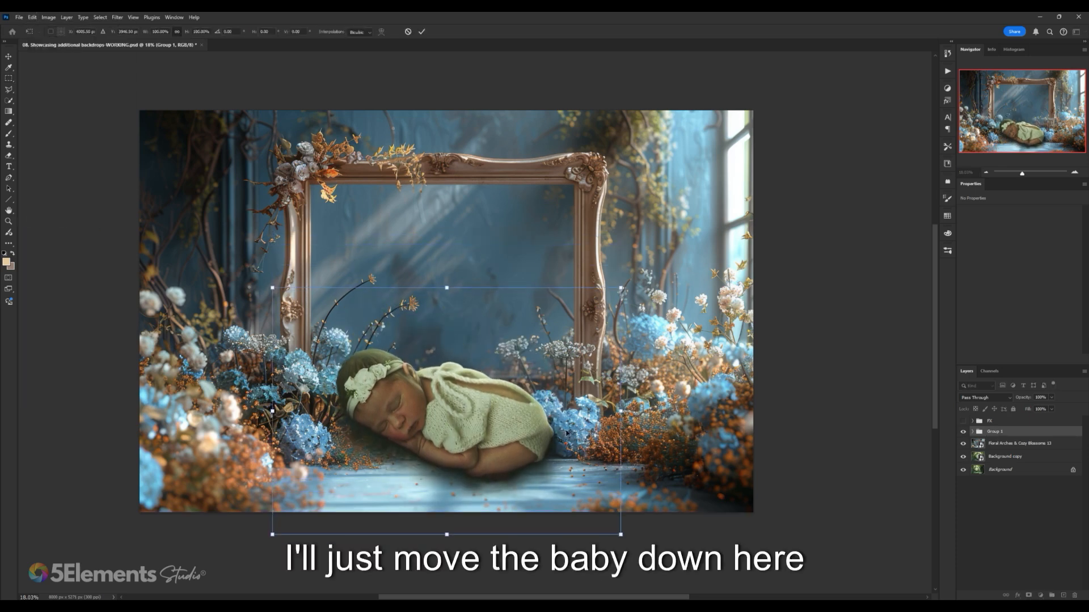
left_click_drag(629, 442, 574, 399)
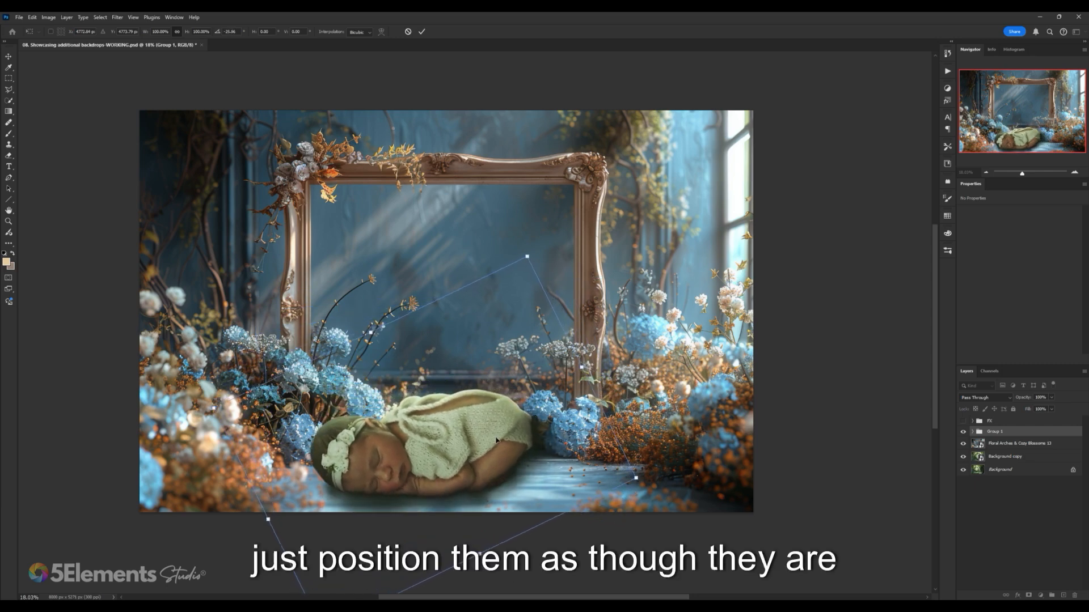
left_click_drag(497, 440, 480, 435)
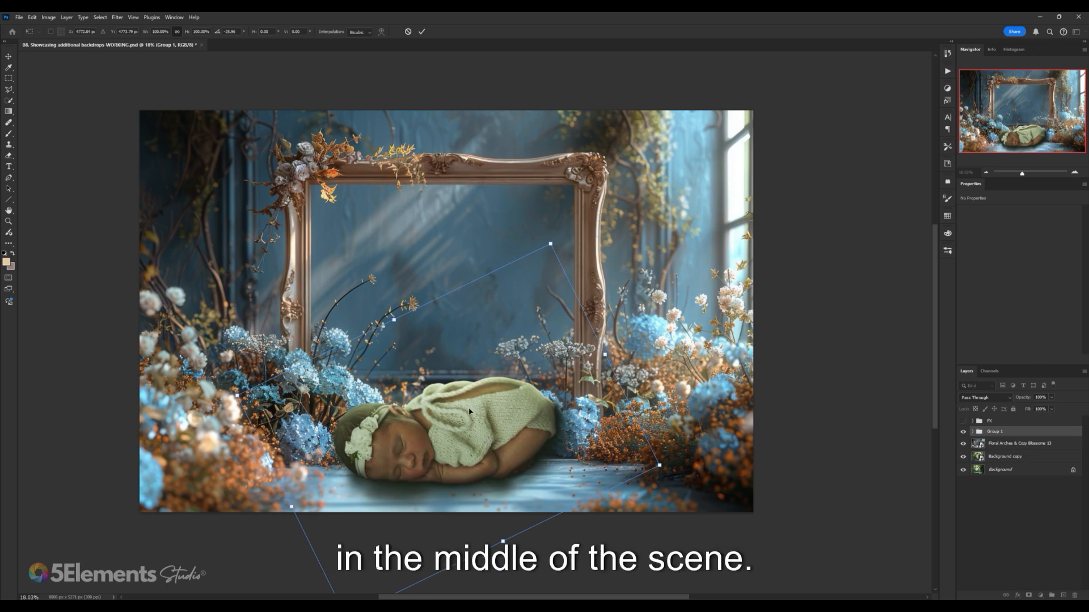
left_click_drag(469, 413, 469, 411)
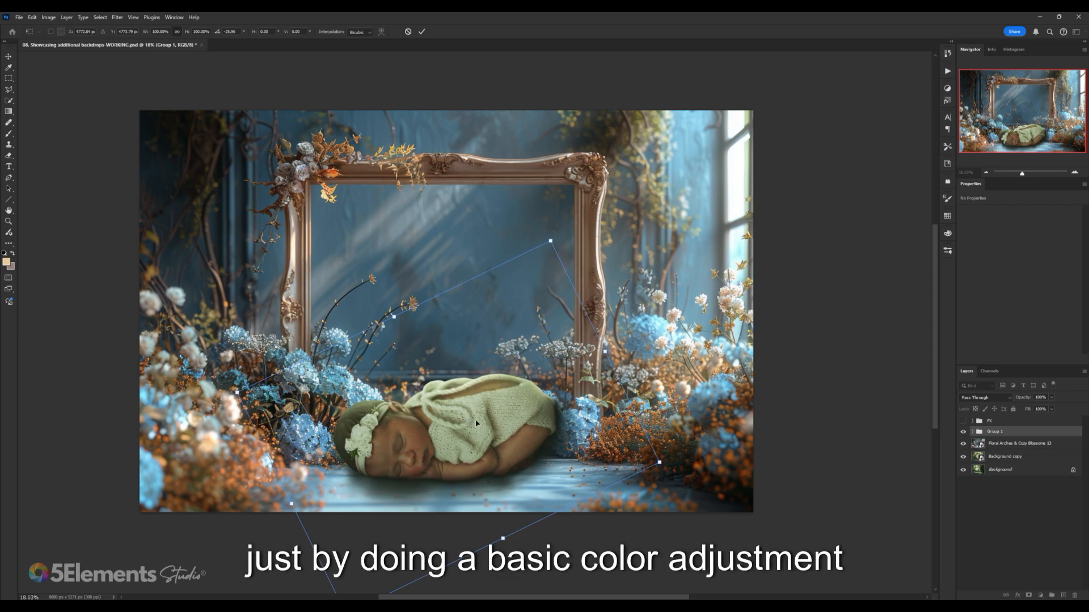
key("Return")
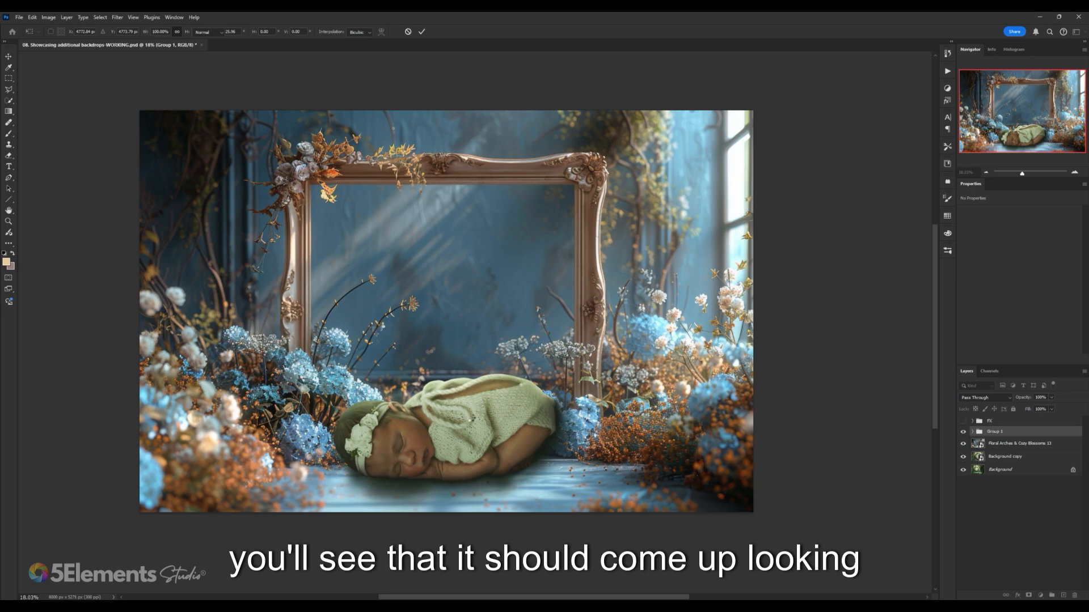
- Add a Curves adjustment layer above Group 1 and clip it to the group
scroll(471, 420, "down", 3)
scroll(471, 420, "up", 4)
left_click_drag(471, 420, 480, 414)
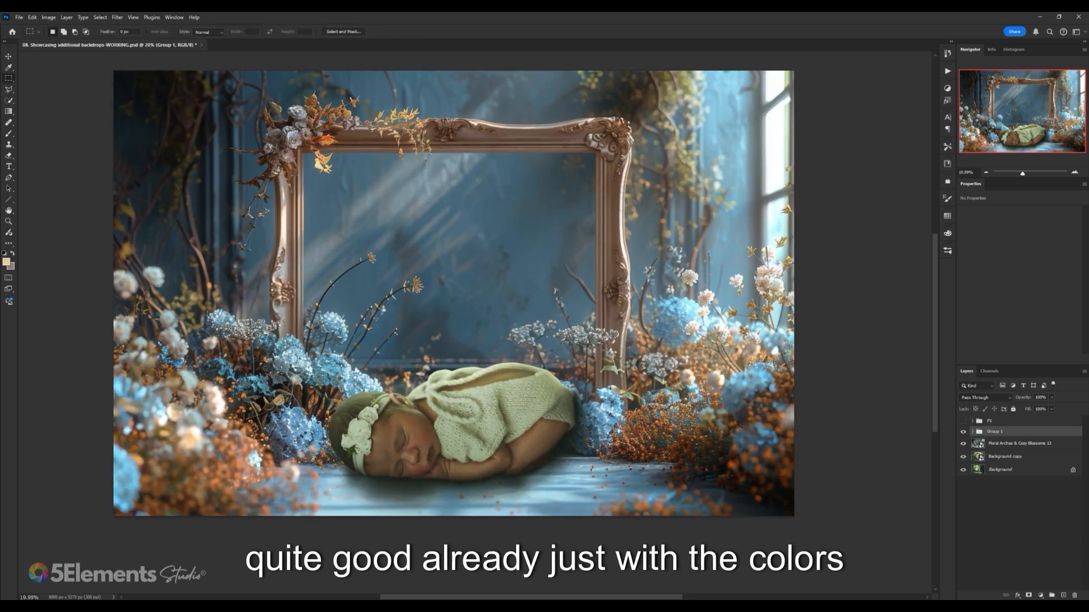
scroll(465, 396, "down", 2)
scroll(499, 340, "up", 1)
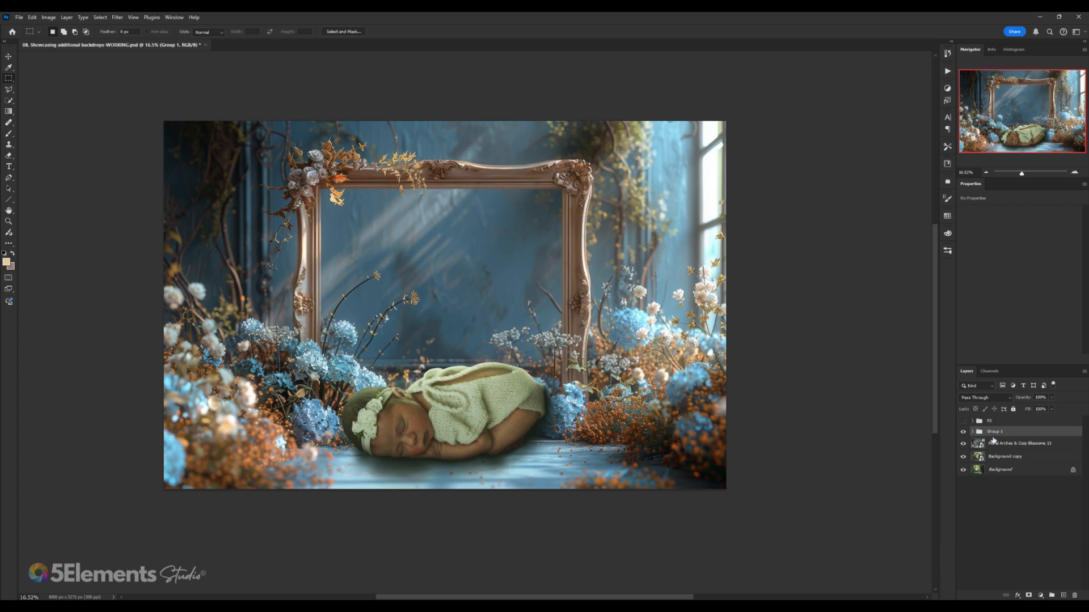
left_click(1041, 597)
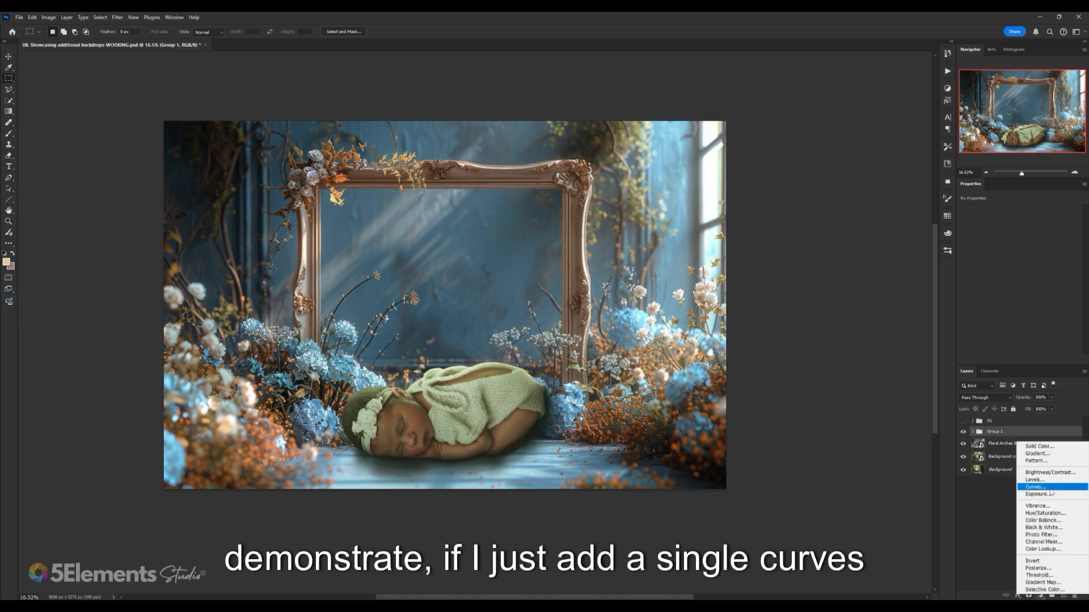
left_click(1050, 492)
left_click(984, 439, "alt")
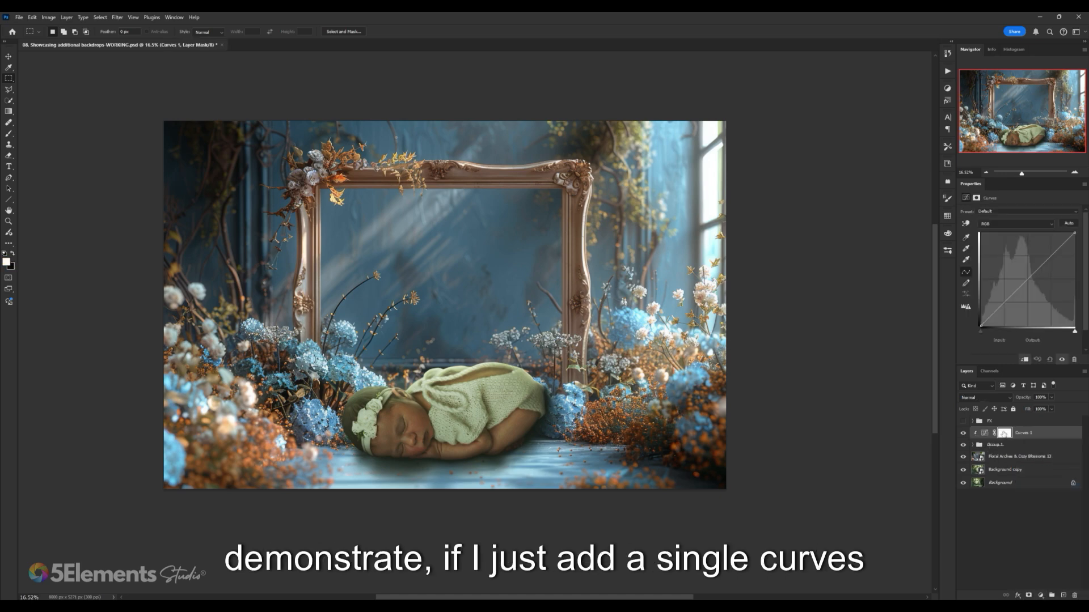
left_click(985, 434)
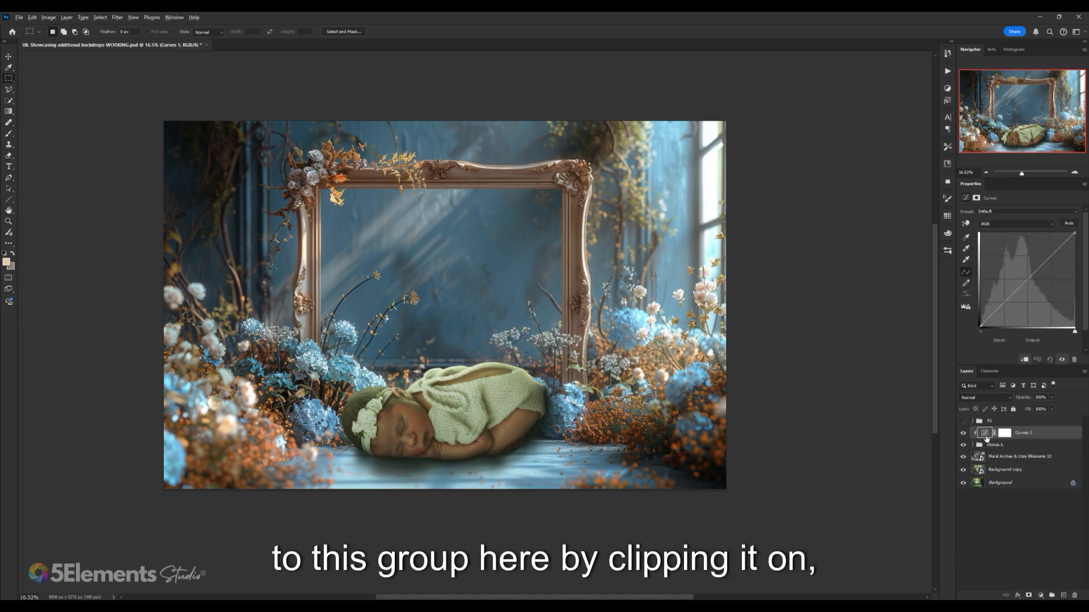
- Brighten the Blue channel by moving its white point inward, and slightly lower the Green channel's highlights in the clipped Curves layer
left_click(1026, 225)
left_click(1018, 254)
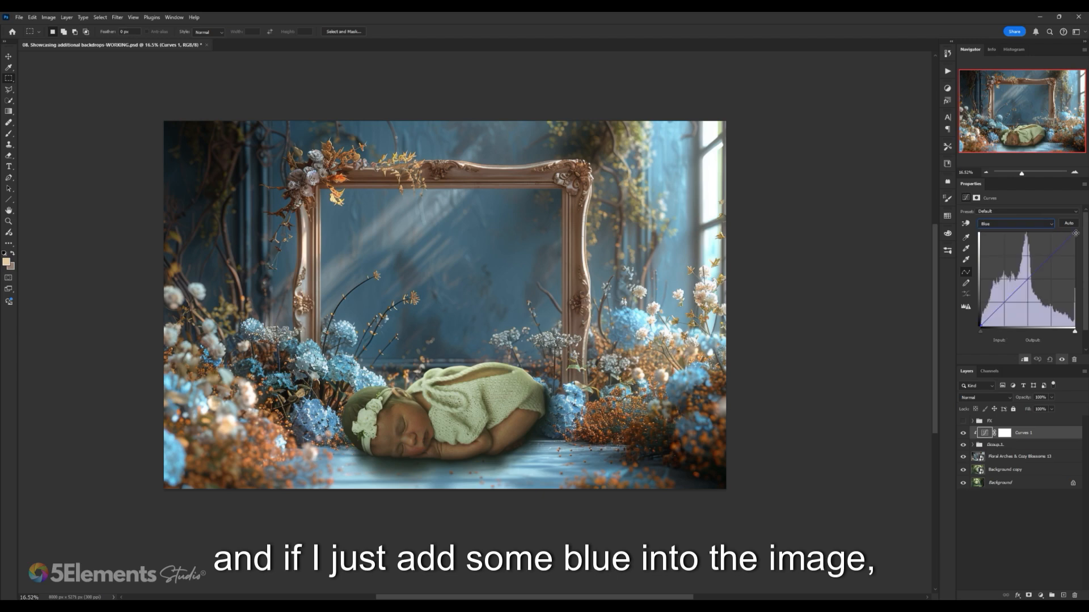
left_click_drag(1075, 233, 1053, 230)
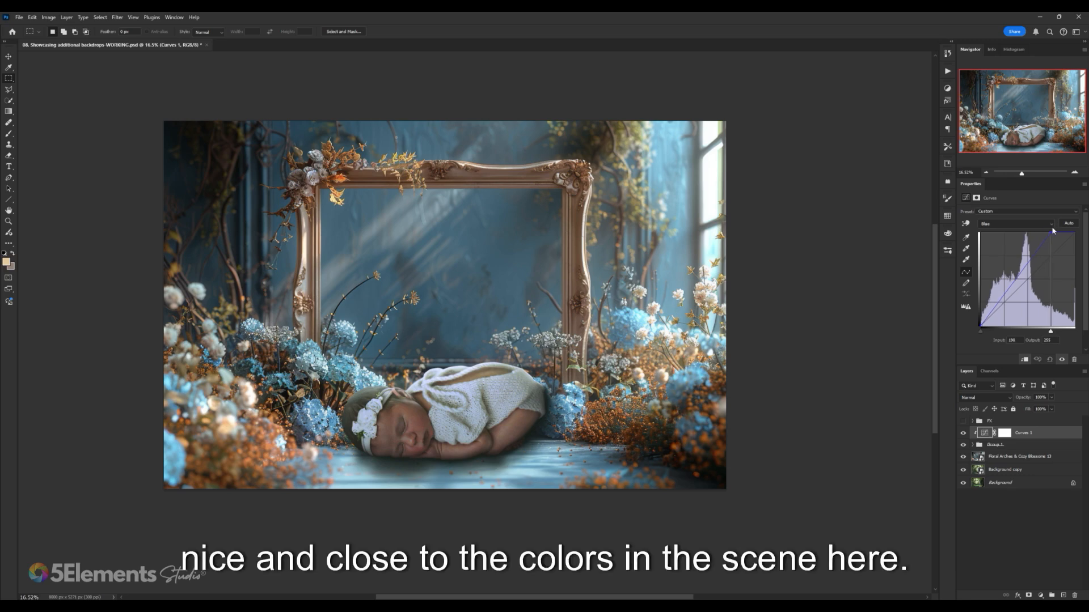
left_click(1010, 224)
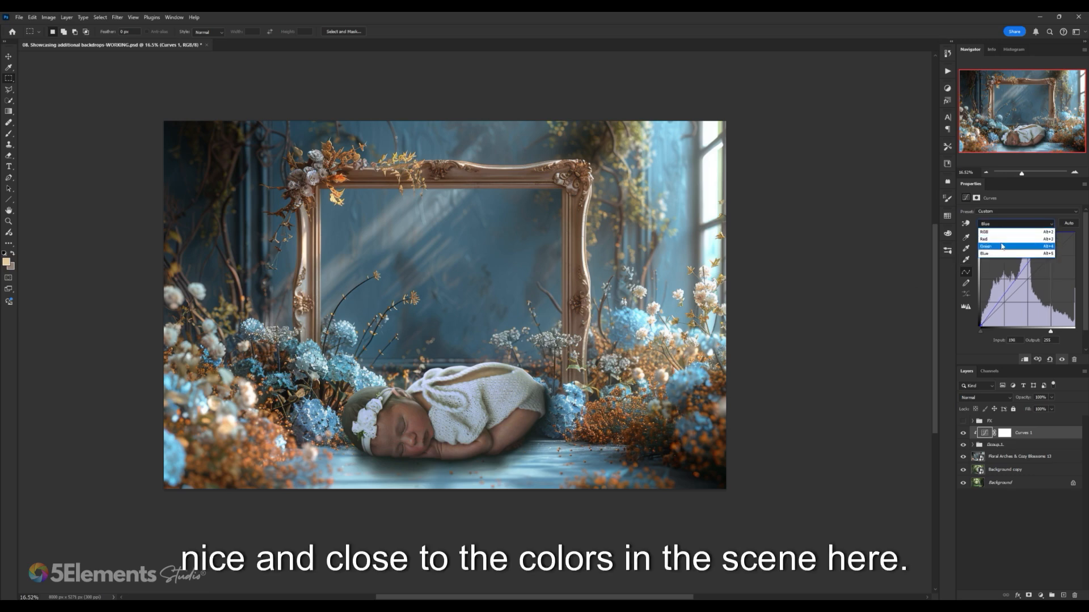
left_click(1012, 245)
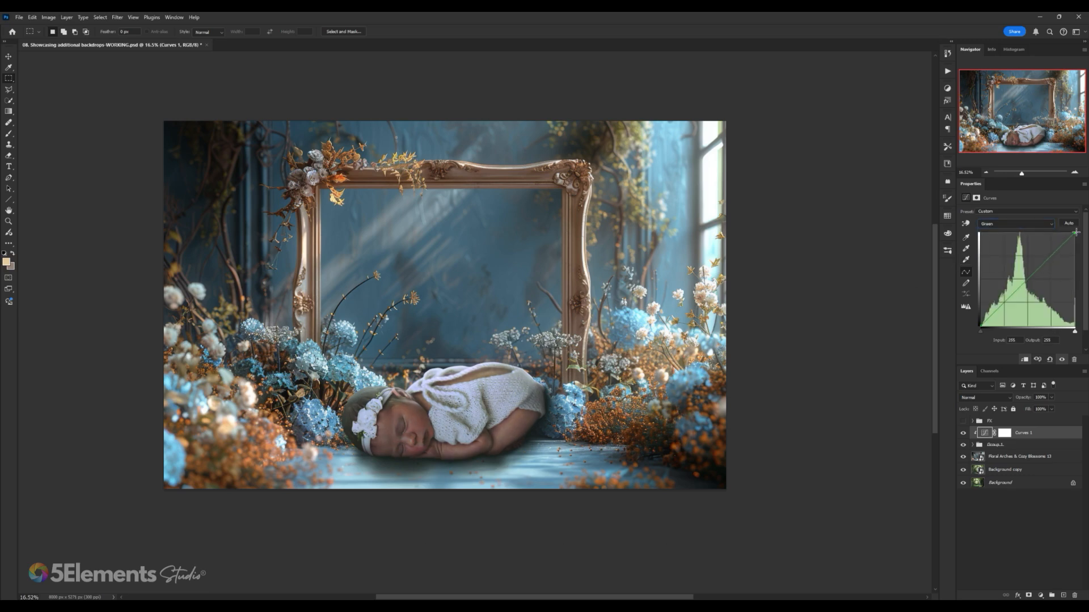
left_click_drag(1077, 235, 1079, 241)
- Slightly lower the Red channel's highlights, recheck the Green curve, and fine-tune the Blue channel's white point
left_click(1035, 224)
left_click(1037, 237)
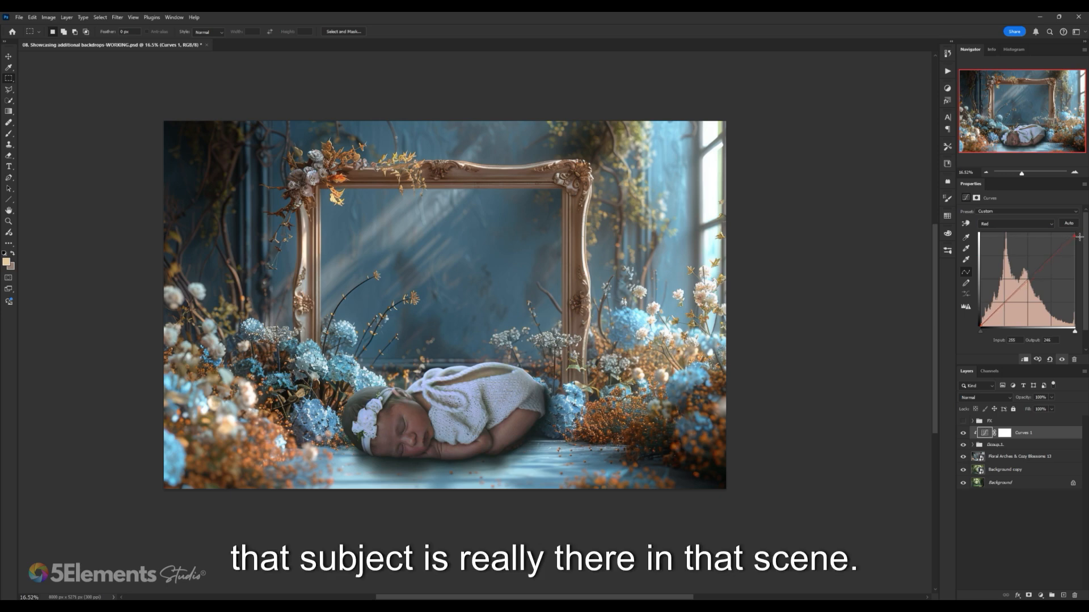
left_click(1040, 228)
left_click(1015, 249)
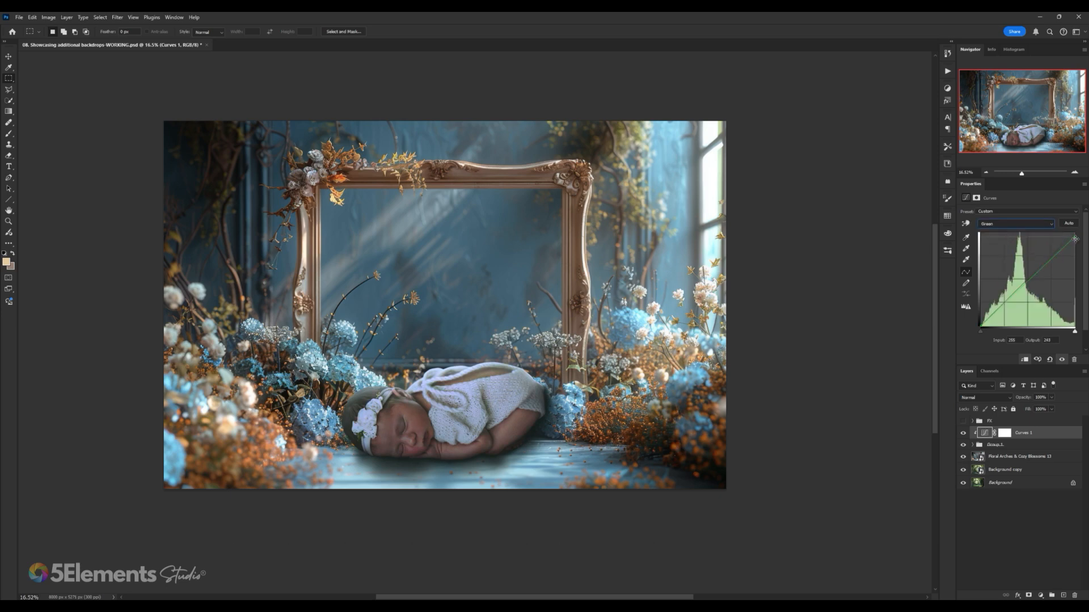
left_click(1015, 224)
left_click(1015, 256)
left_click_drag(1046, 233, 1052, 232)
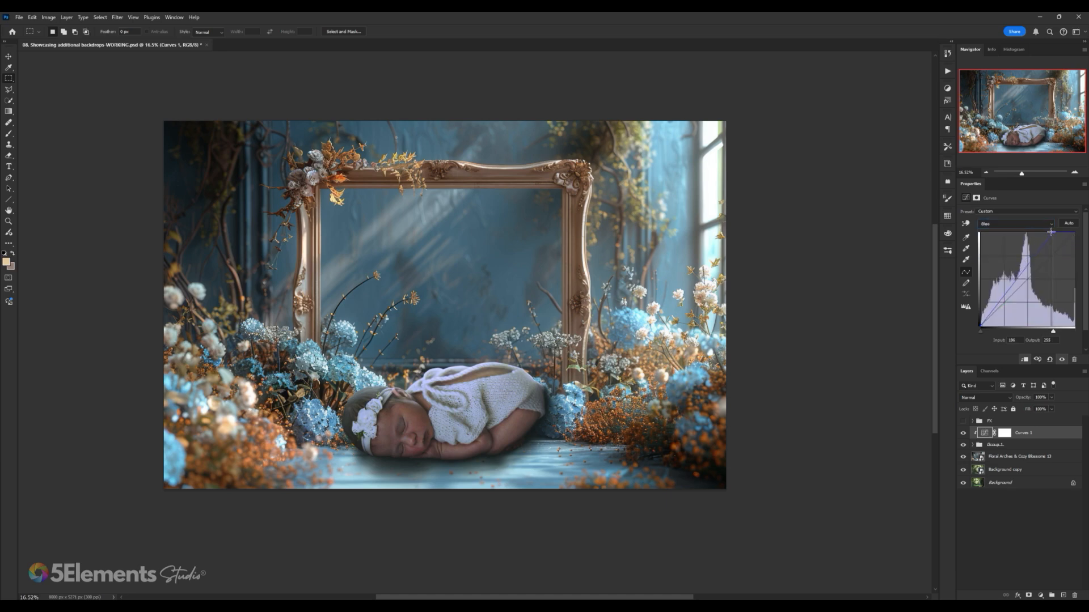
- Expand Group 1 and toggle the SHADOW layer off and on to examine its effect beneath the newborn
scroll(667, 282, "down", 1)
scroll(638, 312, "down", 3)
scroll(595, 289, "up", 4)
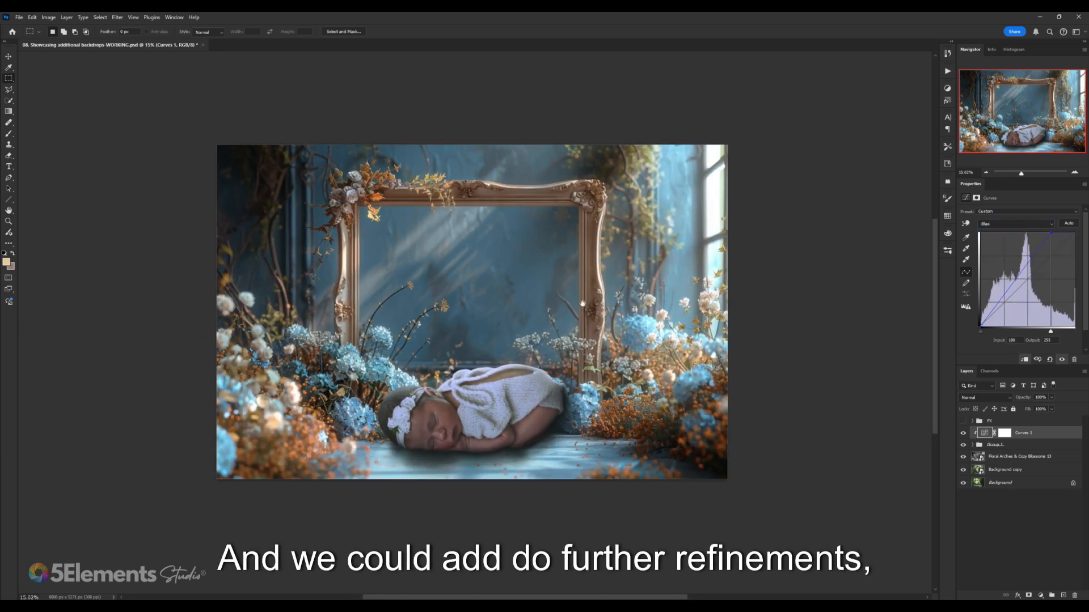
left_click(972, 445)
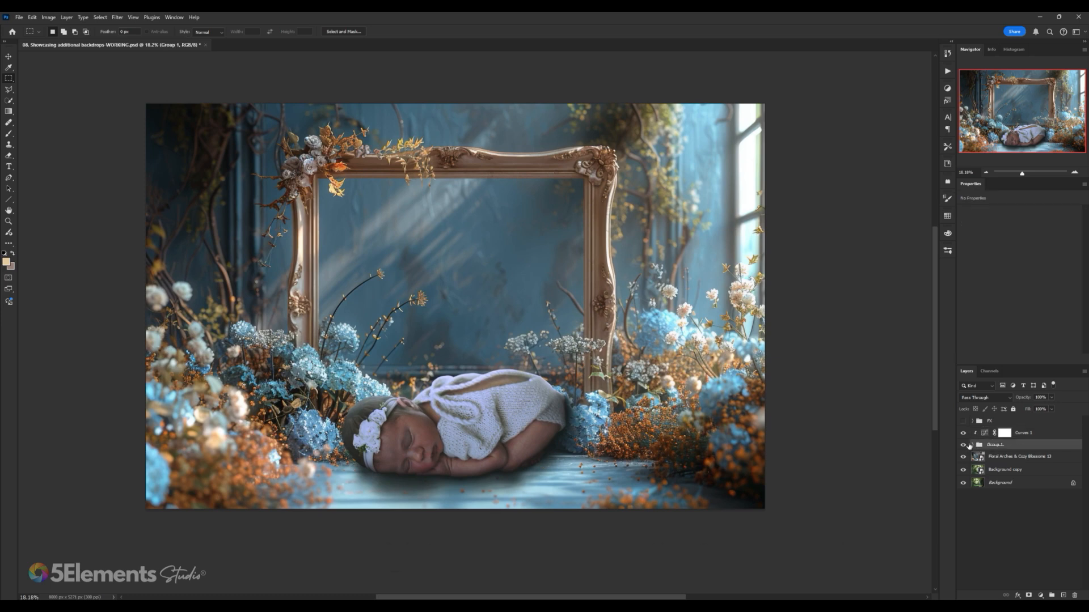
left_click(971, 468)
left_click(962, 468)
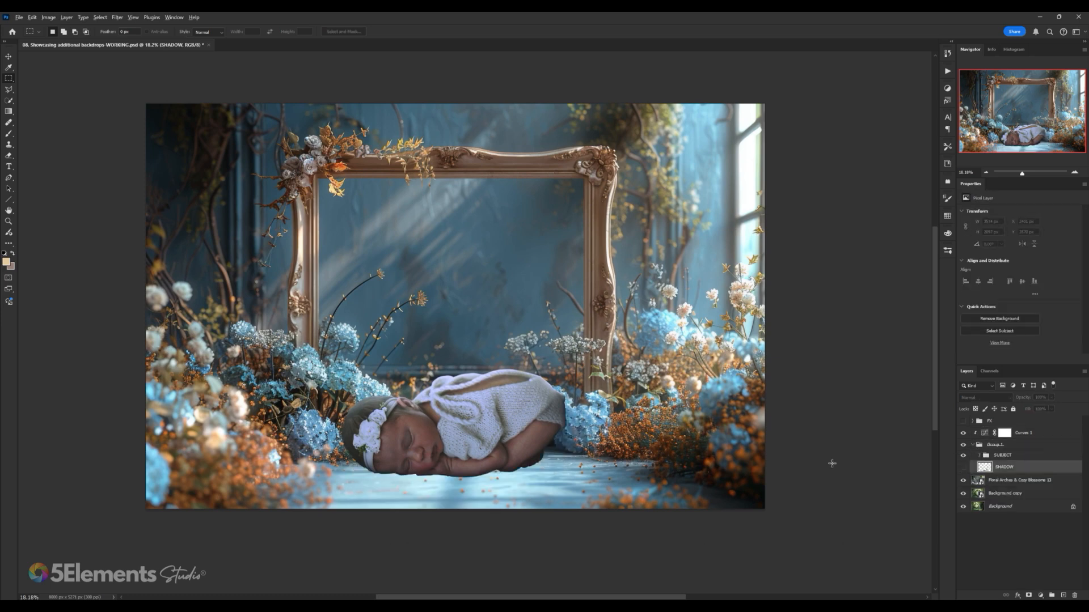
scroll(567, 317, "down", 2)
scroll(745, 448, "up", 3)
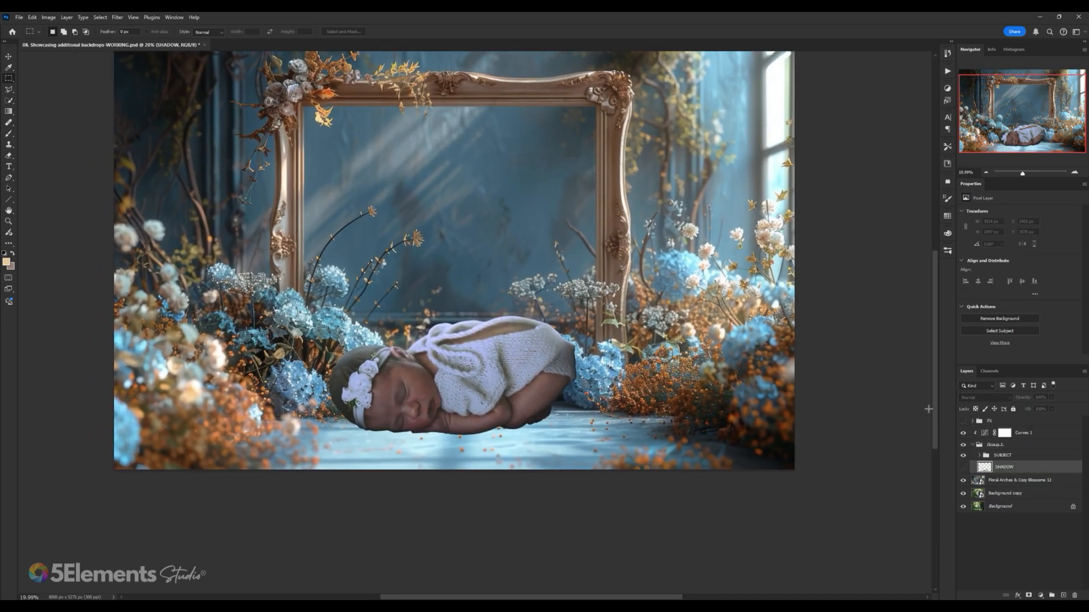
left_click(963, 467)
- Try a slightly lower opacity on the SHADOW layer and look through its blend modes, keeping Normal at 100% opacity
scroll(710, 414, "down", 2)
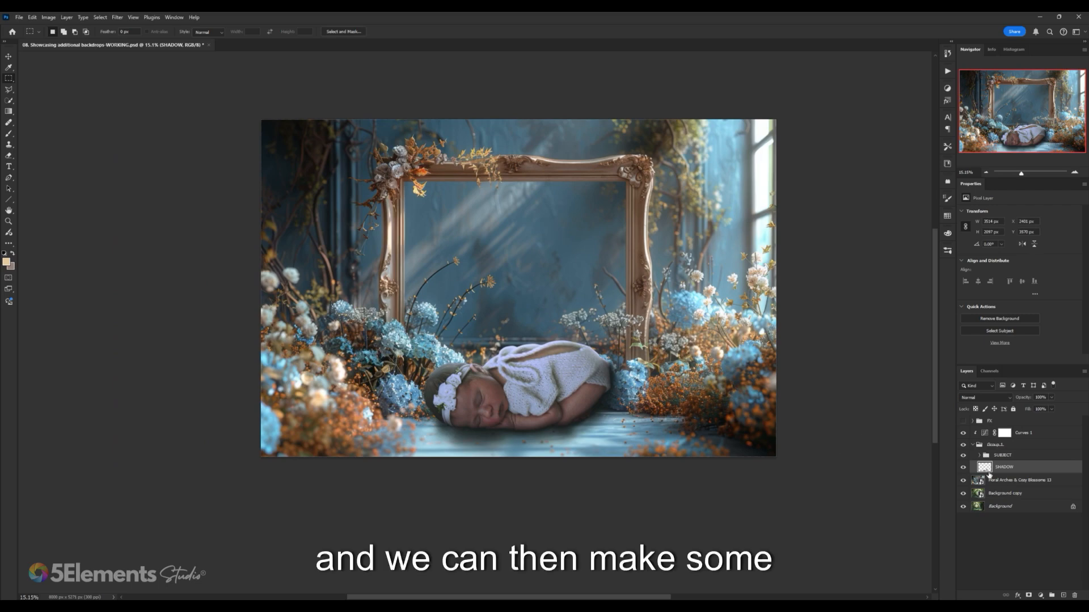
left_click(1046, 397)
left_click_drag(1054, 407, 1049, 406)
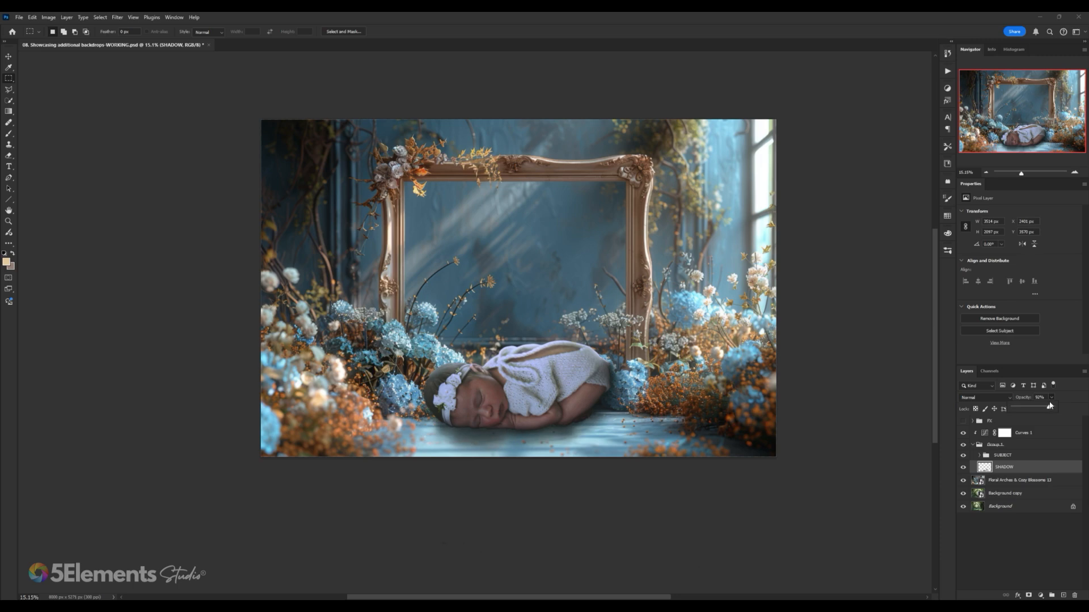
left_click(987, 469)
left_click(1001, 398)
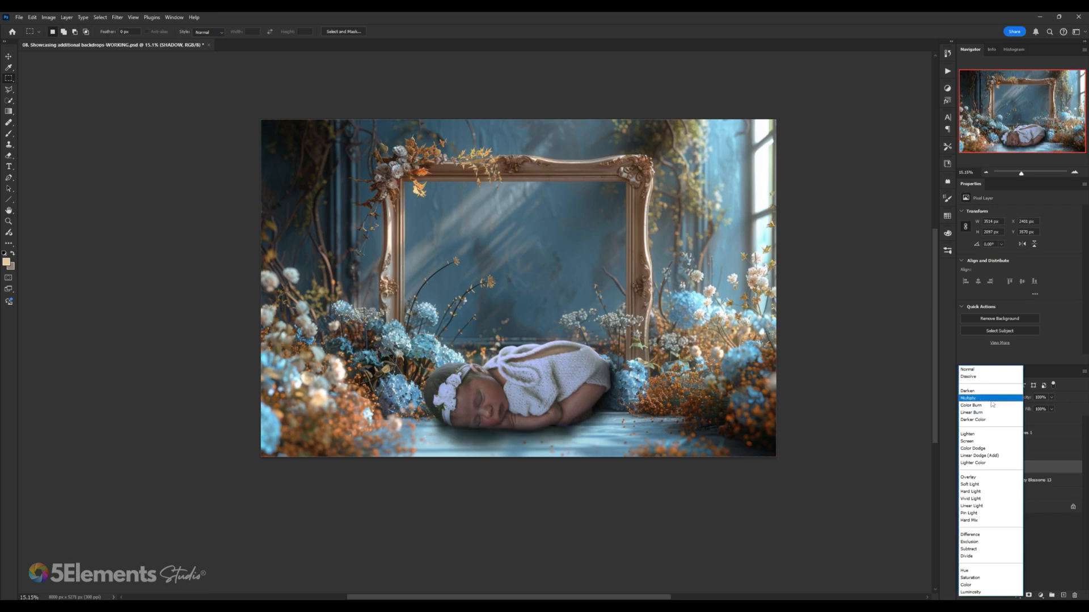
left_click(972, 370)
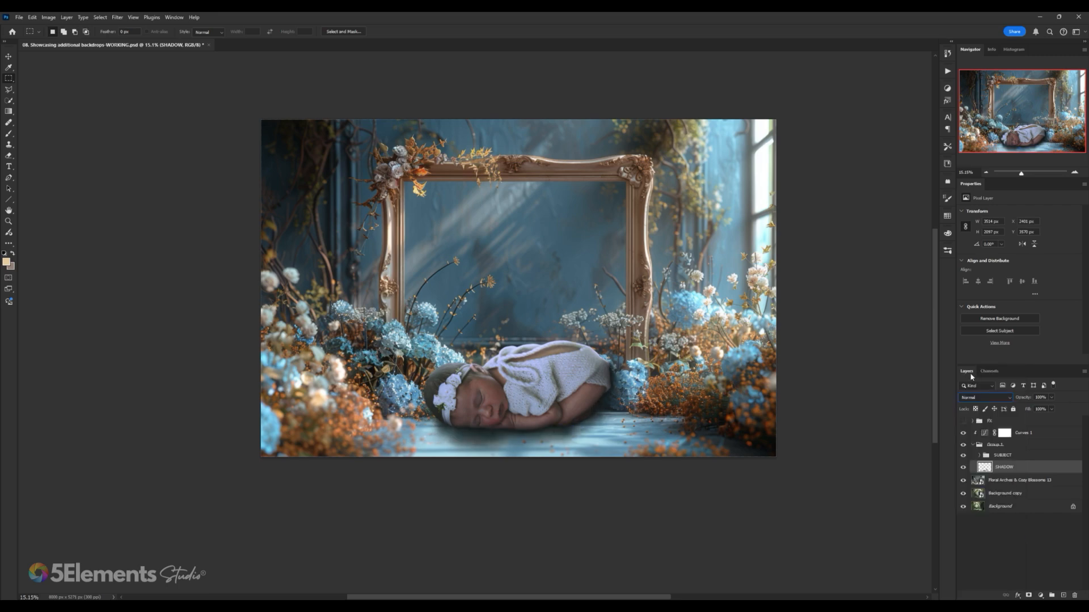
- Hide the SHADOW layer inside Group 1 to view the newborn without its shadow
left_click_drag(654, 349, 596, 358)
scroll(647, 355, "down", 2)
scroll(596, 358, "up", 1)
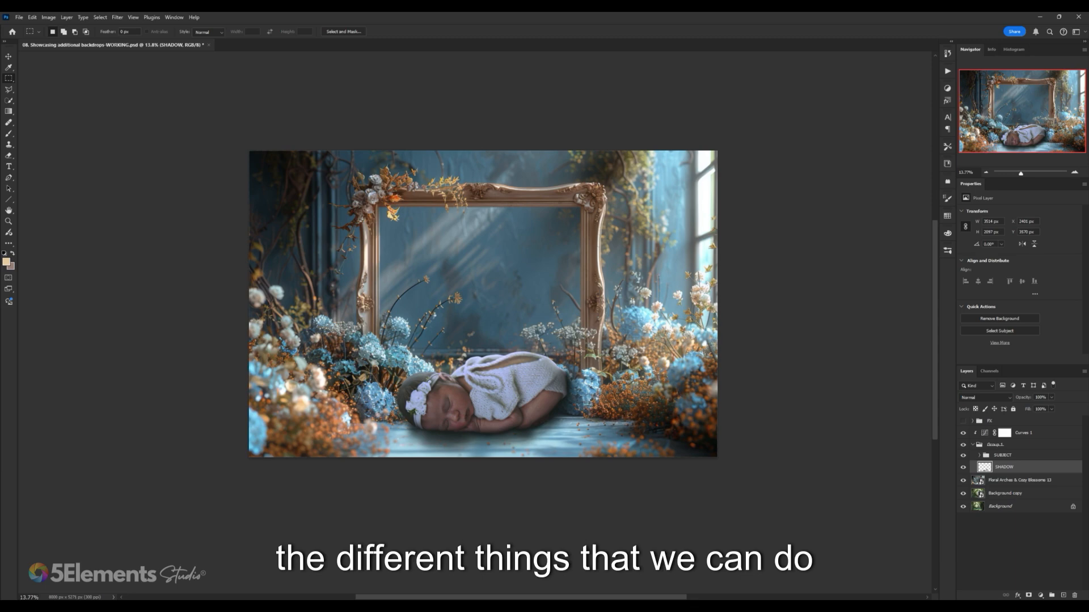
left_click(963, 470)
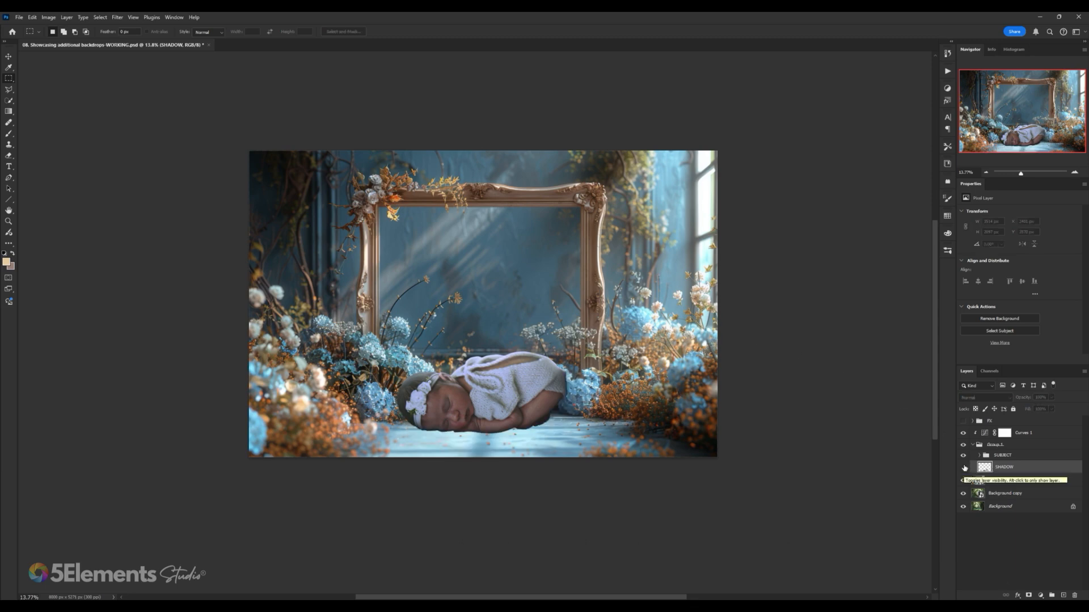
- Toggle the Floral Arches & Cozy Blossoms 13 and Background copy layers off and on to compare the newborn against each backdrop
scroll(467, 355, "up", 2)
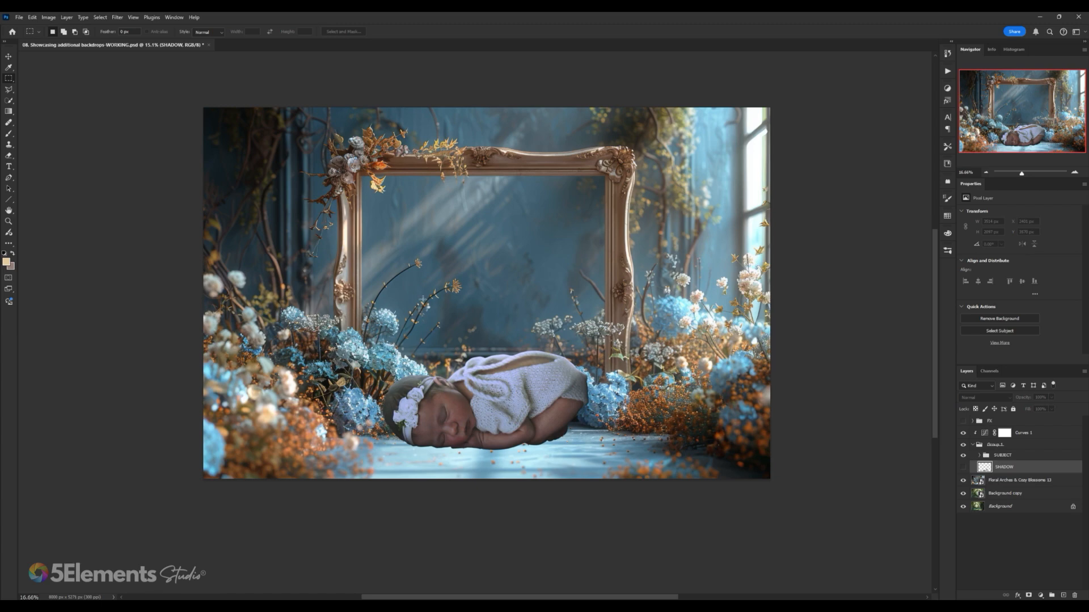
scroll(505, 255, "down", 2)
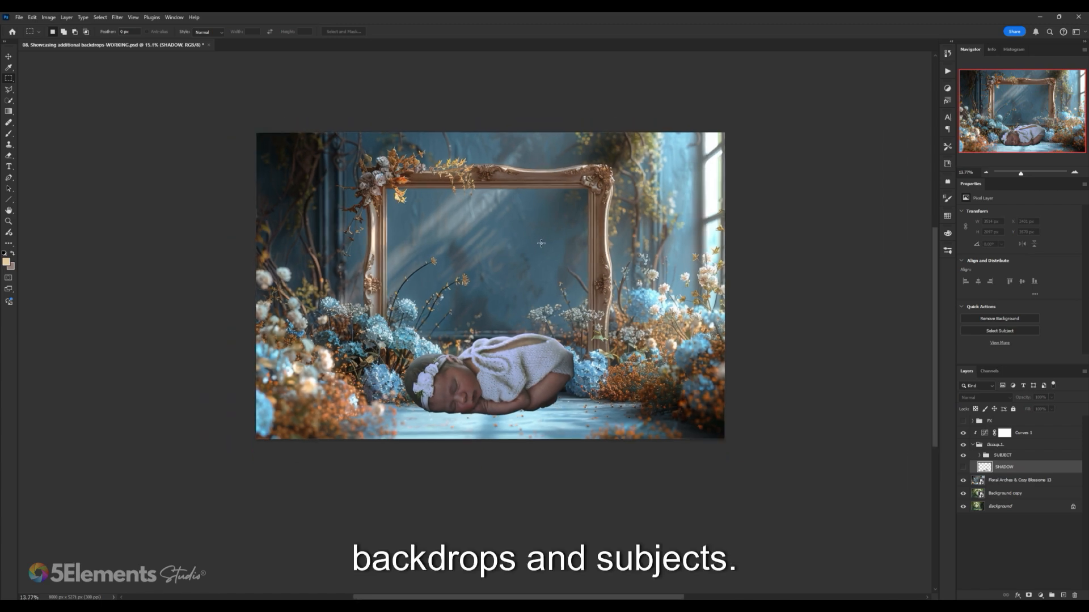
scroll(562, 302, "up", 1)
scroll(561, 302, "up", 1)
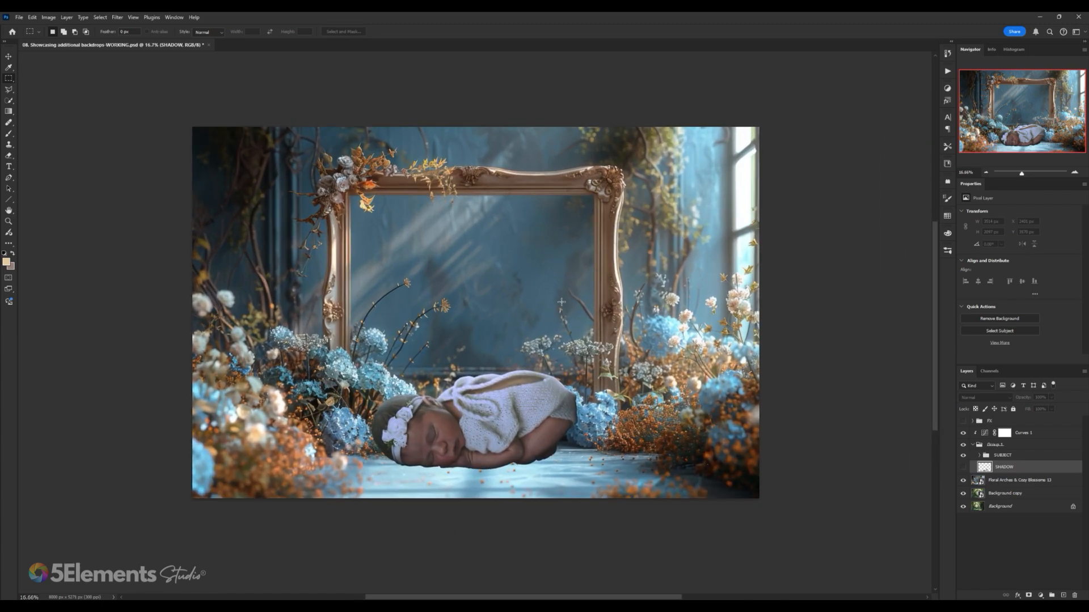
left_click(981, 481)
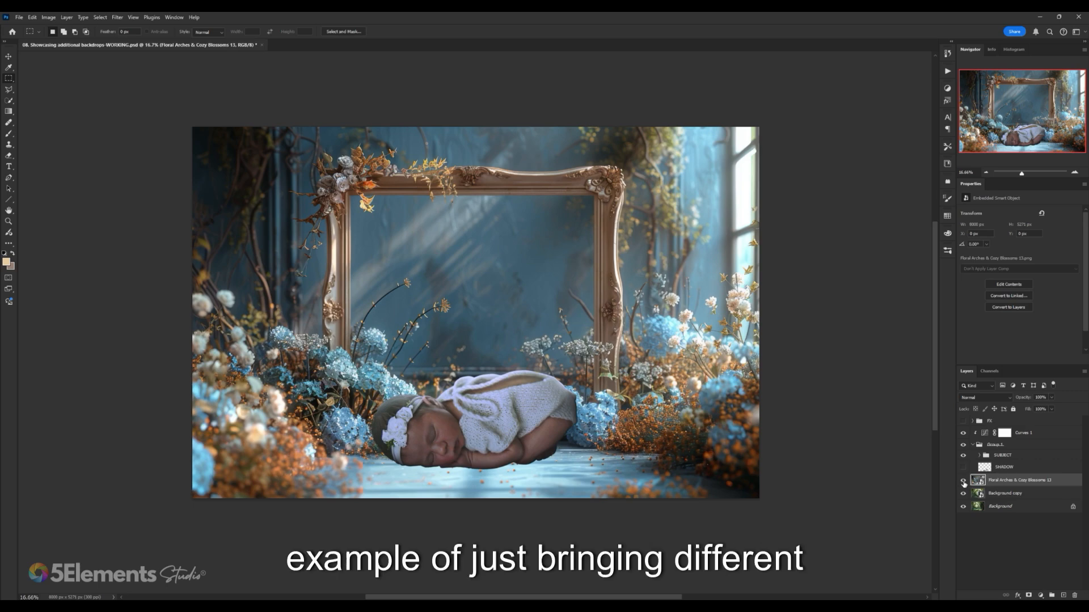
left_click(964, 482)
left_click(963, 494)
left_click(964, 494)
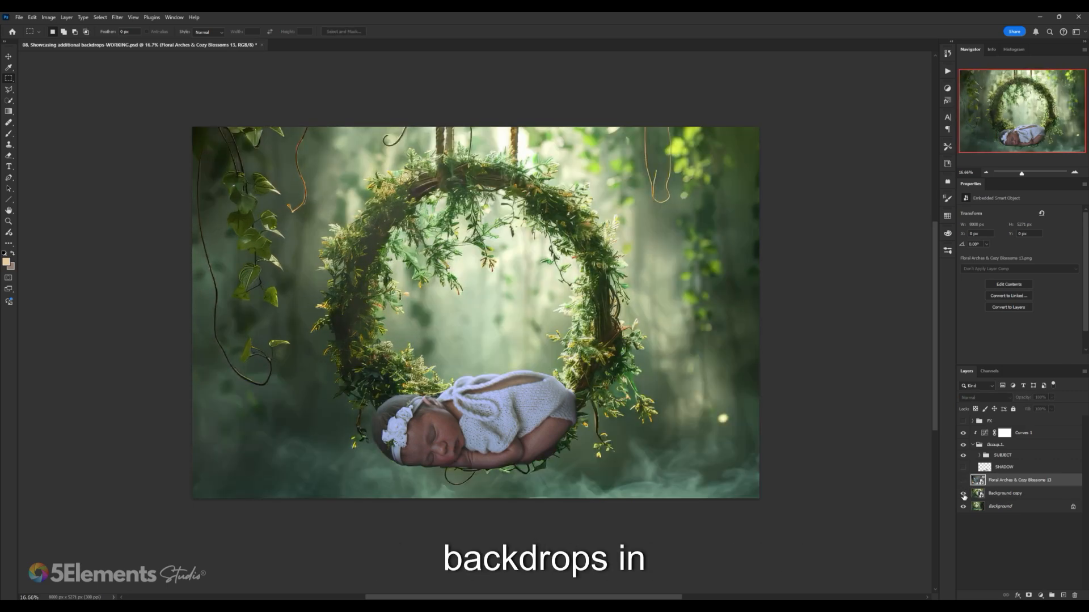
left_click(963, 494)
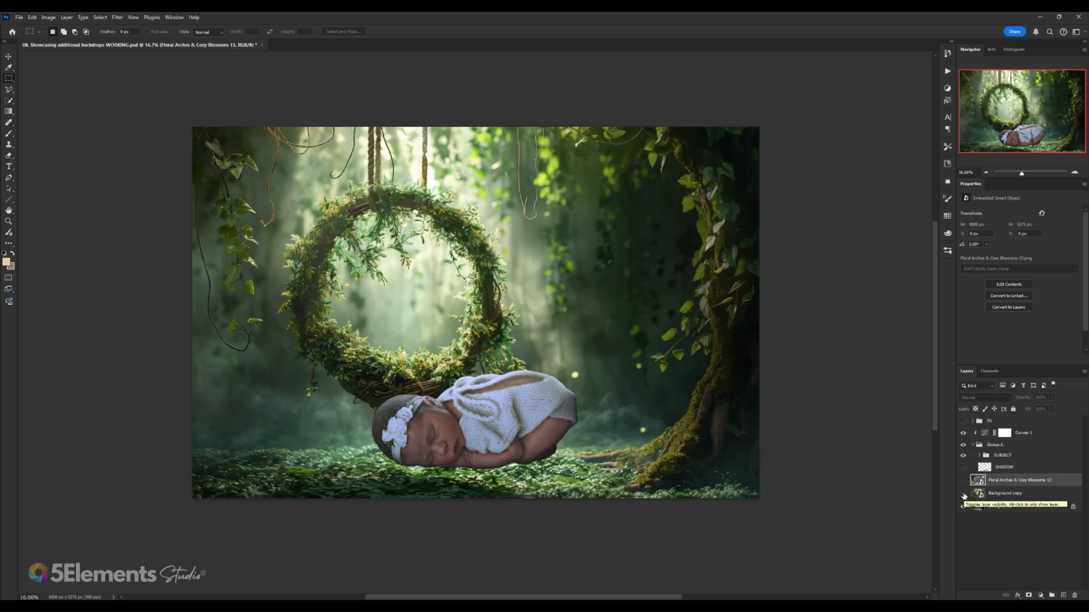
left_click(964, 494)
left_click(962, 481)
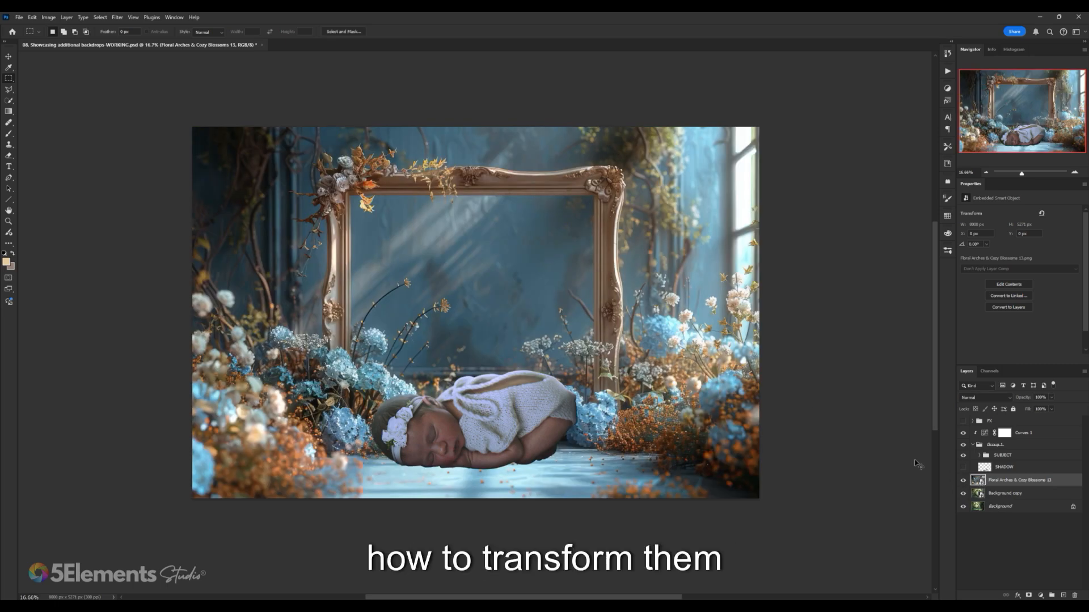
- Try scaling the Floral Arches & Cozy Blossoms 13 backdrop to about 120% and moving it upward with Free Transform
key("ctrl+t")
key("Escape")
left_click(31, 16)
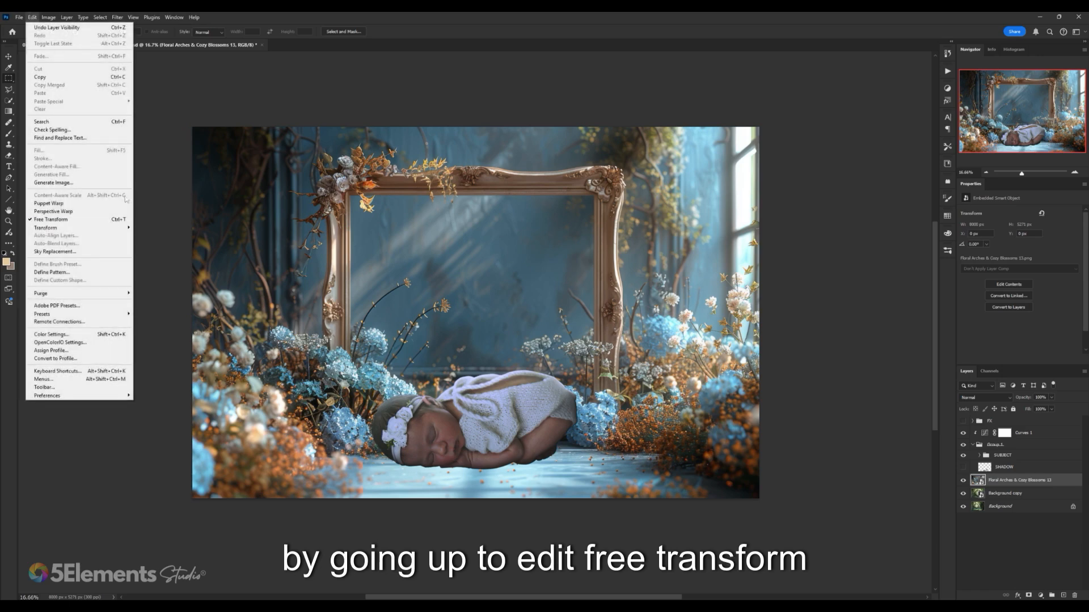
left_click(68, 253)
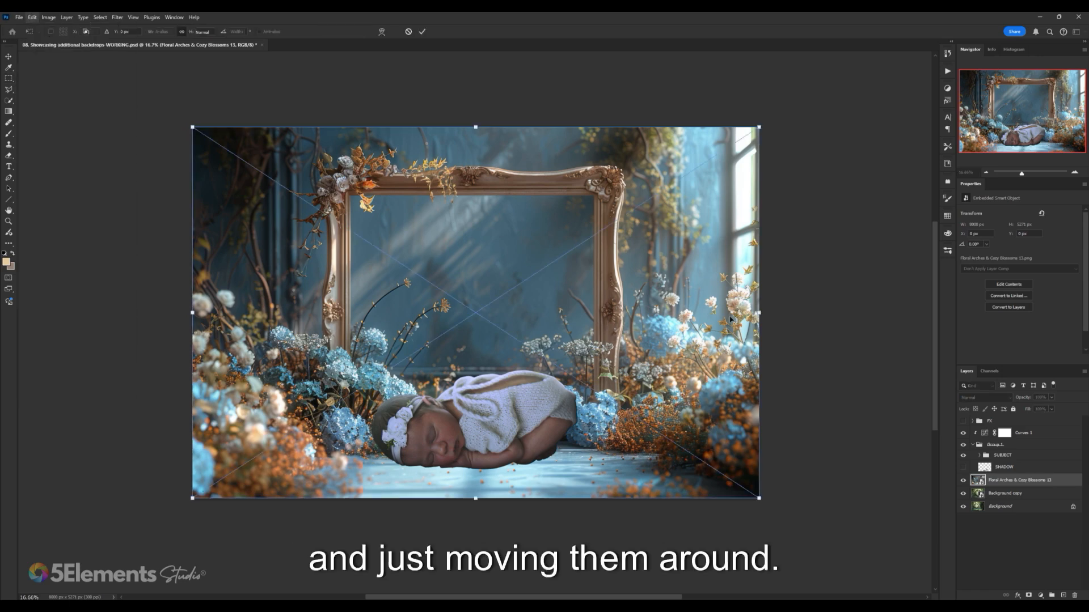
key("ctrl+t")
left_click_drag(713, 320, 712, 280)
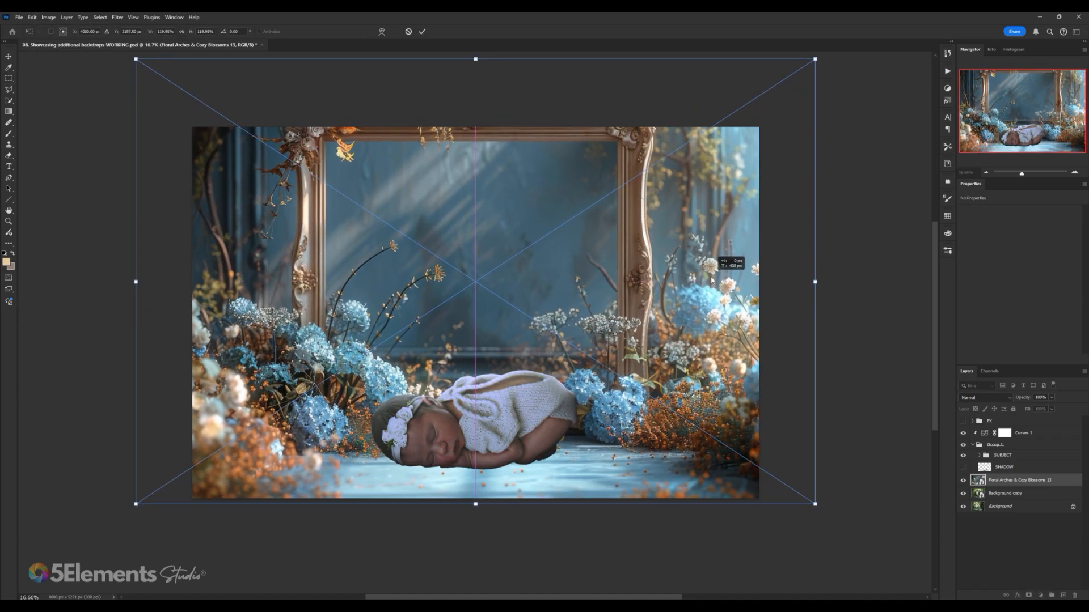
key("Escape")
key("ctrl+minus")
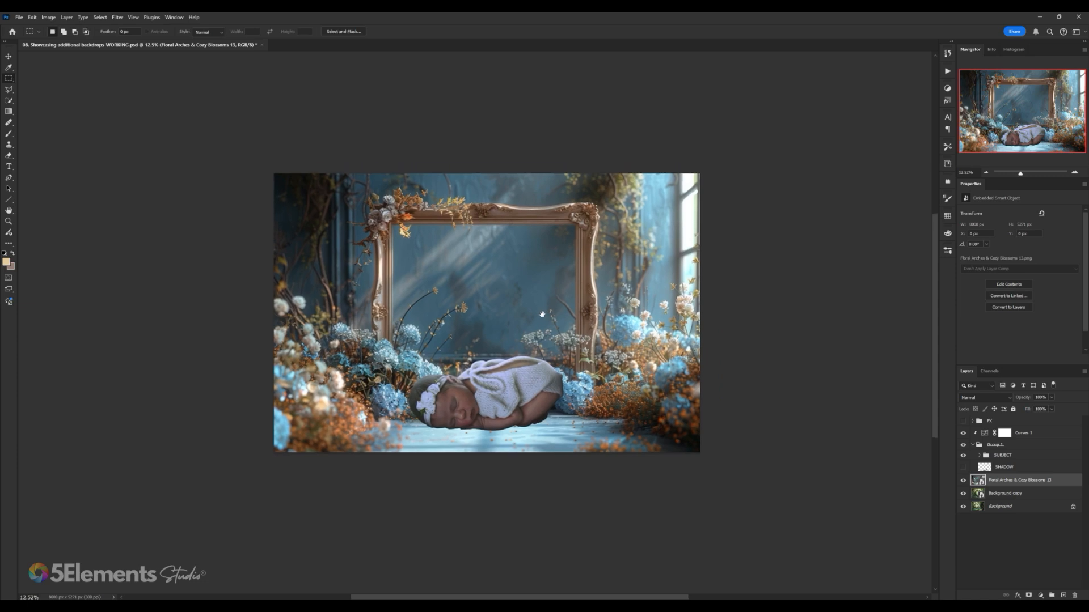
scroll(500, 311, "up", 2)
left_click_drag(500, 311, 517, 308)
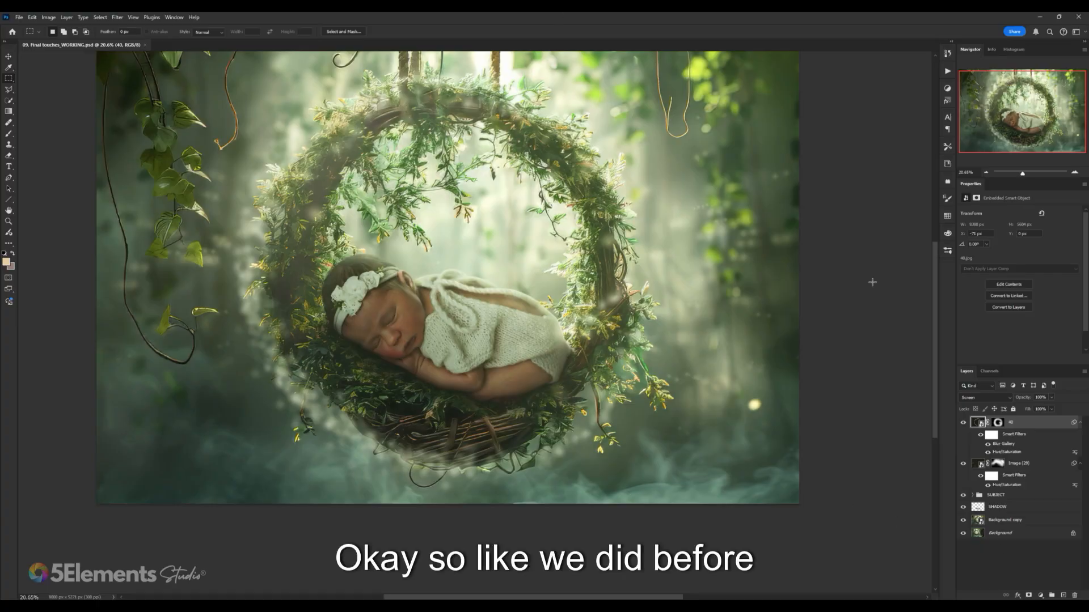
- In the final touches document, group the two texture layers, 40 and Image (29), and name the group FX
left_click(1018, 463)
scroll(639, 310, "down", 2)
scroll(639, 311, "up", 2)
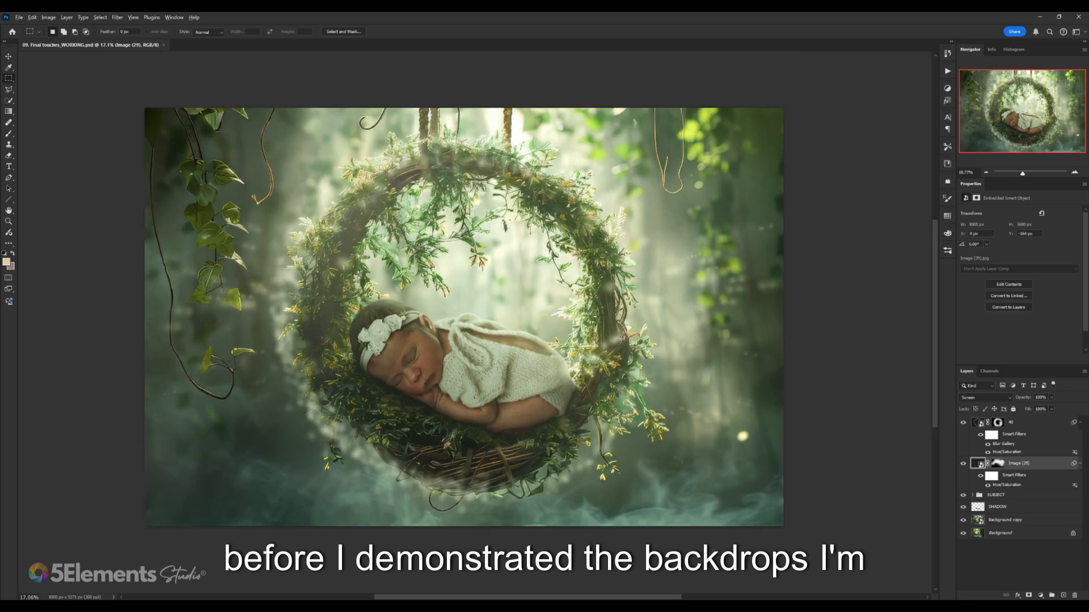
left_click(1031, 441)
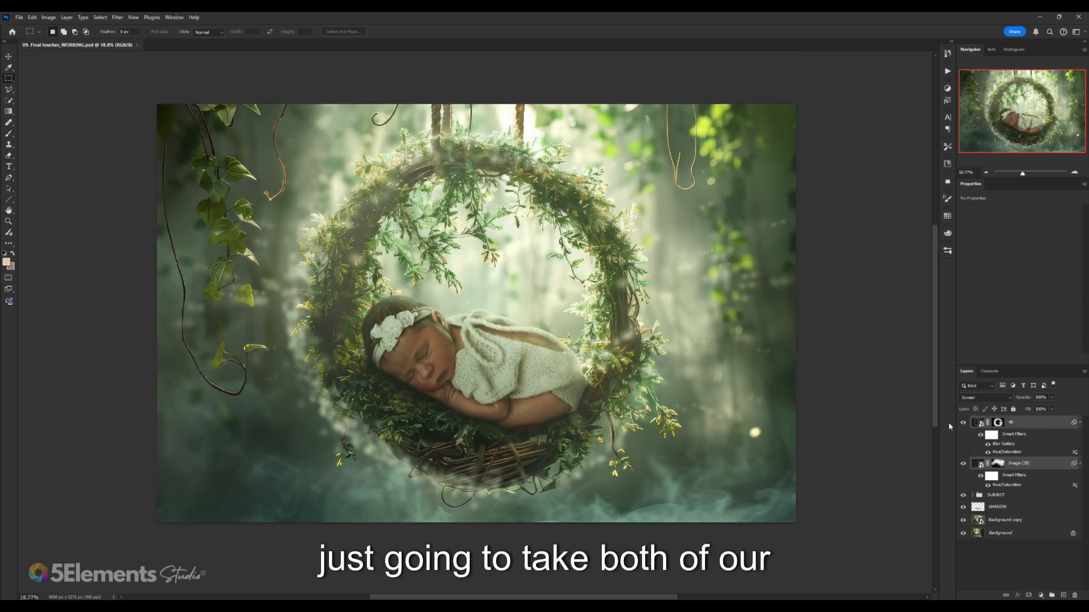
left_click(1050, 593)
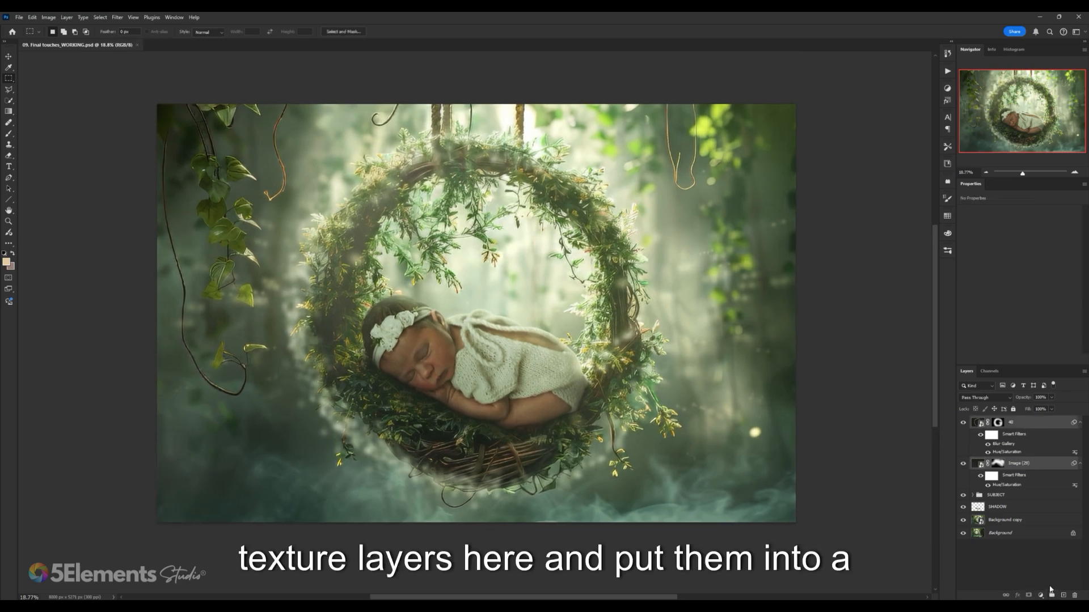
double_click(996, 421)
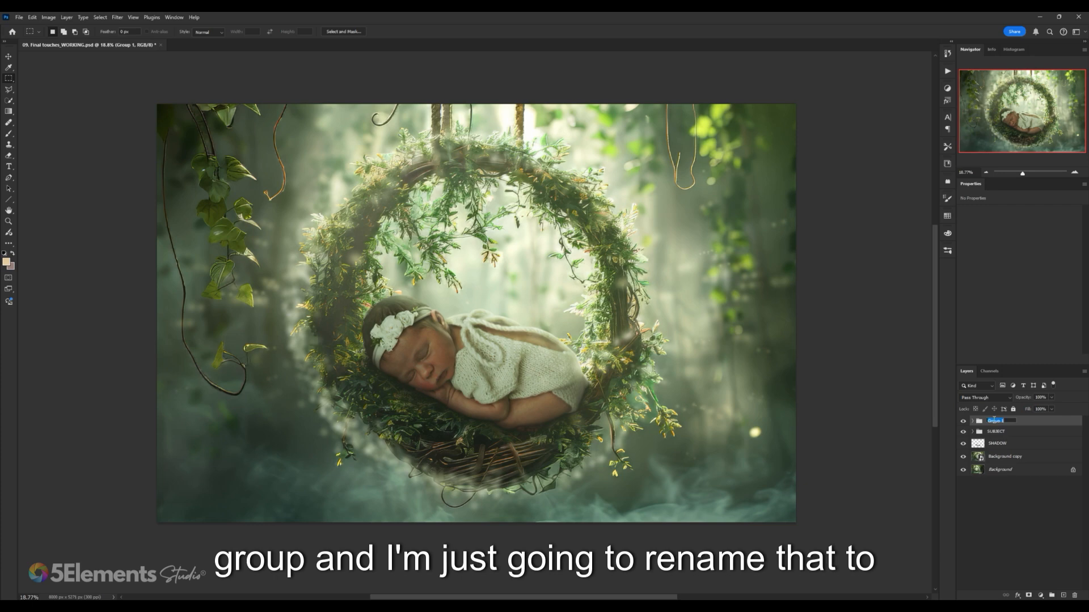
type("FX")
key("Return")
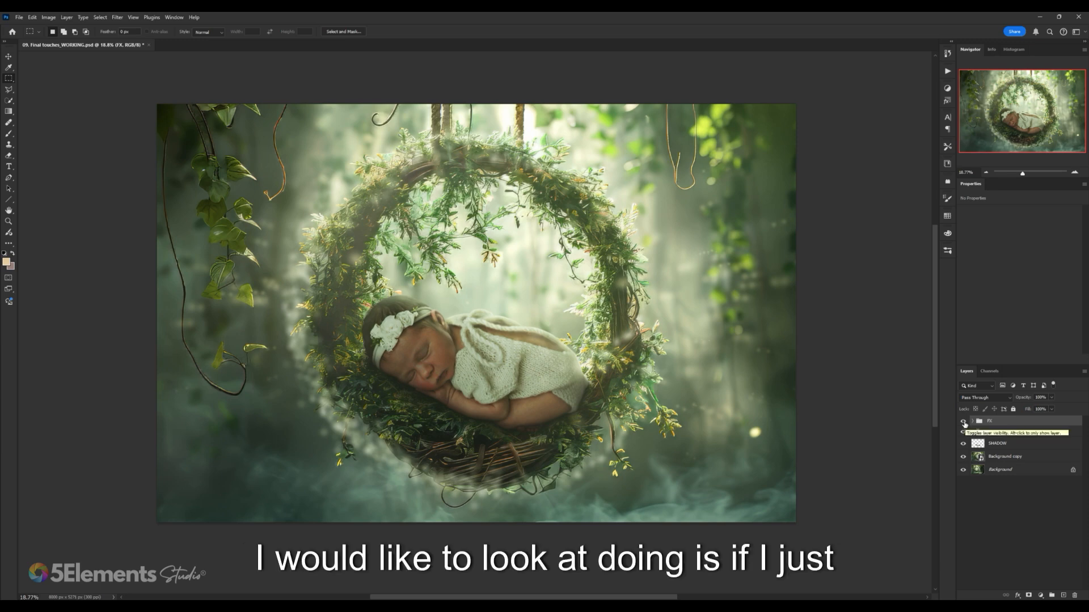
- Hide the FX group to view the composite without its texture overlays
left_click(964, 422)
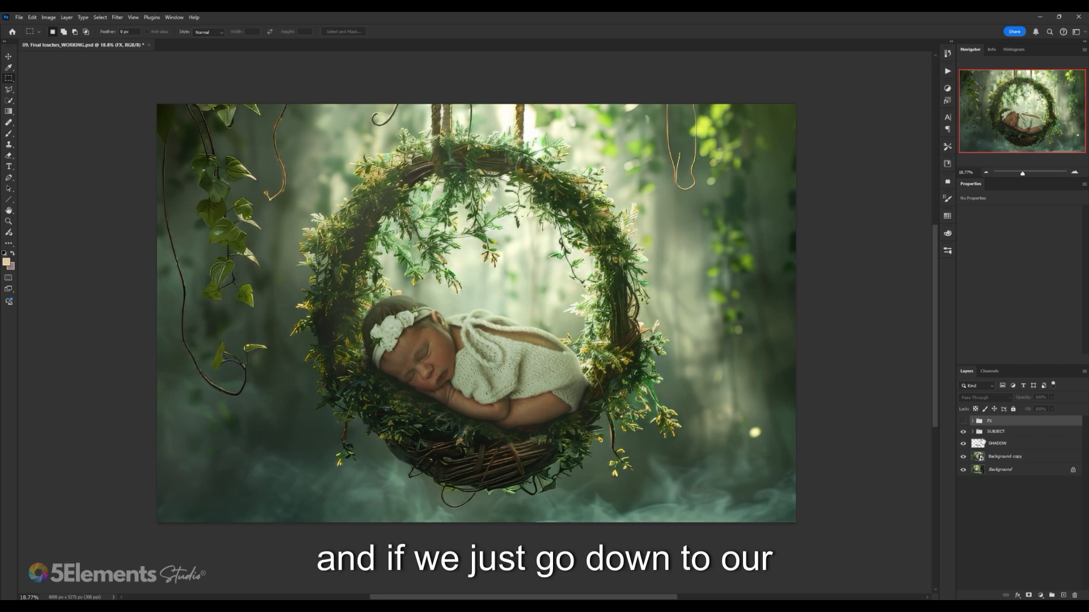
scroll(596, 342, "up", 2)
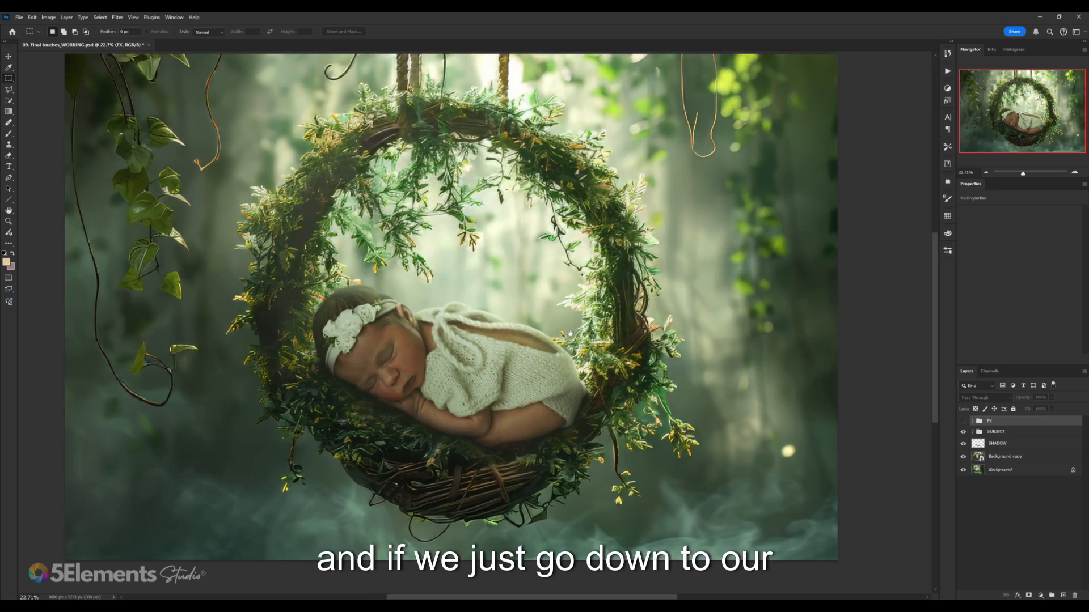
left_click_drag(570, 334, 587, 325)
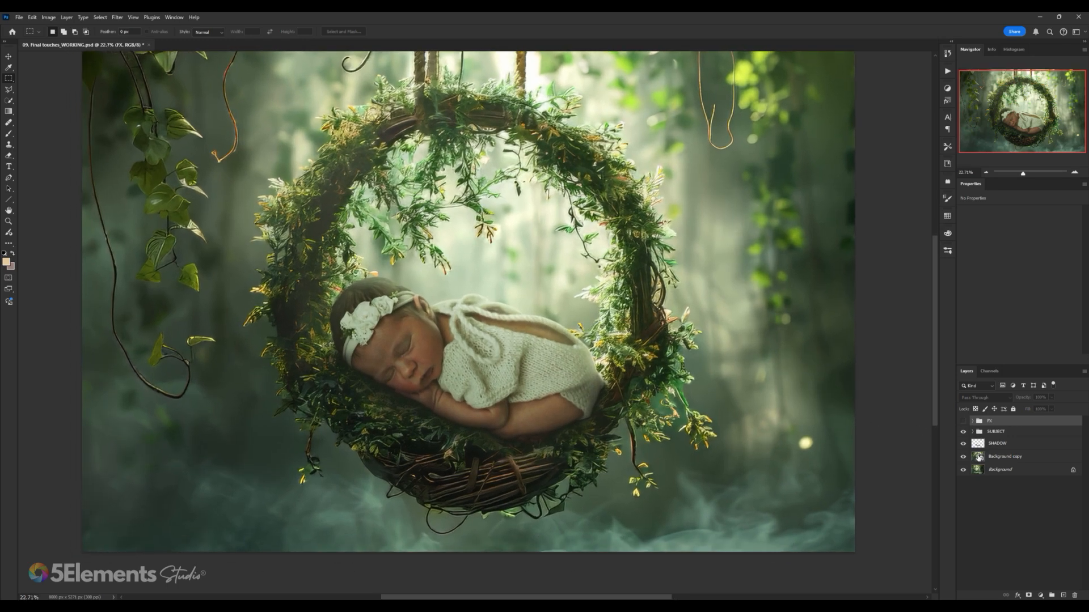
- Duplicate the Background copy layer within the same document, keeping the name Background copy 2
left_click(979, 457)
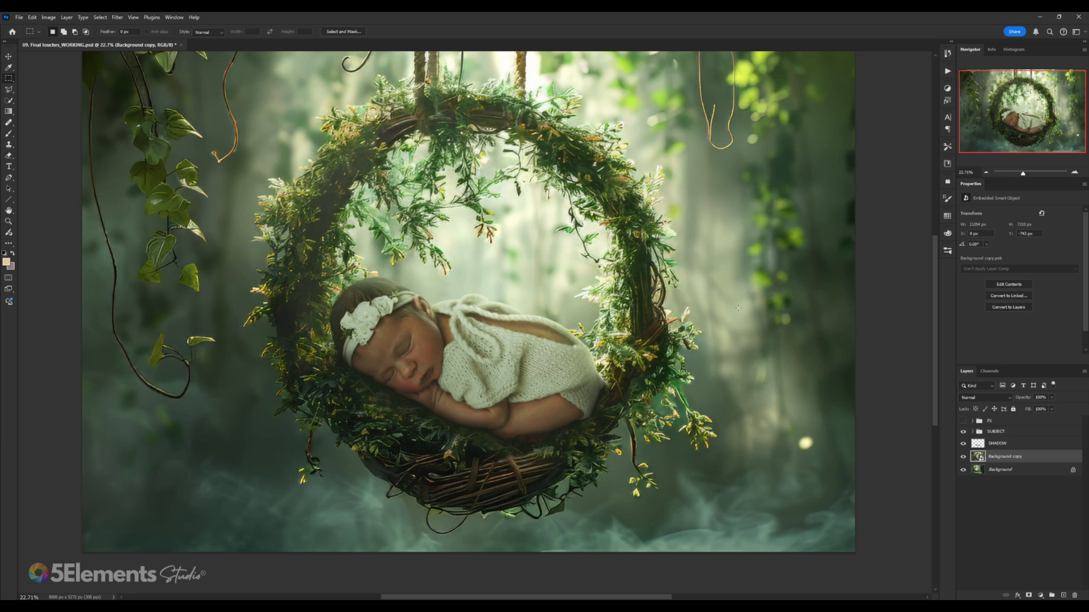
scroll(734, 317, "down", 1)
scroll(817, 309, "up", 1)
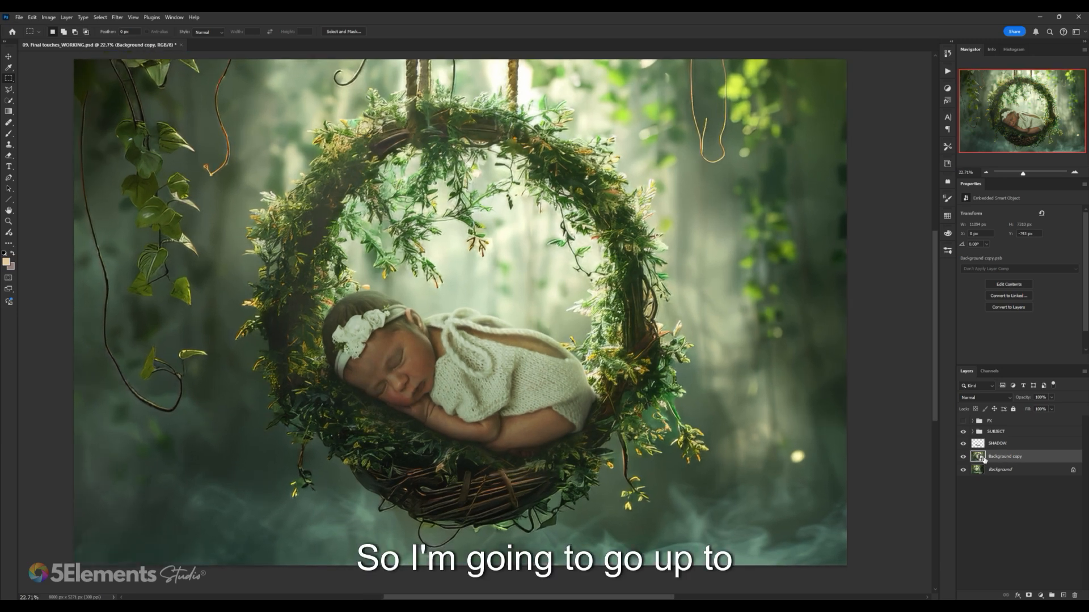
right_click(1032, 458)
key("Escape")
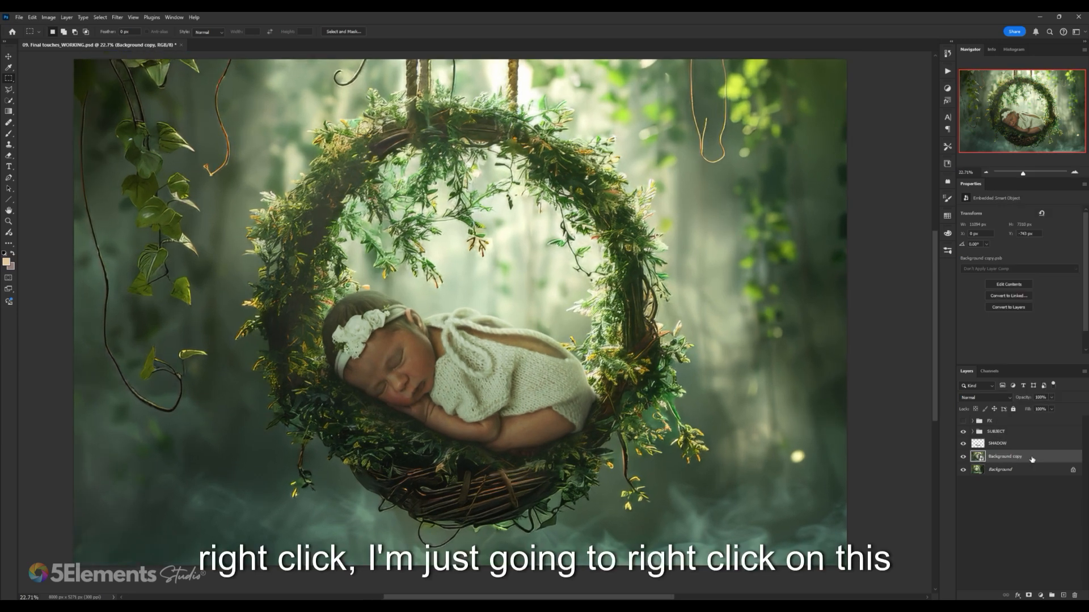
right_click(1032, 459)
left_click(1043, 179)
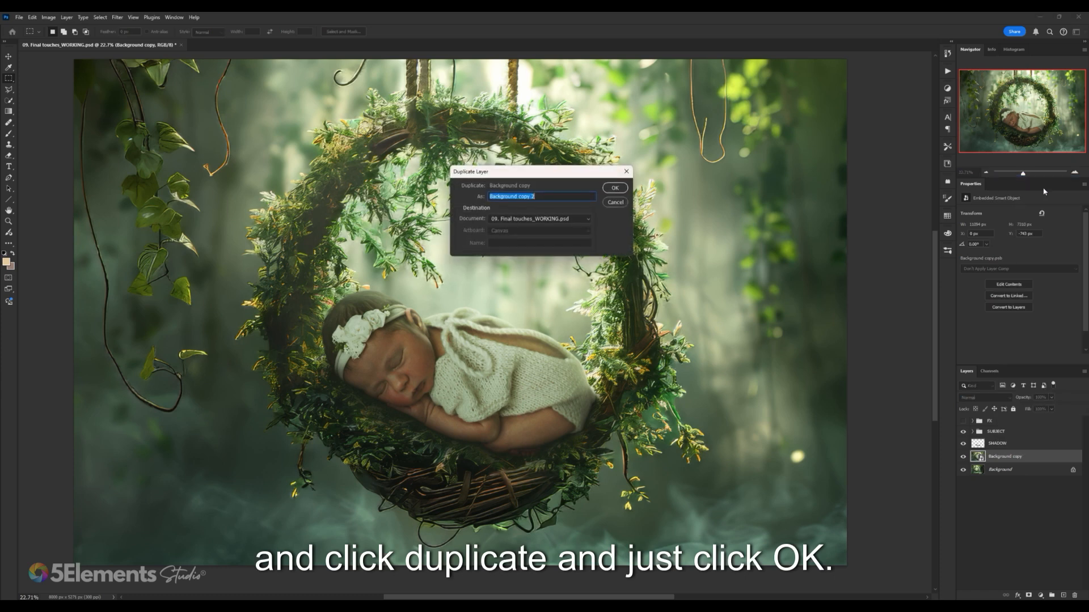
left_click(614, 188)
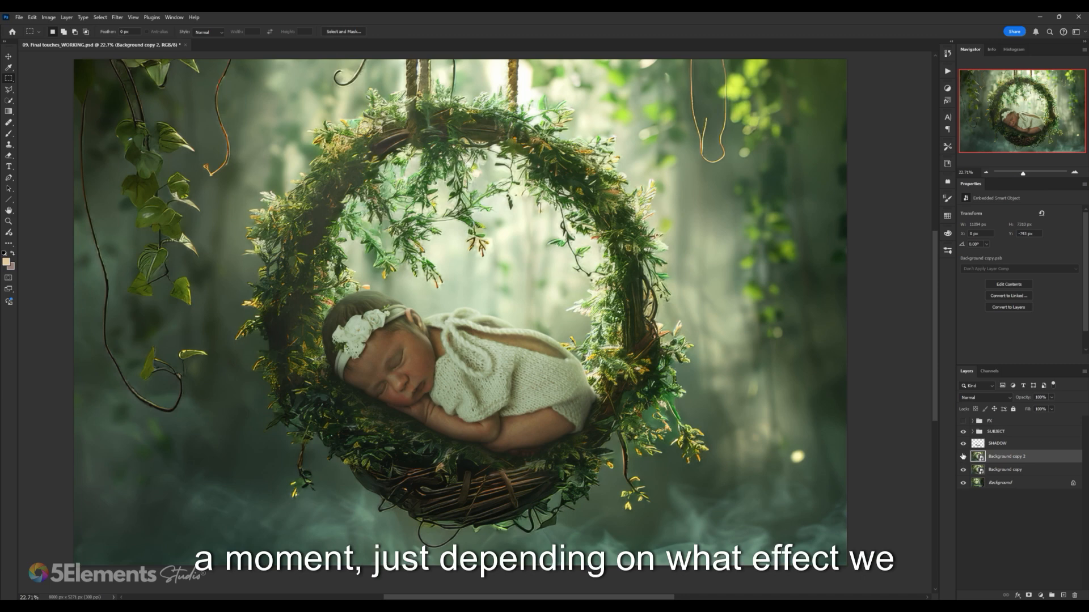
- Toggle the FX group on and off to compare the composite with and without the texture overlays
scroll(658, 352, "down", 2)
left_click_drag(646, 326, 627, 328)
scroll(638, 328, "up", 1)
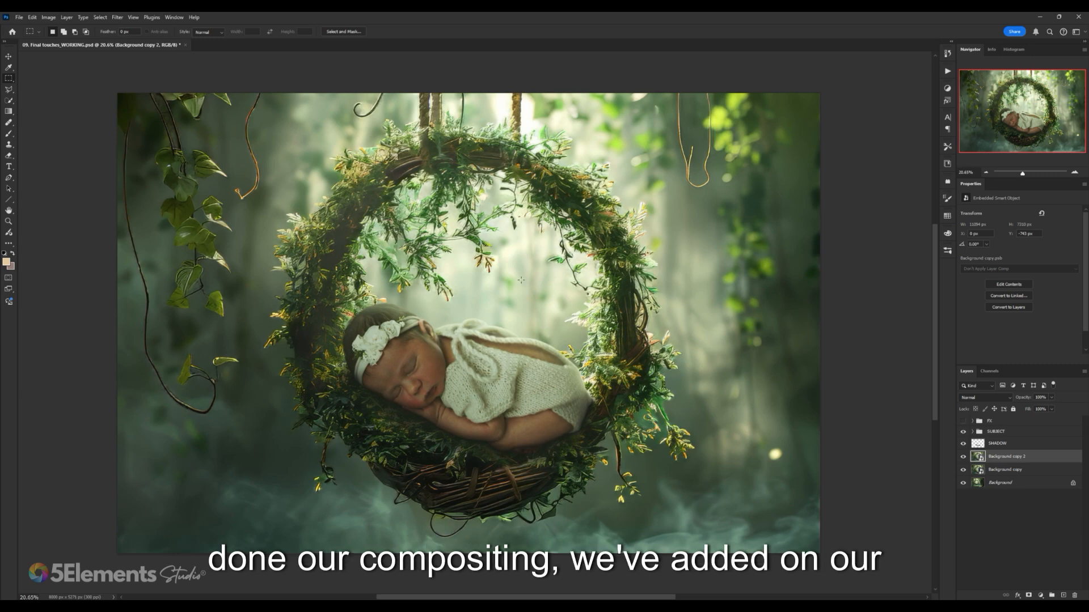
left_click(963, 421)
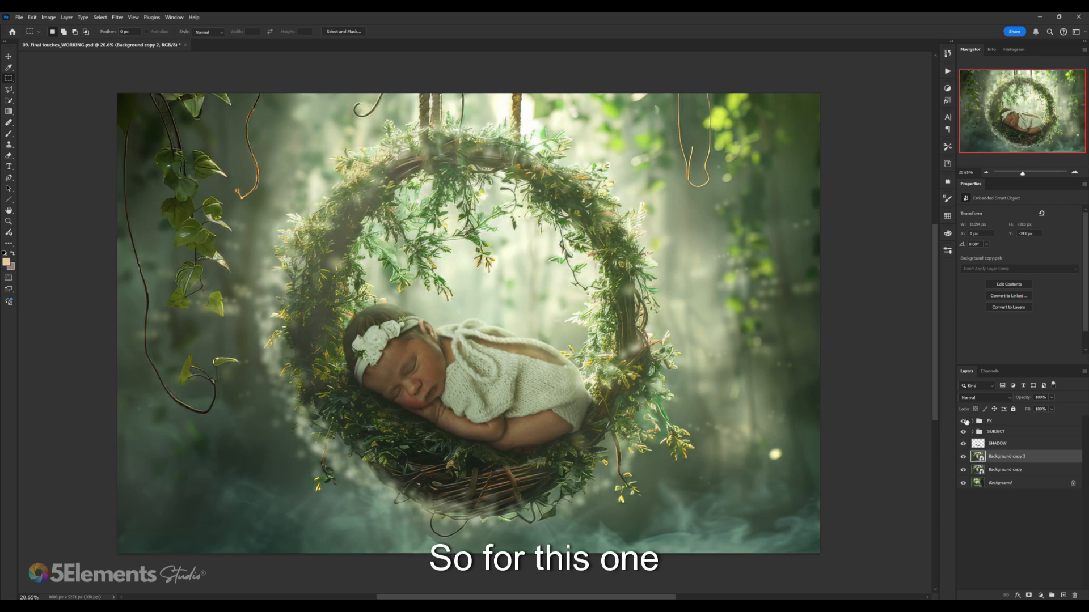
left_click(963, 421)
scroll(576, 389, "up", 1)
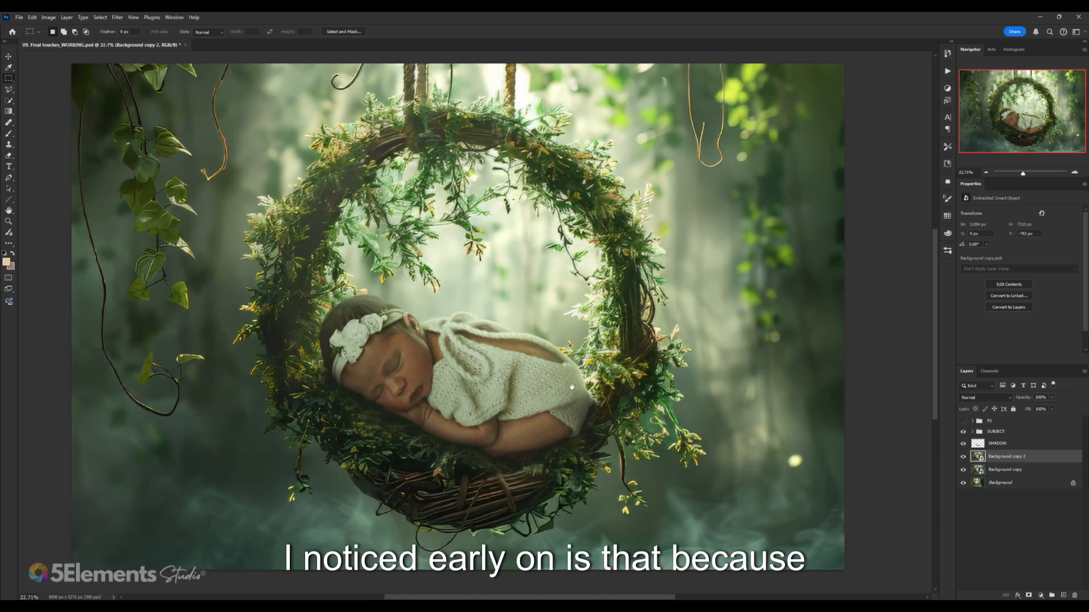
left_click_drag(572, 387, 570, 383)
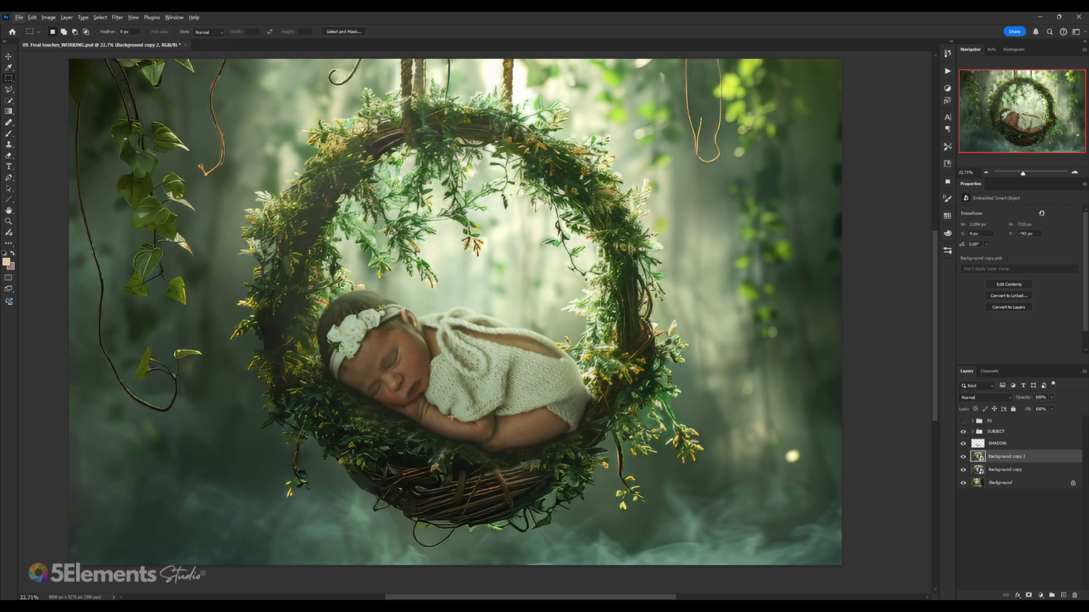
- Examine the newborn and the surrounding wreath up close to compare their sharpness and find the subject's focus point
scroll(451, 417, "up", 2)
scroll(628, 418, "up", 3)
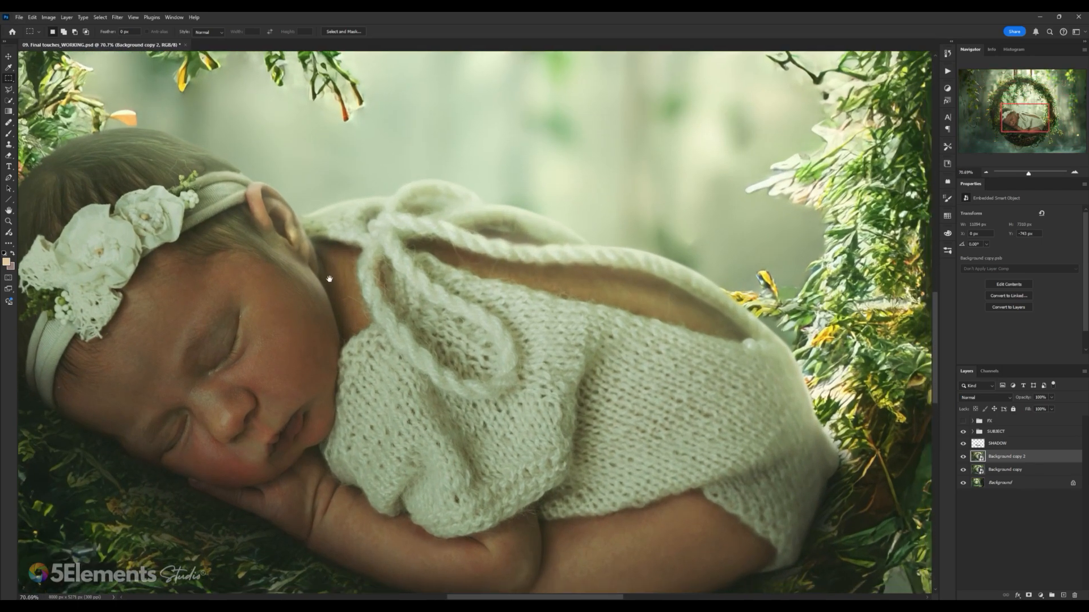
scroll(312, 293, "down", 2)
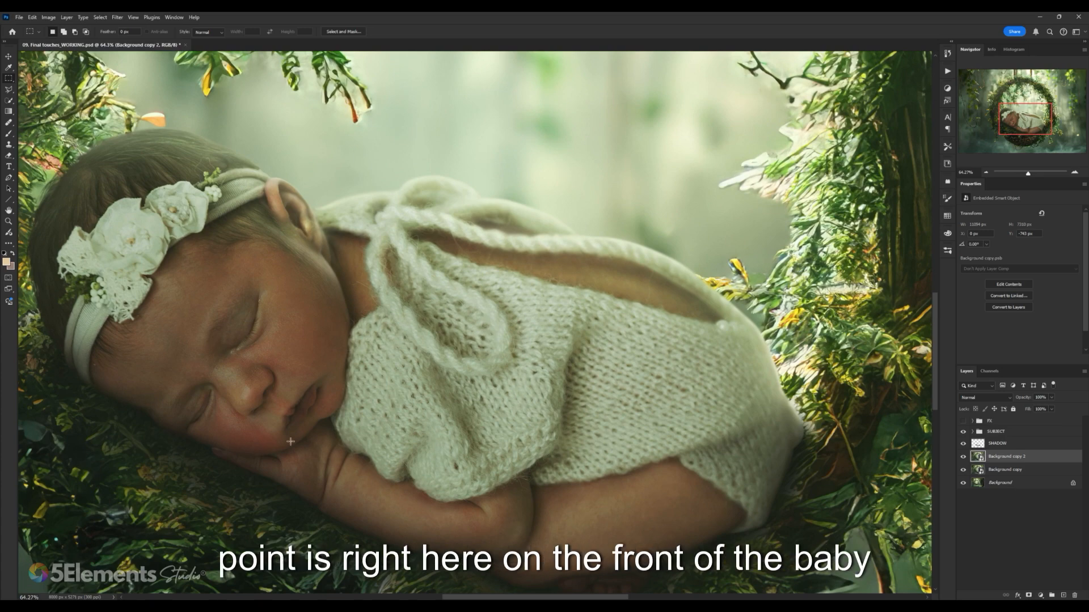
scroll(296, 446, "up", 1)
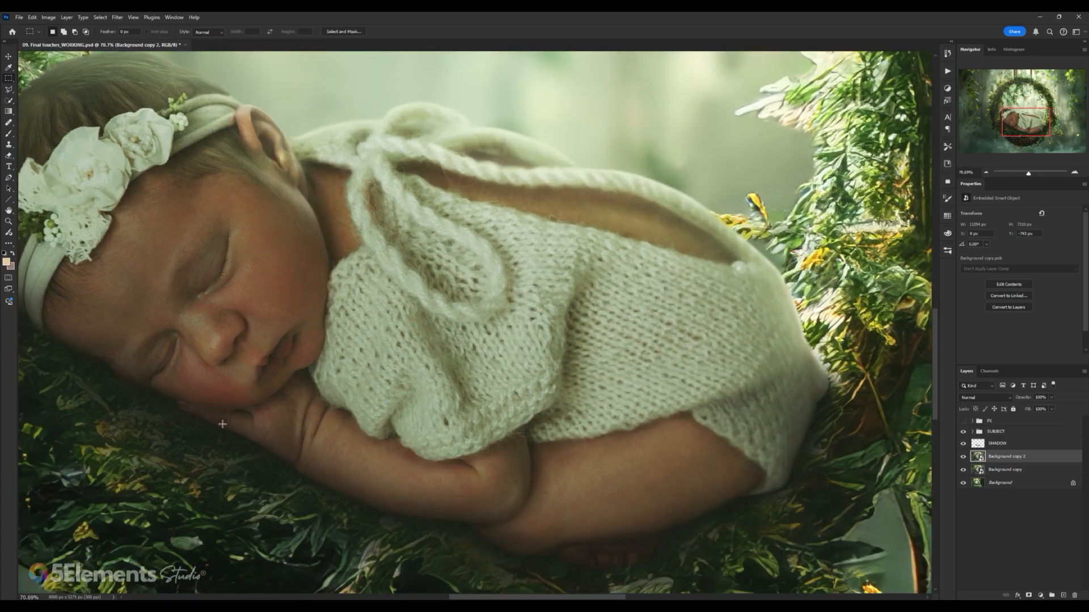
left_click_drag(728, 239, 749, 294)
scroll(692, 239, "up", 3)
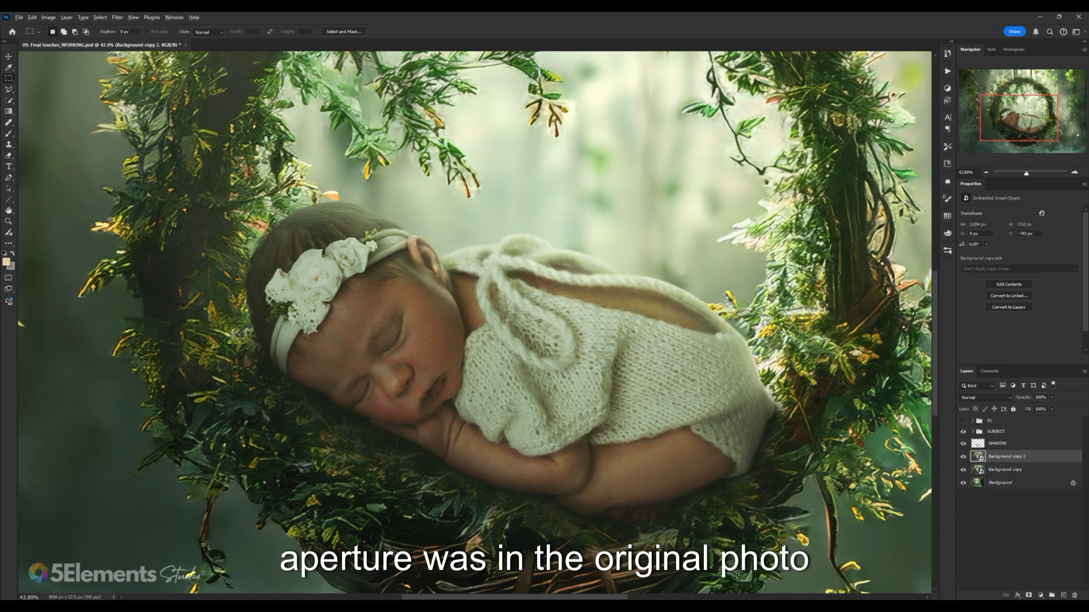
scroll(507, 320, "up", 2)
scroll(595, 308, "down", 3)
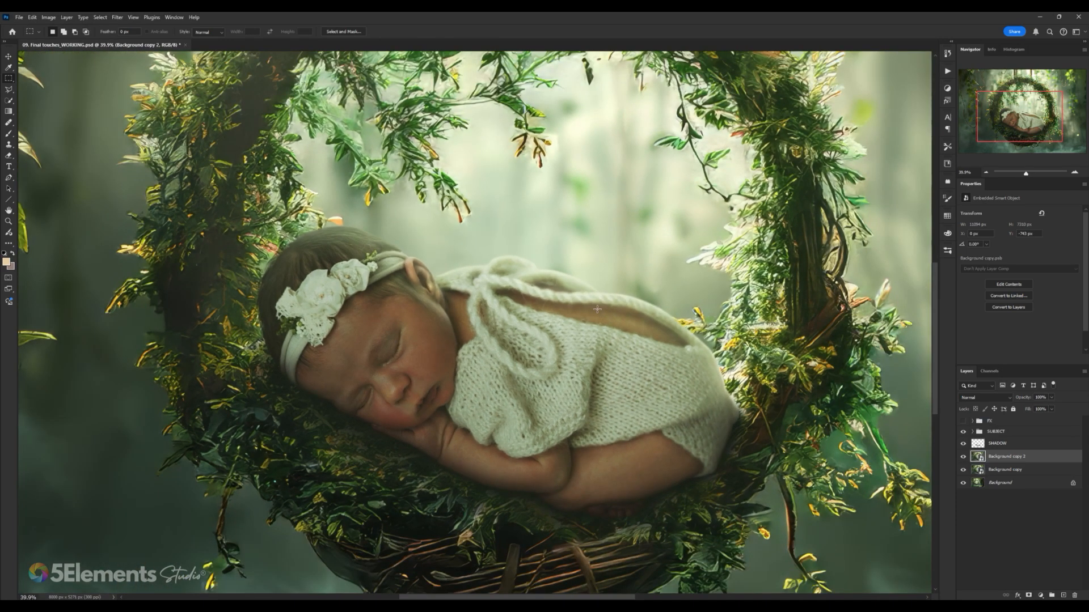
scroll(597, 309, "up", 4)
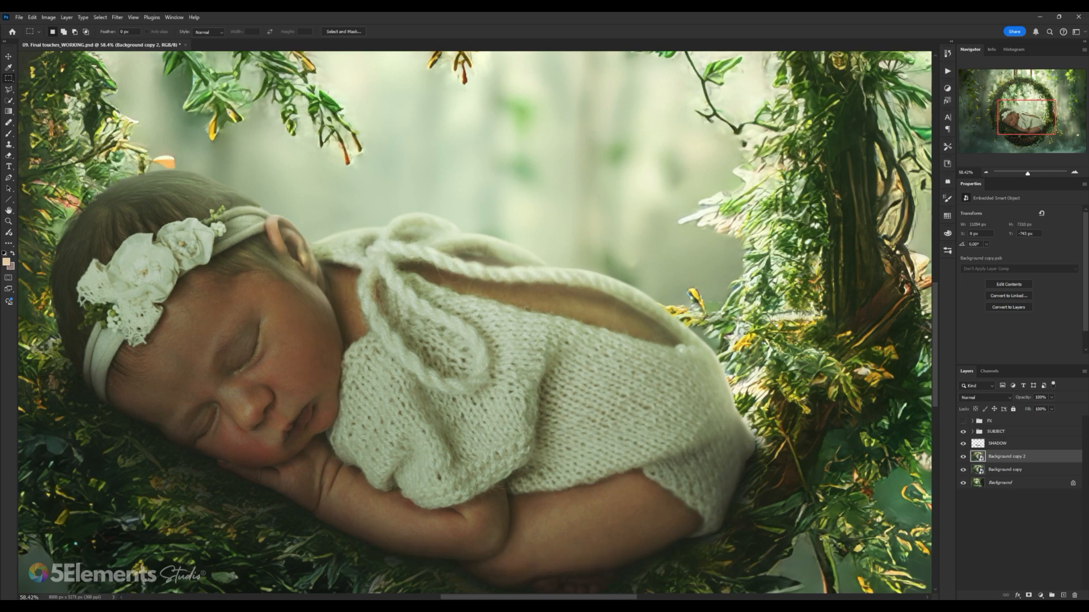
- Examine the back edge of the knitted outfit and the wreath foliage behind it up close to compare their focus
scroll(712, 272, "down", 11)
left_click_drag(711, 273, 558, 356)
scroll(558, 355, "up", 10)
left_click_drag(645, 339, 755, 204)
left_click_drag(754, 275, 608, 354)
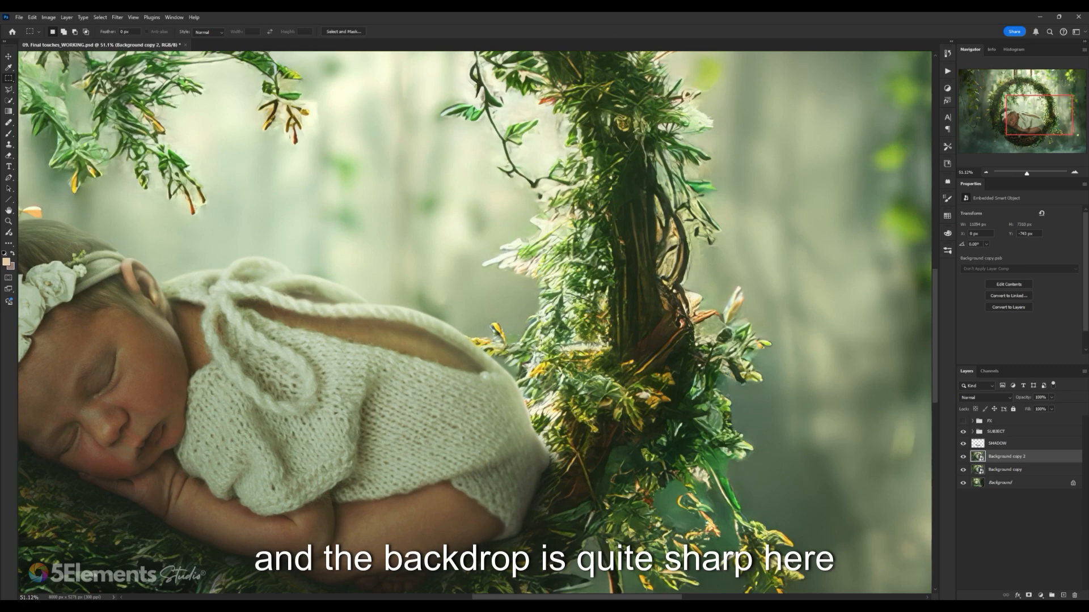
scroll(540, 343, "down", 10)
scroll(470, 178, "up", 9)
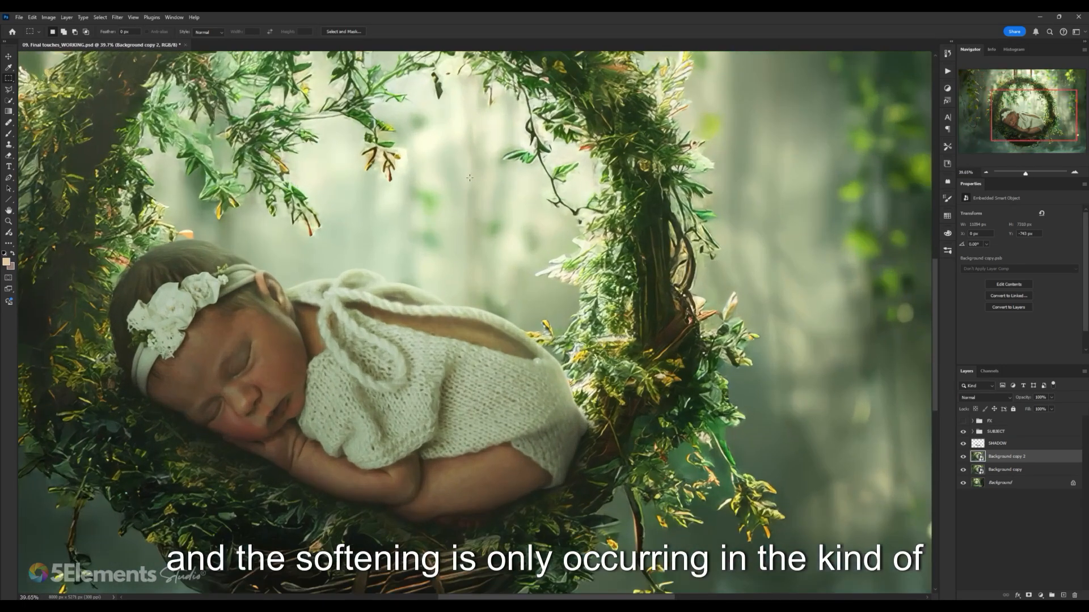
scroll(469, 177, "down", 4)
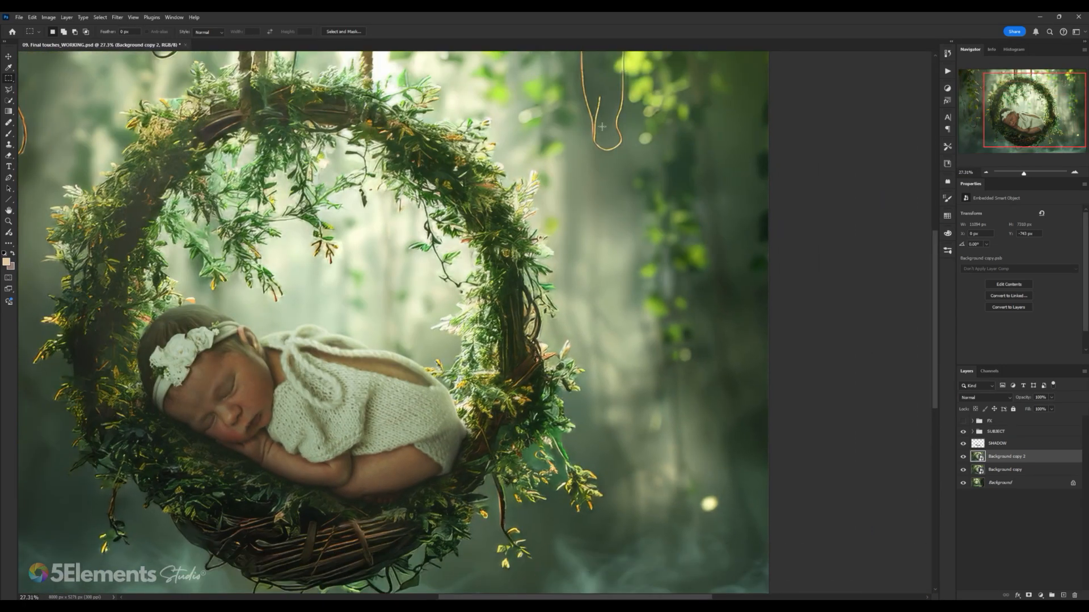
scroll(663, 343, "down", 3)
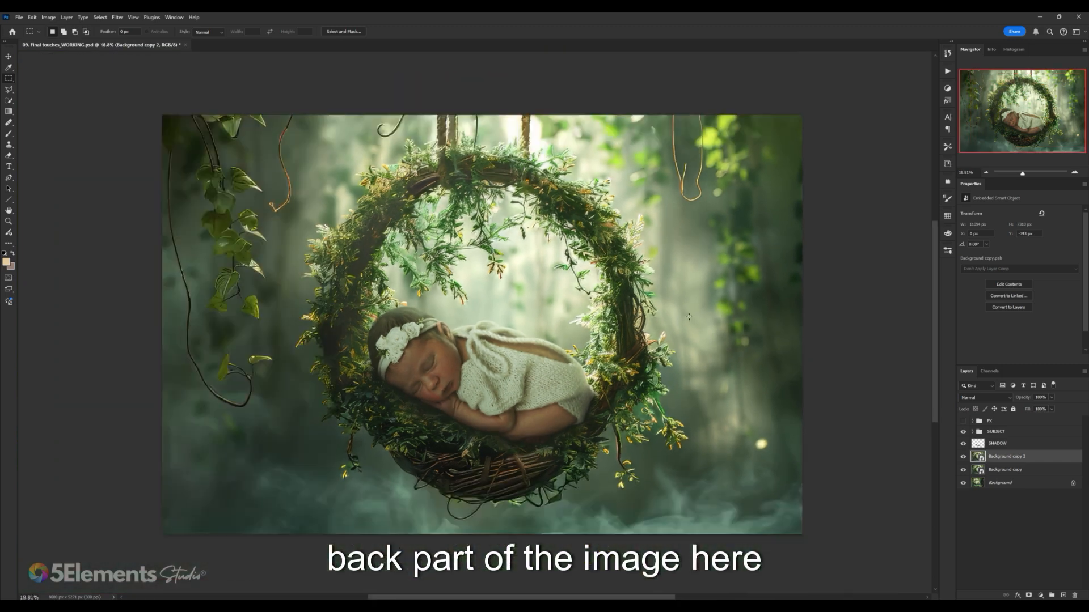
scroll(709, 331, "up", 10)
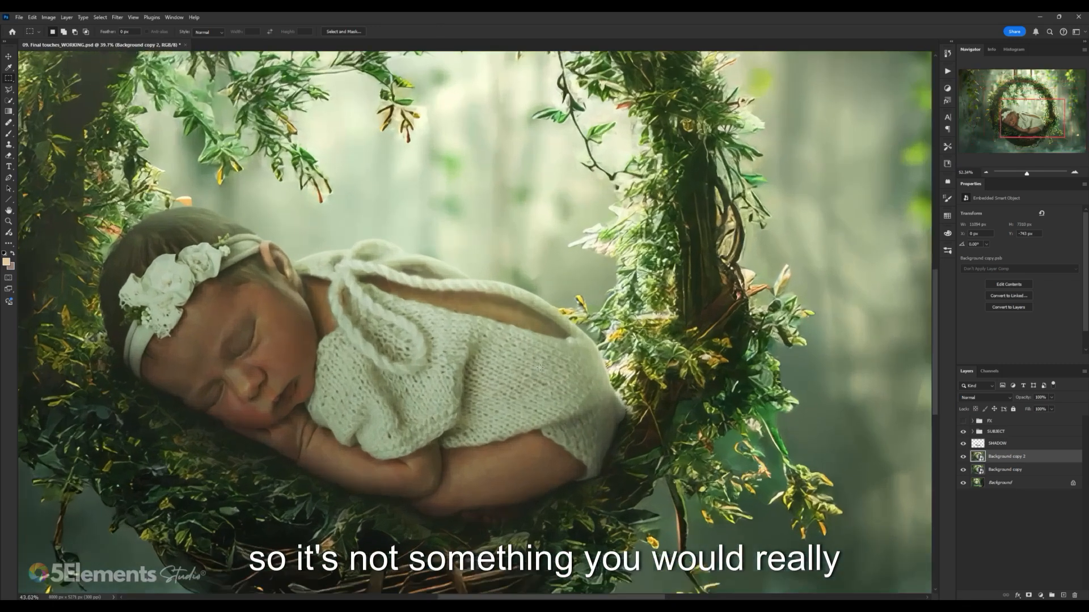
scroll(663, 360, "up", 2)
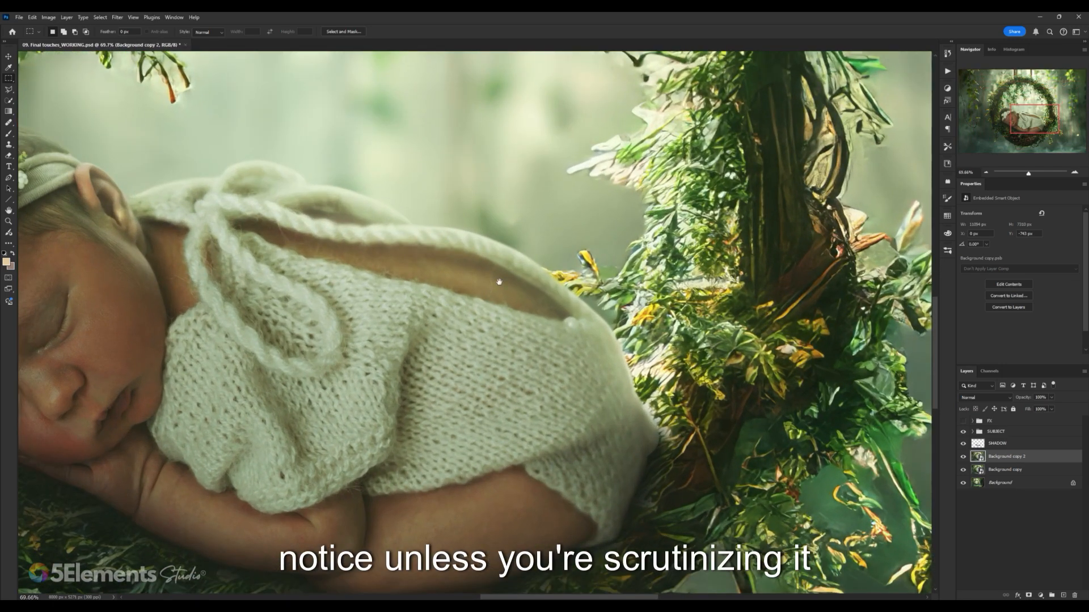
left_click_drag(503, 275, 529, 279)
scroll(530, 278, "up", 1)
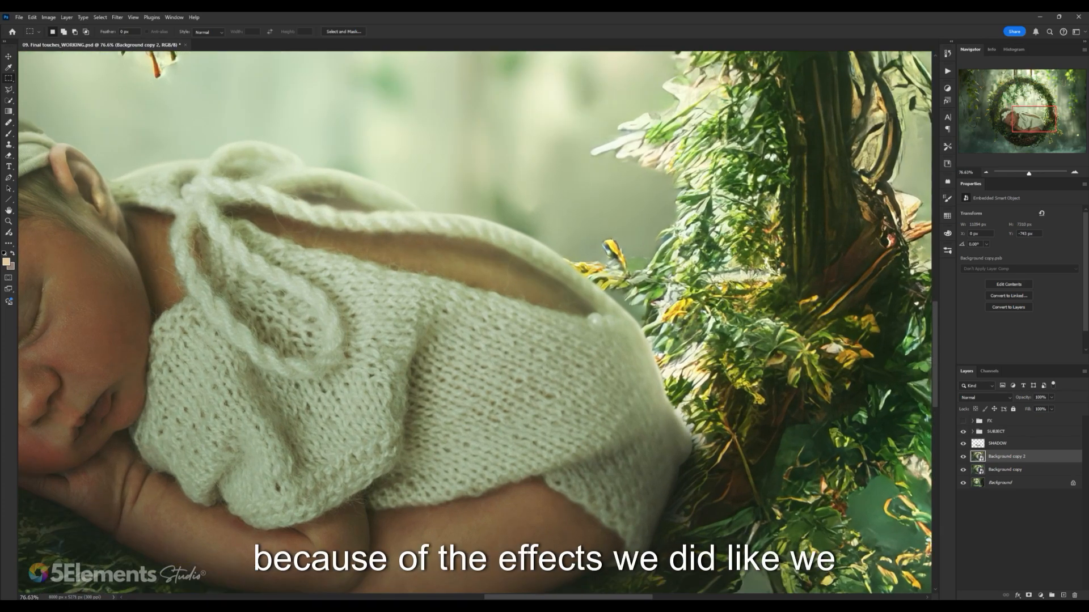
scroll(193, 184, "down", 1)
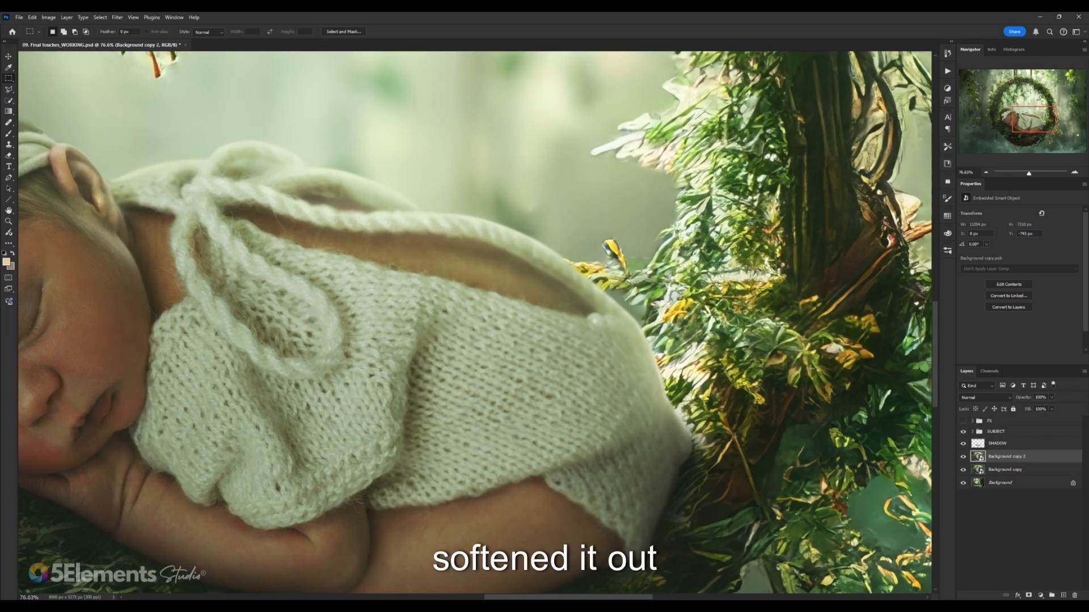
- Examine the newborn against the whole wreath, in full view and up close, to judge how the backdrop's depth of field should match
key("ctrl+0")
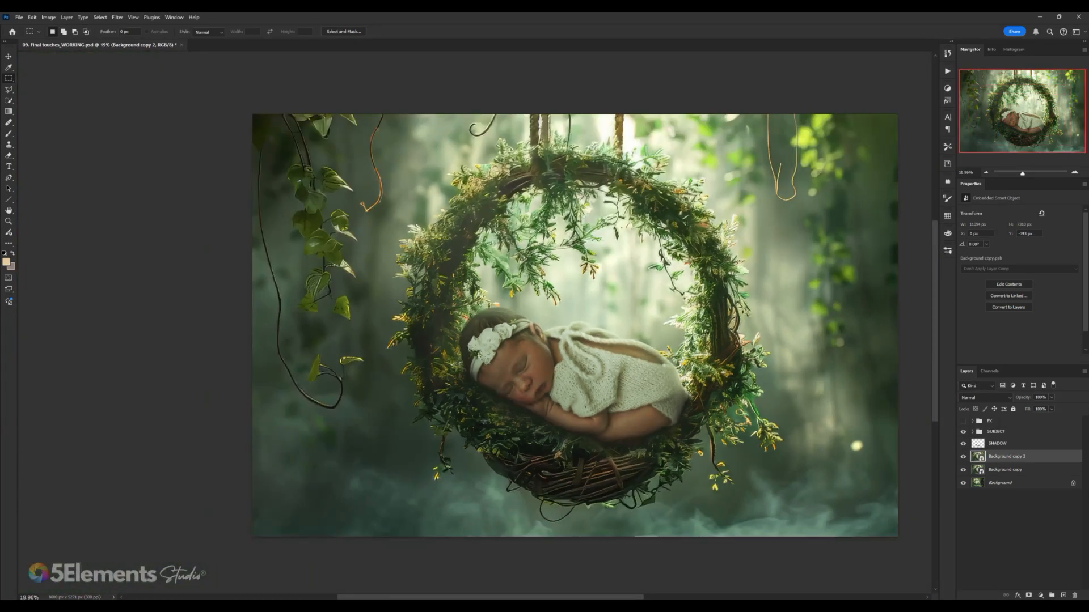
scroll(689, 381, "up", 10)
scroll(692, 422, "down", 4)
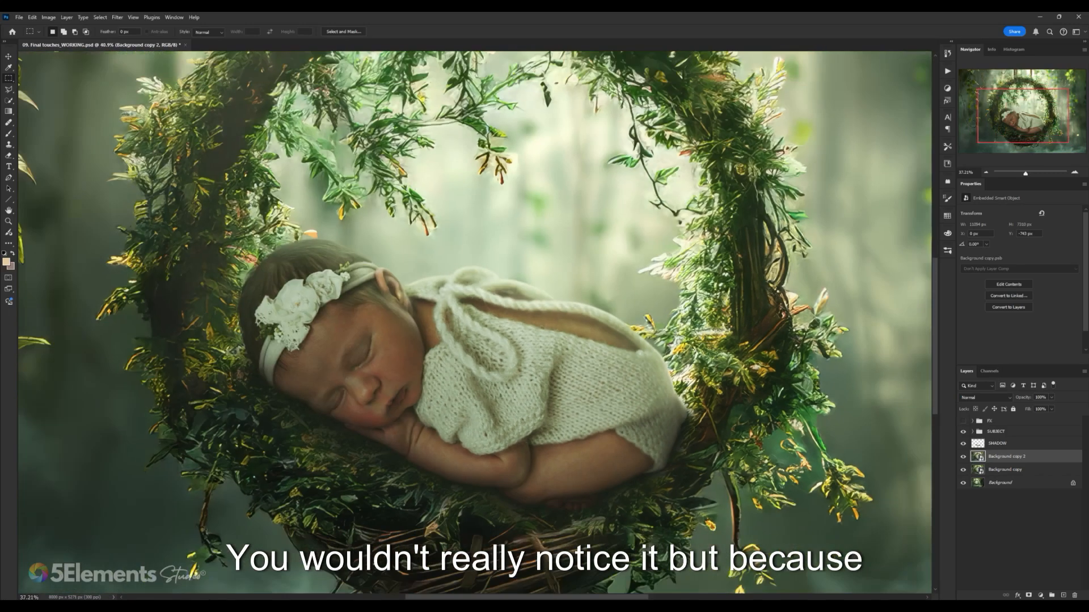
scroll(679, 414, "up", 1)
scroll(679, 414, "up", 1)
scroll(679, 415, "down", 4)
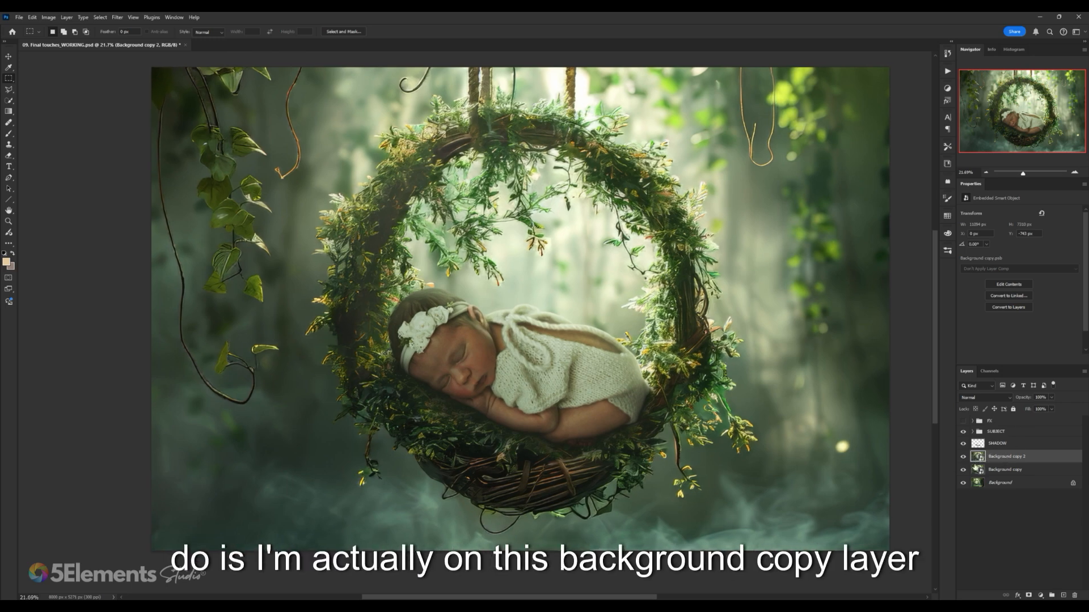
scroll(510, 318, "right", 2)
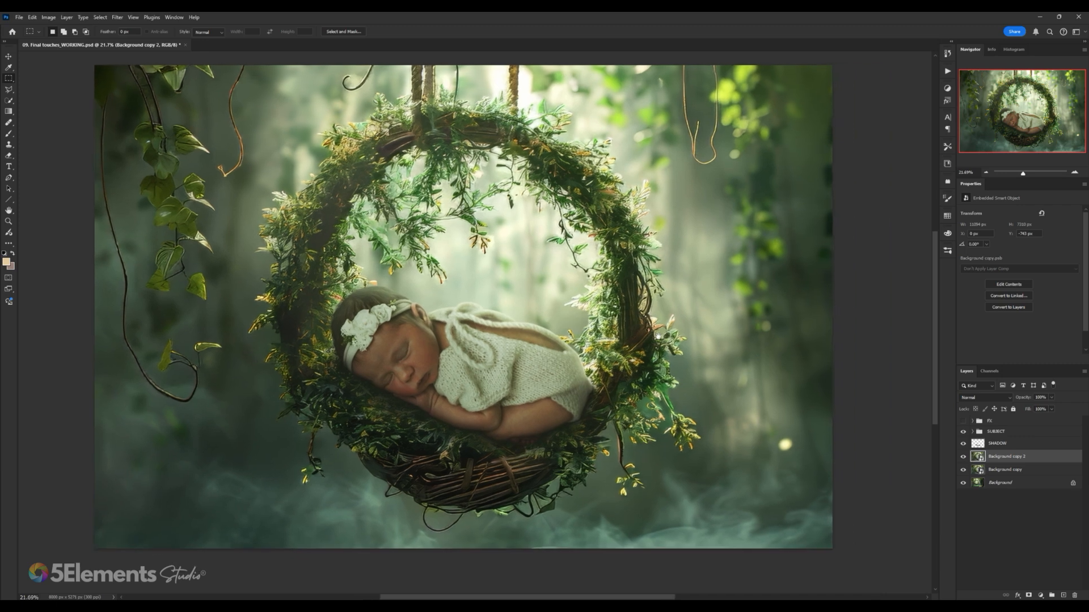
scroll(510, 318, "up", 1)
scroll(480, 335, "up", 1)
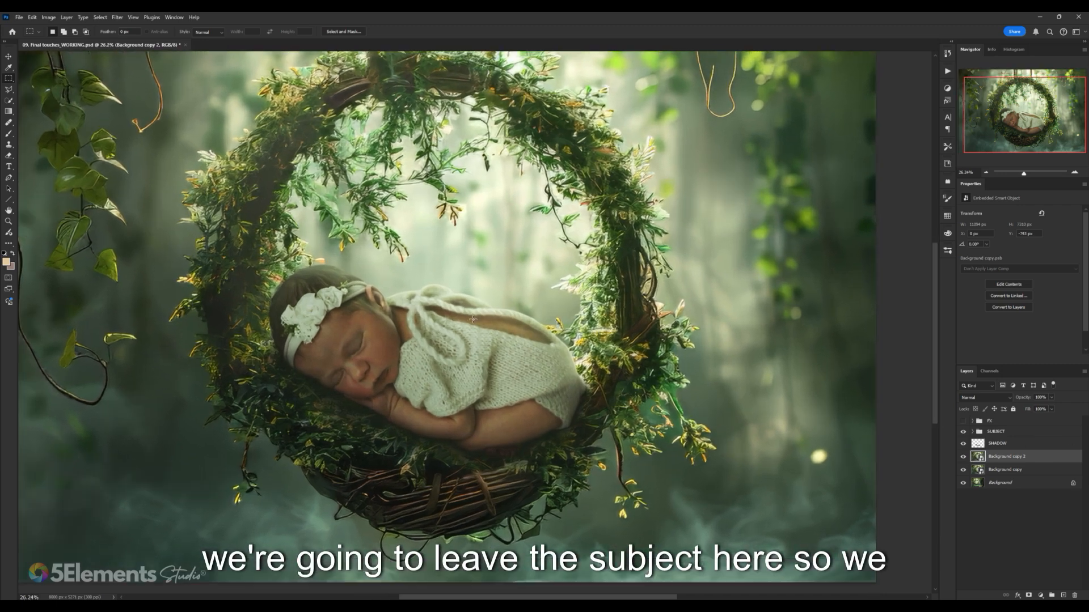
scroll(481, 335, "down", 1)
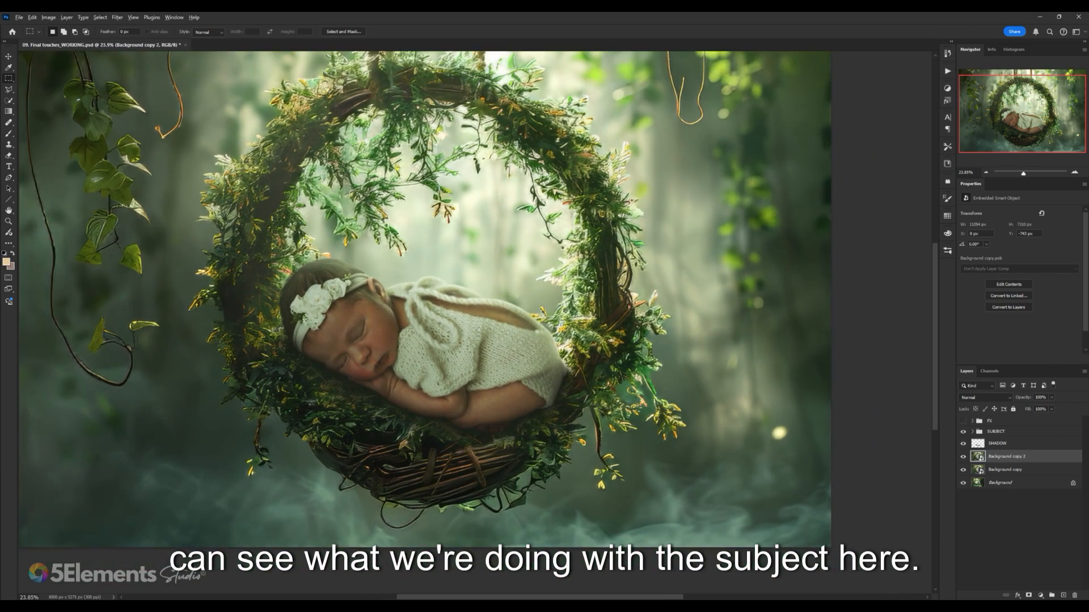
scroll(479, 330, "up", 1)
scroll(621, 360, "up", 3)
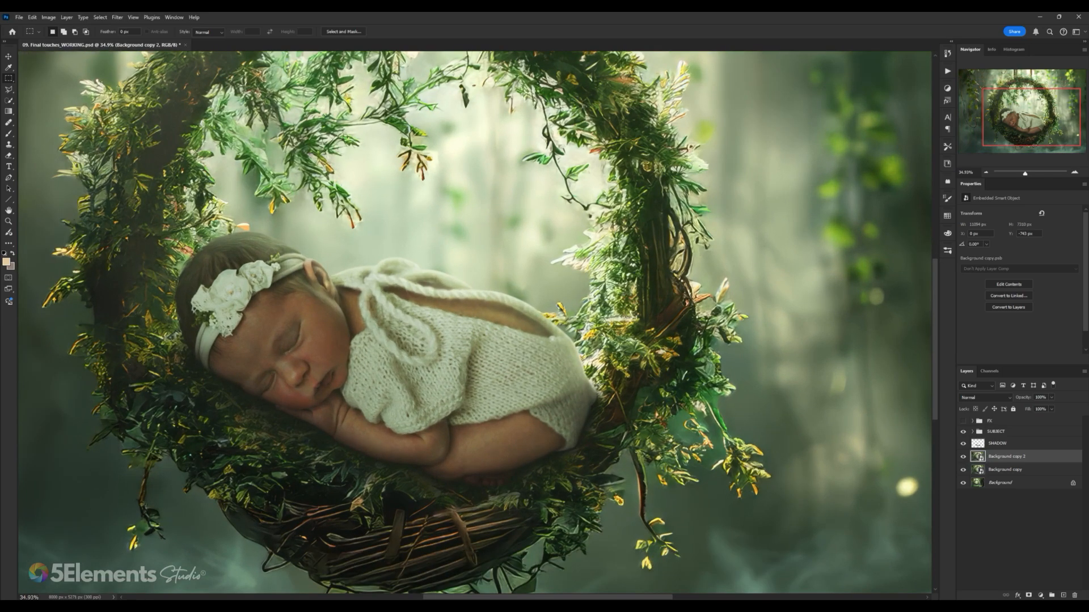
scroll(544, 319, "up", 3)
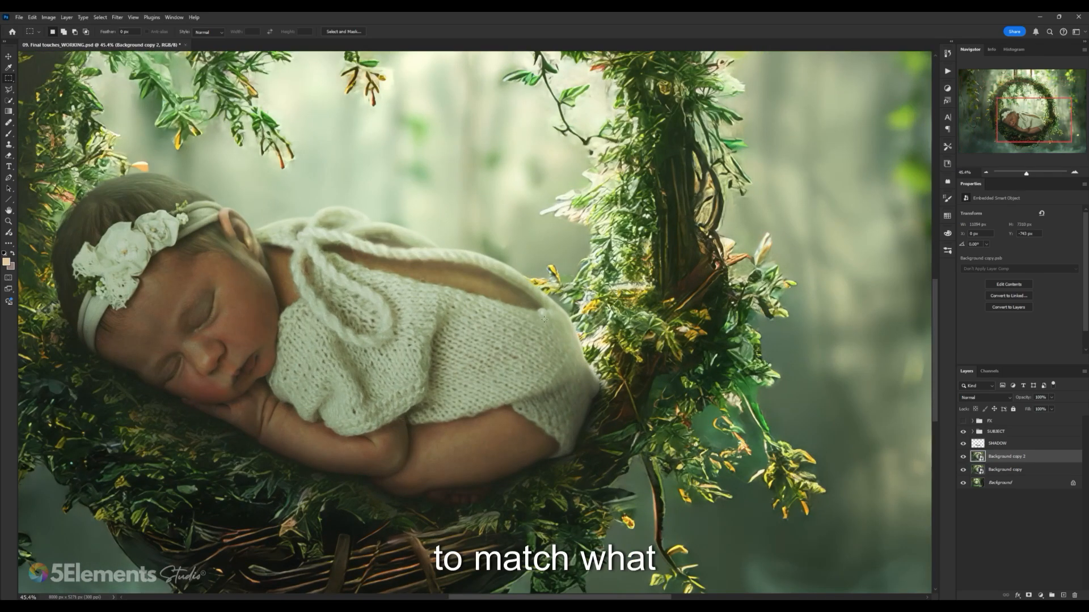
scroll(544, 319, "down", 4)
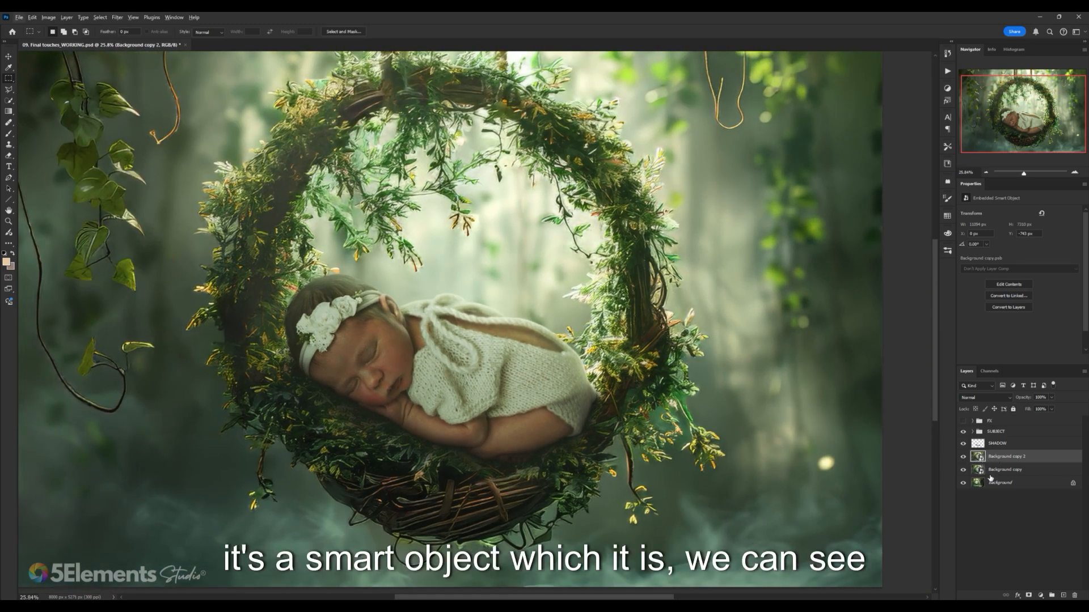
- Apply a Field Blur of 15 px from the Blur Gallery to the Background copy 2 smart object
left_click(117, 17)
mouse_move(141, 159)
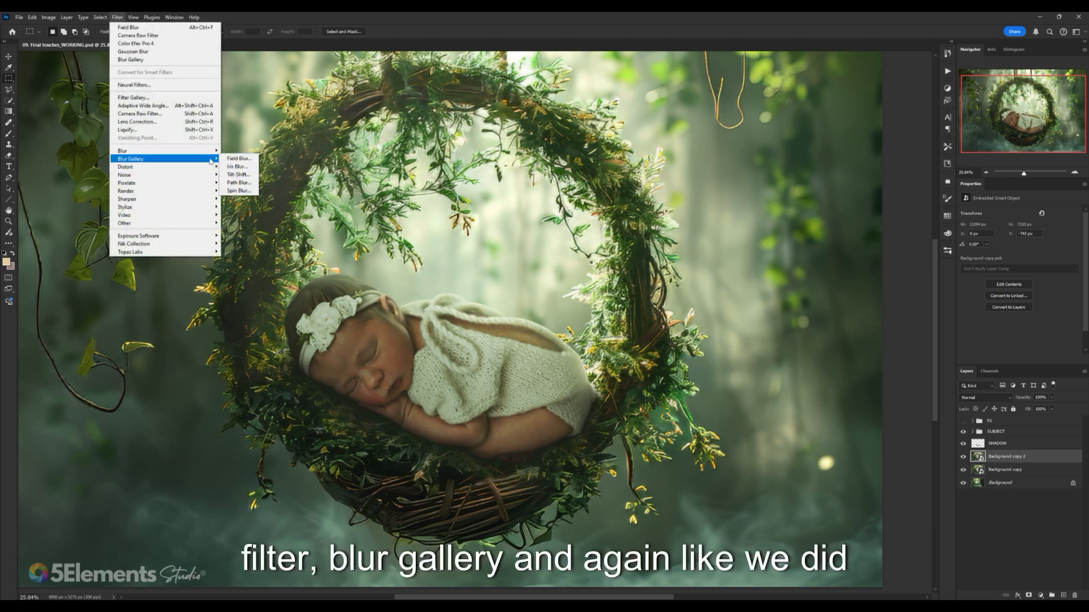
left_click(241, 159)
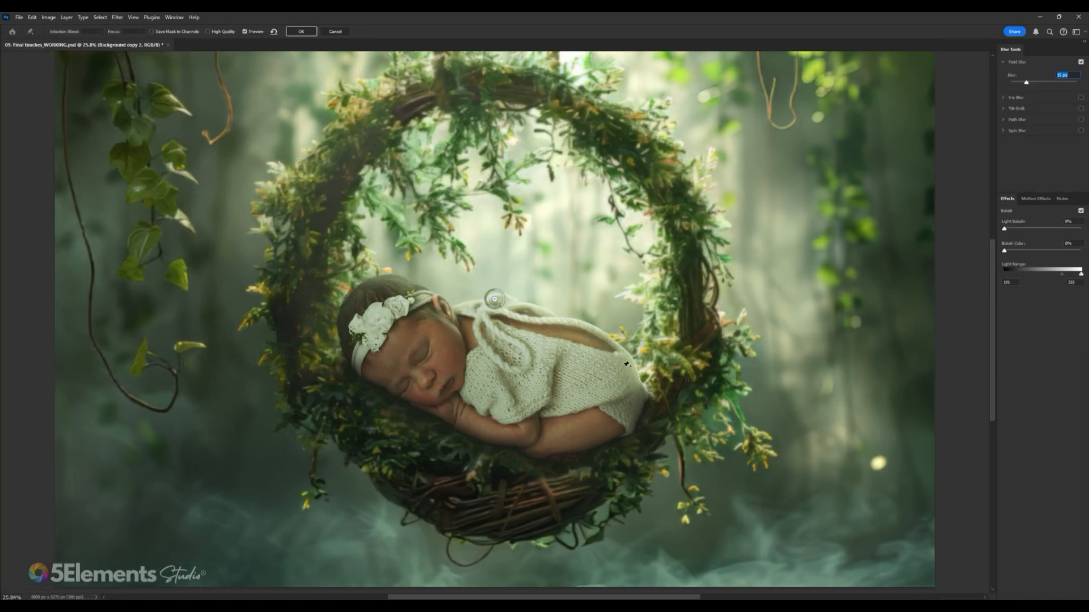
left_click_drag(502, 308, 499, 312)
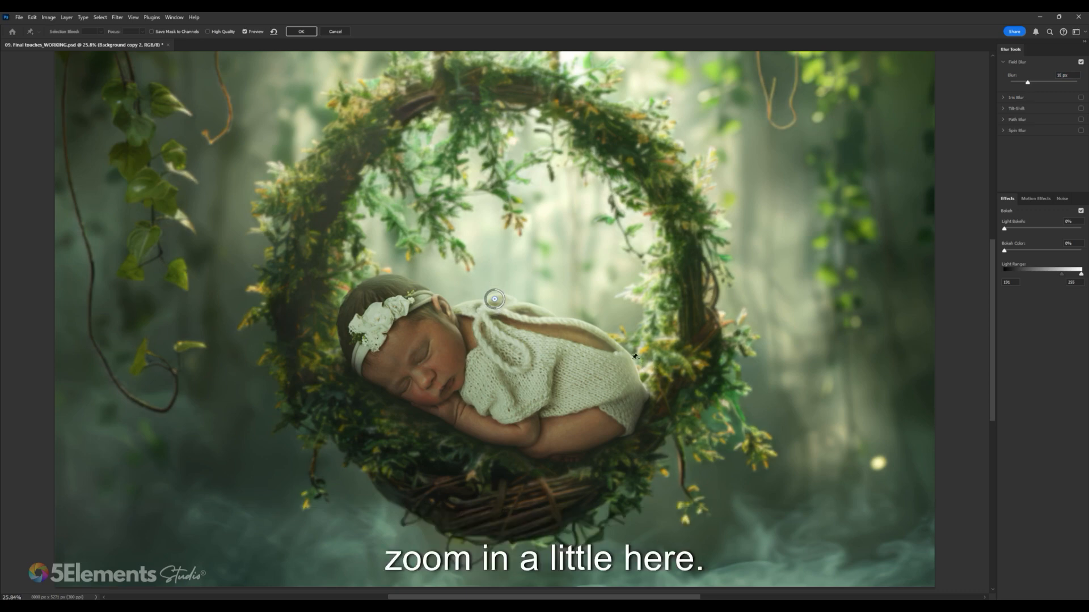
scroll(647, 360, "up", 3)
scroll(643, 356, "up", 2)
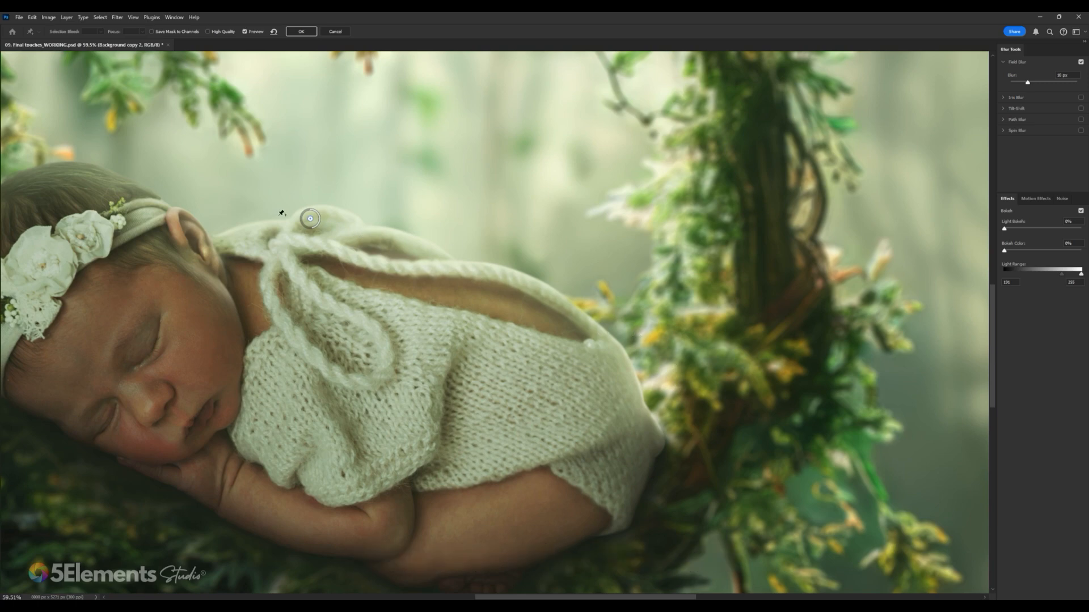
mouse_move(315, 226)
left_mouse_down()
mouse_move(322, 220)
mouse_move(311, 232)
left_mouse_up()
left_click_drag(310, 233, 312, 233)
left_click_drag(314, 226, 316, 226)
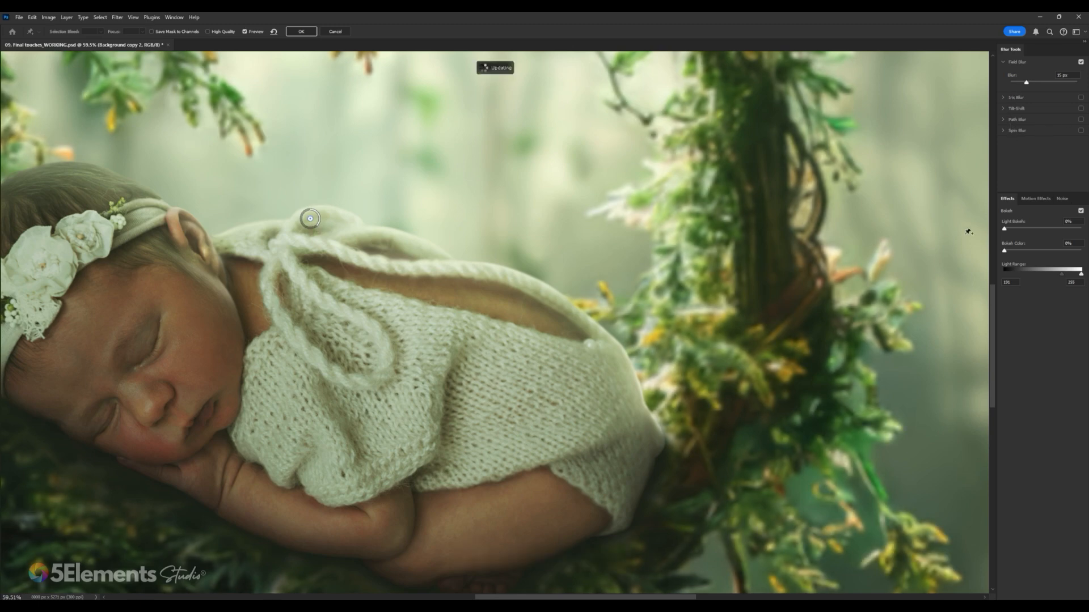
left_click(301, 32)
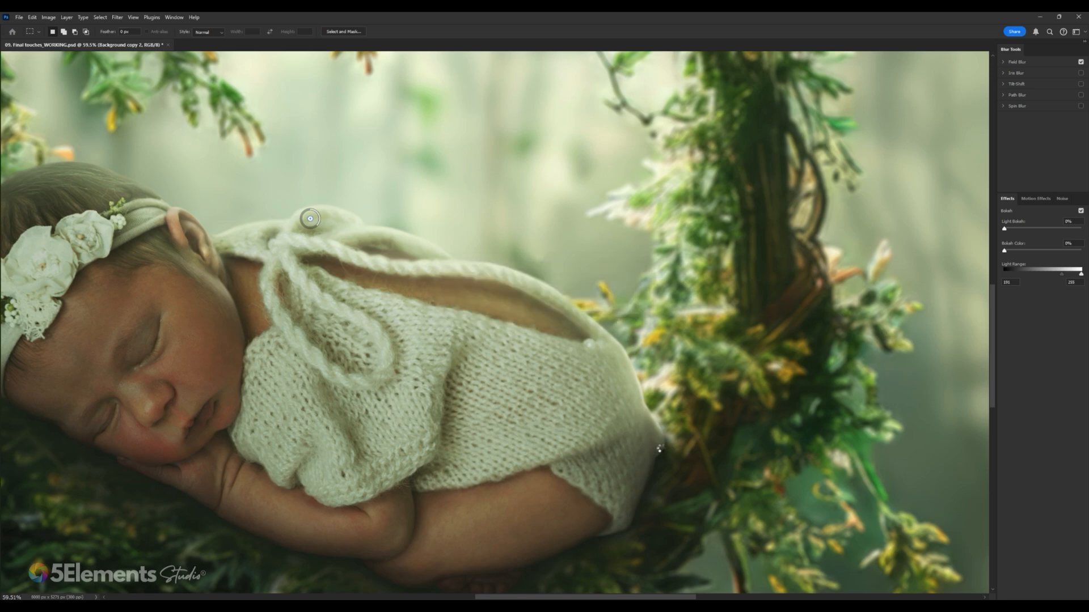
- Add a layer mask to the blurred Background copy 2 layer rather than using its smart filter mask
scroll(653, 437, "down", 6)
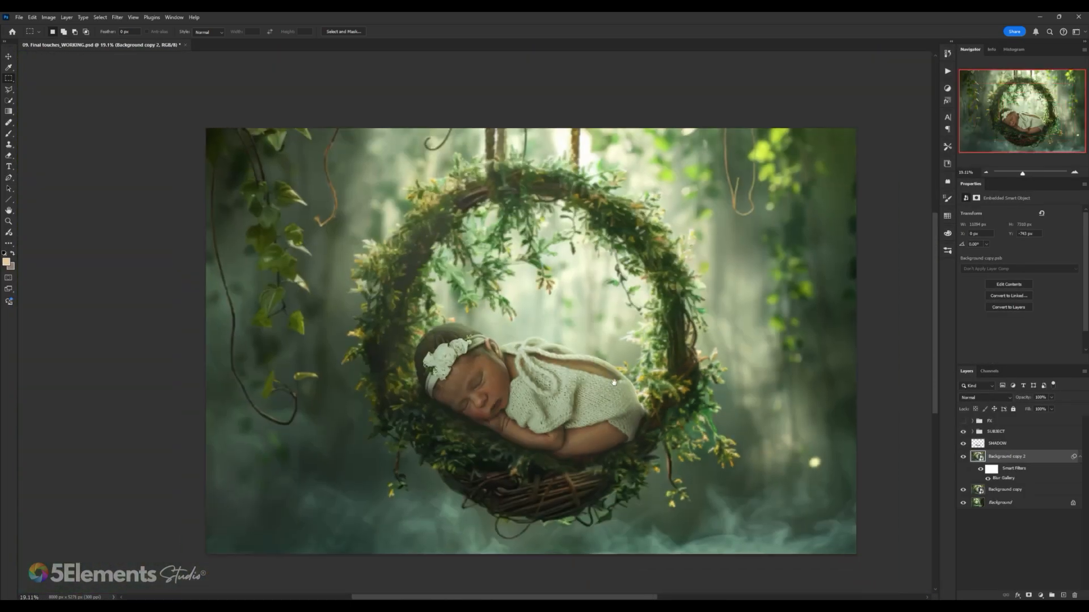
scroll(408, 376, "up", 6)
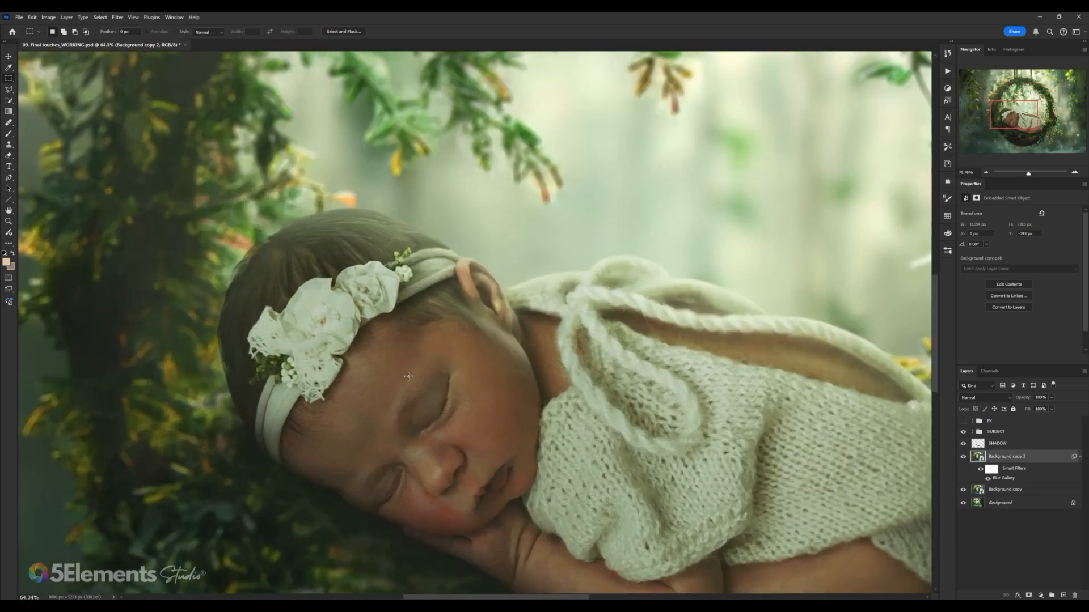
scroll(408, 376, "down", 6)
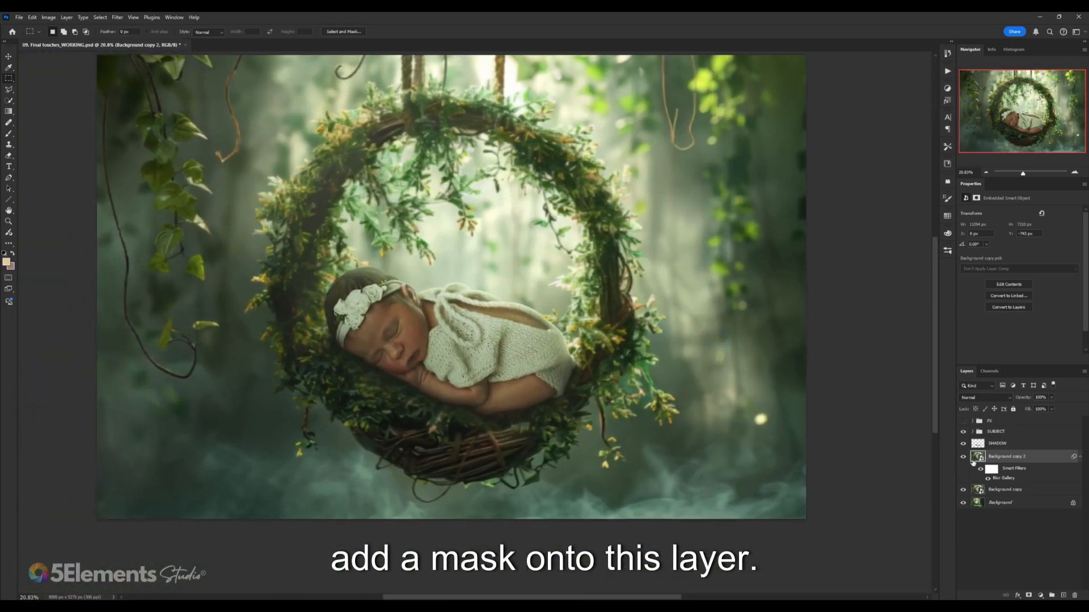
scroll(589, 368, "up", 3)
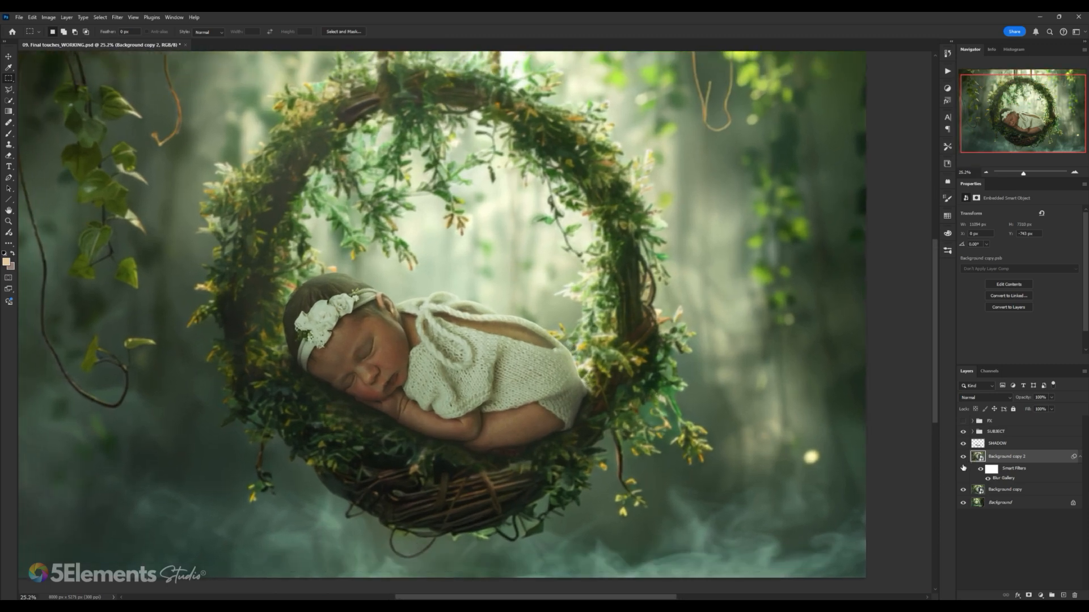
left_click(993, 471)
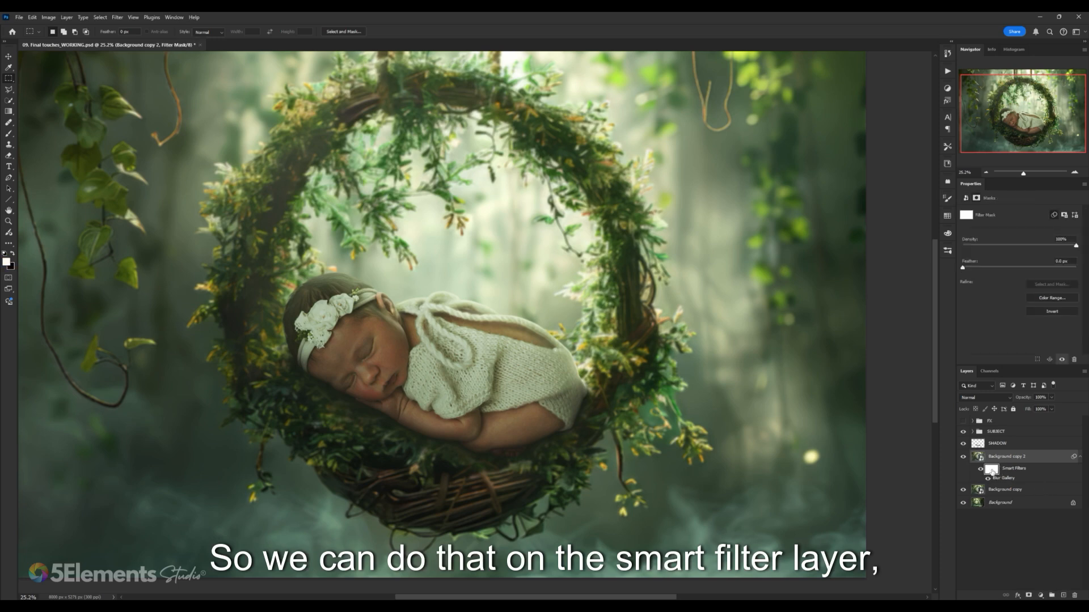
left_click(1012, 458)
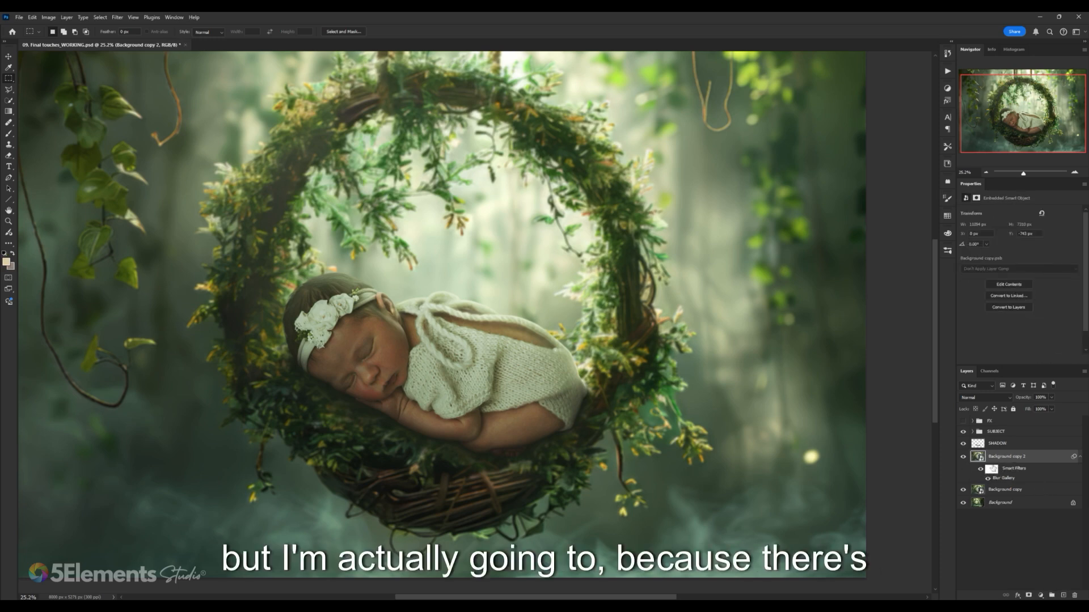
mouse_move(536, 398)
left_mouse_down()
mouse_move(498, 382)
mouse_move(545, 396)
left_mouse_up()
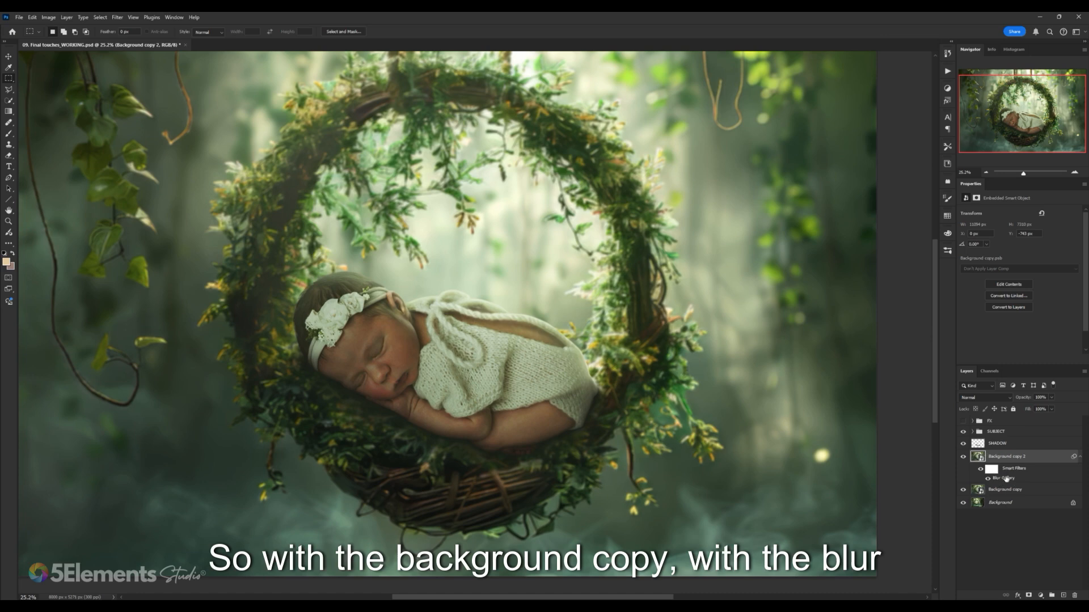
left_click(1028, 596)
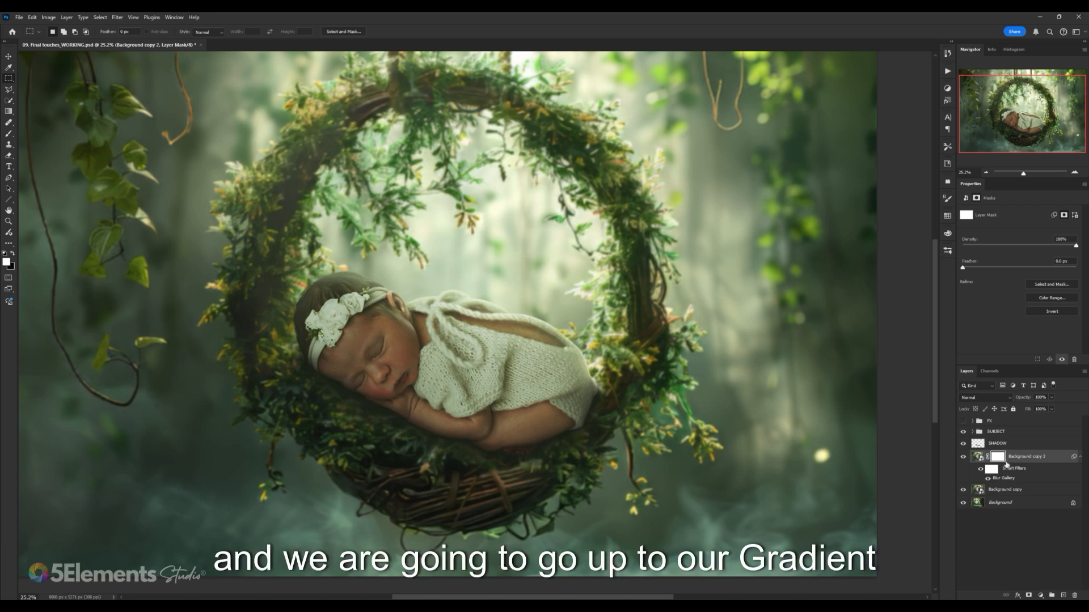
- Set up the Gradient tool with the first black-and-white preset from the Basics gradients for the Background copy 2 mask
left_click(8, 112)
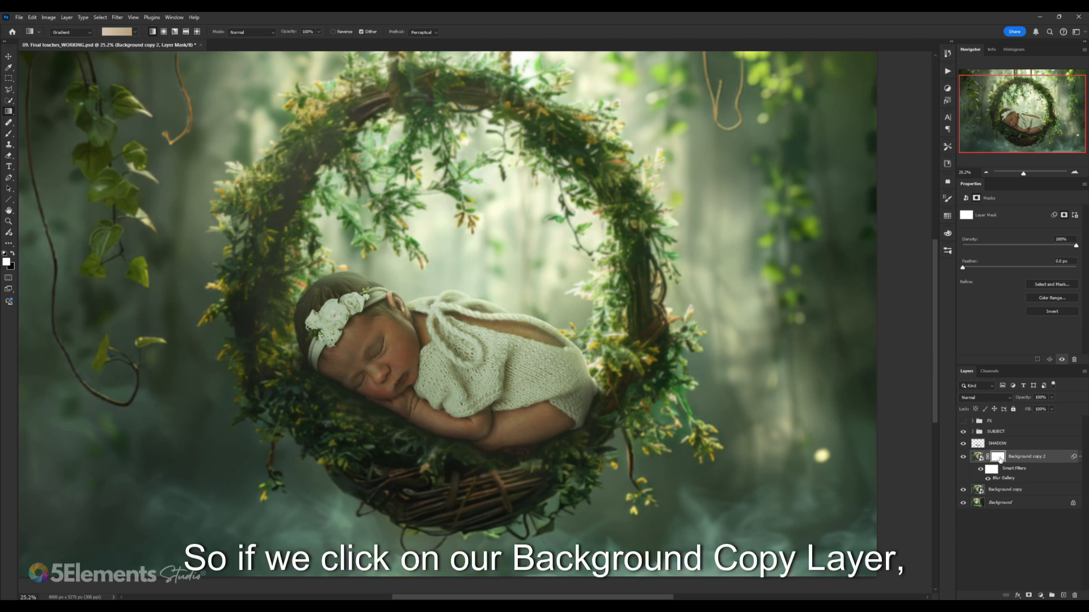
left_click(126, 35)
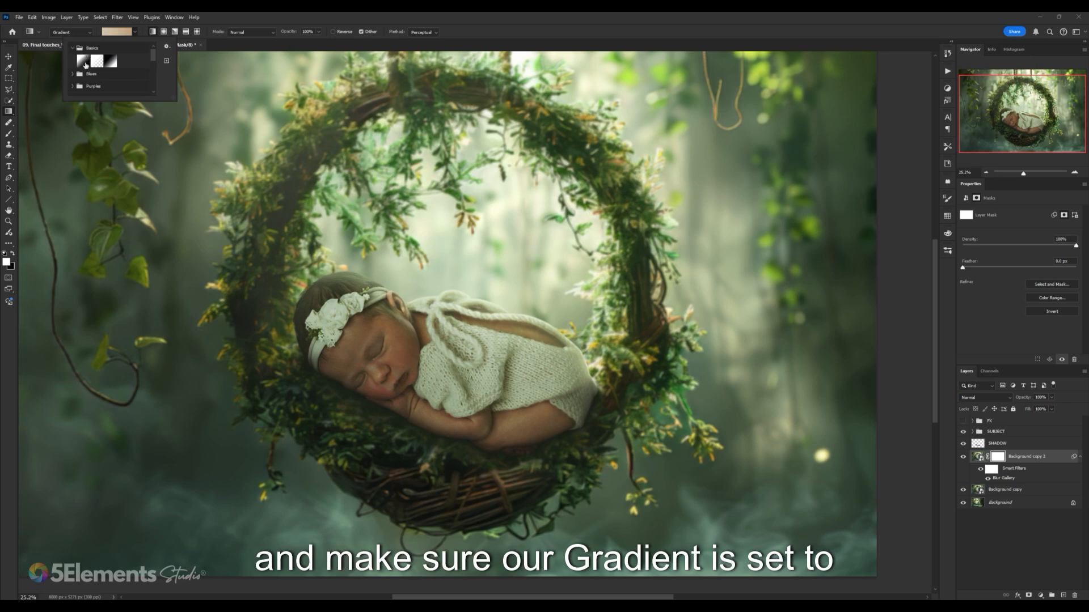
left_click(220, 18)
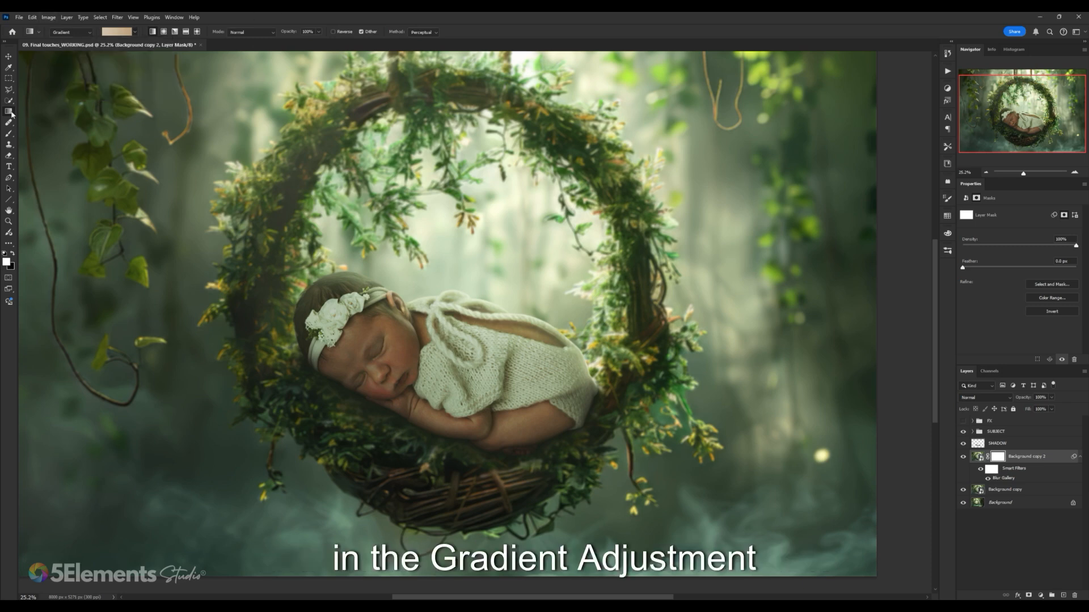
left_click(119, 34)
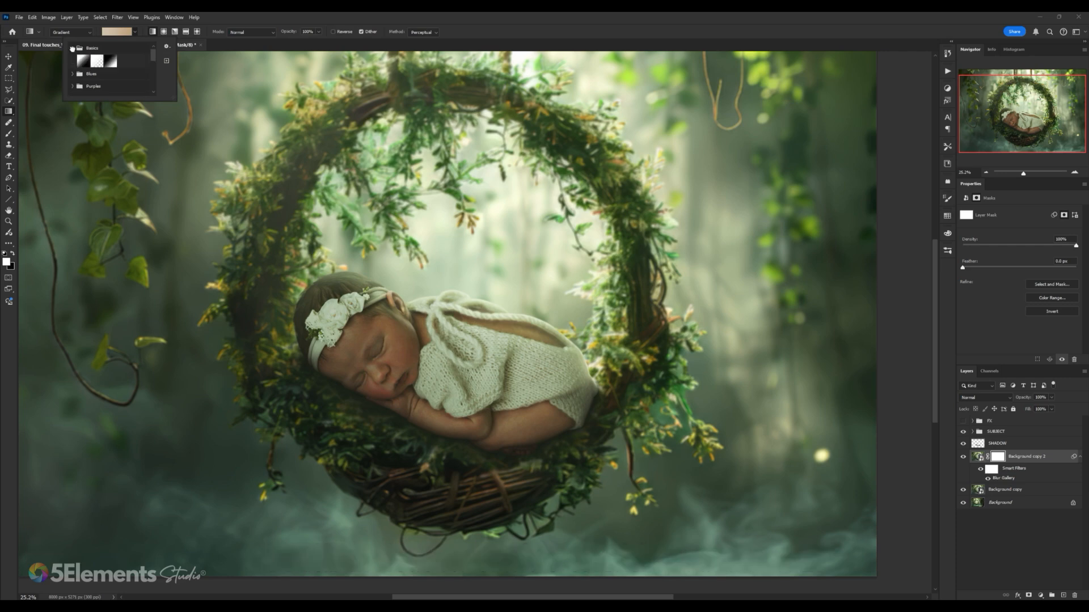
left_click(127, 33)
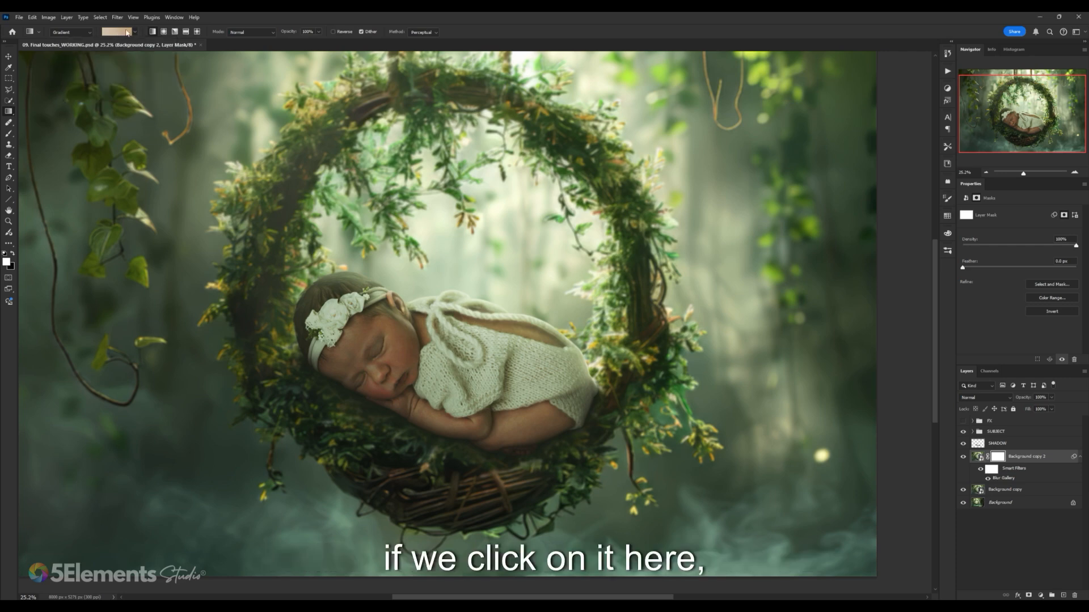
left_click(117, 34)
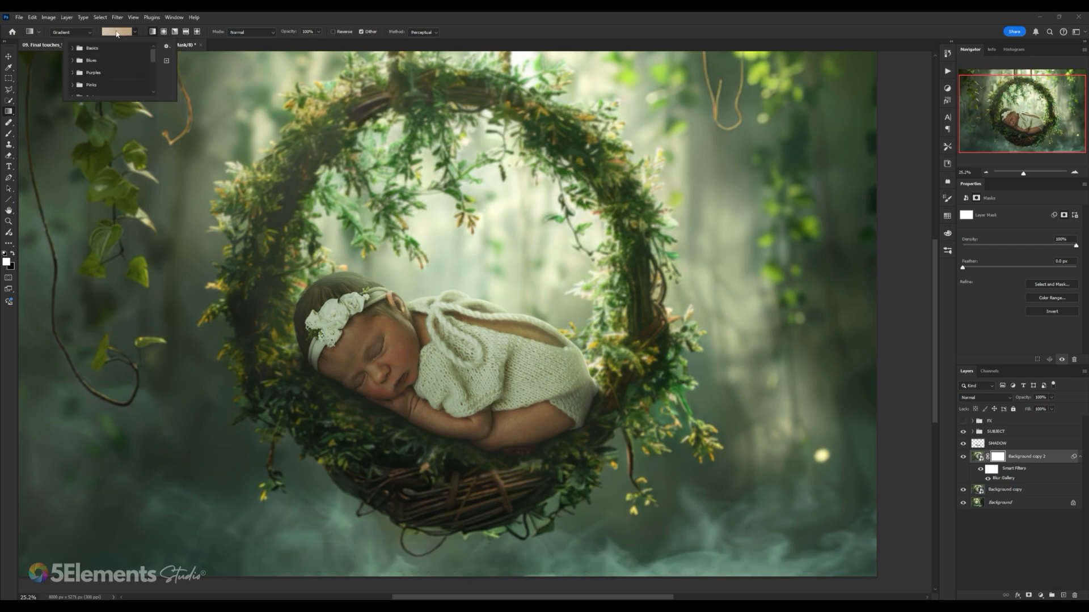
left_click(71, 49)
left_click(82, 61)
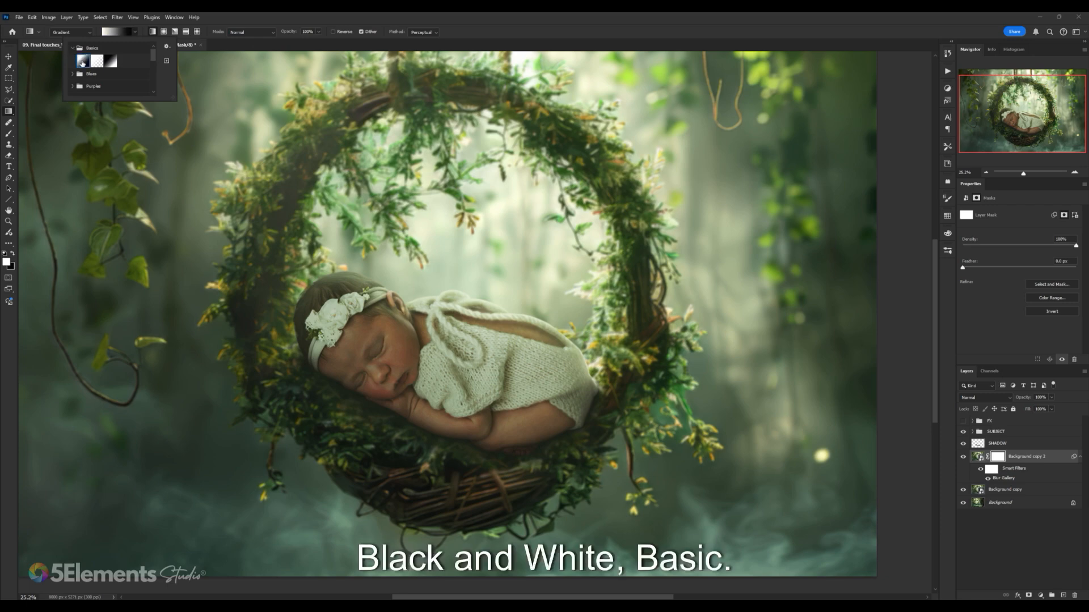
left_click(113, 35)
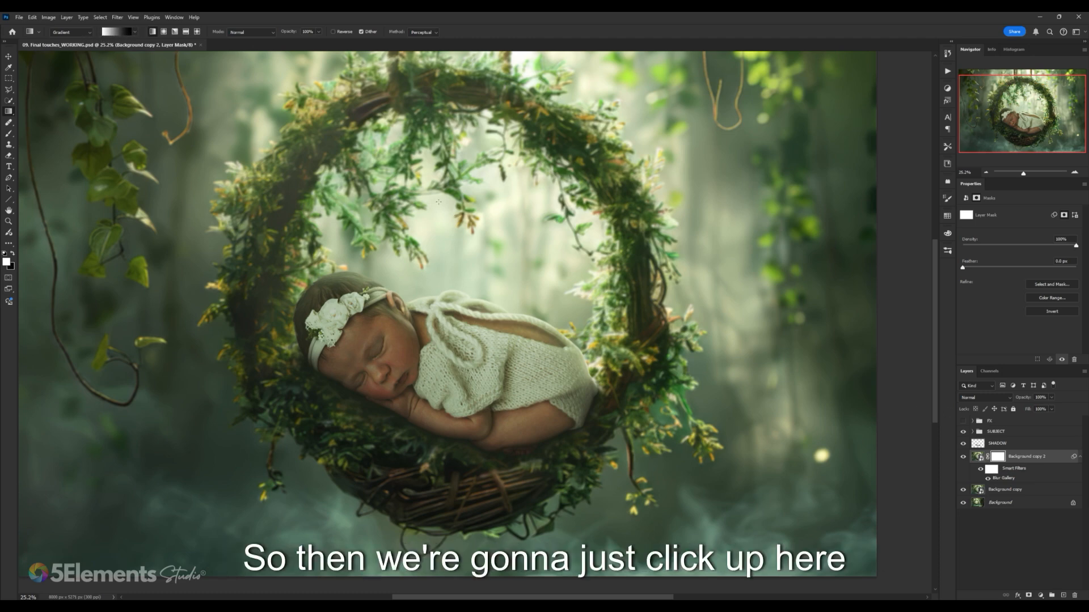
- Draw a vertical white-to-black gradient on the Background copy 2 mask from the wreath's upper opening down to the twigs below its base
left_click_drag(440, 202, 448, 467)
left_click_drag(463, 535, 460, 537)
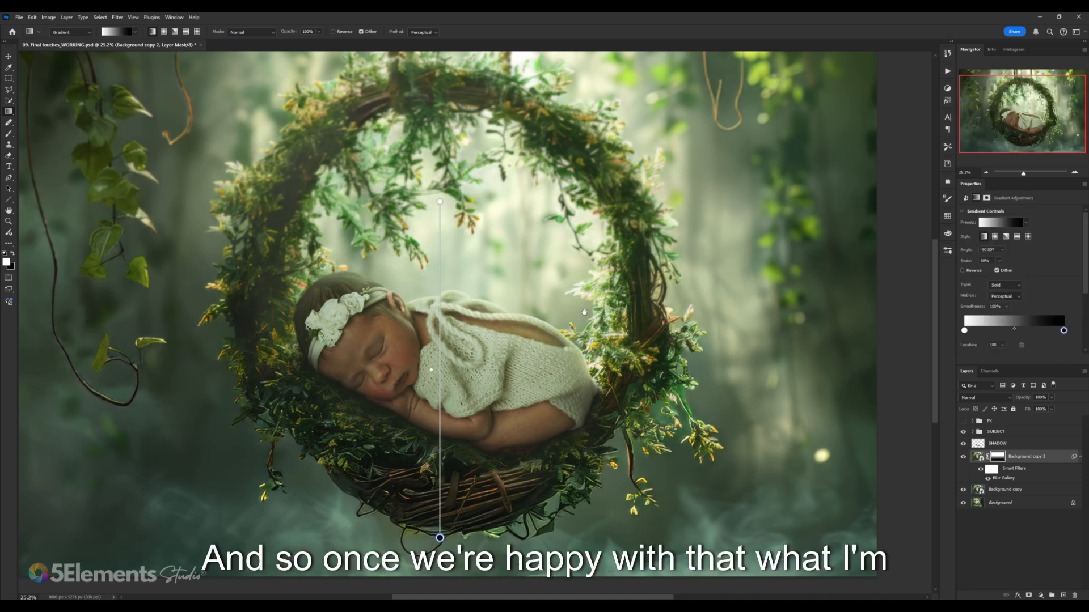
left_click_drag(584, 312, 522, 274)
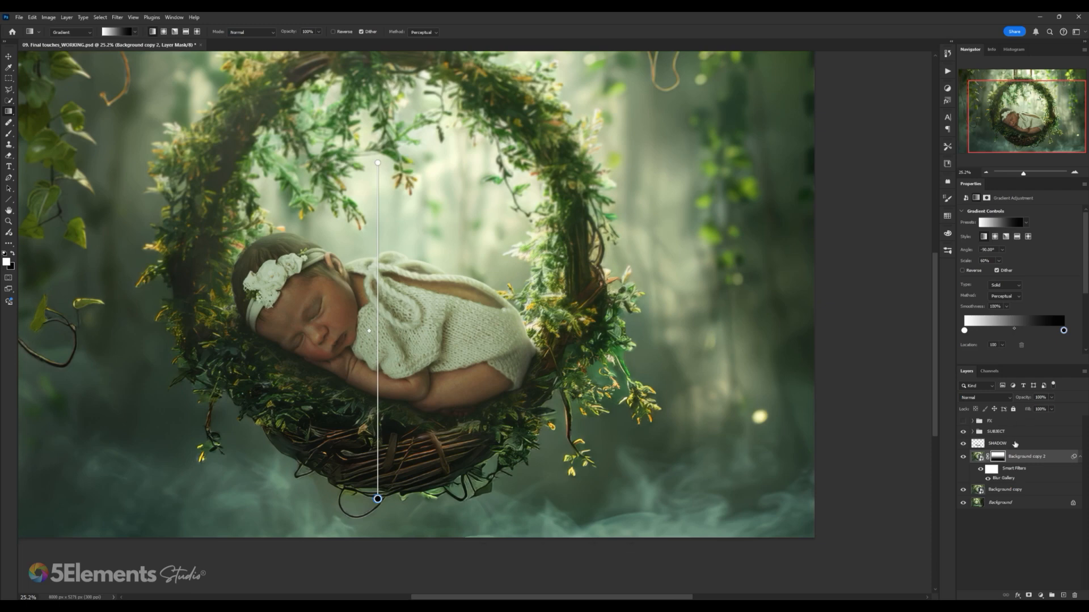
- View the Background copy 2 mask on its own, then return to the image and examine the blur transition up close
left_click(998, 459)
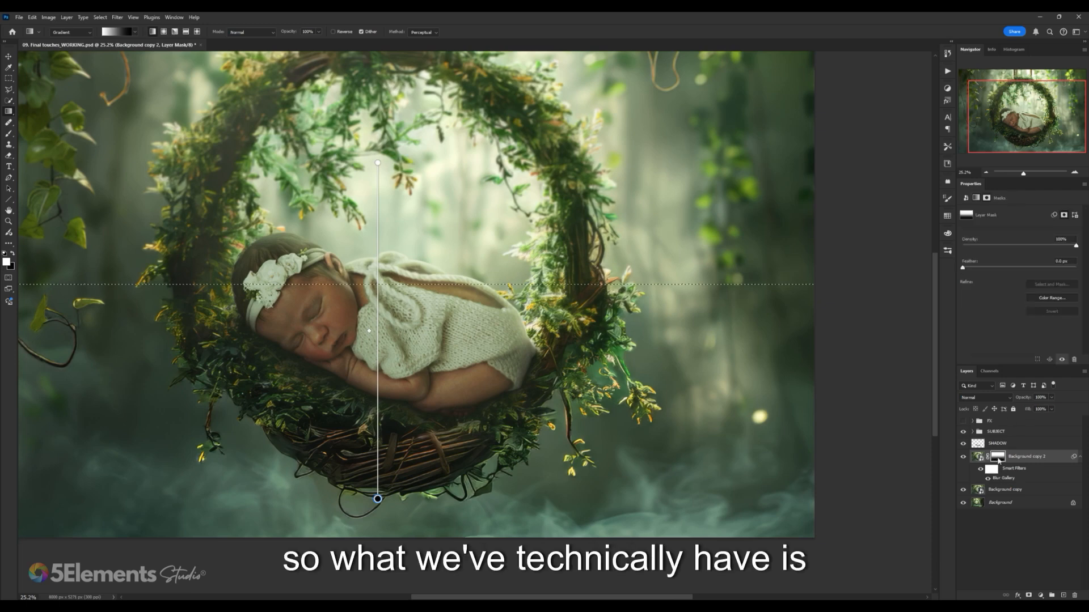
left_click(1001, 460, "alt")
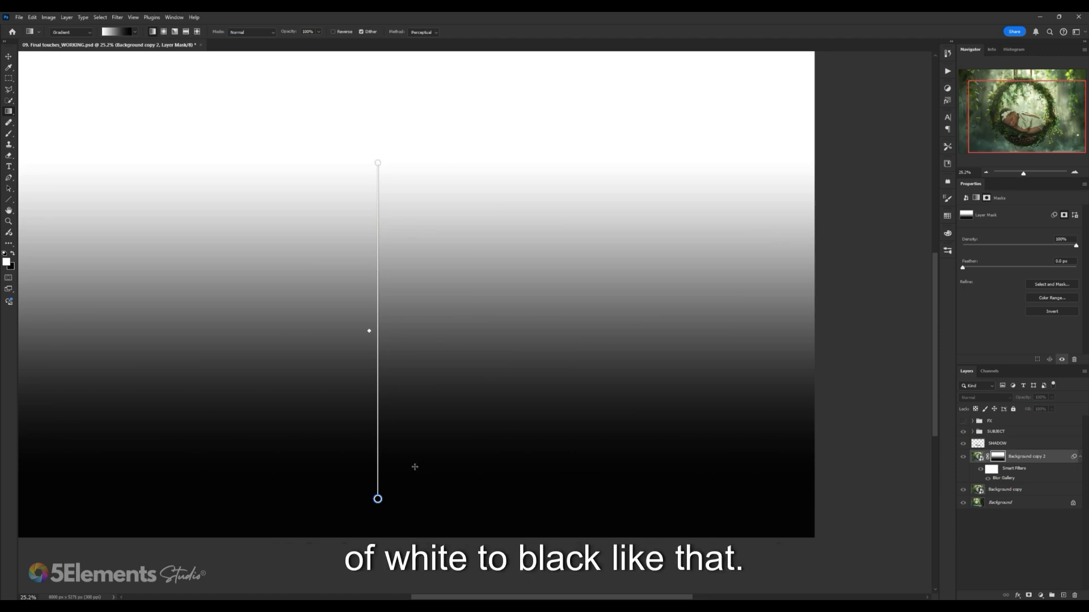
left_click(978, 457)
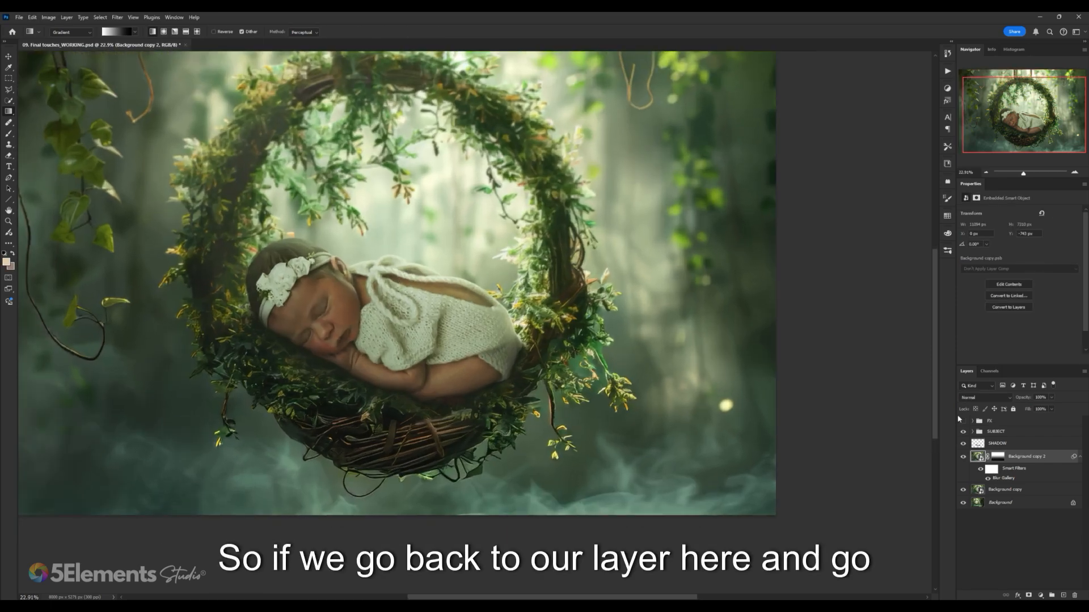
left_click(997, 457)
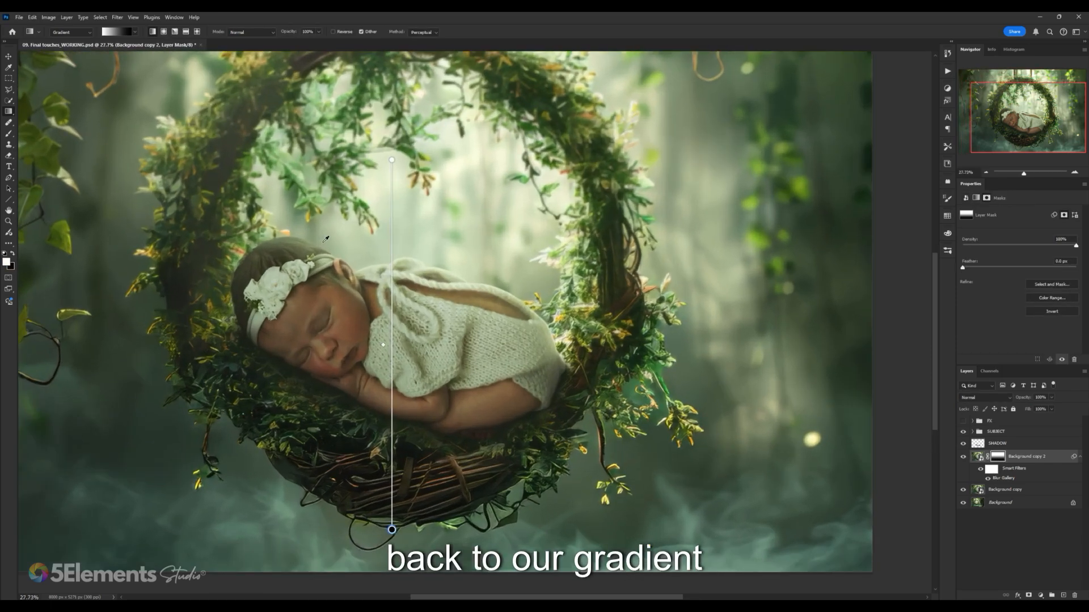
scroll(526, 425, "up", 4)
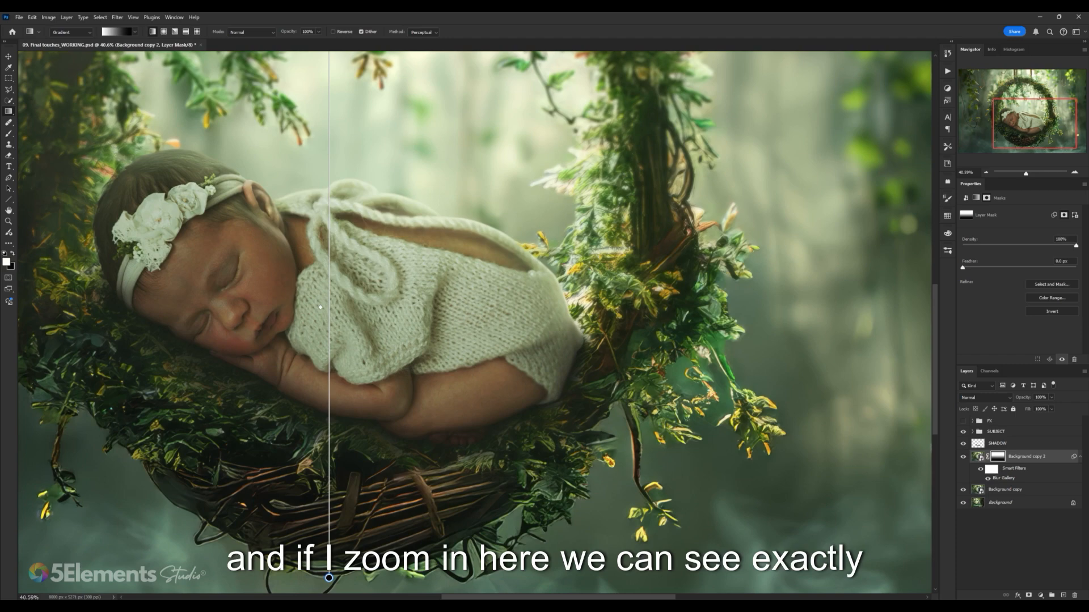
scroll(588, 156, "down", 2)
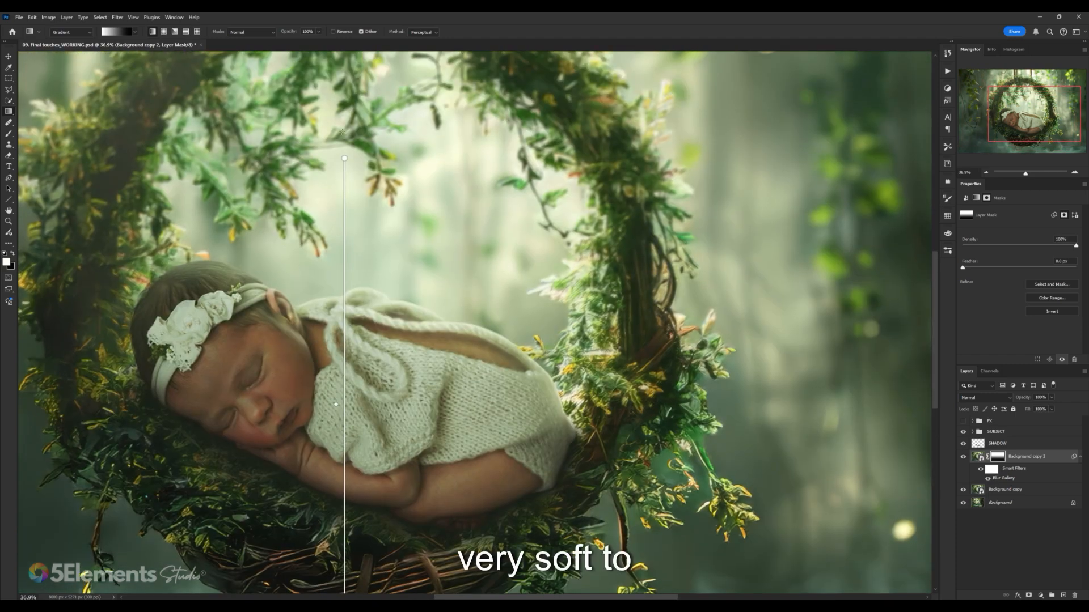
- Shorten the mask gradient so it runs from the upper edge of the knitted outfit to the level of the newborn's hands
left_click_drag(542, 273, 523, 290)
left_click_drag(324, 108, 324, 148)
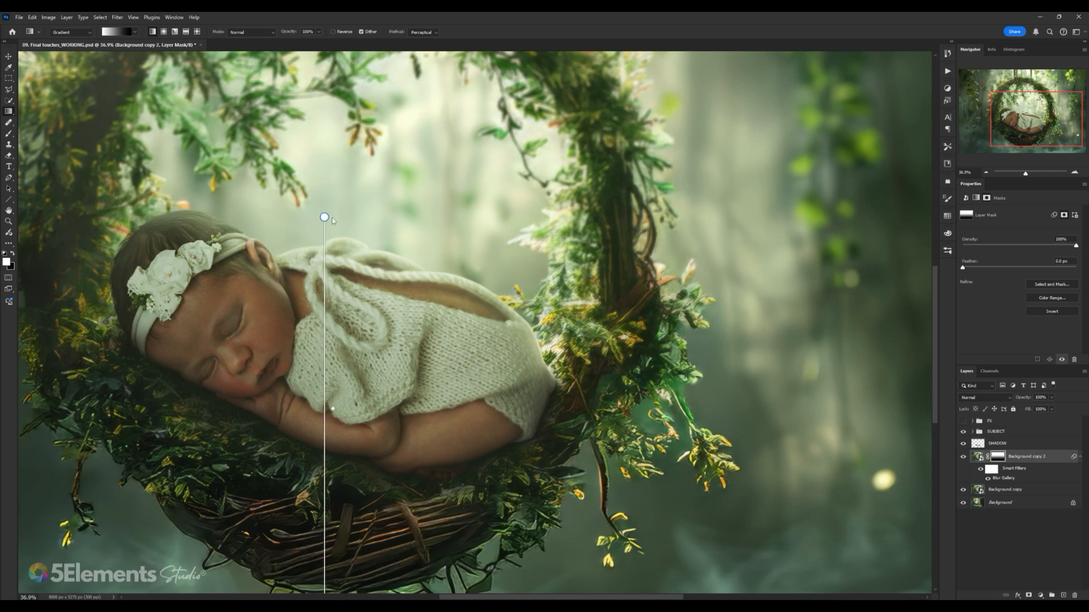
scroll(337, 340, "down", 5)
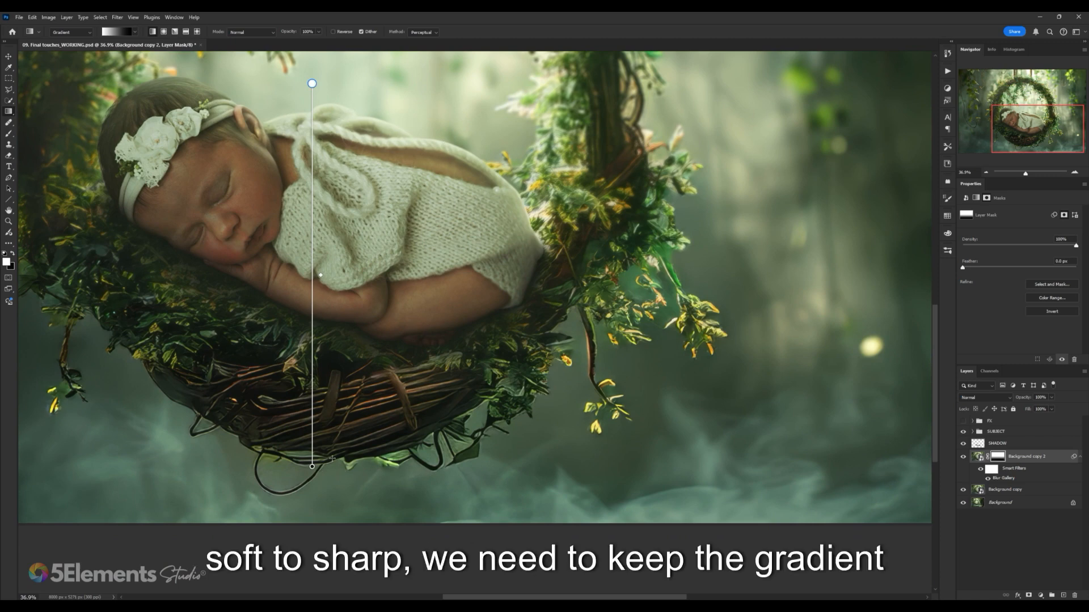
left_click_drag(312, 467, 367, 316)
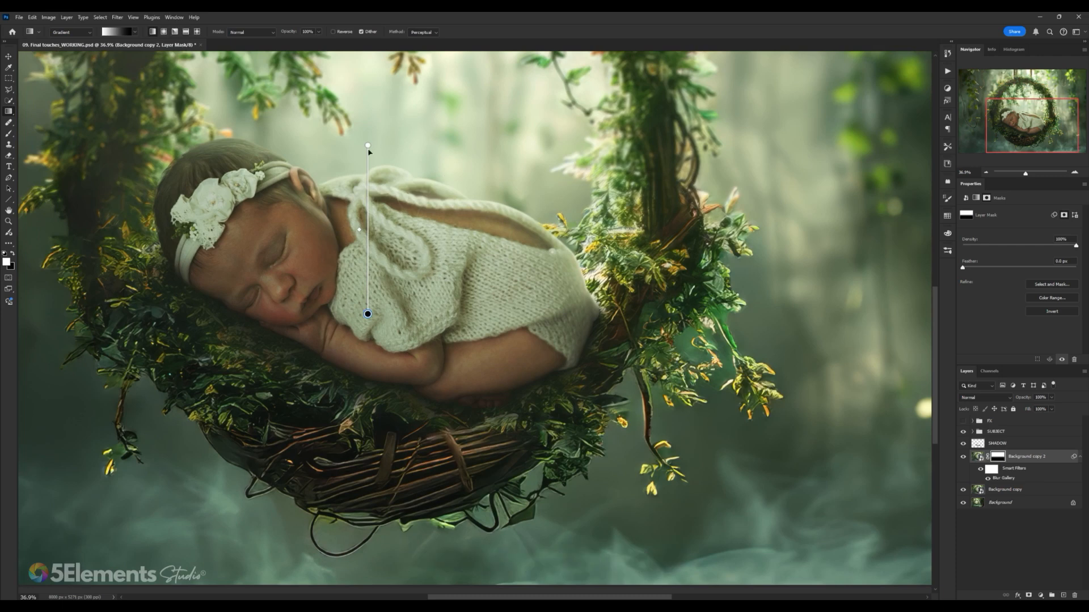
left_click_drag(369, 146, 368, 181)
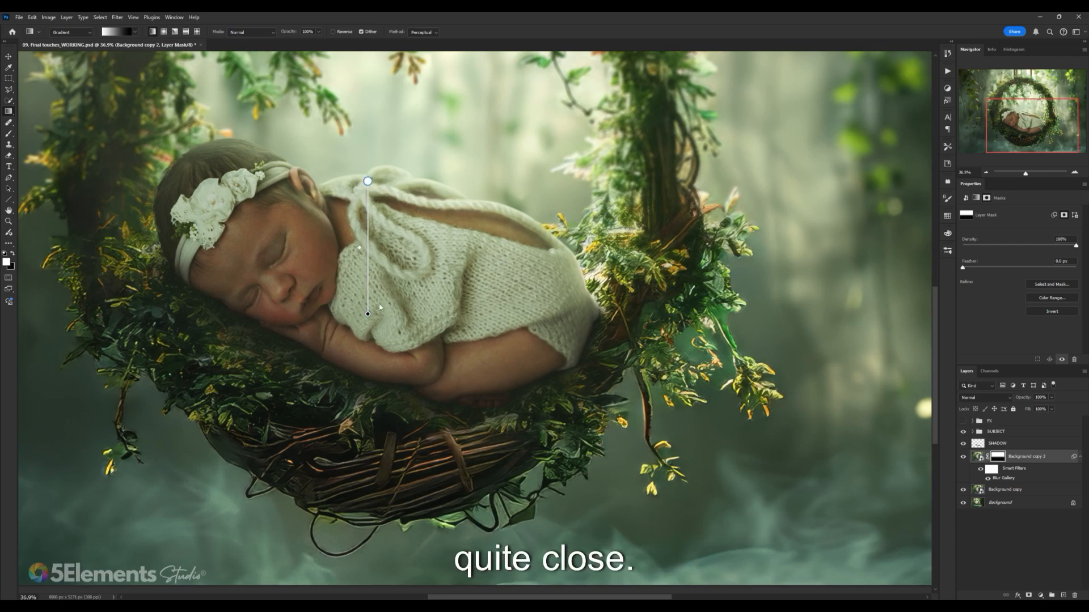
- Fine-tune both gradient ends so the blur fades between the newborn's shoulder and forearm, and reselect the Background copy 2 image thumbnail
left_click_drag(368, 314, 371, 382)
left_click_drag(369, 180, 368, 211)
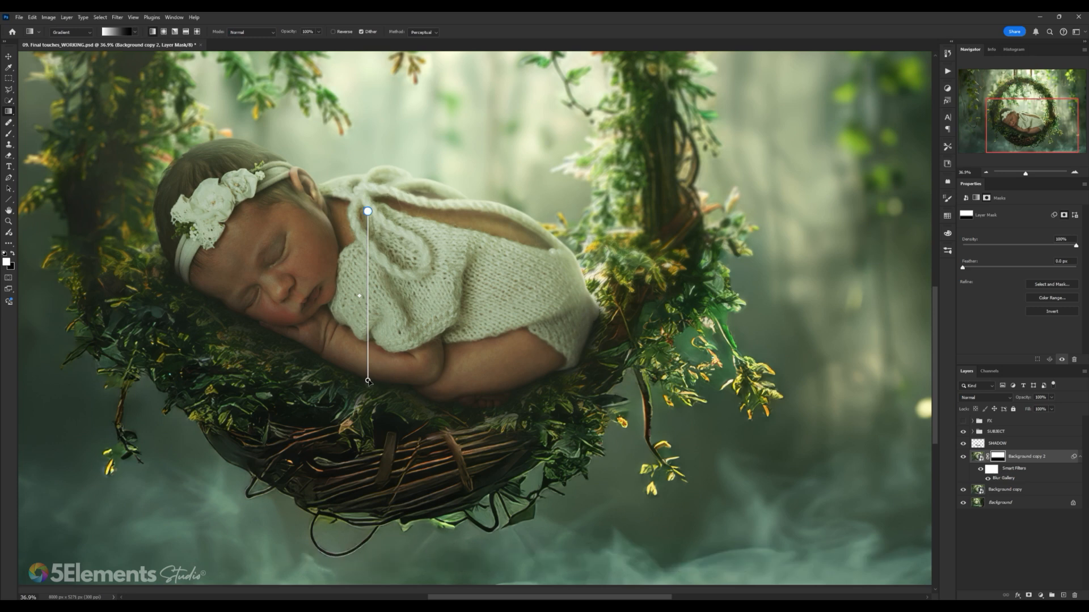
left_click_drag(369, 381, 367, 361)
left_click_drag(368, 210, 372, 211)
left_click_drag(368, 359, 369, 340)
left_click(978, 457)
scroll(566, 301, "down", 5)
scroll(567, 341, "up", 2)
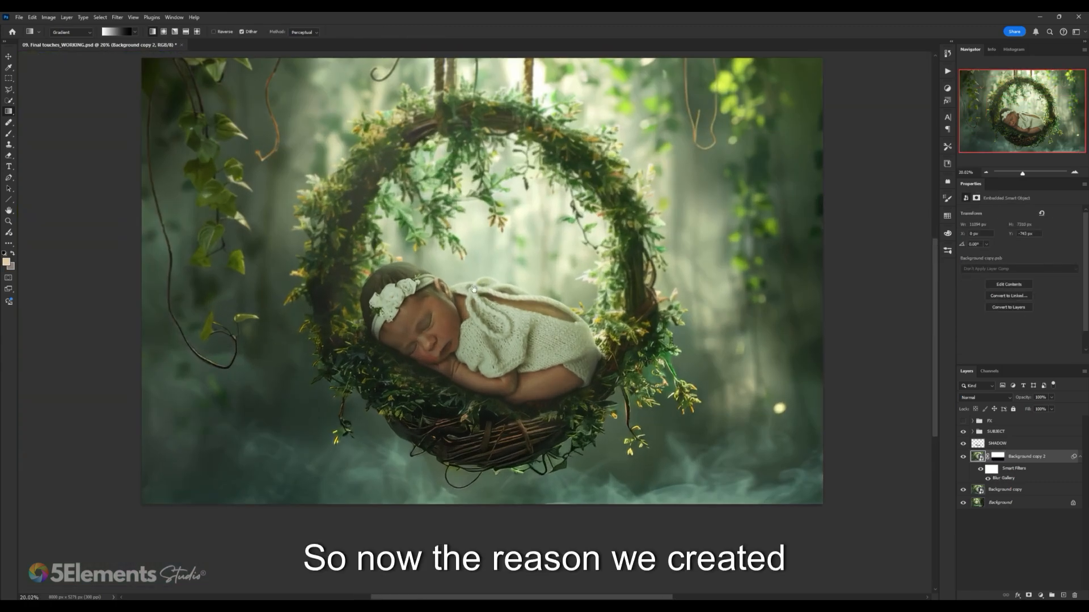
- Toggle the visibility of the Background copy and Background layers to check what shows beneath the masked blur, and turn both back on
left_click(963, 490)
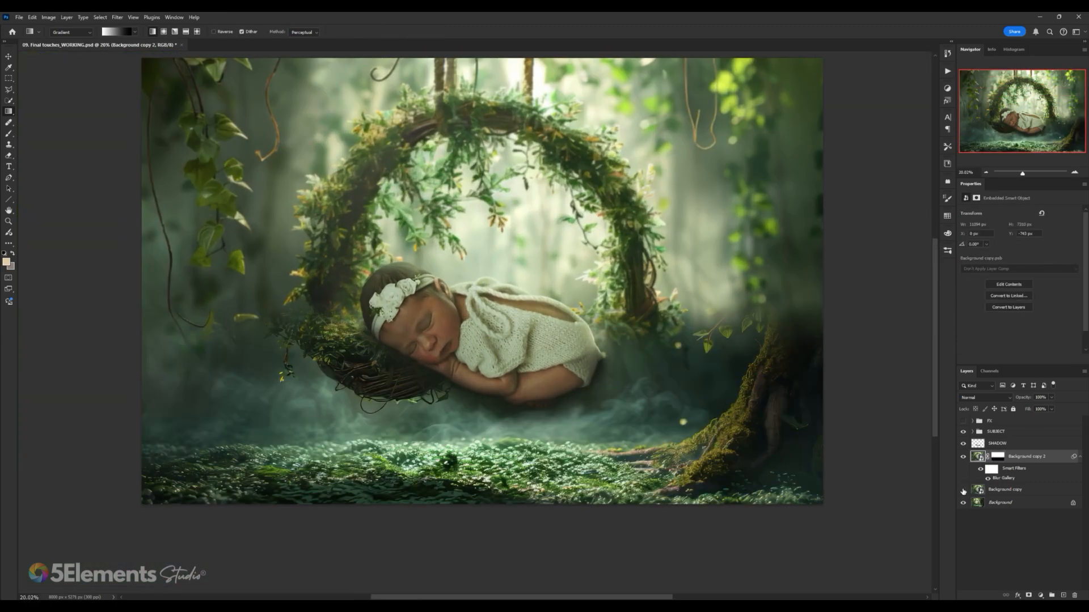
scroll(593, 362, "up", 3)
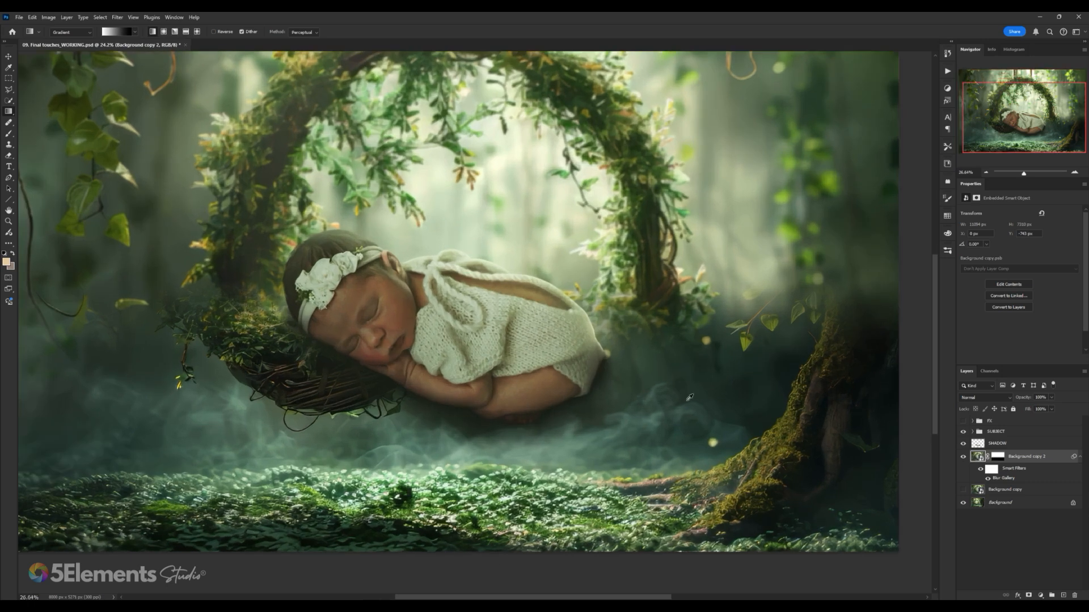
left_click(962, 503)
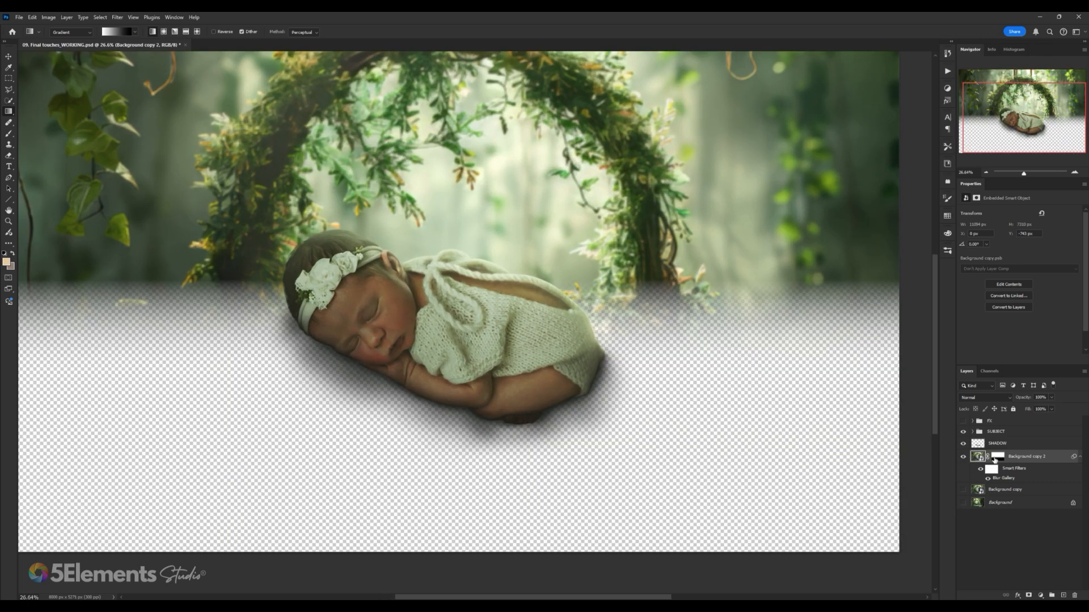
left_click(963, 491)
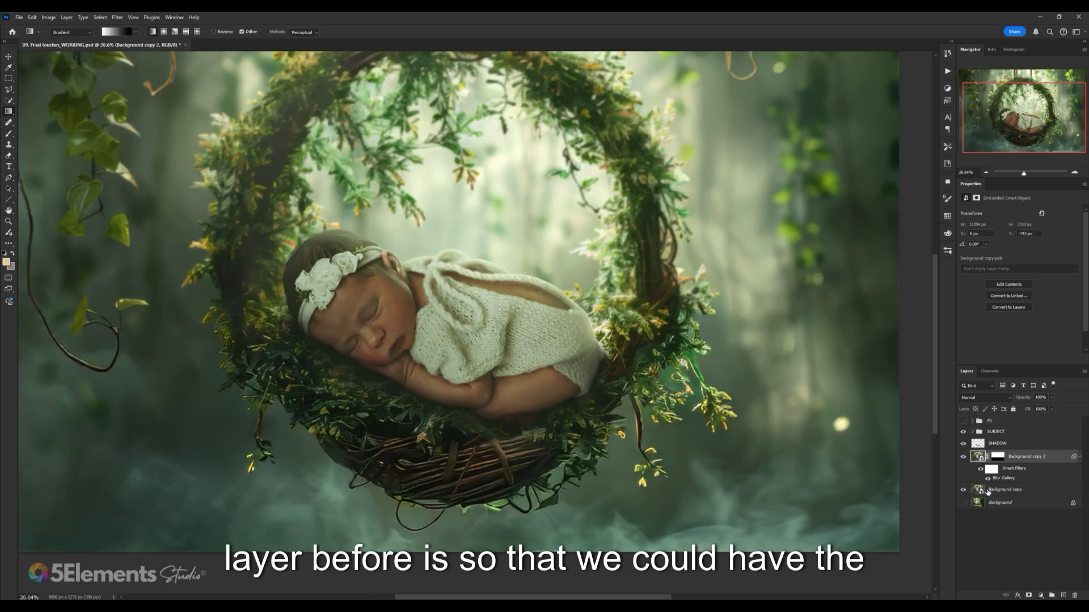
left_click(988, 492)
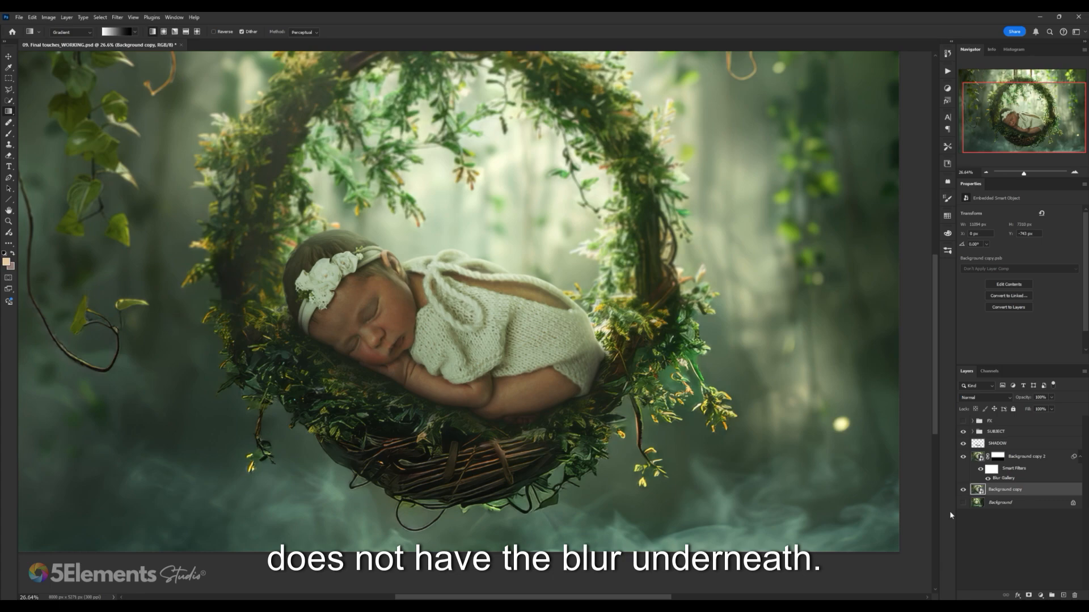
left_click(963, 503)
- Examine the composite up close and in full view to judge the soft-to-sharp transition across the wreath and newborn
scroll(467, 279, "down", 5)
left_click_drag(488, 258, 499, 311)
scroll(487, 316, "up", 2)
scroll(624, 355, "up", 5)
scroll(623, 356, "down", 5)
scroll(628, 359, "up", 3)
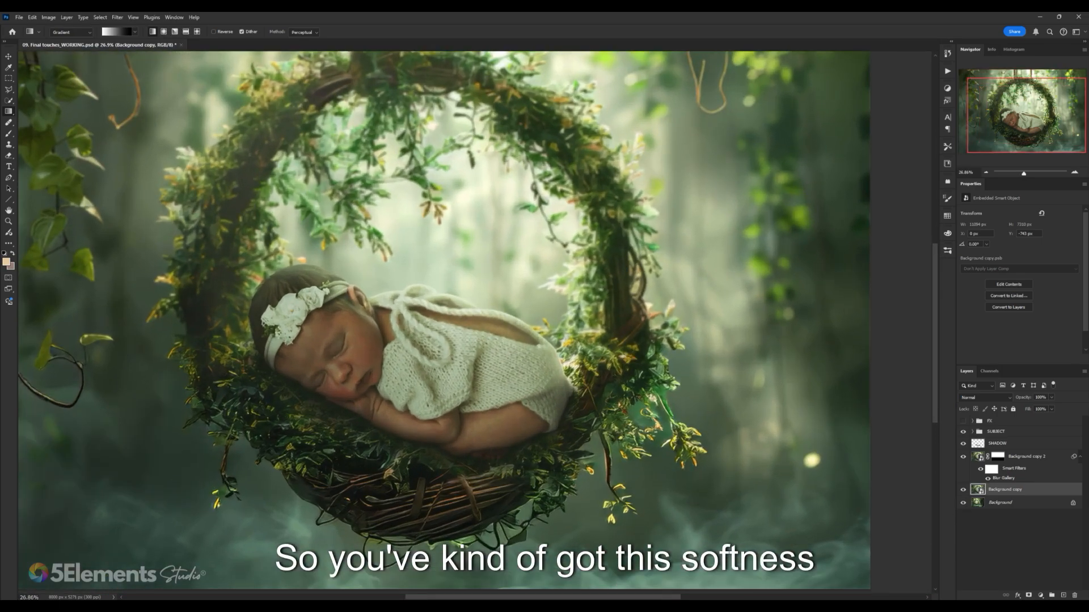
scroll(635, 365, "down", 3)
- Inspect the hanging vines on both sides of the wreath for unwanted blurring
scroll(619, 324, "up", 1)
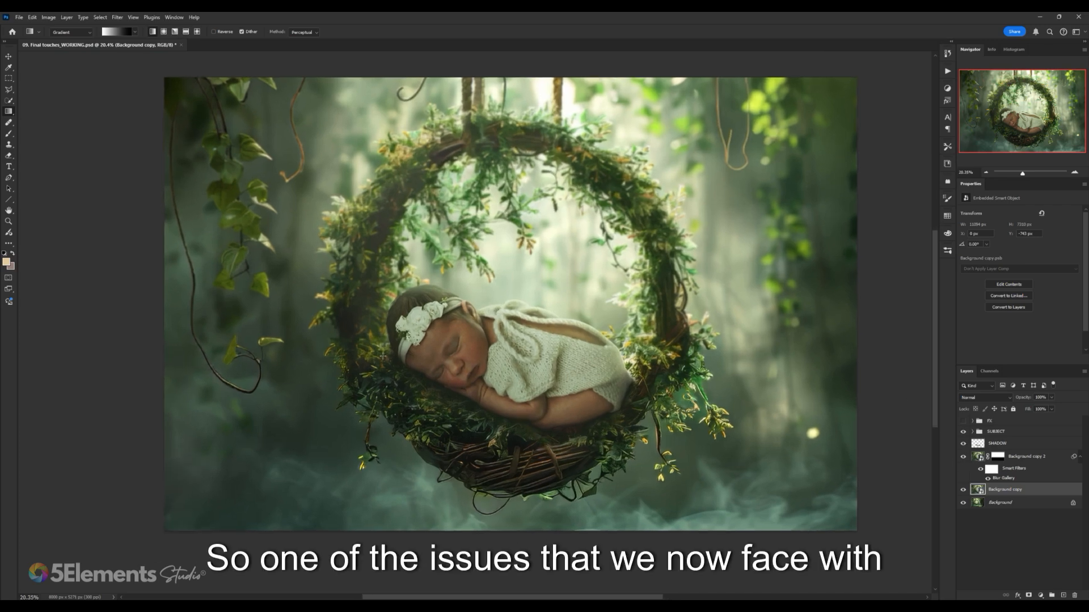
scroll(638, 292, "up", 1)
scroll(632, 245, "down", 2)
scroll(630, 247, "up", 1)
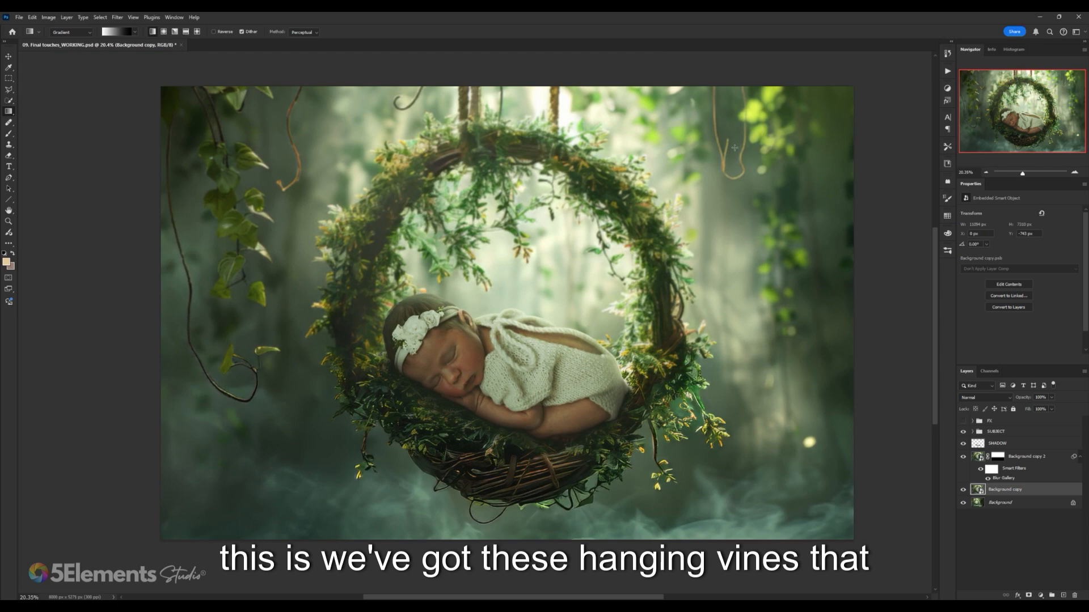
scroll(294, 238, "up", 2)
scroll(245, 154, "down", 2)
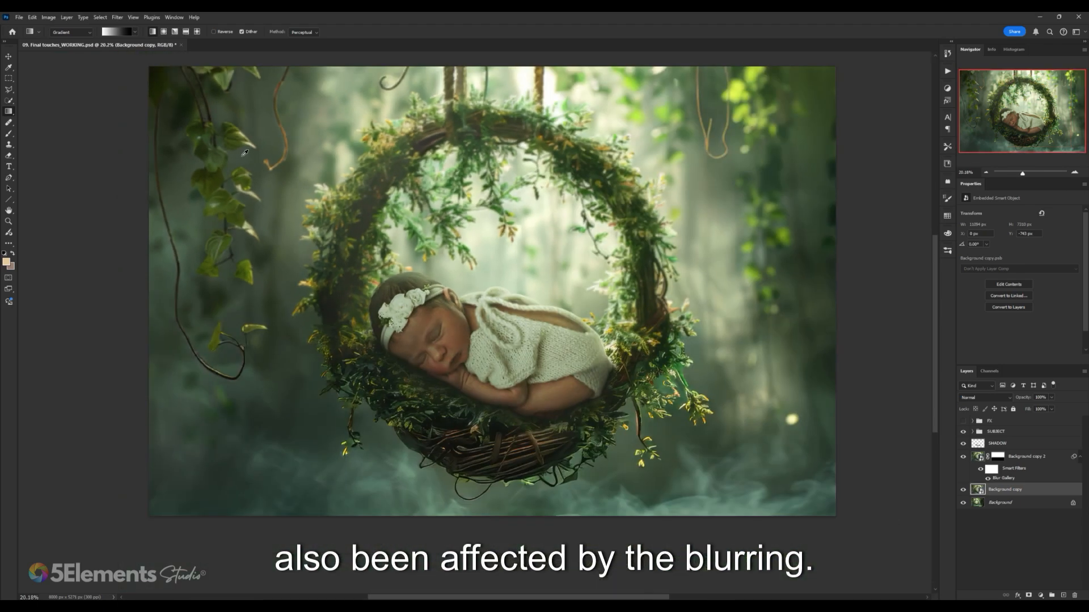
left_click_drag(348, 188, 352, 227)
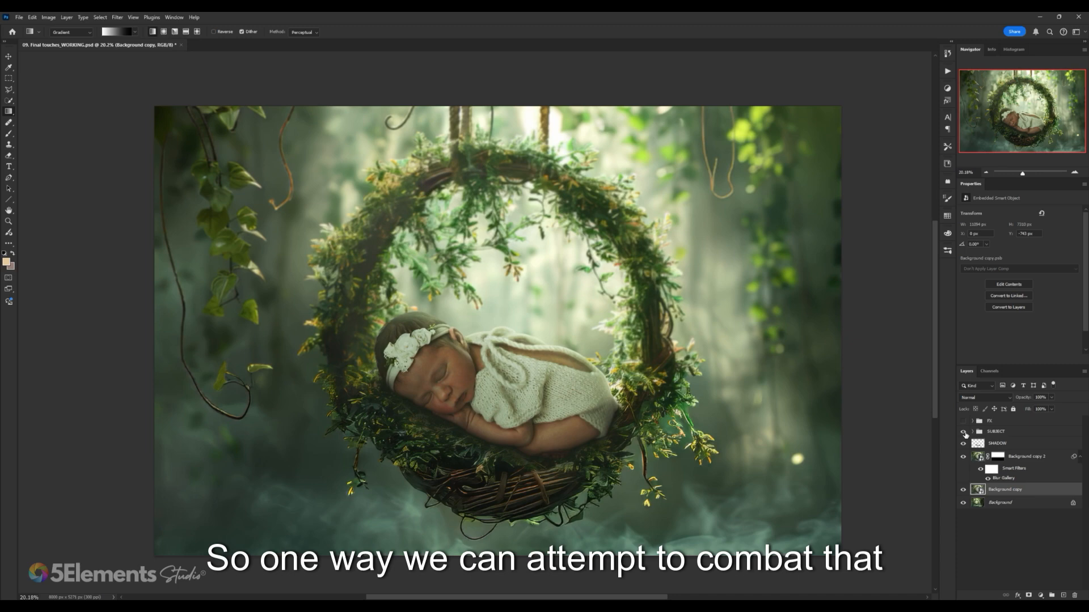
- Hide the SUBJECT group and the SHADOW layer
left_click_drag(963, 433, 963, 445)
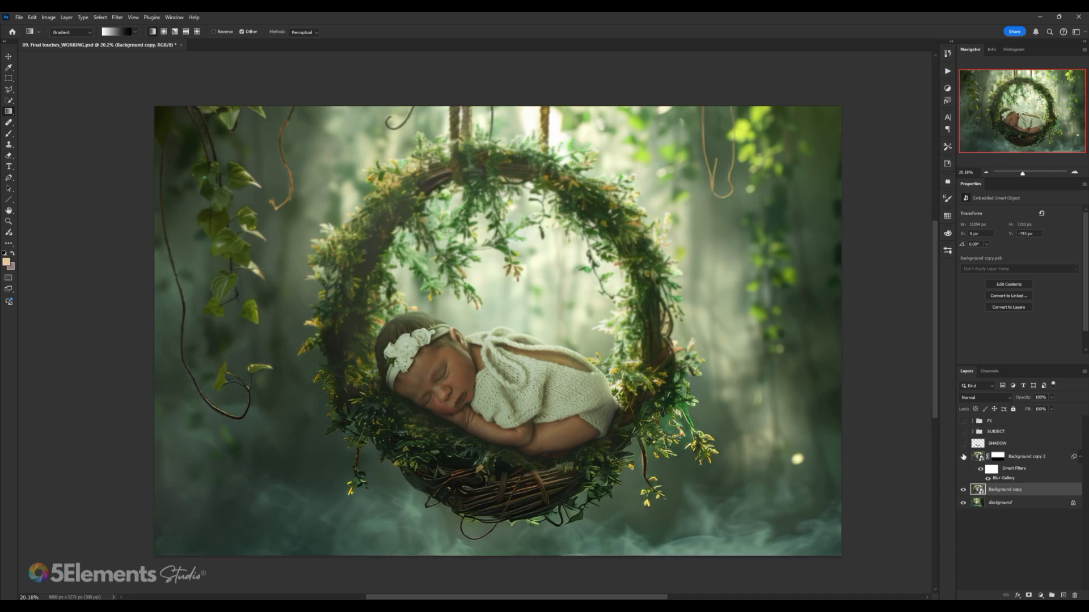
- Hide the Background copy 2 layer and duplicate the Background copy layer within the same document
left_click(963, 456)
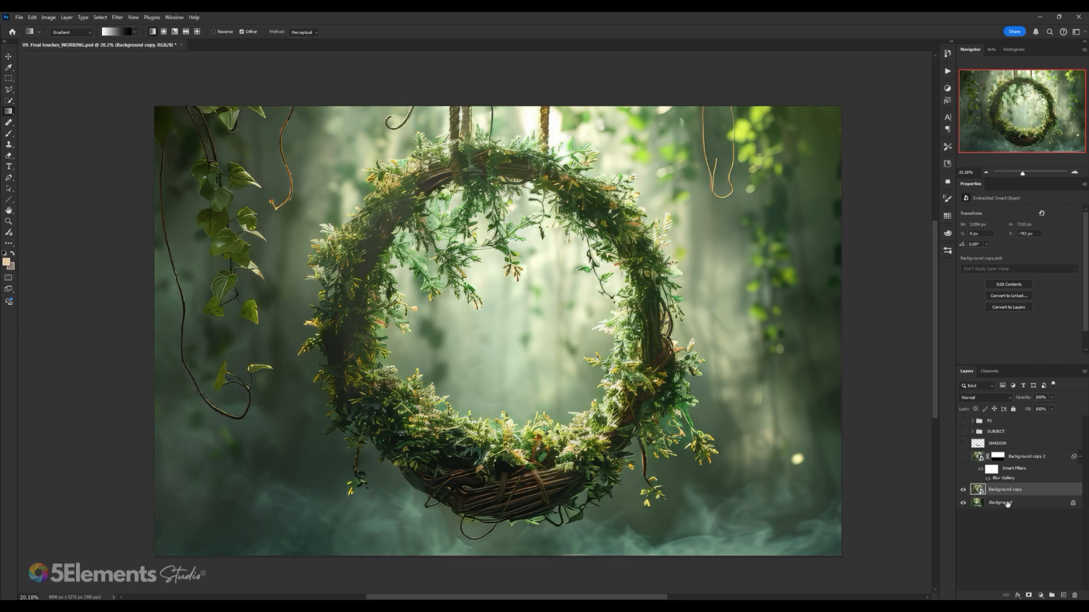
left_click(1025, 504)
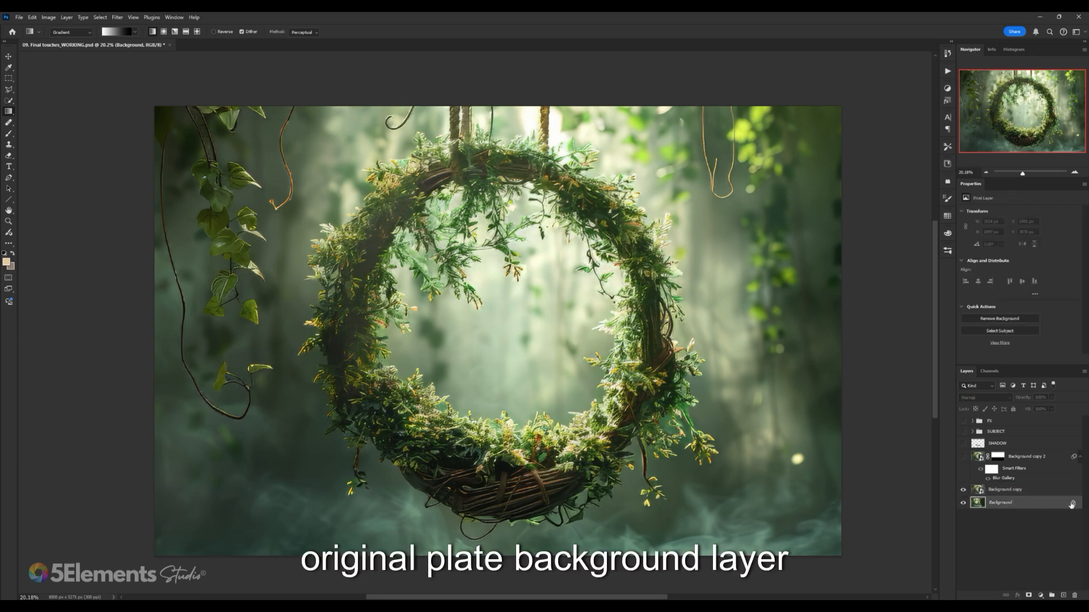
left_click(1001, 491)
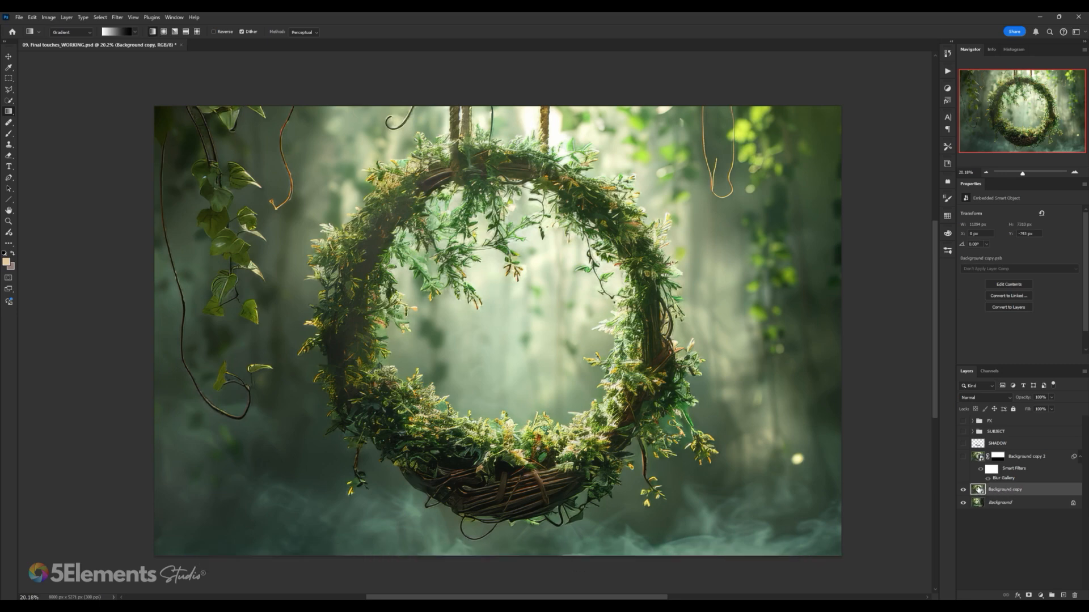
right_click(1032, 491)
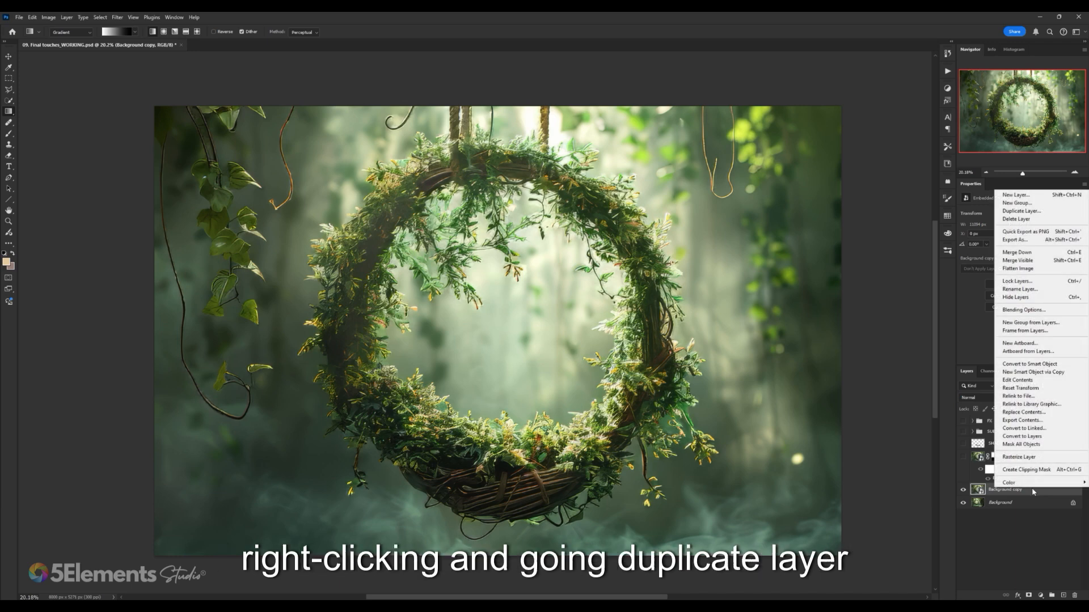
left_click(1027, 214)
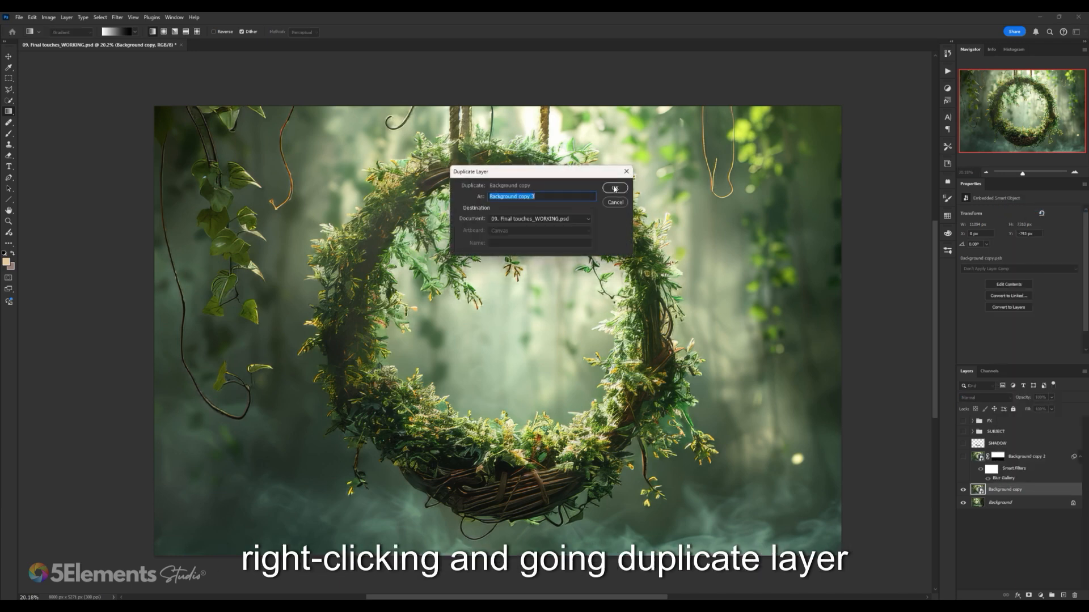
left_click(614, 188)
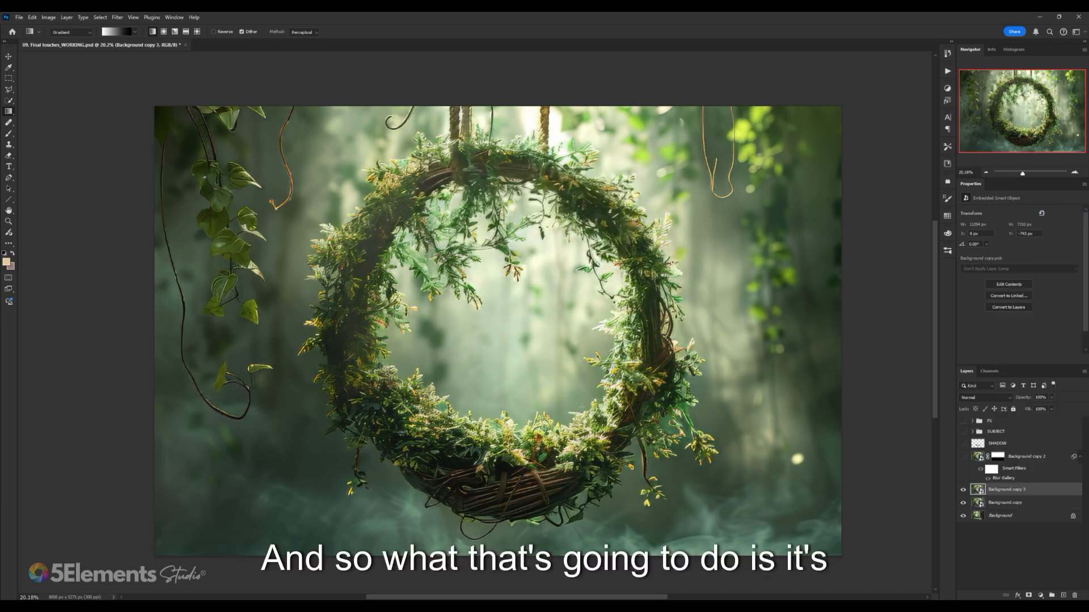
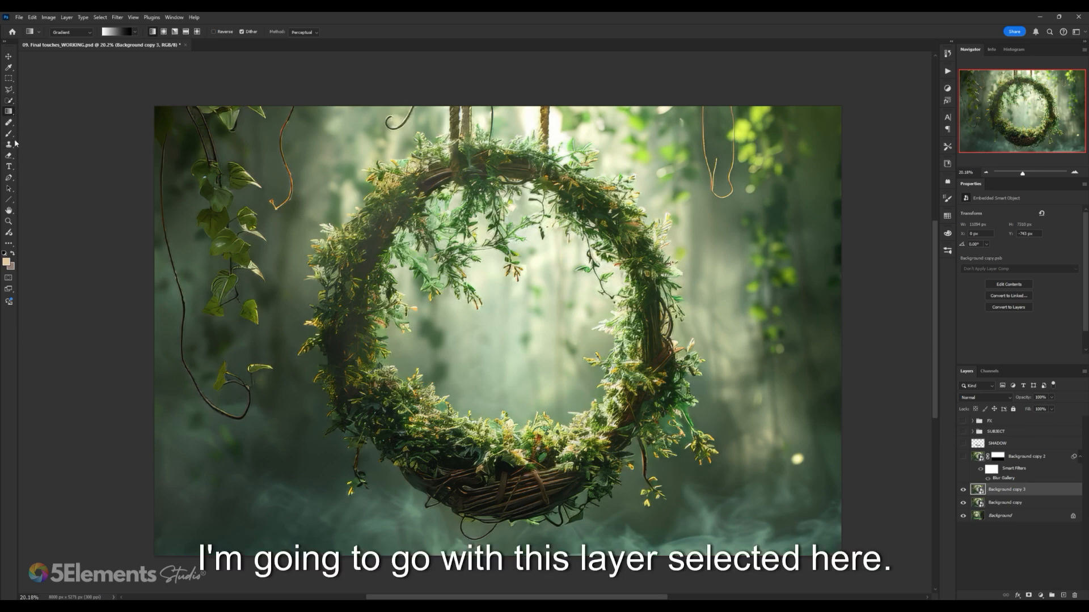
- Select the leafy vines left of the wreath with the Object Selection tool and mask the duplicated layer to that selection
left_click(7, 101)
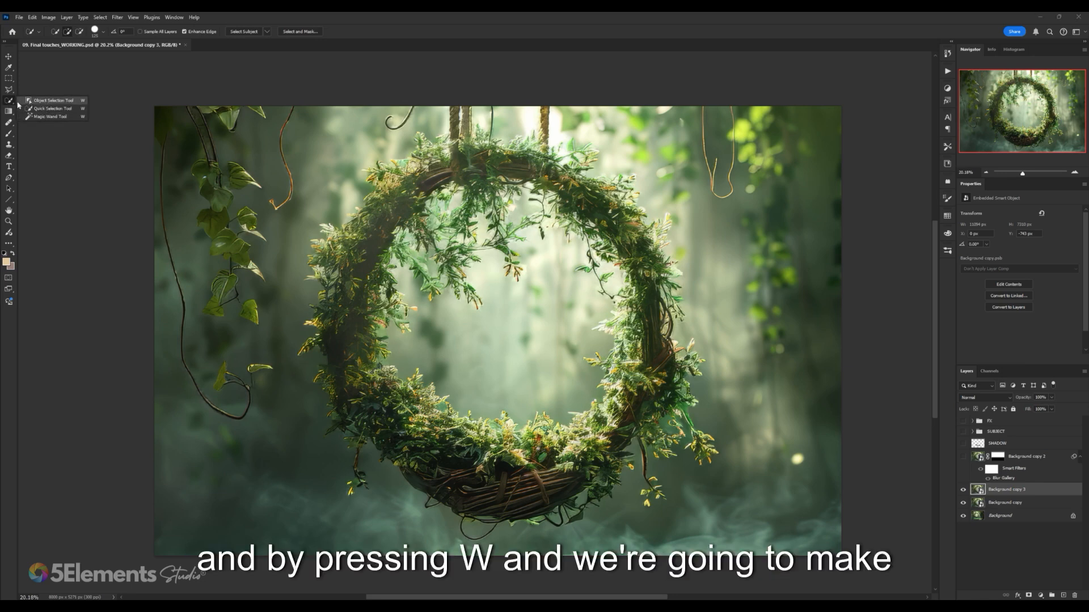
left_click(10, 103)
right_click(10, 104)
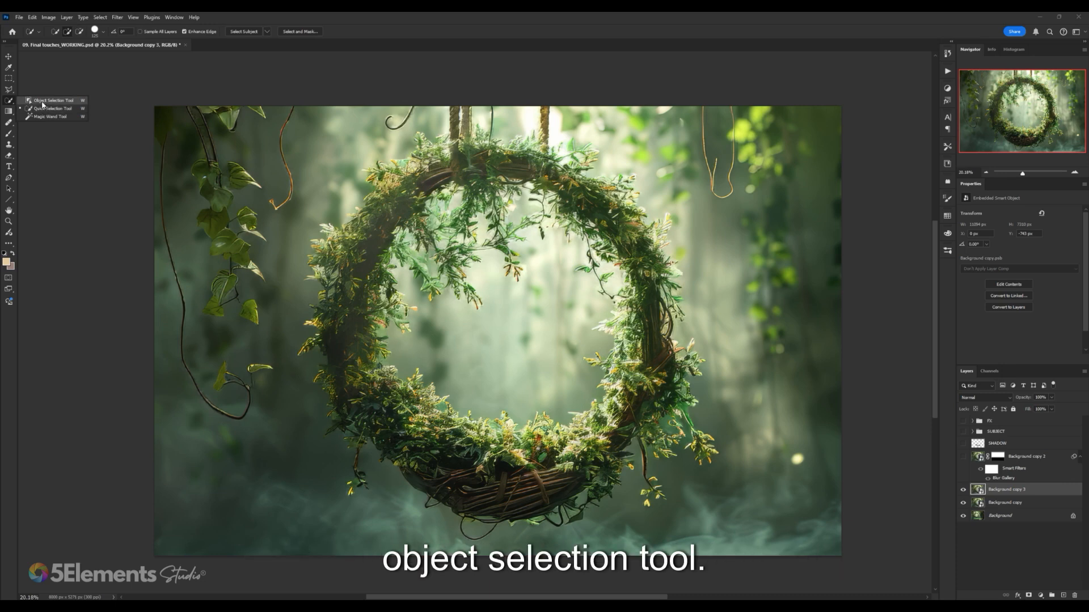
left_click(42, 101)
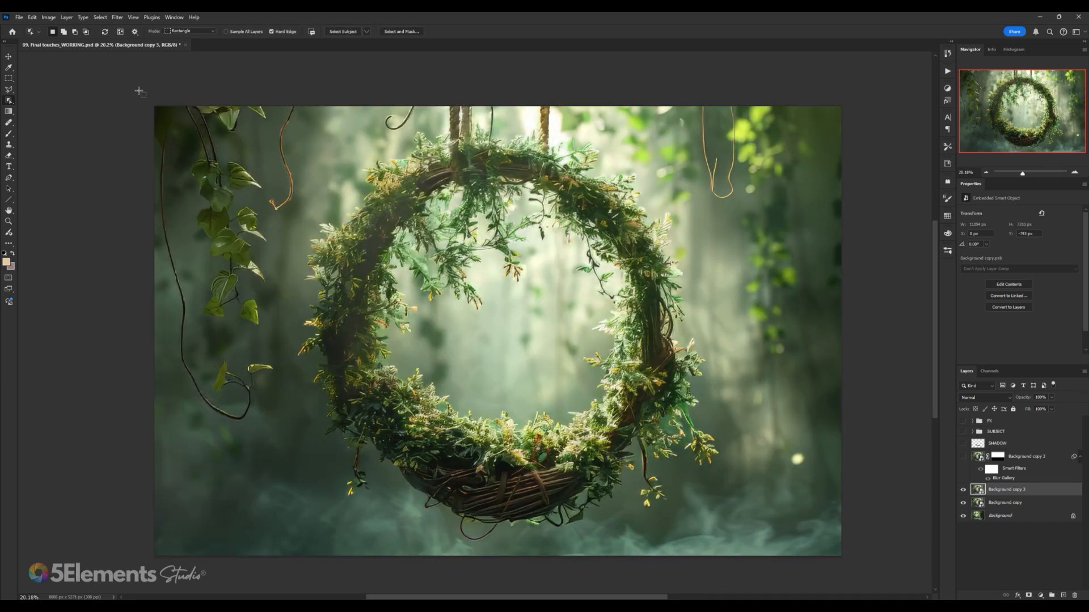
left_click_drag(155, 106, 298, 436)
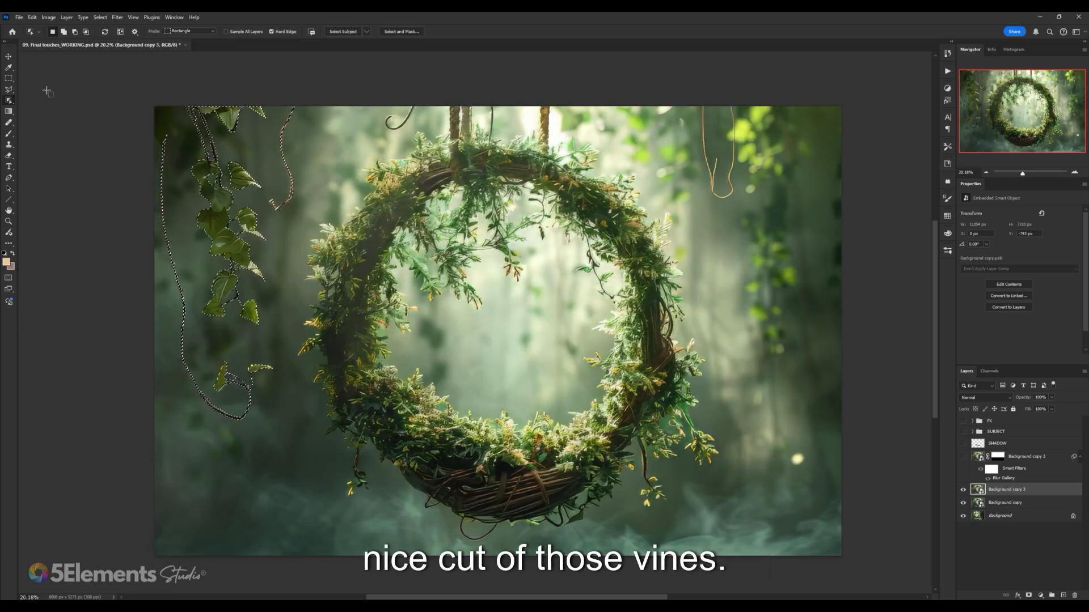
left_click(8, 78)
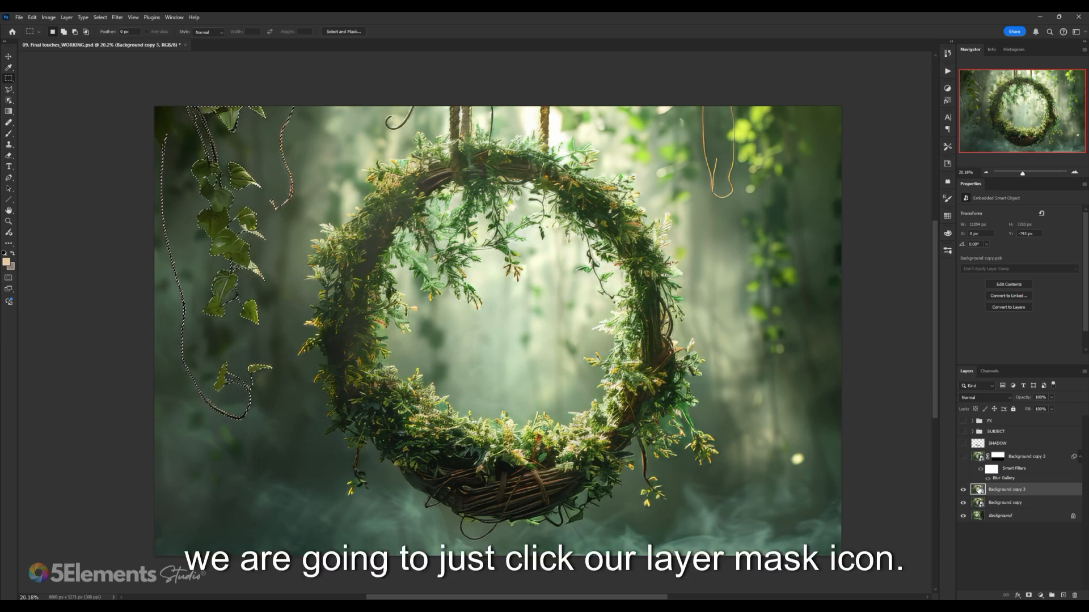
left_click(1029, 596)
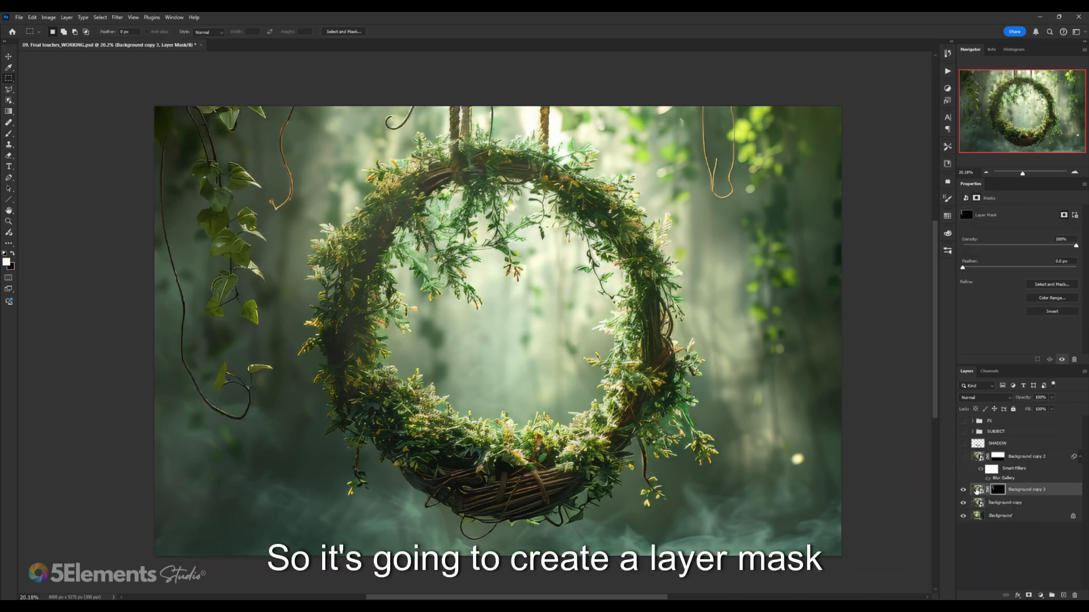
- Inspect the new vine mask on its own, load it as a selection over the image, and deselect it
left_click(997, 489, "alt")
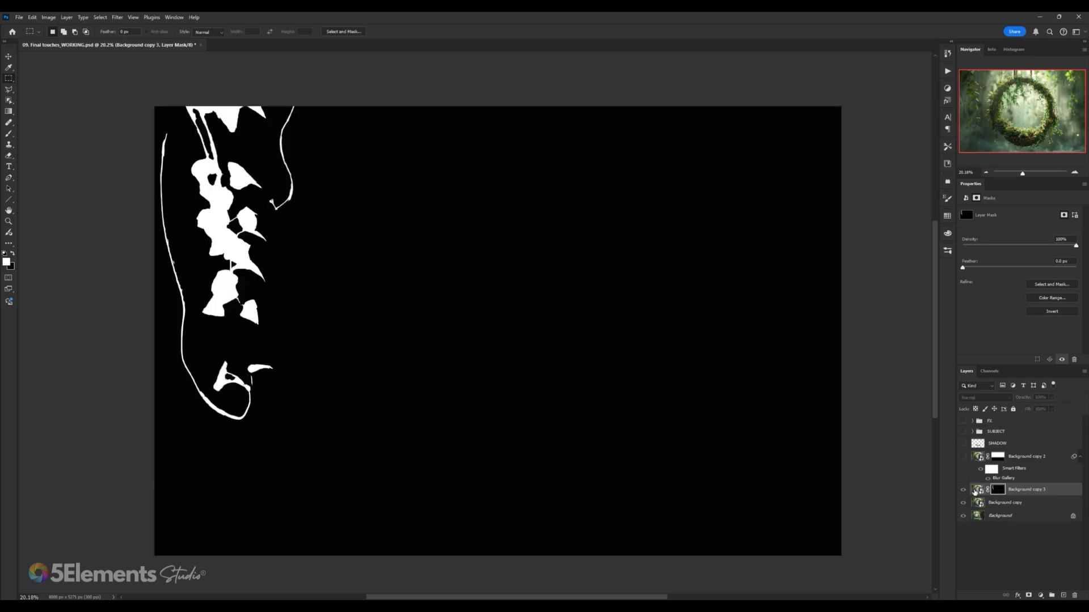
left_click(975, 492)
left_click(1002, 492)
left_click(1002, 492, "ctrl")
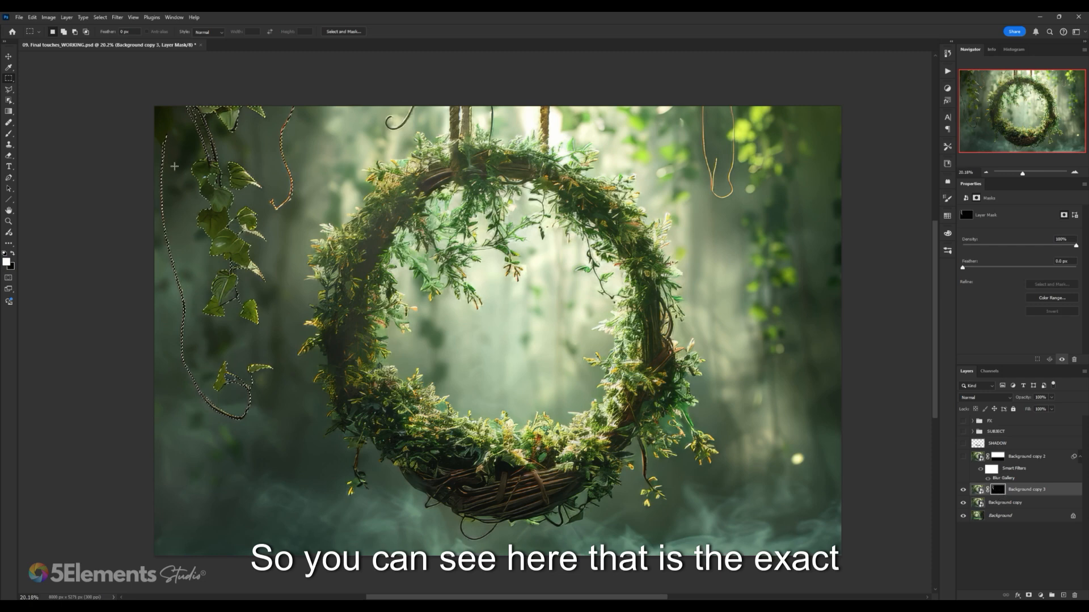
left_click(234, 247)
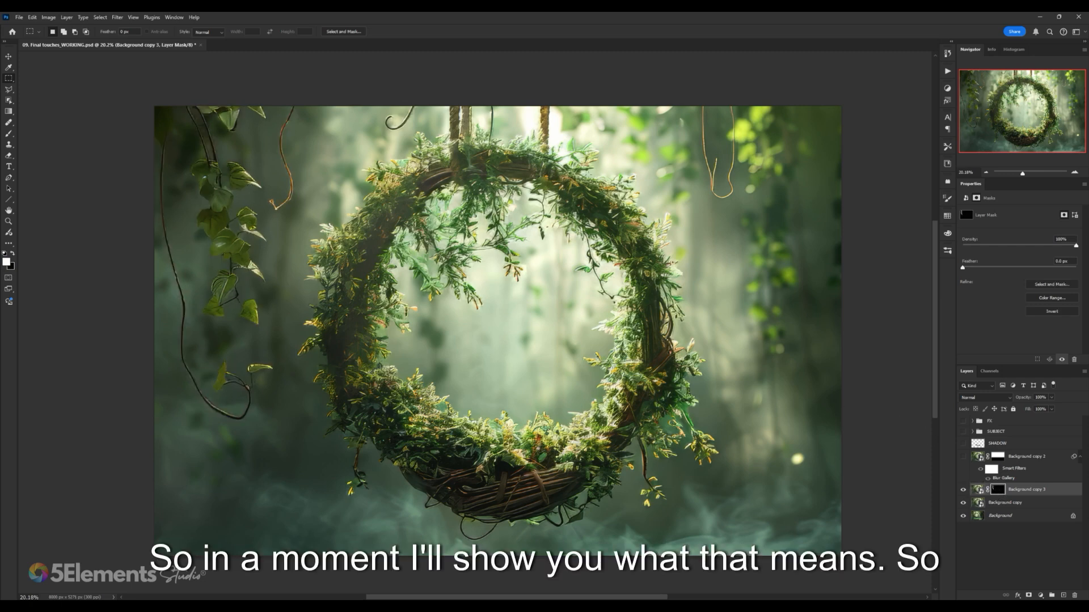
- Target the duplicated layer's image instead of its mask and select the thin hanging vine right of the wreath with the Object Selection tool
left_click_drag(621, 171, 591, 174)
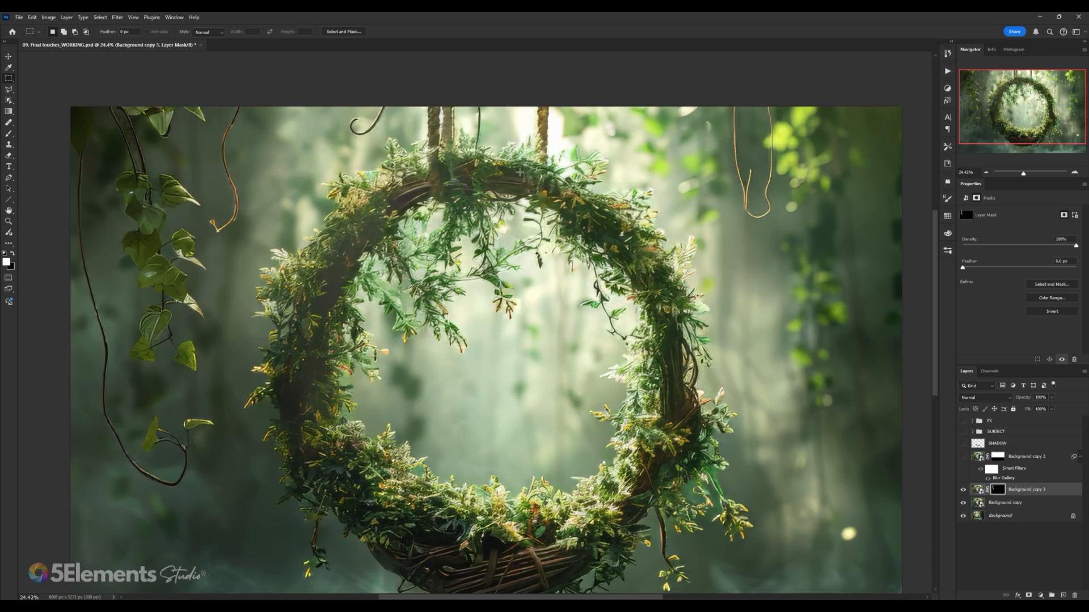
scroll(435, 147, "up", 2)
scroll(559, 182, "down", 2)
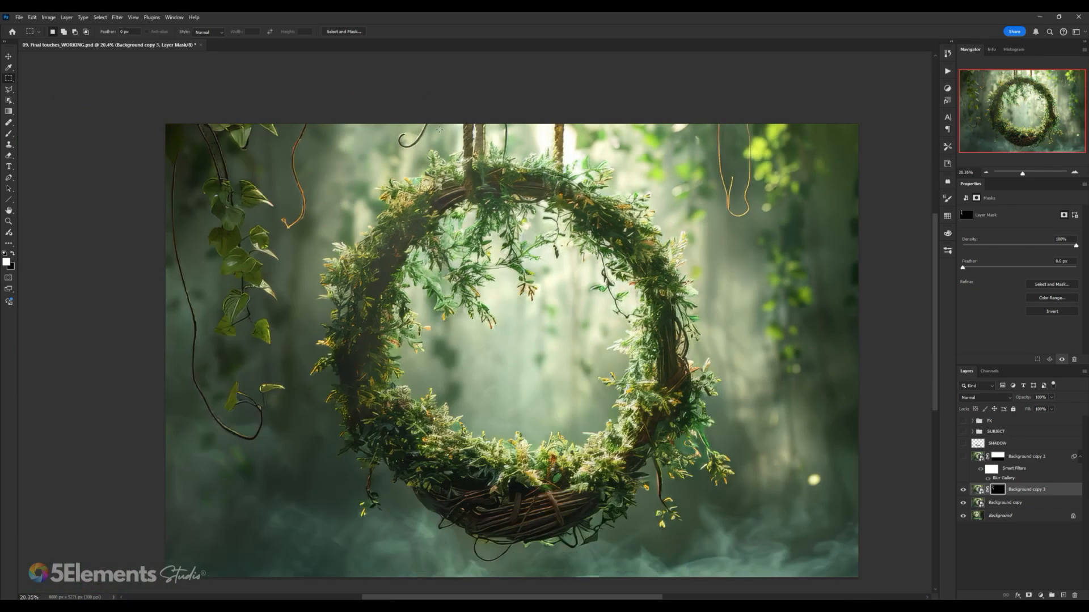
left_click_drag(590, 165, 563, 170)
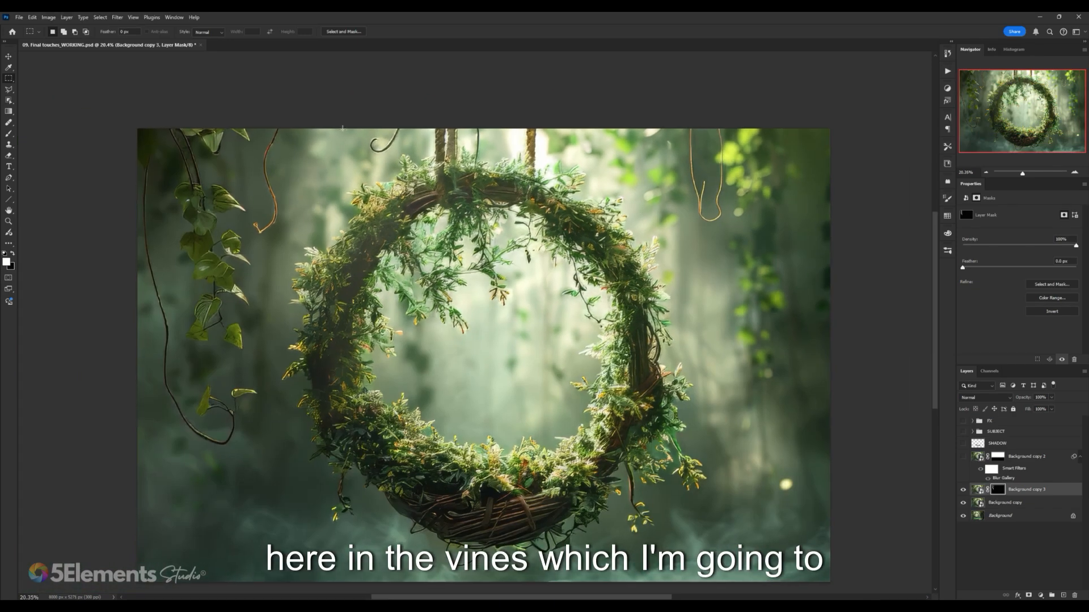
left_click(979, 491)
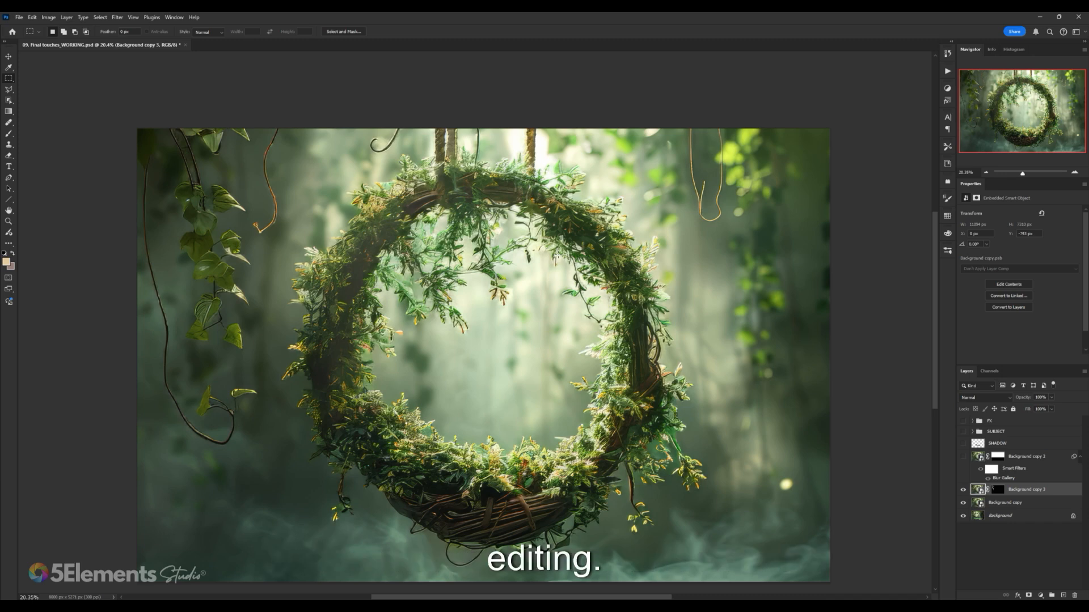
left_click(9, 101)
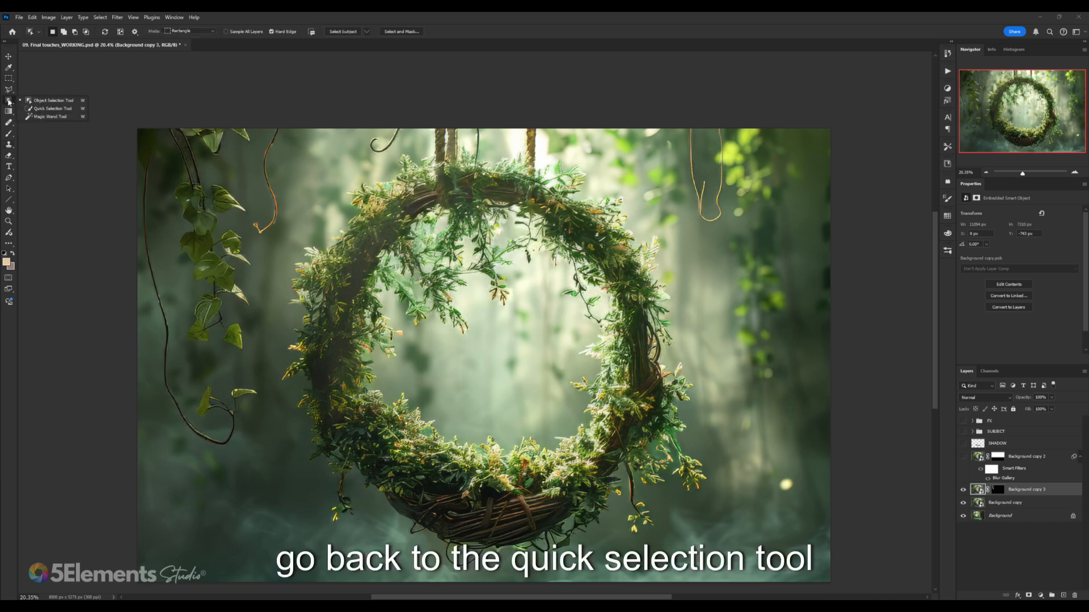
left_click(45, 101)
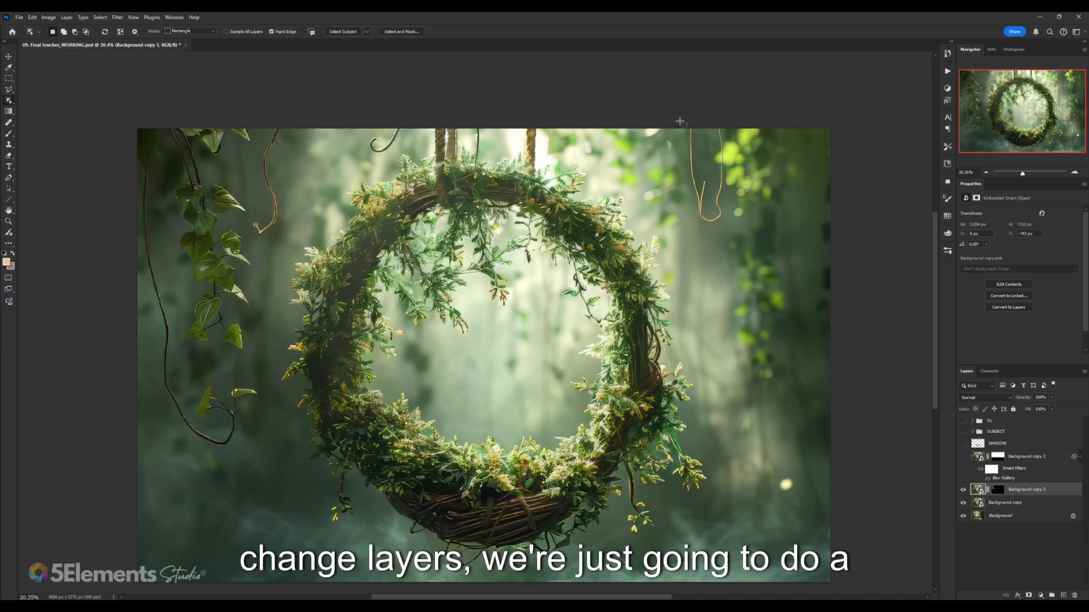
left_click_drag(682, 129, 730, 226)
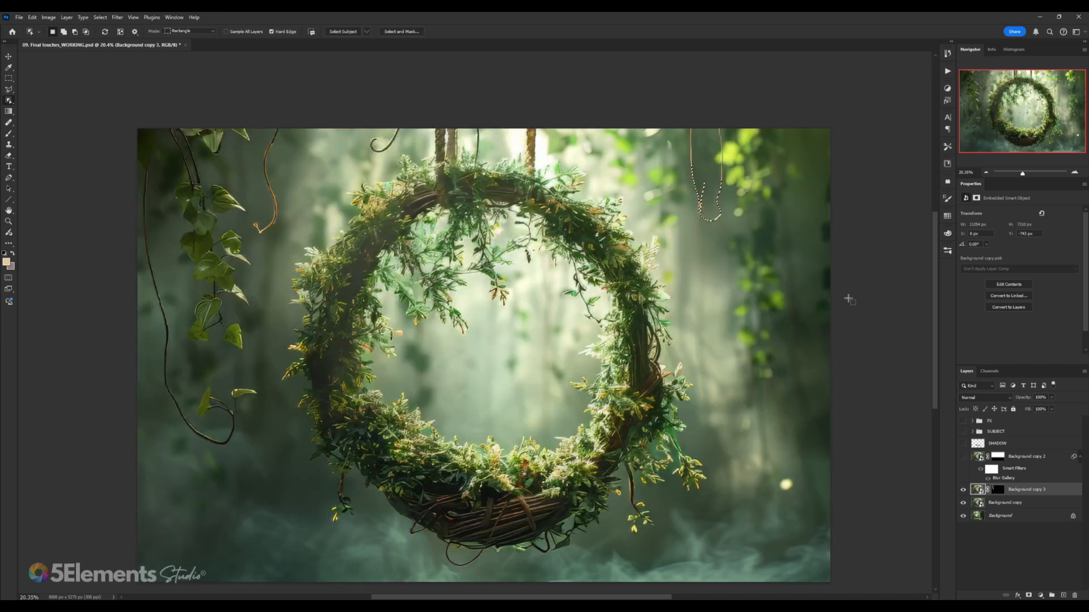
- Examine up close how completely the selection follows the thin hanging vine, especially along its upper strands
scroll(745, 118, "up", 3)
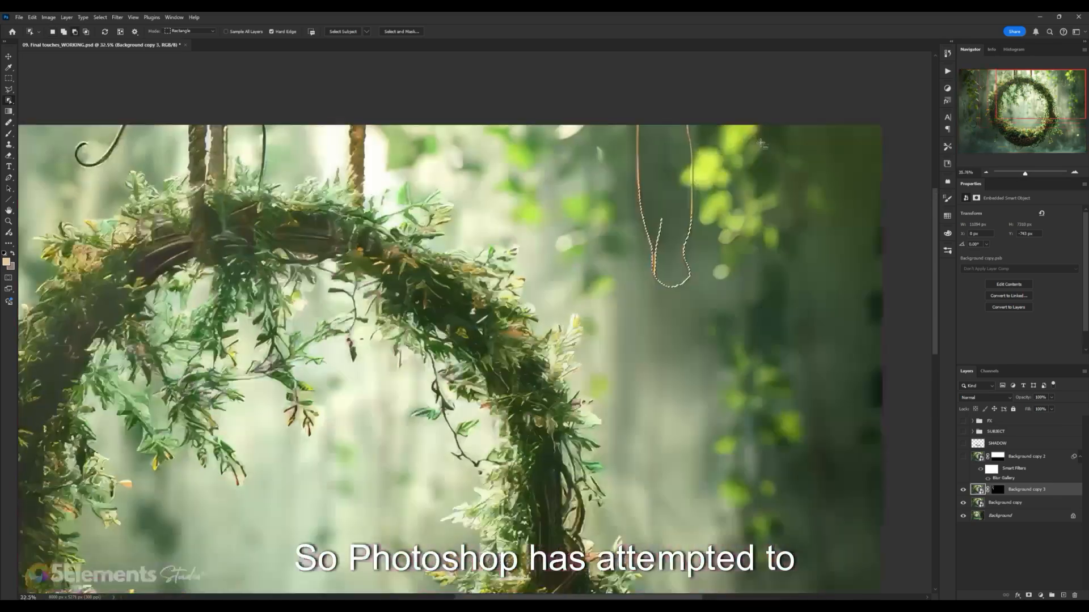
scroll(801, 152, "down", 1)
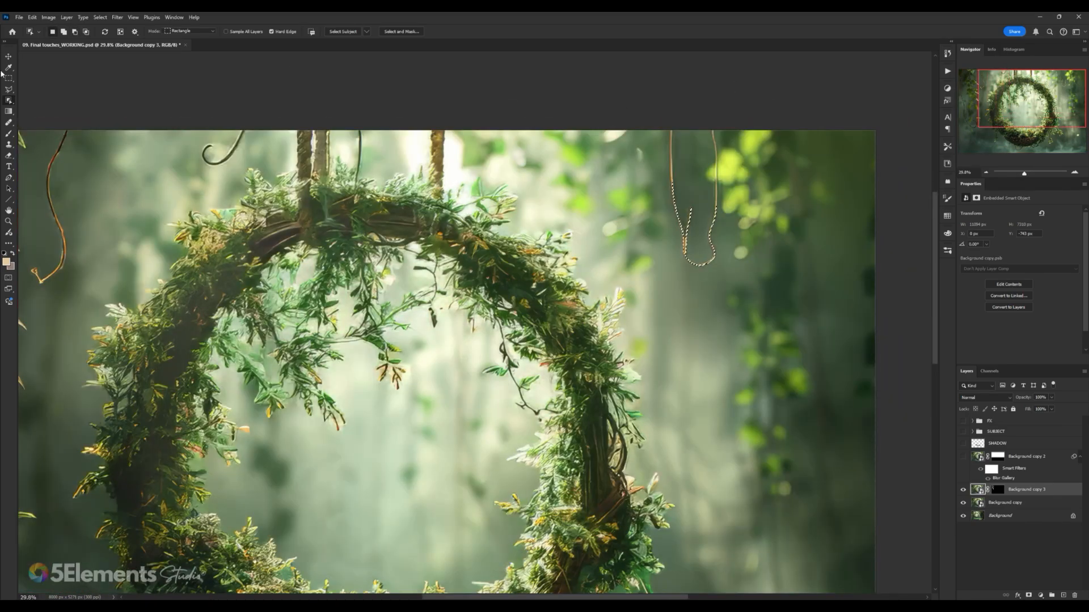
left_click(9, 77)
left_click_drag(718, 187, 550, 173)
scroll(550, 174, "up", 4)
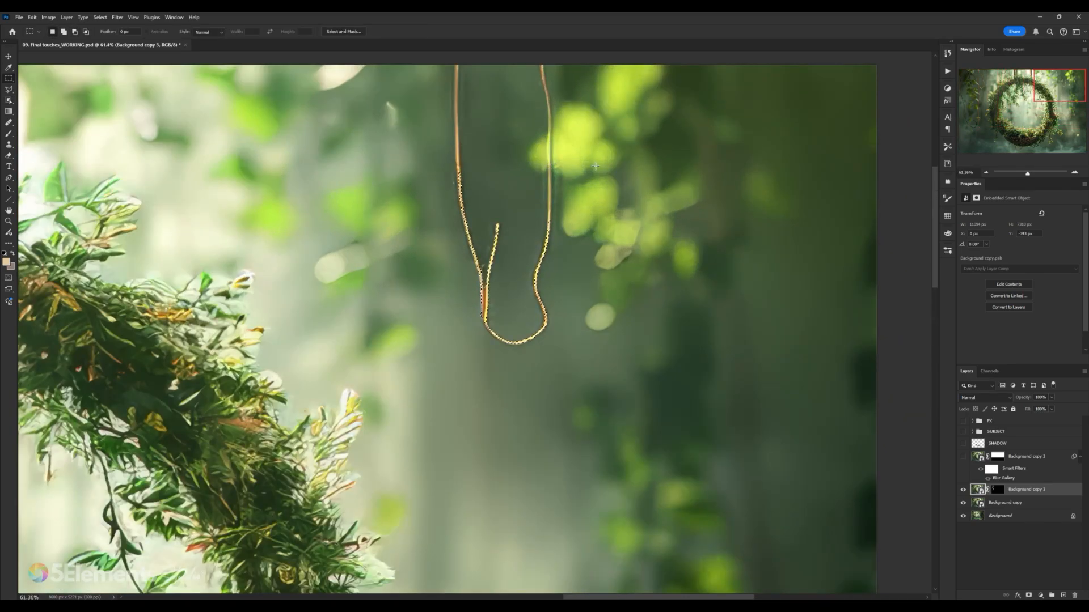
scroll(595, 167, "up", 1)
scroll(596, 168, "down", 3)
left_click_drag(583, 173, 571, 198)
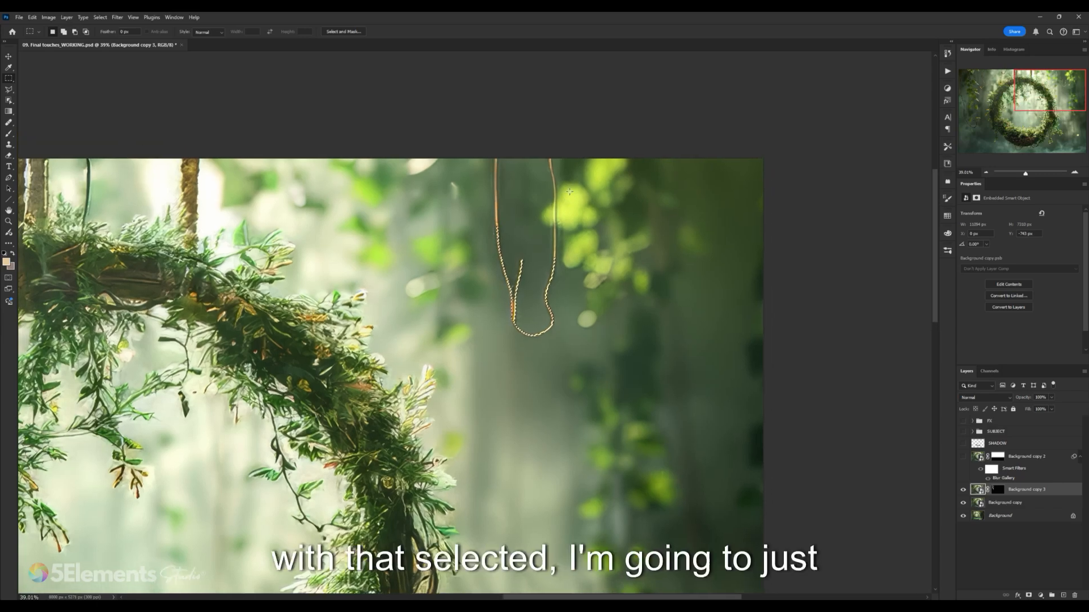
scroll(573, 203, "up", 3)
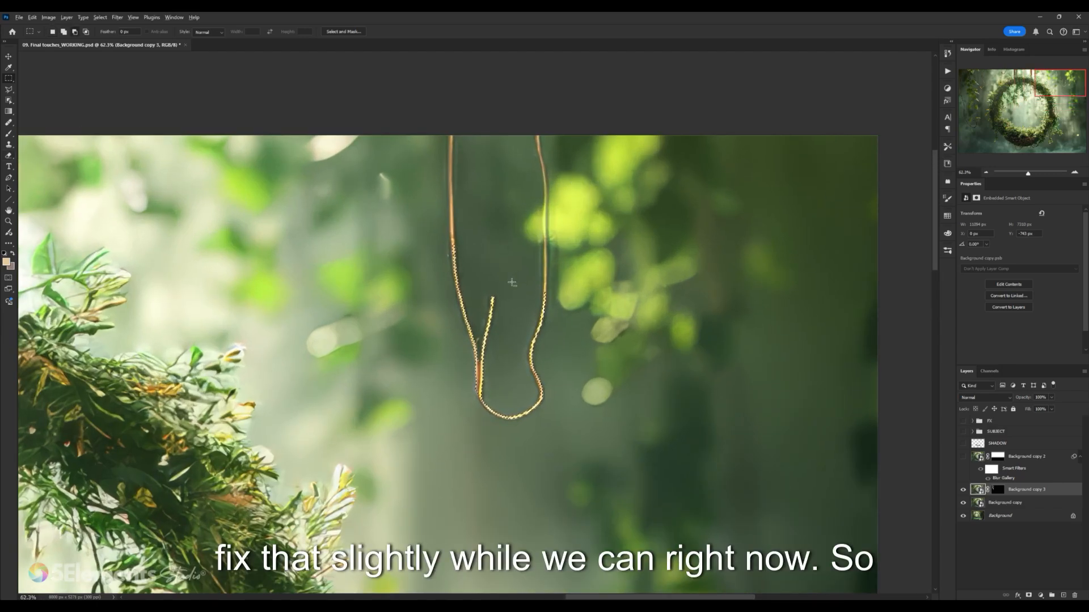
scroll(512, 282, "up", 3)
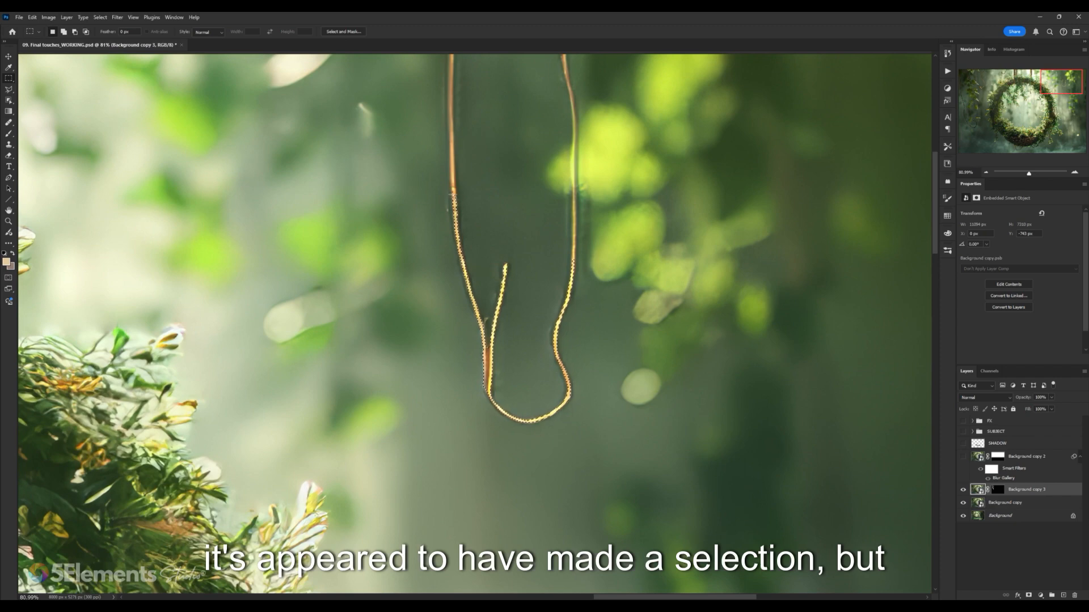
scroll(492, 208, "up", 2)
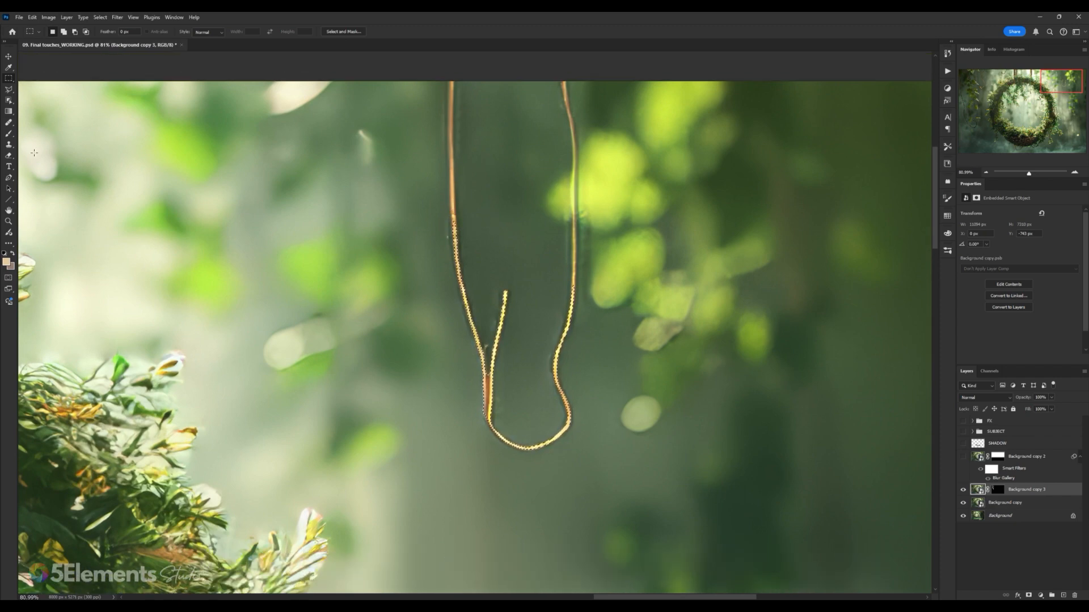
- Switch to the Polygonal Lasso tool and check the unselected upper strands of the thin hanging vine
left_click(8, 101)
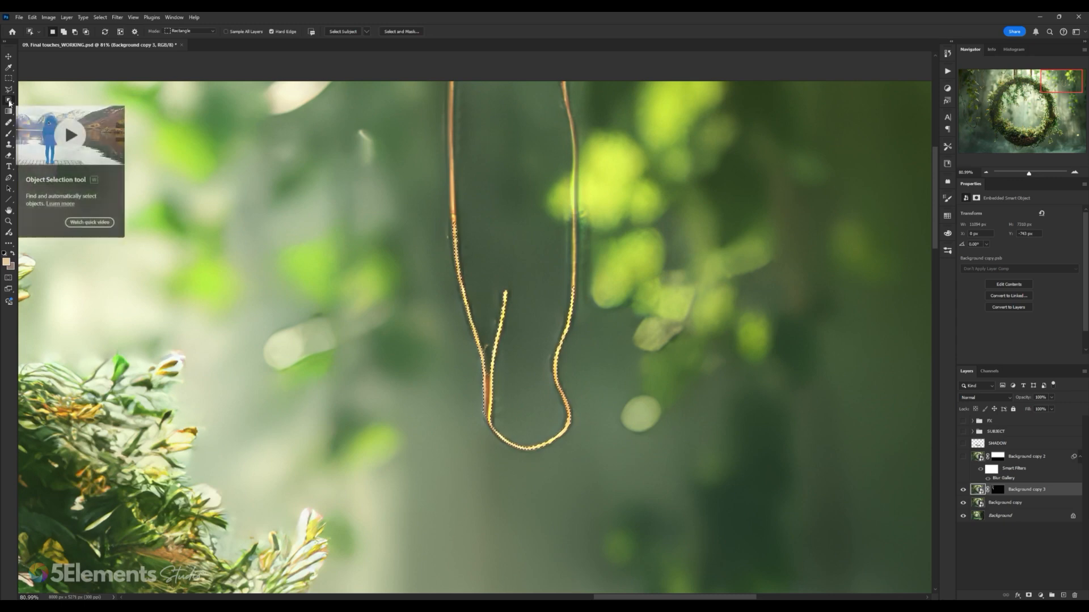
right_click(8, 100)
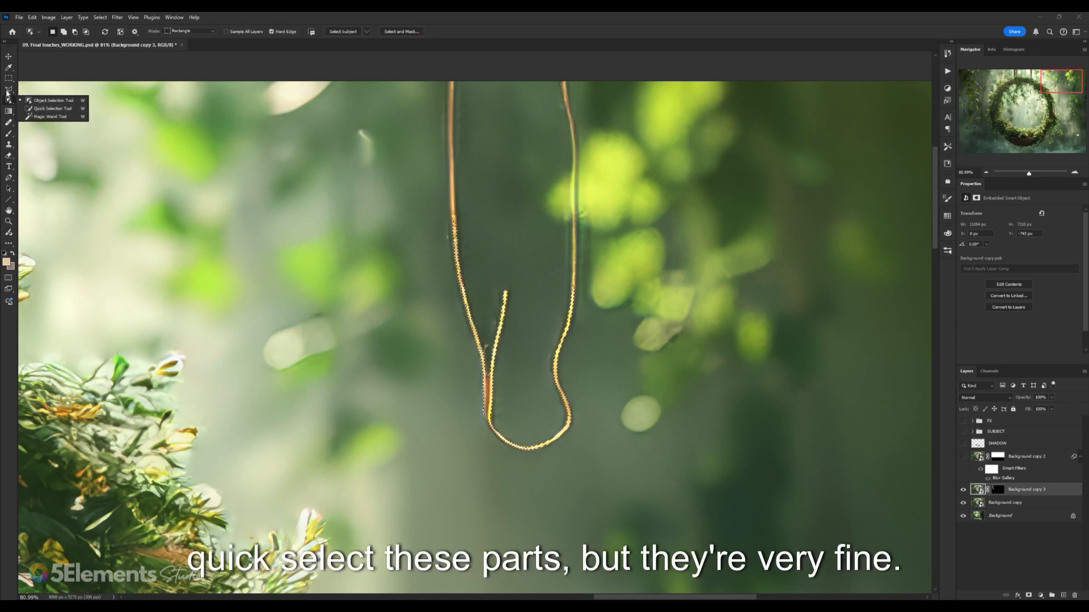
left_click(9, 90)
scroll(612, 274, "up", 5)
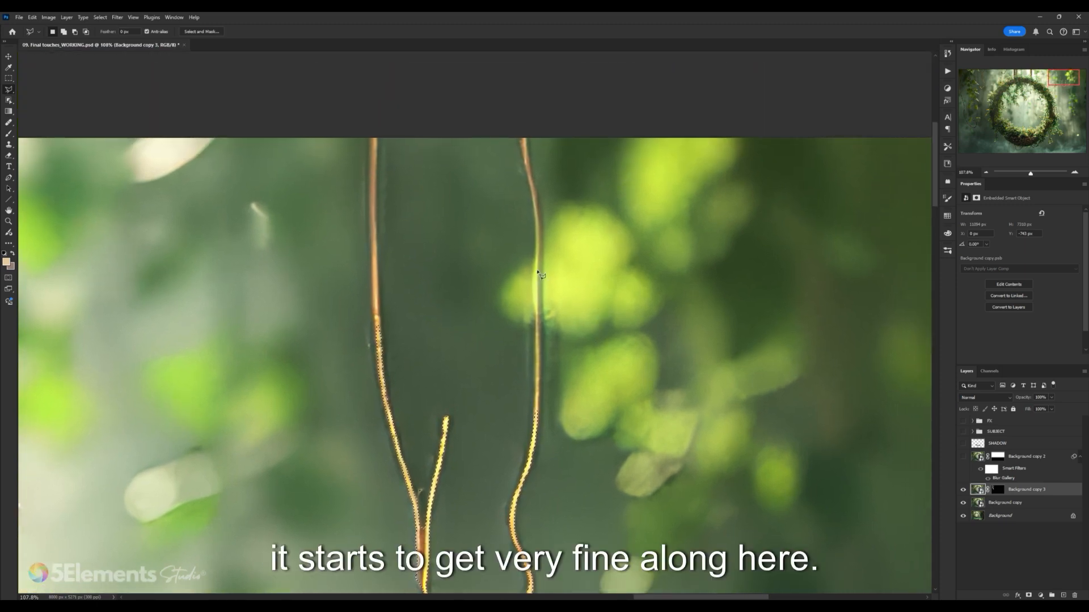
scroll(482, 153, "down", 5)
left_click_drag(477, 252, 474, 216)
scroll(475, 217, "up", 2)
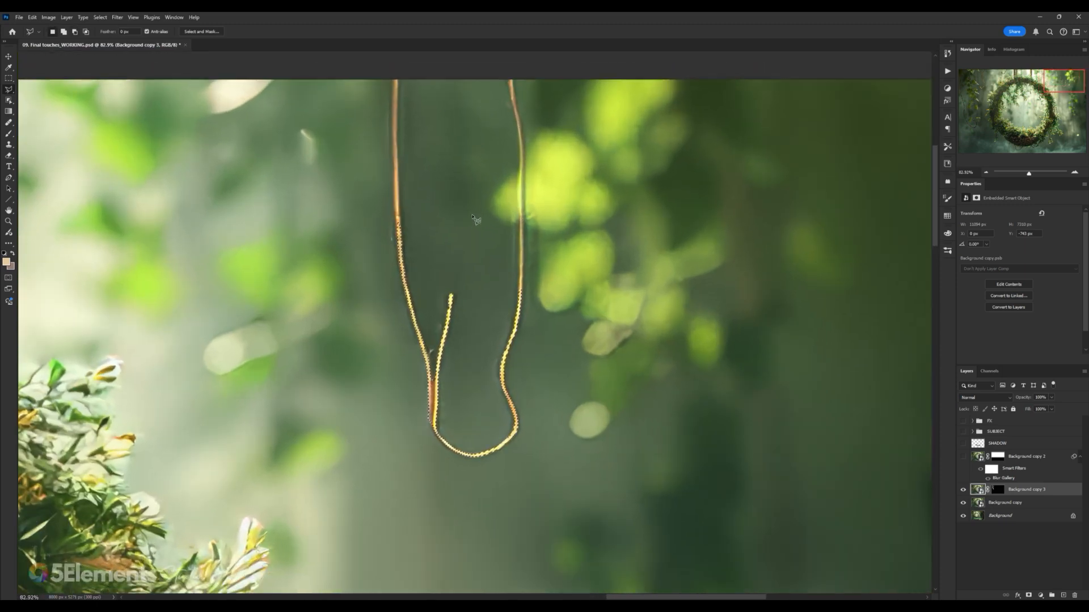
left_click_drag(383, 196, 391, 223)
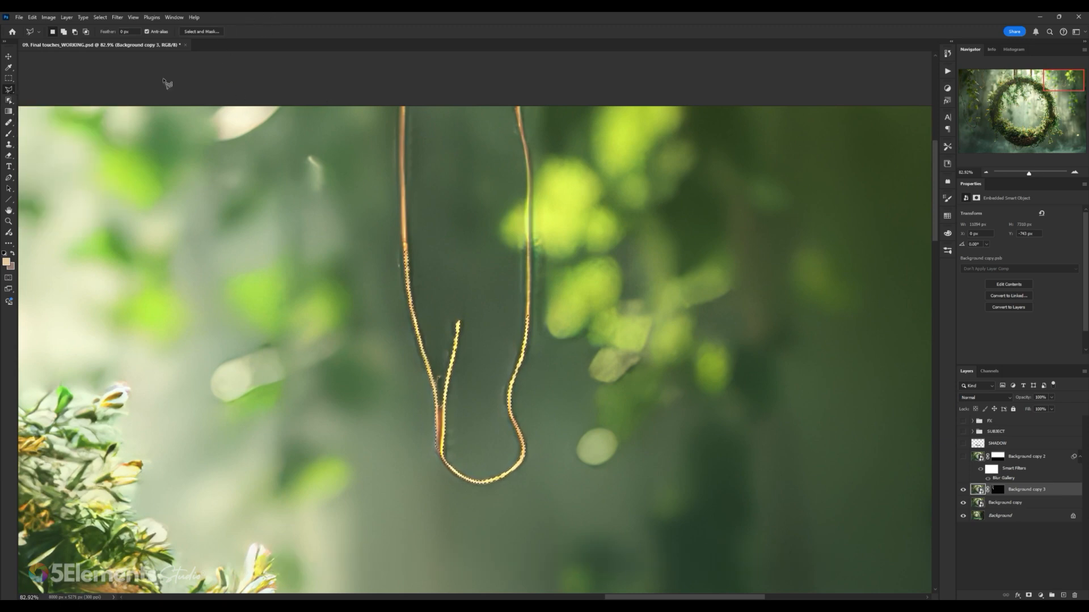
right_click(9, 90)
left_click(51, 97)
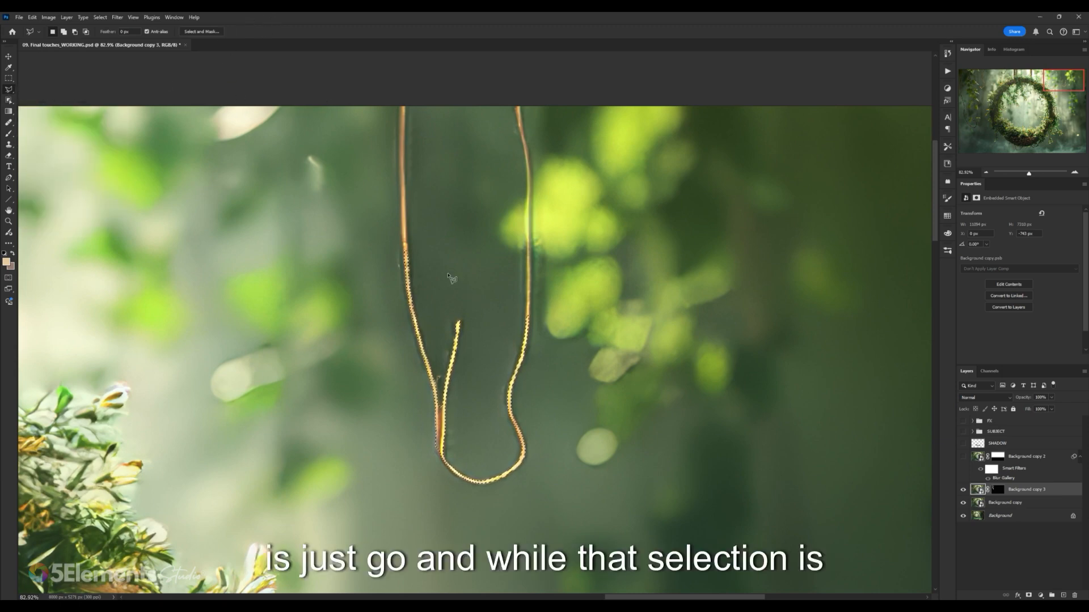
right_click(9, 91)
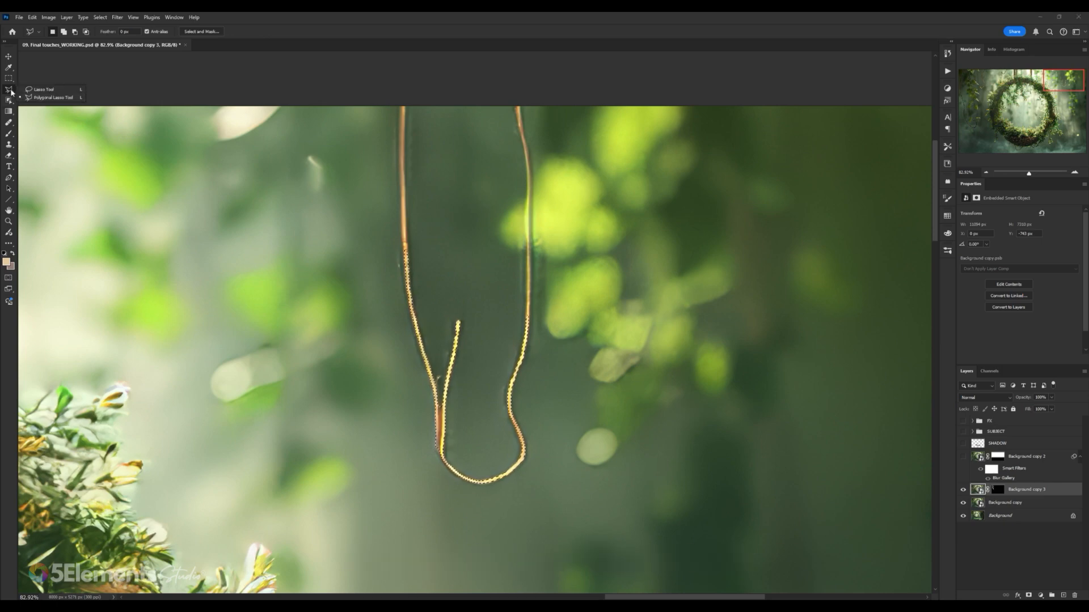
left_click(51, 97)
- Add the left strand of the thin vine, up to the image's upper edge, to the selection with the Polygonal Lasso
scroll(416, 249, "up", 2)
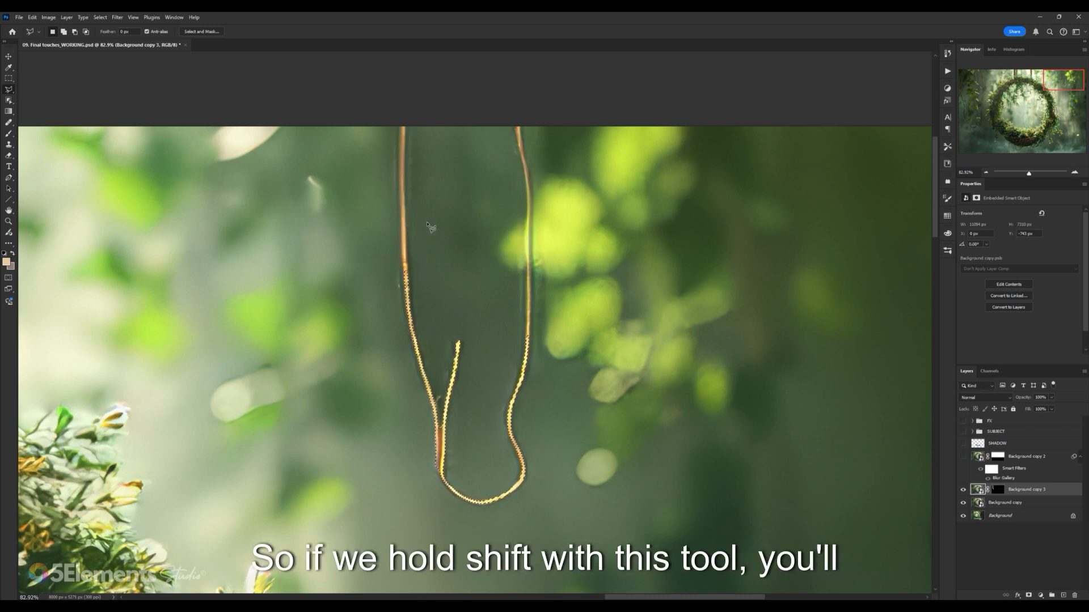
key("shift")
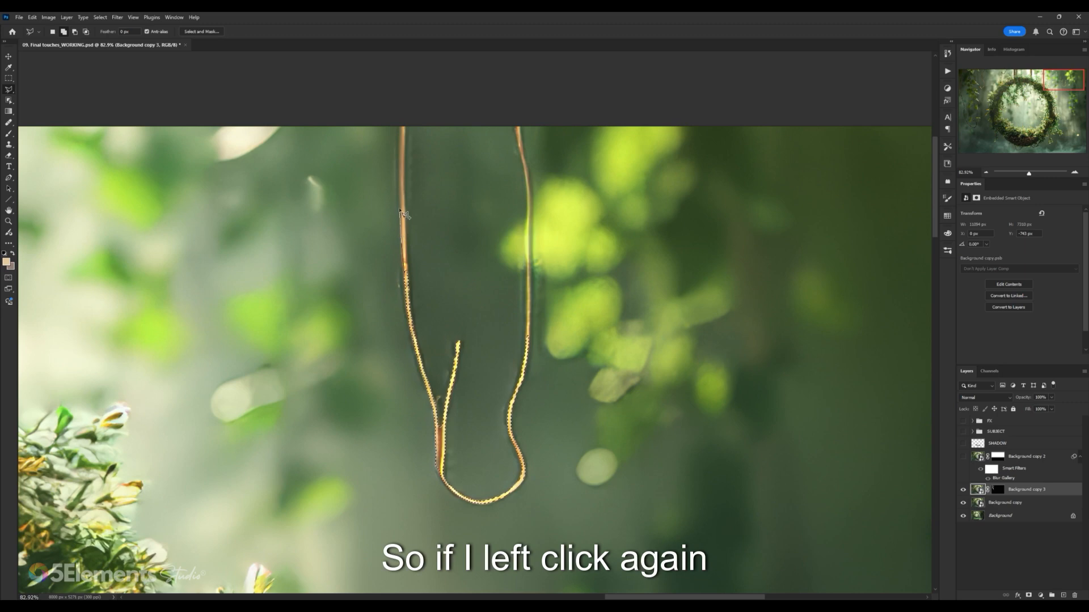
left_click(405, 125)
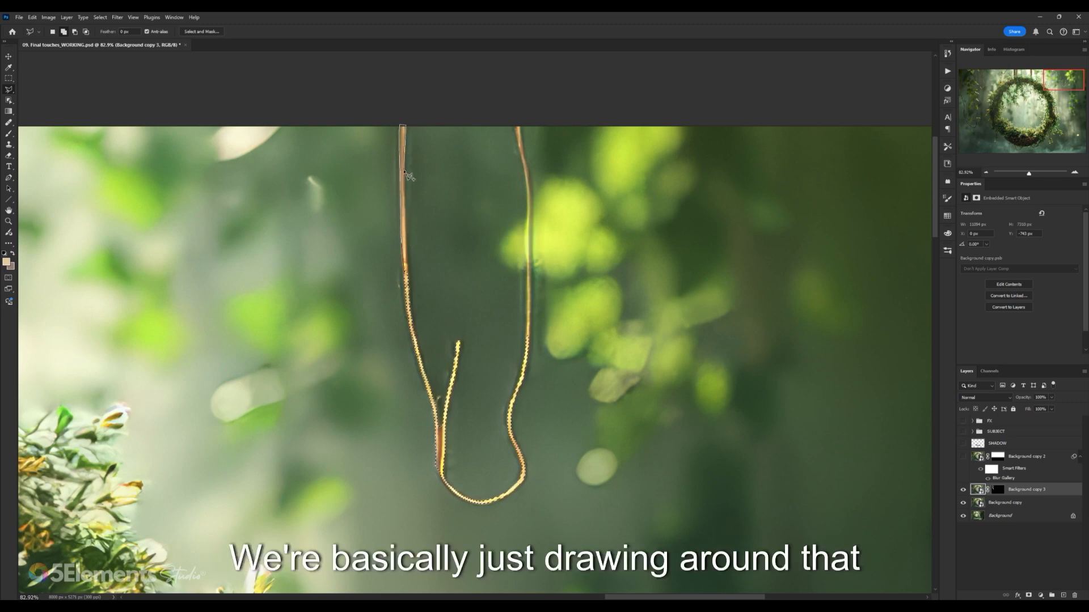
left_click(405, 170)
left_click(405, 238)
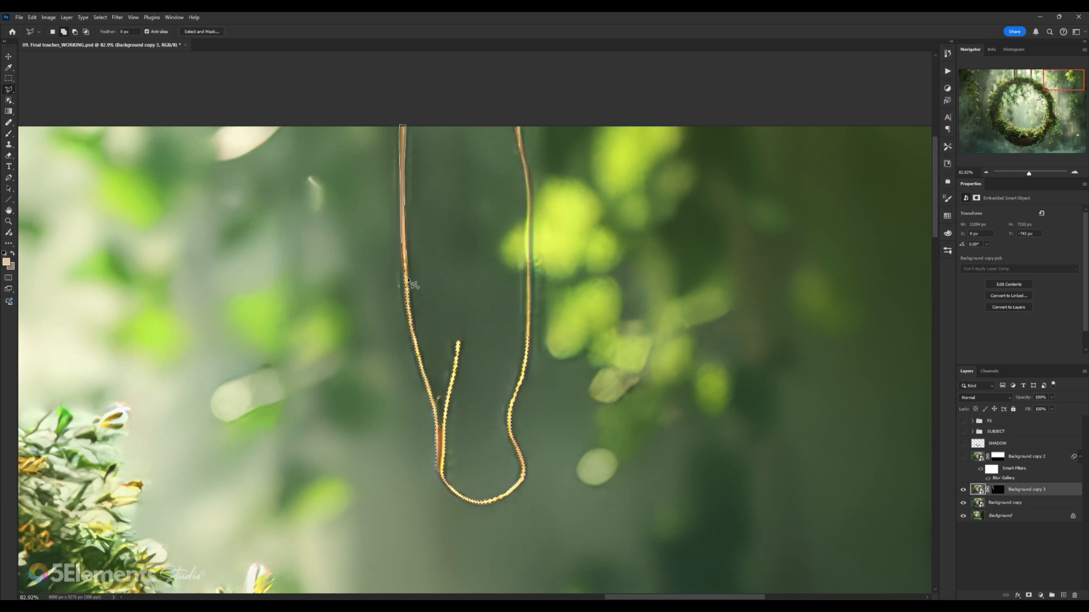
double_click(413, 285)
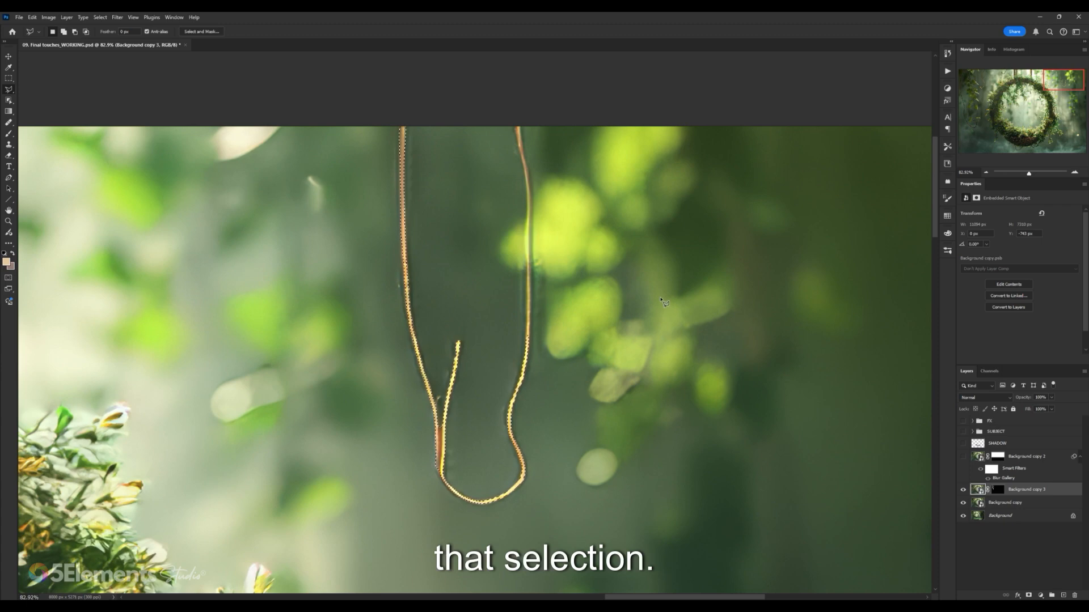
- Outline the right strand of the thin vine up to the image's upper edge and add it to the selection
left_click(527, 343, "shift")
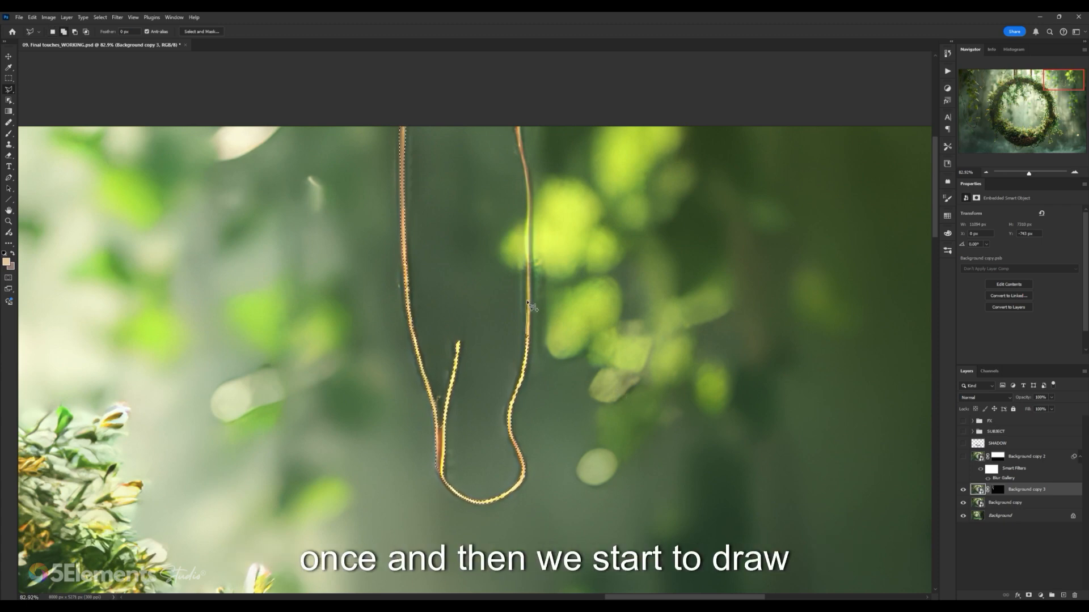
left_click(527, 199)
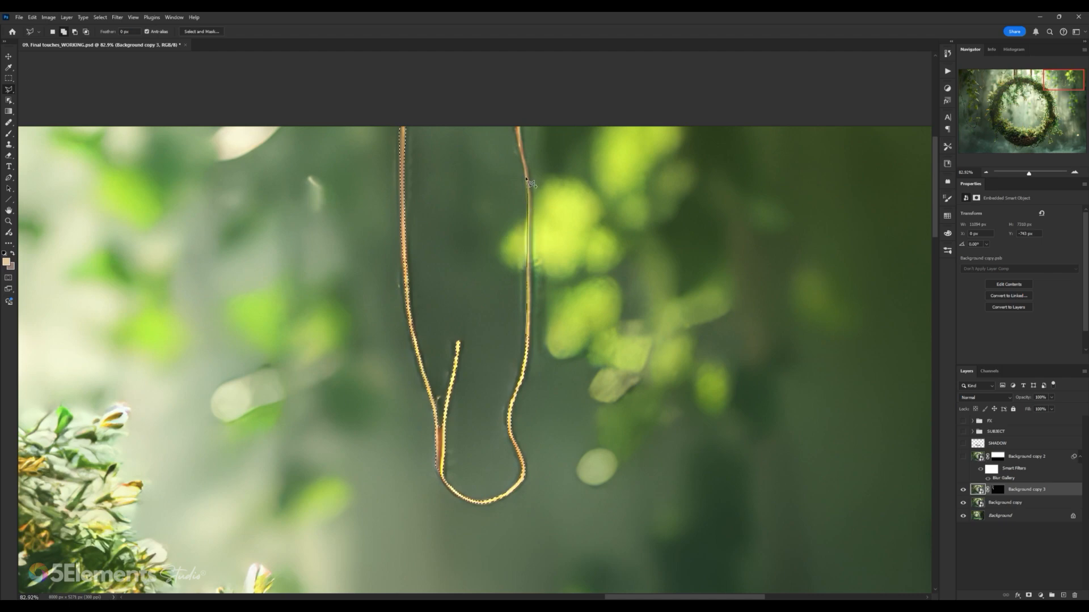
left_click(526, 174)
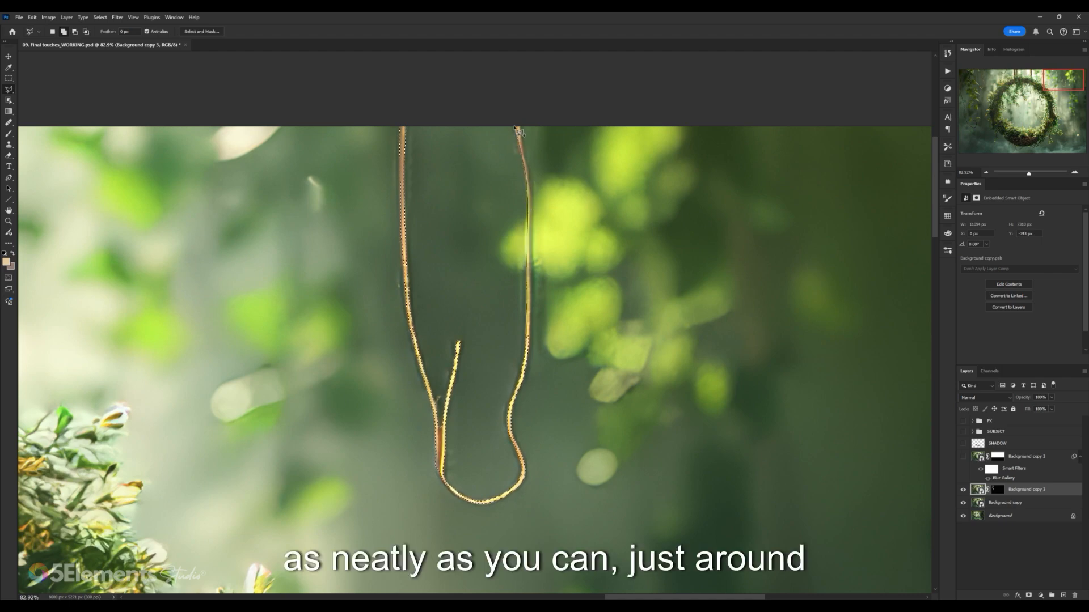
left_click(518, 126)
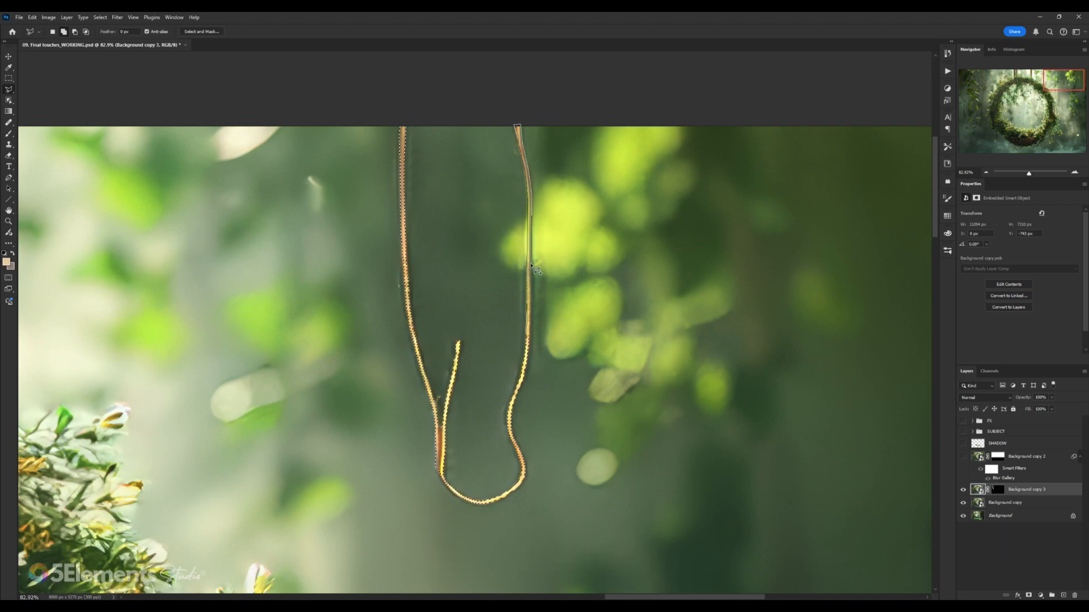
double_click(532, 349)
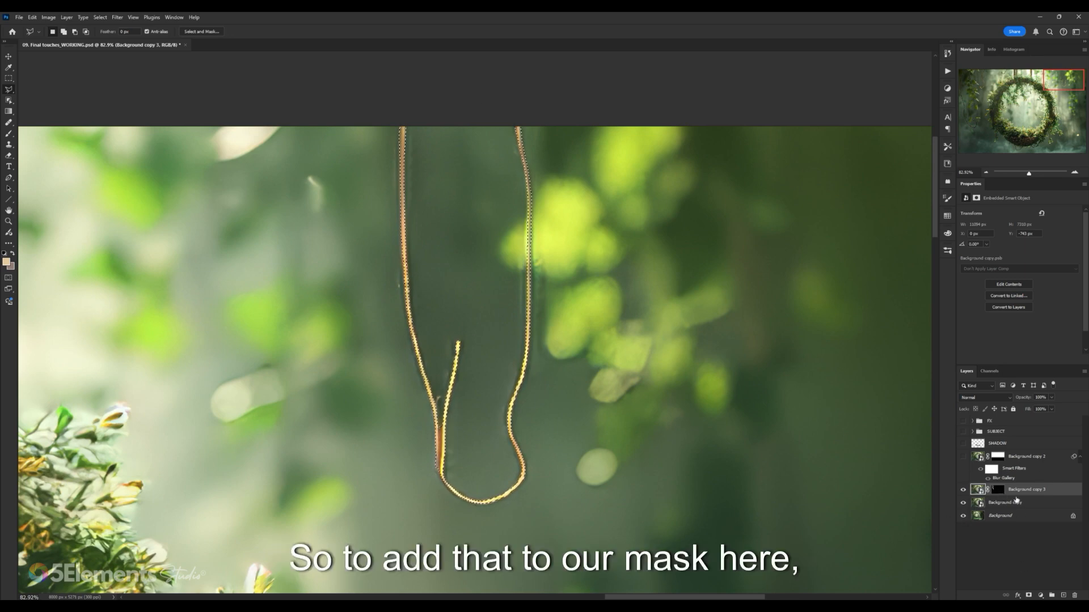
- Fill the vine selection with white at 100% opacity on the duplicated layer's mask, and deselect it
left_click(999, 492)
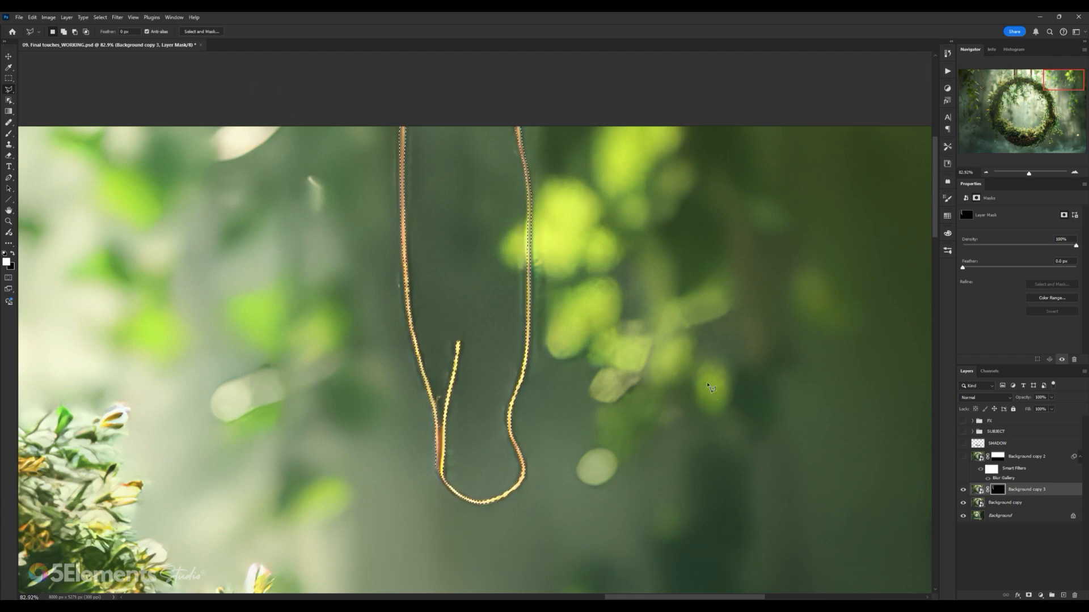
left_click(34, 17)
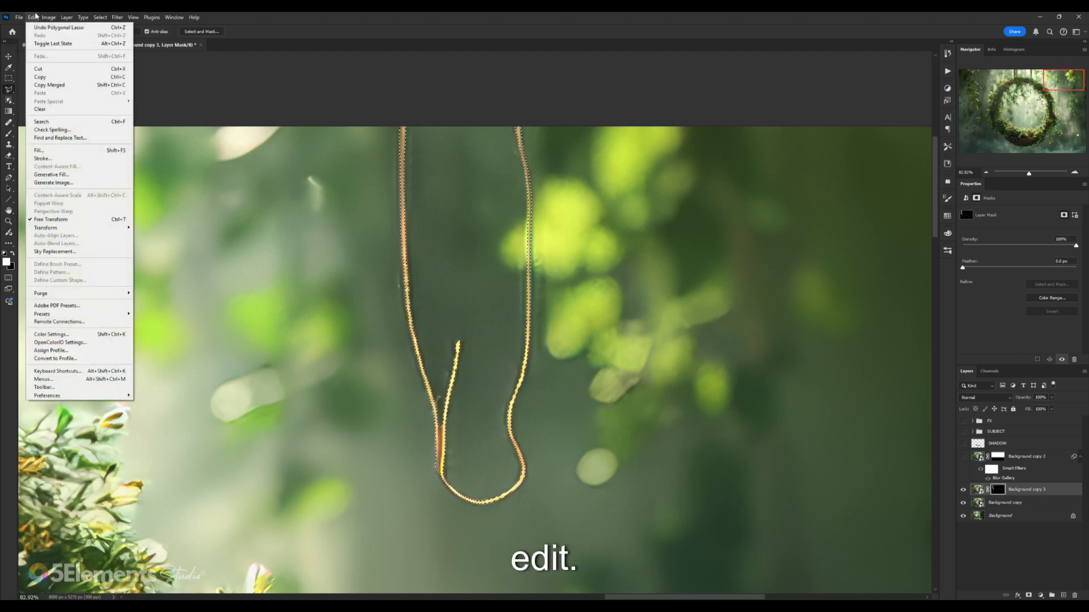
left_click(34, 17)
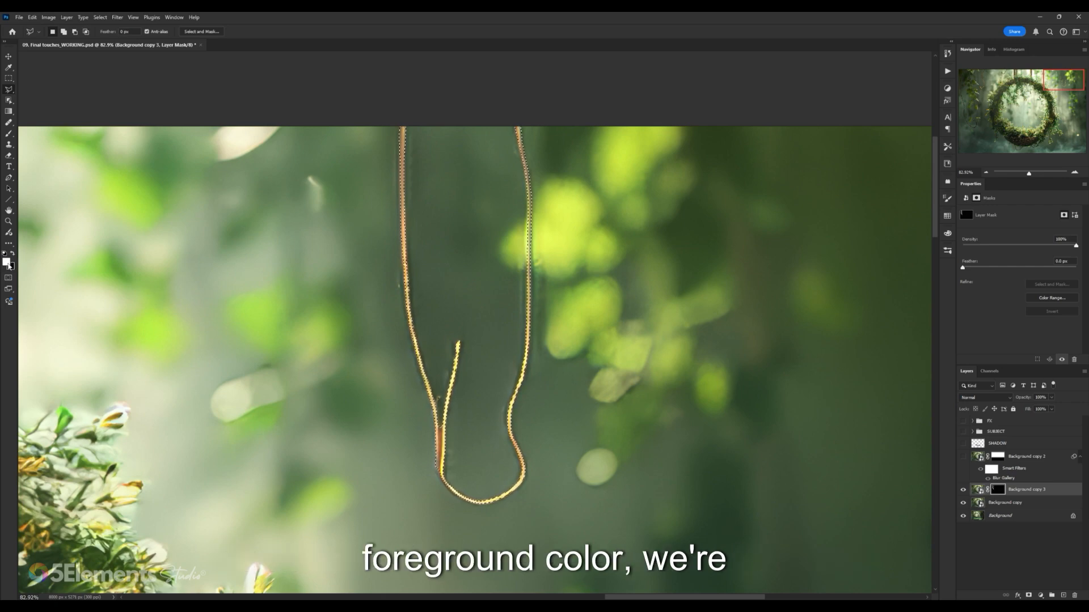
left_click(33, 17)
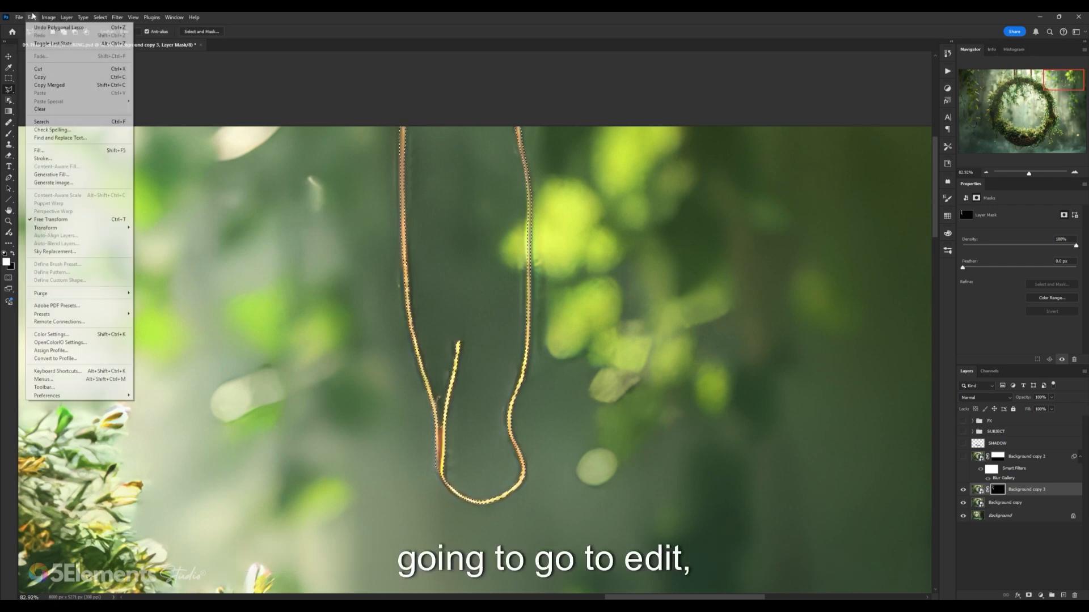
left_click(46, 150)
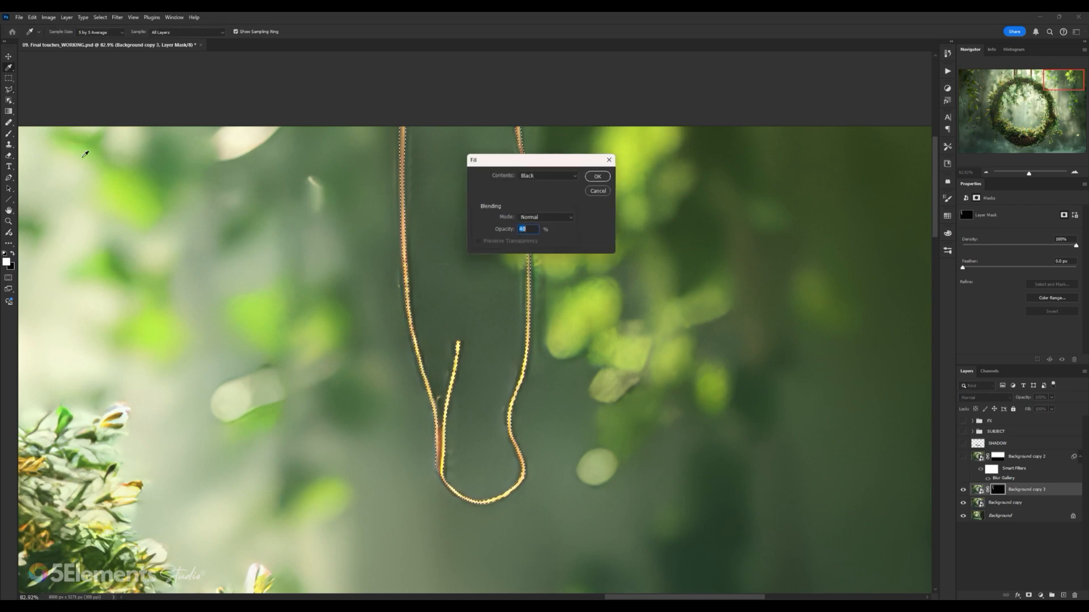
left_click(546, 175)
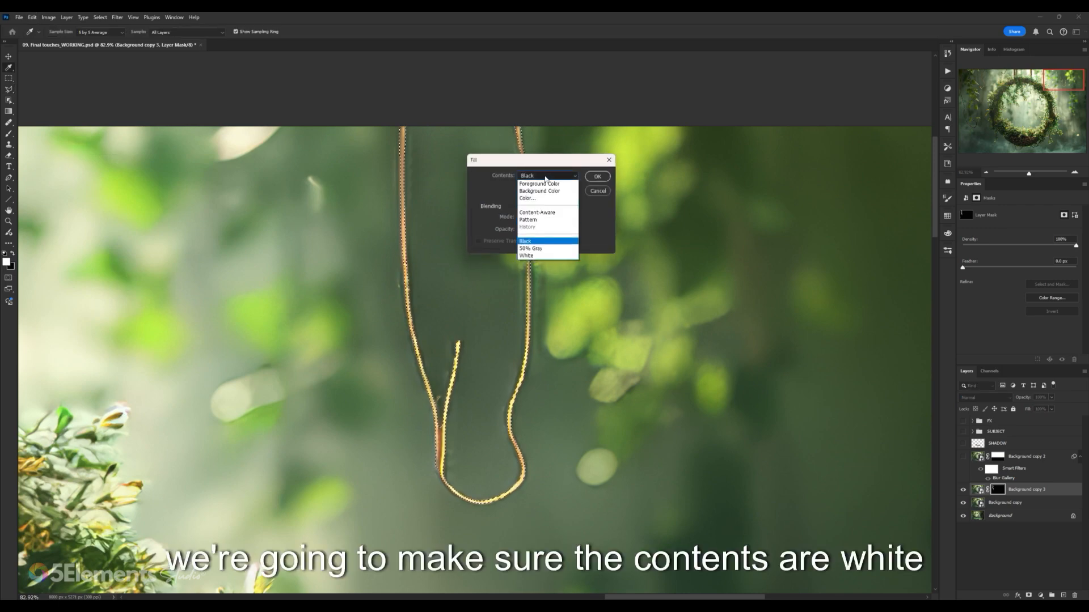
left_click(531, 256)
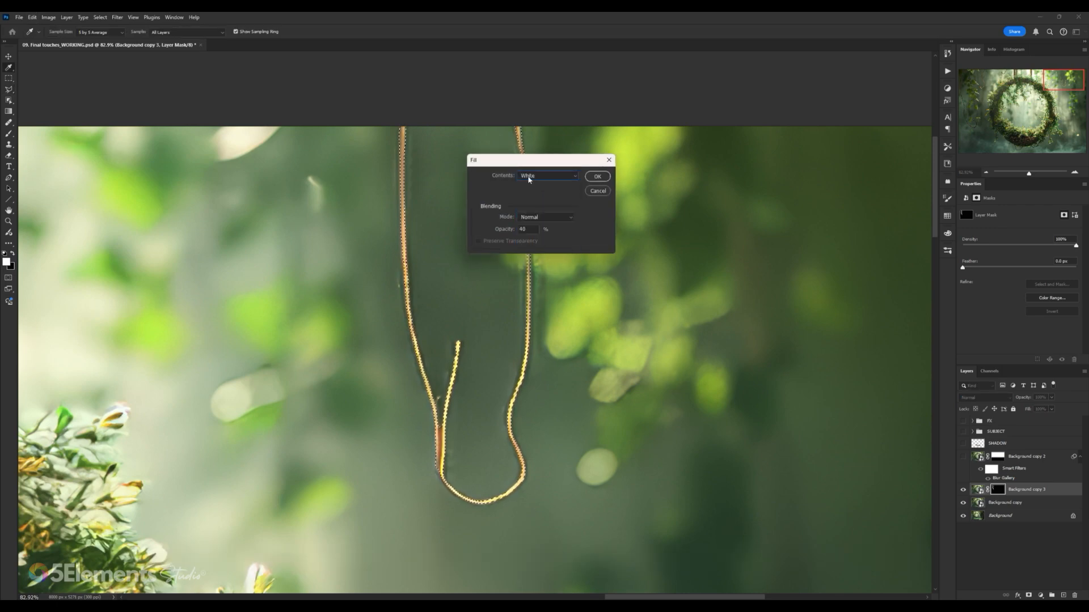
double_click(527, 229)
type("100")
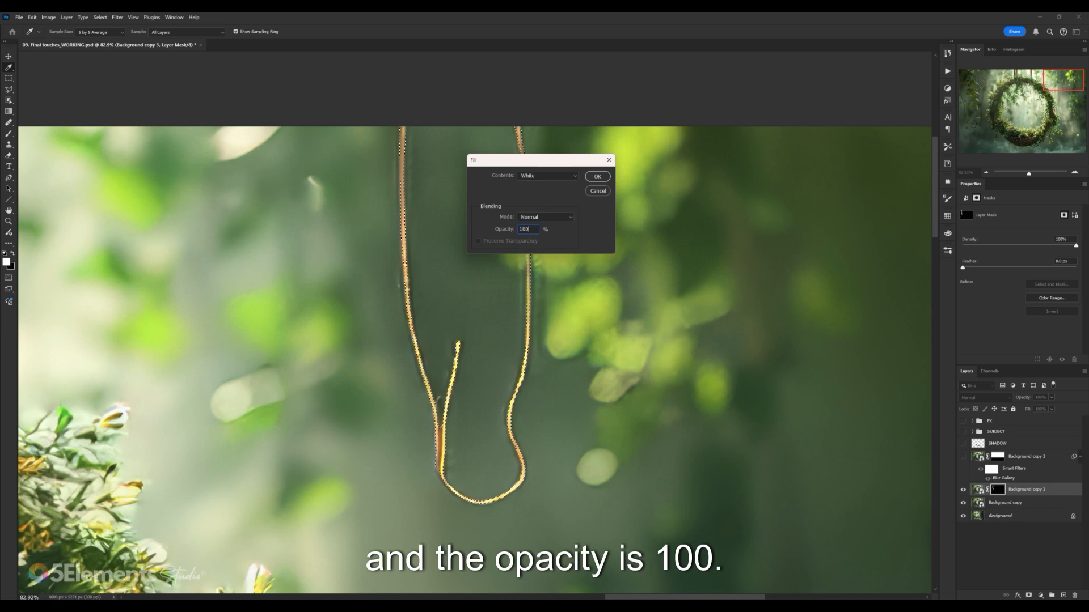
double_click(533, 229)
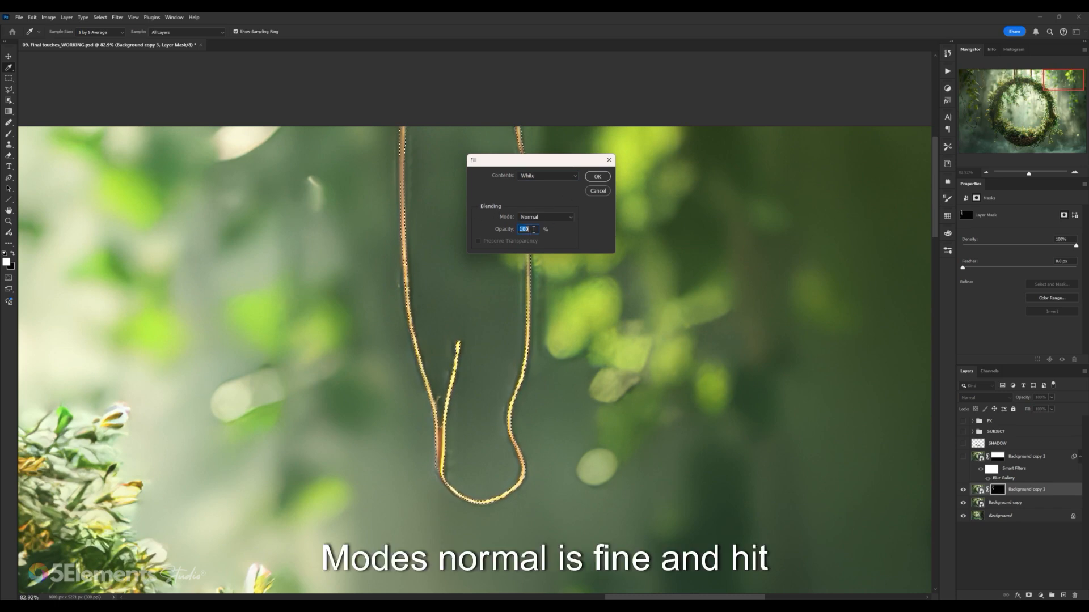
left_click(599, 178)
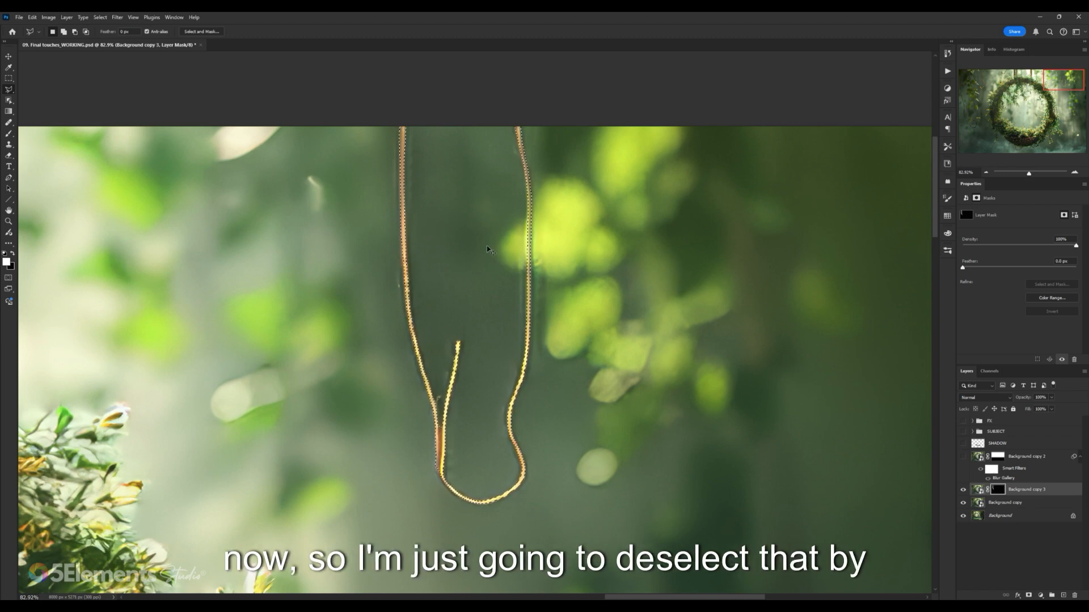
key("ctrl+d")
- View the duplicated layer's mask on its own and inspect the masked vines on both sides of the wreath
scroll(519, 254, "down", 3)
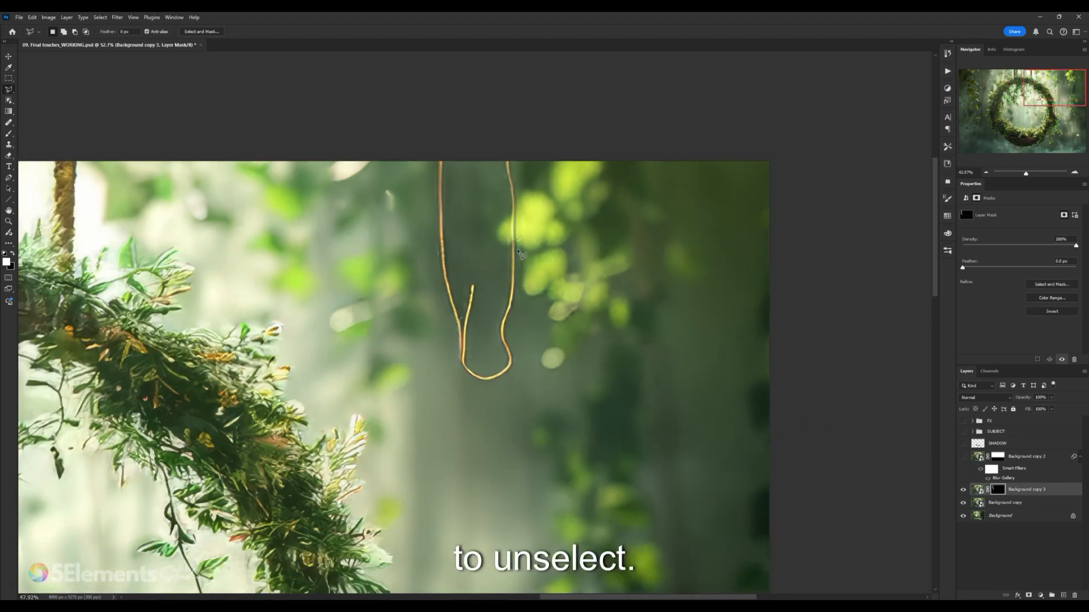
scroll(519, 254, "down", 9)
scroll(519, 254, "up", 8)
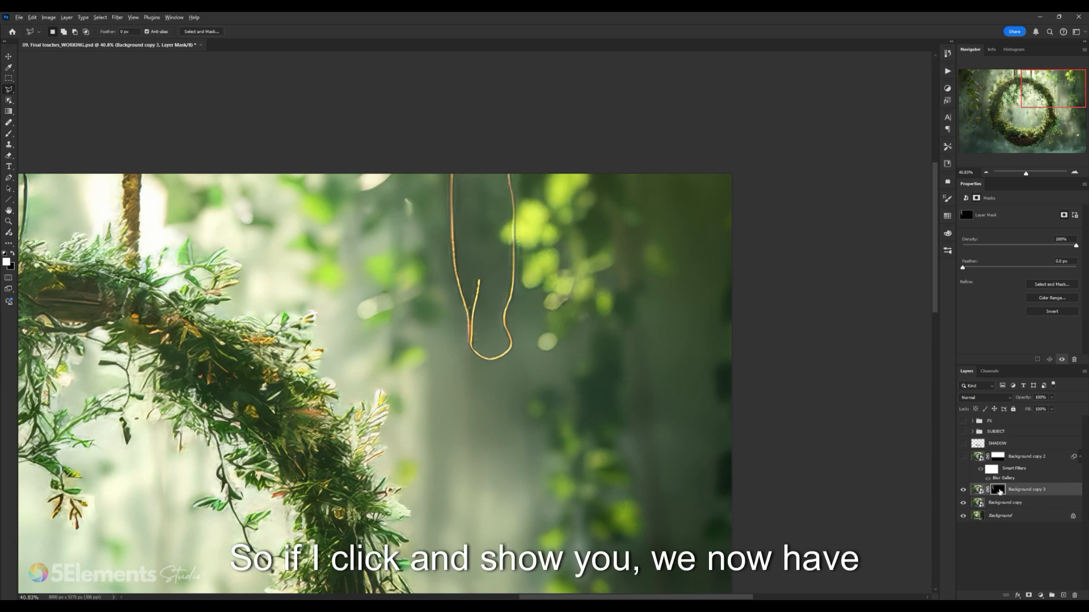
left_click(999, 491, "alt")
scroll(550, 261, "down", 2)
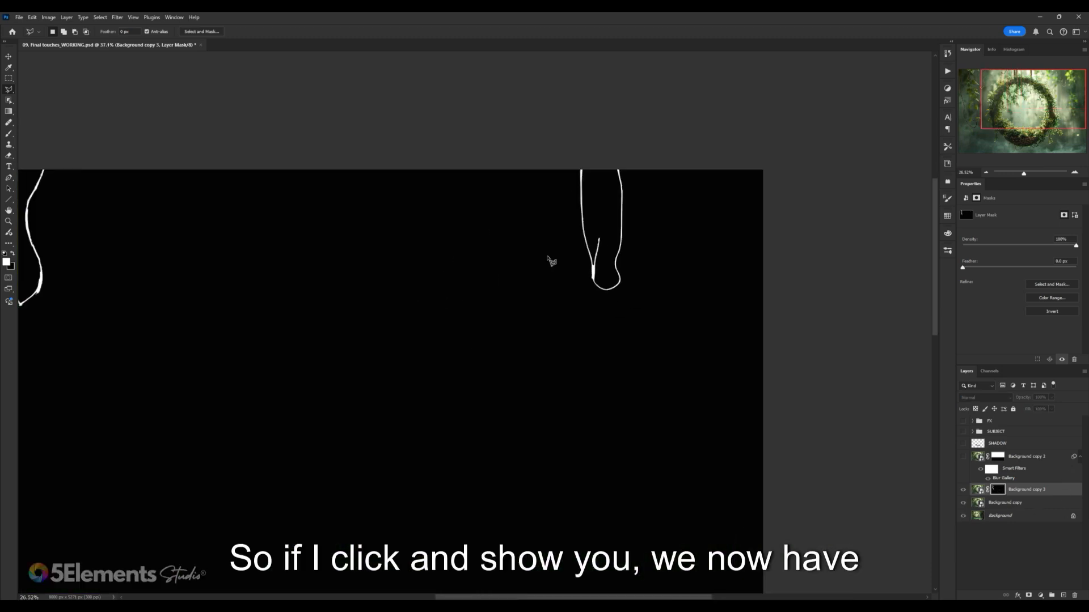
scroll(551, 261, "down", 2)
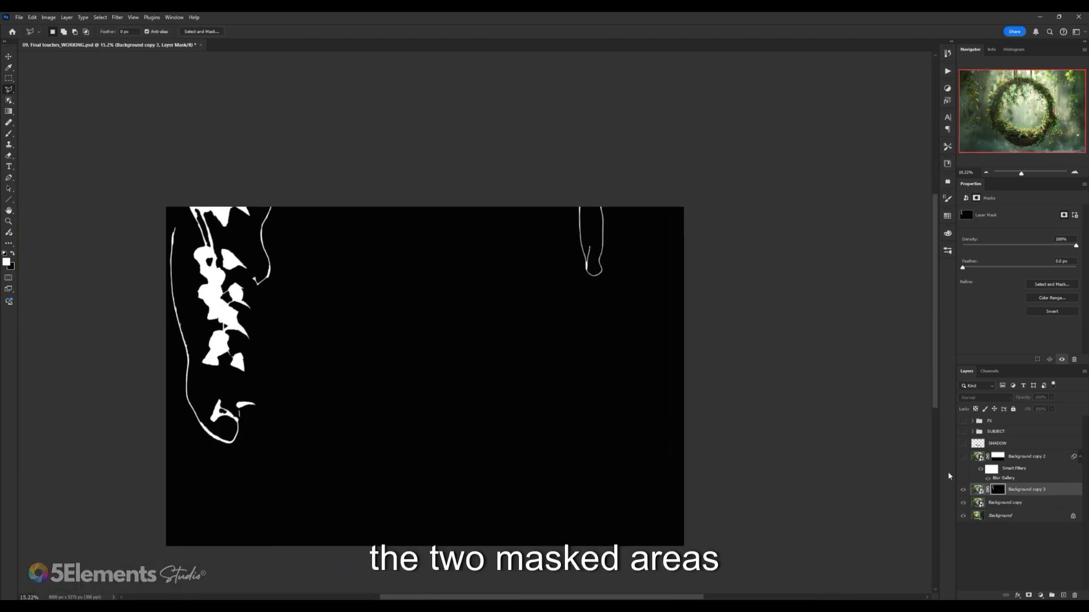
- Return from the mask view to the image and target the duplicated layer's image instead of its mask
left_click(978, 490)
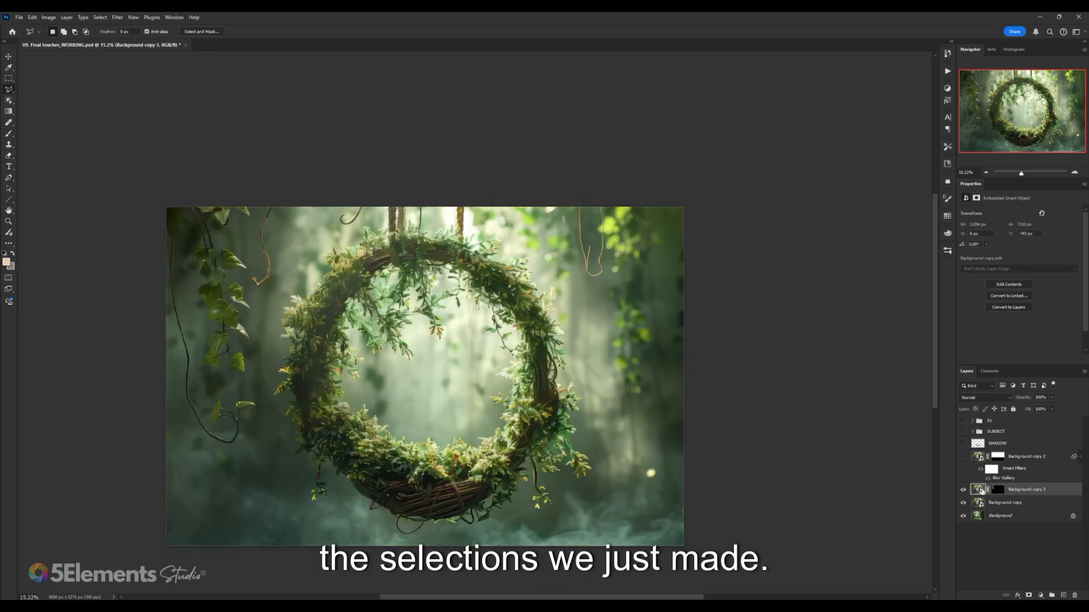
left_click(1002, 490)
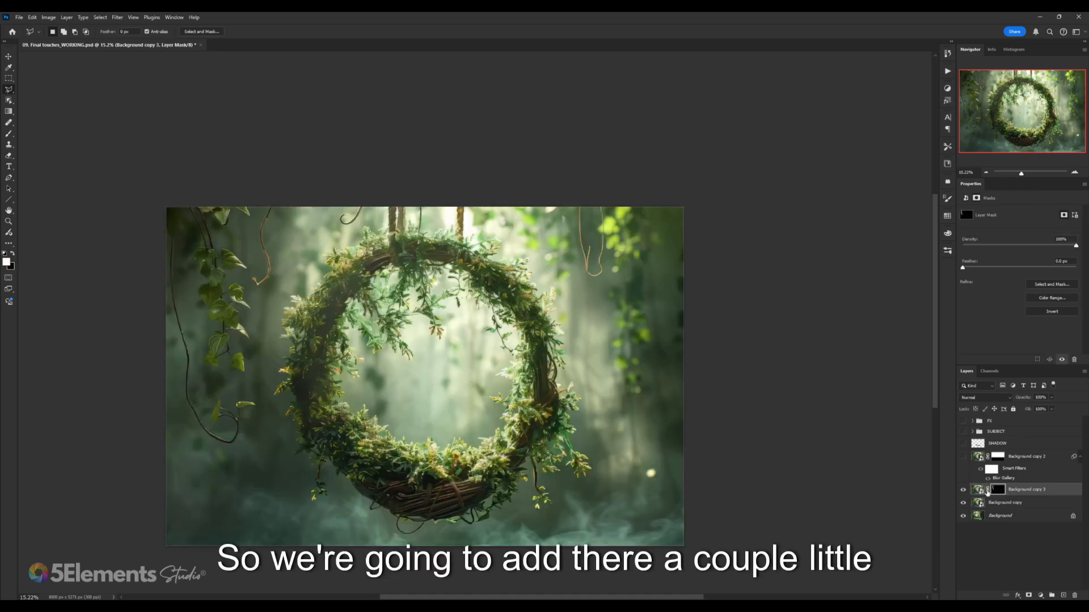
scroll(2, 114, "up", 5)
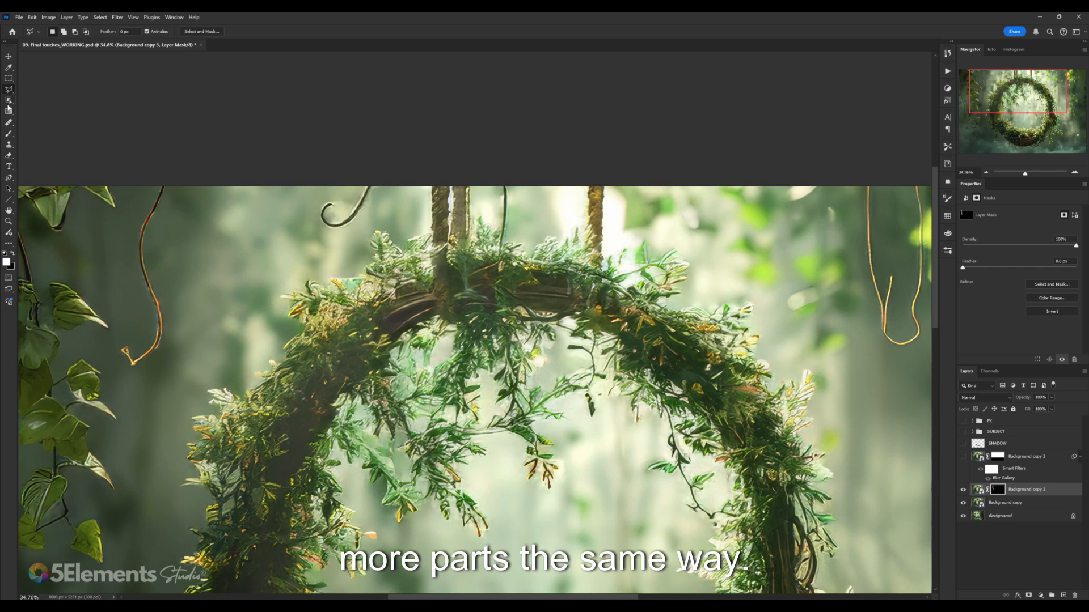
left_click(978, 490)
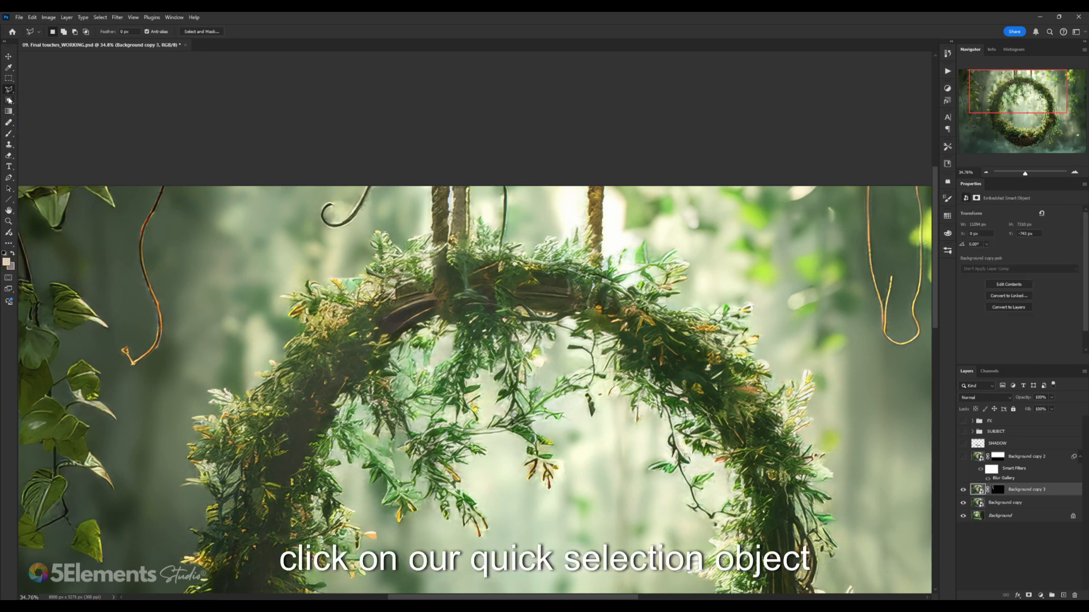
- Select the small curled vine at the image's upper edge, left of the wreath's ropes, with the Object Selection tool
left_click(9, 101)
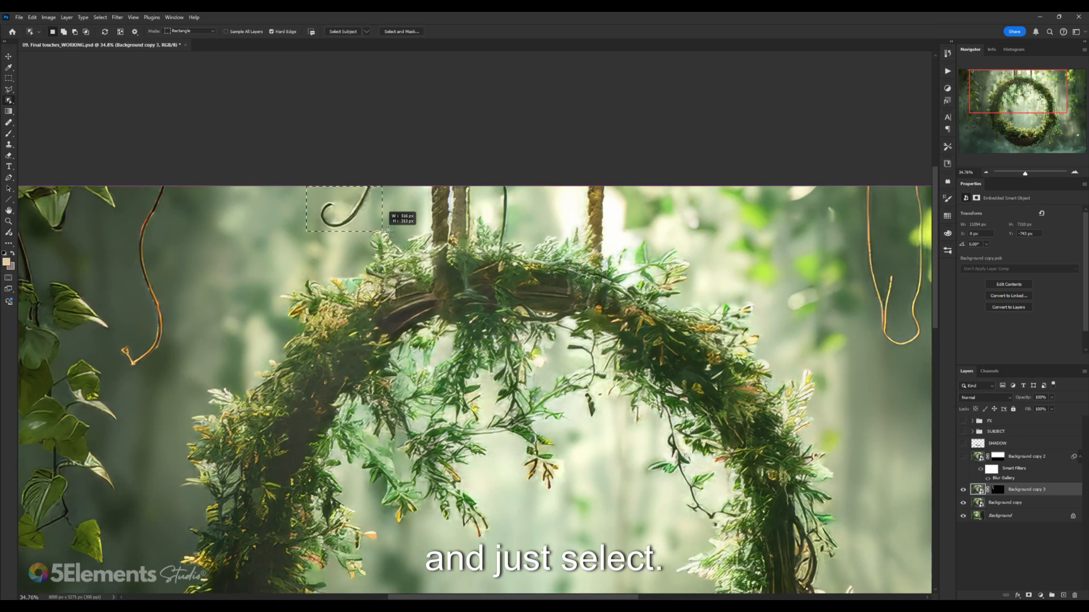
left_click(334, 202)
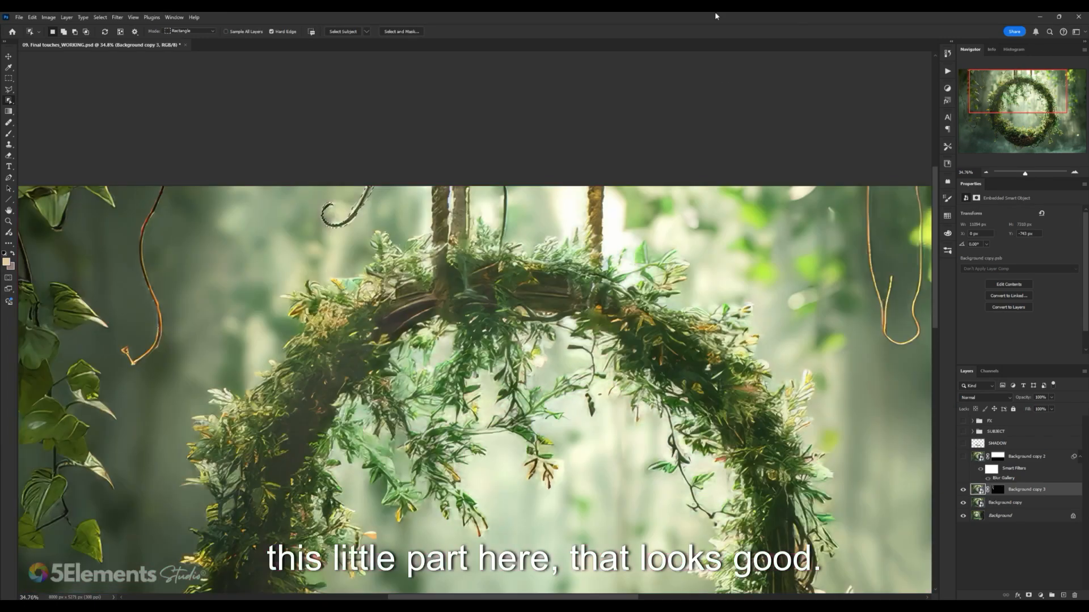
left_click_drag(669, 142, 601, 138)
scroll(658, 210, "down", 5)
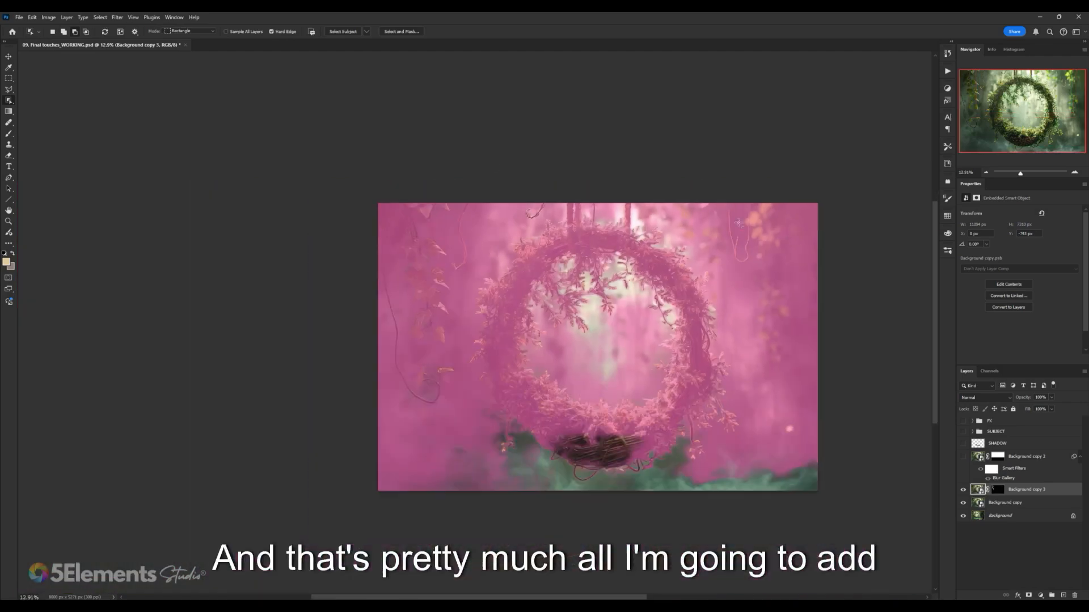
left_click(5, 77)
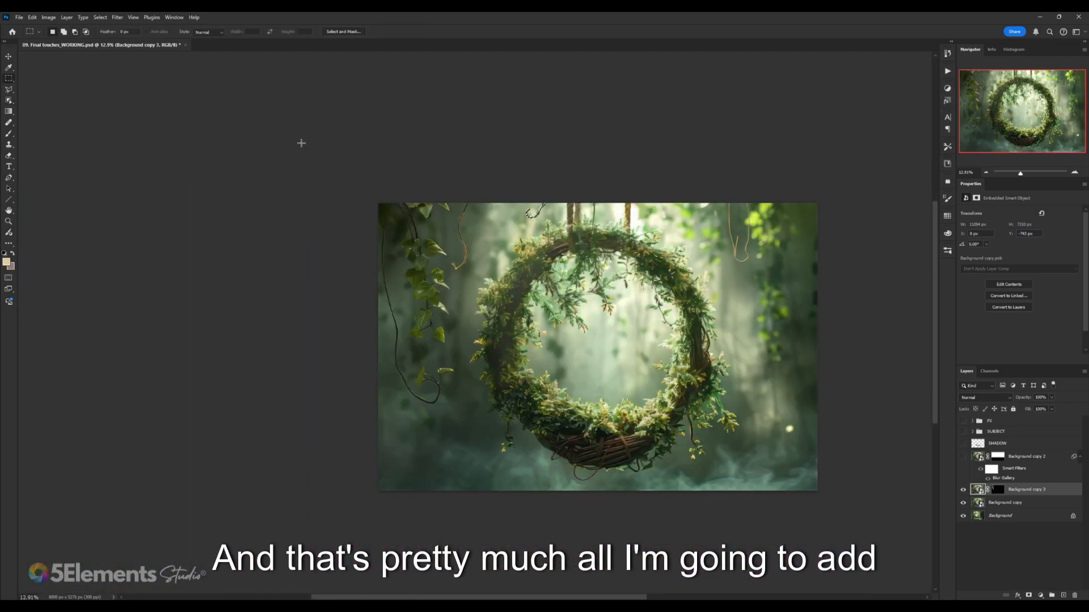
scroll(498, 148, "up", 3)
scroll(473, 145, "up", 2)
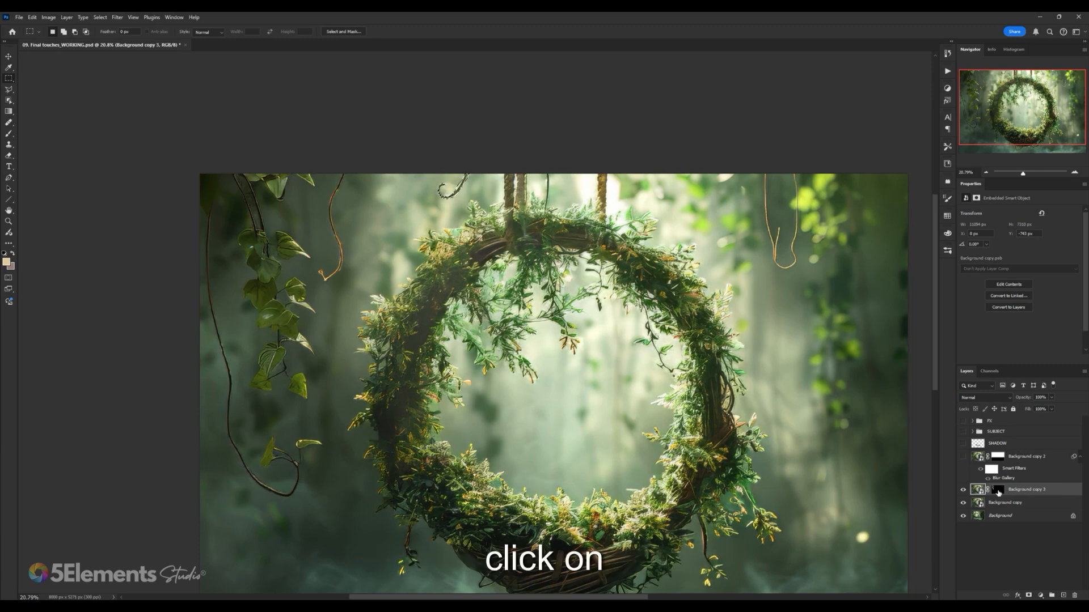
- Fill the curled vine selection with white in Normal mode at 100% opacity on the Background copy 3 mask, and deselect it
left_click(998, 492)
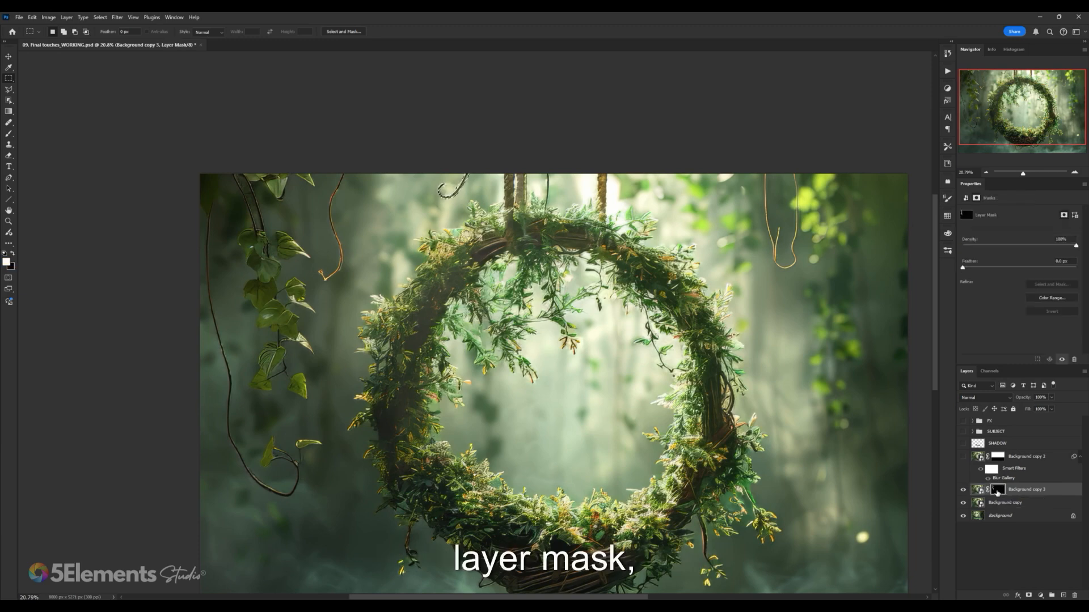
left_click(35, 16)
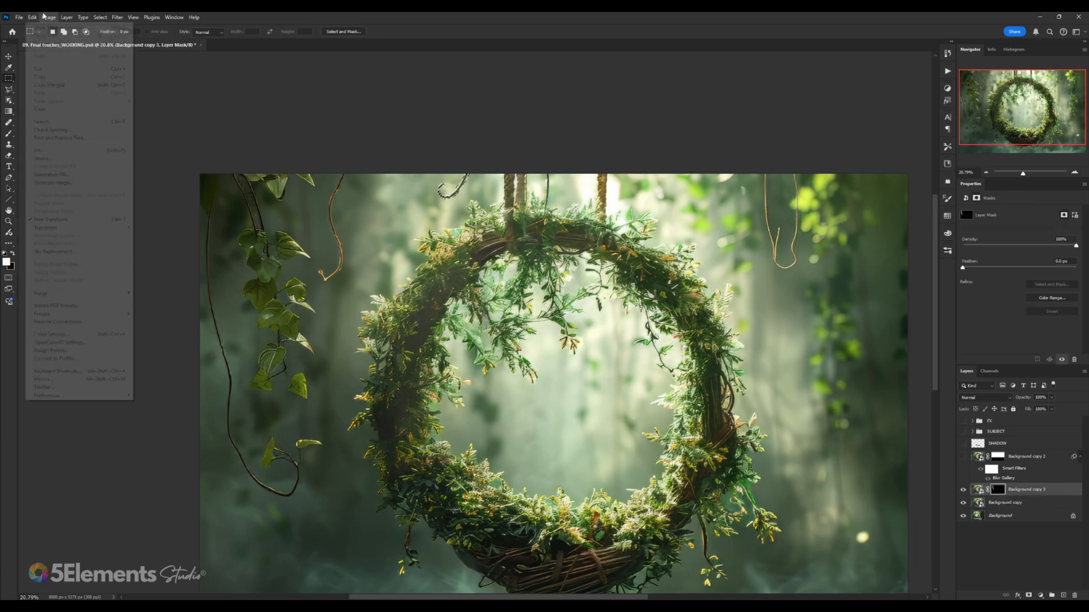
left_click(50, 151)
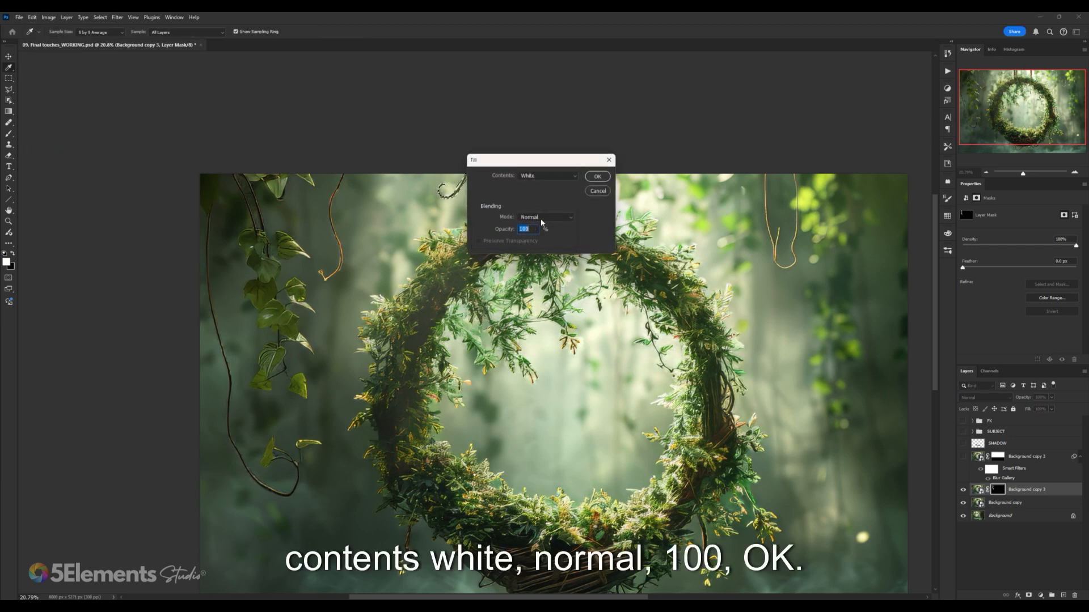
left_click(597, 176)
key("m")
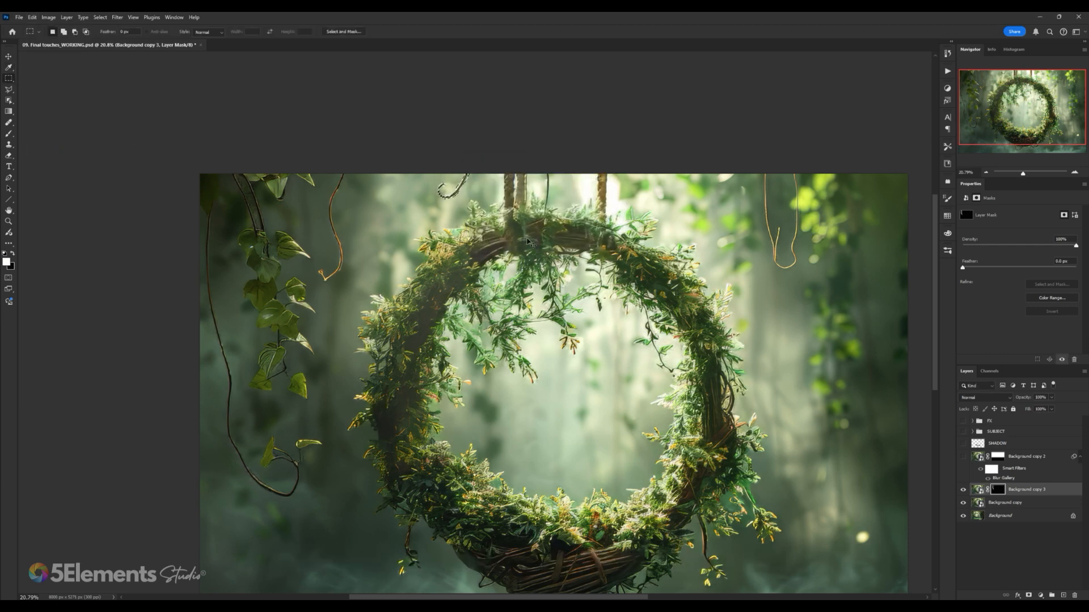
key("ctrl+d")
- Check the masked vines by viewing the Background copy 3 mask alone and loading it as a selection, and deselect it
left_click(998, 490, "alt")
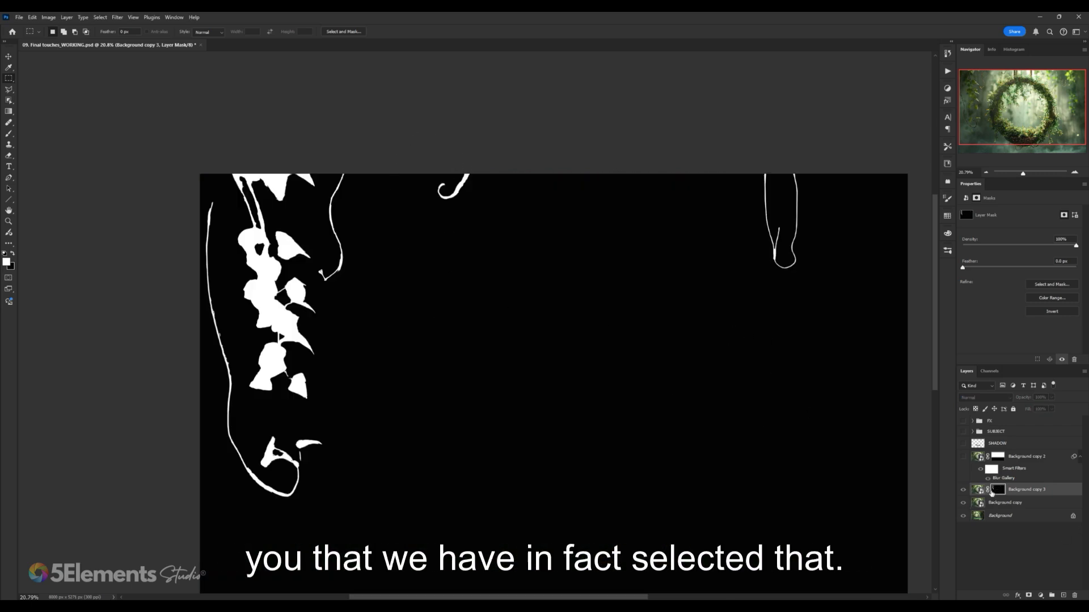
left_click(979, 490)
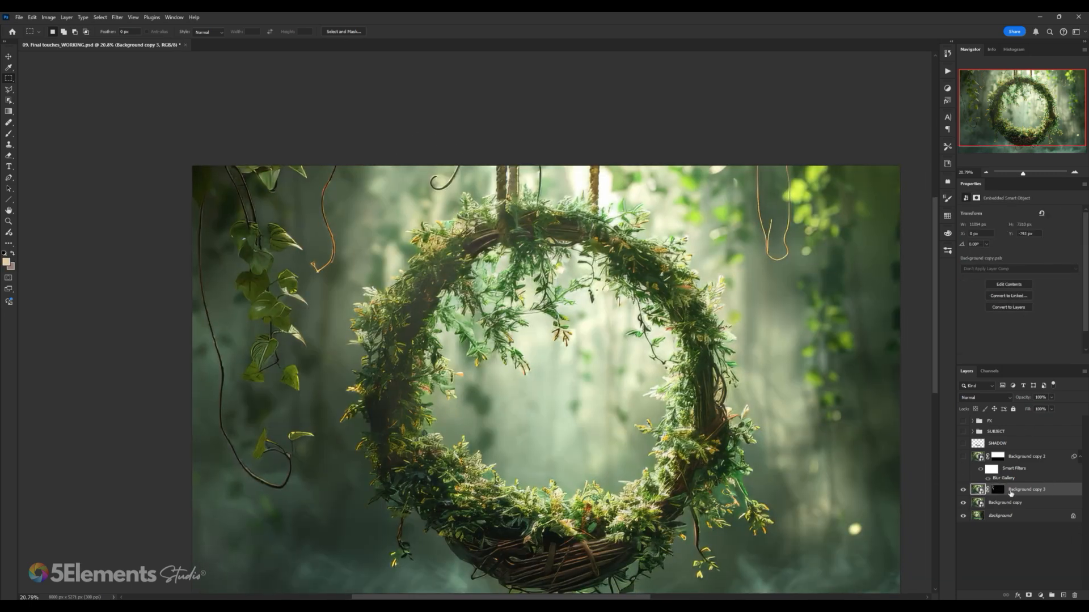
left_click(1001, 492)
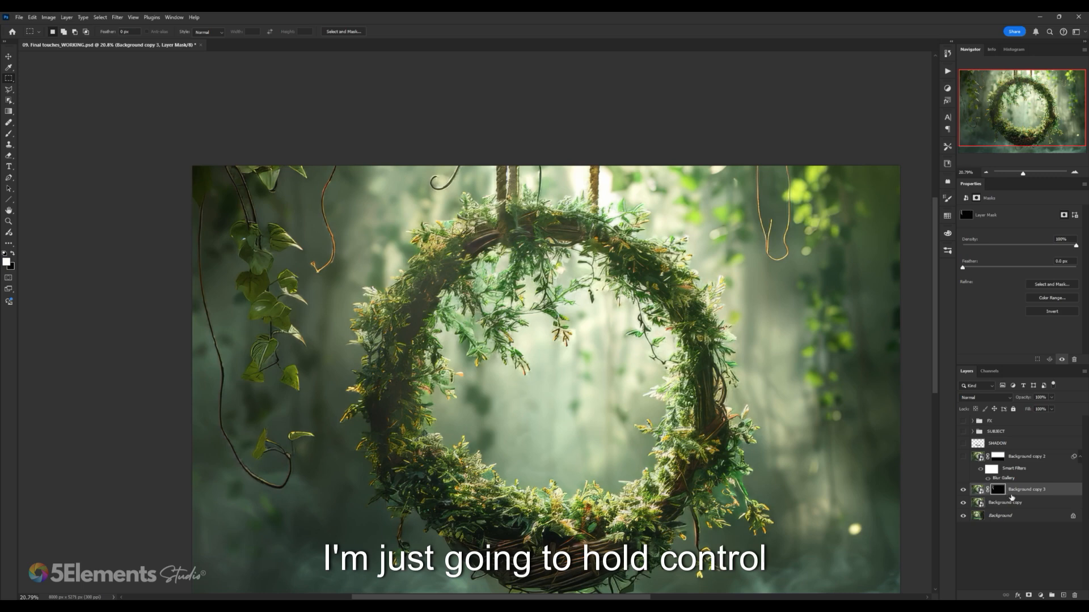
left_click(998, 491, "ctrl")
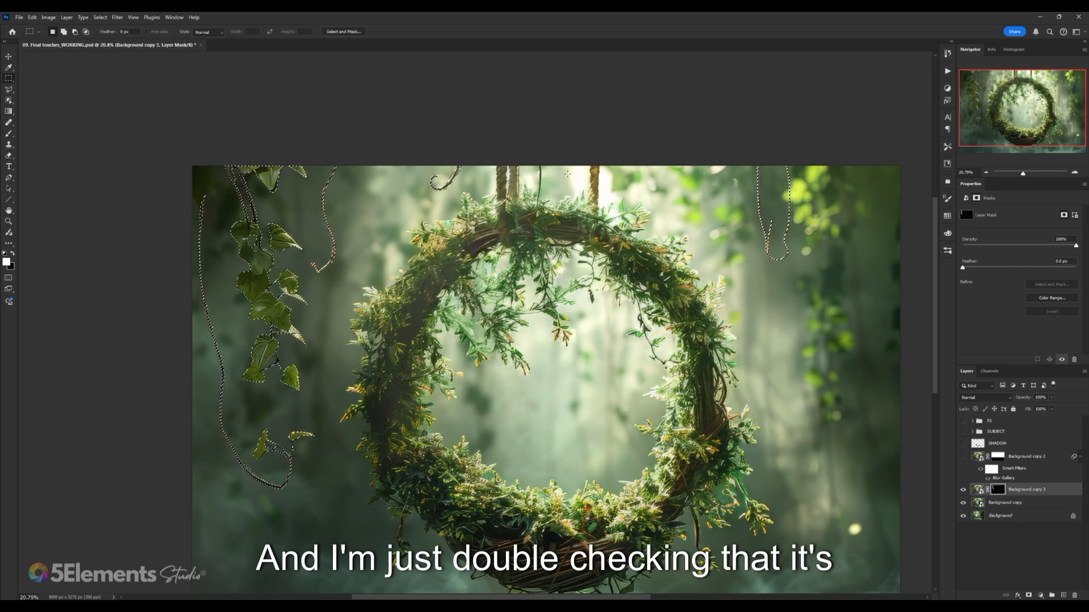
scroll(643, 381, "down", 2)
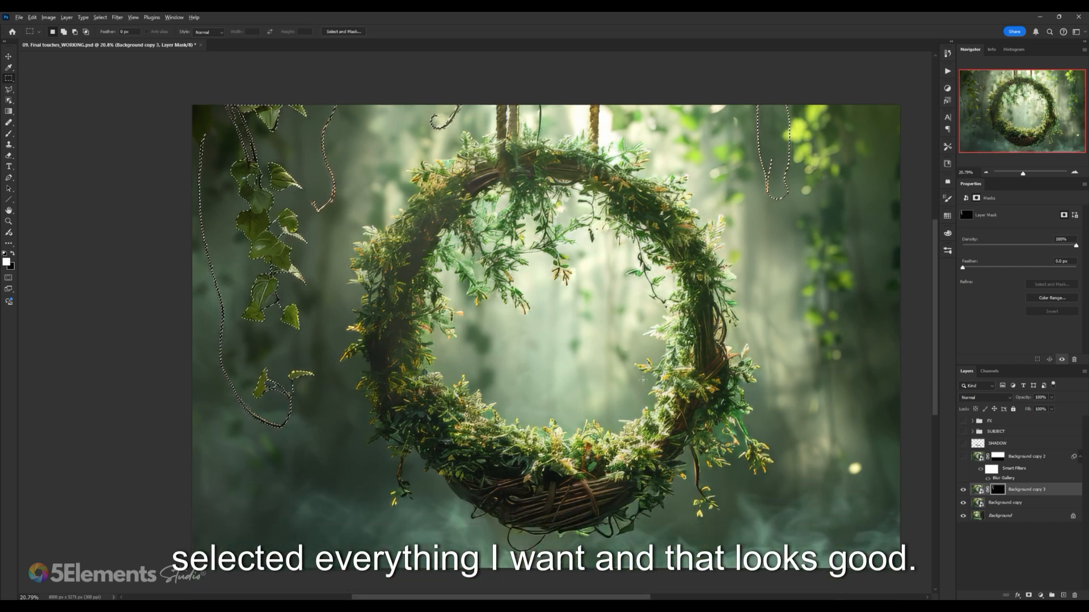
key("ctrl+d")
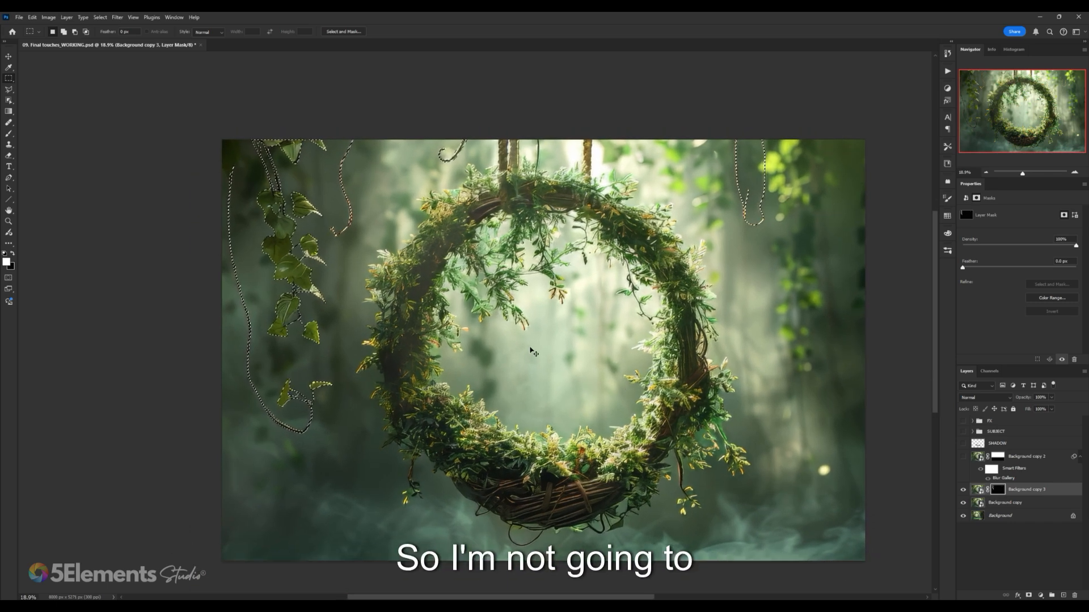
scroll(551, 327, "down", 1)
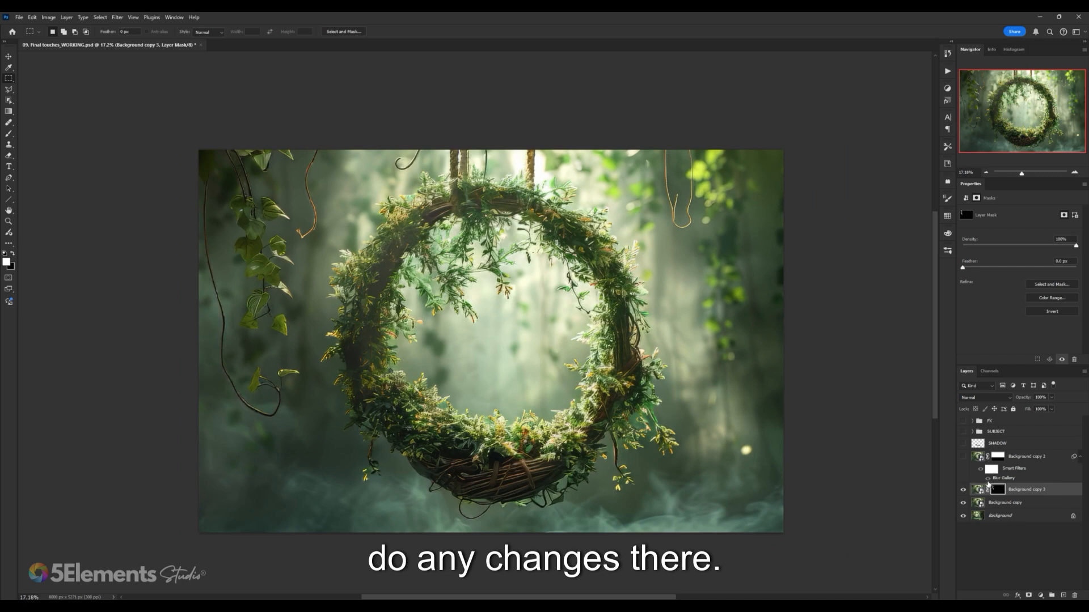
- Make the blurred Background copy 2 layer, the SHADOW layer and the SUBJECT group visible, leaving the FX group hidden
left_click_drag(963, 457, 963, 432)
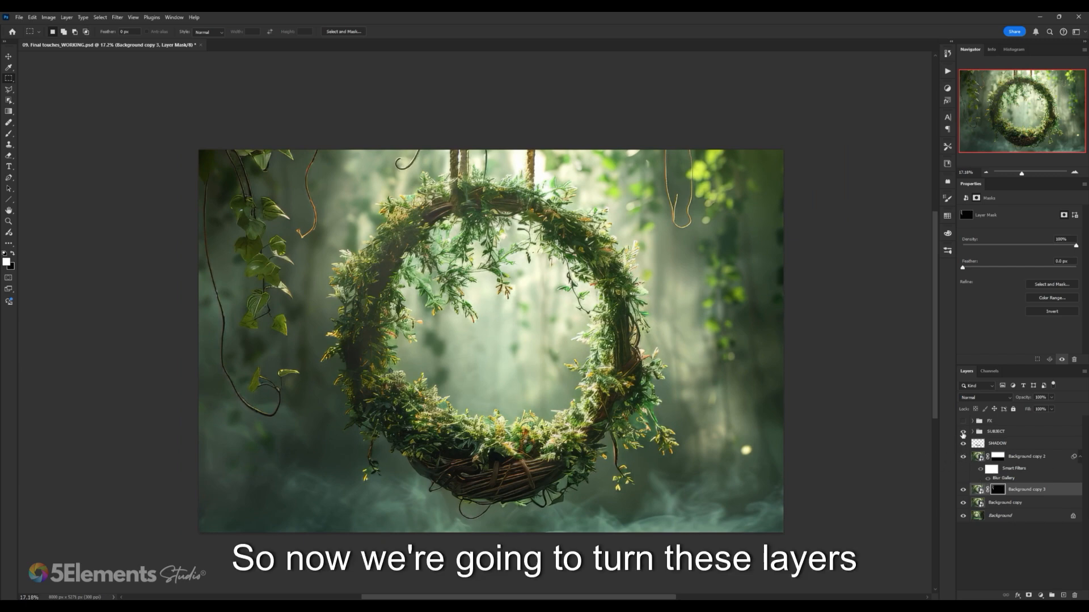
left_click(963, 432)
left_click(963, 443)
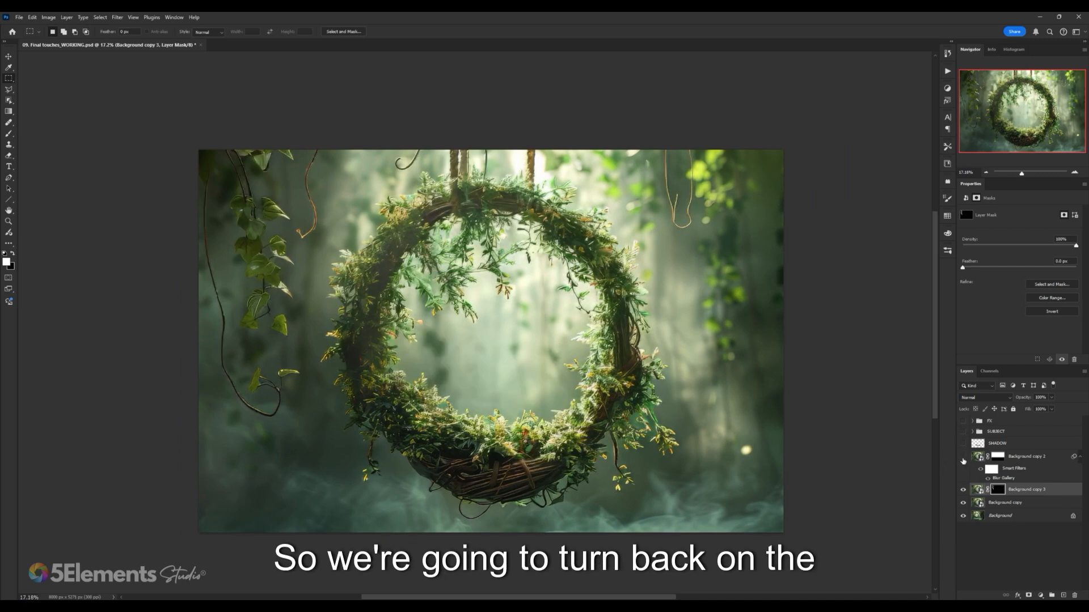
left_click(977, 458)
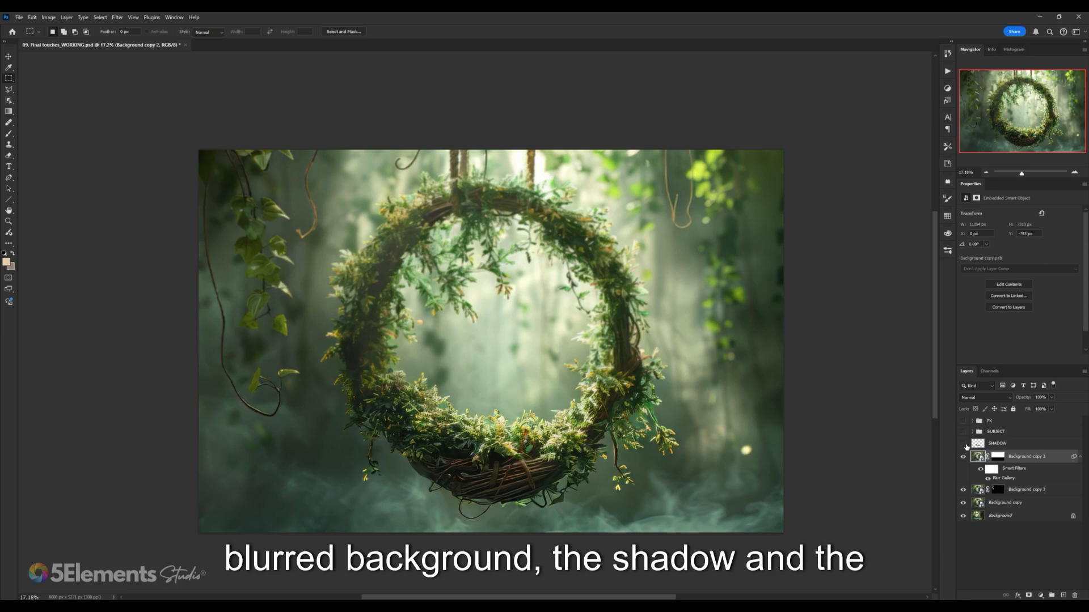
left_click(963, 443)
left_click(963, 432)
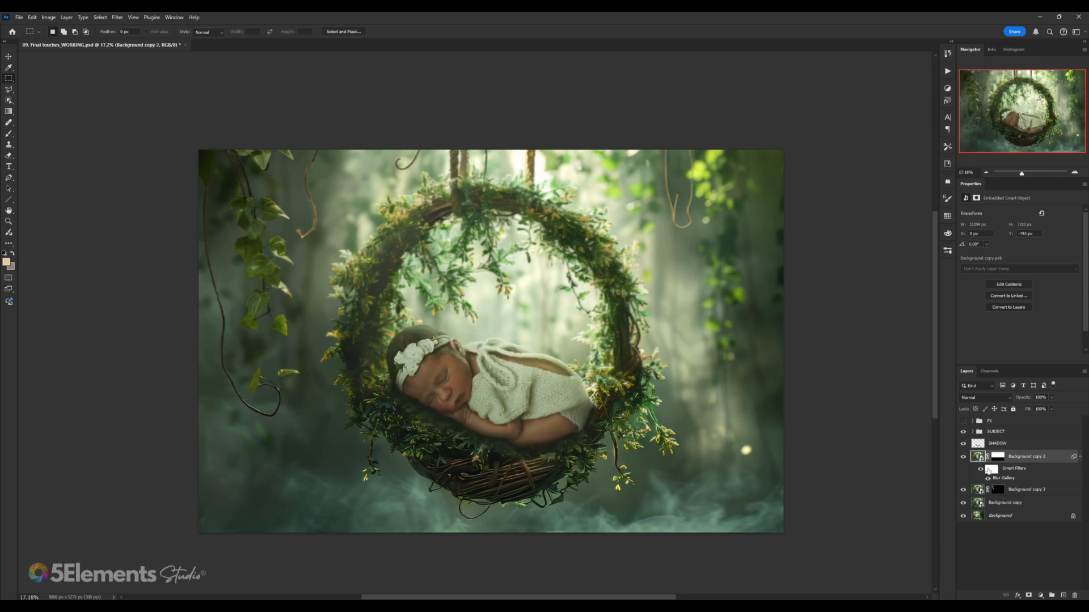
- Move the masked vine layer Background copy 3 above the blurred Background copy 2 layer, directly below SHADOW
left_click(977, 490)
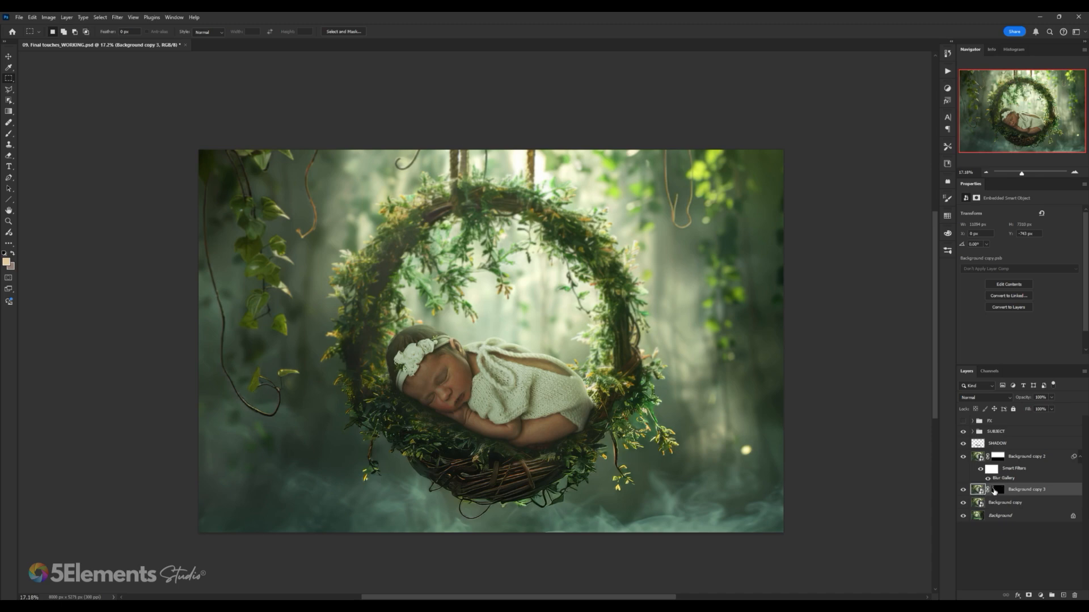
left_click(994, 491)
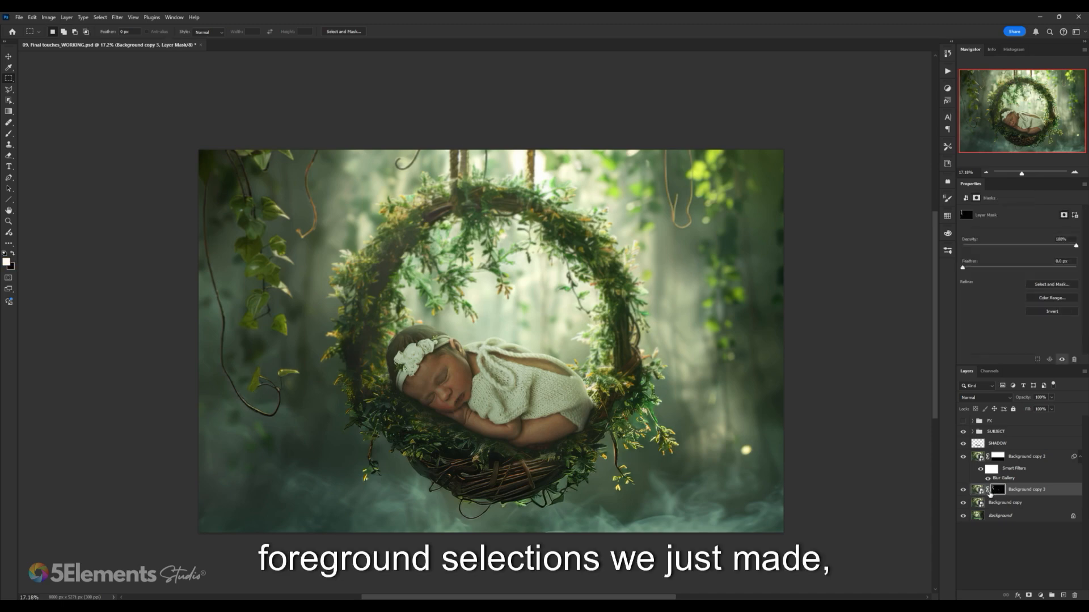
left_click_drag(977, 491, 975, 456)
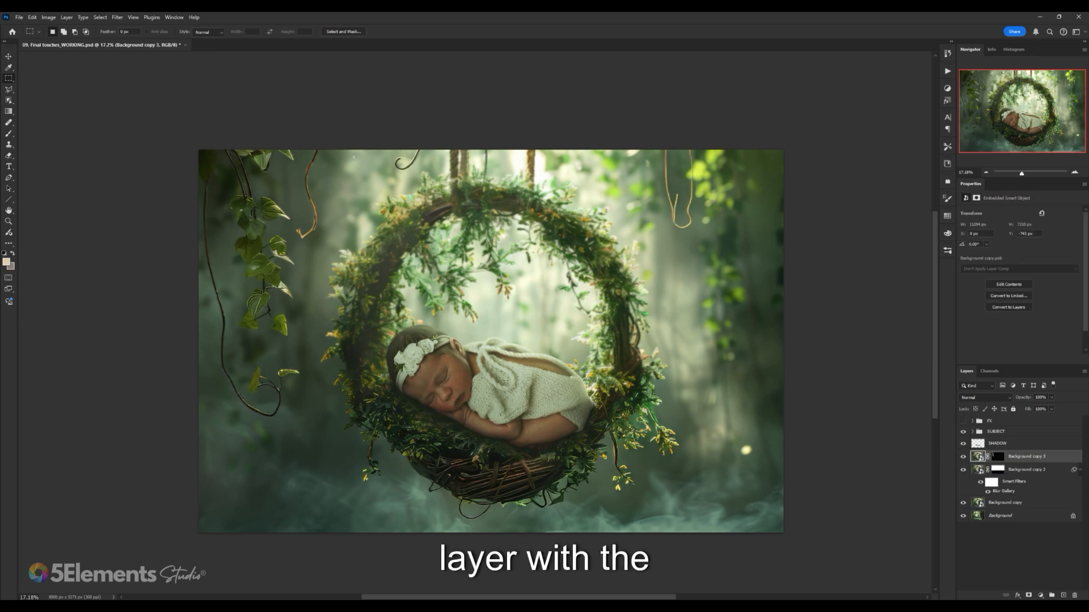
- Compare the hanging vines with the Background copy 3 layer hidden and shown, leaving the layer visible
left_click(962, 458)
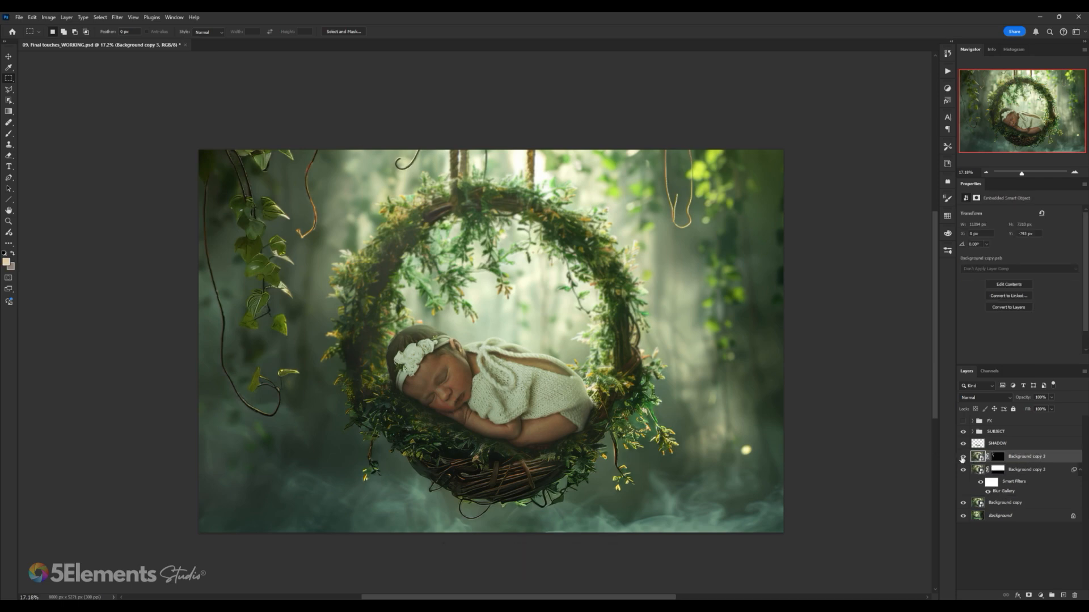
scroll(270, 252, "up", 7)
left_click_drag(304, 250, 391, 253)
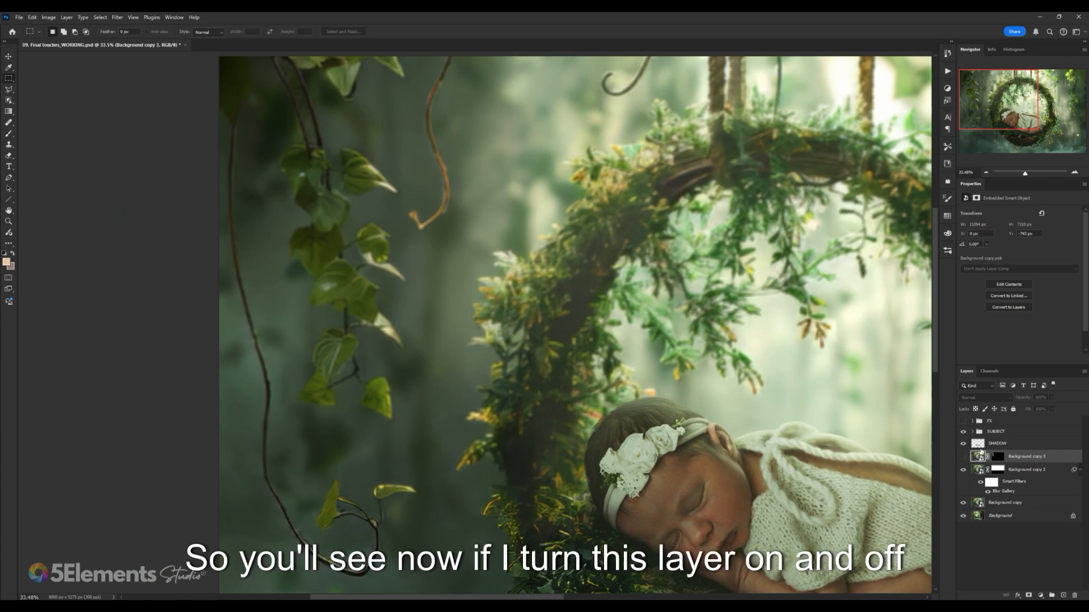
left_click(962, 457)
left_click(962, 457)
left_click(962, 457)
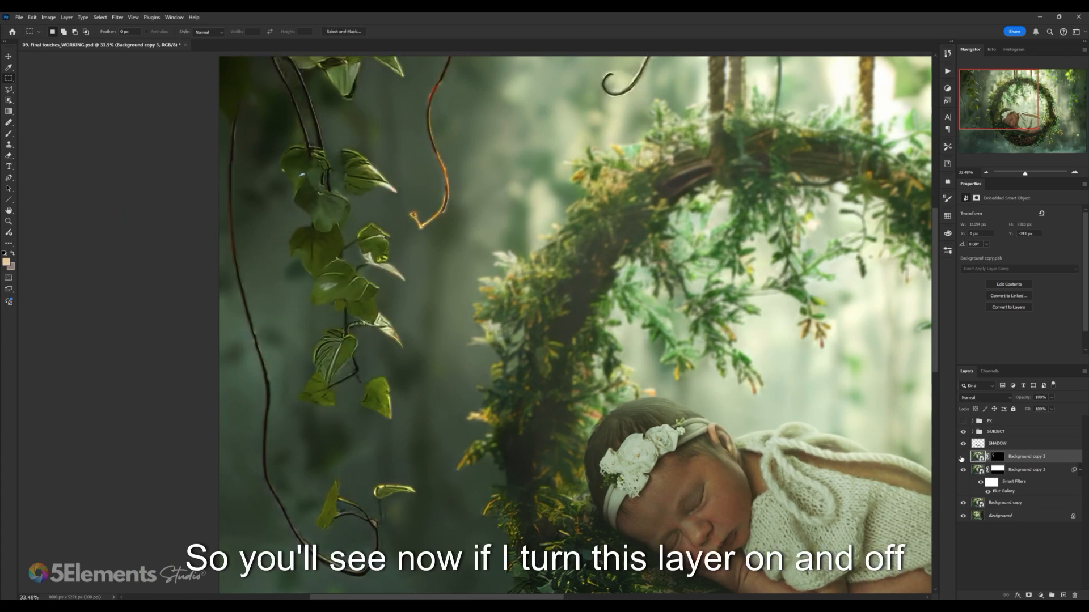
scroll(491, 286, "down", 8)
left_click_drag(491, 286, 380, 255)
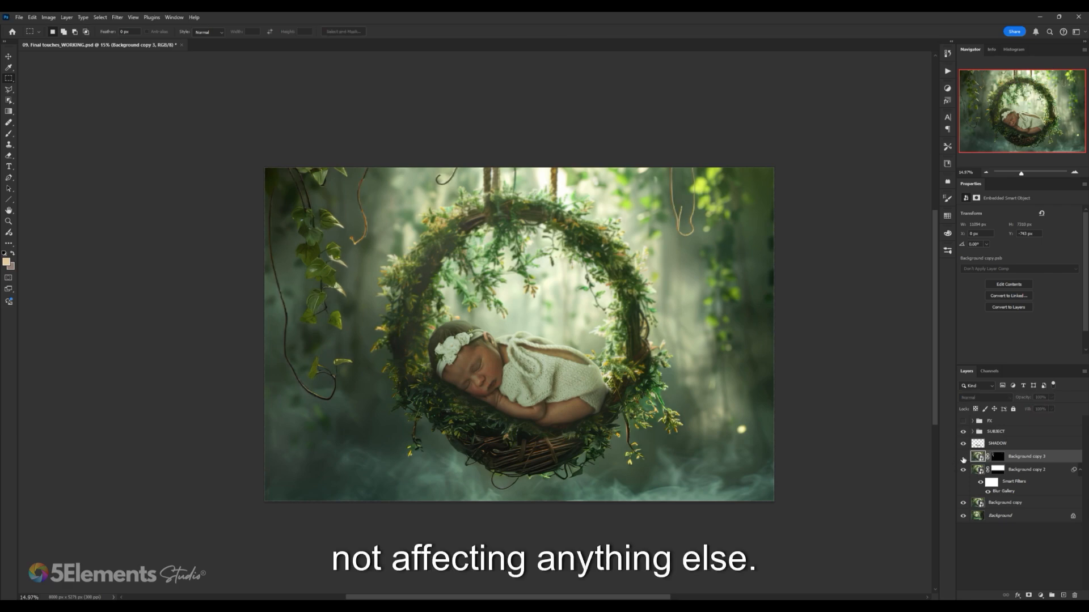
- Inspect the composite up close around the baby and the wreath's right side, and as a whole
scroll(612, 357, "up", 8)
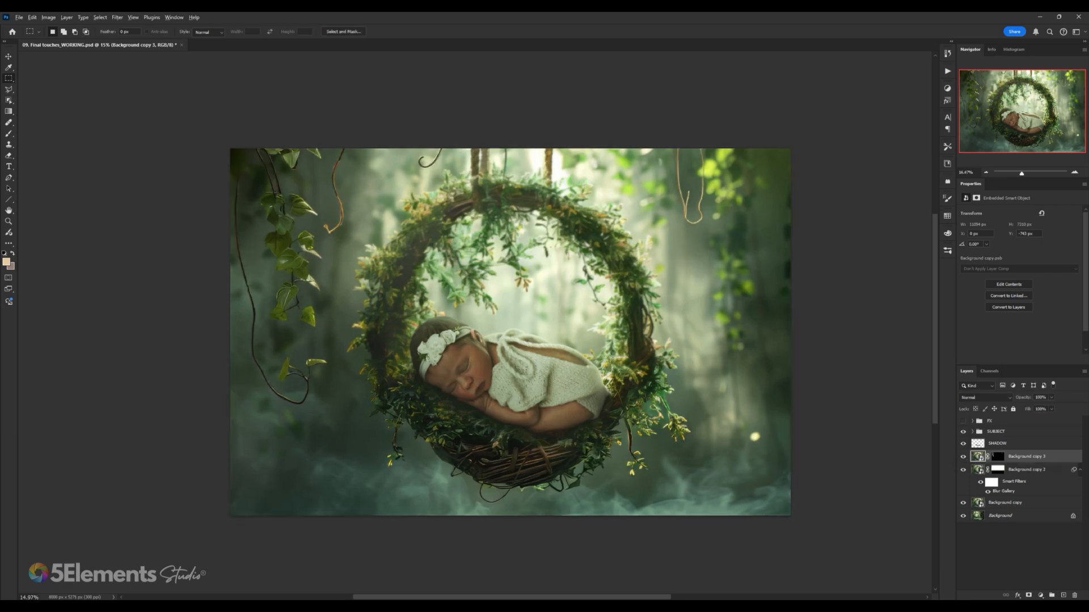
scroll(616, 341, "up", 5)
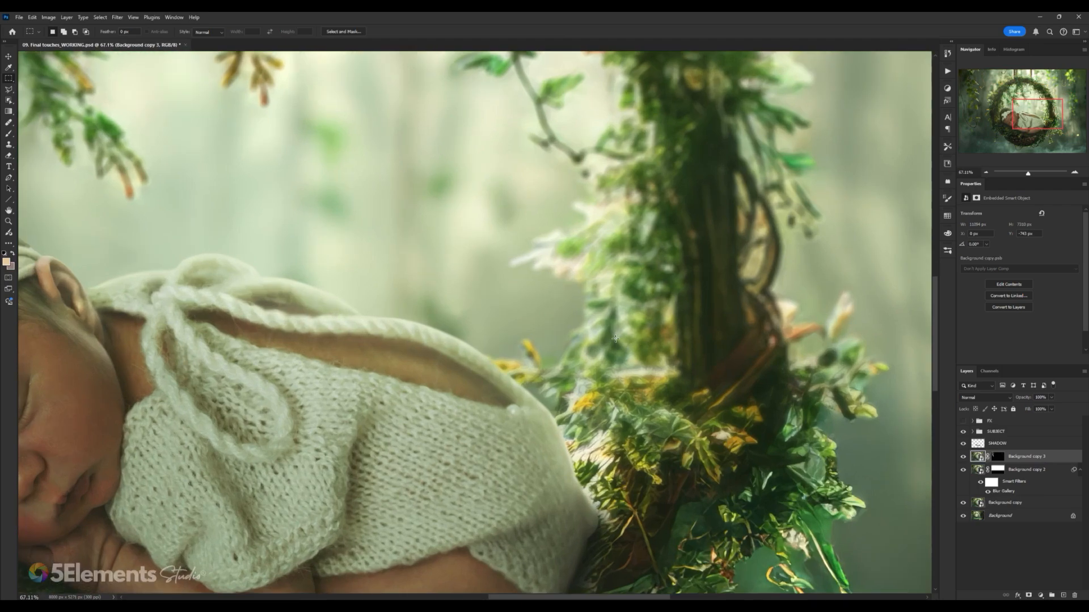
scroll(613, 338, "down", 14)
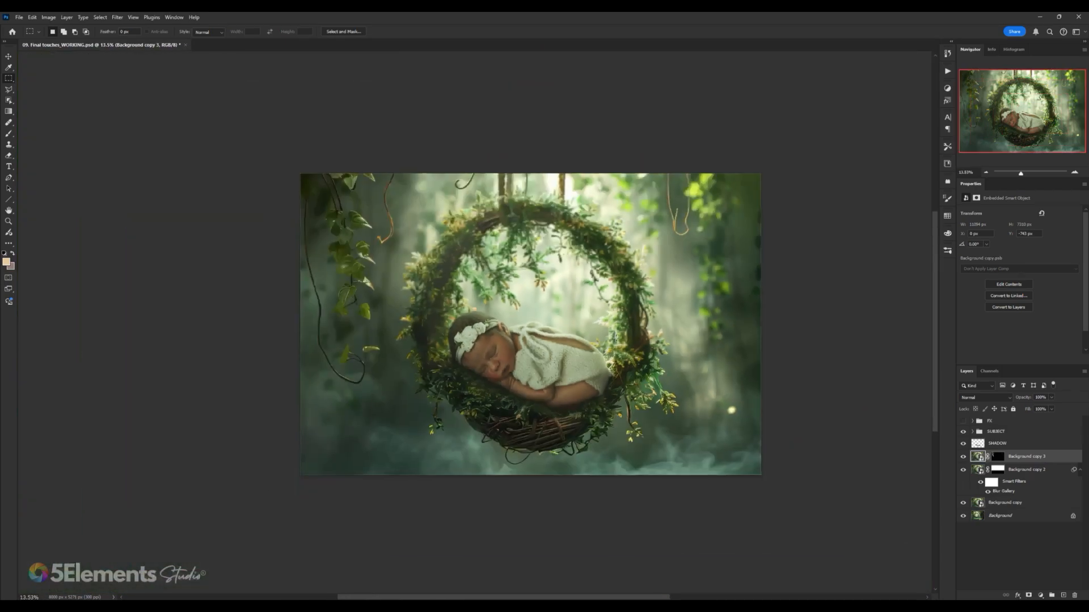
left_click_drag(617, 310, 598, 303)
scroll(590, 306, "up", 3)
scroll(578, 313, "down", 1)
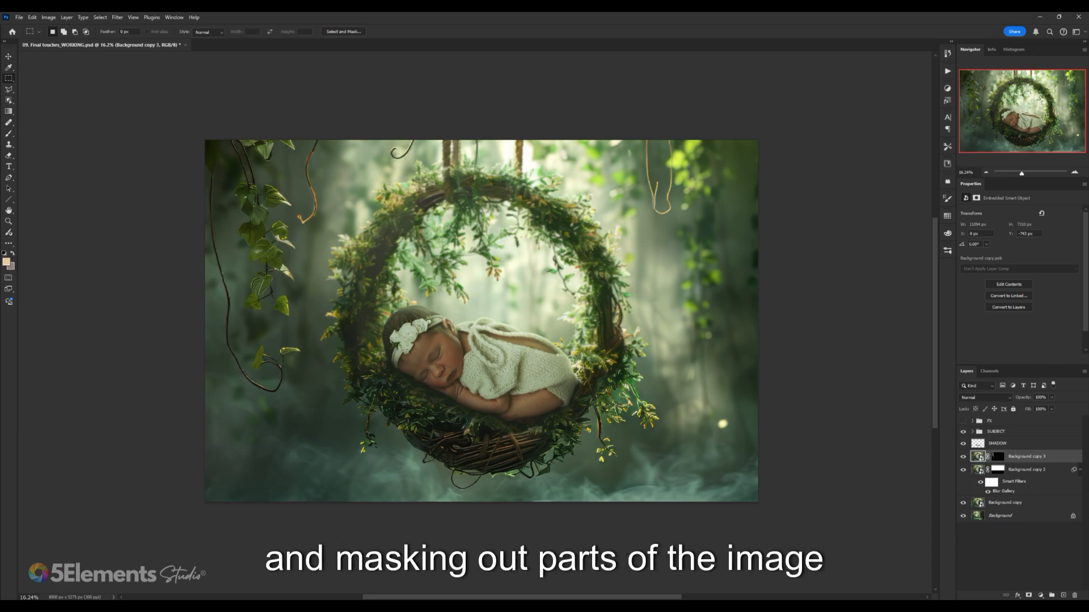
scroll(570, 349, "up", 5)
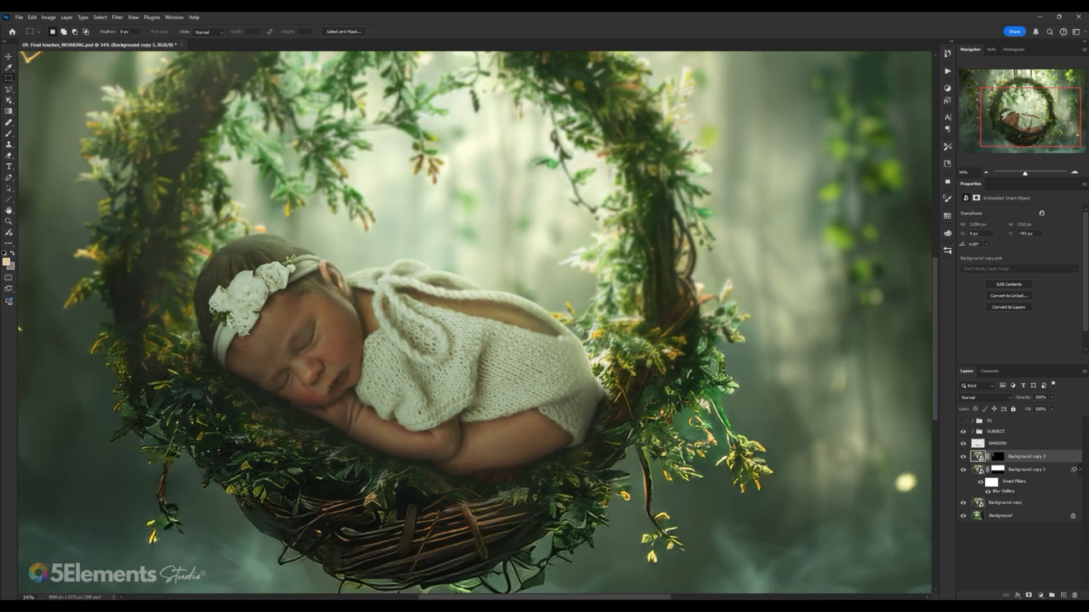
scroll(530, 372, "down", 4)
scroll(530, 371, "up", 2)
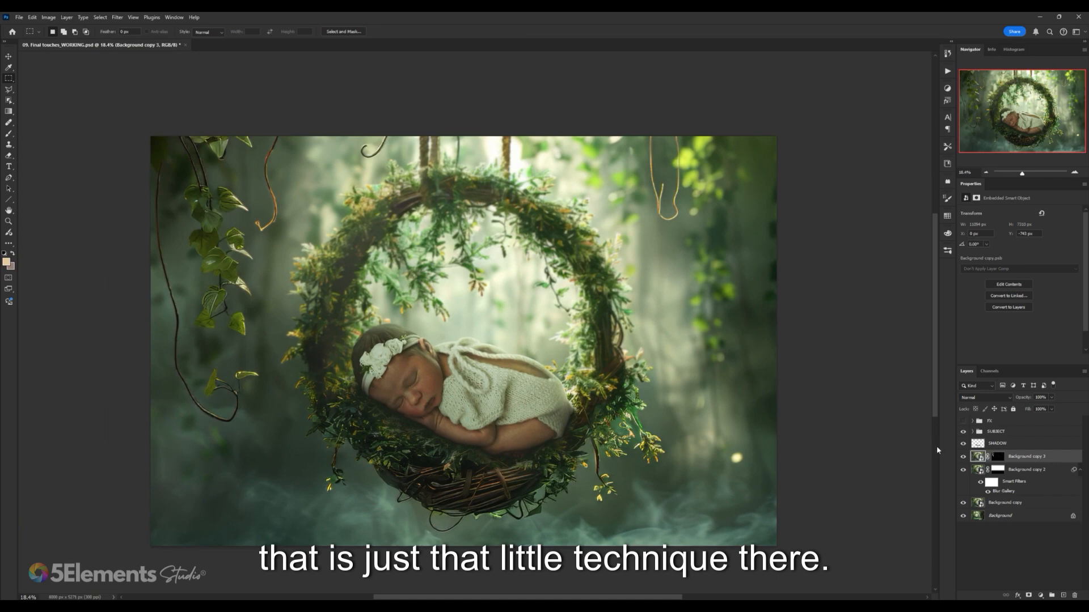
- Make the FX group visible and view the whole composite with its effects
left_click(963, 422)
scroll(587, 306, "down", 2)
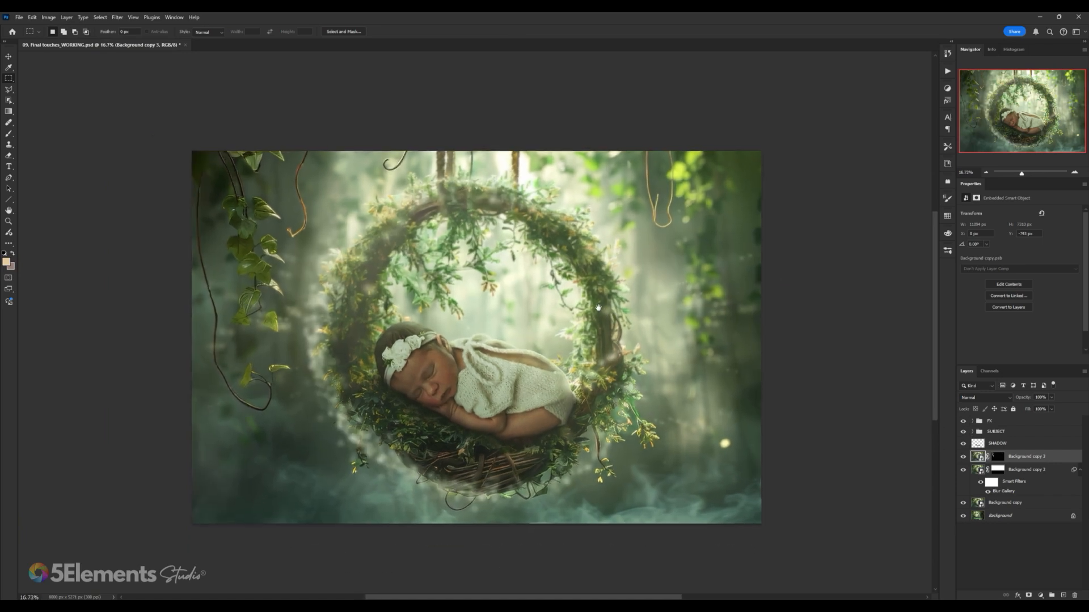
scroll(568, 302, "up", 1)
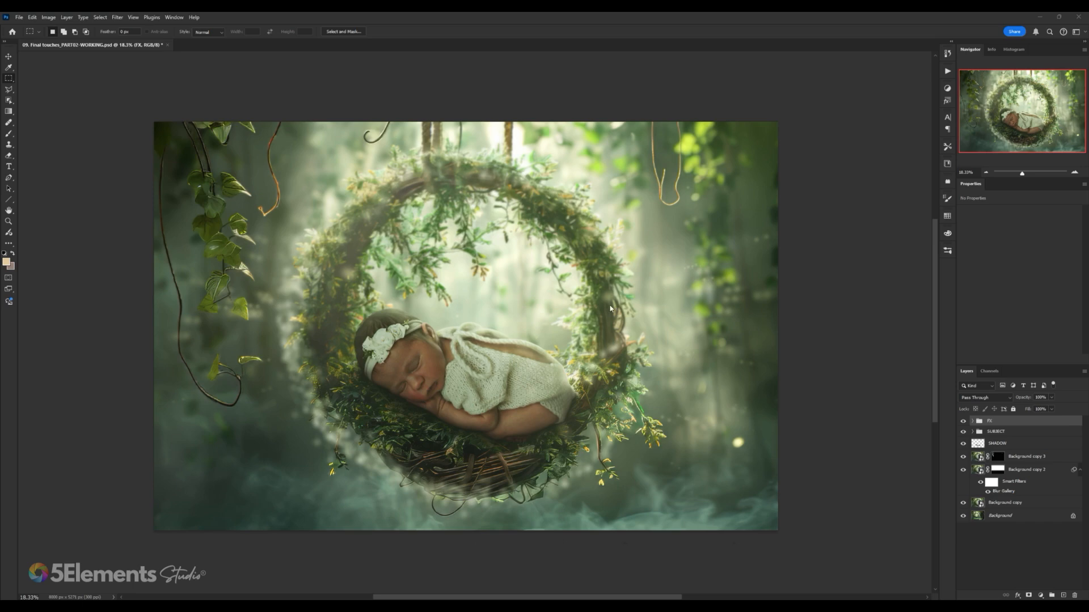
- Stamp all visible layers into a new merged layer above the FX group and convert it to a smart object
left_click(1010, 433)
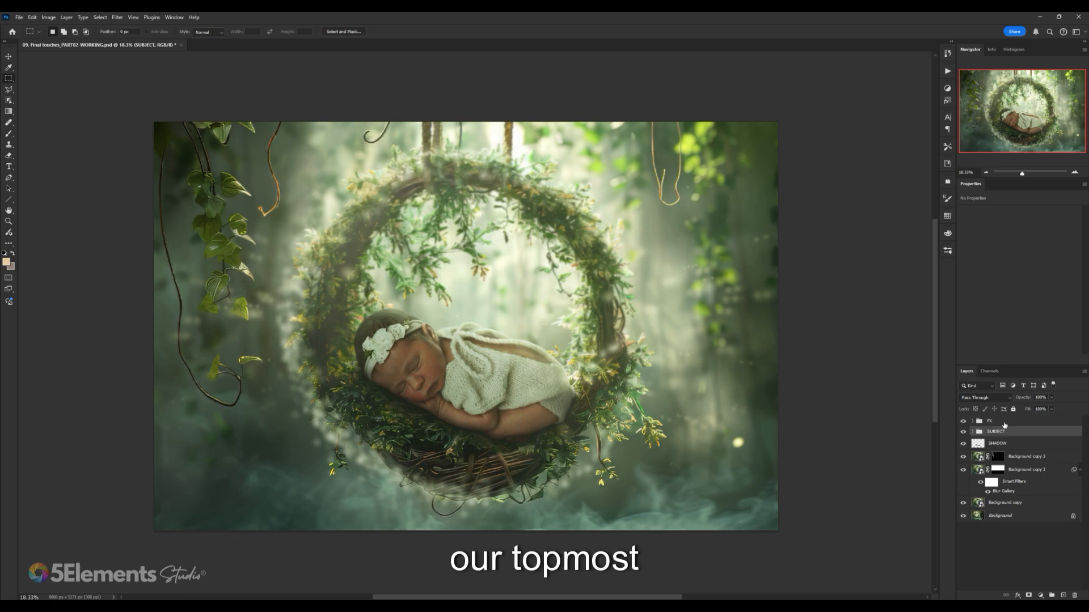
left_click(1003, 424)
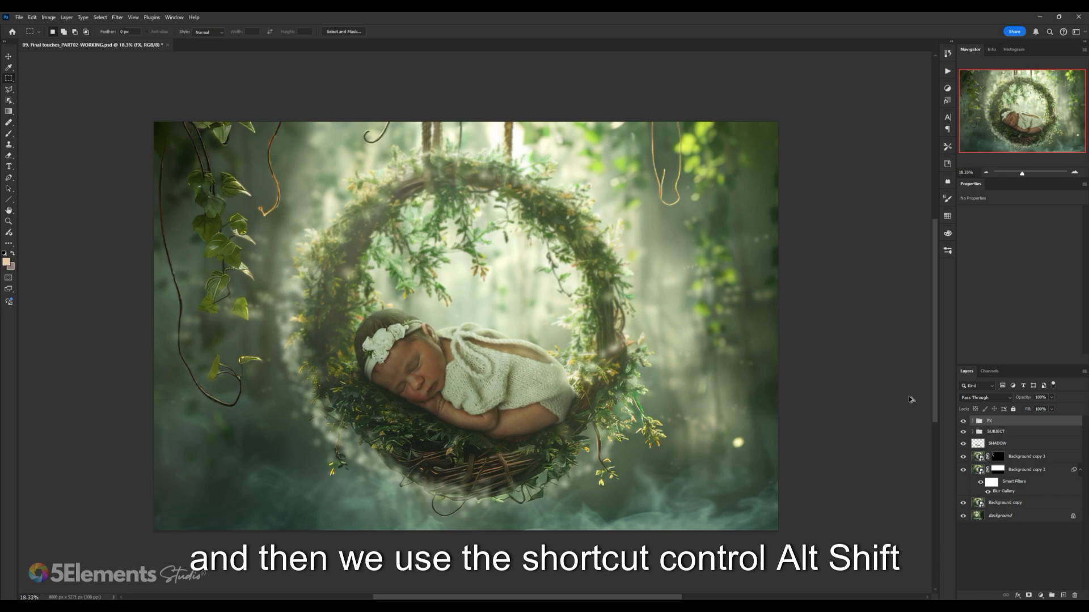
key("ctrl+shift+alt+e")
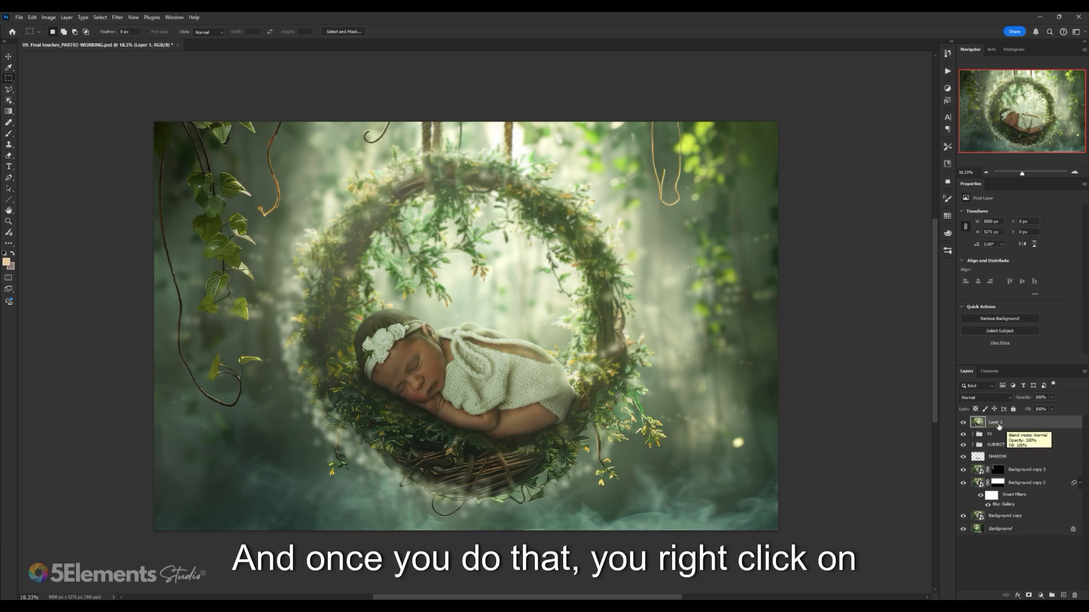
right_click(1019, 423)
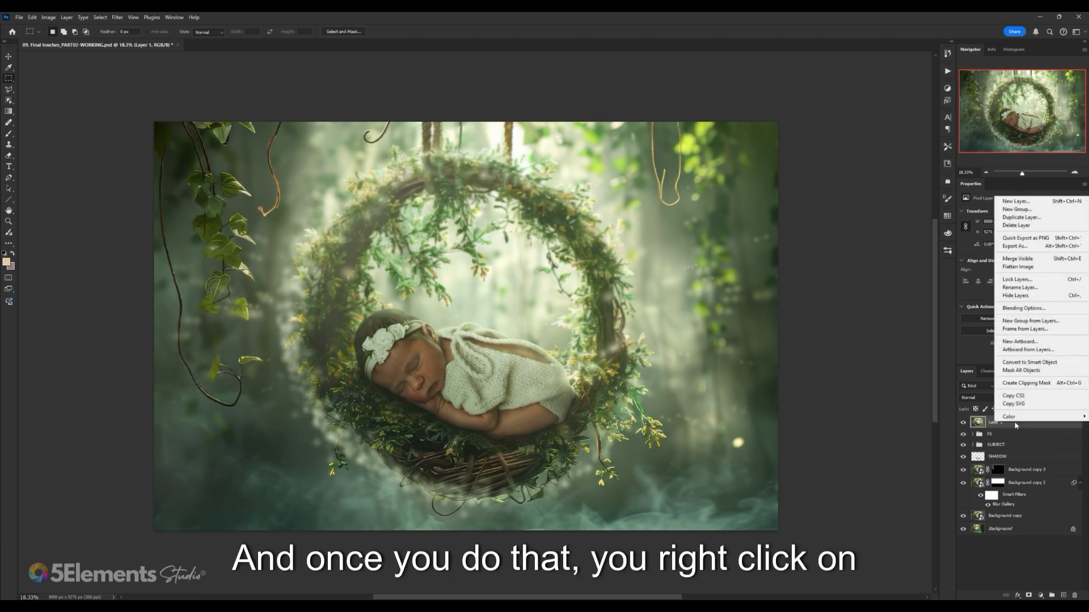
left_click(1036, 367)
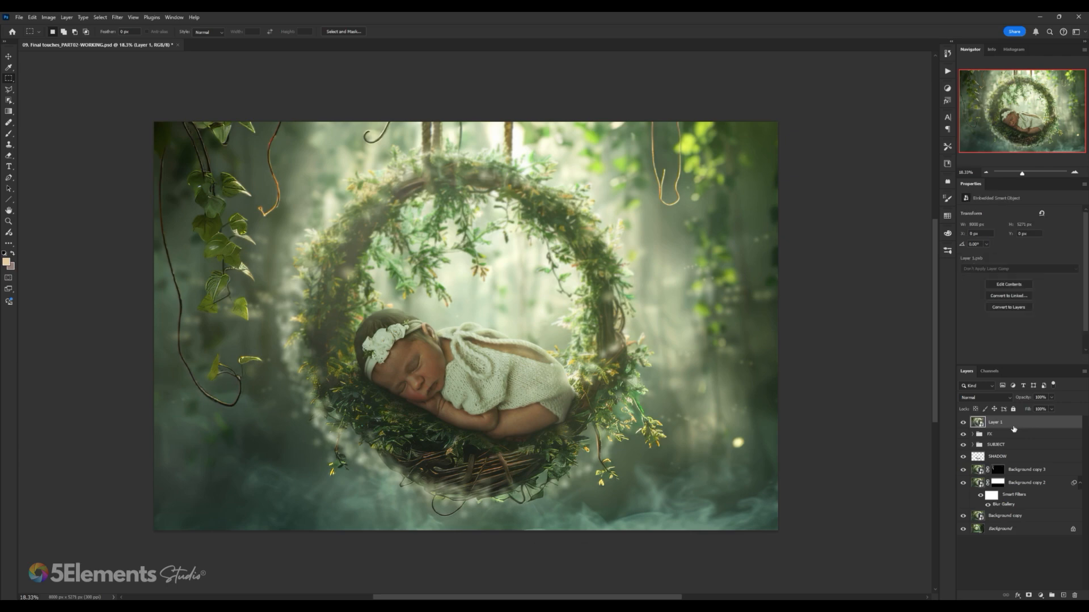
- Rename the merged smart object layer FINAL and hide it
double_click(996, 423)
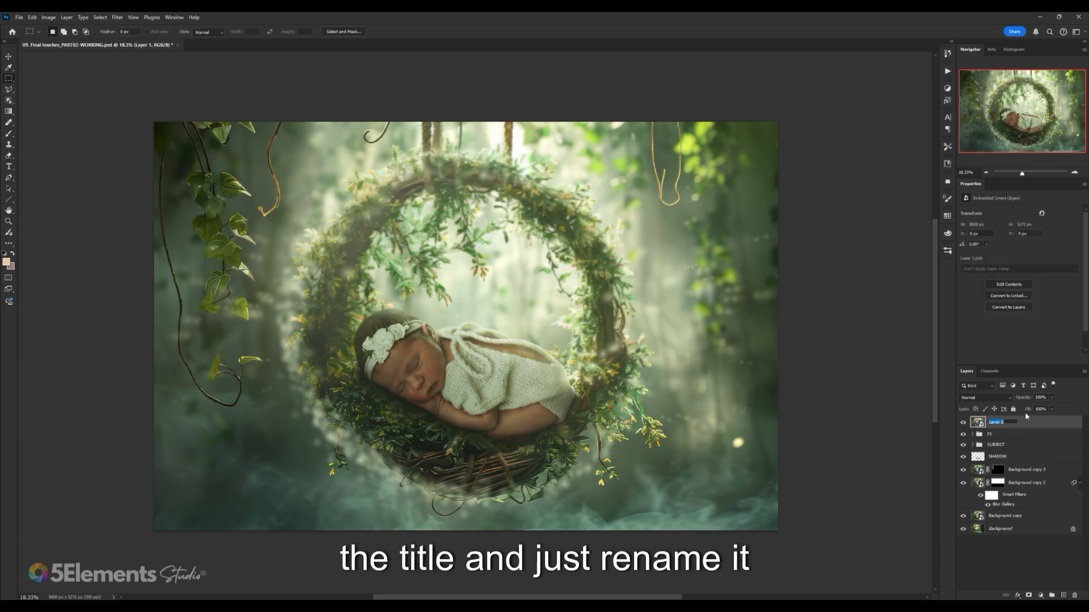
type("fINAL")
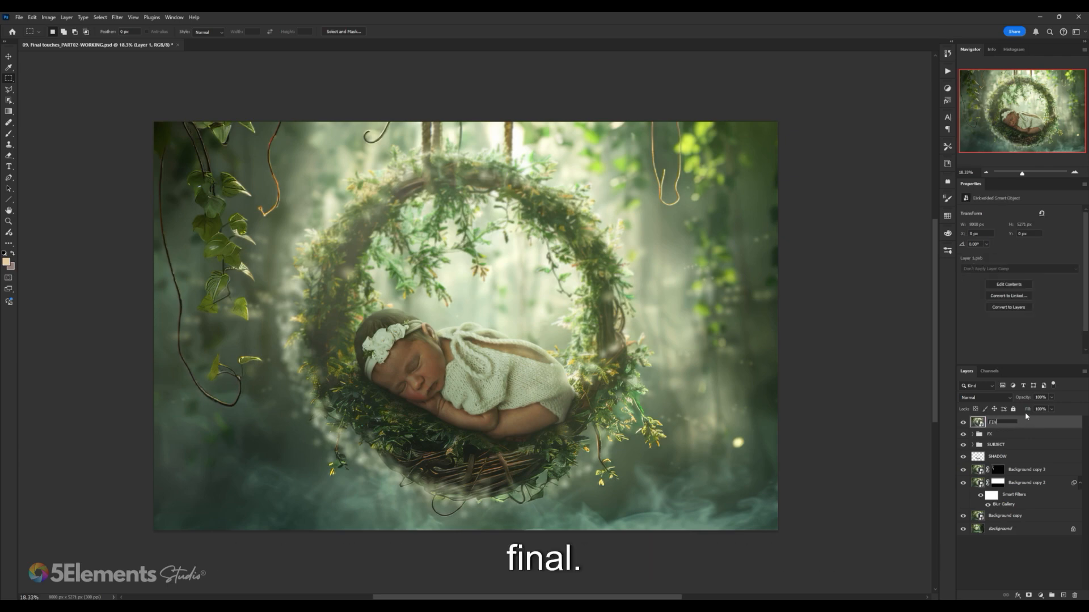
key("Return")
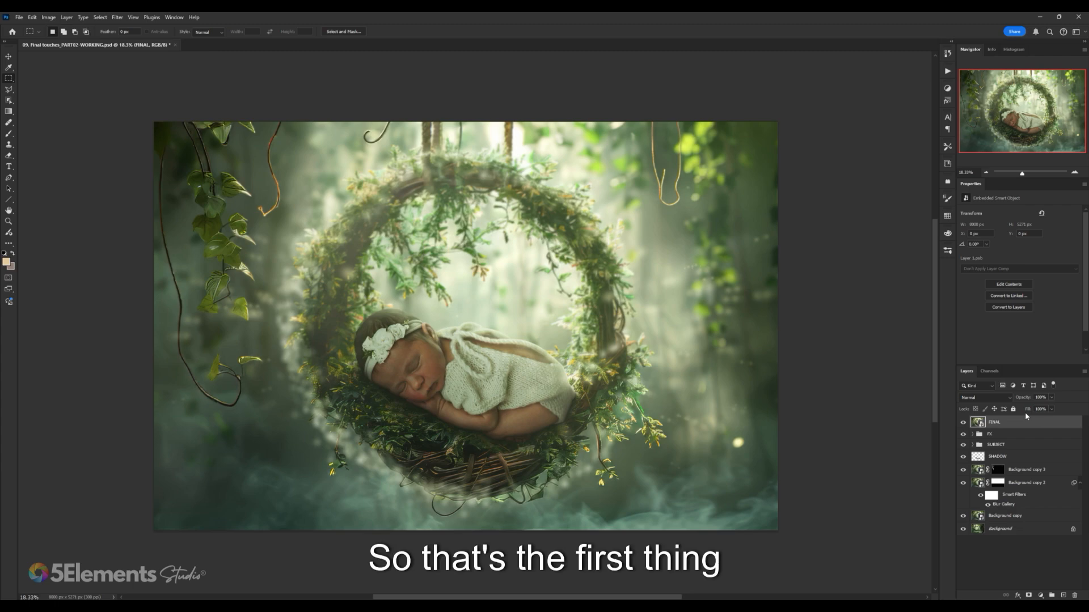
left_click(964, 423)
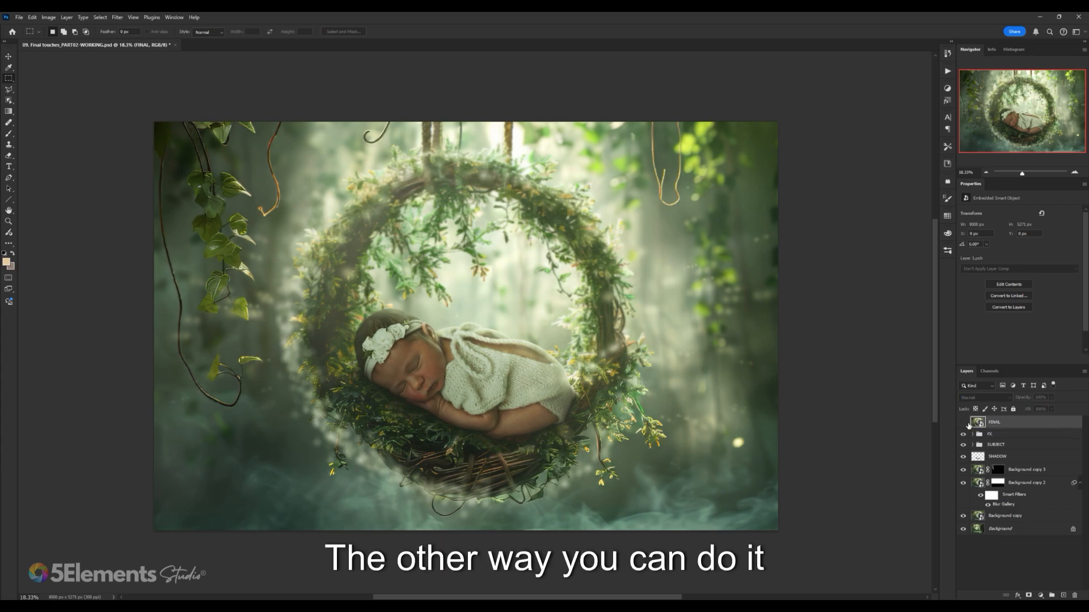
- Group all layers from FX down to Background copy and name the group ARTWORK
left_click(1015, 437)
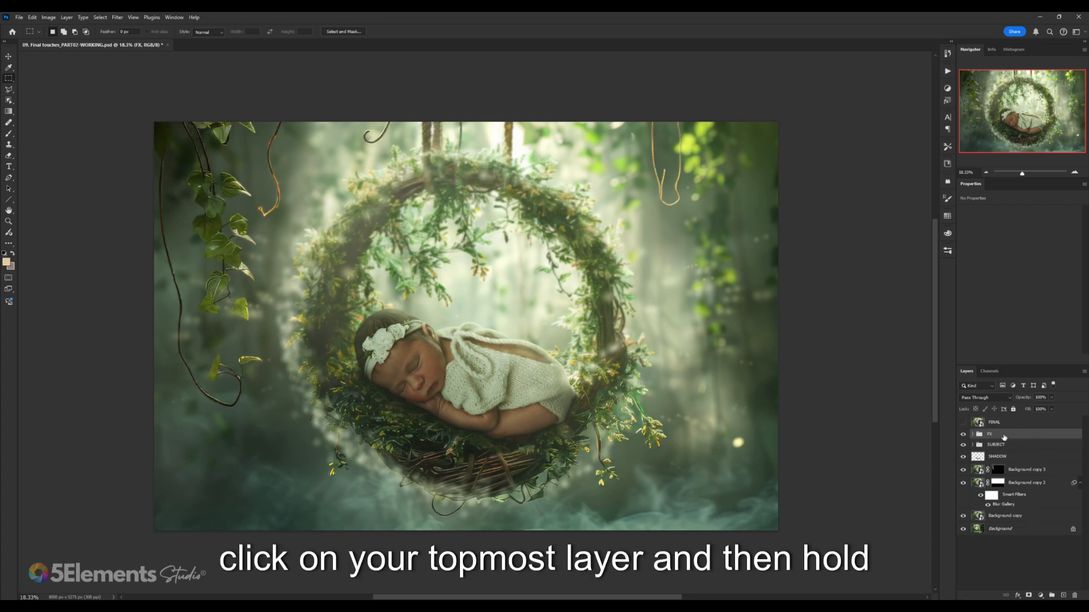
left_click(1035, 518, "shift")
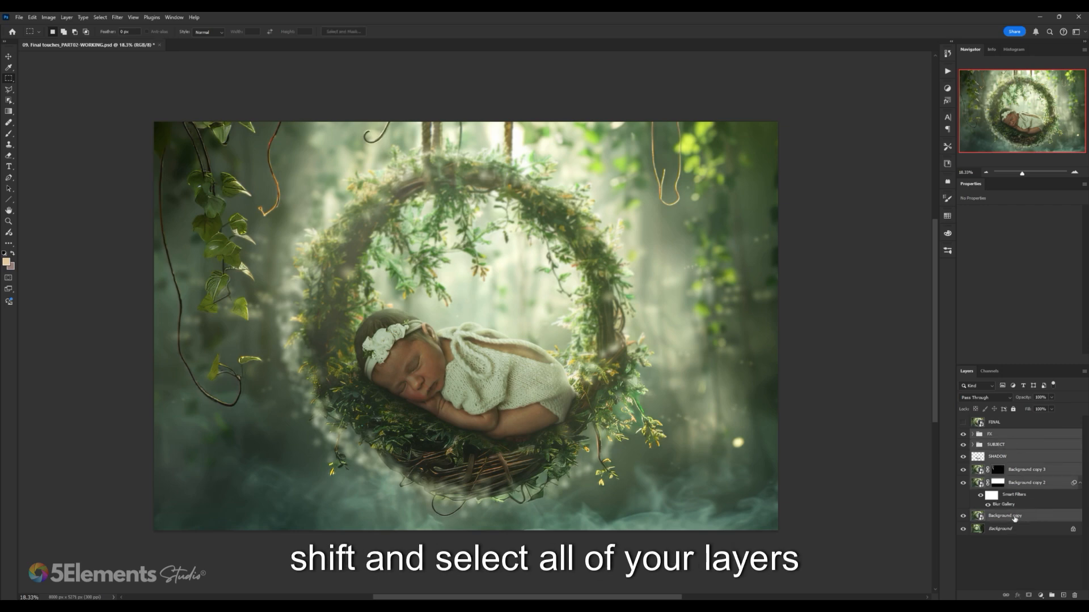
left_click(1051, 595)
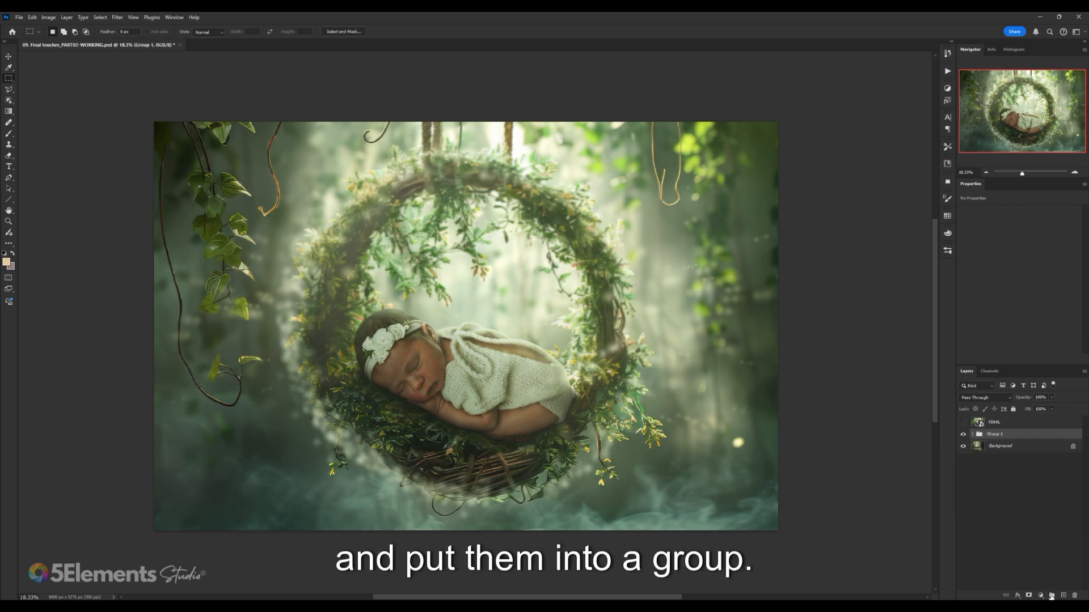
double_click(997, 434)
type("A")
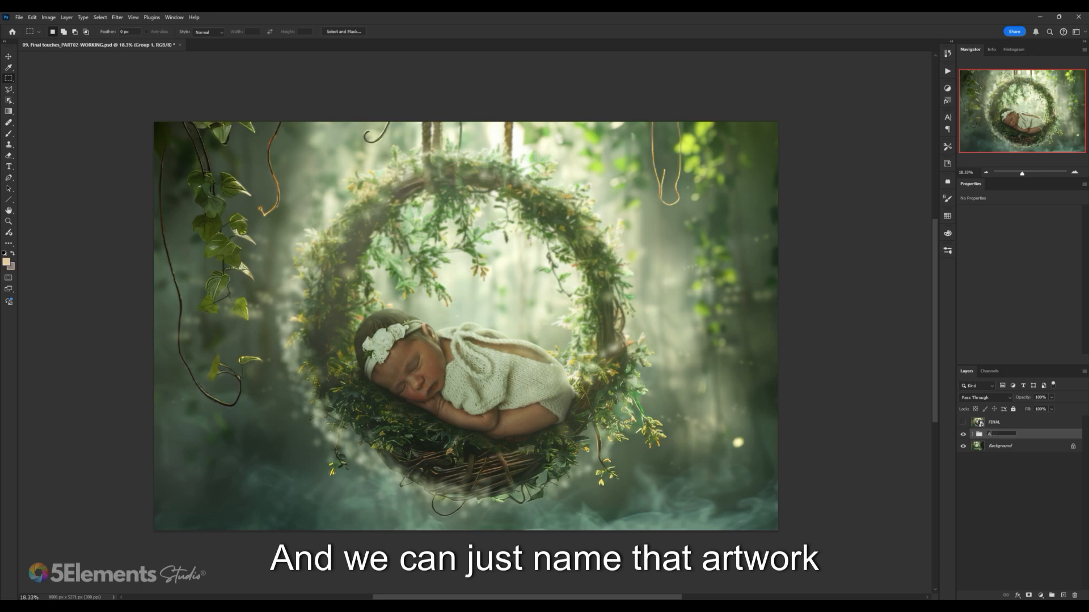
type("RTWORK")
key("Return")
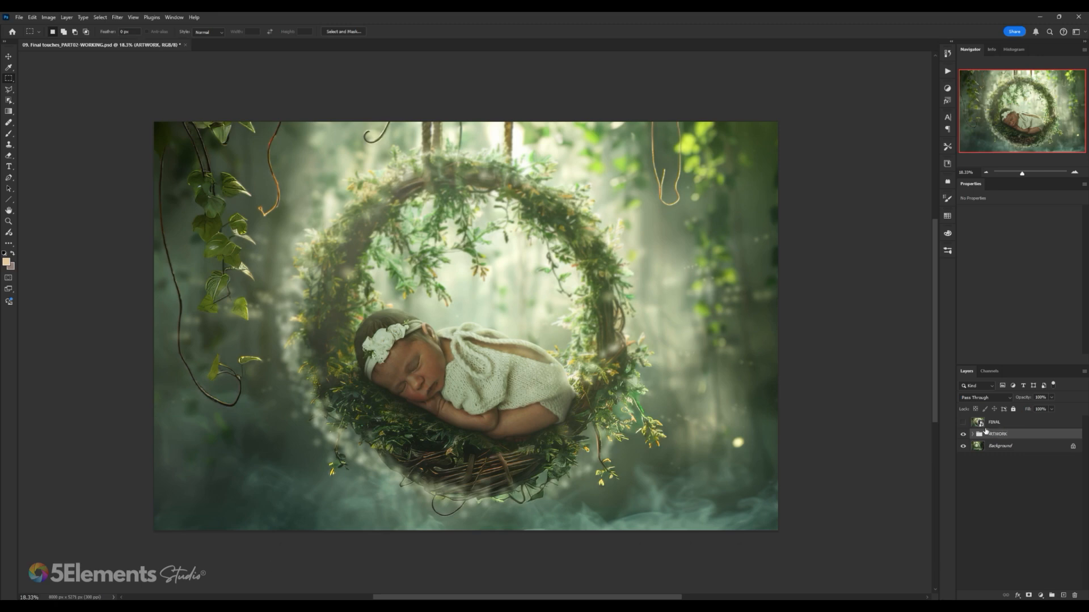
- Duplicate the ARTWORK group and merge the copy into a single layer
right_click(989, 433)
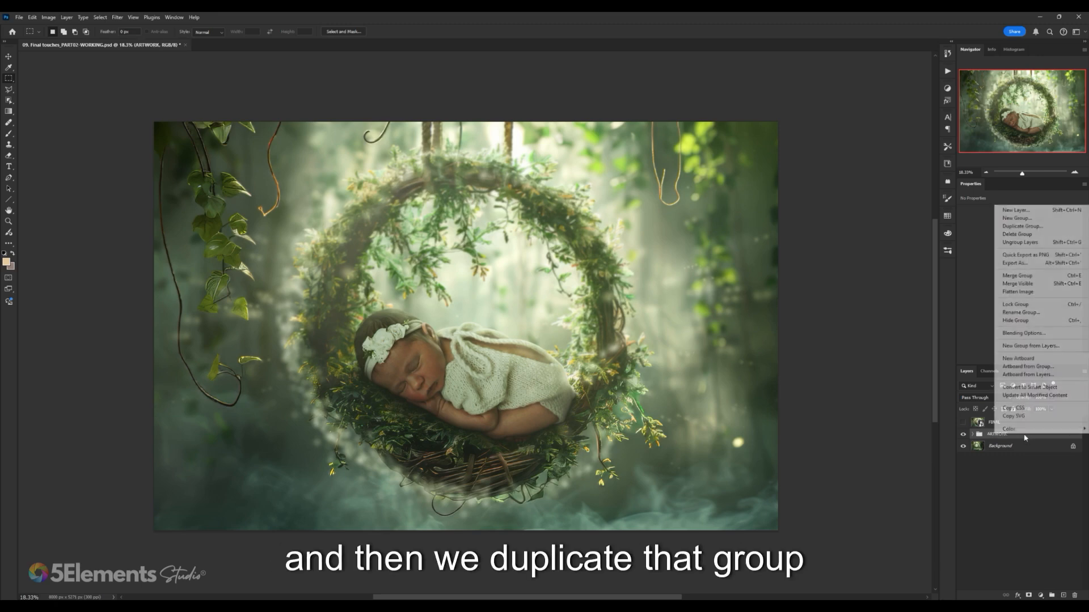
left_click(1042, 227)
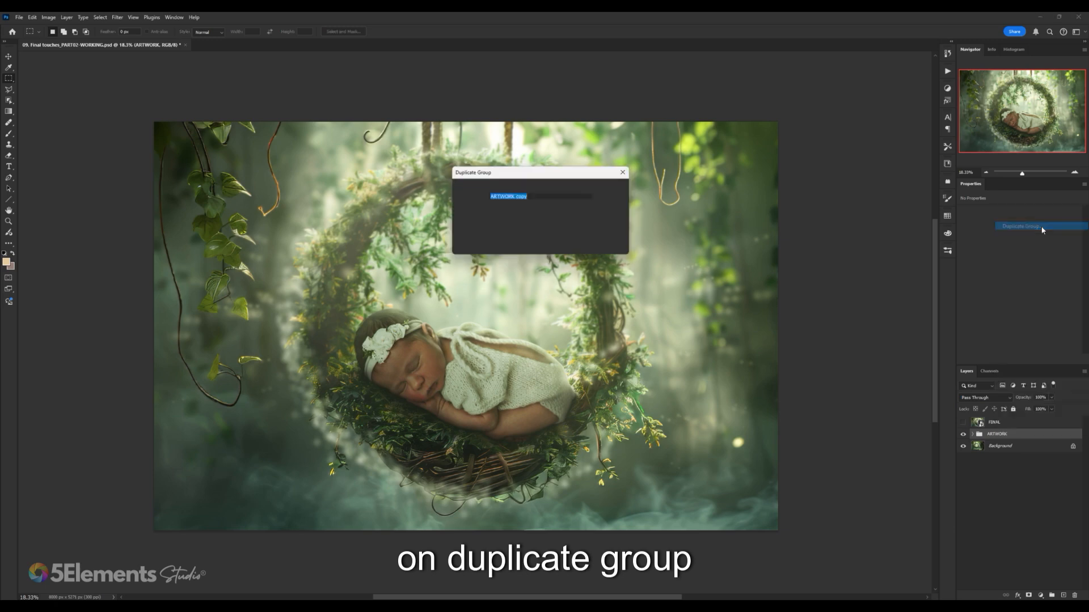
left_click(615, 188)
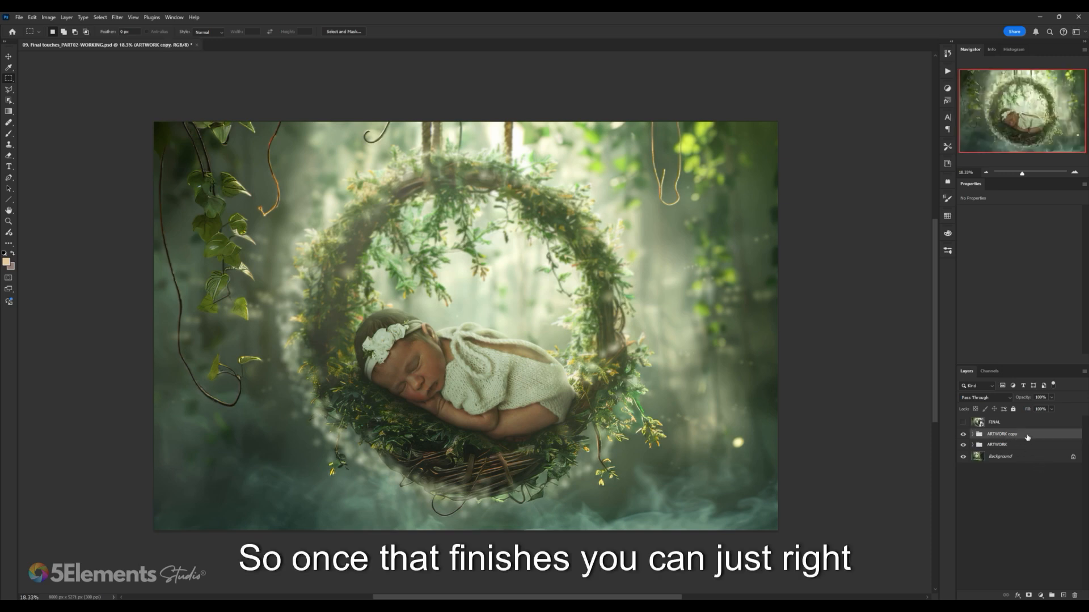
right_click(1028, 436)
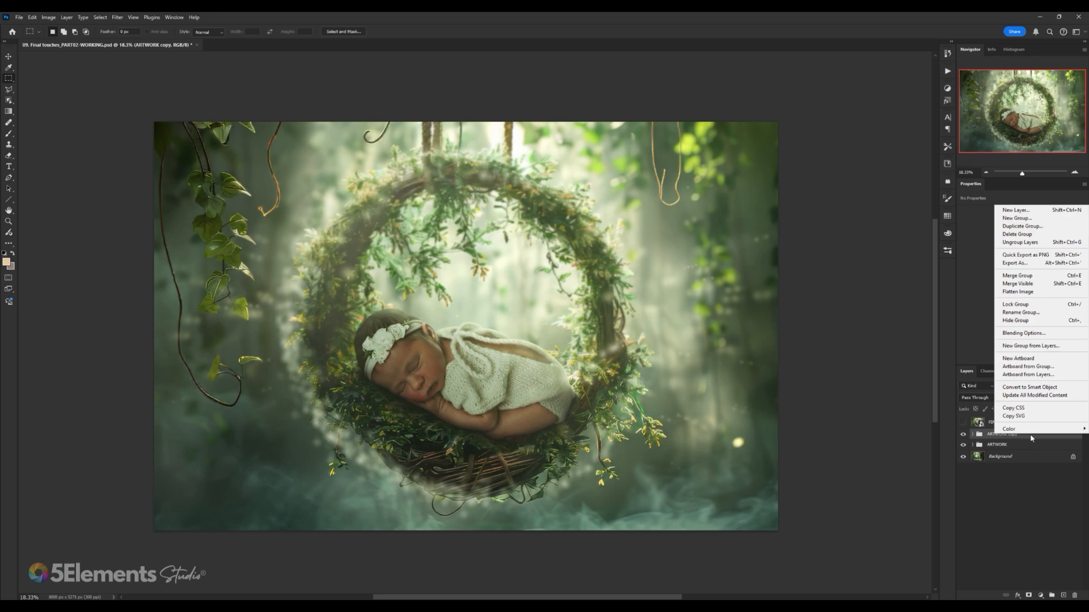
left_click(1039, 276)
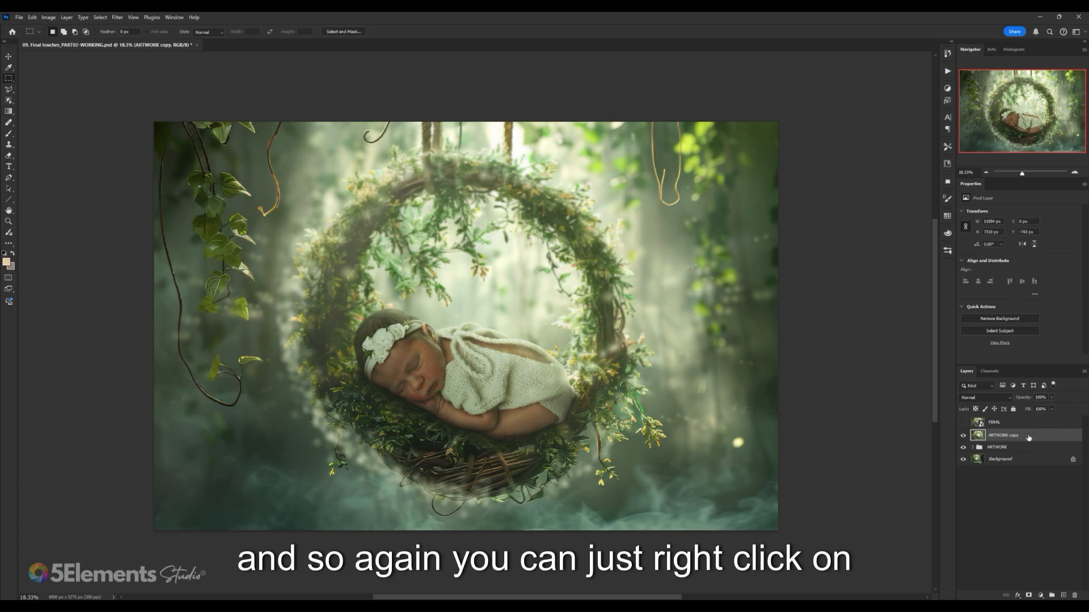
- Convert the merged ARTWORK copy layer to a smart object and rename it ARTWORK-FINAL
right_click(1030, 437)
left_click(1005, 438)
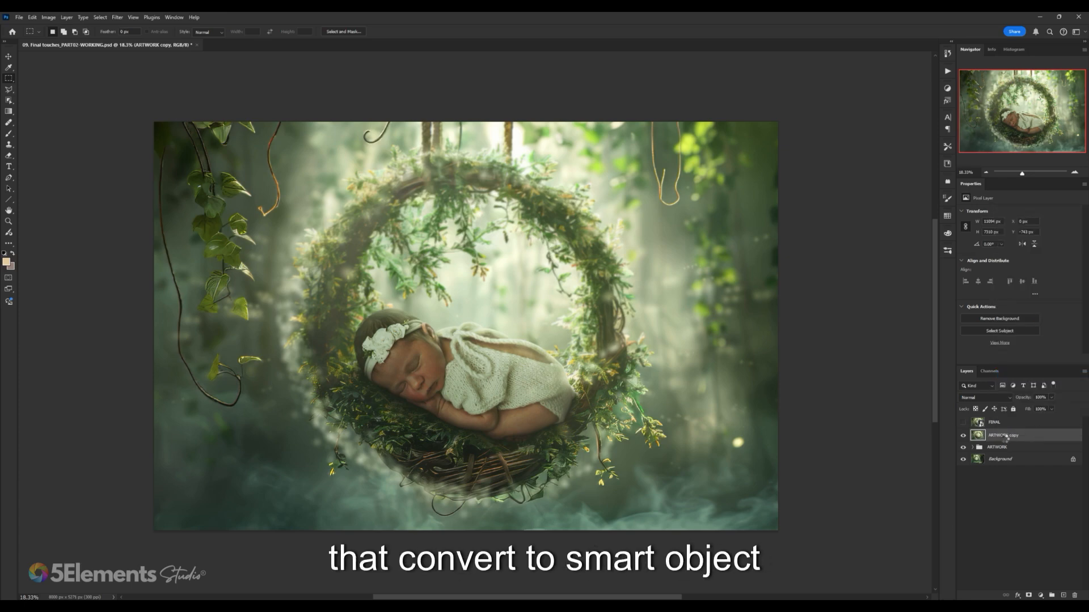
double_click(1002, 435)
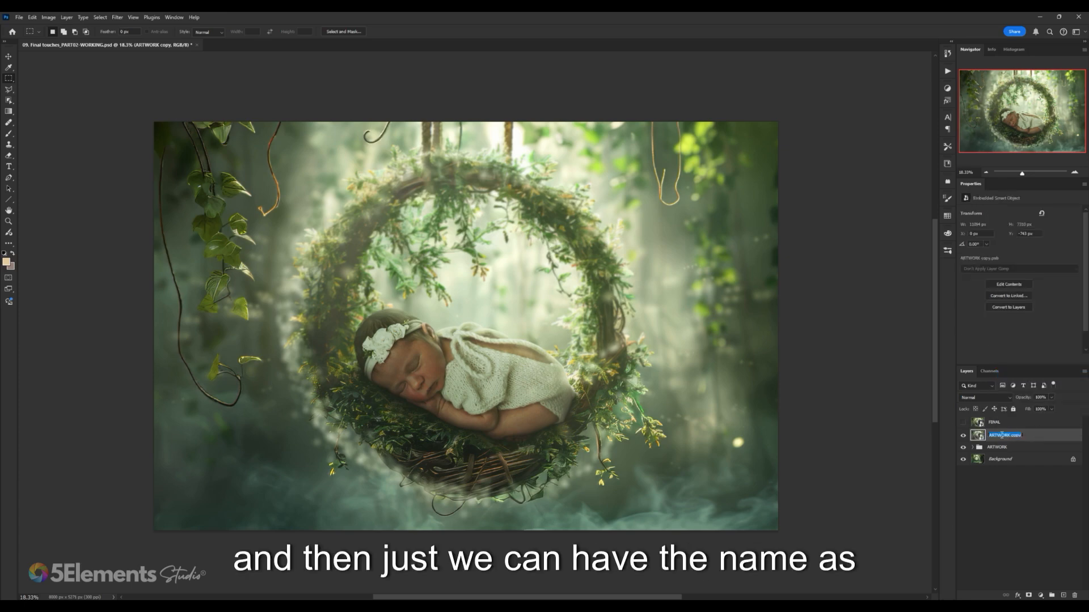
type("ARTWORK")
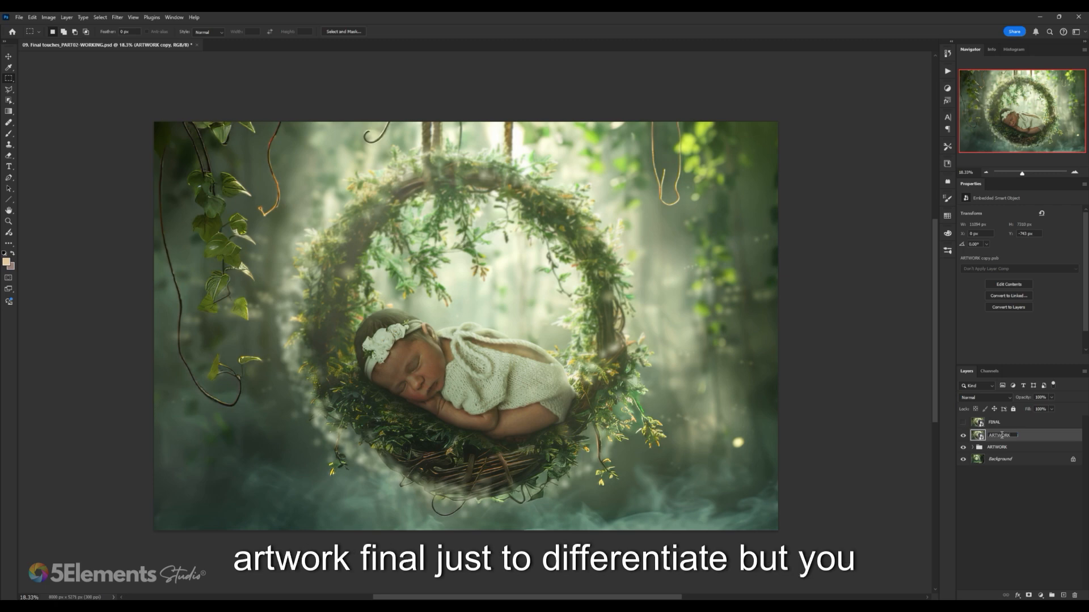
type("-FINAL")
key("Return")
- Make the FINAL layer visible, delete the redundant ARTWORK-FINAL layer, and save the document
left_click(962, 423)
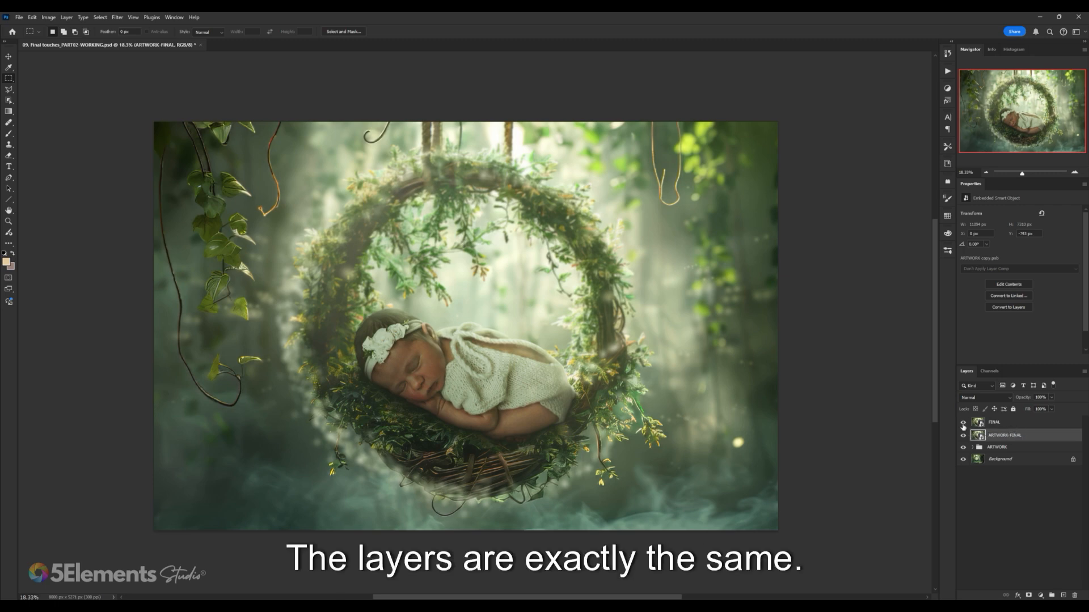
left_click(962, 423)
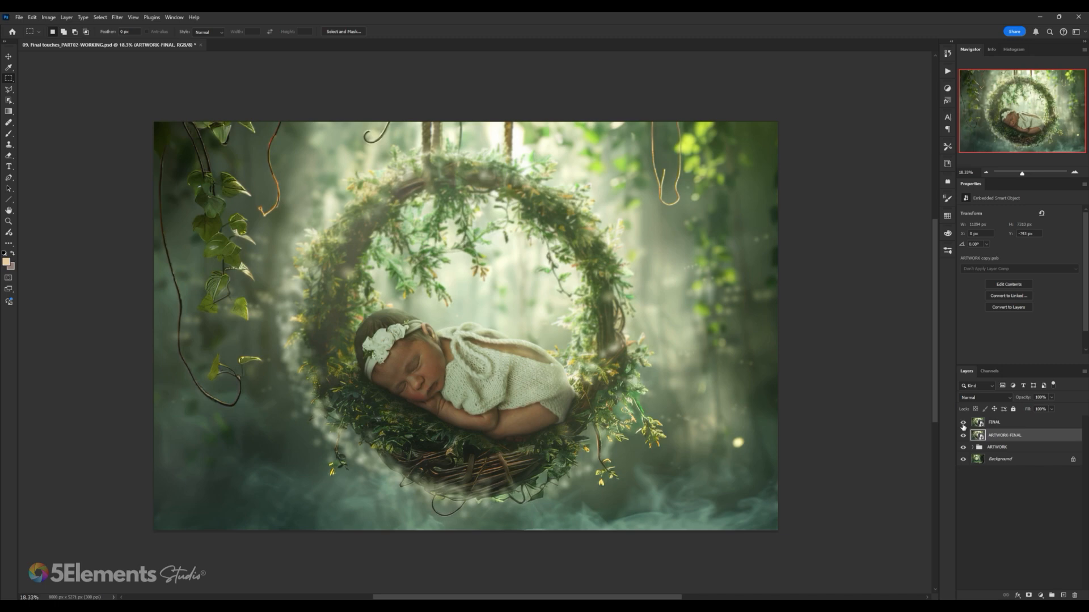
mouse_move(974, 437)
left_mouse_down()
mouse_move(997, 438)
mouse_move(1026, 573)
mouse_move(1073, 596)
left_mouse_up()
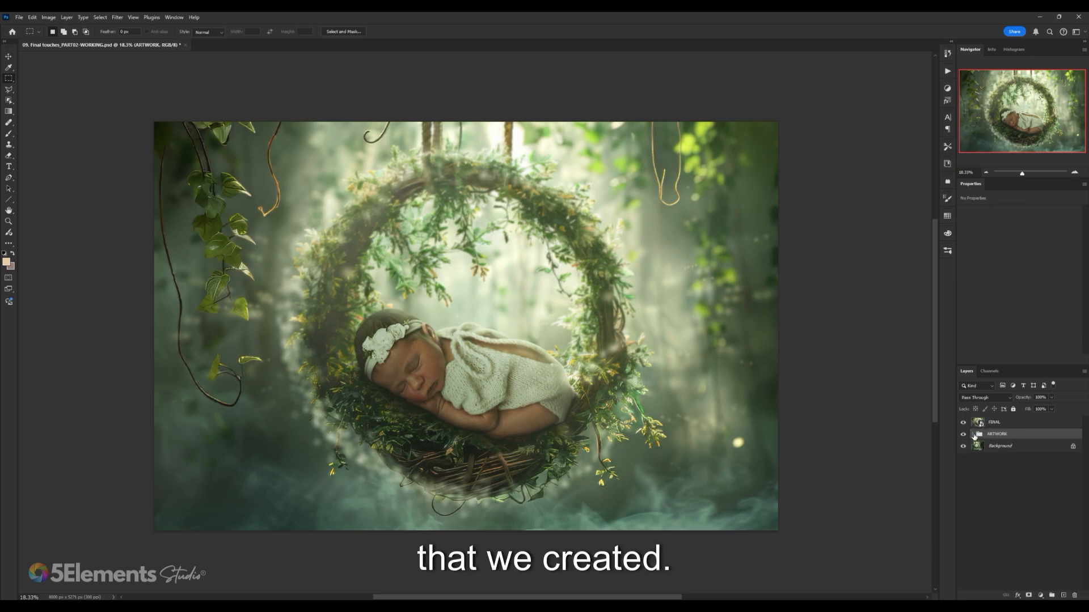
key("ctrl+s")
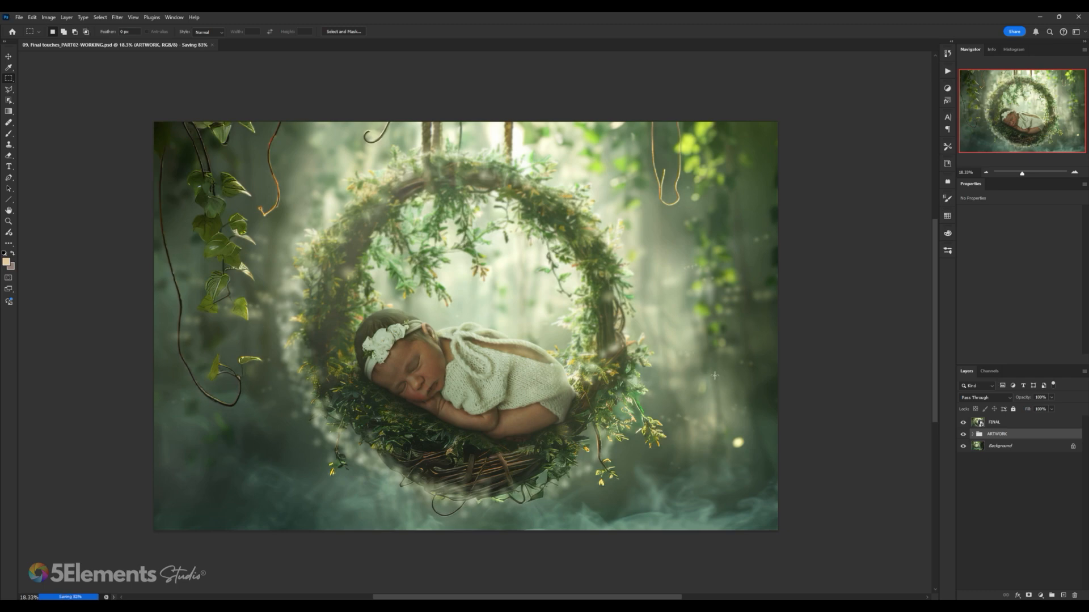
- Open the Camera Raw Filter on the FINAL smart object layer
left_click(1040, 422)
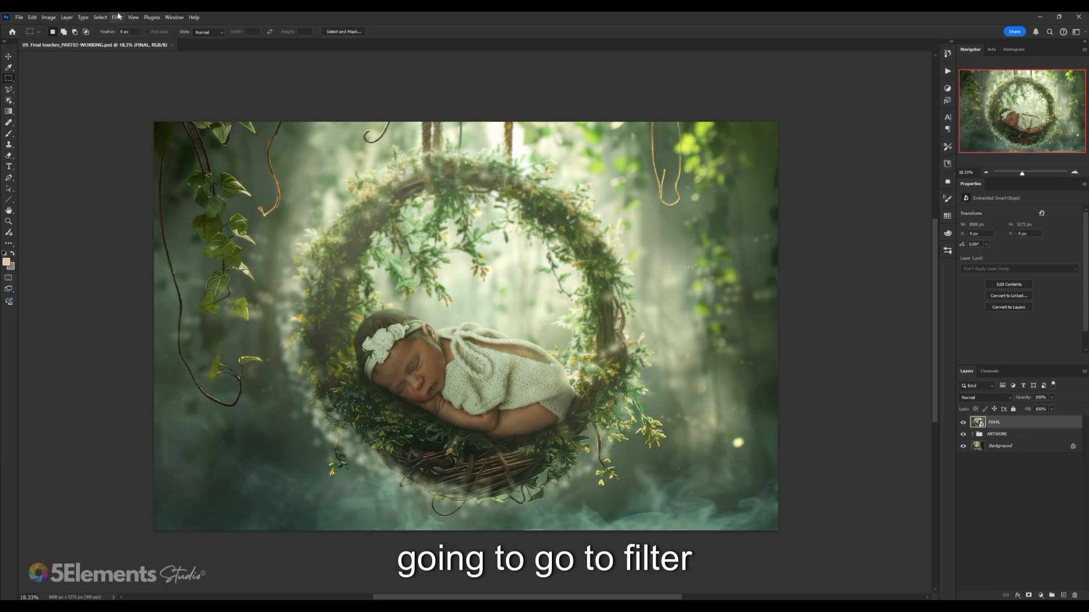
left_click(118, 17)
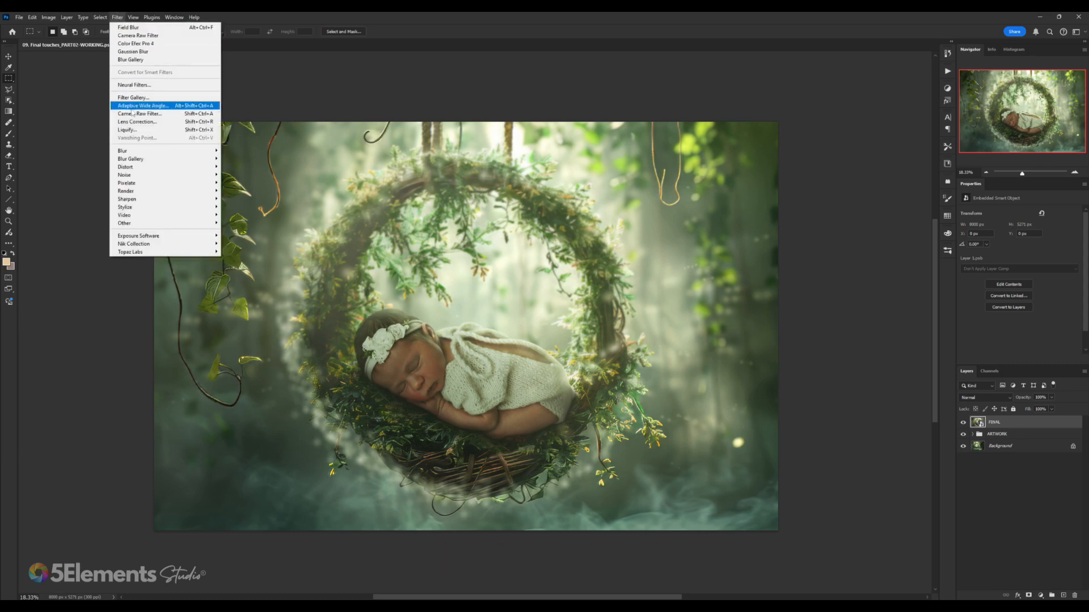
left_click(131, 114)
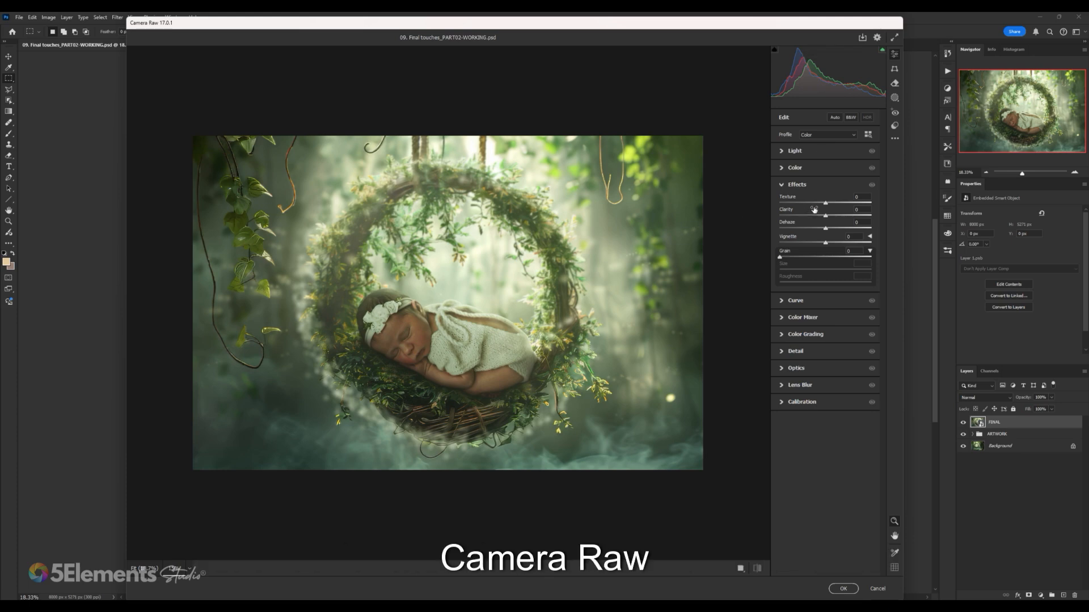
- Collapse the Effects settings, expand the Light settings, and apply Camera Raw's automatic adjustments to the image
left_click(781, 186)
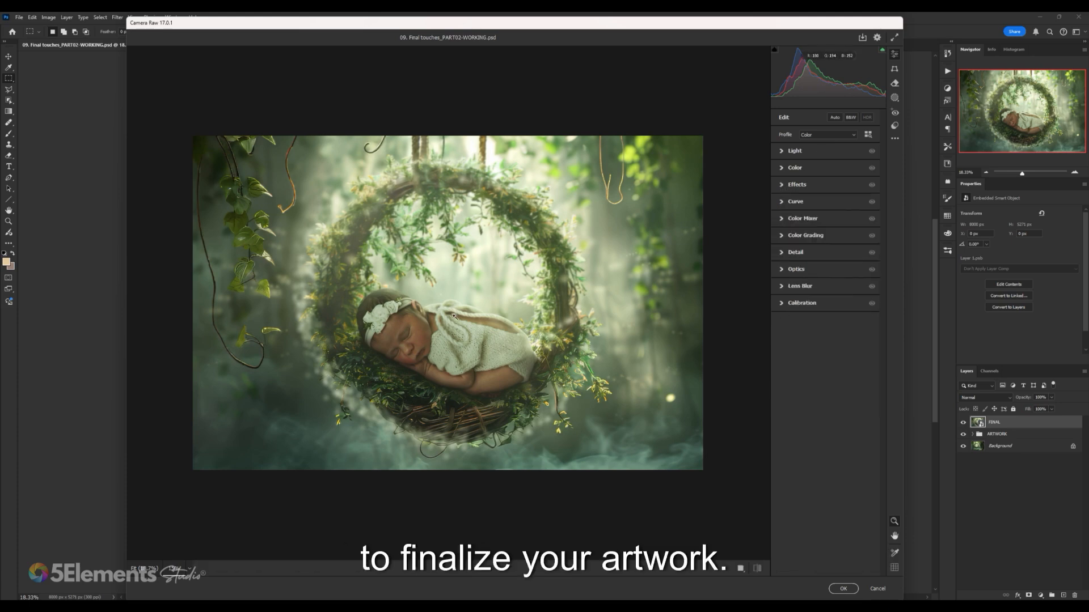
left_click(794, 151)
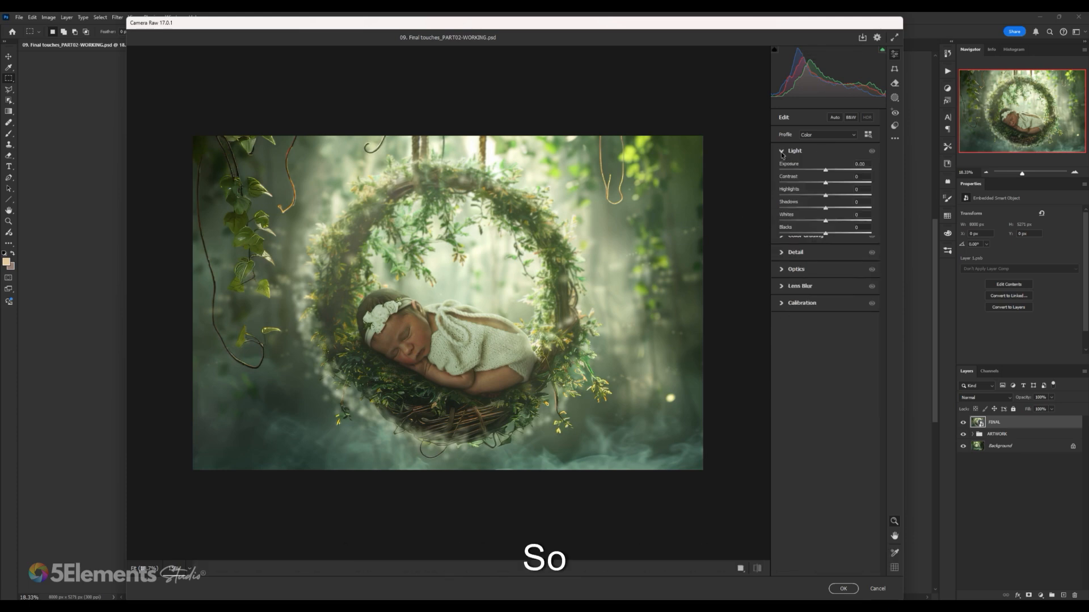
left_click(801, 152)
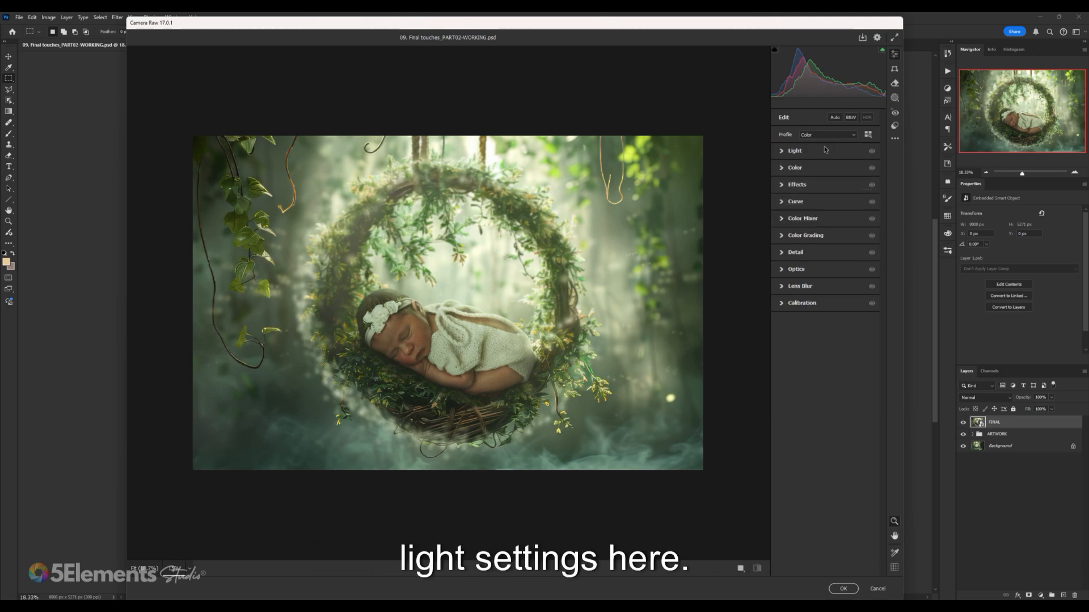
left_click(784, 155)
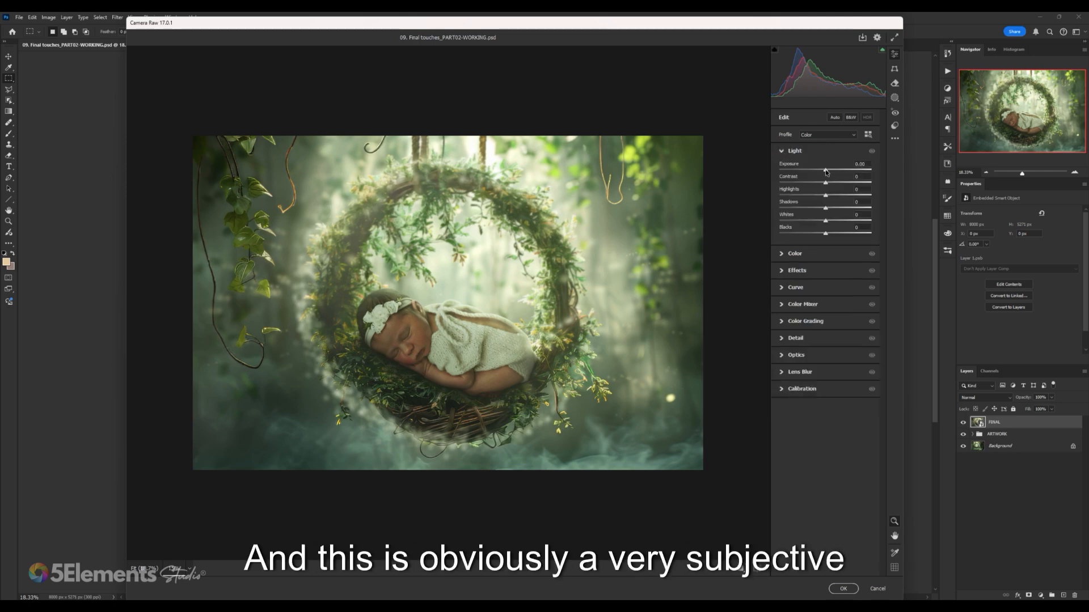
left_click_drag(826, 171, 826, 172)
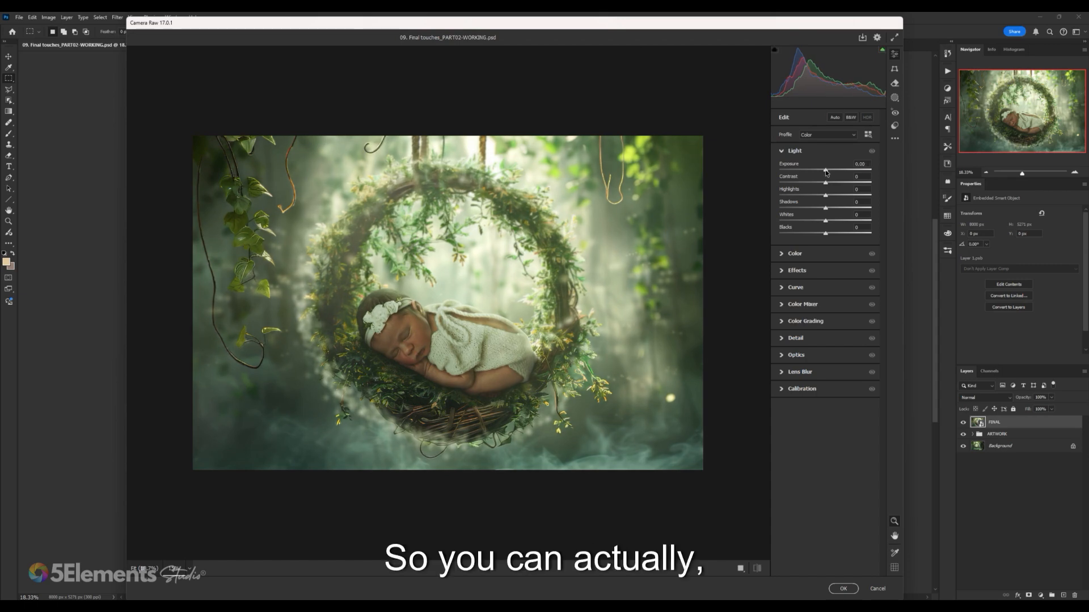
left_click(835, 118)
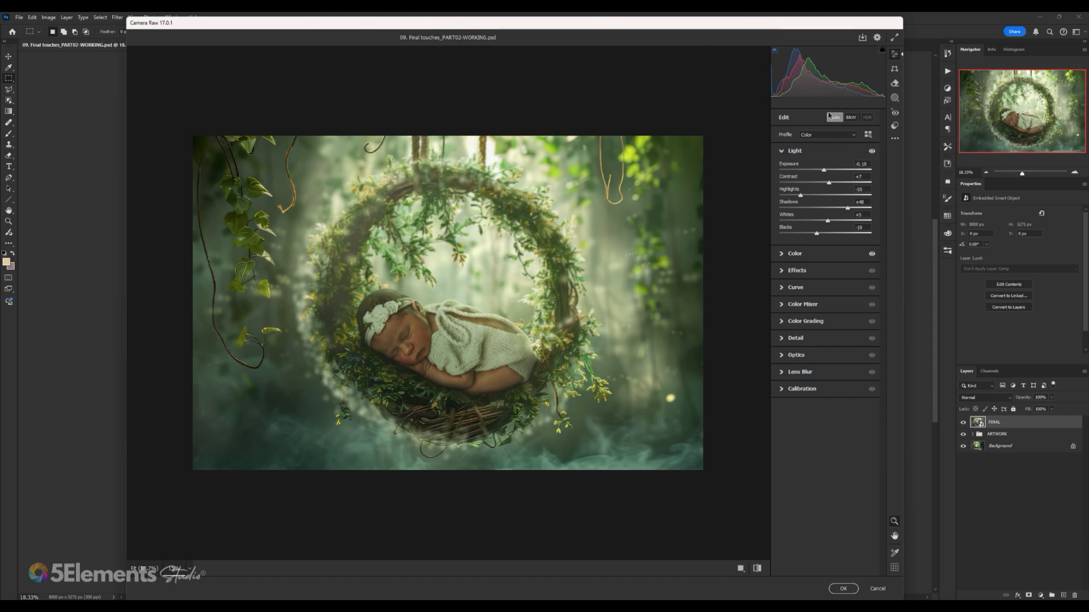
- Compare the image with and without Camera Raw's automatic adjustments, and leave those adjustments undone
key("ctrl+z")
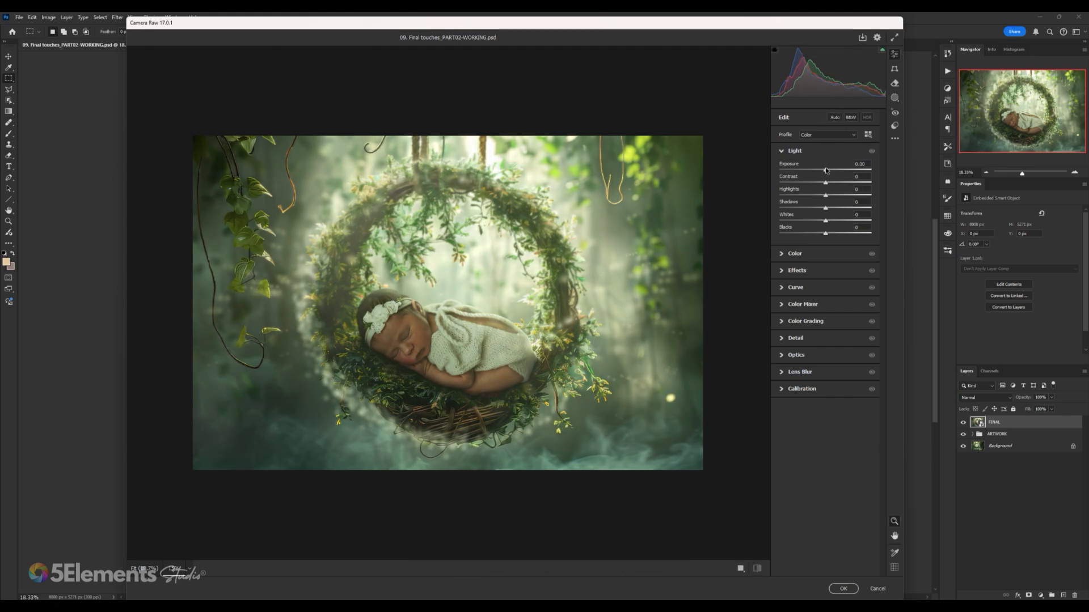
left_click(833, 120)
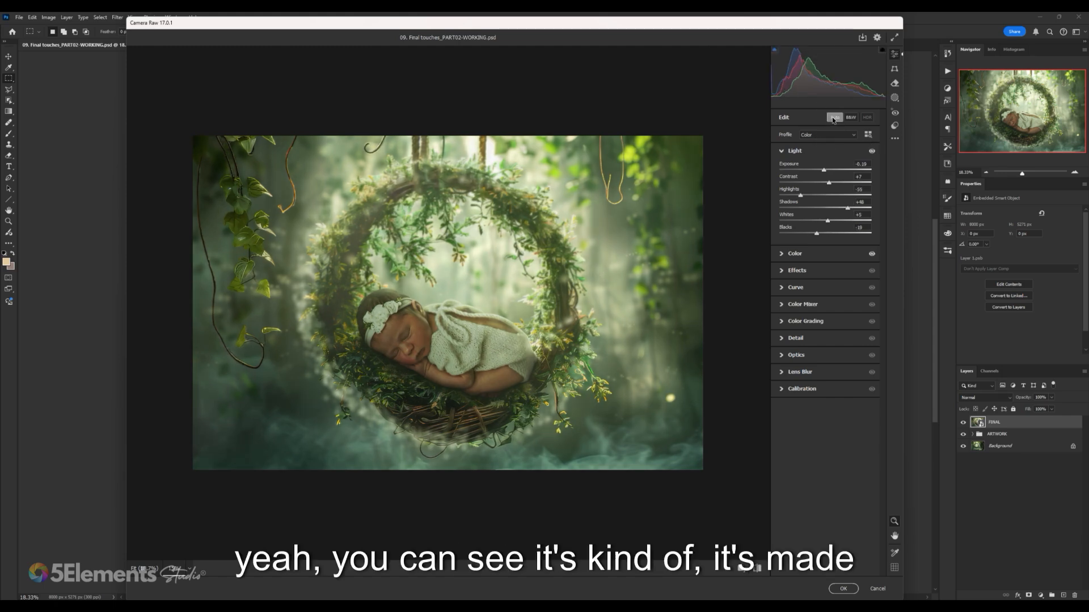
key("ctrl+z")
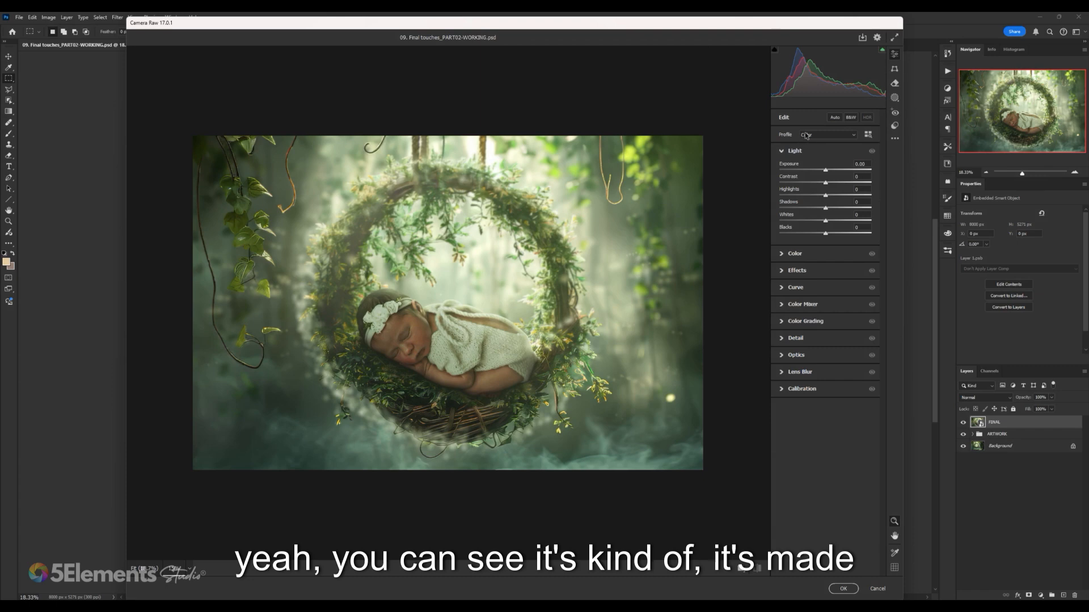
left_click(835, 118)
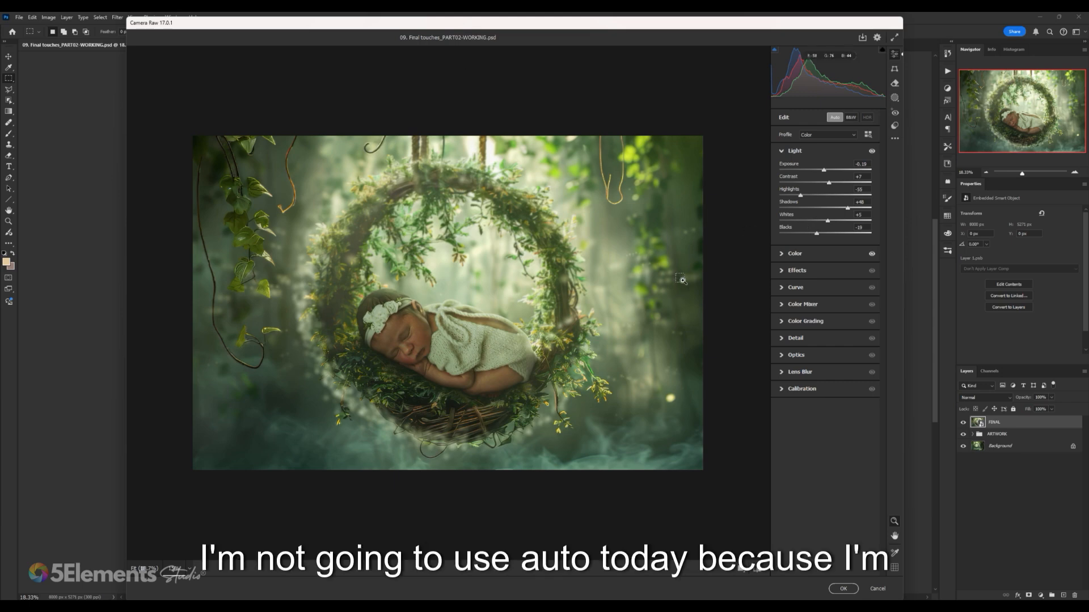
key("ctrl+z")
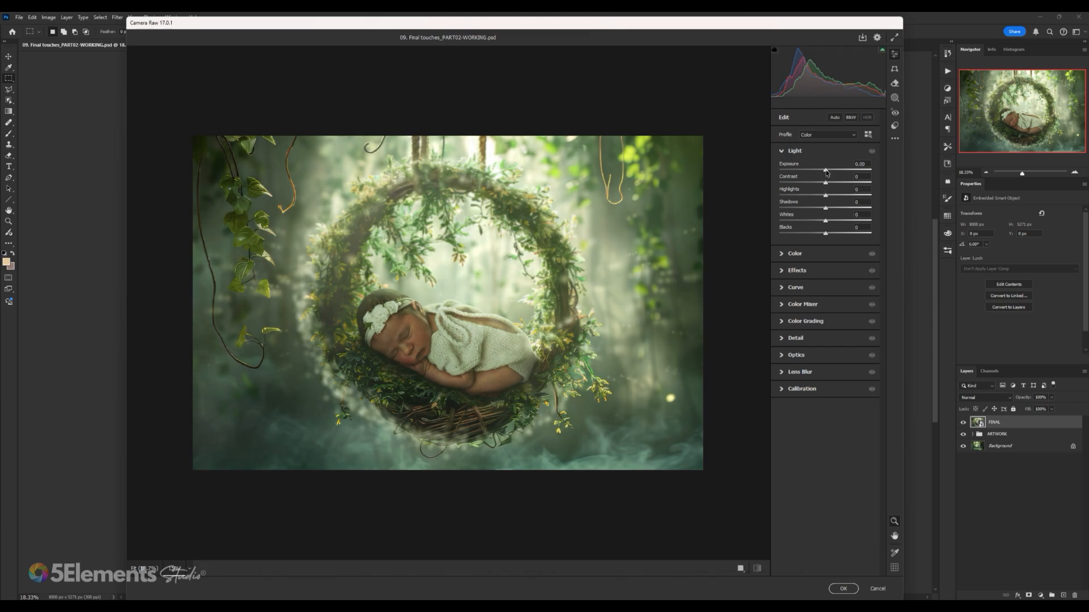
- Adjust the light settings manually to Exposure +0.15, Contrast about +29, Highlights about -39 and Shadows +24
left_click_drag(826, 171, 828, 172)
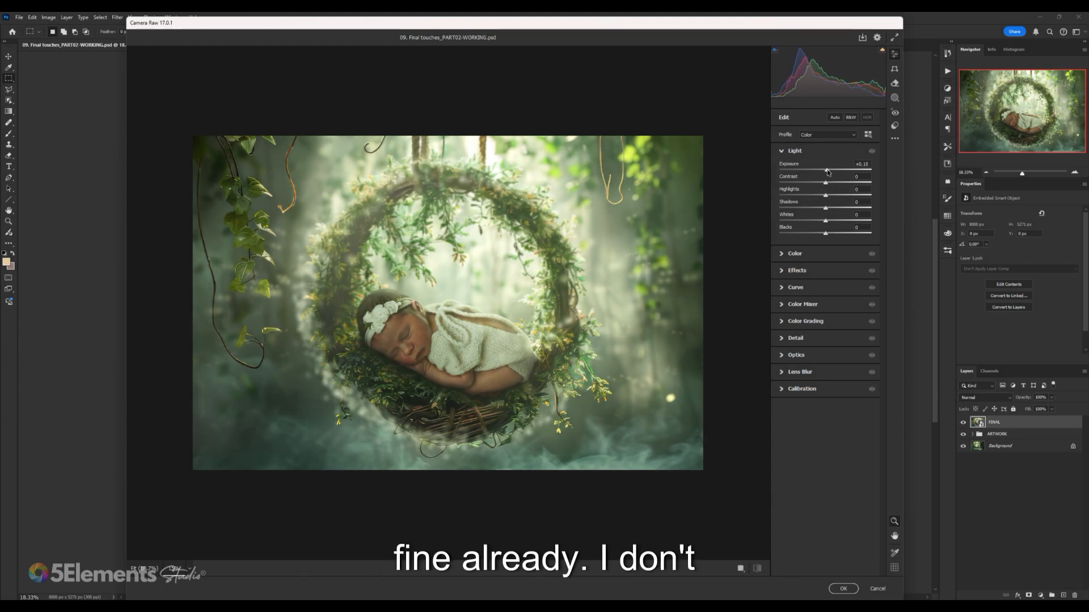
left_click_drag(828, 172, 828, 172)
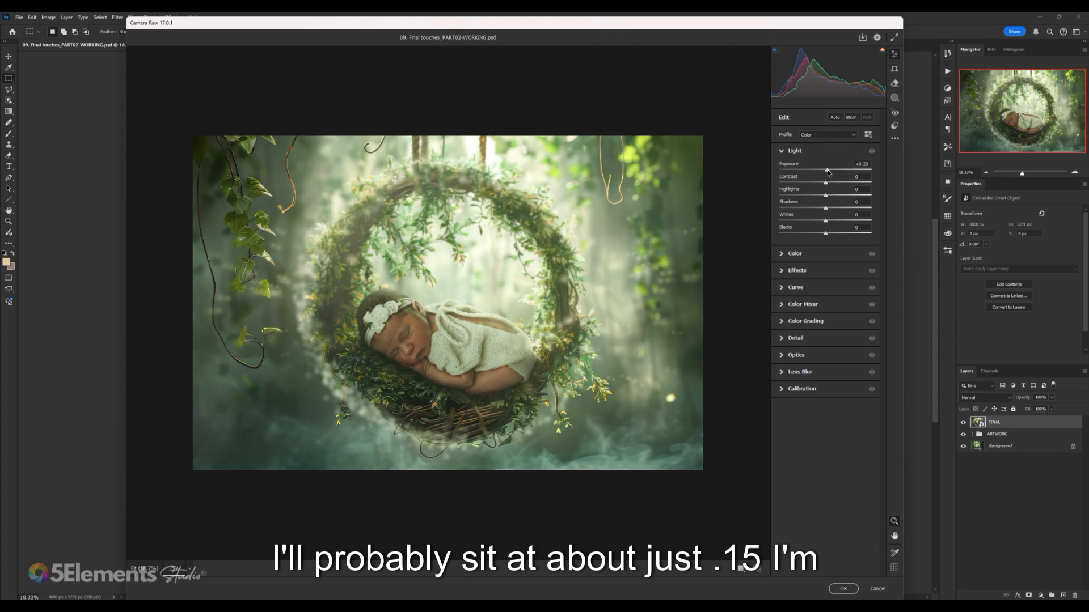
mouse_move(826, 183)
left_mouse_down()
mouse_move(849, 184)
mouse_move(829, 188)
left_mouse_up()
left_click_drag(844, 188, 839, 211)
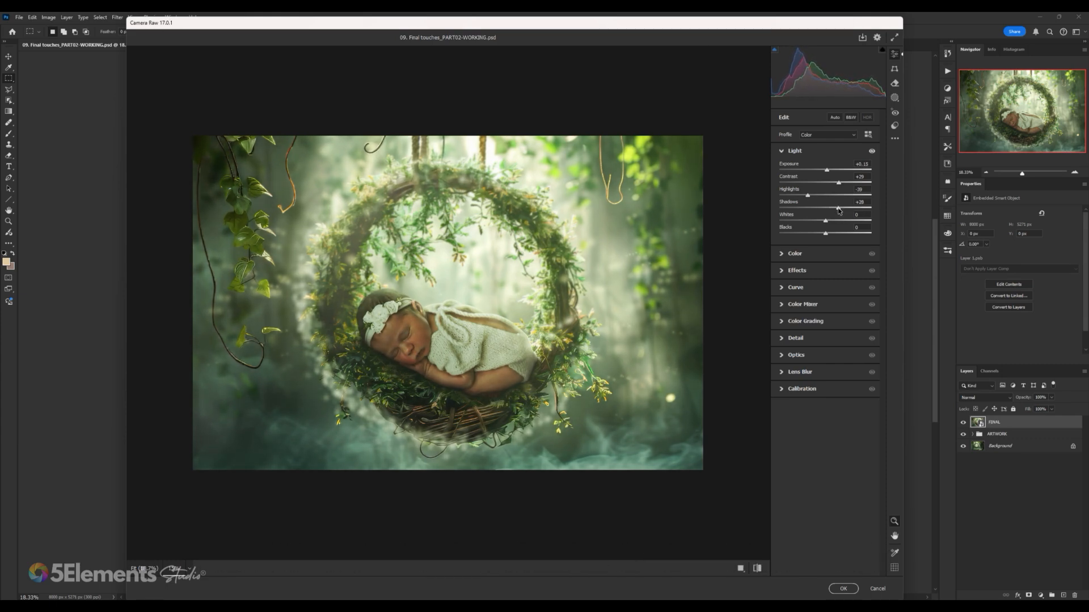
- Cool the image's white balance by setting the colour Temperature to -10
left_click(779, 254)
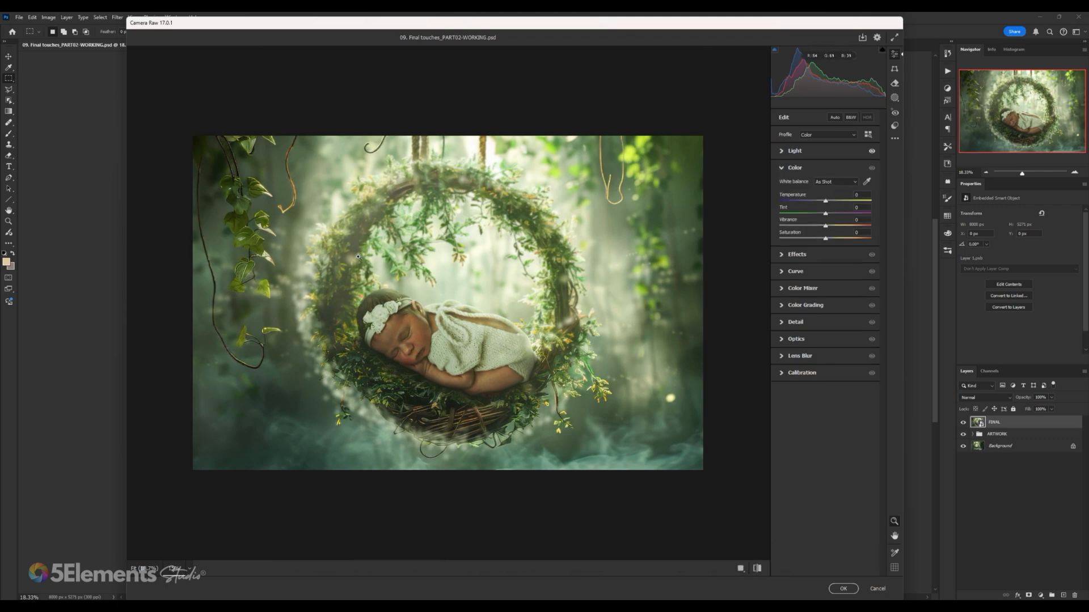
left_click_drag(827, 204, 828, 199)
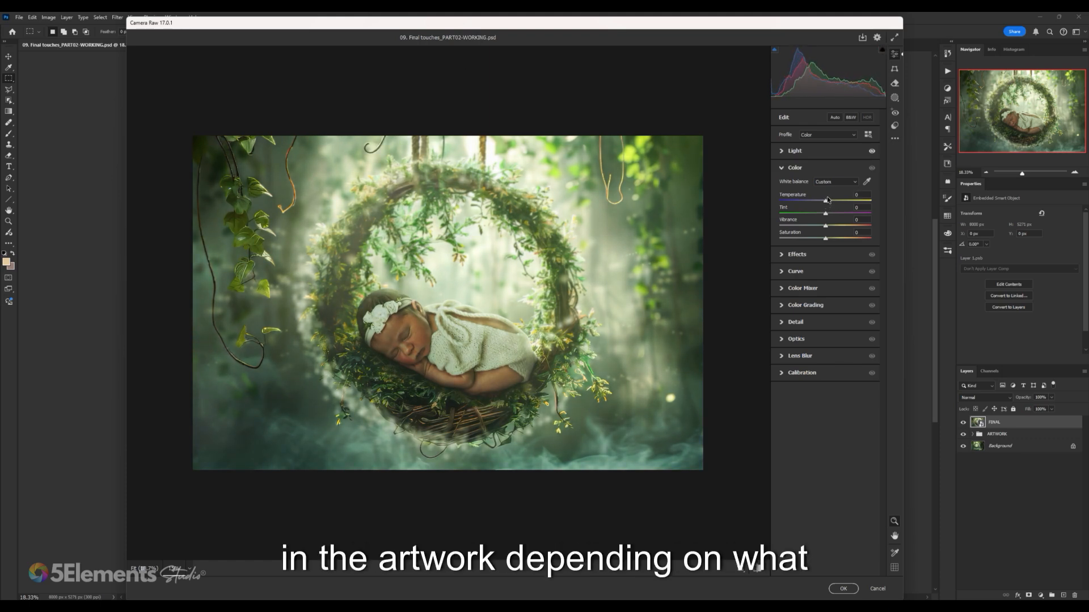
left_click(857, 195)
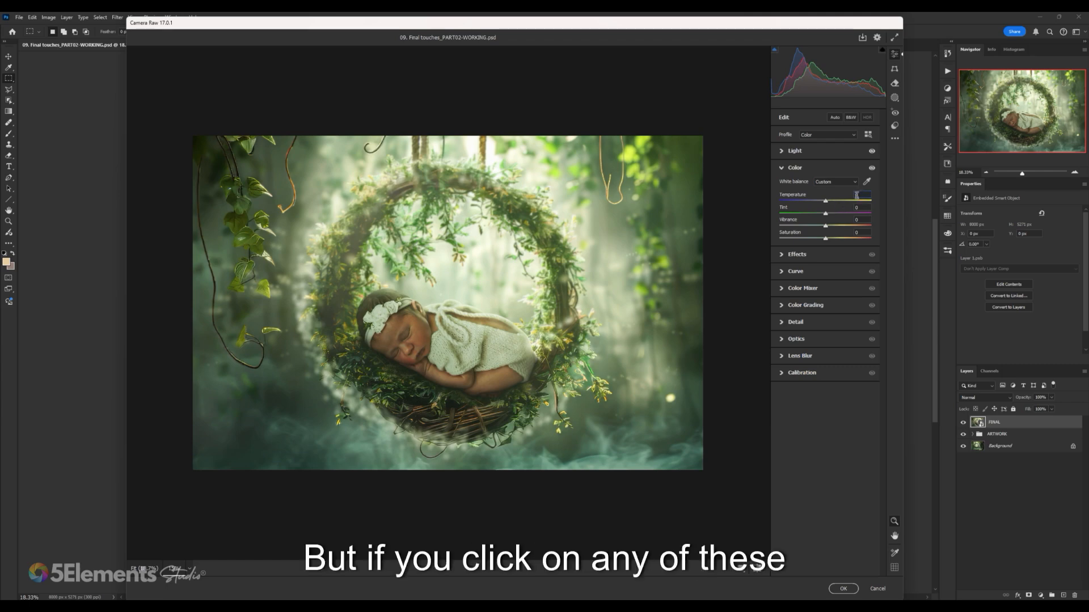
left_click(786, 152)
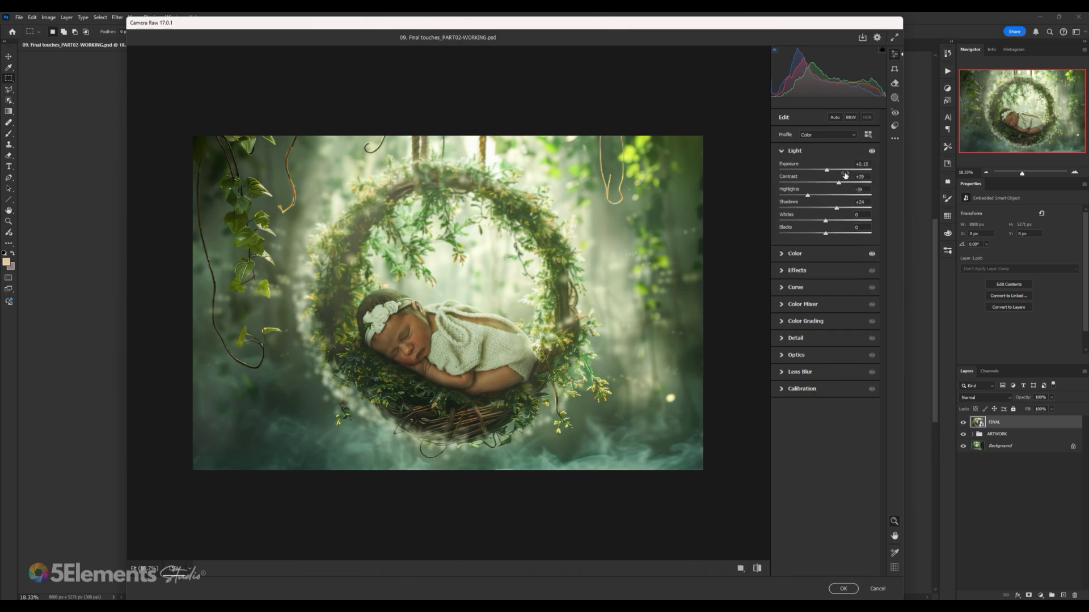
left_click(799, 152)
left_click(791, 168)
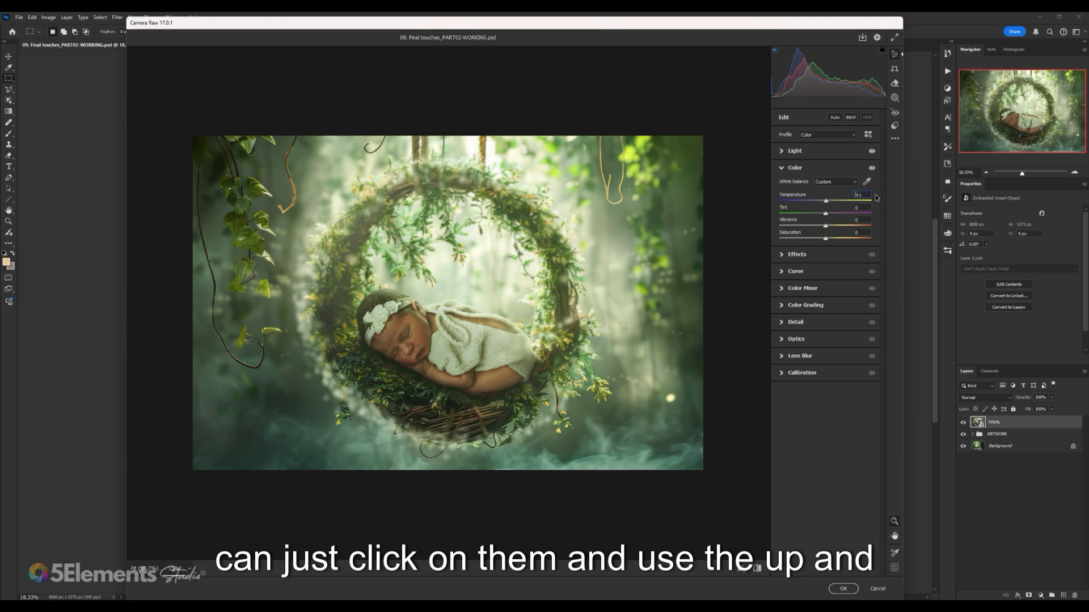
key("Down")
key("Down")
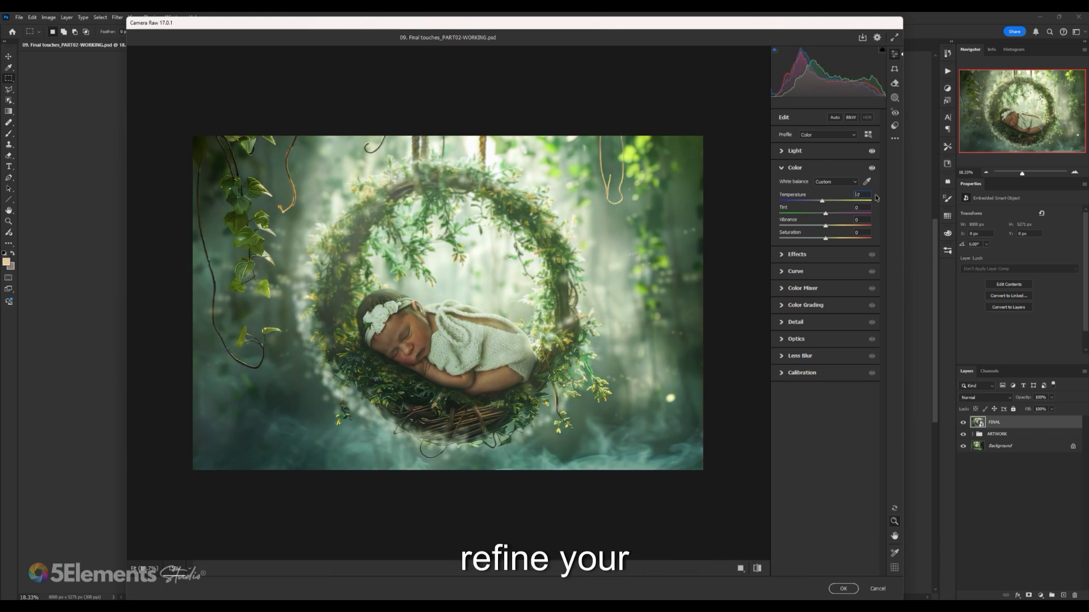
key("Up")
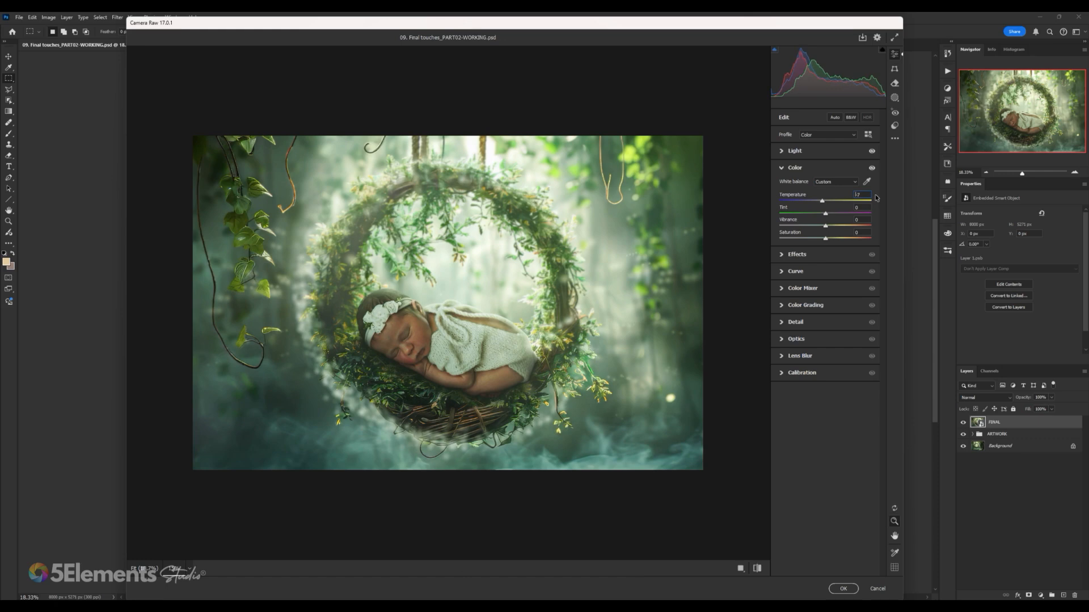
key("Down")
key("Down")
key("Up")
key("Up")
key("Up")
key("Up")
key("Up")
key("Up")
key("Up")
key("Up")
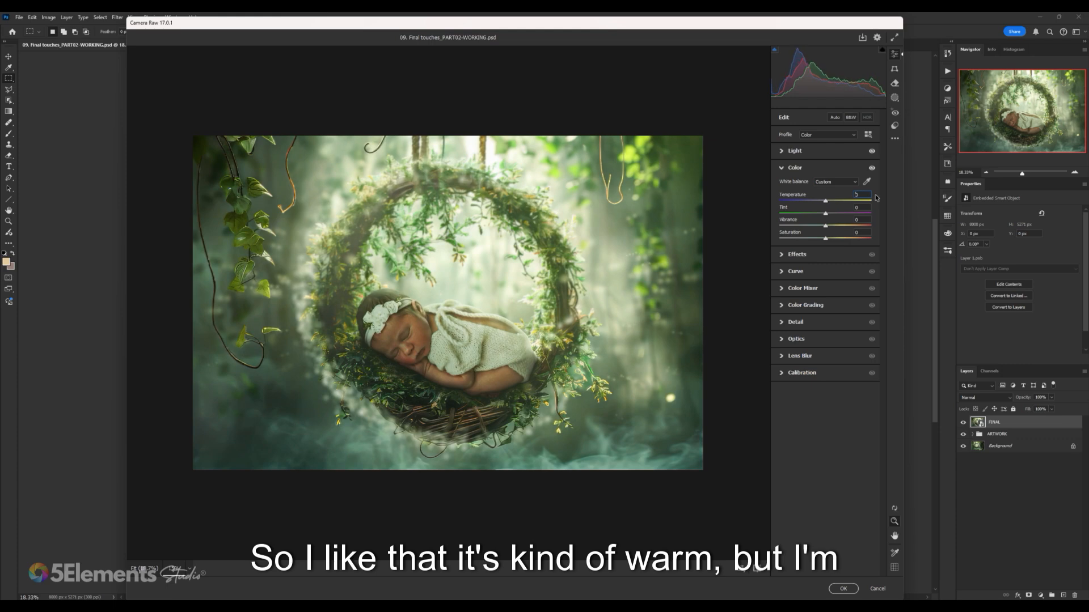
key("Down")
key("Down")
key("Down")
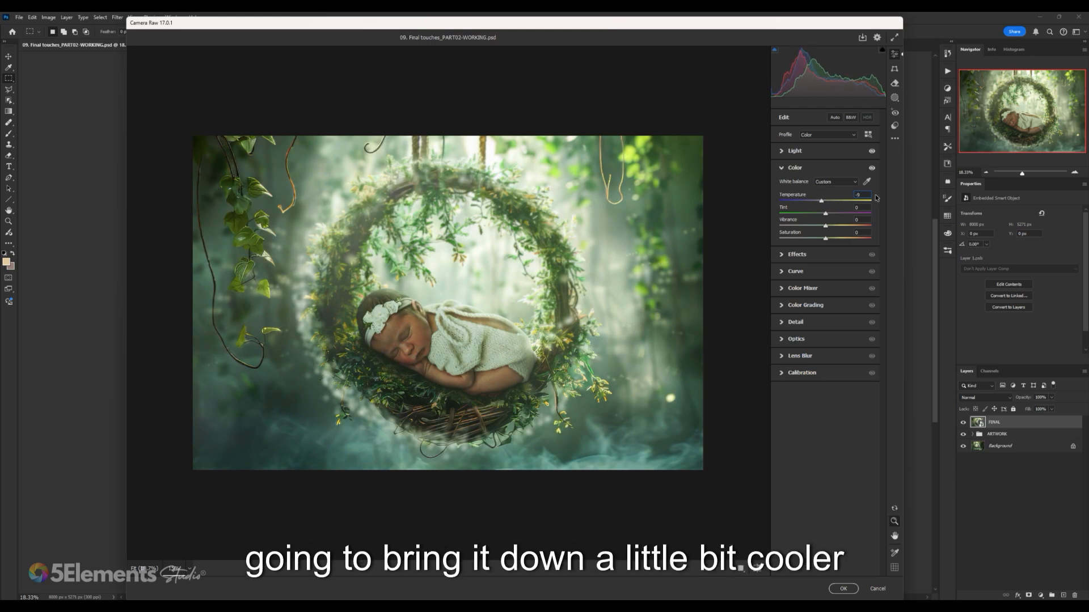
key("Down")
key("Down")
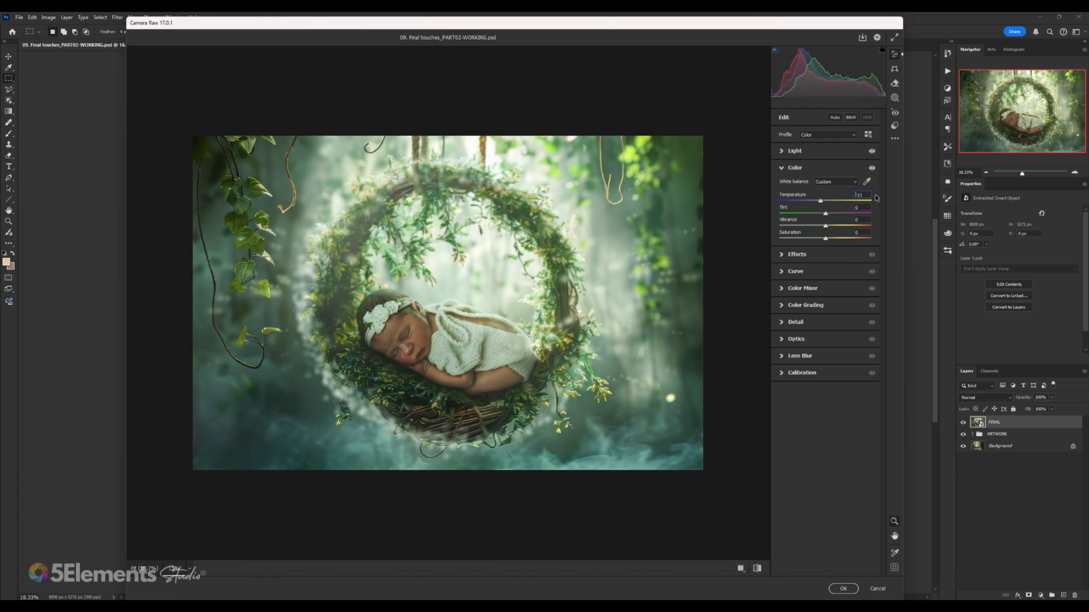
key("Up")
- Try the Tint towards green and purple, and set it to +6 for a slight shift away from green
key("Up")
key("Up")
key("Up")
key("Up")
key("Up")
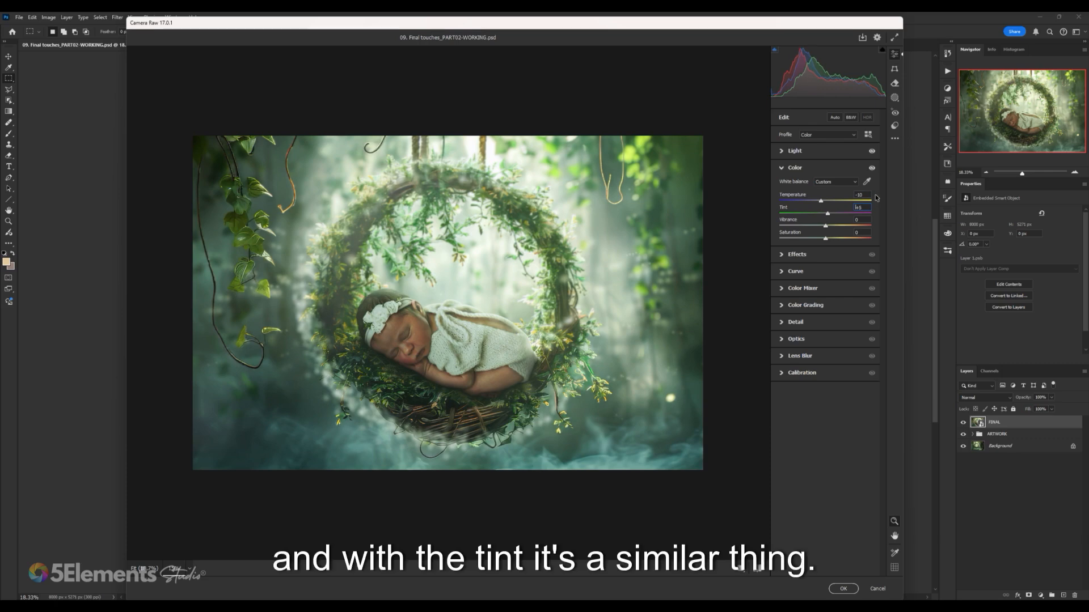
key("Down")
key("Down")
key("Down")
key("Down")
key("Down")
key("Down")
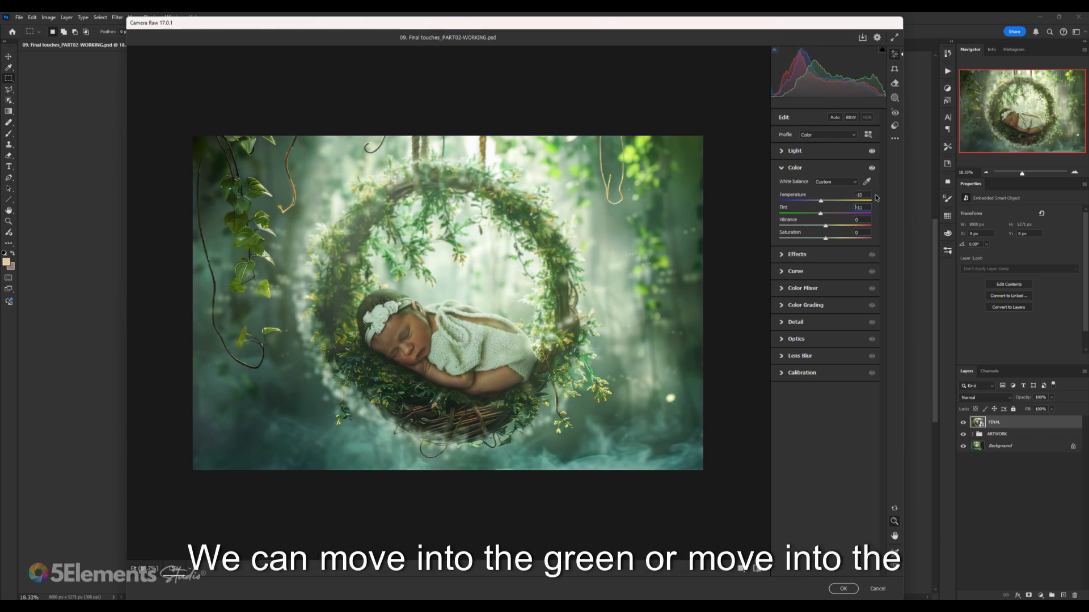
key("Up")
key("Up")
key("Up")
key("Up")
key("Up")
key("Up")
key("Up")
key("Up")
key("Up")
key("Up")
key("Up")
key("Up")
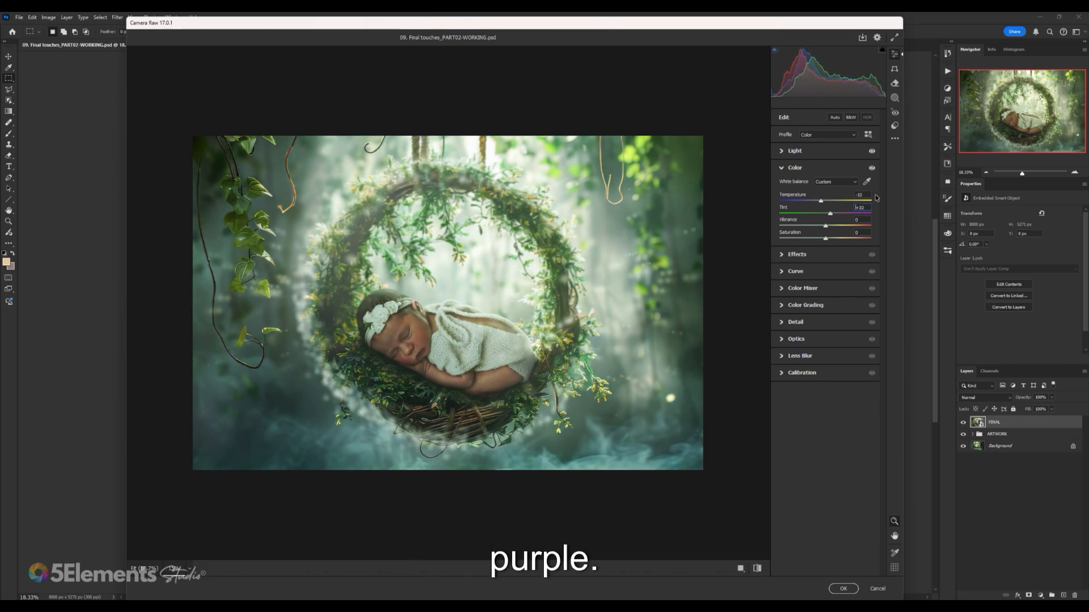
key("Up")
key("Up")
key("Up")
key("Up")
key("Up")
key("Up")
key("Up")
key("Up")
key("Up")
key("Up")
key("Up")
key("Up")
key("Up")
key("Up")
key("Up")
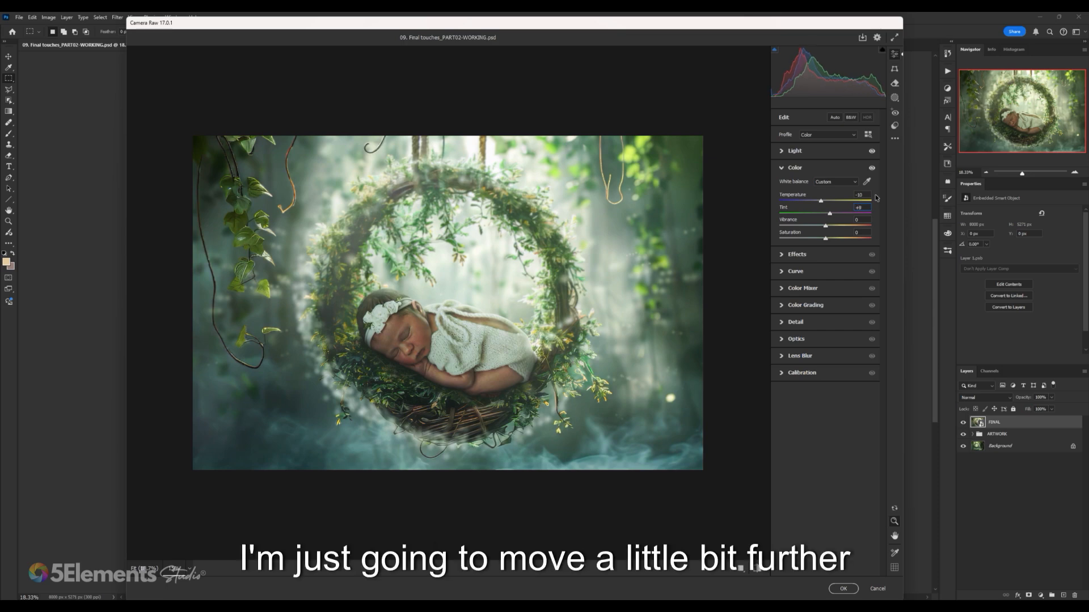
key("Up")
key("Up")
key("Up")
key("Up")
key("Up")
key("Up")
key("Up")
key("Up")
key("Up")
key("Up")
key("Up")
key("Down")
key("Down")
key("Down")
key("Down")
key("Down")
key("Down")
key("Down")
key("Down")
key("Down")
key("Down")
key("Down")
key("Down")
key("Down")
key("Down")
key("Down")
key("Down")
key("Down")
key("Down")
key("Down")
key("Down")
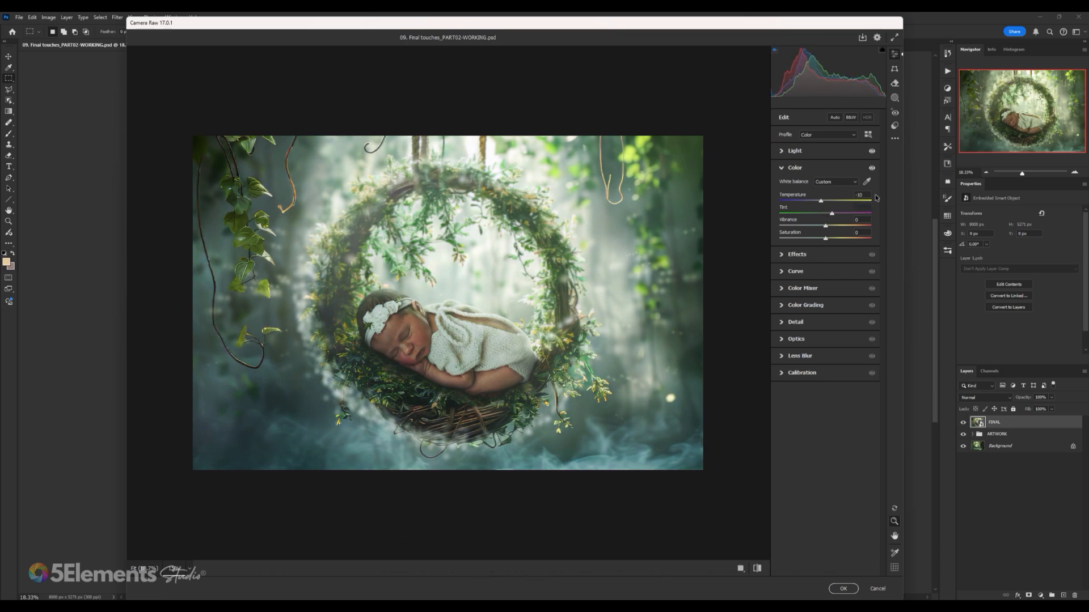
key("Up")
key("Up")
key("Up")
key("Up")
key("Up")
key("Up")
key("Up")
key("Up")
key("Up")
key("Up")
key("Up")
key("Up")
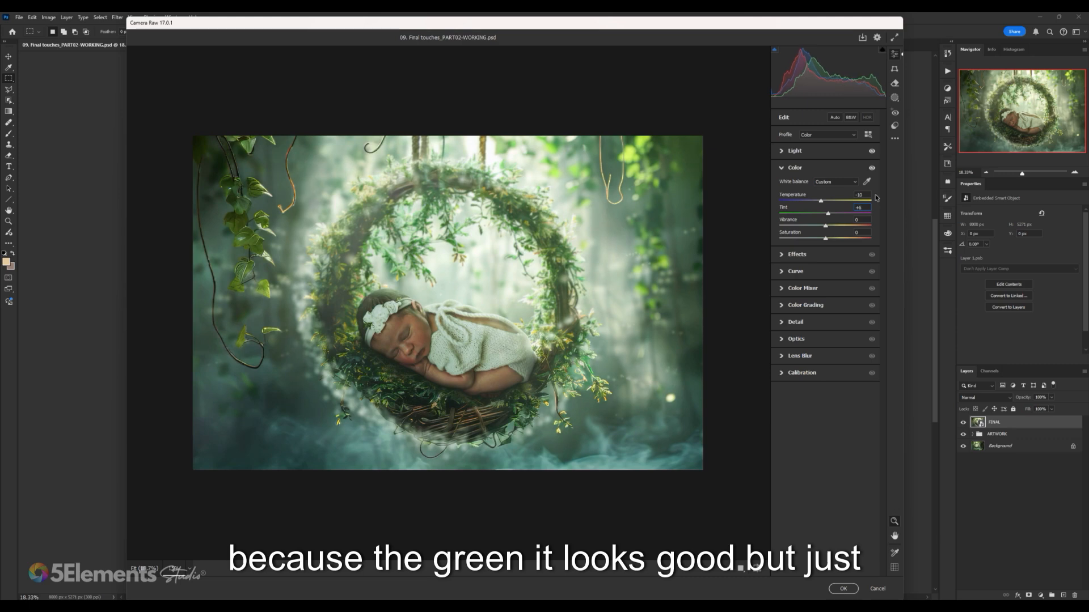
key("Up")
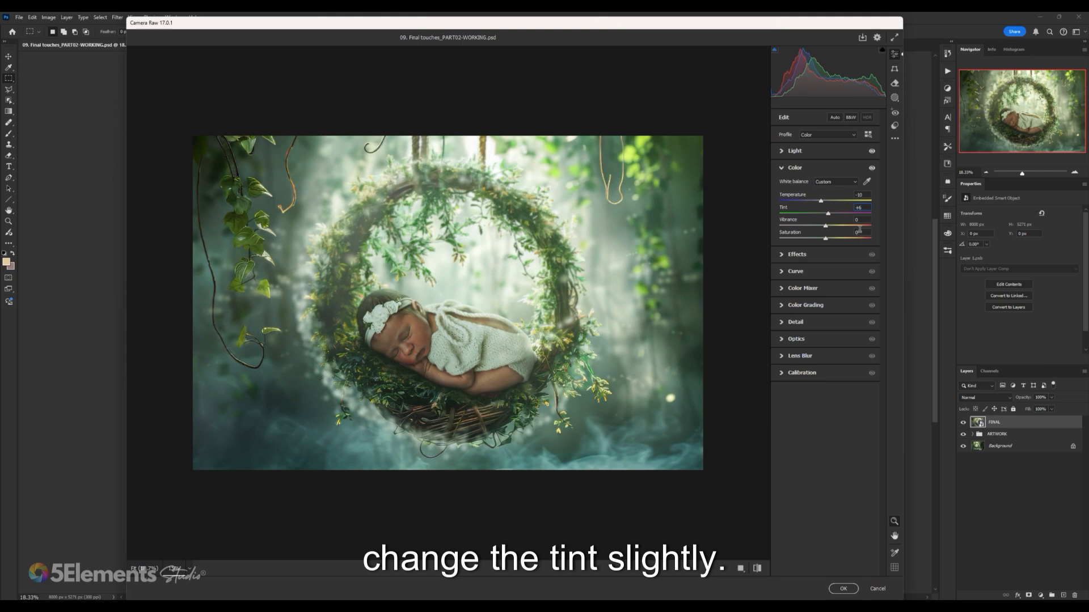
- Boost the image's colour by raising Vibrance to +11 and Saturation to +6
left_click_drag(826, 227, 834, 233)
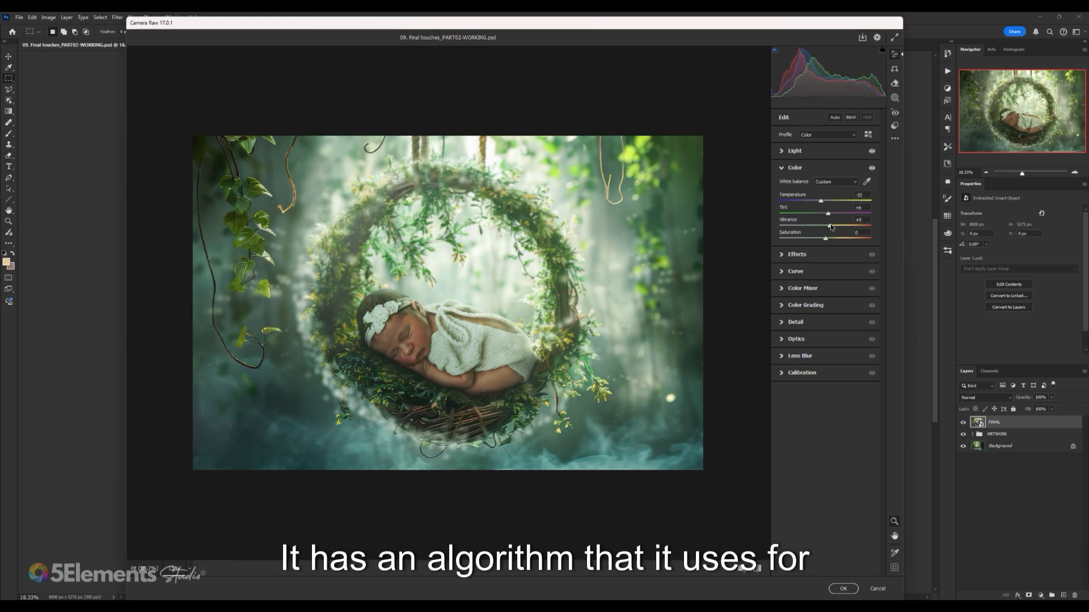
left_click_drag(830, 228, 830, 240)
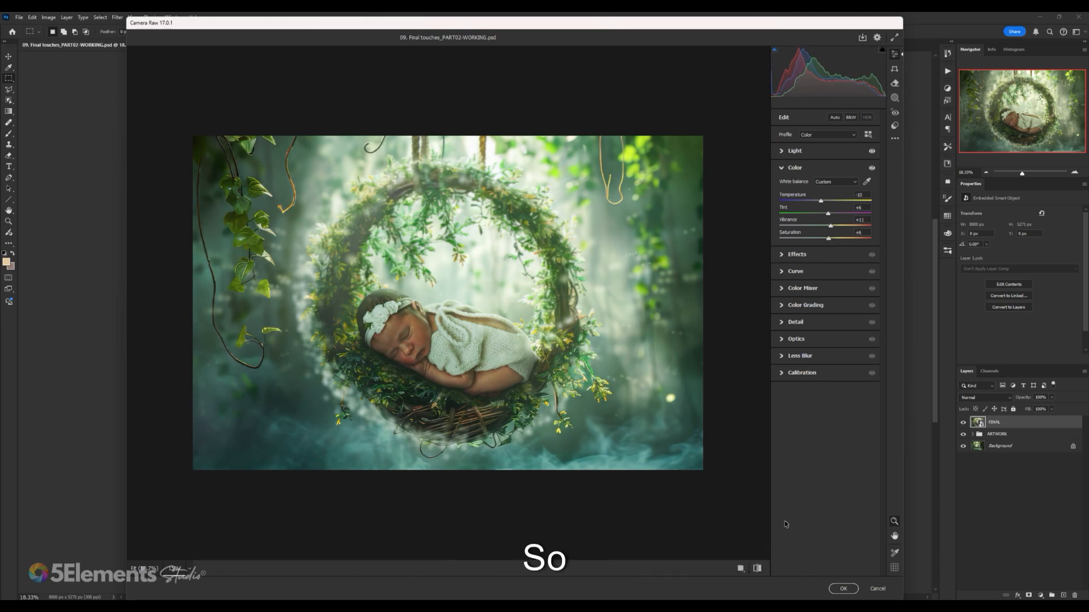
- Review the Light and Color settings and compare the image before and after these adjustments
left_click(783, 151)
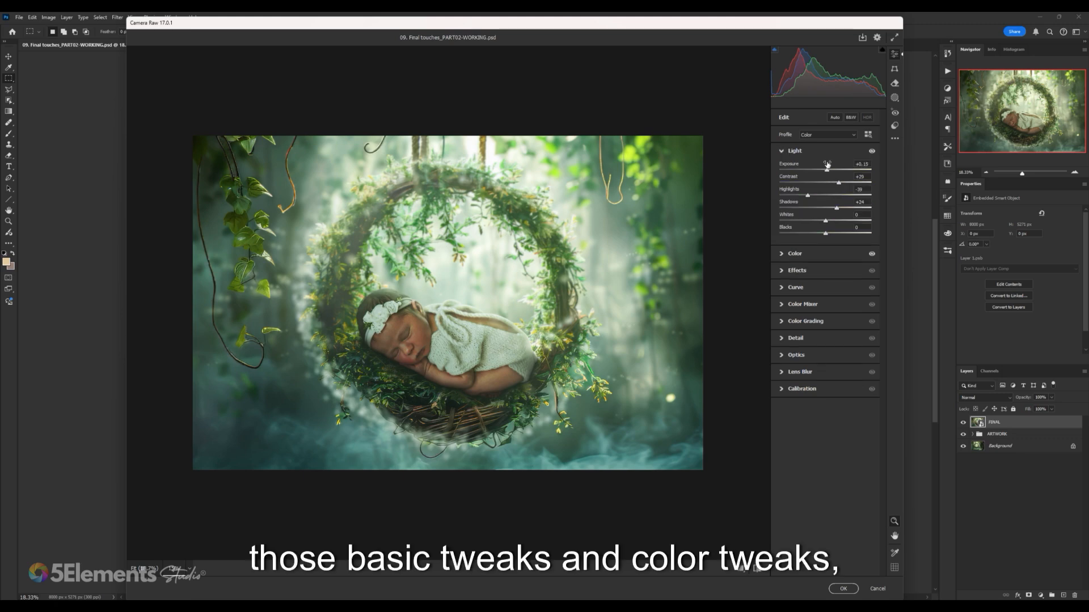
left_click(784, 256)
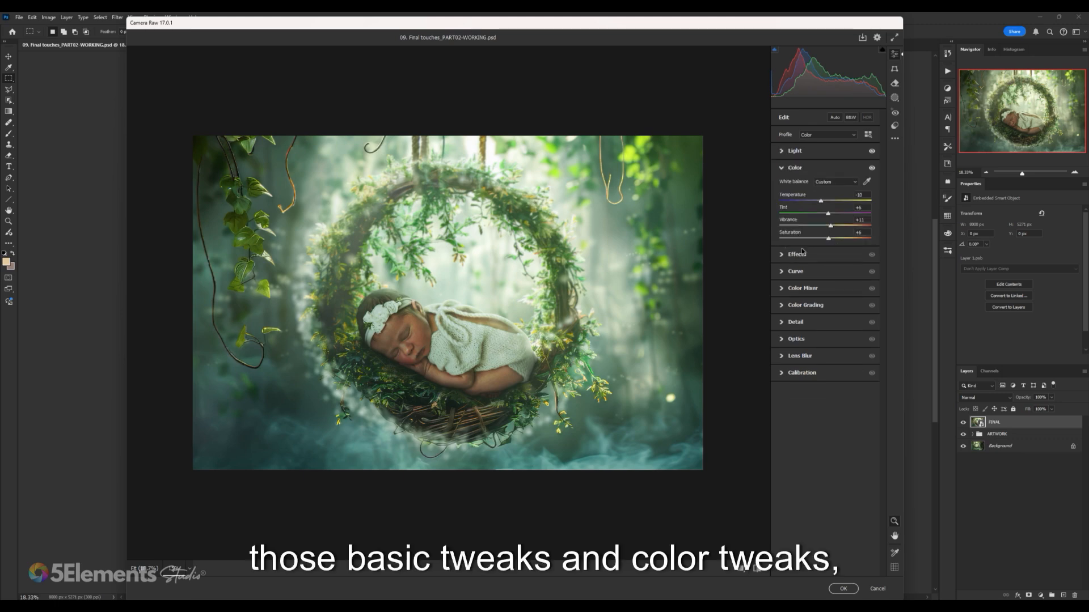
left_click(757, 569)
left_click(757, 569)
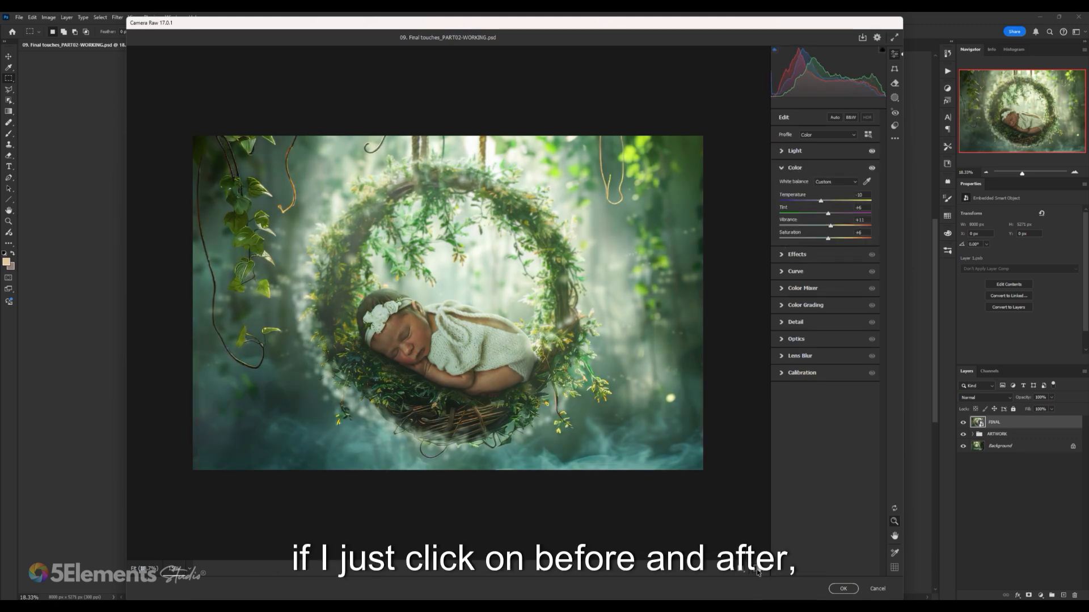
left_click(757, 569)
left_click(757, 568)
left_click(757, 569)
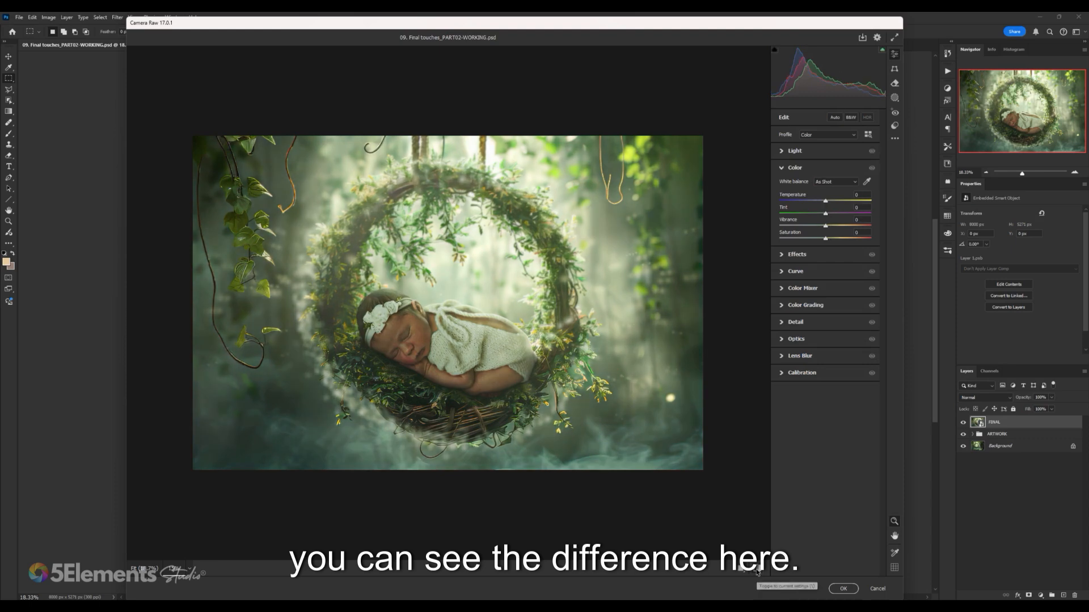
left_click(757, 569)
left_click(757, 569)
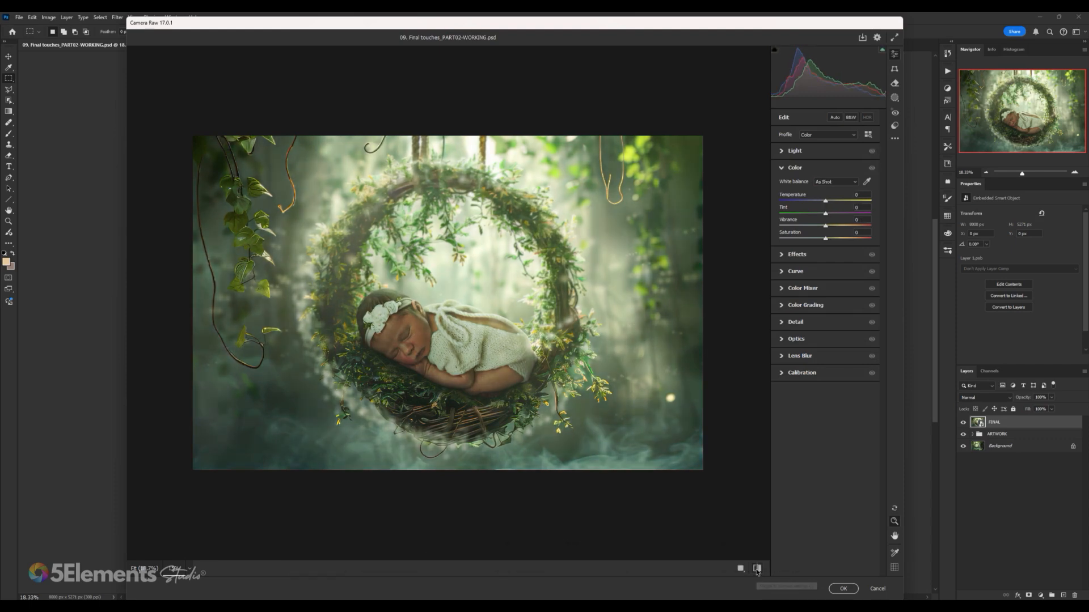
left_click(757, 569)
left_click(756, 568)
left_click(756, 569)
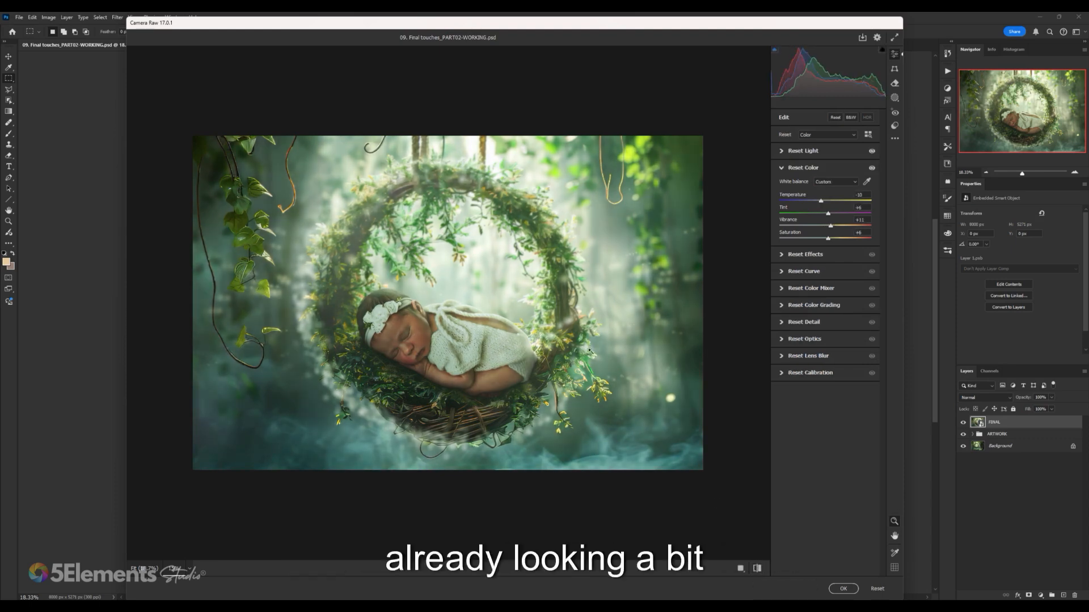
scroll(761, 550, "down", 3)
scroll(762, 550, "up", 3)
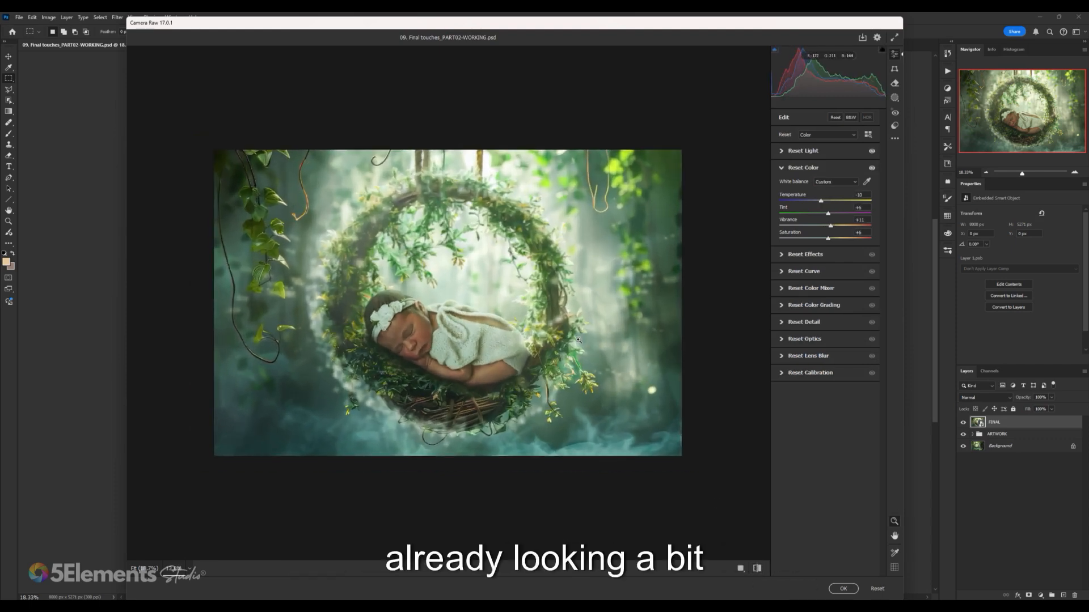
left_click(758, 569)
left_click(757, 569)
left_click(758, 568)
left_click(757, 569)
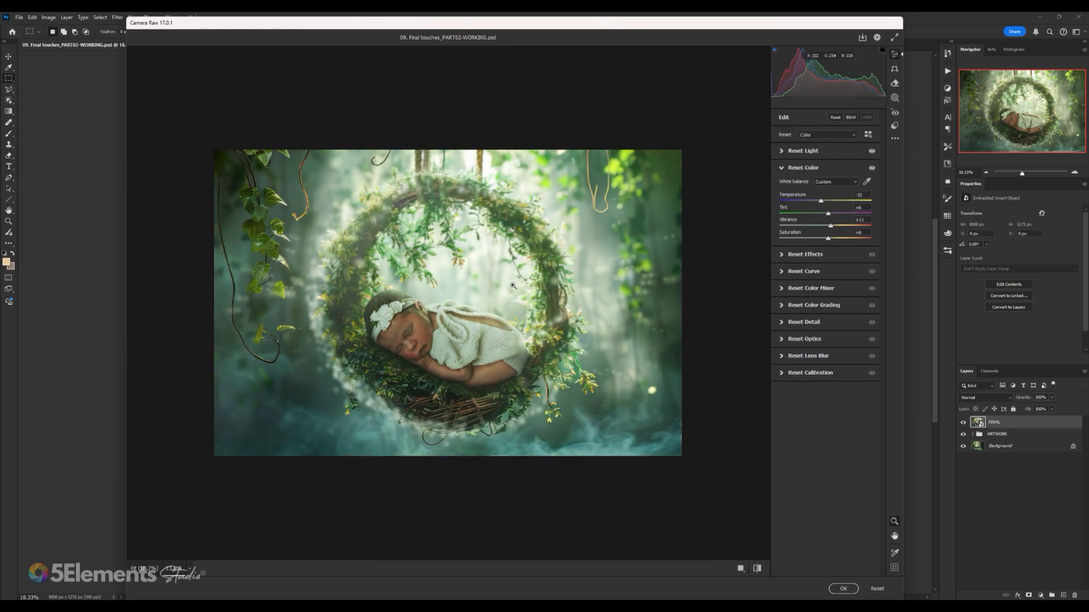
- Adjust the Effects settings of the image to Texture -6 and Clarity +13, with a slight positive Dehaze
scroll(518, 306, "up", 3)
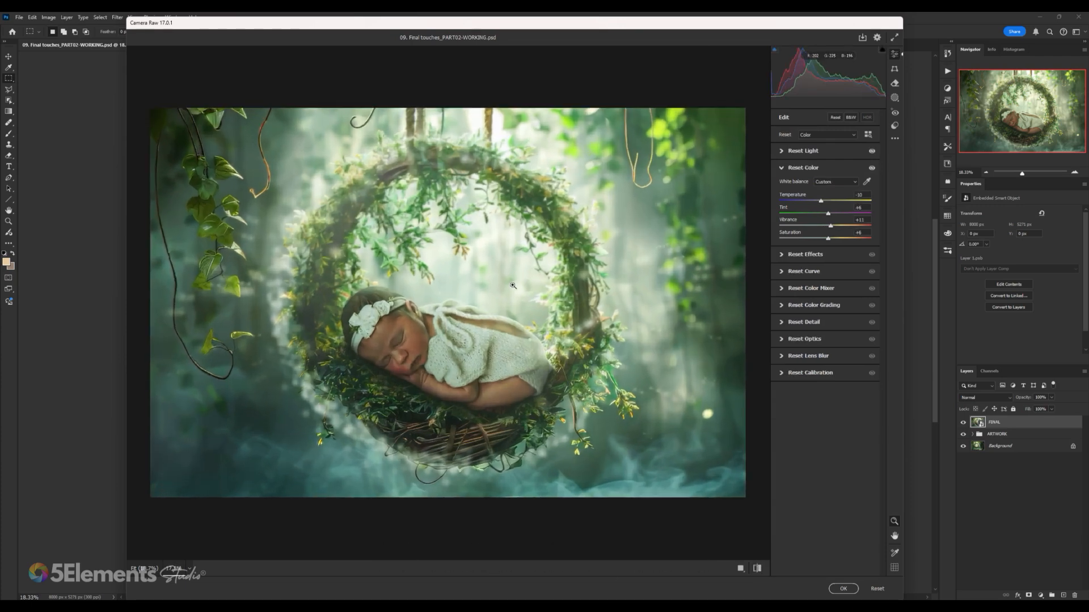
left_click(783, 169)
left_click(783, 185)
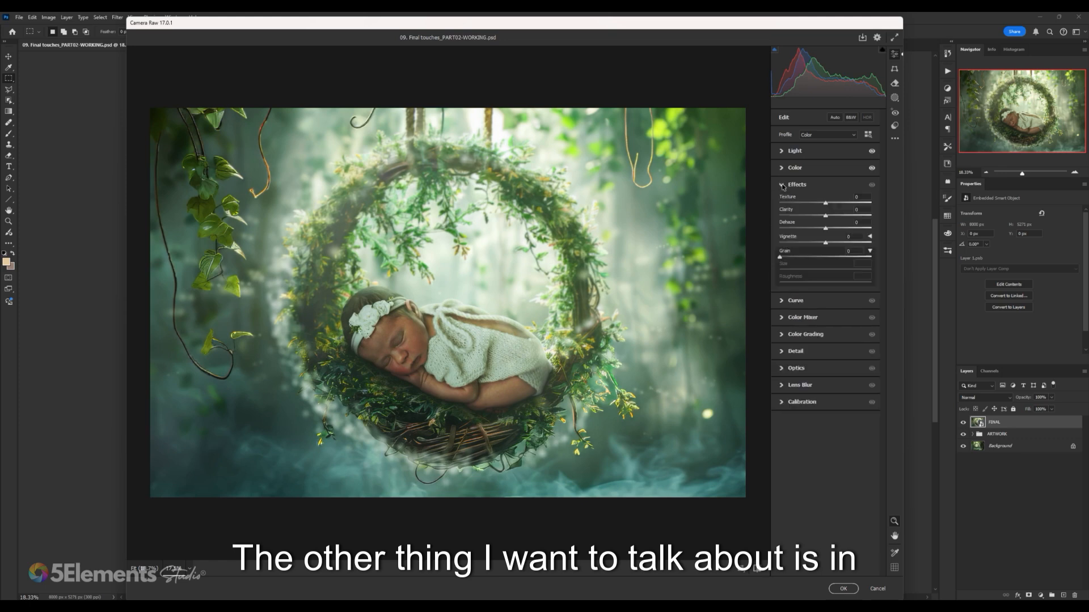
mouse_move(825, 203)
left_mouse_down()
mouse_move(841, 206)
mouse_move(803, 207)
mouse_move(834, 210)
left_mouse_up()
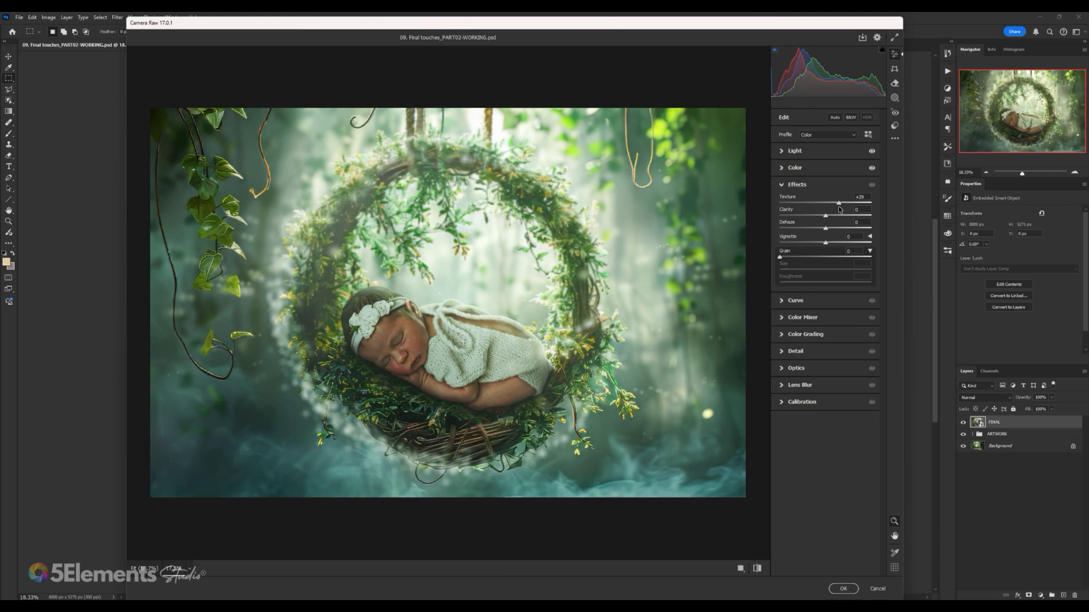
mouse_move(831, 209)
left_mouse_down()
mouse_move(827, 217)
mouse_move(826, 205)
left_mouse_up()
left_click_drag(826, 204, 829, 228)
- Darken the edges of the image with a Vignette of -10
left_click_drag(828, 232, 825, 244)
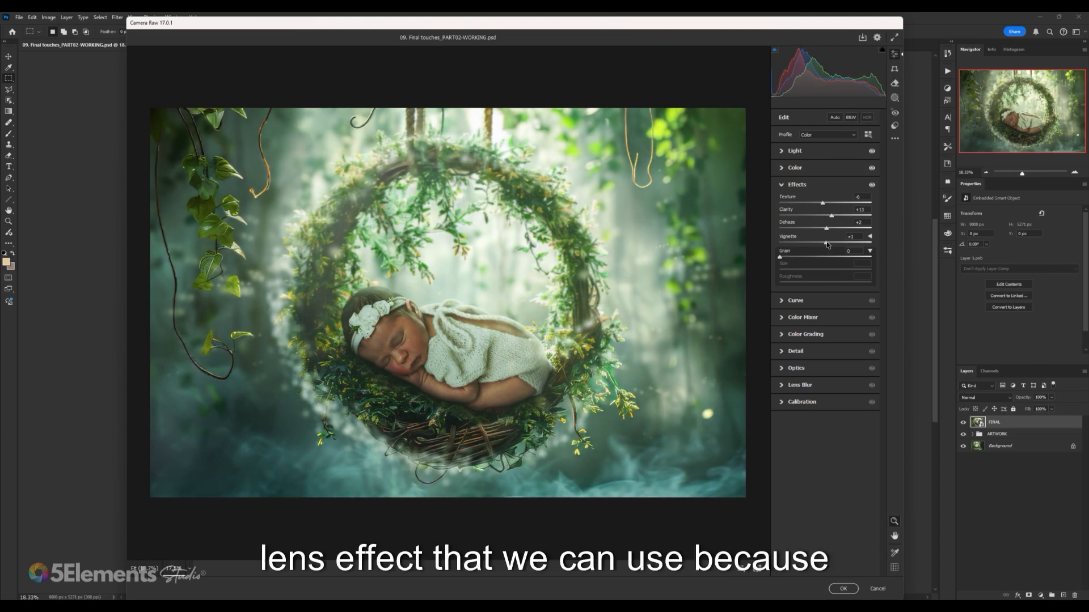
left_click_drag(827, 244, 820, 243)
left_click_drag(823, 244, 819, 245)
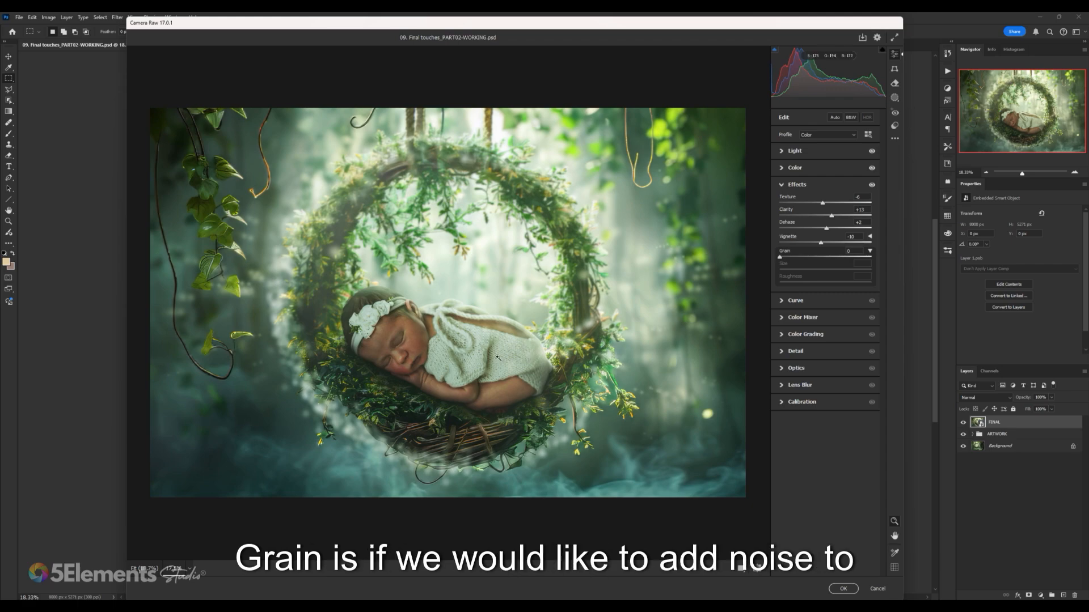
- Add Grain of 20 to the image, judging the noise close up on the baby's face and on the whole composite
scroll(414, 359, "up", 2)
scroll(415, 360, "up", 4)
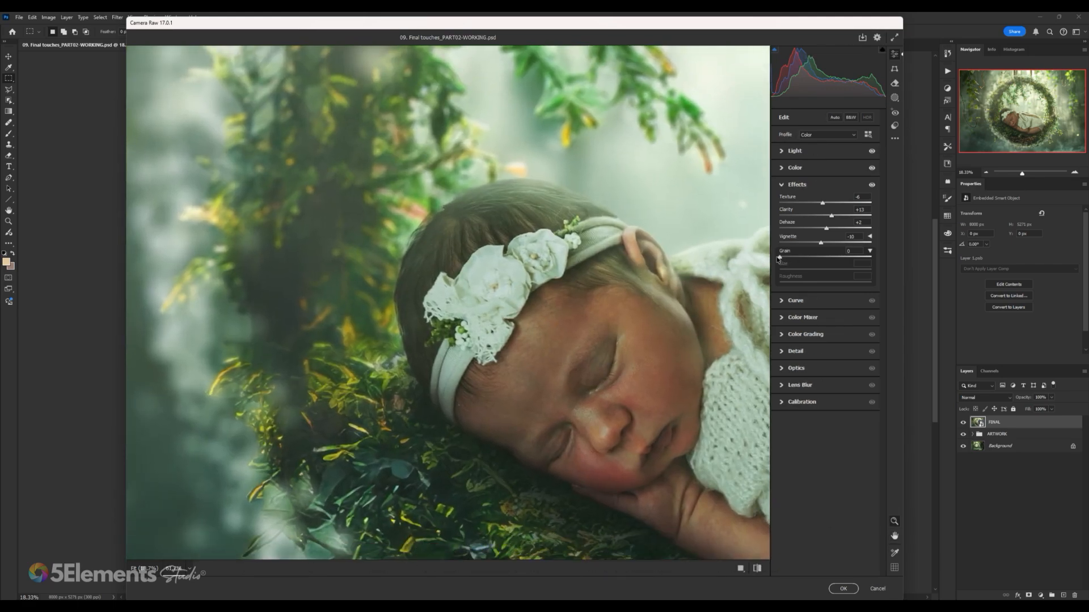
left_click_drag(782, 258, 797, 263)
left_click_drag(797, 263, 799, 264)
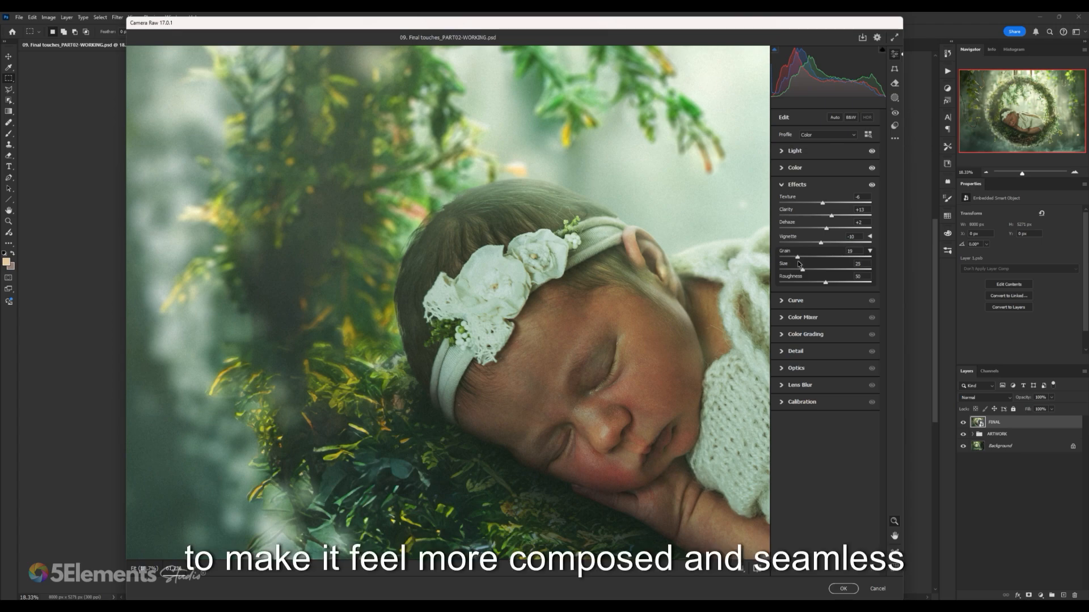
scroll(585, 238, "down", 10)
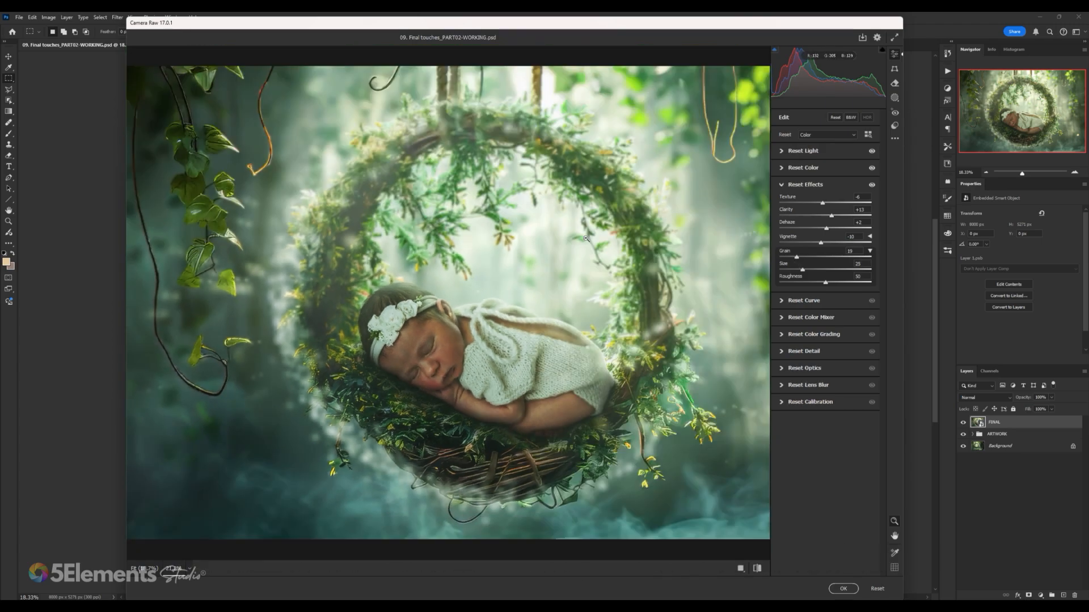
scroll(584, 239, "up", 4)
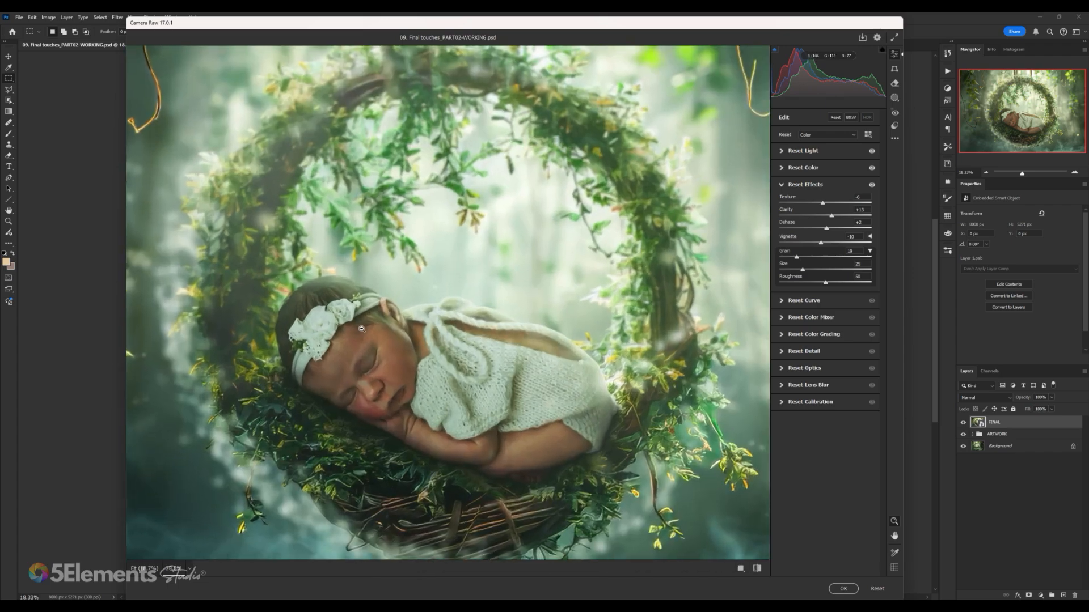
scroll(361, 329, "up", 5)
scroll(362, 329, "down", 5)
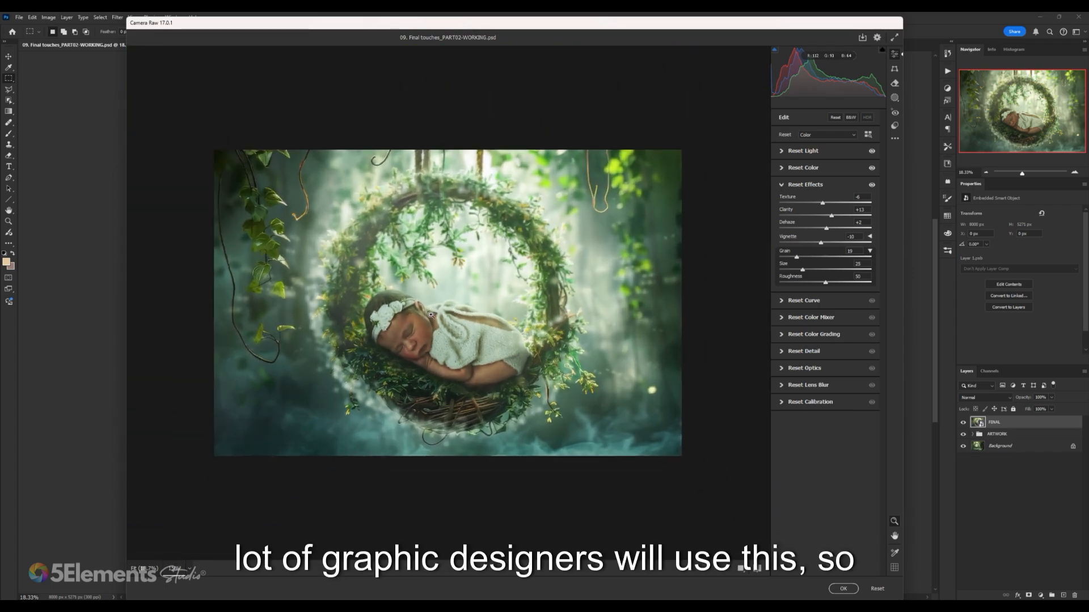
scroll(431, 315, "up", 7)
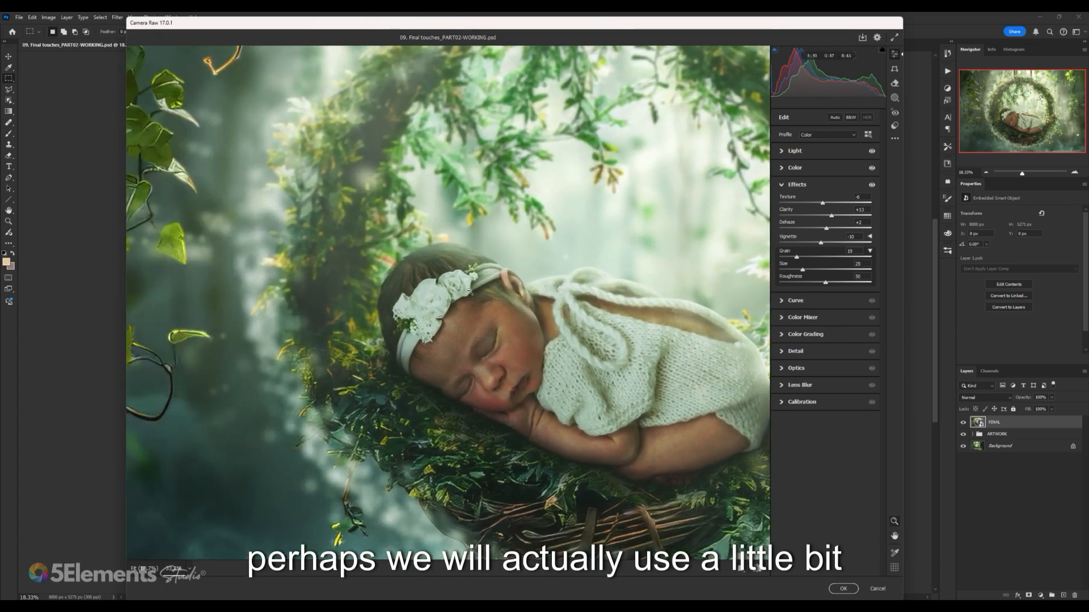
scroll(407, 301, "up", 3)
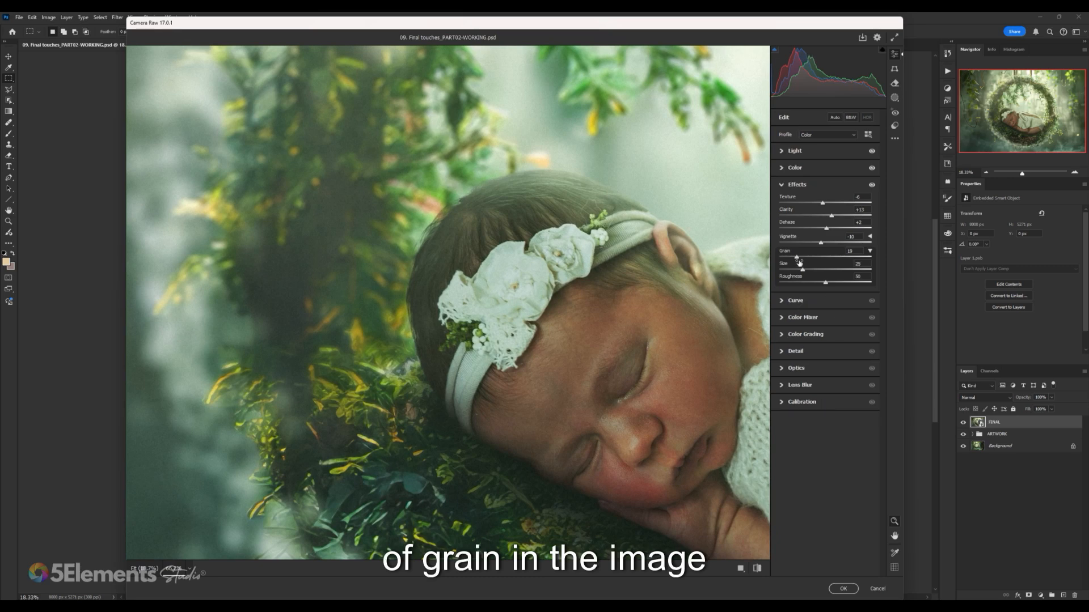
left_click_drag(797, 257, 780, 258)
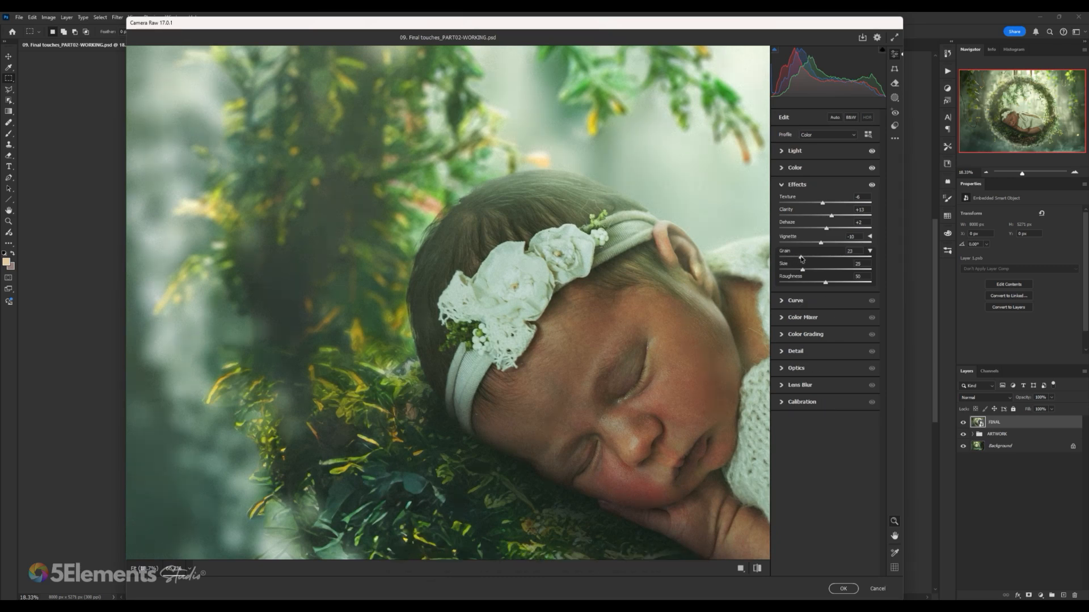
left_click_drag(801, 258, 798, 258)
- Compare the whole image before and after all the adjustments made so far
scroll(561, 269, "down", 5)
scroll(561, 269, "down", 2)
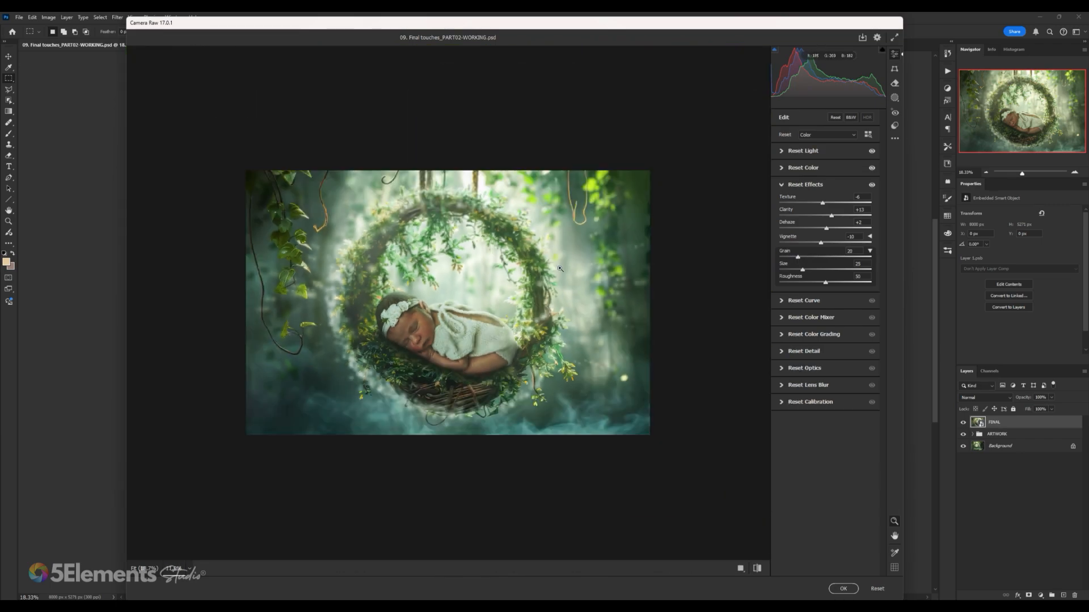
scroll(561, 268, "up", 1)
left_click(757, 568)
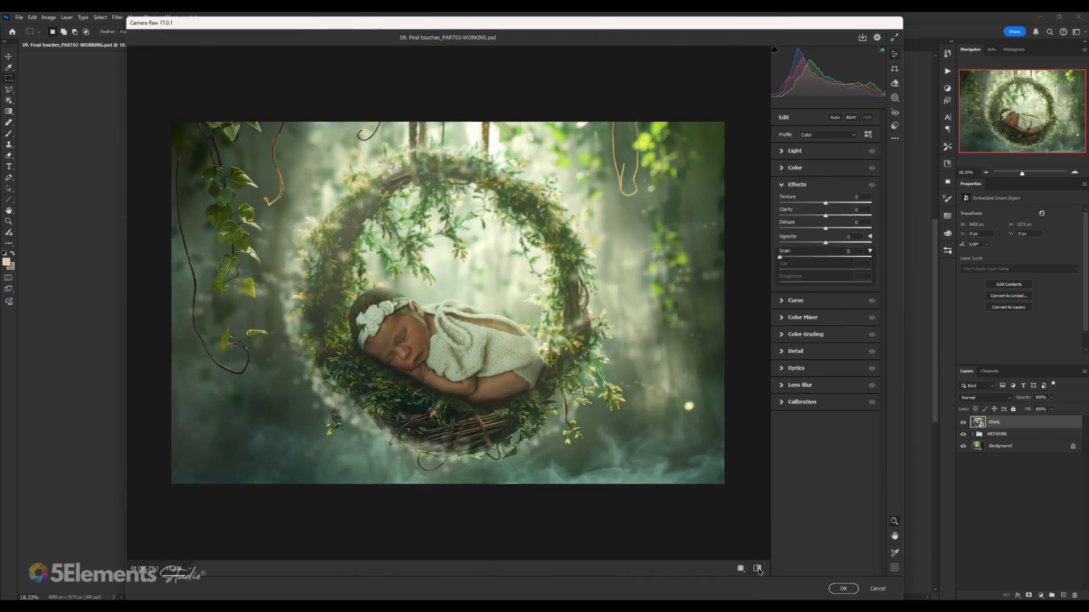
left_click(758, 569)
left_click(758, 569)
left_click(758, 569)
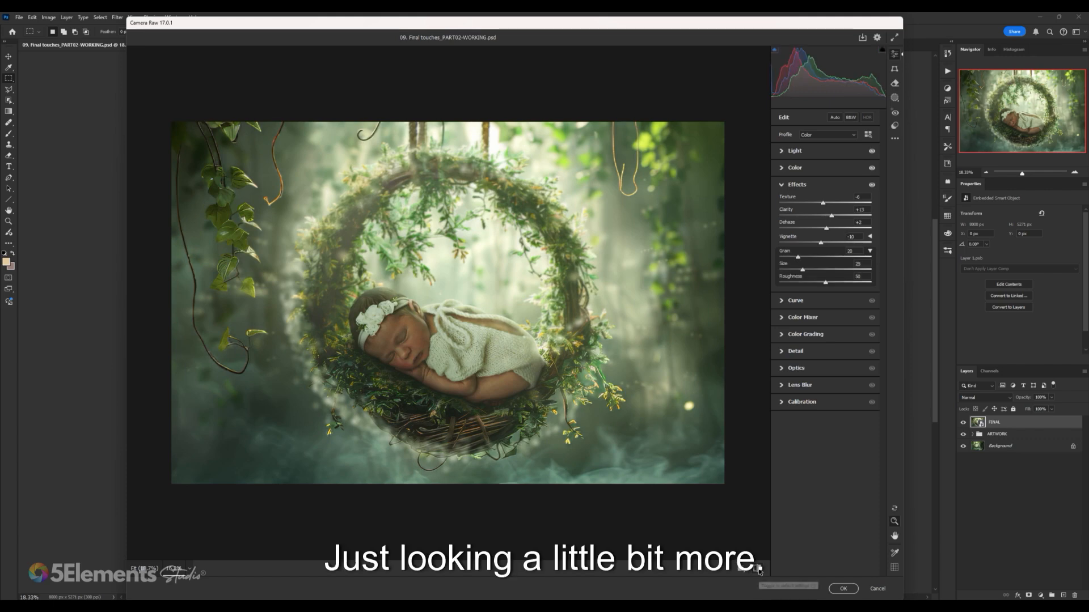
left_click(758, 569)
left_click(757, 568)
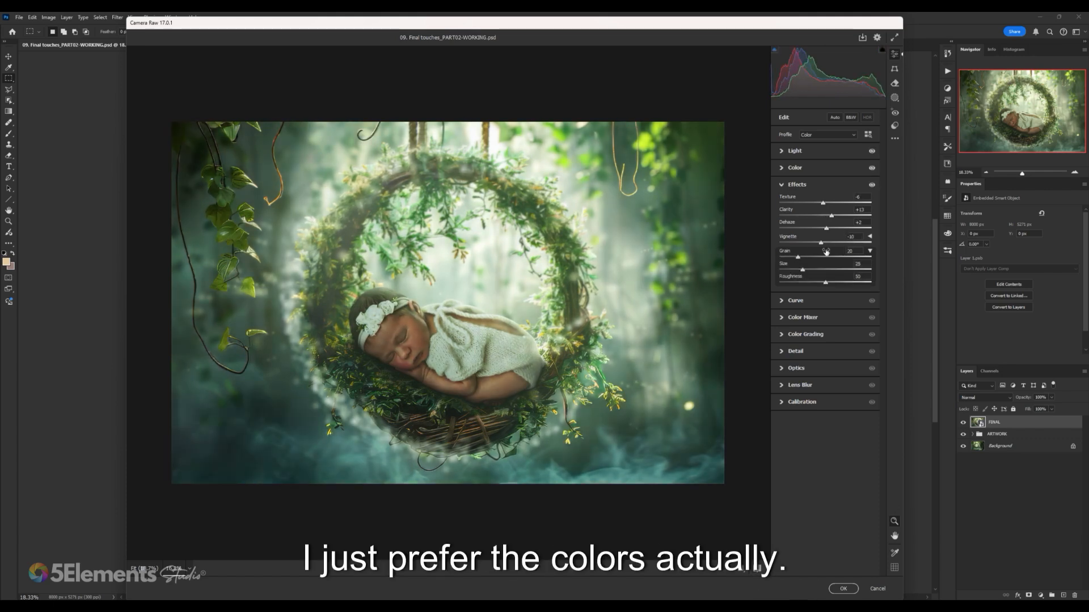
- Try raising the Lights of the parametric curve to +28, and reset the curve sliders to 0
left_click(784, 185)
left_click(783, 201)
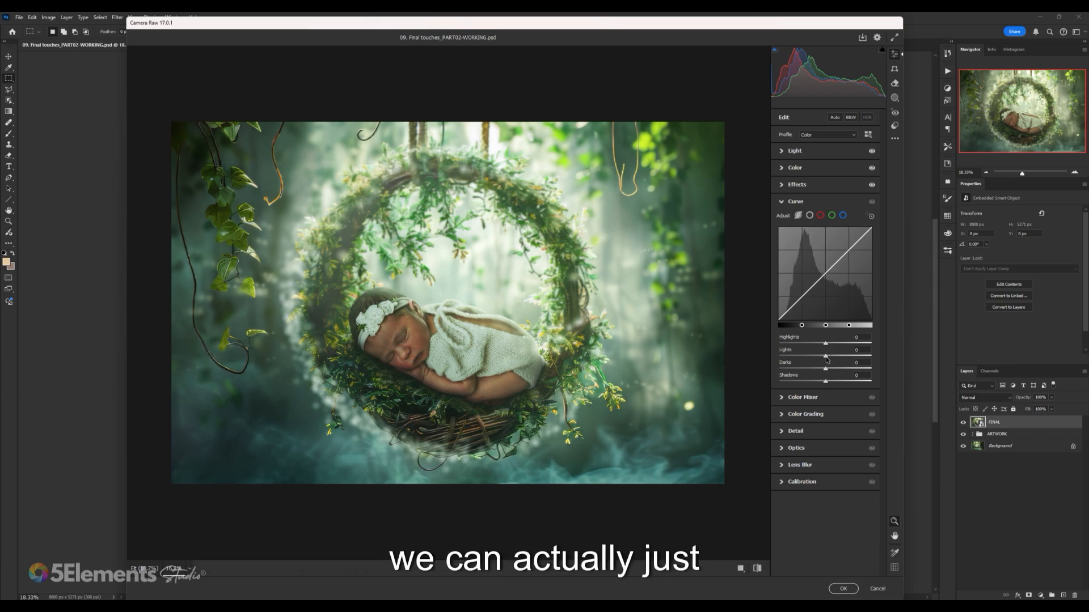
mouse_move(826, 355)
left_mouse_down()
mouse_move(811, 356)
mouse_move(838, 356)
left_mouse_up()
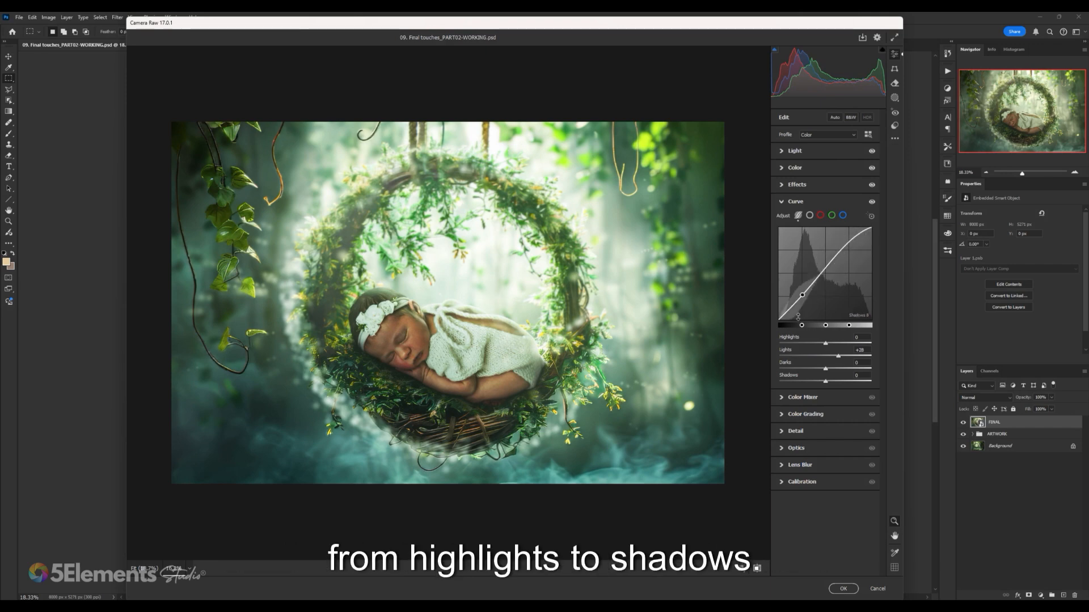
mouse_move(838, 356)
left_mouse_down()
mouse_move(823, 359)
mouse_move(826, 345)
left_mouse_up()
double_click(824, 357)
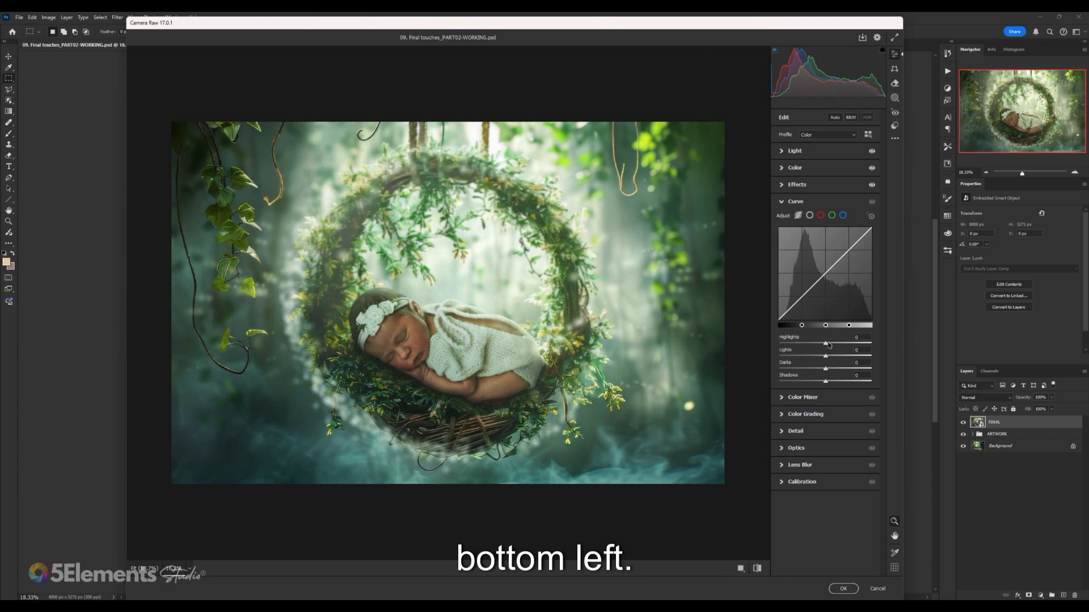
left_click_drag(825, 368, 827, 367)
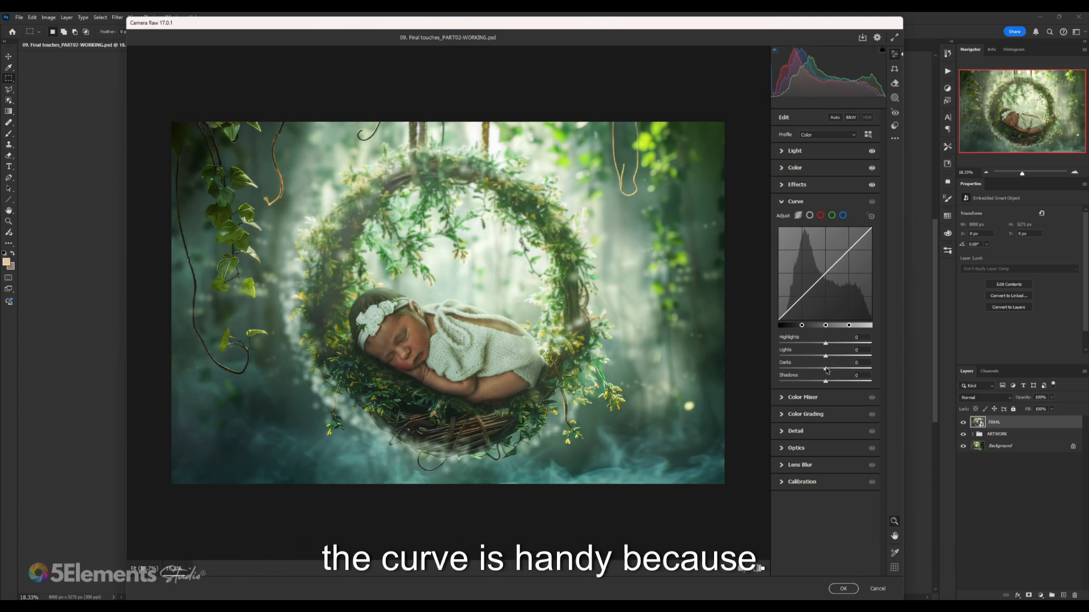
- Fine-tune the Light settings to Highlights -37 and Shadows +23
left_click(783, 152)
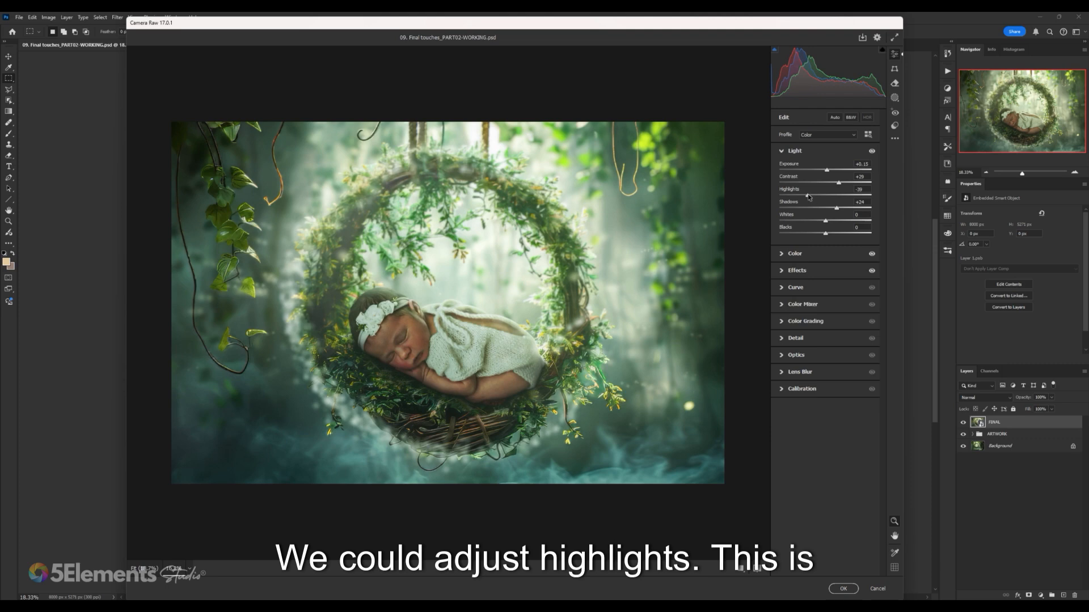
left_click_drag(811, 196, 835, 209)
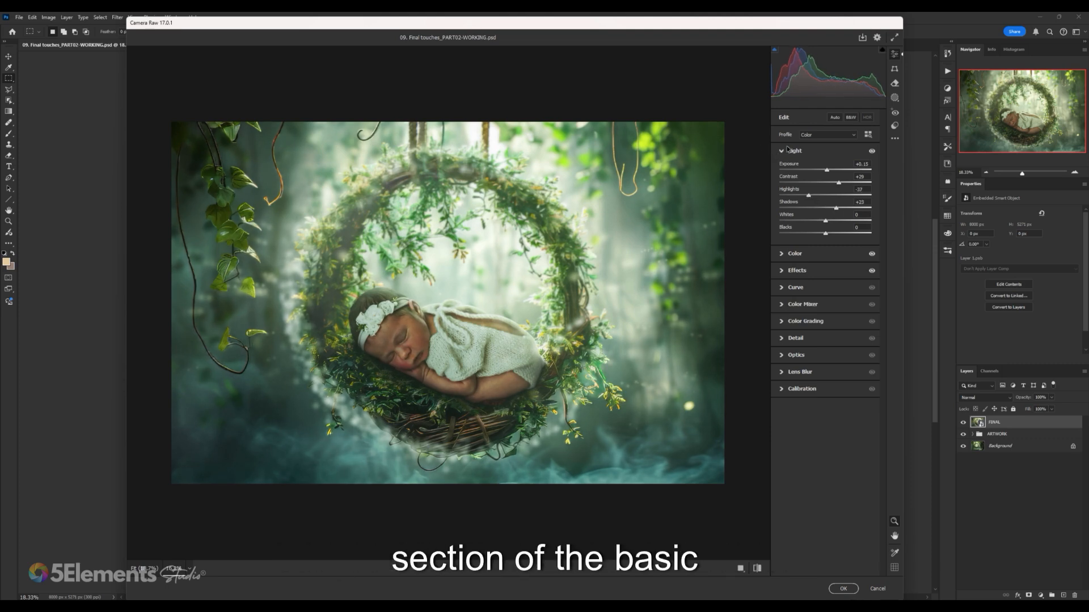
left_click(784, 151)
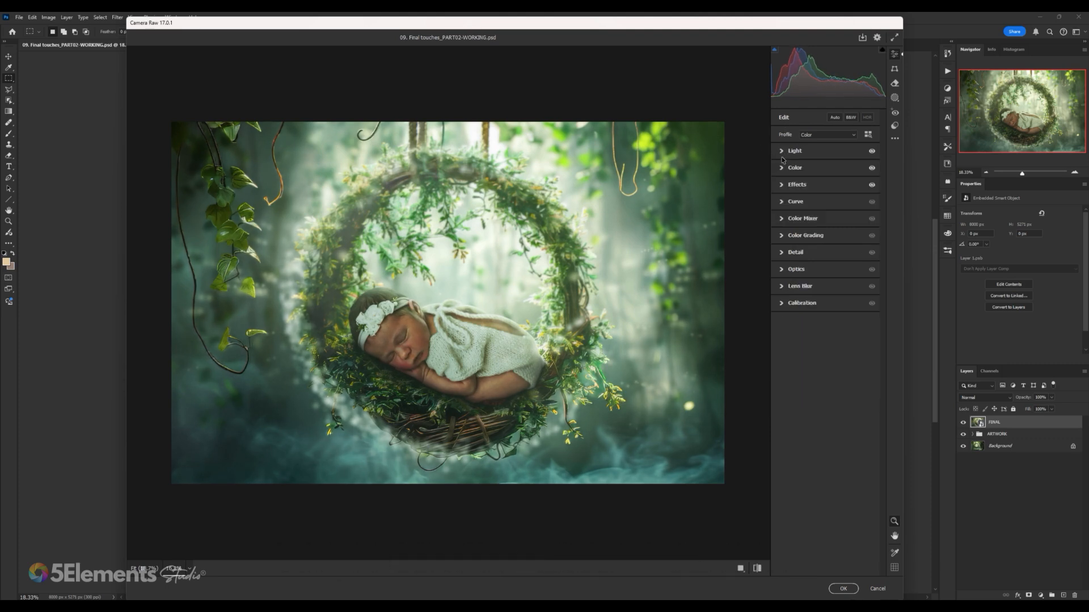
- Shape the parametric curve with Lights at +6 and slightly raised Shadows, leaving Darks at 0
left_click(782, 202)
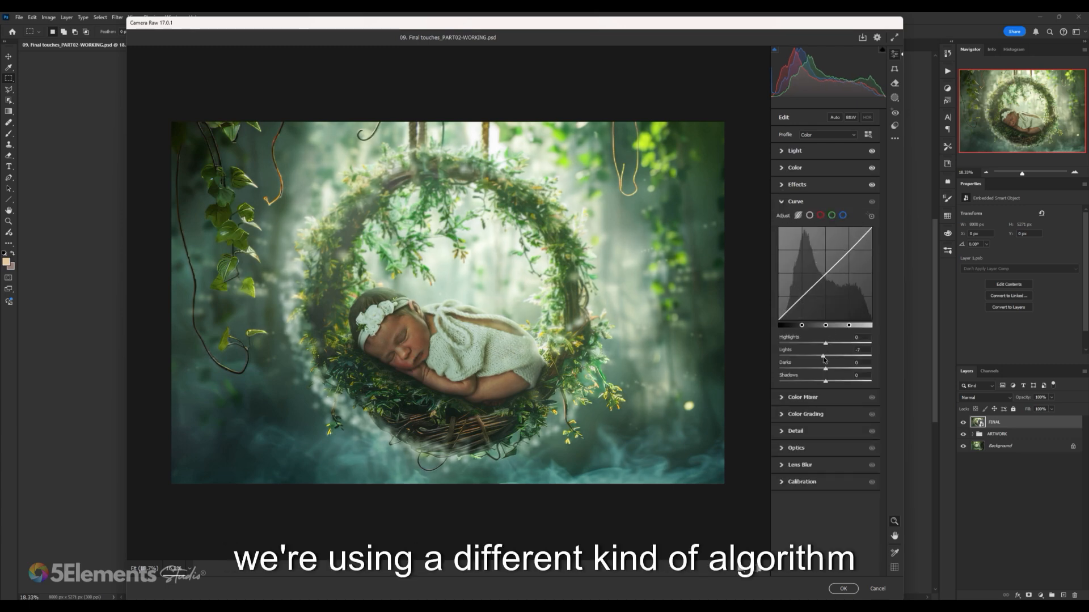
left_click_drag(824, 360, 826, 383)
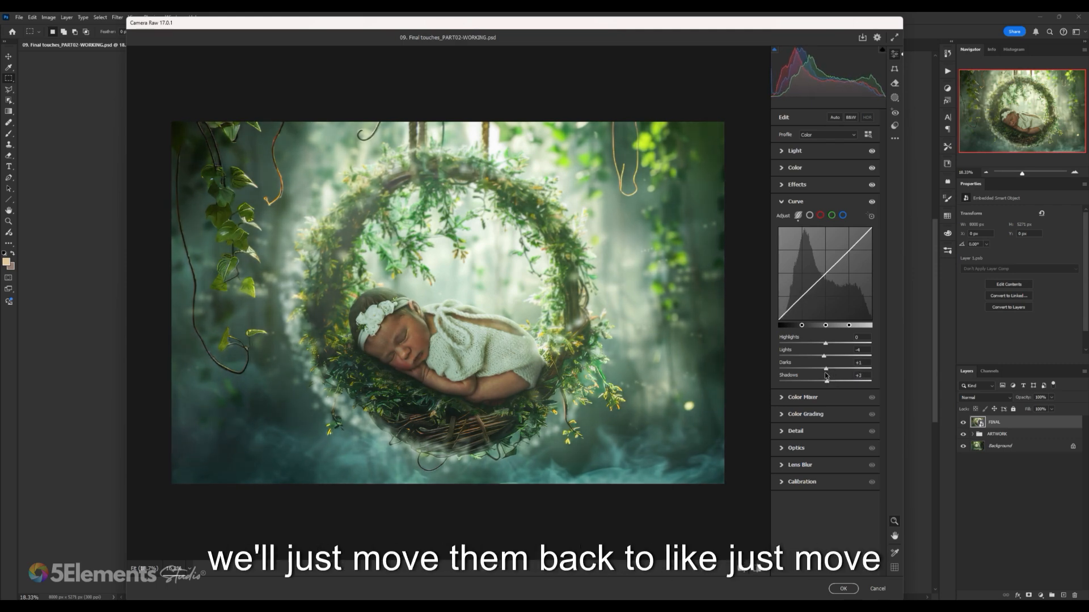
mouse_move(825, 369)
left_mouse_down()
mouse_move(825, 356)
mouse_move(847, 358)
mouse_move(829, 356)
left_mouse_up()
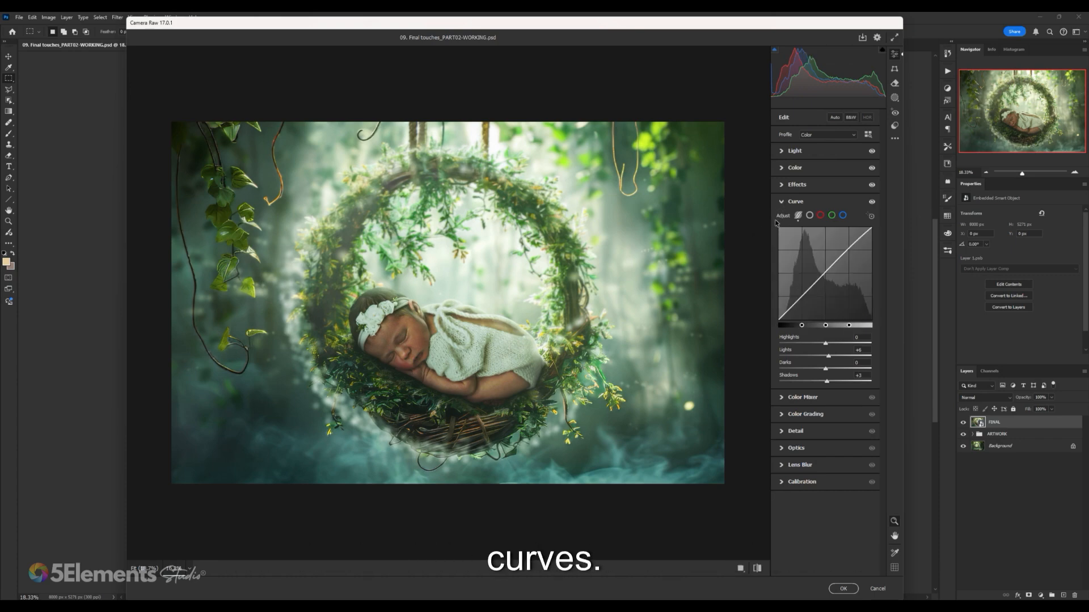
left_click(782, 201)
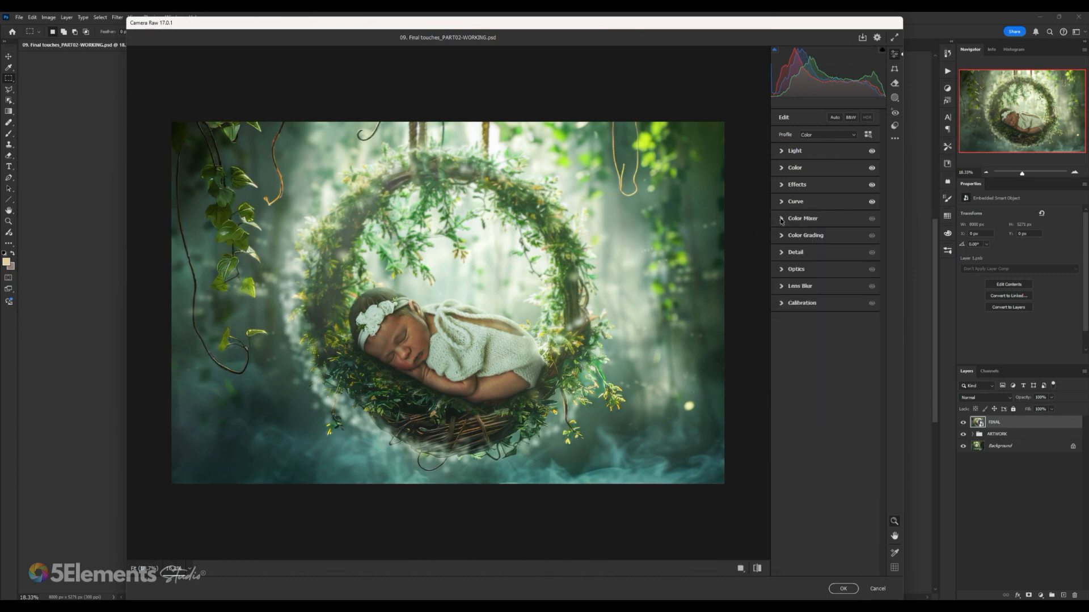
- Shift the hue of the Greens in the Color Mixer to -15, towards yellow
left_click(781, 220)
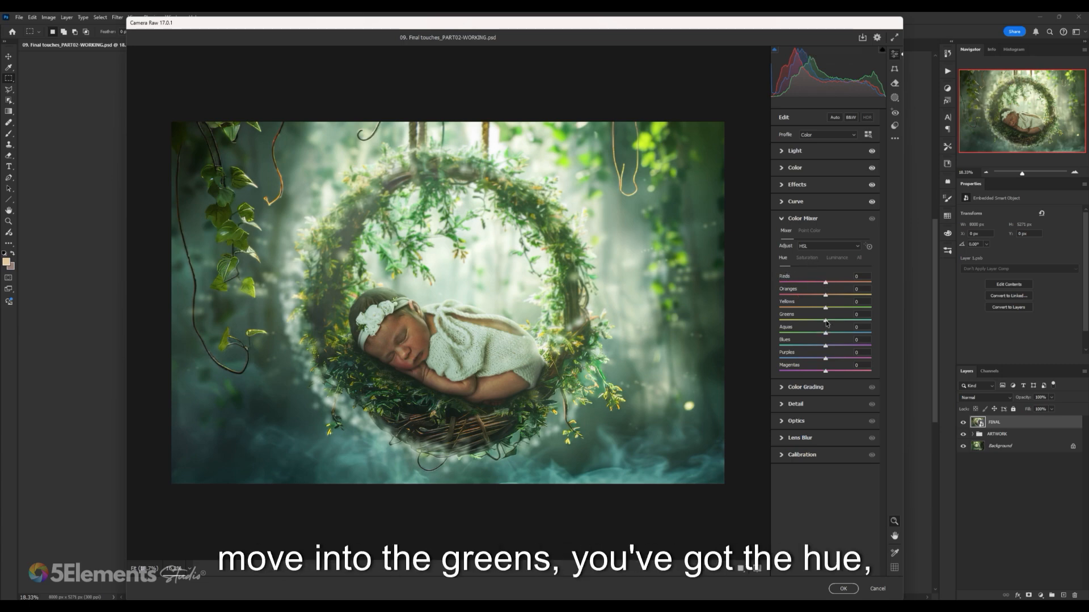
left_click(807, 259)
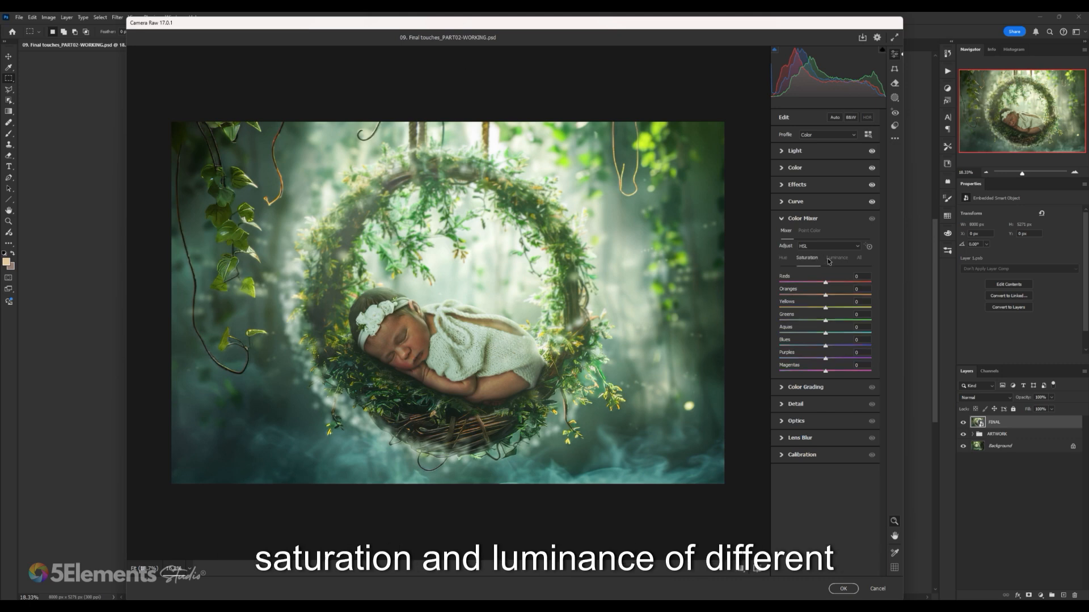
left_click(836, 258)
left_click(783, 258)
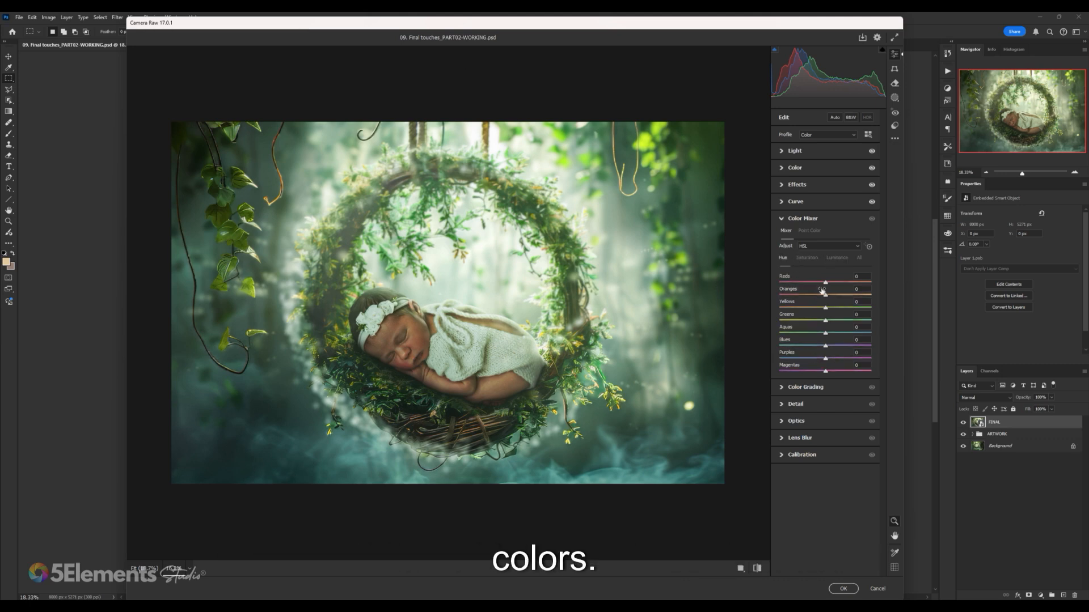
mouse_move(826, 322)
left_mouse_down()
mouse_move(798, 322)
mouse_move(845, 320)
mouse_move(772, 326)
mouse_move(841, 321)
mouse_move(819, 329)
left_mouse_up()
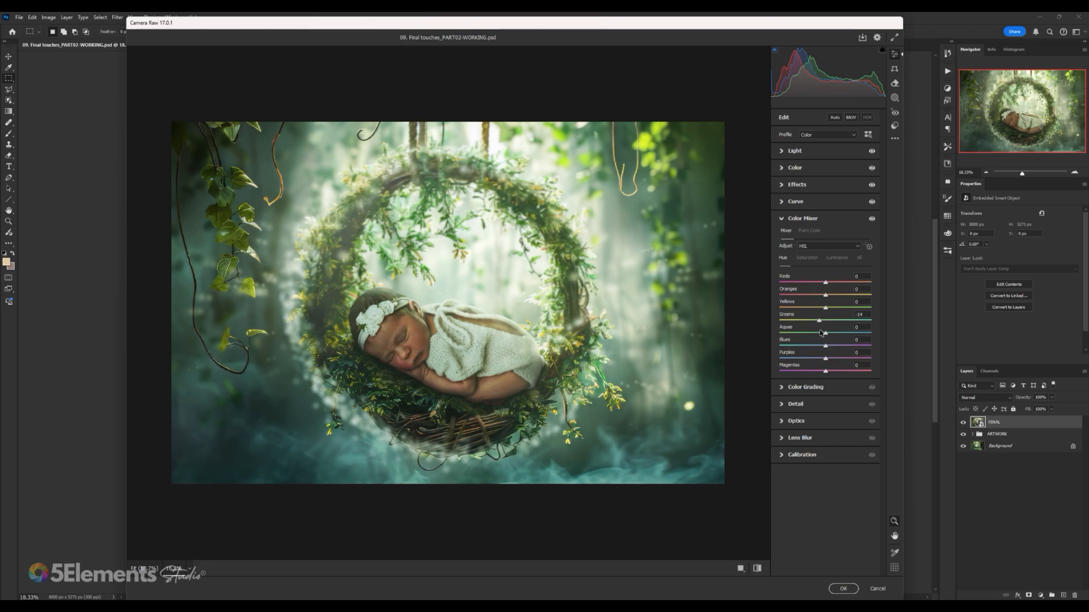
left_click_drag(824, 323, 825, 322)
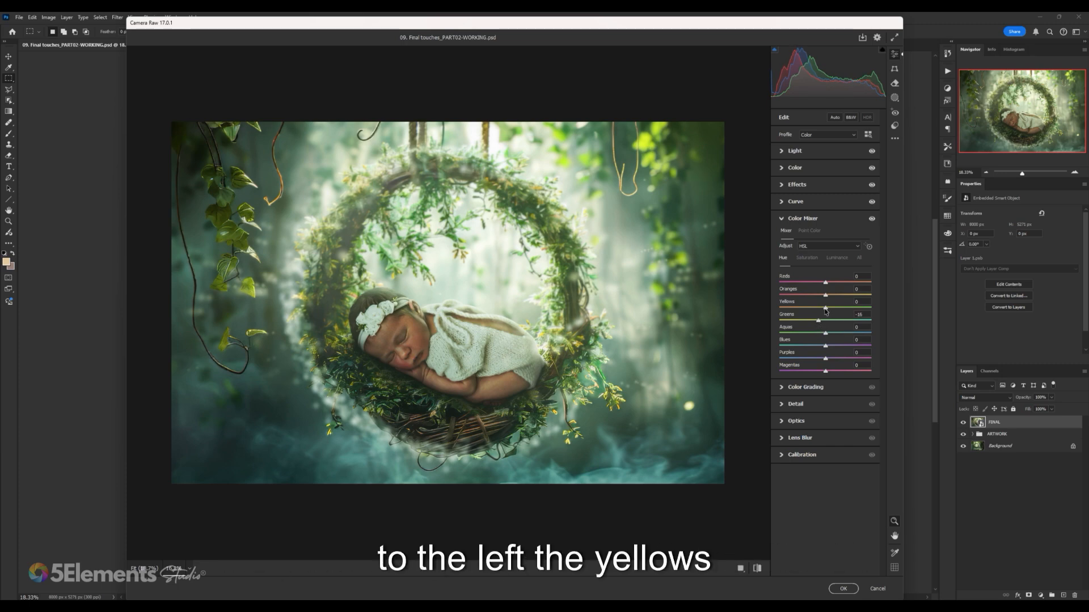
- Try shifting the Yellows hue, reset it to 0, and move the Aquas hue slightly towards blue
mouse_move(826, 309)
left_mouse_down()
mouse_move(835, 320)
mouse_move(818, 319)
left_mouse_up()
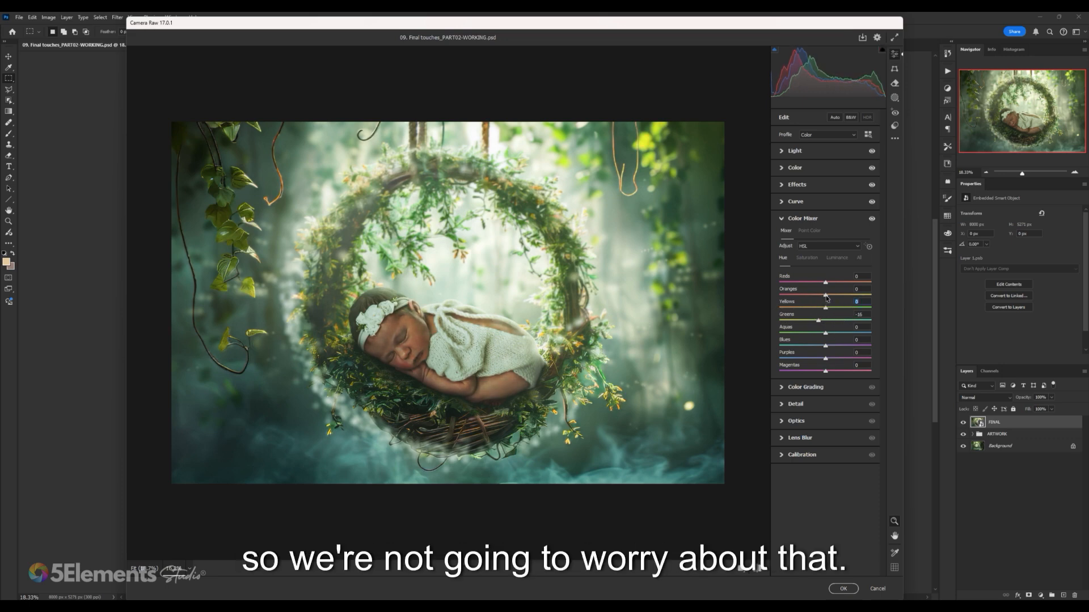
double_click(816, 344)
mouse_move(826, 334)
left_mouse_down()
mouse_move(798, 335)
mouse_move(845, 334)
mouse_move(785, 336)
mouse_move(829, 335)
left_mouse_up()
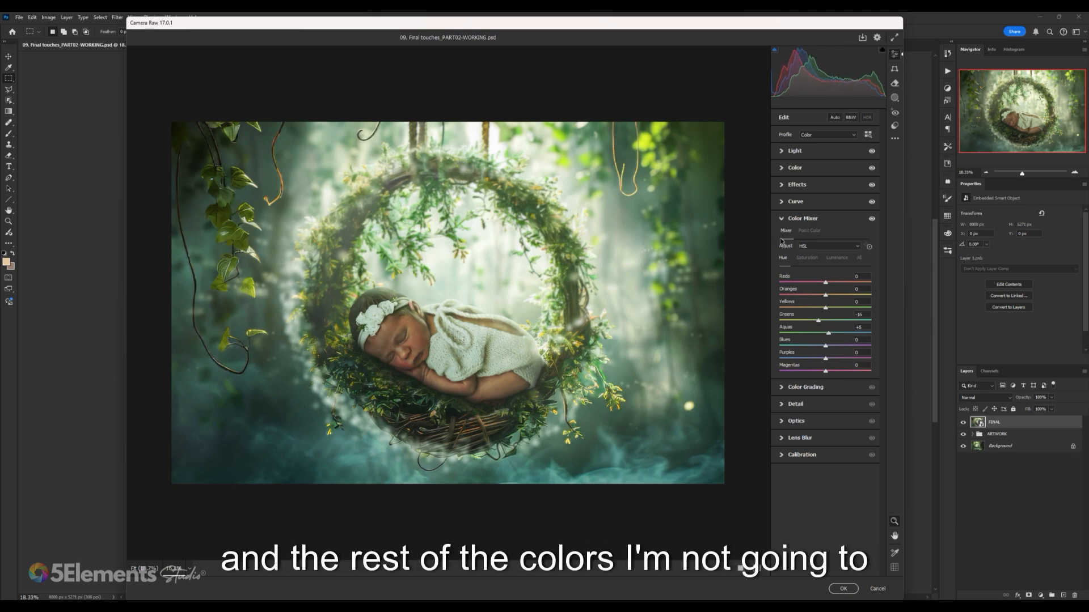
left_click(783, 220)
left_click(784, 221)
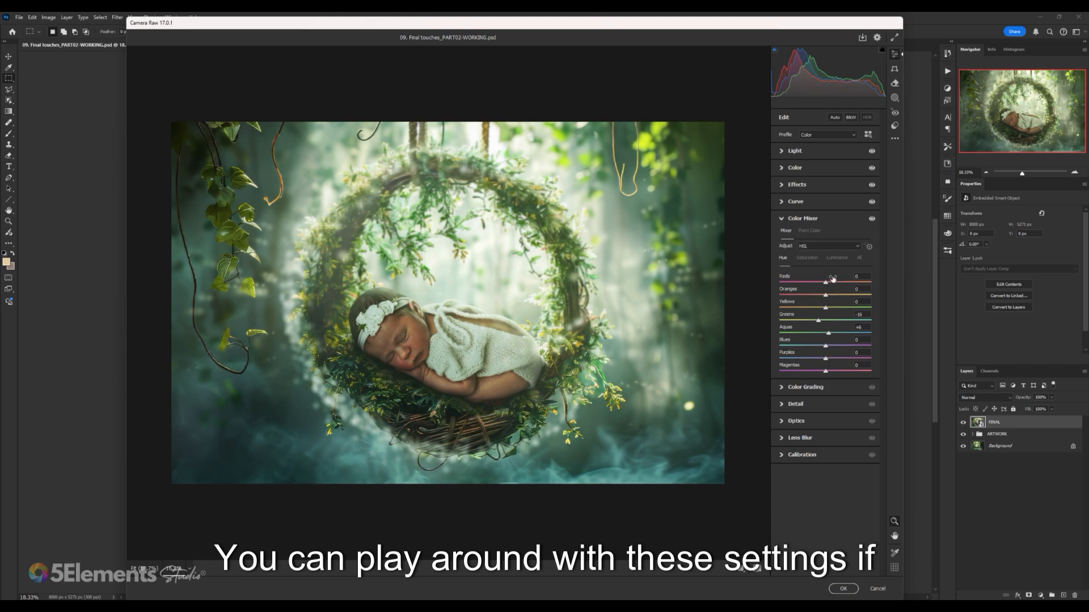
left_click(784, 220)
left_click(780, 236)
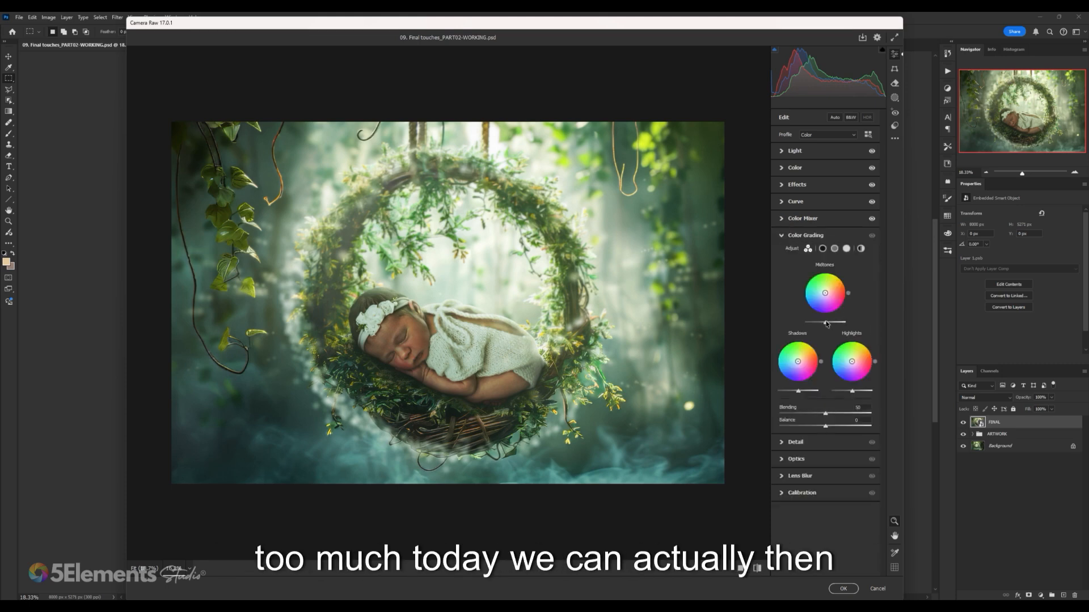
left_click(781, 235)
left_click(784, 221)
left_click(784, 221)
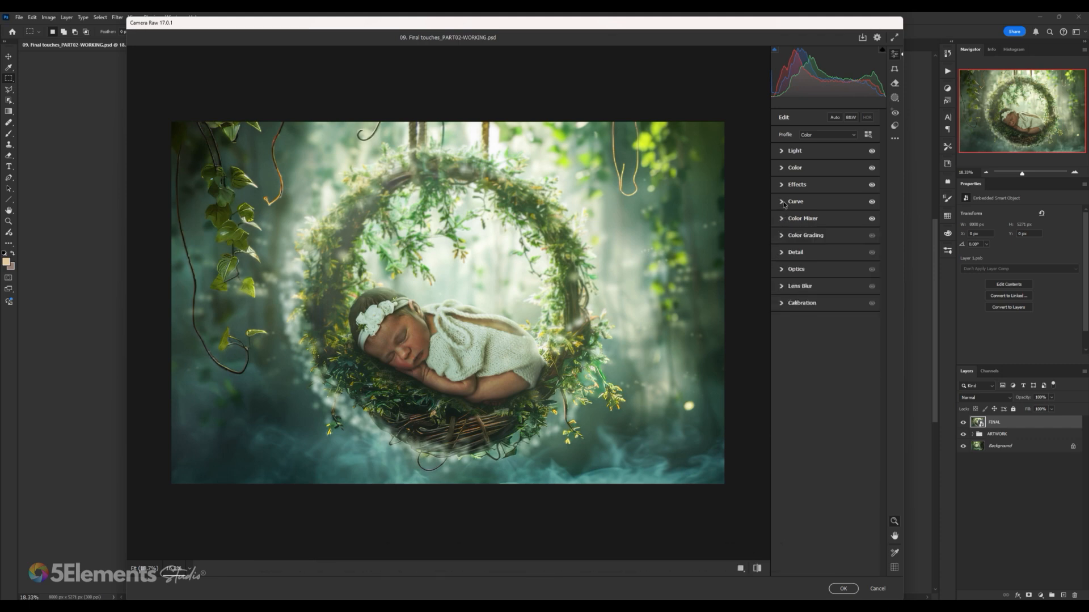
left_click(788, 201)
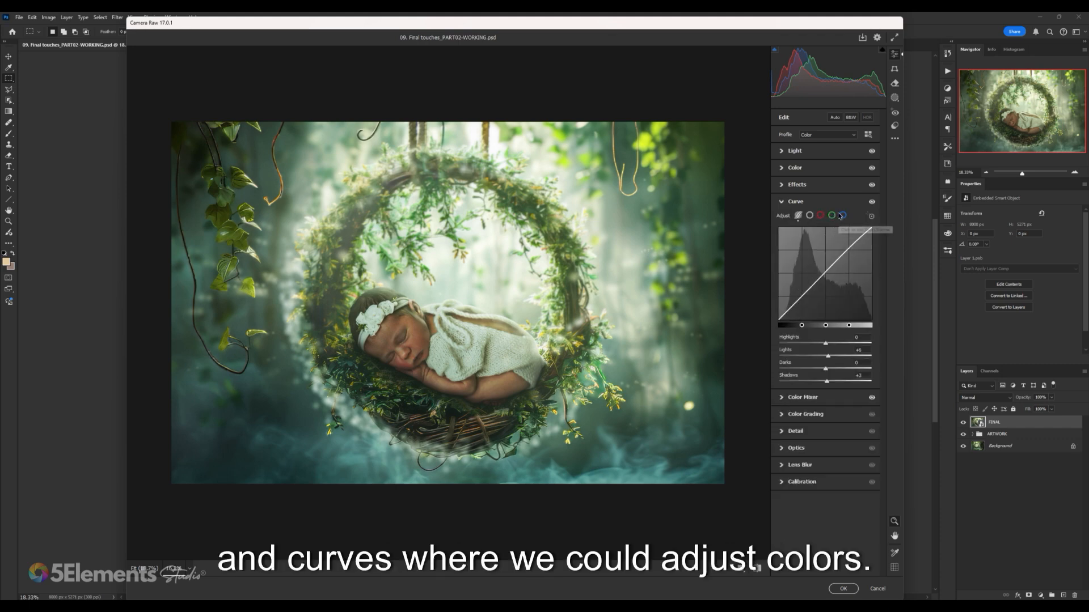
left_click(784, 201)
- Try different tints on the Color Grading midtones wheel and a yellow-green tint on the shadows wheel, resetting each to neutral
left_click(781, 236)
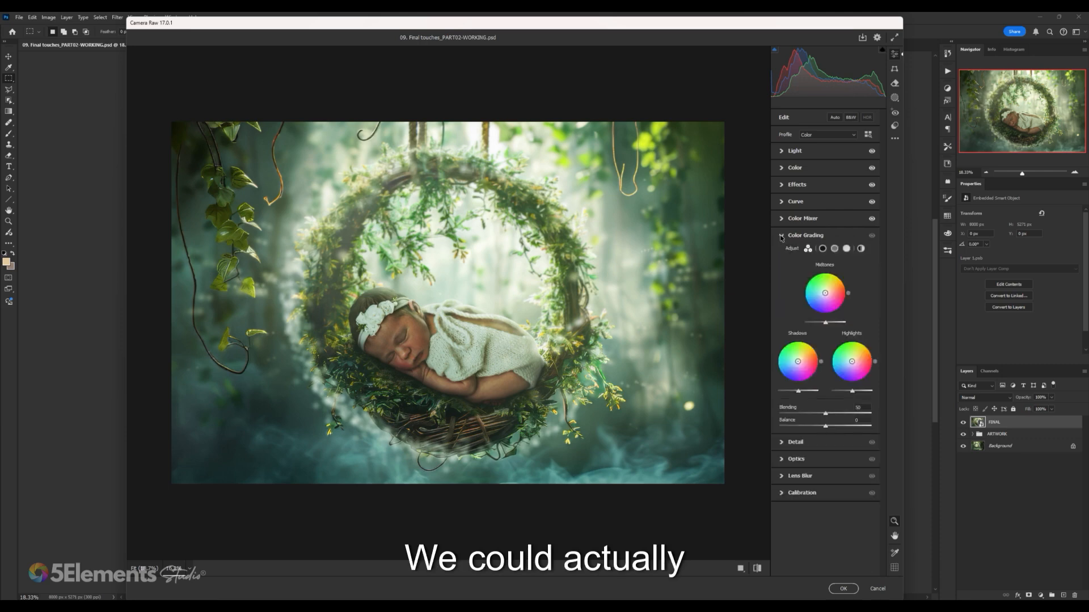
mouse_move(824, 293)
left_mouse_down()
mouse_move(833, 289)
mouse_move(822, 286)
mouse_move(827, 302)
mouse_move(830, 289)
left_mouse_up()
double_click(827, 301)
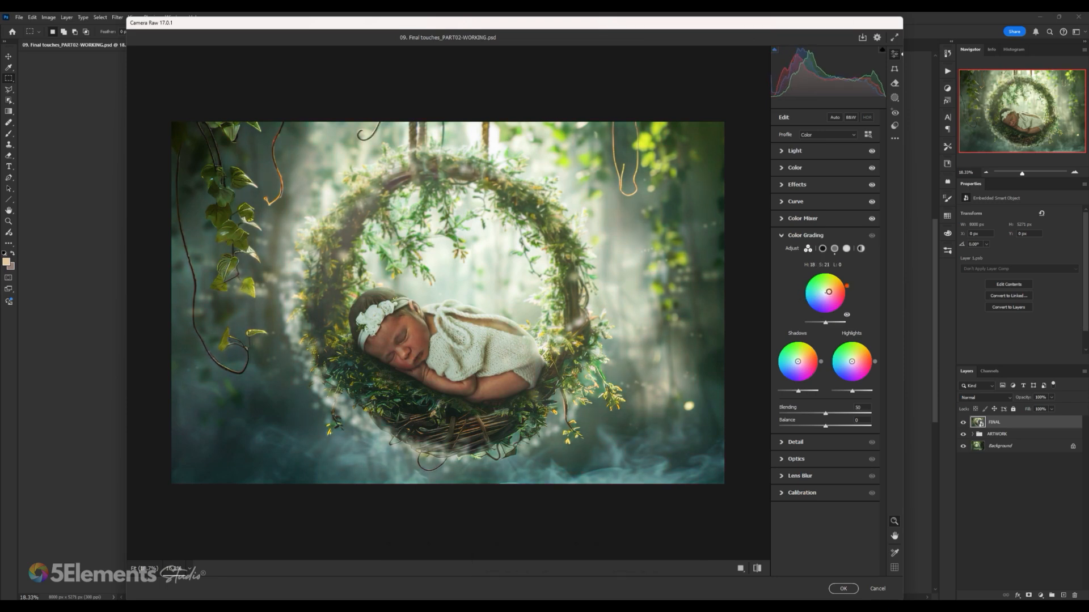
double_click(826, 297)
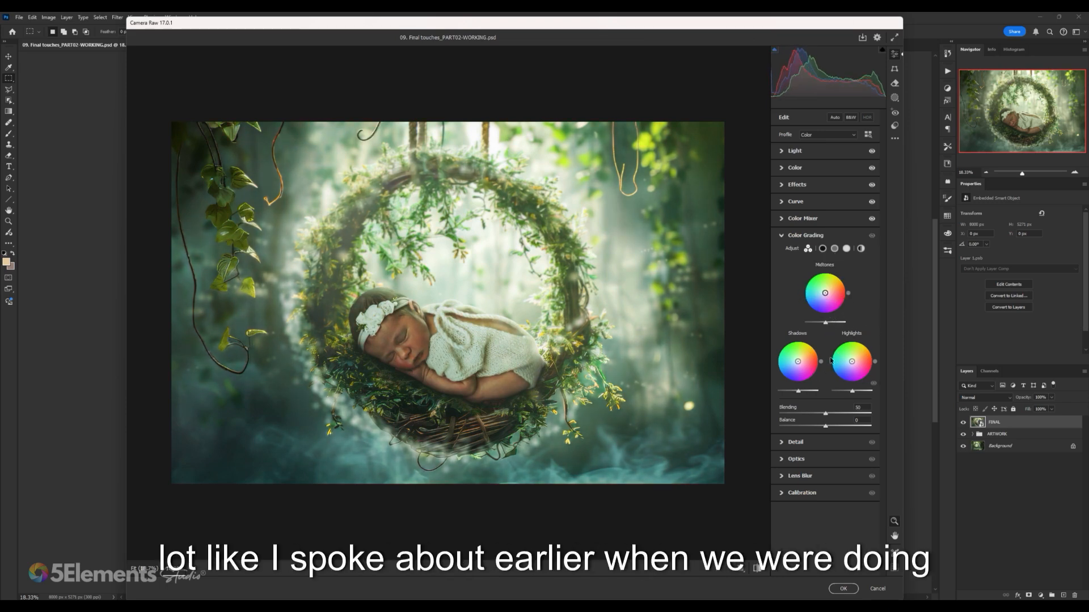
left_click_drag(825, 294, 829, 293)
double_click(825, 293)
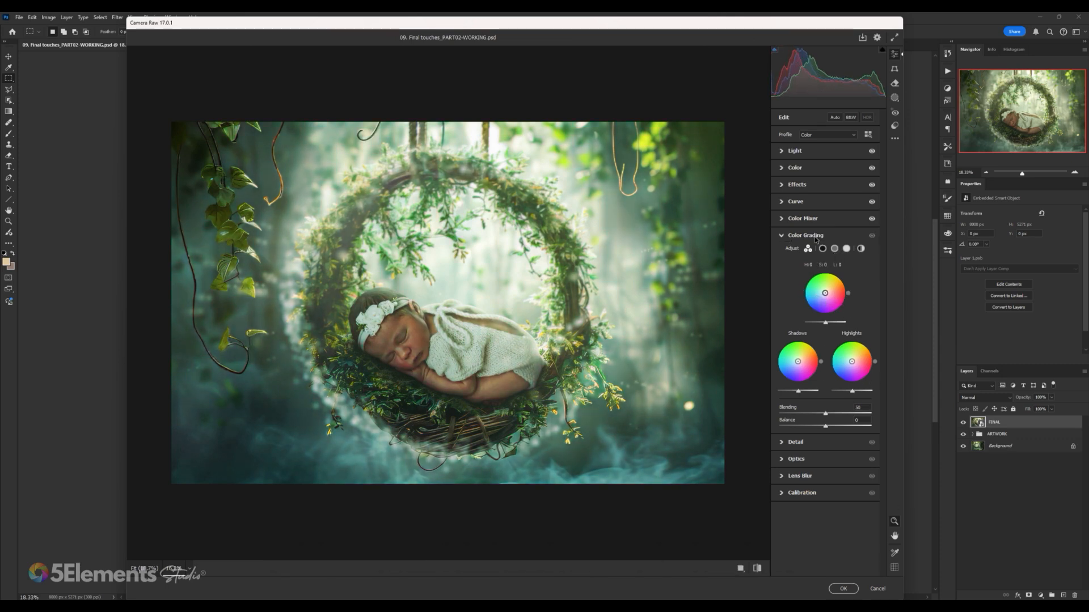
left_click_drag(825, 293, 827, 296)
double_click(828, 296)
left_click_drag(798, 362, 797, 357)
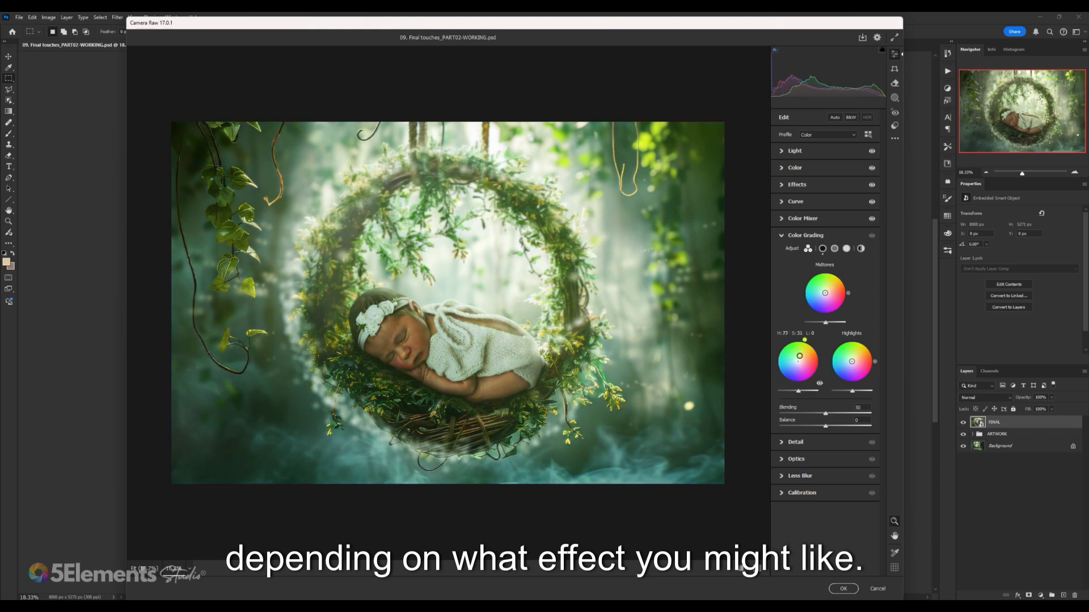
double_click(798, 359)
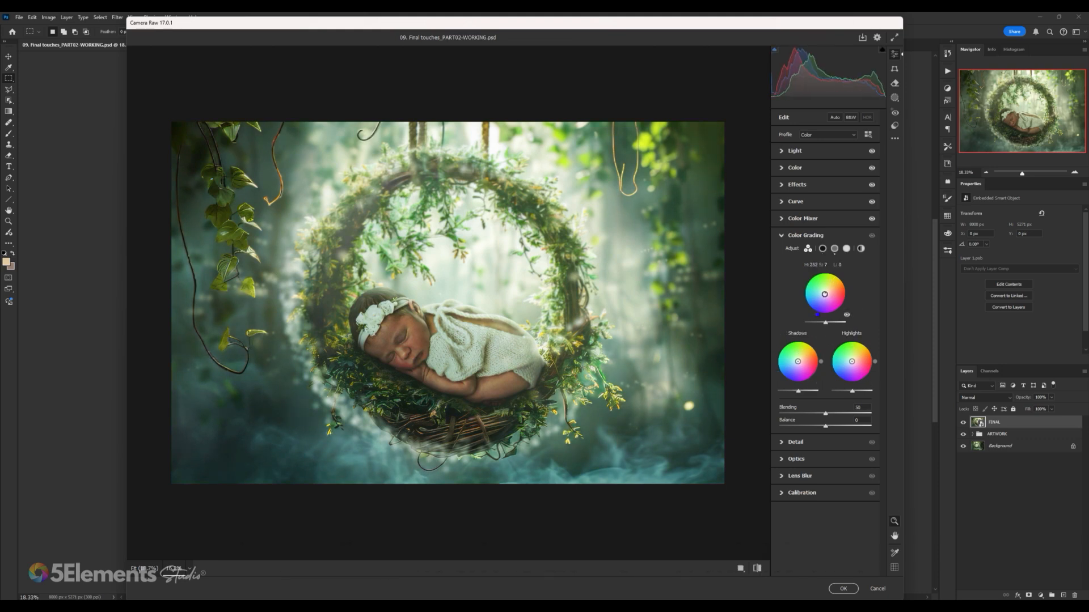
- Tint the Color Grading midtones blue with hue 239 and saturation 20
left_click_drag(825, 293, 826, 321)
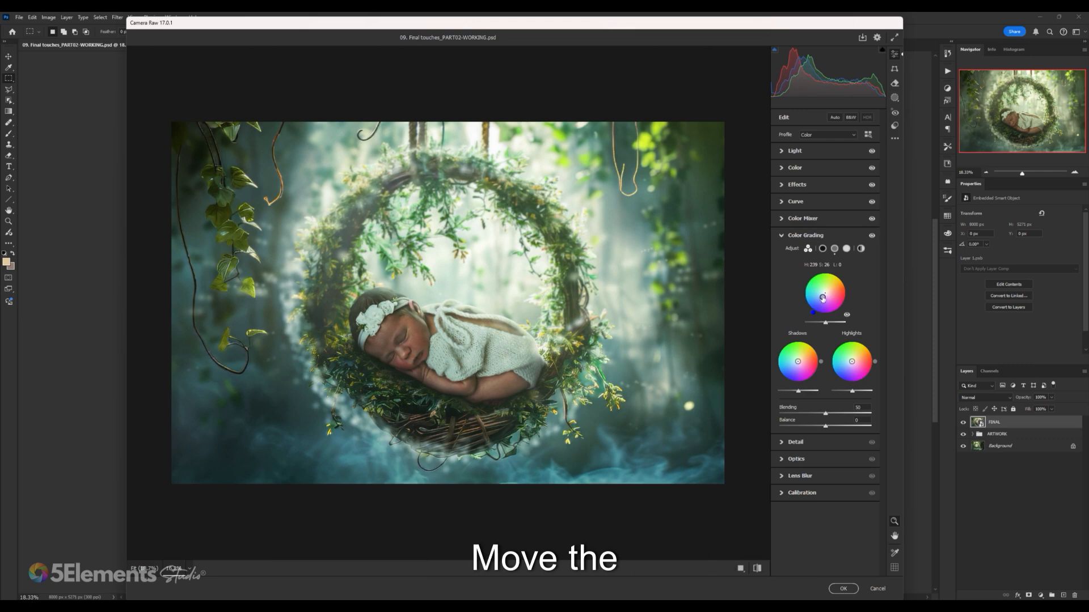
left_click_drag(823, 297, 823, 296)
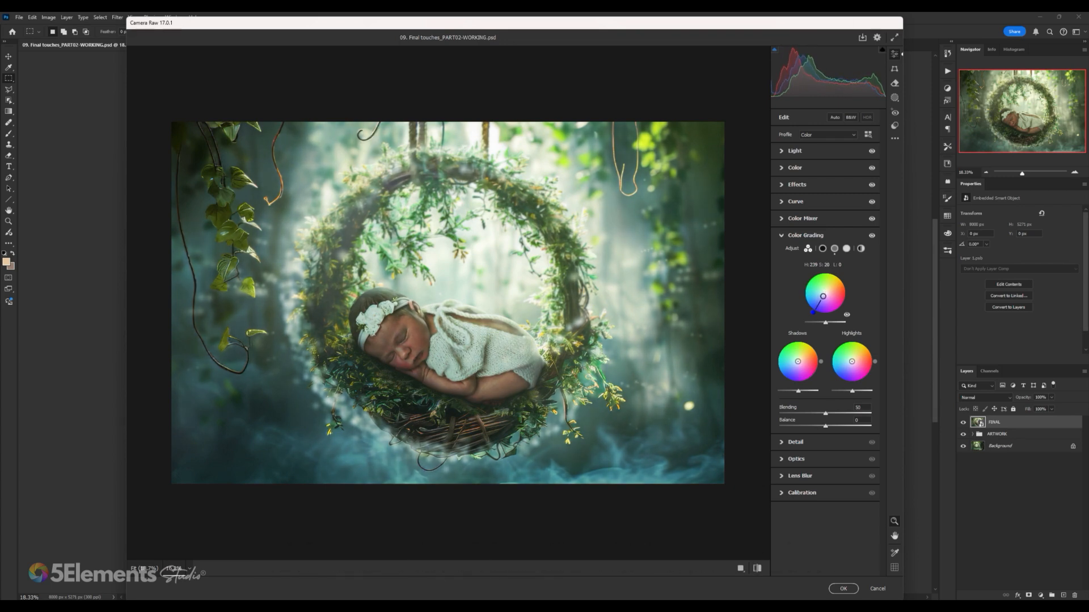
- Try a golden tint in the Color Grading highlights and reset the wheel to neutral
left_click_drag(799, 364, 856, 354)
double_click(792, 360)
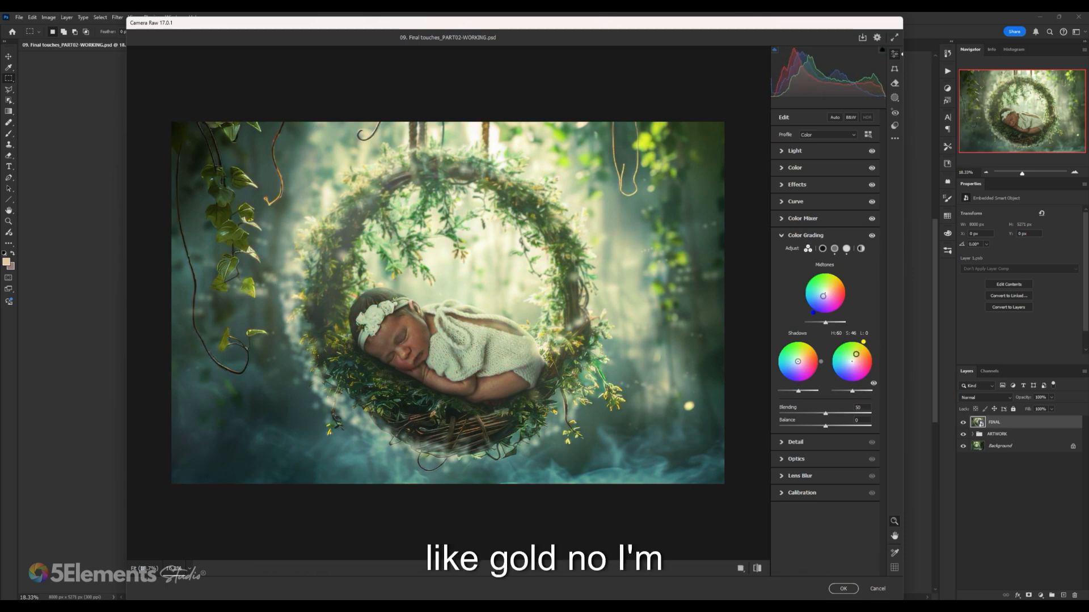
double_click(855, 358)
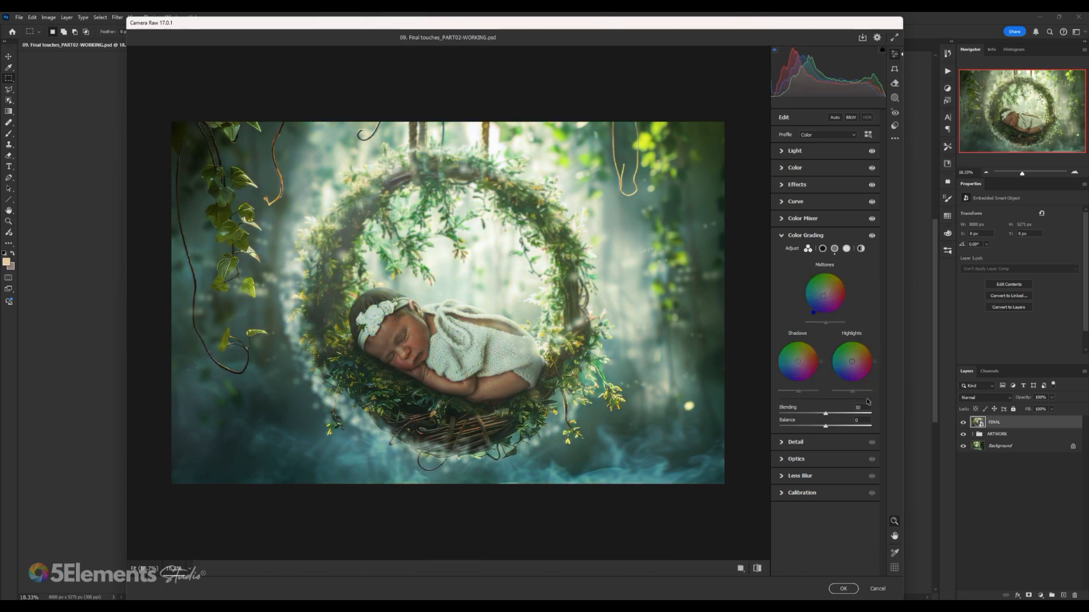
- Toggle the Color Grading adjustments off and on repeatedly to compare the image with and without the cool midtone tint
left_click(872, 236)
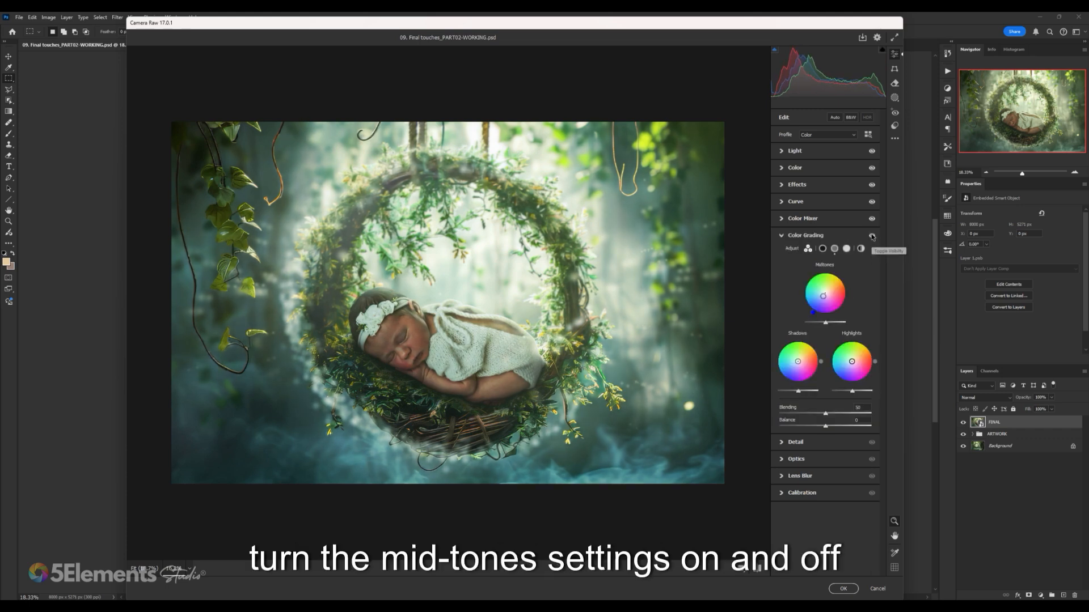
left_click(872, 236)
left_click(872, 236)
left_click(872, 237)
left_click(872, 236)
left_click(872, 237)
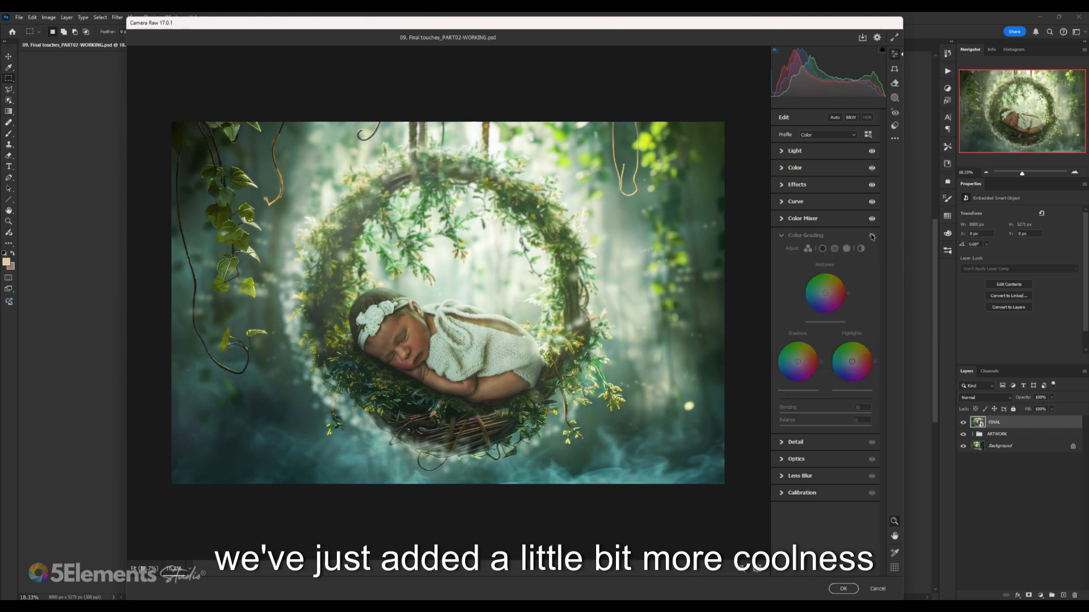
left_click(873, 237)
left_click(872, 237)
left_click(872, 237)
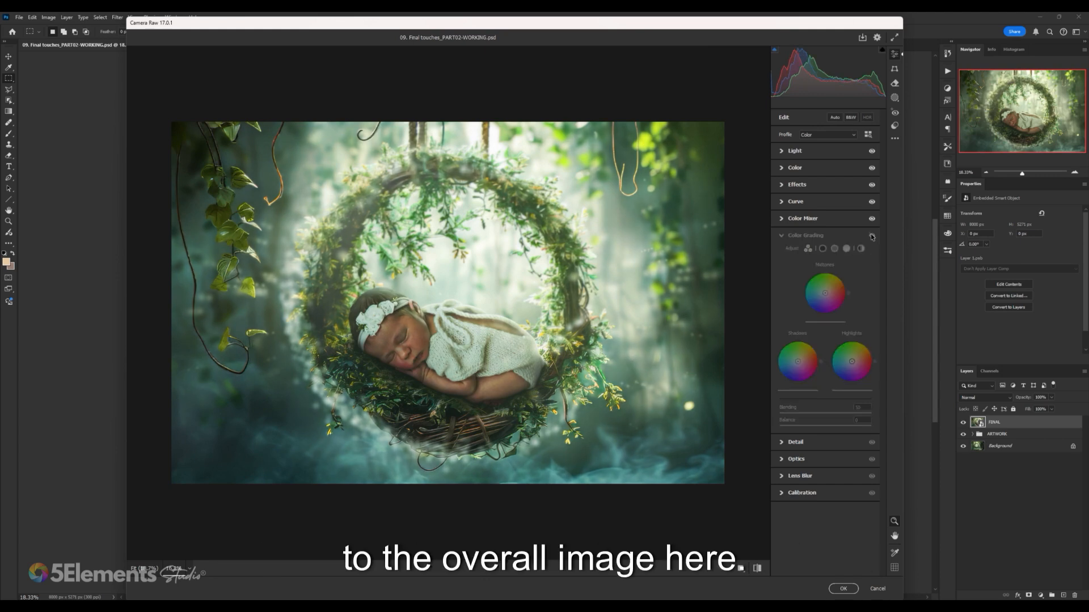
left_click(872, 237)
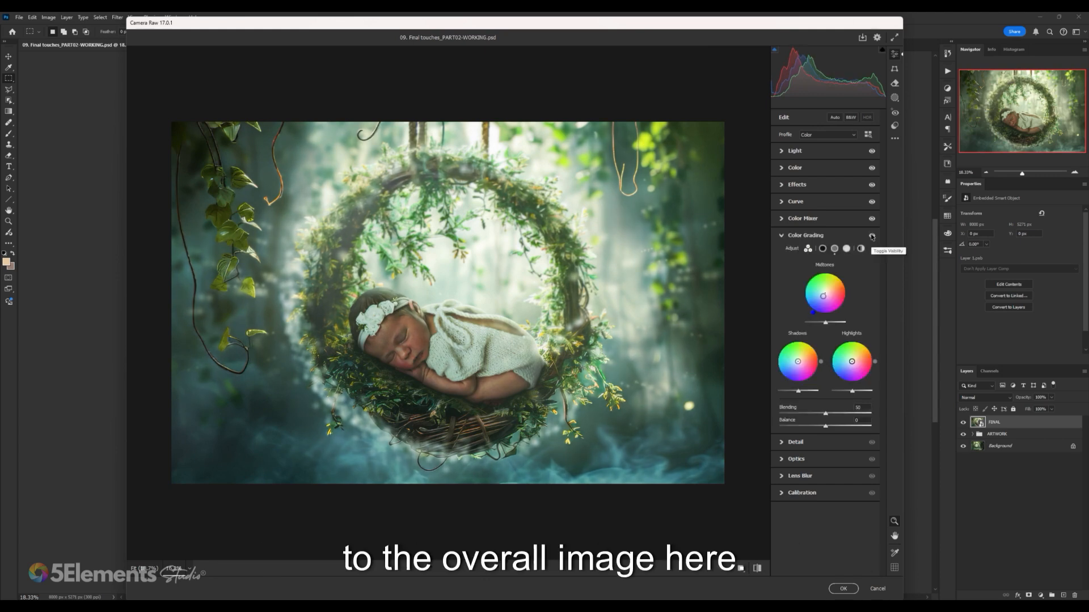
- Try the Sharpening and Noise Reduction settings in Detail while viewing the baby's face up close, returning both to 0
left_click(781, 237)
left_click(782, 252)
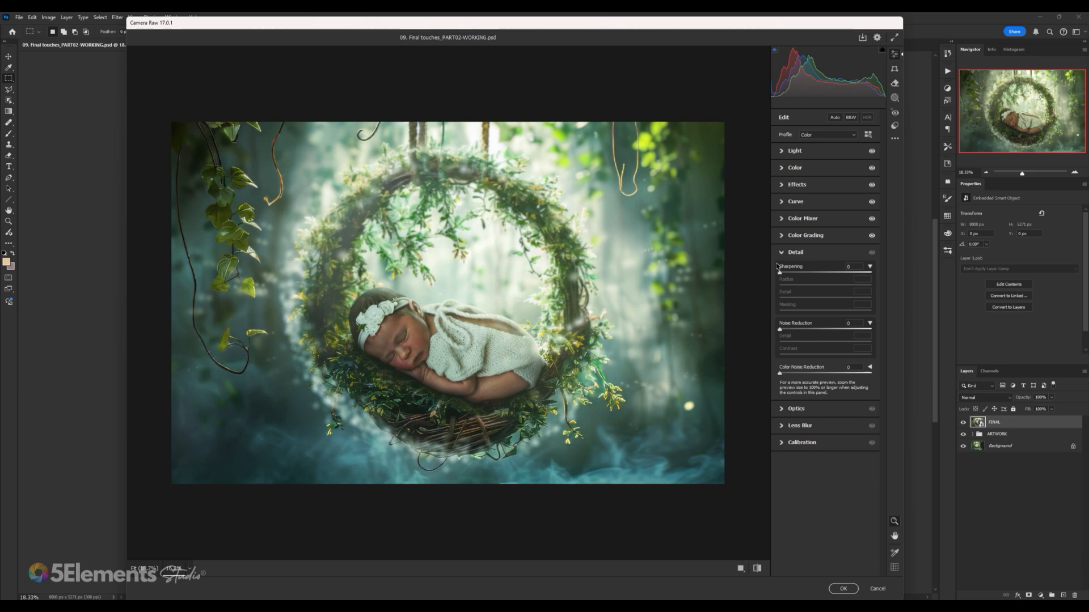
scroll(438, 337, "up", 5)
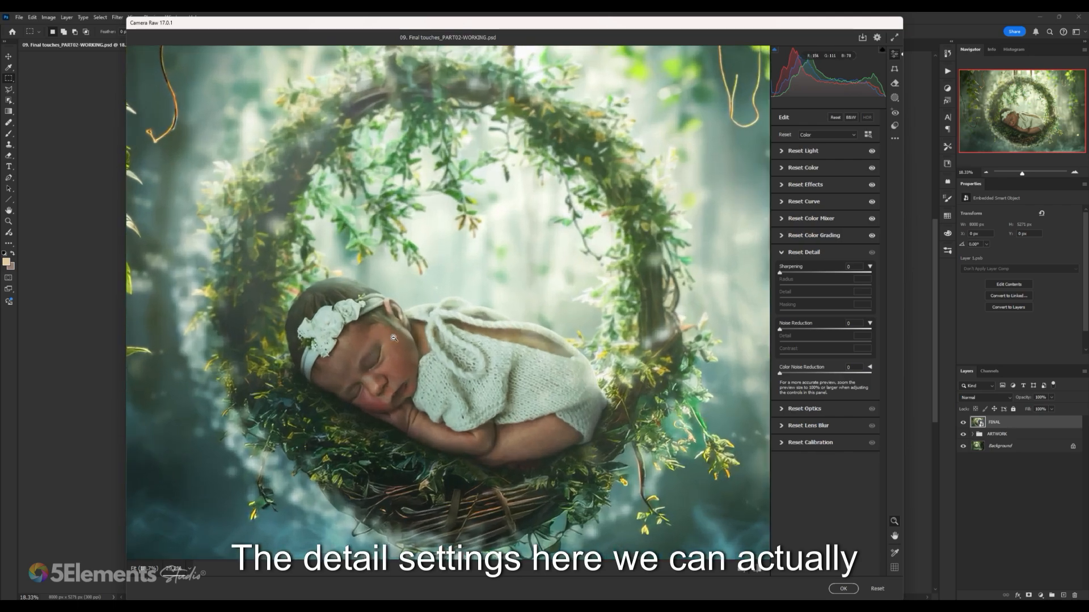
left_click_drag(260, 422, 503, 206)
scroll(537, 263, "up", 3)
scroll(503, 208, "up", 3)
scroll(502, 209, "down", 2)
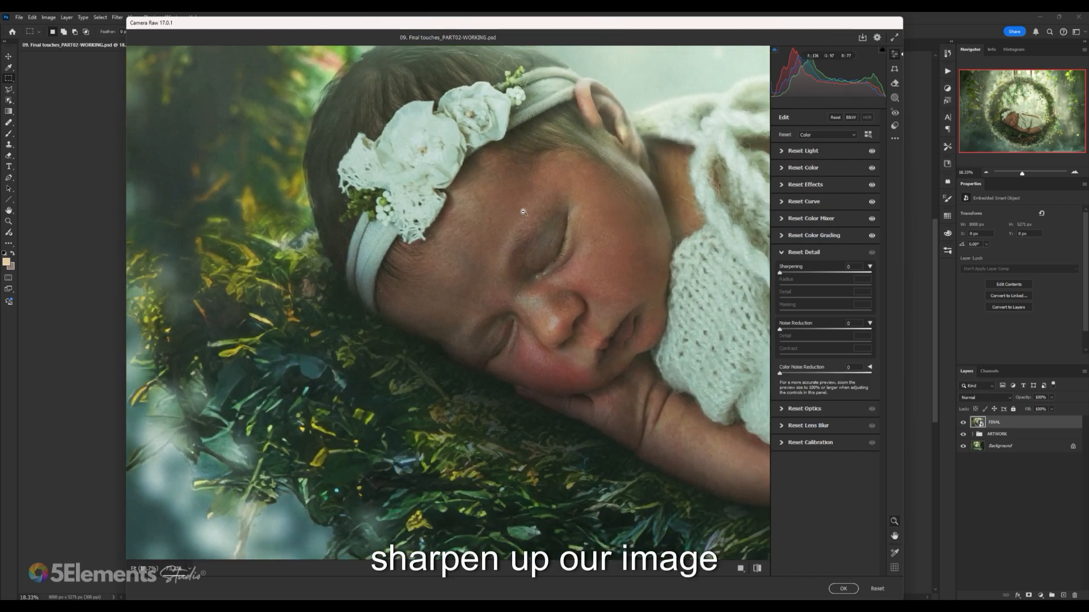
mouse_move(781, 273)
left_mouse_down()
mouse_move(824, 271)
mouse_move(779, 272)
left_mouse_up()
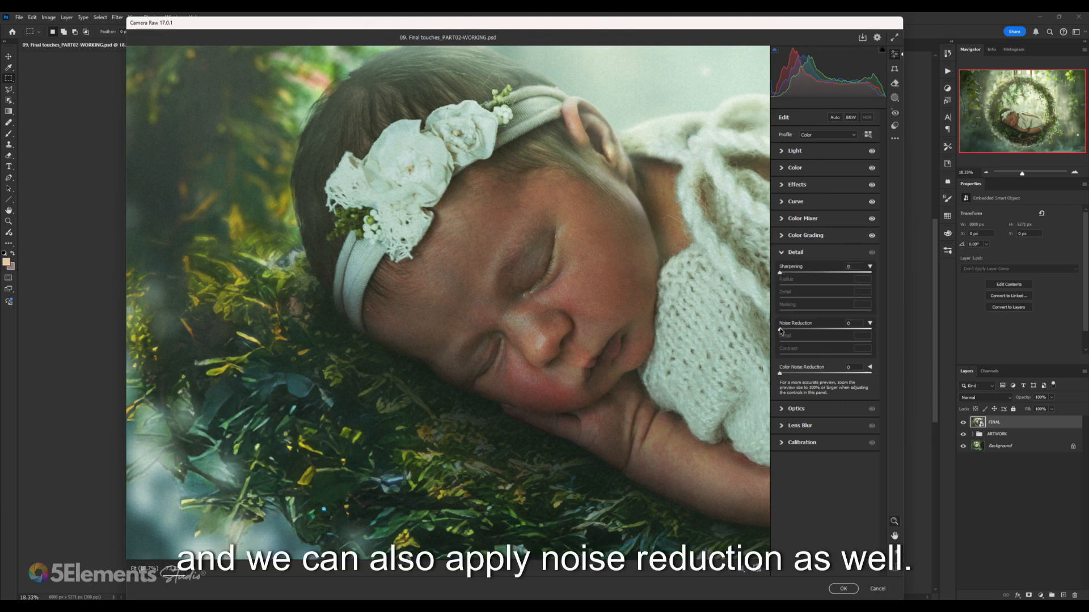
mouse_move(780, 330)
left_mouse_down()
mouse_move(810, 330)
mouse_move(770, 323)
left_mouse_up()
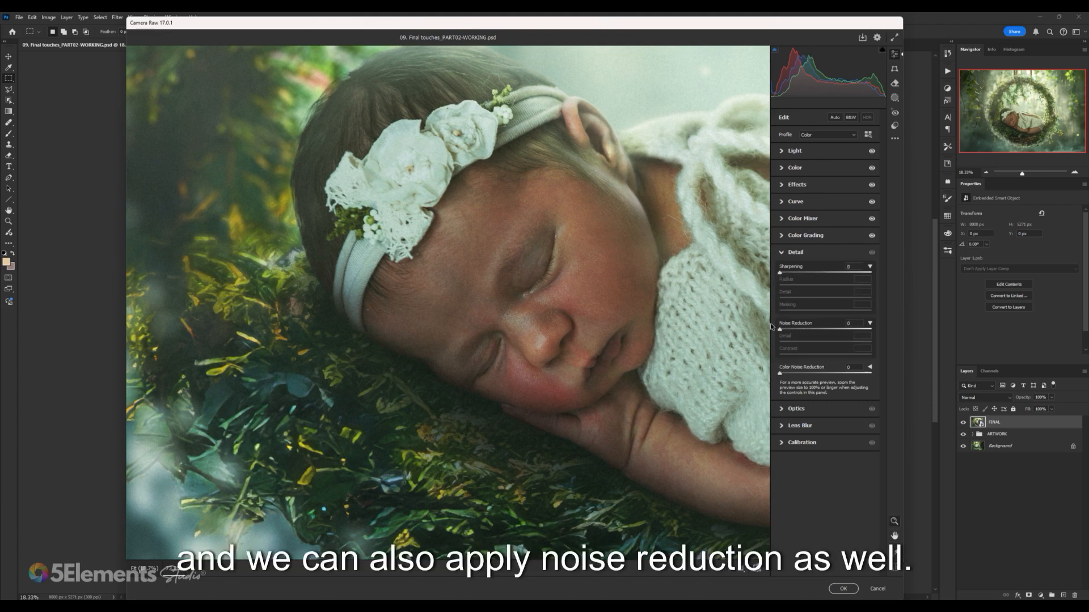
- Try the Grain amount in Effects and return it to 0
left_click(784, 186)
left_click_drag(799, 259, 765, 258)
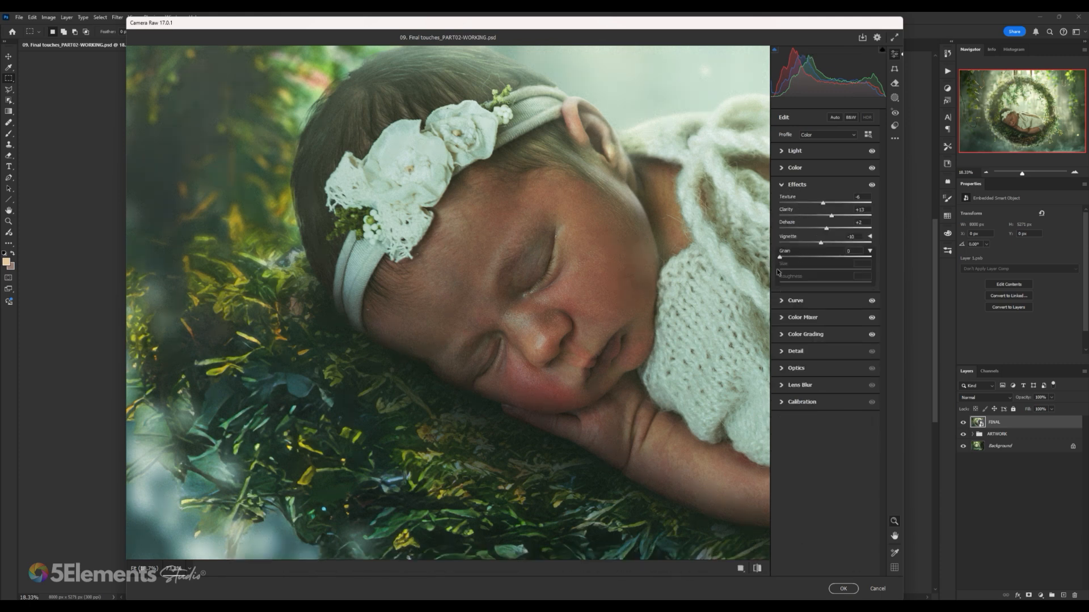
left_click_drag(435, 255, 403, 250)
scroll(509, 279, "down", 2)
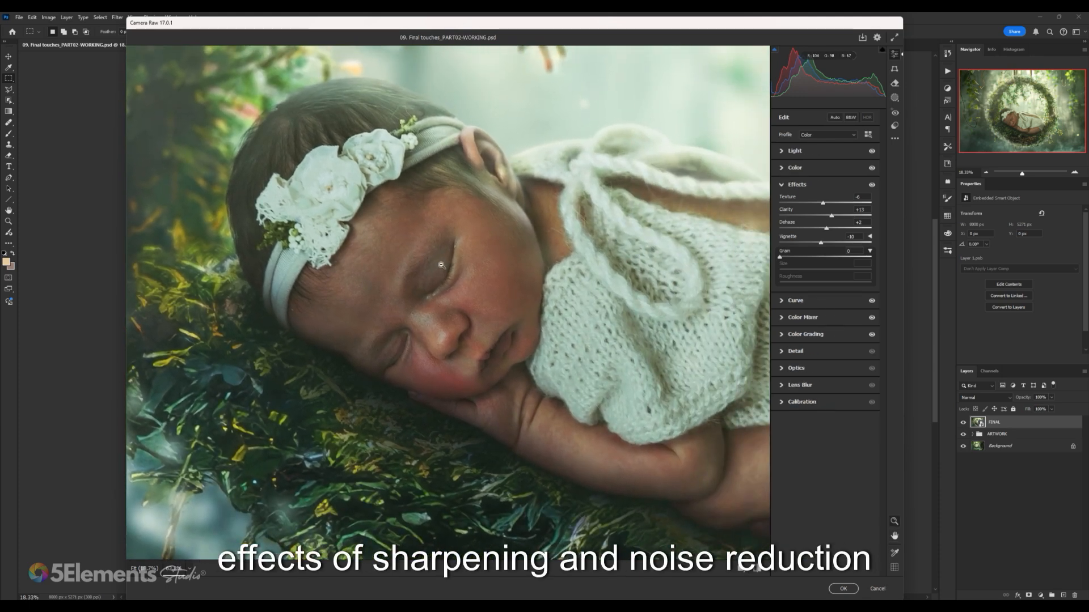
scroll(437, 267, "up", 1)
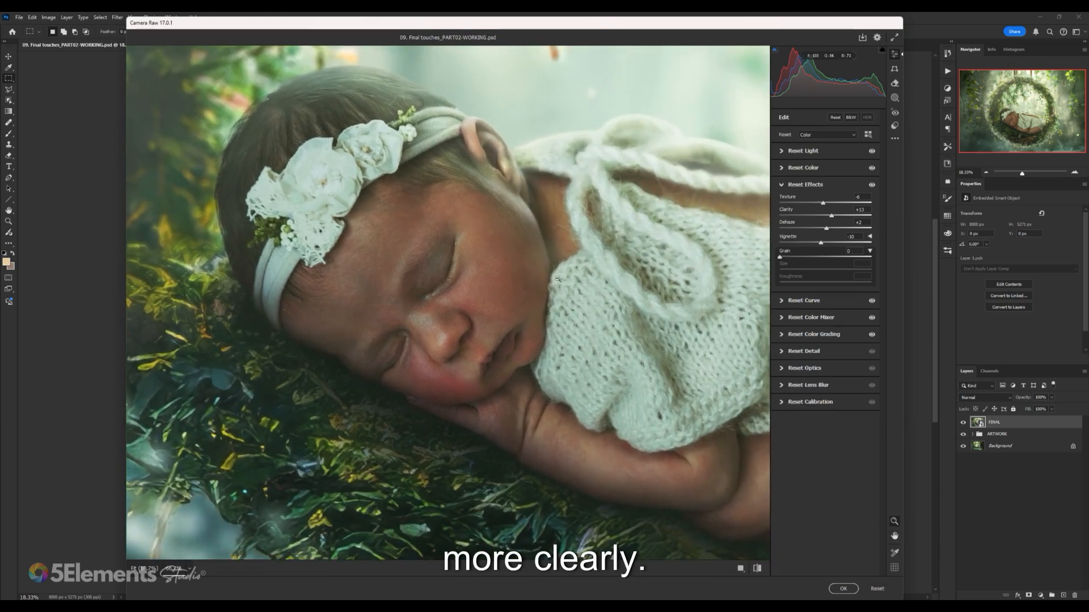
- Set the Detail Sharpening to 63 and check its effect on the baby's face and knitted wrap
left_click(783, 353)
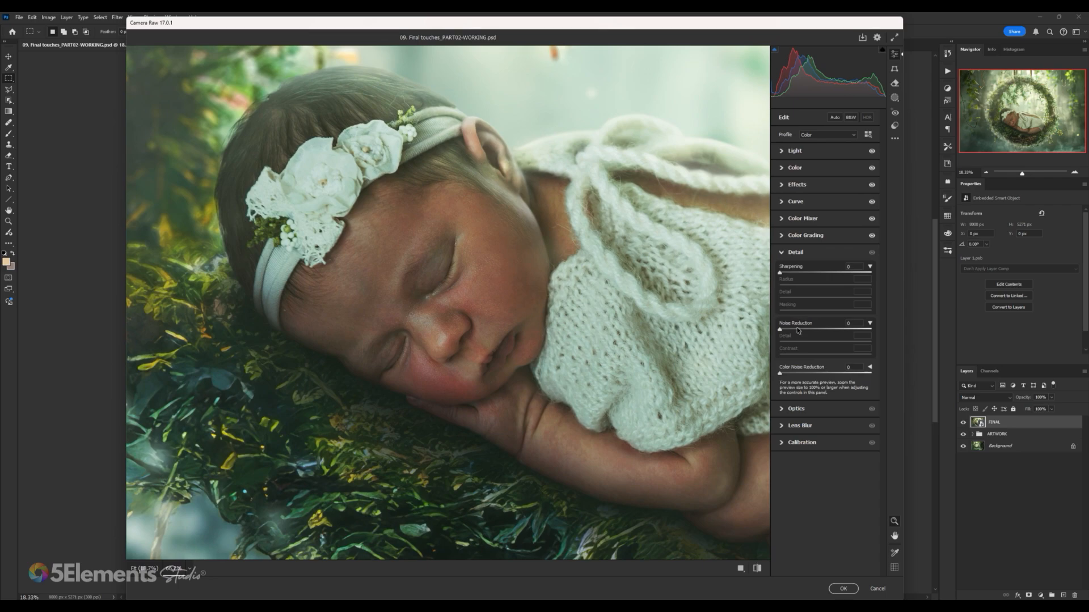
scroll(345, 226, "down", 5)
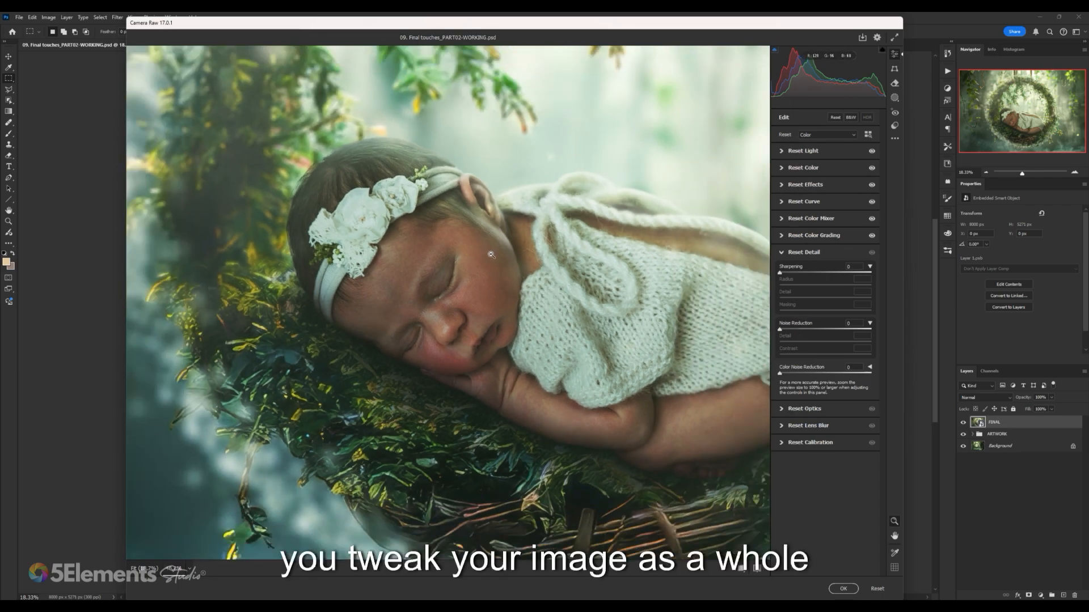
scroll(345, 226, "down", 2)
scroll(491, 257, "up", 5)
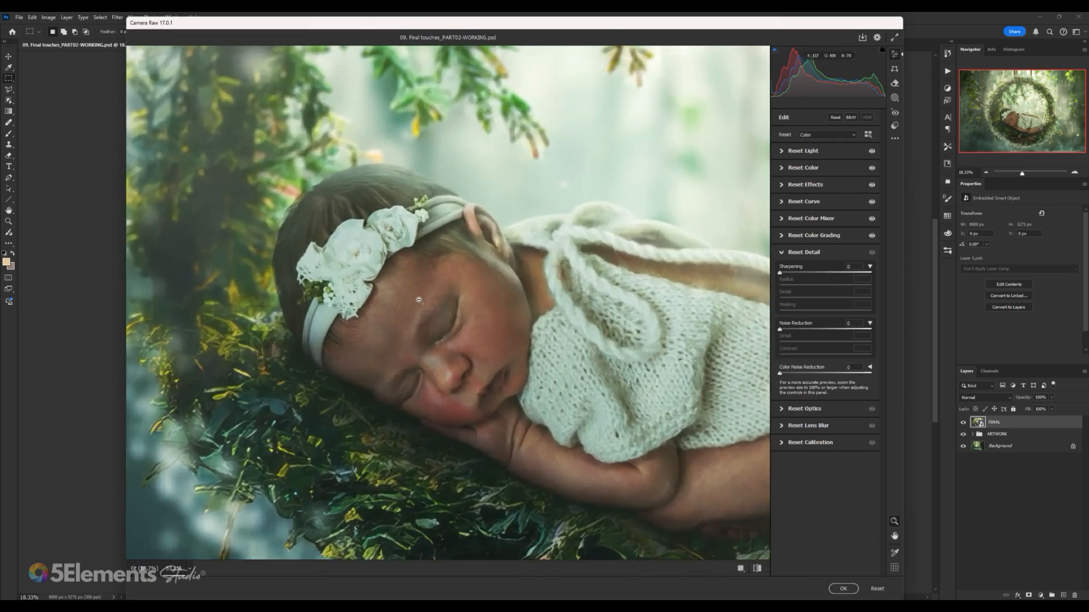
scroll(491, 258, "up", 2)
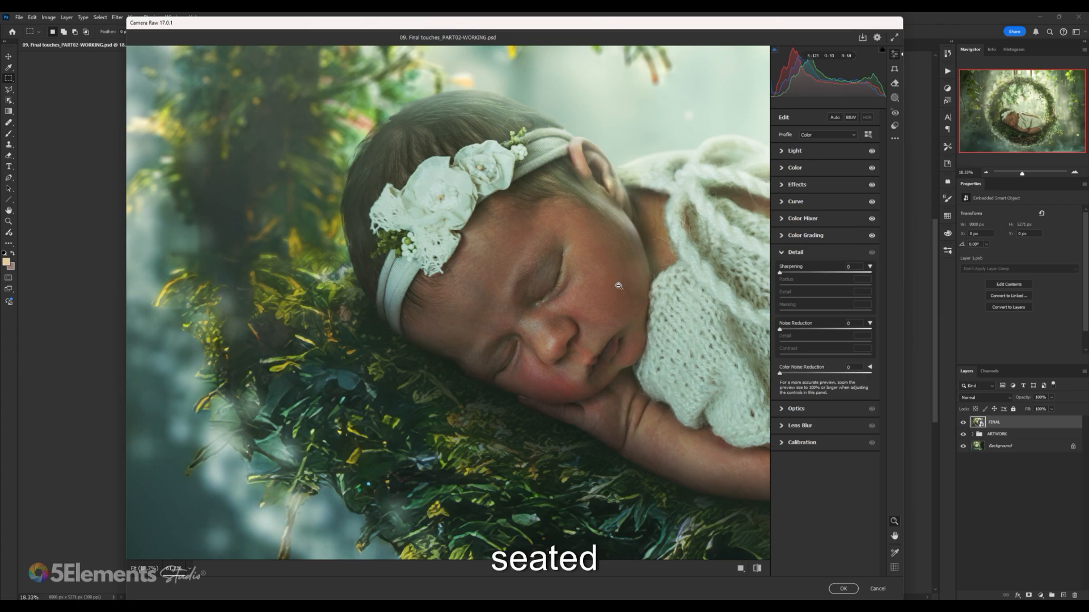
scroll(464, 296, "down", 4)
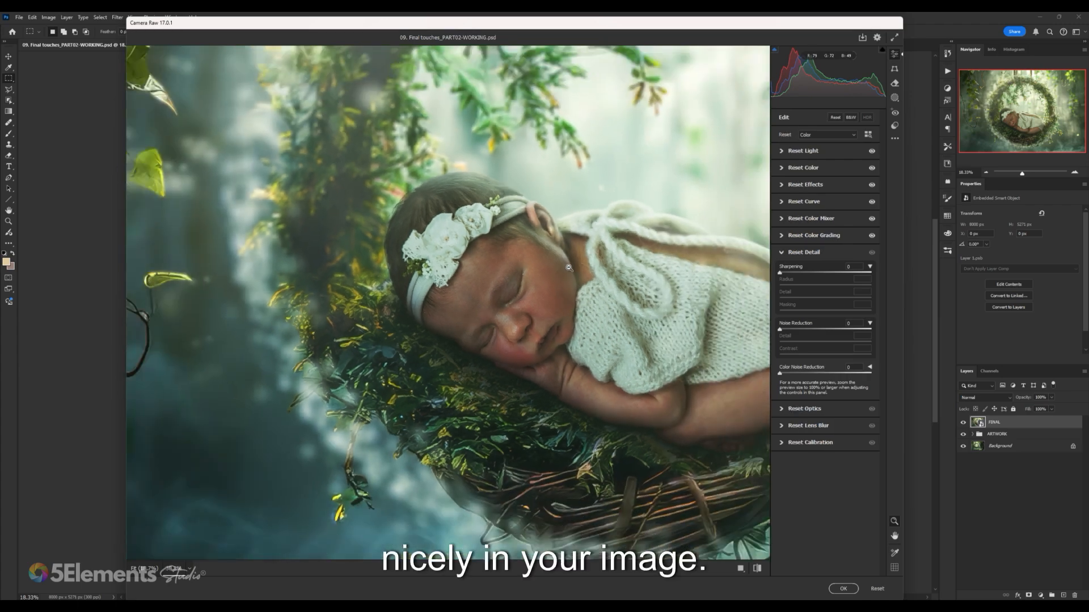
scroll(464, 296, "up", 6)
left_click_drag(464, 296, 556, 270)
left_click_drag(780, 275, 833, 273)
left_click_drag(822, 273, 817, 273)
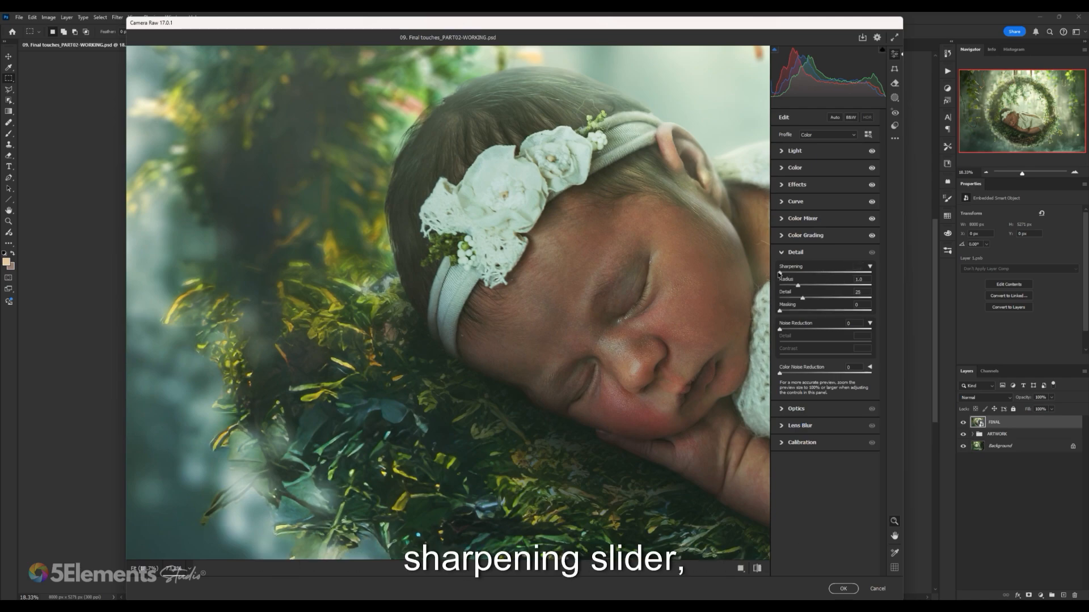
scroll(351, 238, "down", 5)
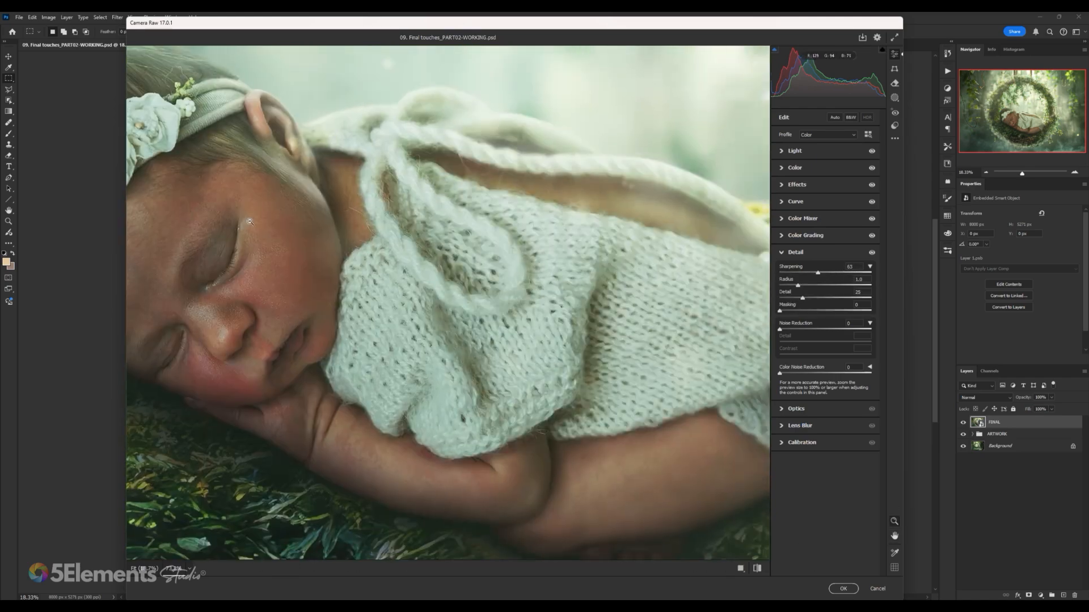
scroll(351, 238, "up", 5)
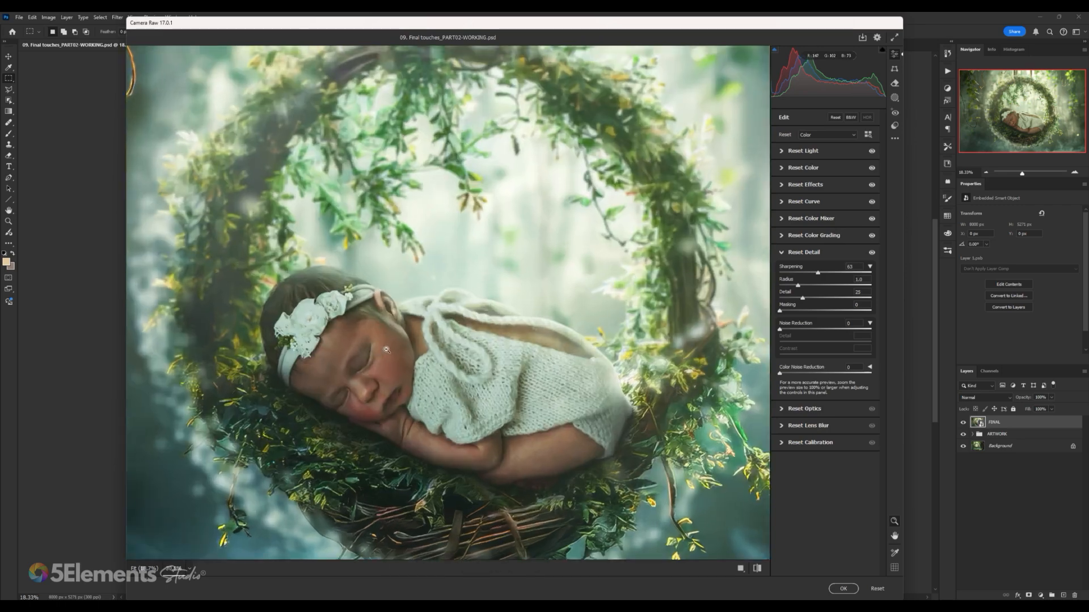
scroll(429, 181, "up", 2)
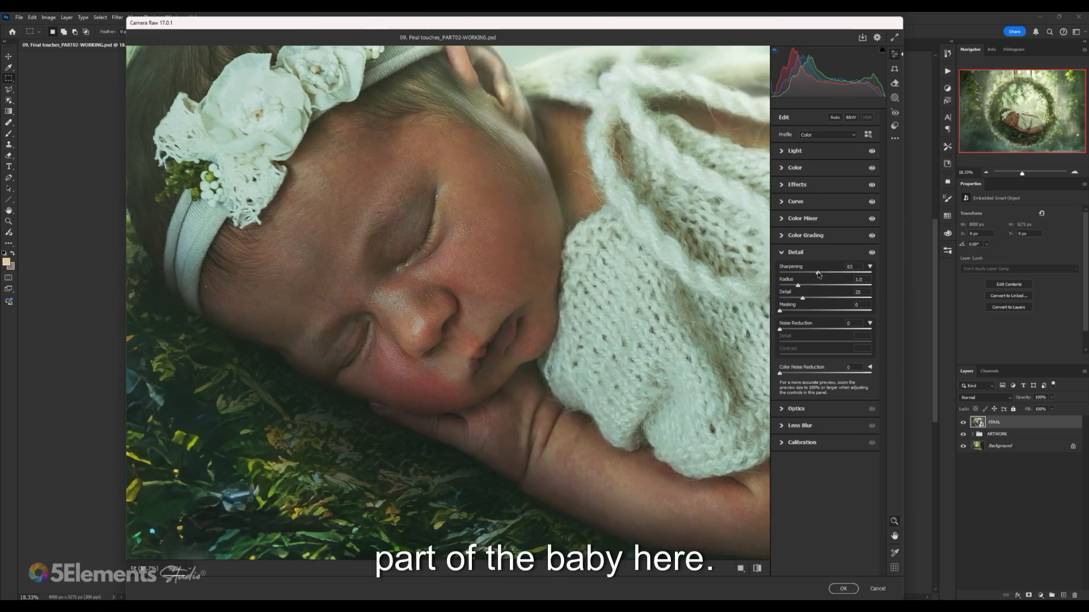
- Lower the Detail Sharpening to 35 and check the baby's face and wrap
mouse_move(821, 276)
left_mouse_down()
mouse_move(783, 281)
mouse_move(802, 281)
left_mouse_up()
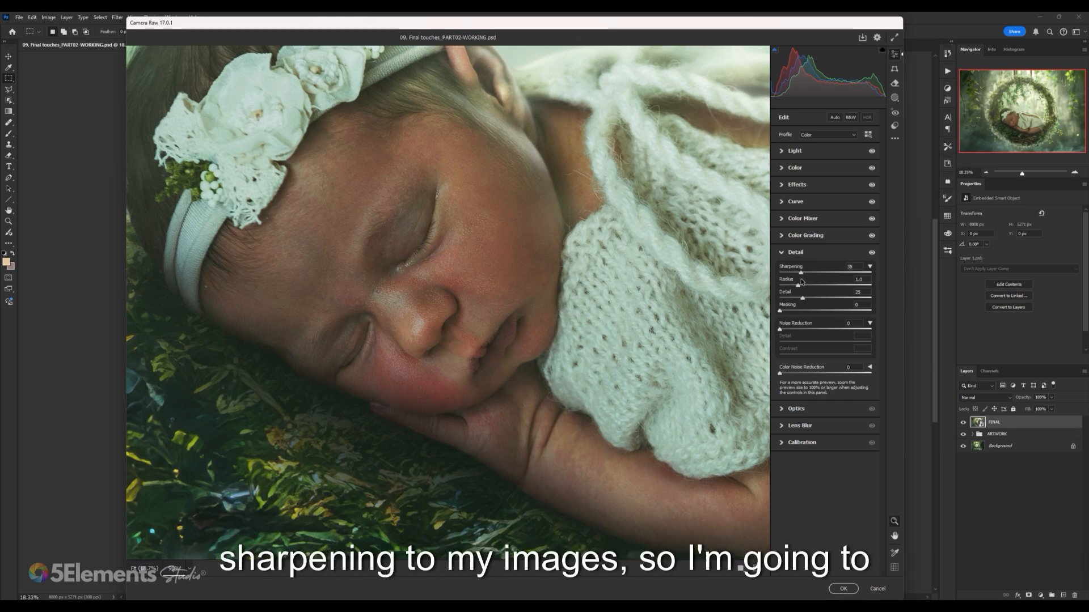
scroll(531, 243, "down", 2)
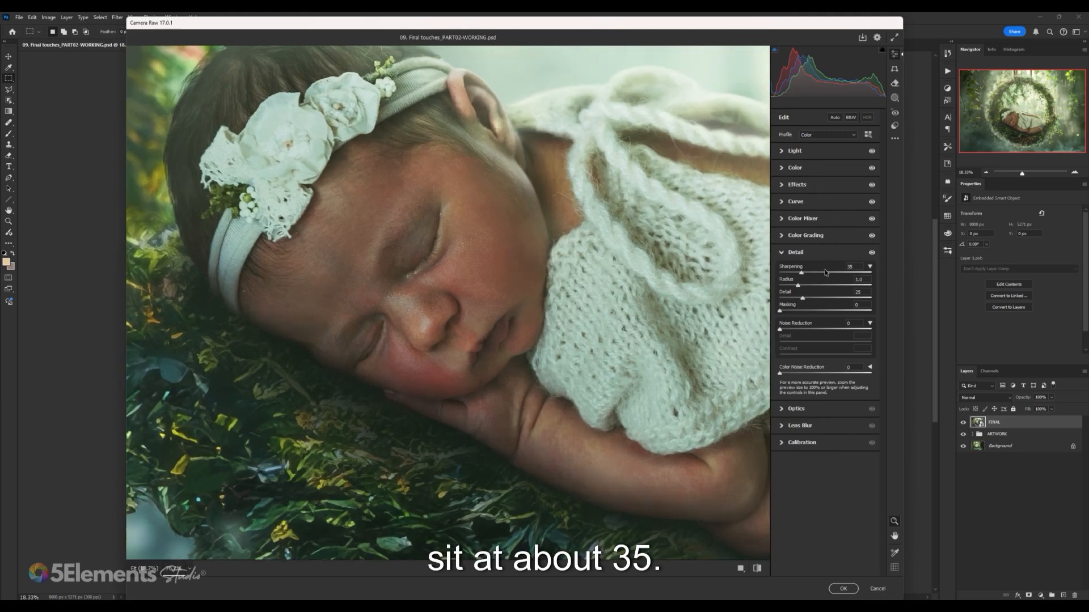
left_click(782, 253)
left_click(783, 253)
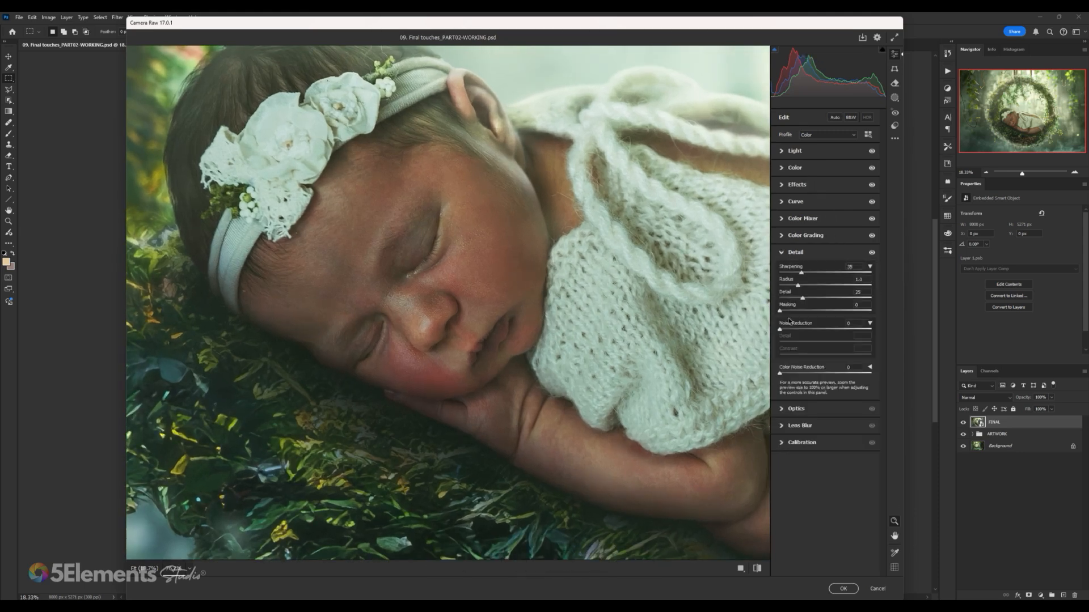
- Set Noise Reduction to 10 in Detail and inspect the smoothing on the baby's face up close
mouse_move(797, 331)
left_mouse_down()
mouse_move(772, 332)
mouse_move(856, 336)
mouse_move(780, 337)
left_mouse_up()
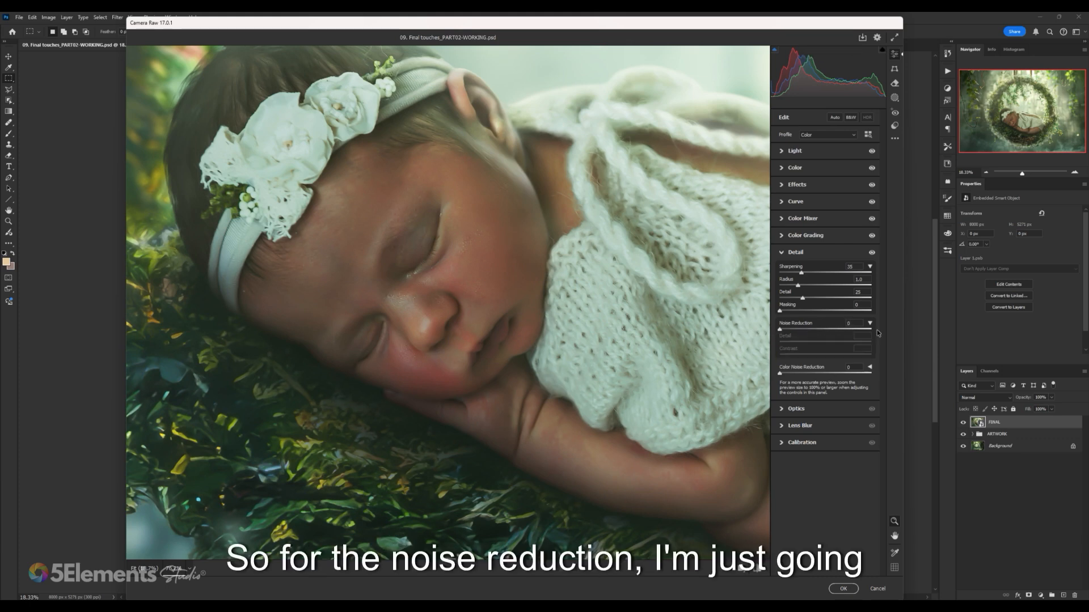
left_click(851, 323)
type("10")
key("Tab")
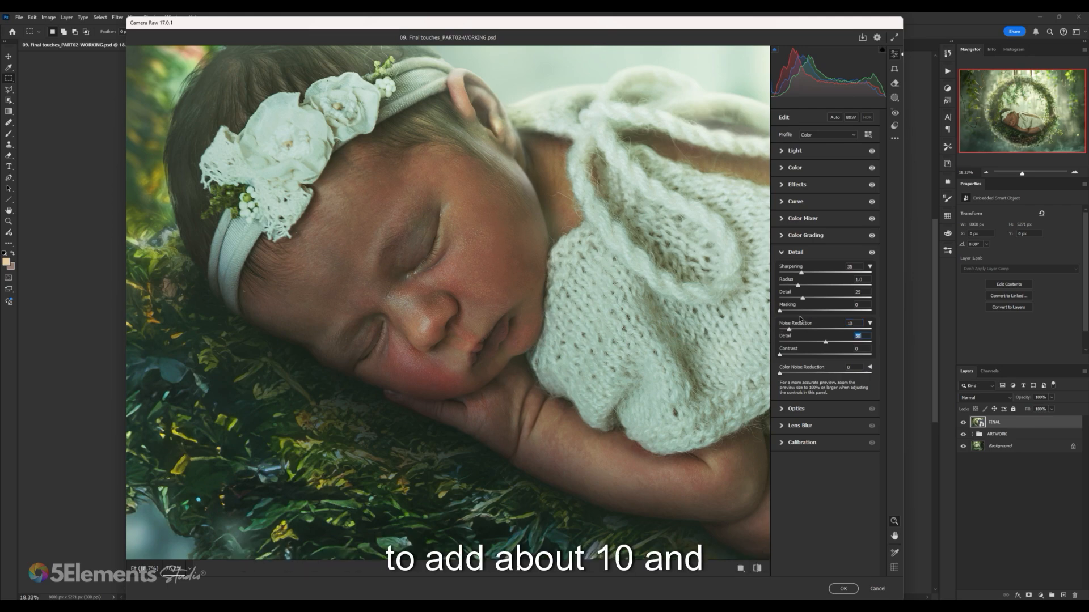
left_click(435, 262)
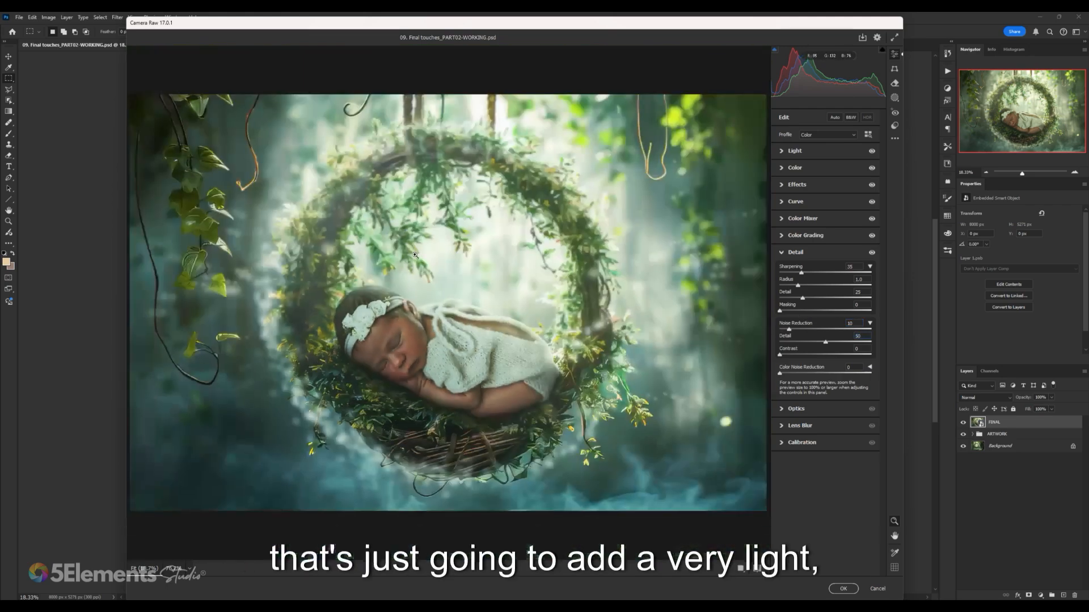
left_click(400, 367)
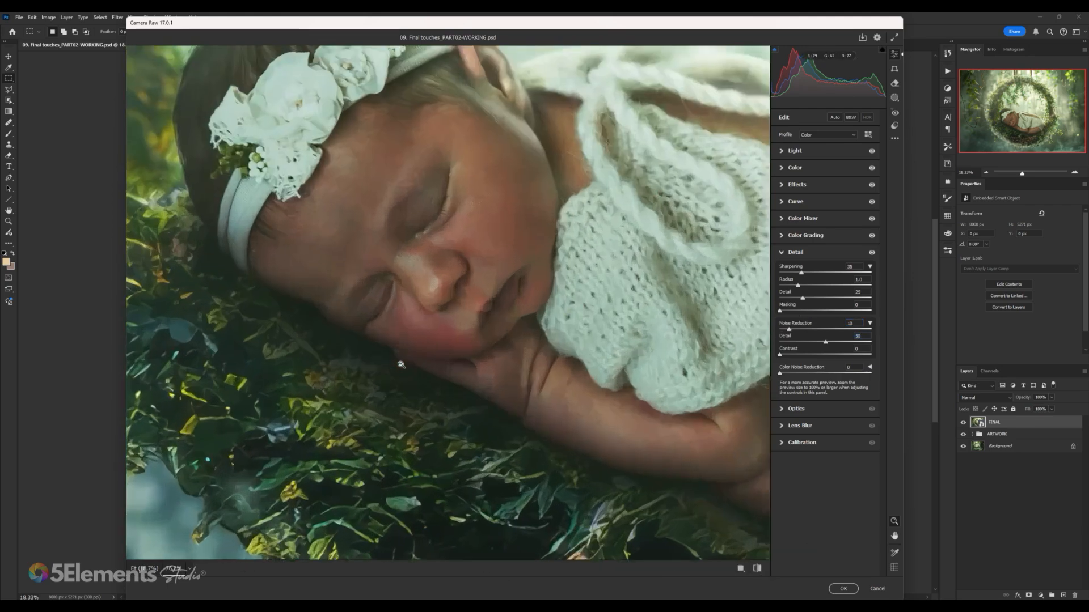
left_click_drag(401, 239, 523, 340)
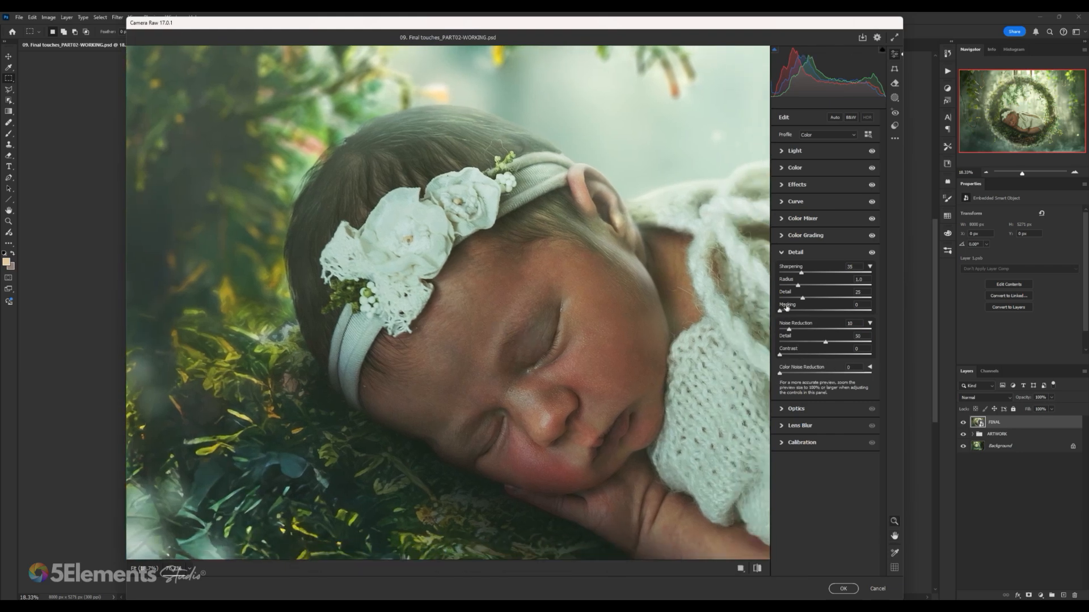
left_click(790, 258)
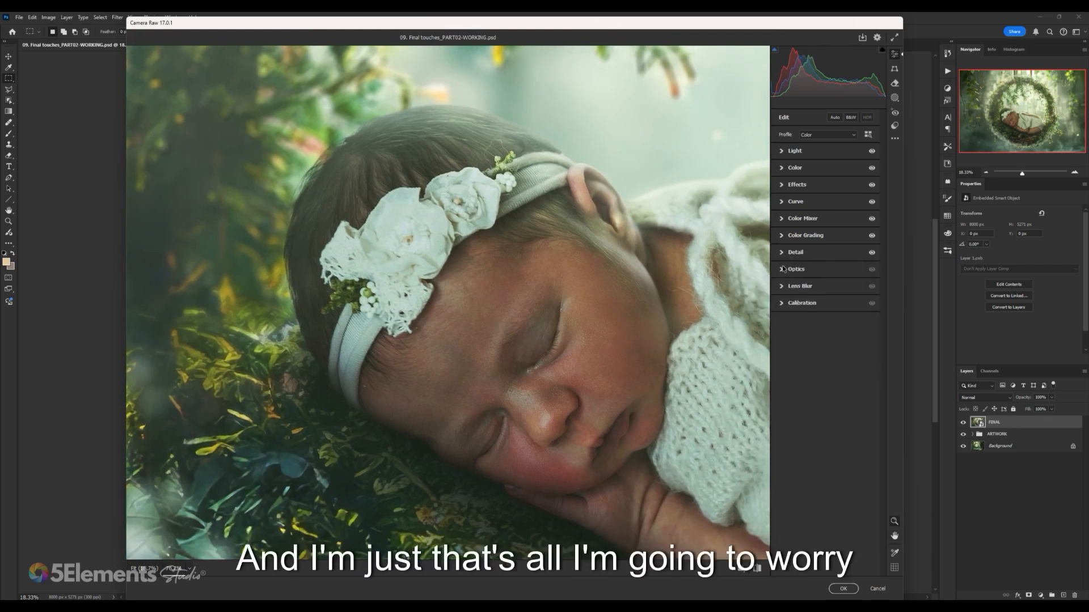
- Review the Optics distortion, vignette and Defringe settings and inspect the image for colour fringing
left_click(783, 269)
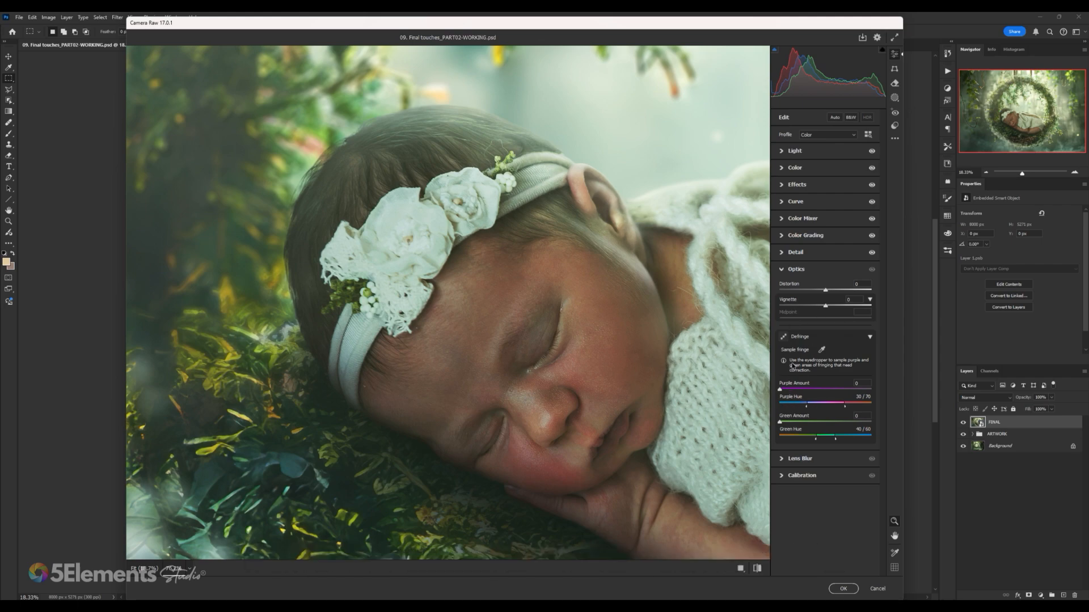
left_click(666, 343)
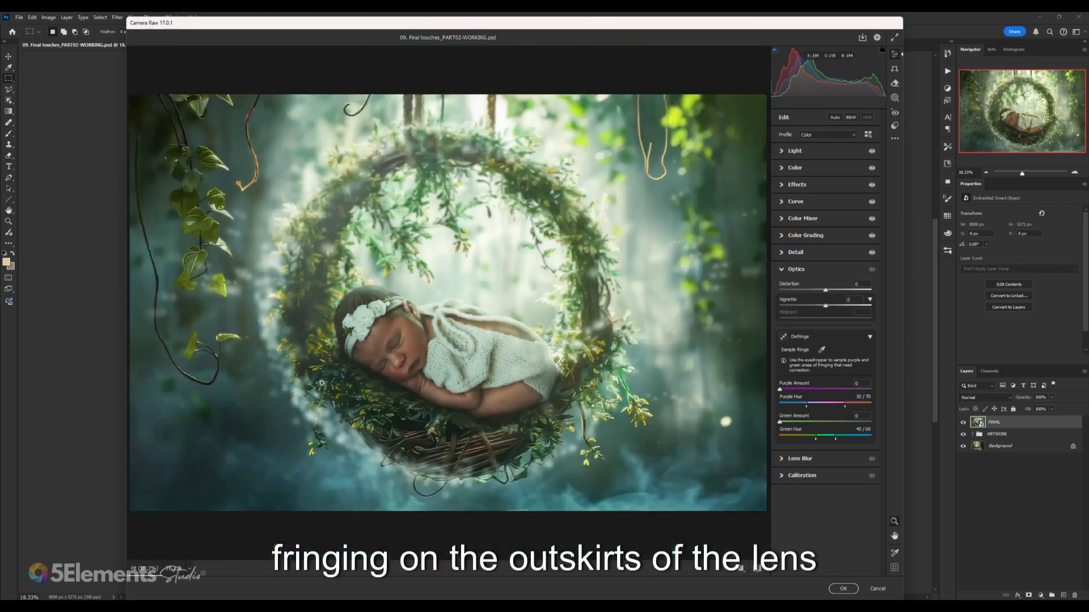
left_click(452, 286)
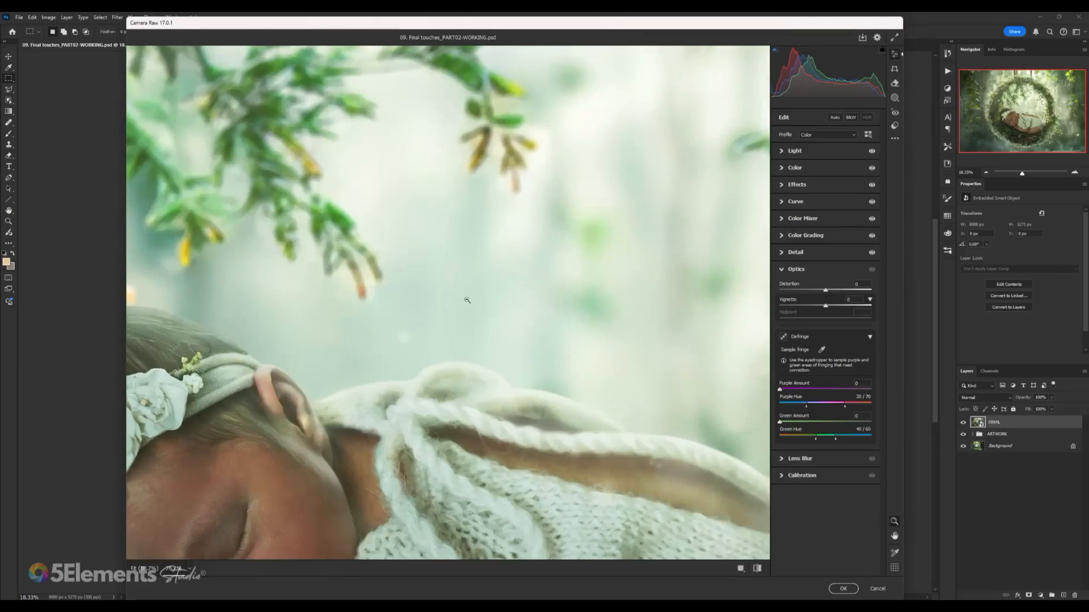
left_click(462, 298)
left_click(382, 349)
scroll(544, 347, "down", 10)
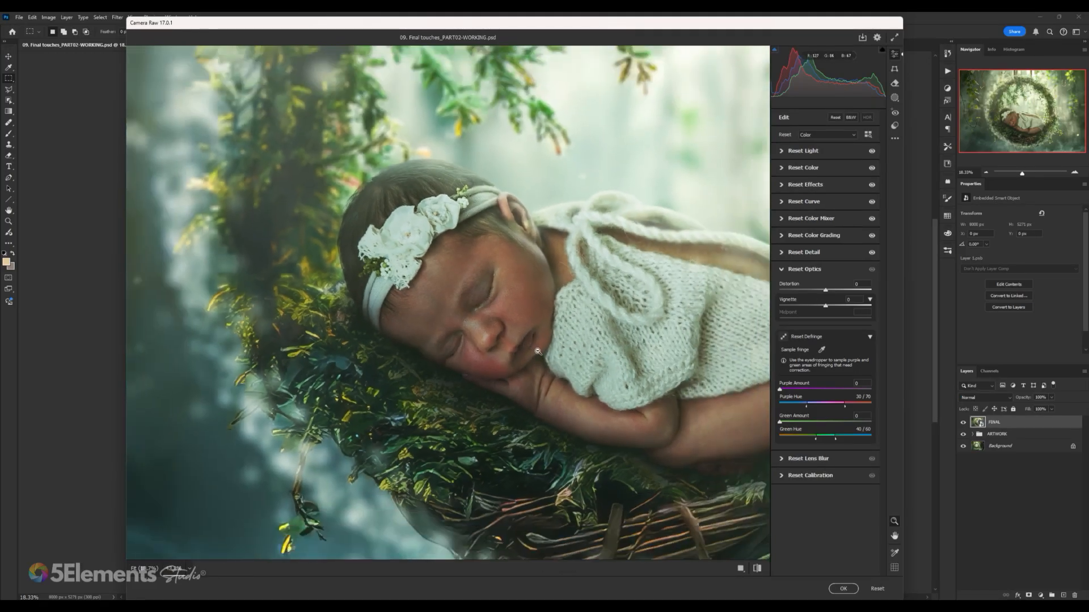
scroll(549, 346, "up", 1)
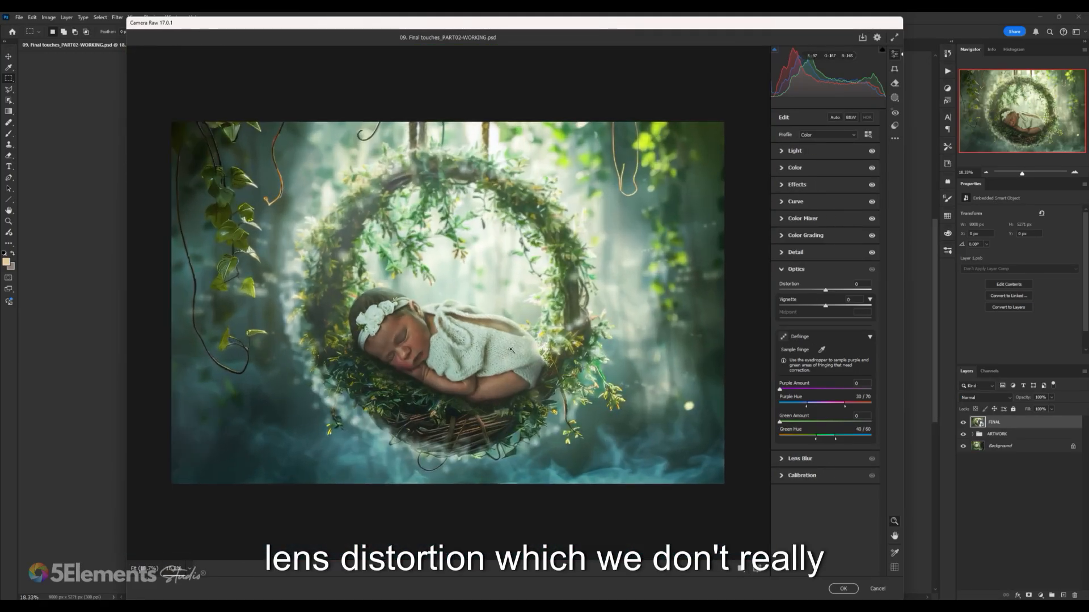
scroll(515, 370, "up", 1)
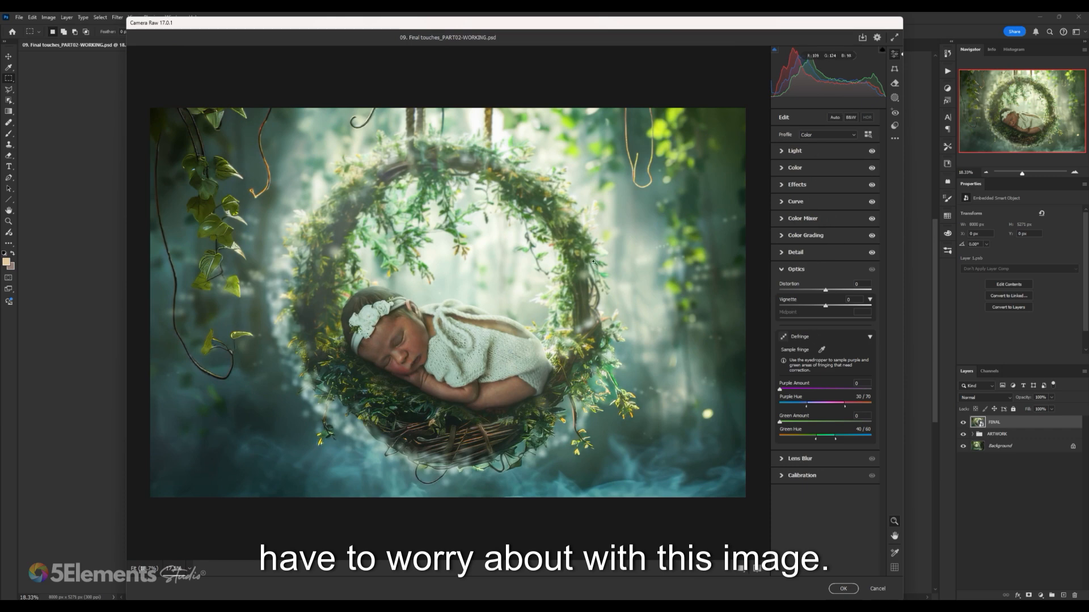
left_click(781, 270)
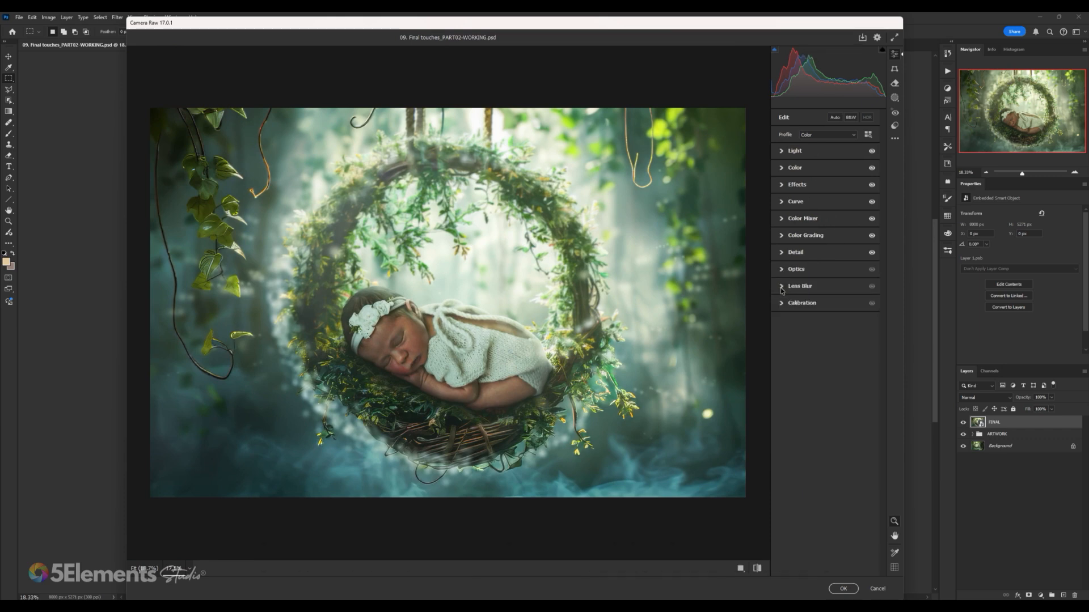
- Look through the Lens Blur and Calibration settings without applying any of them
left_click(781, 286)
left_click(782, 287)
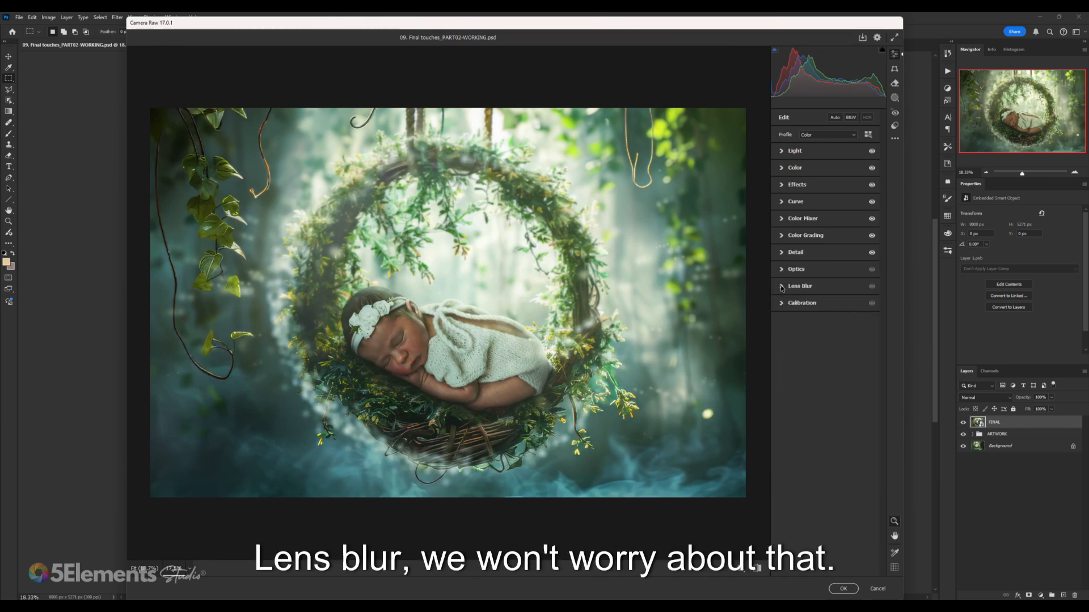
left_click(782, 287)
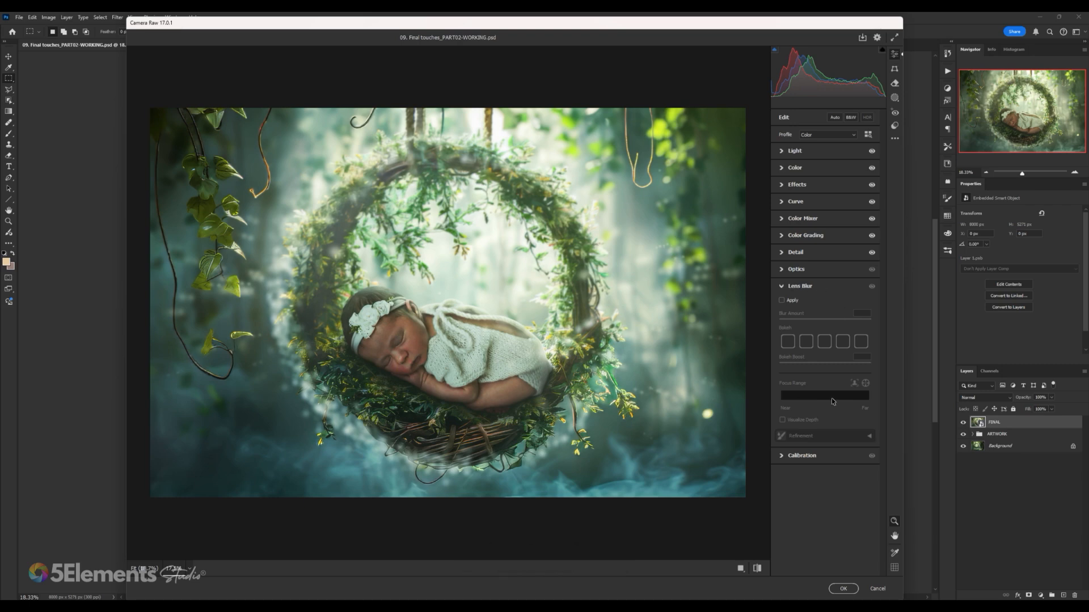
left_click(782, 289)
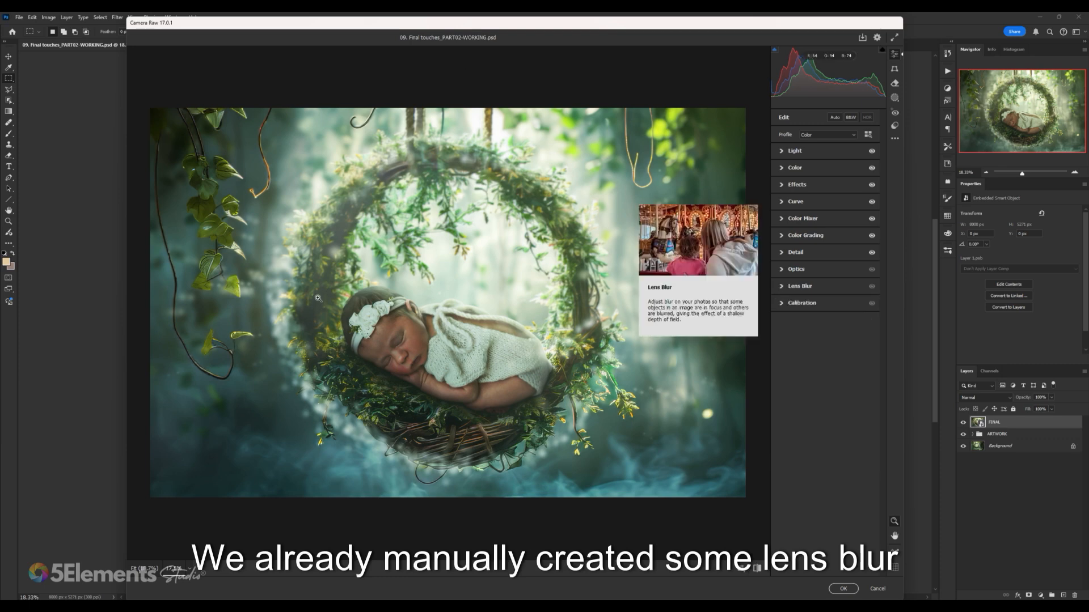
scroll(565, 321, "up", 3)
scroll(565, 321, "down", 4)
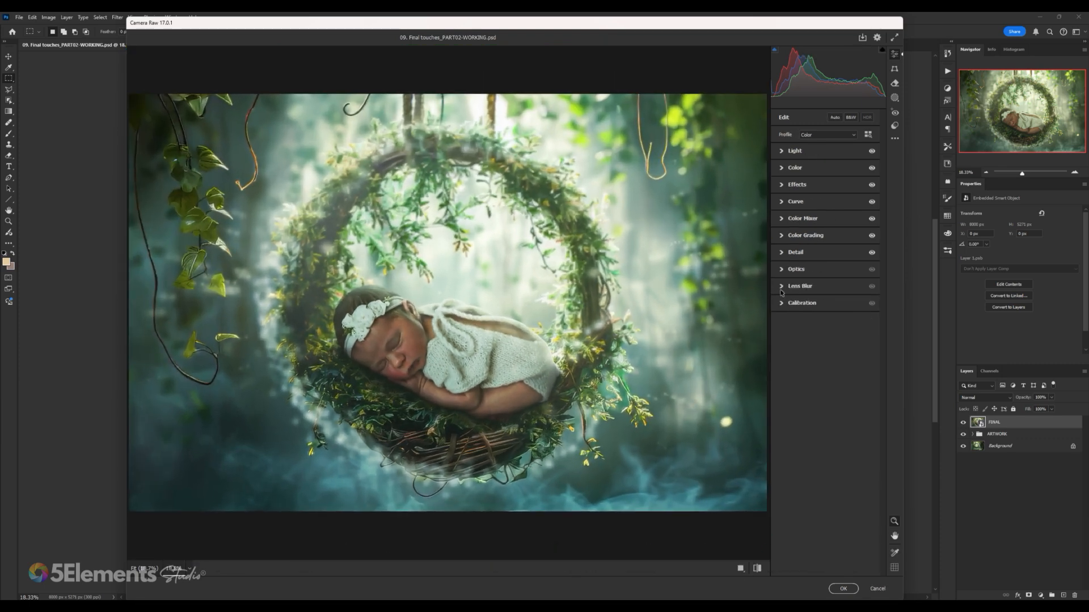
left_click(782, 289)
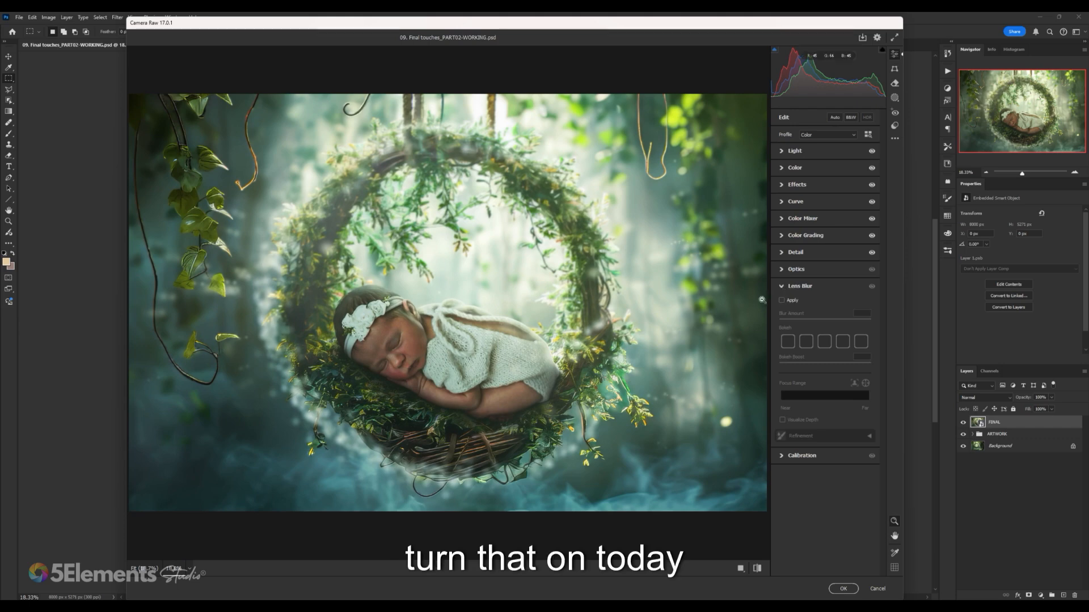
left_click(782, 288)
left_click(781, 306)
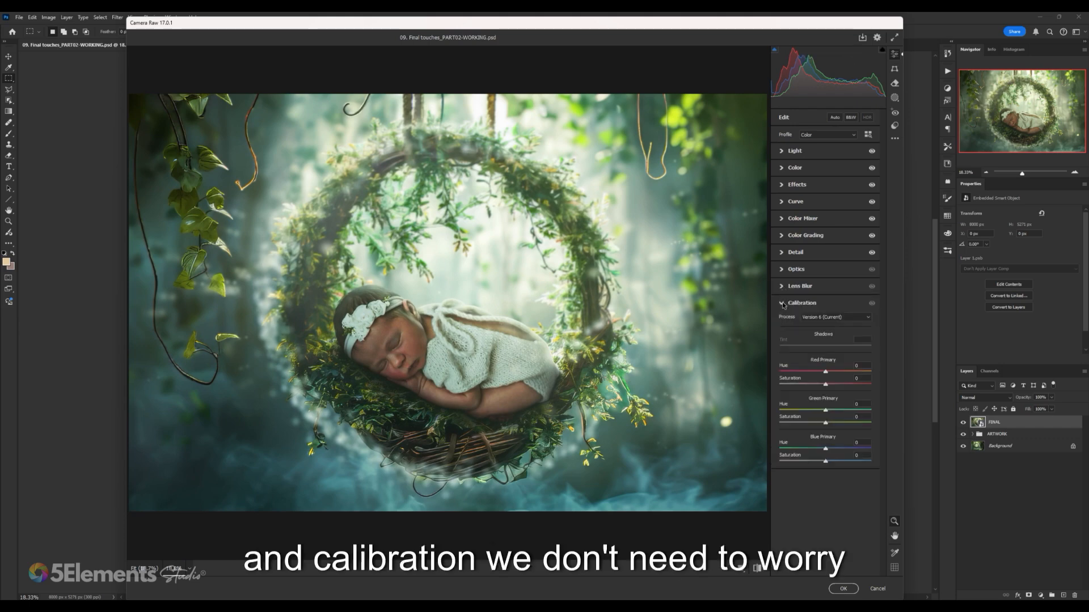
left_click(785, 306)
- Compare the whole image repeatedly between the default settings and the Camera Raw adjustments
scroll(467, 339, "down", 3)
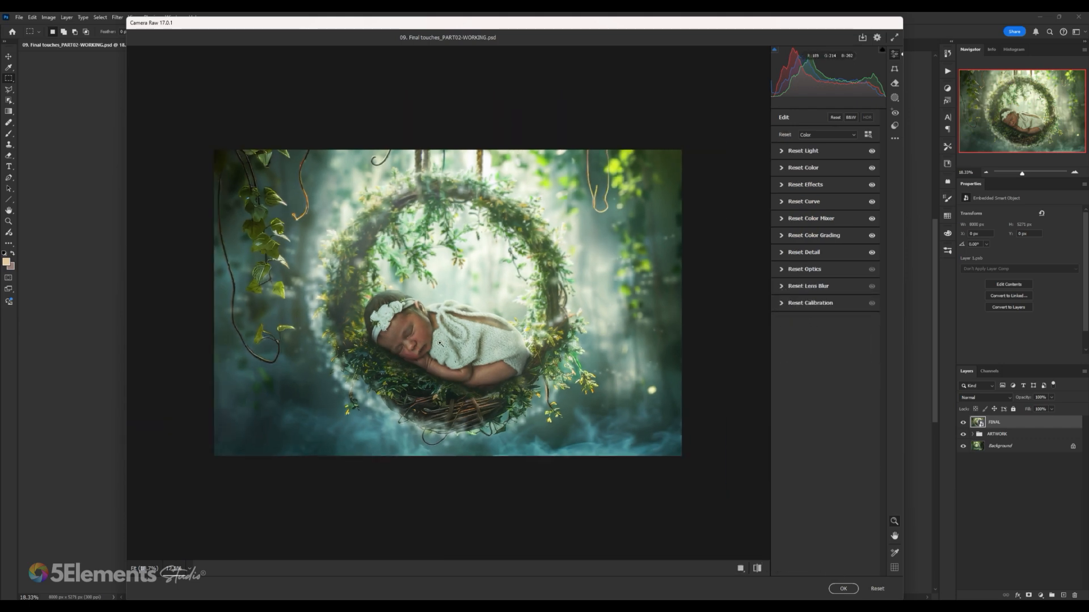
scroll(467, 338, "up", 2)
scroll(467, 338, "up", 1)
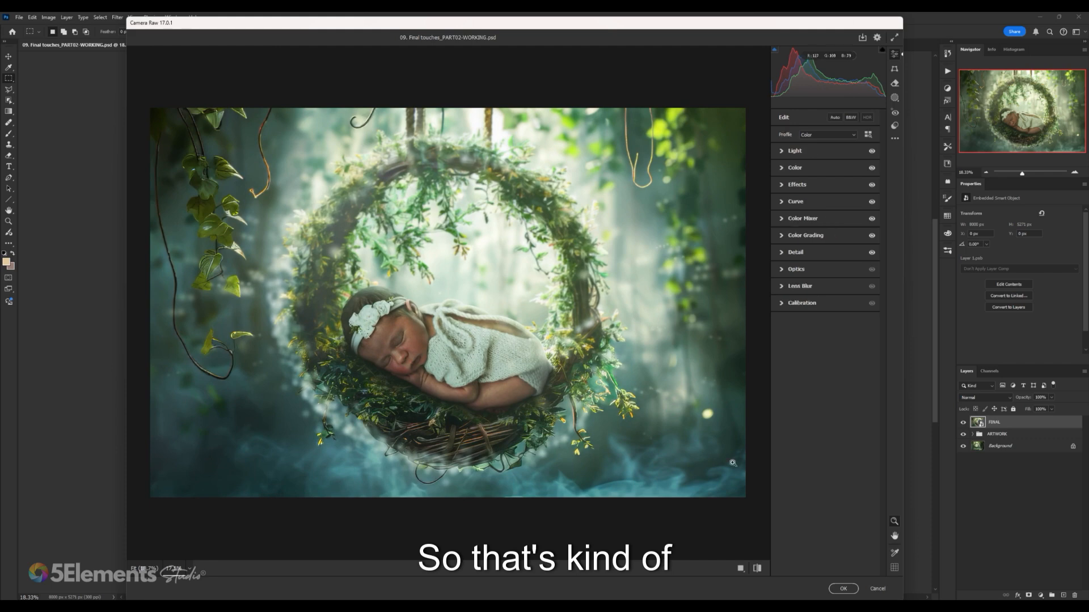
left_click(757, 568)
left_click(757, 568)
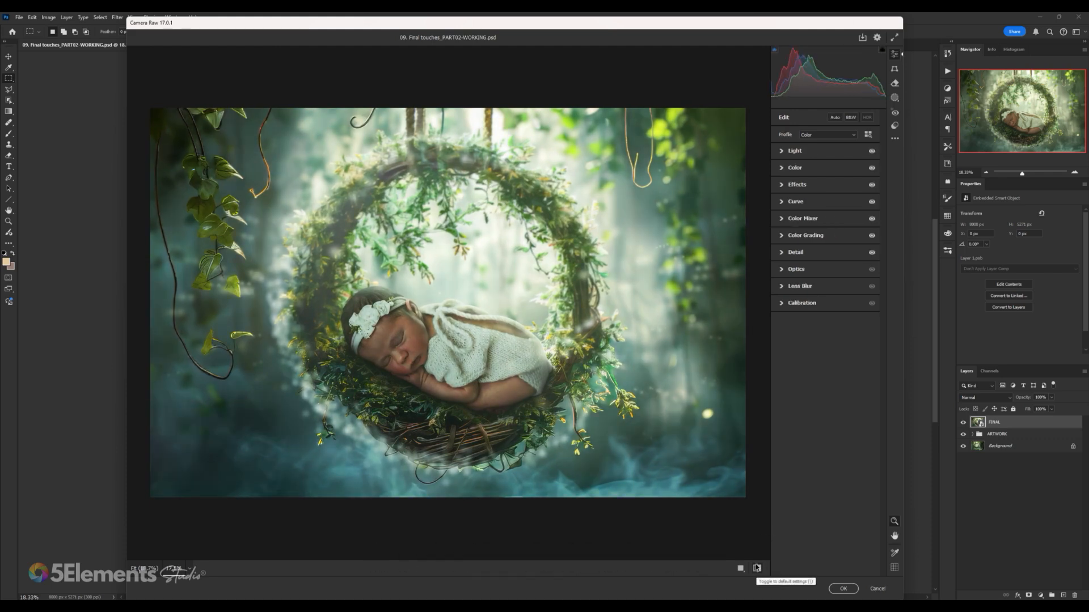
left_click(757, 568)
left_click(757, 568)
left_click(757, 568)
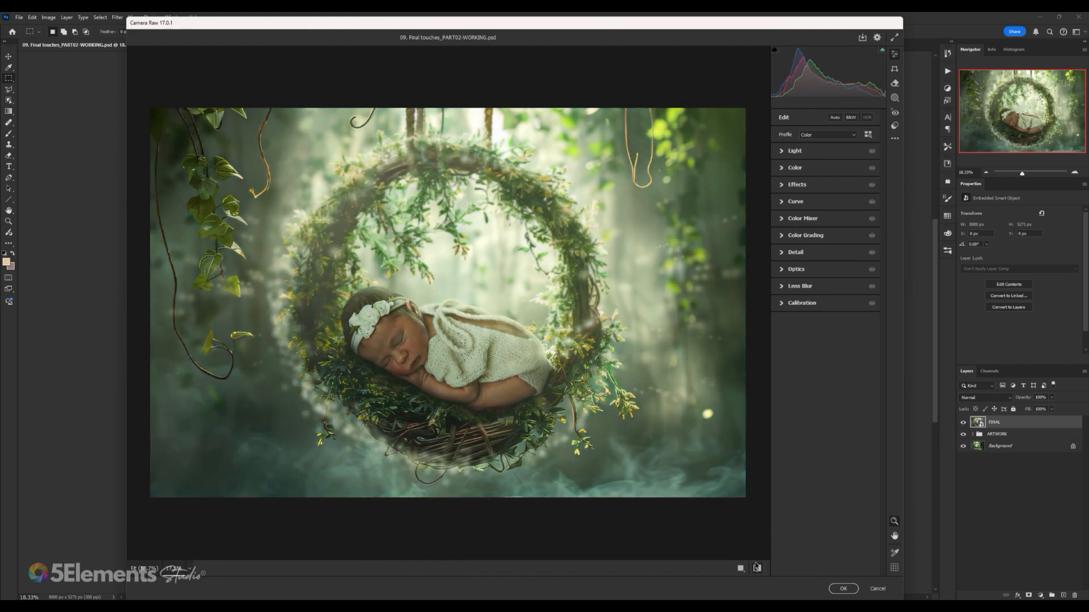
left_click(757, 568)
scroll(531, 341, "down", 2)
scroll(531, 340, "down", 2)
scroll(531, 341, "up", 5)
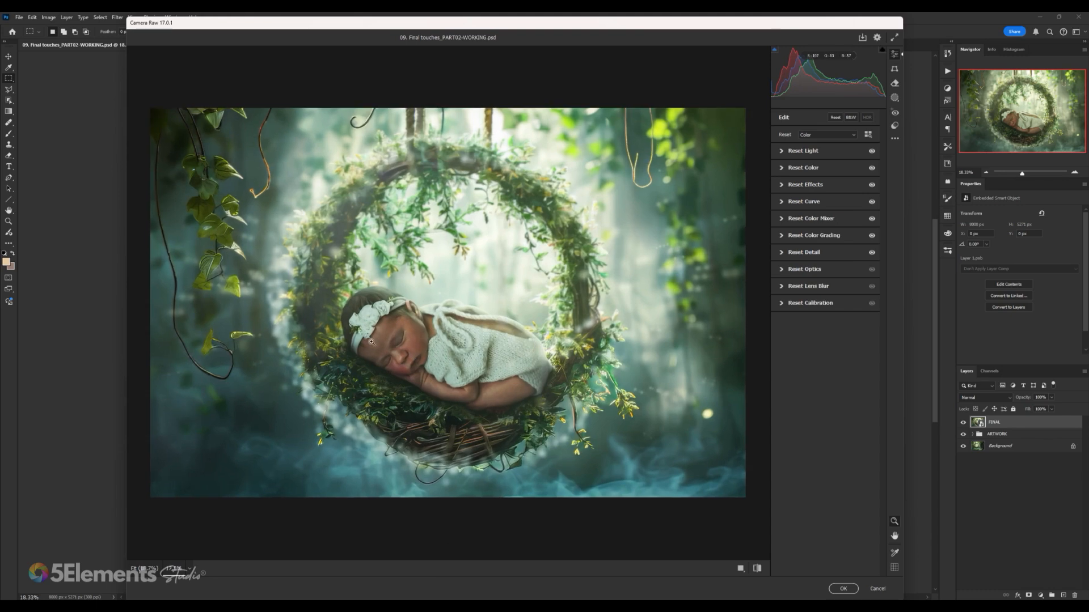
- Set the Grain amount in Effects to 20 and check it on the baby's face and the whole image
scroll(538, 170, "up", 3)
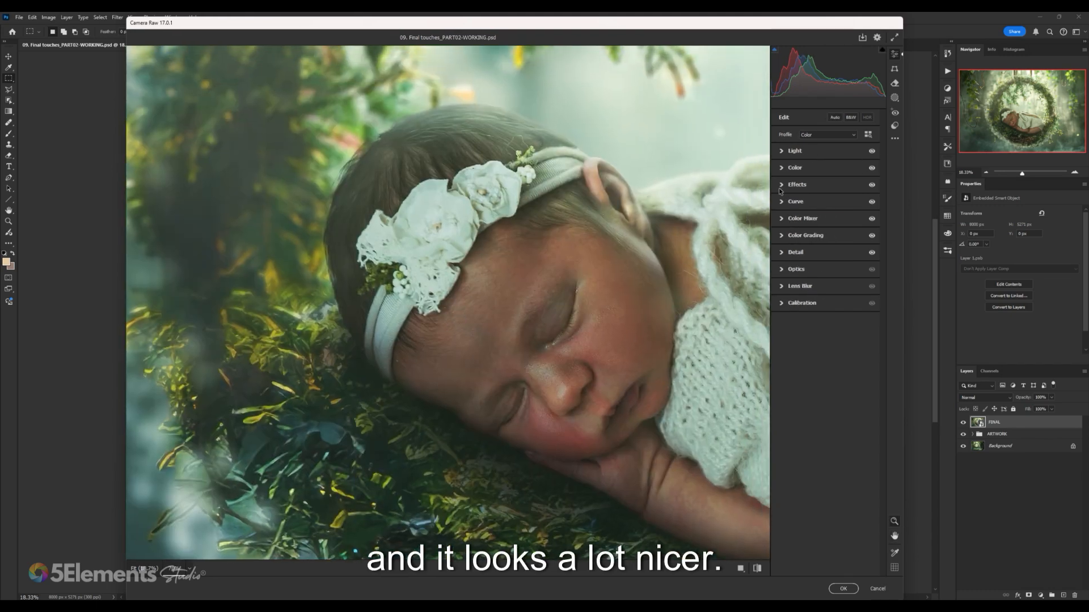
left_click(782, 185)
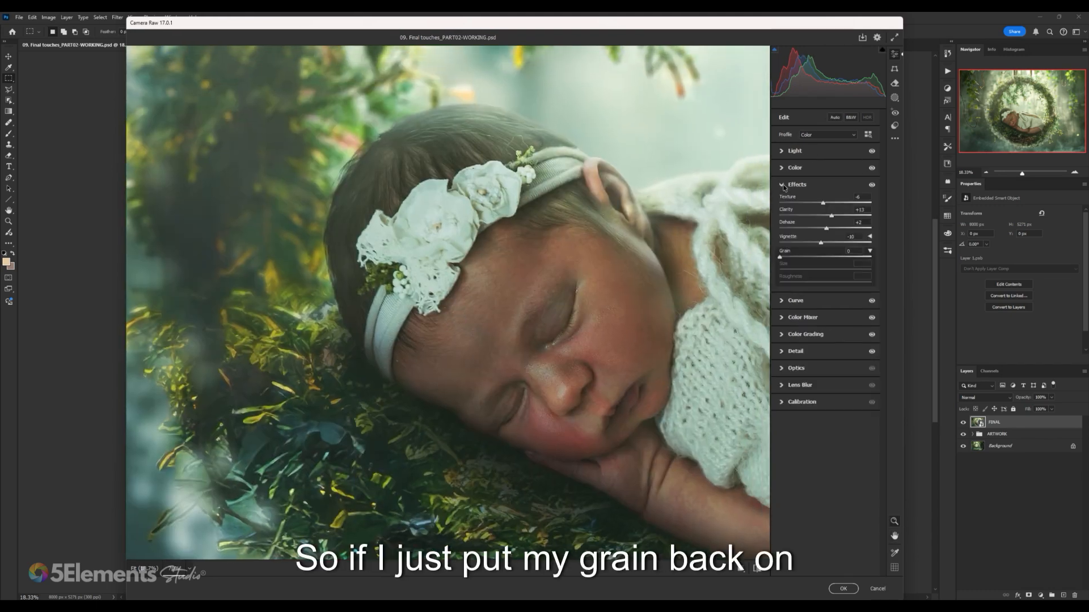
left_click_drag(780, 258, 800, 263)
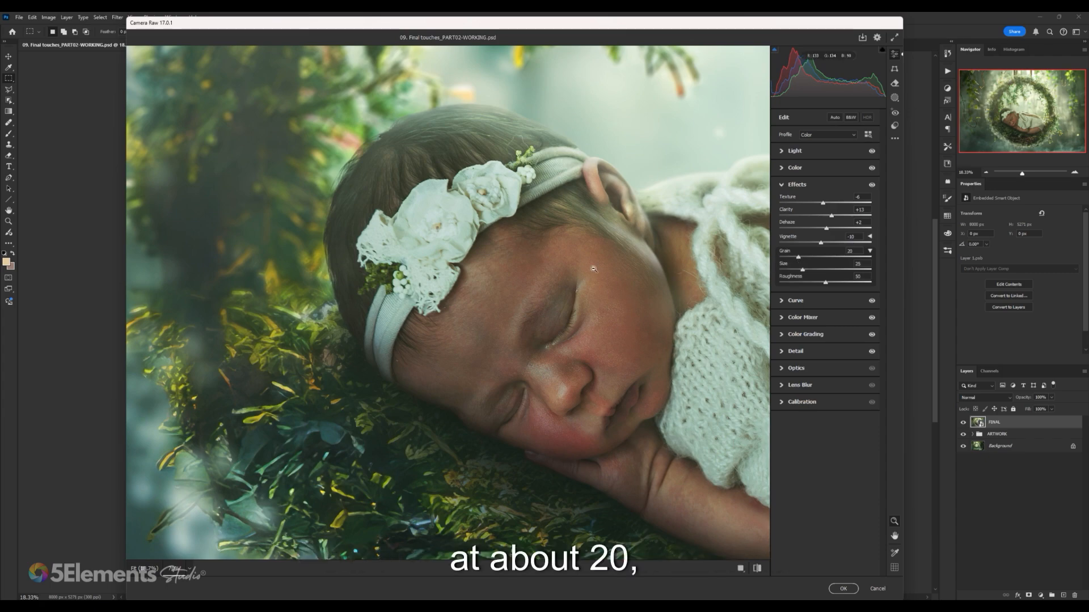
scroll(567, 267, "down", 10)
scroll(499, 281, "up", 4)
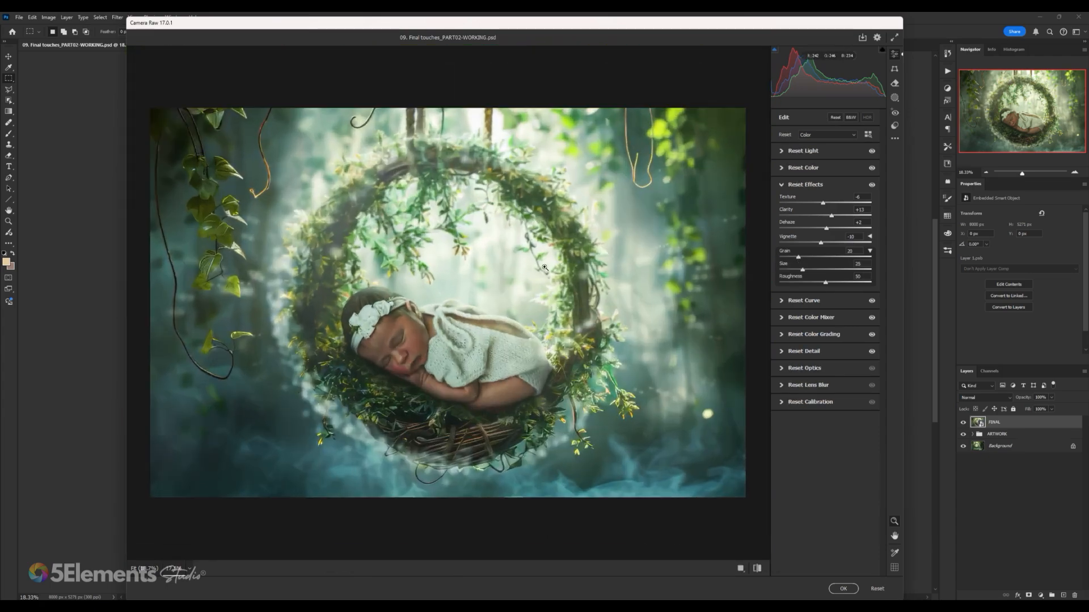
scroll(504, 290, "down", 3)
scroll(519, 295, "up", 2)
scroll(454, 300, "up", 1)
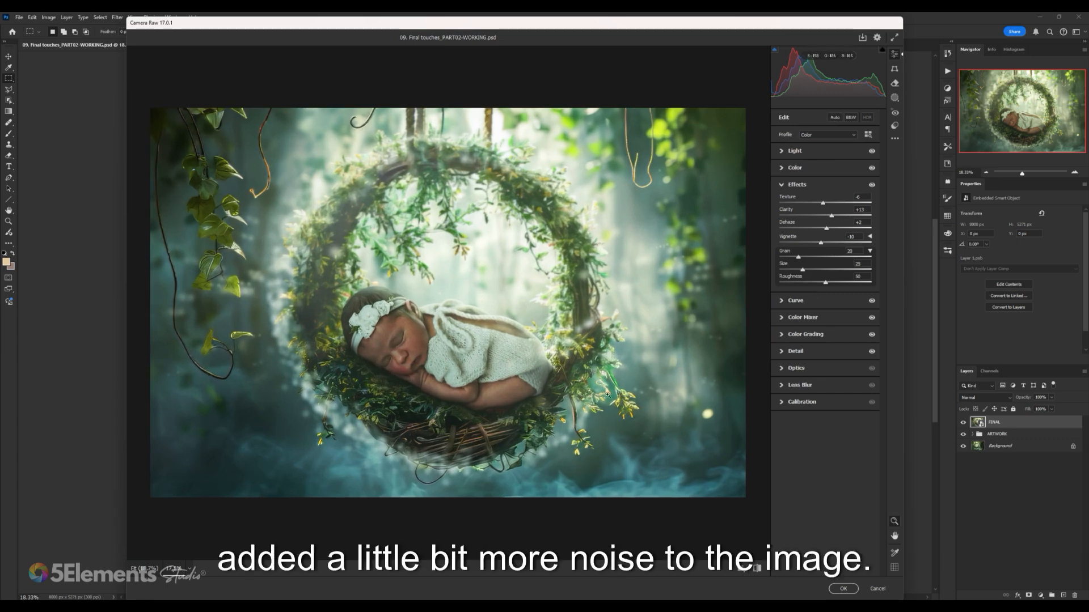
- Apply the Camera Raw adjustments to the FINAL smart object and review the whole composite
left_click(843, 589)
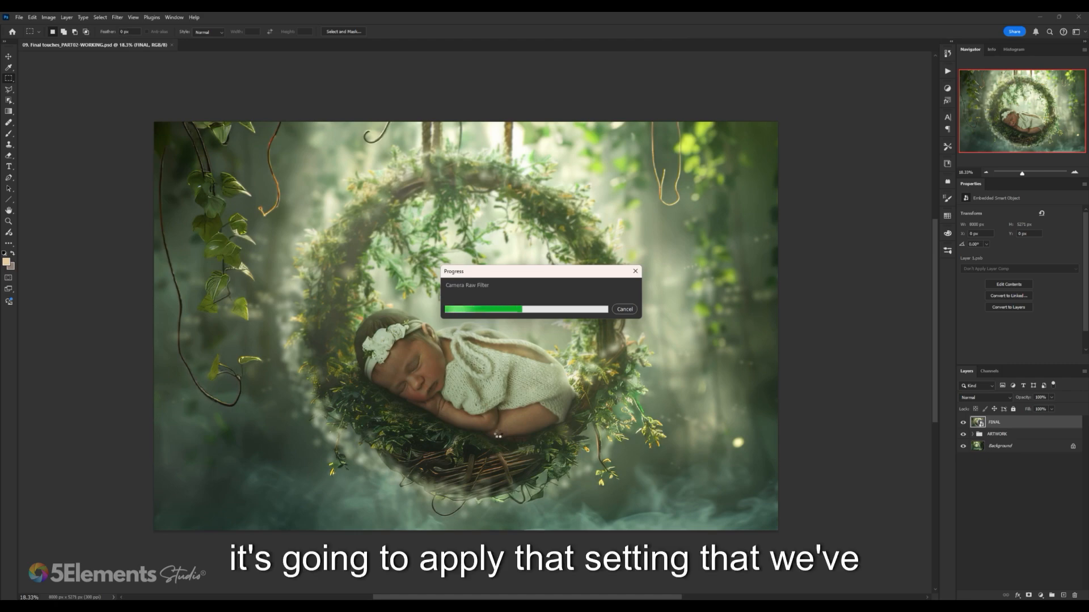
scroll(494, 416, "down", 8)
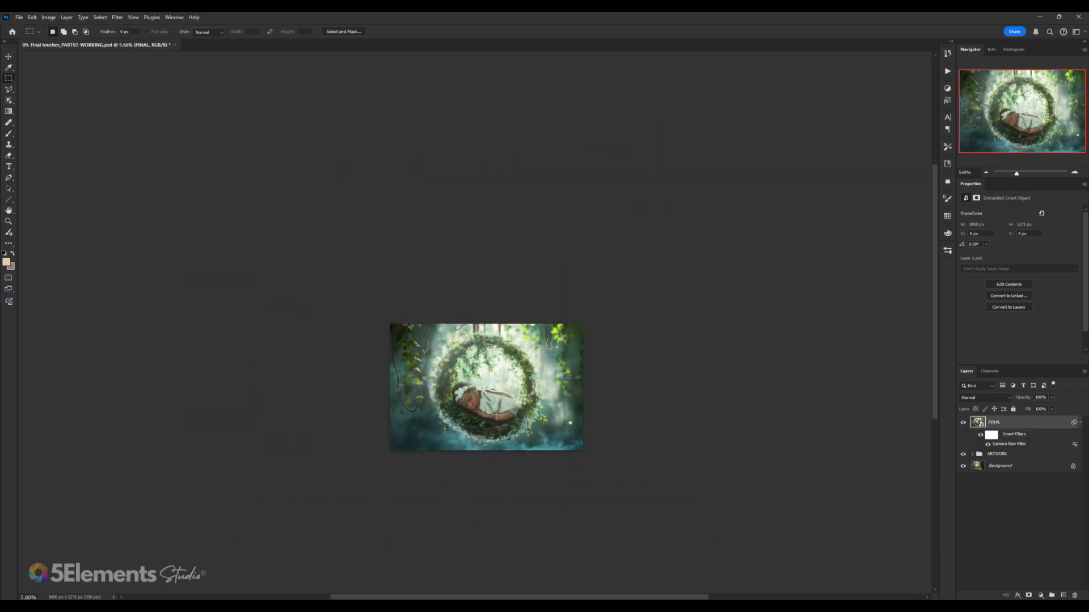
scroll(495, 415, "up", 8)
scroll(509, 398, "up", 3)
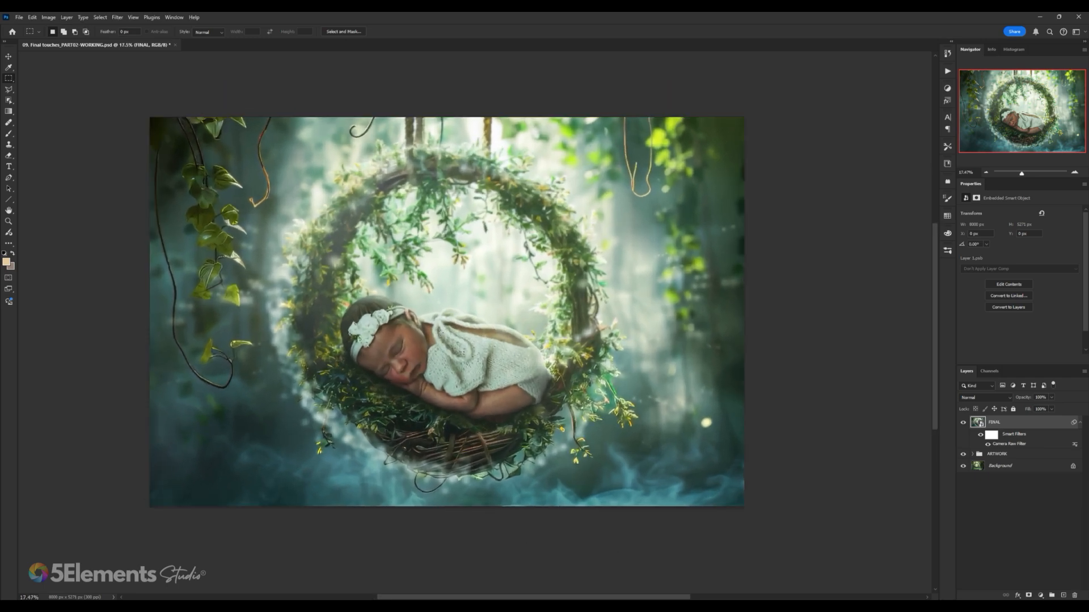
- Compare the composite with the FINAL layer hidden and shown, and review the whole adjusted image
left_click(963, 423)
left_click(963, 423)
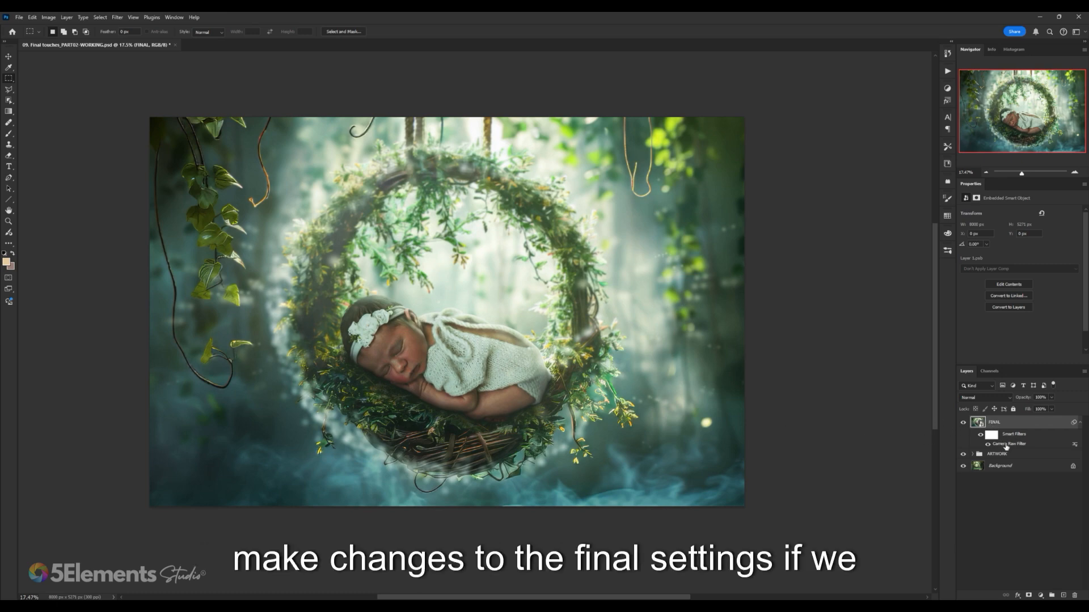
left_click(963, 423)
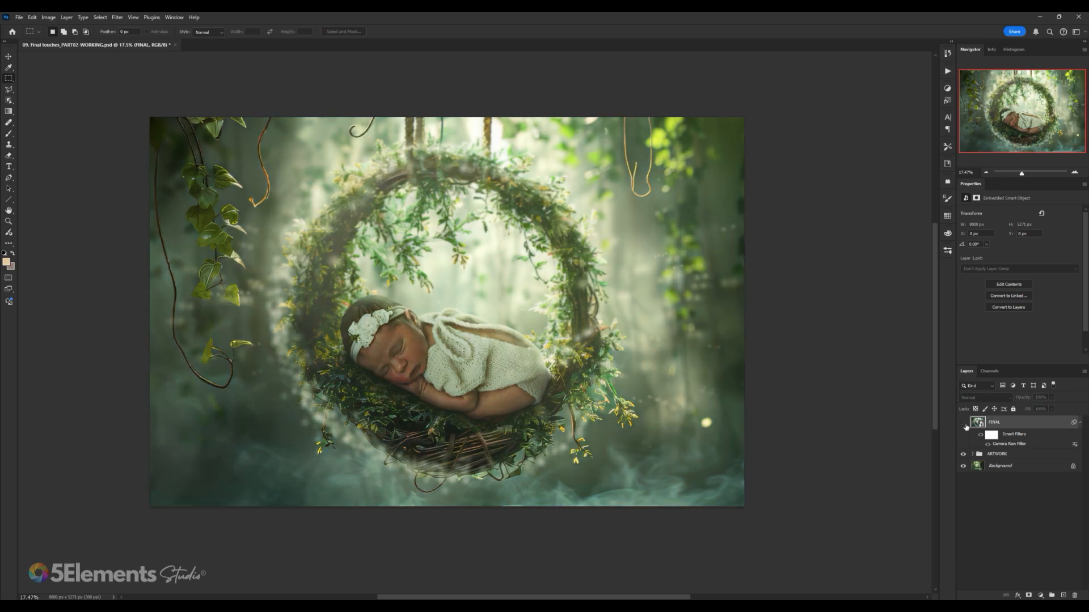
left_click(963, 423)
left_click(963, 423)
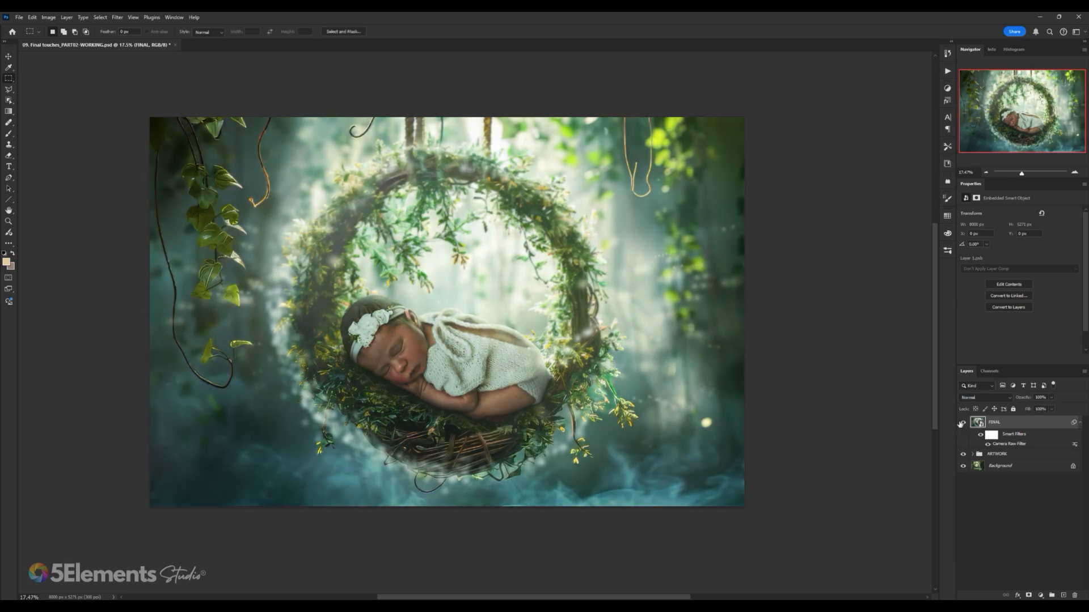
scroll(460, 303, "down", 5)
scroll(460, 303, "up", 6)
left_click_drag(460, 302, 482, 324)
scroll(469, 309, "down", 1)
scroll(474, 321, "up", 1)
scroll(482, 324, "down", 1)
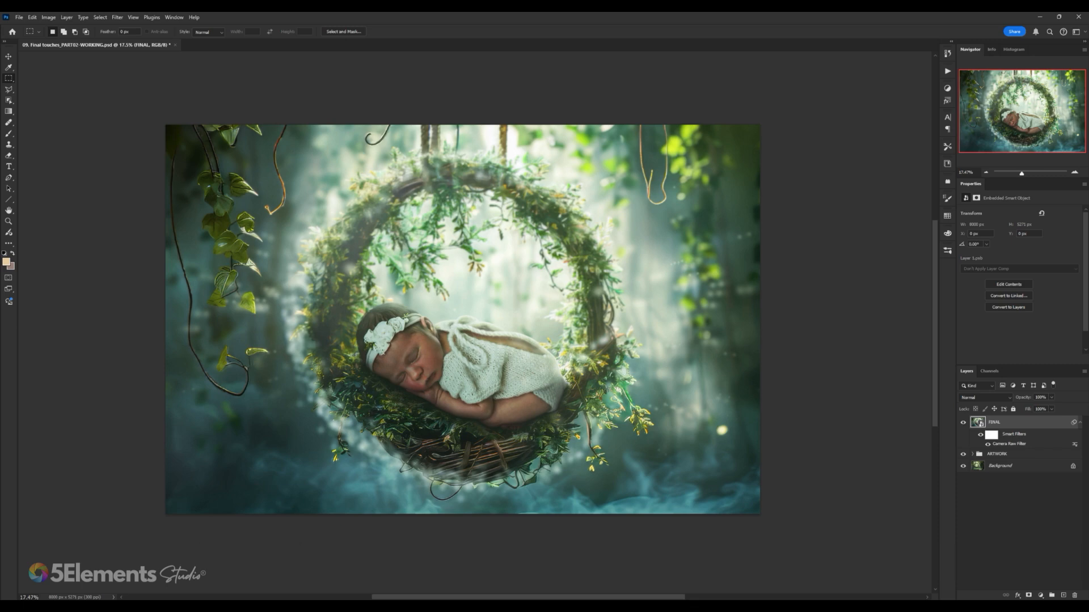
scroll(541, 360, "up", 1)
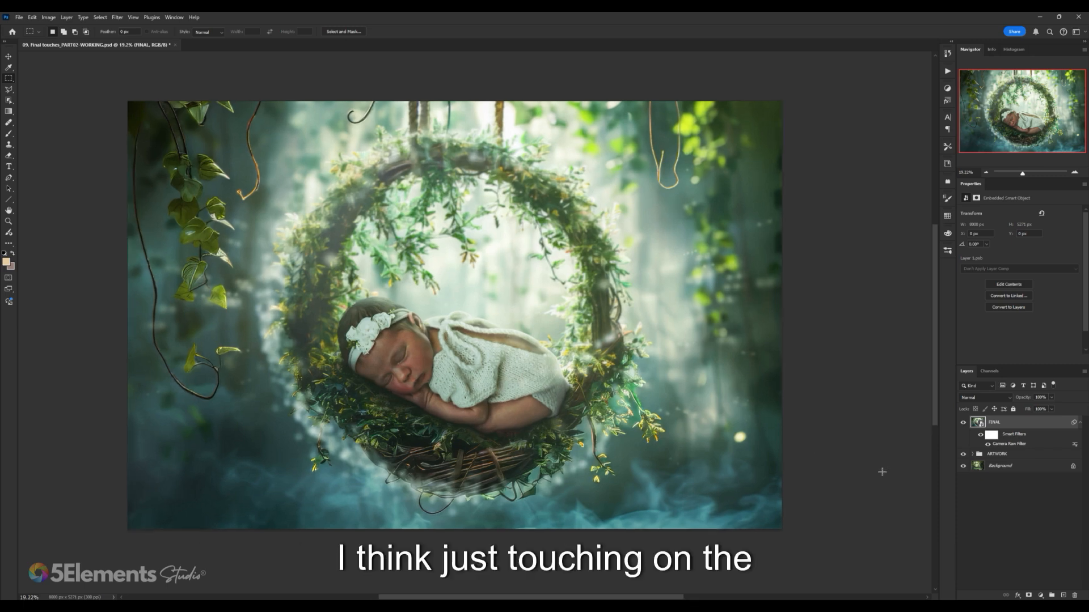
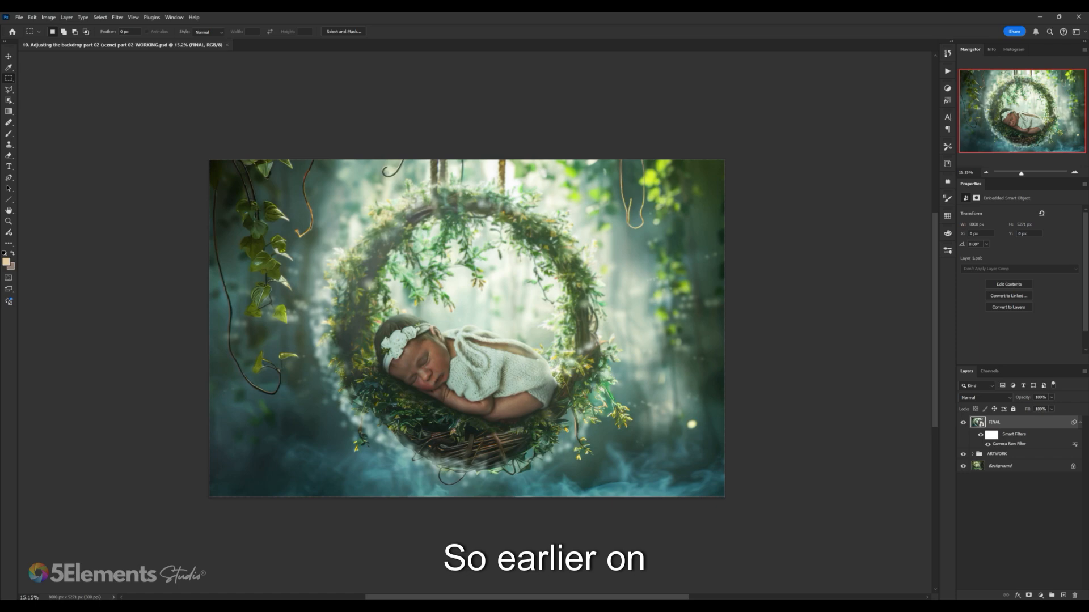
- Switch to Notepad++ to check the list of course sections, and move its window off the canvas
key("alt+Tab")
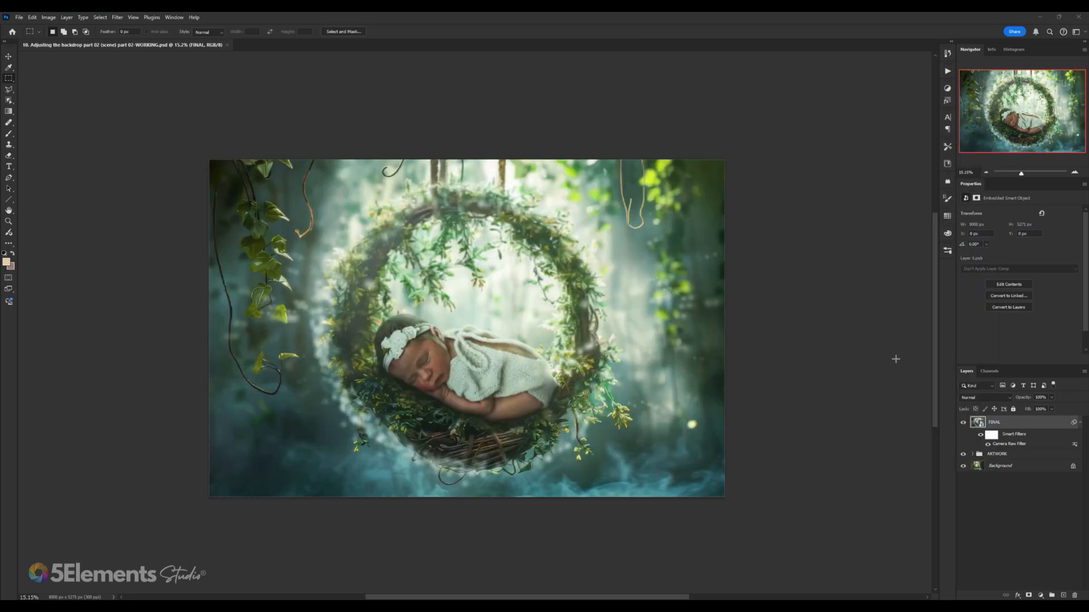
key("alt+Tab")
left_click(230, 417)
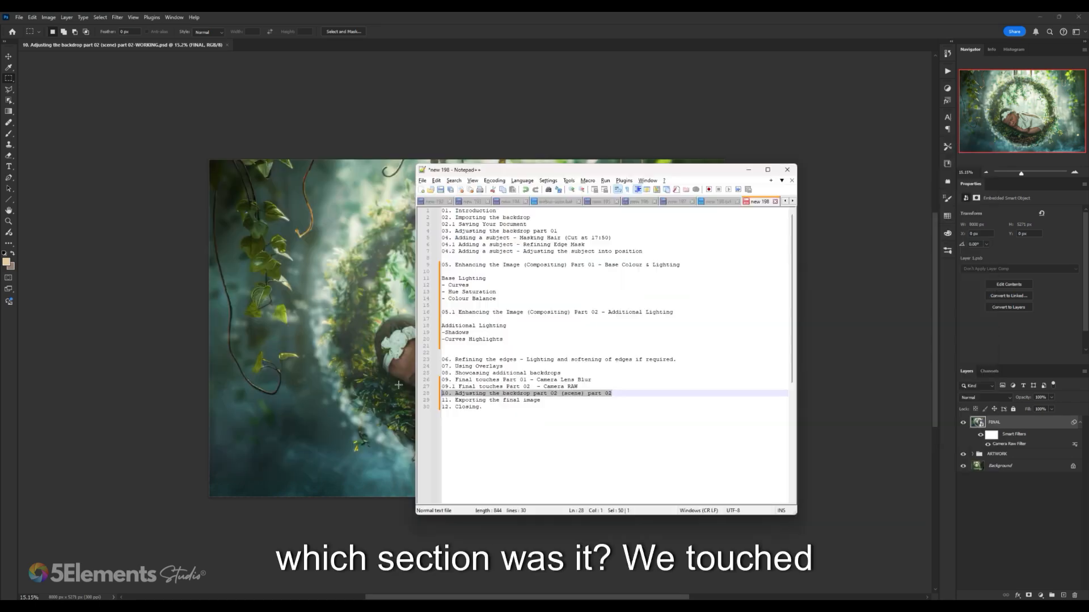
left_click_drag(533, 171, 1088, 184)
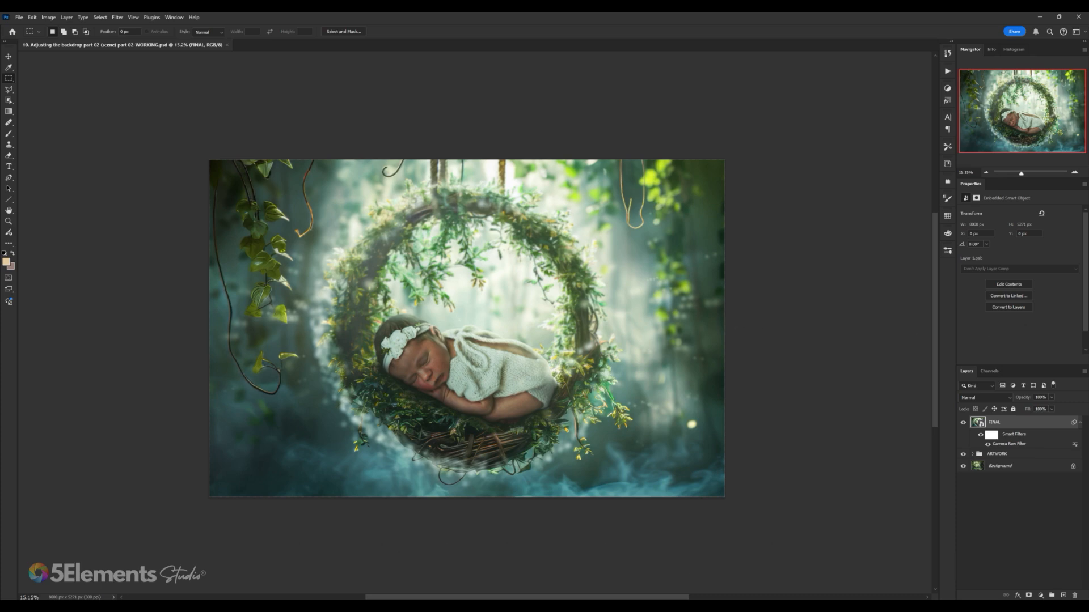
- Stamp all visible layers into a new layer above FINAL and convert it to a smart object
key("ctrl+plus")
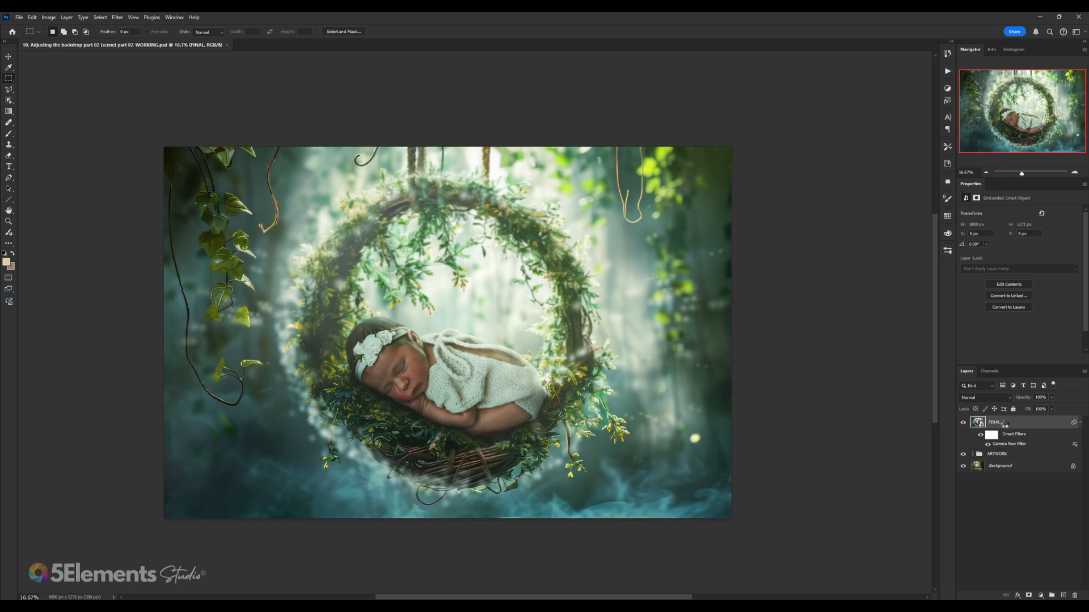
key("ctrl+alt+shift+e")
right_click(1017, 425)
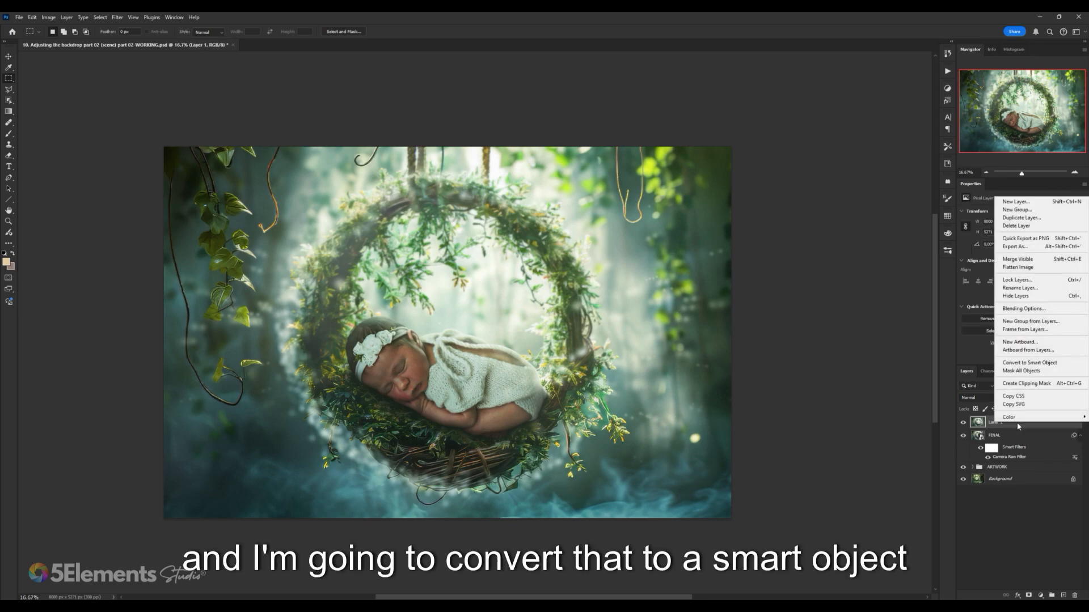
left_click(1021, 370)
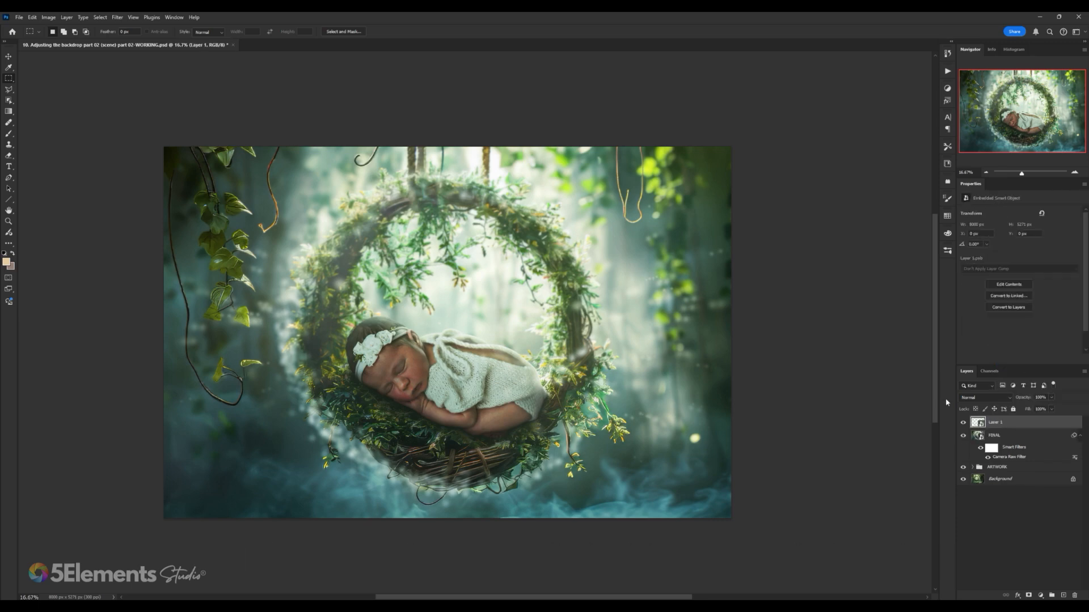
- Free-transform the stamped smart object, enlarging it to about 138%, tilting it to about -6.27° and recentring the baby in the frame
scroll(517, 335, "down", 2)
left_click(33, 18)
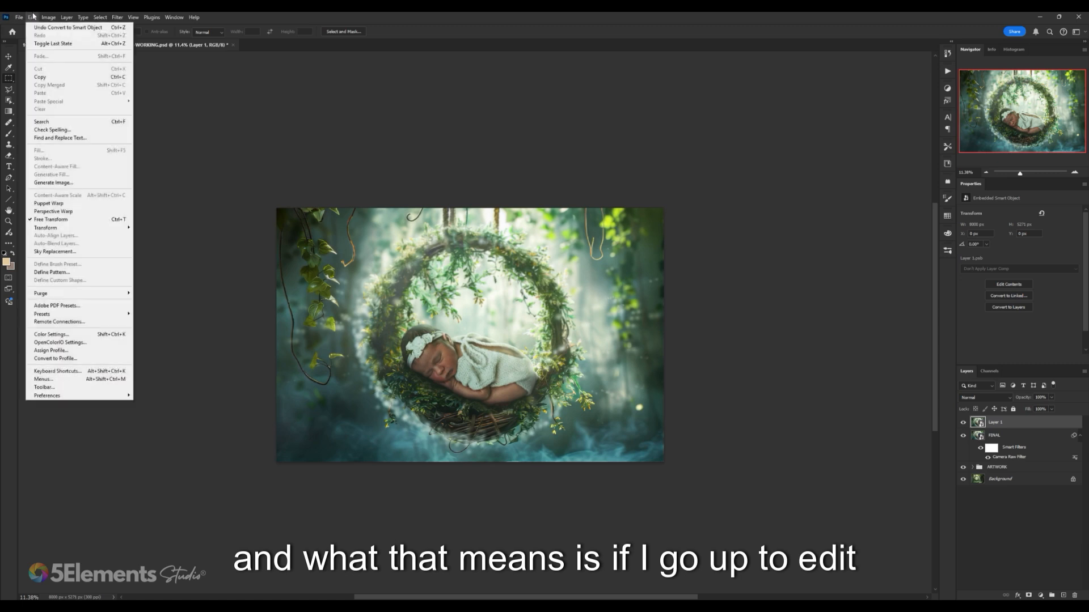
left_click(51, 220)
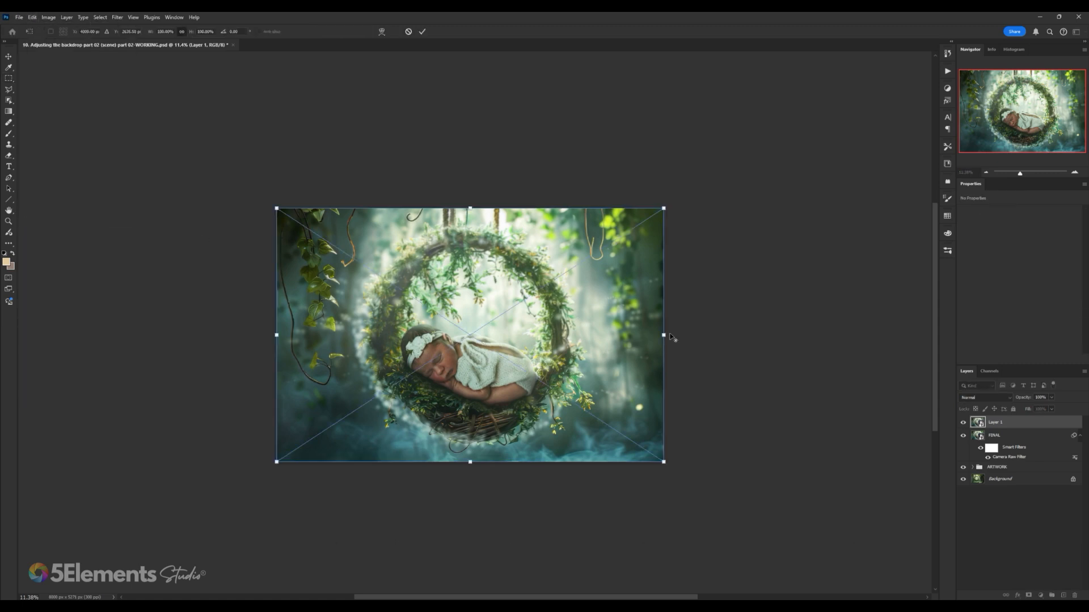
left_click_drag(664, 336, 701, 310)
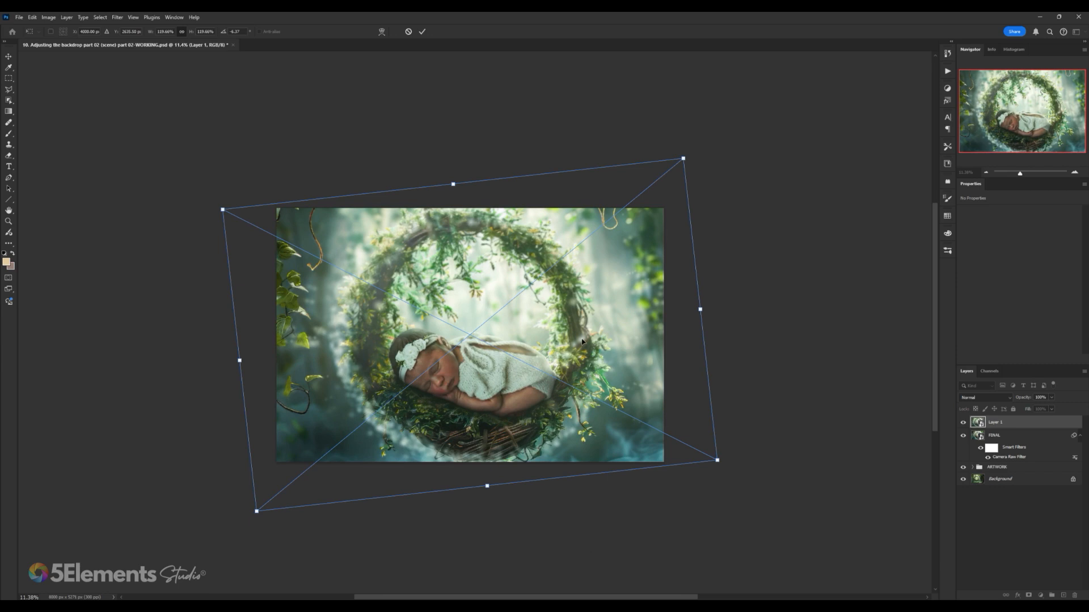
left_click_drag(533, 333, 531, 320)
left_click_drag(698, 297, 737, 292)
left_click_drag(543, 349, 543, 343)
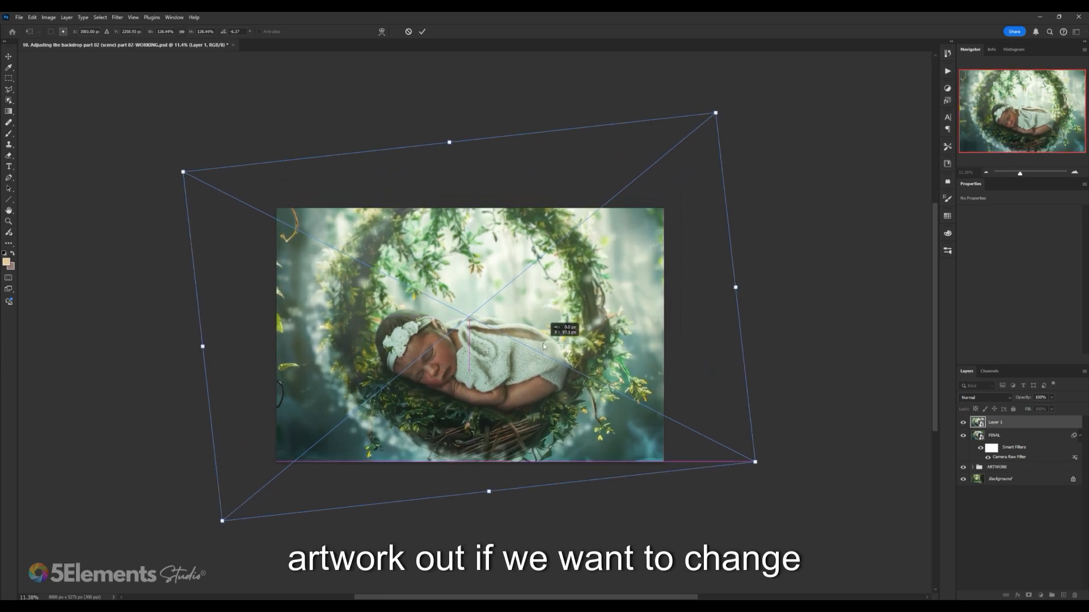
key("Return")
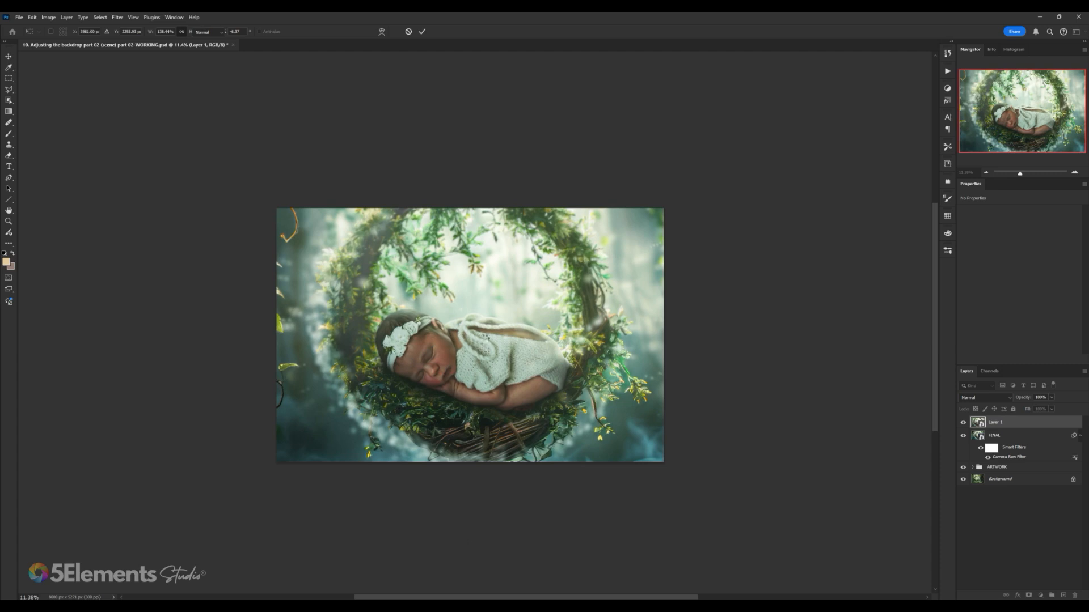
key("m")
scroll(473, 337, "up", 3)
left_click_drag(522, 337, 497, 332)
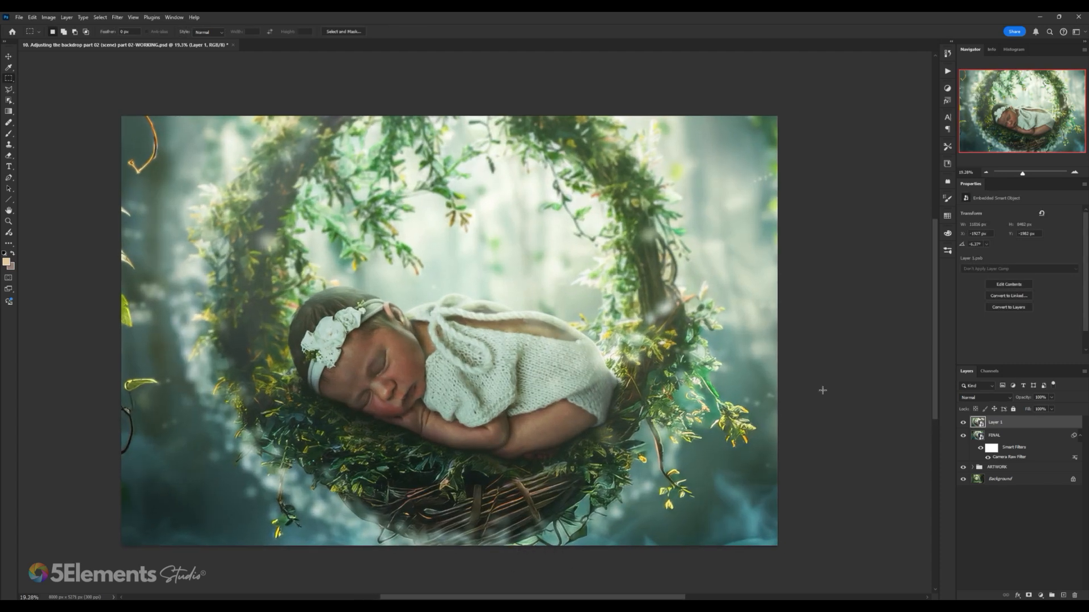
scroll(513, 326, "down", 3)
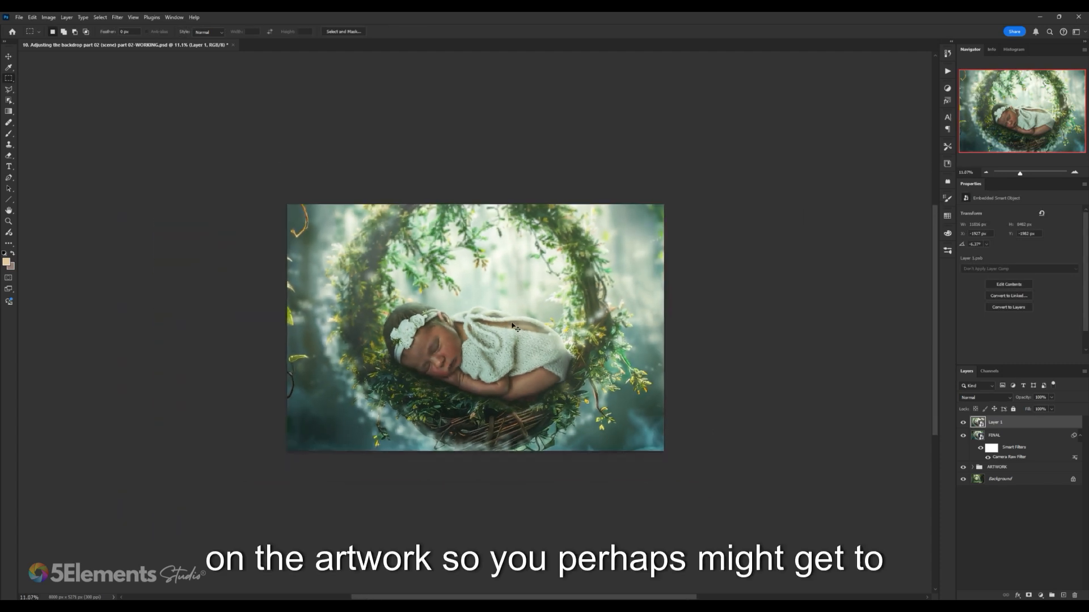
- Try a closer crop by enlarging the stamped smart object to about 164% and tilting it to about -7.8°
key("ctrl+t")
scroll(516, 326, "down", 1)
left_click_drag(464, 173, 461, 125)
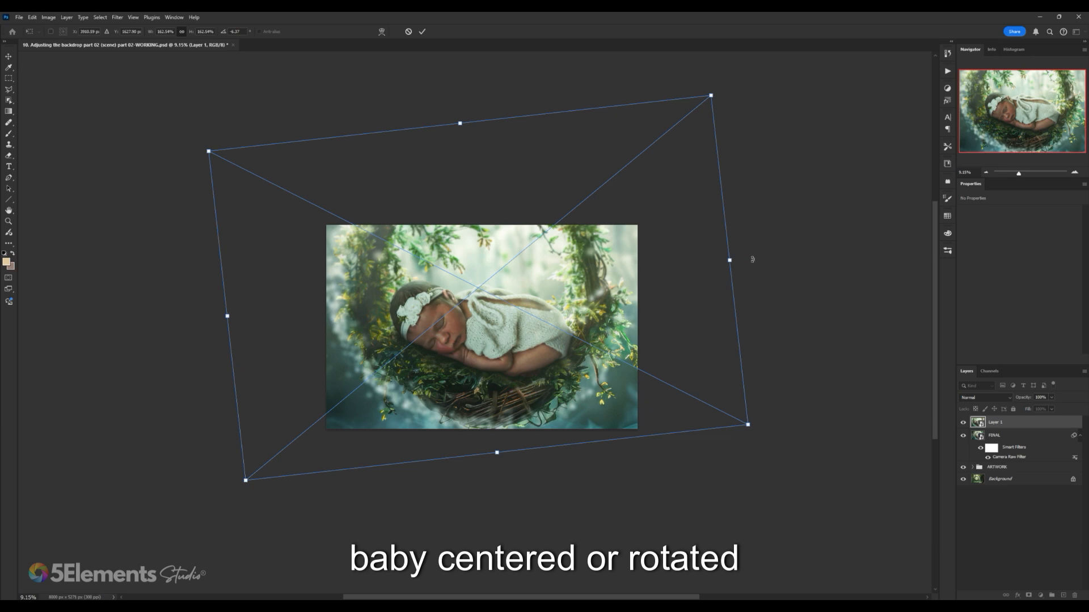
mouse_move(752, 259)
left_mouse_down()
mouse_move(756, 327)
mouse_move(732, 237)
mouse_move(684, 173)
mouse_move(754, 273)
mouse_move(738, 251)
left_mouse_up()
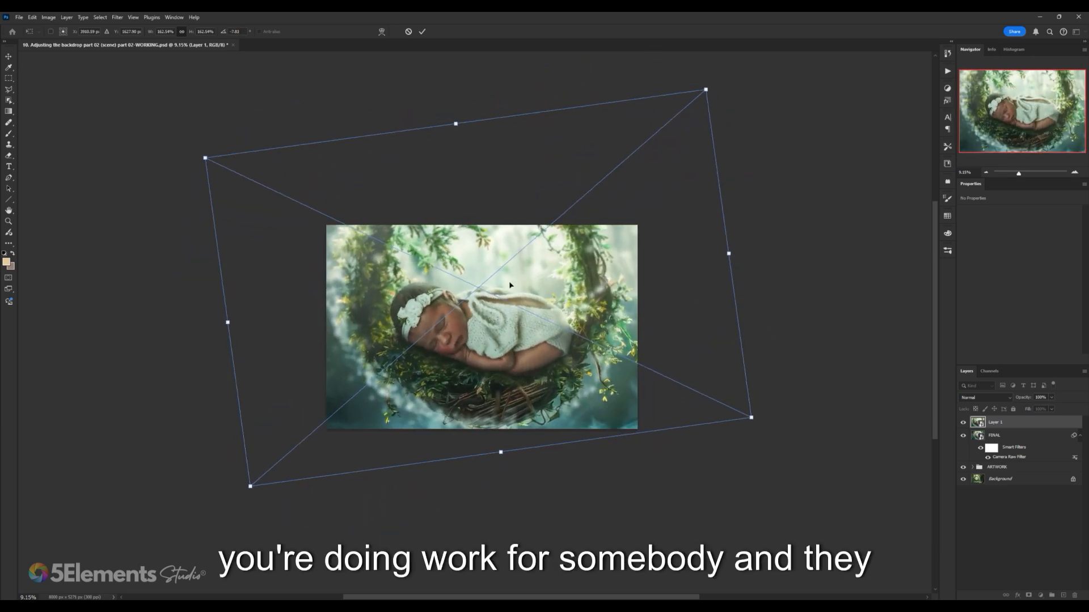
mouse_move(456, 123)
left_mouse_down()
mouse_move(475, 195)
mouse_move(462, 120)
left_mouse_up()
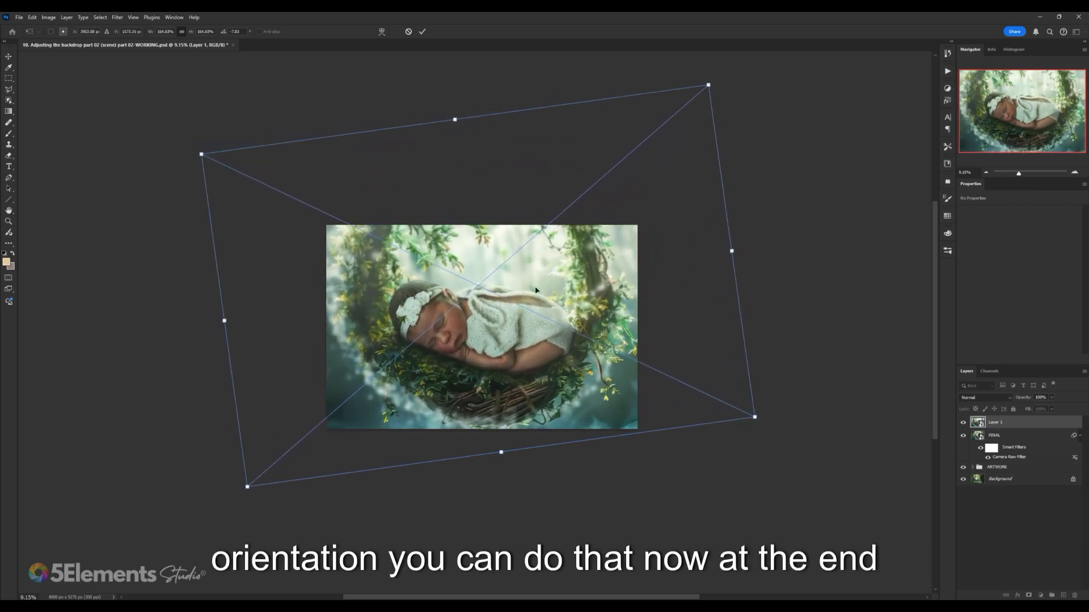
key("Return")
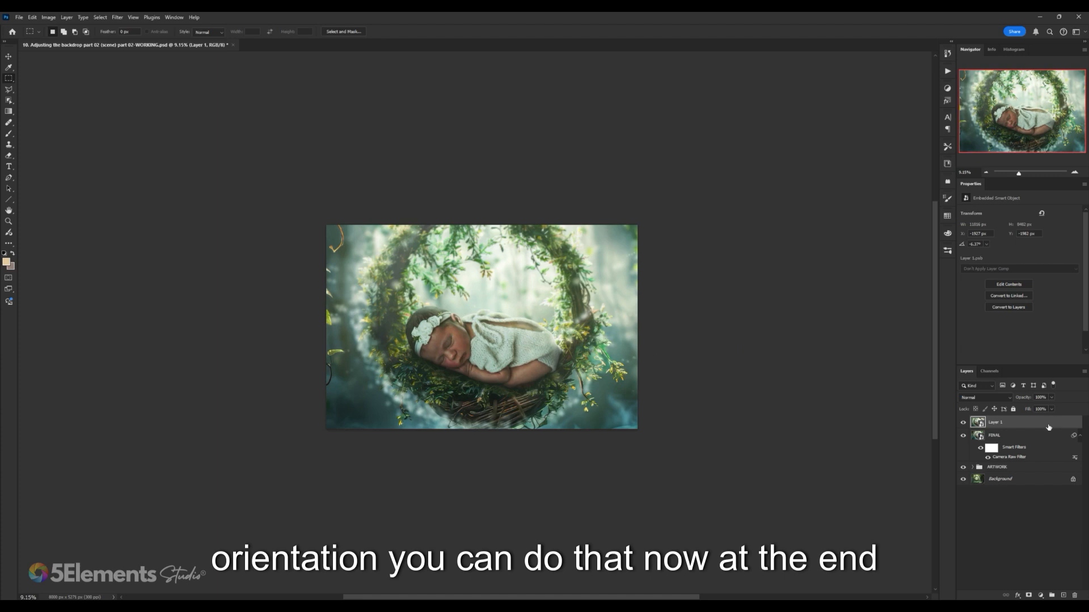
scroll(486, 341, "up", 2)
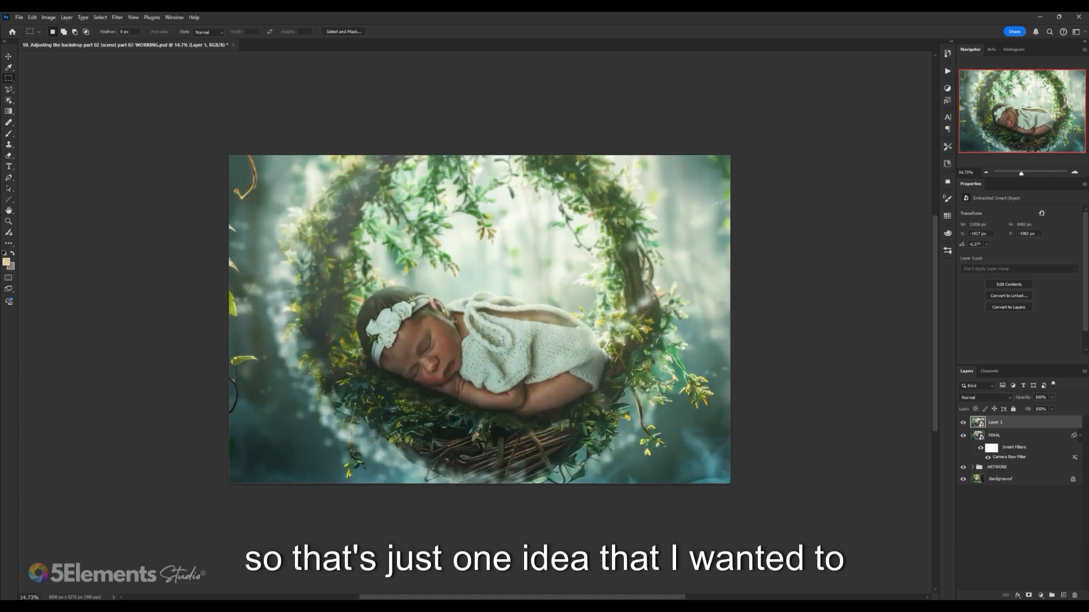
scroll(452, 321, "down", 2)
scroll(462, 314, "up", 3)
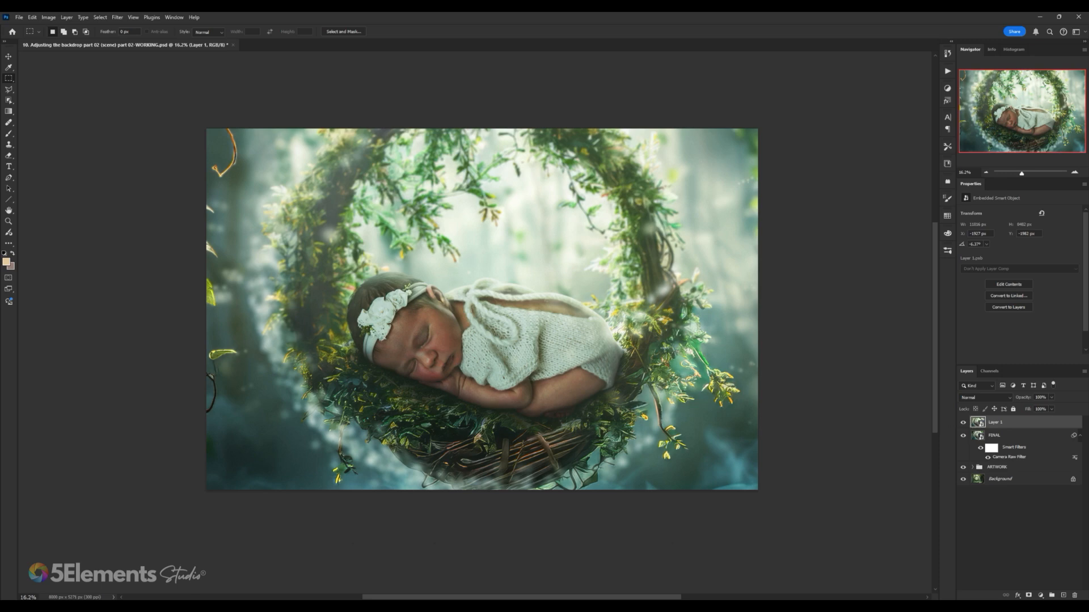
scroll(573, 273, "up", 2)
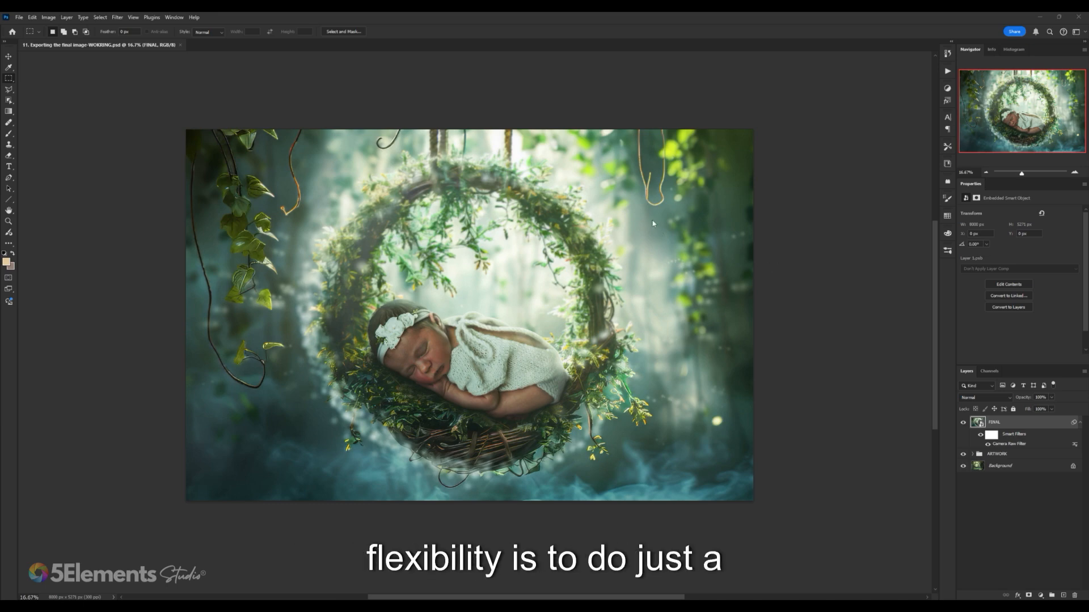
- Open the Export As settings for the final image and position the dialog over the canvas
left_click(20, 17)
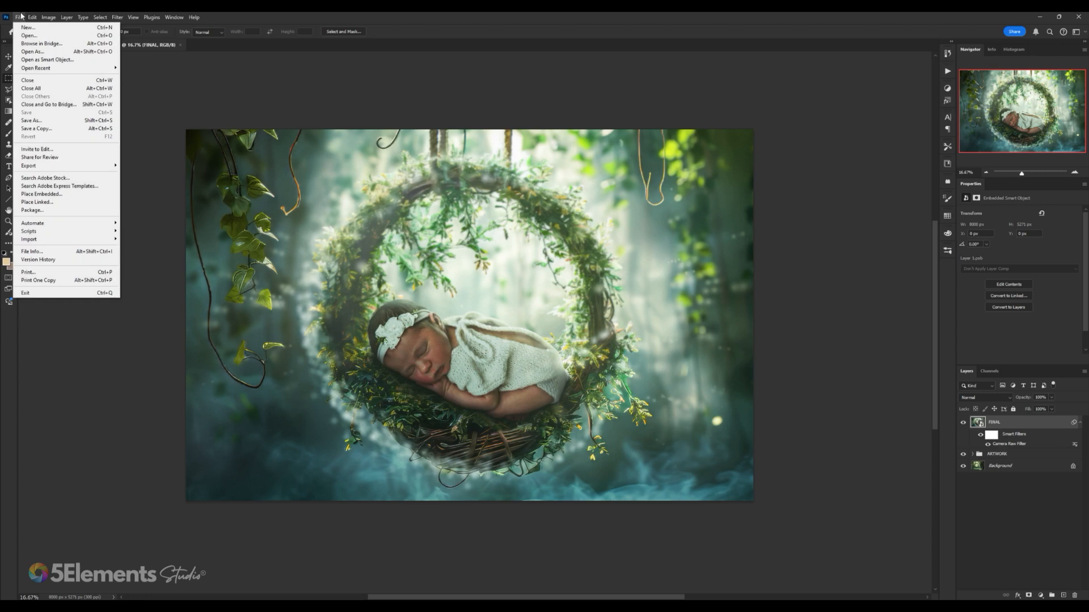
mouse_move(64, 167)
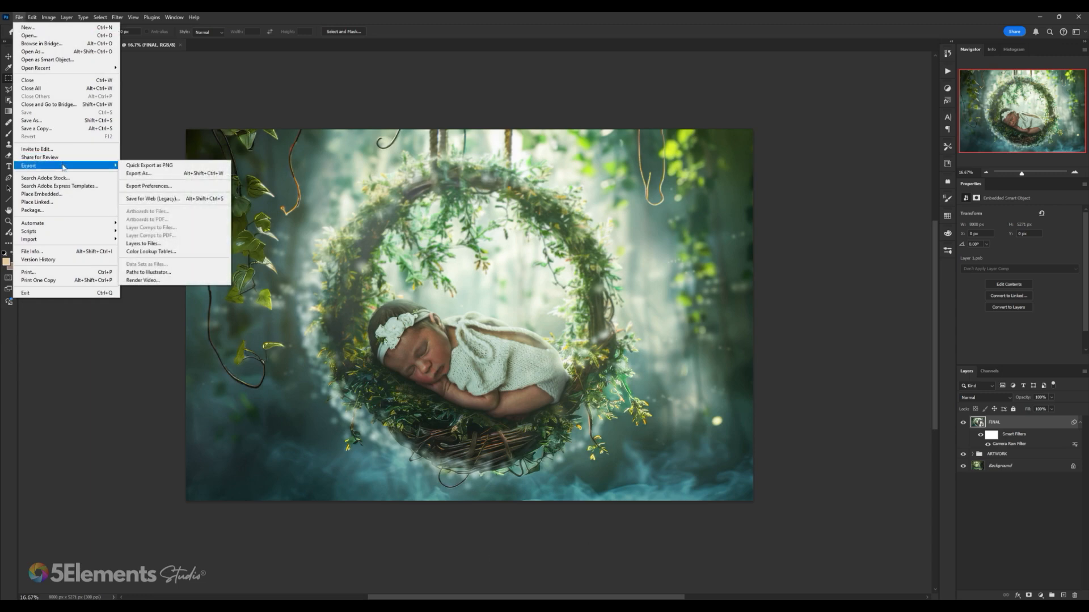
left_click(149, 175)
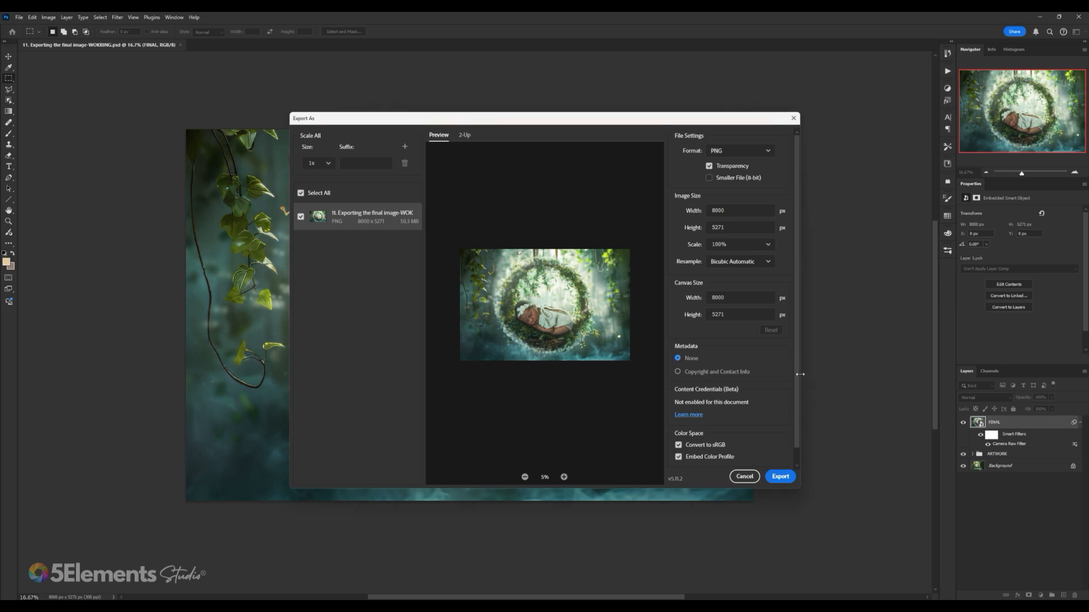
scroll(795, 361, "down", 1)
scroll(800, 342, "up", 1)
left_click_drag(627, 118, 614, 110)
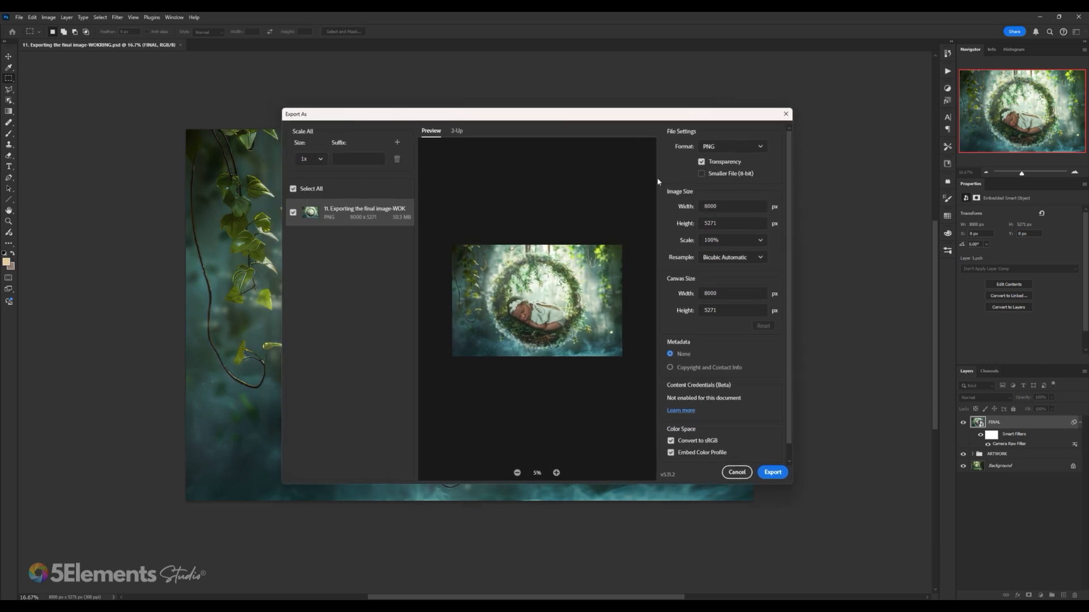
- Set the export format to JPG at quality 7 and check the remaining size, resampling and colour space options
left_click(754, 147)
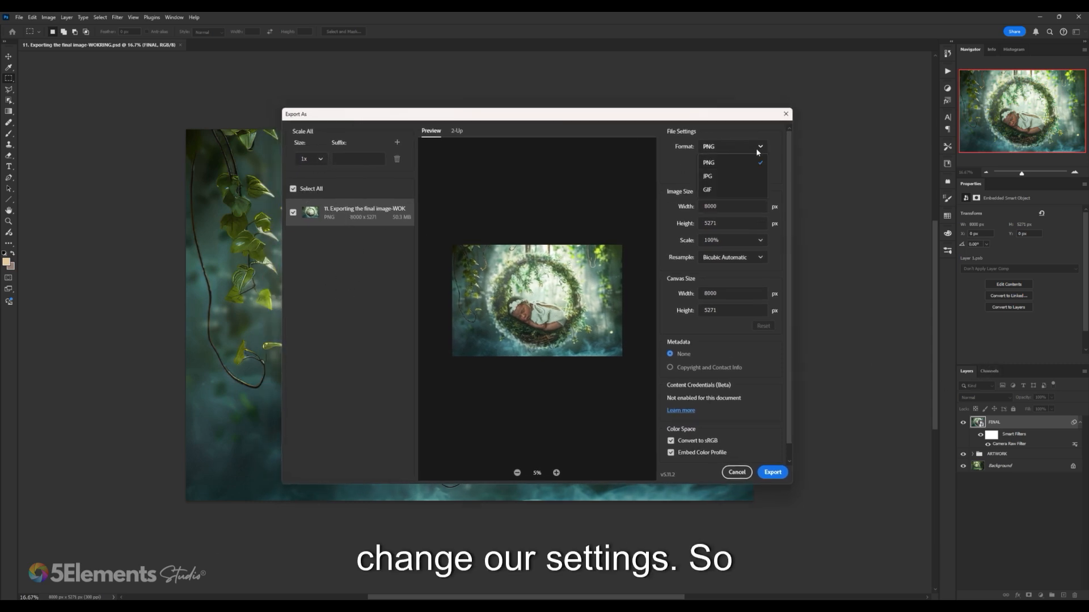
left_click(719, 176)
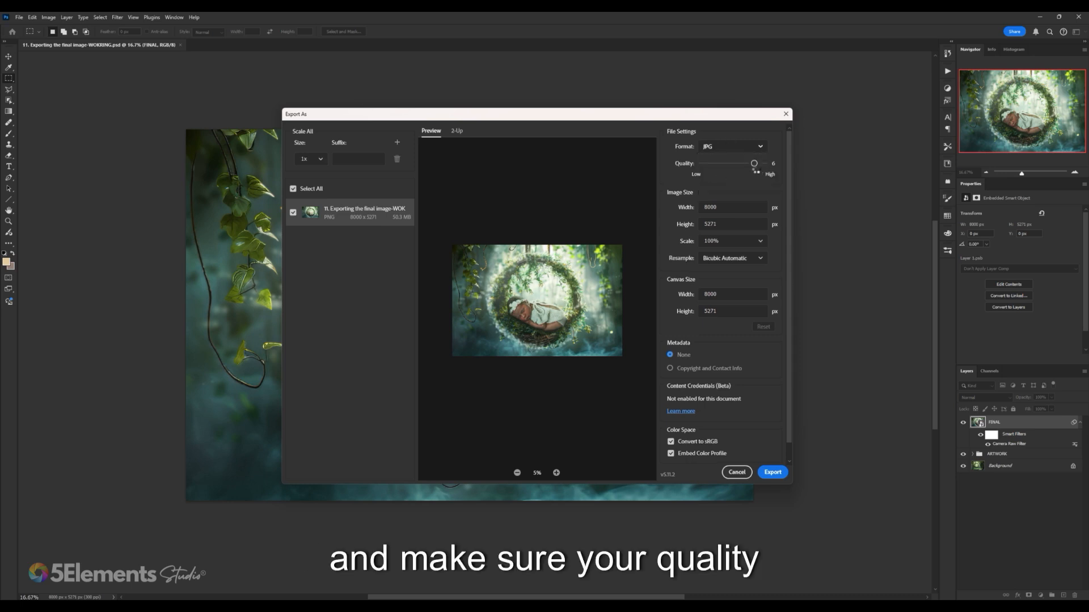
left_click_drag(754, 164, 766, 164)
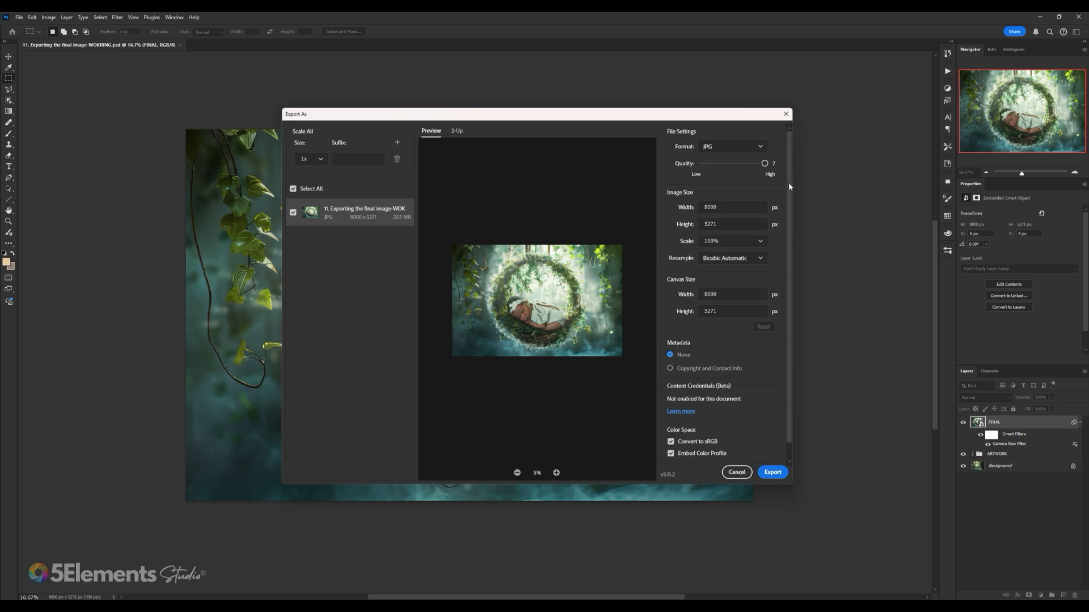
left_click_drag(789, 185, 789, 199)
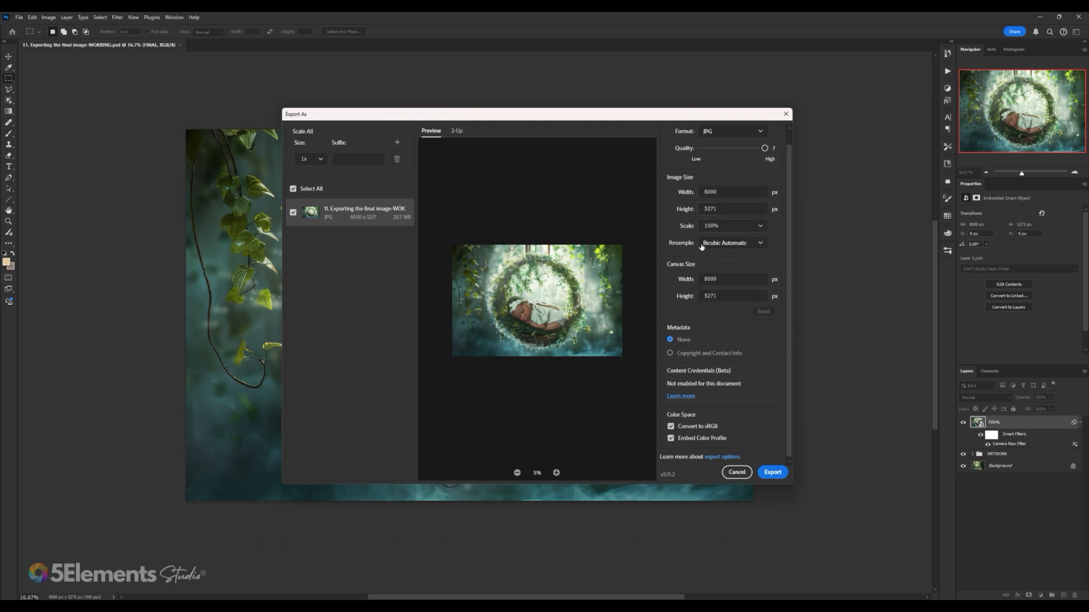
scroll(731, 244, "up", 1)
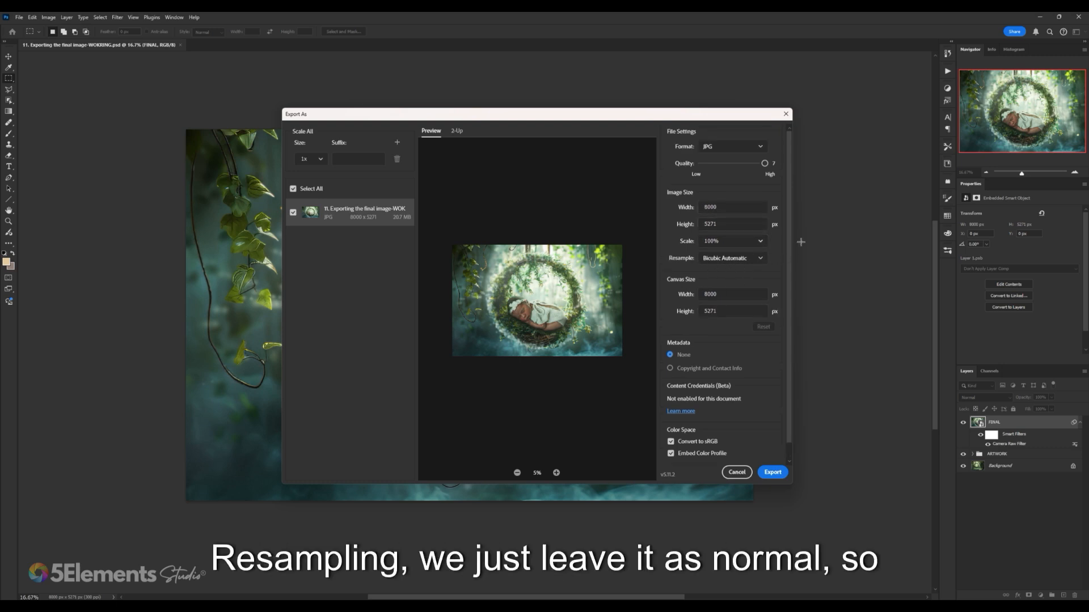
- Set the export format to JPG and the metadata to None, review the colour space options, and start the export
left_click(709, 149)
left_click(723, 182)
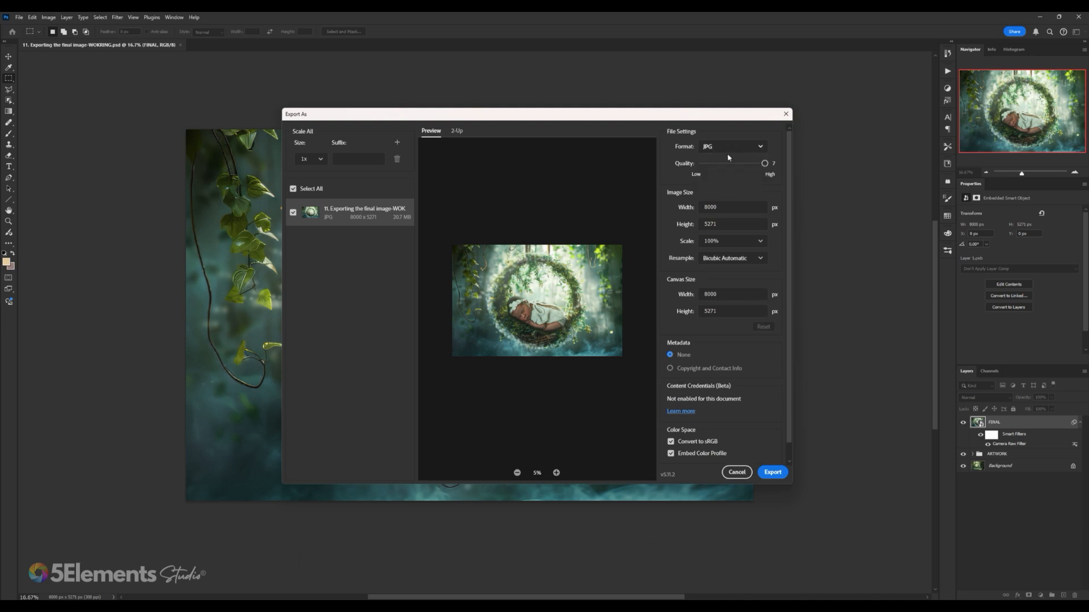
scroll(788, 174, "down", 1)
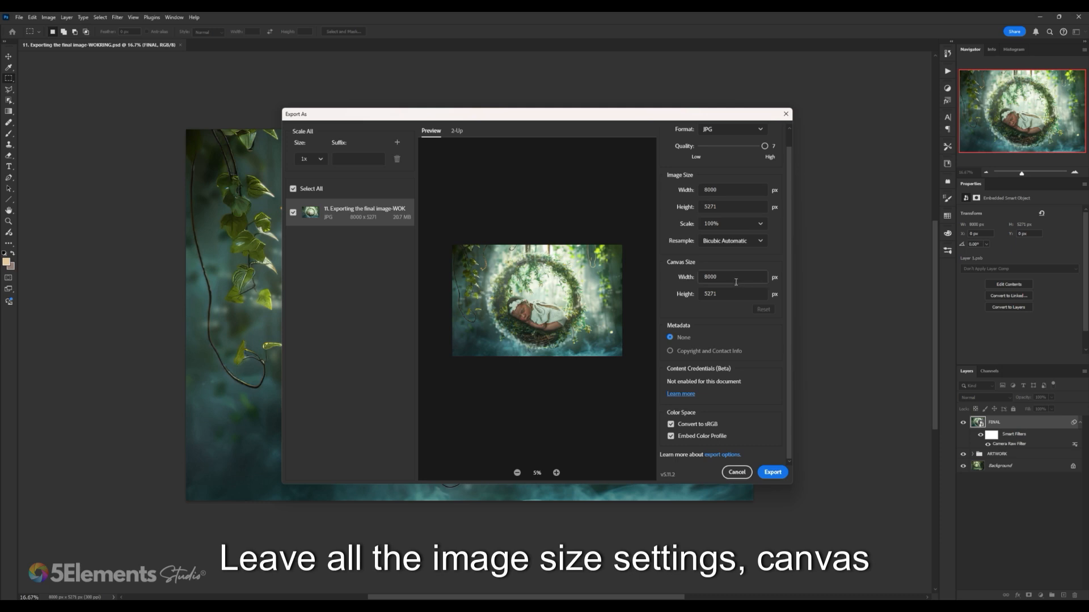
left_click(678, 353)
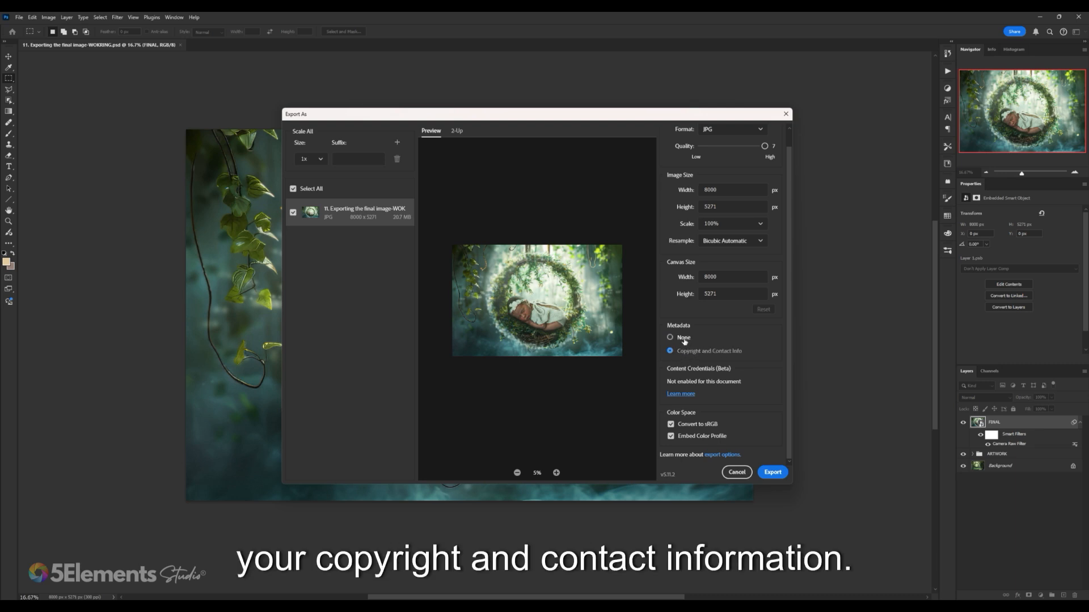
left_click(683, 339)
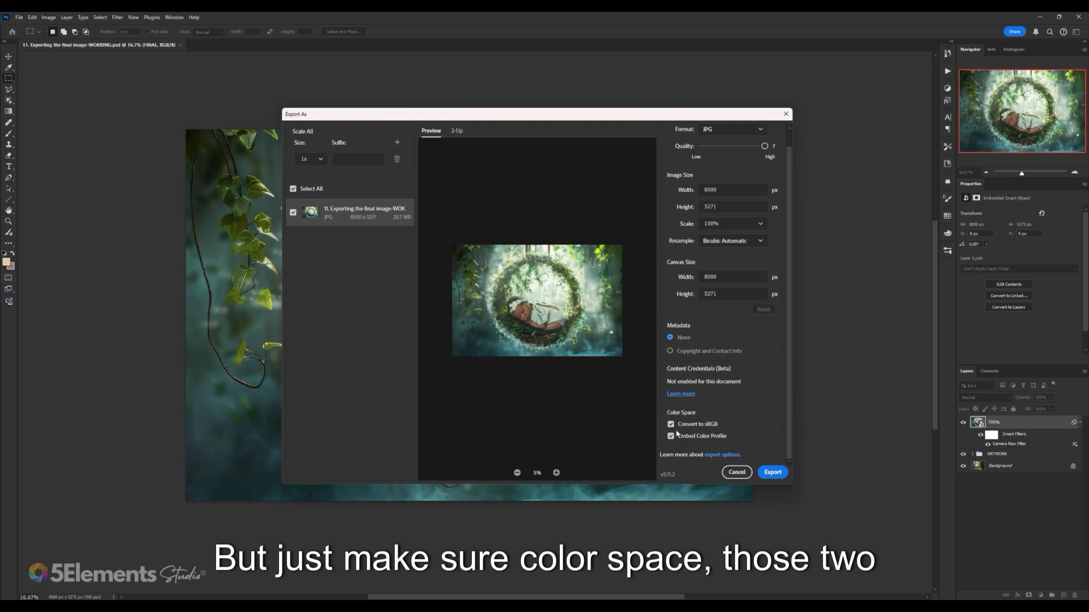
scroll(793, 220, "up", 1)
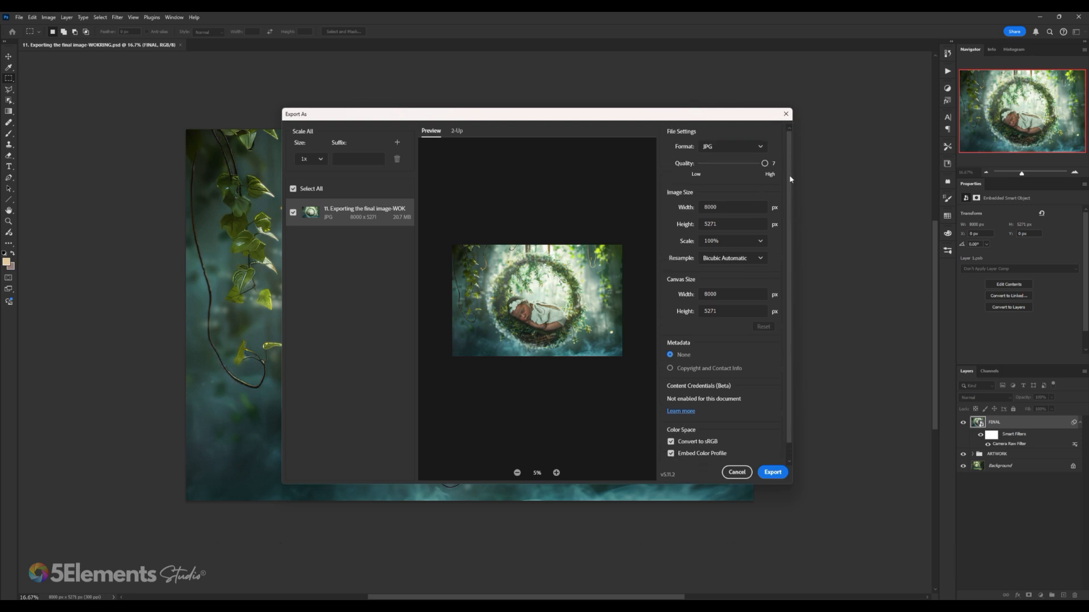
scroll(760, 433, "down", 1)
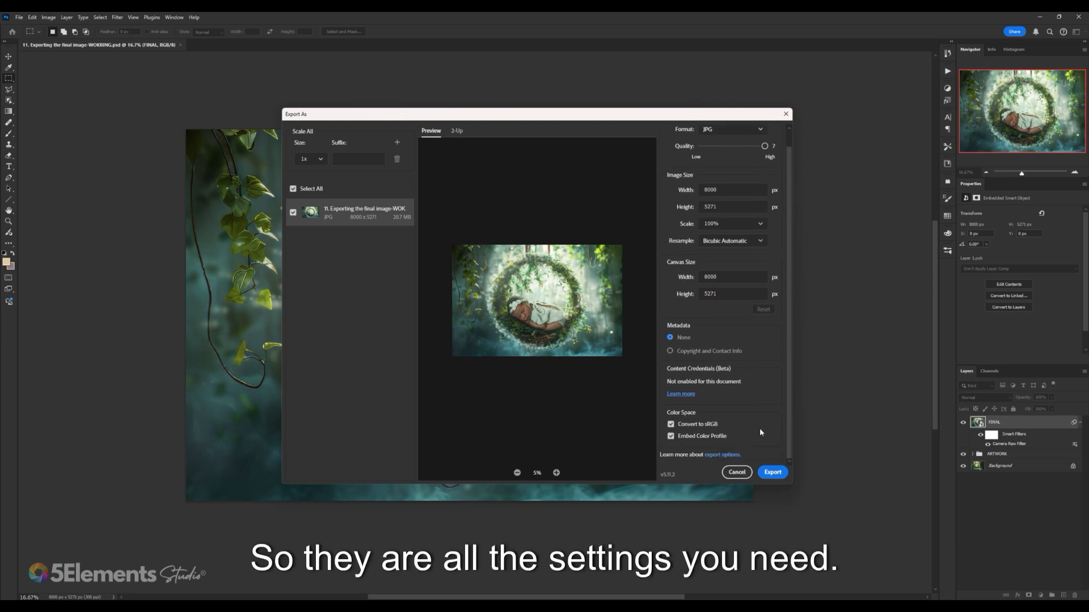
left_click(773, 474)
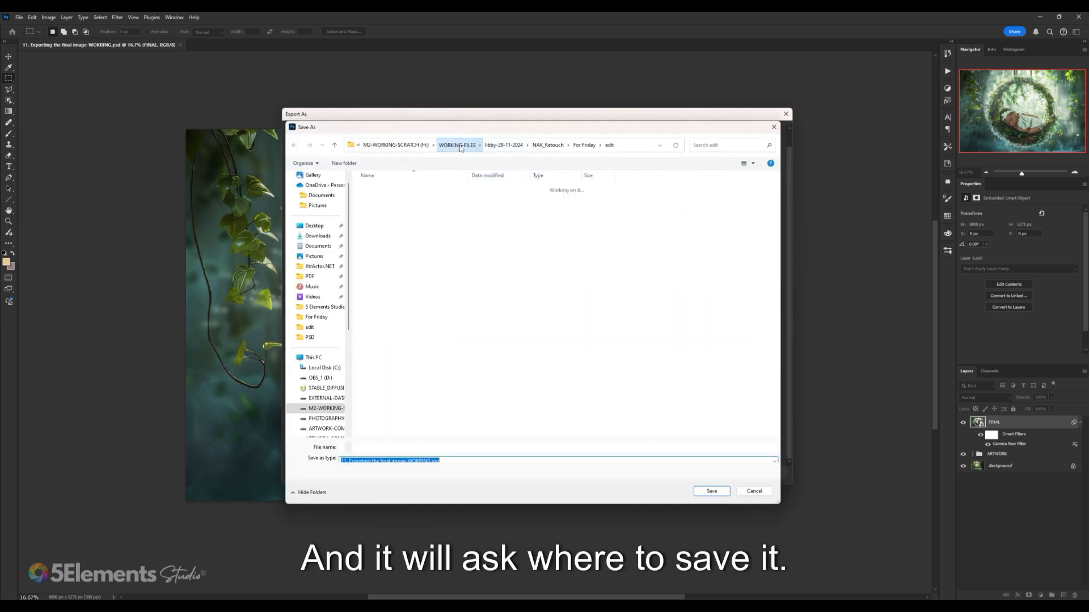
- Browse from WORKING-FILES to the PSD folder of the 26-11-2024 project, and create and open a new folder named final there
left_click(460, 146)
scroll(387, 285, "down", 2)
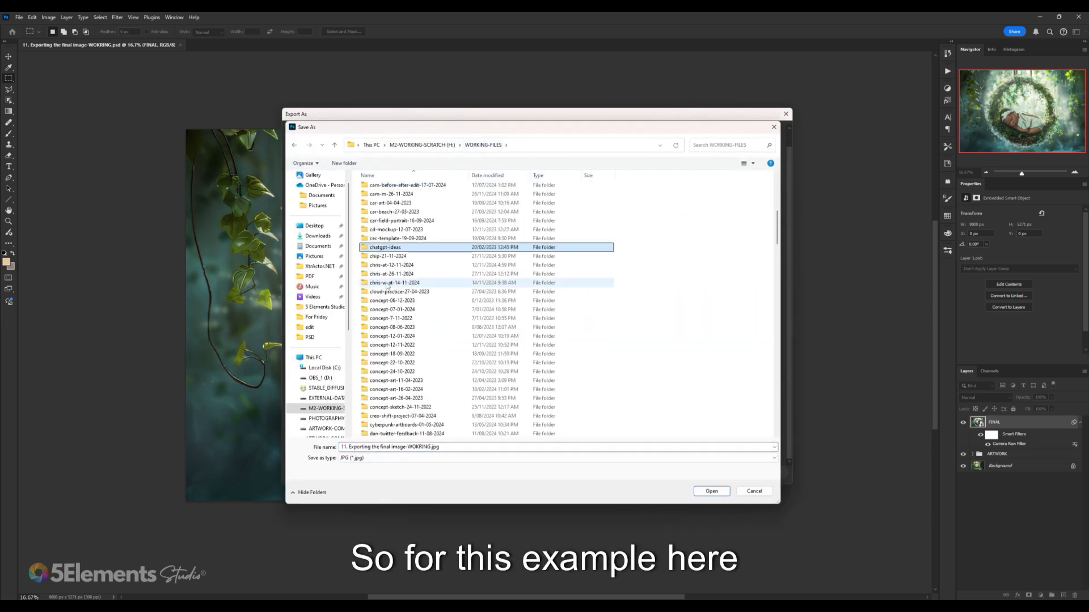
double_click(392, 273)
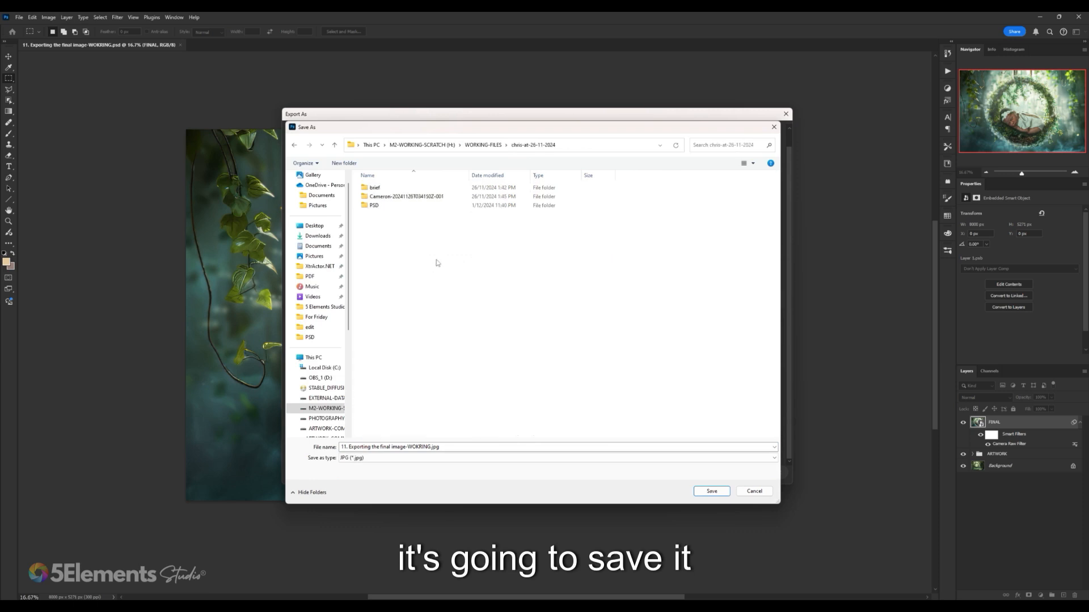
double_click(377, 207)
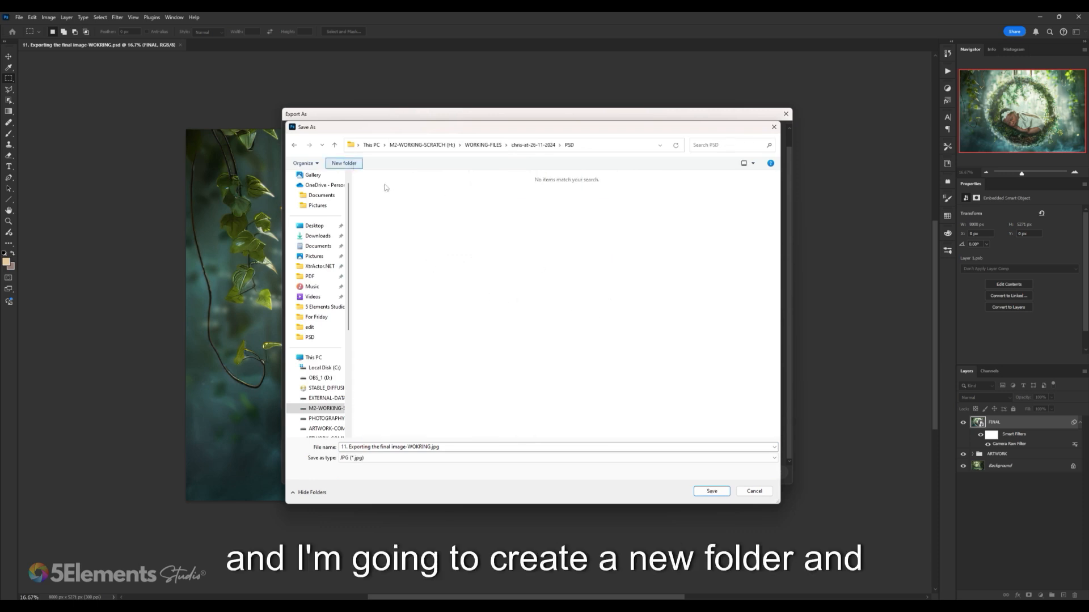
type("final")
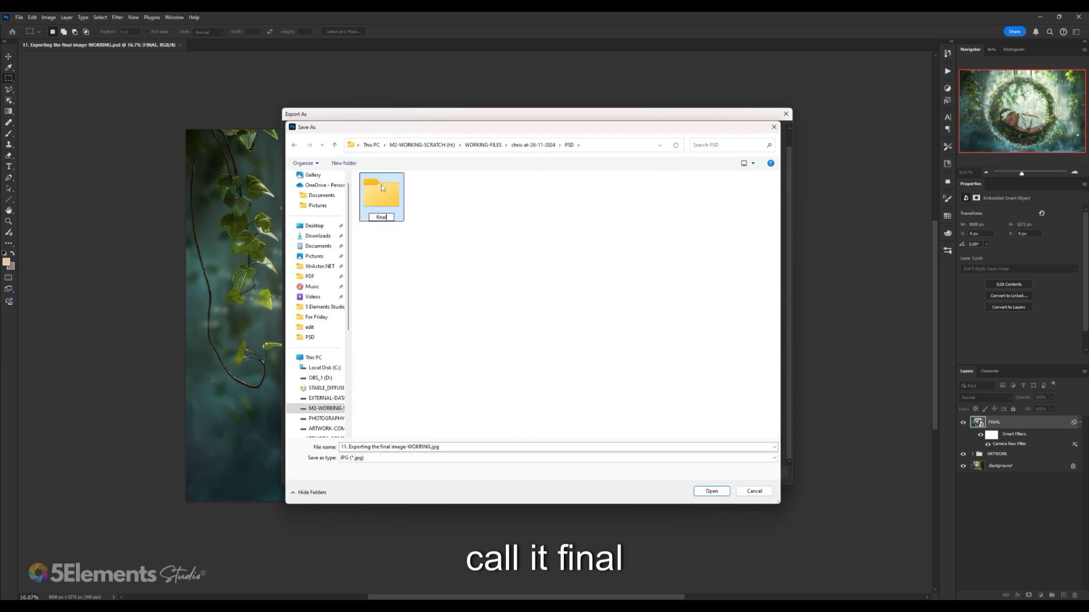
key("Return")
double_click(388, 192)
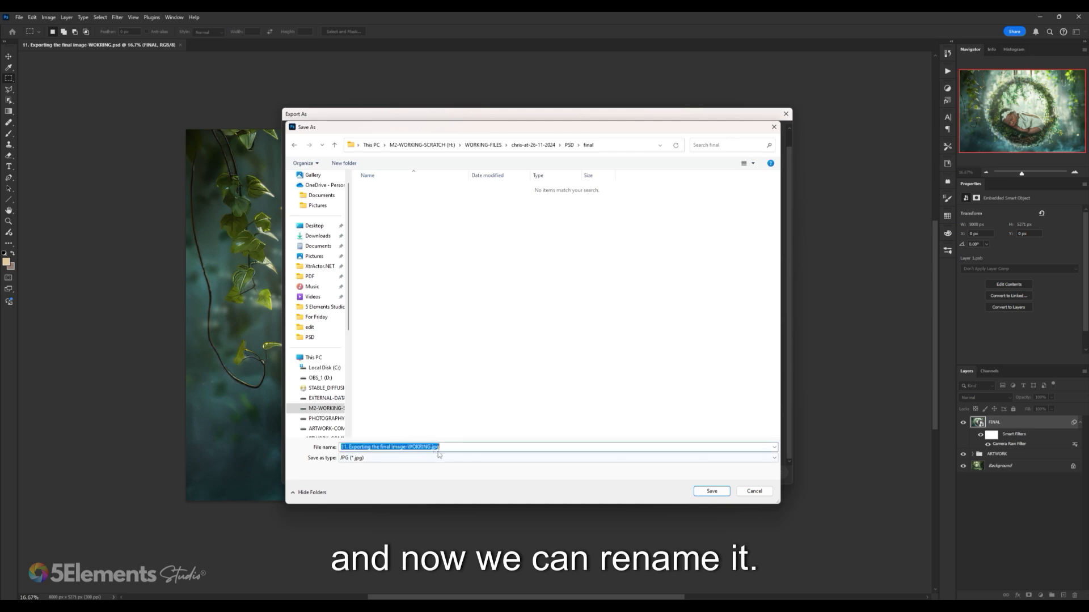
- Name the exported file Baby-Portrait-FINAL.jpg and save it in the final folder
left_click_drag(431, 448, 320, 444)
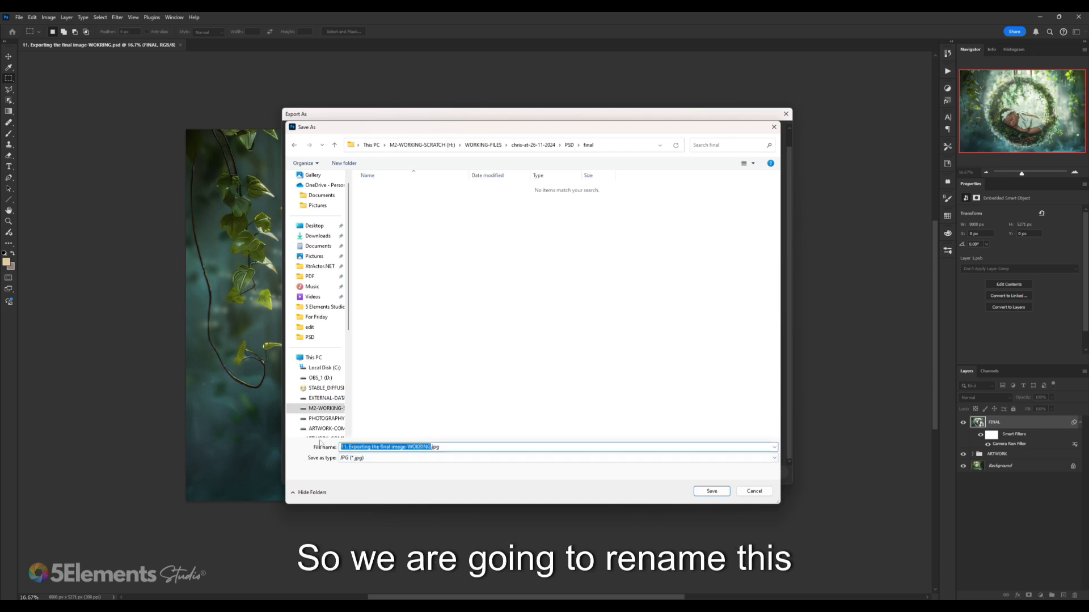
type("Bab")
type("y-Portra")
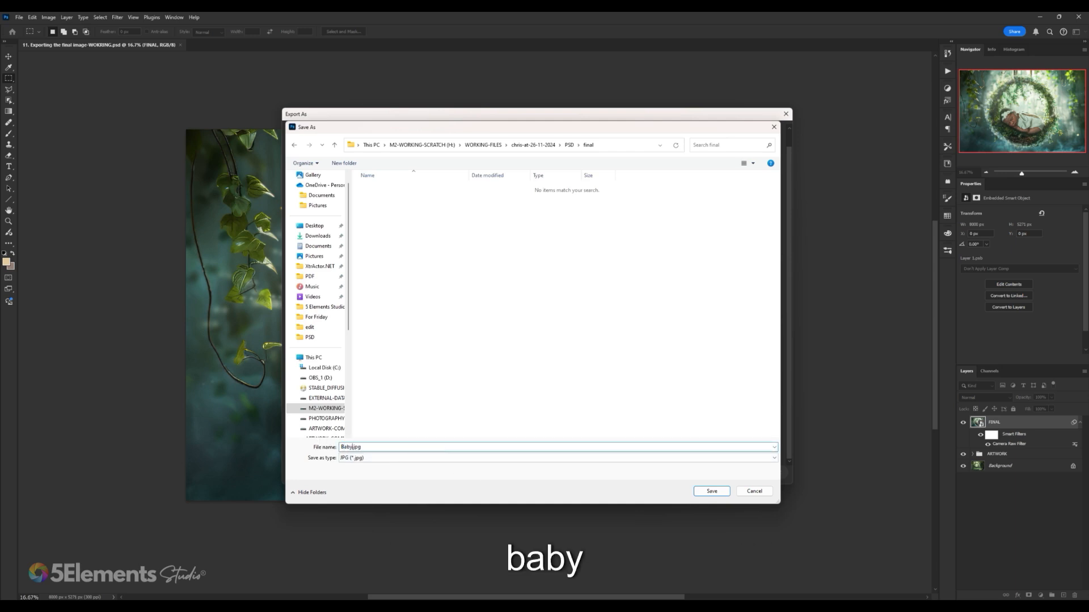
type("it-FIN")
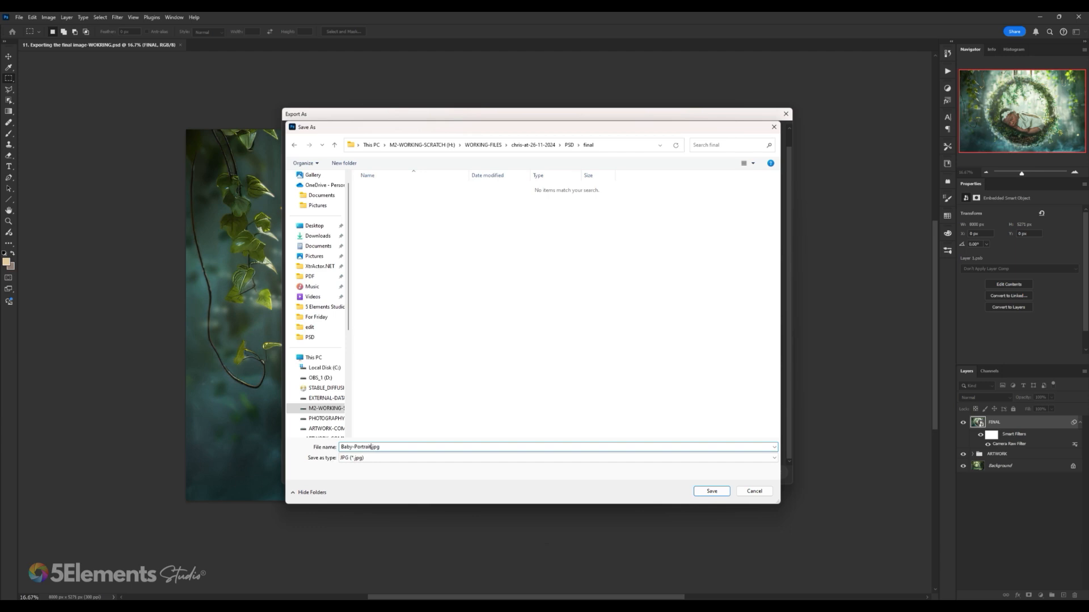
type("AL")
left_click(721, 492)
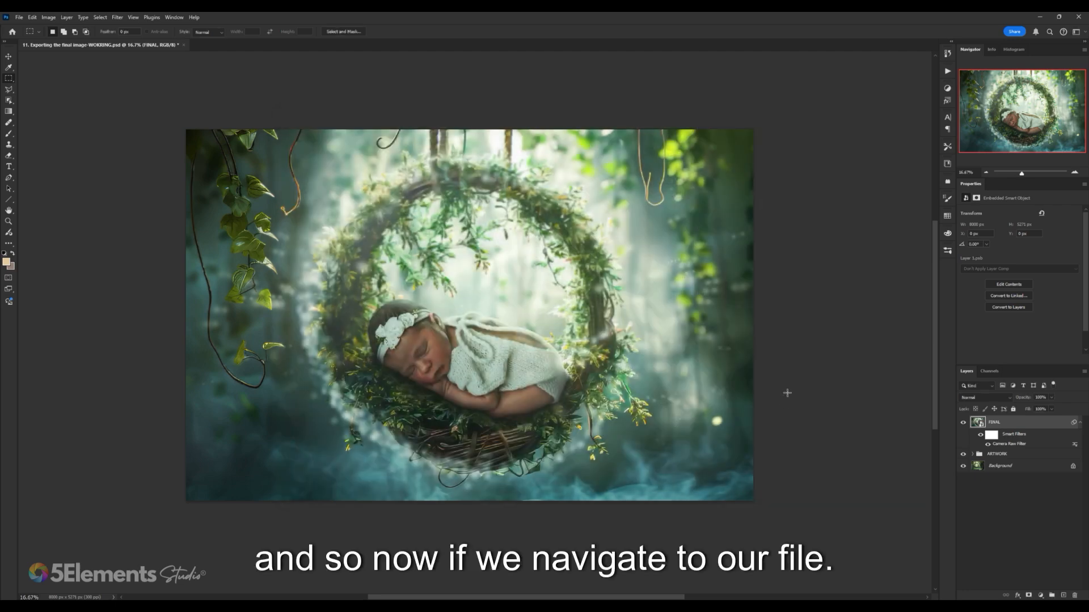
- Switch to File Explorer and browse the M2-WORKING-SCRATCH drive to the final folder inside the 26-11-2024 project's PSD folder
key("alt+Tab")
left_click(327, 400)
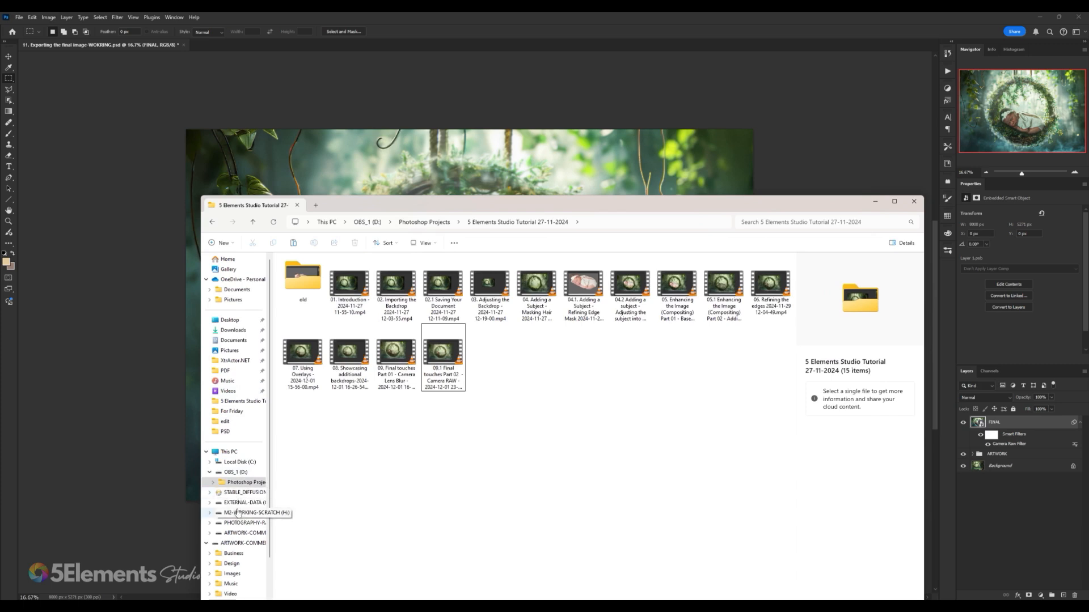
left_click(244, 513)
double_click(334, 315)
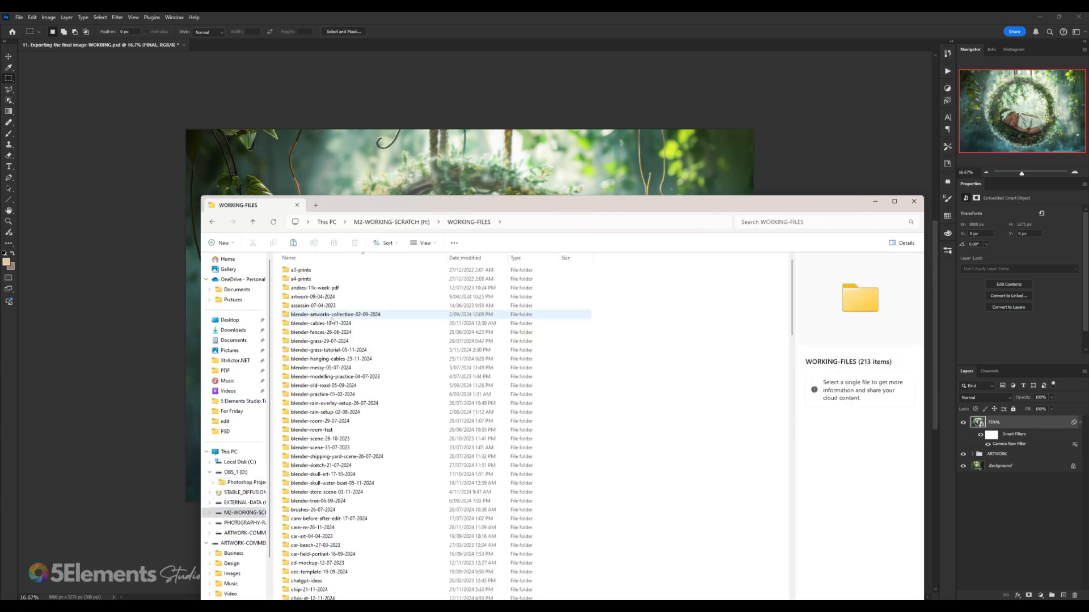
left_click(332, 318)
type("chr")
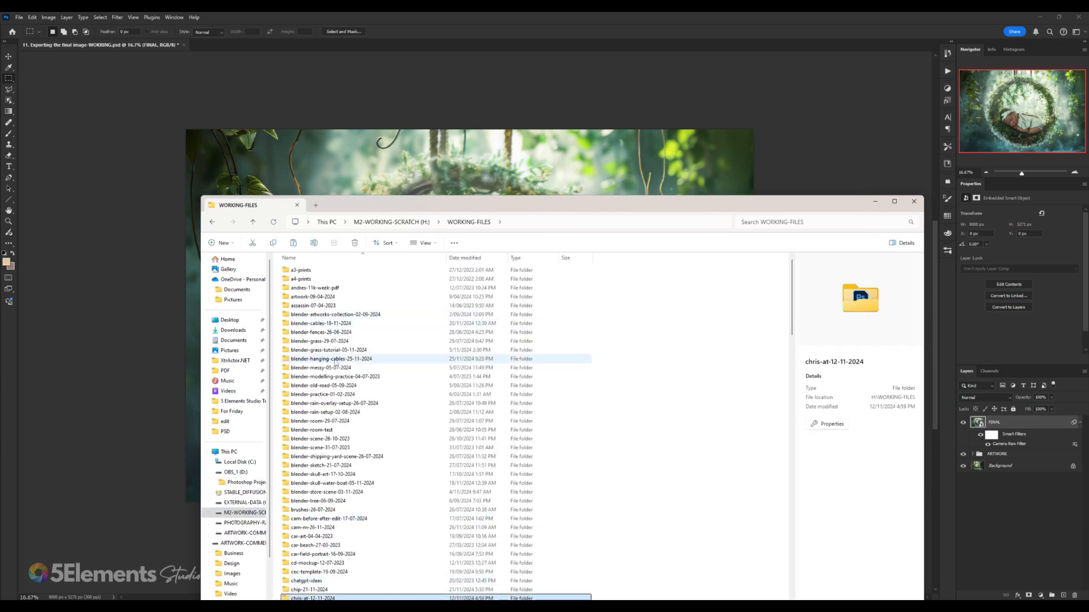
left_click(333, 367)
type("cam-m")
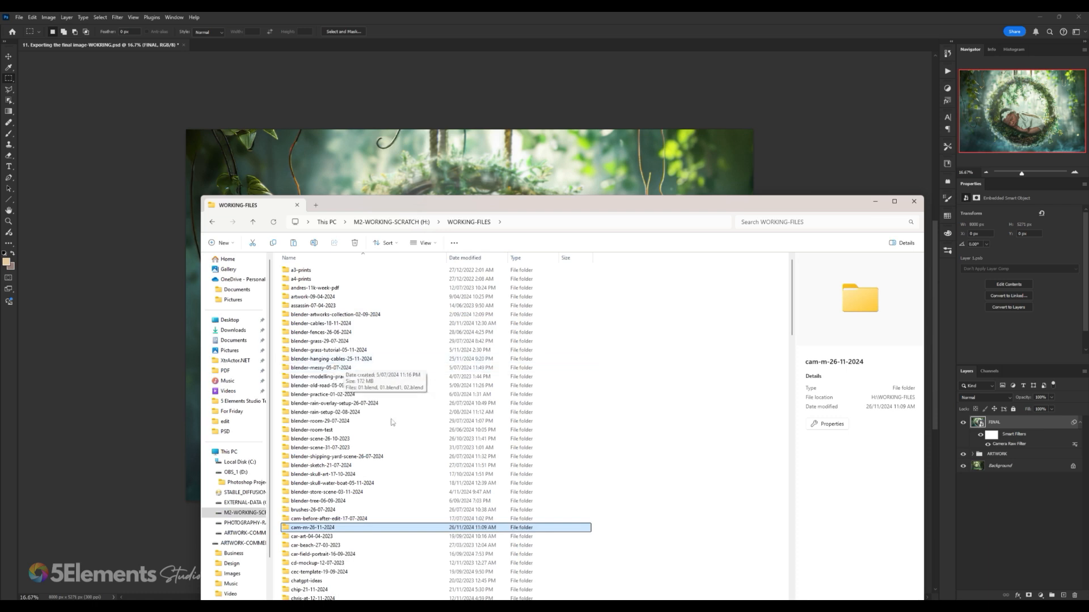
scroll(340, 534, "down", 3)
double_click(329, 531)
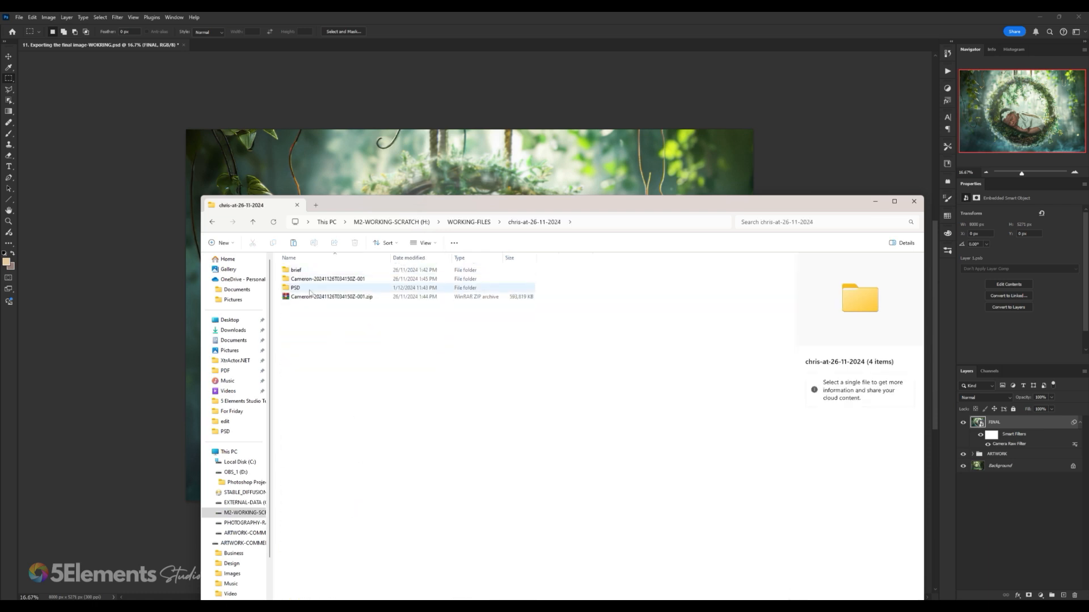
double_click(300, 288)
double_click(303, 278)
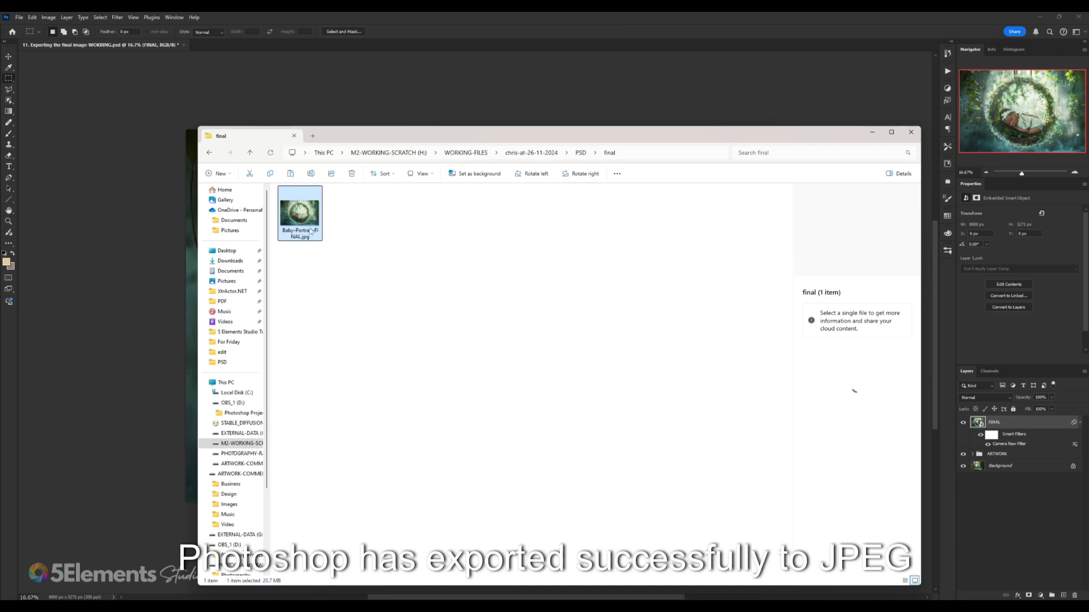
- Open Baby-Portrait-FINAL.jpg in the image viewer to check the exported picture, then close the viewer
right_click(311, 231)
key("Escape")
key("Return")
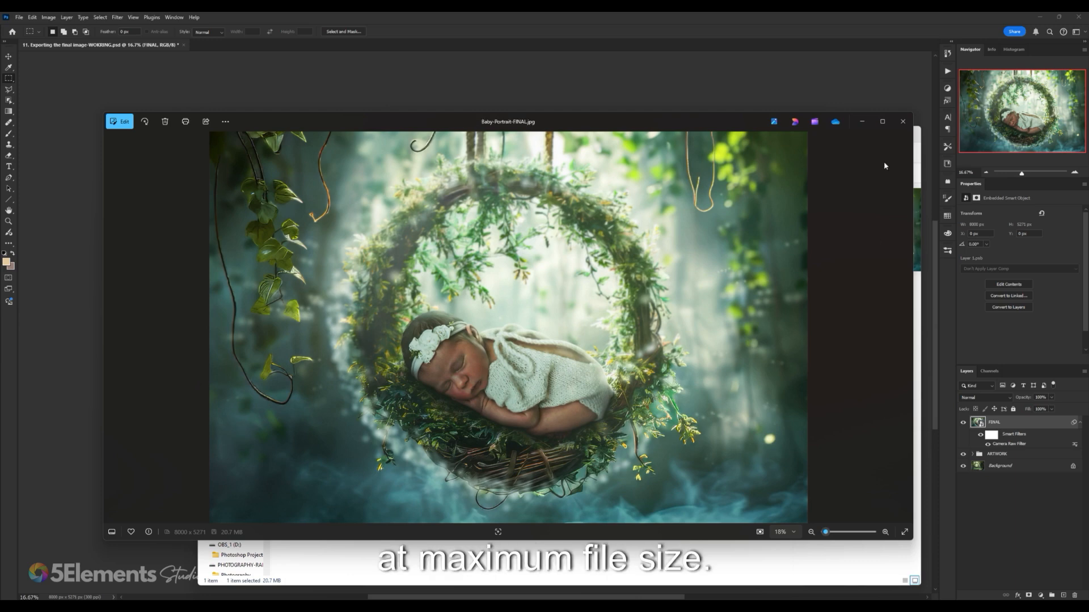
left_click(904, 125)
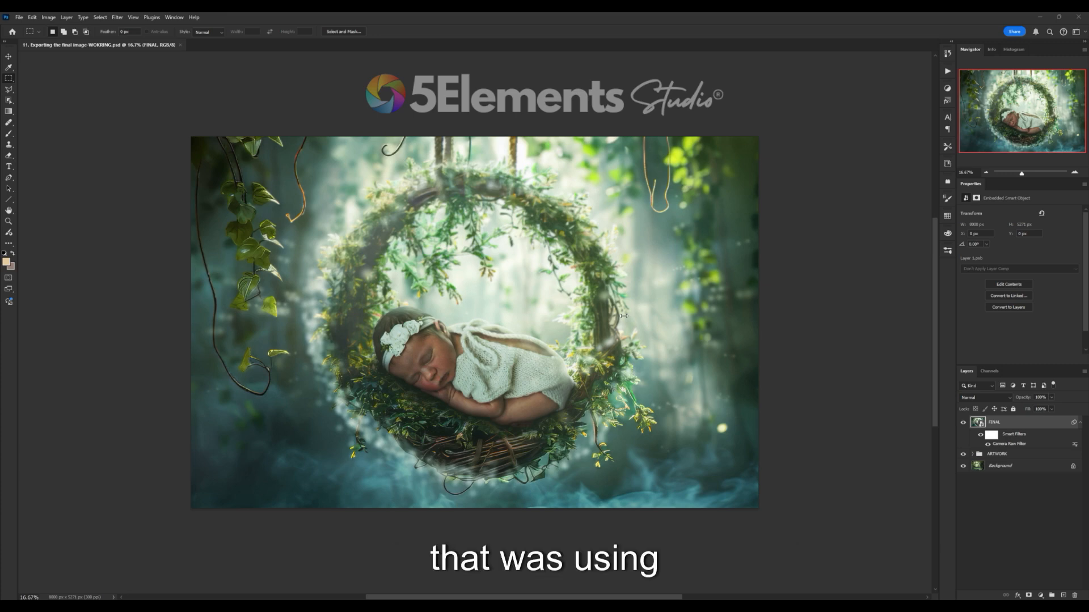
scroll(590, 274, "up", 2)
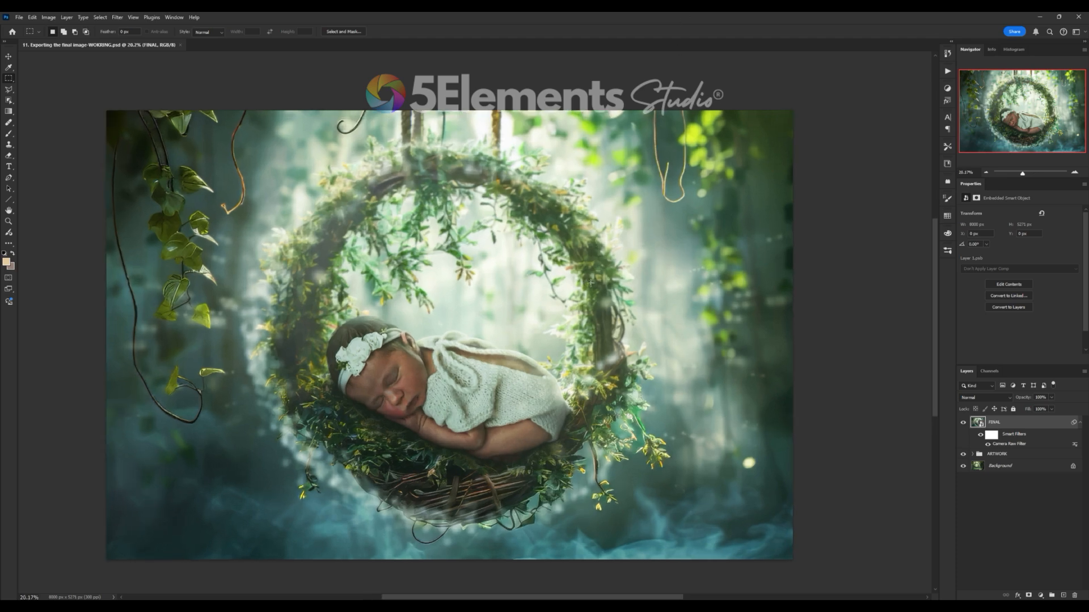
scroll(529, 276, "down", 2)
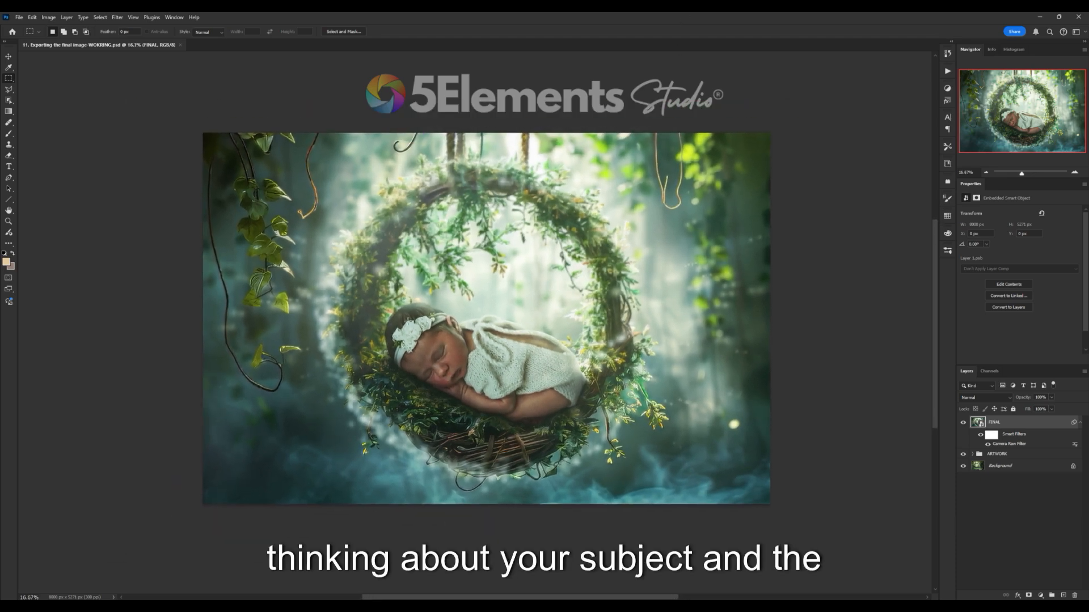
scroll(467, 270, "up", 1)
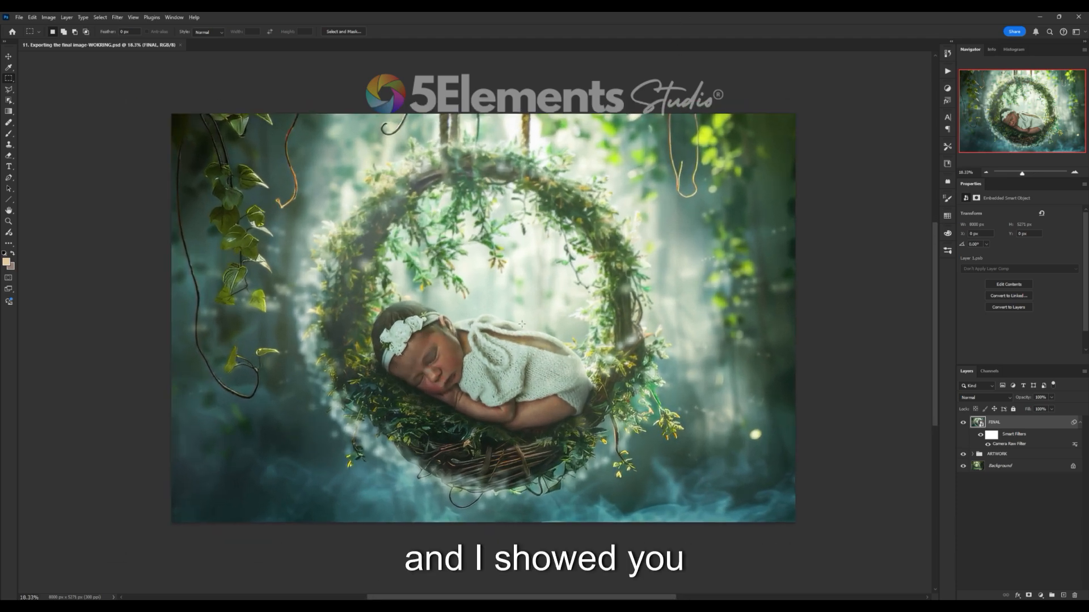